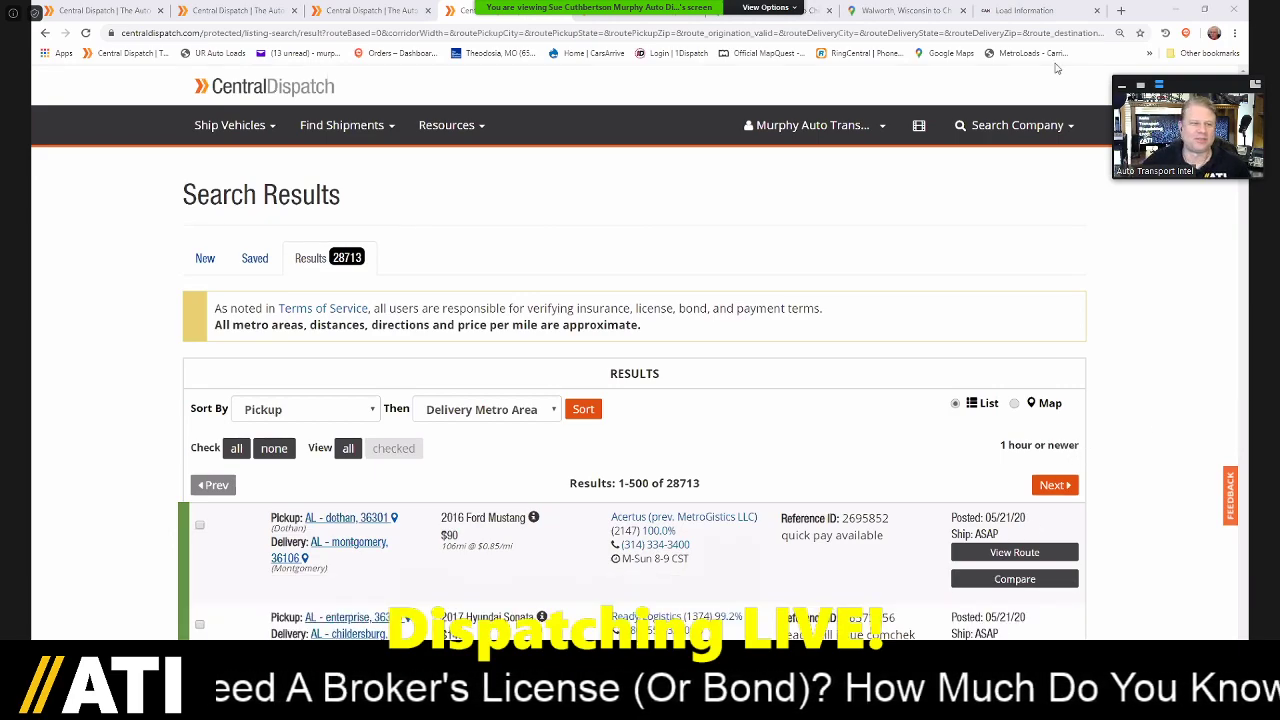
pyautogui.click(1177, 10)
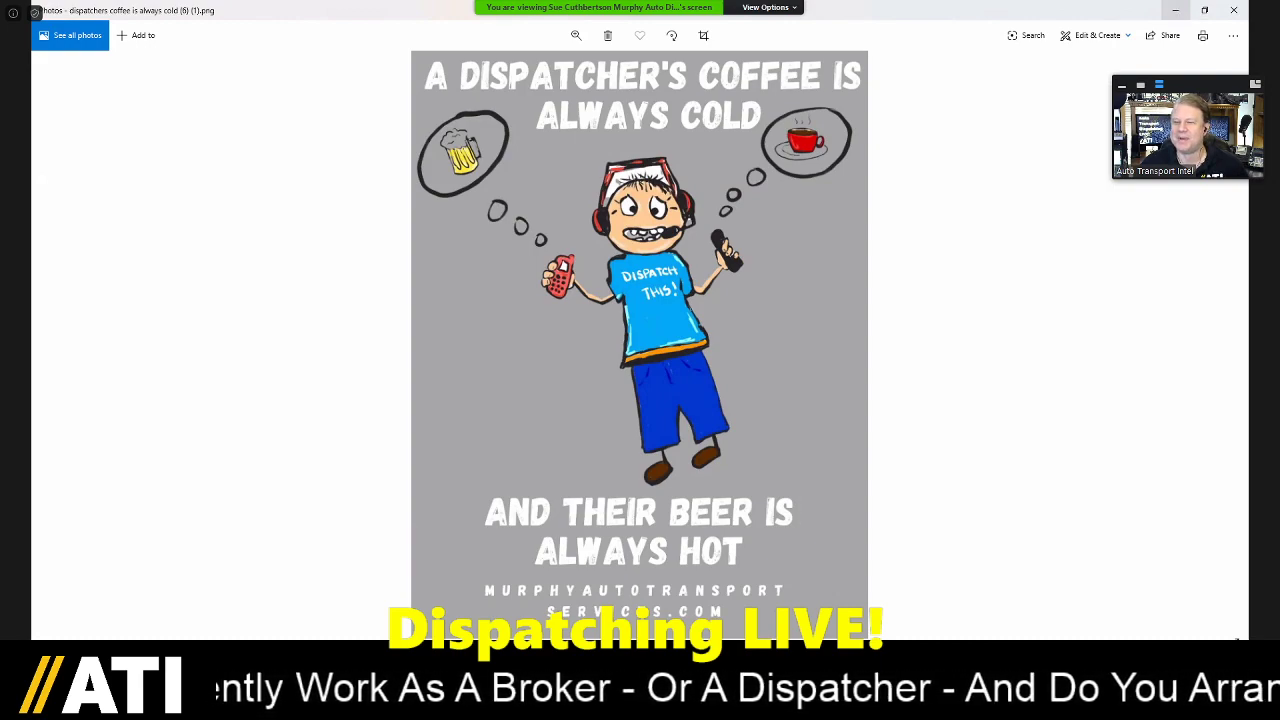
pyautogui.click(1180, 12)
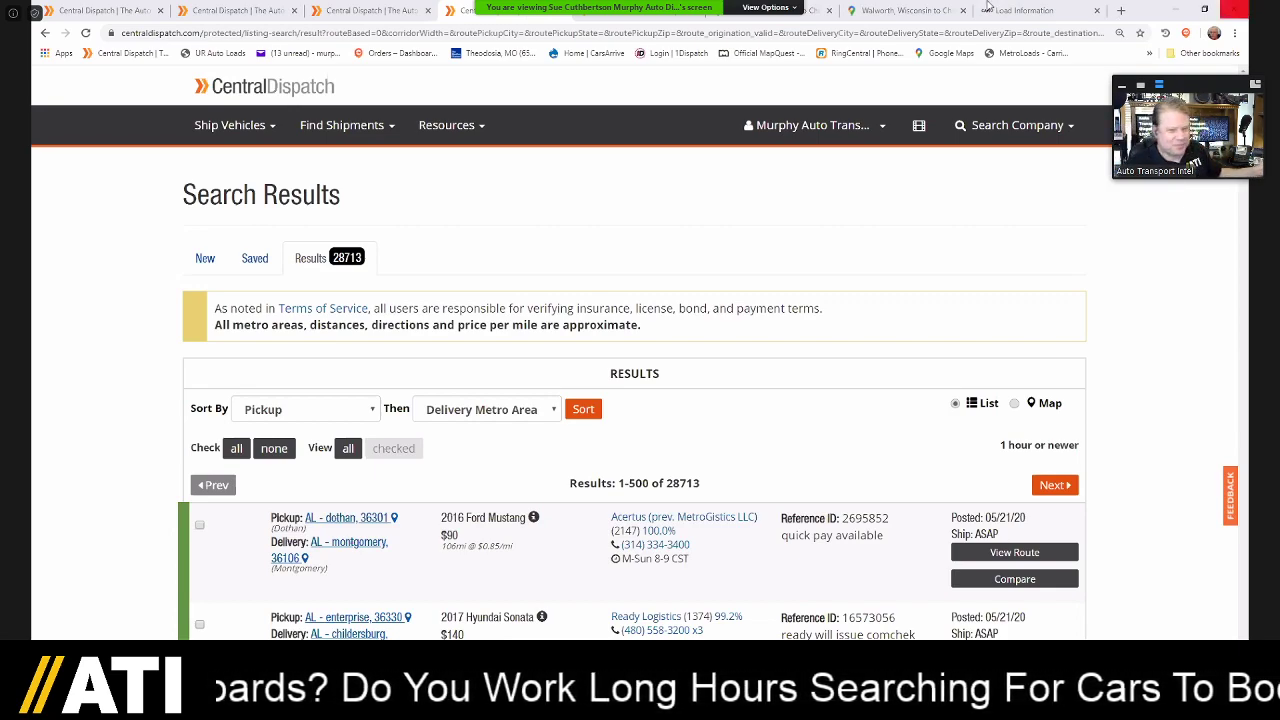
# - Run a new vehicle search by origin region with all destinations, sorted by pickup and delivery metro area
pyautogui.click(341, 125)
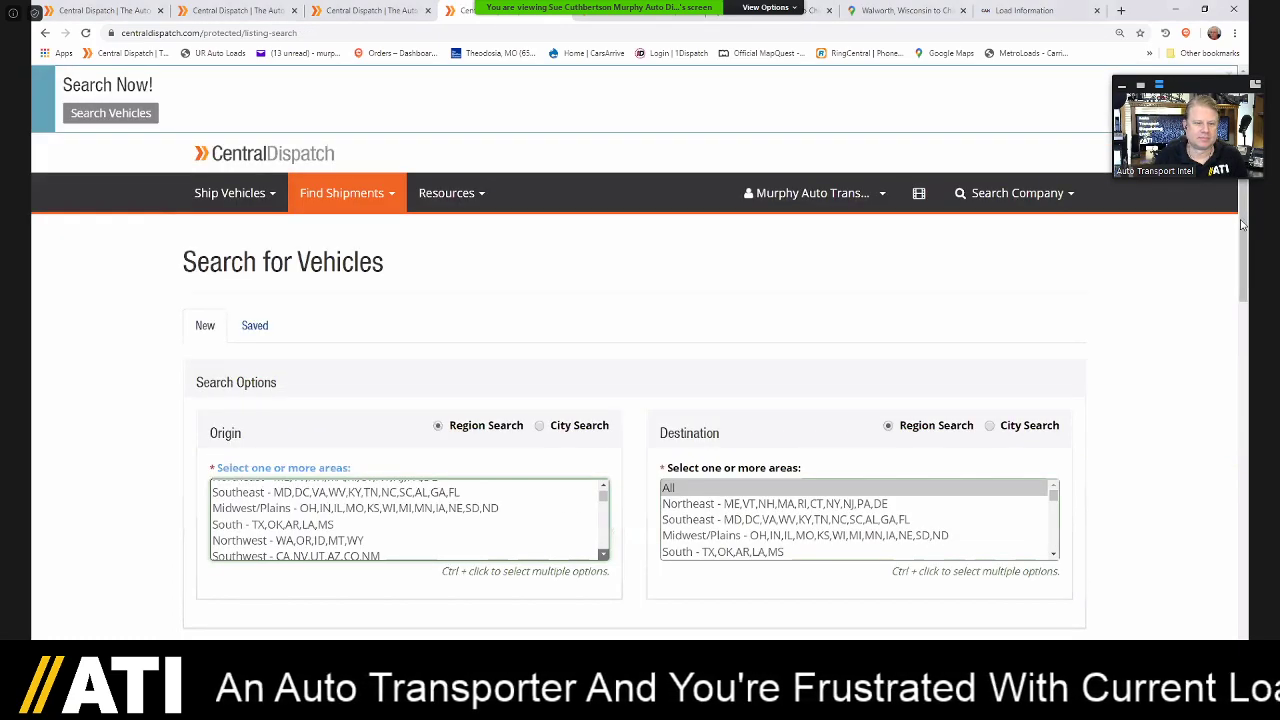
pyautogui.scroll(-6, 1217, 423)
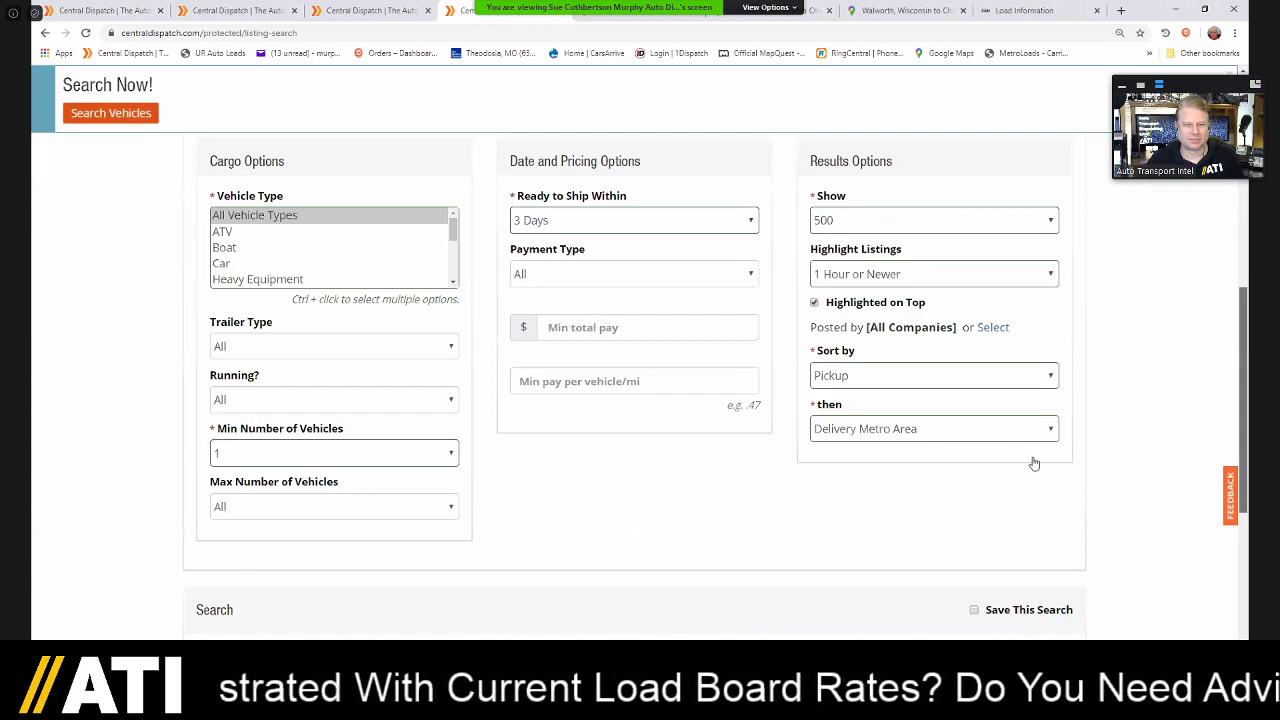
pyautogui.click(1034, 463)
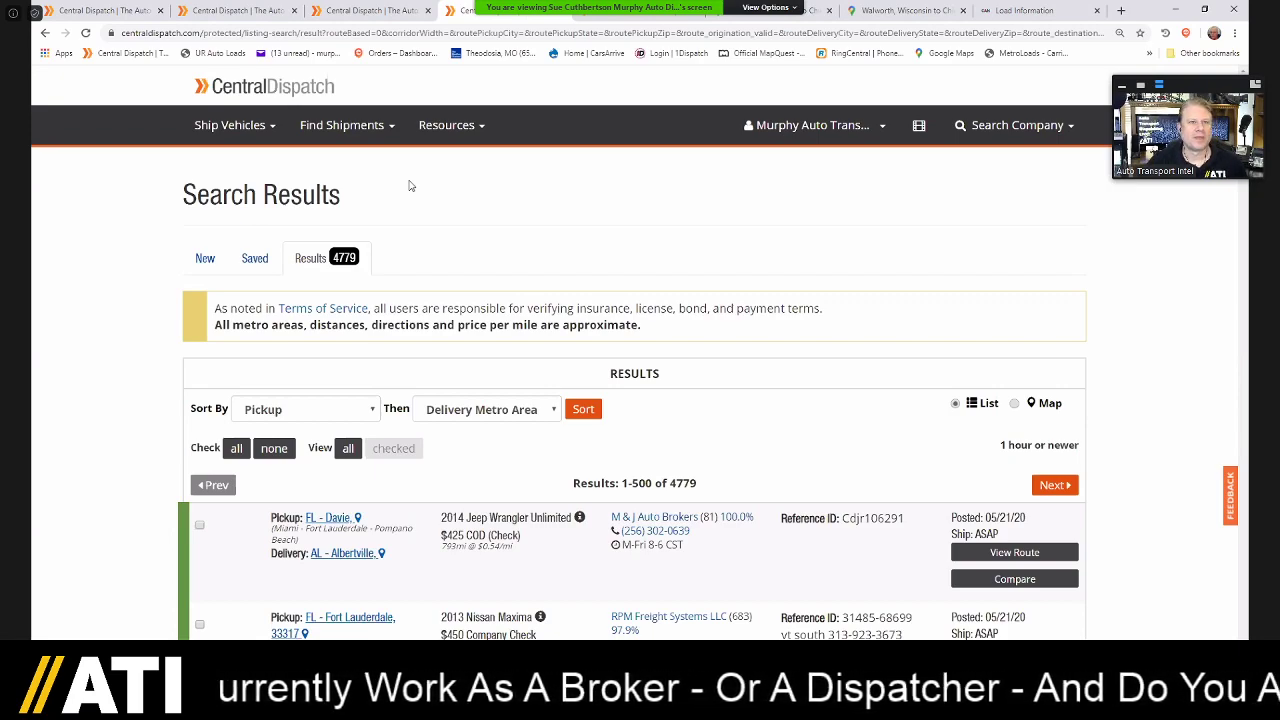
# - Start a new vehicle search with Indianapolis, Indiana, as the origin city
pyautogui.click(338, 135)
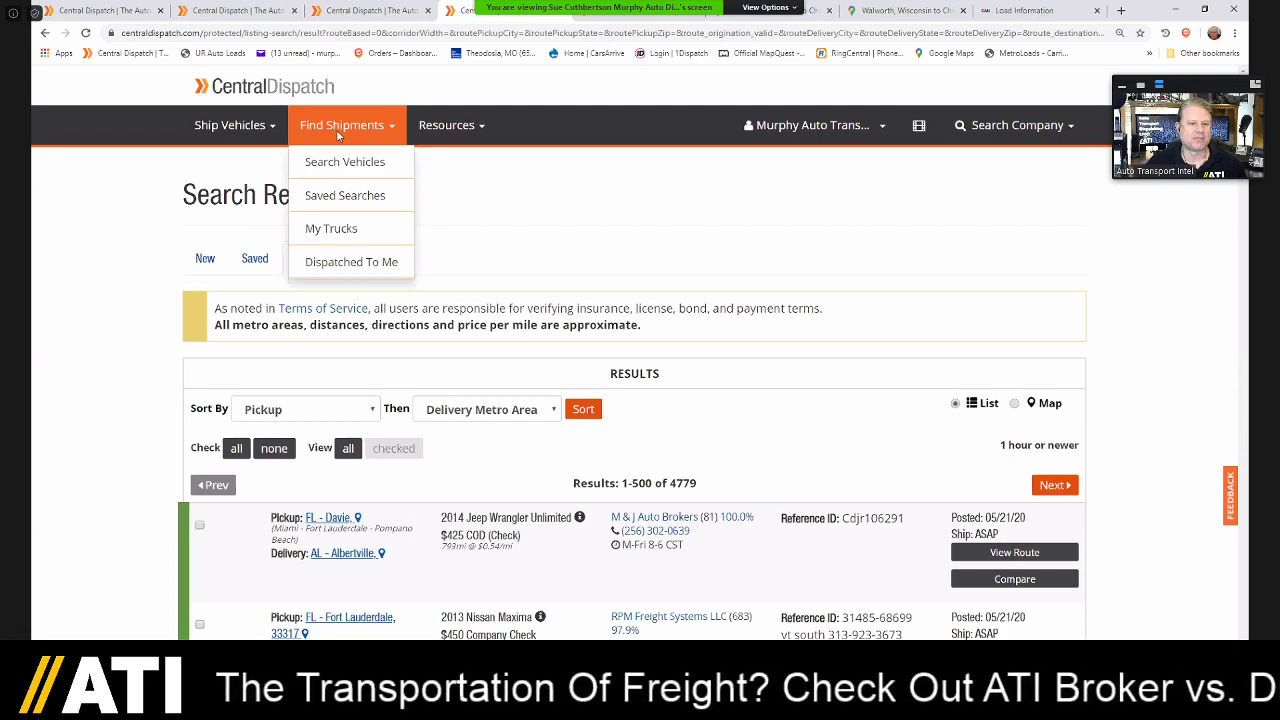
pyautogui.click(340, 162)
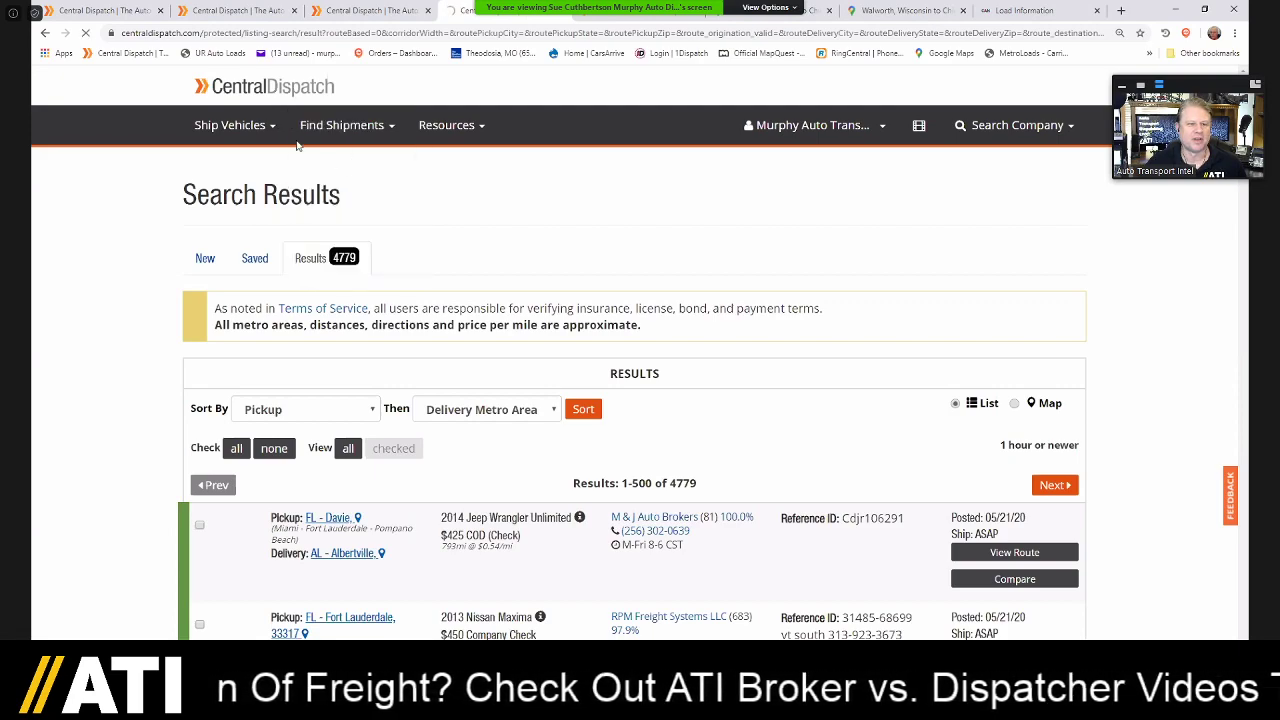
pyautogui.write('indianpolis')
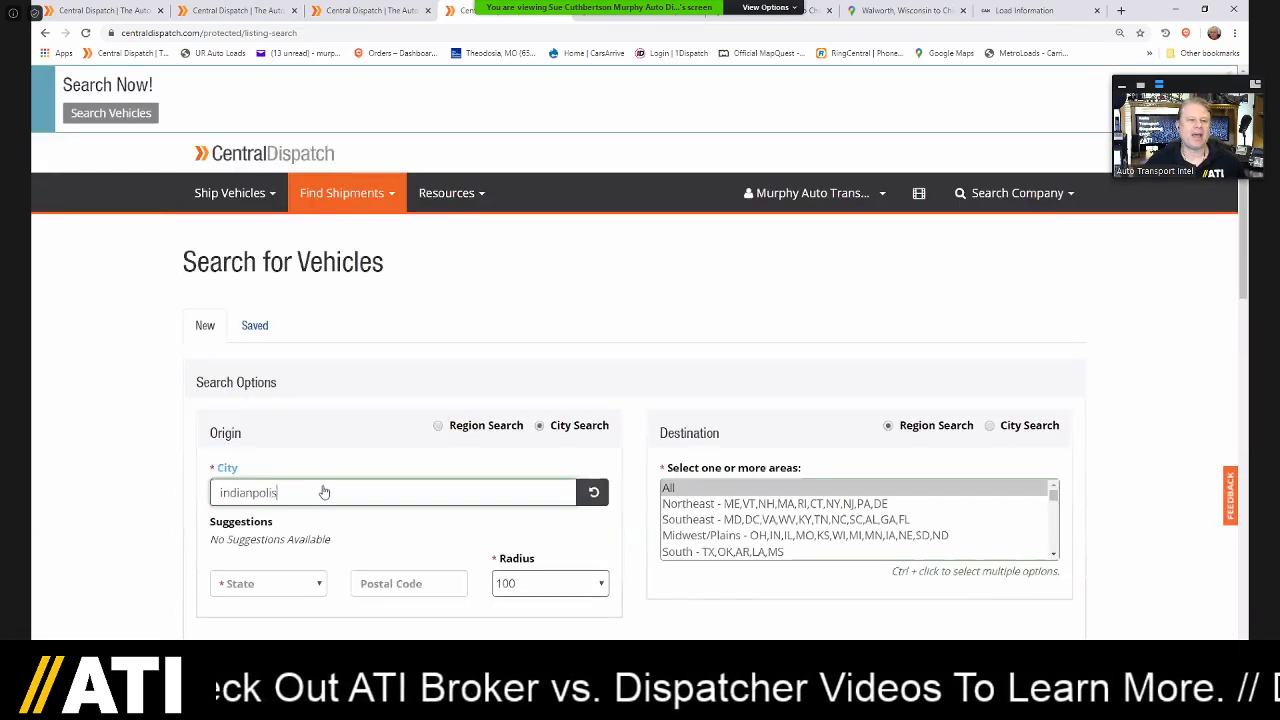
pyautogui.press('Tab')
pyautogui.write('in')
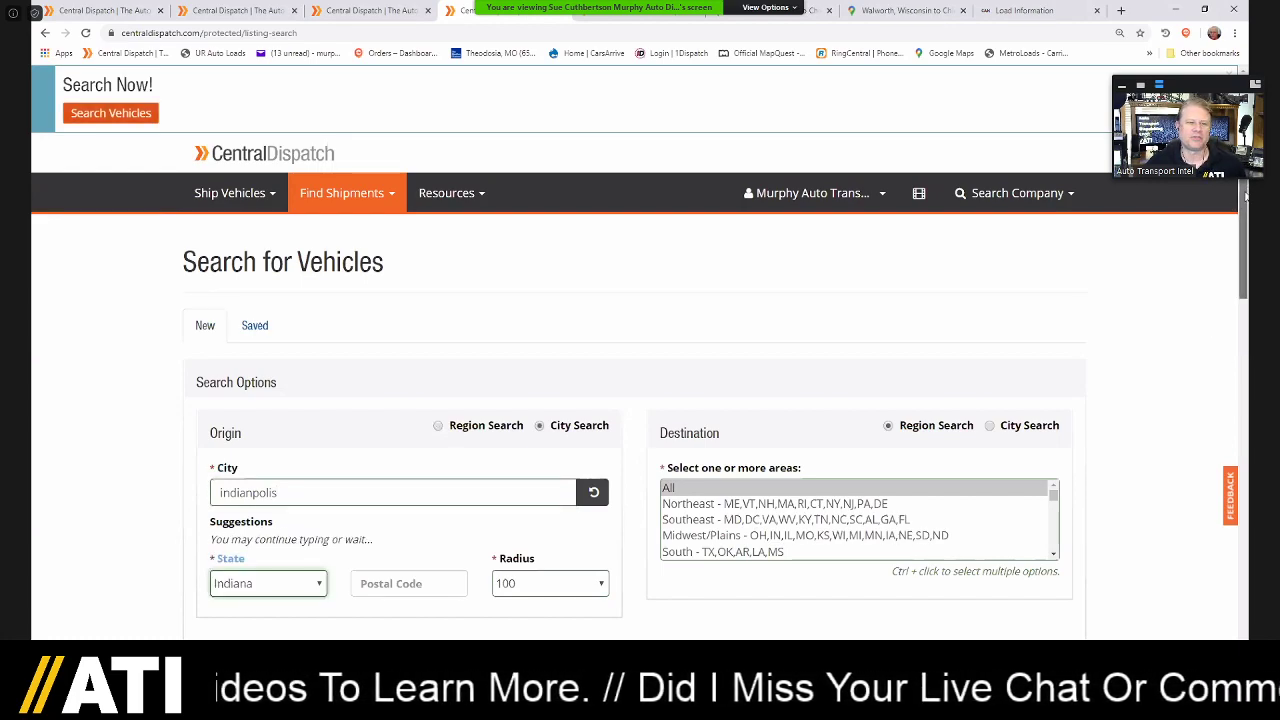
# - Examine the cargo, date and pricing, and results options of the vehicle search form
pyautogui.scroll(-2, 336, 288)
pyautogui.moveTo(1242, 217); pyautogui.dragTo(1233, 301)
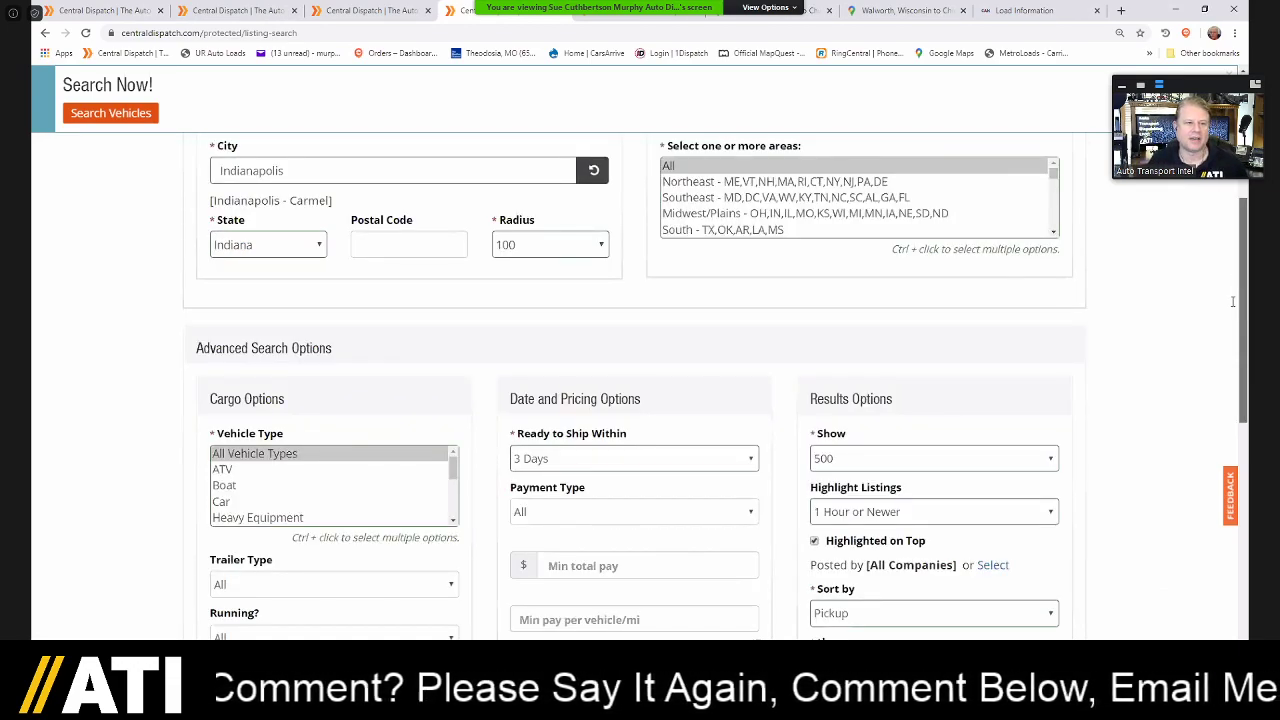
pyautogui.scroll(-2, 1233, 301)
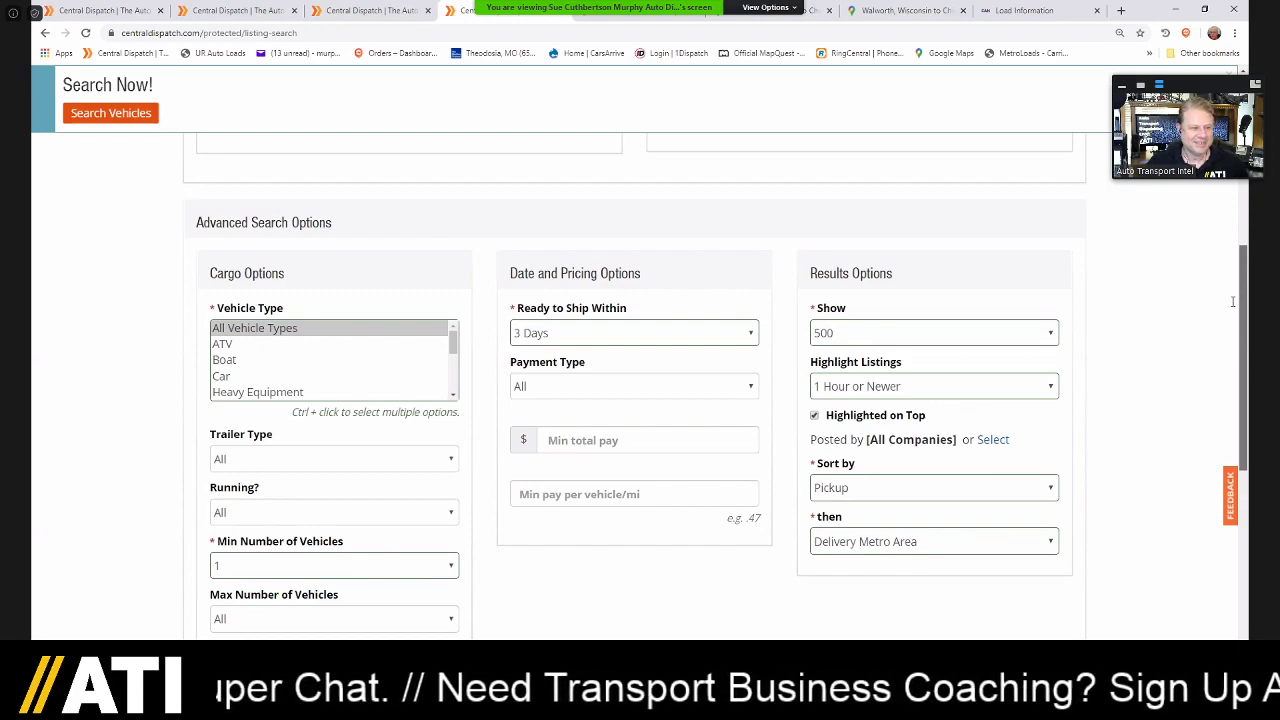
pyautogui.scroll(1, 1227, 330)
pyautogui.scroll(-2, 1227, 330)
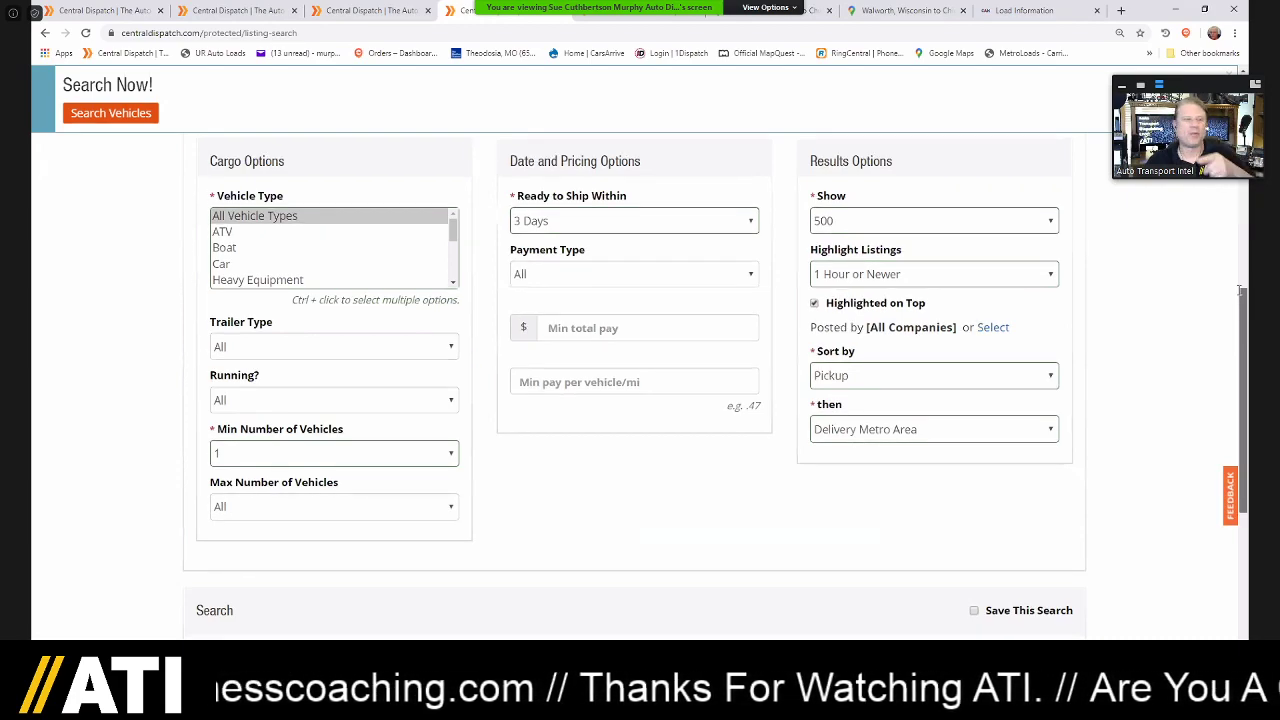
pyautogui.moveTo(1240, 242); pyautogui.dragTo(1238, 220)
pyautogui.scroll(2, 1167, 213)
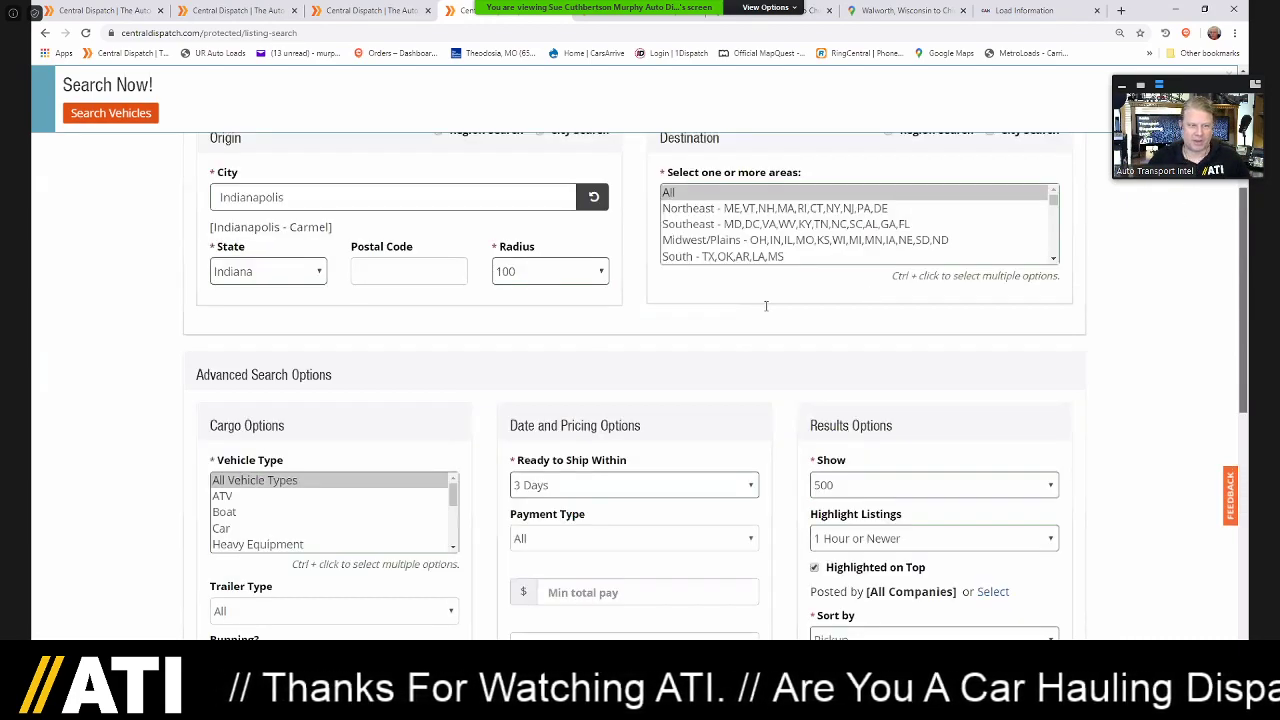
pyautogui.scroll(1, 766, 306)
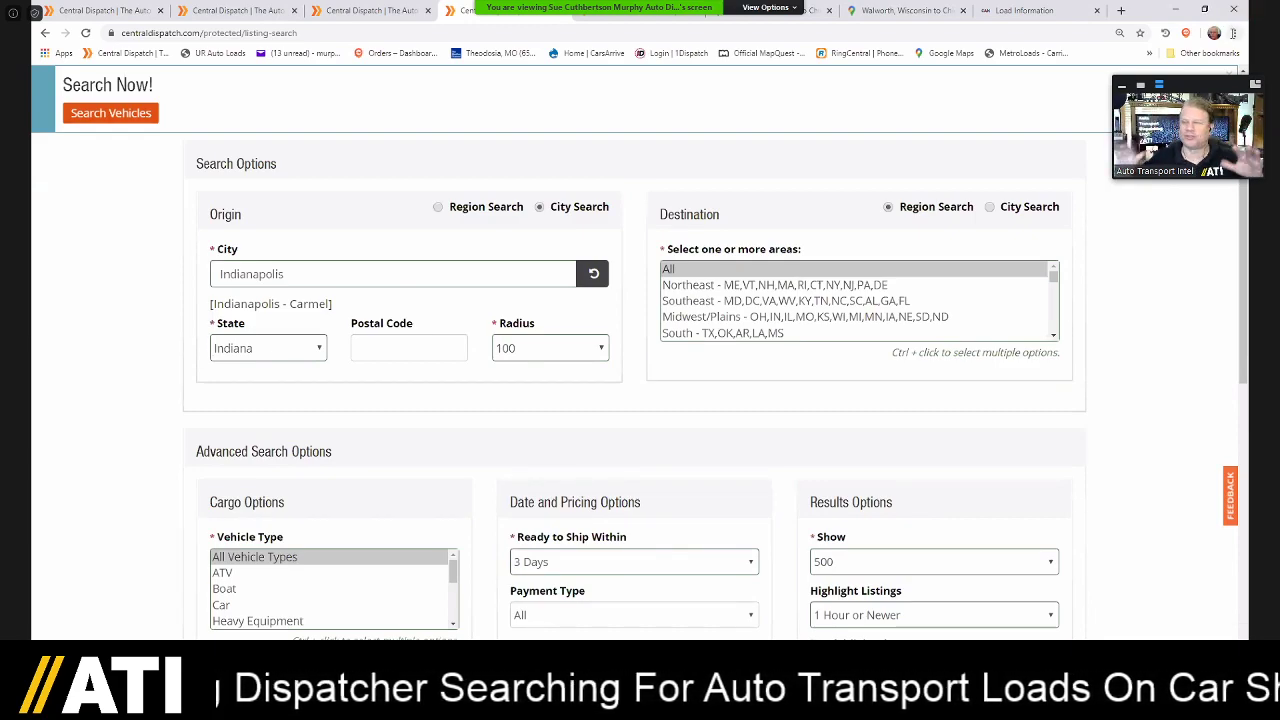
# - Increase the browser's page zoom so the search form is displayed larger
pyautogui.click(1234, 32)
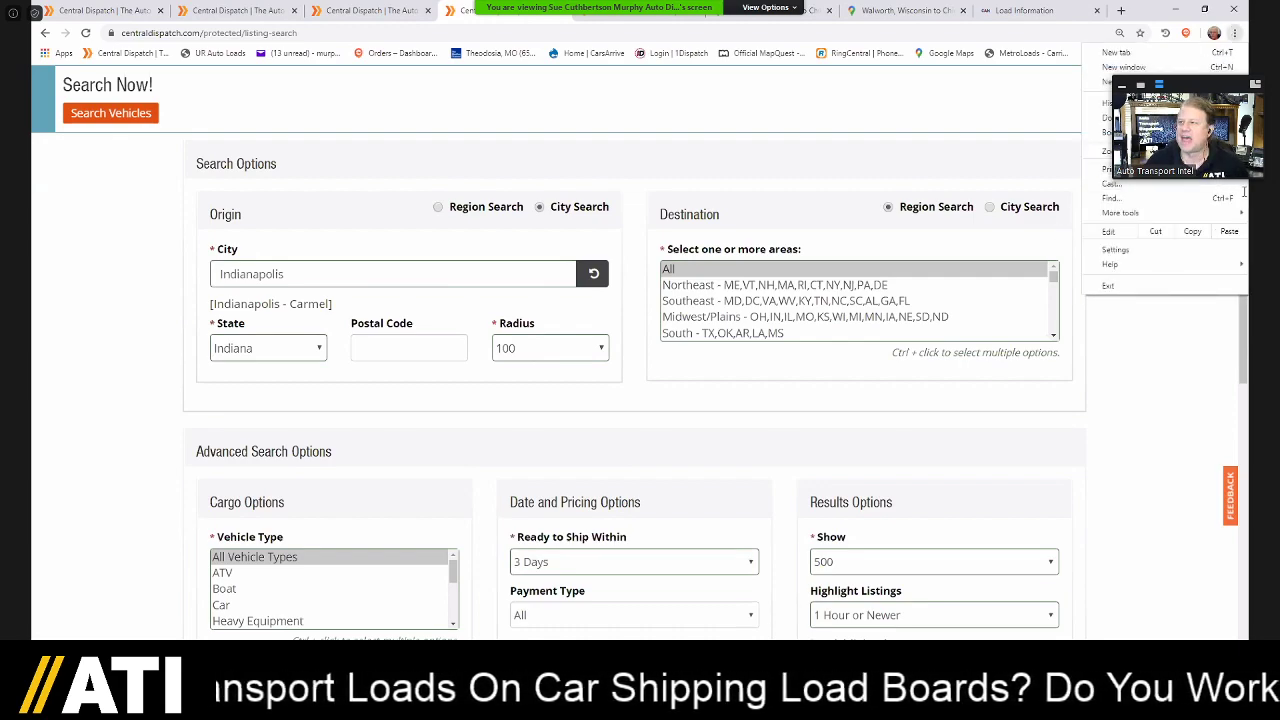
pyautogui.click(1213, 151)
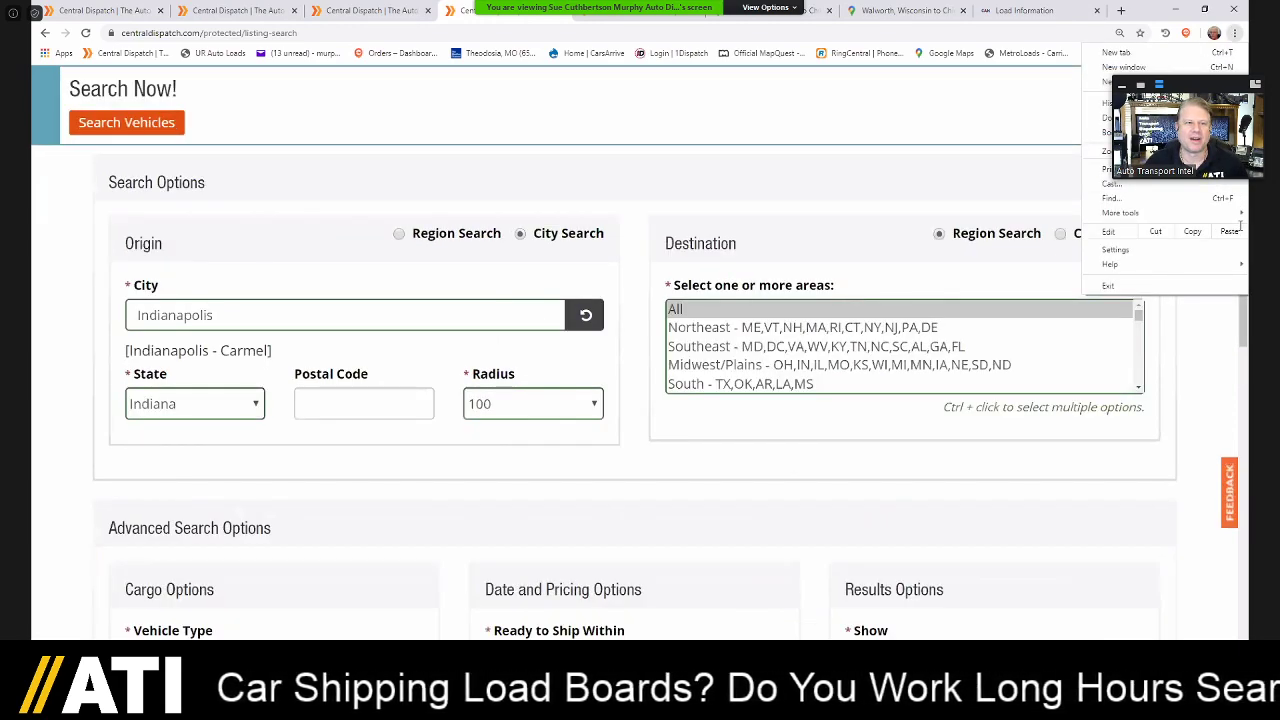
pyautogui.click(1240, 226)
# - Run the vehicle search from Indianapolis, Indiana, to all destinations without saving the search
pyautogui.scroll(-2, 1240, 226)
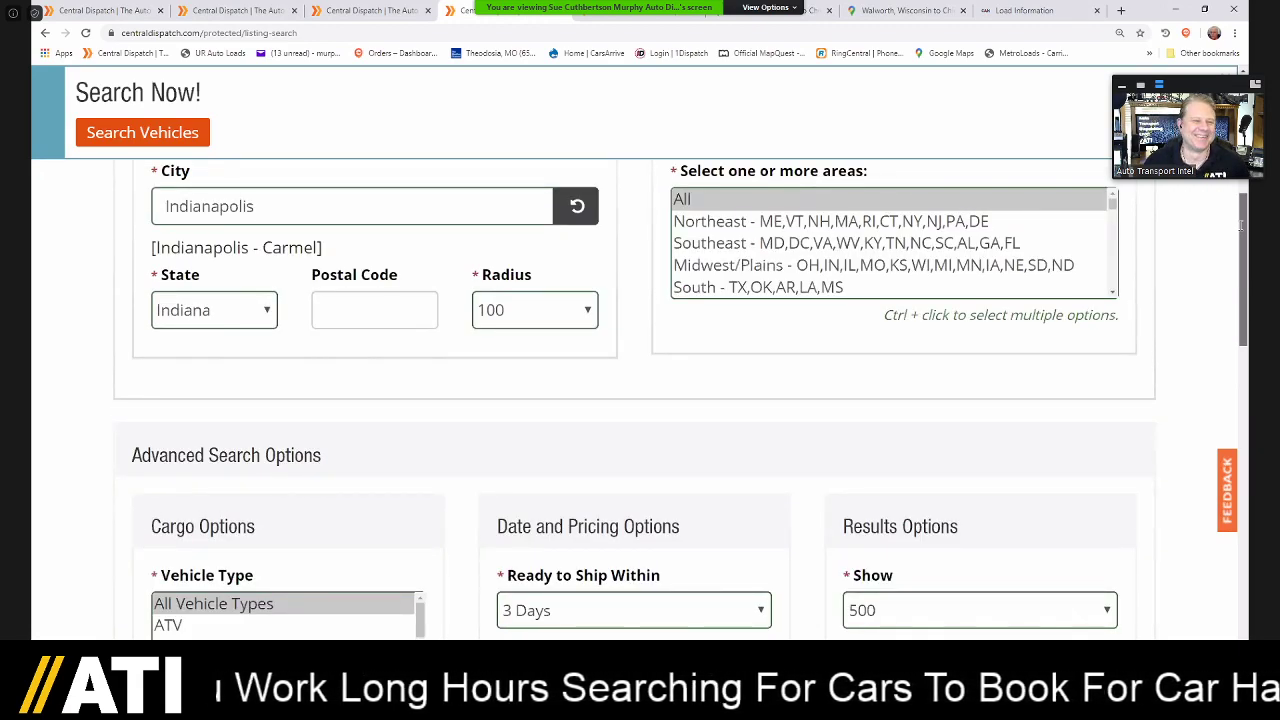
pyautogui.scroll(-1, 1245, 255)
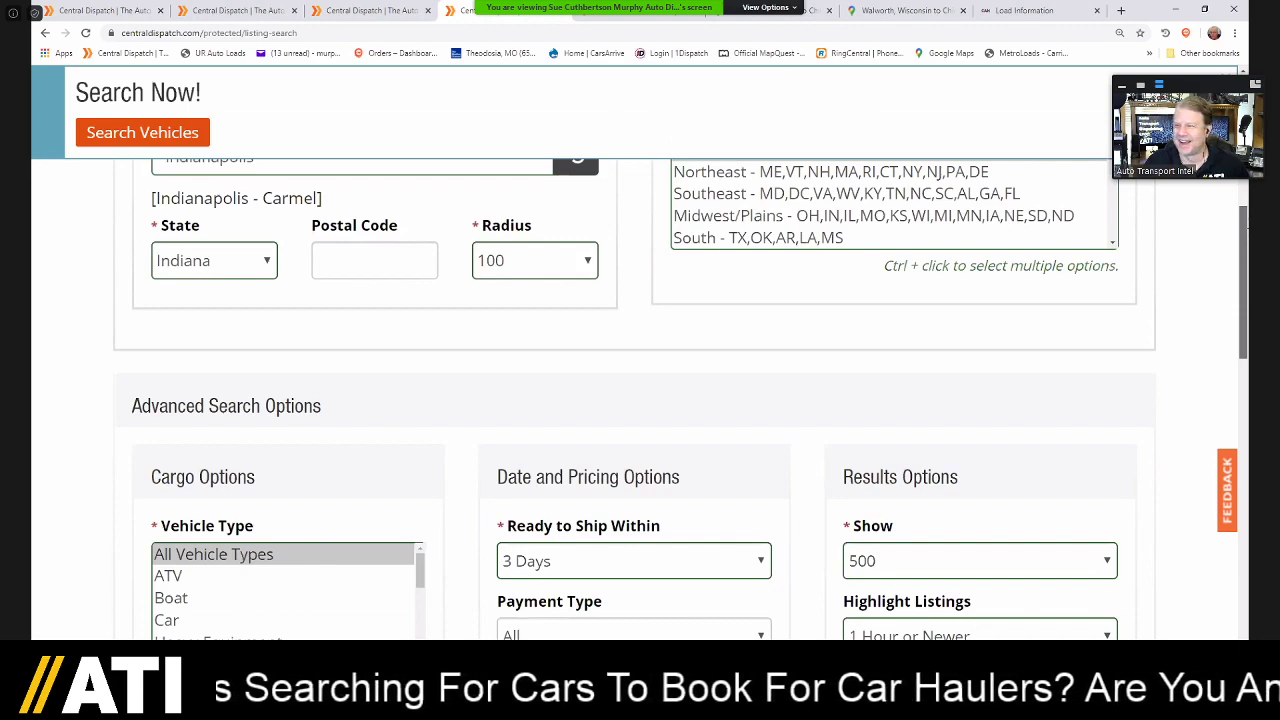
pyautogui.scroll(-3, 640, 400)
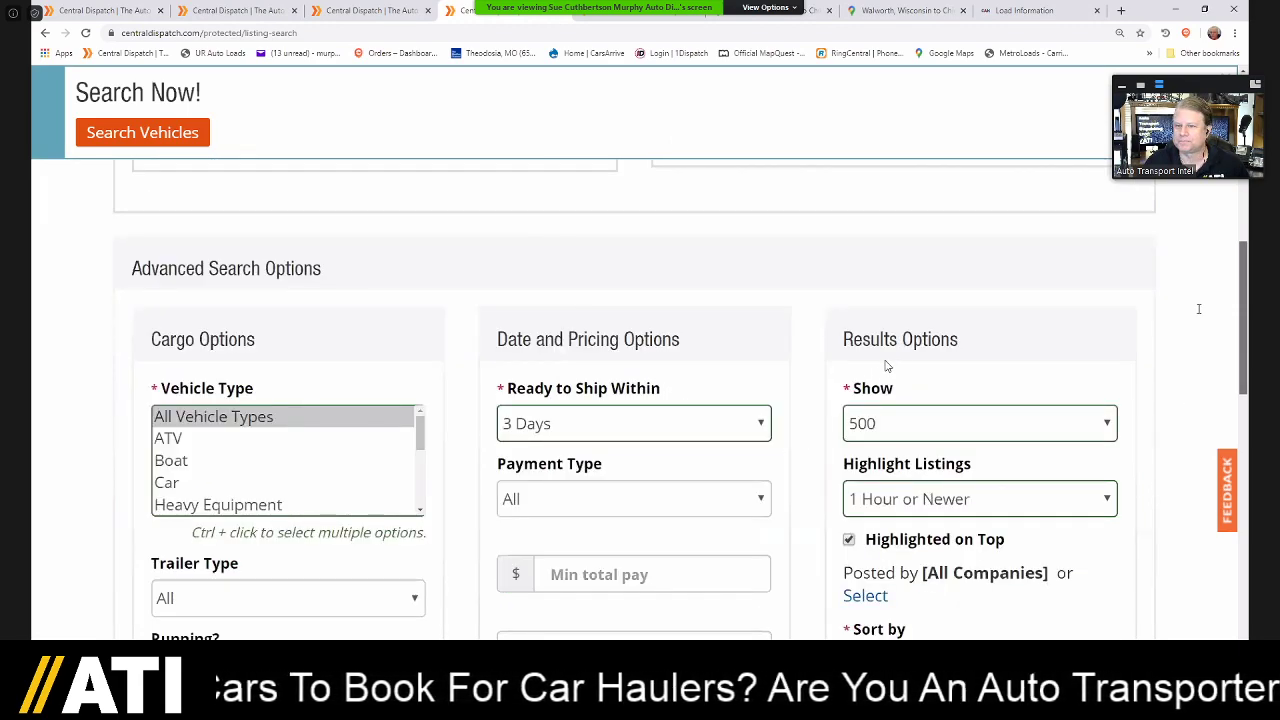
pyautogui.scroll(3, 1233, 302)
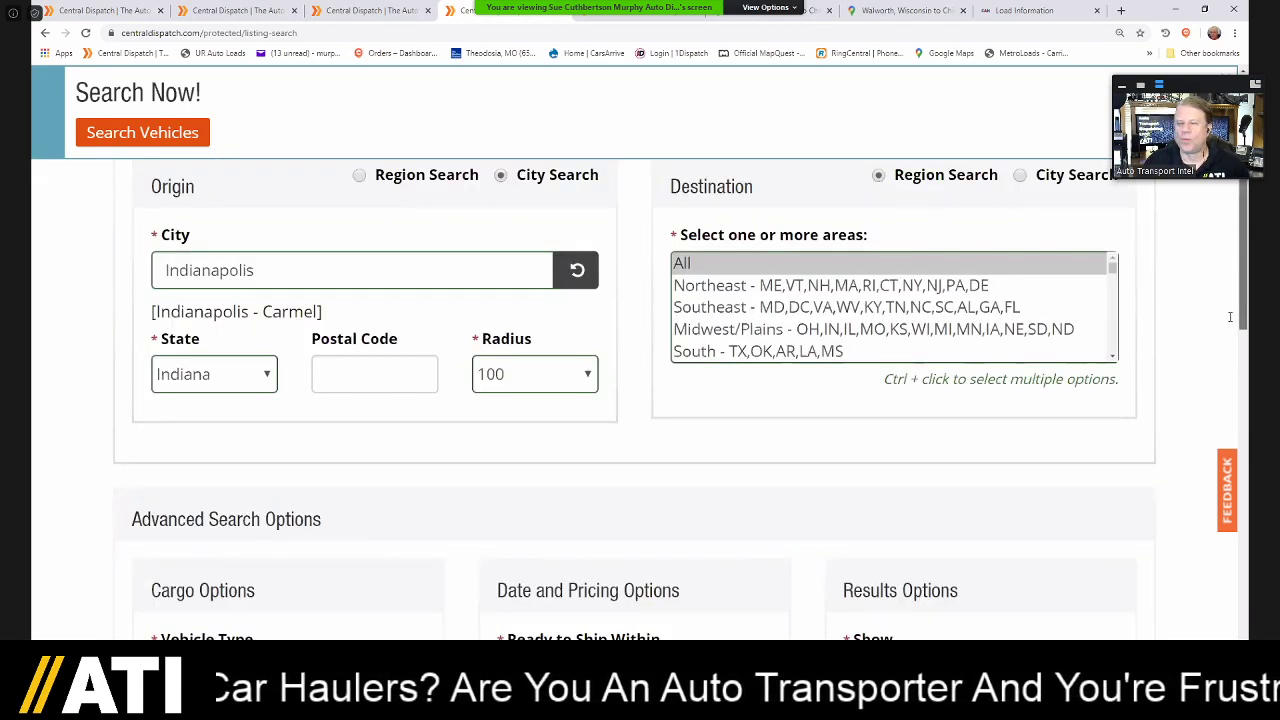
pyautogui.scroll(-1, 1063, 431)
pyautogui.moveTo(1243, 226); pyautogui.dragTo(1247, 430)
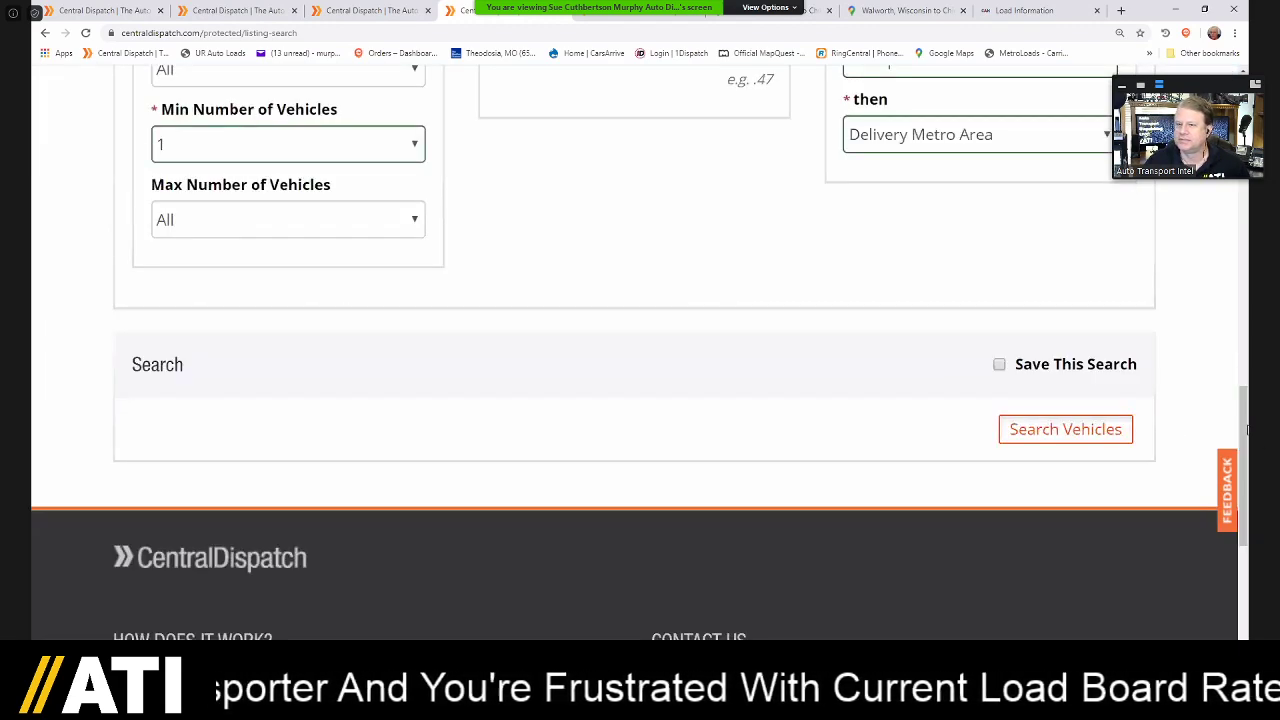
pyautogui.click(1066, 430)
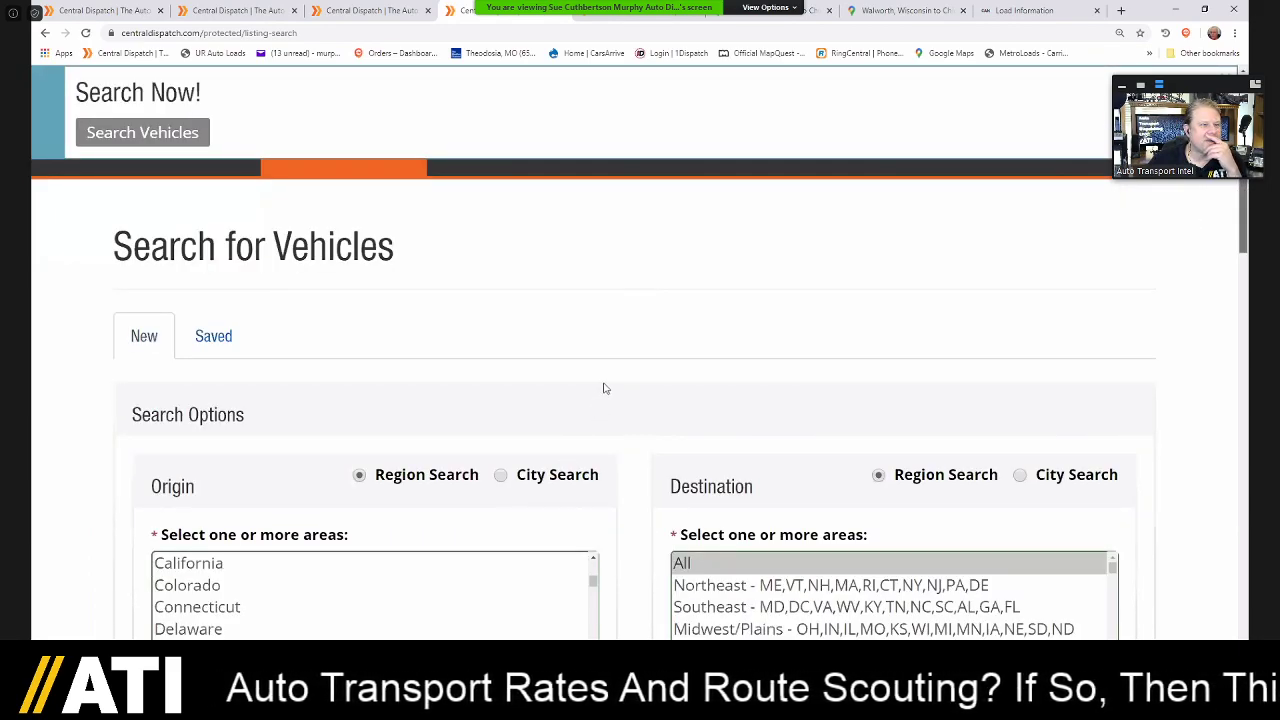
# - Switch the origin of the new search to a city search and set it to Indianapolis, Indiana
pyautogui.scroll(-2, 592, 410)
pyautogui.moveTo(593, 409); pyautogui.dragTo(604, 385)
pyautogui.click(501, 304)
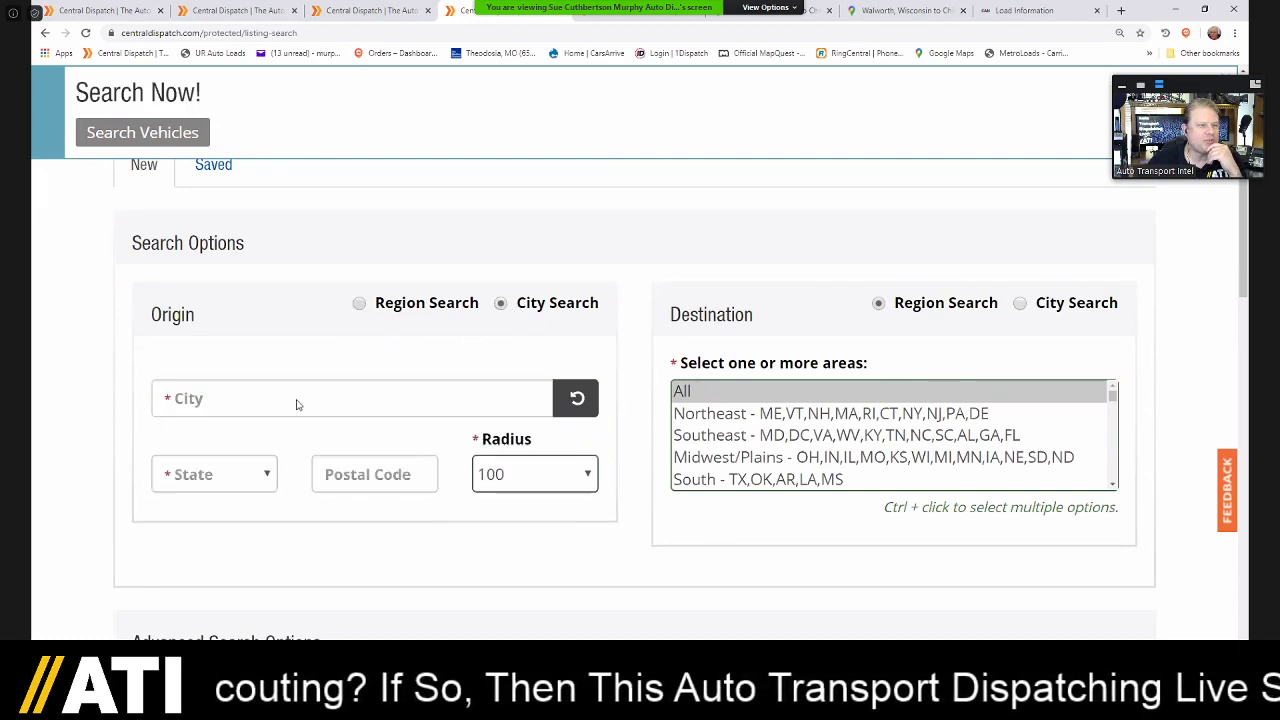
pyautogui.click(480, 304)
pyautogui.click(500, 304)
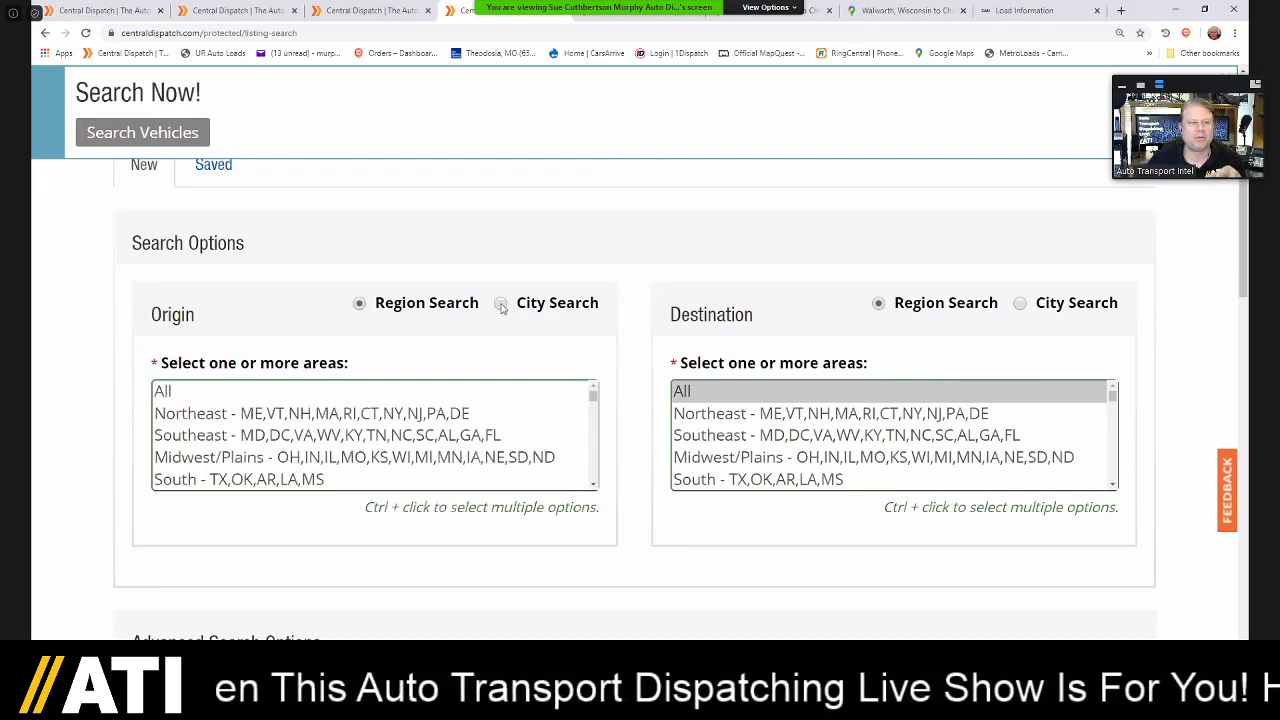
pyautogui.click(250, 397)
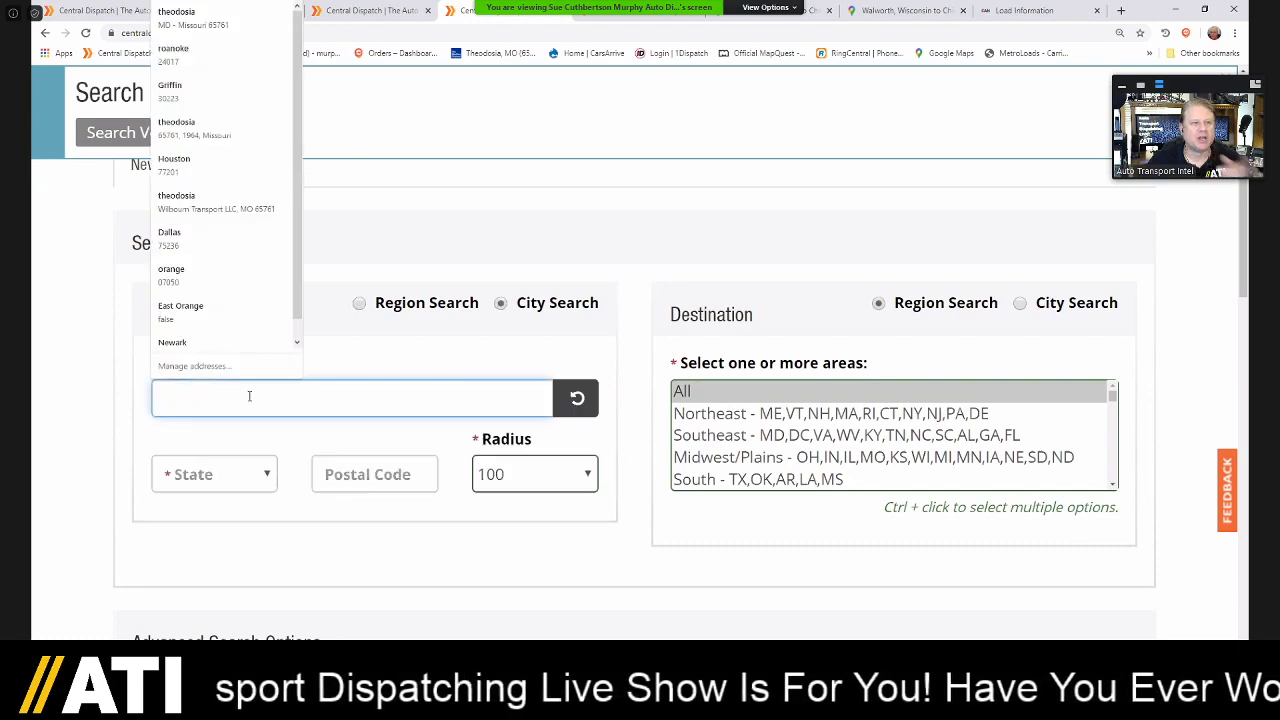
pyautogui.write('indianapolis')
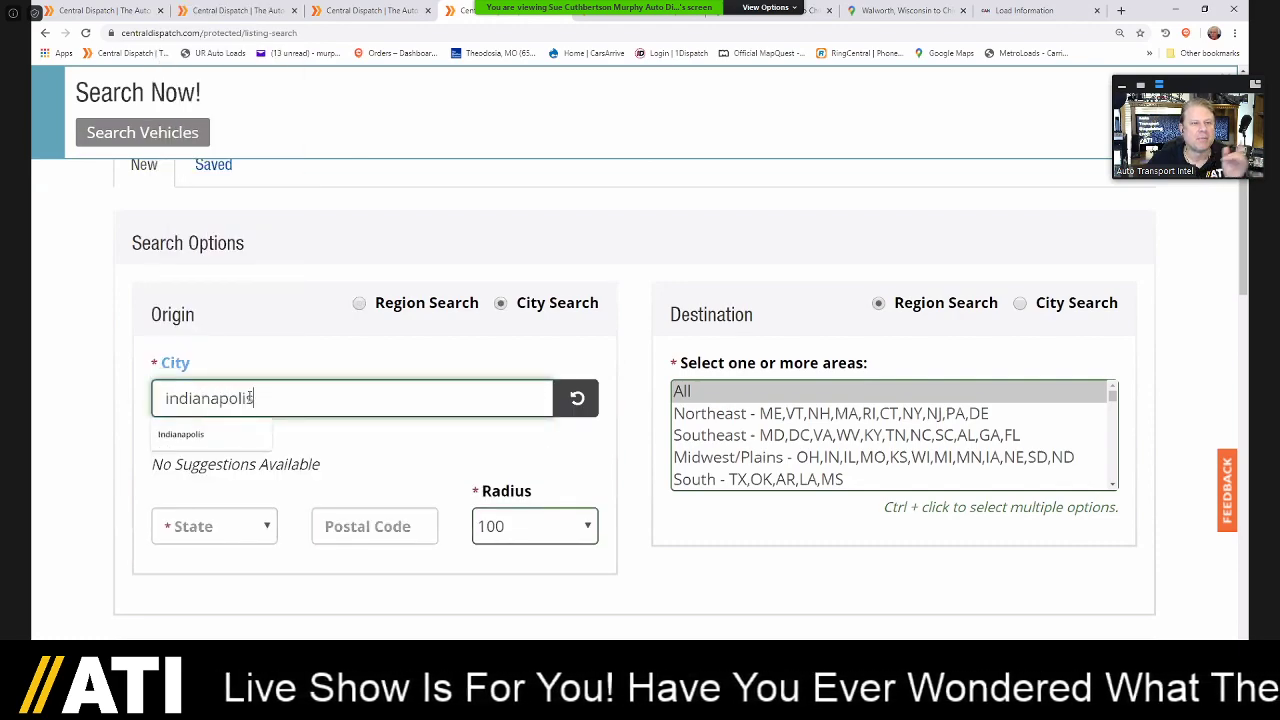
pyautogui.press('Tab')
pyautogui.write('in')
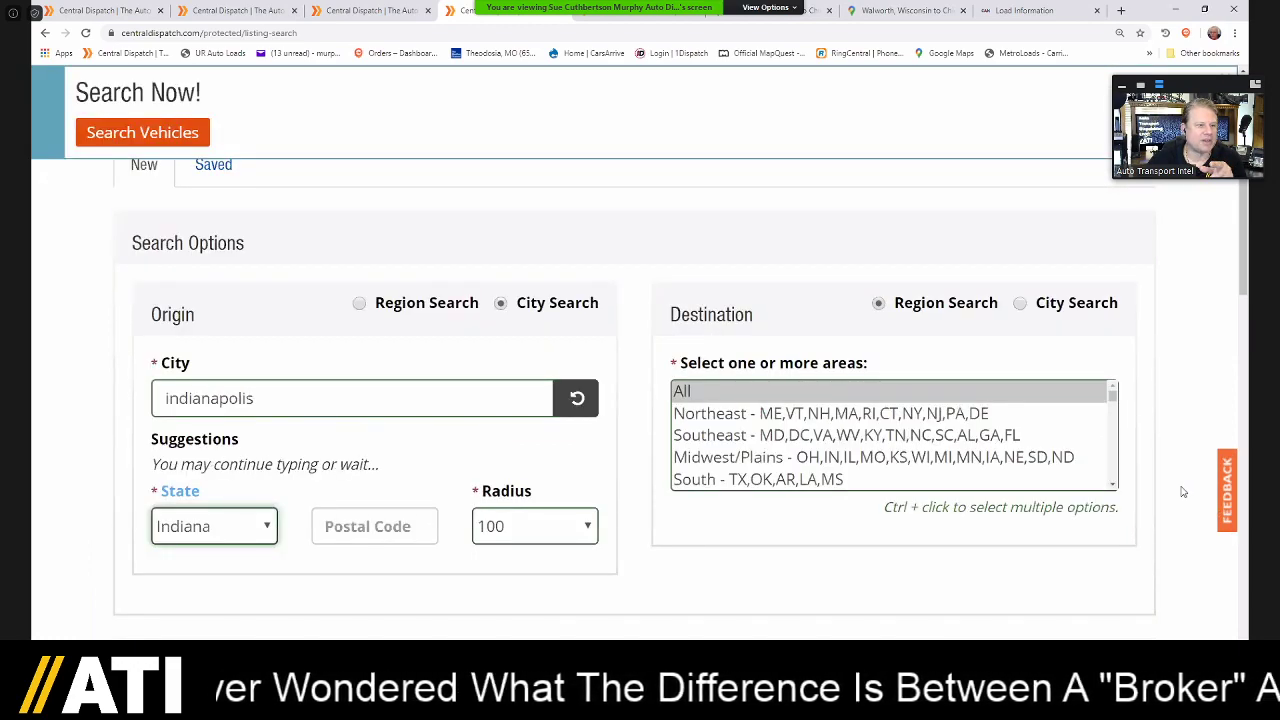
# - Select both Illinois and Indiana as destination areas for the vehicle search
pyautogui.click(1113, 485)
pyautogui.click(1113, 485)
pyautogui.click(1113, 485)
pyautogui.click(1113, 485)
pyautogui.click(1113, 485)
pyautogui.click(1113, 485)
pyautogui.click(1113, 485)
pyautogui.click(1113, 485)
pyautogui.click(1113, 485)
pyautogui.click(1113, 485)
pyautogui.click(1113, 485)
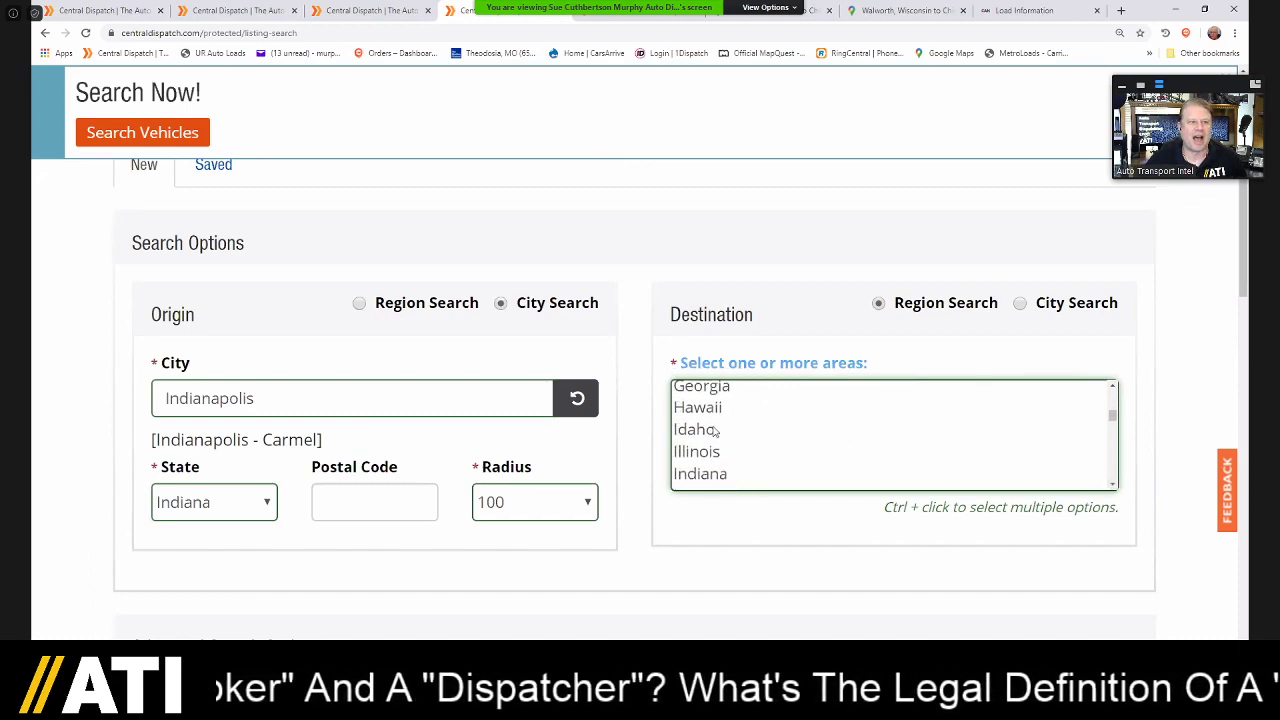
pyautogui.click(700, 451)
pyautogui.keyDown('ctrl'); pyautogui.click(721, 473); pyautogui.keyUp('ctrl')
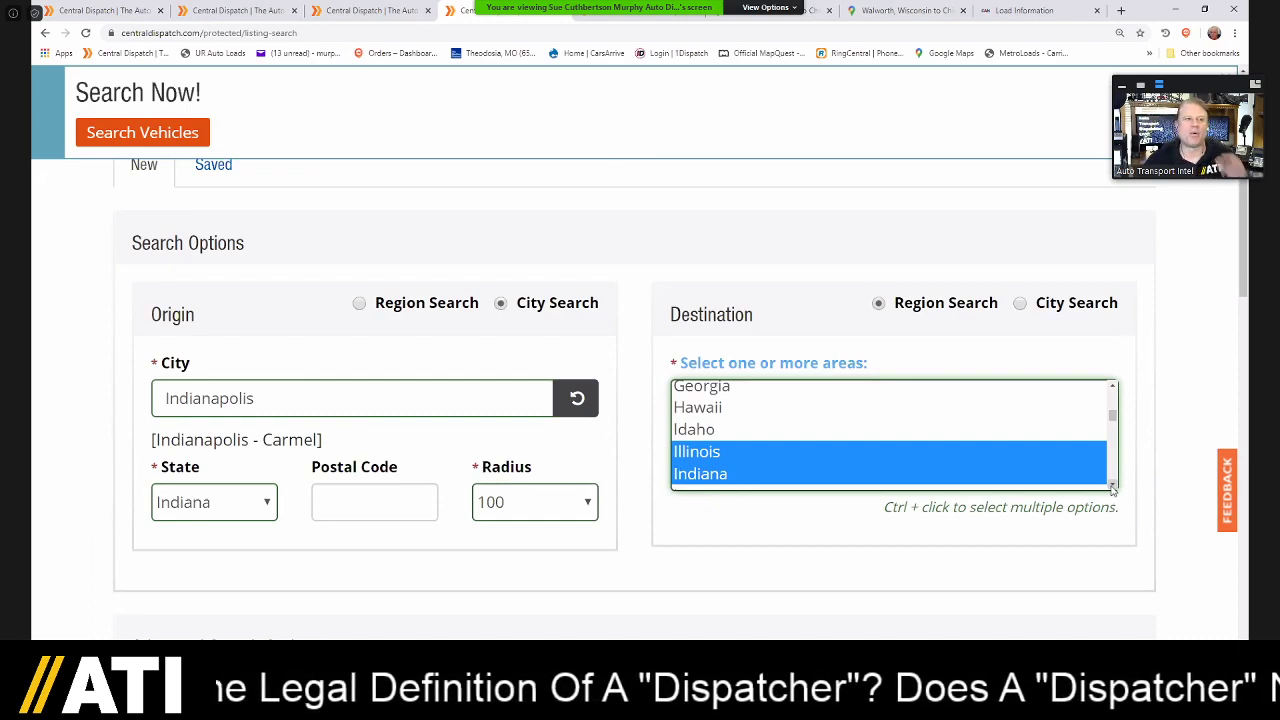
# - Select Kentucky as a destination area for the vehicle search
pyautogui.click(1113, 485)
pyautogui.click(1113, 485)
pyautogui.scroll(-1, 1030, 485)
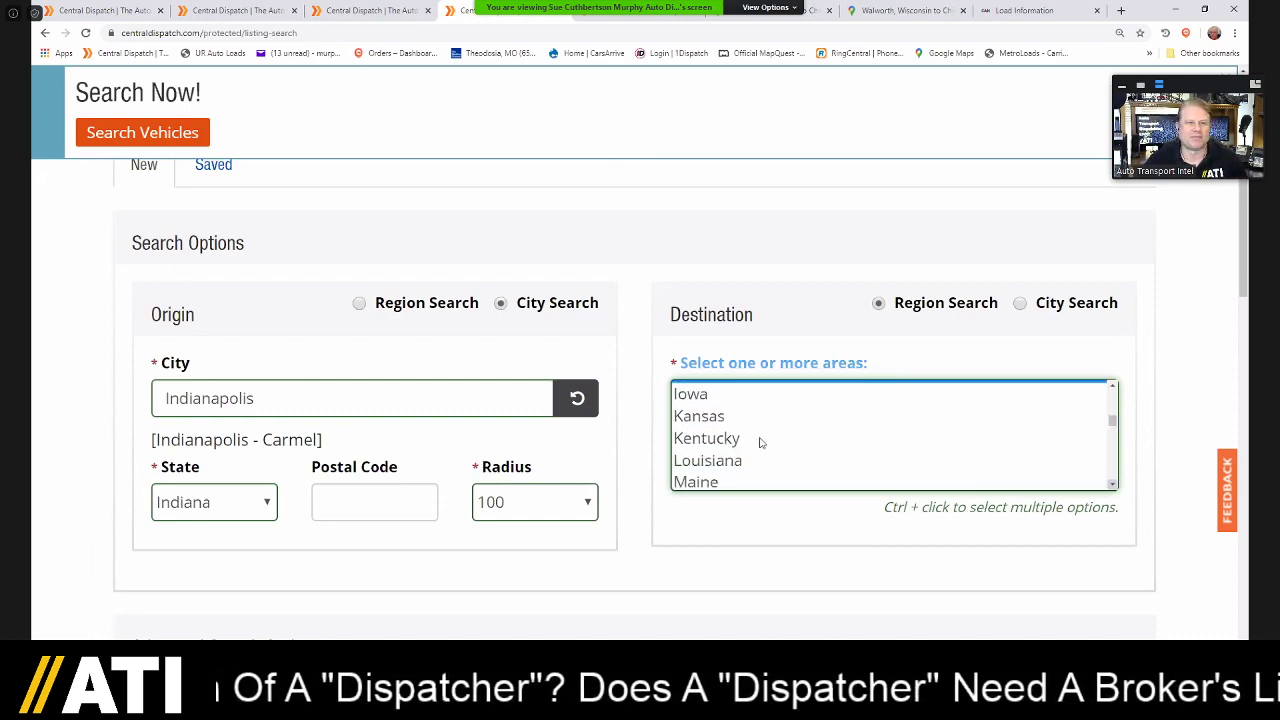
pyautogui.click(1060, 440)
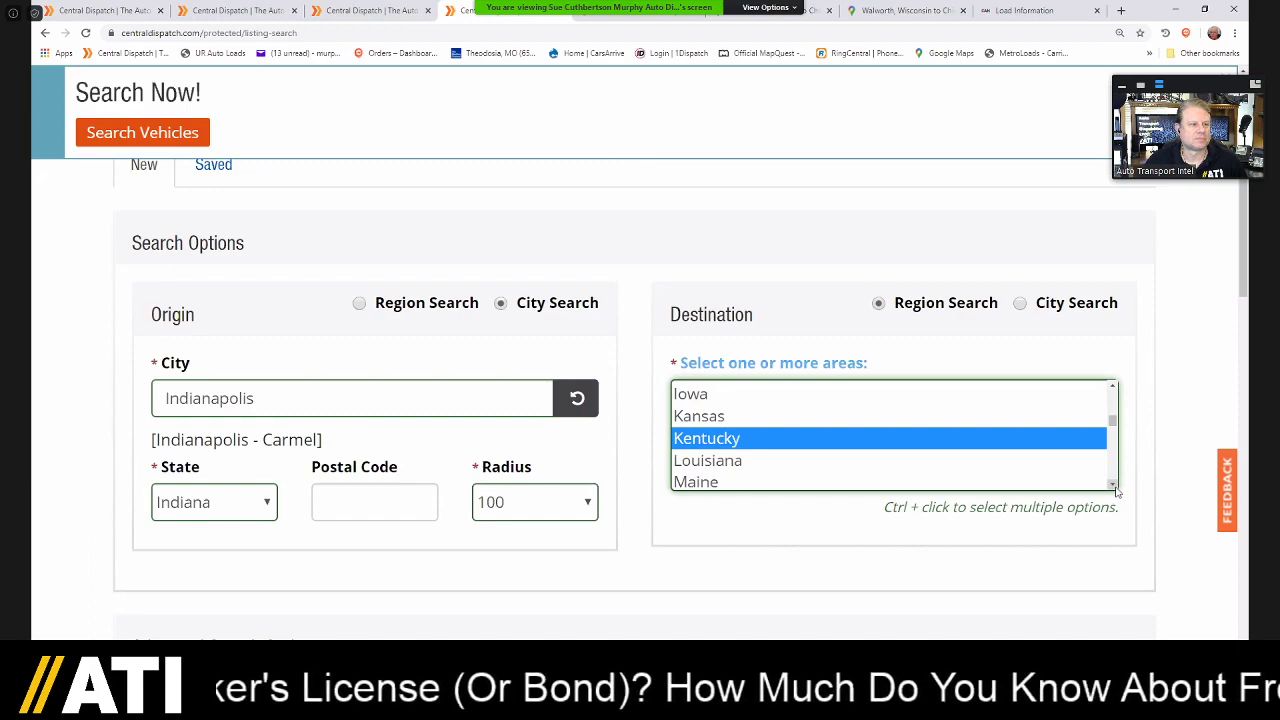
# - Select Ohio as a destination area for the vehicle search
pyautogui.click(1115, 487)
pyautogui.click(1115, 487)
pyautogui.click(1115, 487)
pyautogui.click(1115, 487)
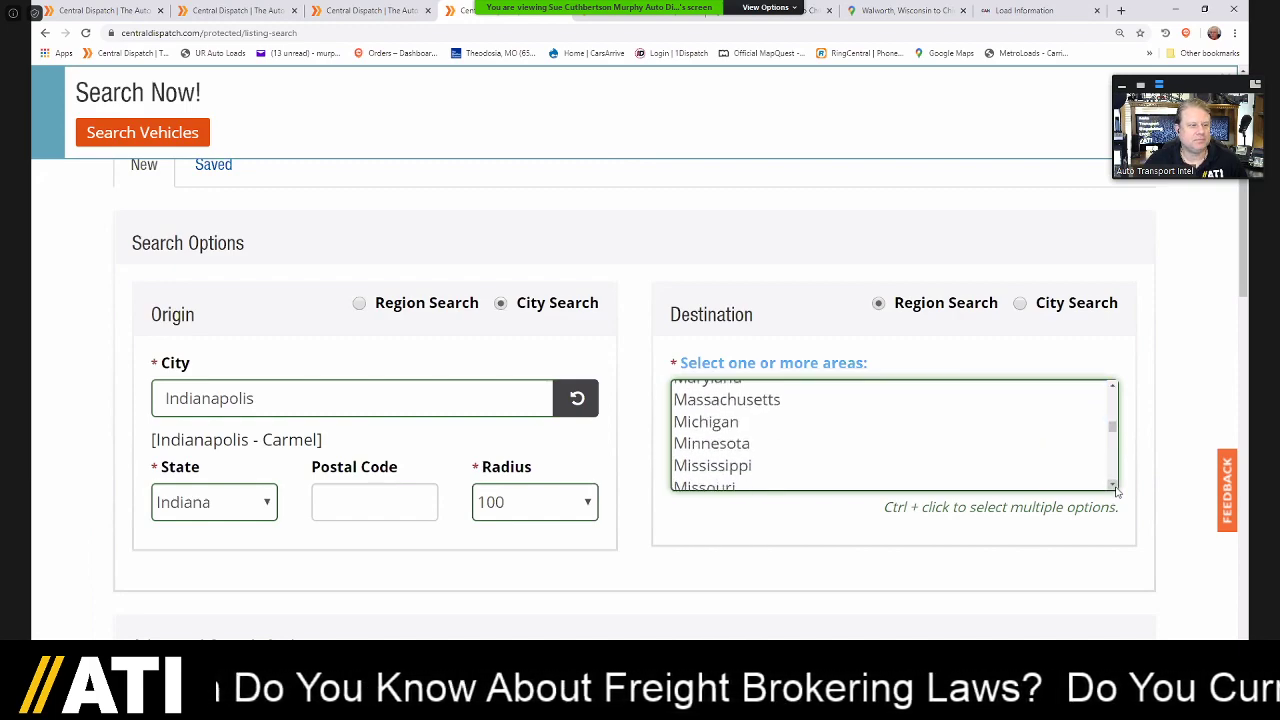
pyautogui.click(1115, 487)
pyautogui.click(1115, 487)
pyautogui.click(1115, 487)
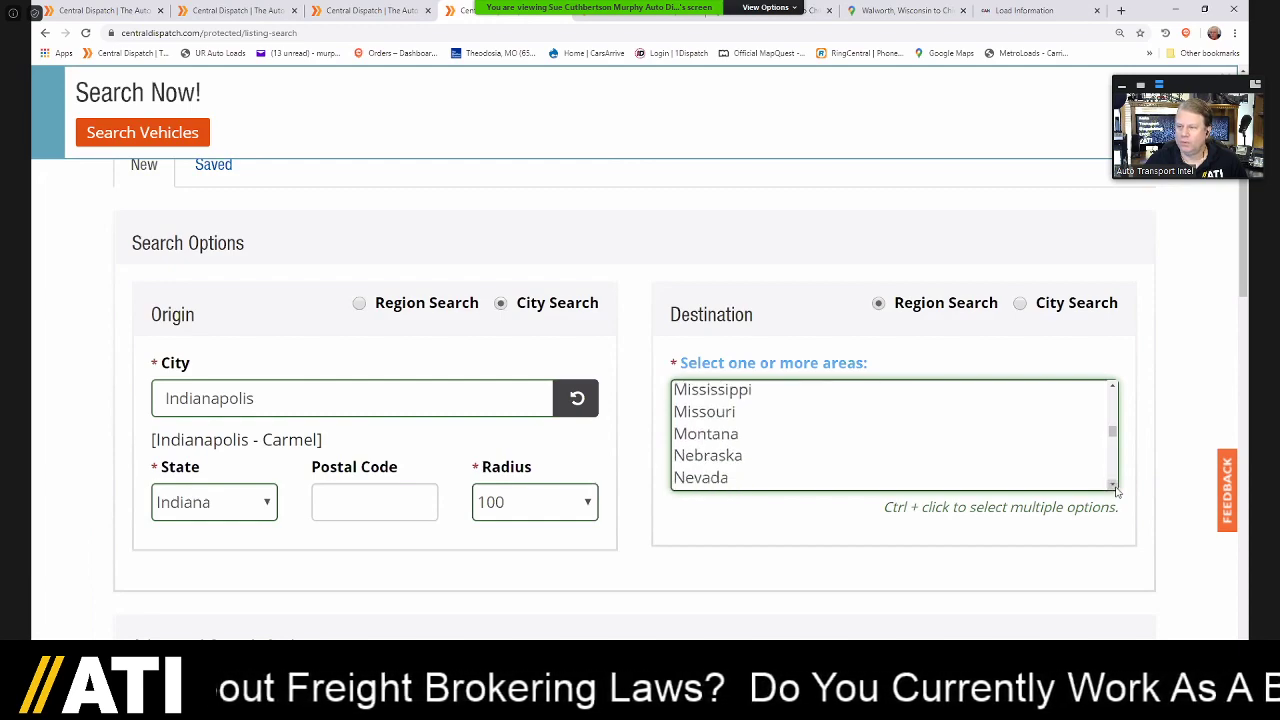
pyautogui.scroll(-4, 1100, 480)
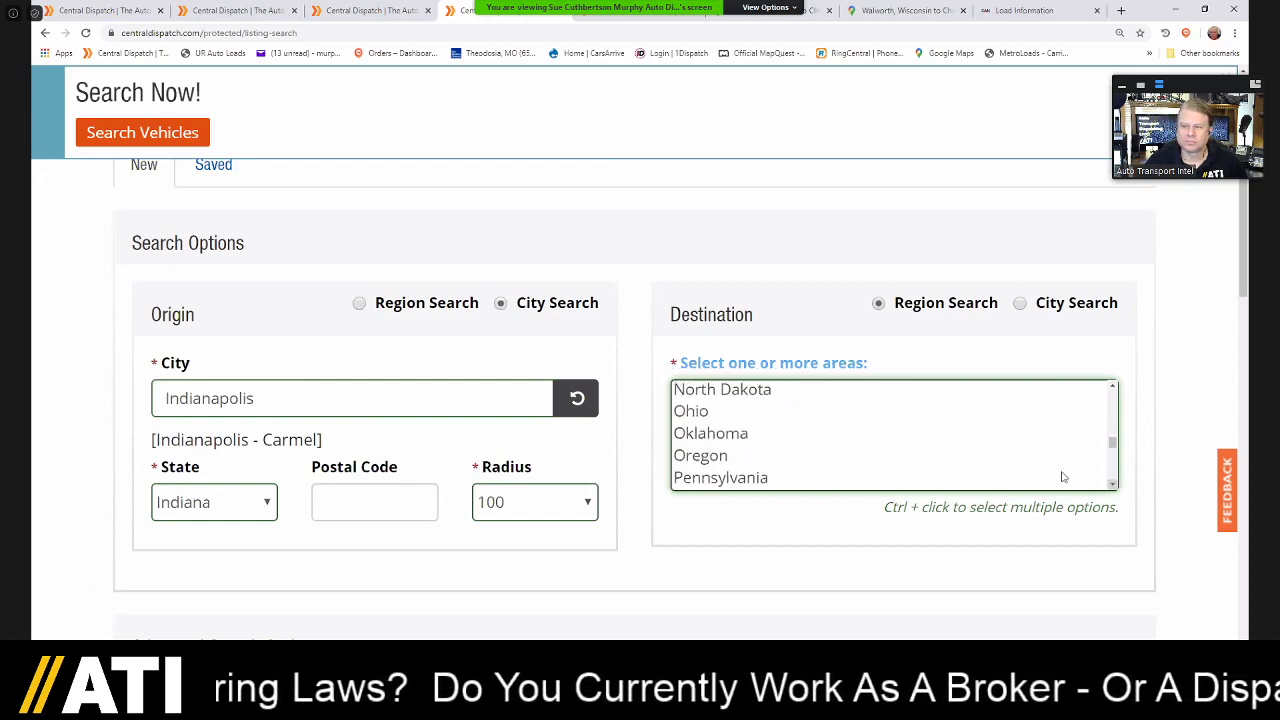
pyautogui.click(702, 402)
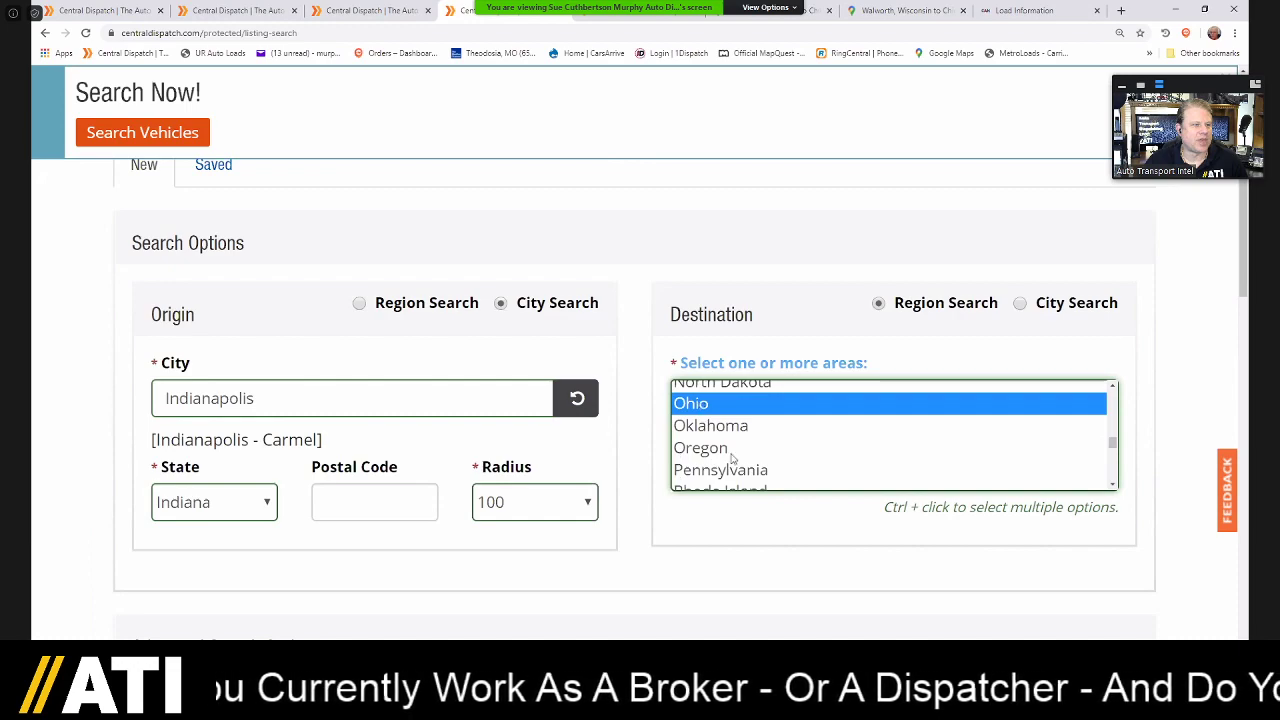
# - Add Pennsylvania and Tennessee to the selected destination areas for the vehicle search
pyautogui.keyDown('ctrl'); pyautogui.click(735, 468); pyautogui.keyUp('ctrl')
pyautogui.scroll(-3, 1110, 480)
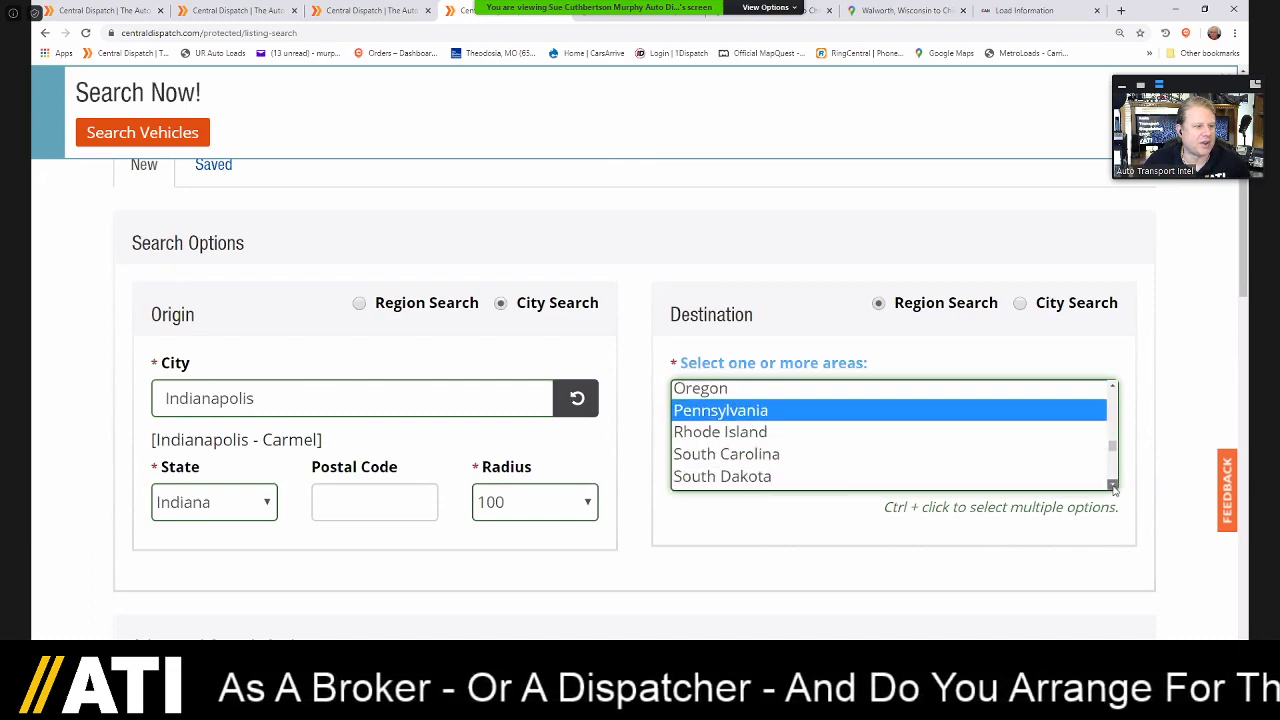
pyautogui.keyDown('ctrl'); pyautogui.click(895, 436); pyautogui.keyUp('ctrl')
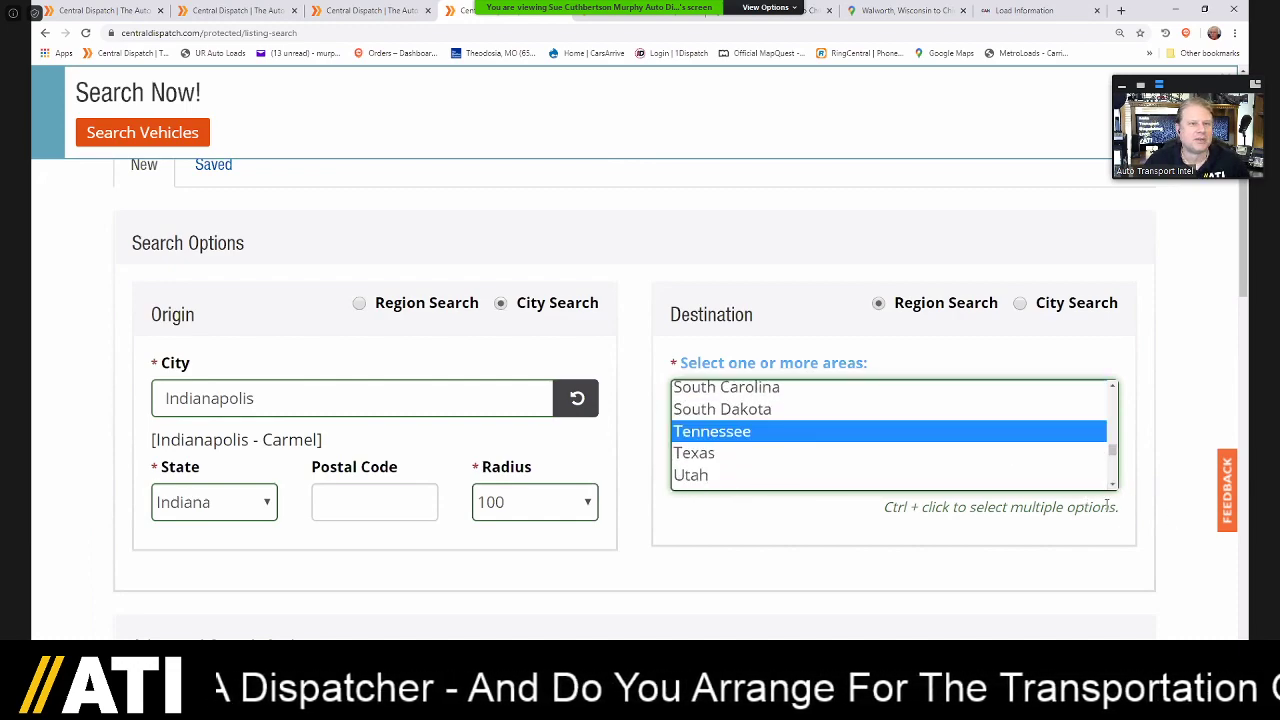
# - Check the remaining destination areas and the advanced search options, and run the vehicle search
pyautogui.scroll(-2, 1113, 487)
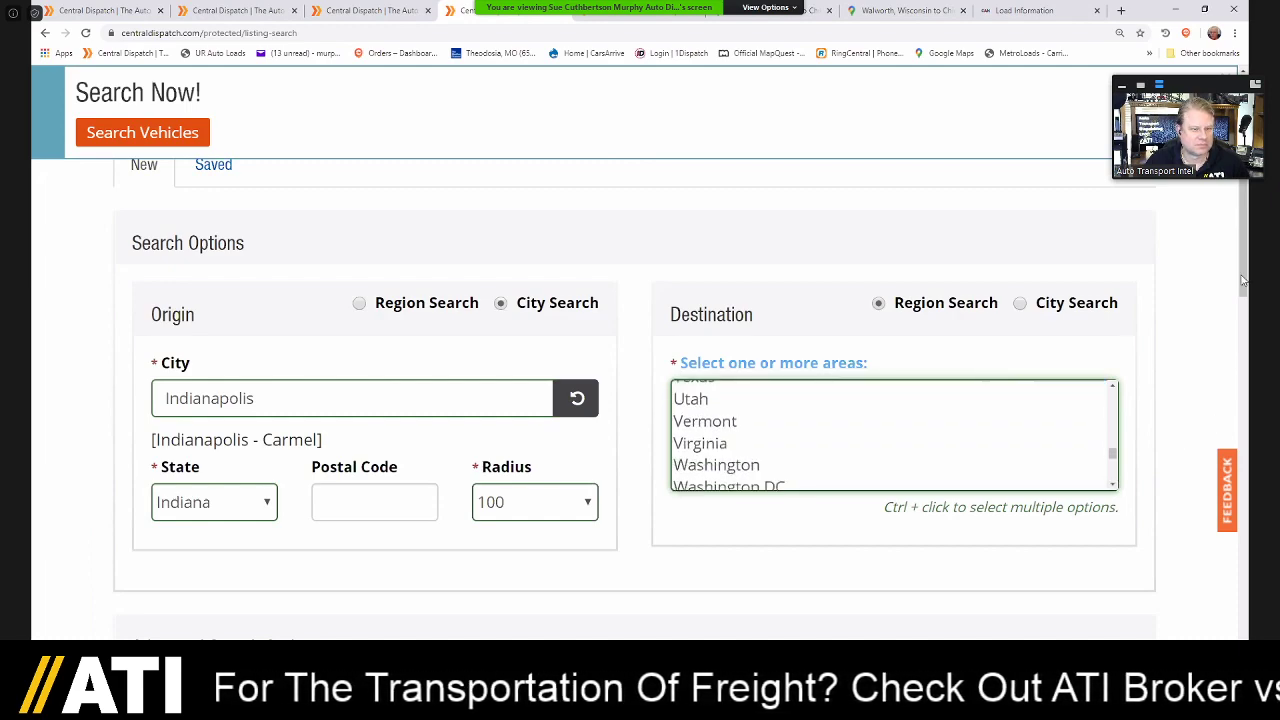
pyautogui.scroll(-2, 1243, 283)
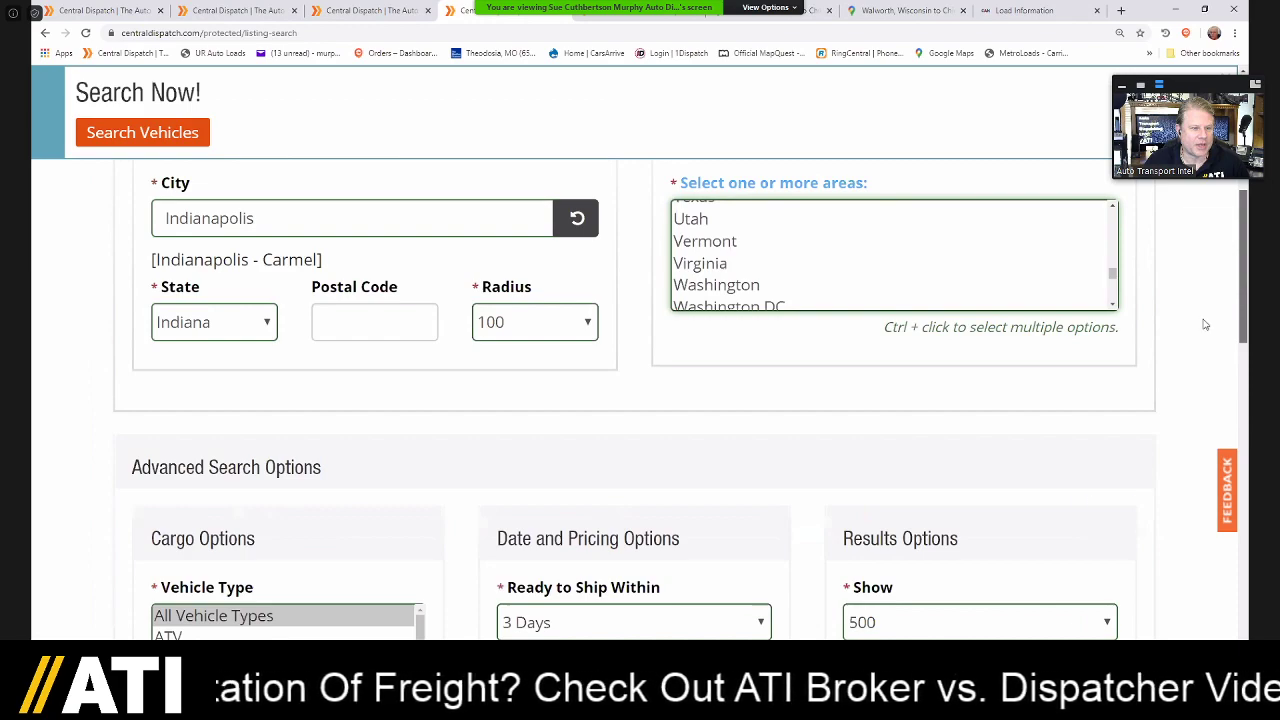
pyautogui.scroll(-7, 1193, 287)
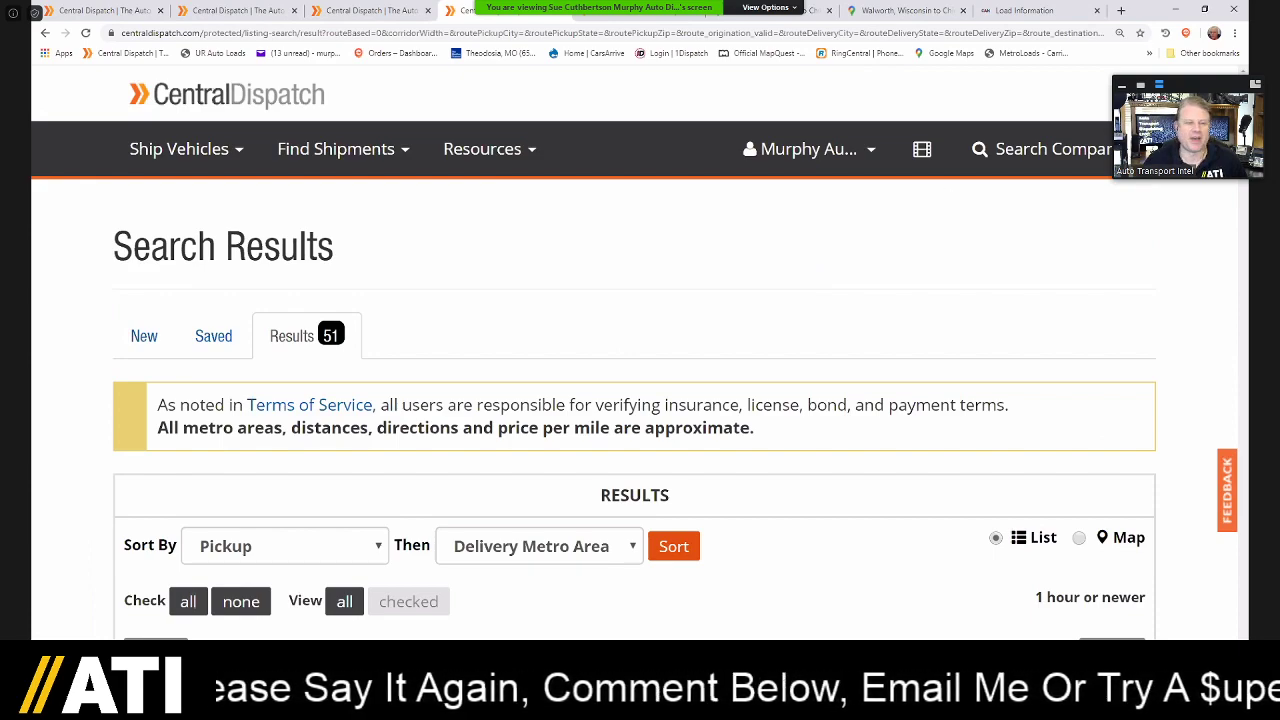
# - Review the first search results and open the Dams Auto LLC company profile in a new tab
pyautogui.scroll(-2, 640, 400)
pyautogui.scroll(-1, 640, 400)
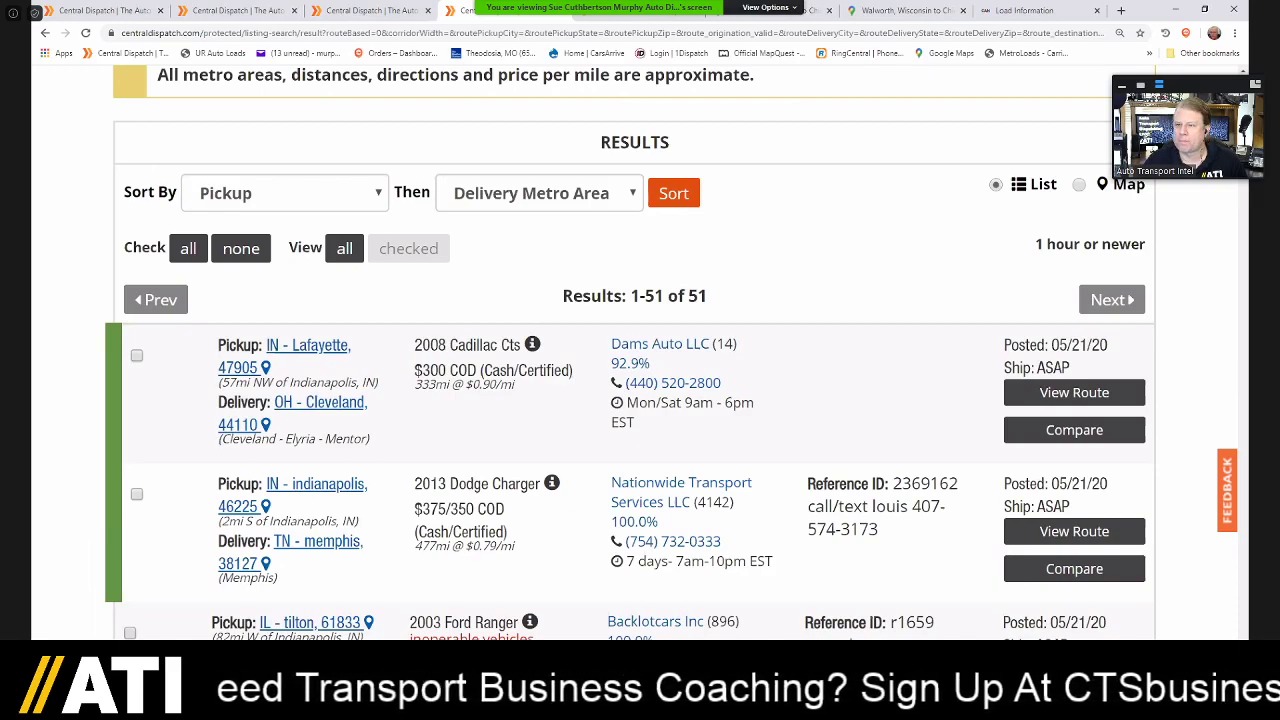
pyautogui.scroll(-1, 1100, 300)
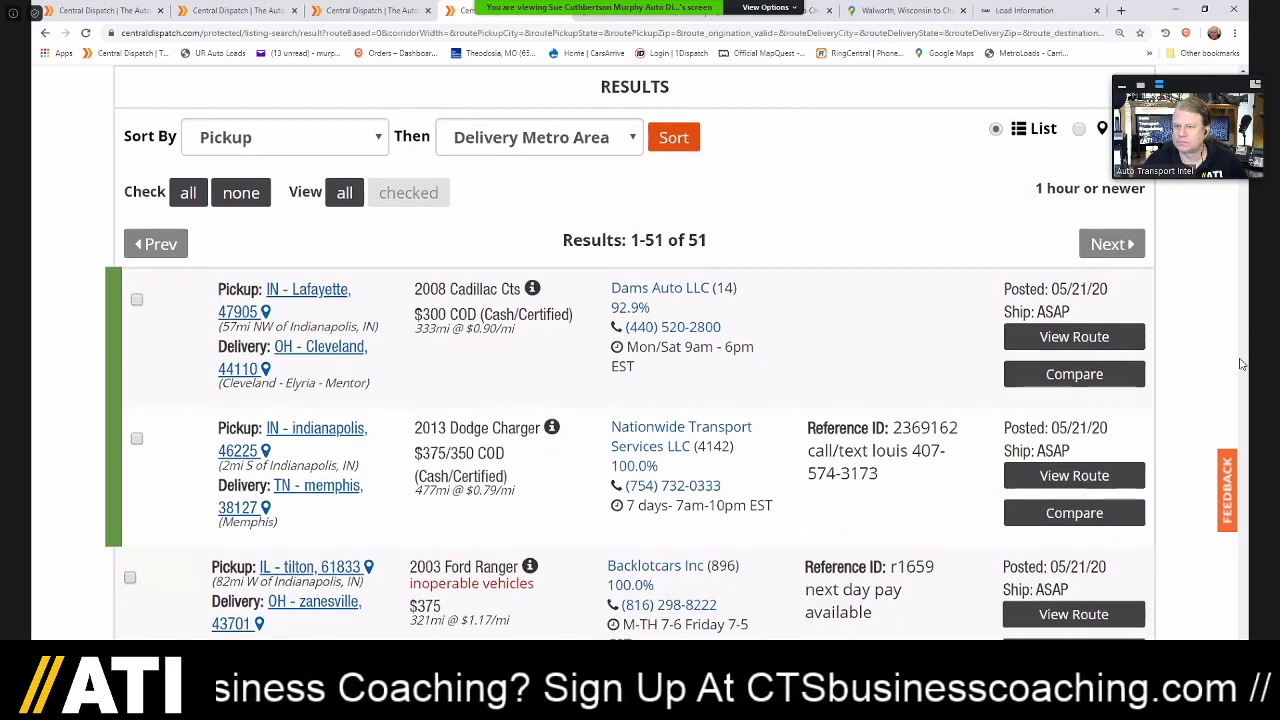
pyautogui.scroll(-1, 430, 365)
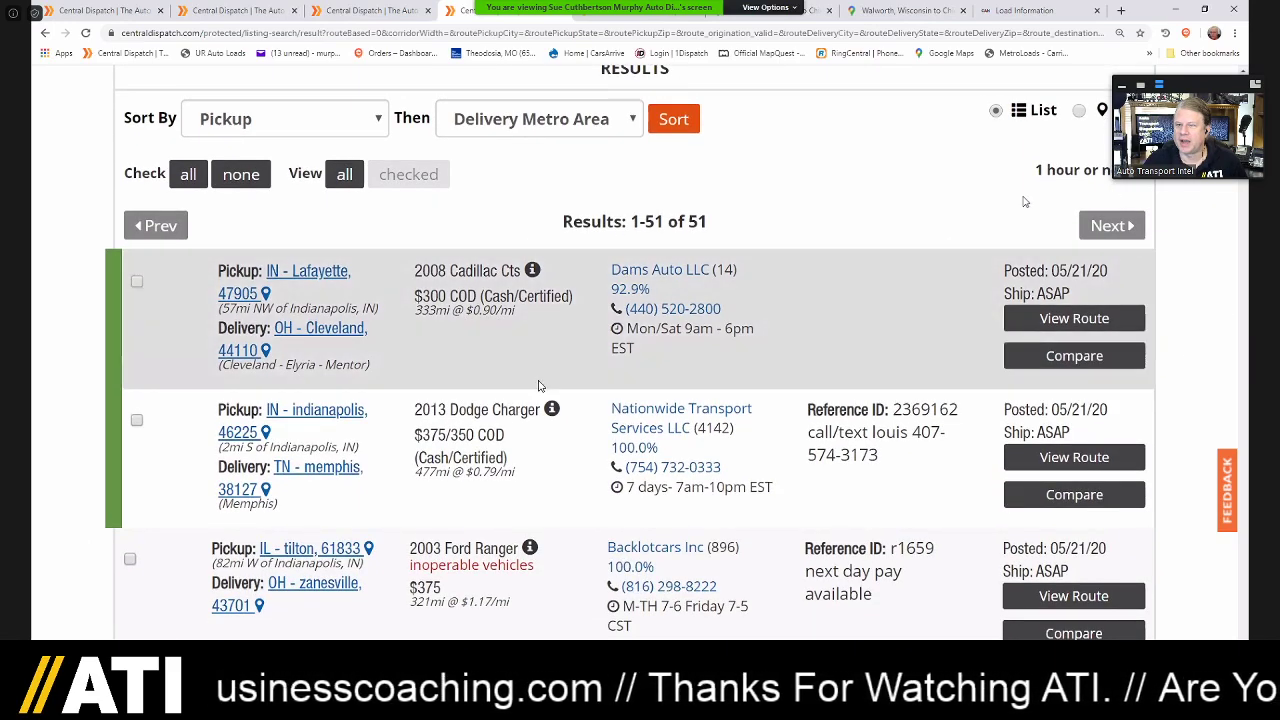
pyautogui.scroll(-2, 590, 305)
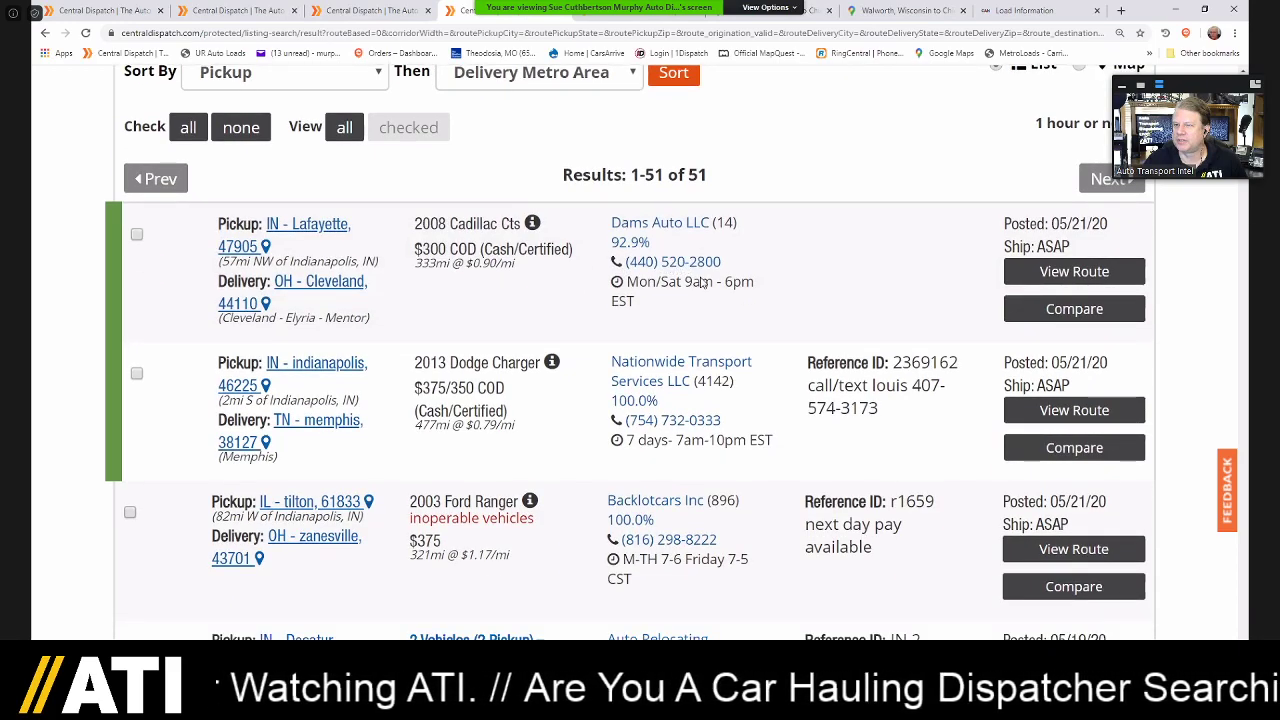
pyautogui.scroll(-1, 690, 250)
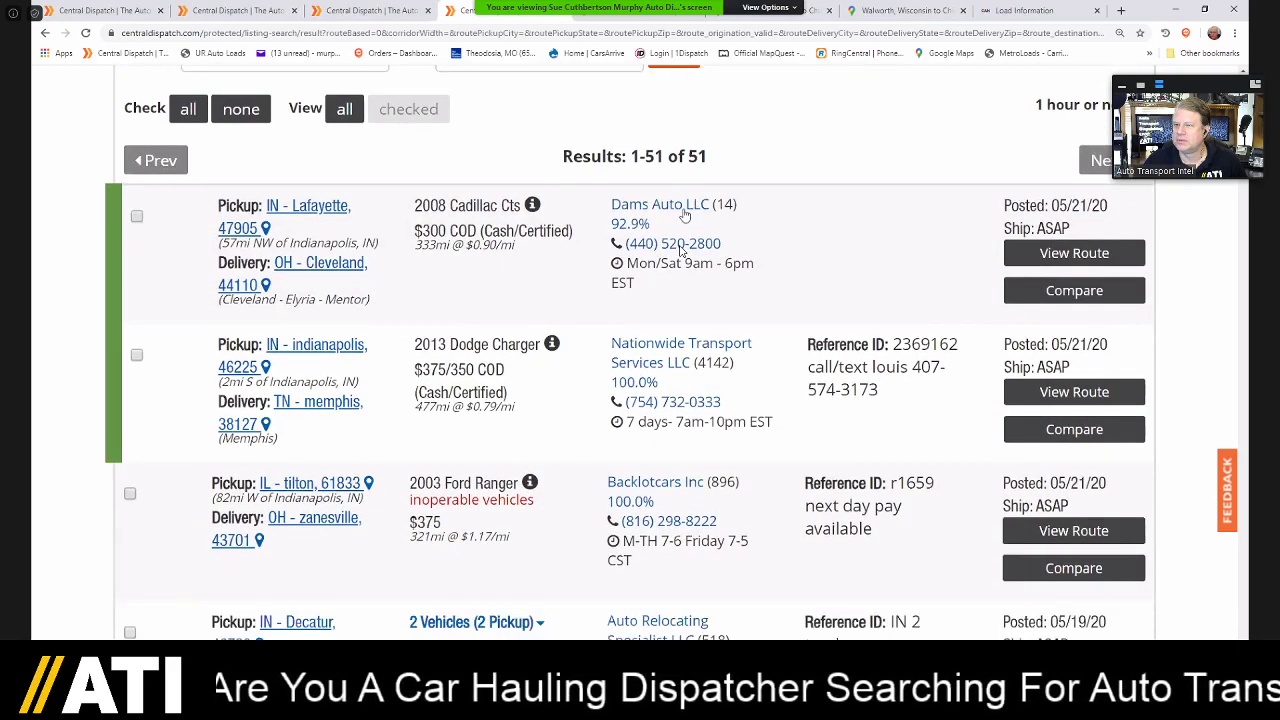
pyautogui.rightClick(688, 210)
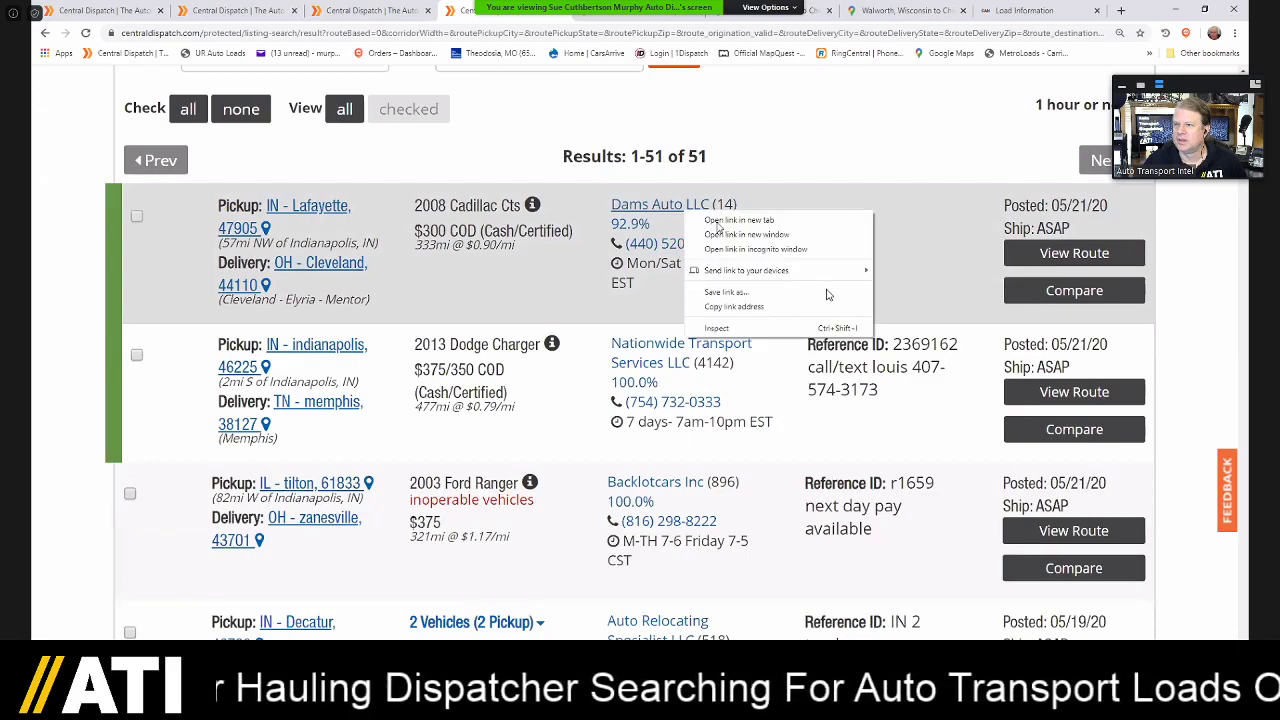
pyautogui.click(722, 222)
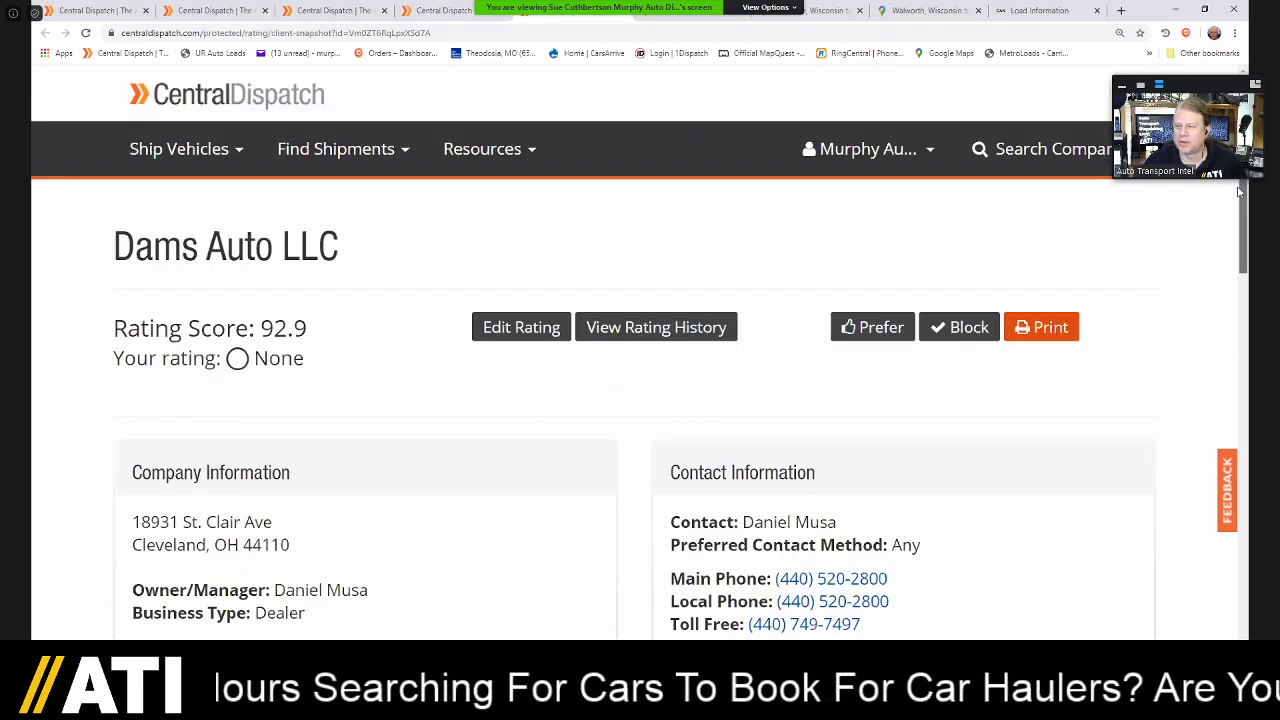
# - Review the Dams Auto LLC company details and view its rating history summary
pyautogui.scroll(-1, 957, 371)
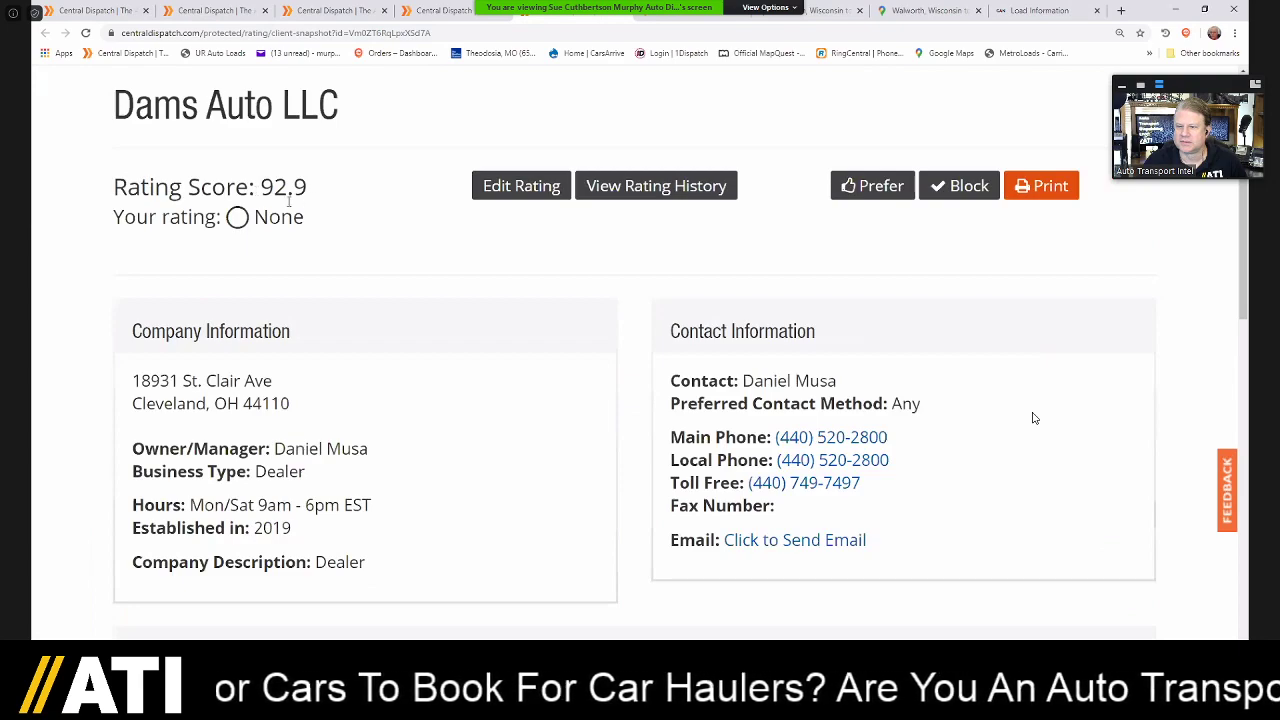
pyautogui.click(636, 184)
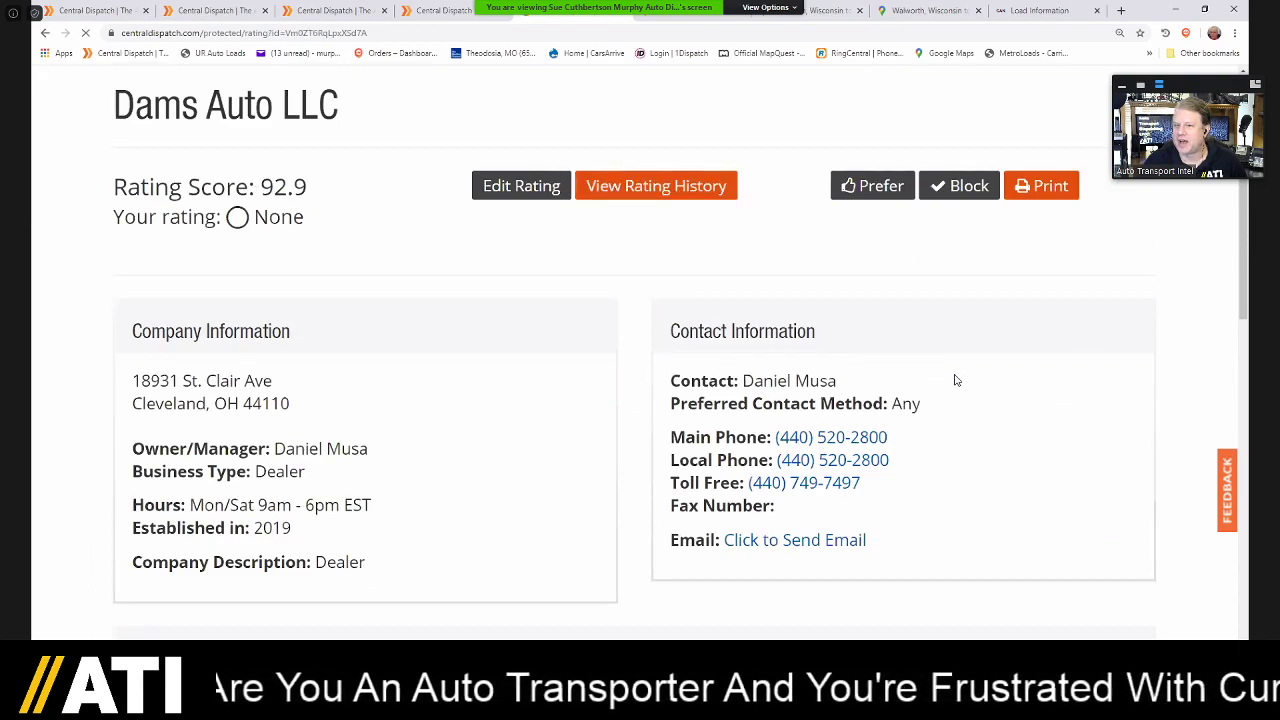
pyautogui.scroll(-1, 1233, 253)
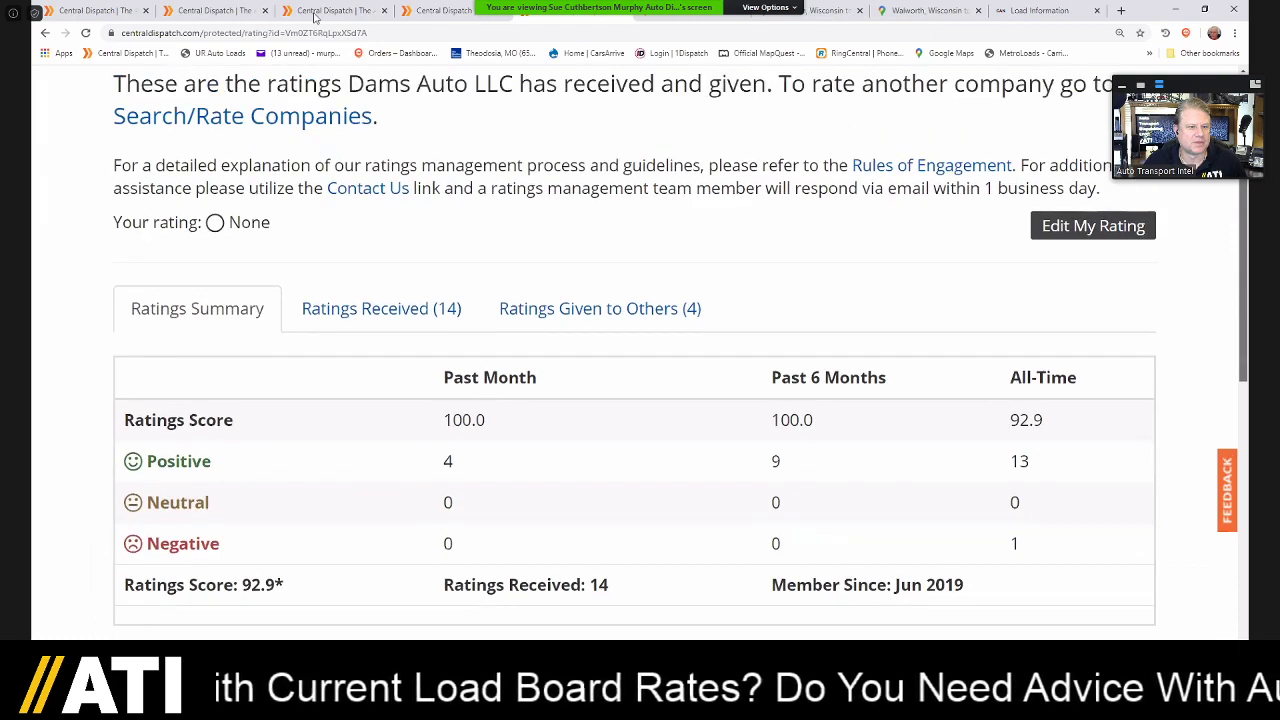
# - Return to the search results and expand the vehicle list of the two-vehicle load from Decatur, IN to Cynthiana, KY
pyautogui.click(432, 11)
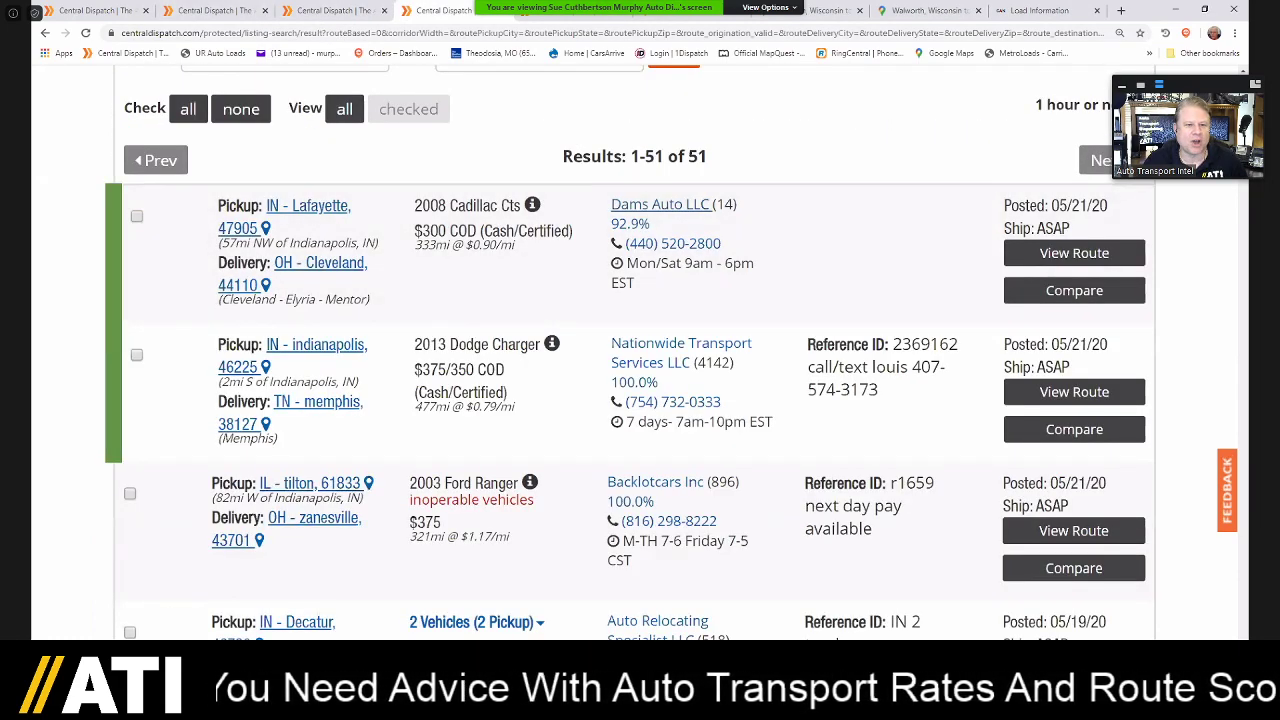
pyautogui.scroll(-1, 625, 352)
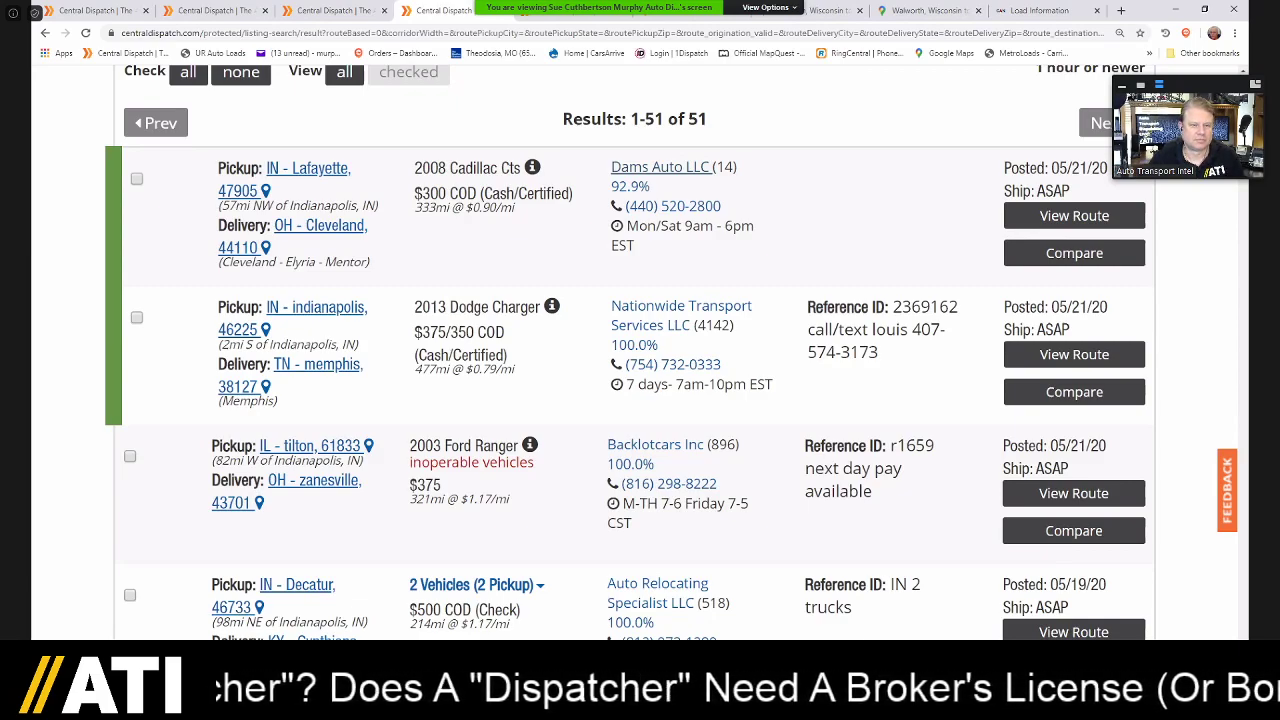
pyautogui.scroll(-1, 625, 352)
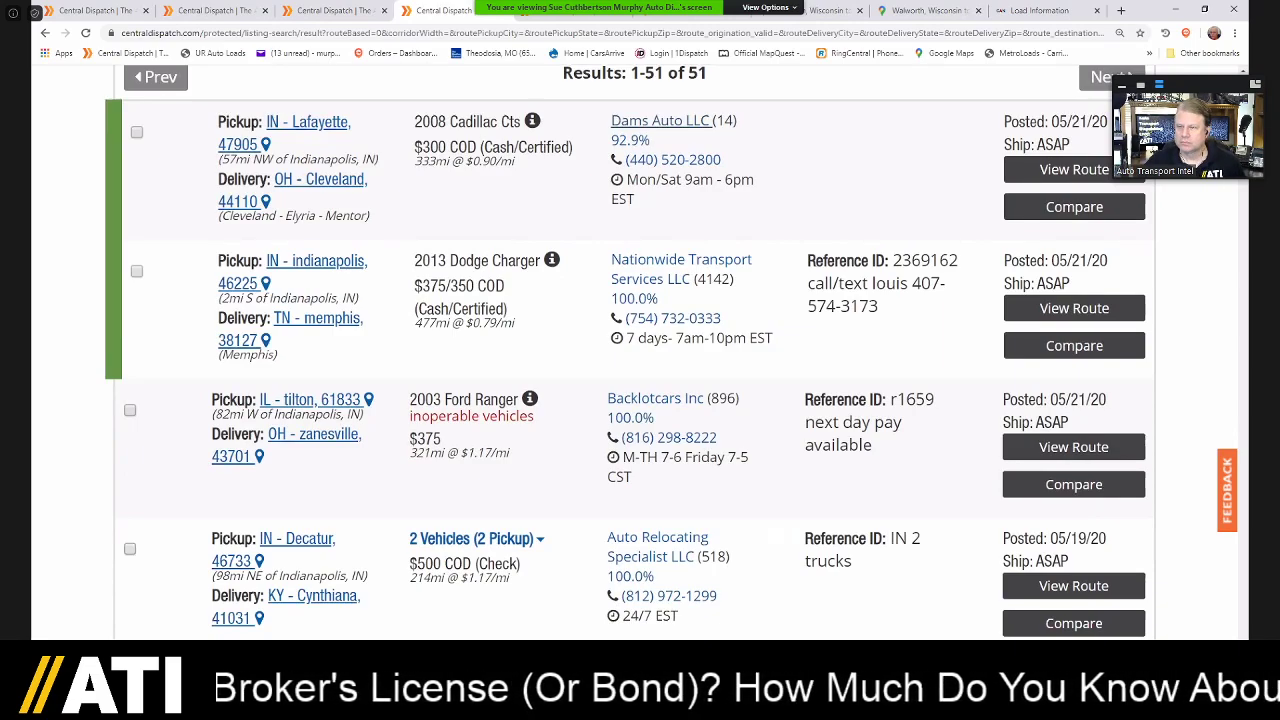
pyautogui.scroll(-3, 716, 345)
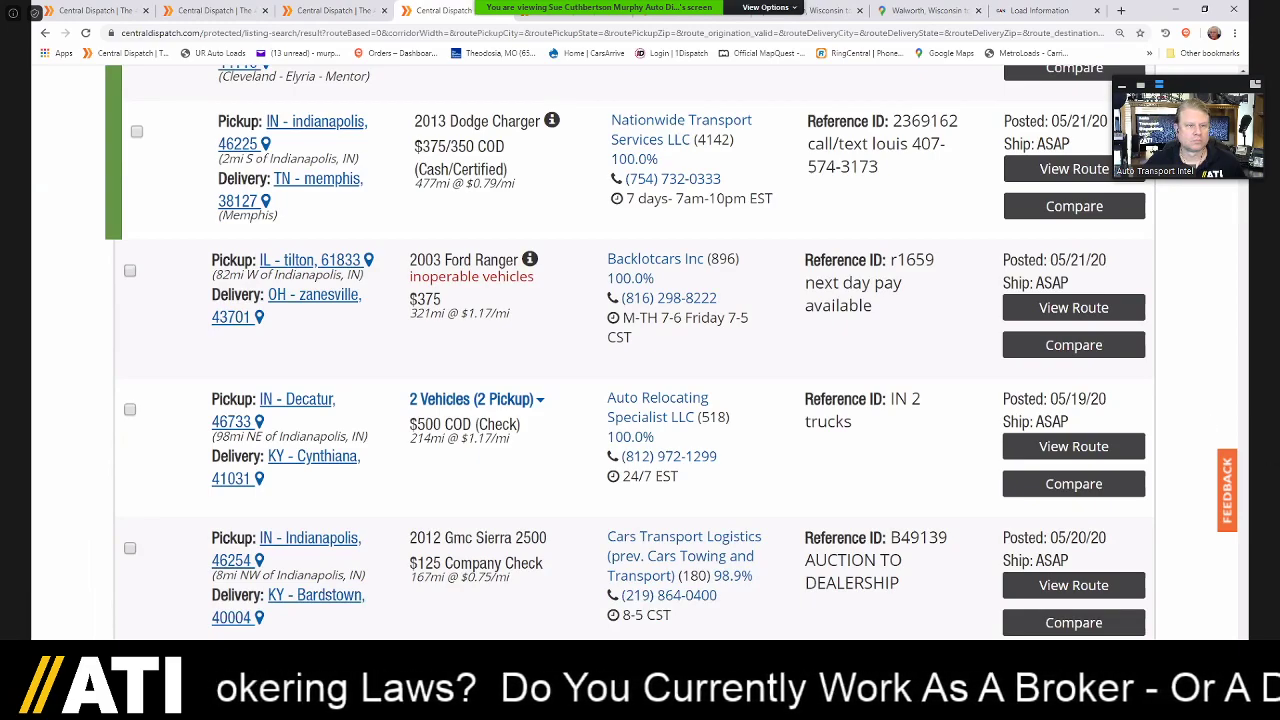
pyautogui.scroll(-1, 1140, 185)
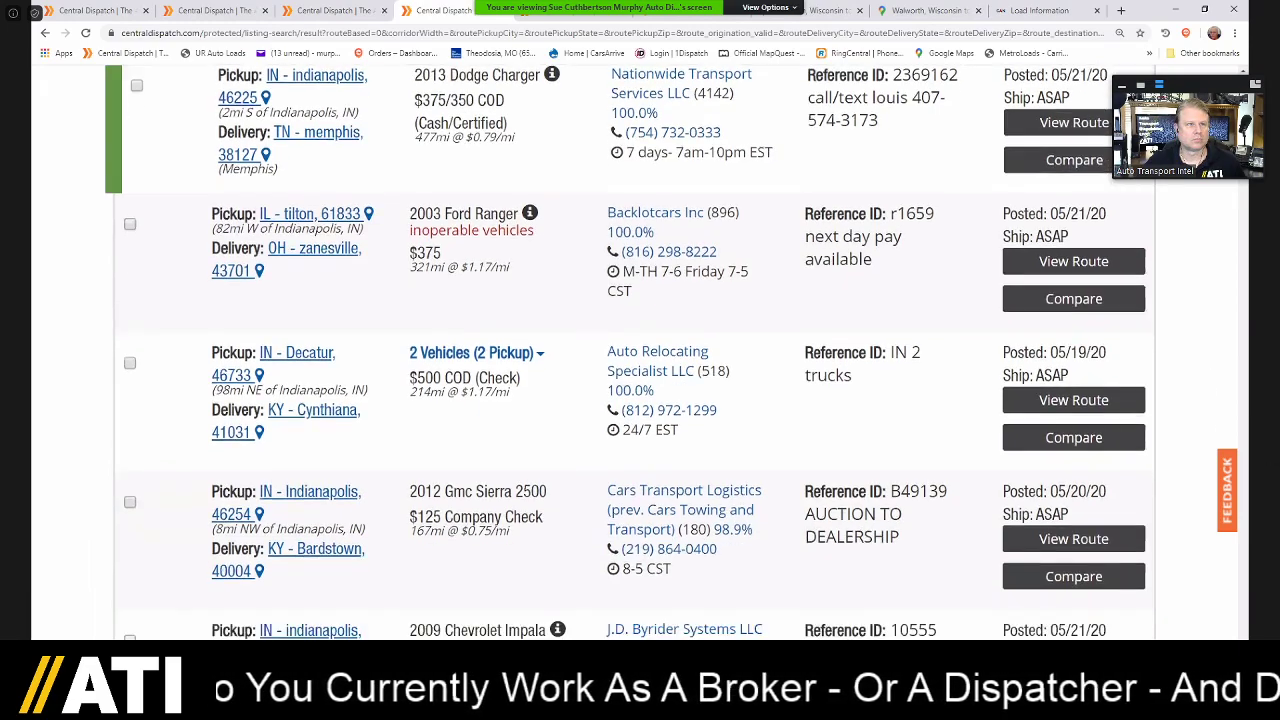
pyautogui.scroll(-2, 800, 280)
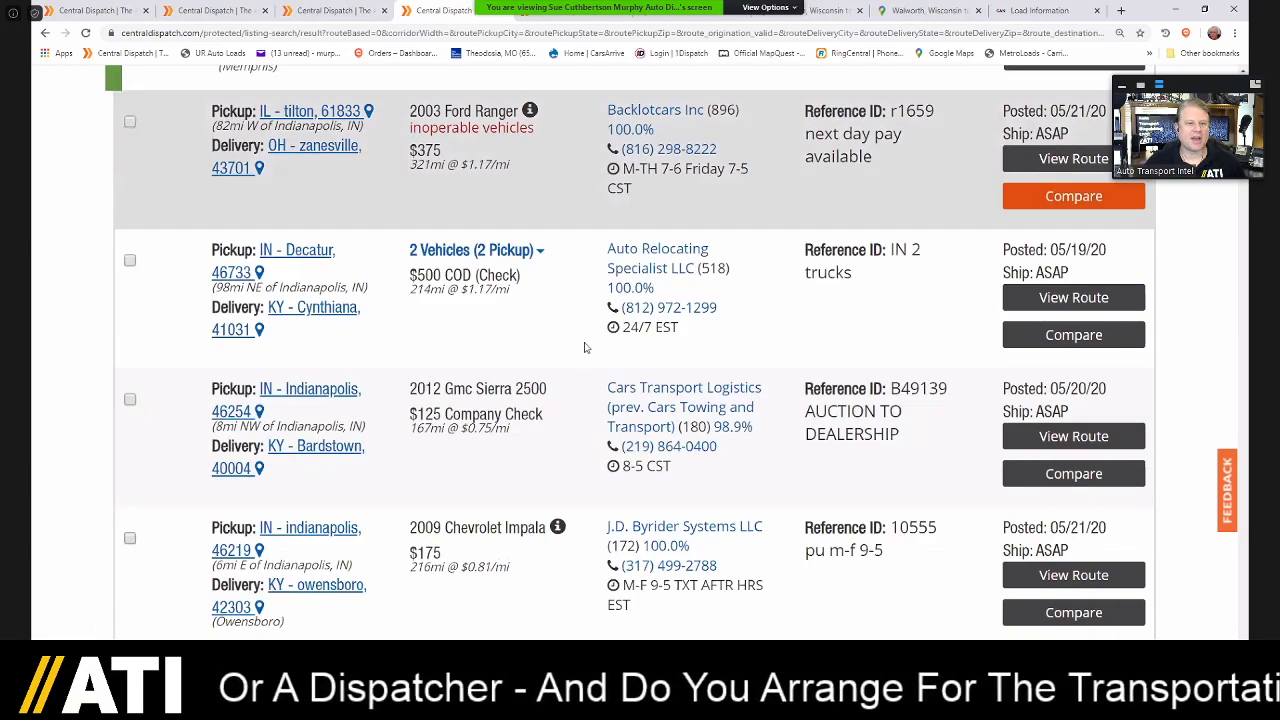
pyautogui.click(474, 251)
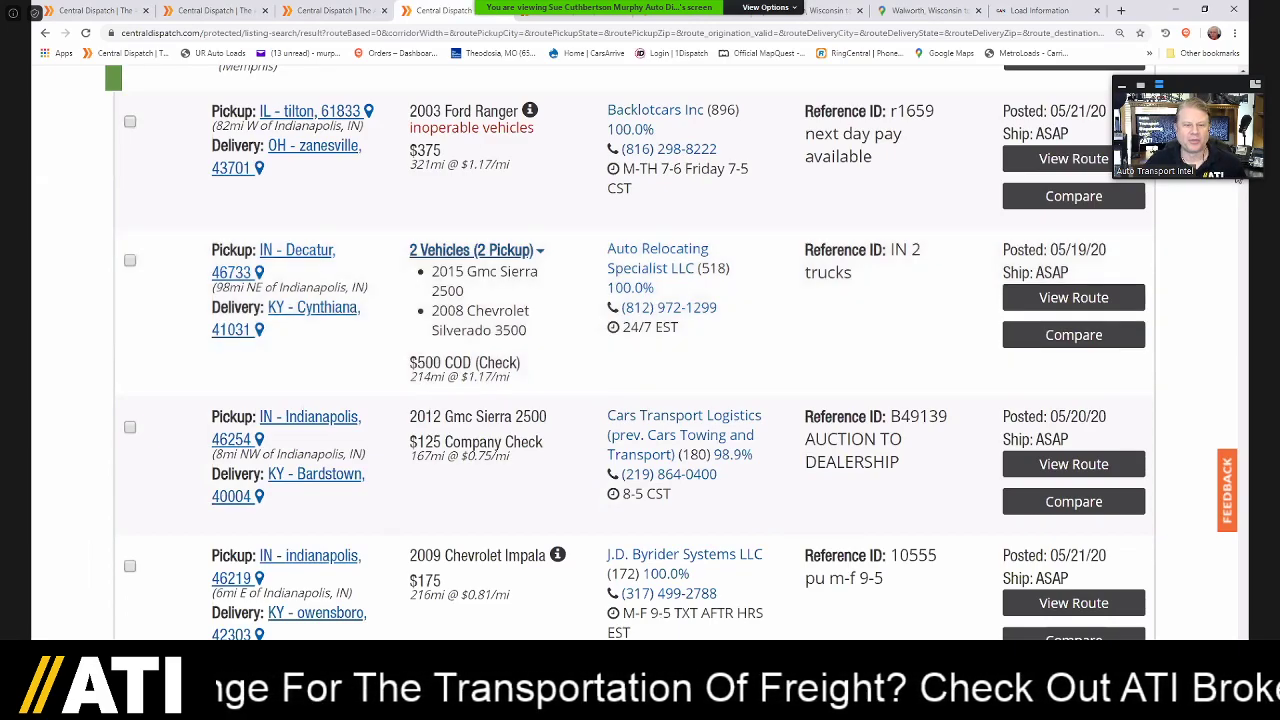
# - Examine the routes, vehicles, prices per mile and broker ratings of the remaining Kentucky and Ohio delivery listings
pyautogui.scroll(-1, 625, 352)
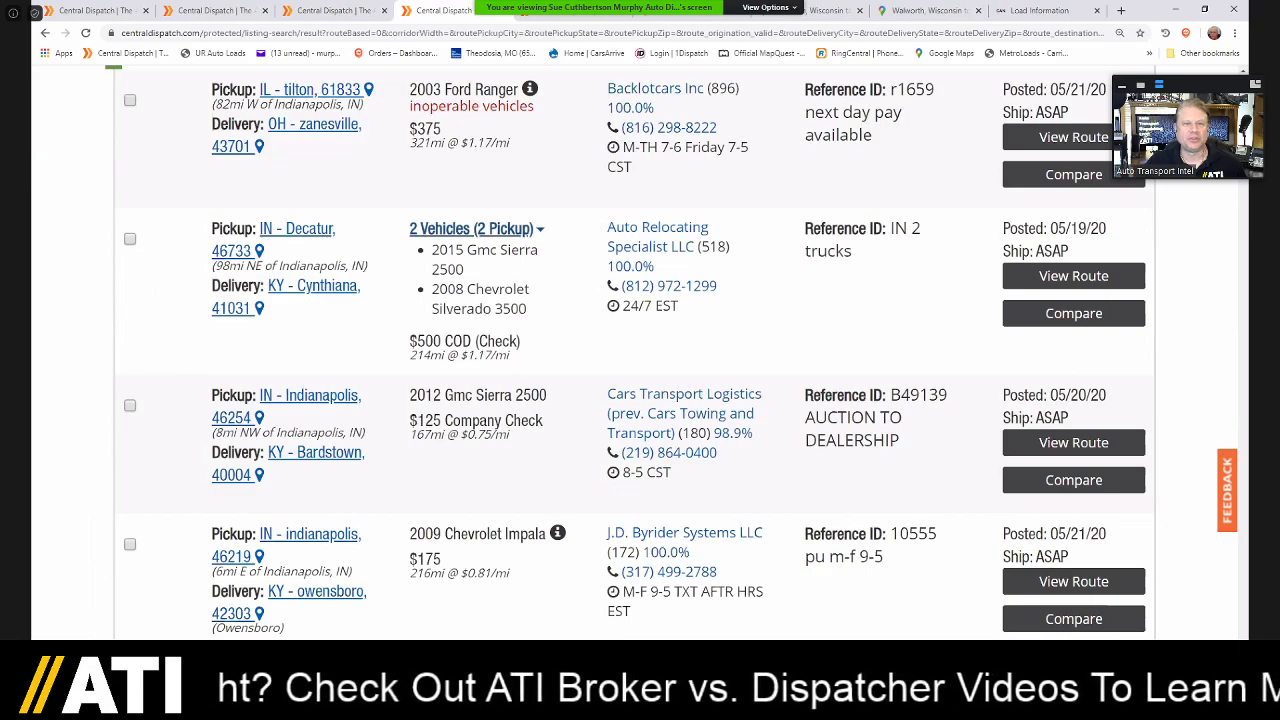
pyautogui.scroll(-1, 632, 352)
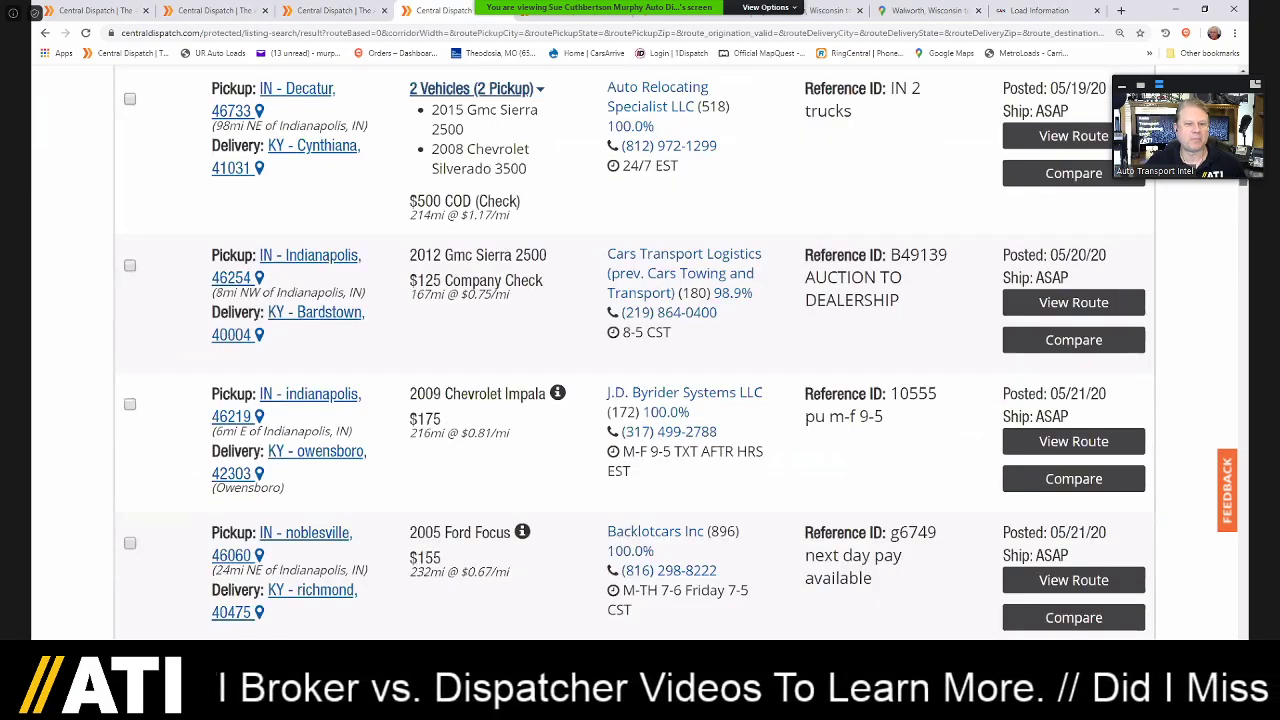
pyautogui.scroll(-2, 1241, 186)
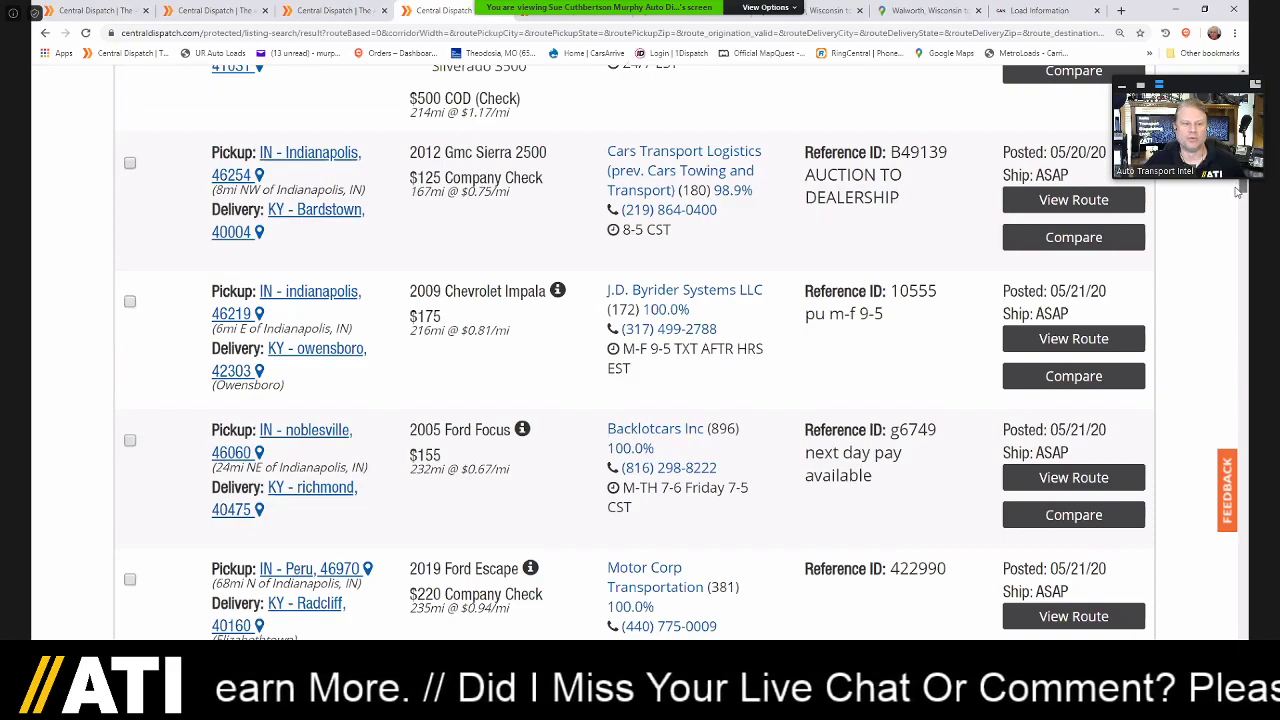
pyautogui.scroll(-1, 1238, 192)
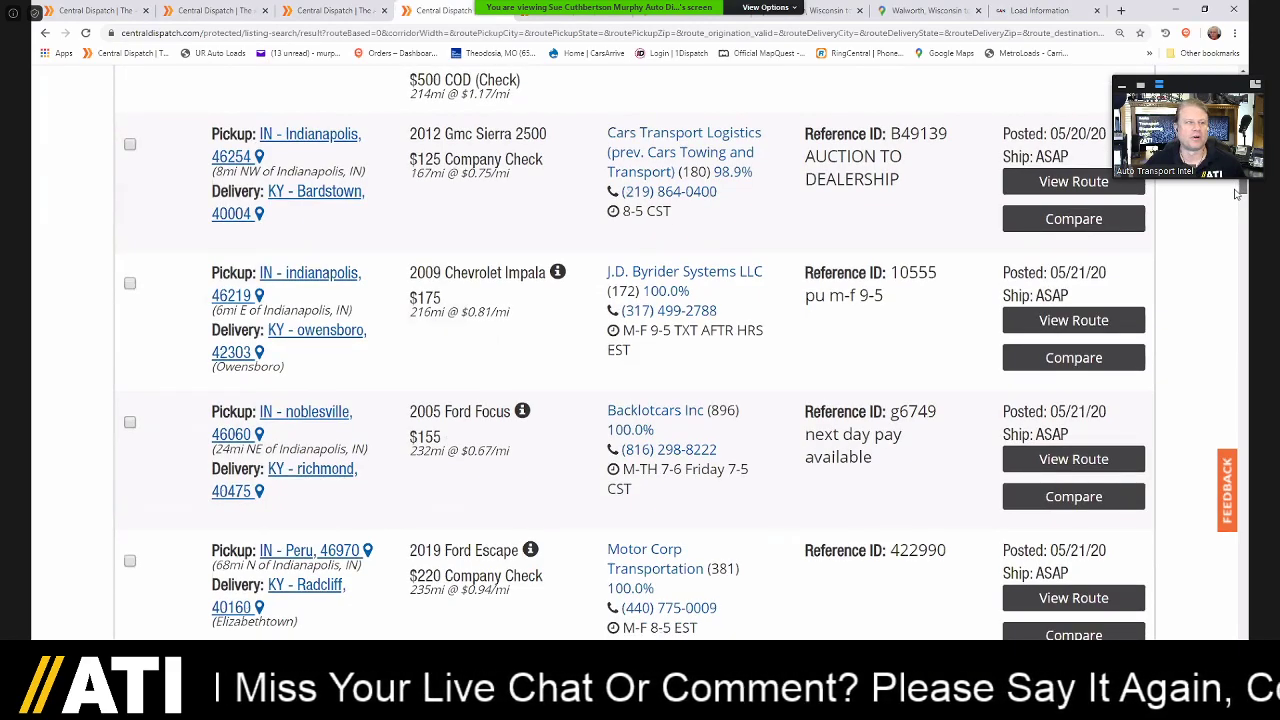
pyautogui.scroll(-2, 1236, 196)
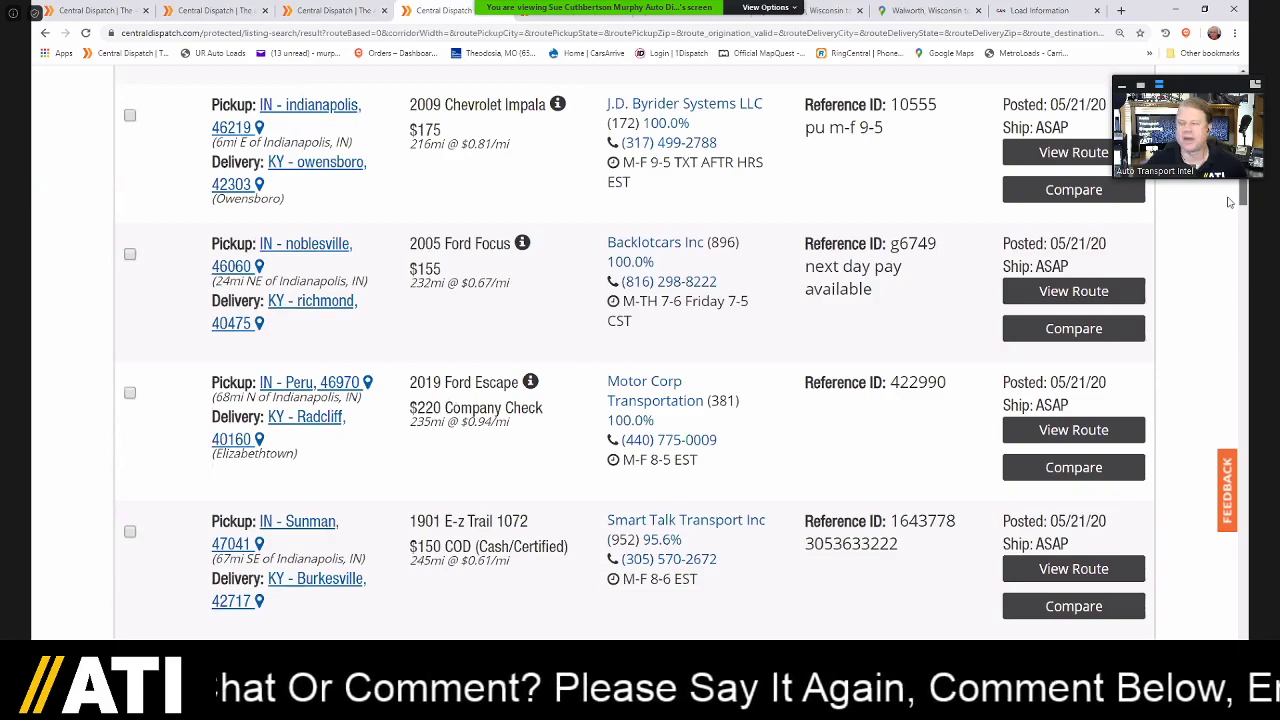
pyautogui.scroll(-2, 1229, 202)
pyautogui.scroll(-1, 1226, 205)
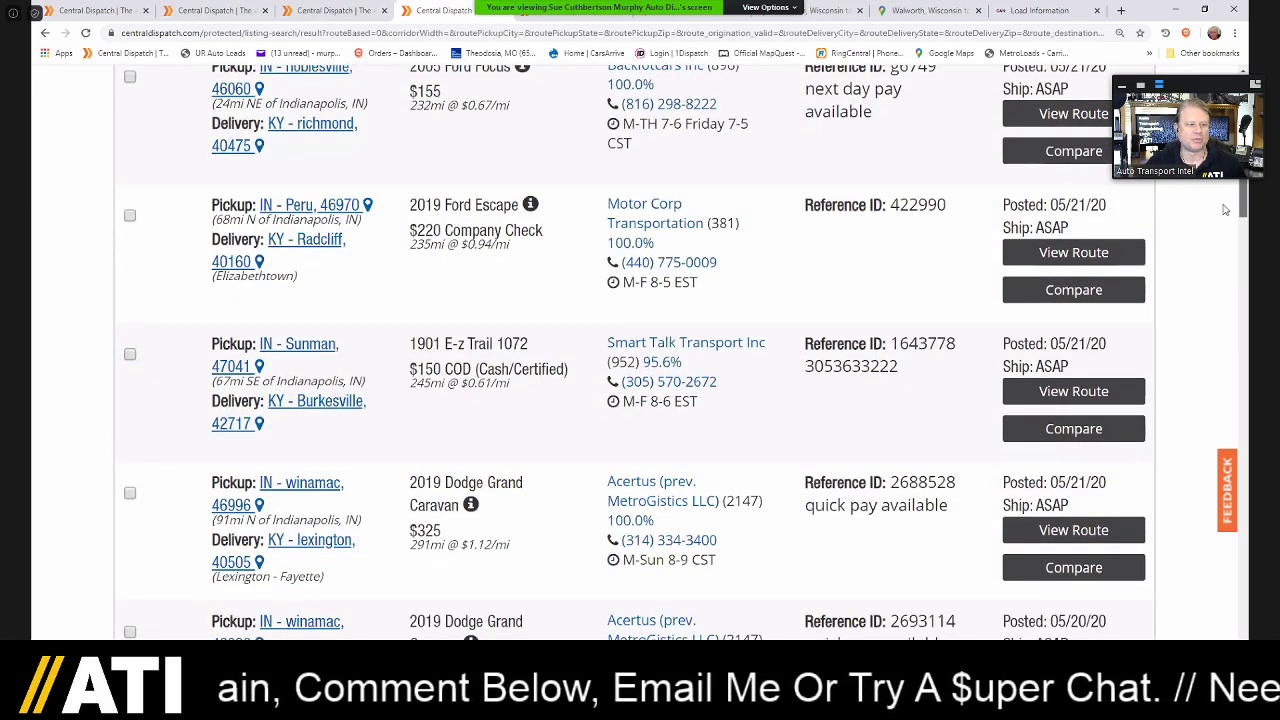
pyautogui.scroll(-1, 1224, 210)
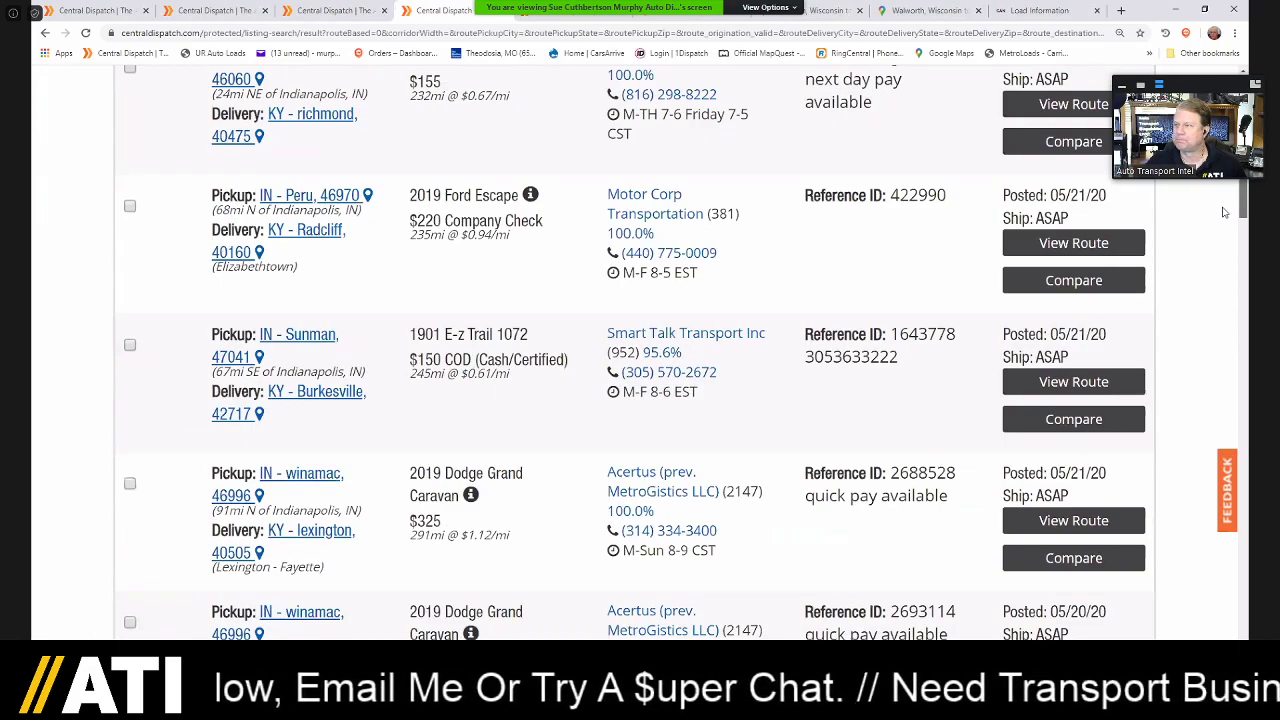
pyautogui.scroll(-1, 849, 306)
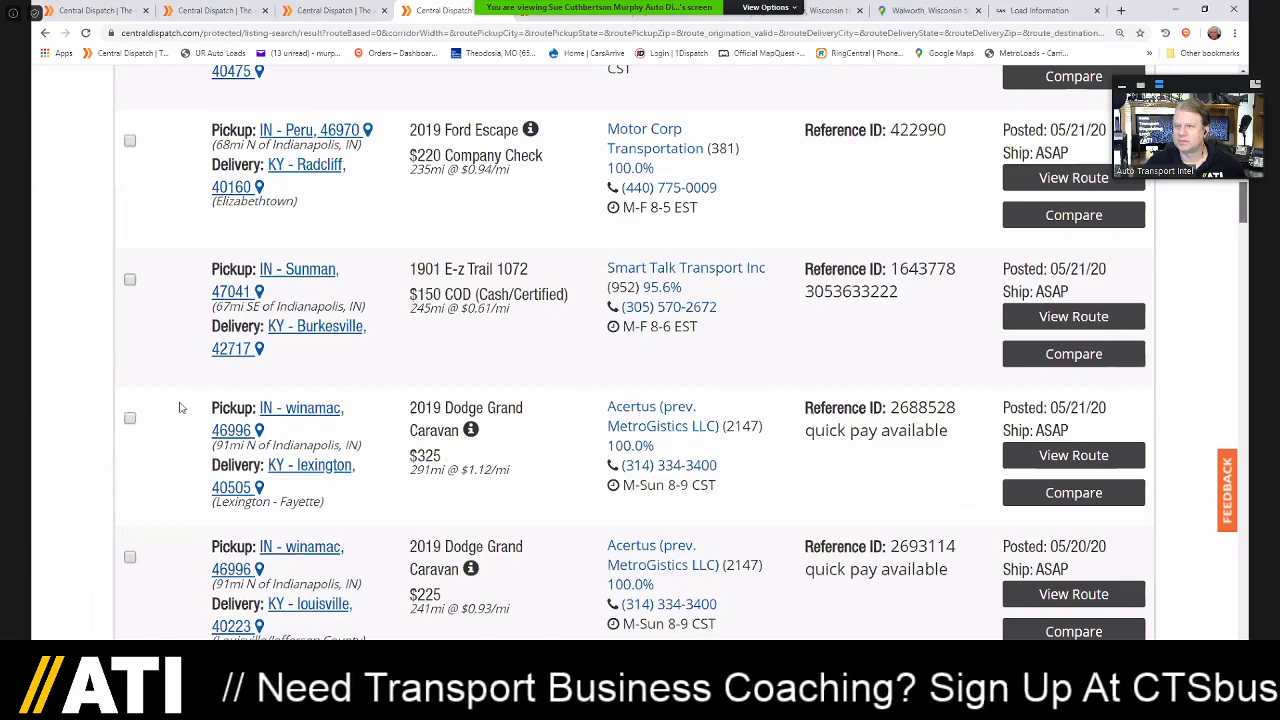
pyautogui.scroll(-1, 368, 448)
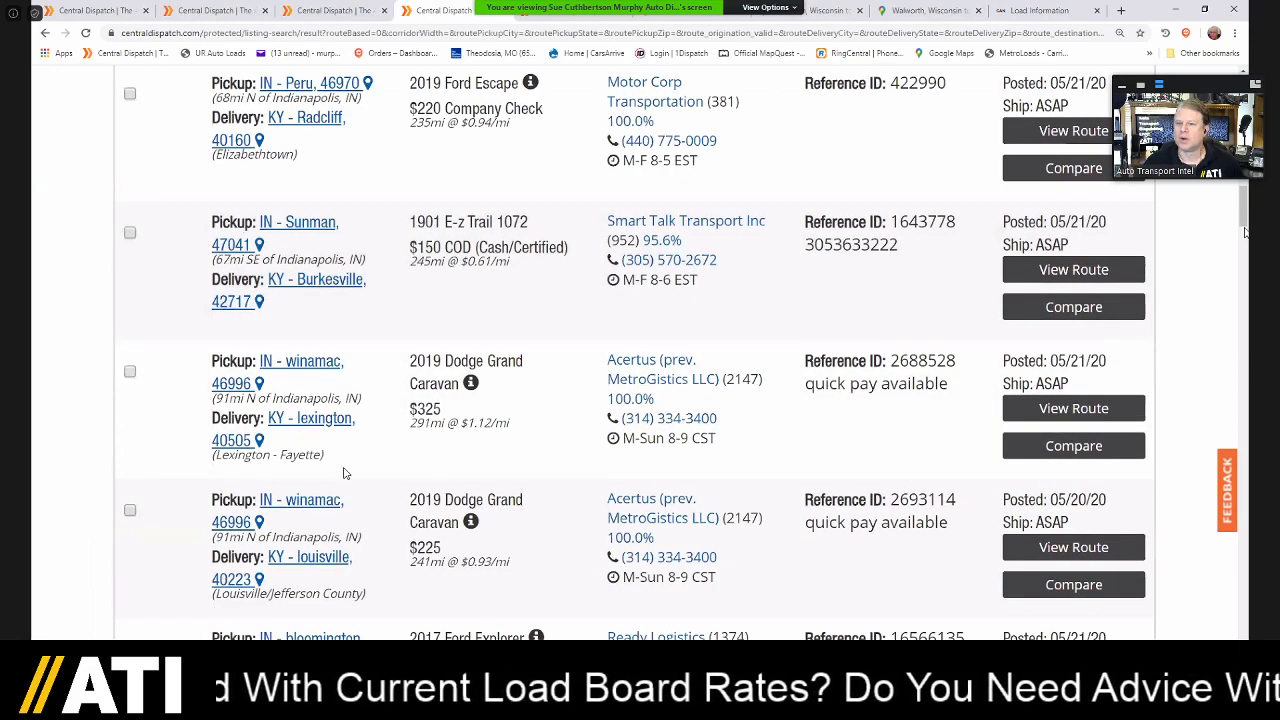
pyautogui.scroll(-1, 410, 440)
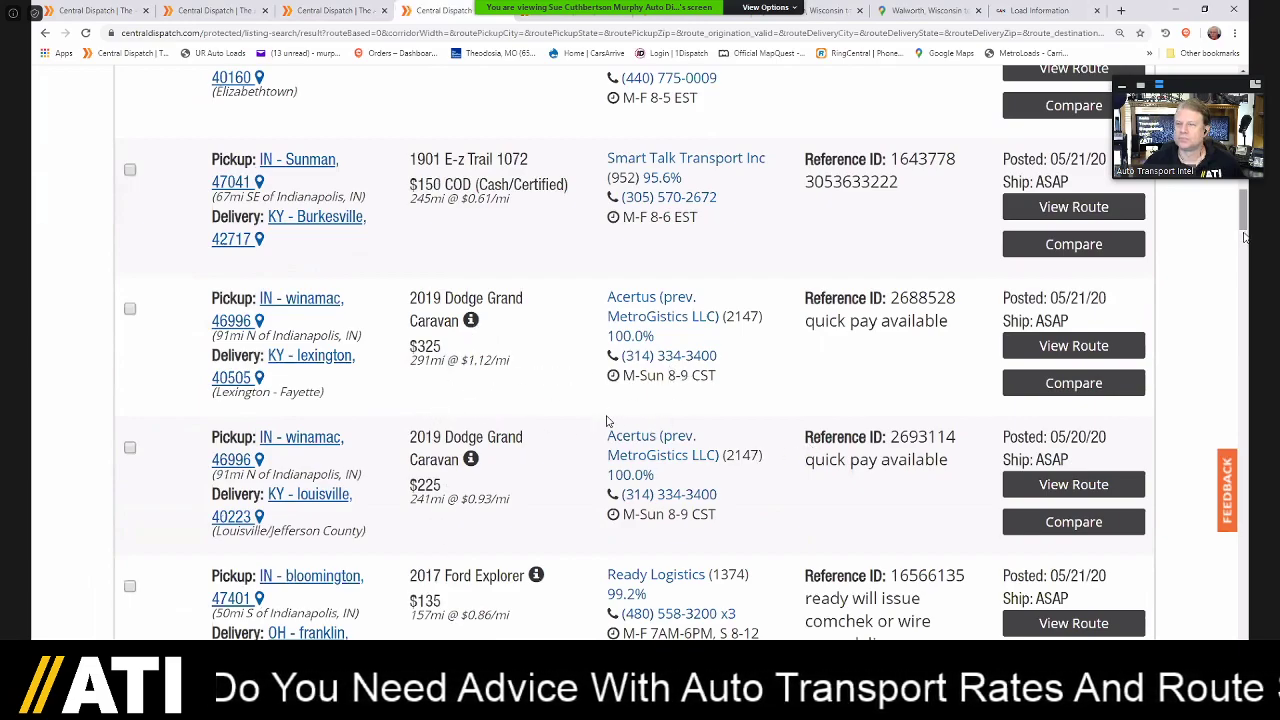
pyautogui.scroll(-4, 611, 415)
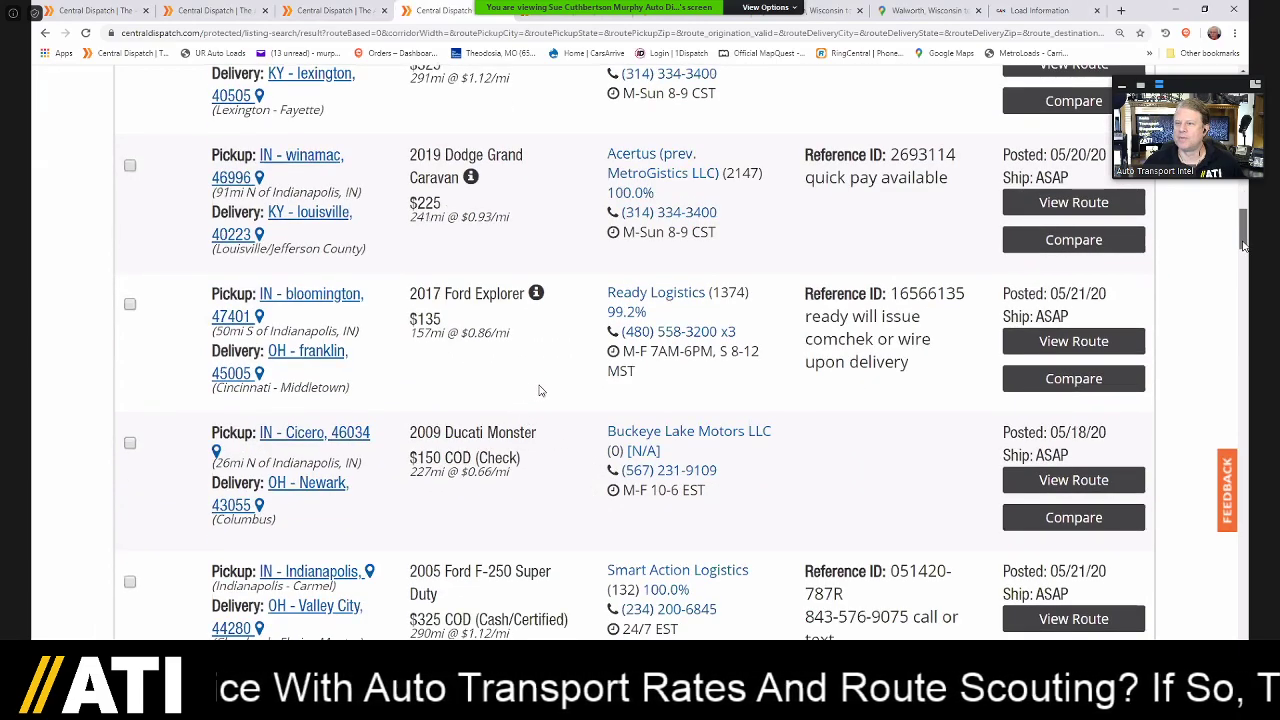
pyautogui.scroll(-1, 535, 378)
pyautogui.scroll(-2, 550, 405)
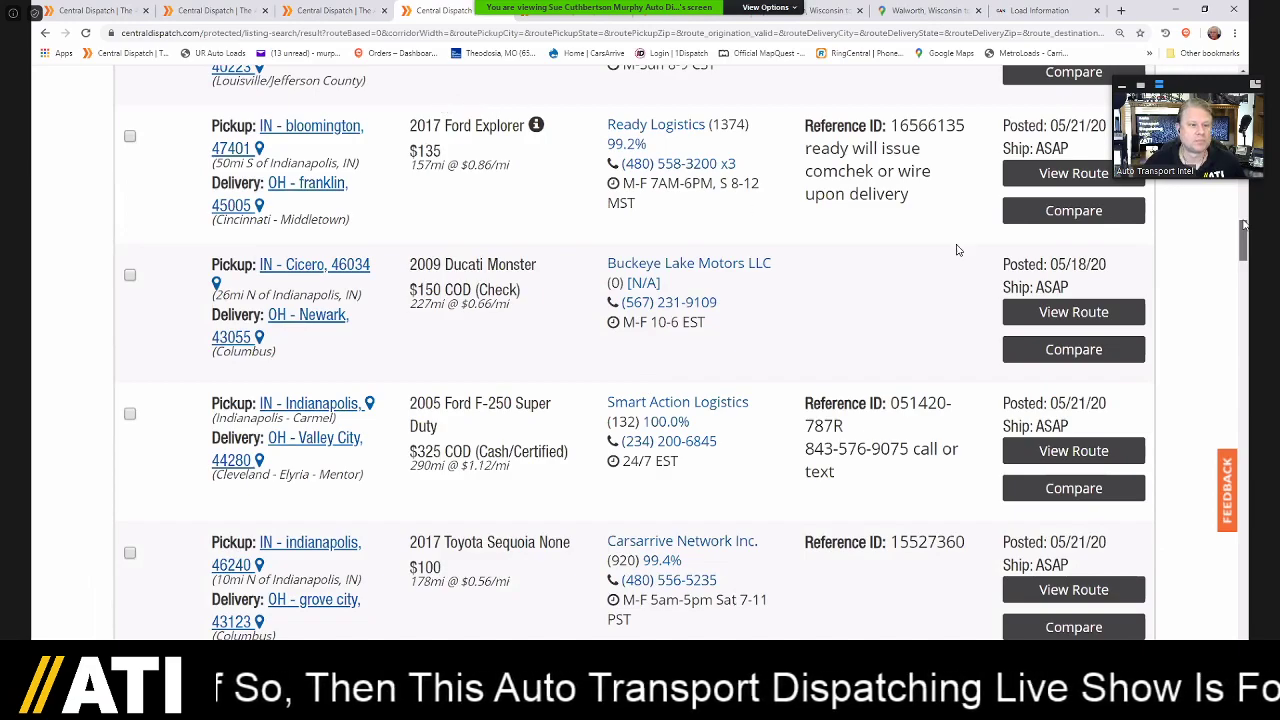
pyautogui.scroll(1, 851, 237)
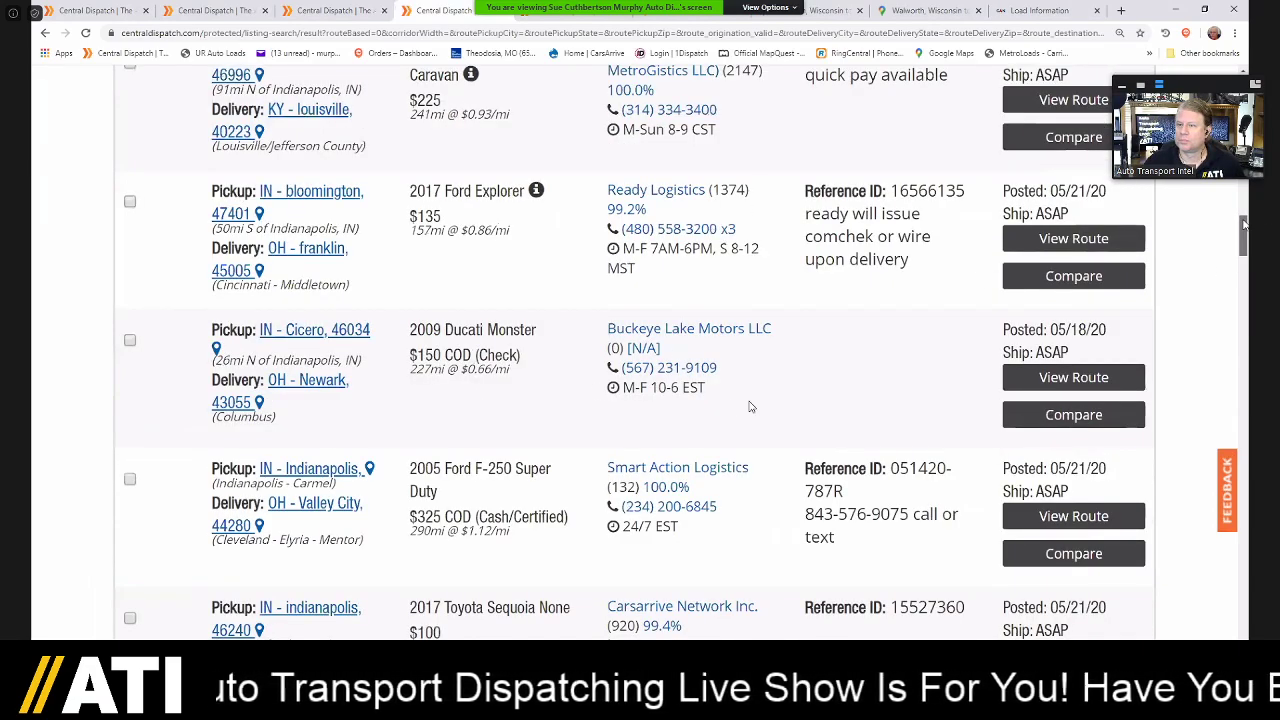
# - Compare the two Dodge Grand Caravan loads from Winamac, IN to Lexington and Louisville, KY with the Ford Explorer load from Bloomington, IN
pyautogui.scroll(2, 948, 360)
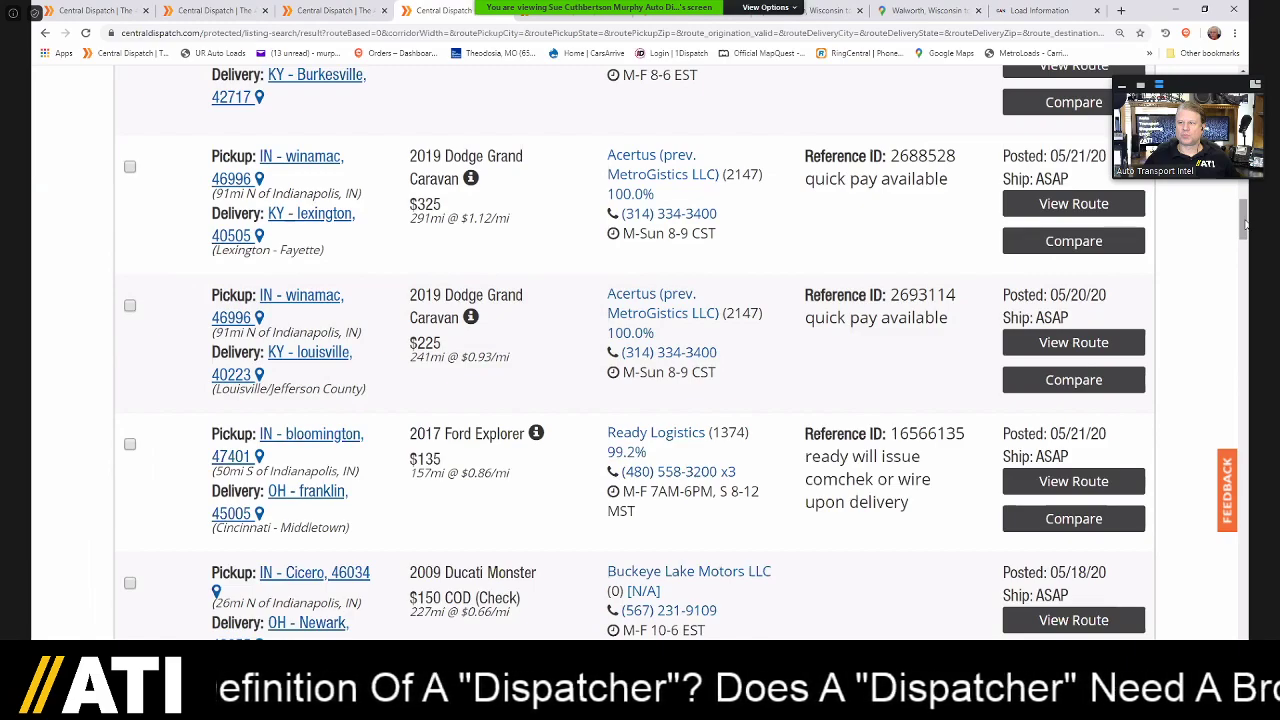
pyautogui.scroll(-1, 1244, 232)
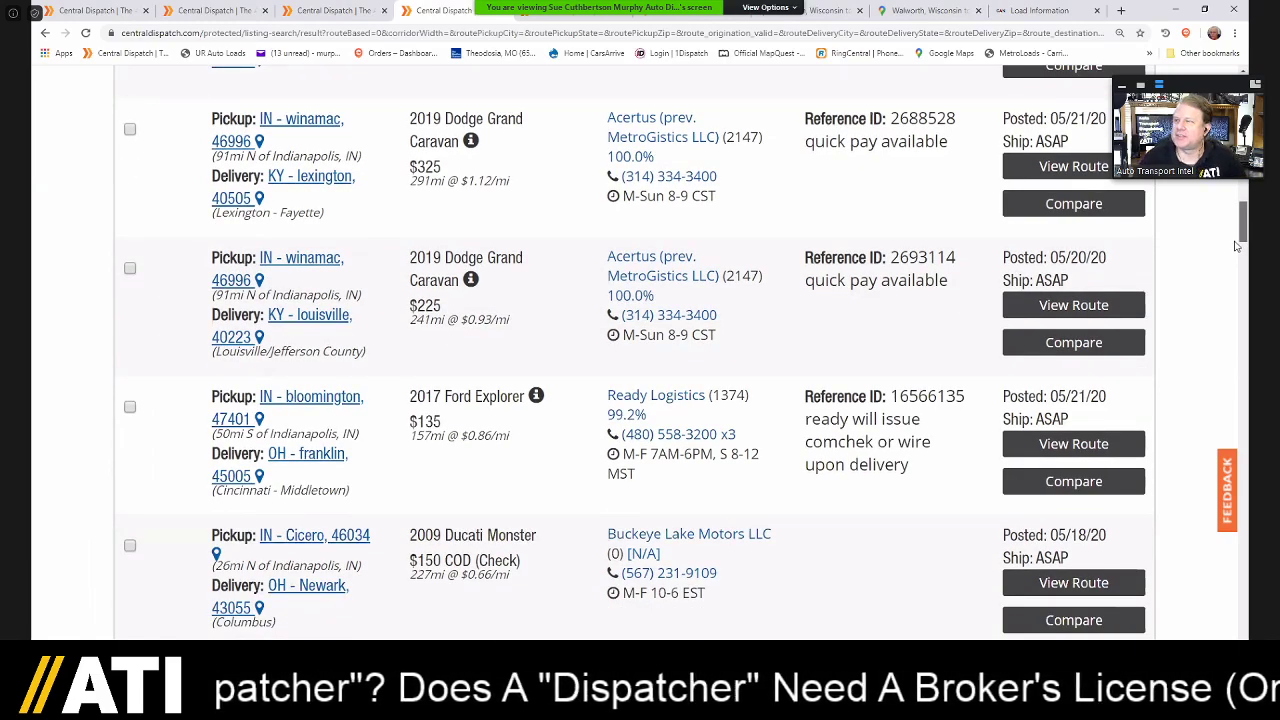
pyautogui.scroll(-3, 1237, 247)
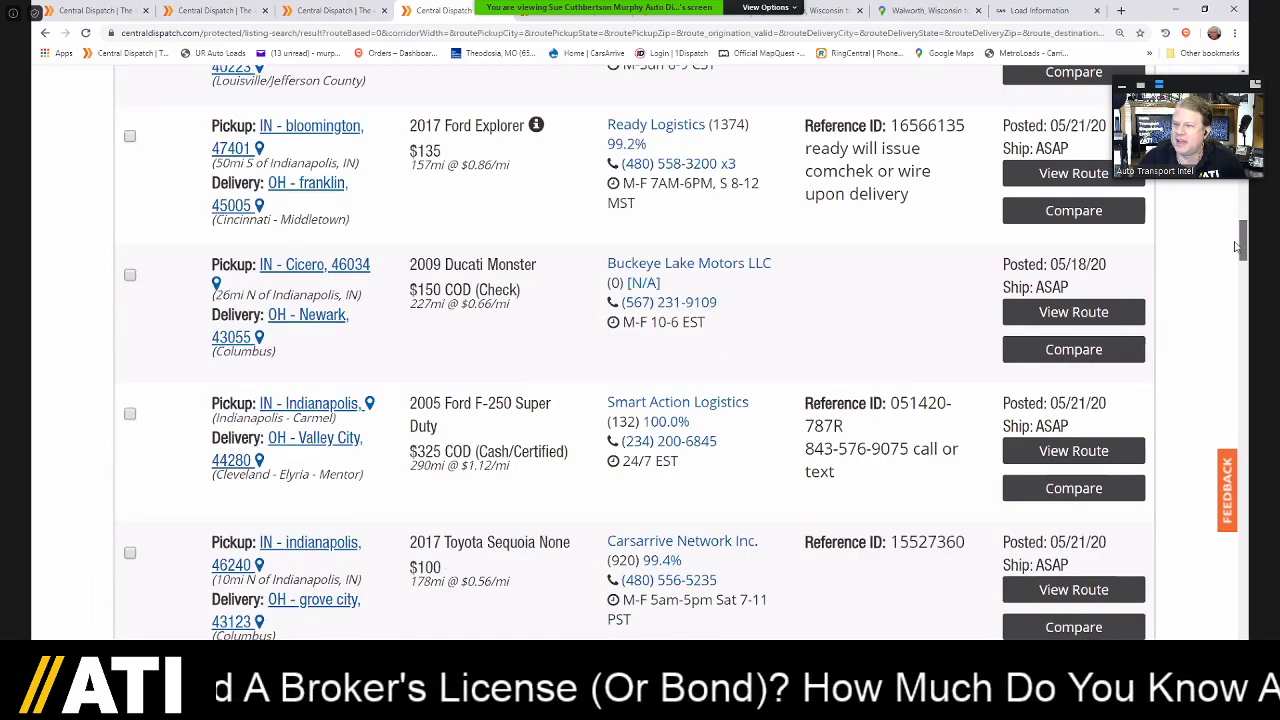
pyautogui.scroll(2, 1237, 240)
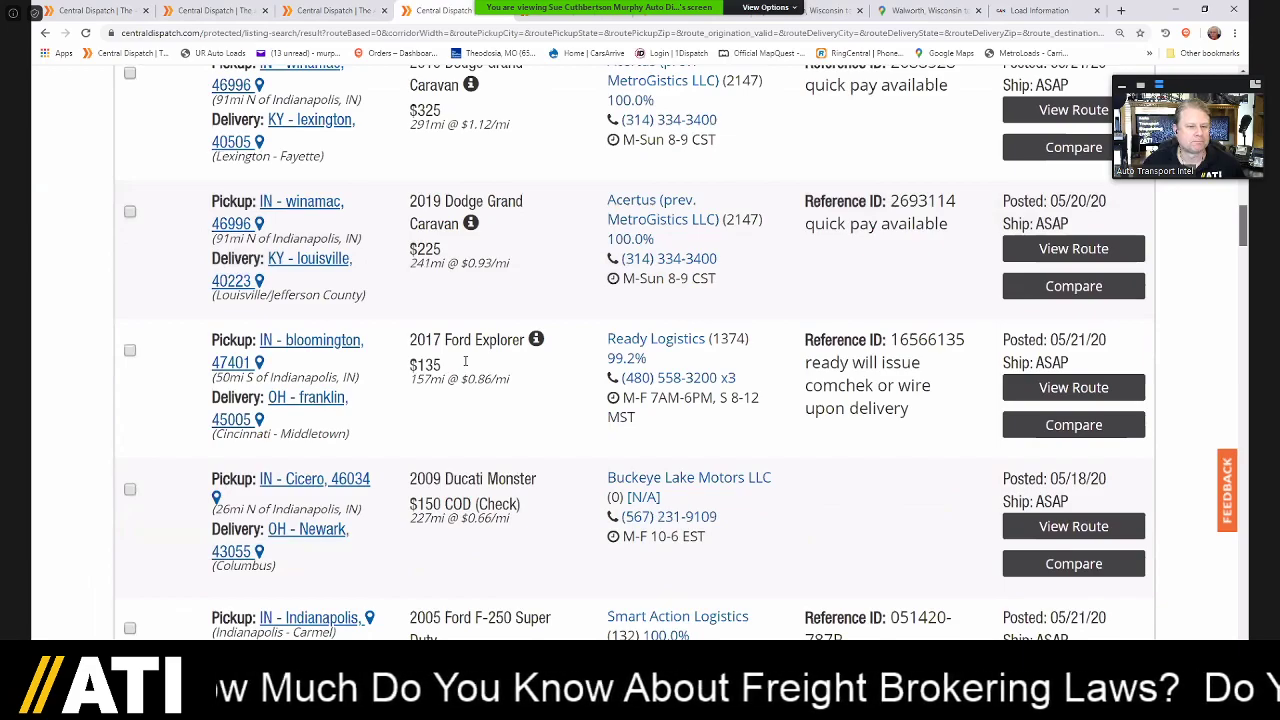
pyautogui.scroll(1, 389, 298)
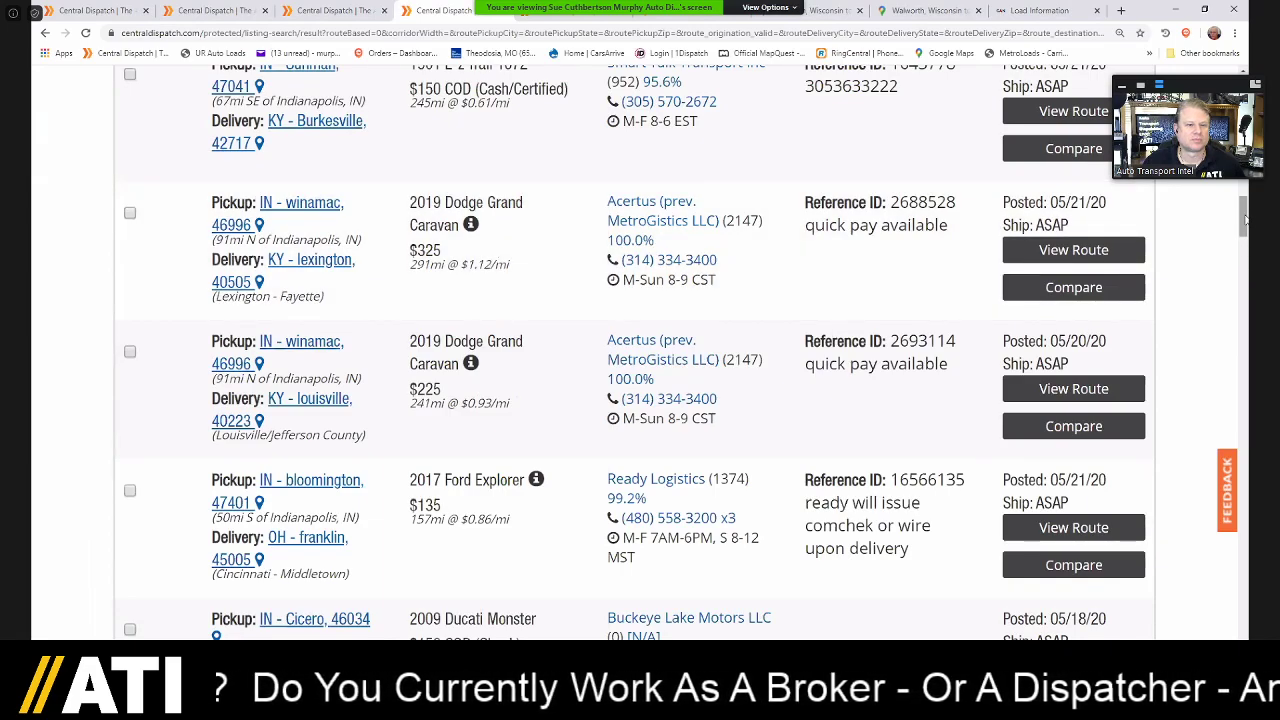
pyautogui.moveTo(1245, 220); pyautogui.dragTo(1245, 226)
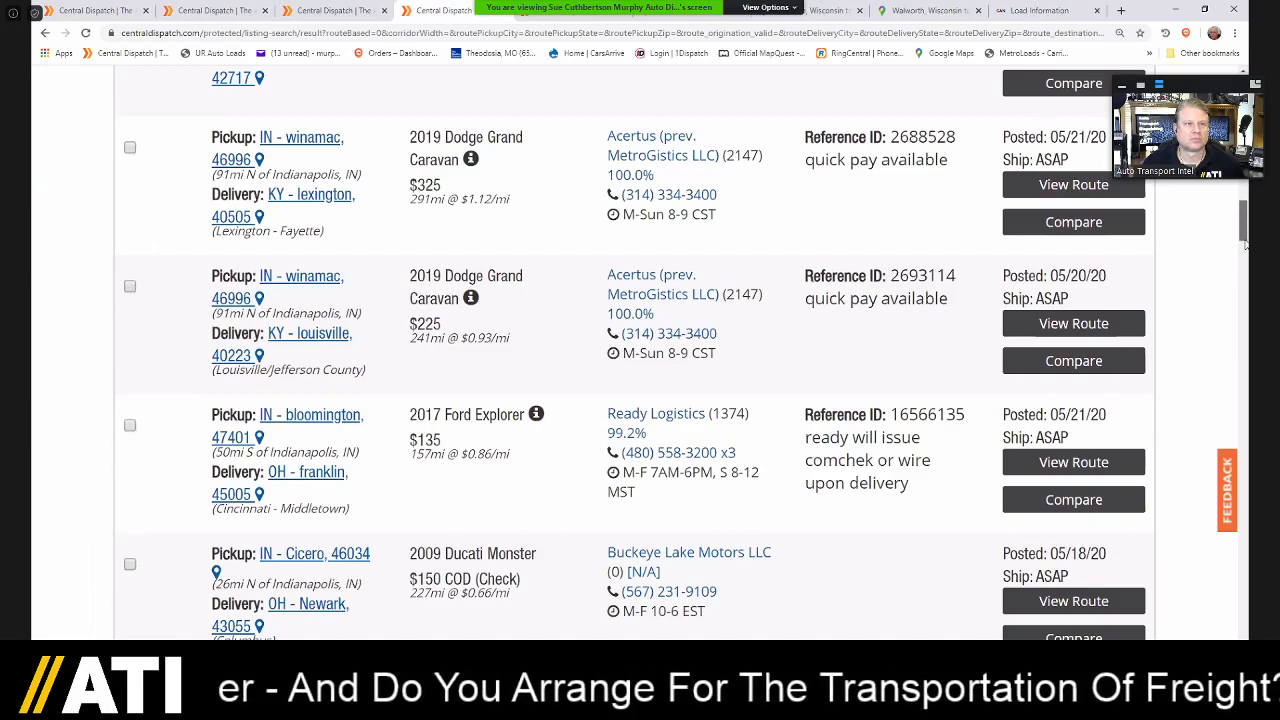
# - Review routes, prices per mile, payment terms and broker ratings of the Ohio deliveries from the Cicero Ducati Monster to the Otterbein Ford Escape
pyautogui.scroll(-2, 322, 403)
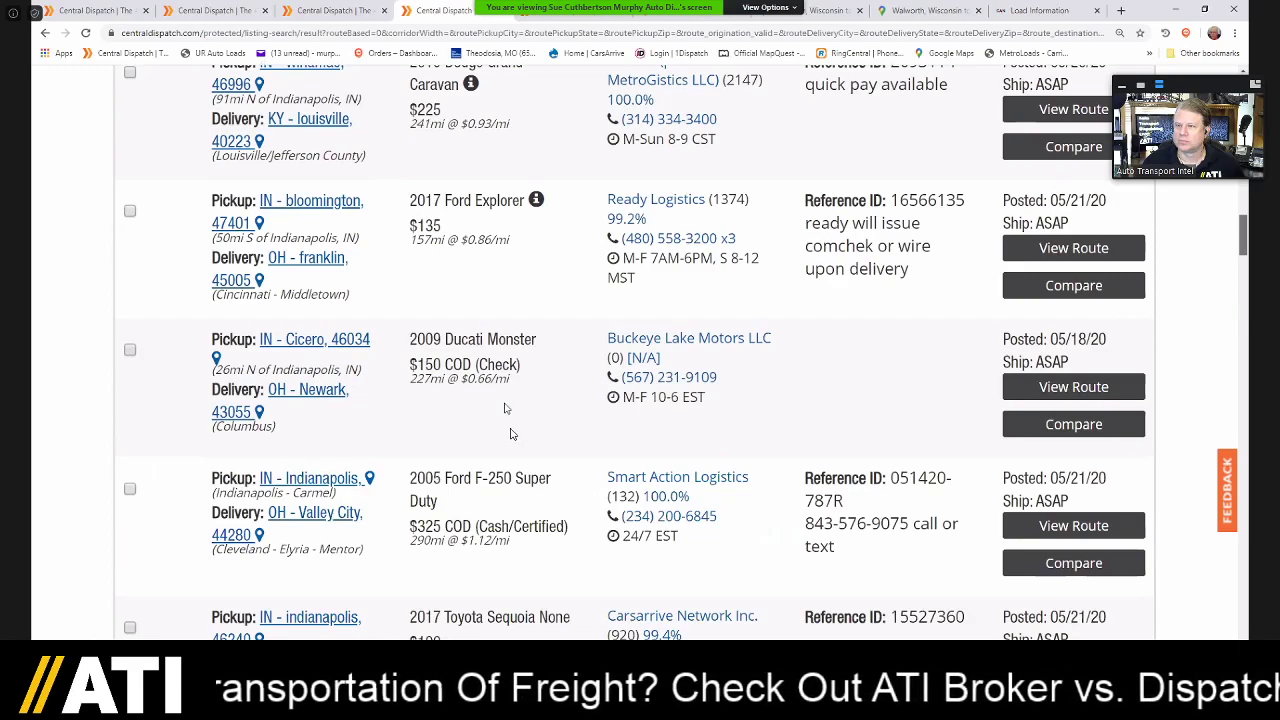
pyautogui.scroll(-1, 510, 433)
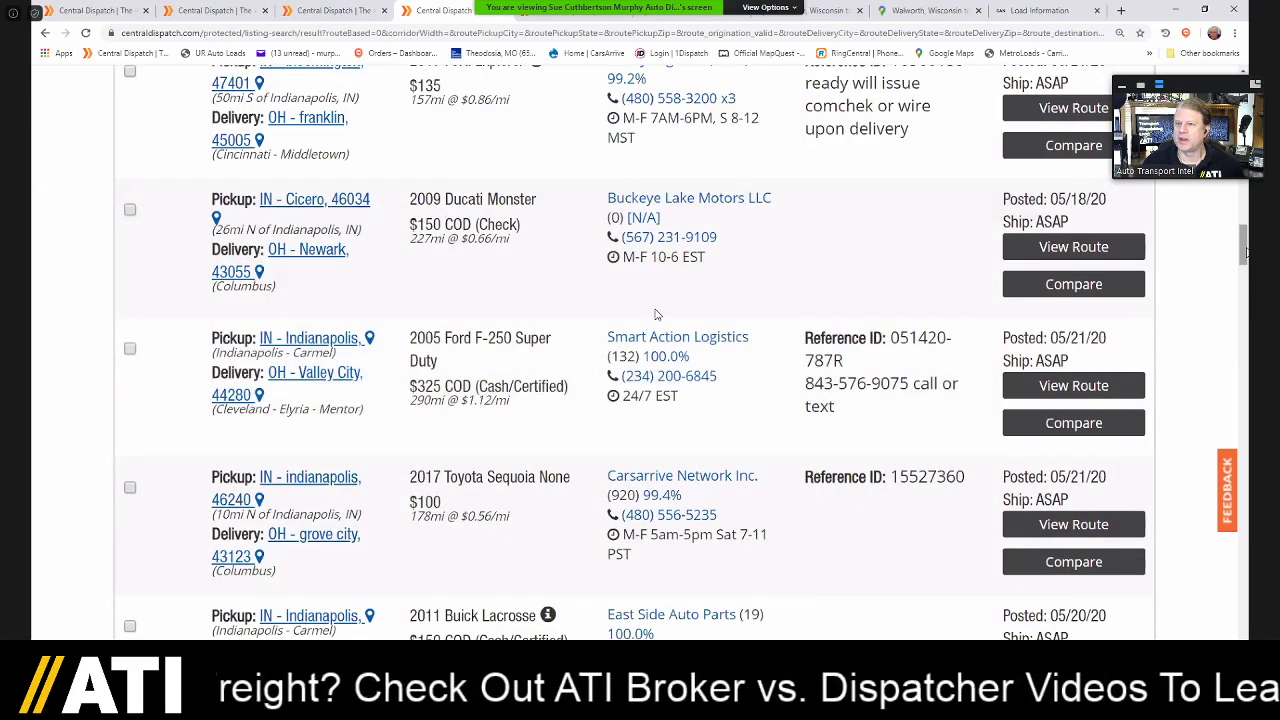
pyautogui.scroll(-1, 800, 381)
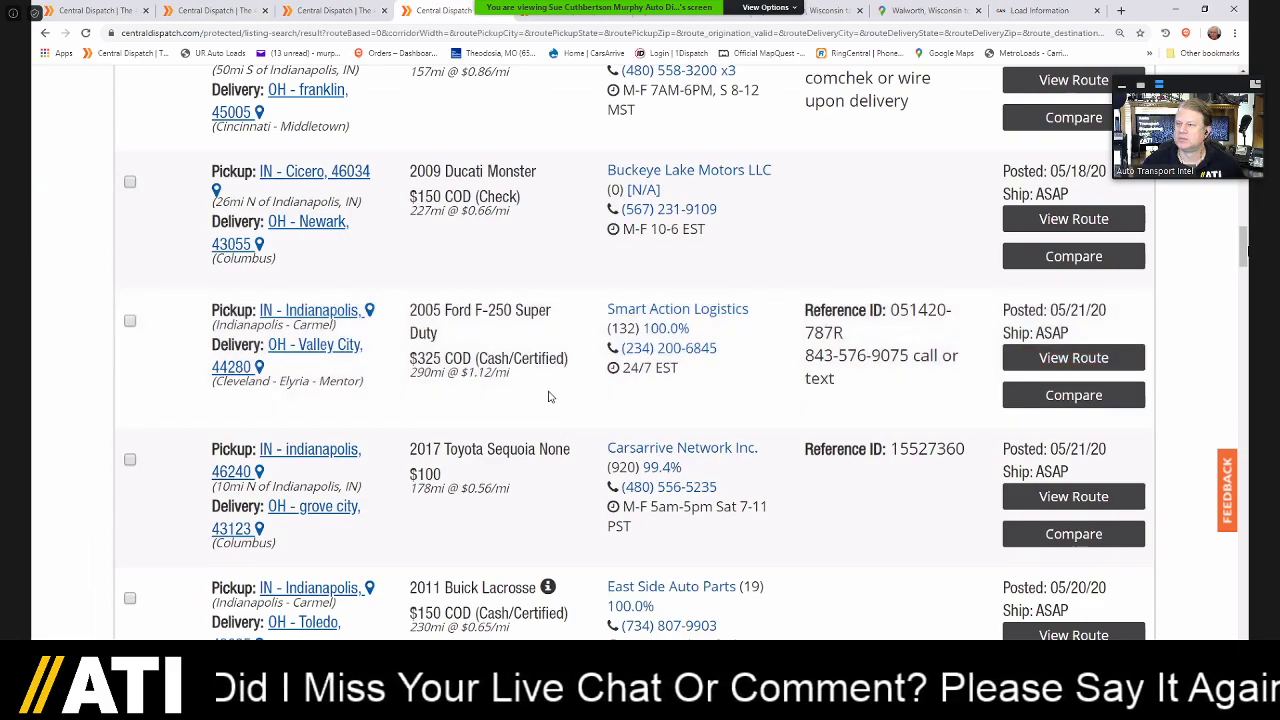
pyautogui.scroll(-1, 566, 366)
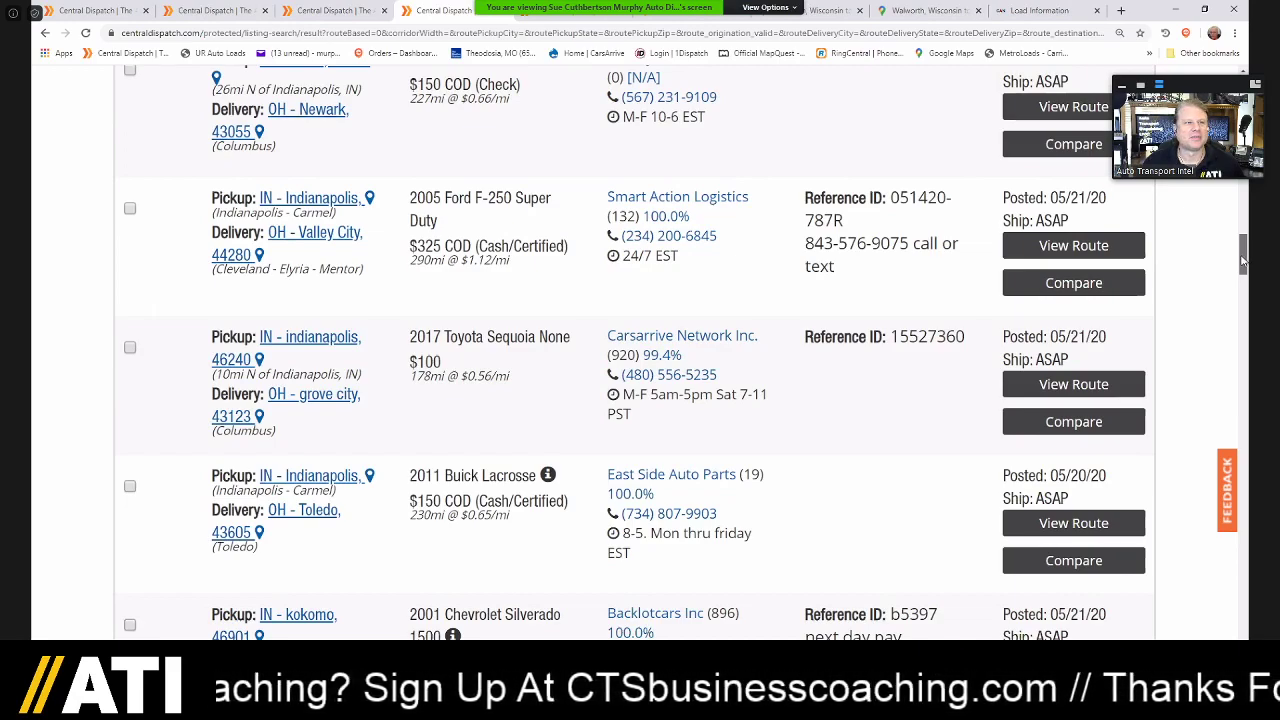
pyautogui.scroll(-2, 1243, 260)
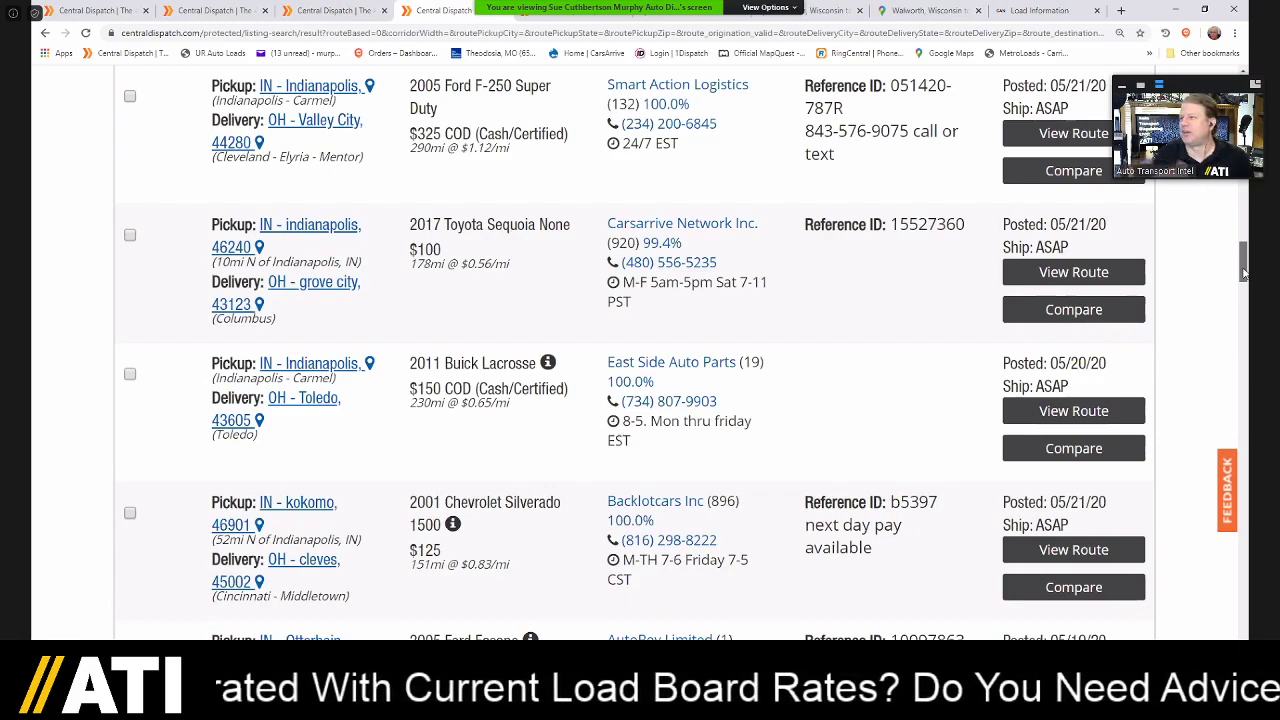
pyautogui.scroll(-1, 1244, 270)
pyautogui.scroll(-1, 1244, 270)
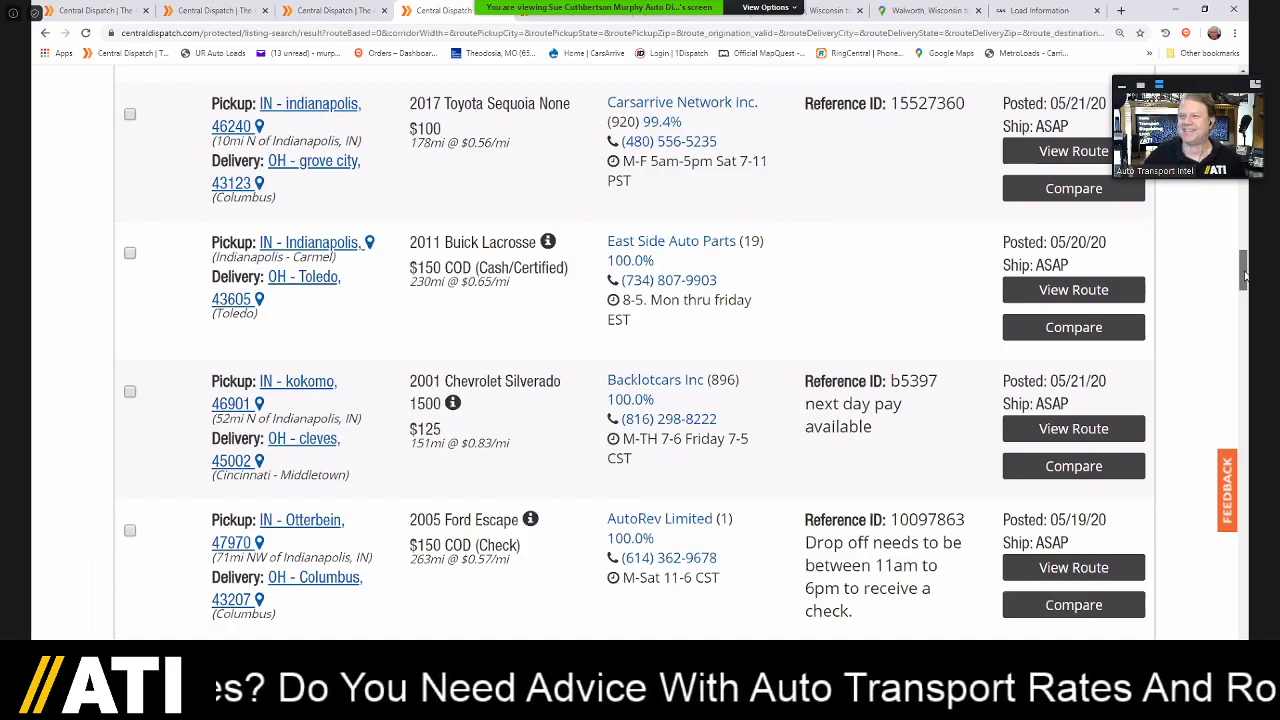
pyautogui.scroll(-1, 1244, 275)
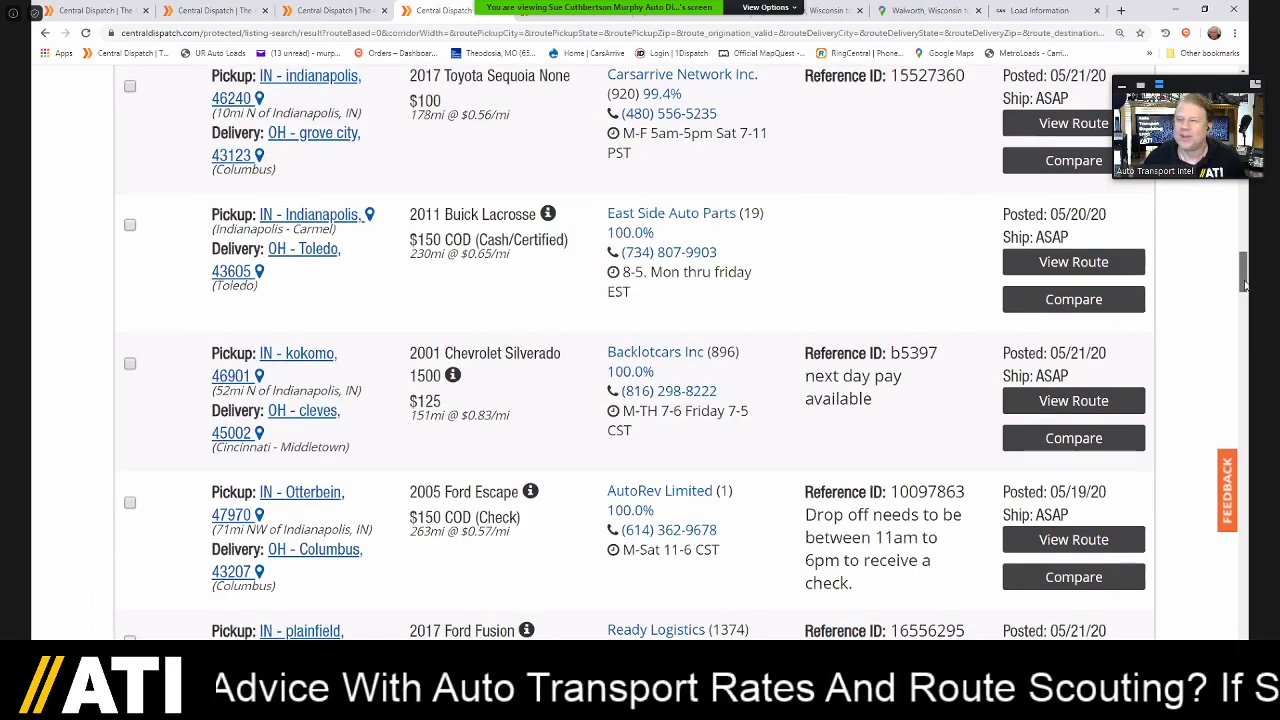
pyautogui.scroll(-1, 1245, 283)
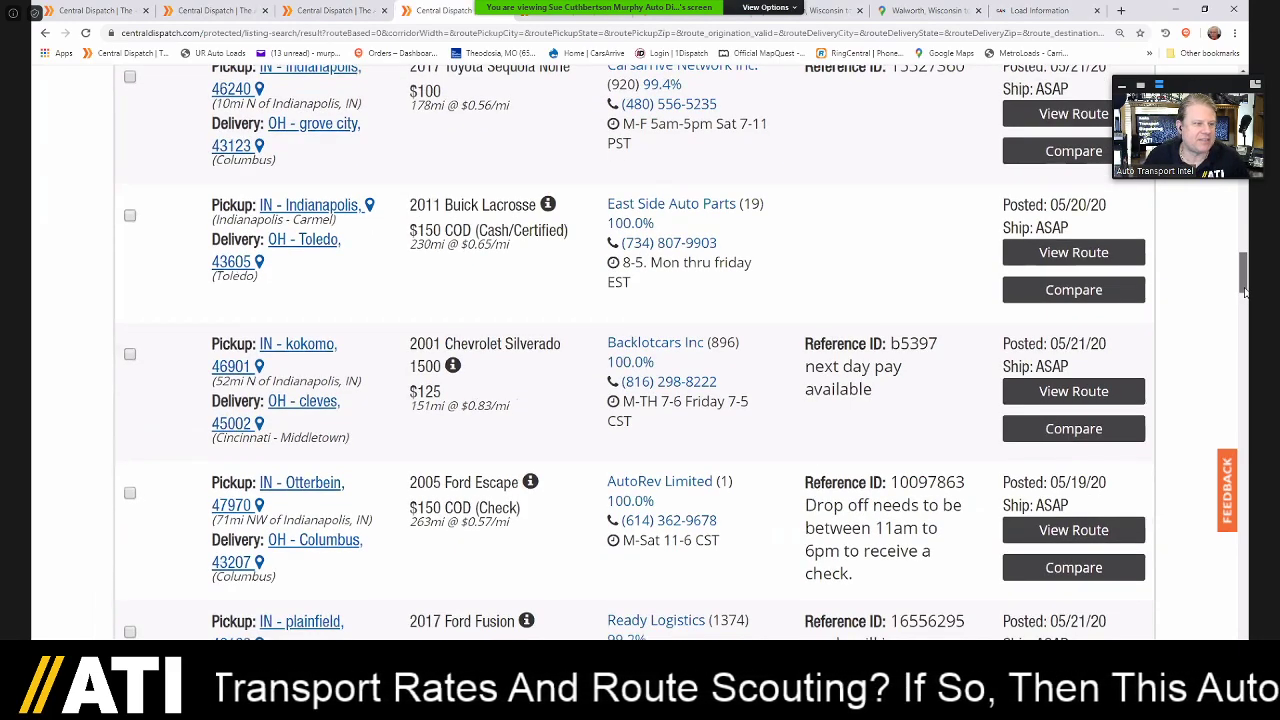
pyautogui.scroll(-1, 1245, 290)
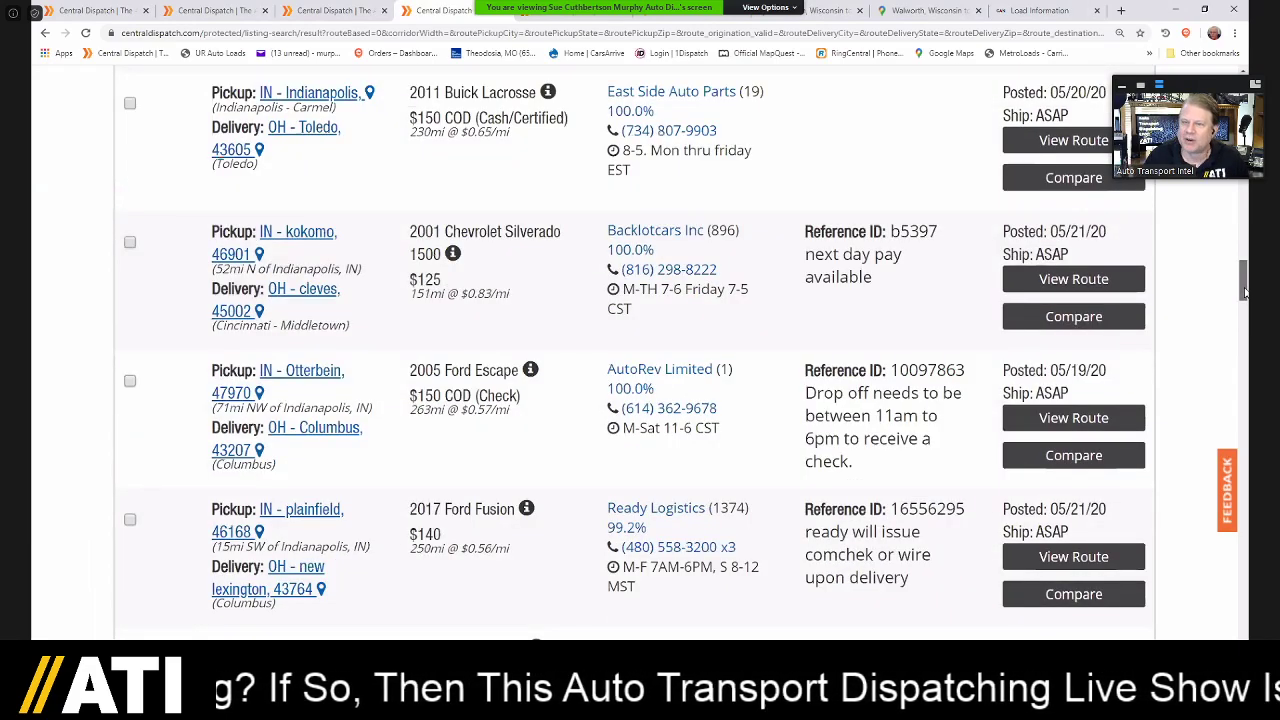
pyautogui.scroll(-1, 1245, 291)
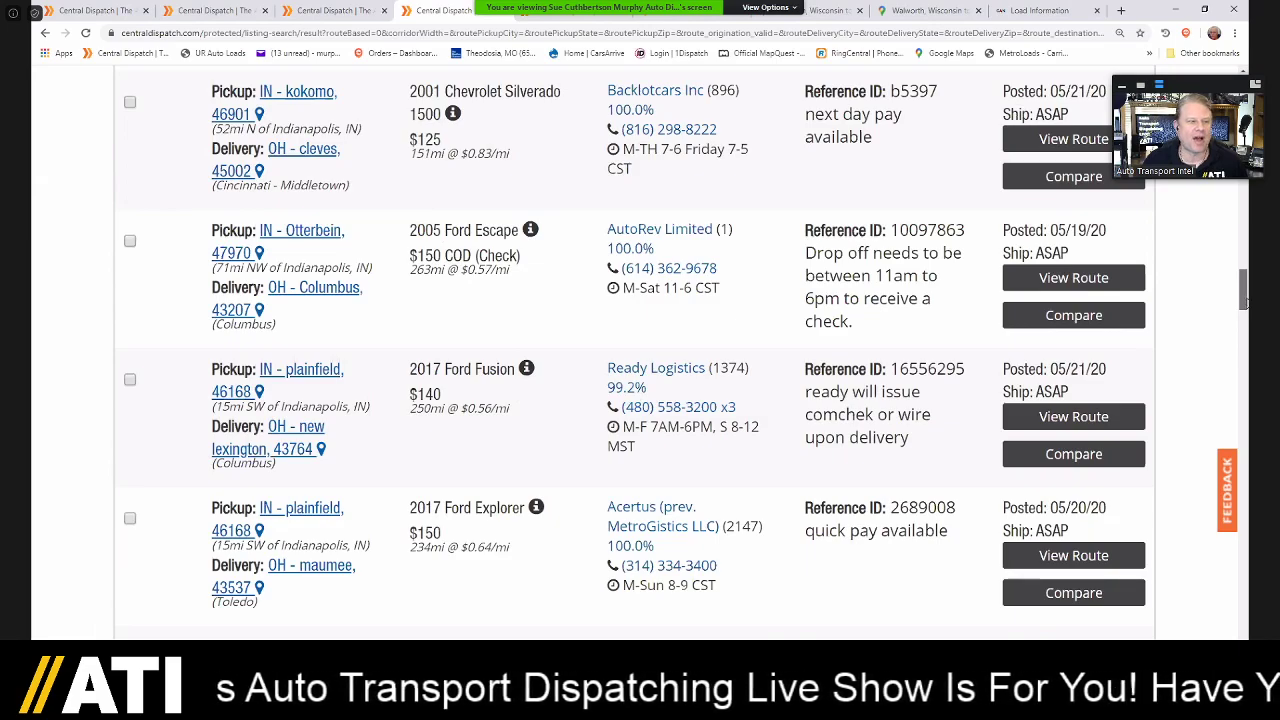
# - Examine the Ohio-bound Ford loads from Plainfield and the Anew Transport Ford Transit and F-450 loads from Roanoke, IN
pyautogui.scroll(-1, 1245, 290)
pyautogui.scroll(-1, 1245, 300)
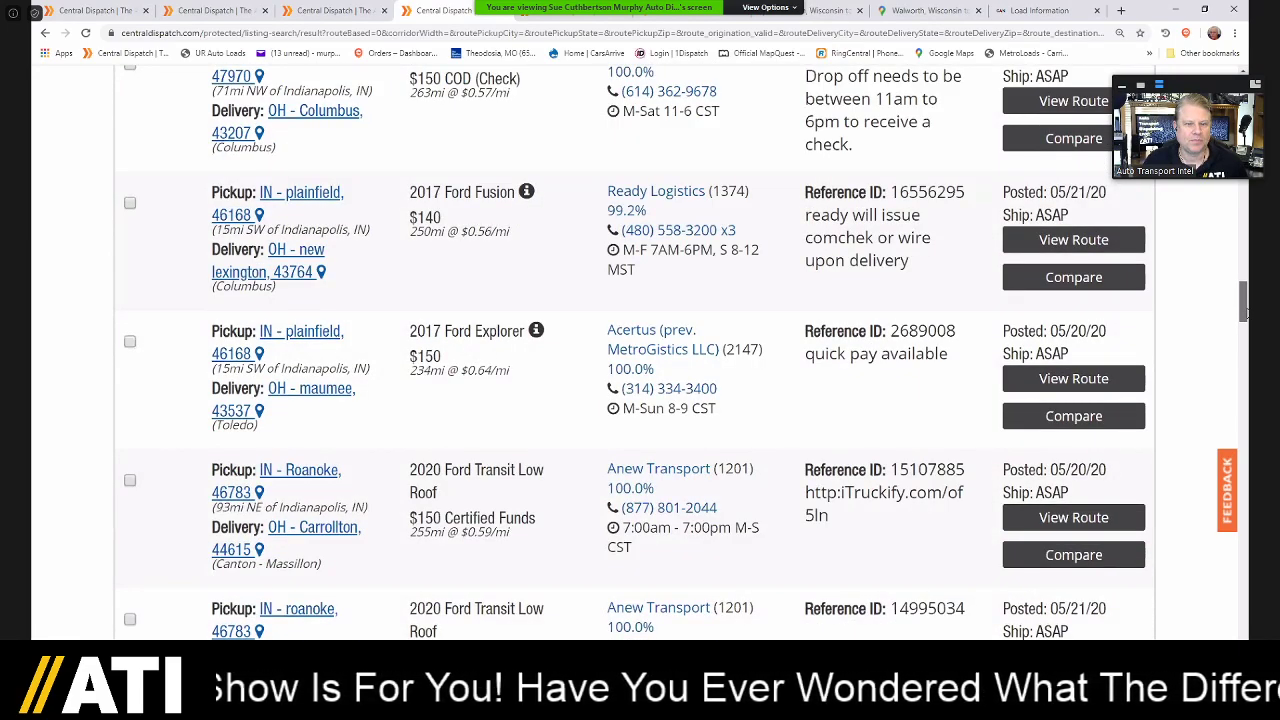
pyautogui.scroll(-1, 1245, 314)
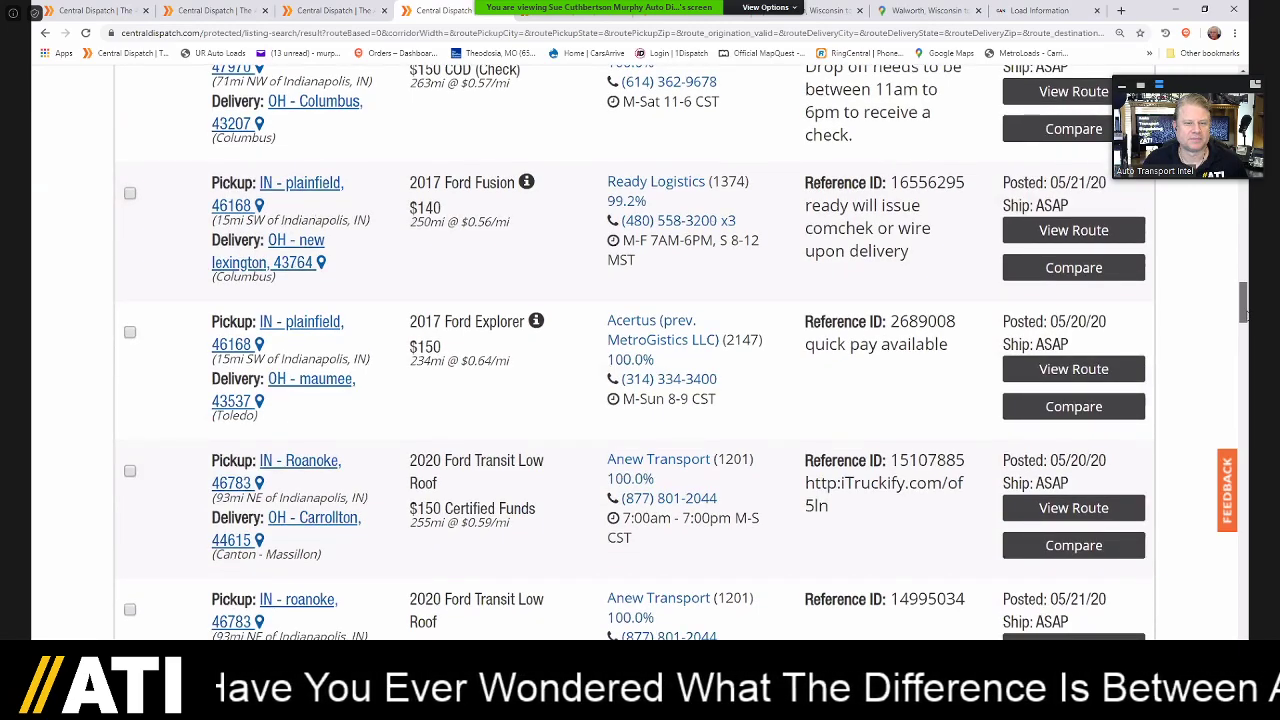
pyautogui.scroll(-1, 1245, 315)
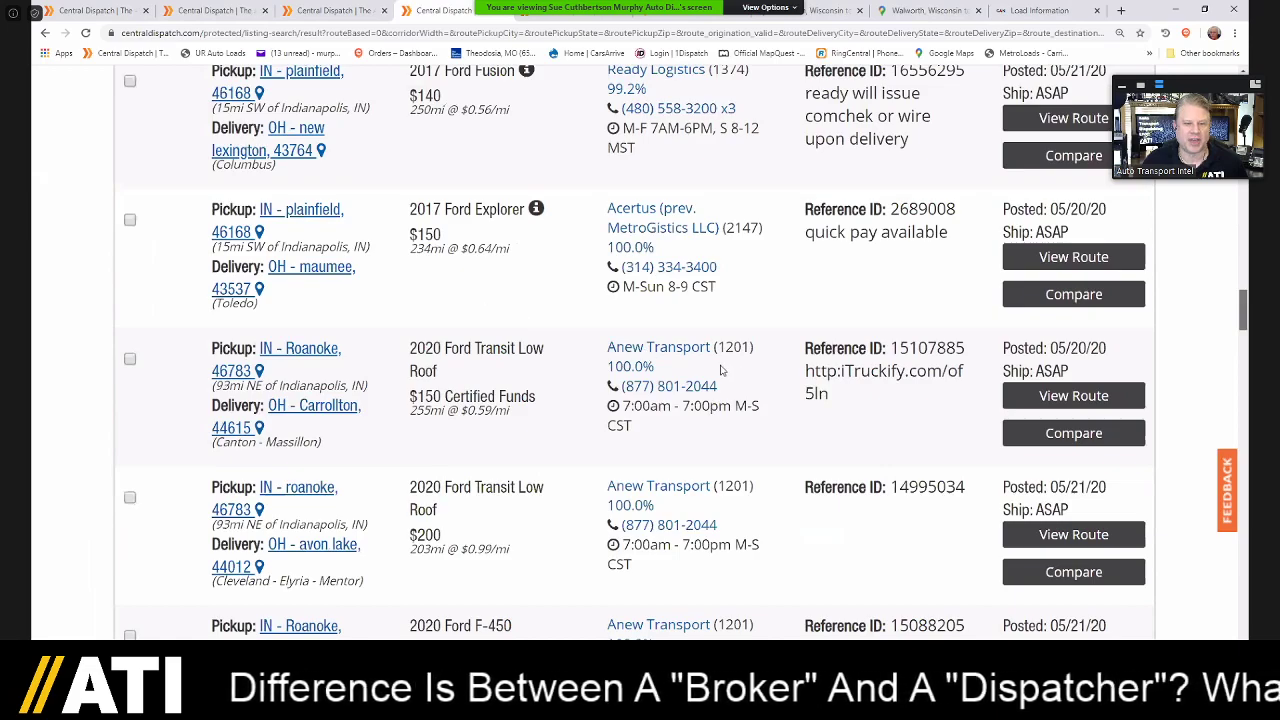
pyautogui.scroll(-1, 1245, 316)
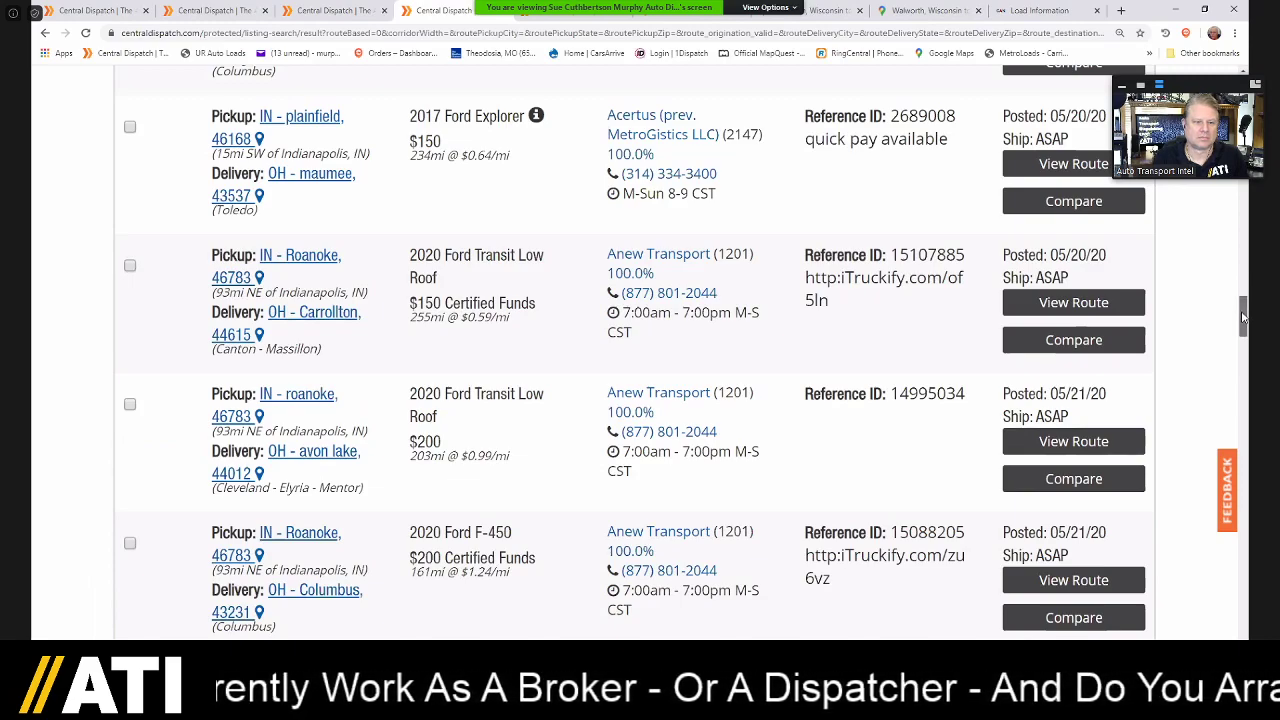
pyautogui.moveTo(1243, 317); pyautogui.dragTo(1244, 338)
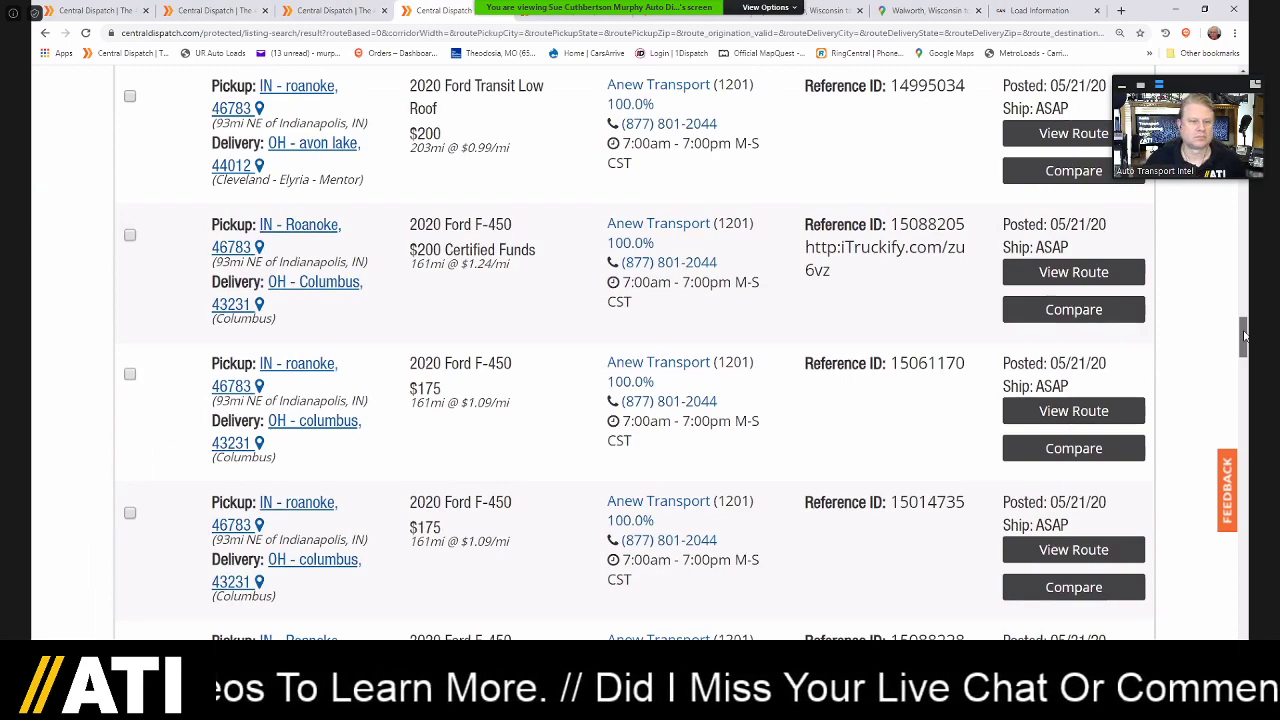
pyautogui.moveTo(1244, 337); pyautogui.dragTo(1238, 372)
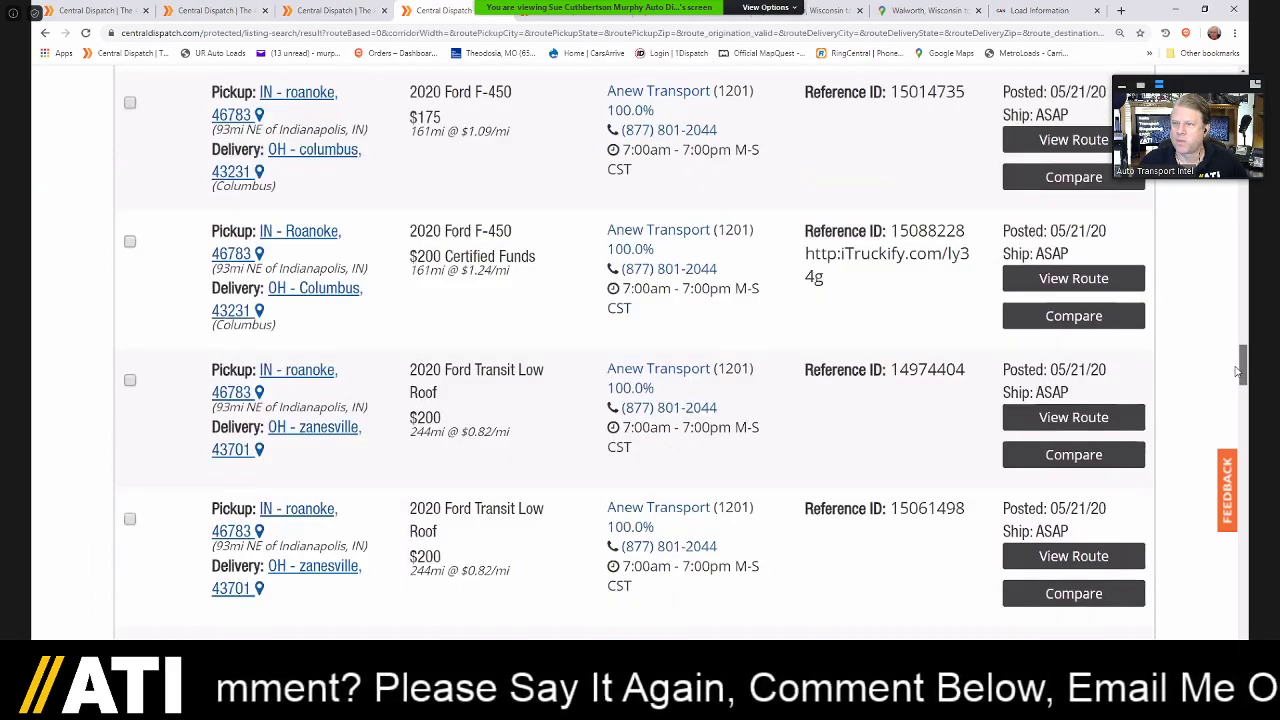
pyautogui.scroll(-1, 1238, 372)
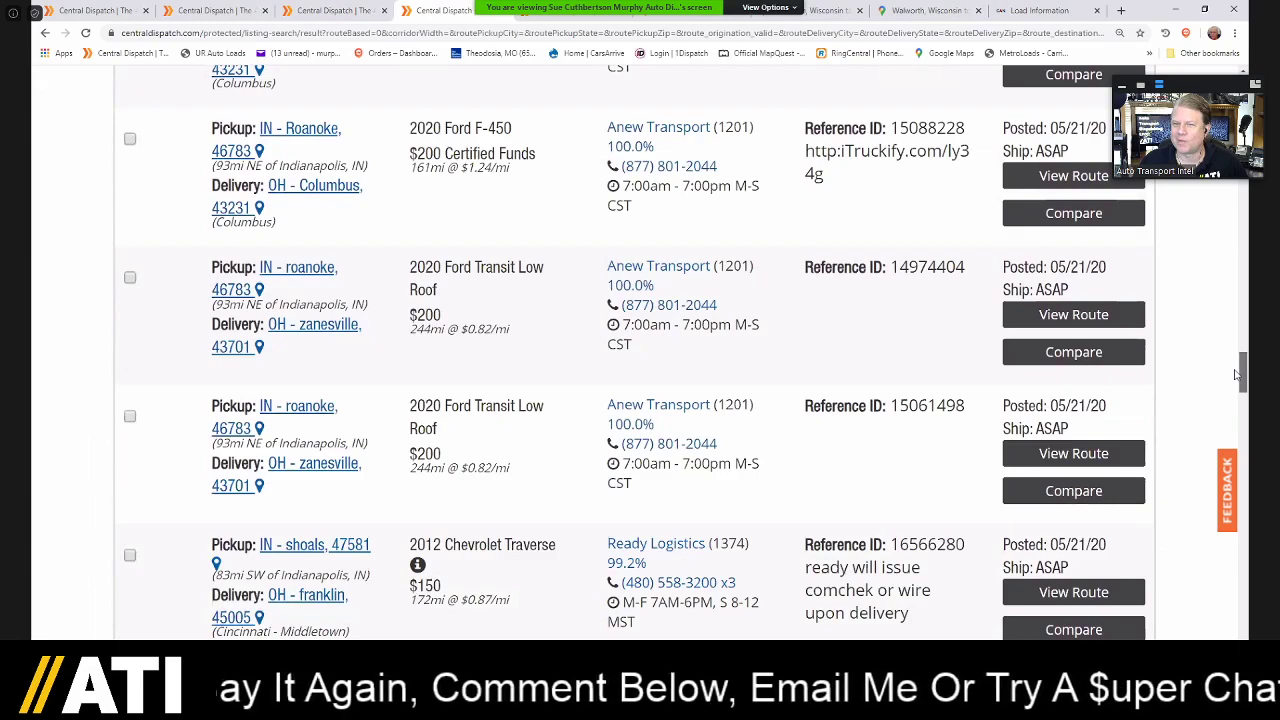
pyautogui.scroll(-1, 1237, 375)
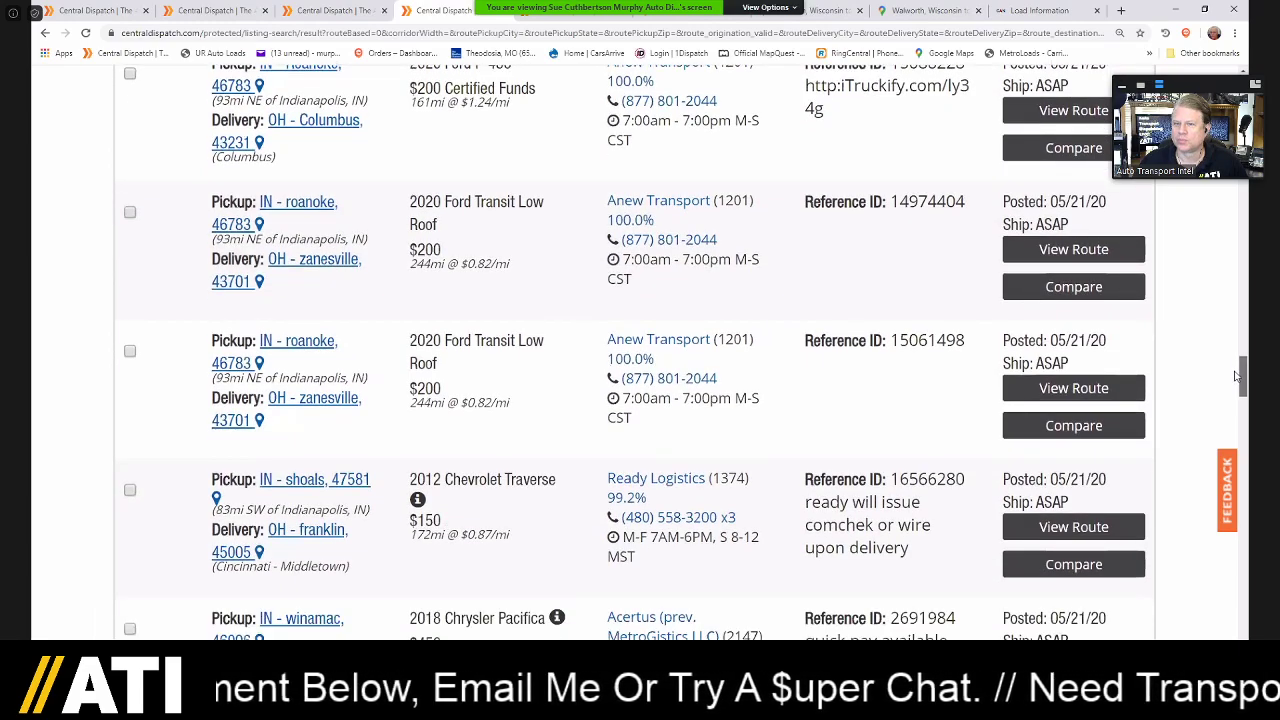
pyautogui.scroll(-1, 365, 352)
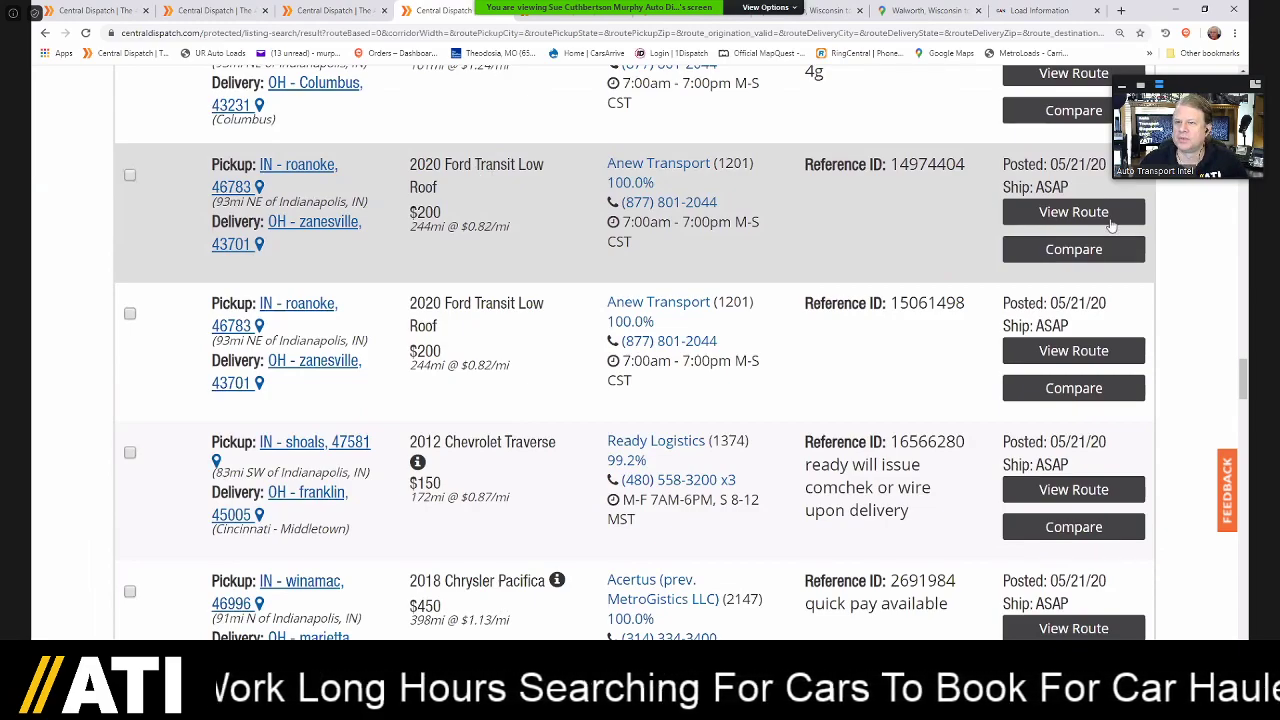
# - Review the remaining Ohio loads from Shoals and Winamac, IN, the Meadville, PA load and the first Tennessee delivery listings
pyautogui.moveTo(1243, 374); pyautogui.dragTo(1243, 378)
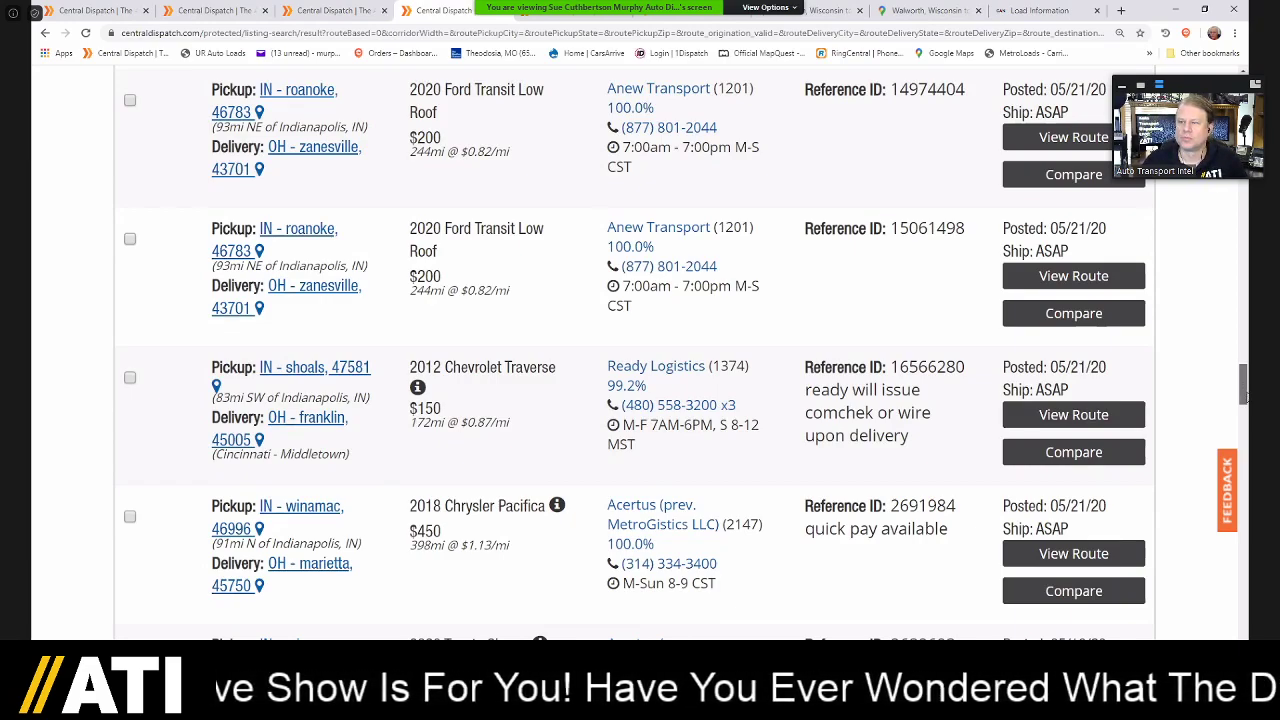
pyautogui.scroll(-1, 1246, 397)
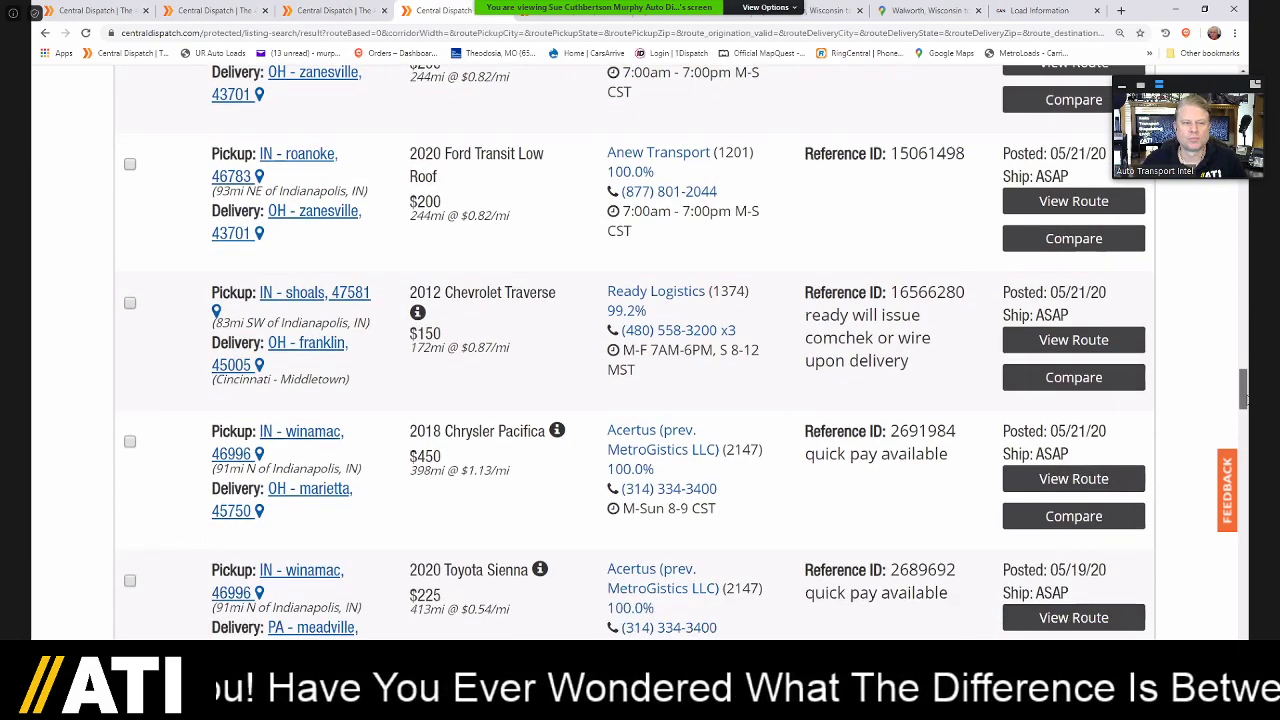
pyautogui.scroll(-1, 1246, 397)
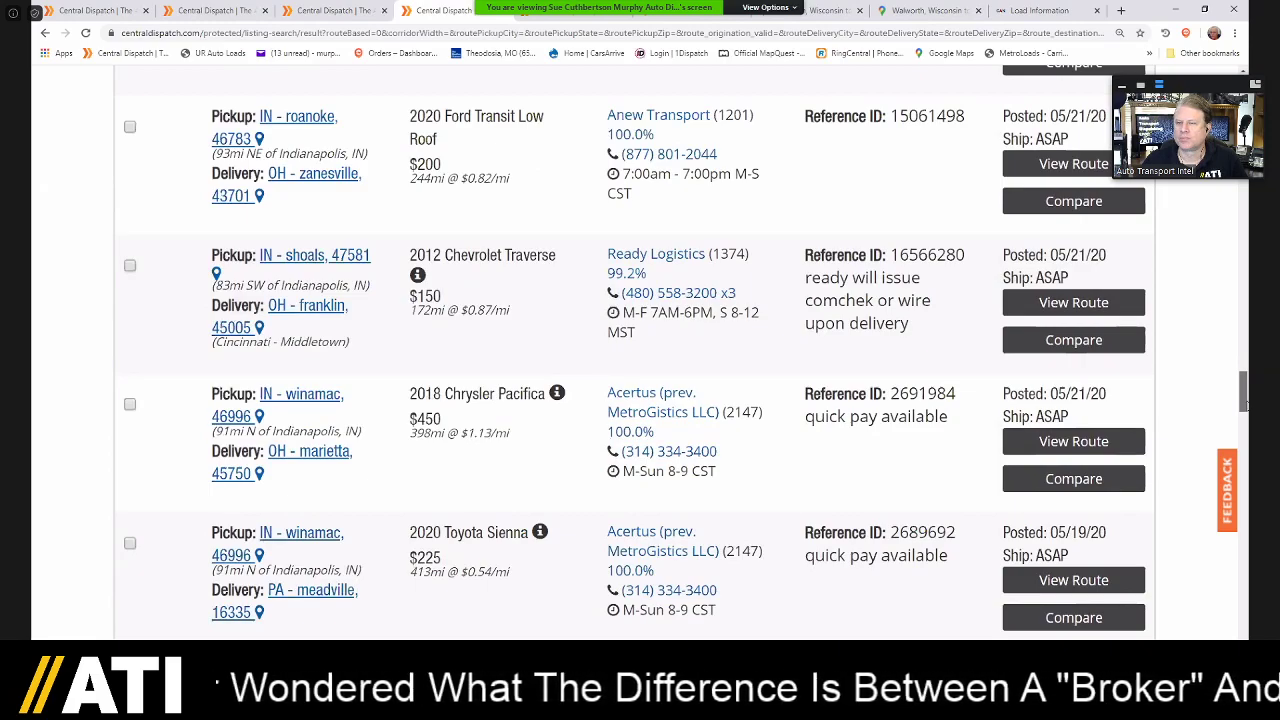
pyautogui.scroll(-1, 1246, 402)
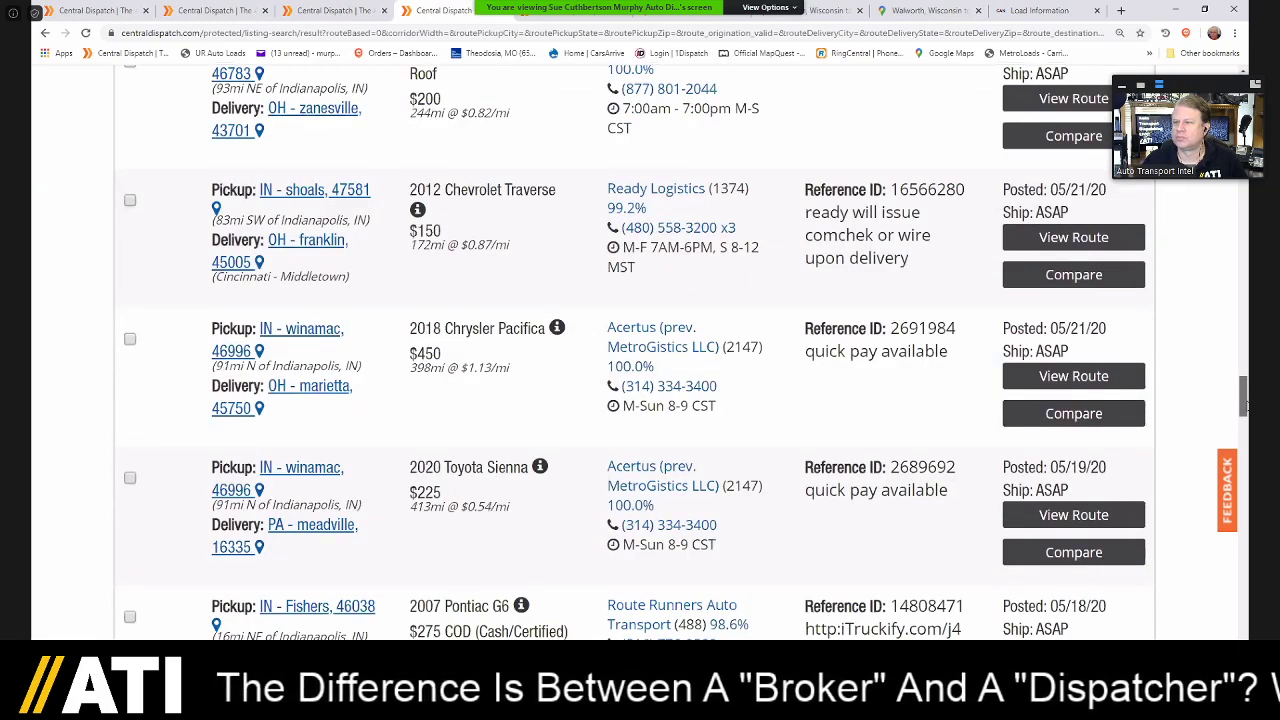
pyautogui.scroll(-2, 1246, 402)
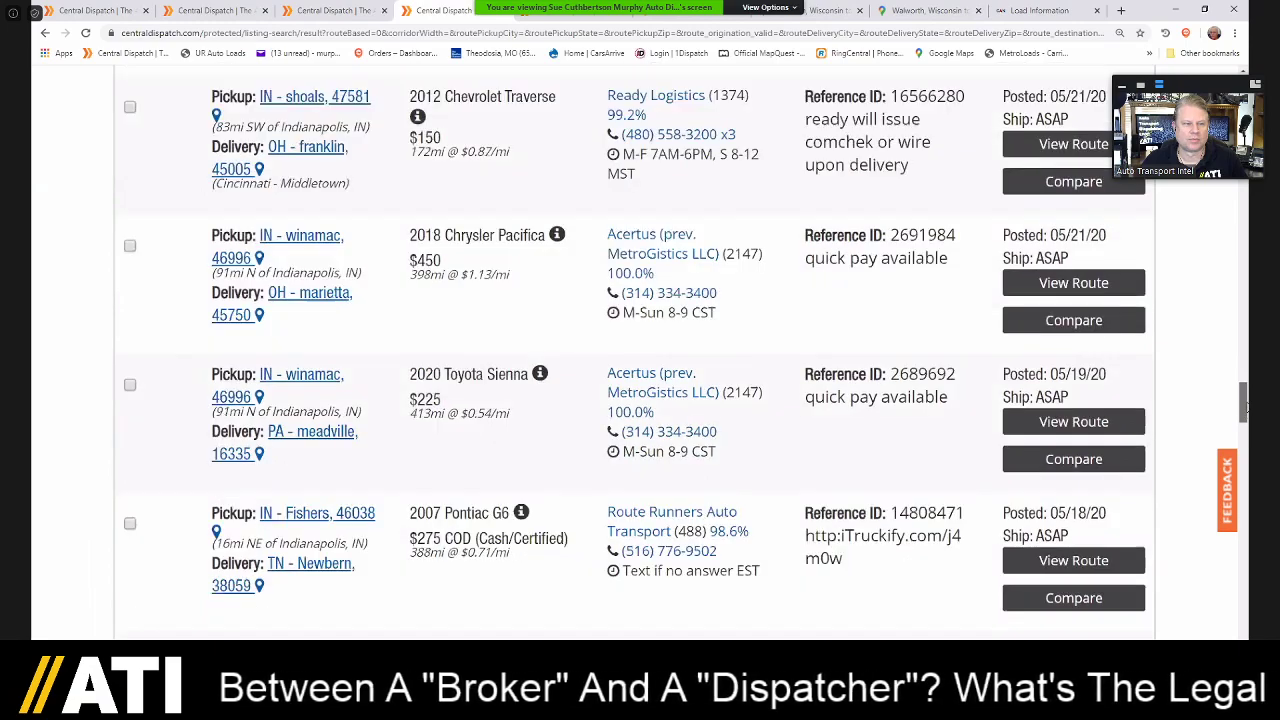
pyautogui.scroll(-1, 1246, 406)
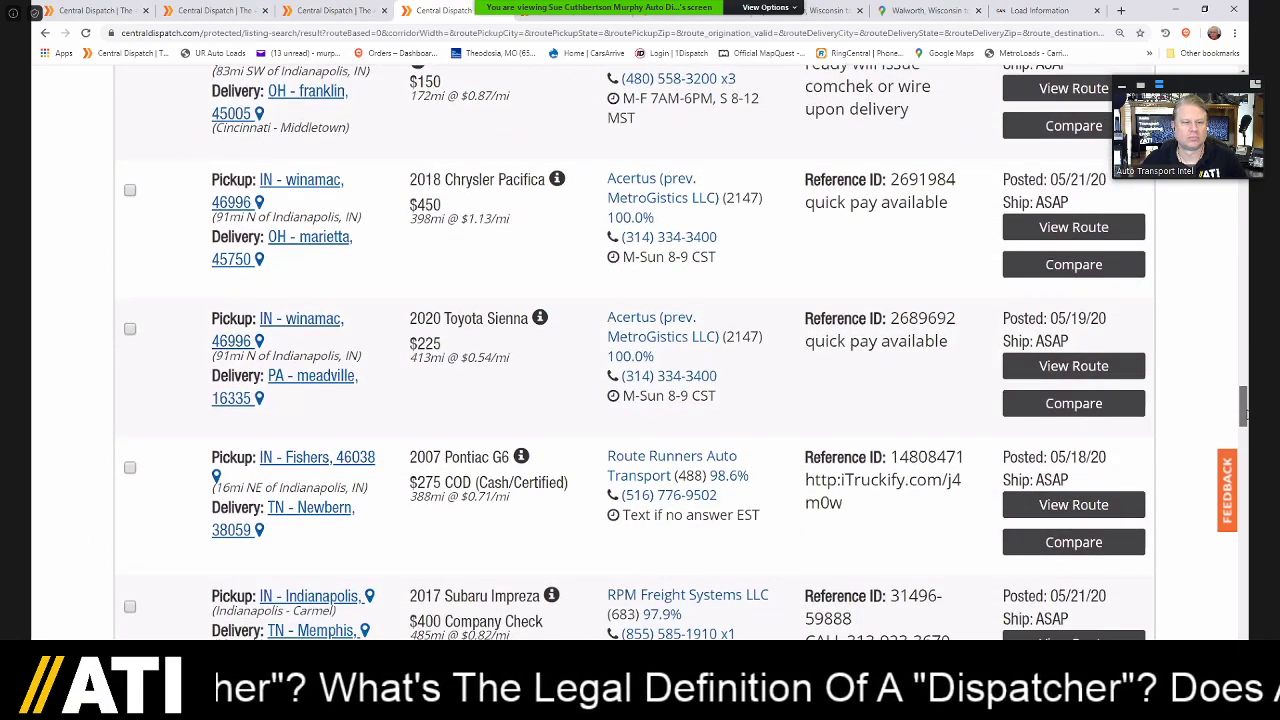
pyautogui.scroll(-3, 1246, 418)
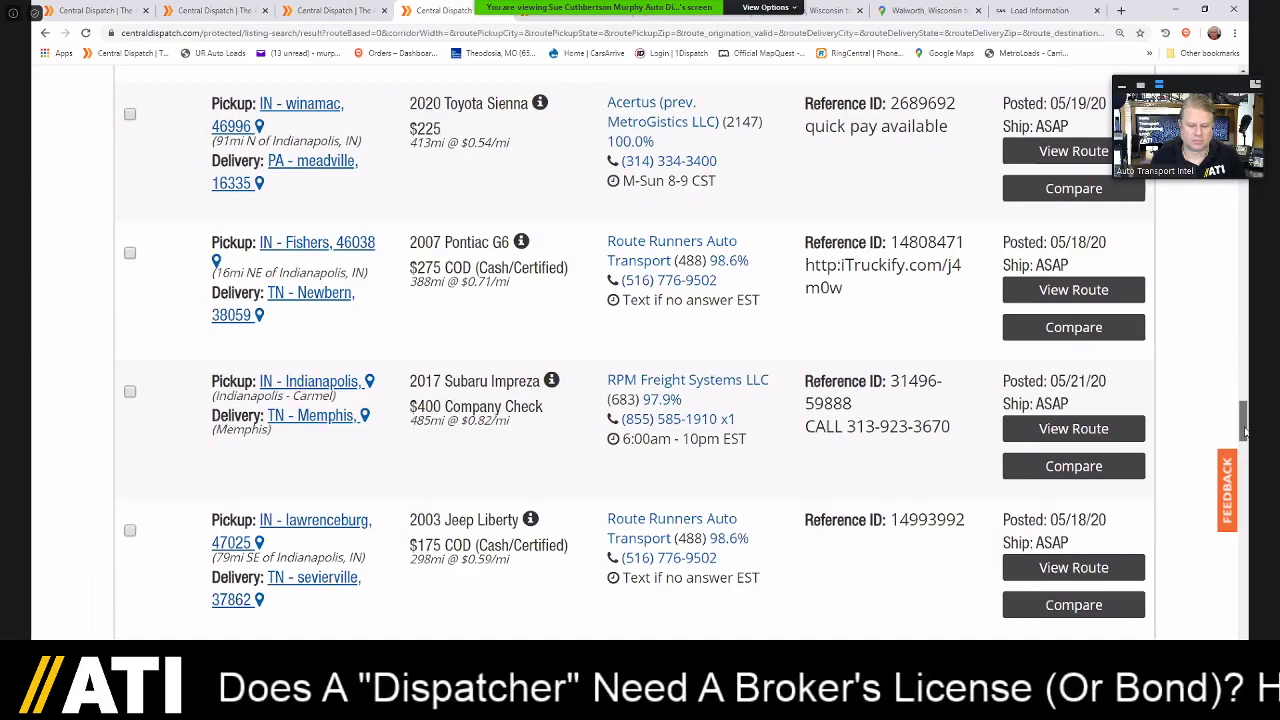
pyautogui.moveTo(1245, 427); pyautogui.dragTo(1235, 428)
pyautogui.scroll(-1, 273, 283)
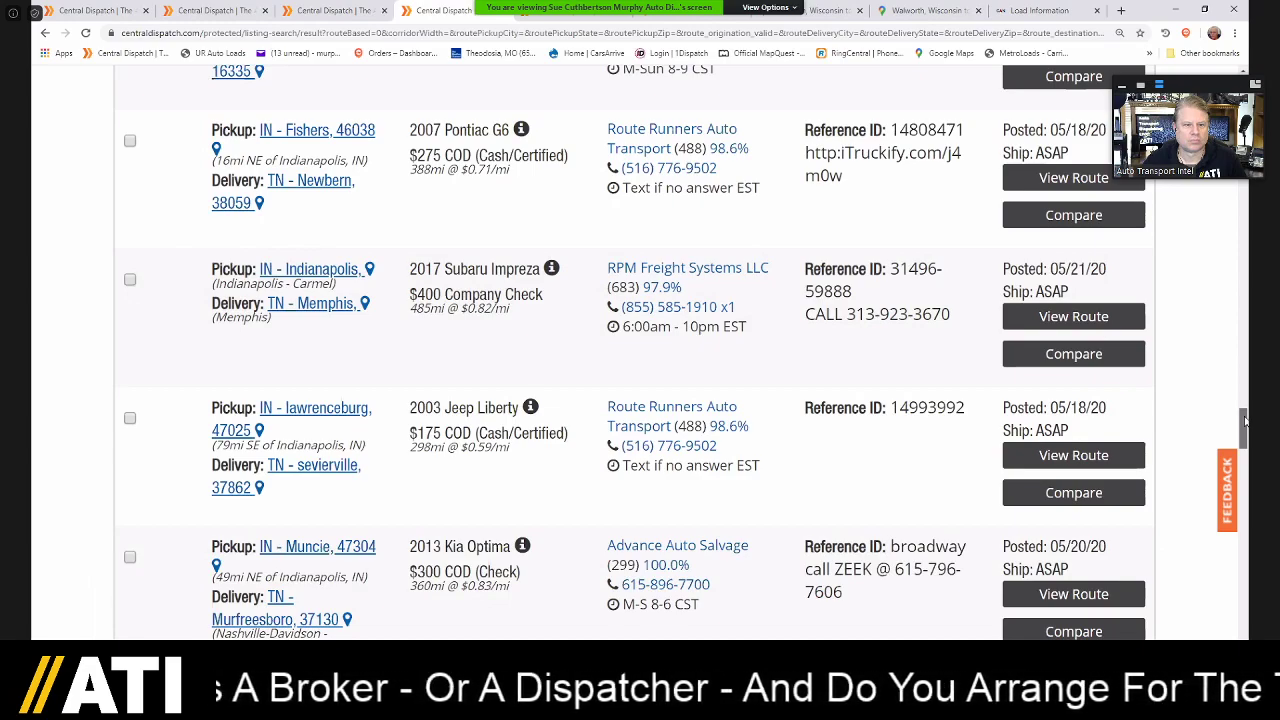
pyautogui.moveTo(1245, 421); pyautogui.dragTo(1246, 423)
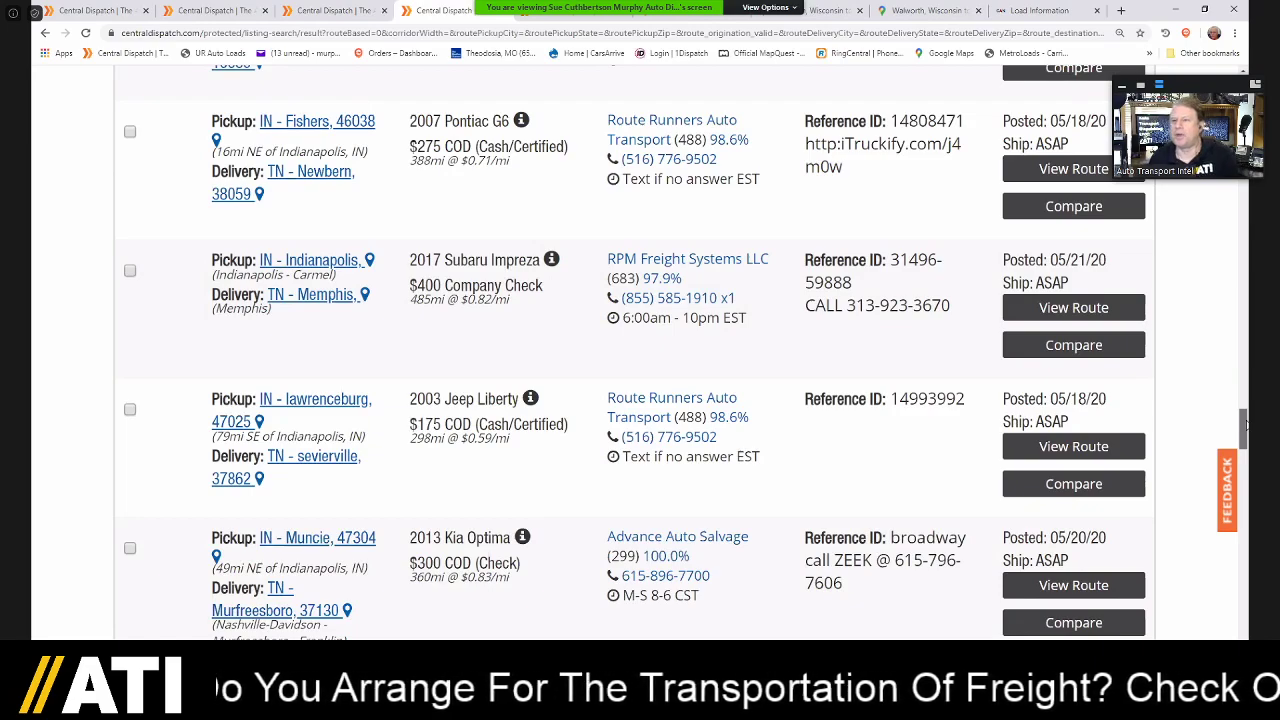
pyautogui.moveTo(1246, 423); pyautogui.dragTo(1246, 430)
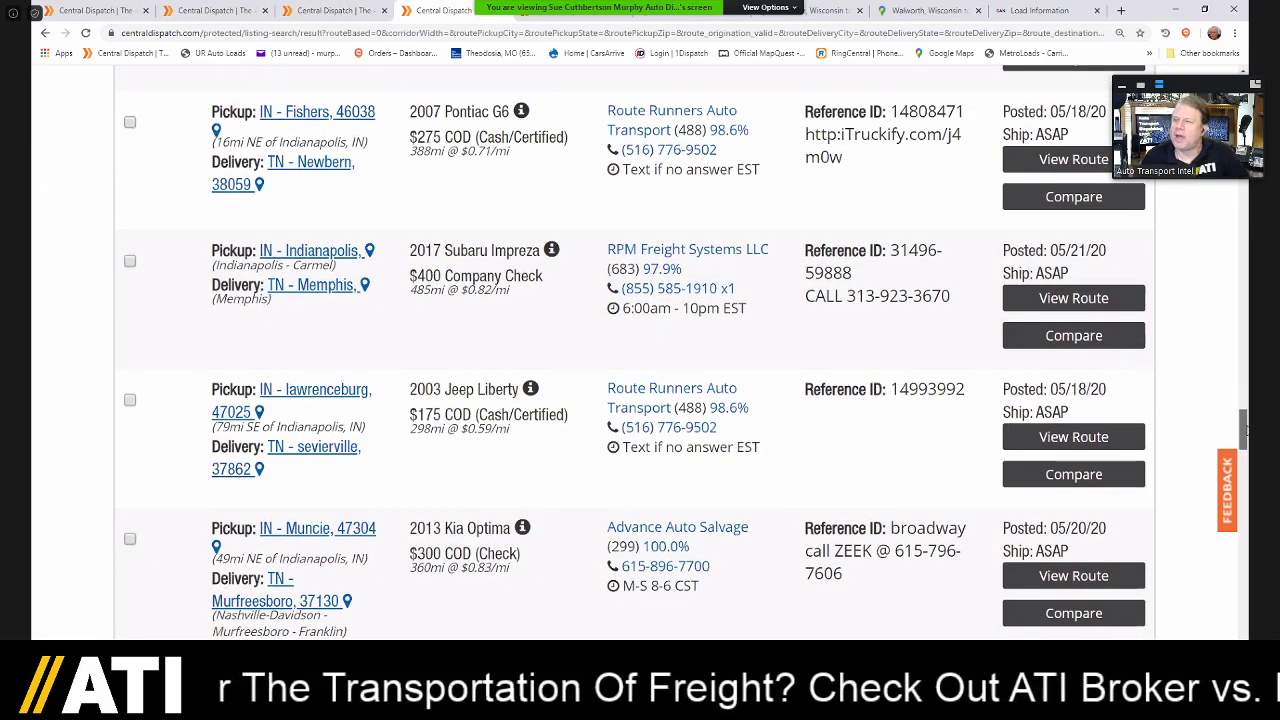
# - Review the Tennessee-bound loads from Indianapolis, Lawrenceburg and Muncie, and expand the vehicle list of the Plainfield to Cookeville load
pyautogui.scroll(-1, 1245, 429)
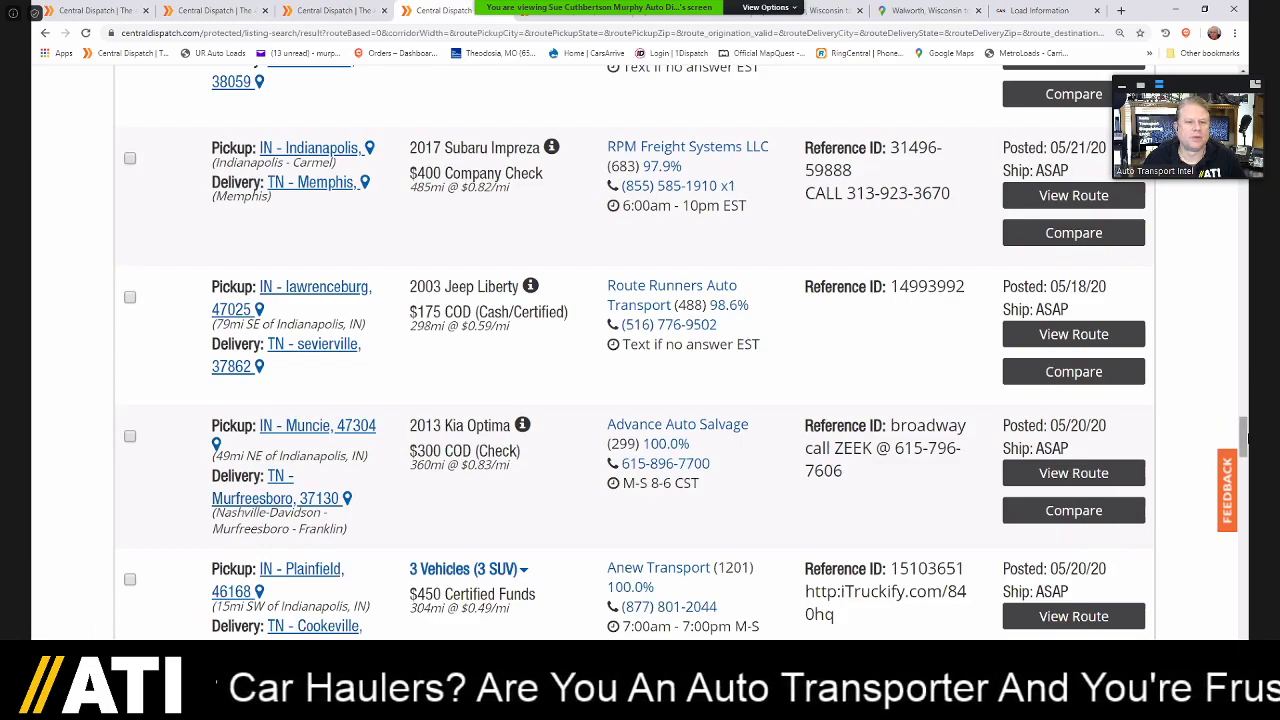
pyautogui.moveTo(1243, 441); pyautogui.dragTo(1245, 448)
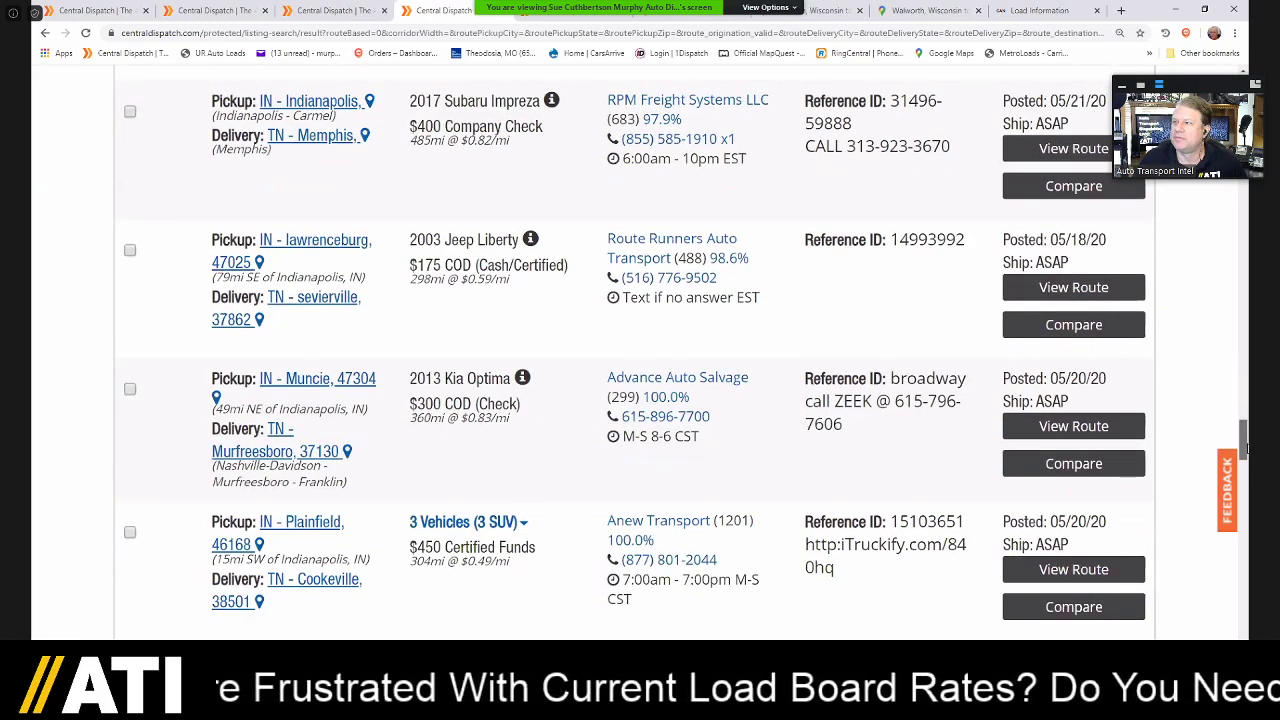
pyautogui.moveTo(1246, 448); pyautogui.dragTo(1246, 456)
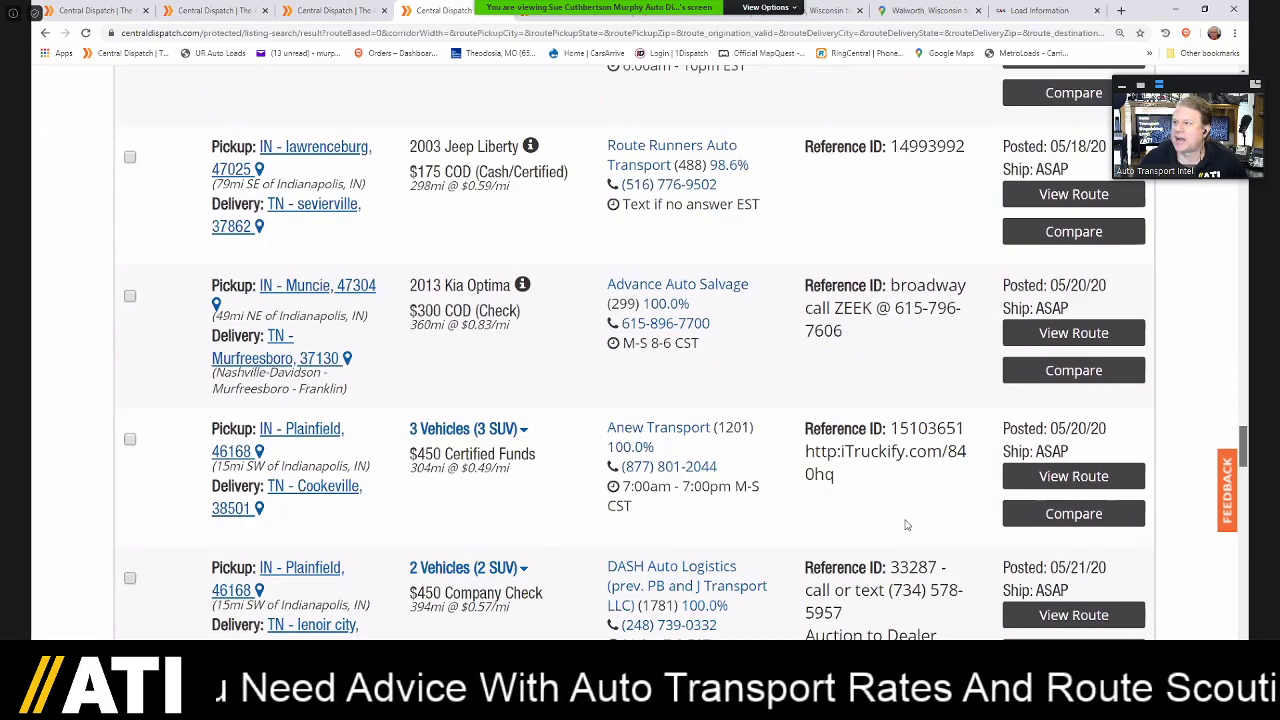
pyautogui.scroll(-1, 906, 525)
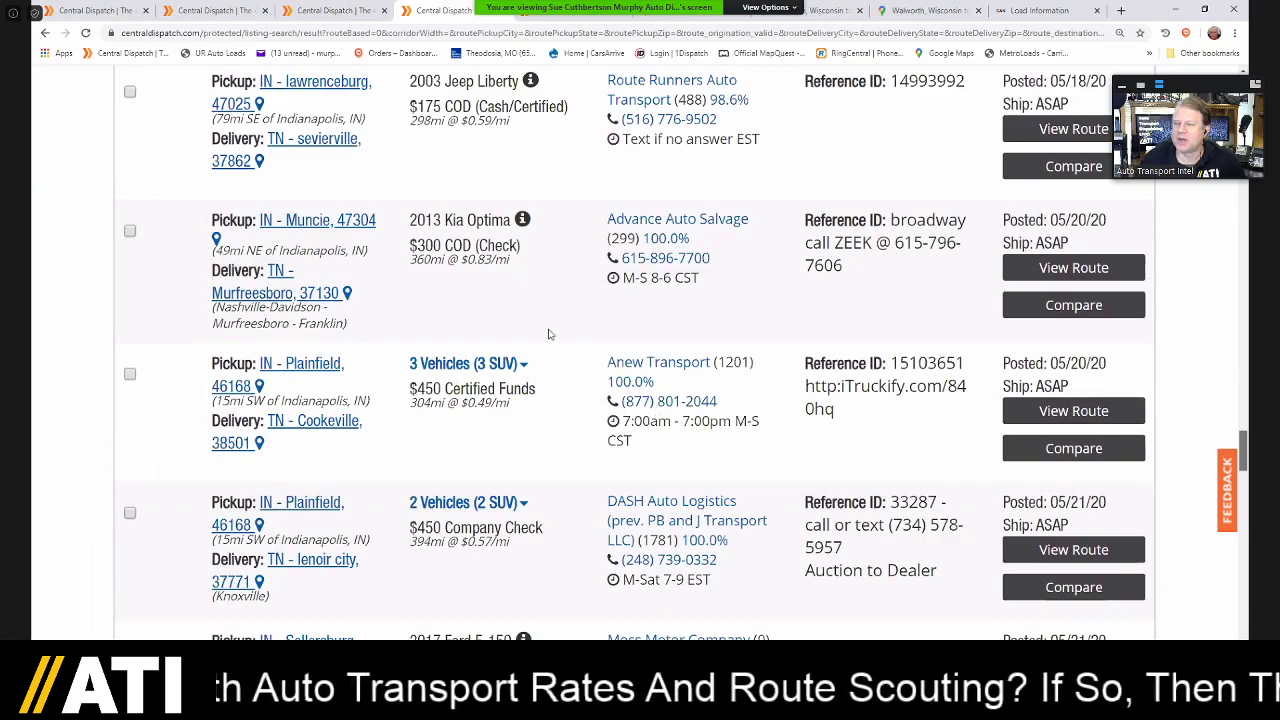
pyautogui.scroll(-1, 548, 334)
pyautogui.click(1121, 274)
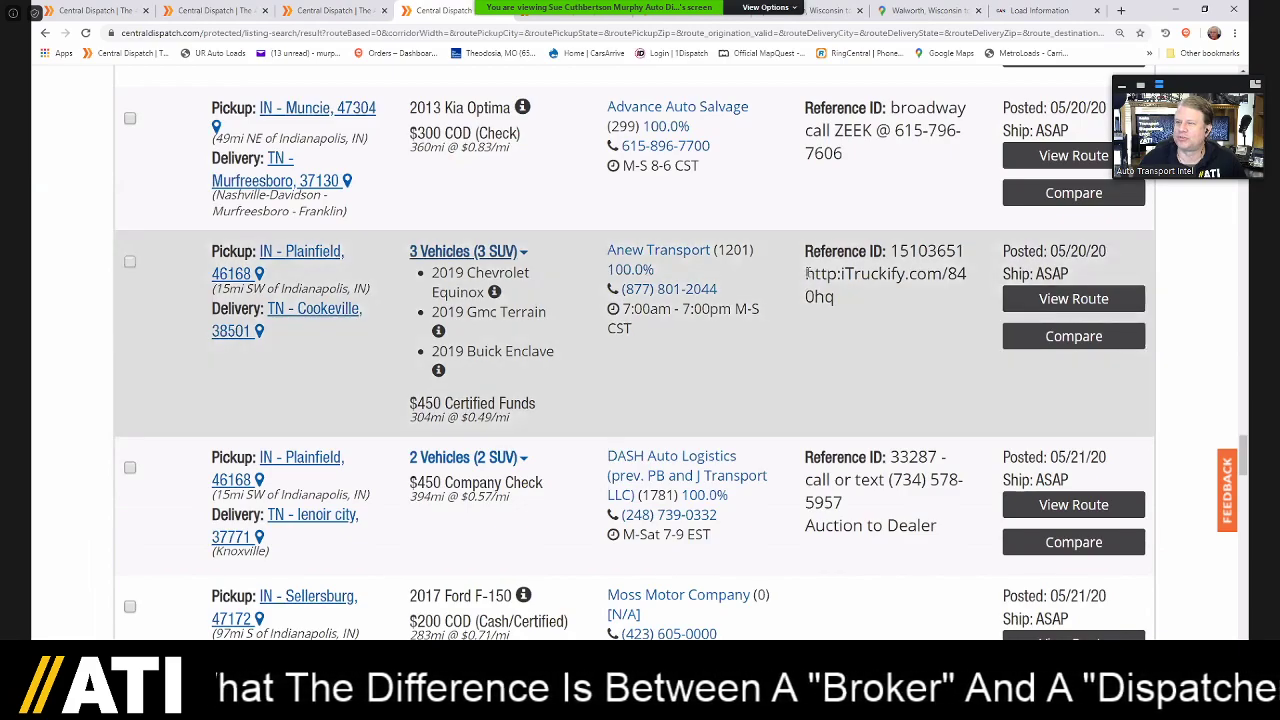
# - Open the iTruckify.com/840hq link from the Anew Transport load and log in to Dispatch Center with the saved credentials
pyautogui.moveTo(805, 270); pyautogui.dragTo(912, 292)
pyautogui.rightClick(917, 274)
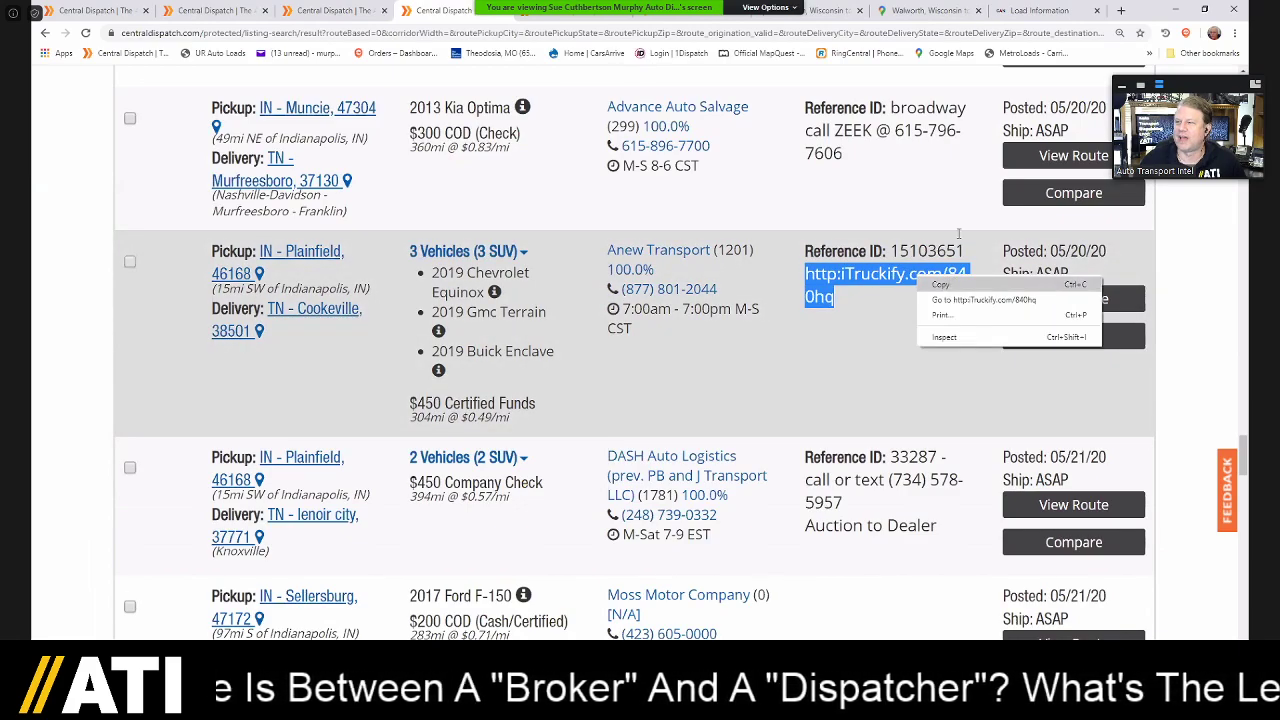
pyautogui.click(949, 286)
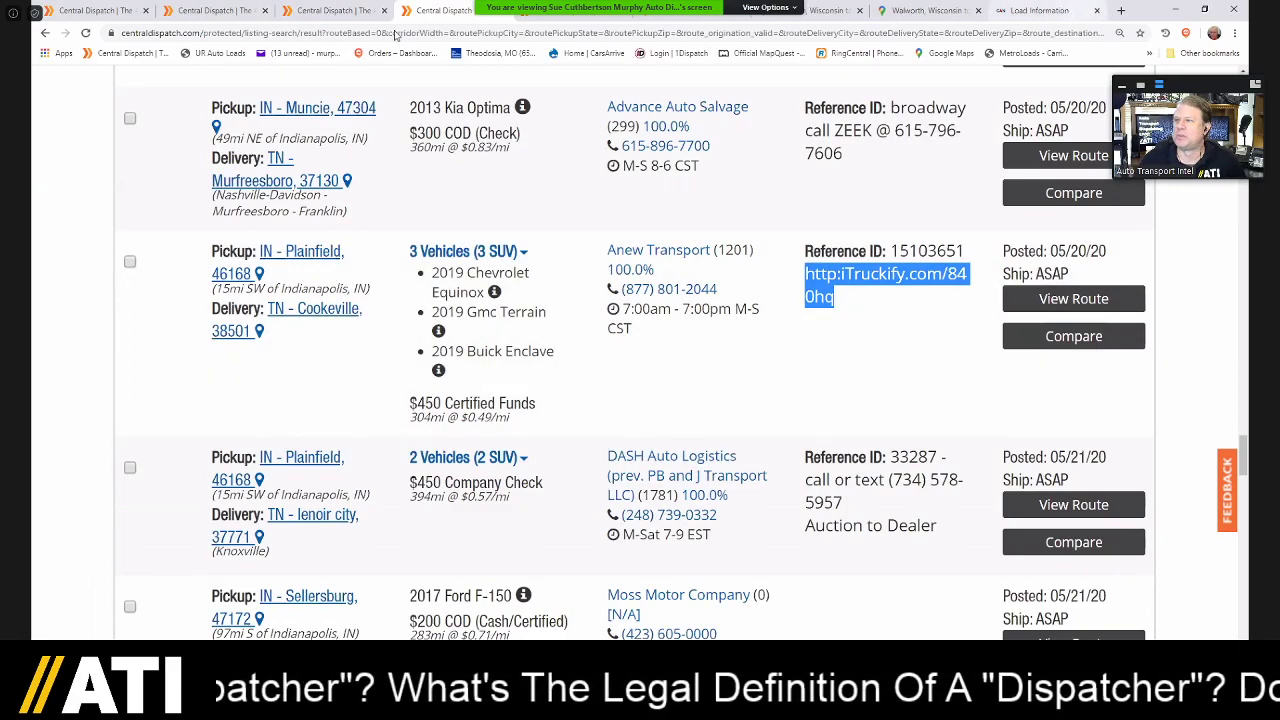
pyautogui.click(434, 131)
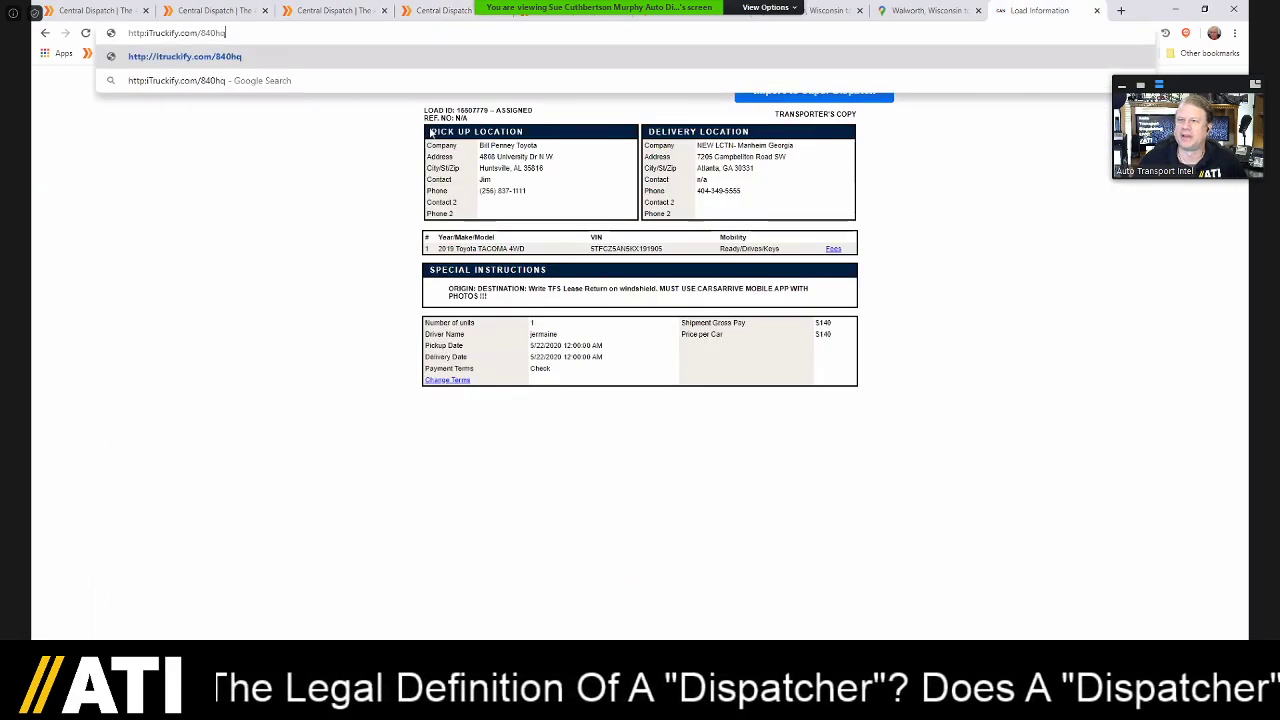
pyautogui.press('Return')
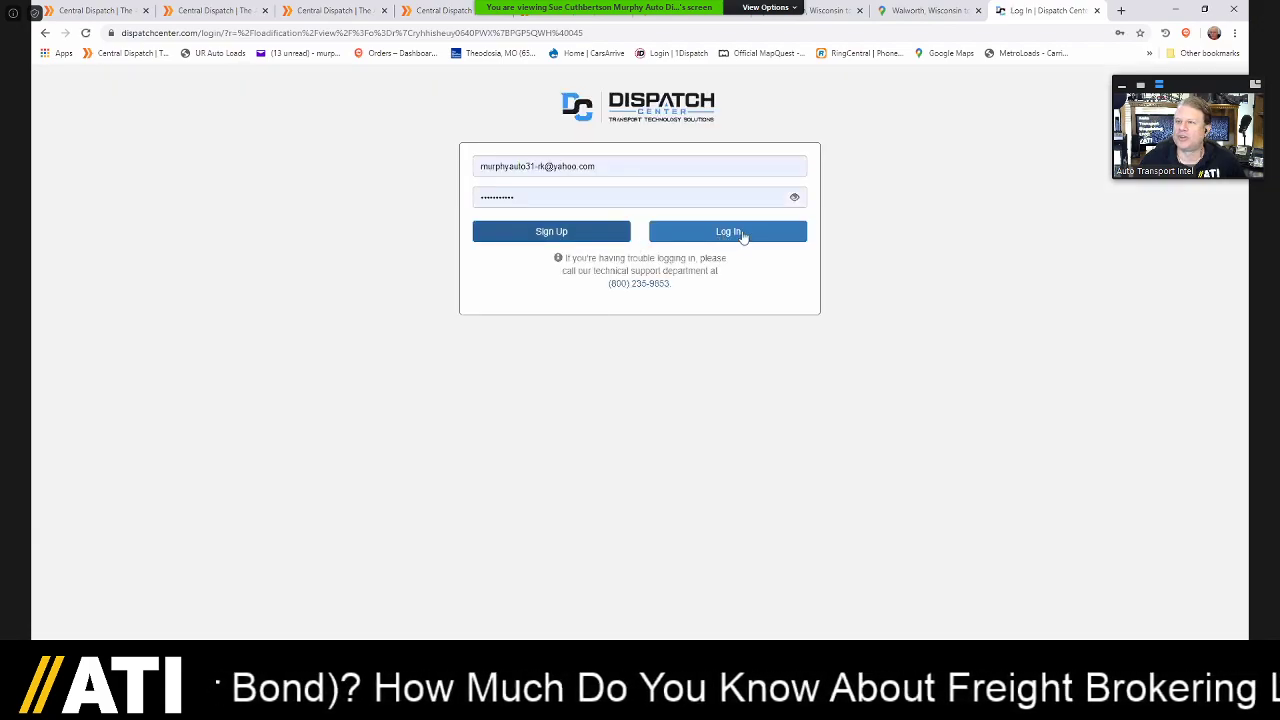
pyautogui.click(743, 240)
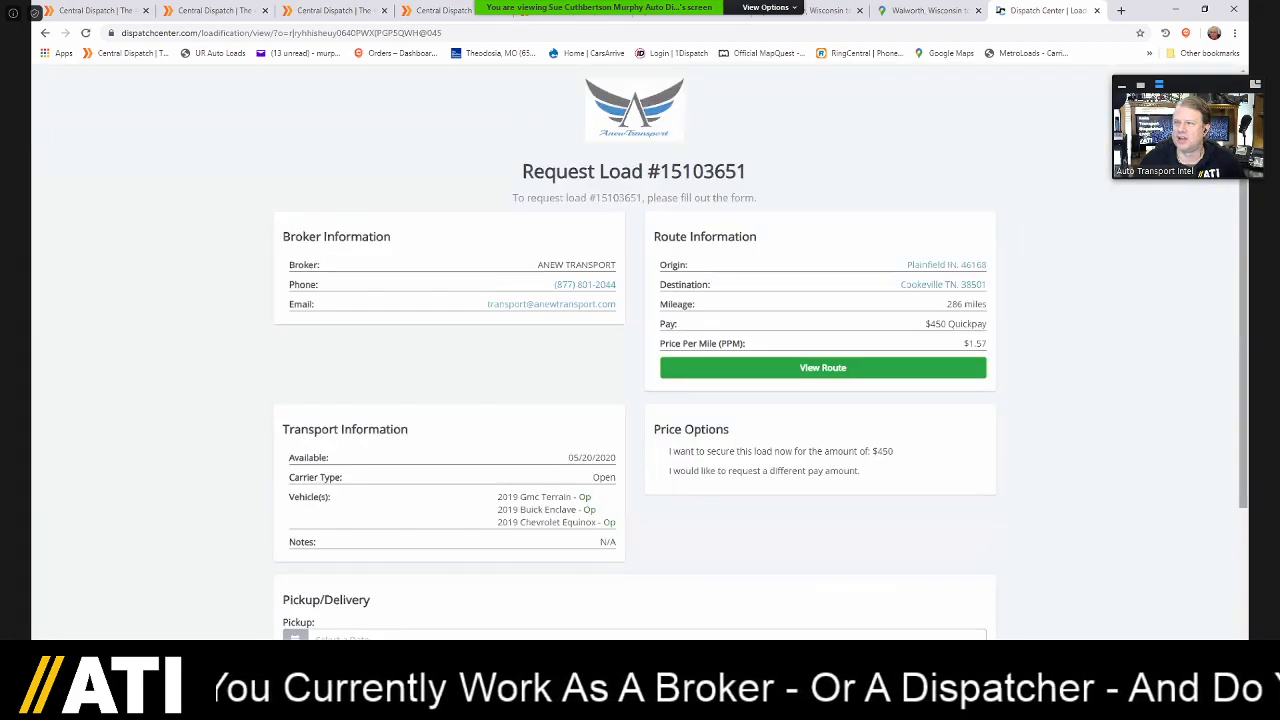
# - Examine the price options and pickup/delivery fields of the Anew Transport load request, and return to the Central Dispatch results
pyautogui.scroll(-1, 640, 350)
pyautogui.scroll(-2, 1240, 218)
pyautogui.scroll(-2, 1240, 218)
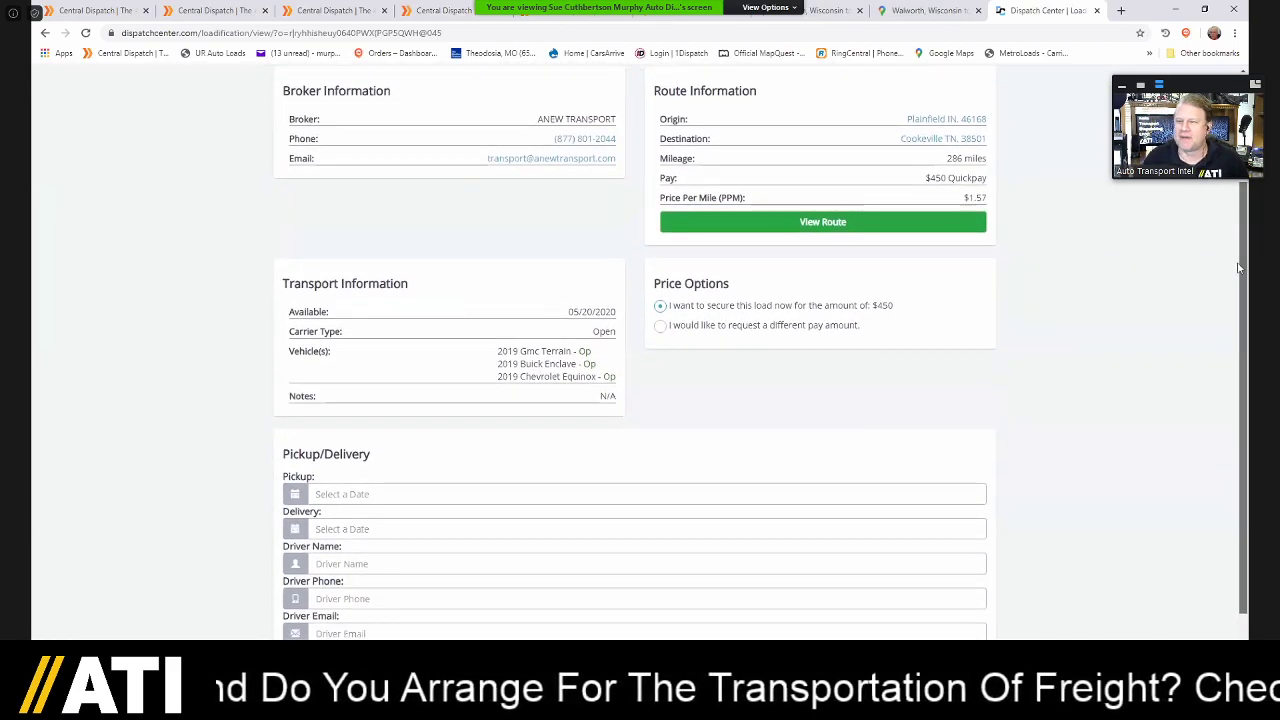
pyautogui.scroll(-2, 1238, 268)
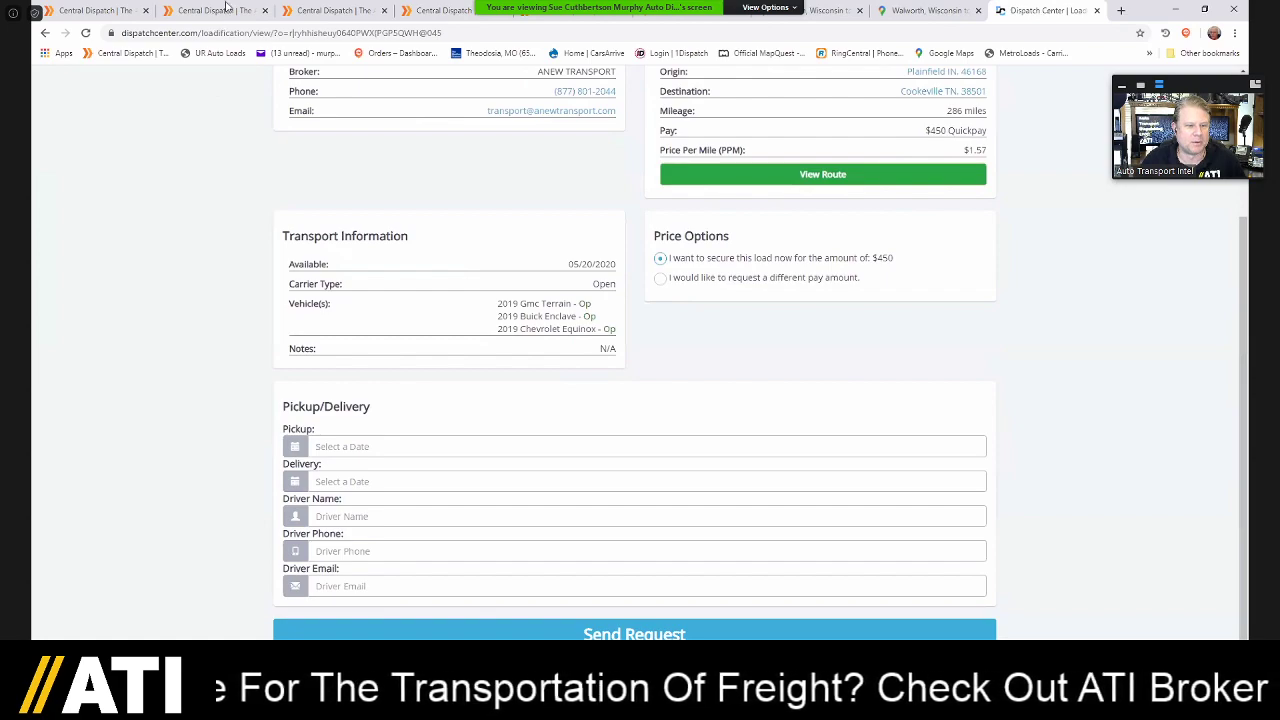
pyautogui.click(310, 16)
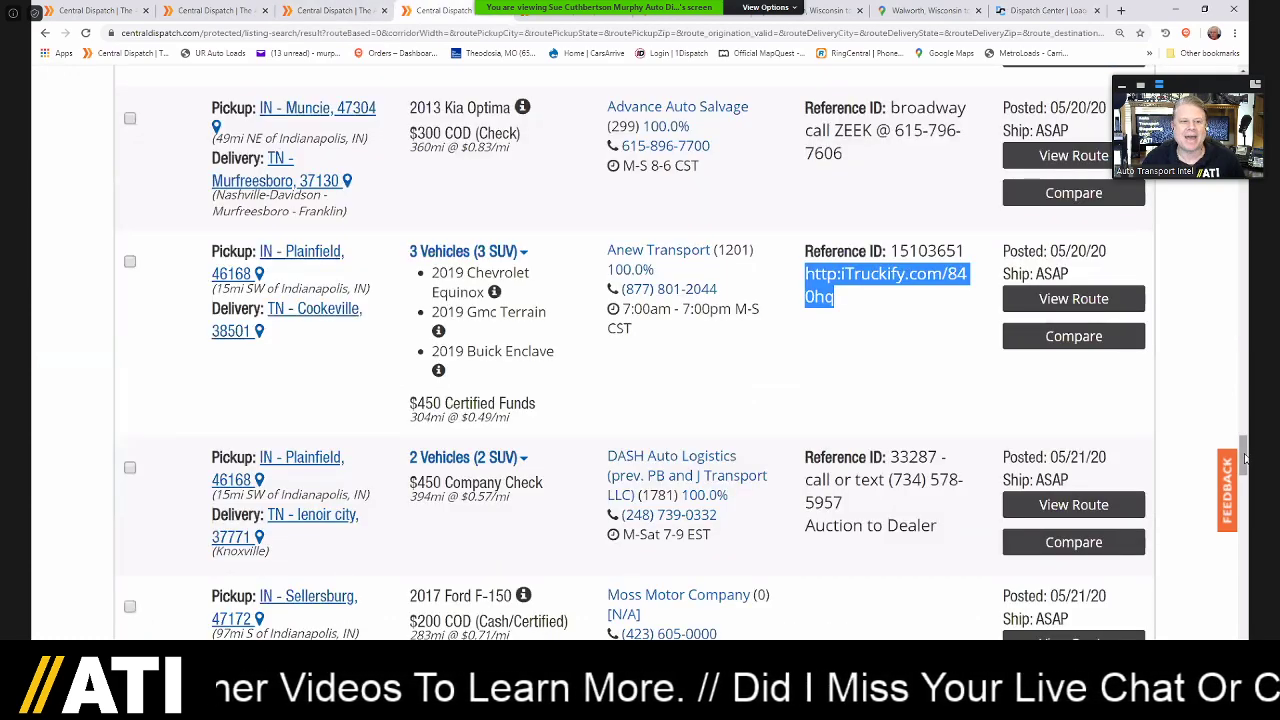
# - Review the loads from Plainfield, IN through the Kentucky and Cincinnati pickups, expanding the two-car Erlanger, KY to Johnson City, TN load
pyautogui.moveTo(1246, 459); pyautogui.dragTo(1246, 470)
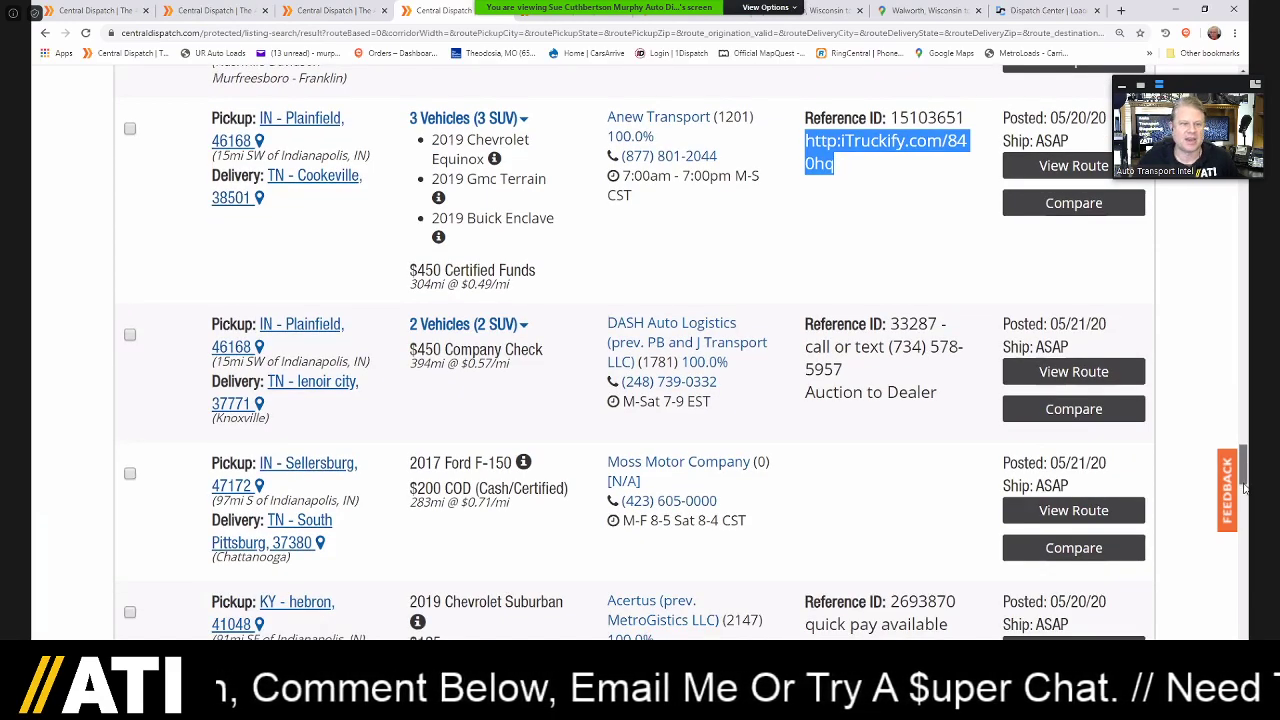
pyautogui.moveTo(1244, 488); pyautogui.dragTo(1245, 497)
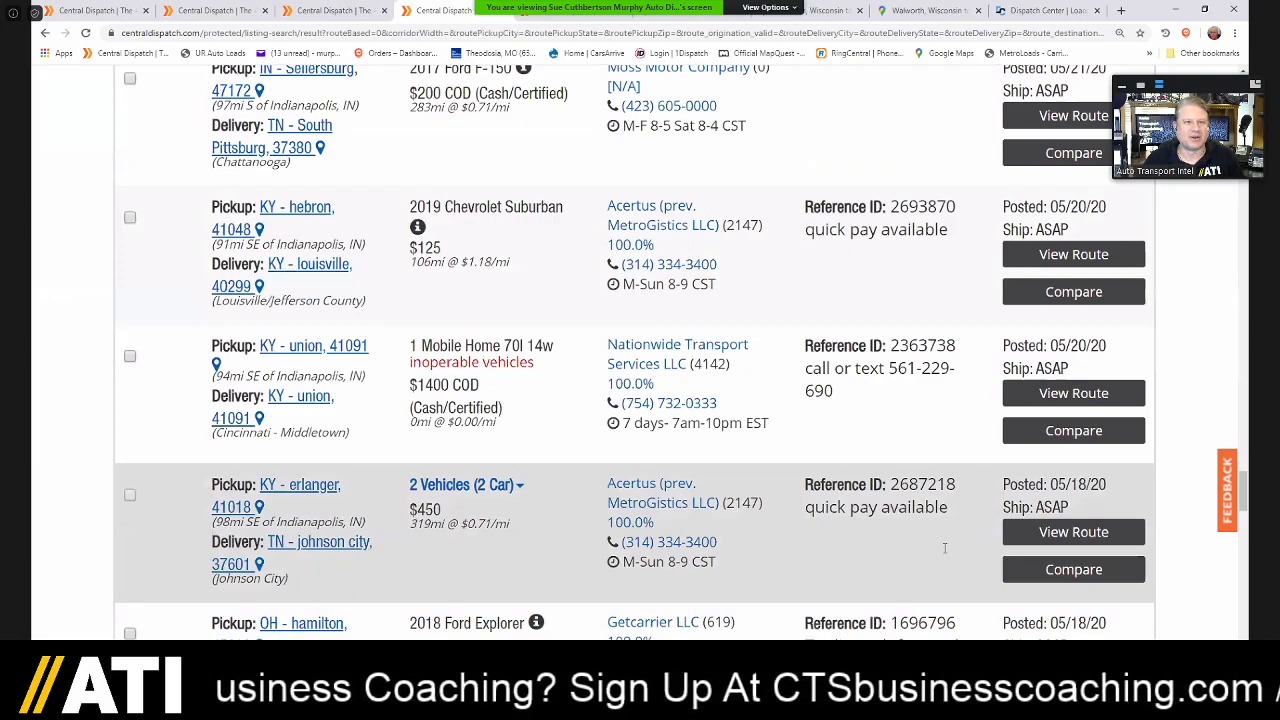
pyautogui.click(465, 485)
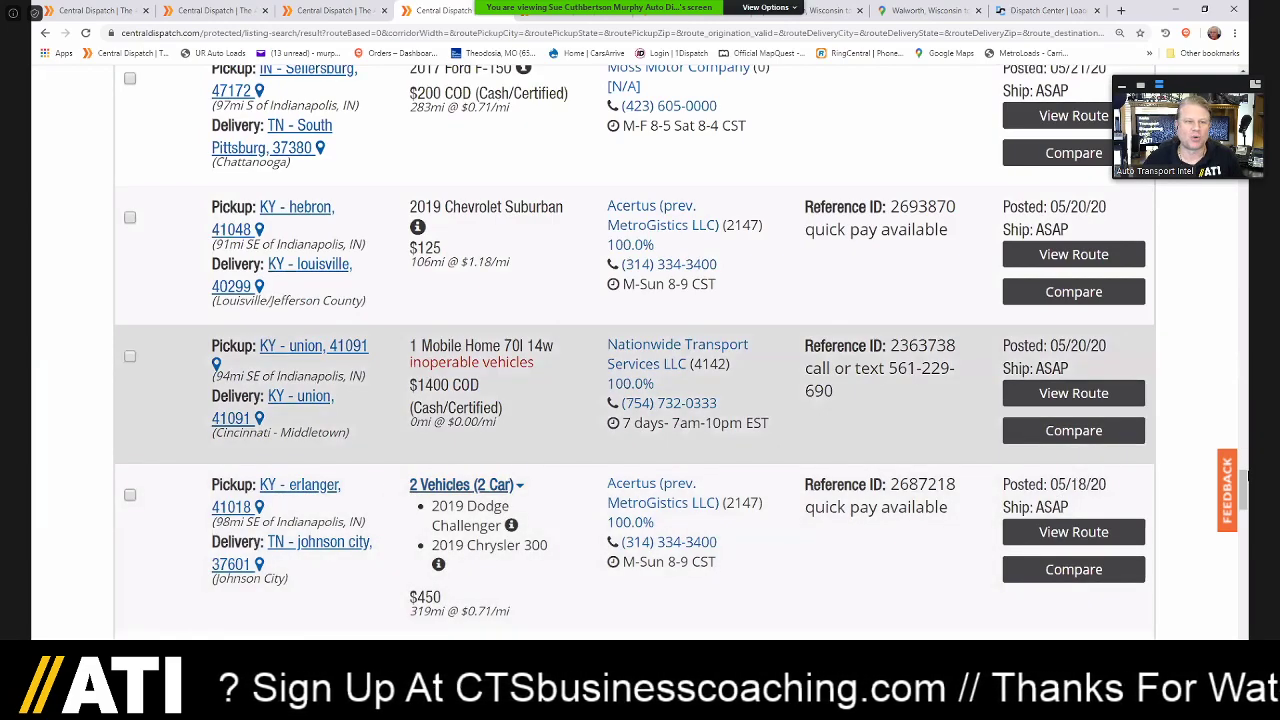
pyautogui.scroll(3, 1245, 500)
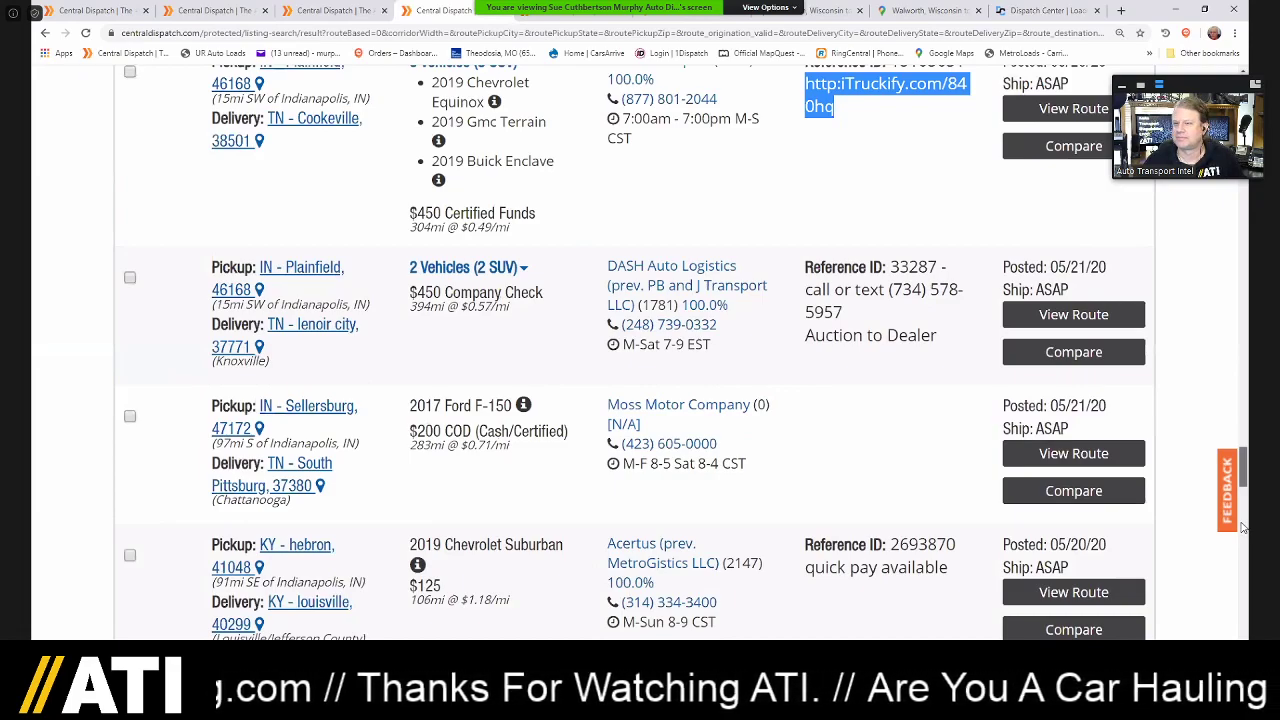
pyautogui.scroll(-5, 1243, 535)
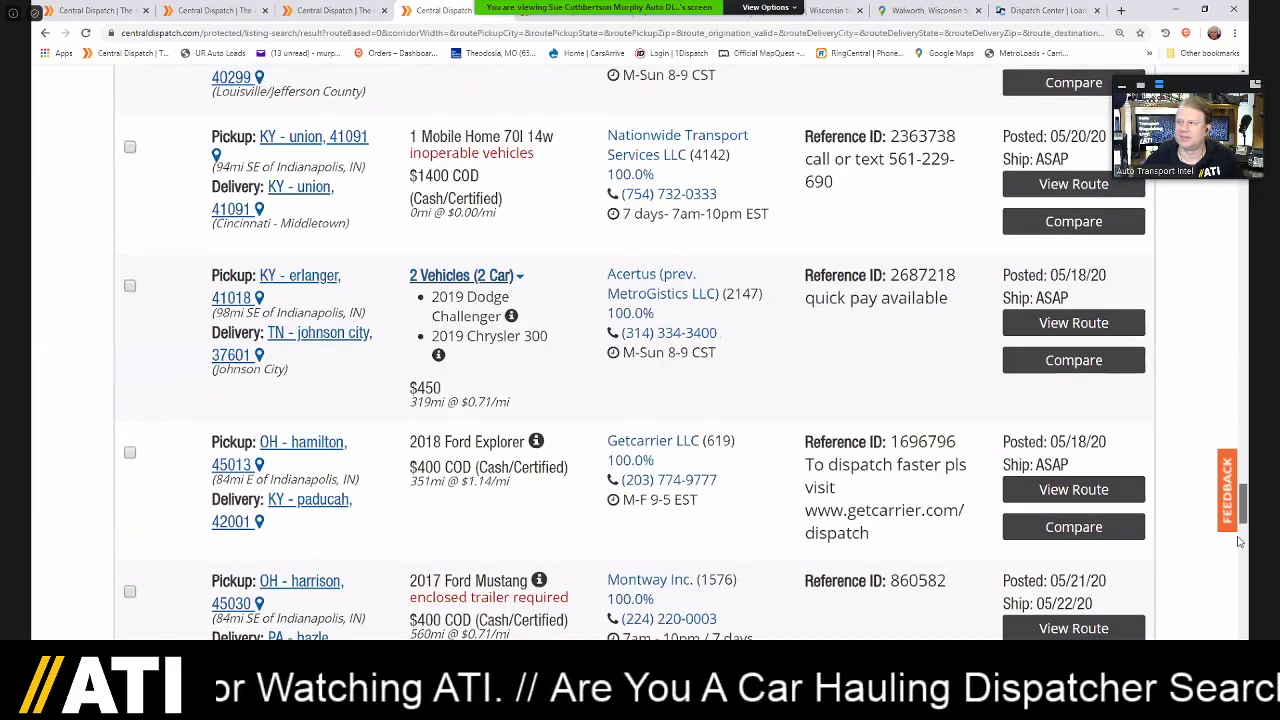
pyautogui.scroll(-3, 1238, 543)
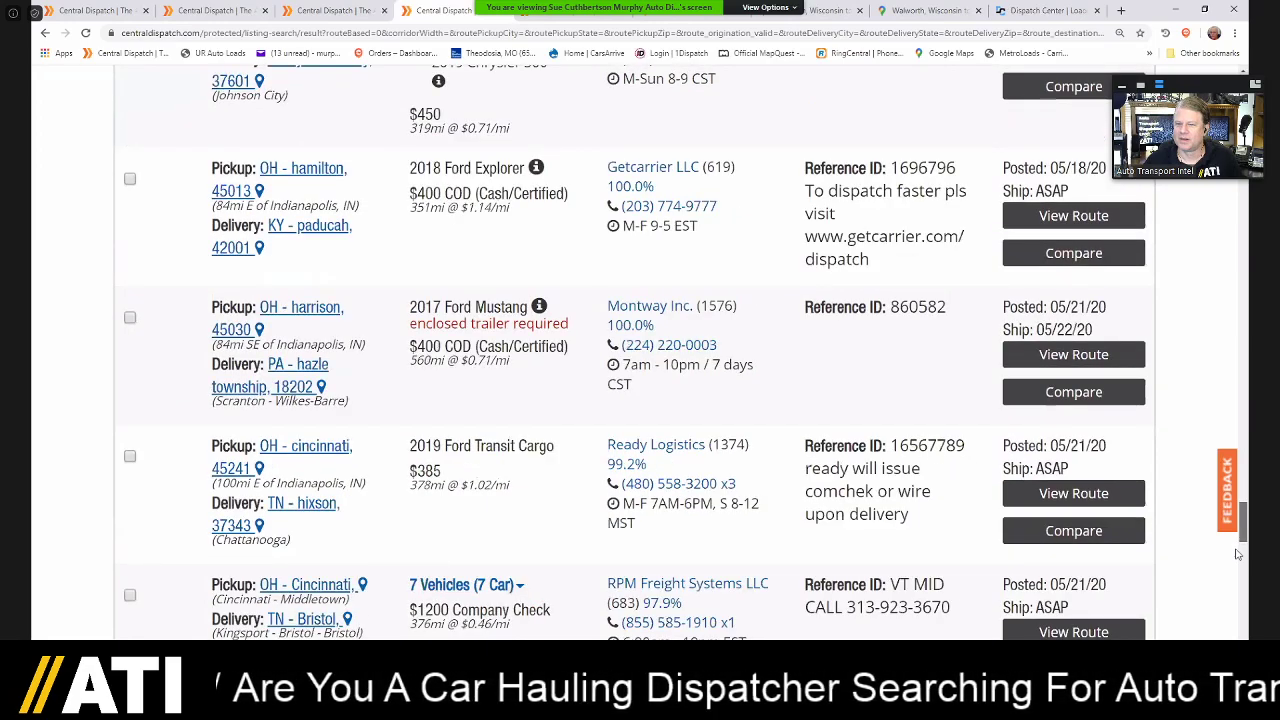
pyautogui.scroll(-3, 1228, 512)
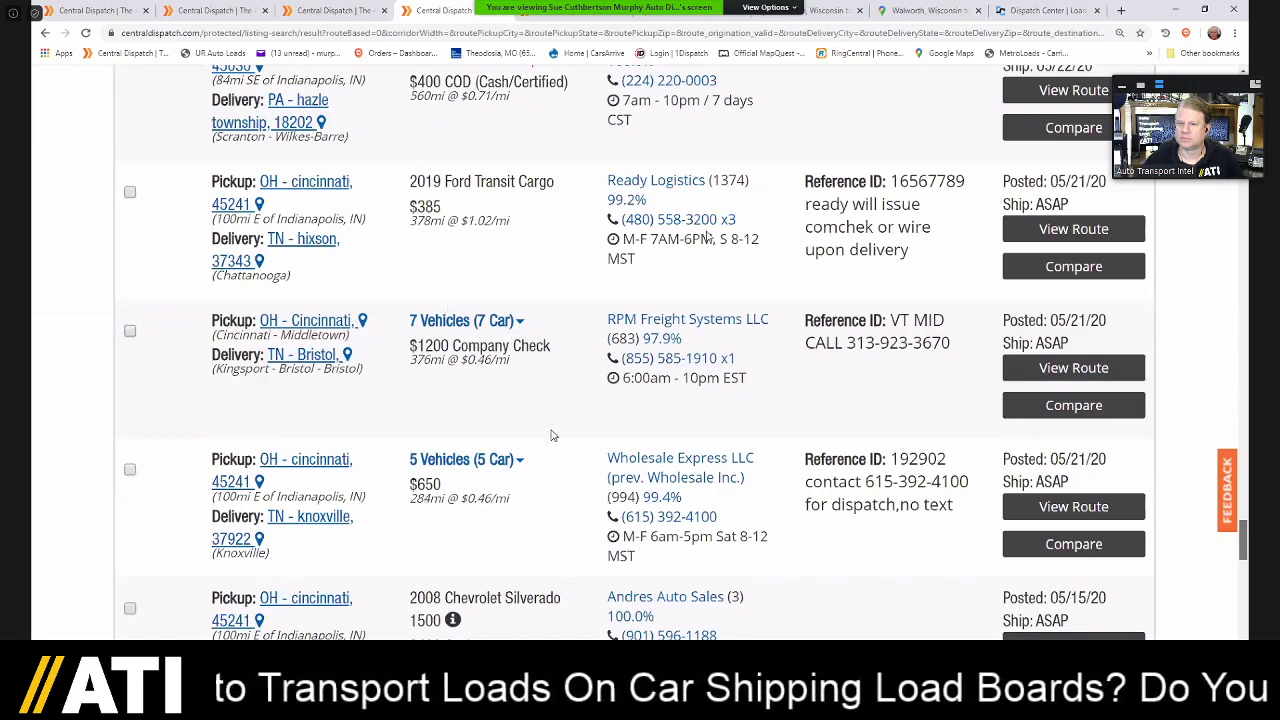
# - Recheck the Tennessee deliveries from the Sellersburg Ford F-150 back up to the Indianapolis Subaru Impreza bound for Memphis
pyautogui.scroll(5, 549, 432)
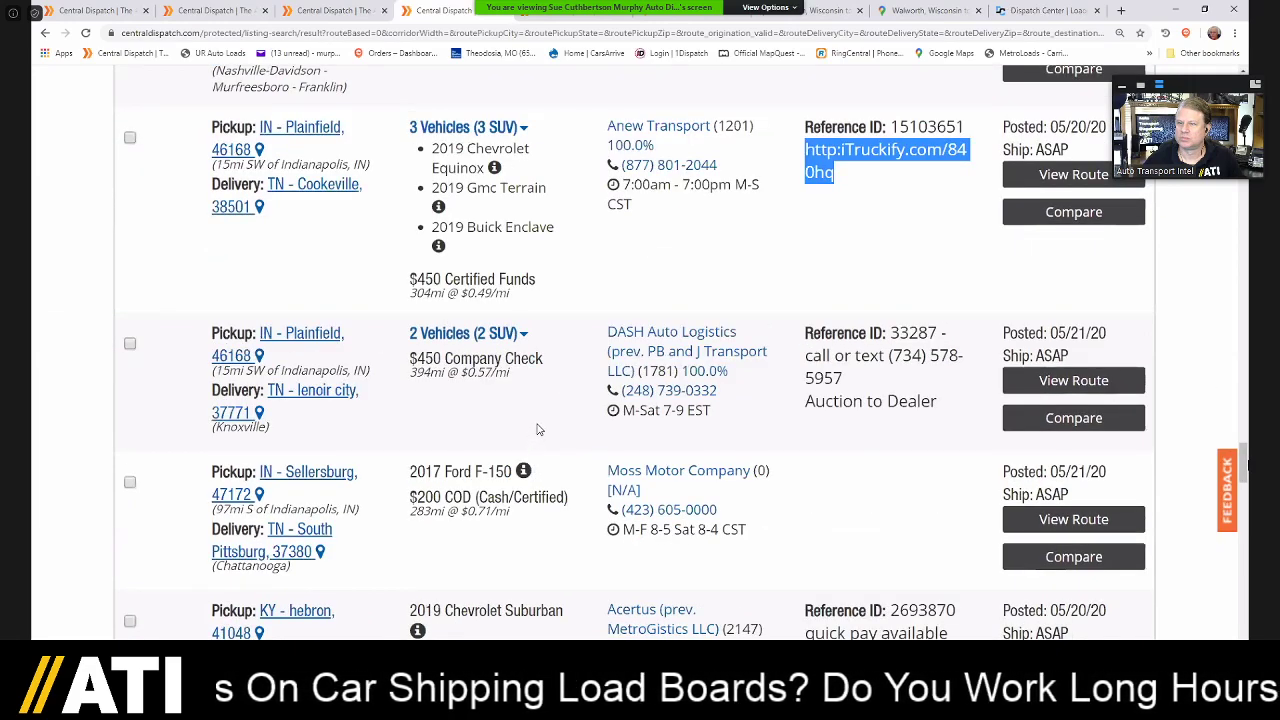
pyautogui.scroll(1, 1245, 463)
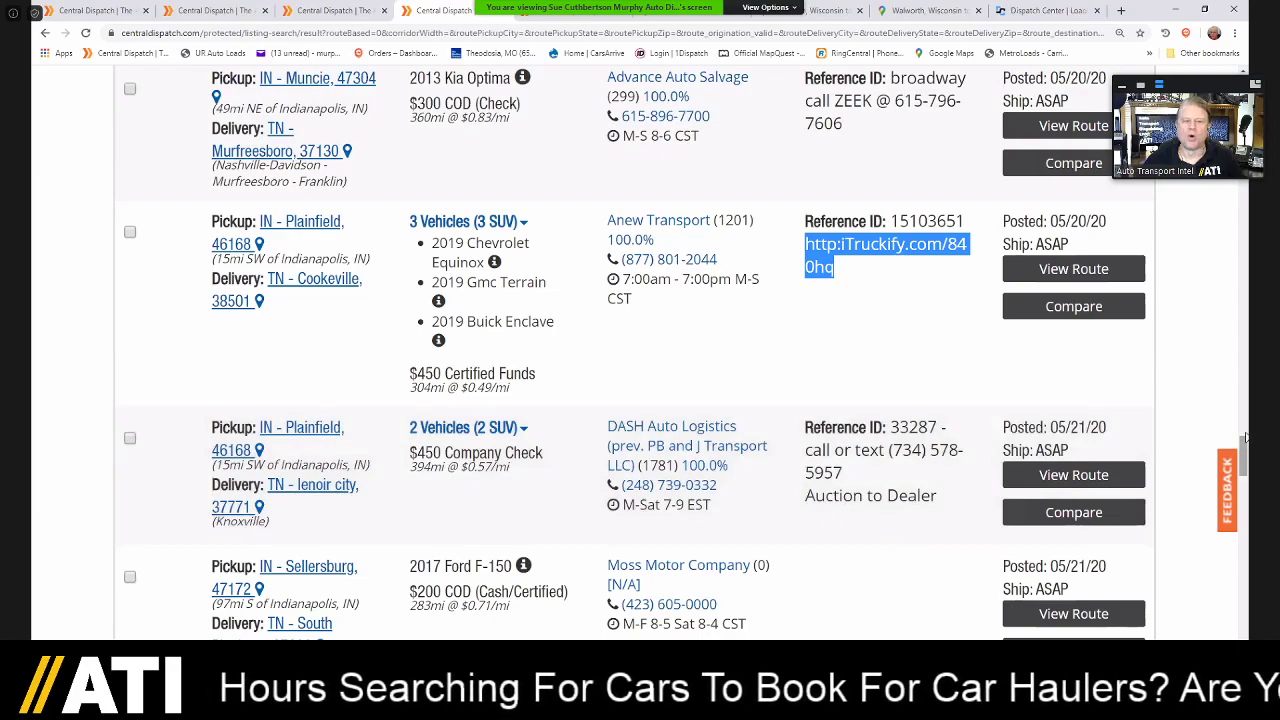
pyautogui.scroll(1, 1245, 445)
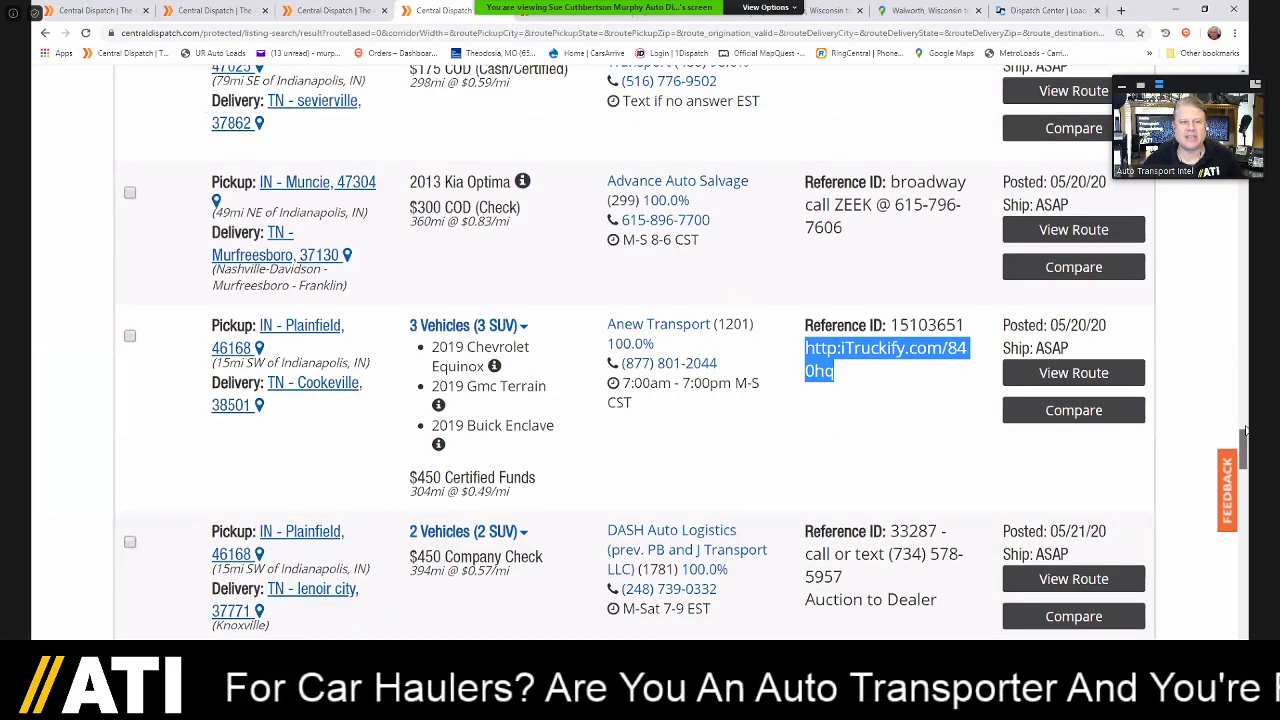
pyautogui.scroll(2, 1245, 430)
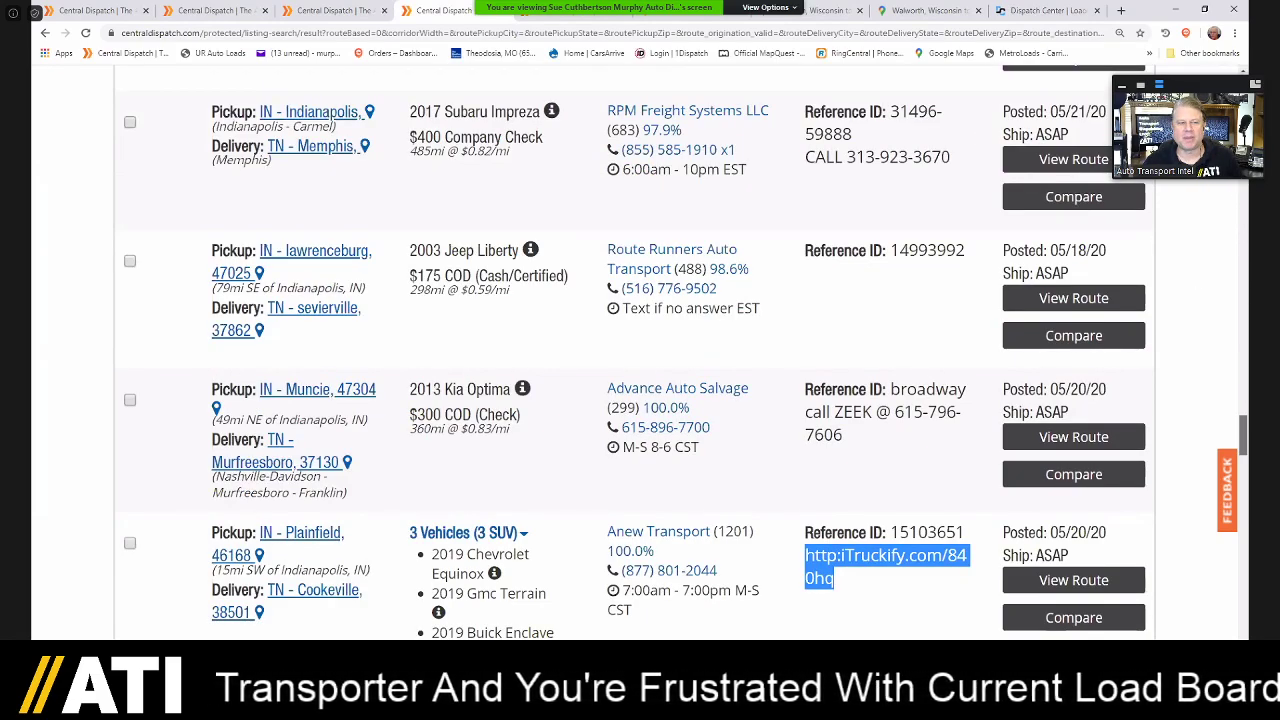
pyautogui.scroll(1, 640, 350)
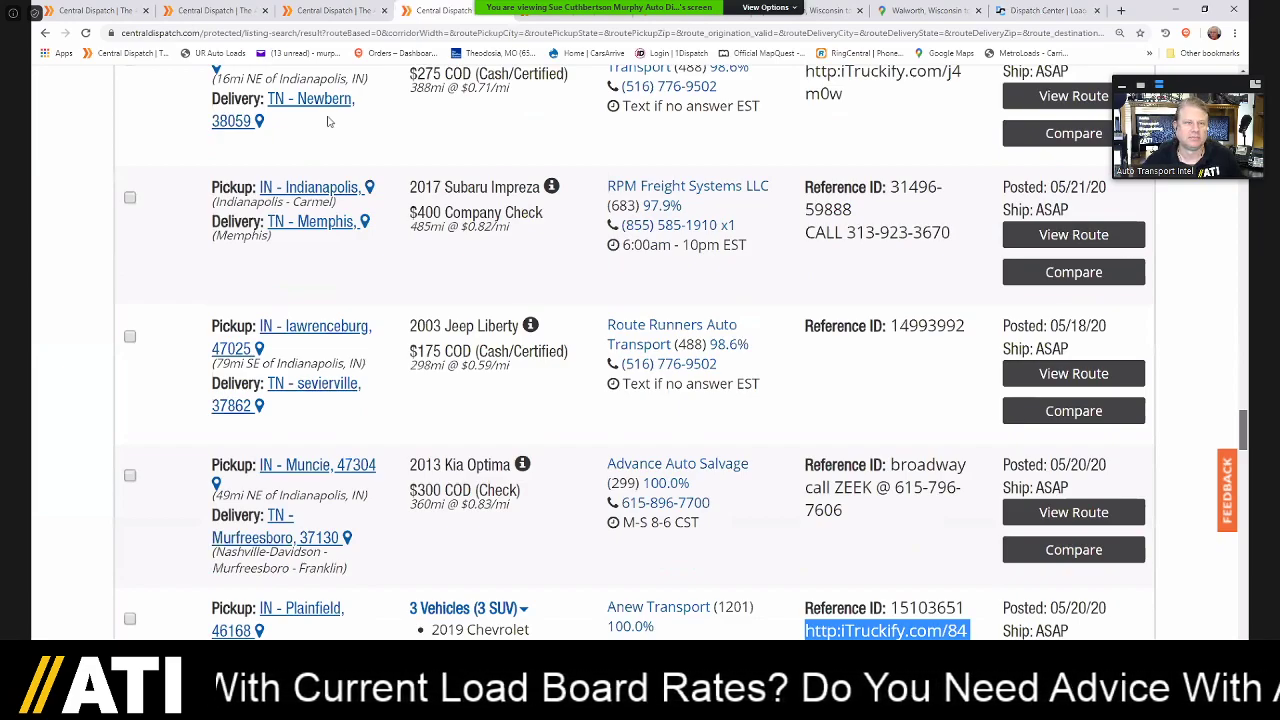
# - Start a new vehicle search with a city-based origin of Pittsburgh, Pennsylvania
pyautogui.click(215, 11)
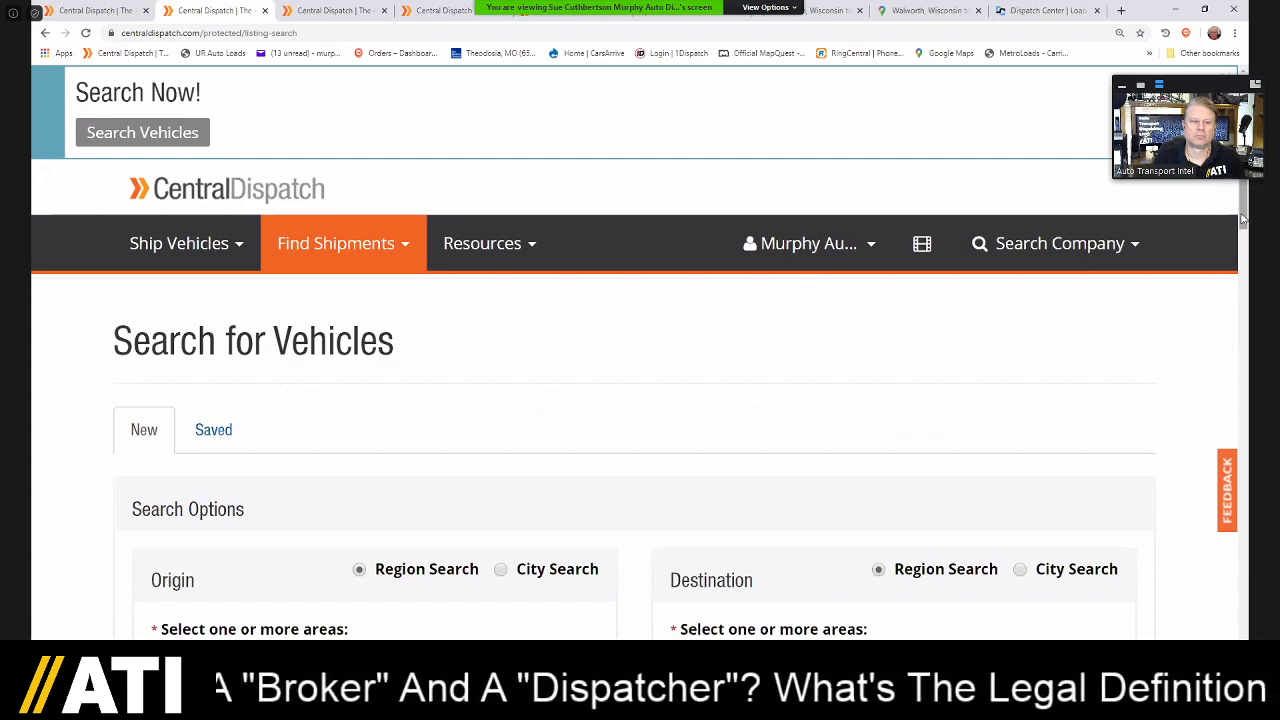
pyautogui.scroll(-1, 1243, 218)
pyautogui.scroll(-1, 360, 313)
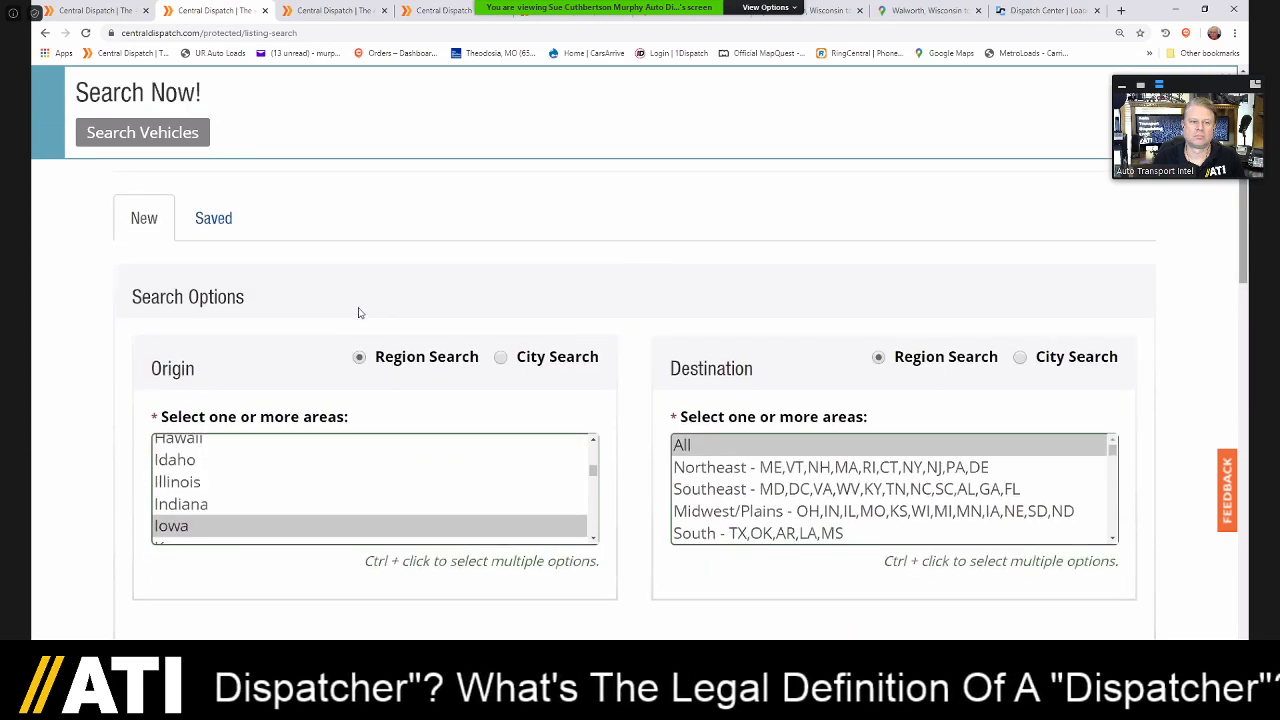
pyautogui.click(500, 358)
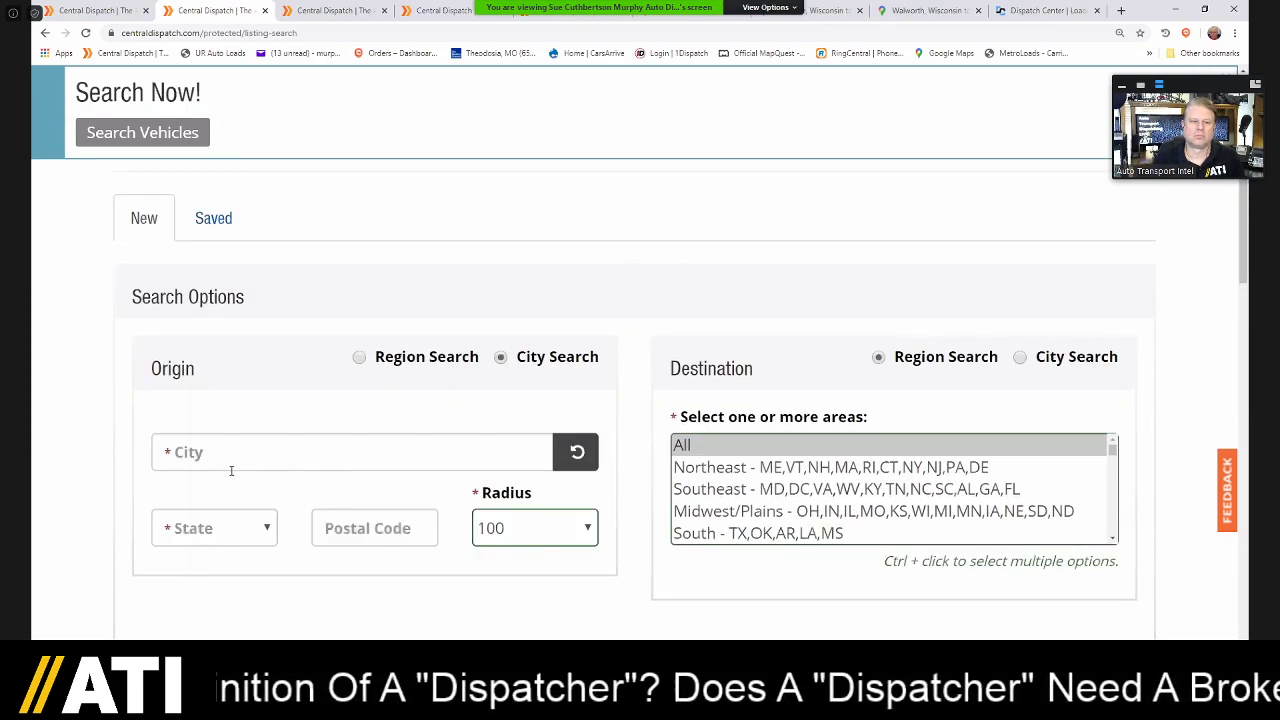
pyautogui.click(231, 466)
pyautogui.write('pittsburgh')
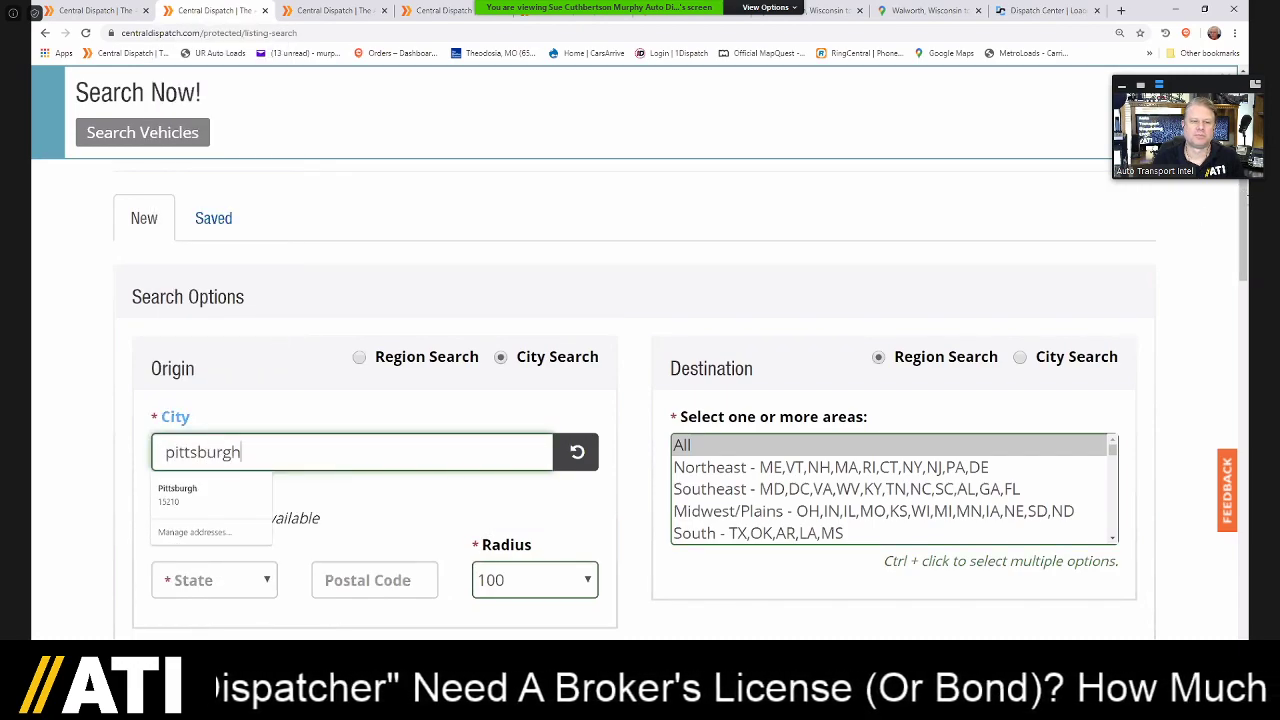
pyautogui.press('Tab')
pyautogui.press('p')
pyautogui.scroll(-2, 1111, 398)
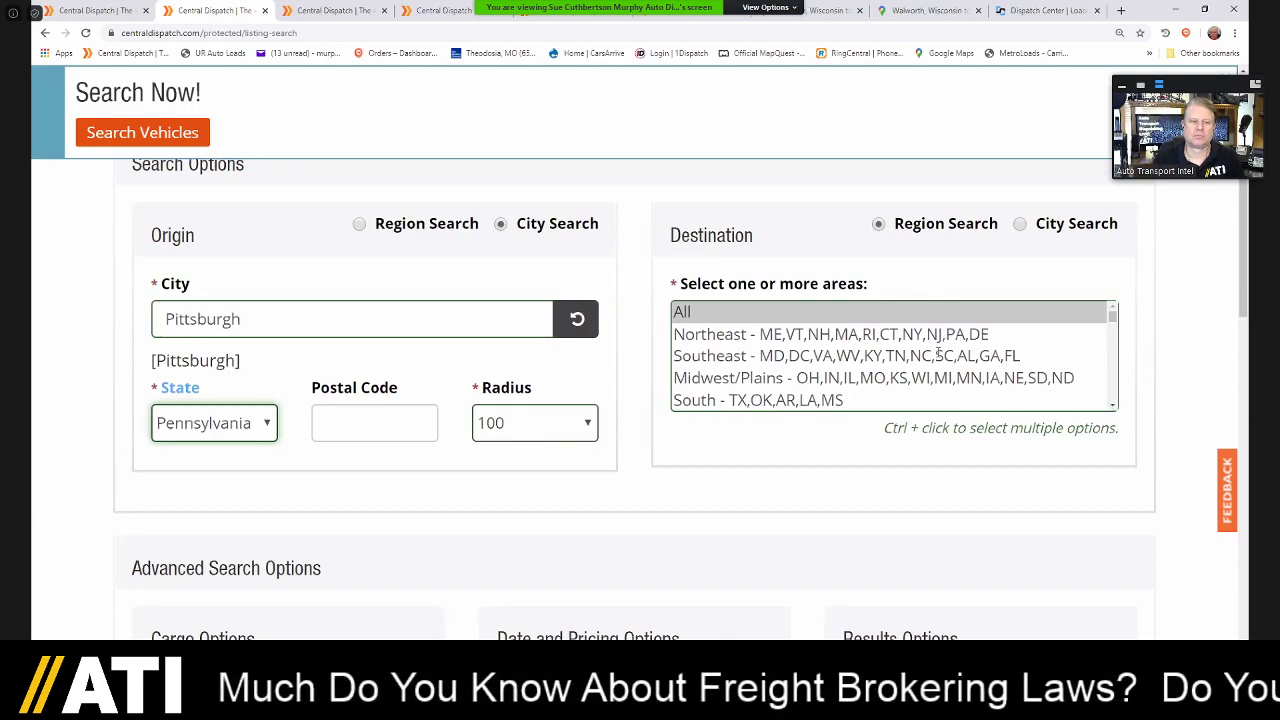
# - Select the Northeast and Southeast regions as destinations and set the minimum number of vehicles to 1
pyautogui.click(920, 336)
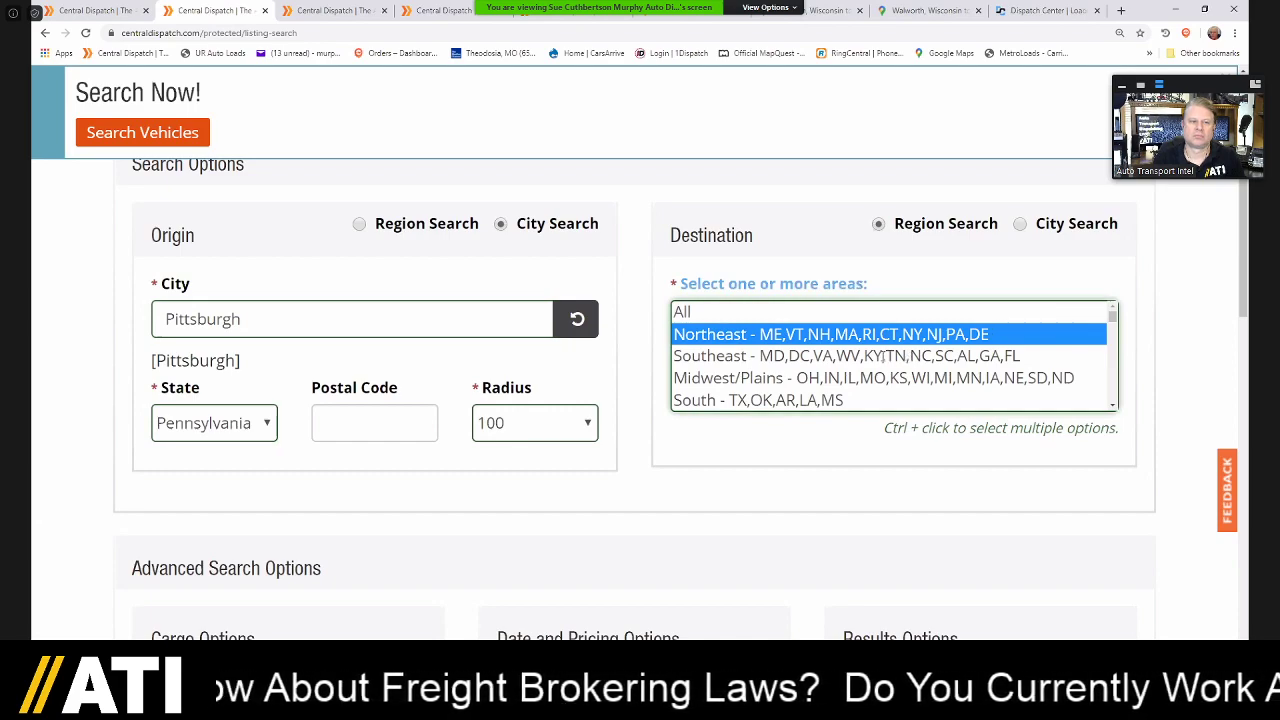
pyautogui.keyDown('ctrl'); pyautogui.click(880, 356); pyautogui.keyUp('ctrl')
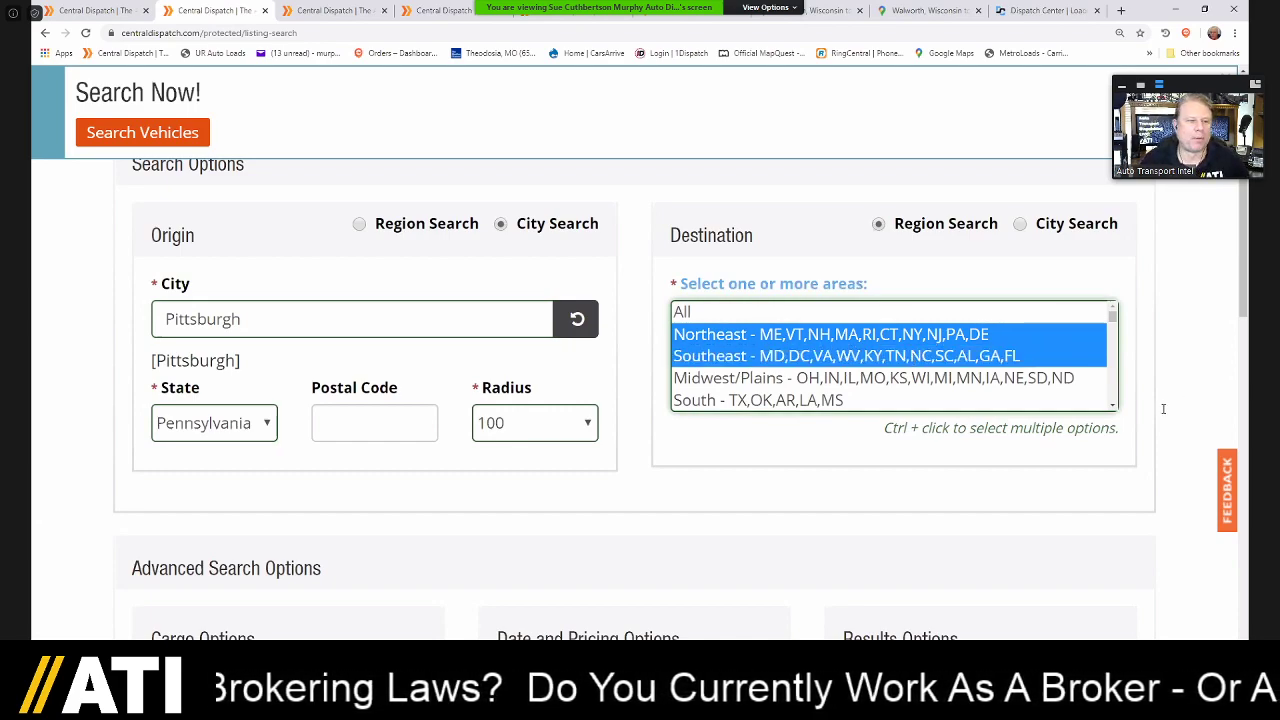
pyautogui.scroll(-2, 1000, 360)
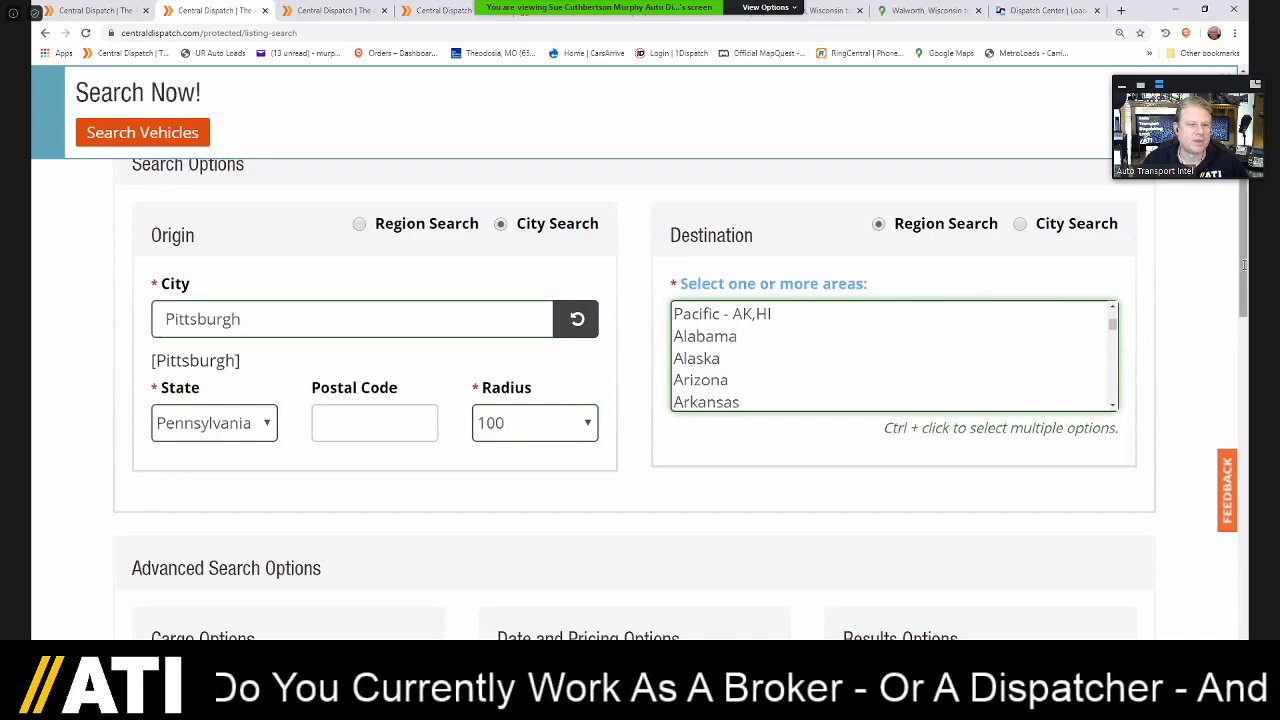
pyautogui.scroll(-2, 1244, 265)
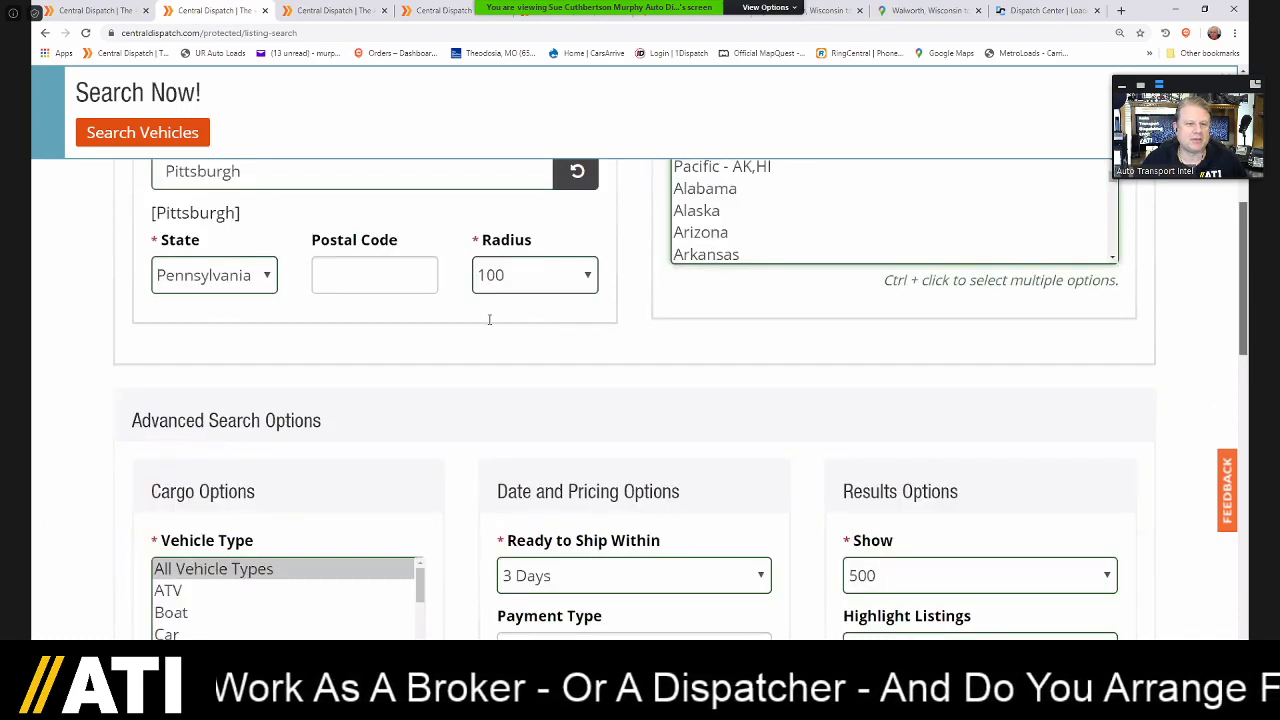
pyautogui.scroll(-2, 489, 319)
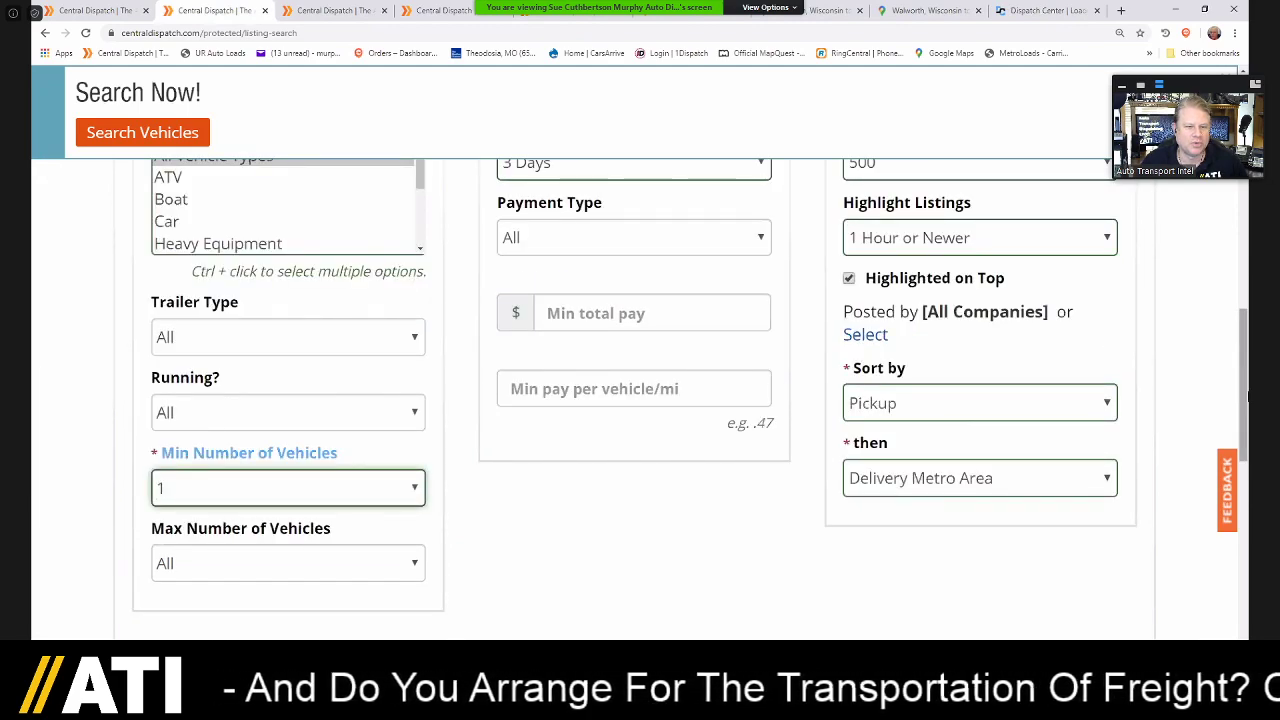
# - Run the vehicle search for shipments from Pittsburgh to the Northeast and Southeast regions
pyautogui.scroll(-1, 1172, 463)
pyautogui.scroll(-2, 1057, 457)
pyautogui.click(1050, 460)
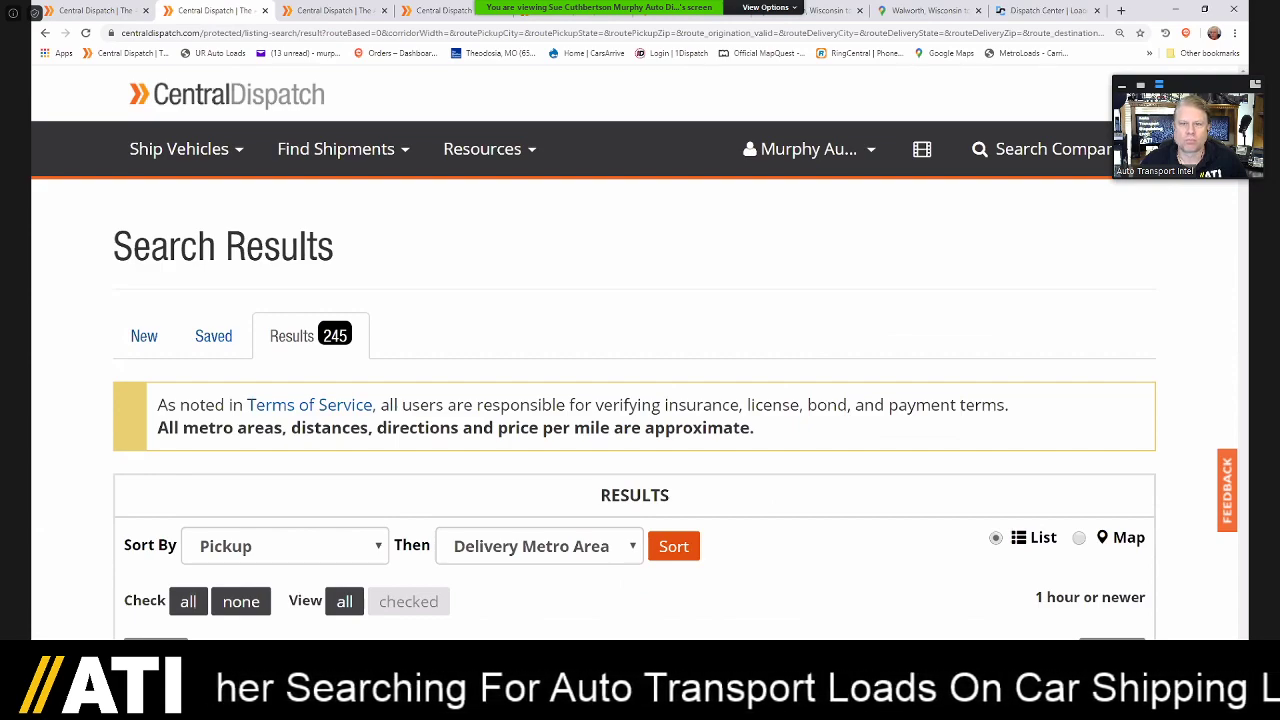
# - Review the first listed loads from the Akron, North Canton, Mercer, New Castle and Aliquippa pickups, checking rates and brokers
pyautogui.scroll(-1, 640, 400)
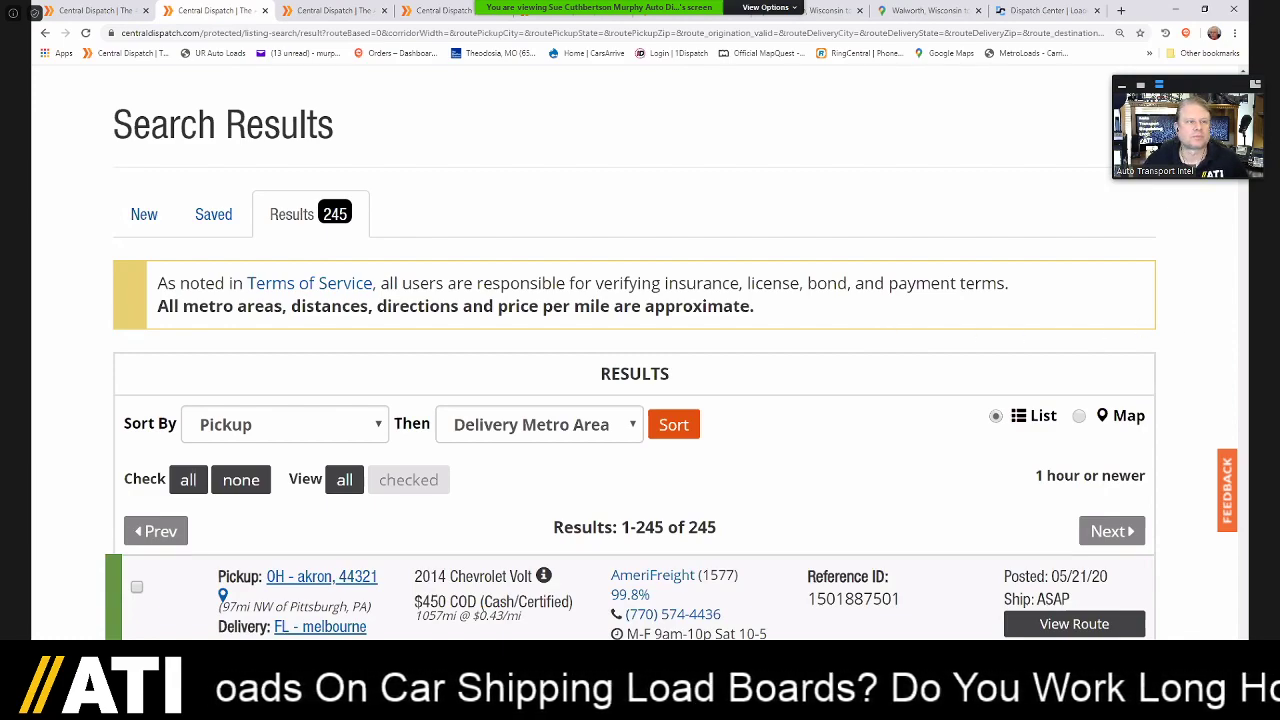
pyautogui.scroll(-1, 640, 400)
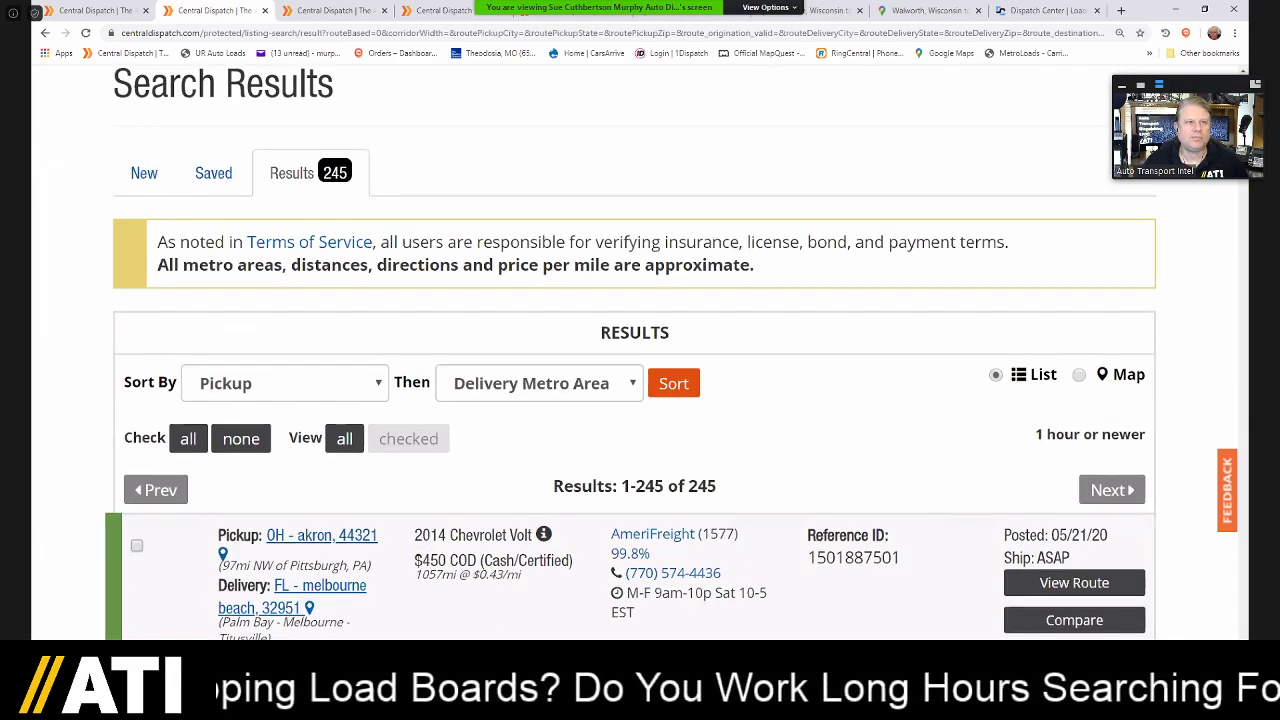
pyautogui.scroll(-2, 640, 400)
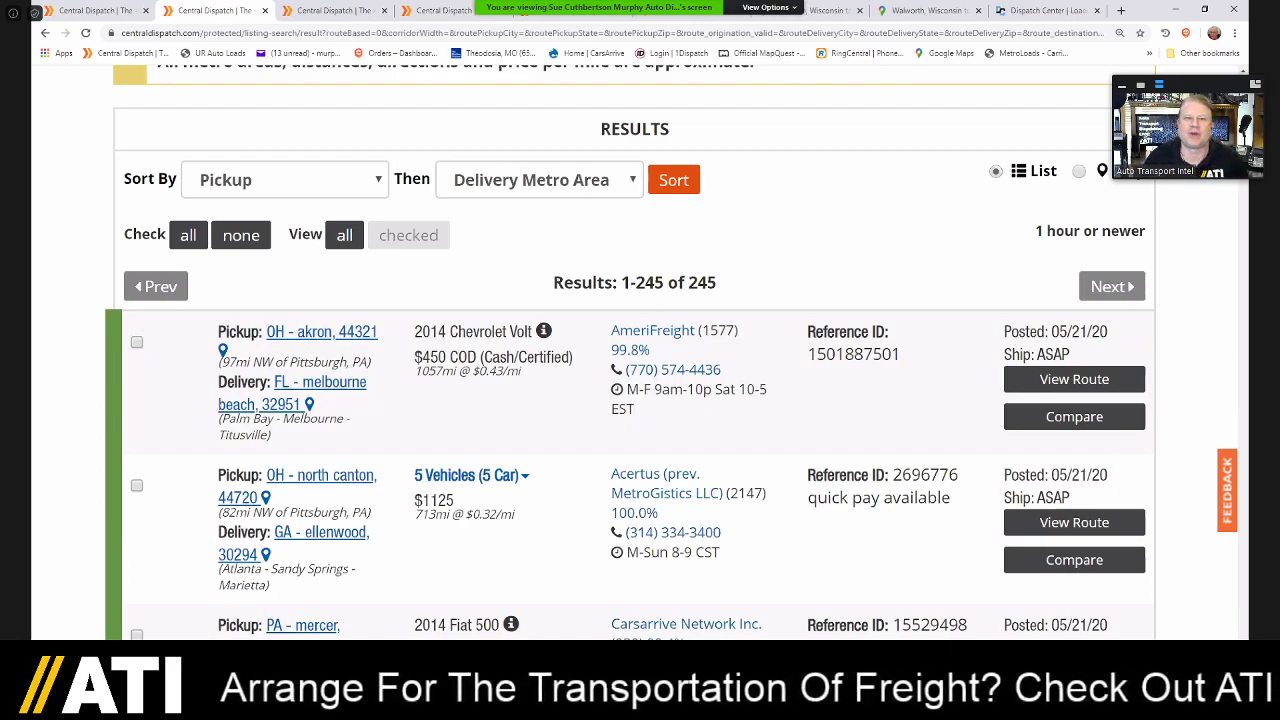
pyautogui.scroll(-1, 629, 352)
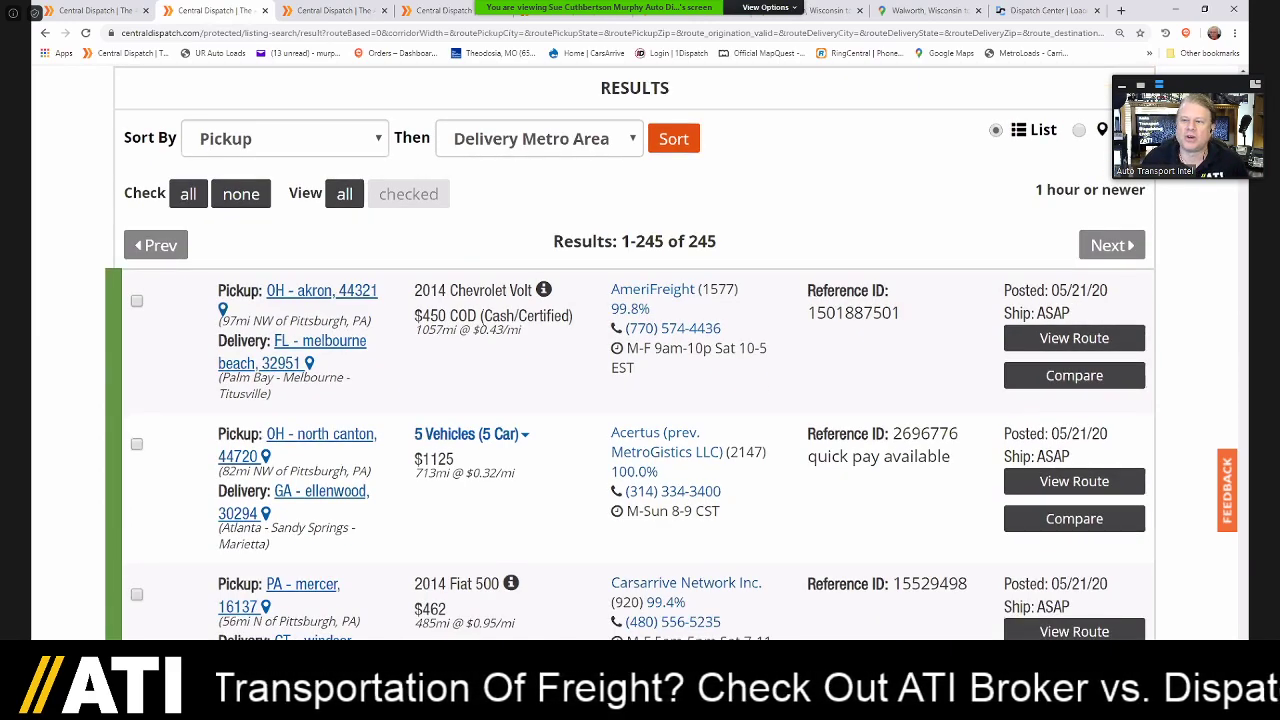
pyautogui.scroll(-1, 629, 352)
pyautogui.scroll(-1, 629, 352)
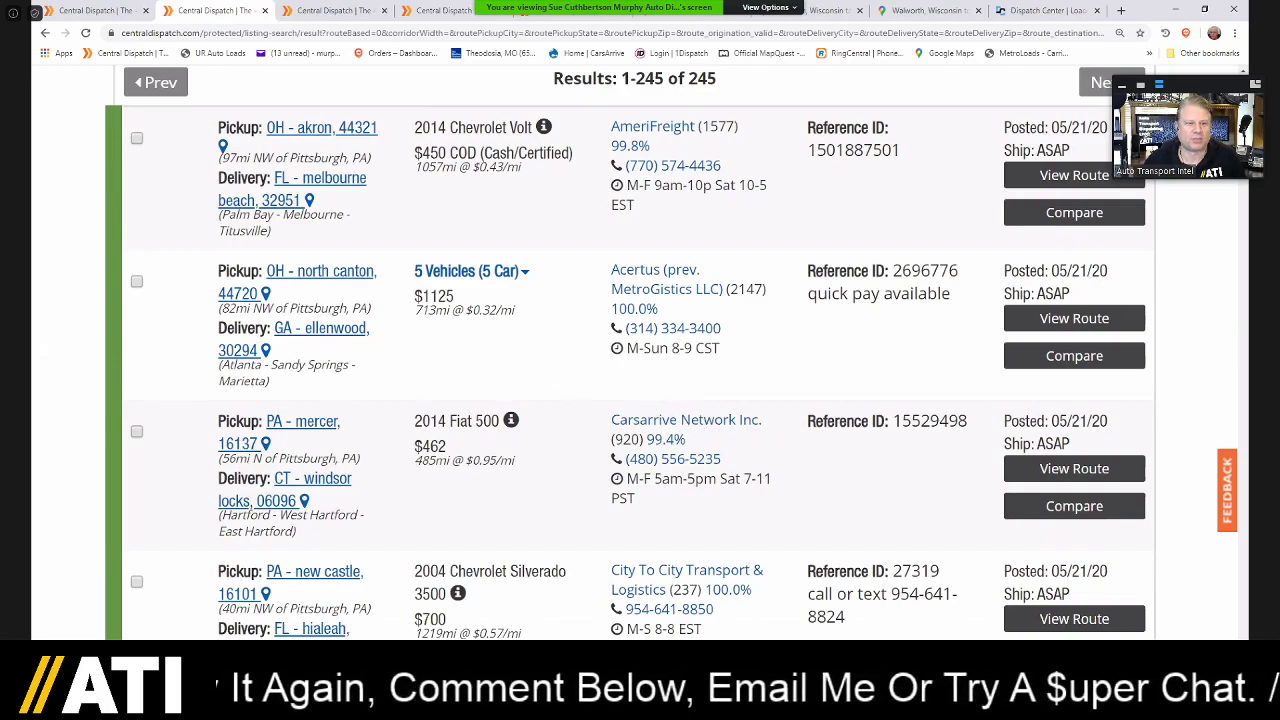
pyautogui.scroll(-1, 830, 311)
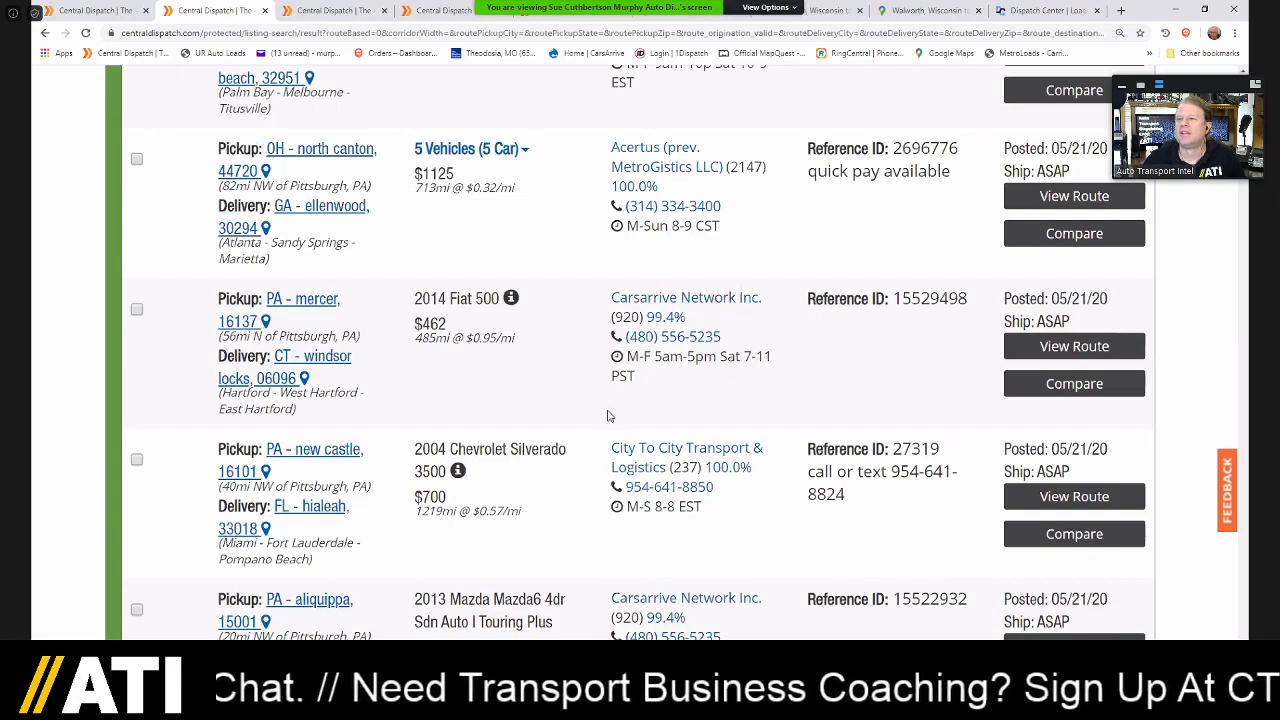
pyautogui.scroll(1, 600, 385)
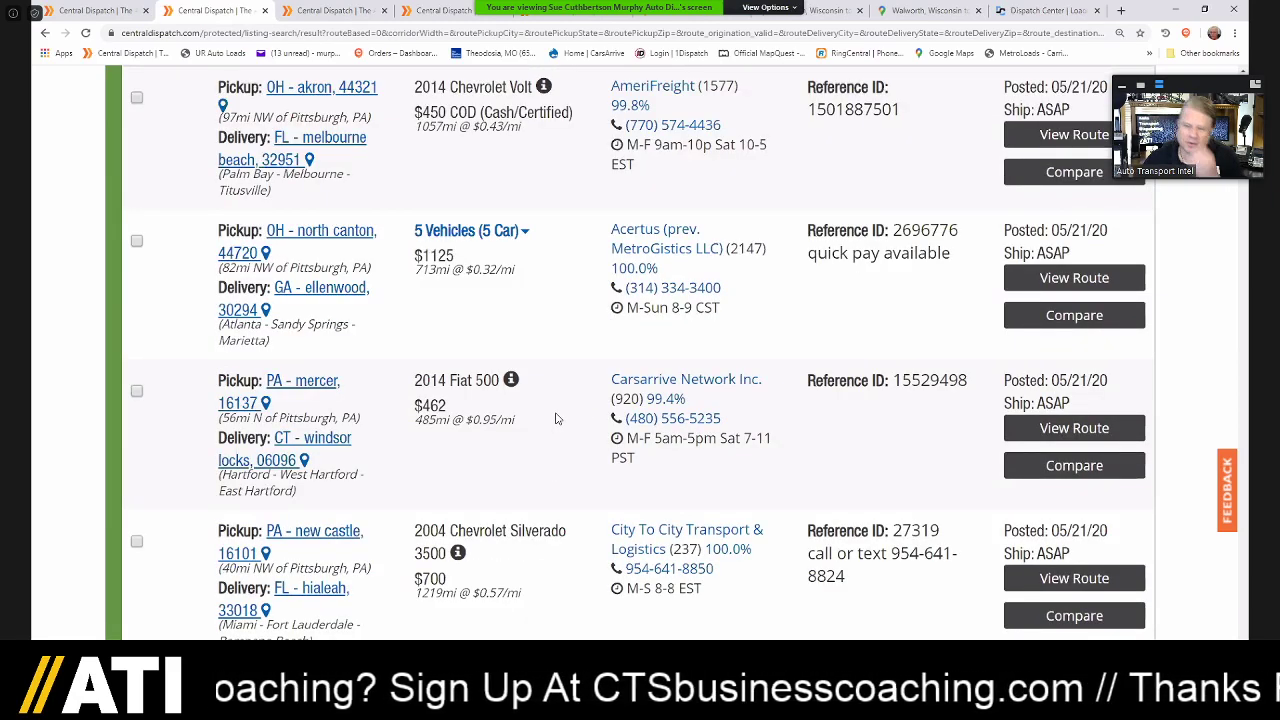
pyautogui.scroll(1, 577, 405)
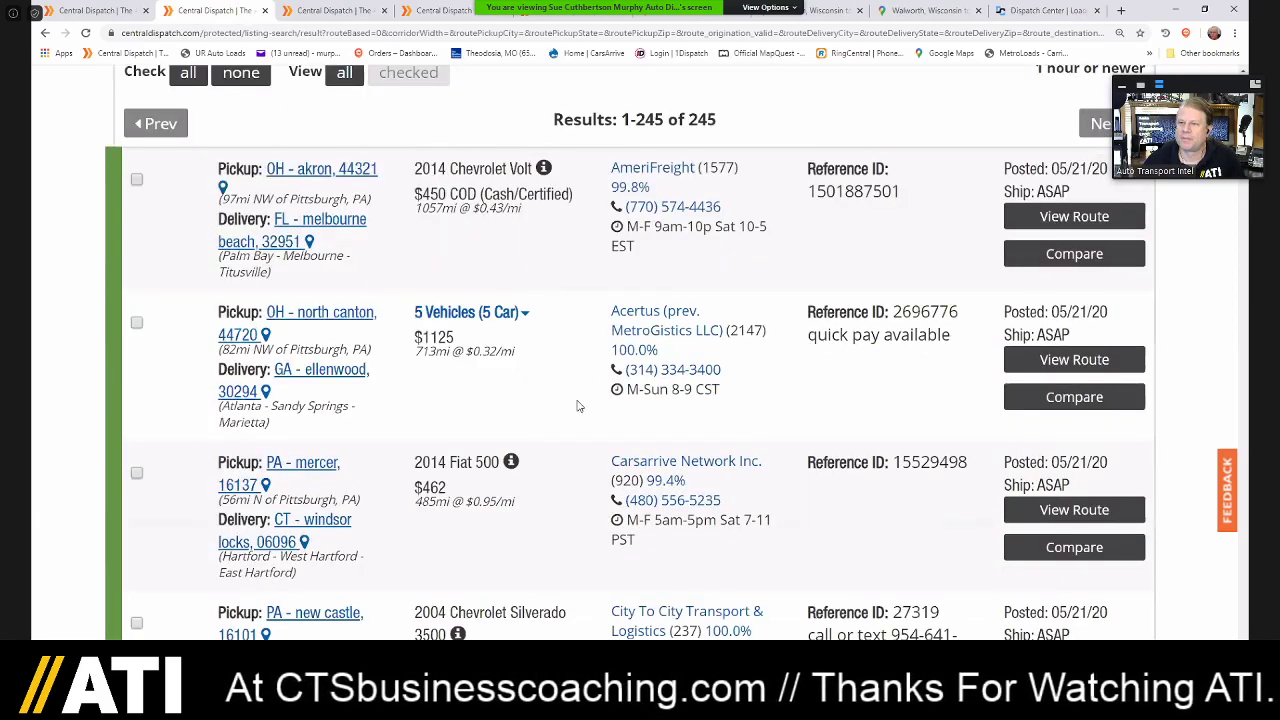
pyautogui.scroll(4, 577, 405)
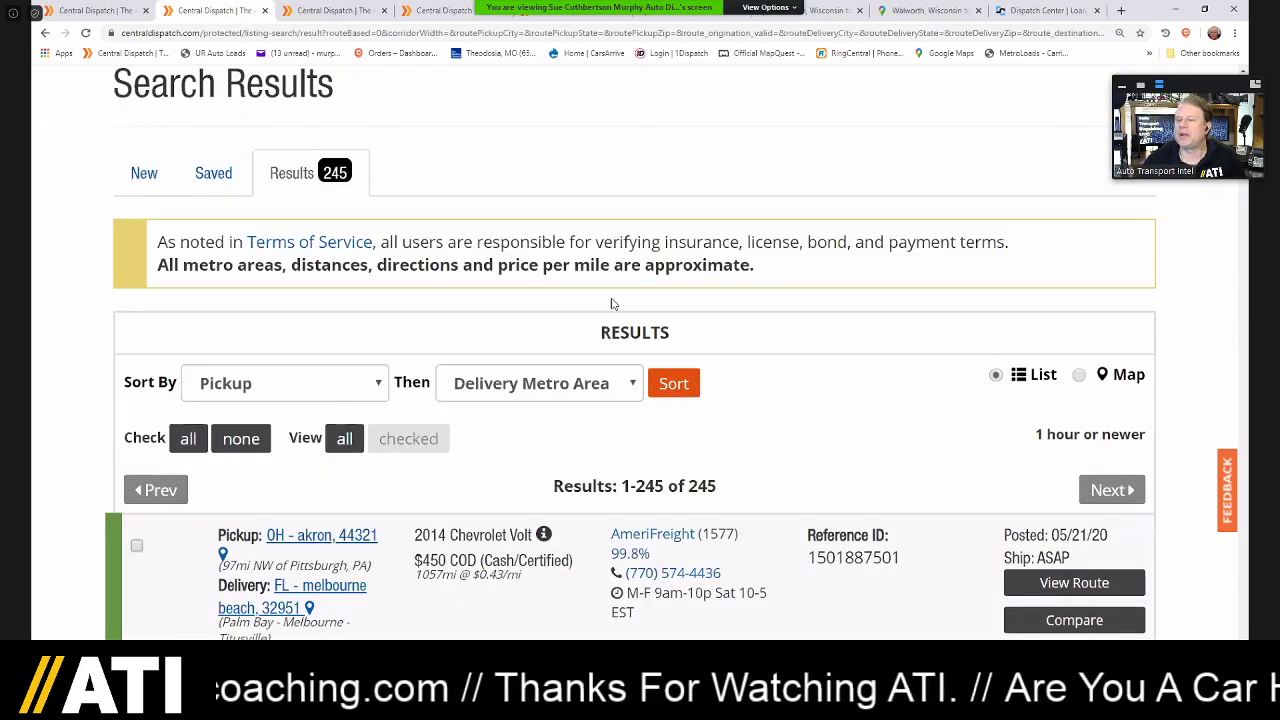
pyautogui.scroll(-4, 616, 301)
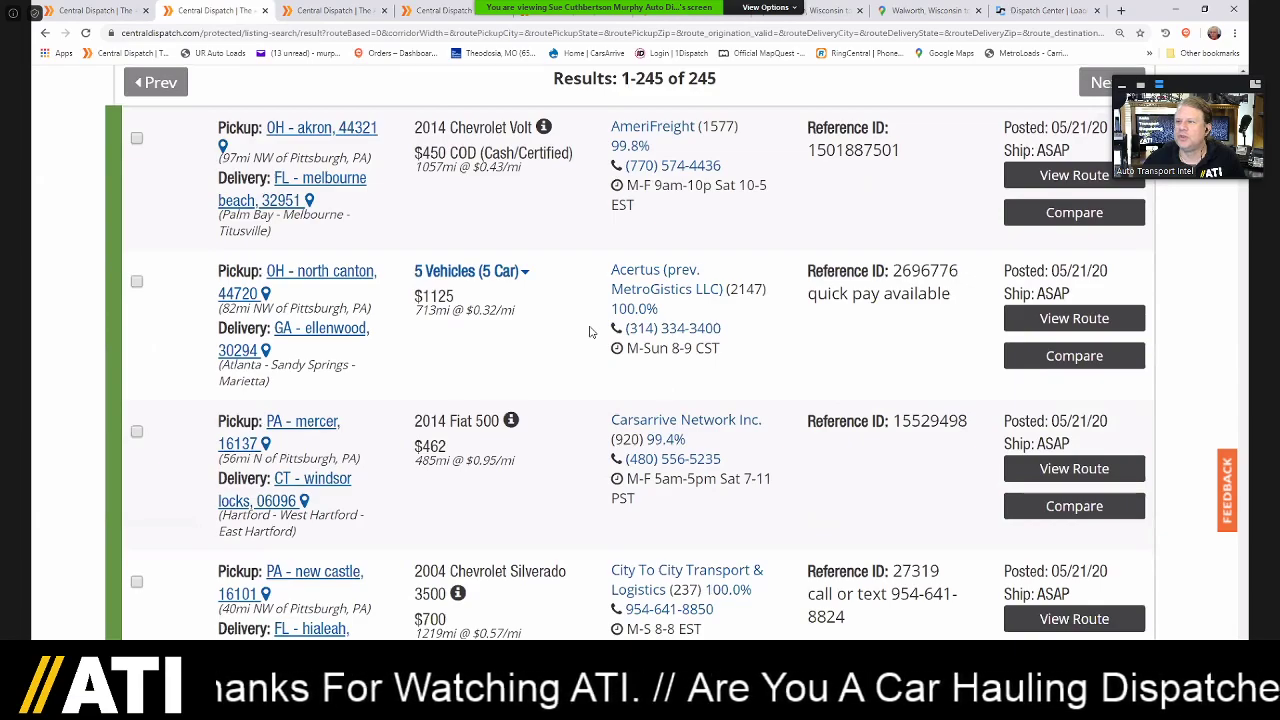
pyautogui.scroll(-1, 610, 298)
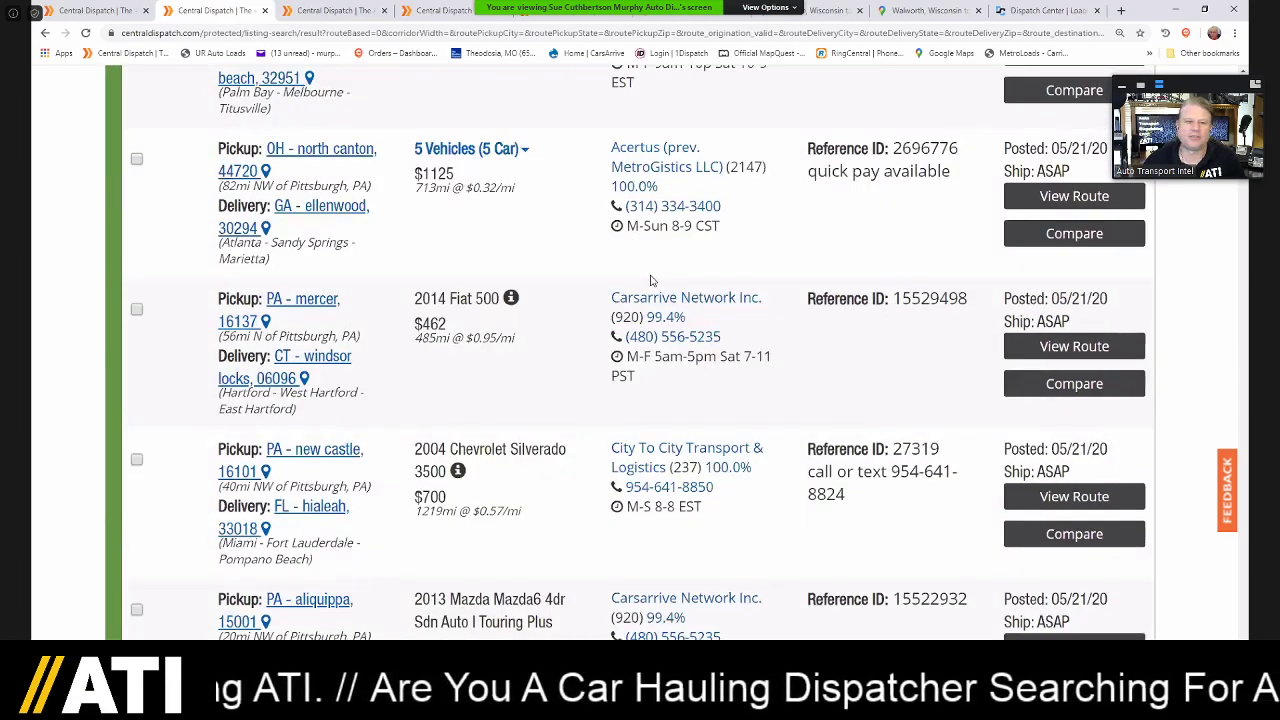
pyautogui.scroll(2, 590, 360)
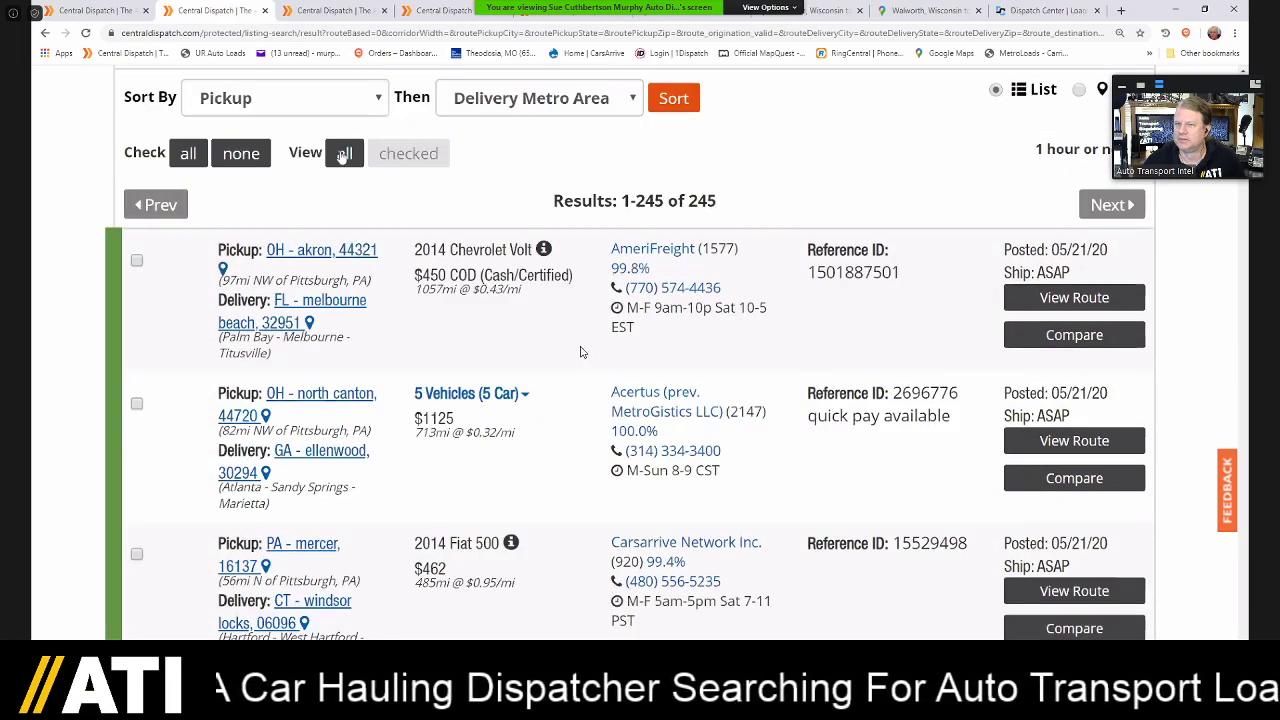
# - Return to the vehicle search form and set the Pittsburgh origin radius to 50
pyautogui.click(344, 155)
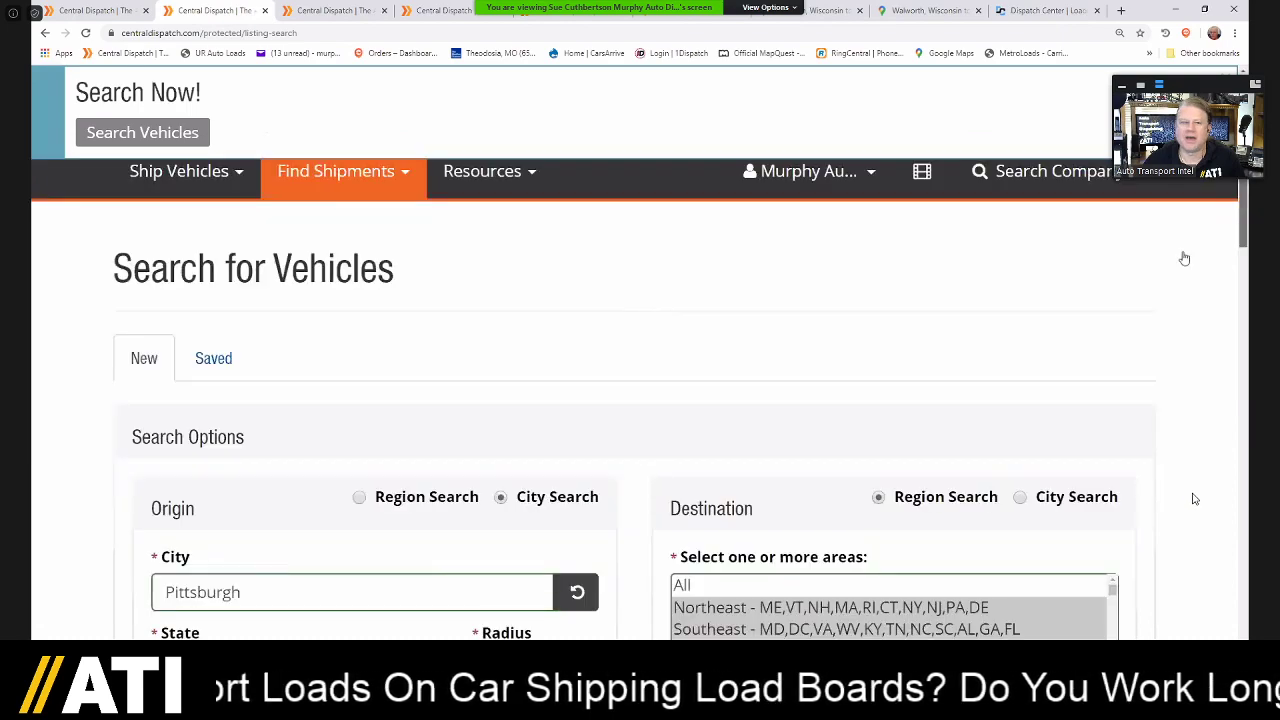
pyautogui.scroll(-3, 580, 503)
pyautogui.click(545, 500)
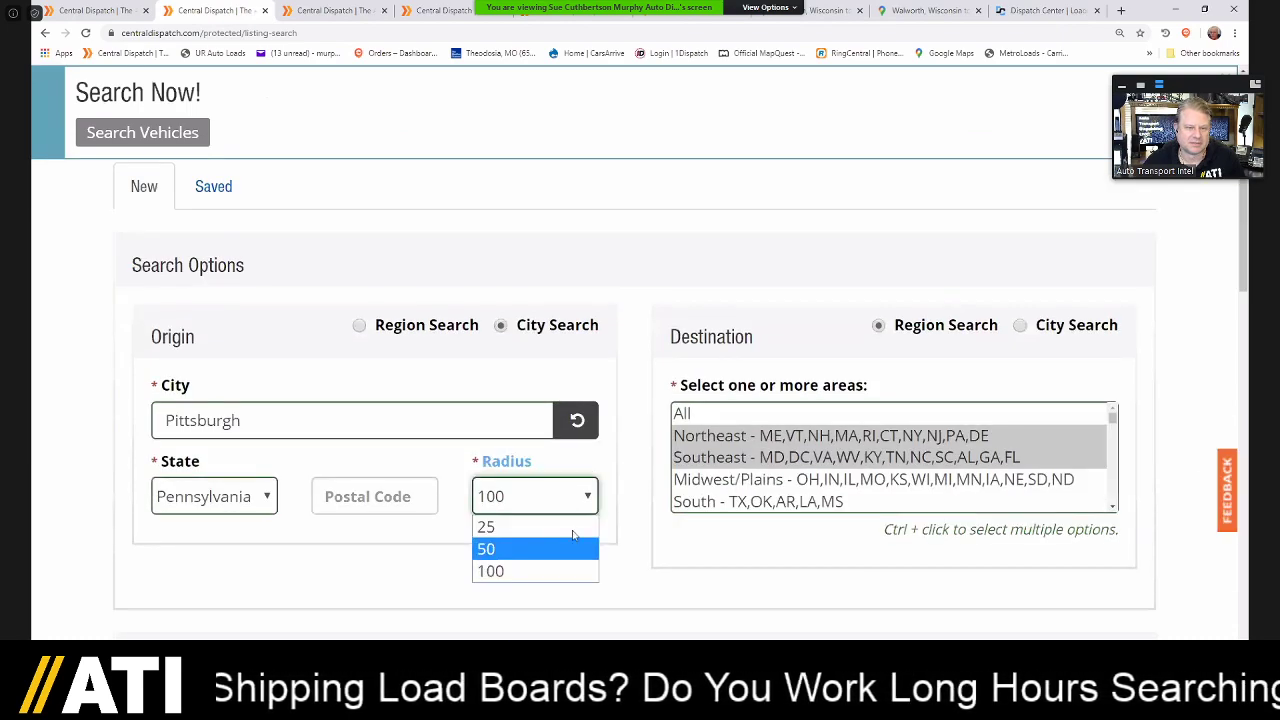
pyautogui.click(573, 545)
# - Set the minimum pay per vehicle per mile to .69 and run the search again
pyautogui.scroll(-1, 1246, 270)
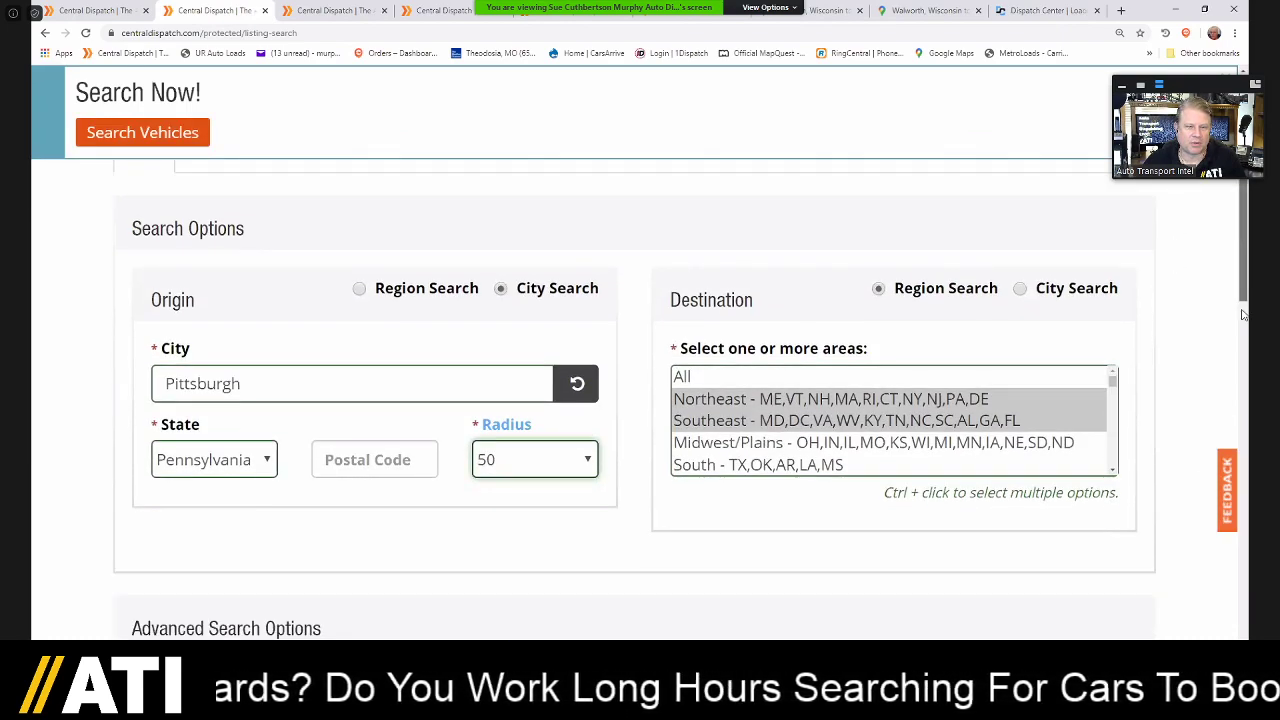
pyautogui.scroll(-3, 669, 392)
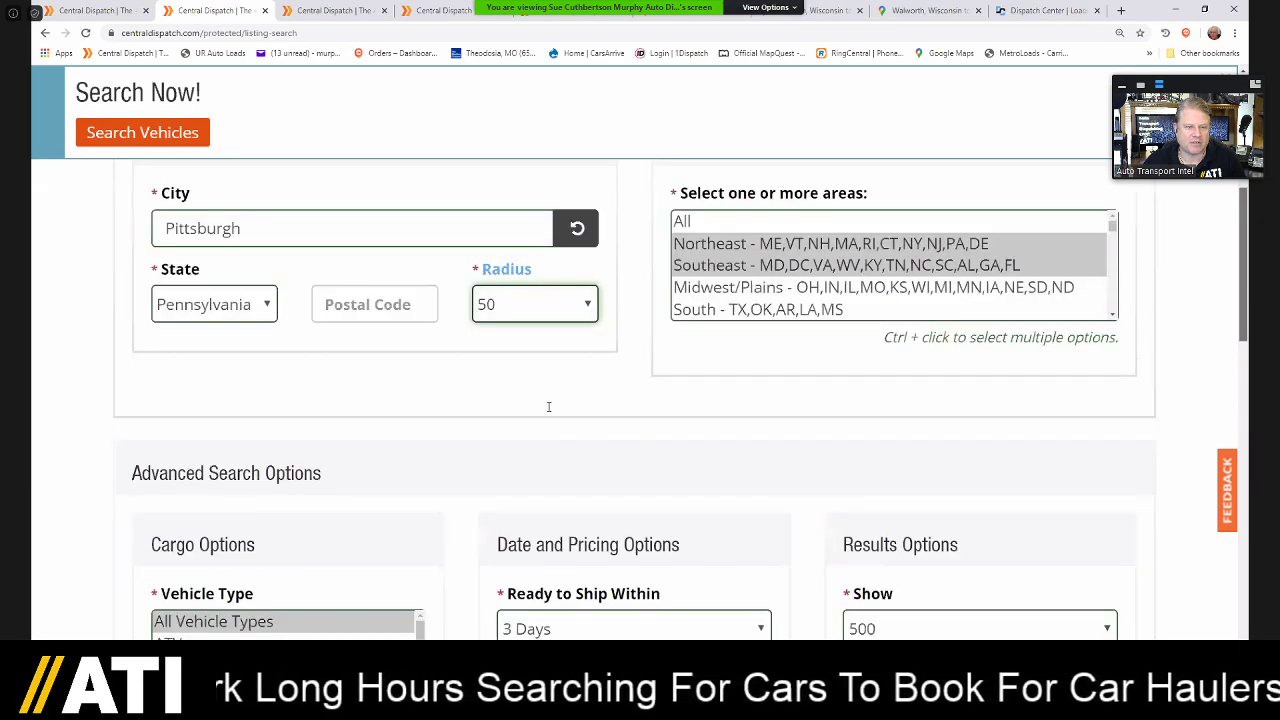
pyautogui.scroll(-4, 548, 407)
pyautogui.click(548, 407)
pyautogui.write('.69')
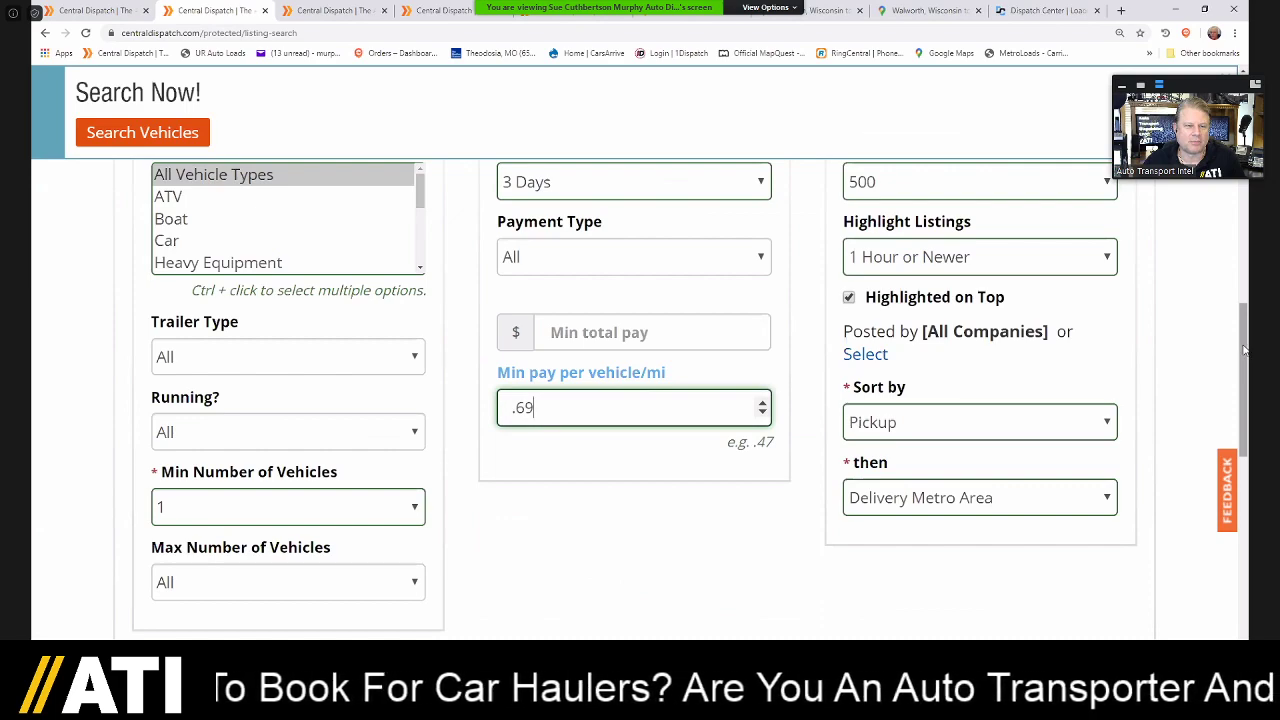
pyautogui.scroll(-1, 1060, 456)
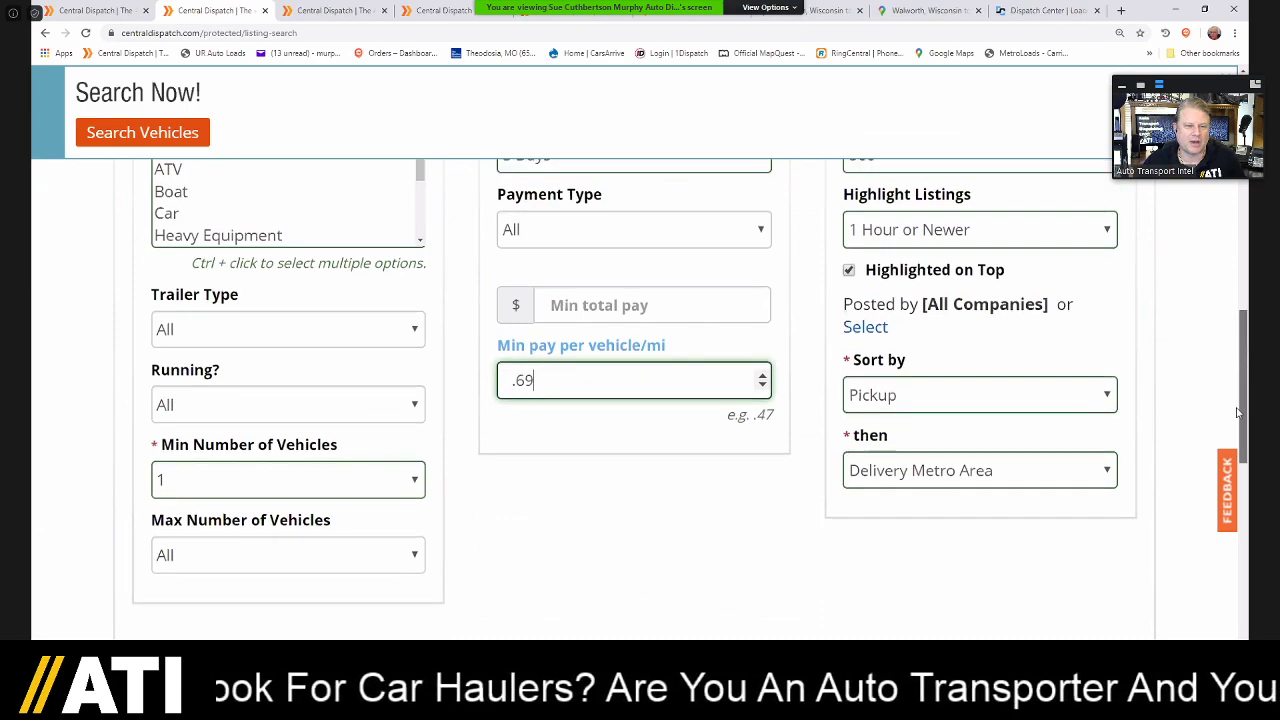
pyautogui.scroll(-3, 1042, 470)
pyautogui.click(1043, 469)
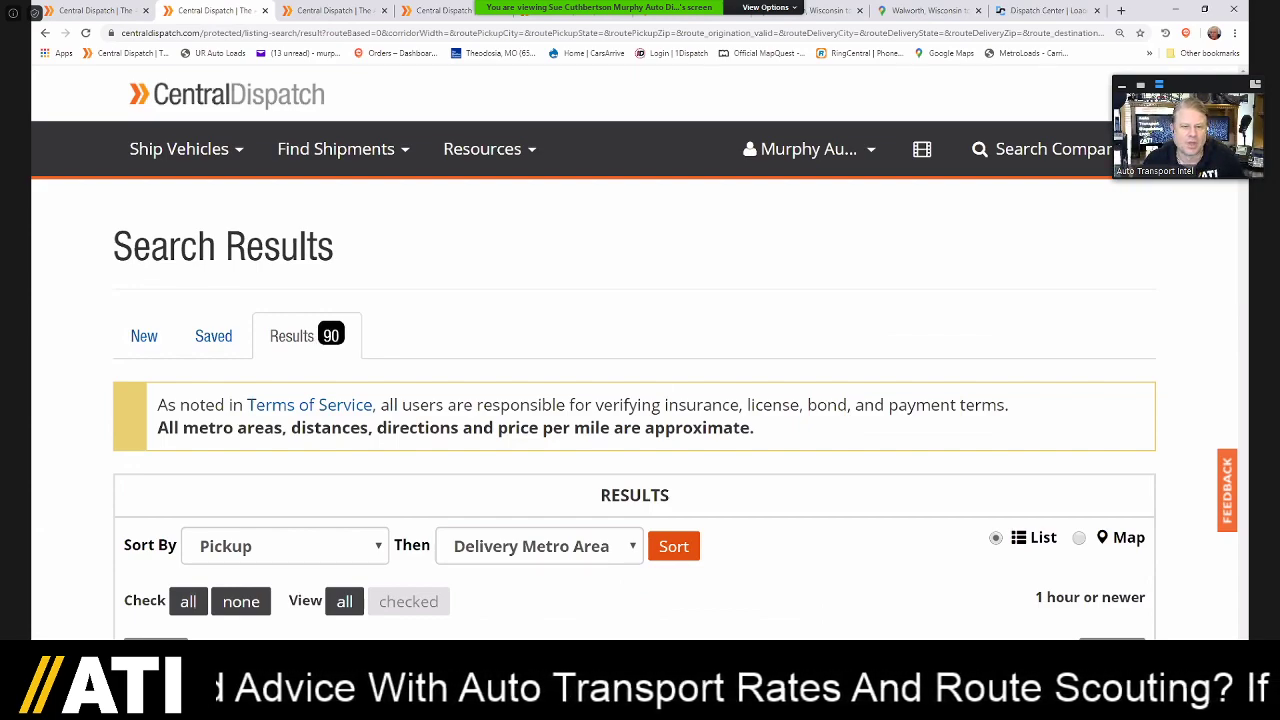
# - Examine the first loads in the narrowed results, starting with the Aliquippa, PA to Greenup, KY Mazda6
pyautogui.scroll(-2, 635, 400)
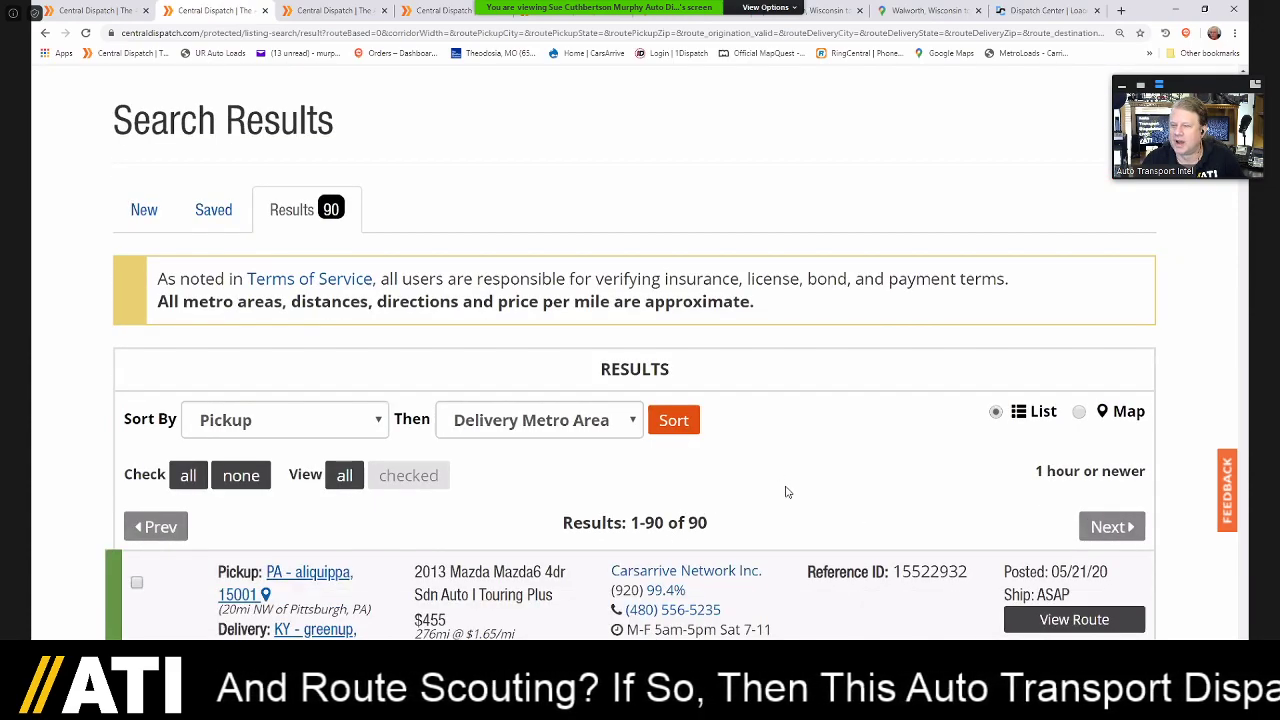
pyautogui.scroll(-2, 803, 432)
pyautogui.scroll(-4, 821, 410)
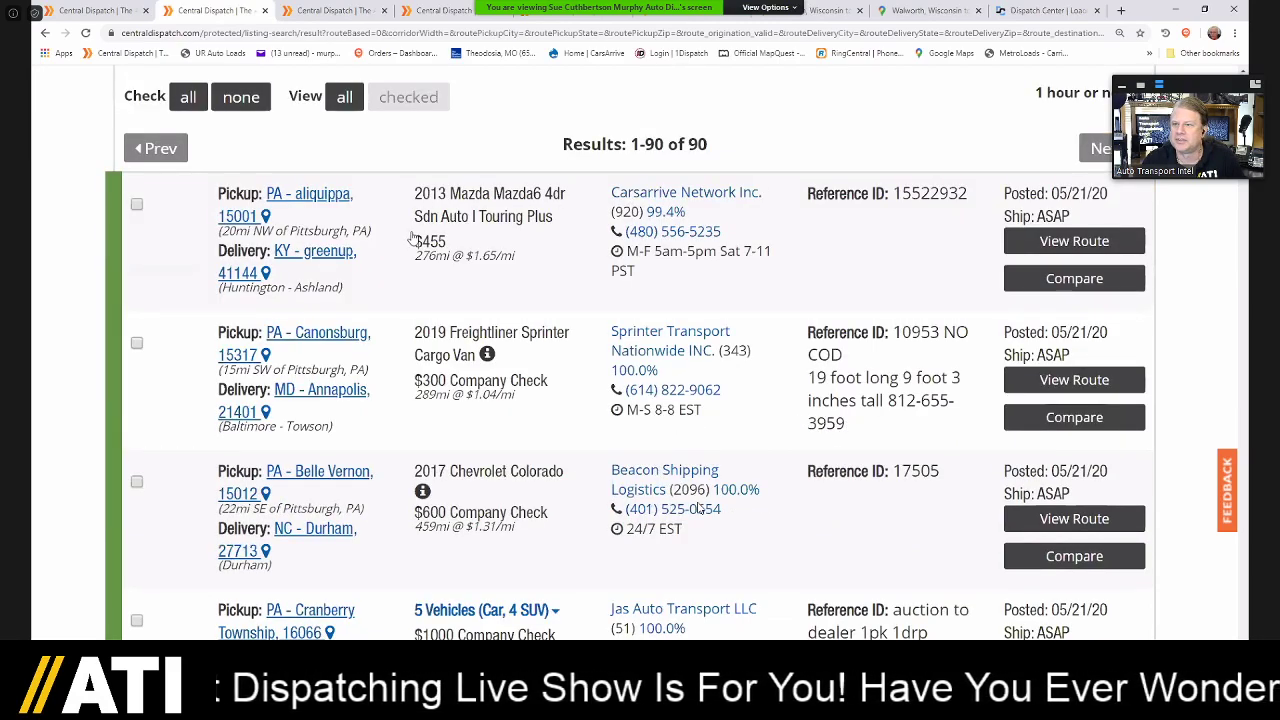
pyautogui.scroll(-1, 738, 425)
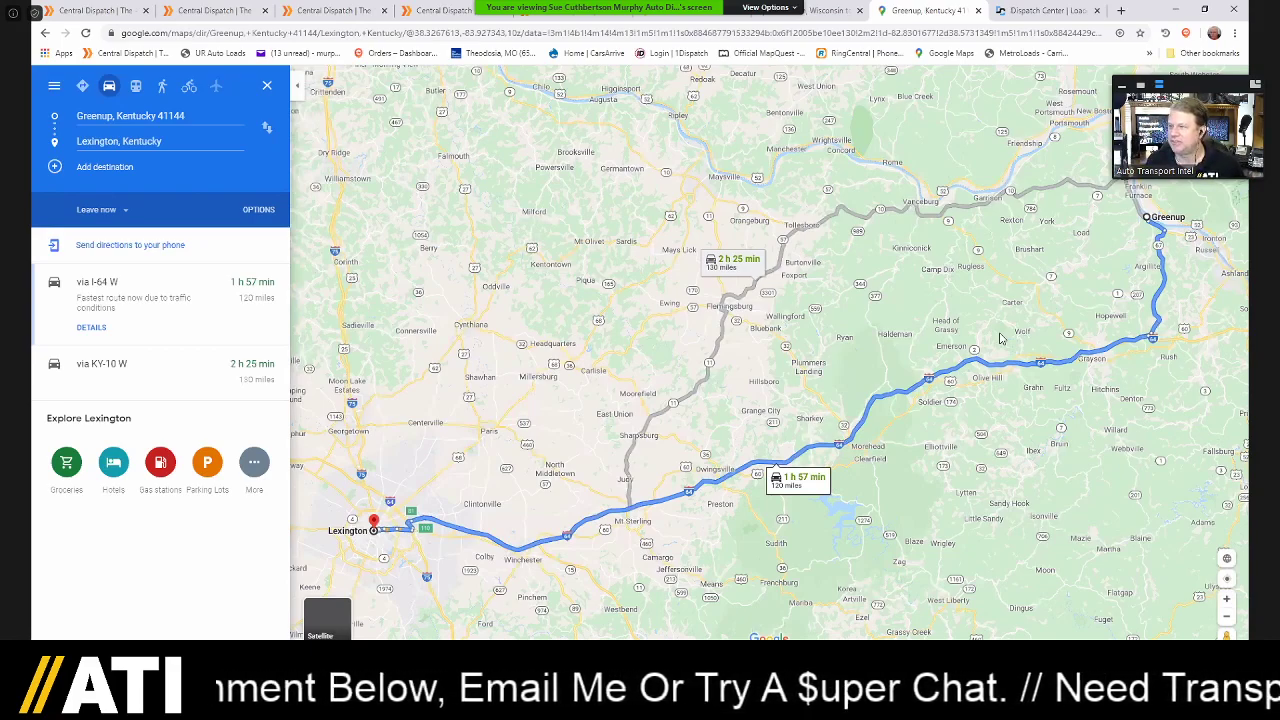
# - Switch from the Google Maps route back to the Central Dispatch results and expand the five-vehicle Cranberry Township, PA to Rochester, NY load
pyautogui.hotkey('ctrl', '3')
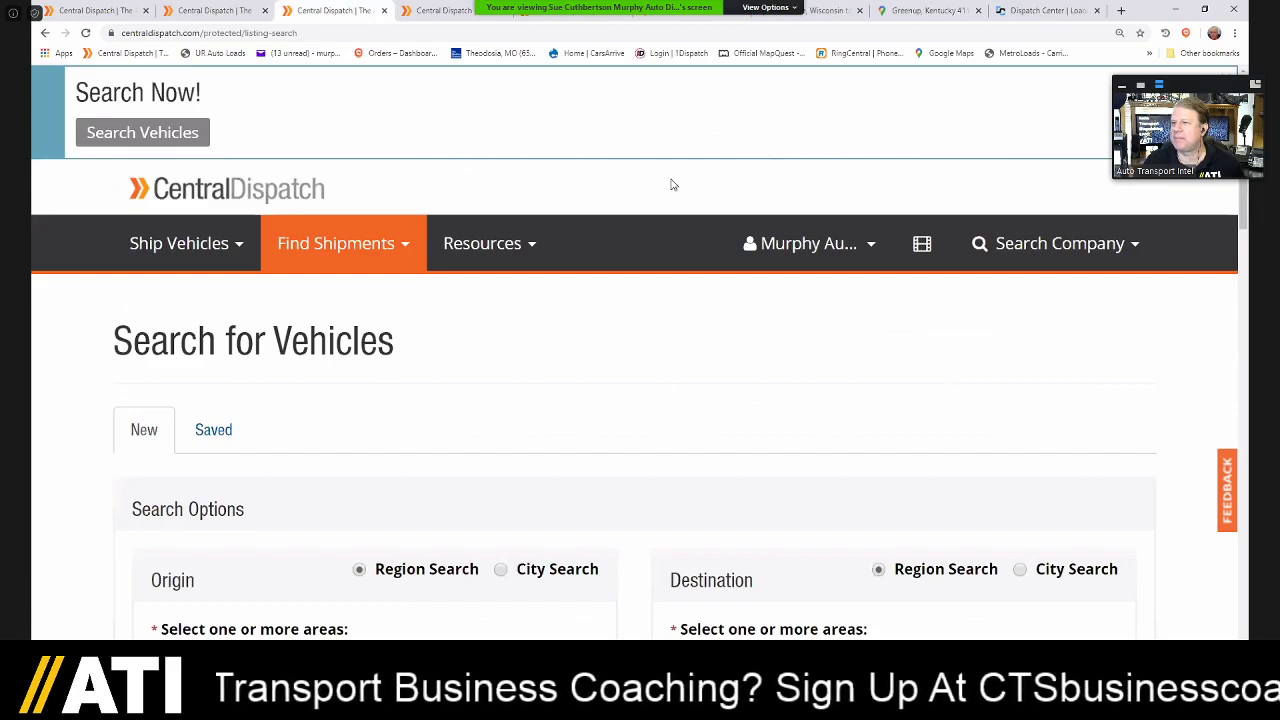
pyautogui.hotkey('ctrl', '2')
pyautogui.scroll(-1, 795, 393)
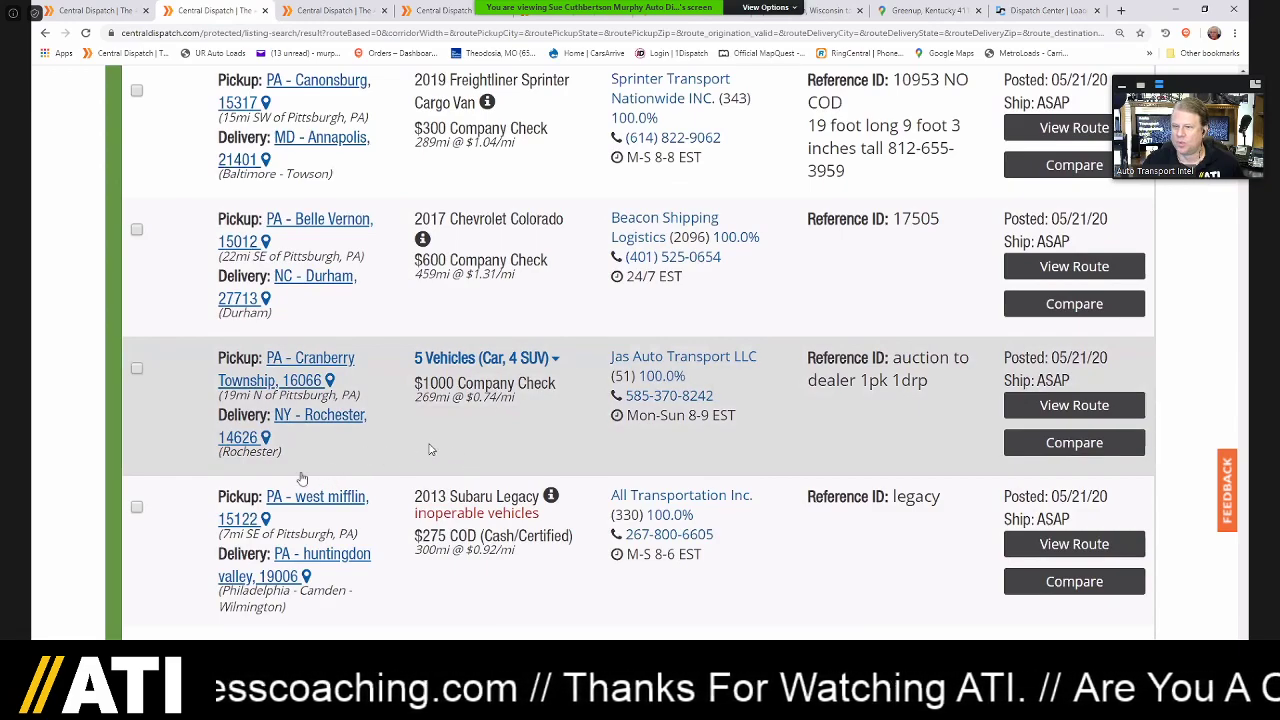
pyautogui.click(555, 360)
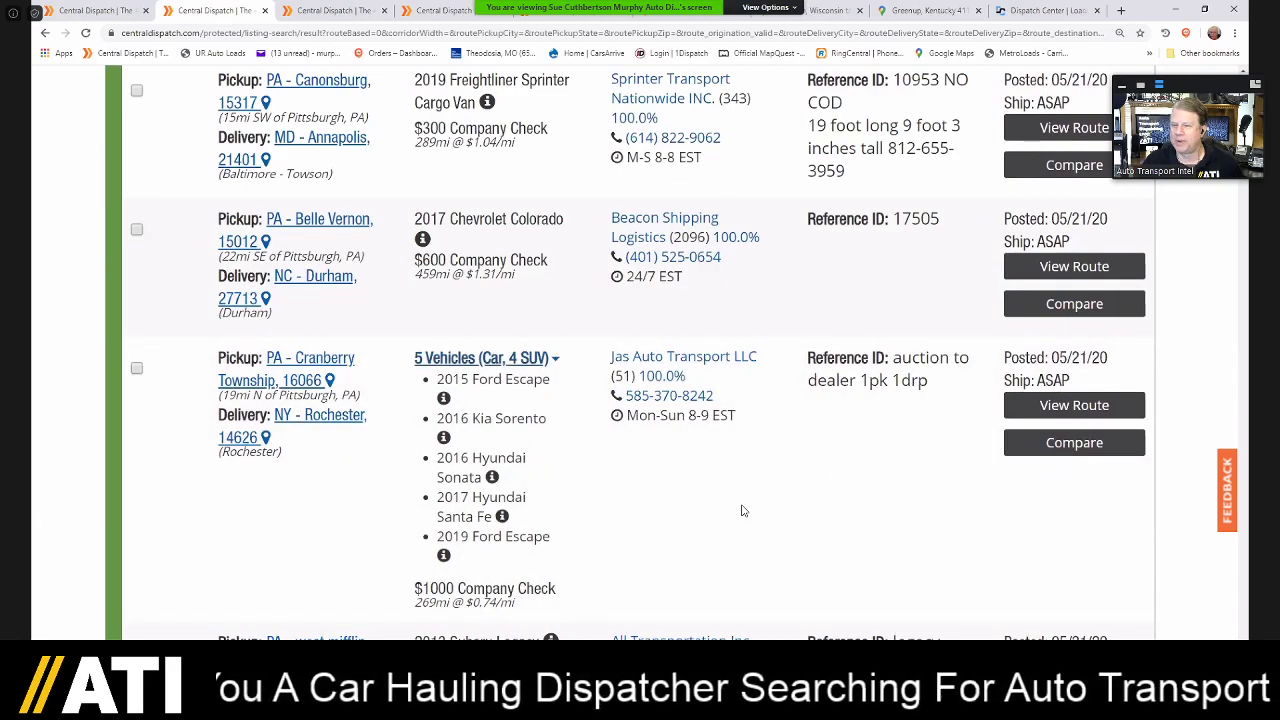
pyautogui.scroll(-1, 720, 522)
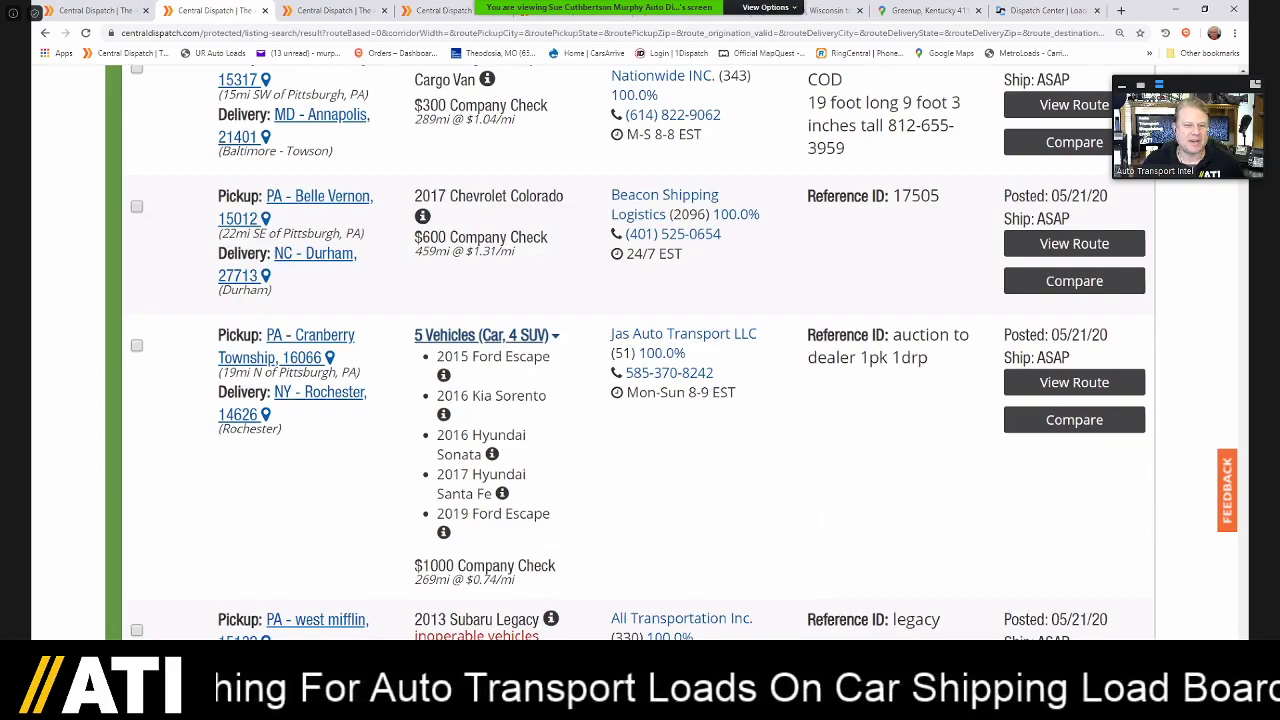
# - Review the loads from the West Mifflin through Valencia pickups, expanding the three-vehicle New Stanton, PA to Fredericksburg, VA load
pyautogui.scroll(-5, 798, 311)
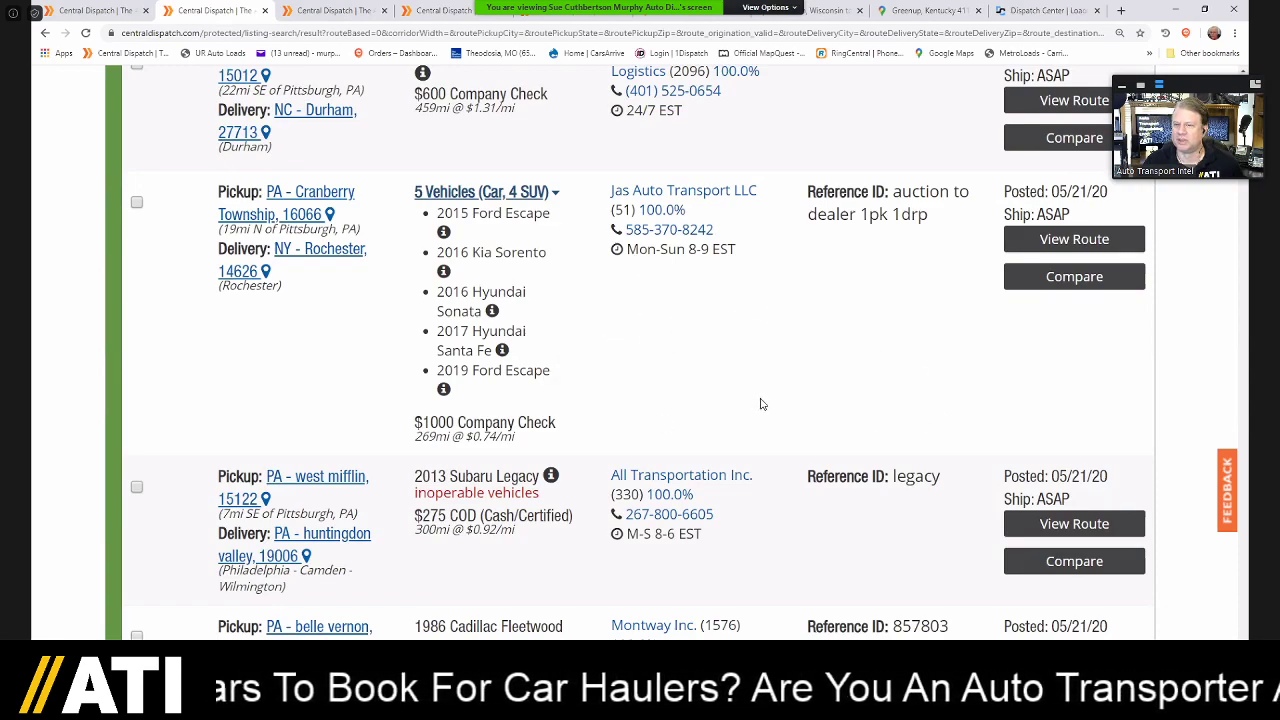
pyautogui.scroll(-3, 706, 302)
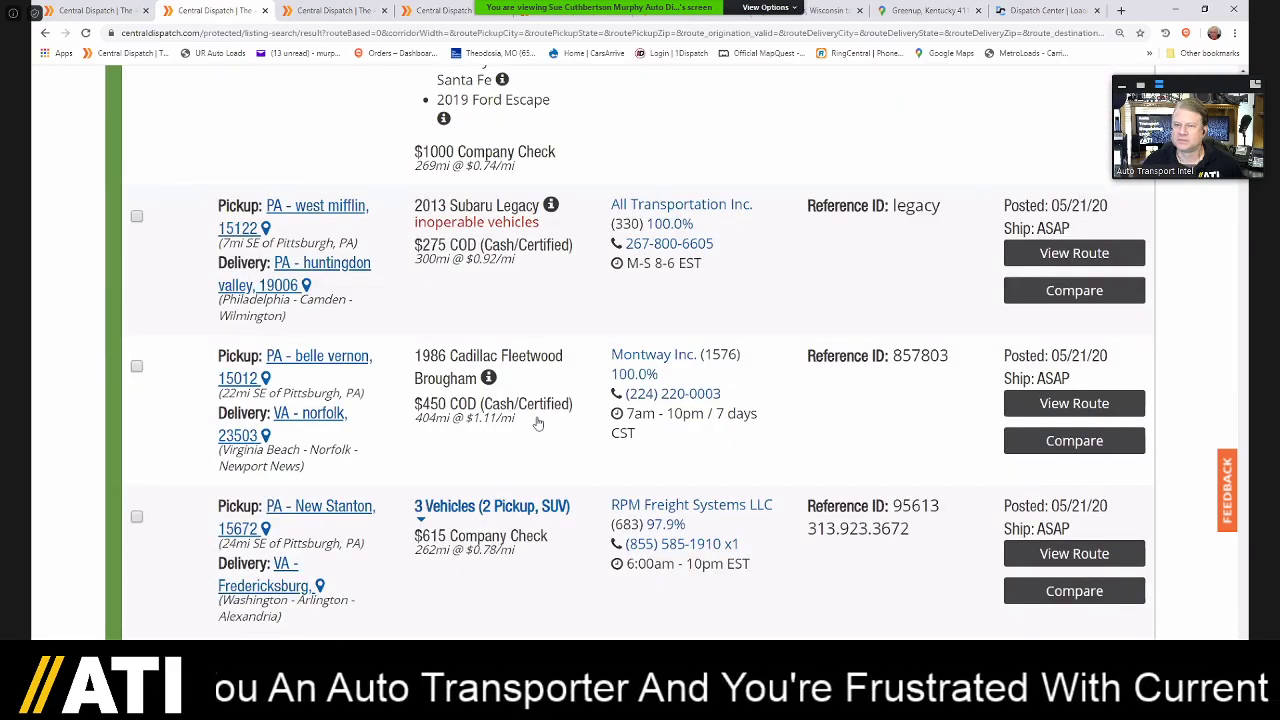
pyautogui.scroll(-1, 712, 510)
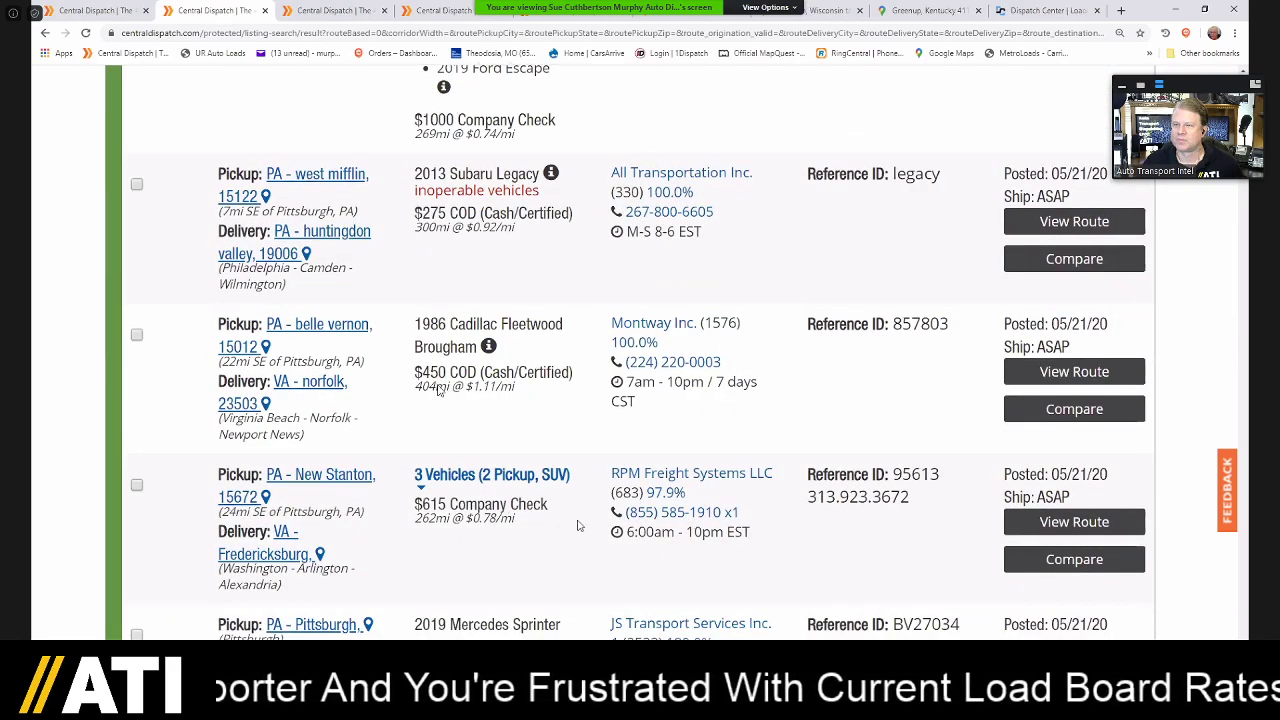
pyautogui.scroll(-1, 490, 410)
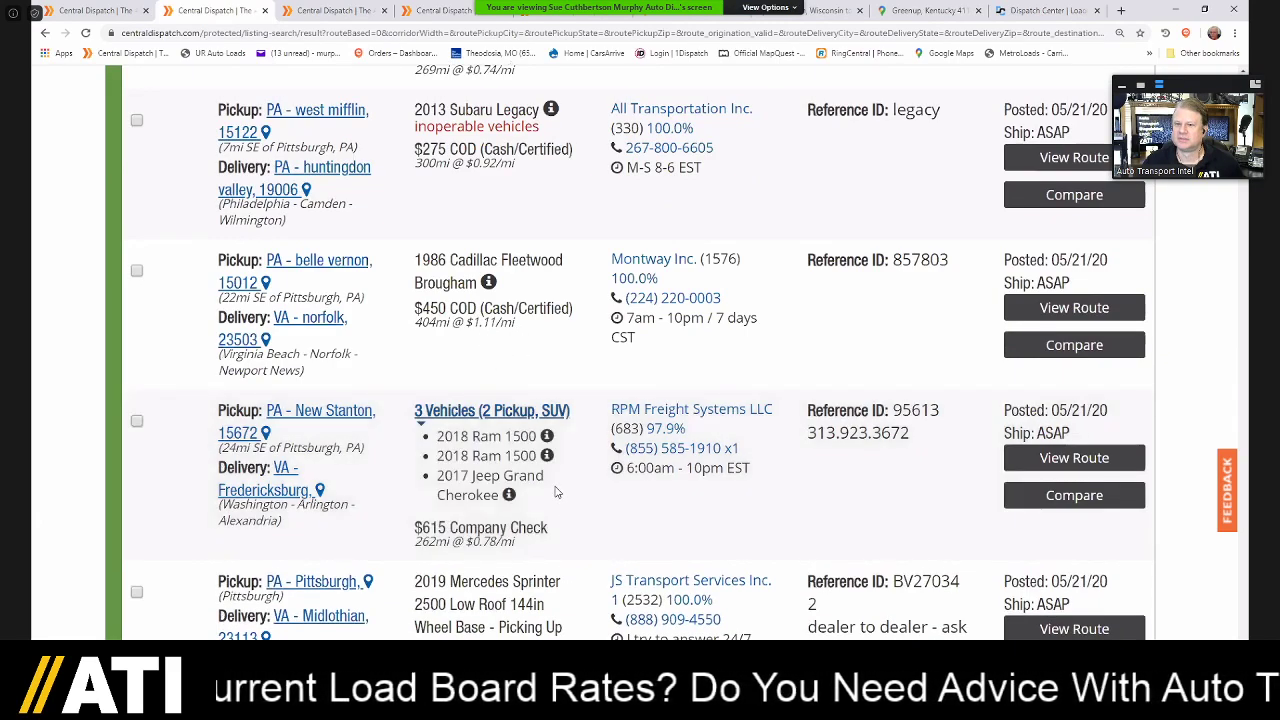
pyautogui.scroll(-1, 686, 567)
pyautogui.scroll(-1, 600, 438)
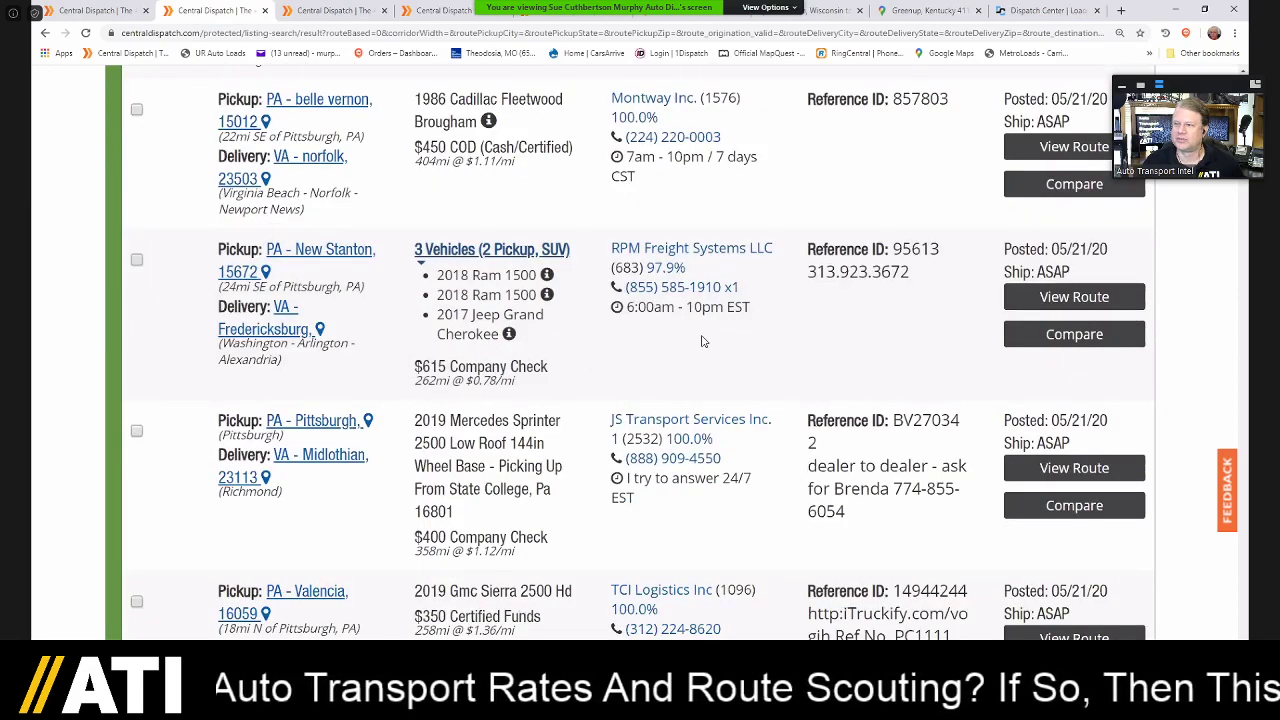
pyautogui.scroll(-1, 703, 342)
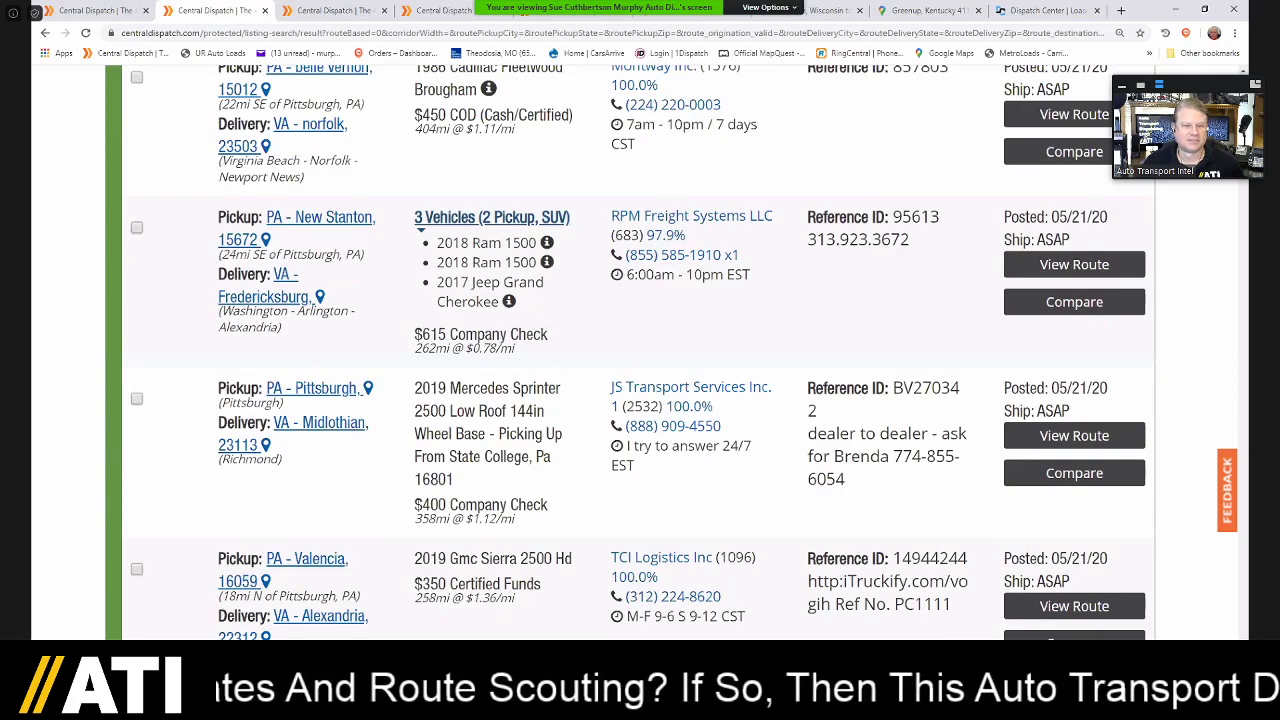
pyautogui.scroll(-1, 638, 352)
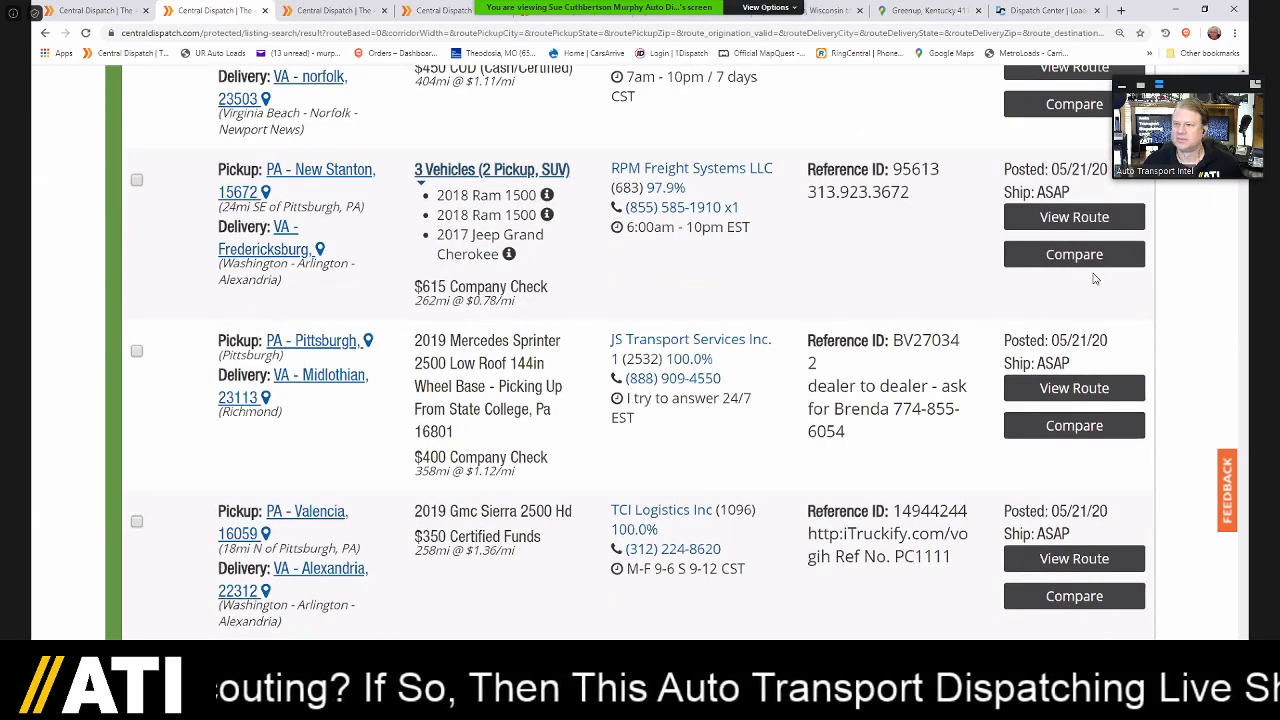
pyautogui.scroll(-1, 650, 300)
pyautogui.scroll(-1, 765, 350)
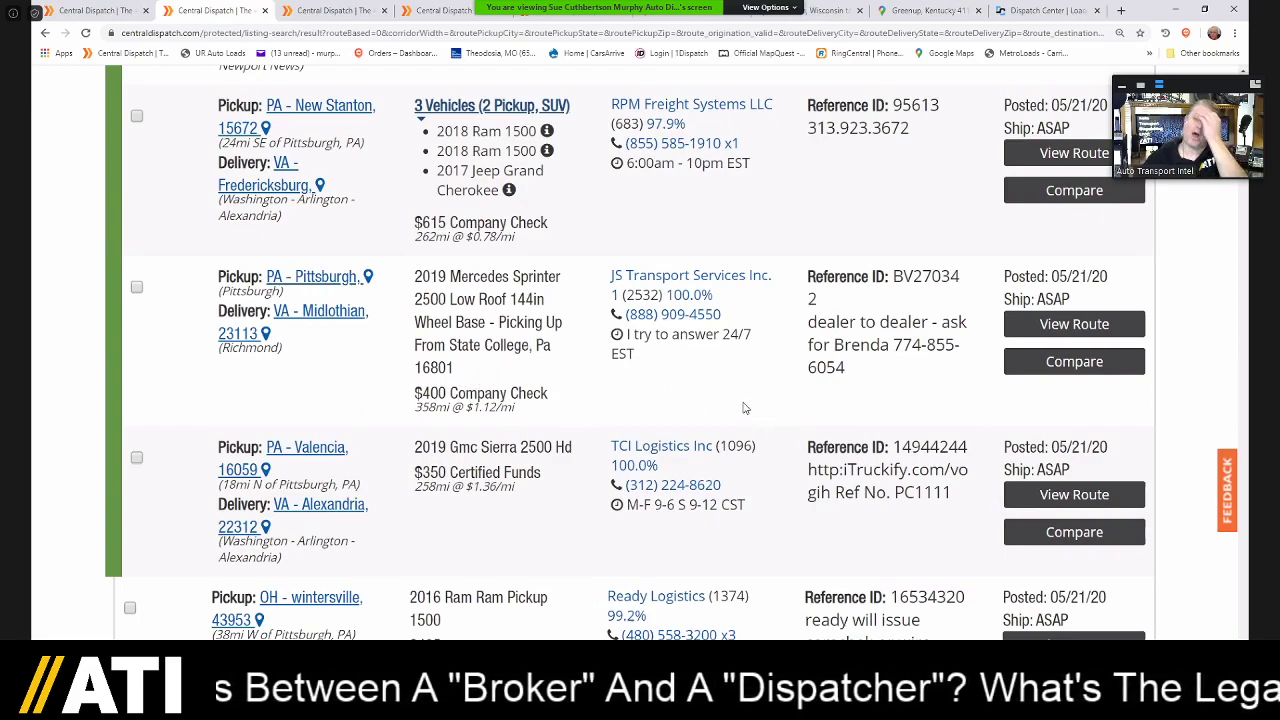
# - Copy the iTruckify link and reference text from the TCI Logistics load going from Valencia, PA to Alexandria, VA
pyautogui.scroll(-1, 744, 408)
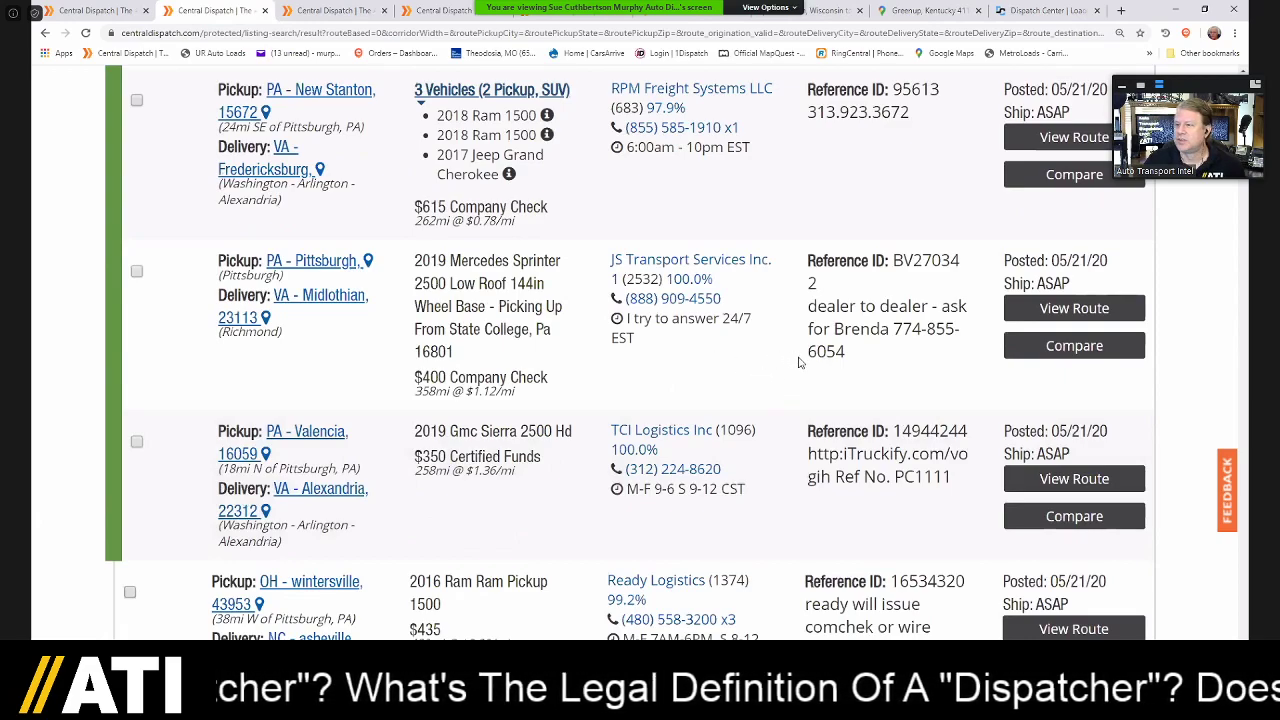
pyautogui.scroll(-1, 622, 380)
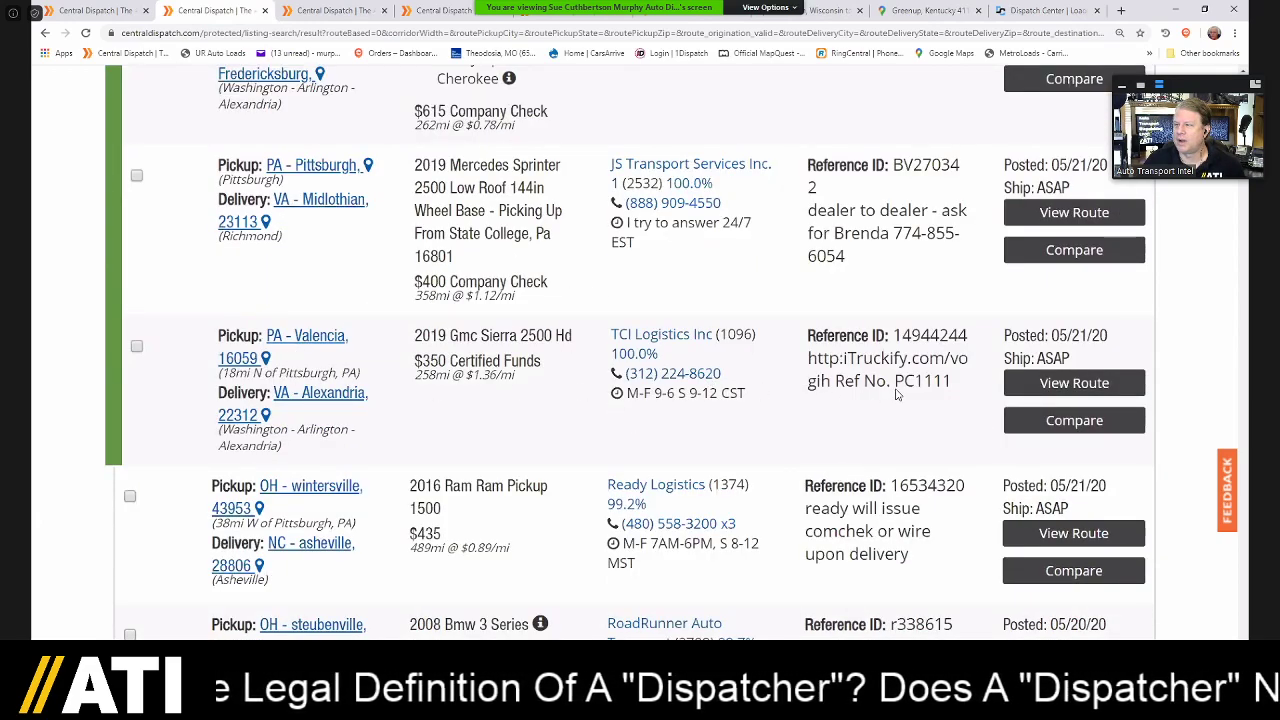
pyautogui.scroll(-1, 842, 428)
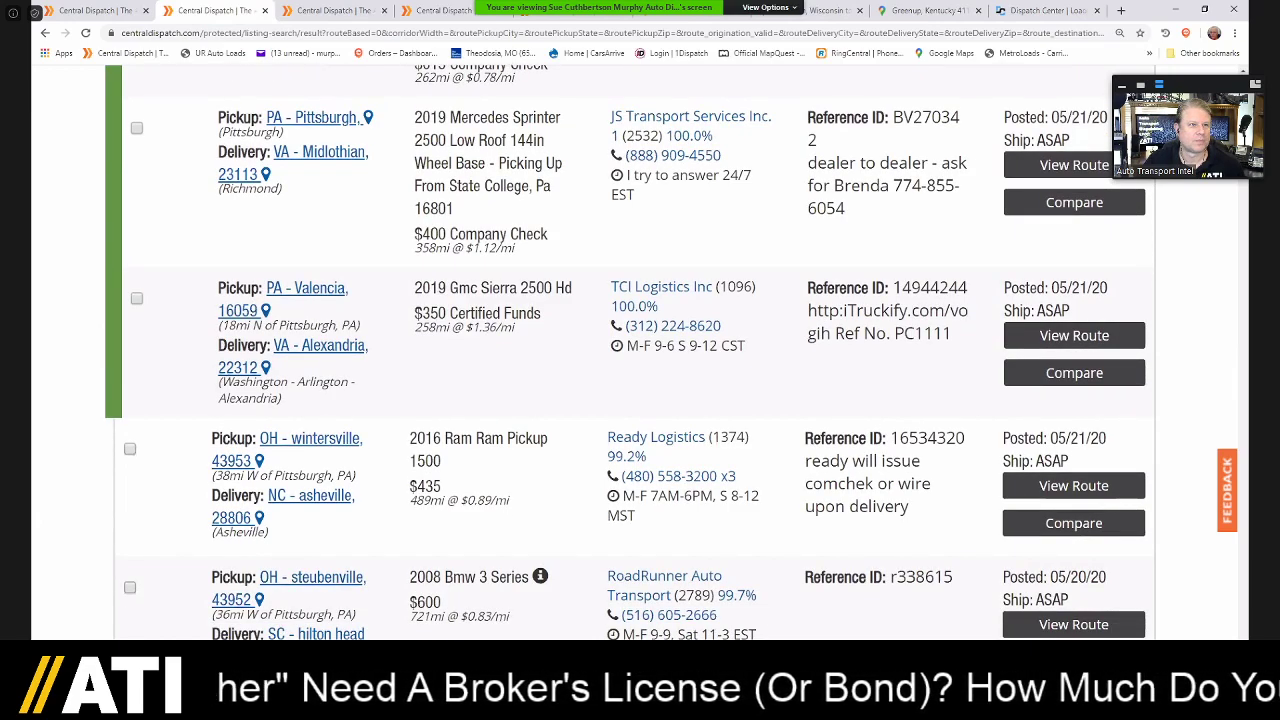
pyautogui.scroll(-1, 626, 352)
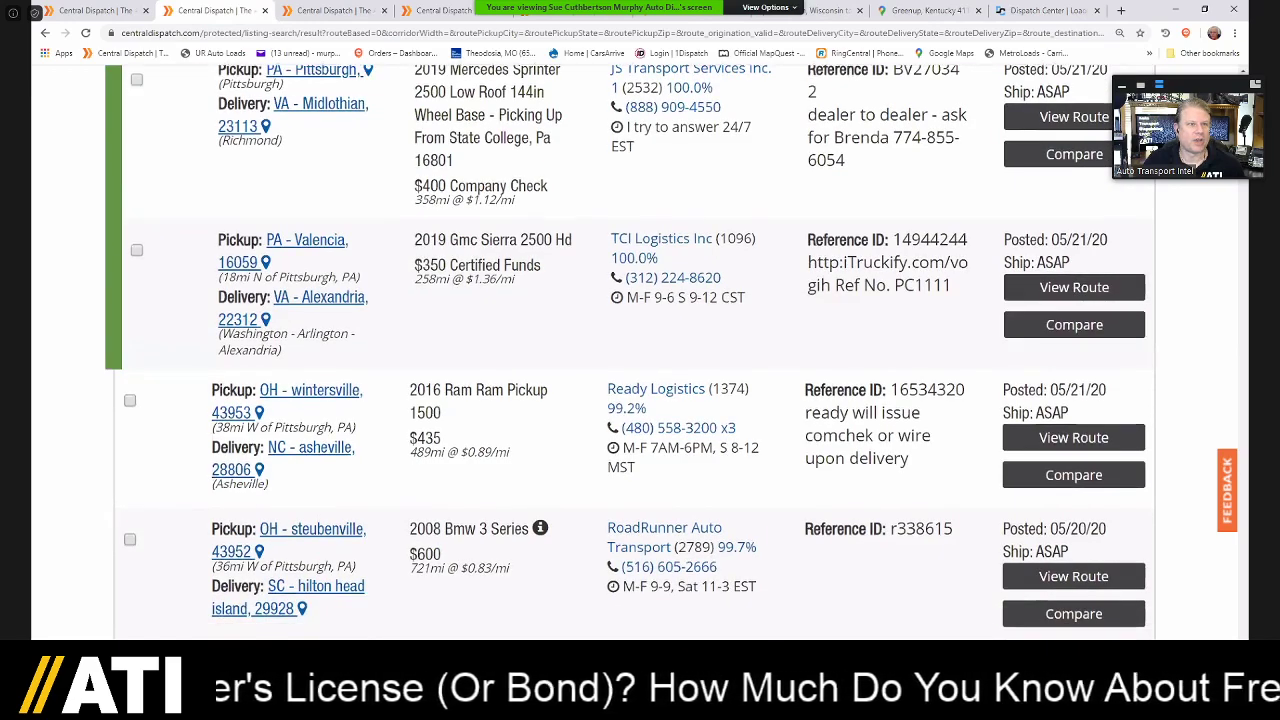
pyautogui.scroll(-1, 626, 345)
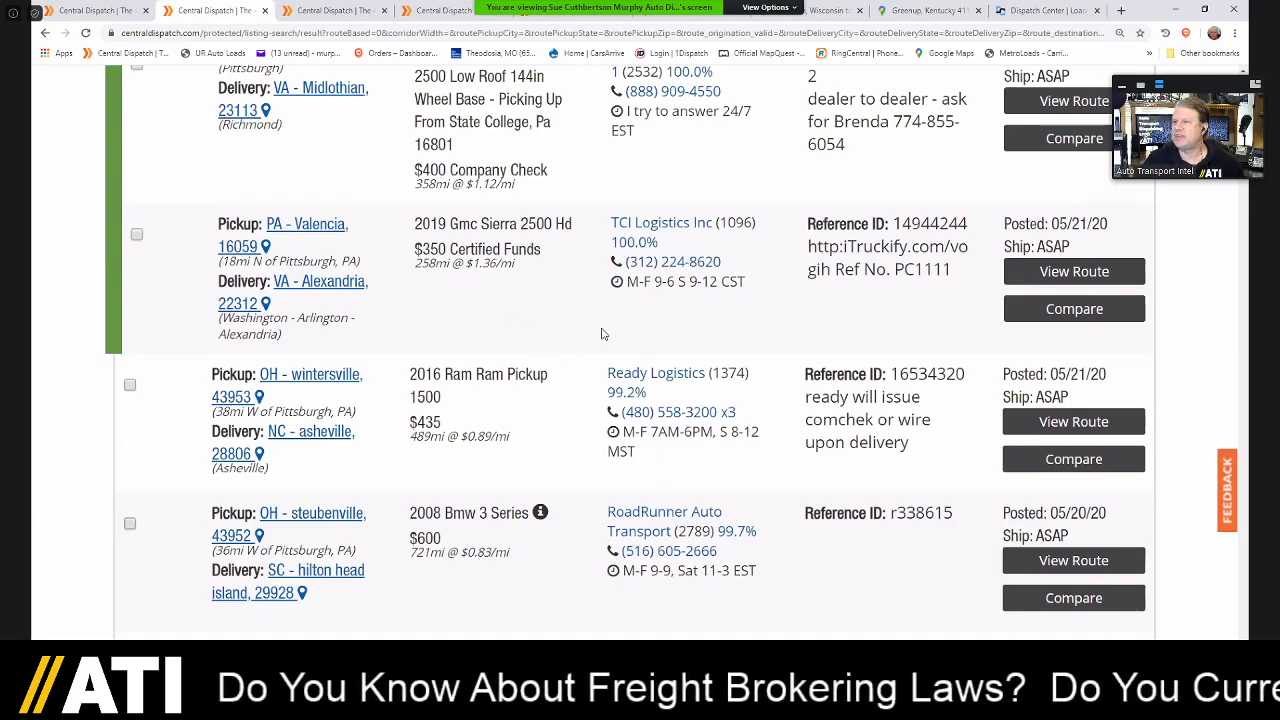
pyautogui.scroll(-2, 794, 237)
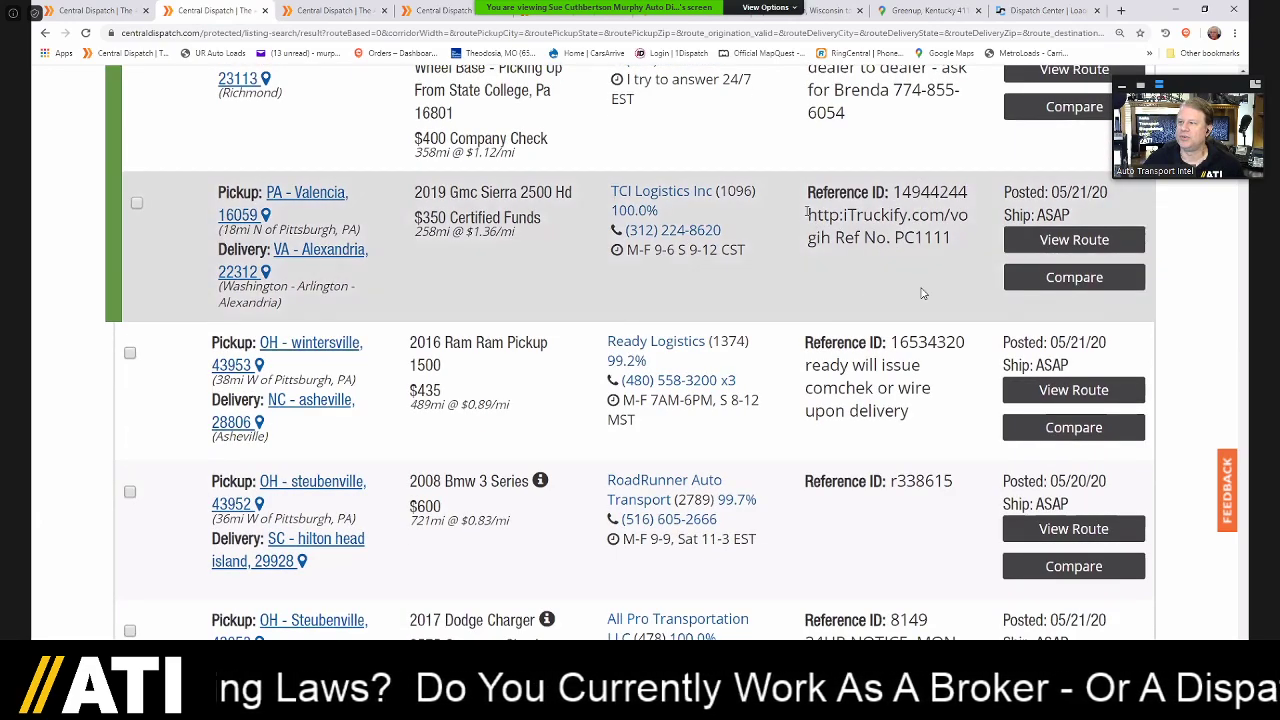
pyautogui.tripleClick(830, 242)
pyautogui.rightClick(932, 234)
pyautogui.click(956, 241)
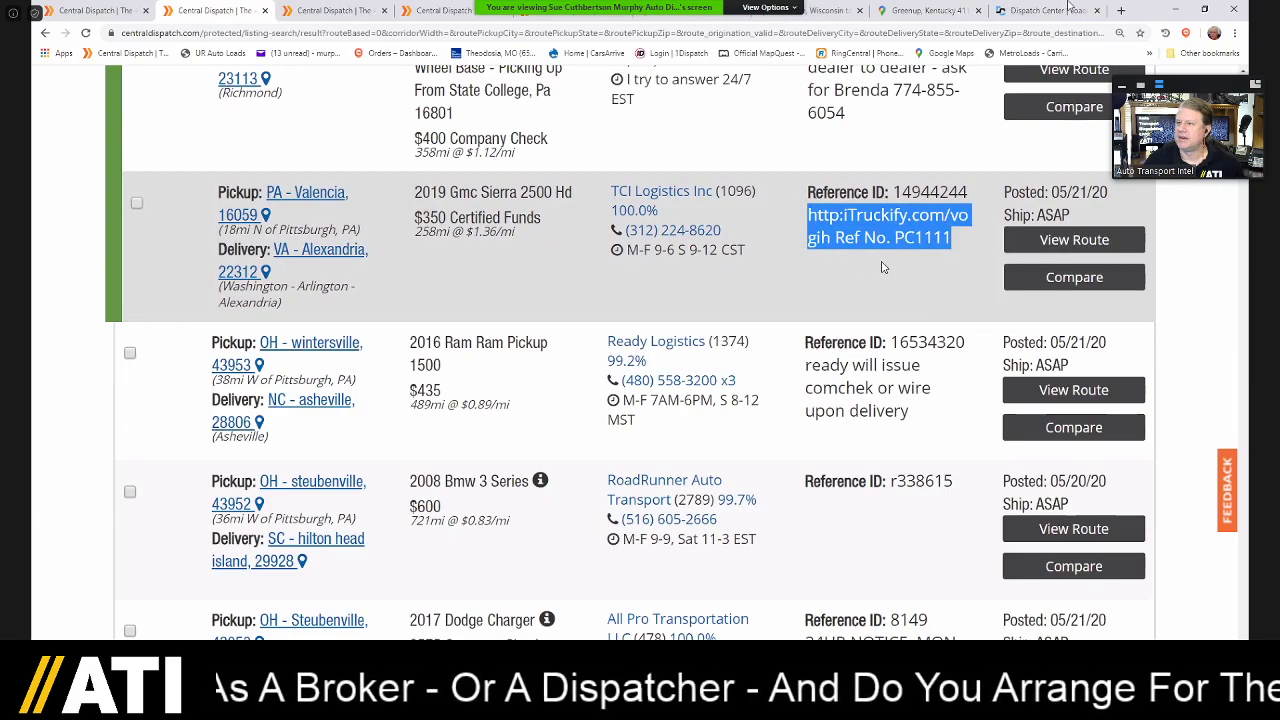
# - Paste the copied iTruckify text as the address in a new browser tab
pyautogui.click(1121, 10)
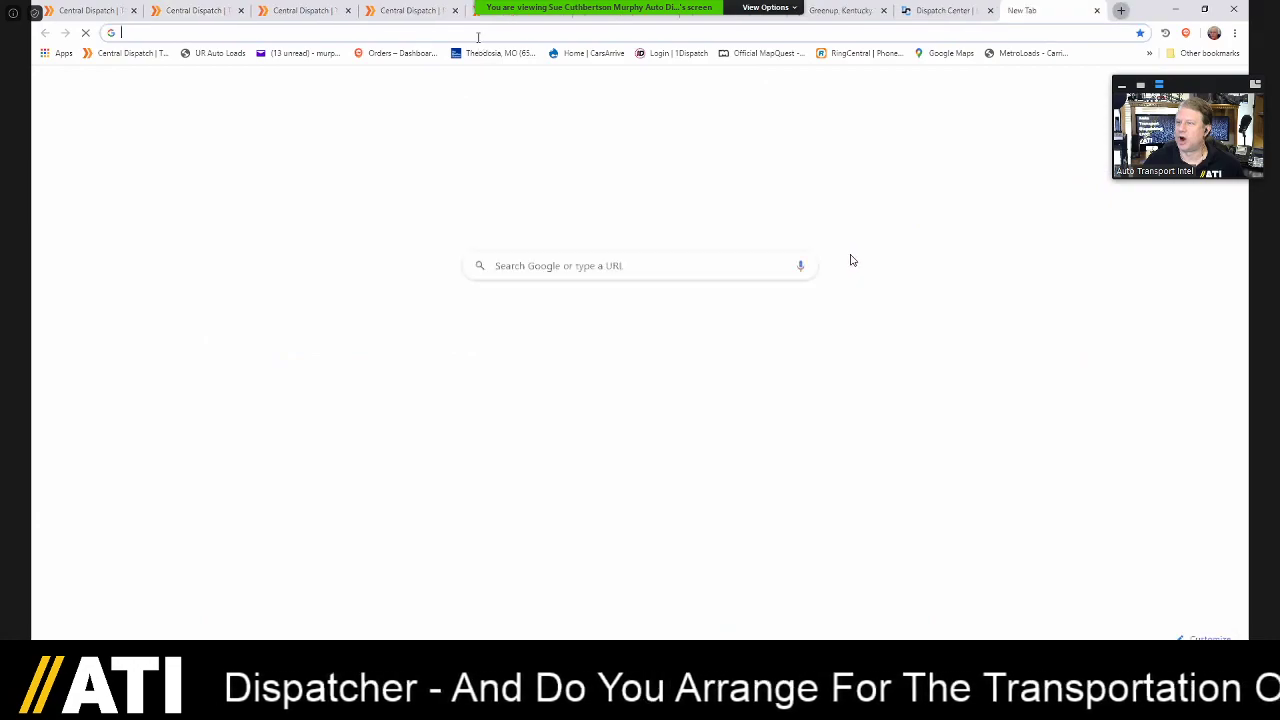
pyautogui.rightClick(479, 37)
pyautogui.click(520, 124)
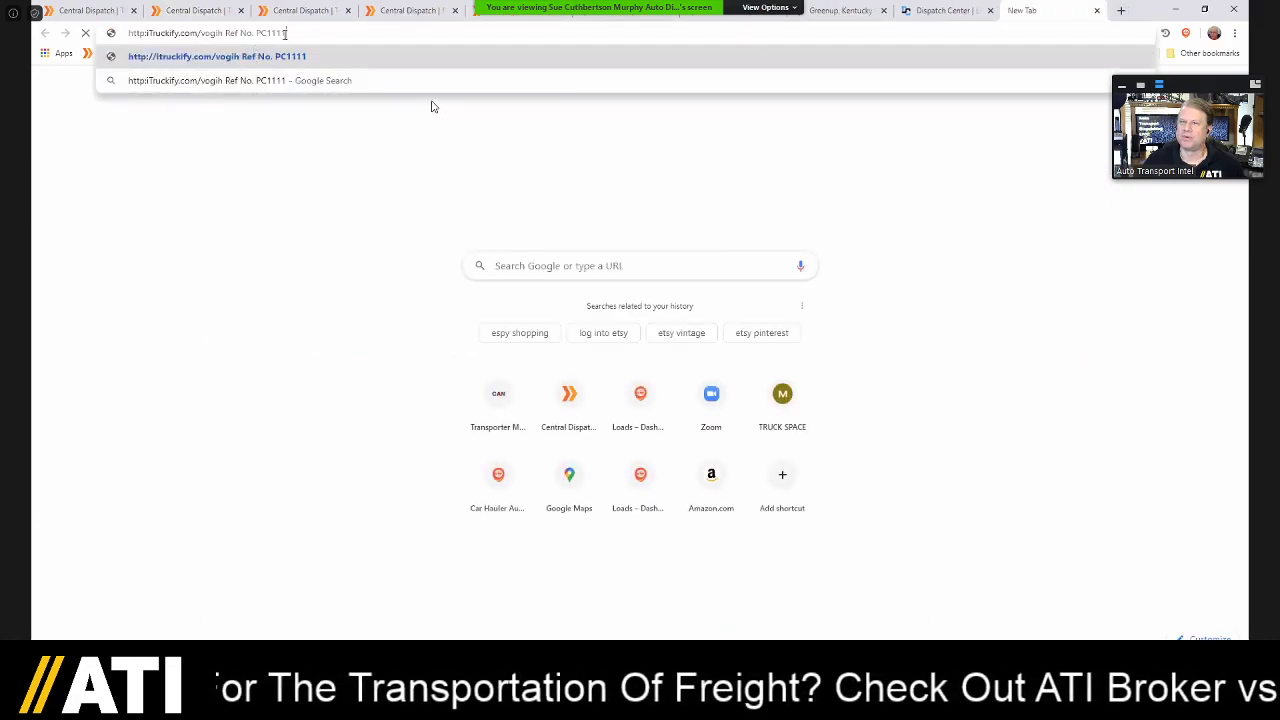
# - Try to trim the trailing reference text from the pasted iTruckify address
pyautogui.press('BackSpace')
pyautogui.press('BackSpace')
pyautogui.press('BackSpace')
pyautogui.press('BackSpace')
pyautogui.press('BackSpace')
pyautogui.press('BackSpace')
pyautogui.press('BackSpace')
pyautogui.press('BackSpace')
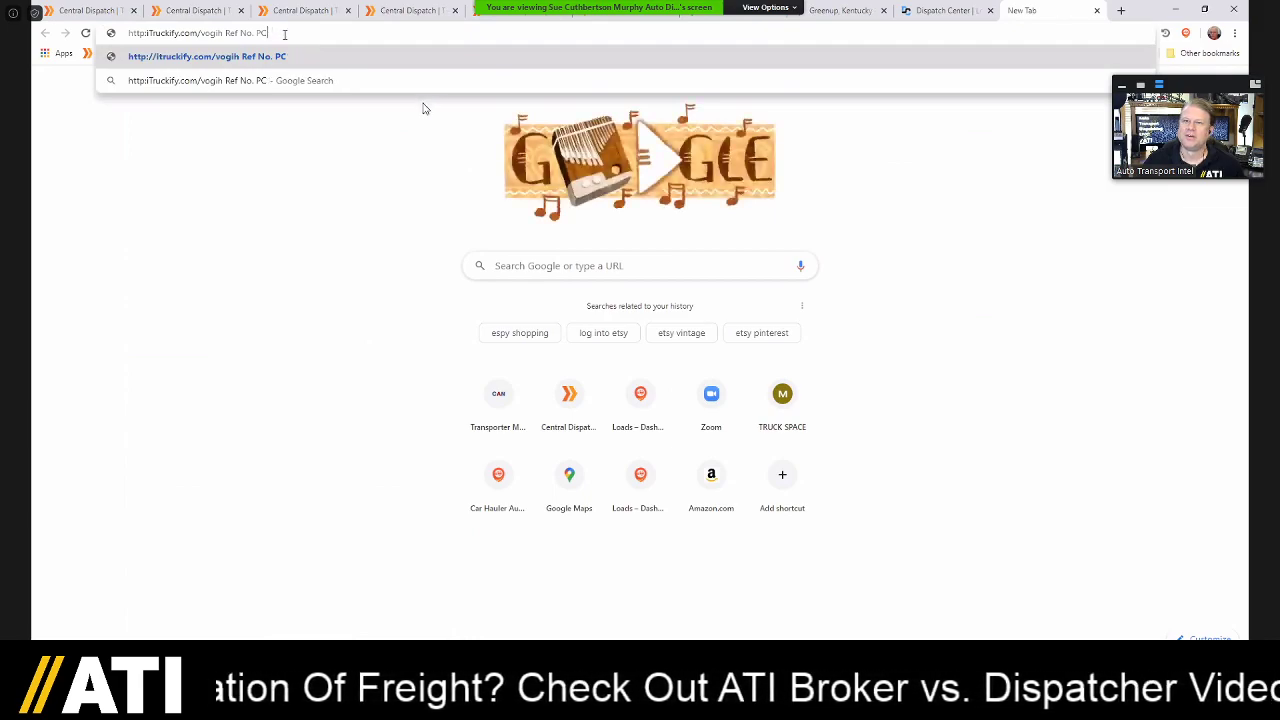
pyautogui.press('BackSpace')
pyautogui.press('BackSpace')
pyautogui.press('BackSpace')
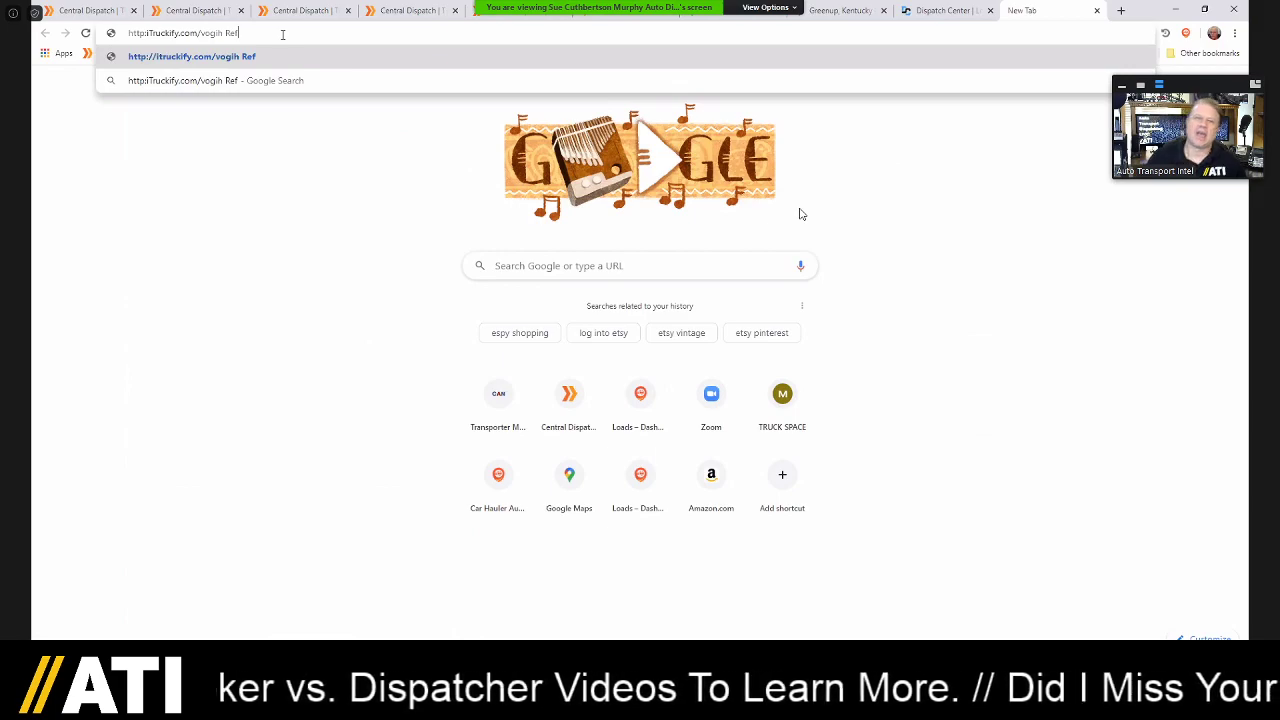
# - Replace the trimmed address with the full copied iTruckify text and open it
pyautogui.moveTo(249, 32); pyautogui.dragTo(128, 33)
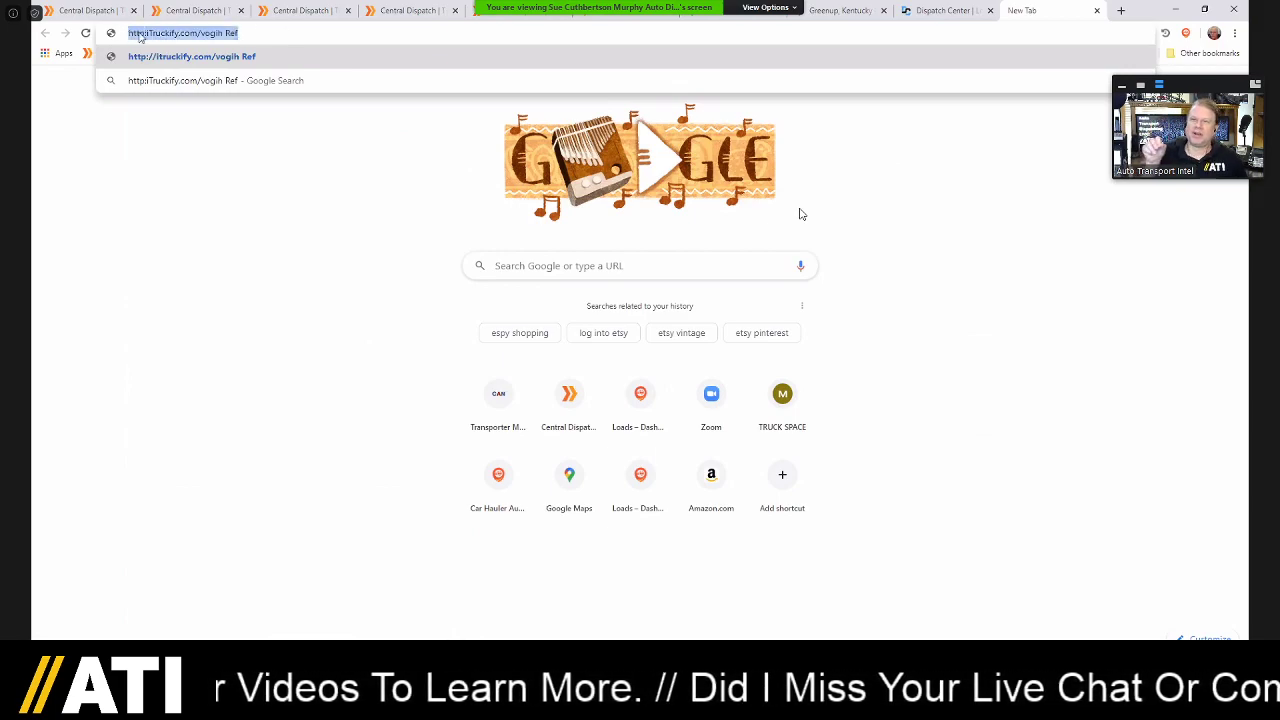
pyautogui.rightClick(143, 35)
pyautogui.click(188, 124)
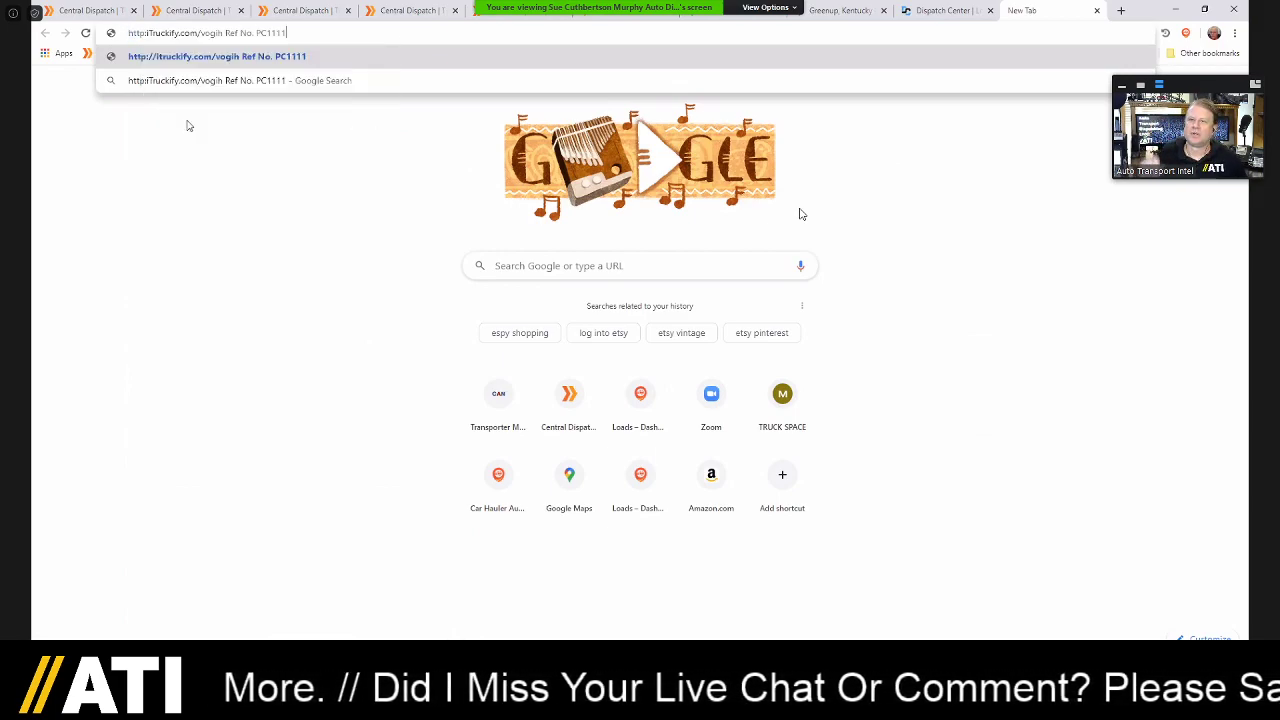
pyautogui.press('Return')
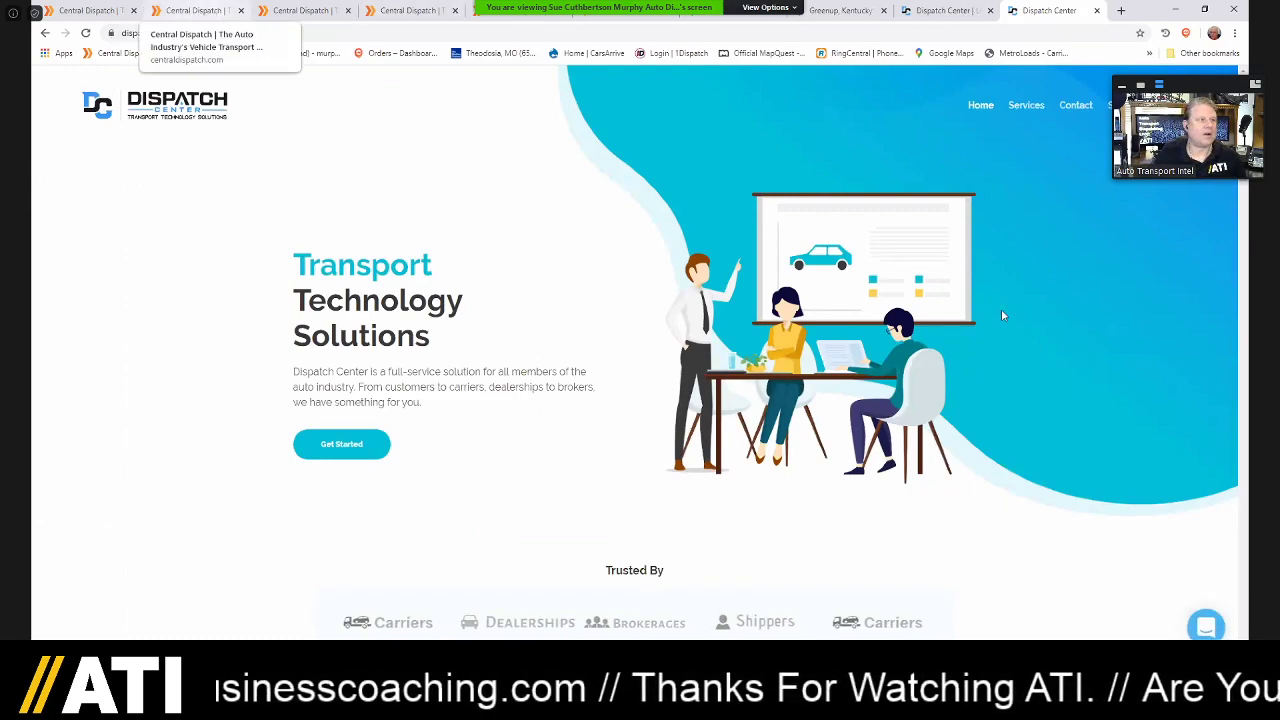
# - Switch back to the Central Dispatch results and review the loads from the Wintersville, OH through Apollo, PA pickups
pyautogui.click(197, 13)
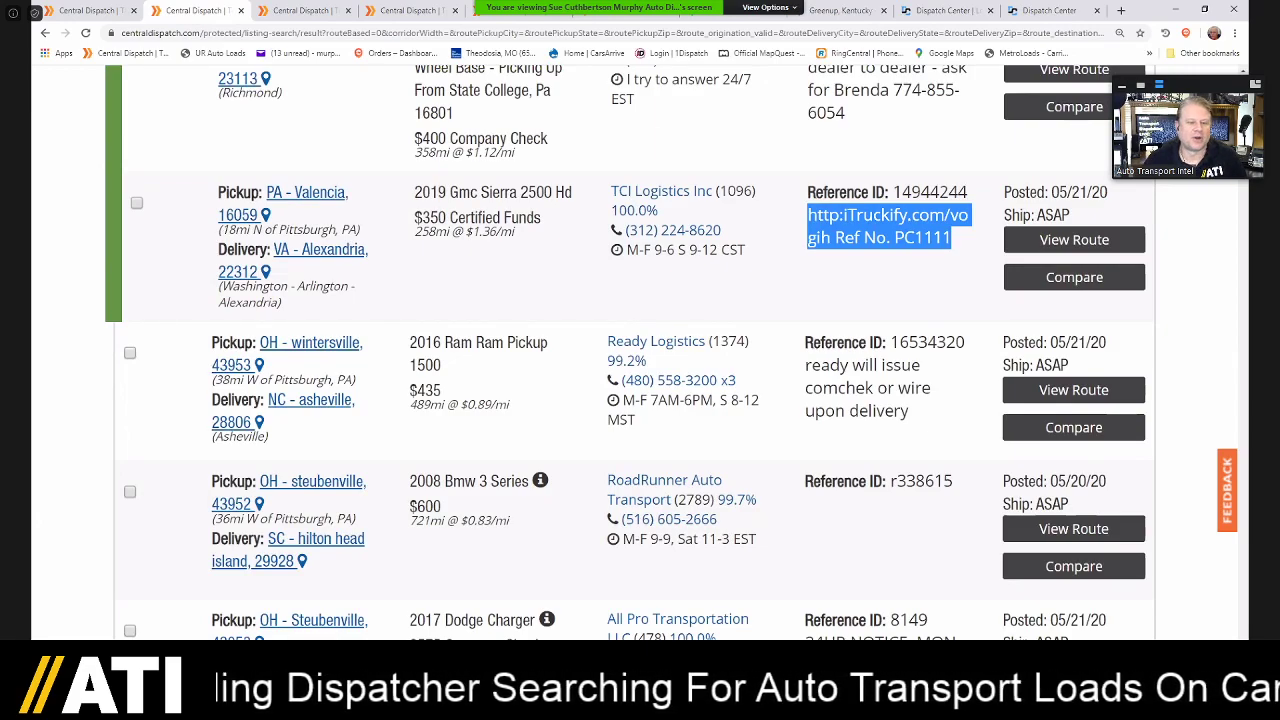
pyautogui.scroll(-2, 686, 323)
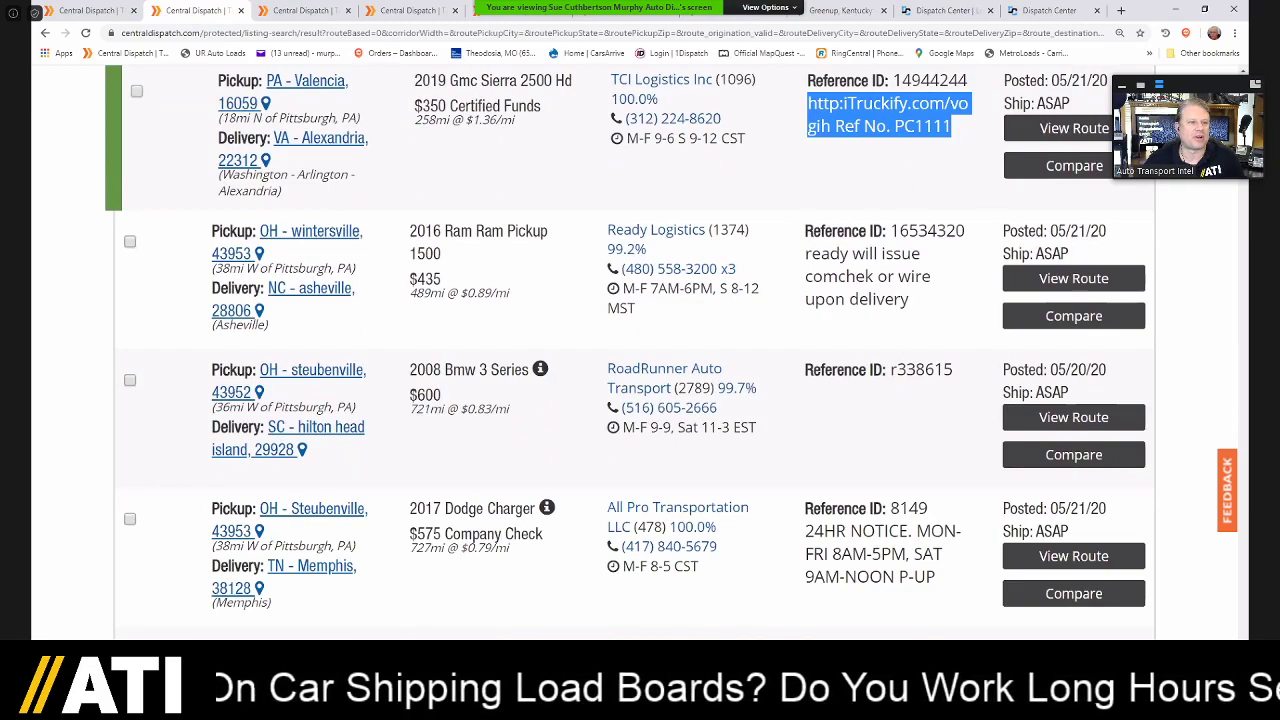
pyautogui.scroll(-1, 626, 352)
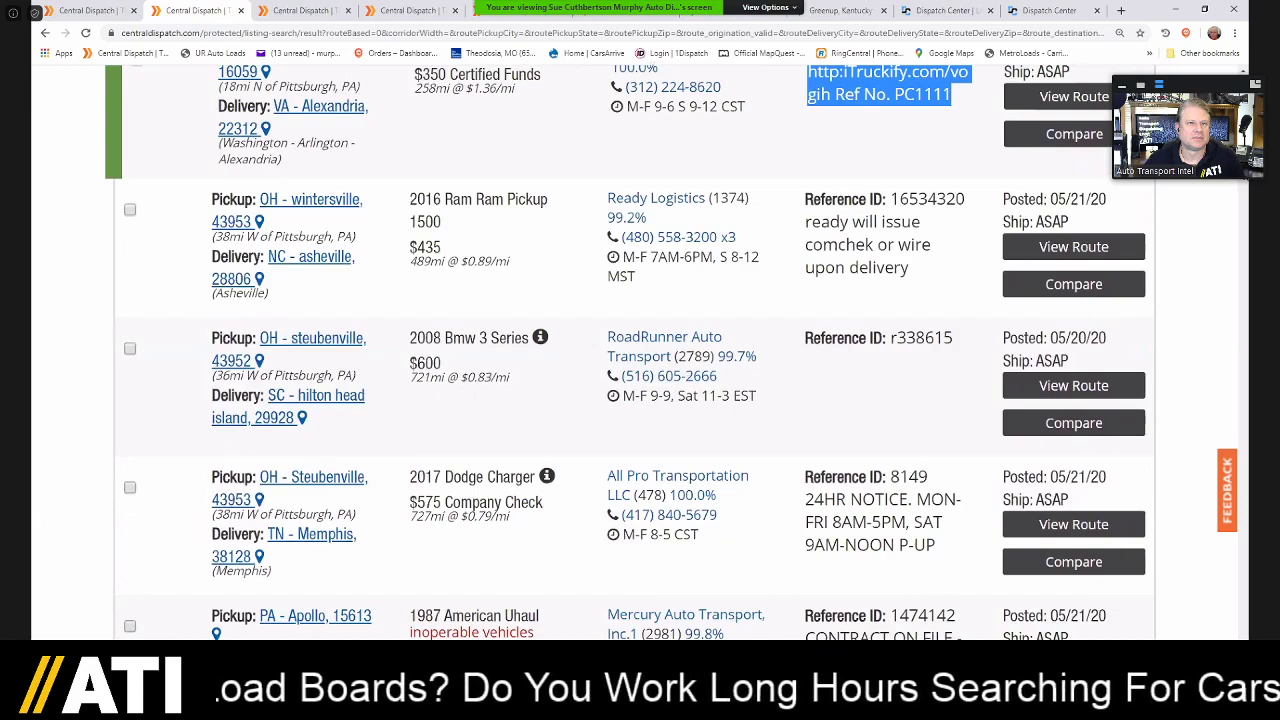
pyautogui.scroll(-3, 626, 352)
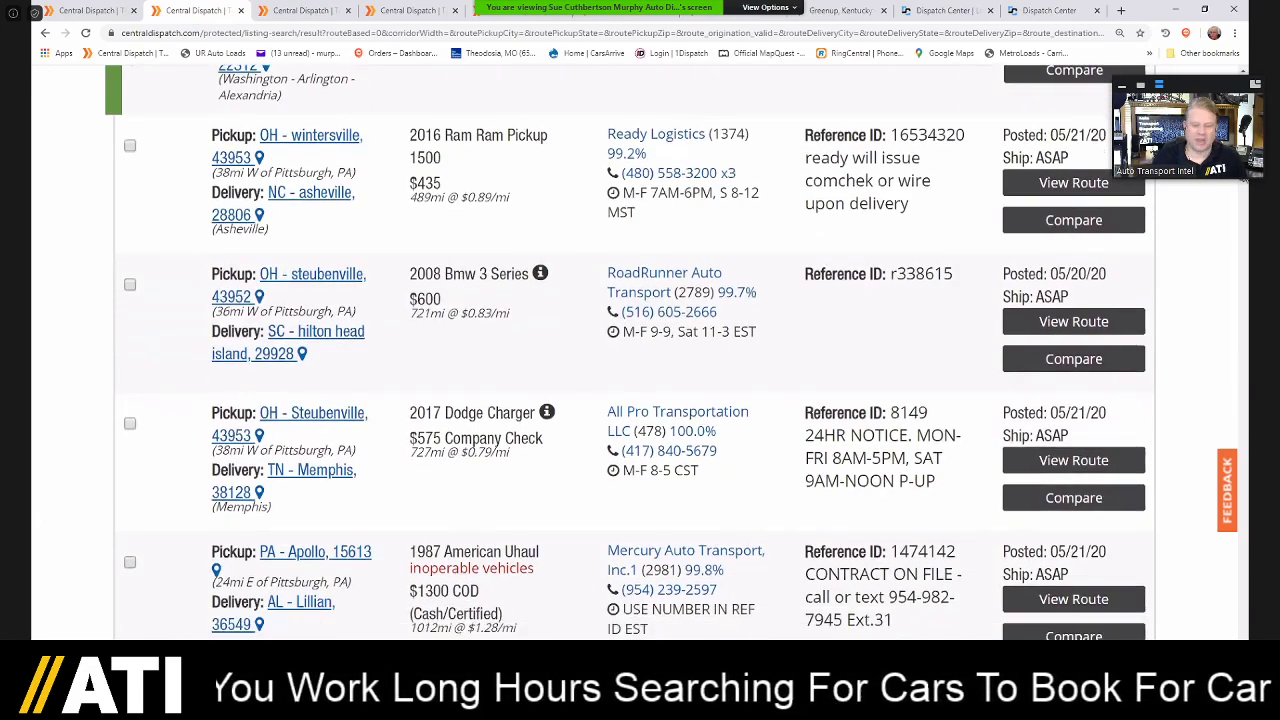
pyautogui.scroll(-1, 1241, 183)
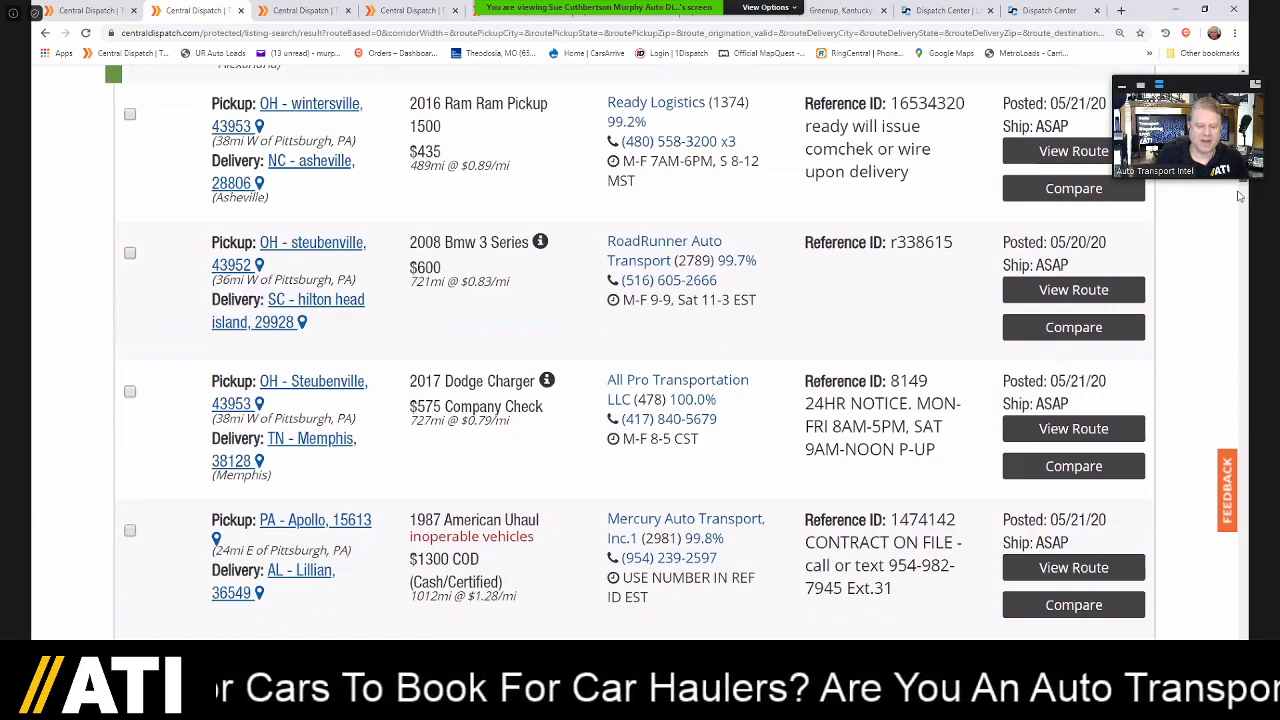
pyautogui.scroll(-1, 1240, 196)
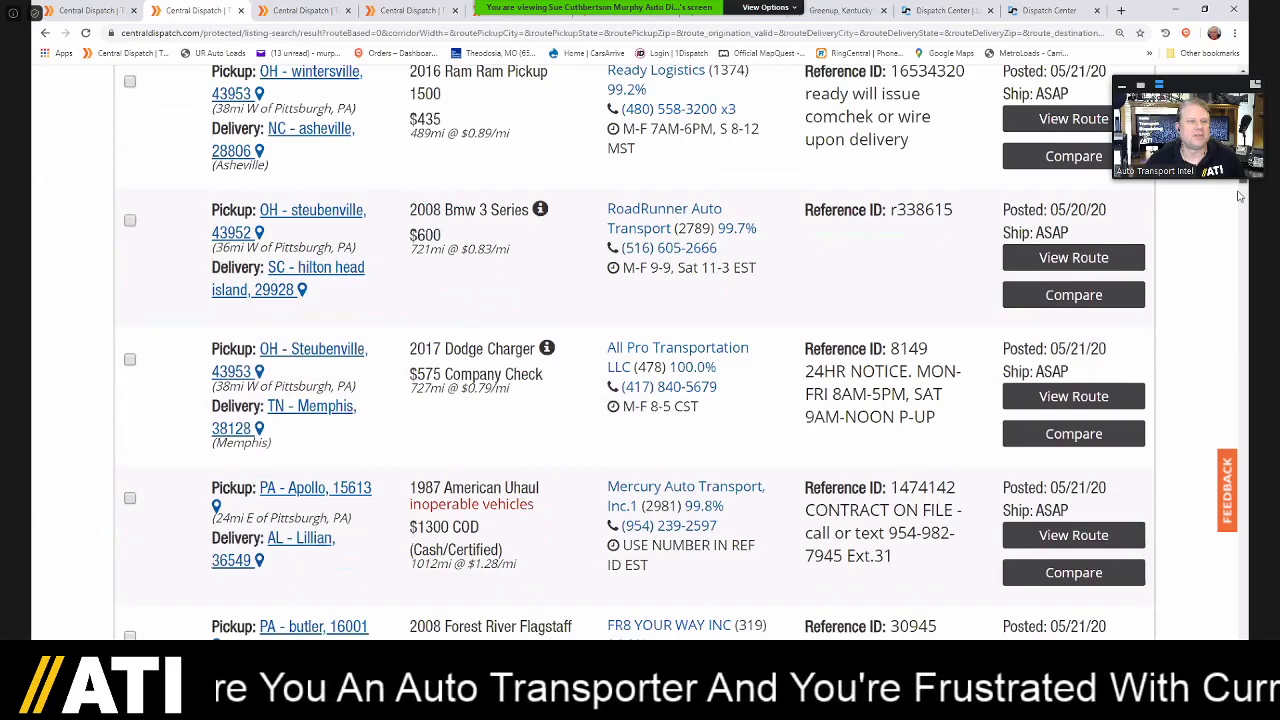
# - Examine the Butler, PA to Miami, FL load and the Georgia-bound loads, comparing vehicles, pay per mile and shippers
pyautogui.click(1240, 196)
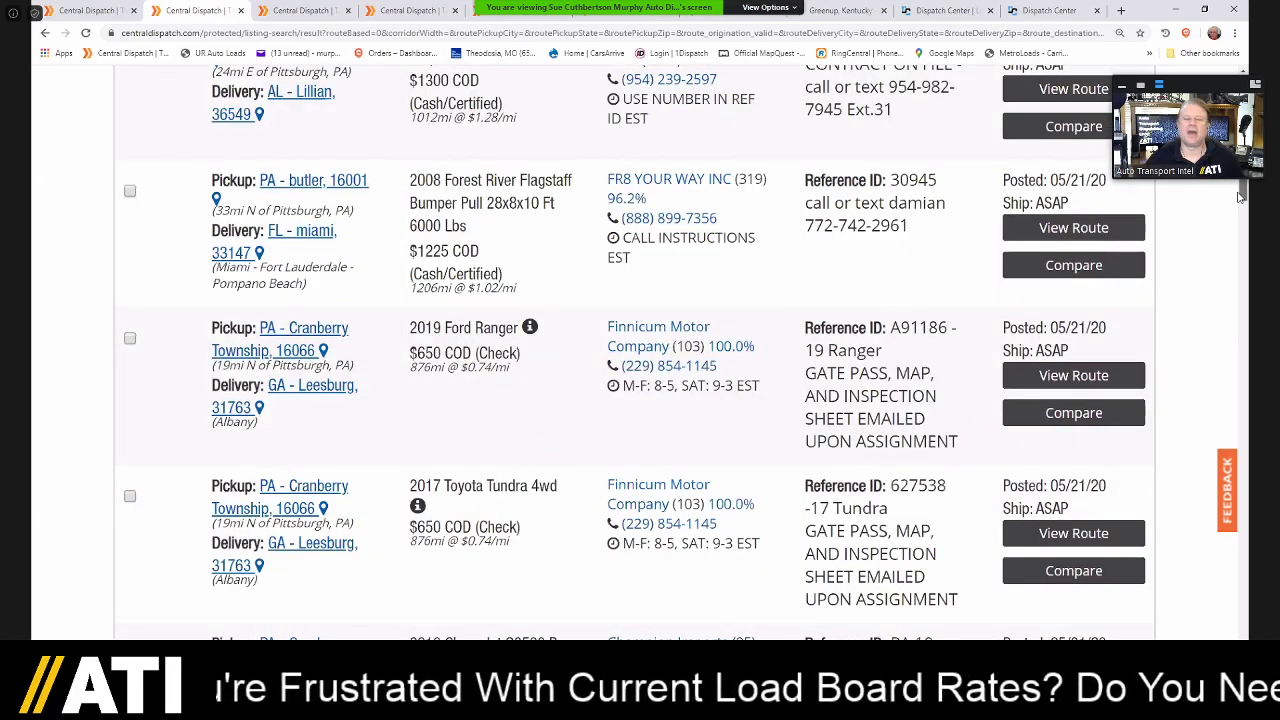
pyautogui.scroll(-1, 1240, 196)
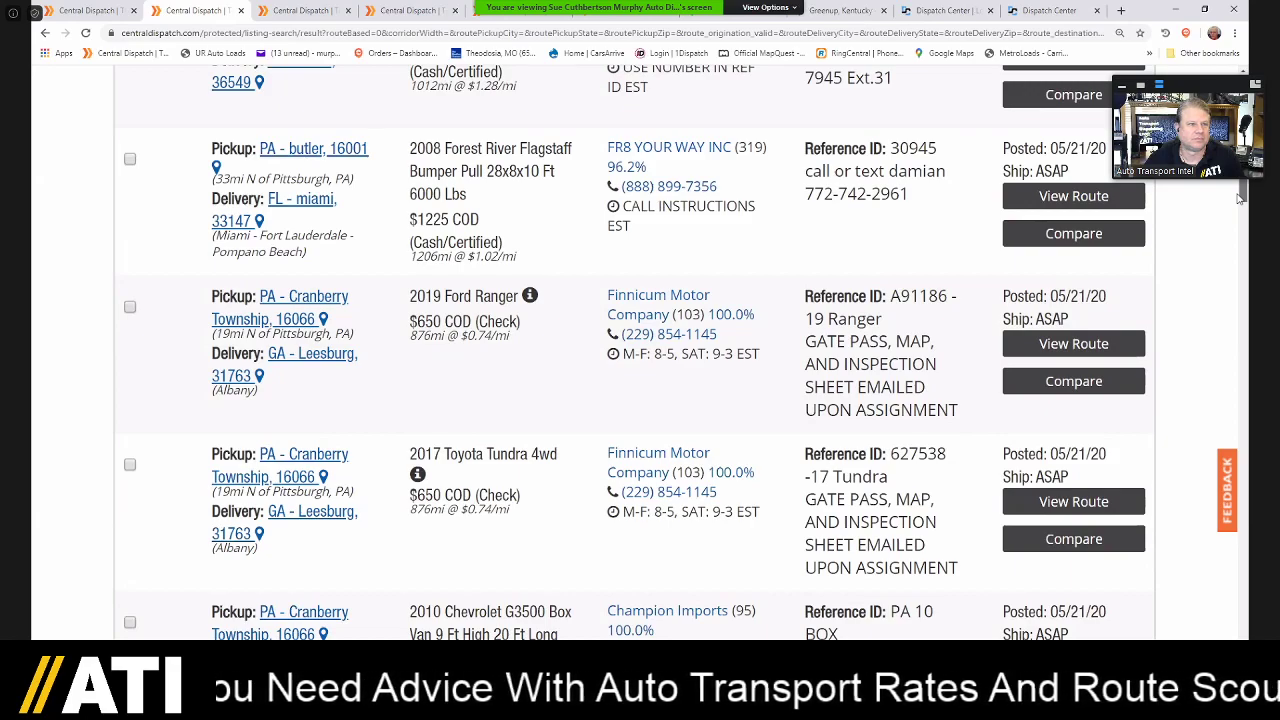
pyautogui.scroll(-1, 1240, 196)
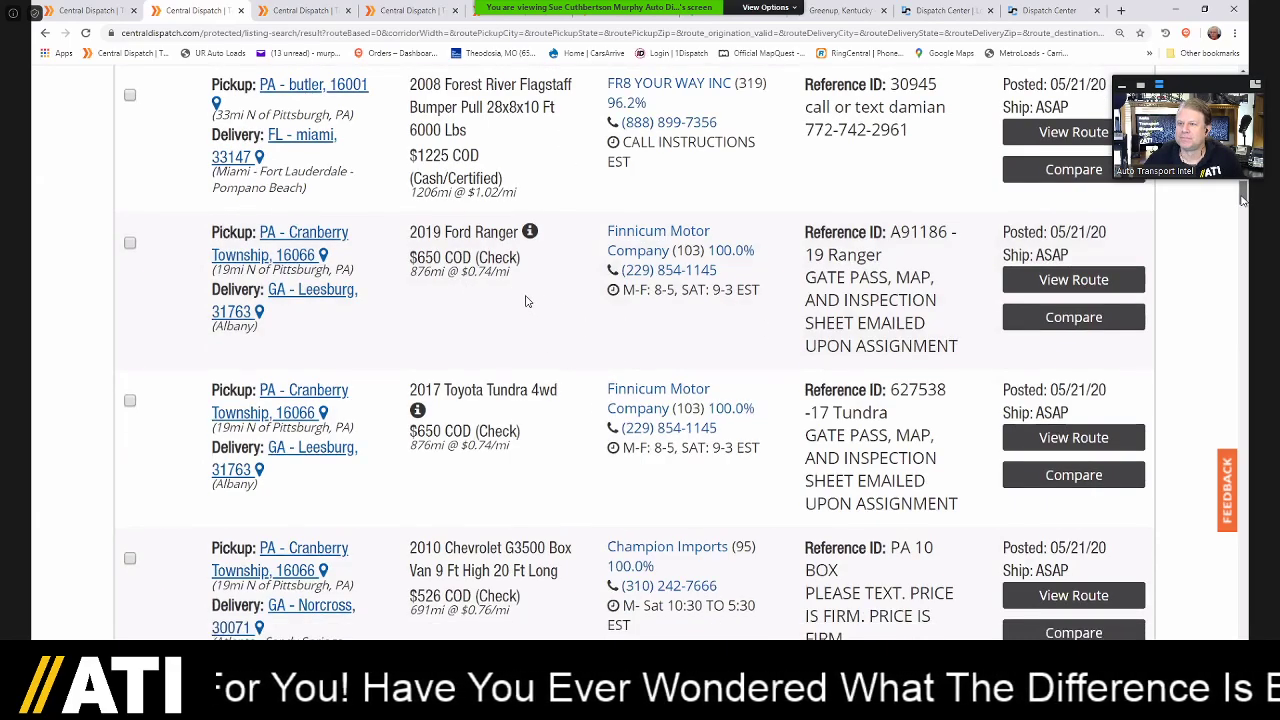
pyautogui.scroll(-1, 525, 300)
pyautogui.scroll(-2, 460, 289)
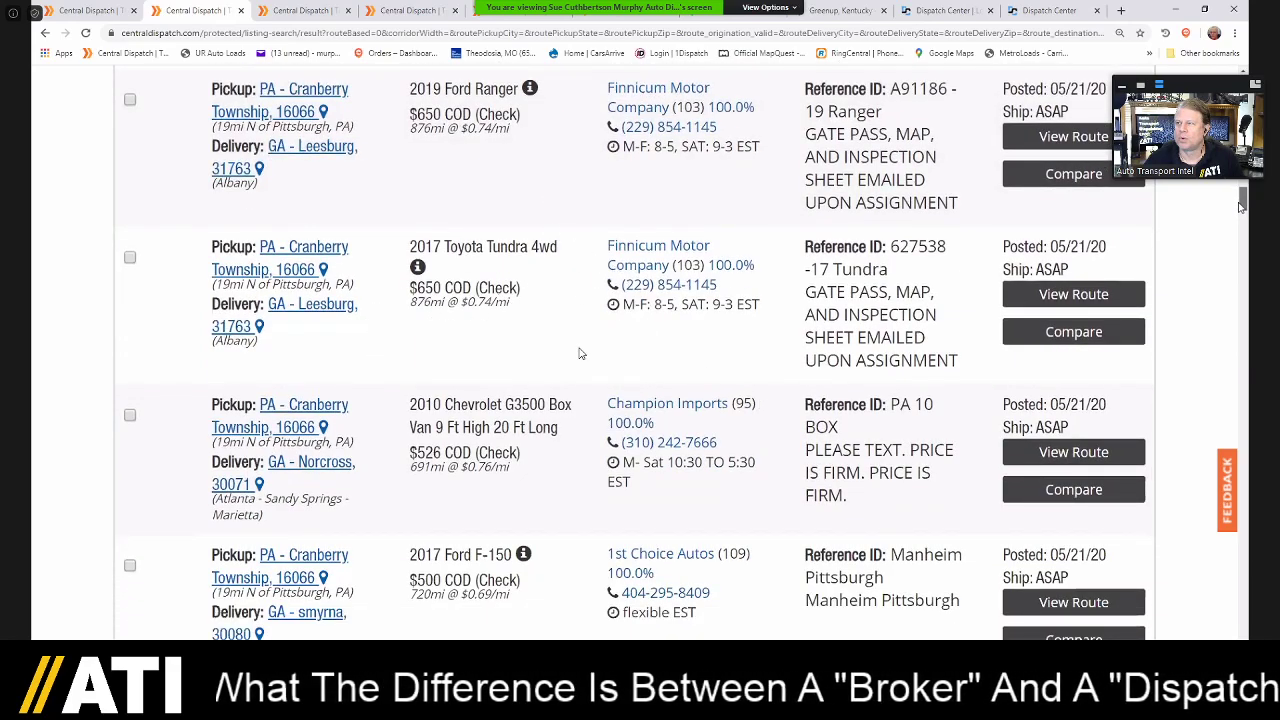
pyautogui.moveTo(1240, 204); pyautogui.dragTo(1240, 210)
pyautogui.scroll(-1, 1240, 208)
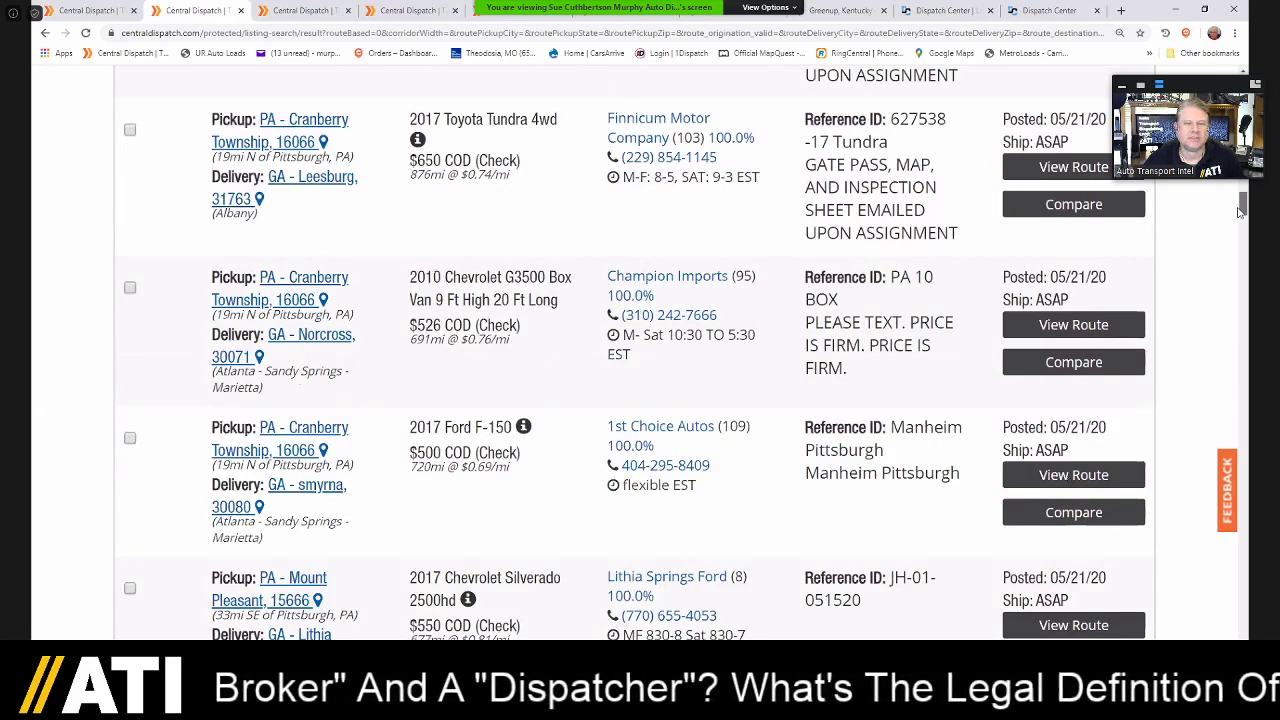
pyautogui.scroll(-1, 1240, 210)
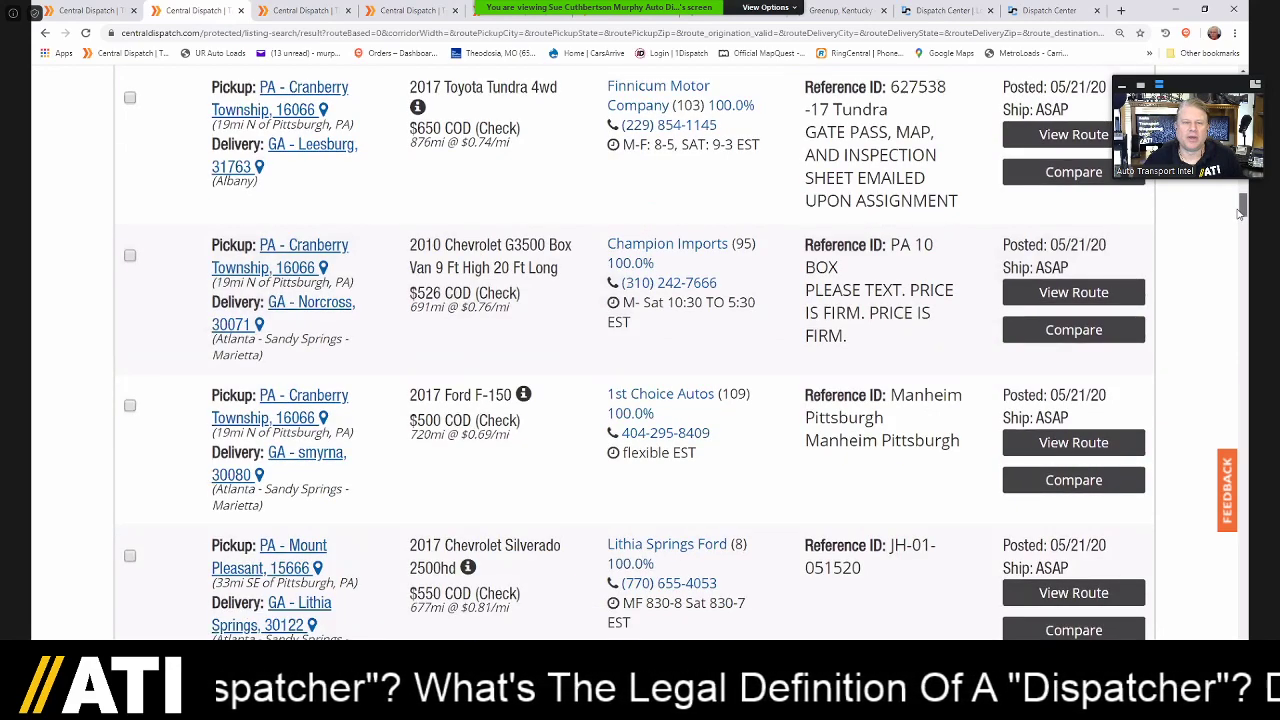
pyautogui.scroll(-1, 480, 500)
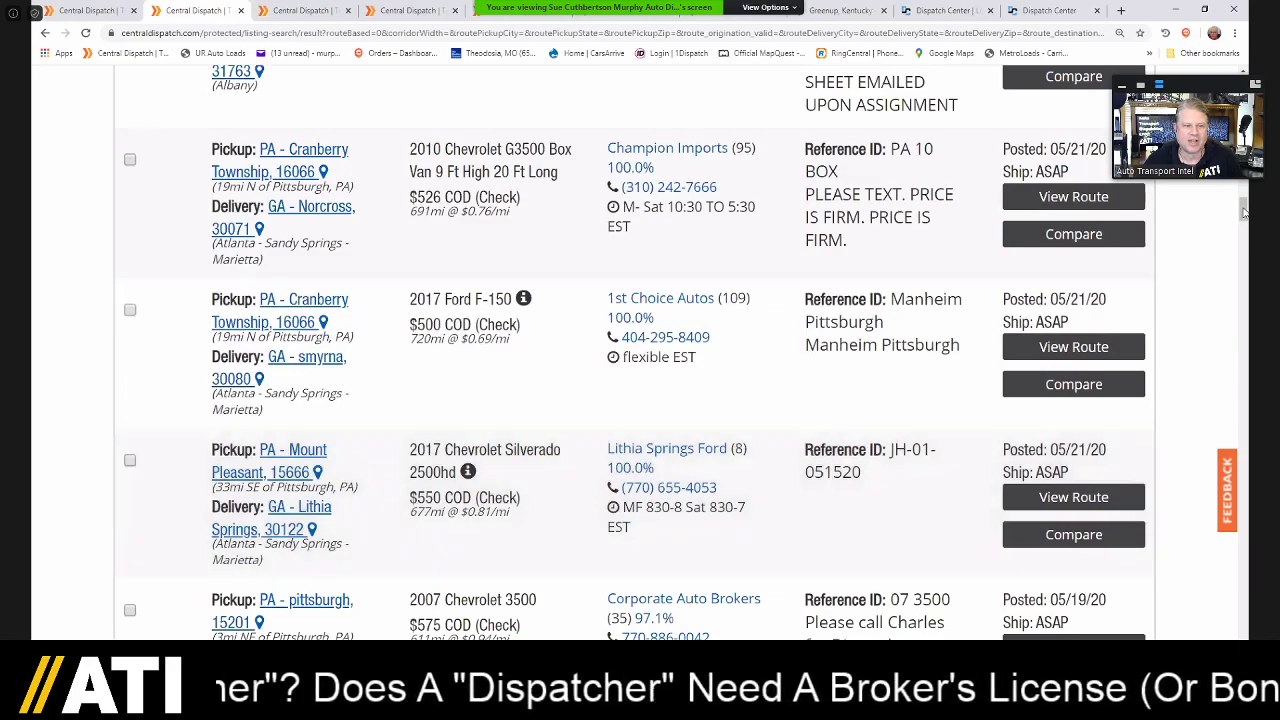
pyautogui.moveTo(1243, 209); pyautogui.dragTo(1242, 210)
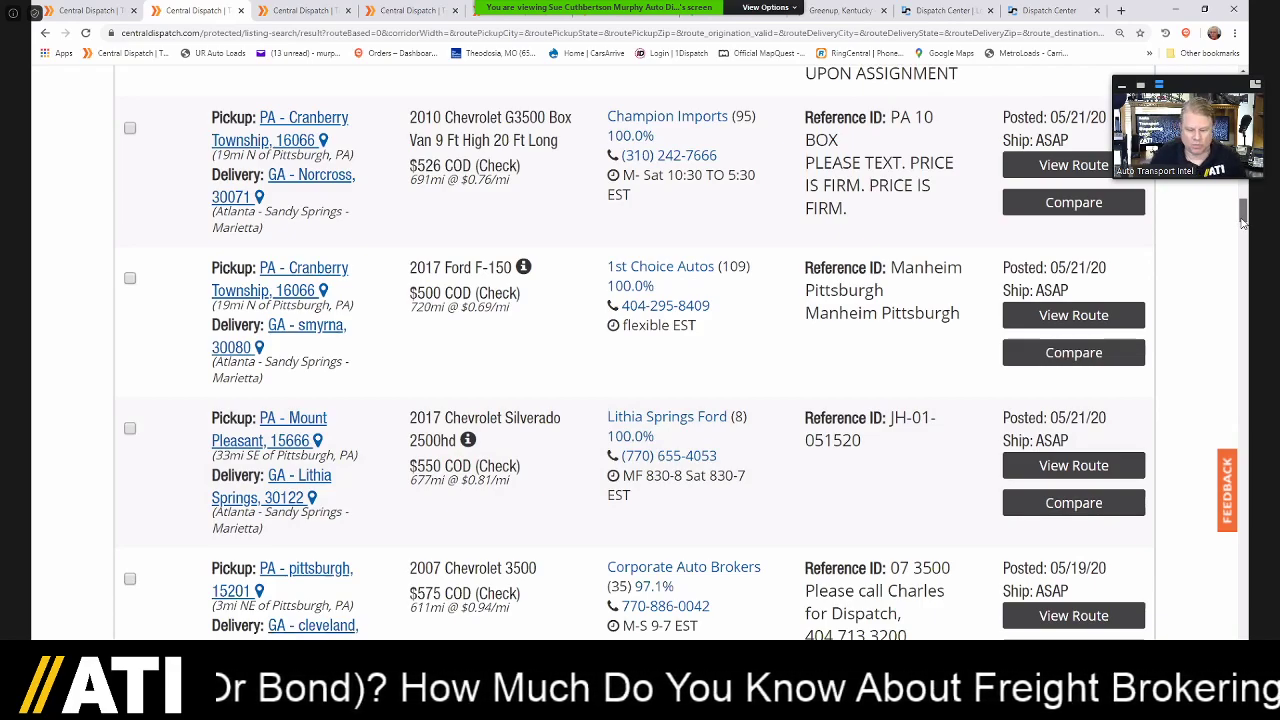
pyautogui.moveTo(1243, 224); pyautogui.dragTo(1243, 225)
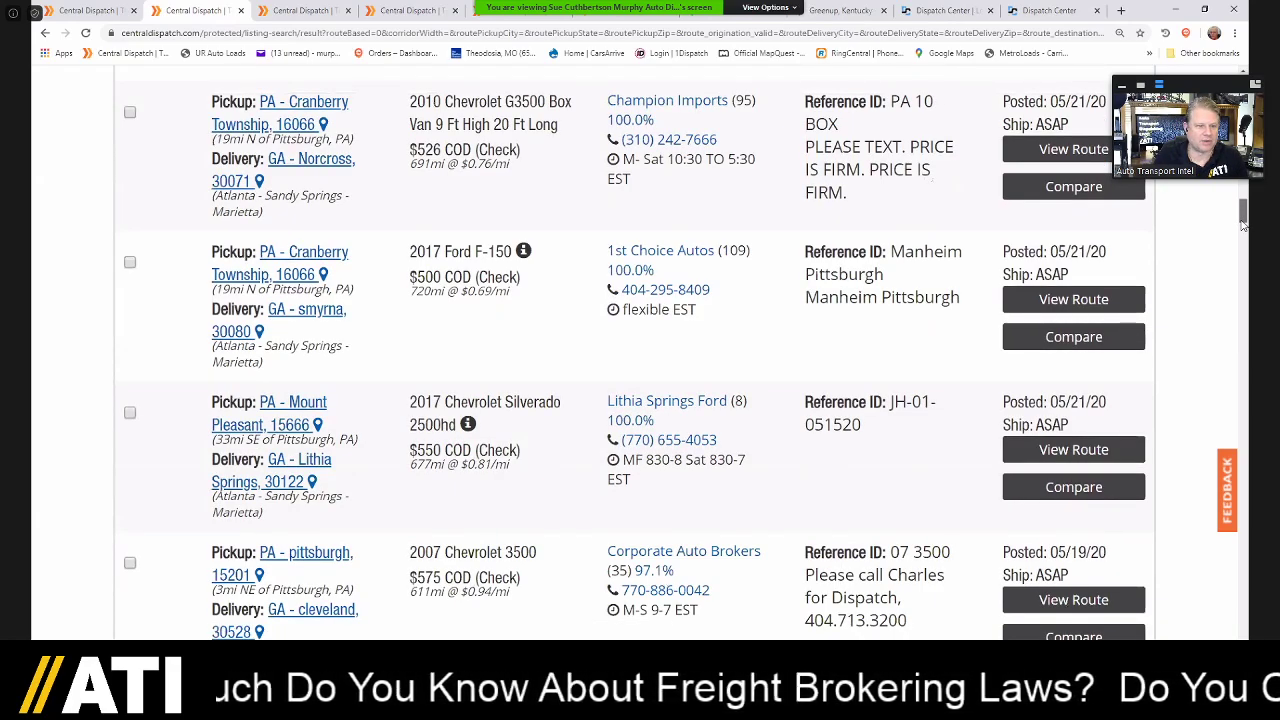
# - Review the Kentucky-bound loads and expand the five-vehicle Cranberry Township, PA to Middlesboro, KY load
pyautogui.scroll(-3, 1243, 224)
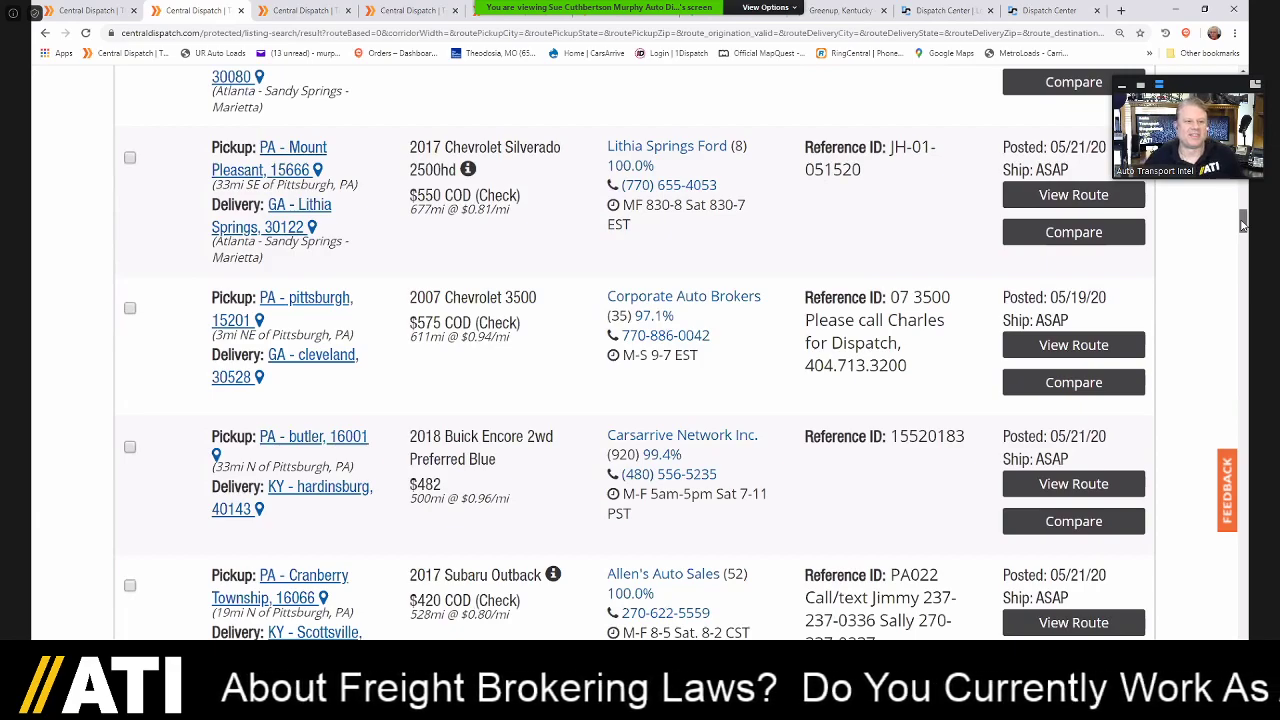
pyautogui.moveTo(1243, 224); pyautogui.dragTo(1243, 230)
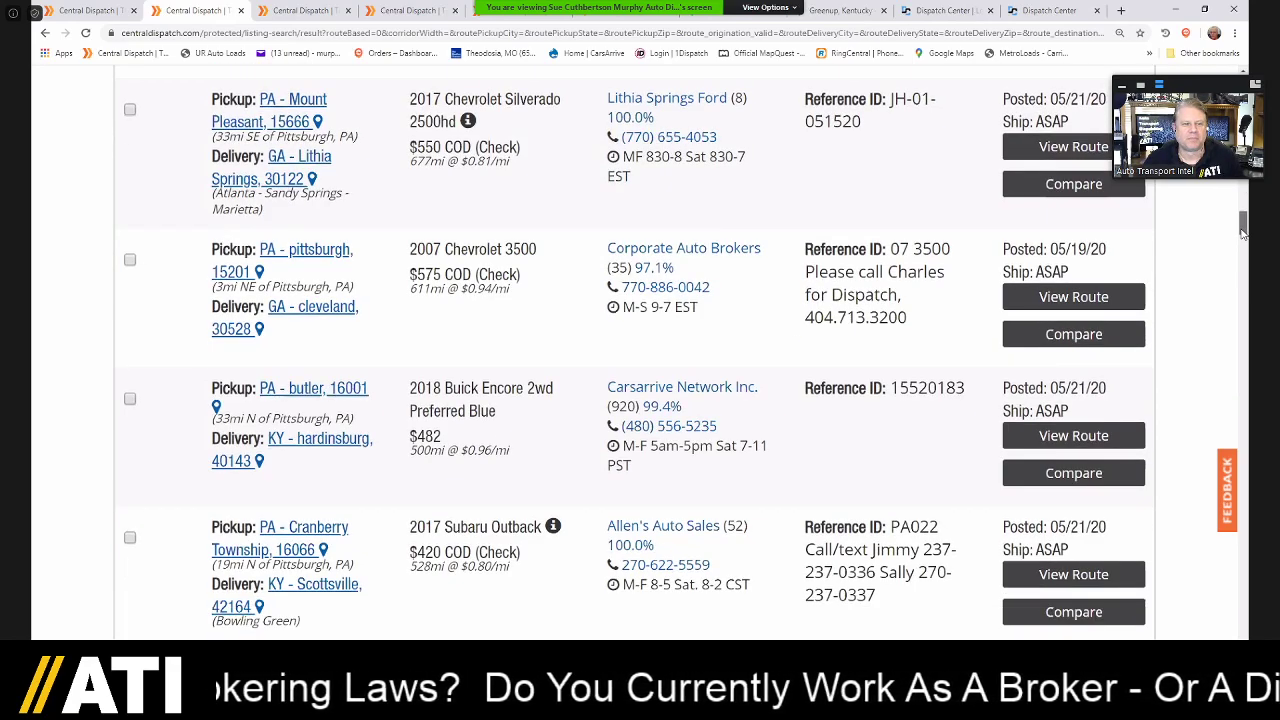
pyautogui.scroll(-1, 1241, 240)
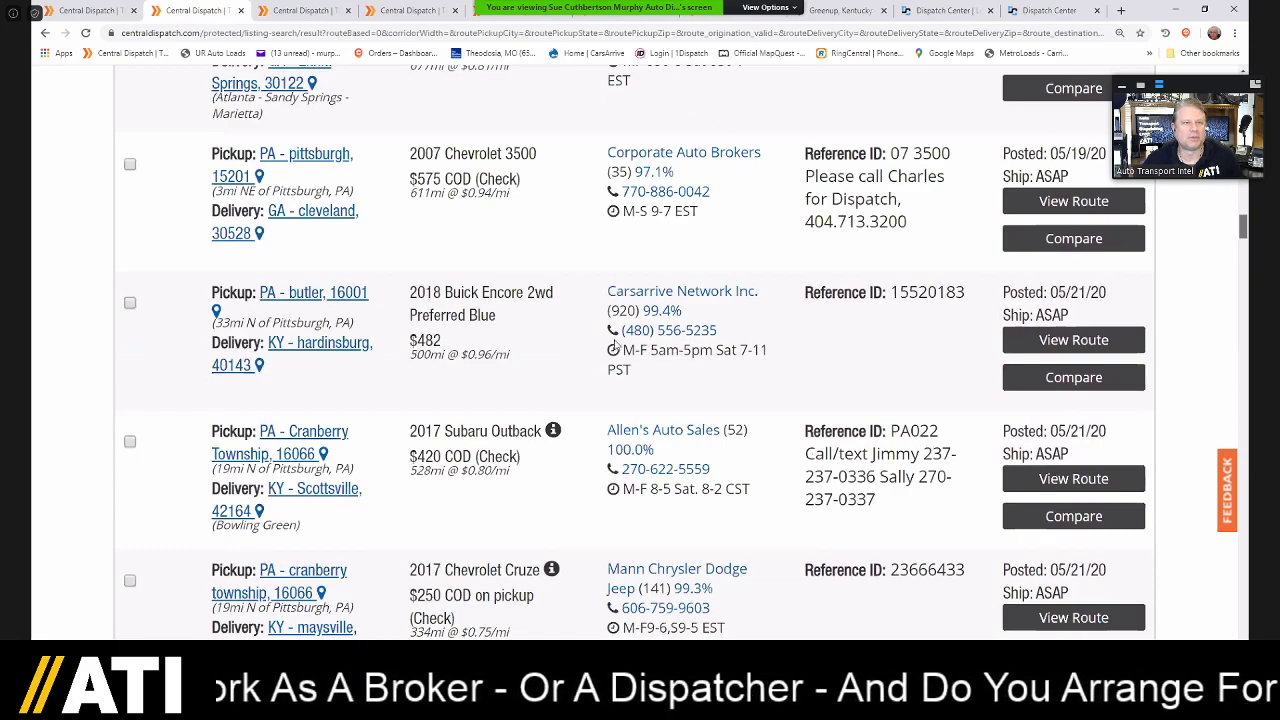
pyautogui.scroll(-3, 413, 315)
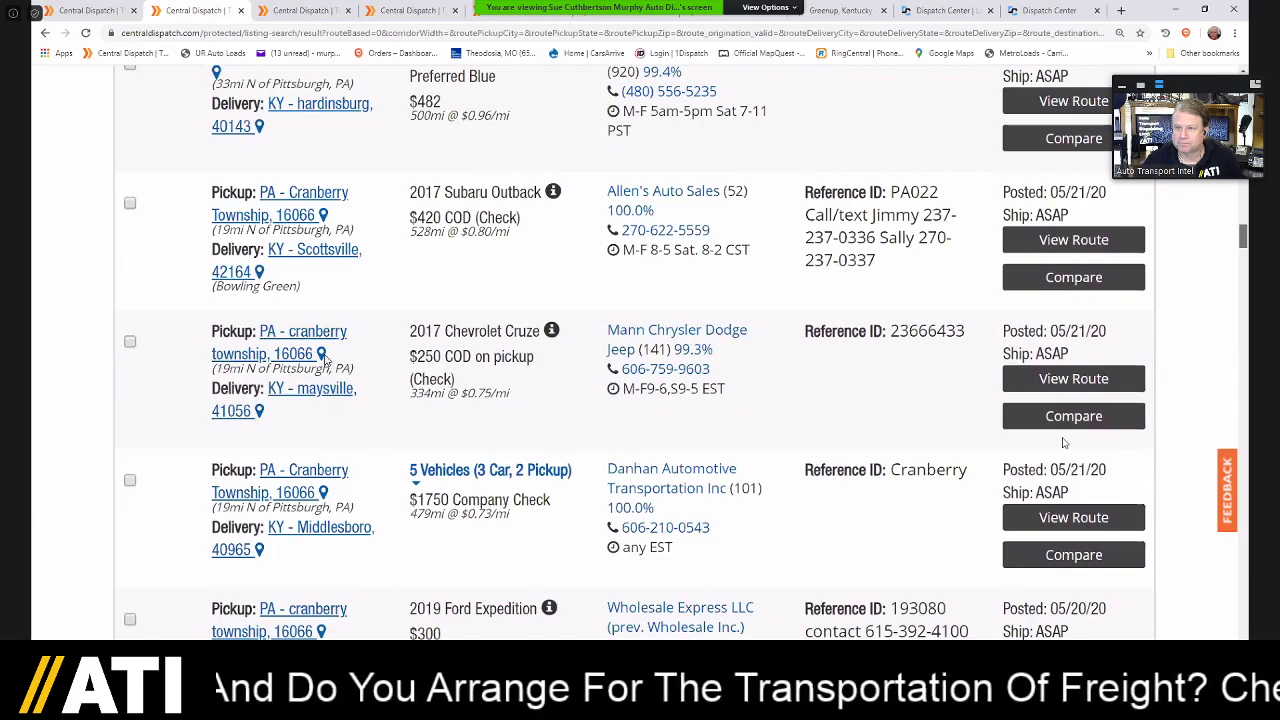
pyautogui.scroll(-2, 328, 412)
pyautogui.click(520, 345)
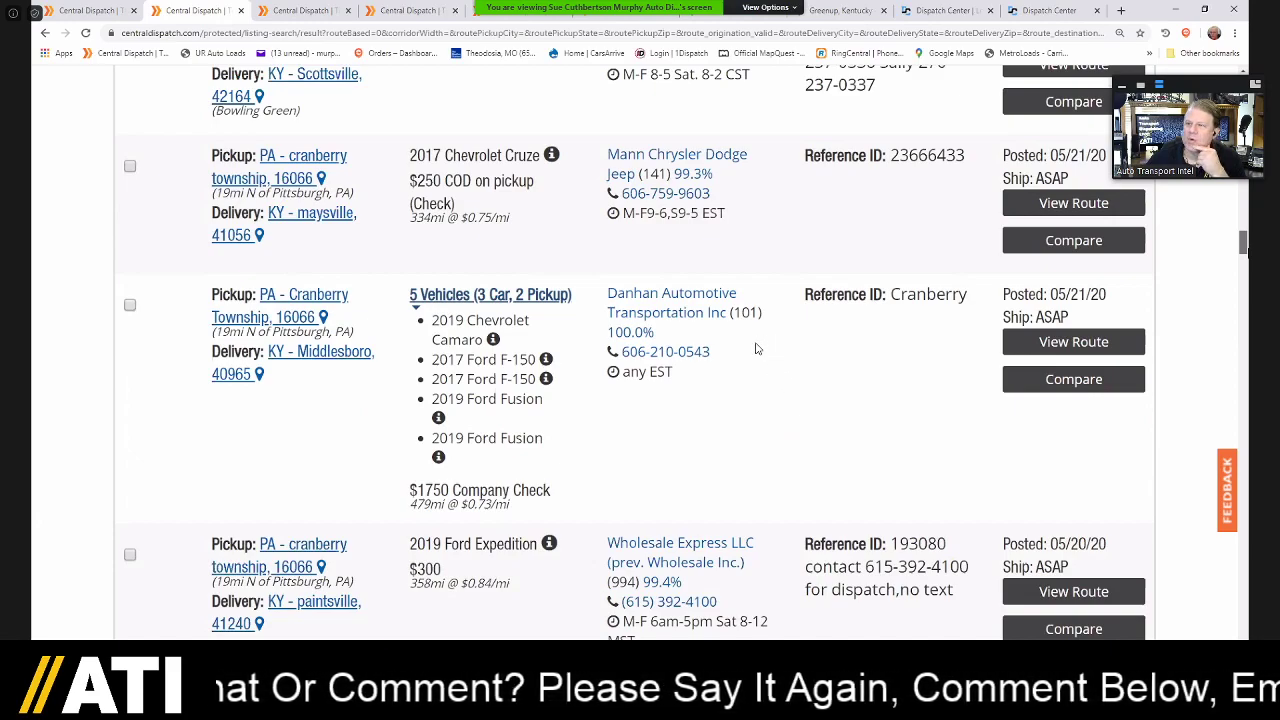
pyautogui.scroll(-1, 716, 372)
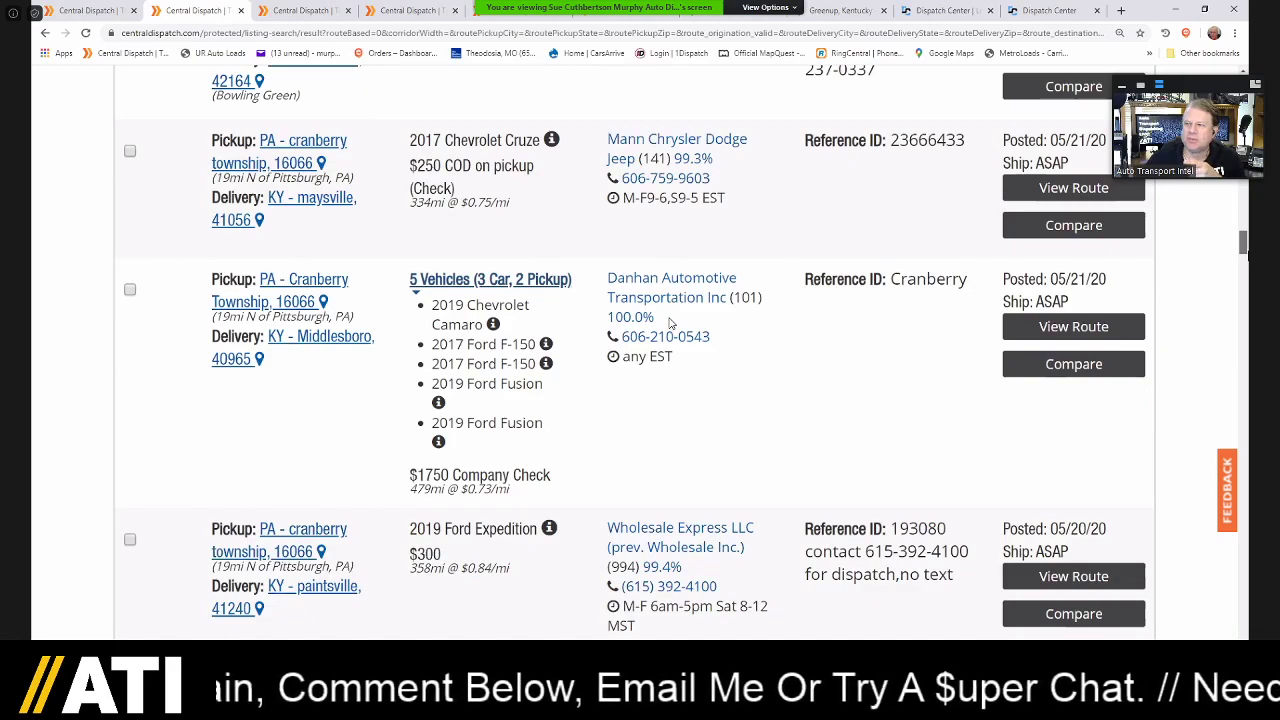
# - Check the Danhan Automotive Transportation Inc profile for the five-vehicle Cranberry Township load and return to the search results
pyautogui.scroll(-1, 670, 322)
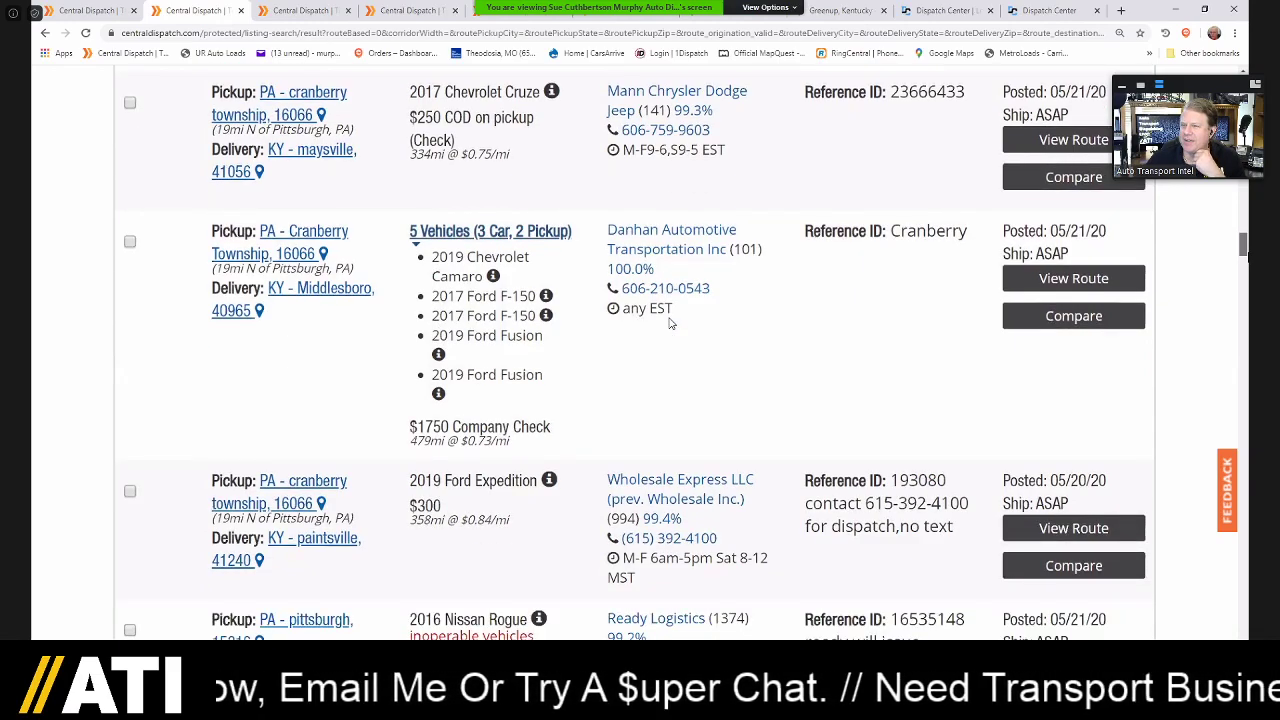
pyautogui.scroll(-1, 670, 322)
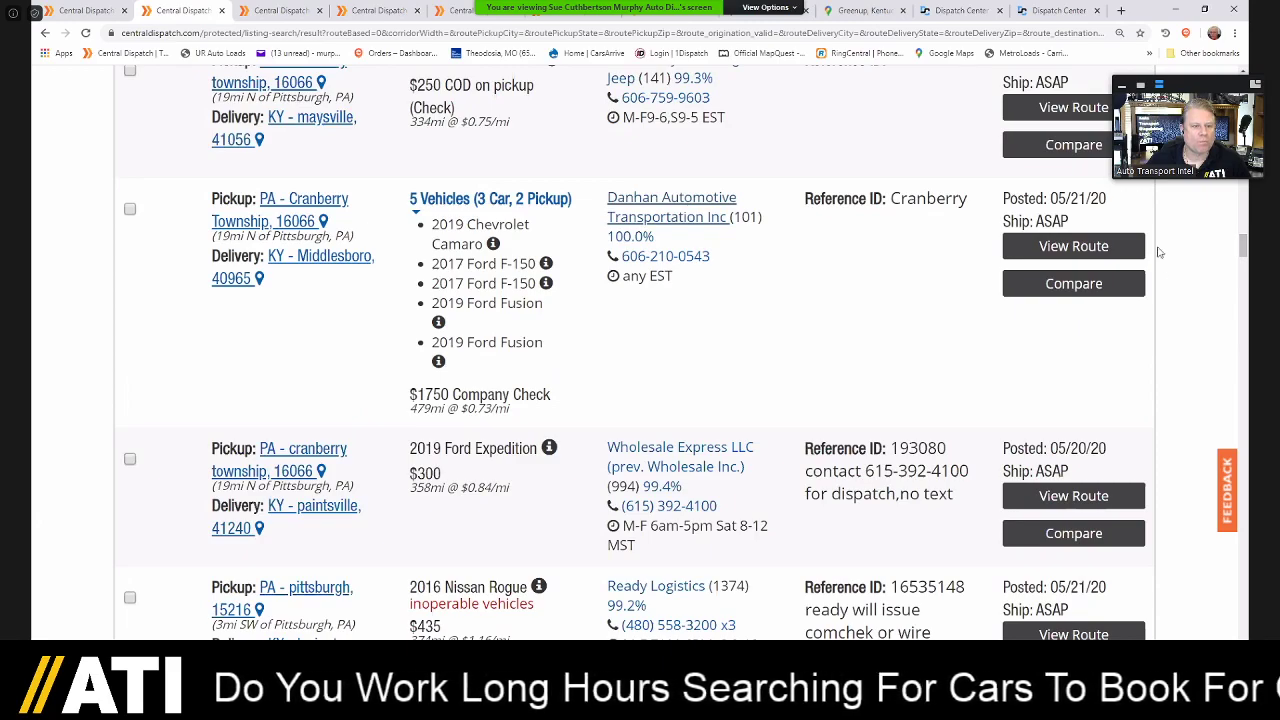
pyautogui.click(288, 11)
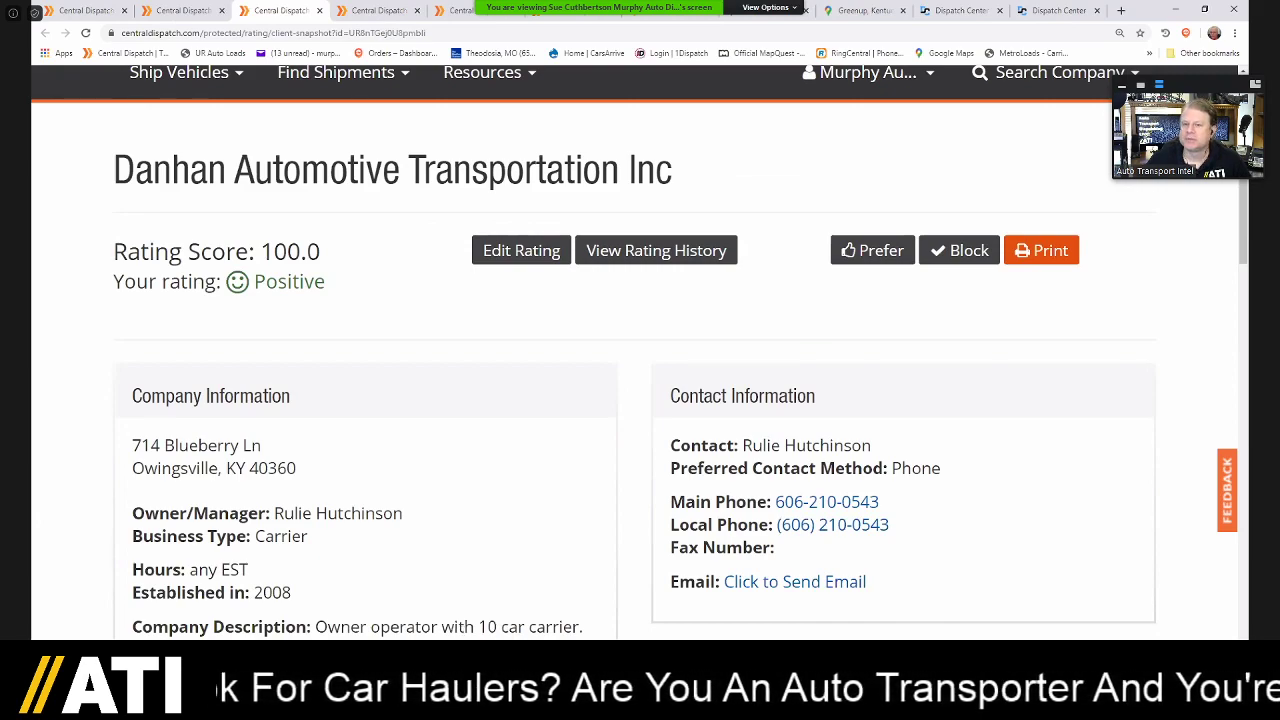
pyautogui.click(184, 11)
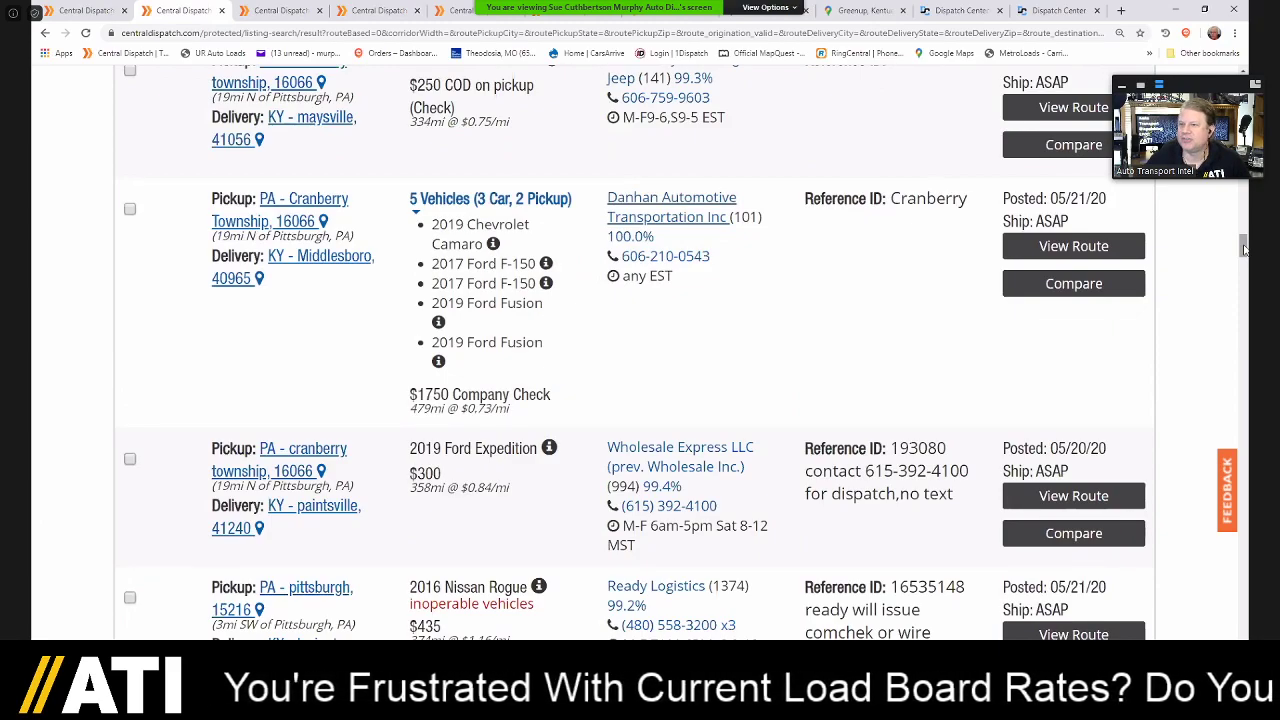
# - Review the remaining Kentucky-bound loads and the Perryopolis, PA to Edgewood, MD load, comparing pay per mile and shippers
pyautogui.scroll(-1, 1244, 250)
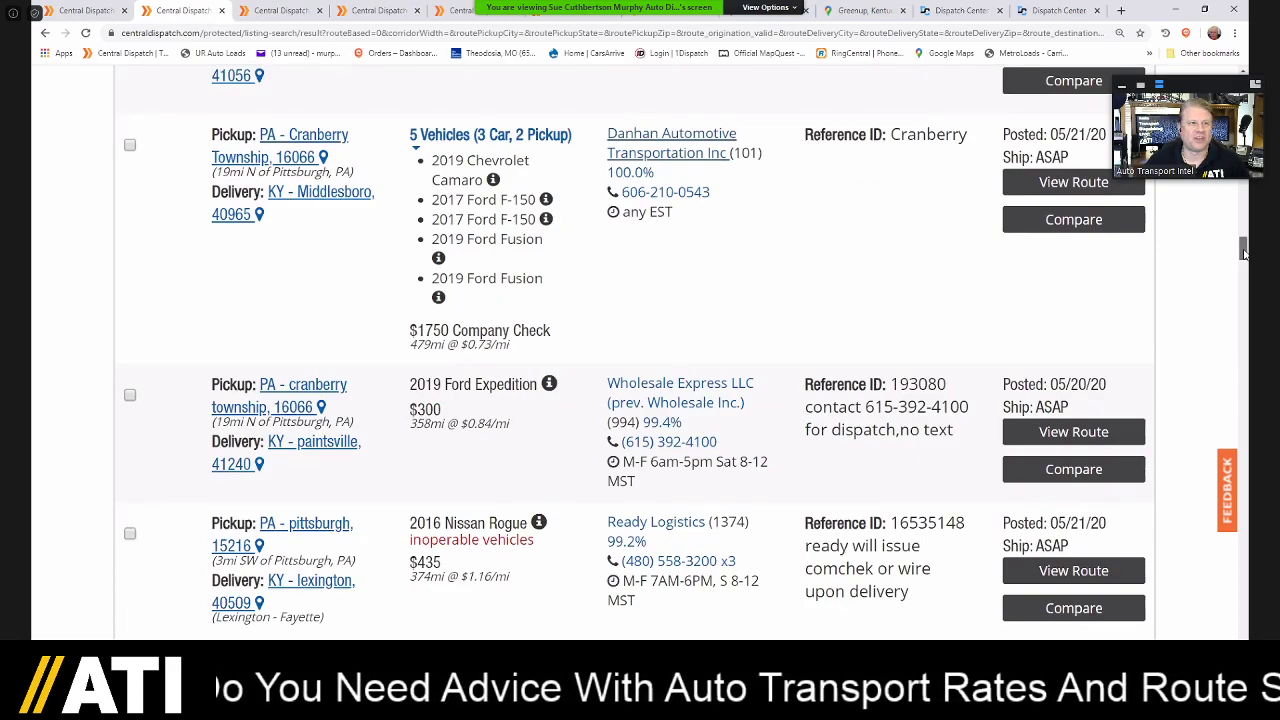
pyautogui.scroll(-1, 760, 165)
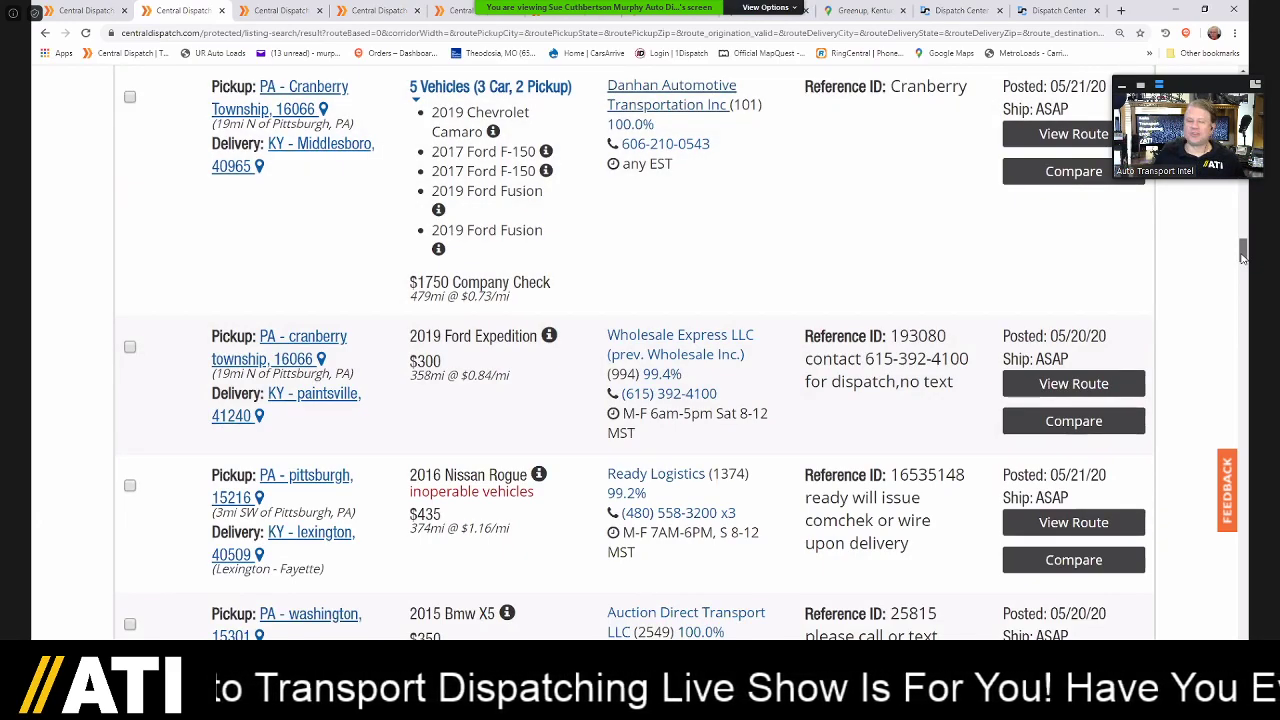
pyautogui.scroll(-1, 1242, 257)
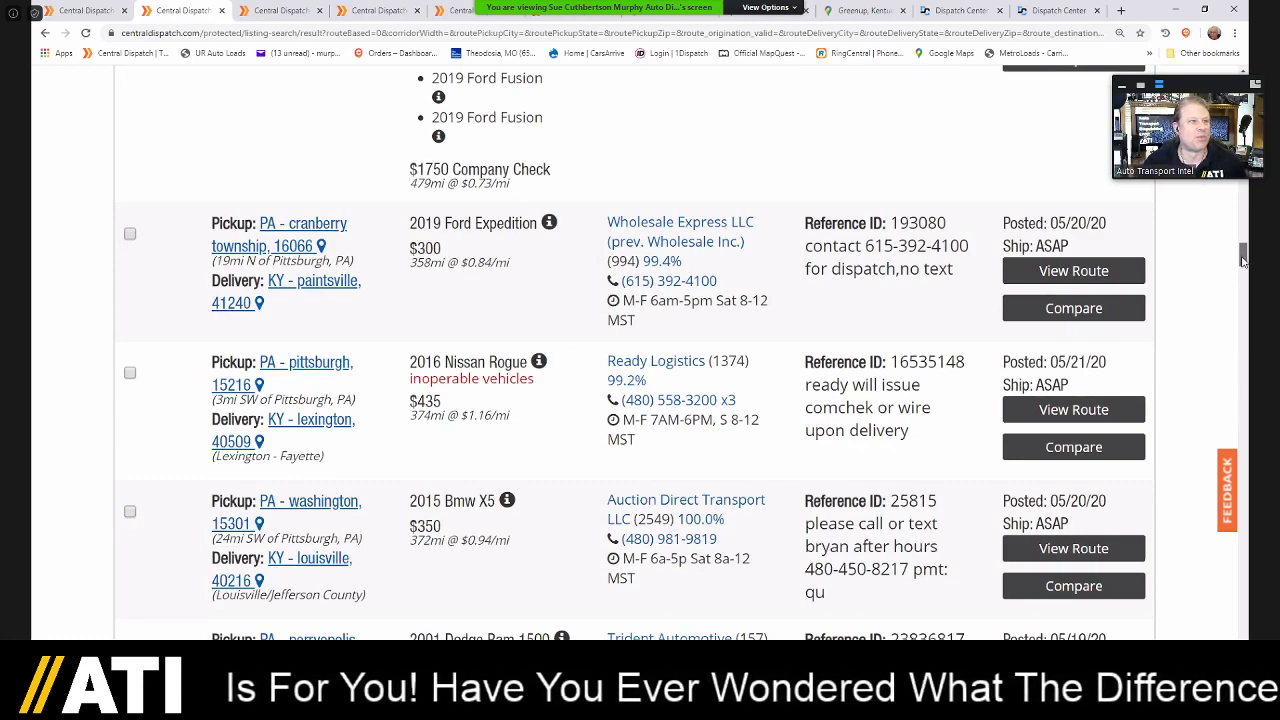
pyautogui.scroll(-1, 1243, 260)
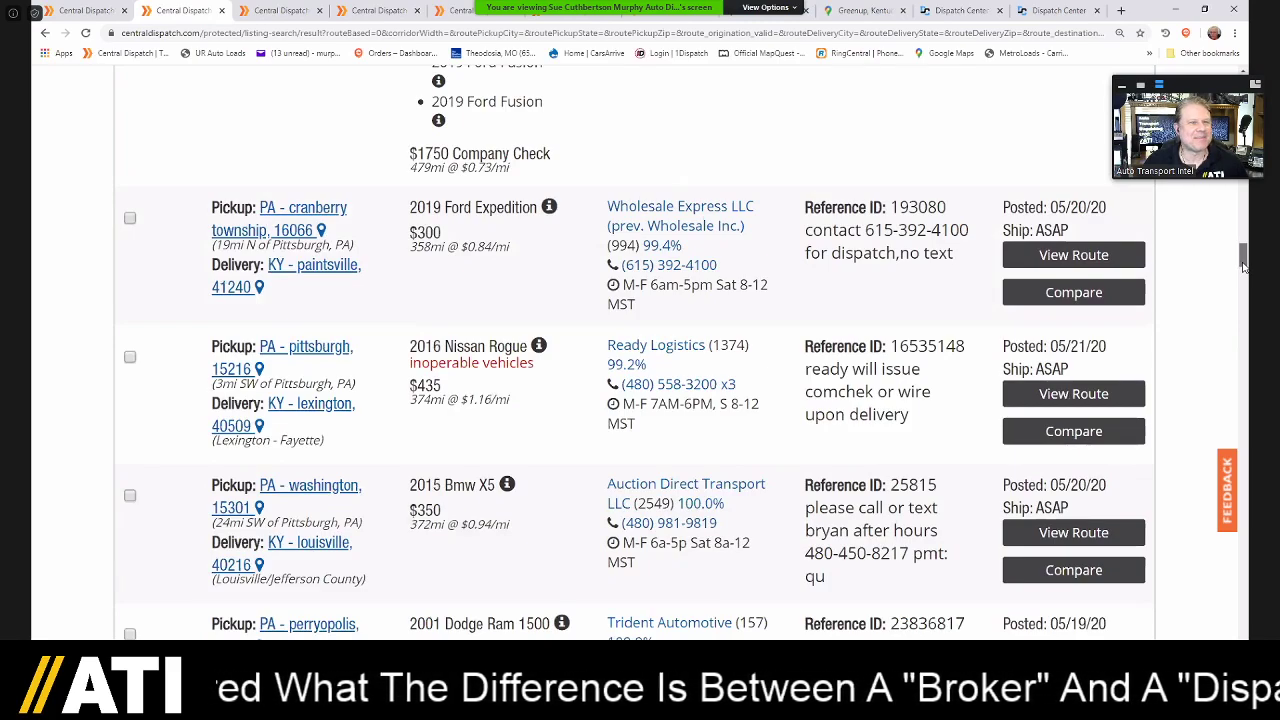
pyautogui.scroll(-2, 592, 351)
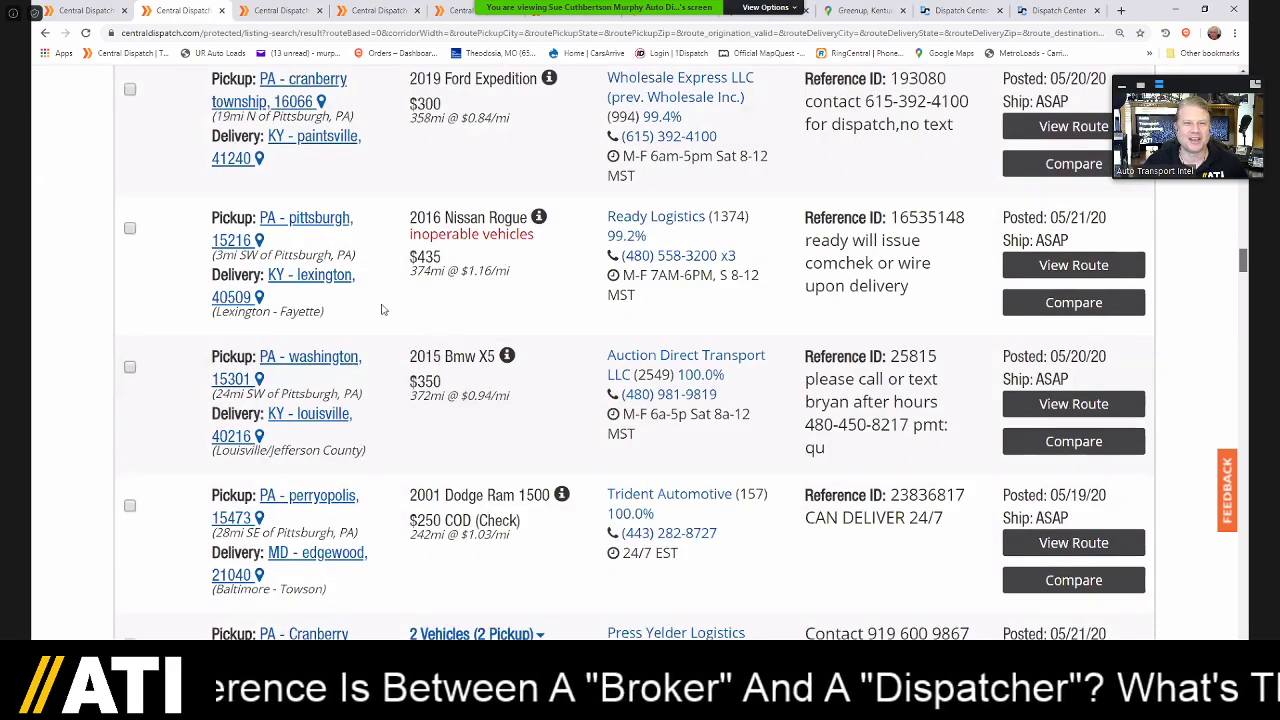
pyautogui.scroll(-1, 600, 368)
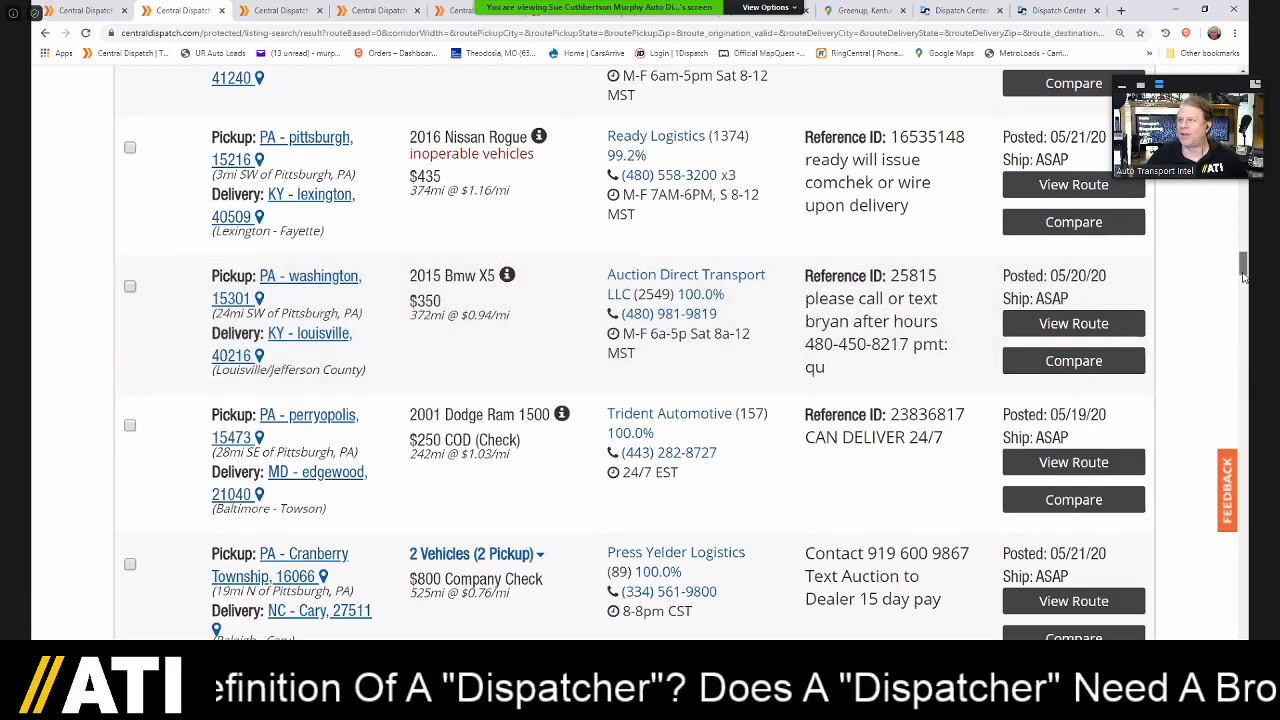
pyautogui.scroll(-1, 1243, 277)
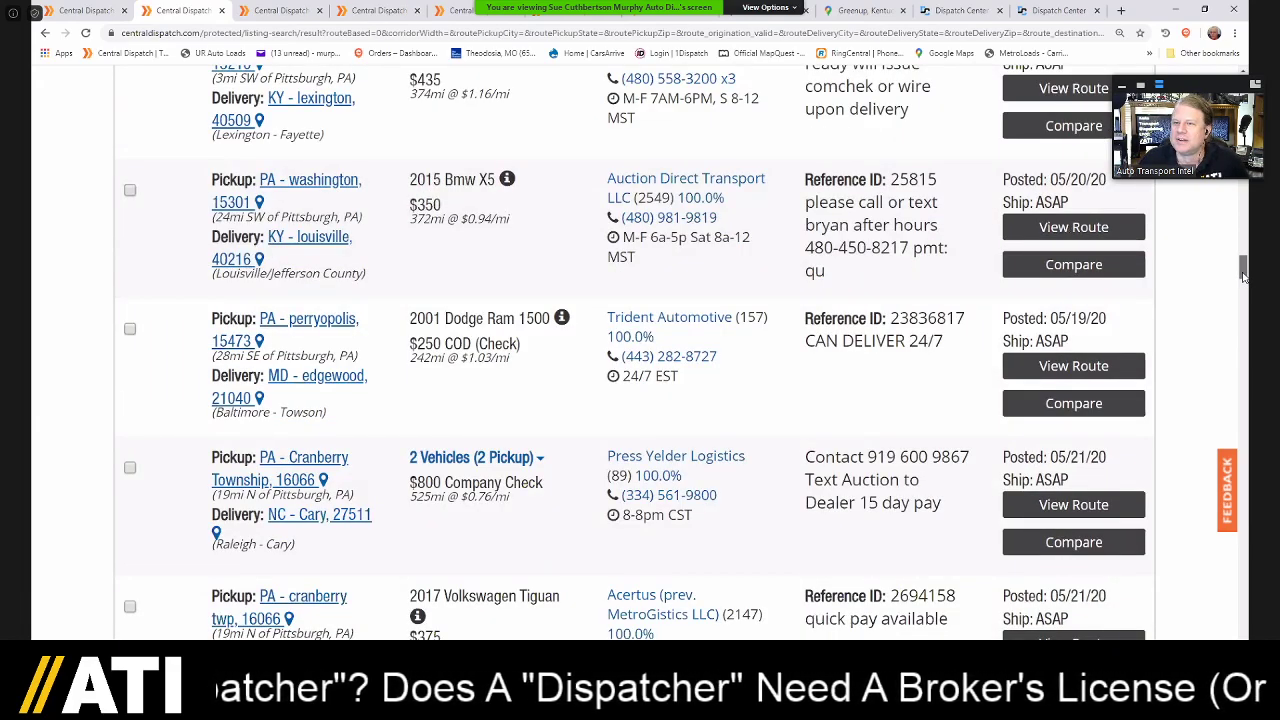
# - Expand the two-pickup Cranberry Township, PA to Cary, NC load and examine its vehicles, pay and shipper
pyautogui.moveTo(1243, 277); pyautogui.dragTo(1243, 283)
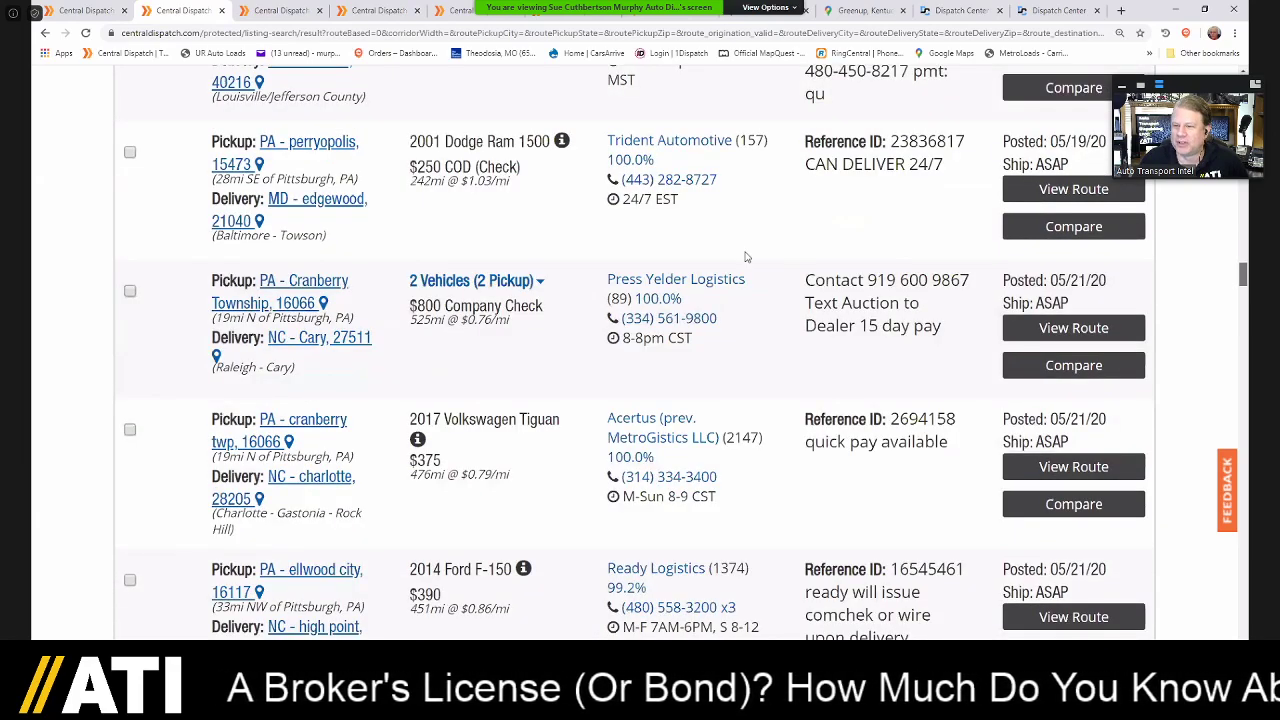
pyautogui.scroll(-2, 510, 153)
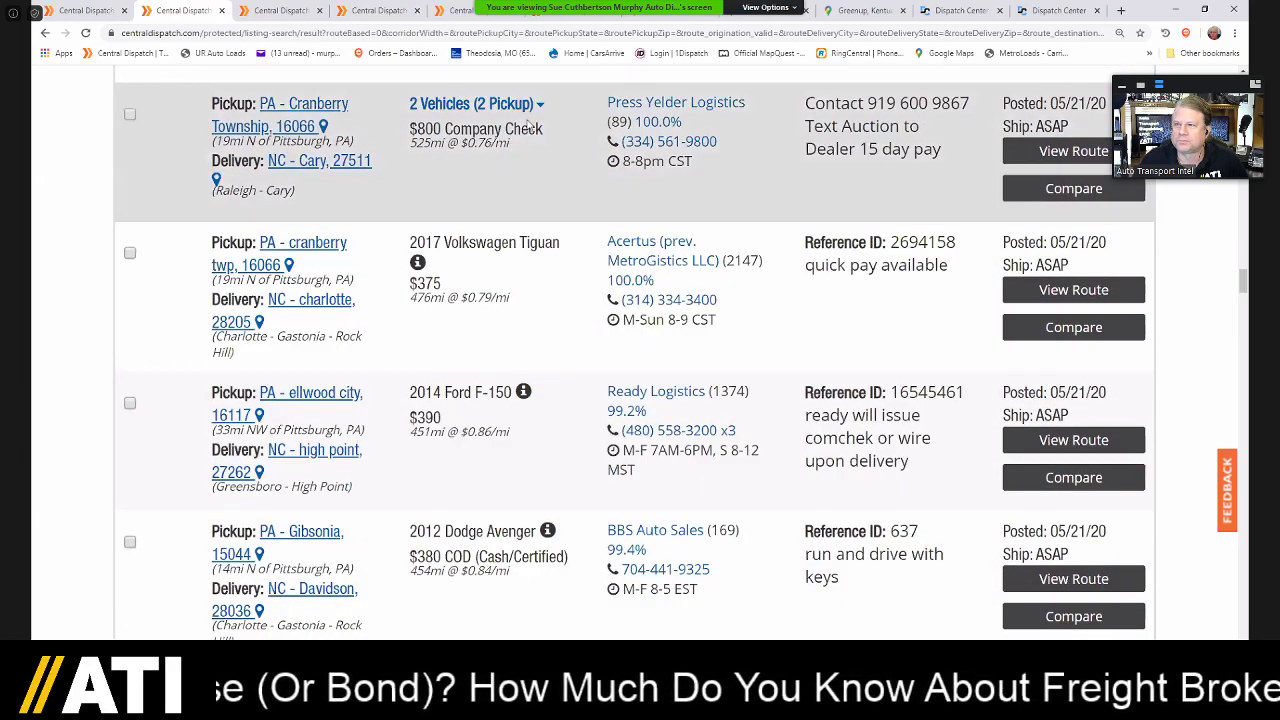
pyautogui.click(540, 106)
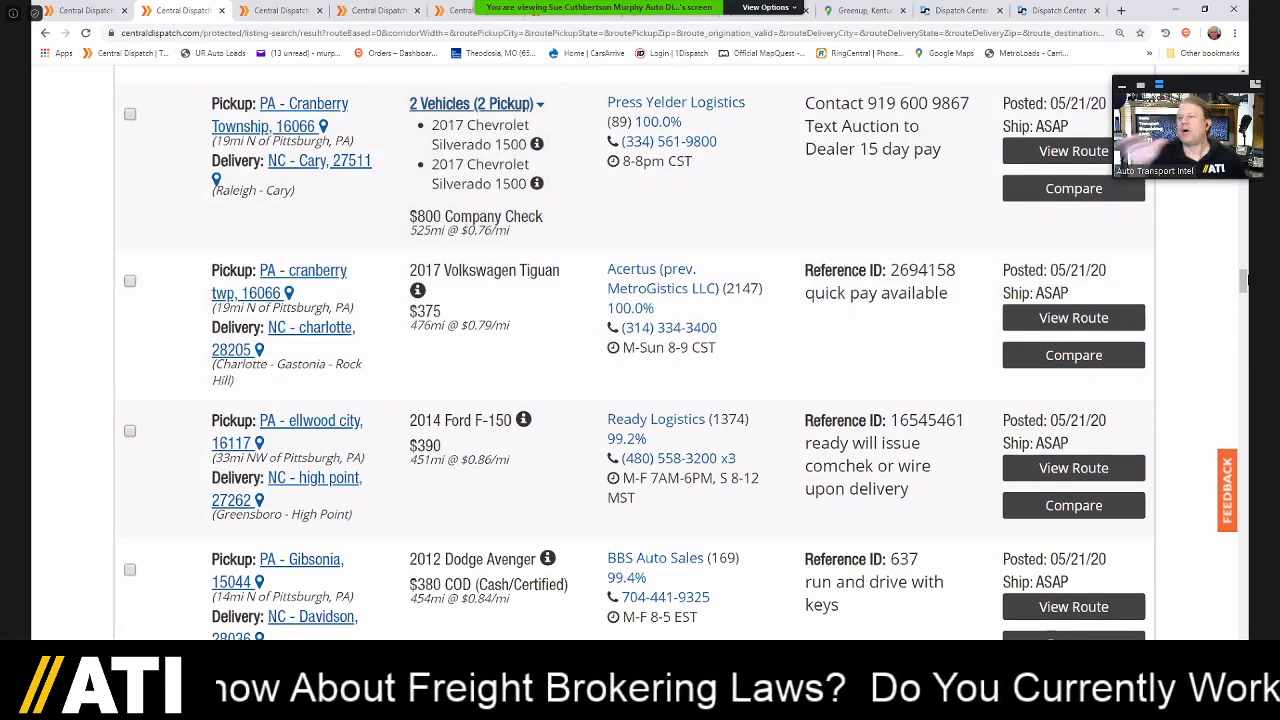
pyautogui.scroll(2, 1246, 285)
pyautogui.scroll(1, 1246, 278)
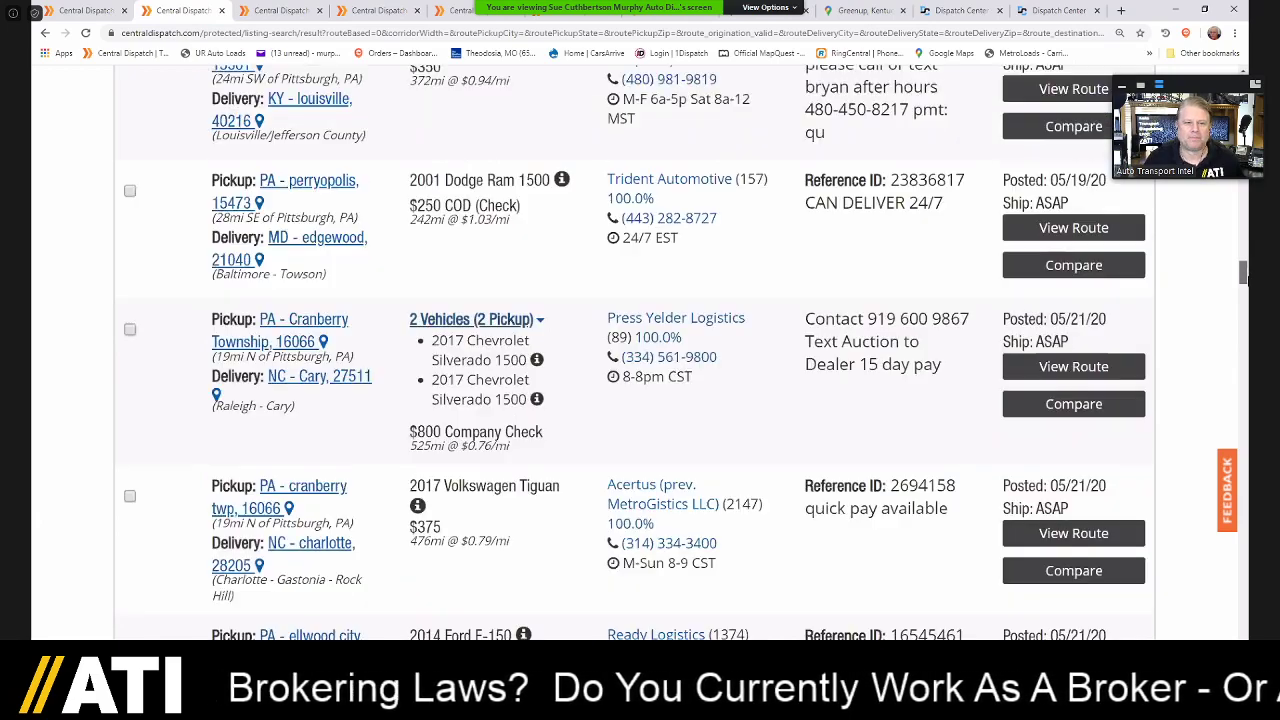
# - Review the other North Carolina-bound loads and the New York-bound loads for vehicle condition and pay per mile
pyautogui.moveTo(1246, 281); pyautogui.dragTo(1246, 301)
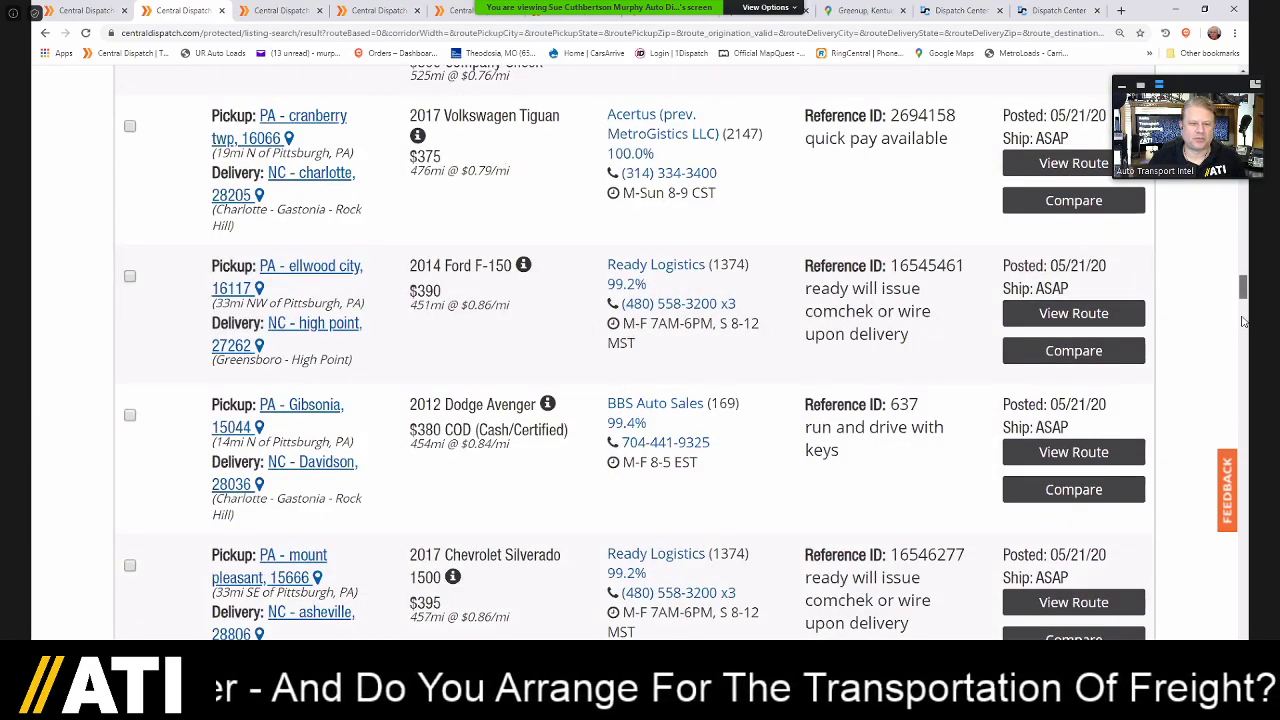
pyautogui.scroll(-1, 1243, 320)
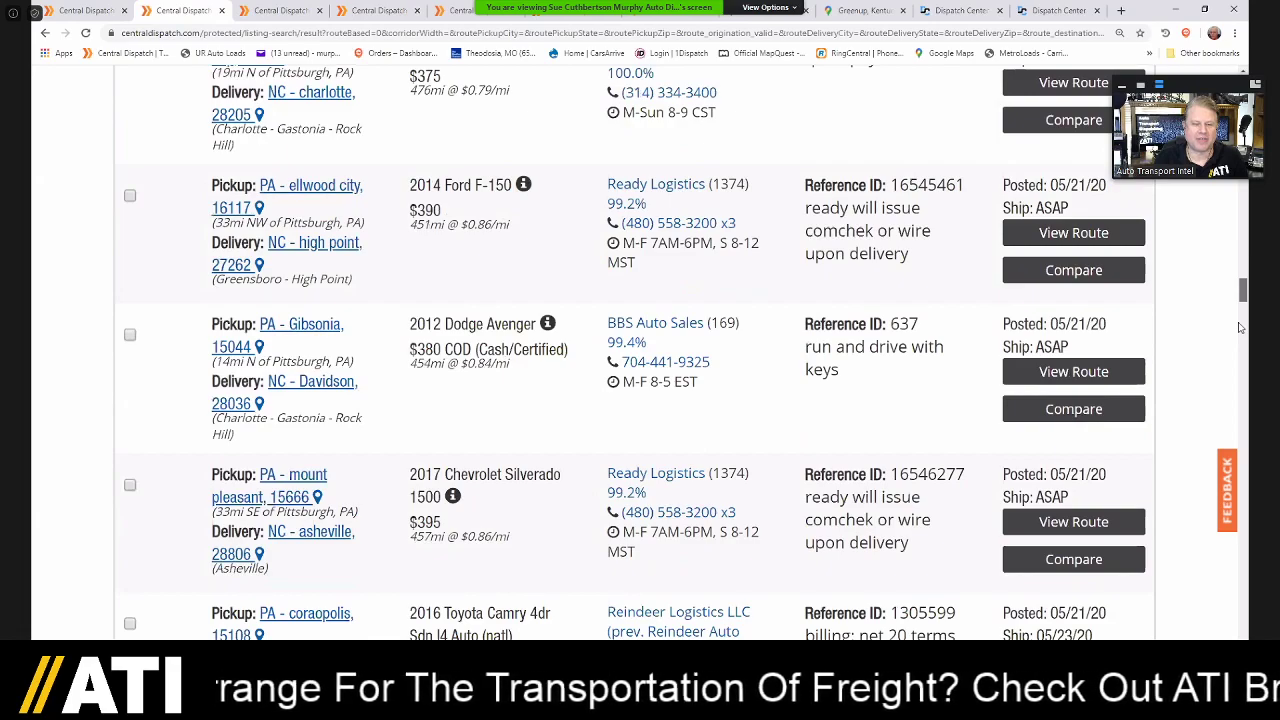
pyautogui.scroll(-5, 1238, 345)
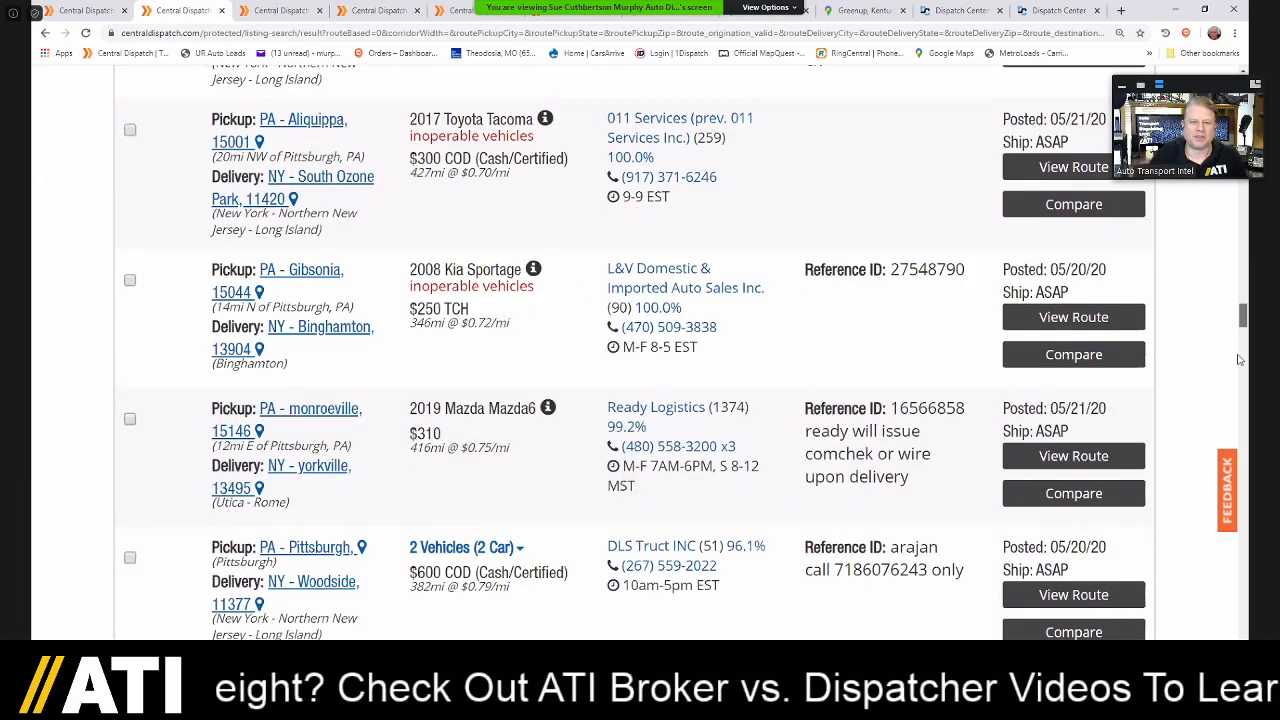
pyautogui.scroll(-5, 1238, 360)
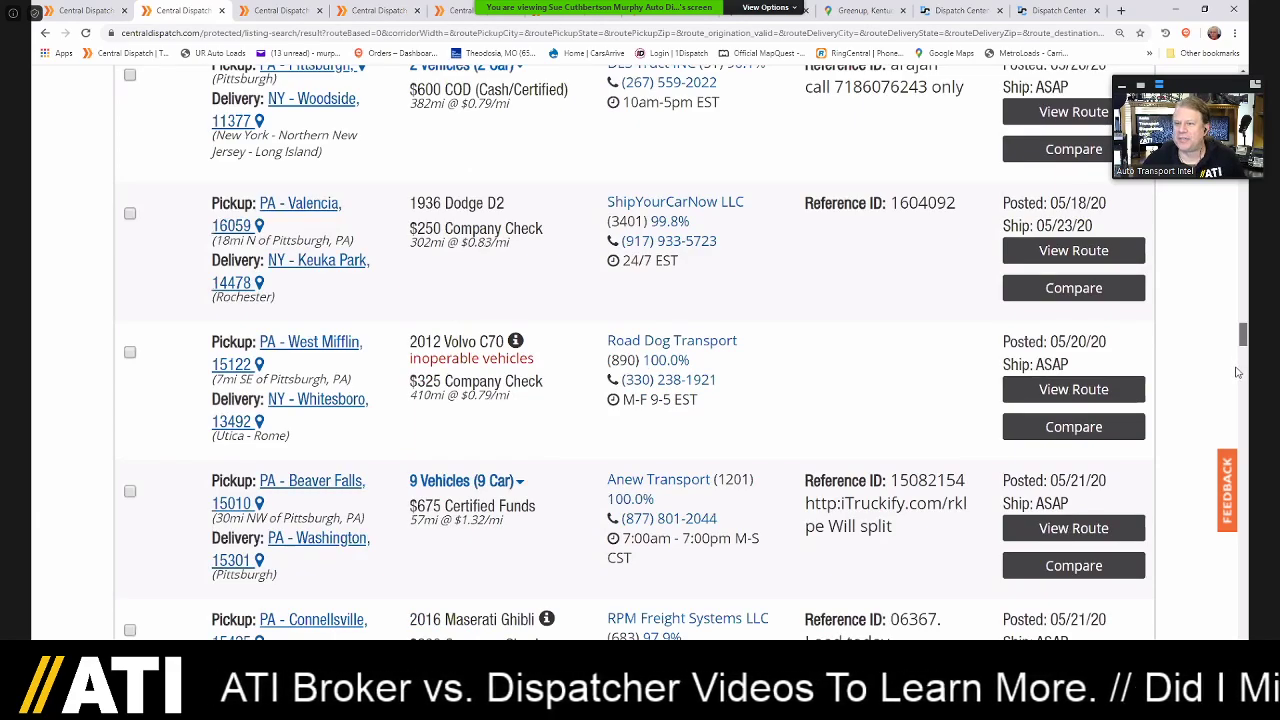
# - Review the loads delivering within Pennsylvania, such as Erie, Philadelphia, Manheim and Pittsburgh, comparing price and mileage
pyautogui.scroll(-5, 1237, 378)
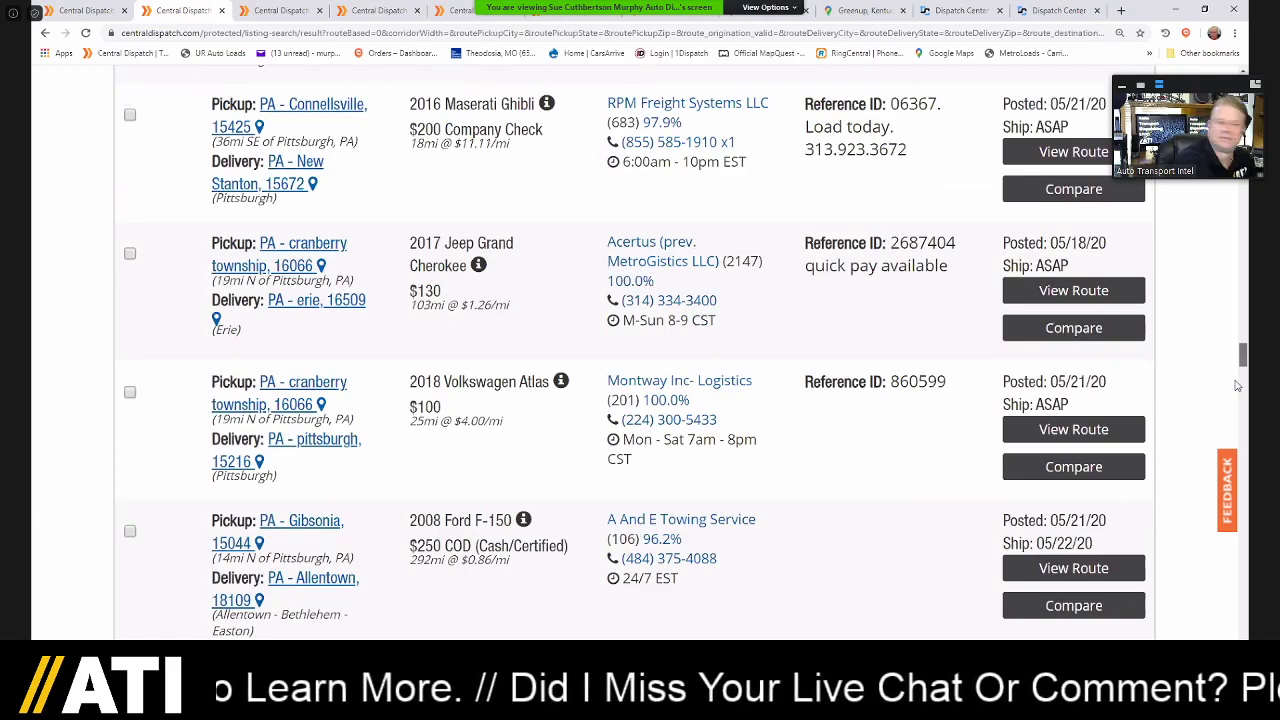
pyautogui.scroll(-5, 1237, 383)
pyautogui.scroll(-1, 1237, 385)
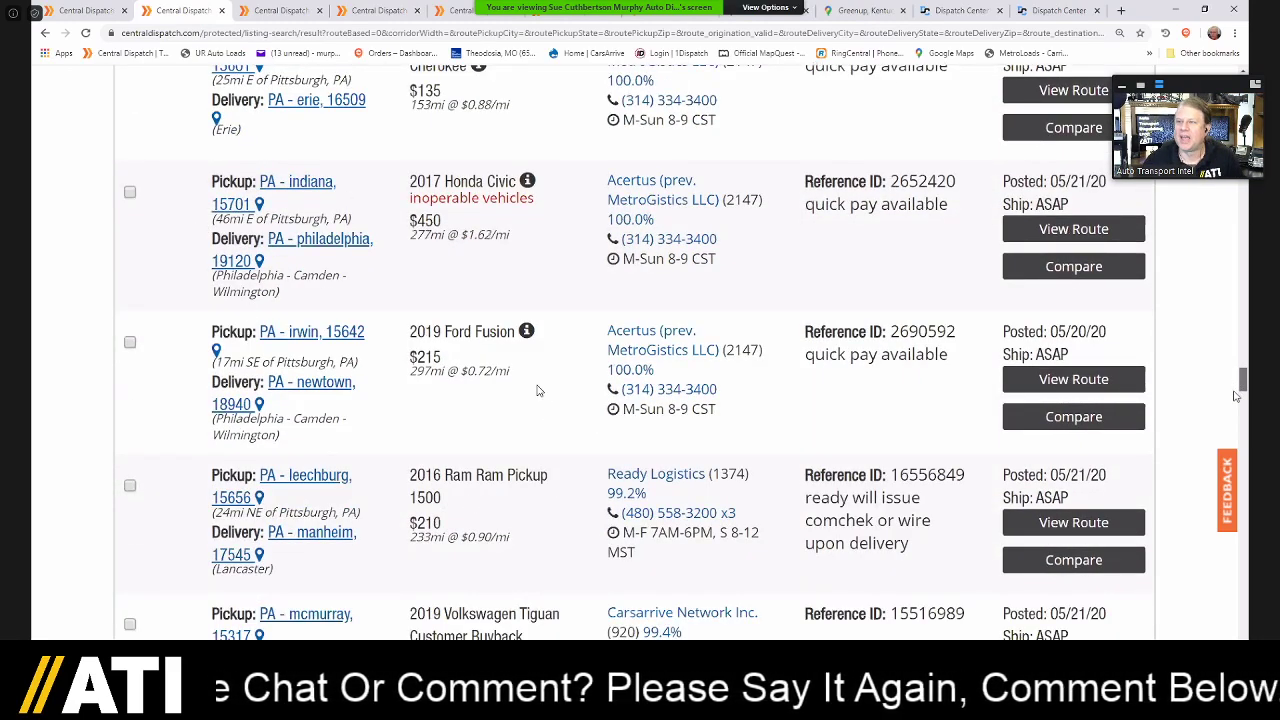
pyautogui.scroll(-1, 1237, 400)
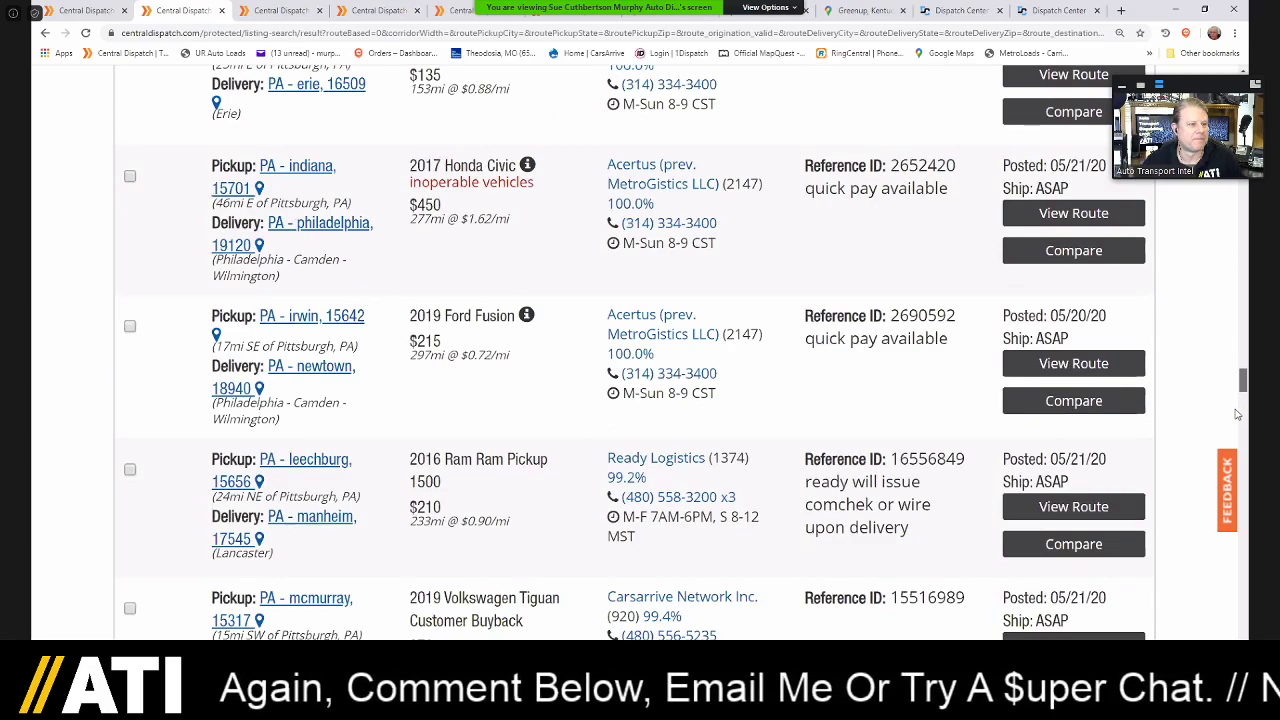
pyautogui.scroll(-3, 1237, 414)
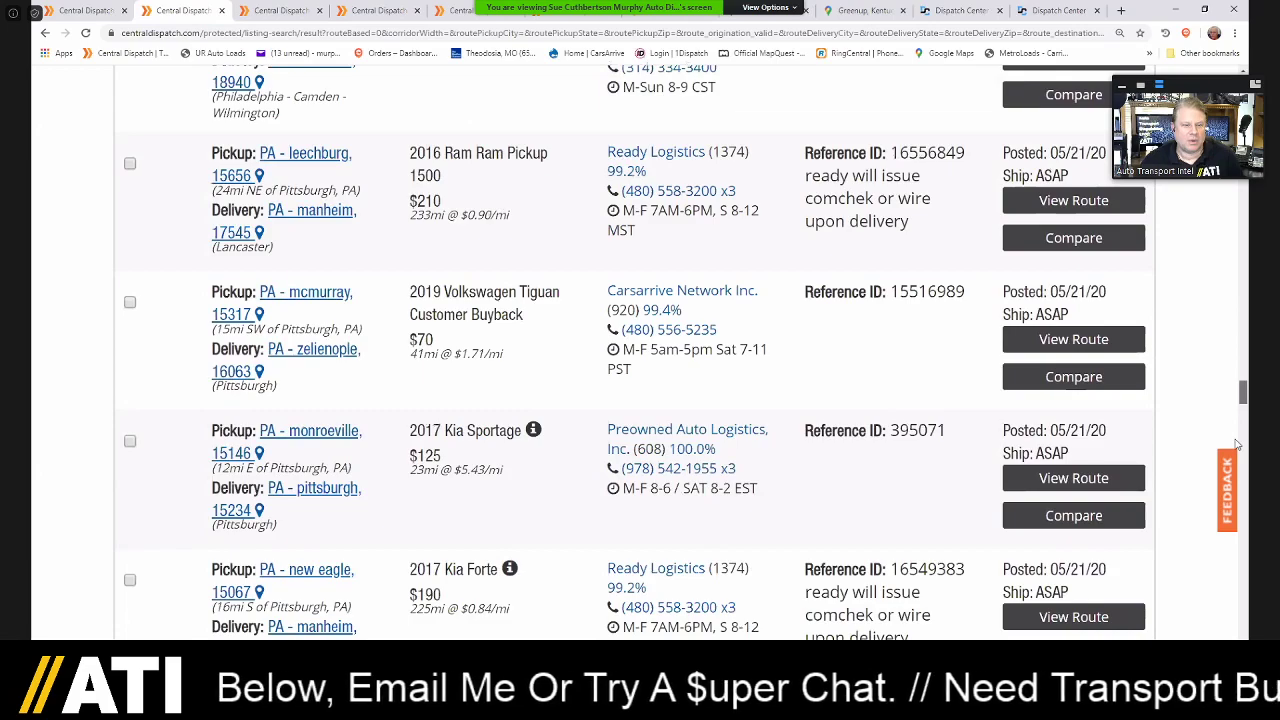
pyautogui.scroll(-4, 1237, 447)
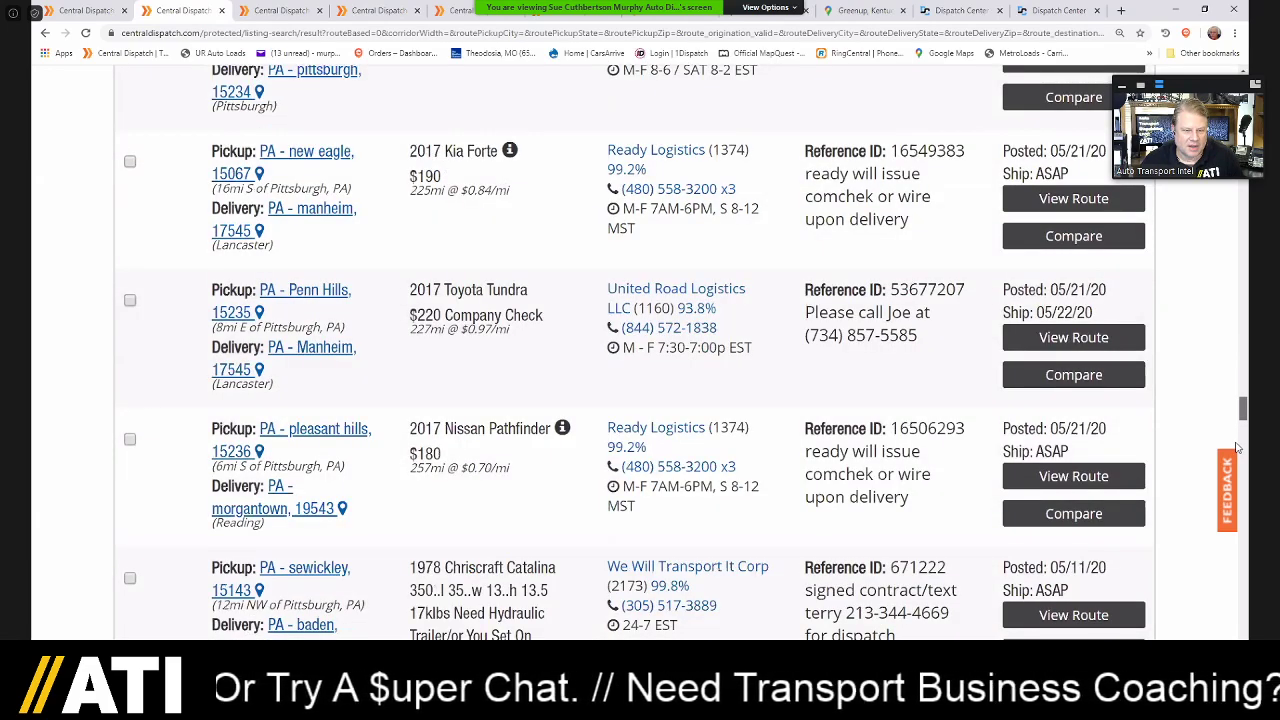
pyautogui.scroll(-10, 1240, 450)
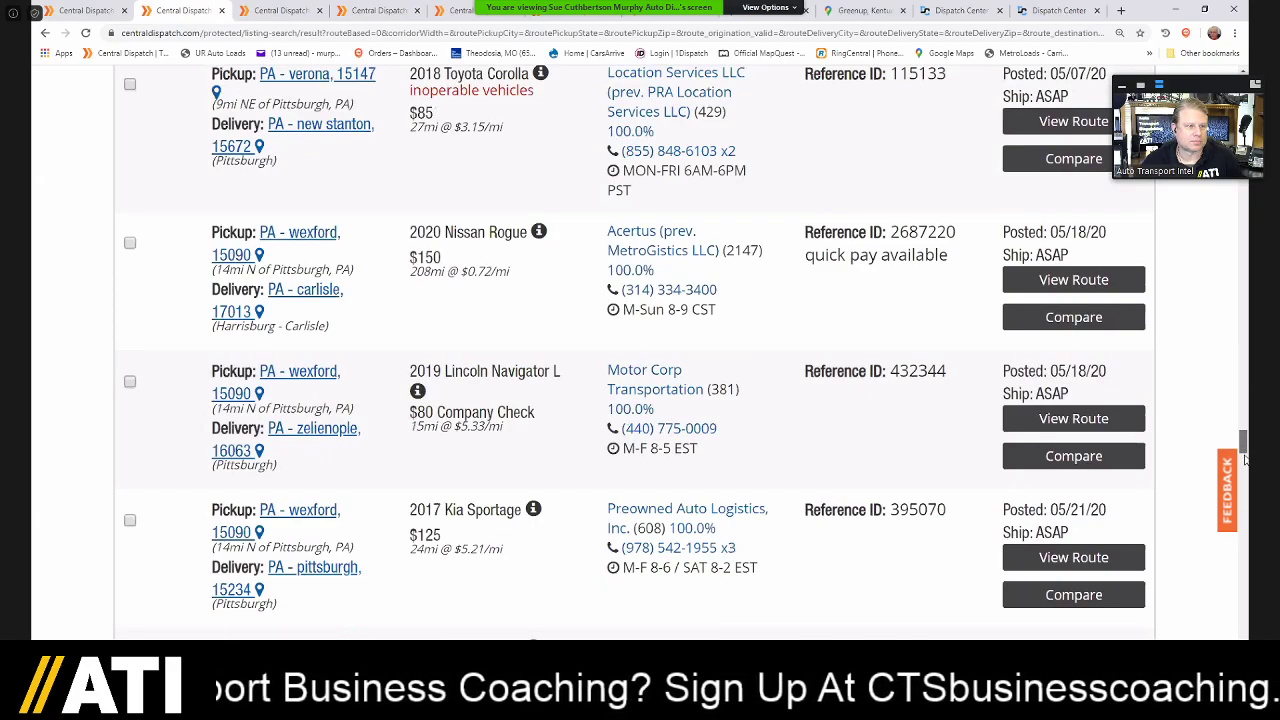
# - Review the South Carolina-bound loads, including the York, Woodruff, Walhalla and Myrtle Beach deliveries
pyautogui.scroll(-1, 1245, 460)
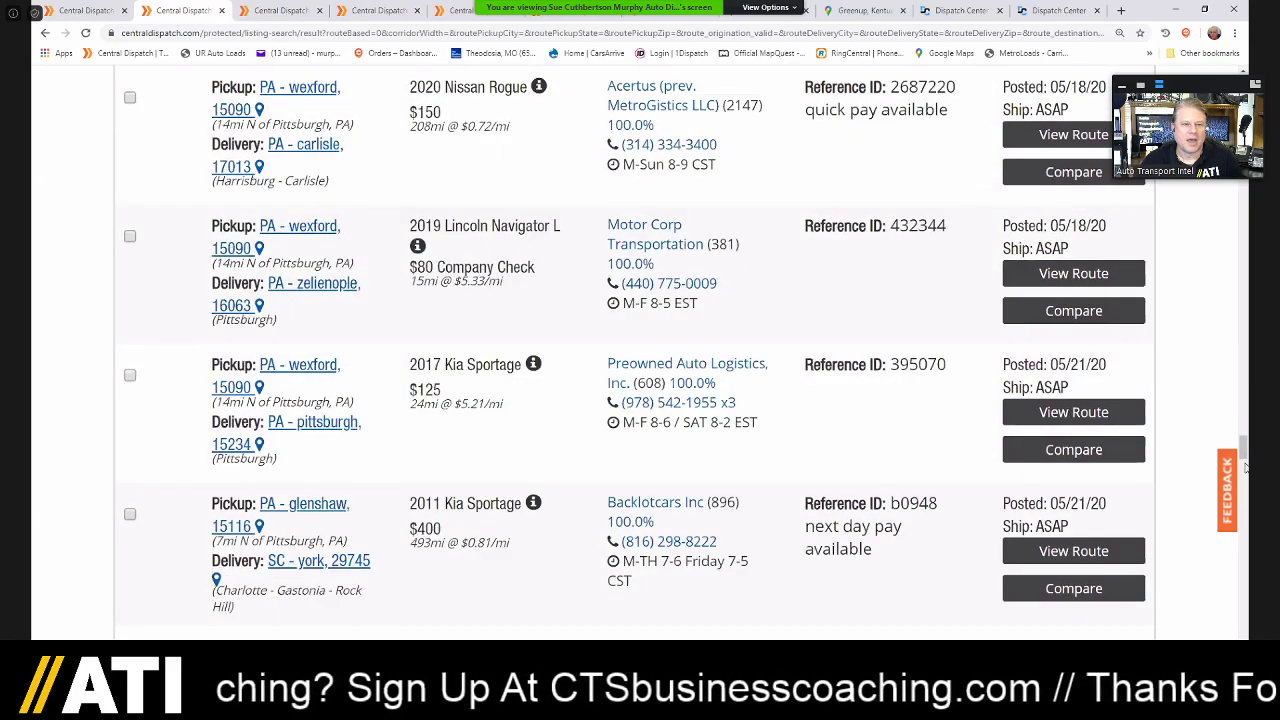
pyautogui.scroll(-2, 1245, 466)
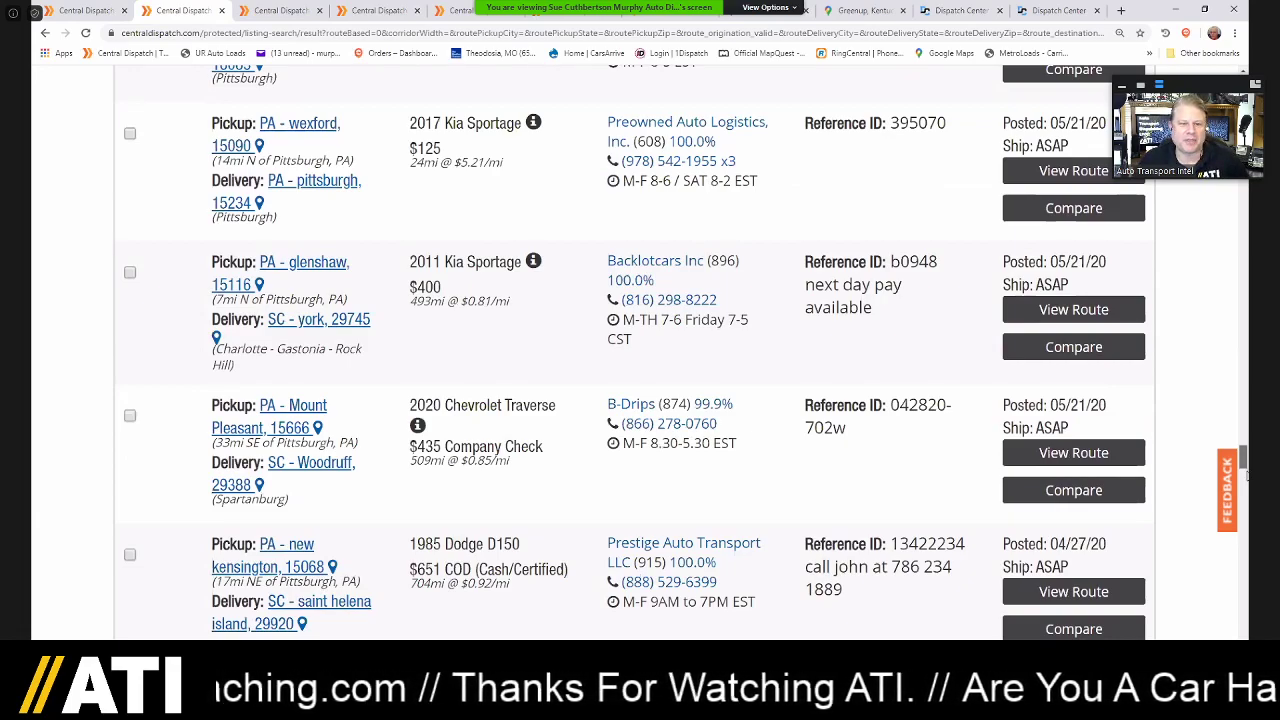
pyautogui.scroll(-3, 1247, 475)
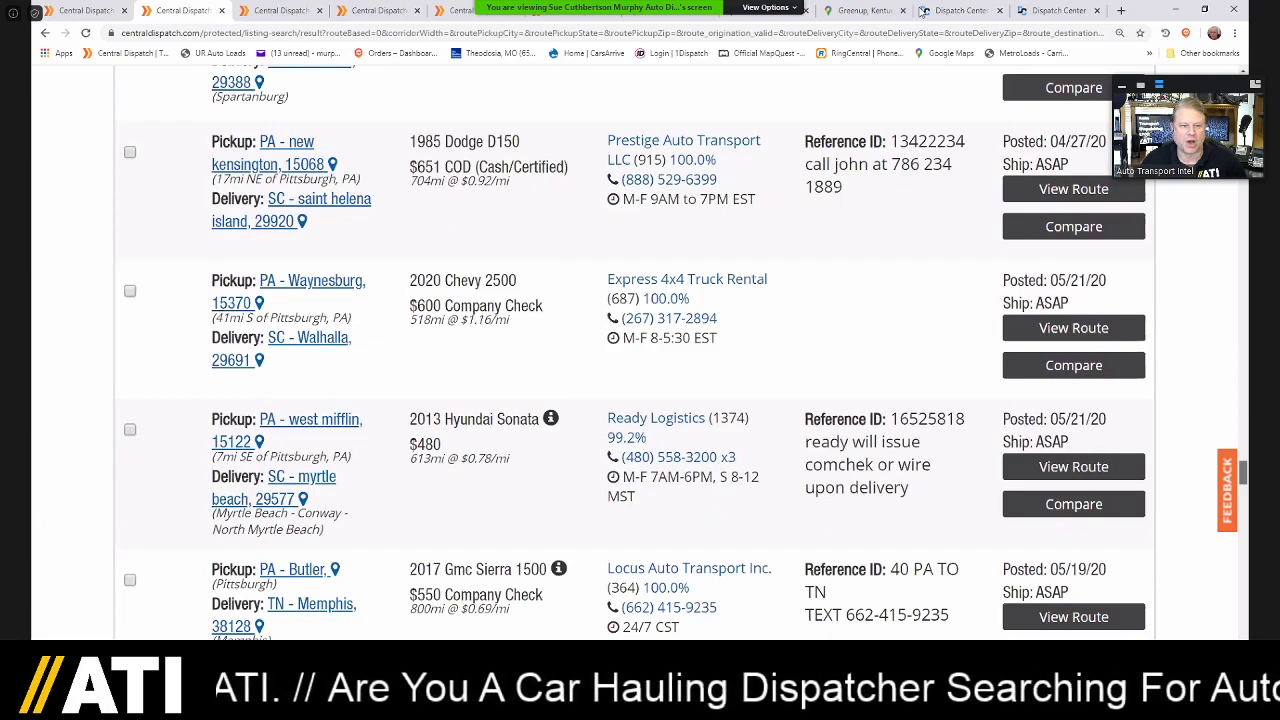
# - Go back to the vehicle search form and replace the origin city Pittsburgh with denver
pyautogui.scroll(15, 329, 123)
pyautogui.scroll(20, 767, 190)
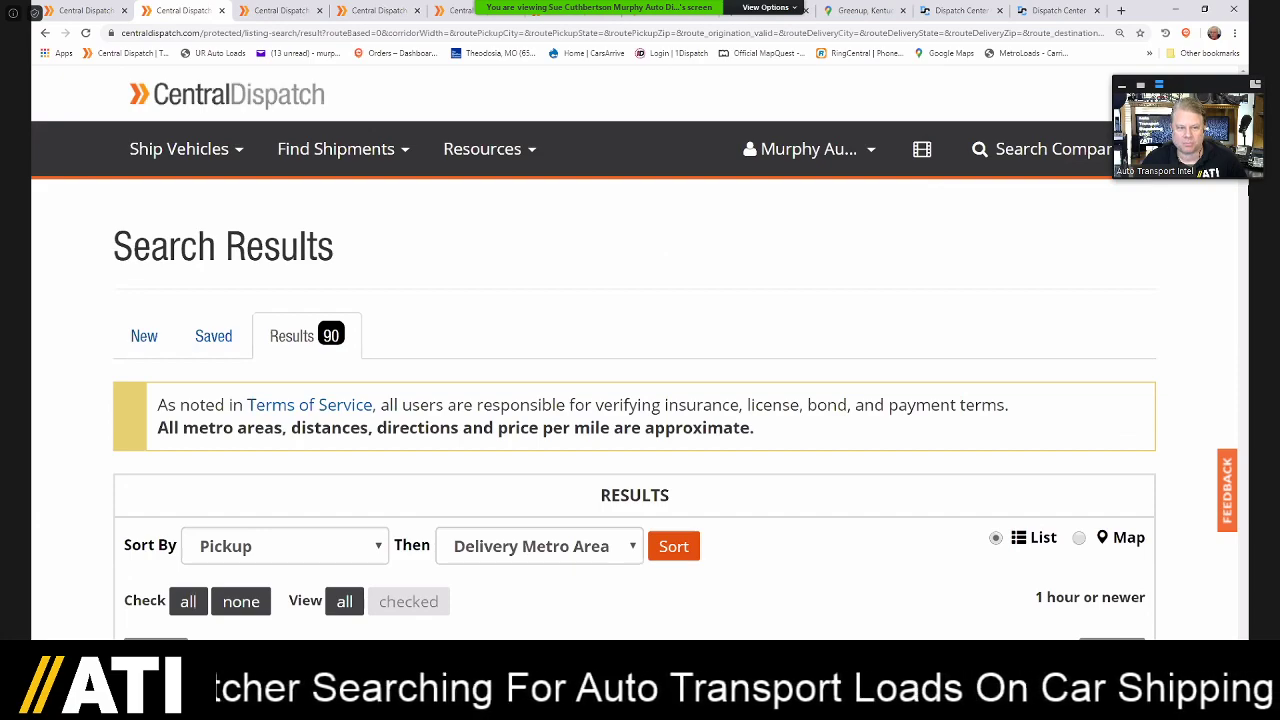
pyautogui.click(275, 11)
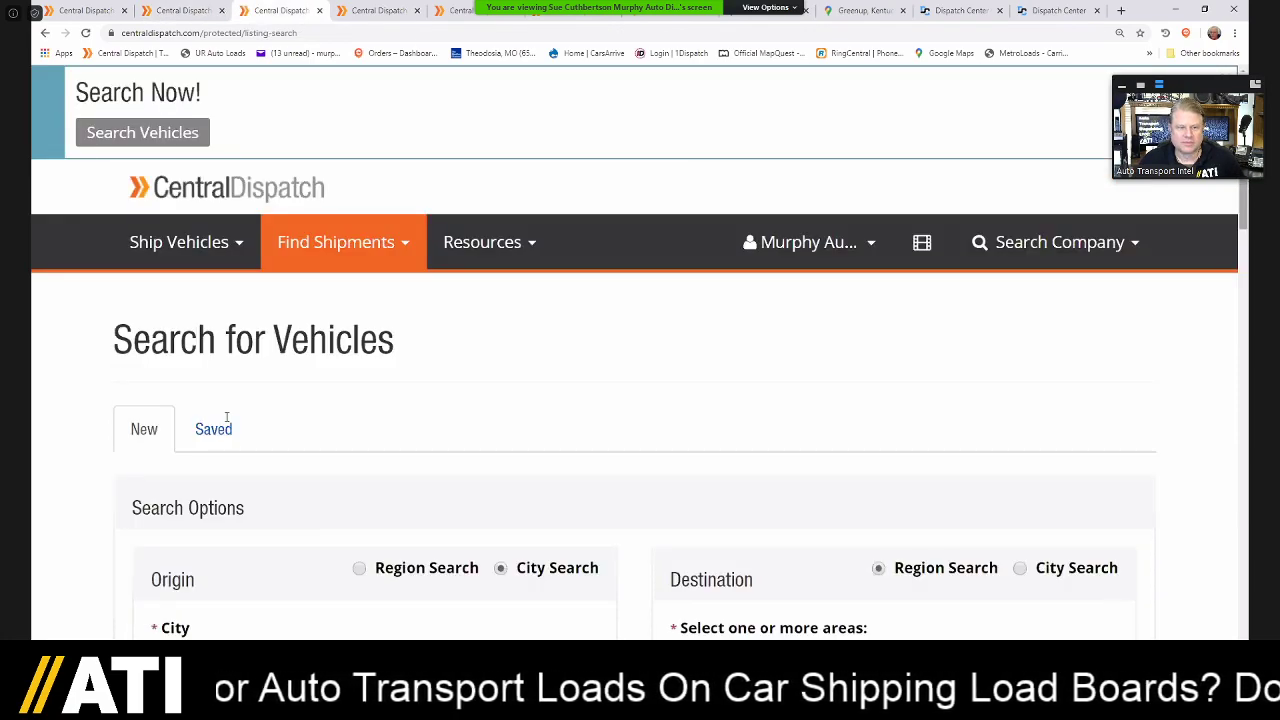
pyautogui.scroll(-3, 233, 436)
pyautogui.moveTo(246, 434); pyautogui.dragTo(128, 429)
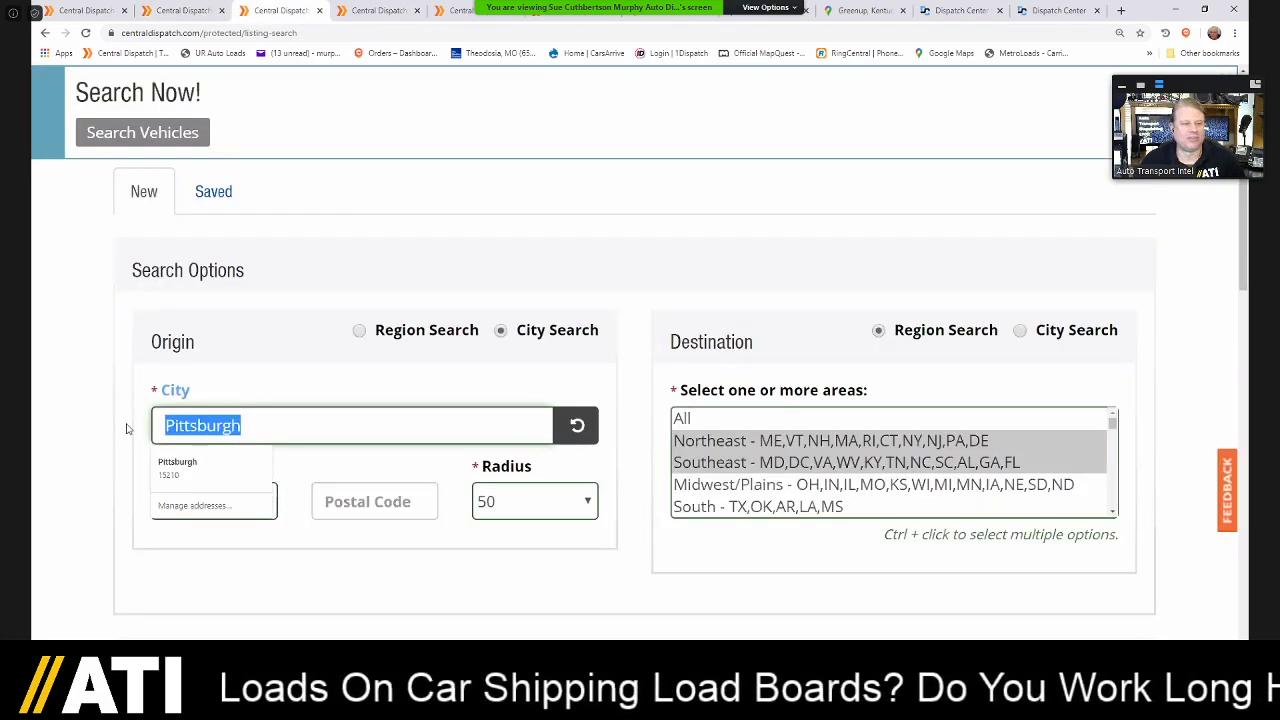
pyautogui.write('denver')
# - Set the origin state to Colorado and the search radius around Denver to 100
pyautogui.press('Tab')
pyautogui.press('c')
pyautogui.press('c')
pyautogui.press('c')
pyautogui.press('c')
pyautogui.press('c')
pyautogui.press('c')
pyautogui.press('c')
pyautogui.press('c')
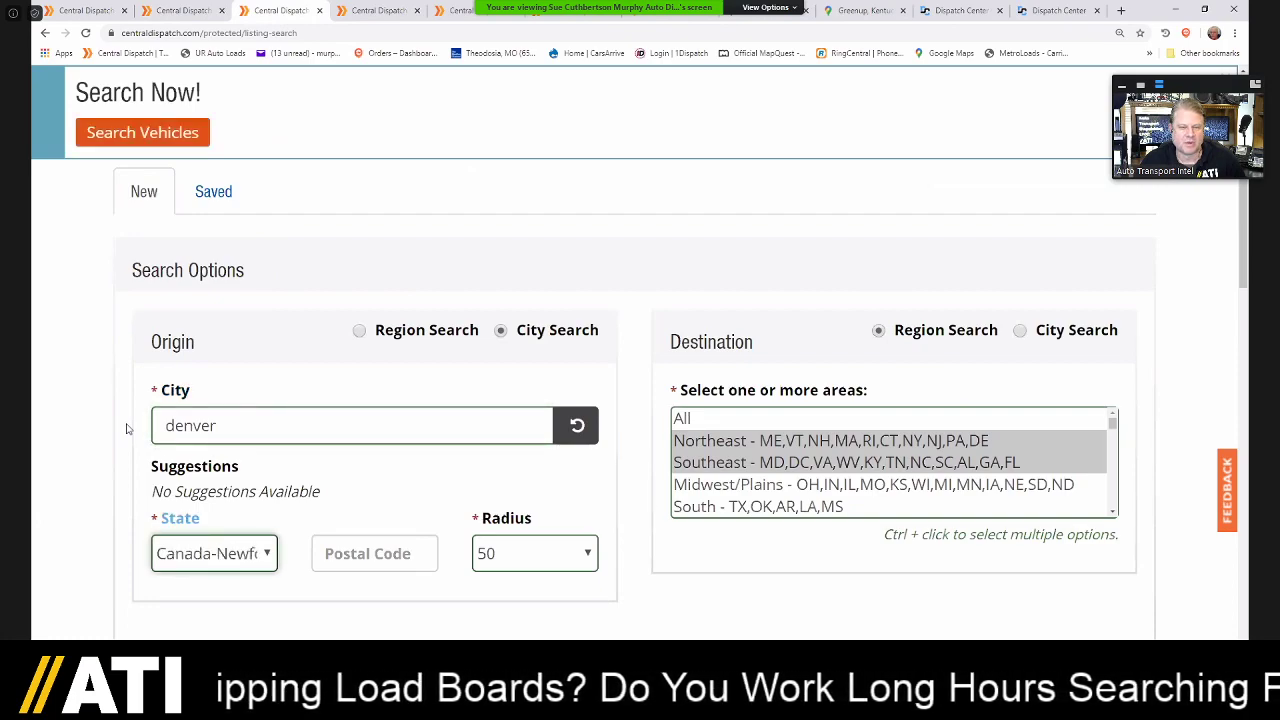
pyautogui.press('c')
pyautogui.press('c')
pyautogui.press('c')
pyautogui.press('c')
pyautogui.press('c')
pyautogui.press('c')
pyautogui.press('c')
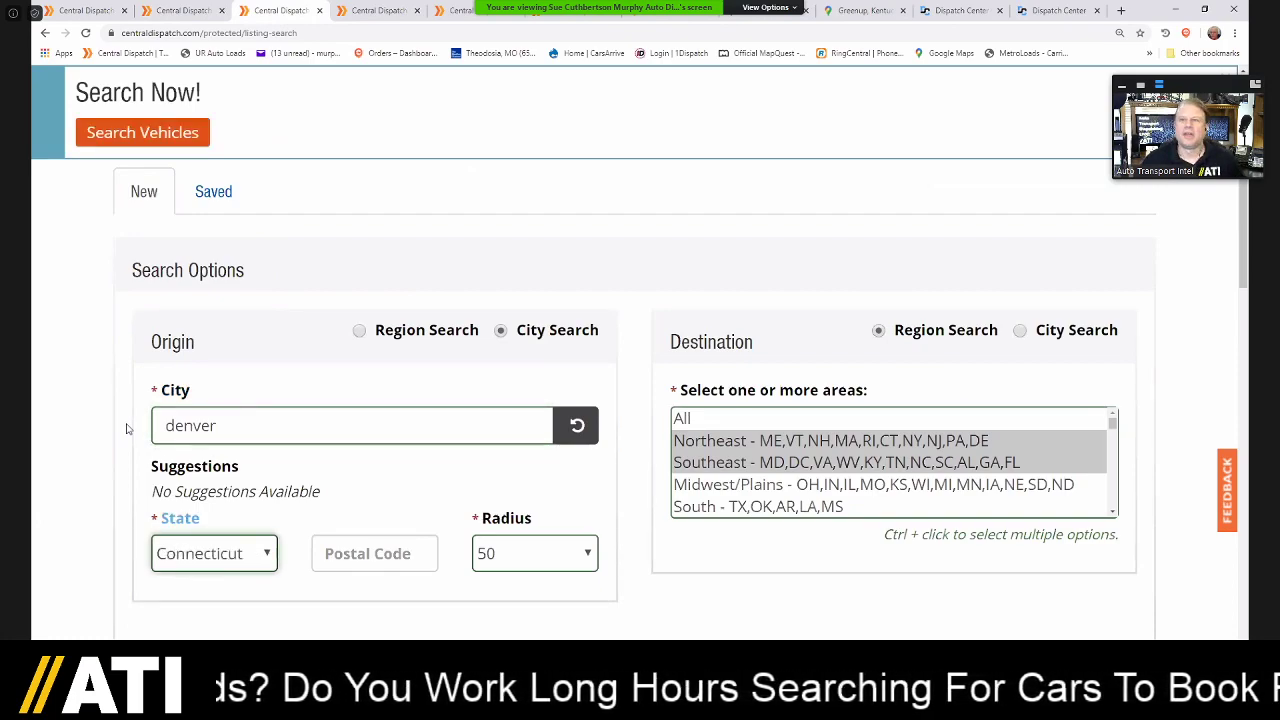
pyautogui.press('c')
pyautogui.press('c')
pyautogui.press('c')
pyautogui.press('c')
pyautogui.press('c')
pyautogui.press('c')
pyautogui.press('c')
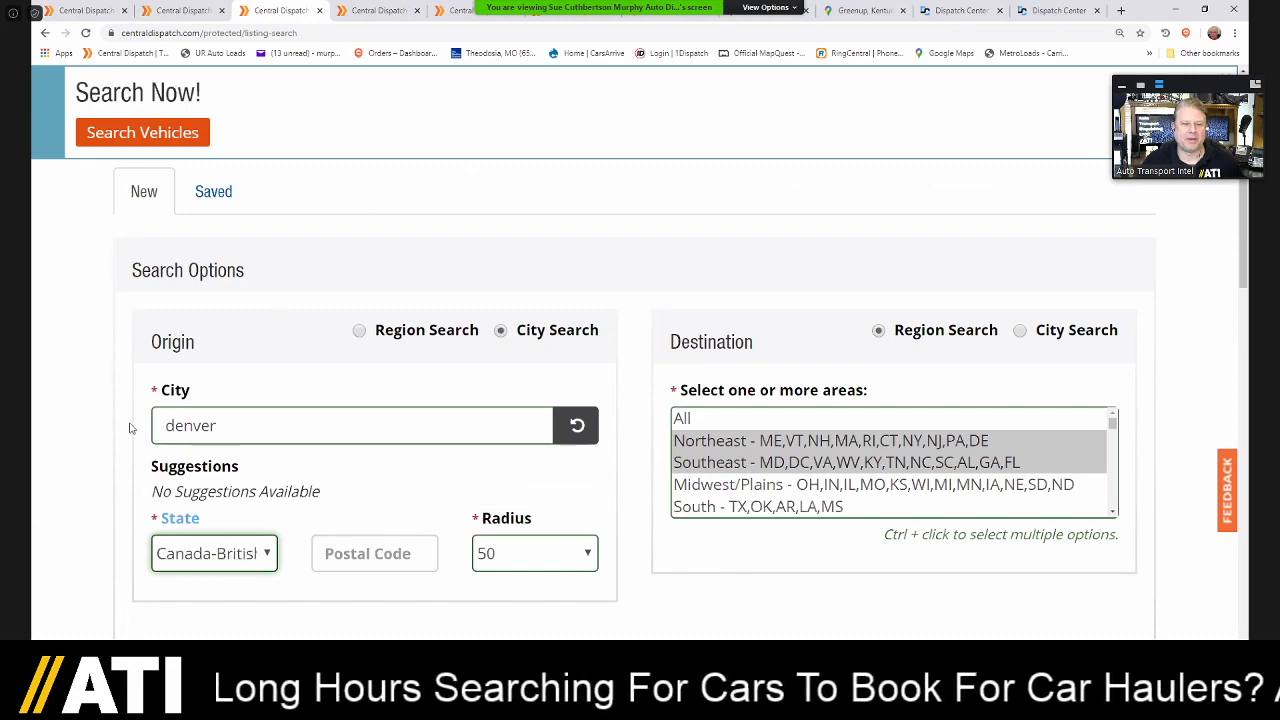
pyautogui.press('c')
pyautogui.press('c')
pyautogui.press('c')
pyautogui.press('c')
pyautogui.press('c')
pyautogui.press('c')
pyautogui.press('c')
pyautogui.press('c')
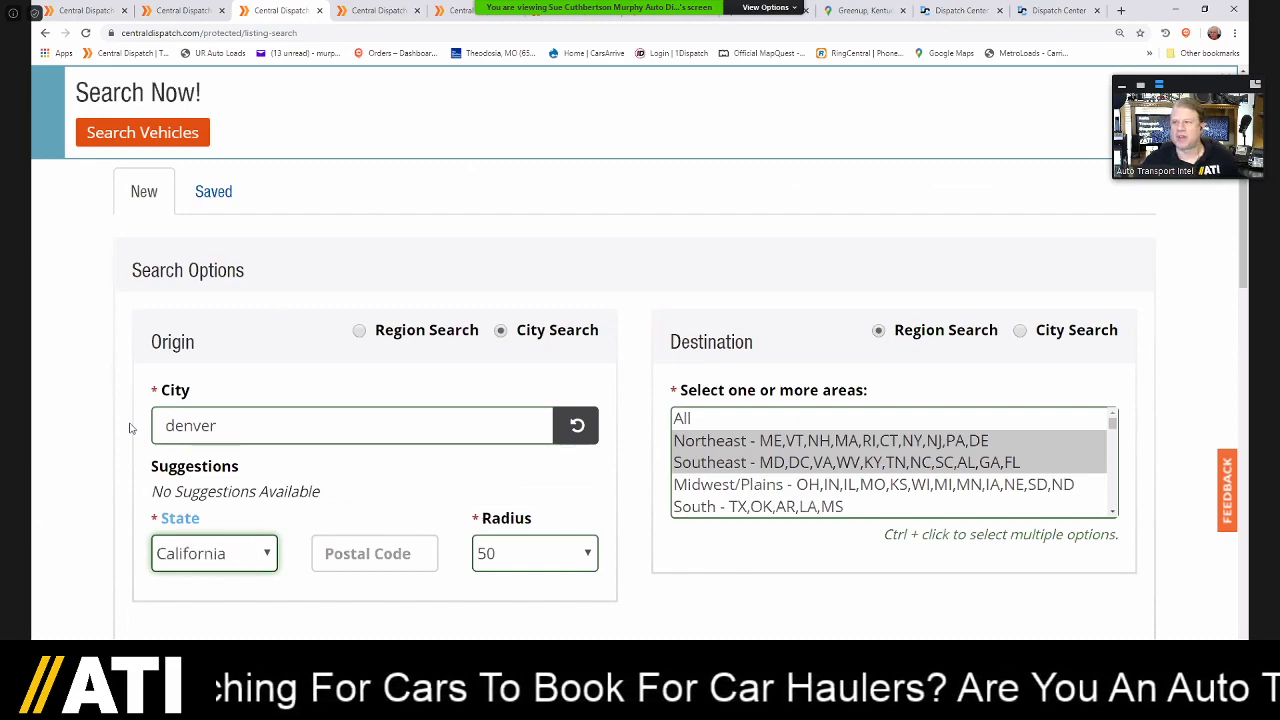
pyautogui.click(584, 557)
pyautogui.click(558, 628)
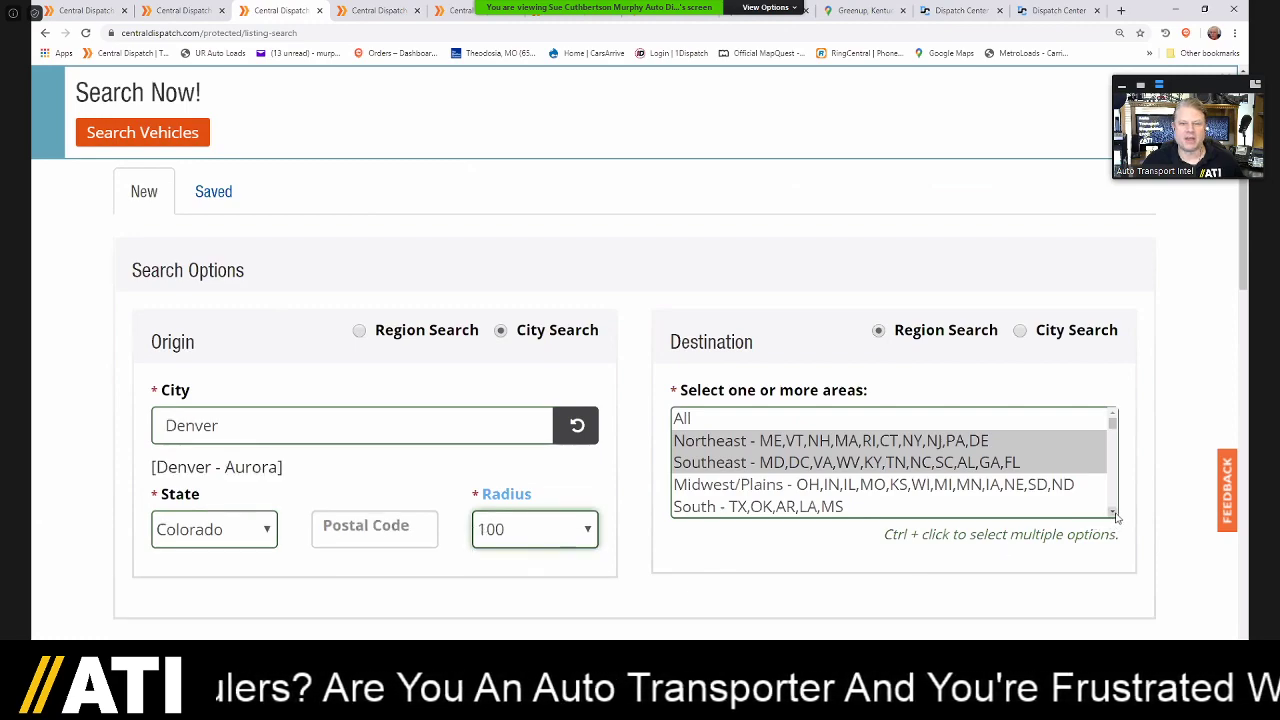
# - Switch to Google Maps and examine the route from Denver, Colorado to Kansas City, Missouri and the states surrounding Denver
pyautogui.click(1113, 512)
pyautogui.scroll(-3, 1043, 479)
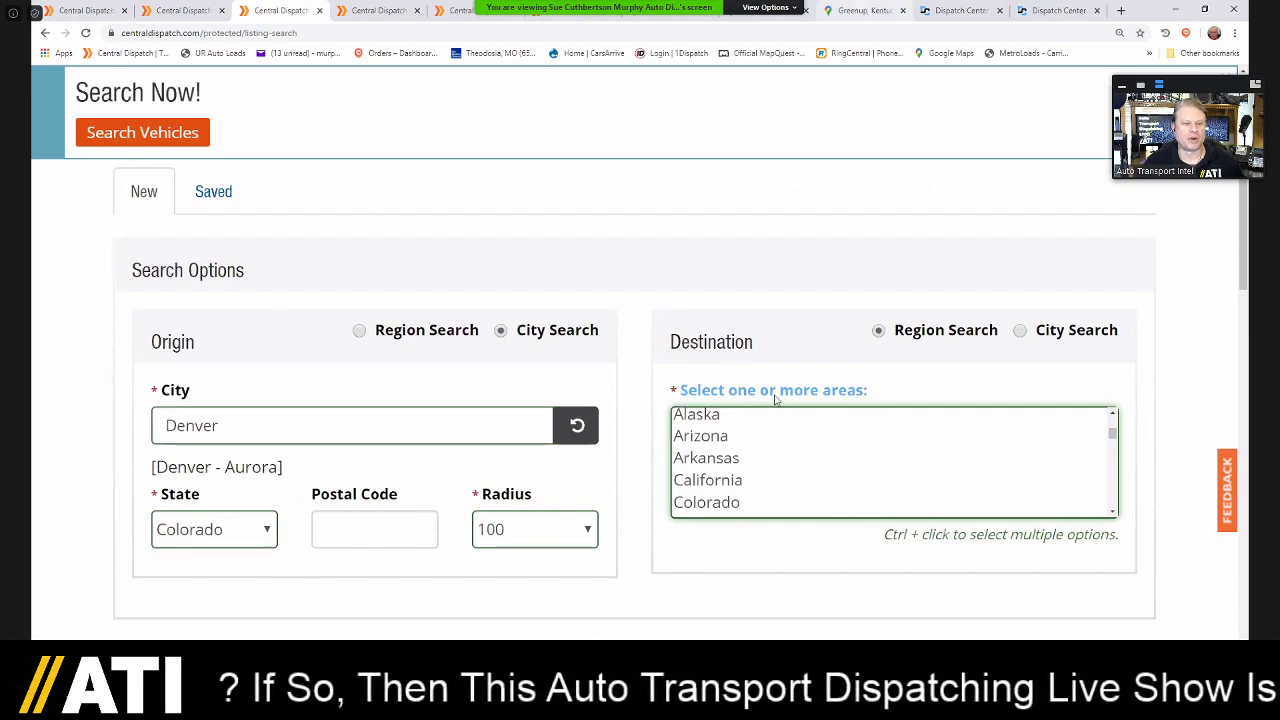
pyautogui.click(864, 11)
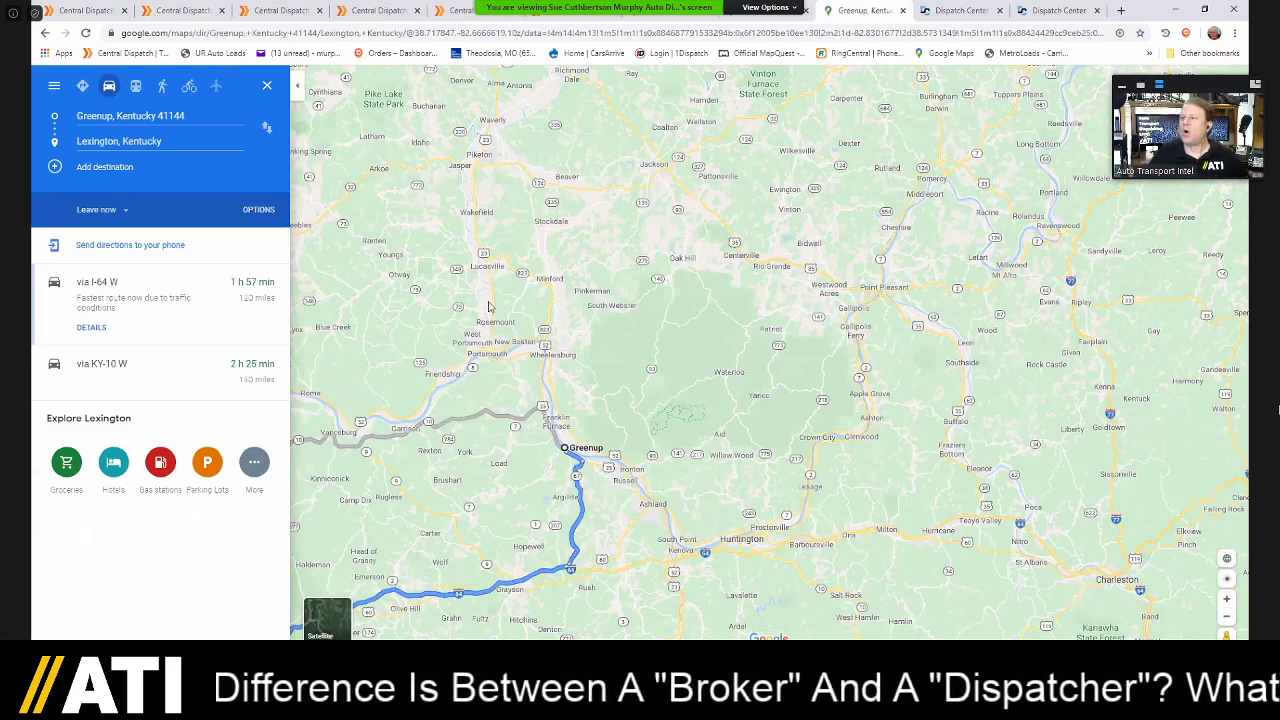
pyautogui.hotkey('alt', 'Left')
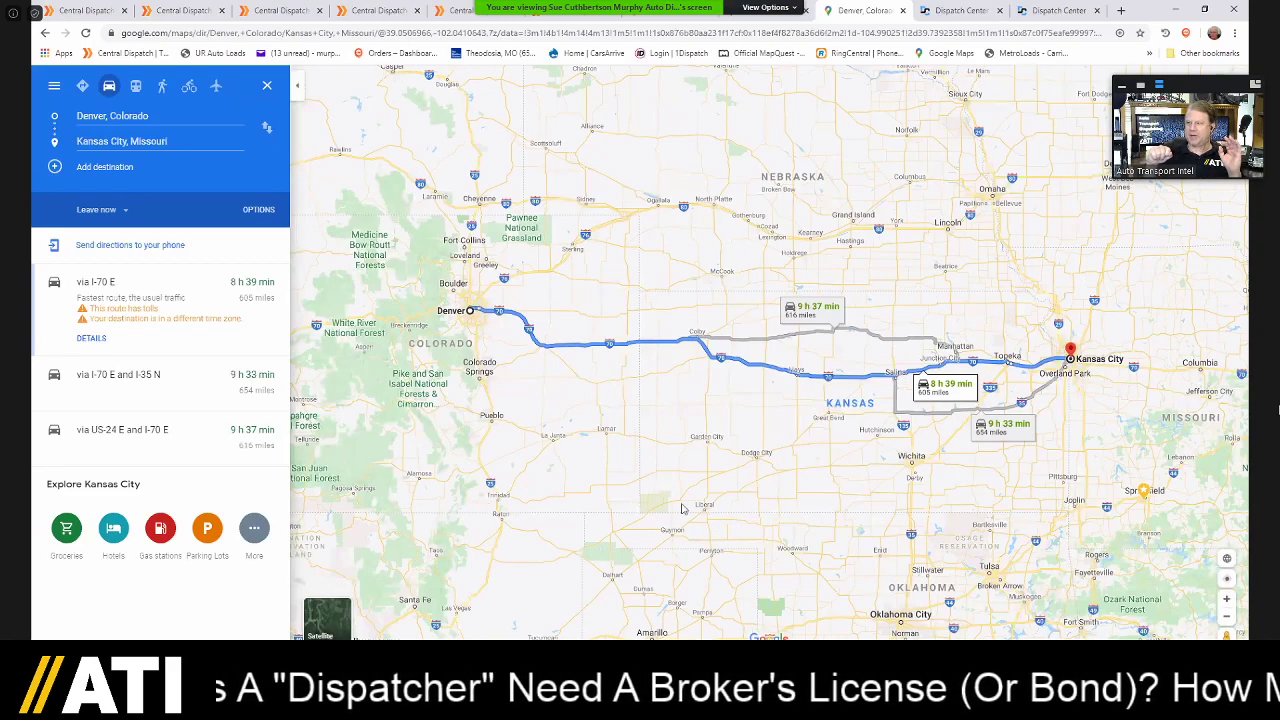
pyautogui.moveTo(397, 158); pyautogui.dragTo(645, 316)
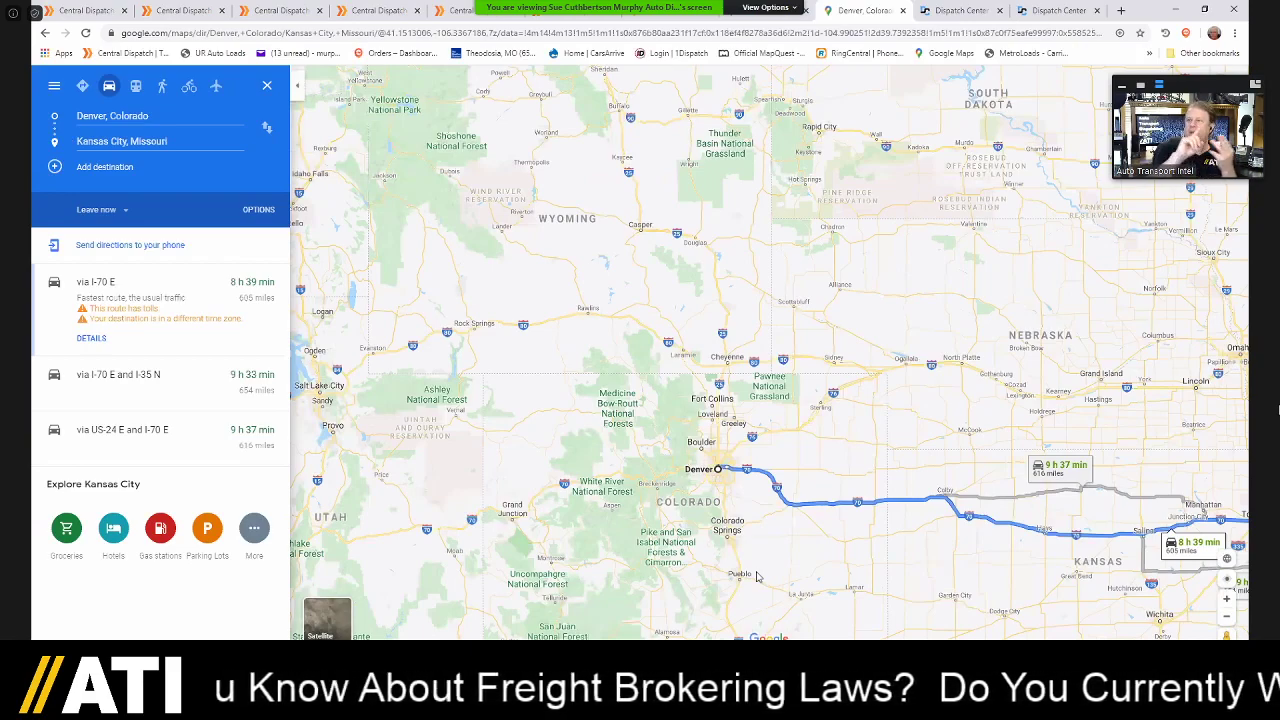
pyautogui.scroll(-4, 757, 577)
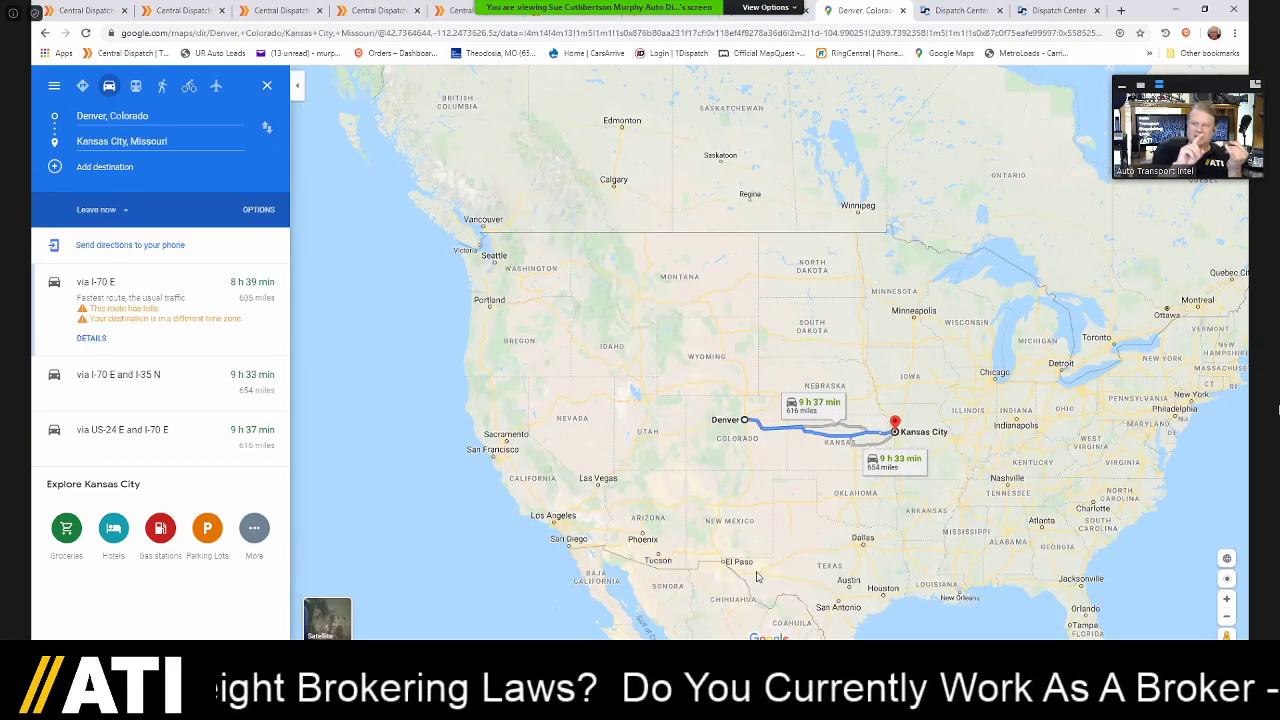
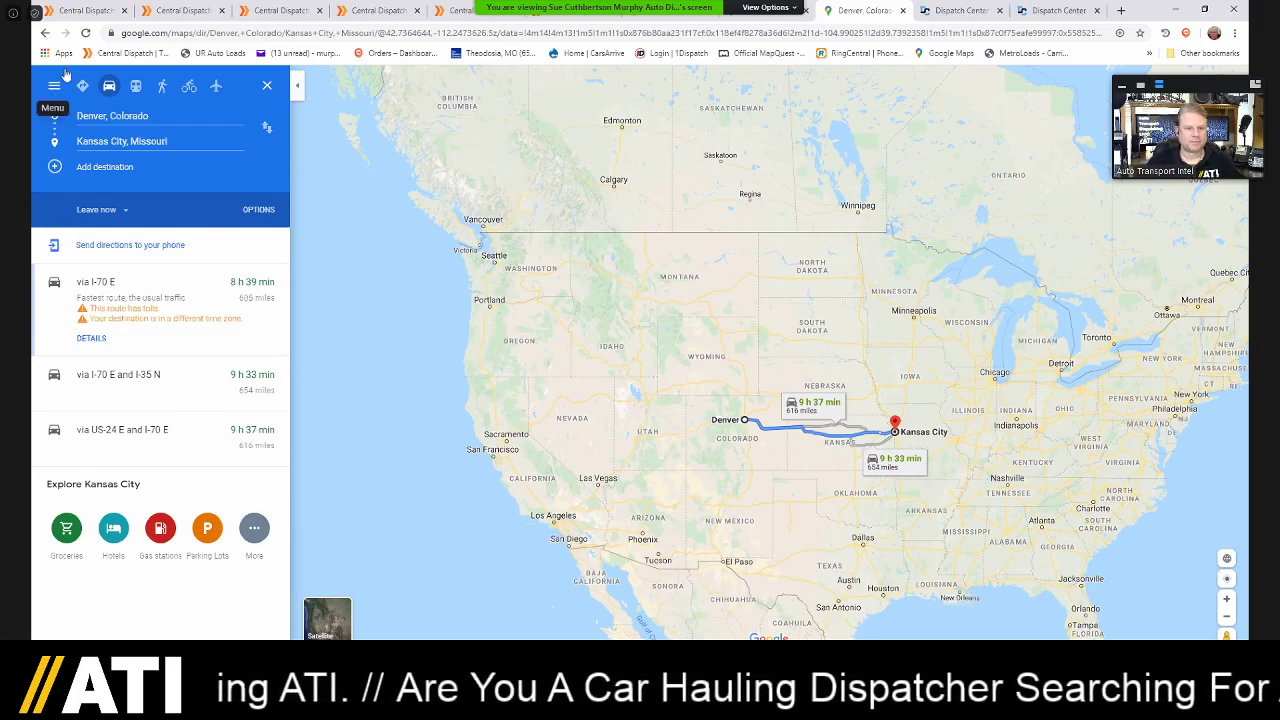
# - Return to the Central Dispatch search form and select Kansas as a destination state
pyautogui.click(284, 11)
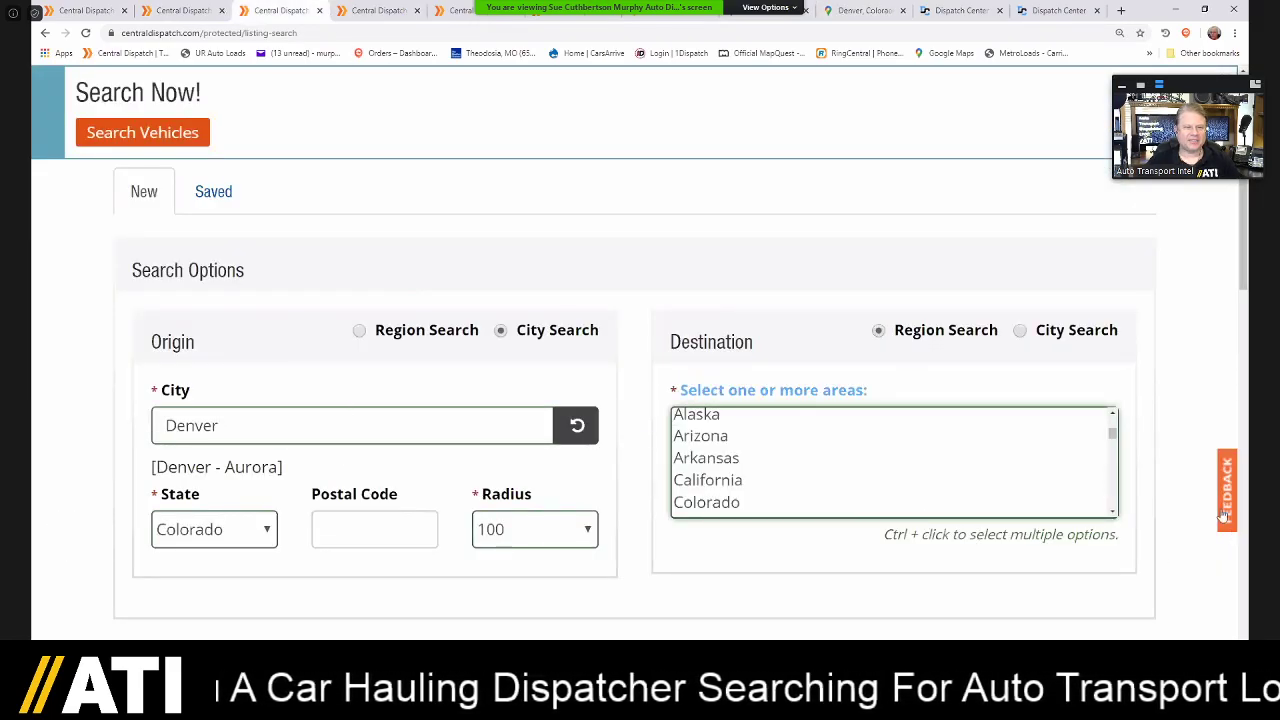
pyautogui.click(1112, 512)
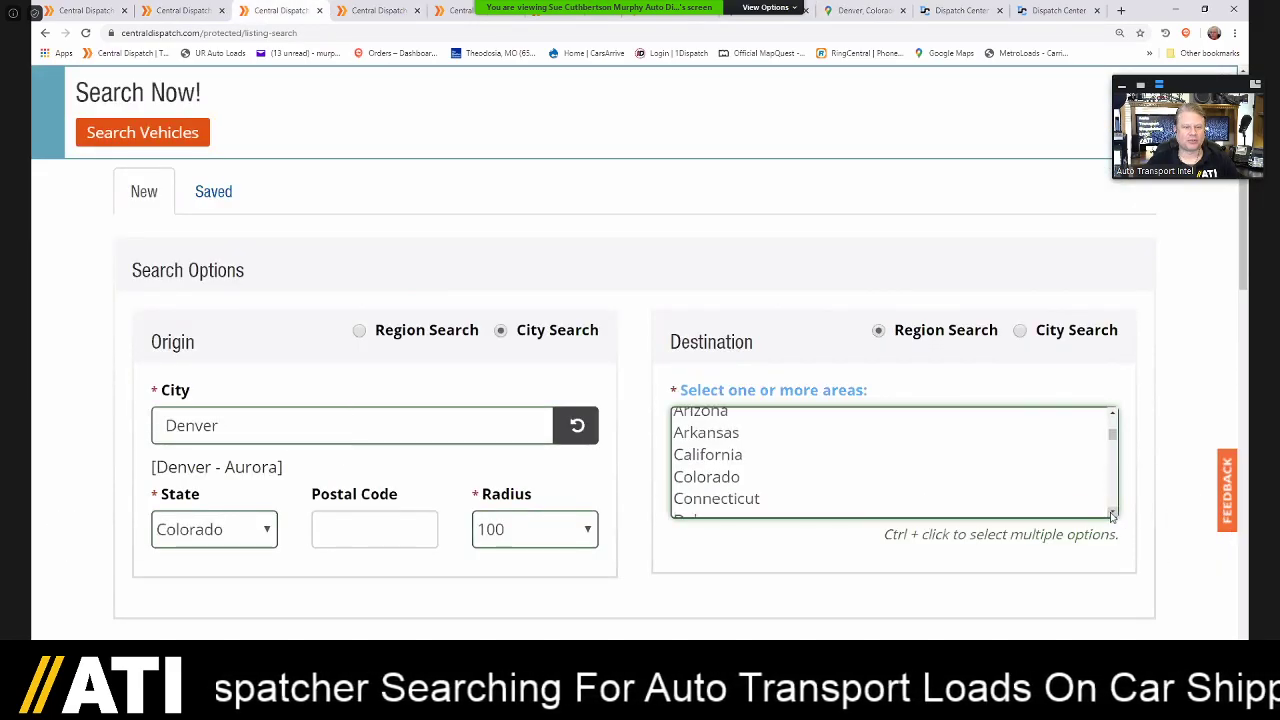
pyautogui.click(1112, 514)
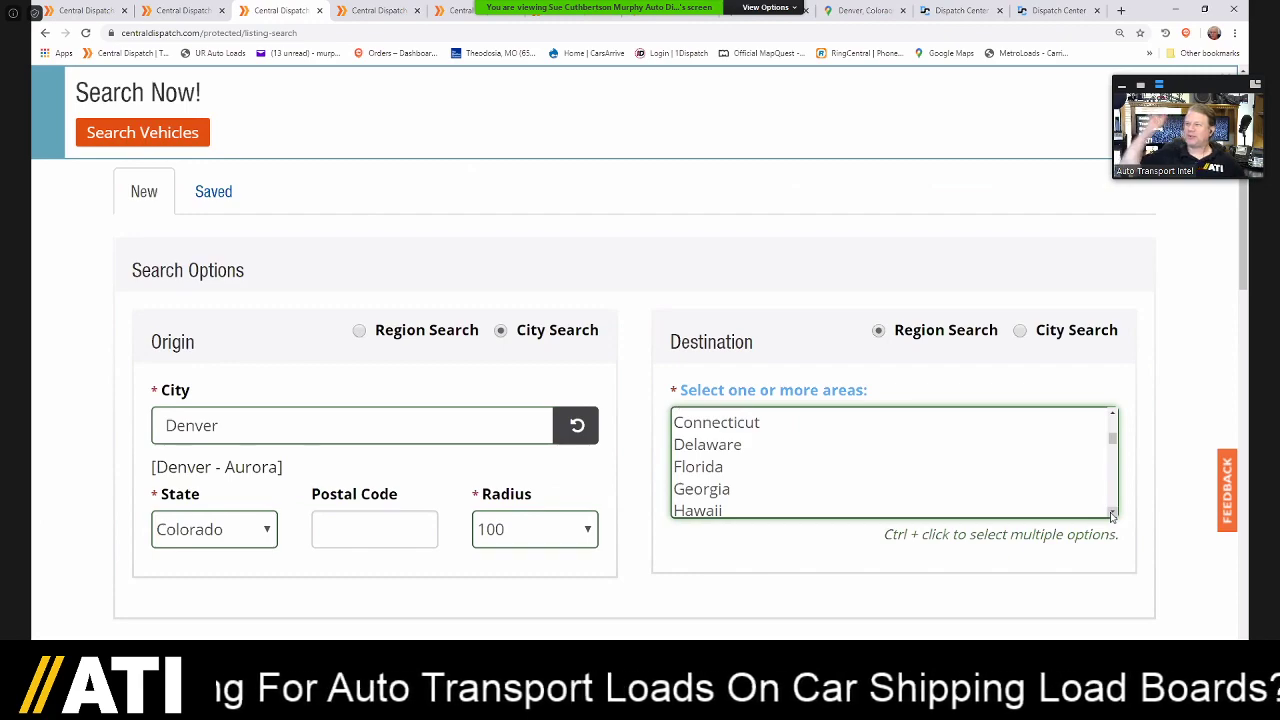
pyautogui.click(1112, 514)
pyautogui.click(1112, 514)
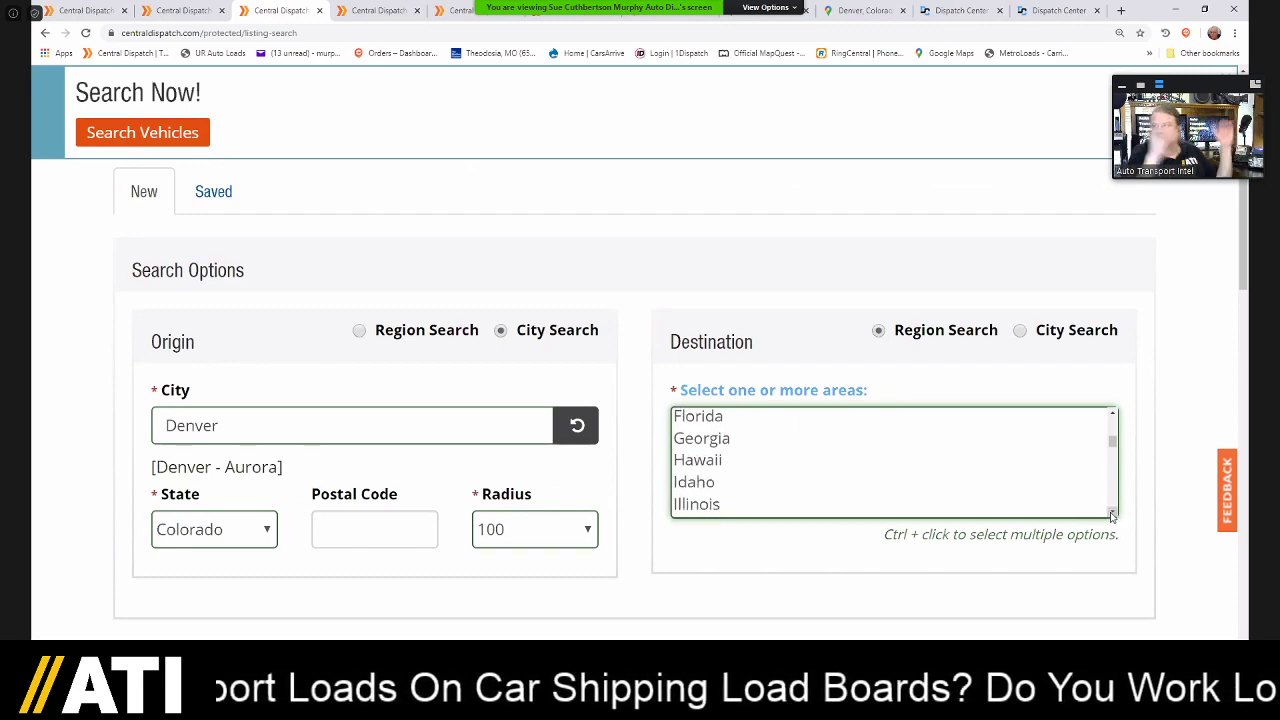
pyautogui.click(1112, 514)
pyautogui.click(1112, 514)
pyautogui.click(1112, 514)
pyautogui.click(1112, 514)
pyautogui.click(1112, 514)
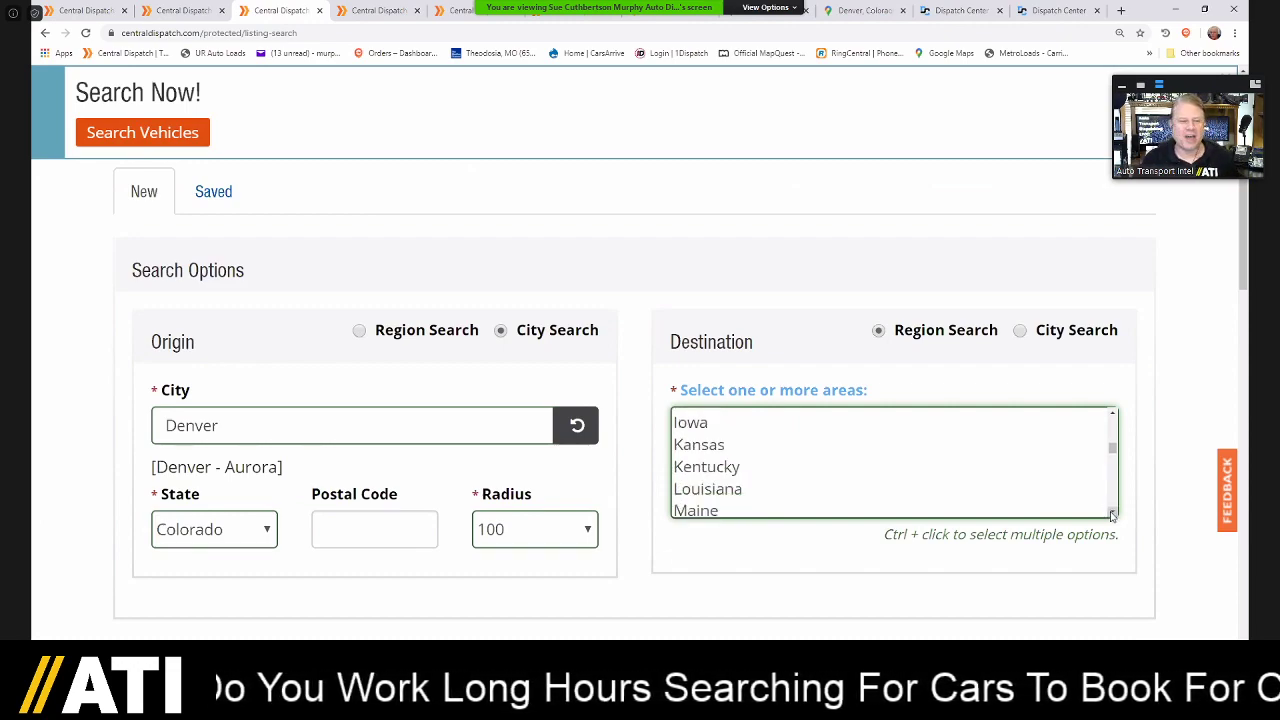
pyautogui.click(758, 445)
# - Add Missouri to the selected destination states
pyautogui.click(1112, 414)
pyautogui.click(1112, 416)
pyautogui.click(1112, 416)
pyautogui.click(1112, 416)
pyautogui.click(1113, 514)
pyautogui.click(1113, 514)
pyautogui.click(1113, 514)
pyautogui.click(1113, 514)
pyautogui.click(1113, 514)
pyautogui.click(1113, 514)
pyautogui.click(1113, 514)
pyautogui.click(1113, 514)
pyautogui.click(1113, 514)
pyautogui.scroll(-1, 952, 496)
pyautogui.click(968, 464)
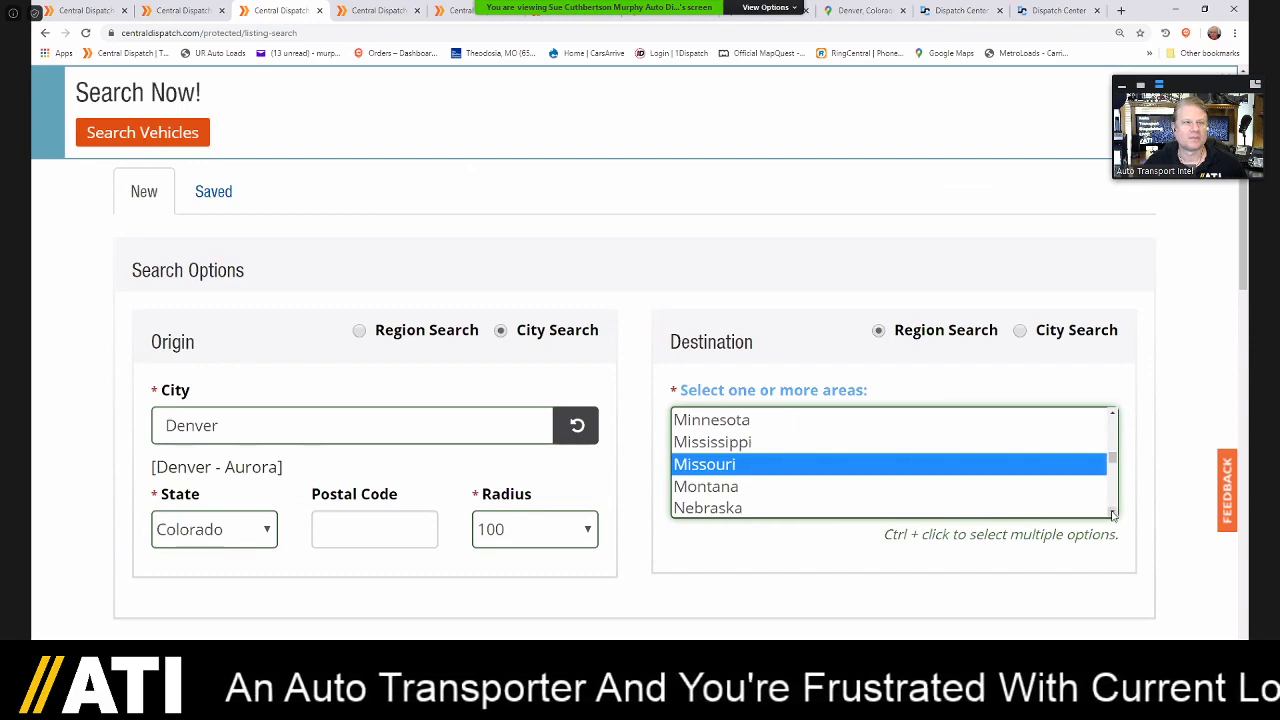
# - Add New Mexico and Oklahoma to the selected destination states
pyautogui.scroll(-1, 1113, 514)
pyautogui.click(805, 497)
pyautogui.click(1114, 514)
pyautogui.scroll(-1, 749, 495)
pyautogui.click(754, 506)
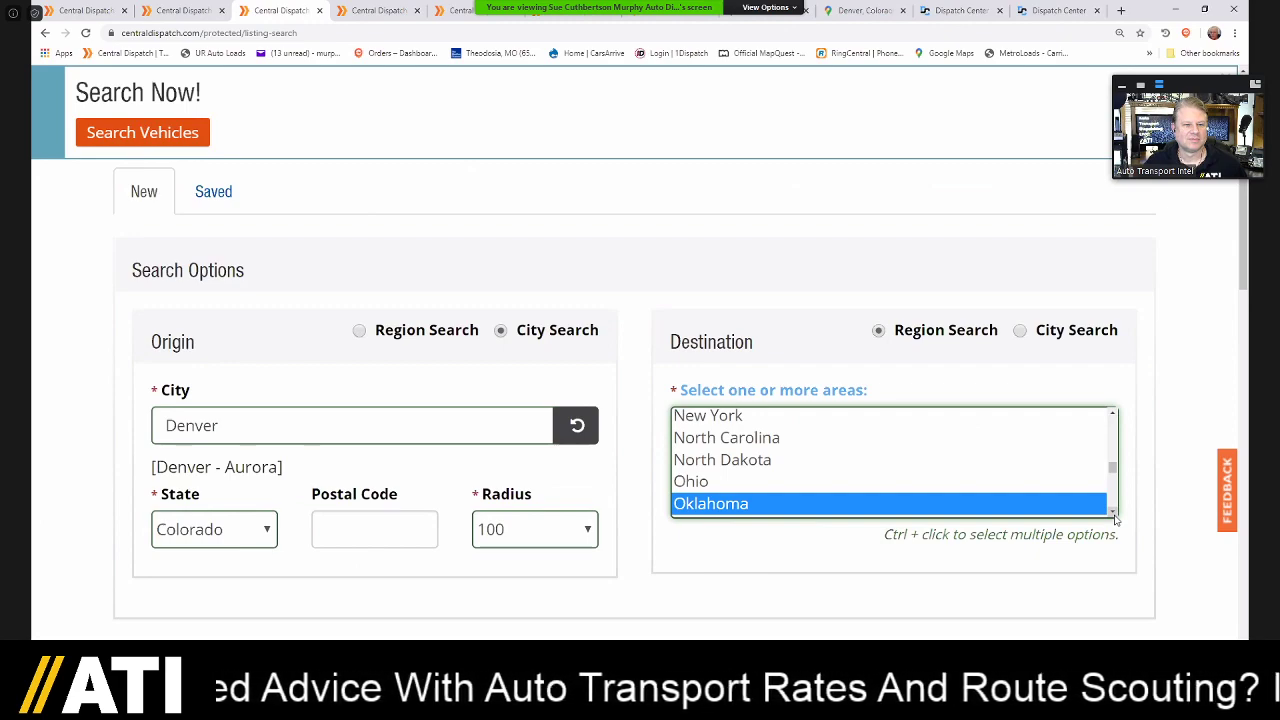
# - Add South Dakota and Utah to the selected destination states
pyautogui.scroll(-3, 1110, 510)
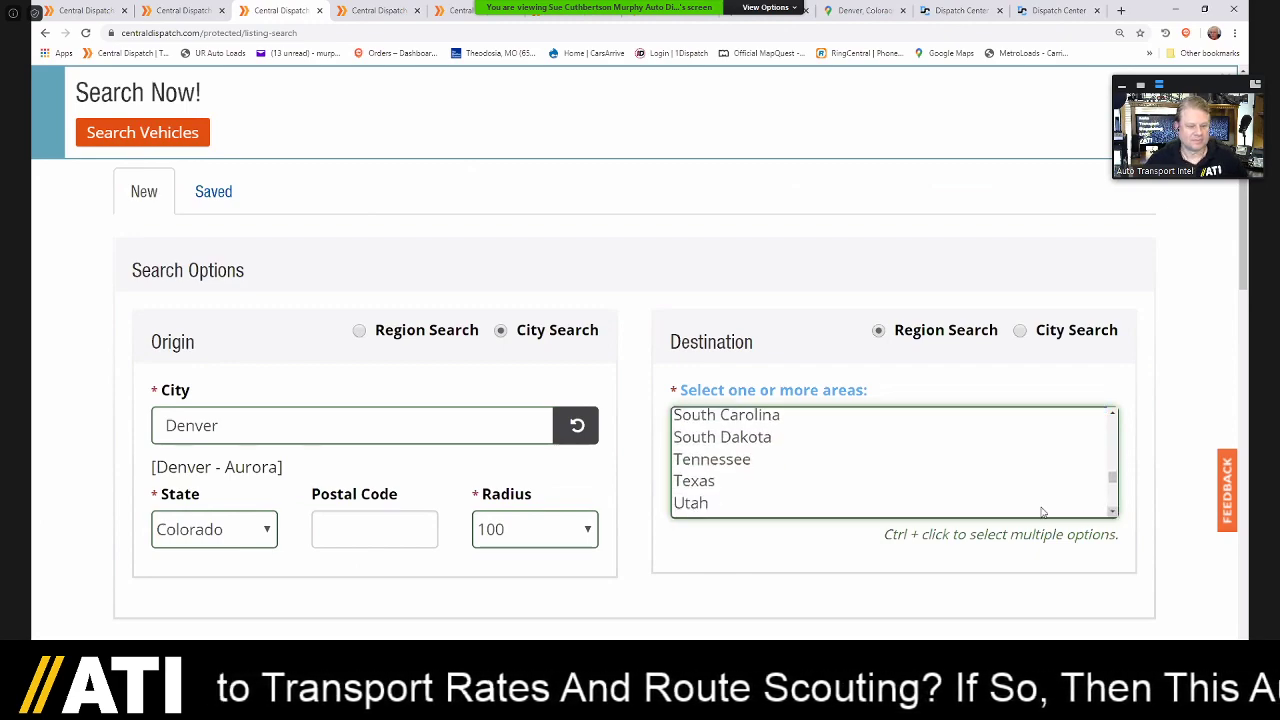
pyautogui.click(768, 441)
pyautogui.click(1112, 413)
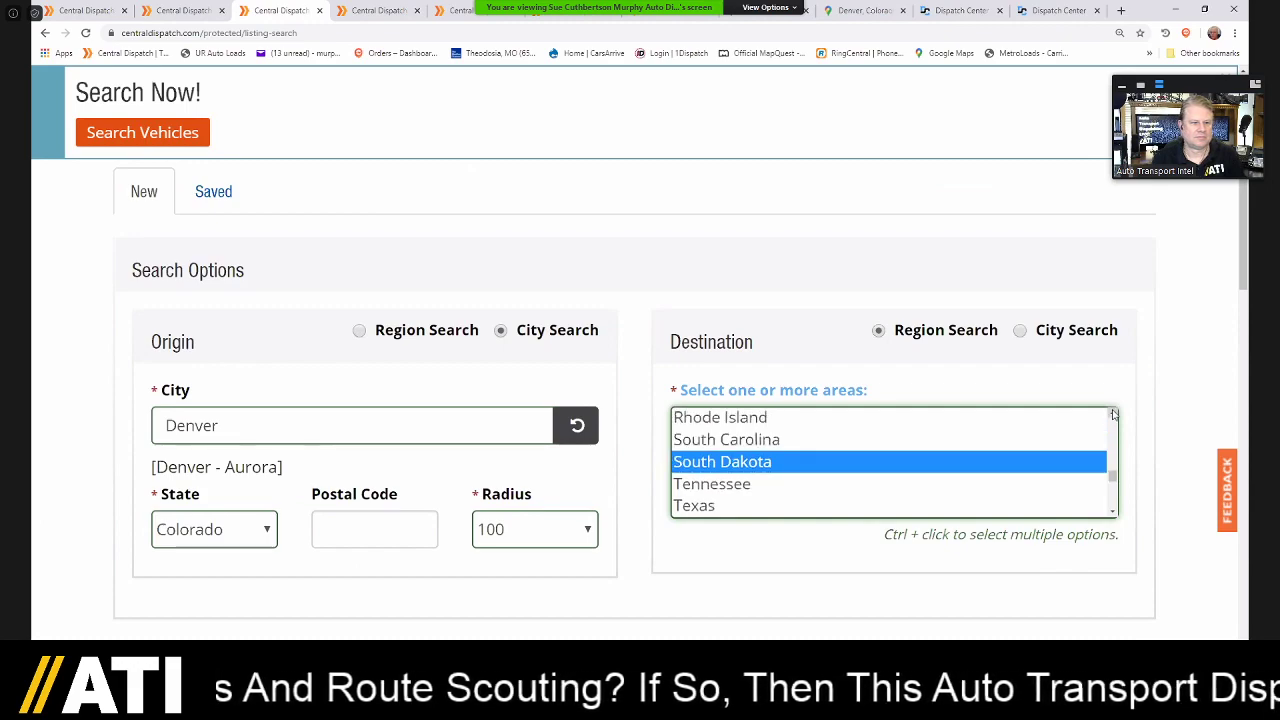
pyautogui.click(1112, 413)
pyautogui.click(1112, 513)
pyautogui.click(1112, 513)
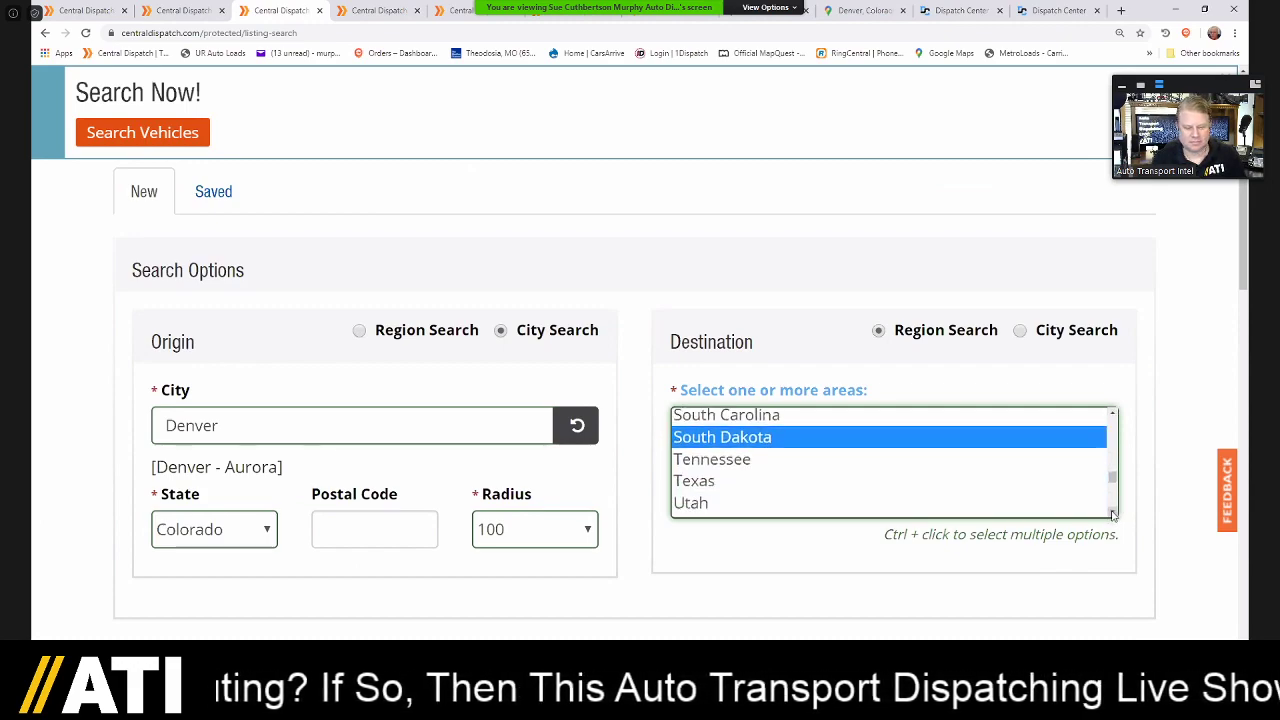
pyautogui.click(1112, 513)
pyautogui.keyDown('ctrl'); pyautogui.click(903, 476); pyautogui.keyUp('ctrl')
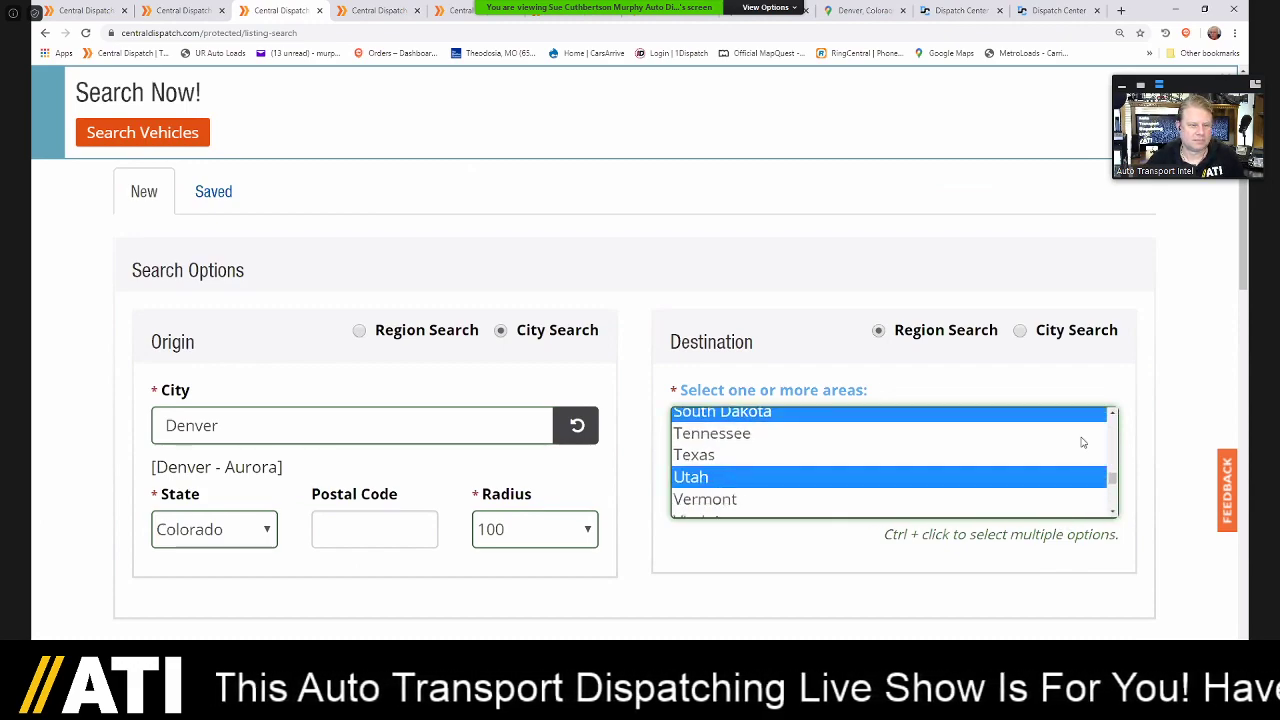
# - Add North Dakota to the destination selection, keeping the states already chosen
pyautogui.click(1112, 413)
pyautogui.click(1112, 413)
pyautogui.click(1112, 413)
pyautogui.click(1112, 413)
pyautogui.click(1112, 413)
pyautogui.click(1112, 413)
pyautogui.click(1112, 413)
pyautogui.keyDown('ctrl'); pyautogui.click(828, 460); pyautogui.keyUp('ctrl')
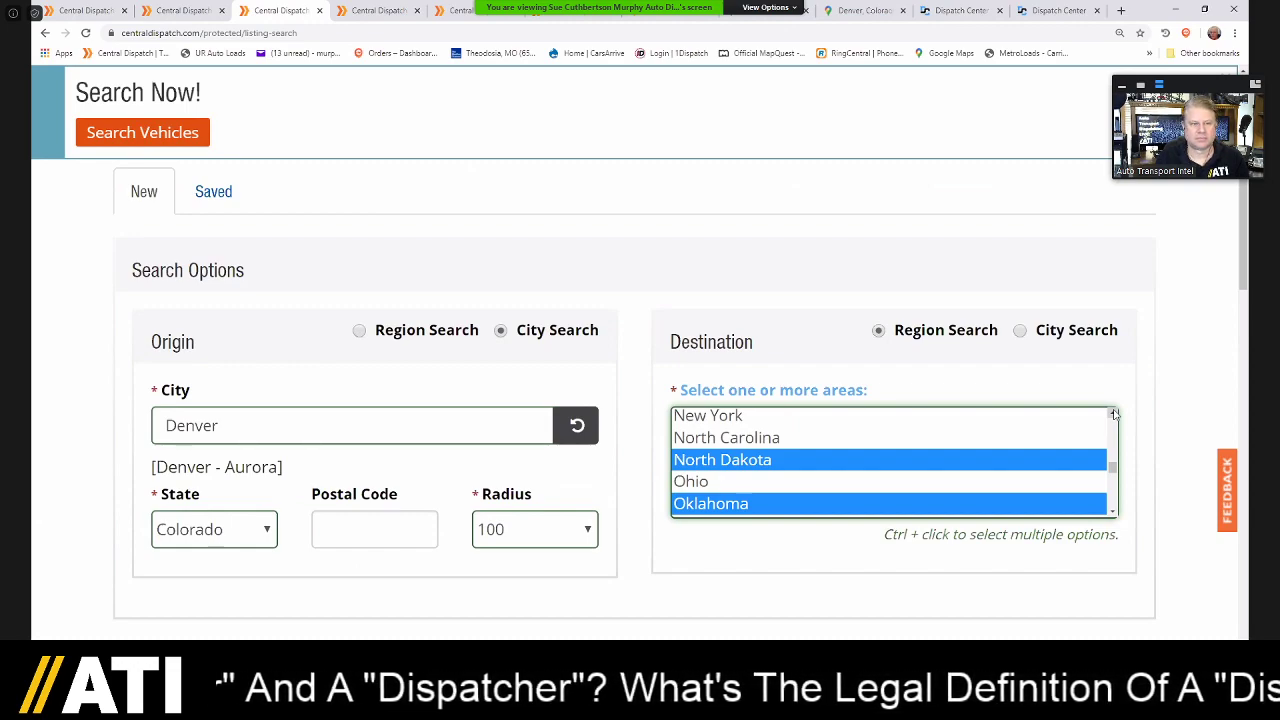
# - Add a further state from the Montana–Nebraska stretch of the destination list, plus Wyoming, to the selection
pyautogui.scroll(3, 1114, 414)
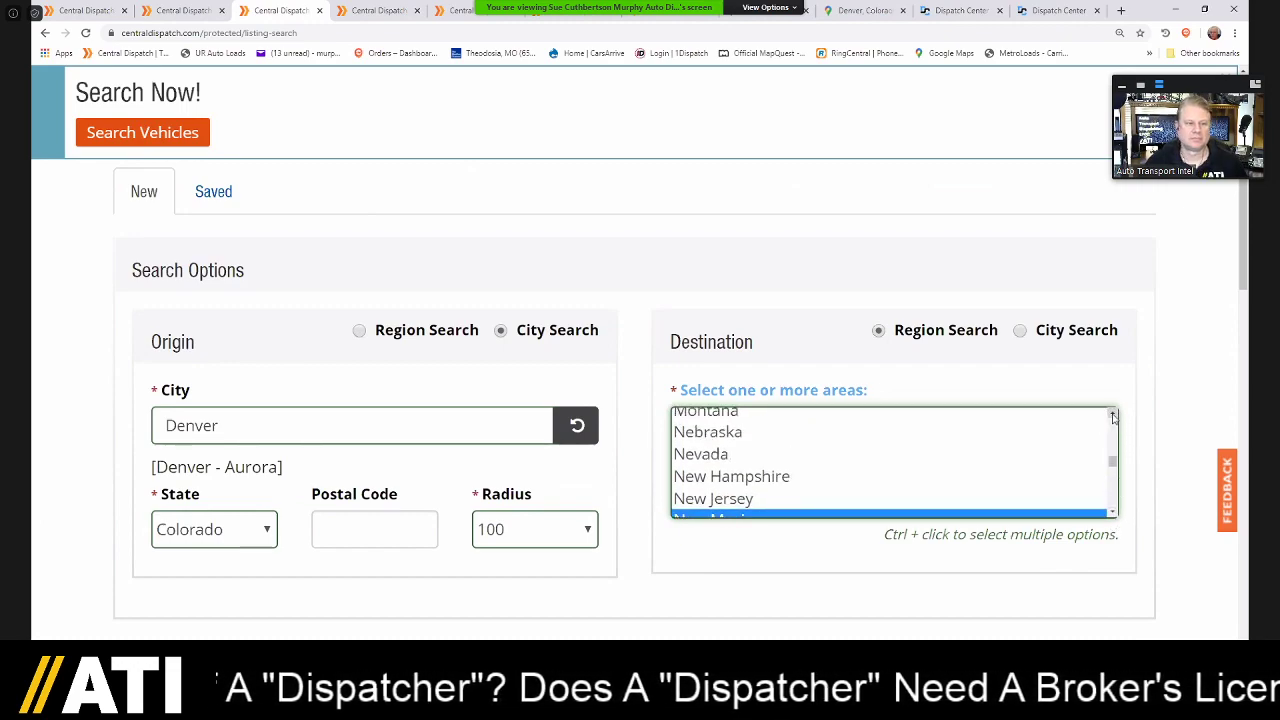
pyautogui.click(1112, 413)
pyautogui.keyDown('ctrl'); pyautogui.click(815, 446); pyautogui.keyUp('ctrl')
pyautogui.click(1112, 511)
pyautogui.click(1112, 511)
pyautogui.click(1113, 512)
pyautogui.click(1113, 512)
pyautogui.click(1113, 512)
pyautogui.click(1113, 512)
pyautogui.click(1113, 512)
pyautogui.click(1113, 512)
pyautogui.click(1113, 512)
pyautogui.click(1113, 512)
pyautogui.click(1113, 512)
pyautogui.click(1113, 512)
pyautogui.click(1113, 512)
pyautogui.click(1113, 512)
pyautogui.click(1113, 512)
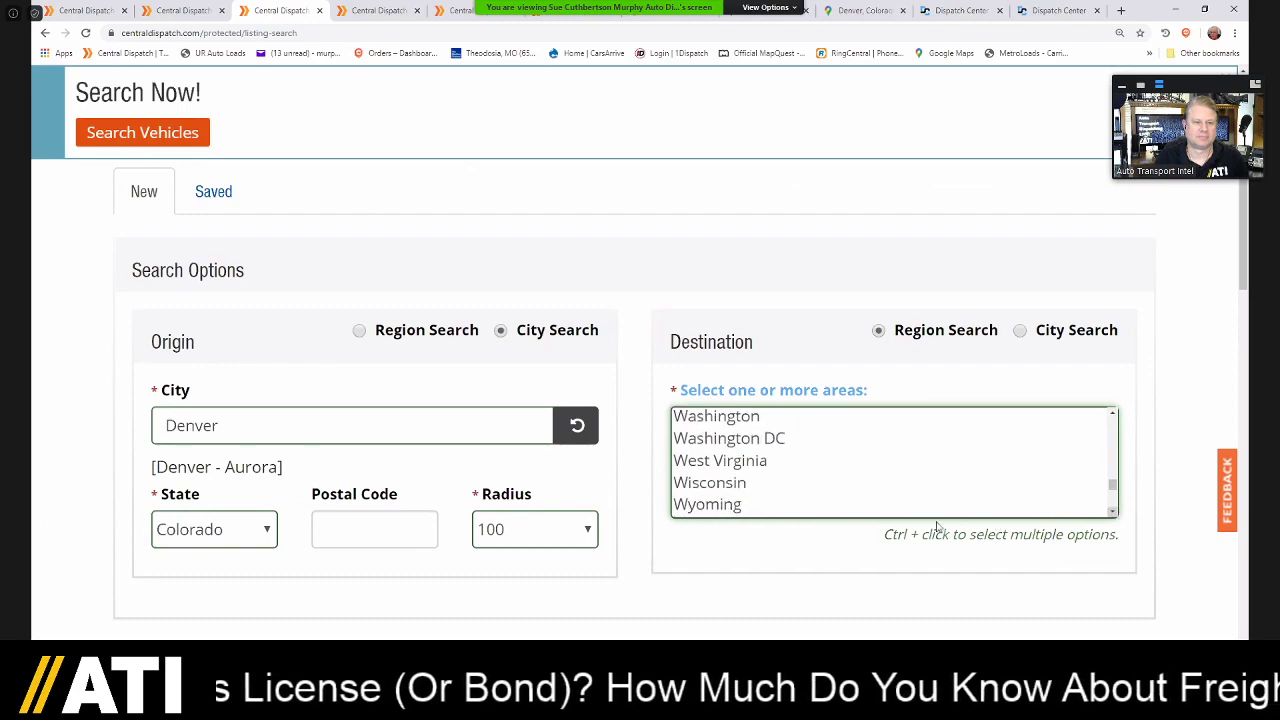
pyautogui.keyDown('ctrl'); pyautogui.click(851, 506); pyautogui.keyUp('ctrl')
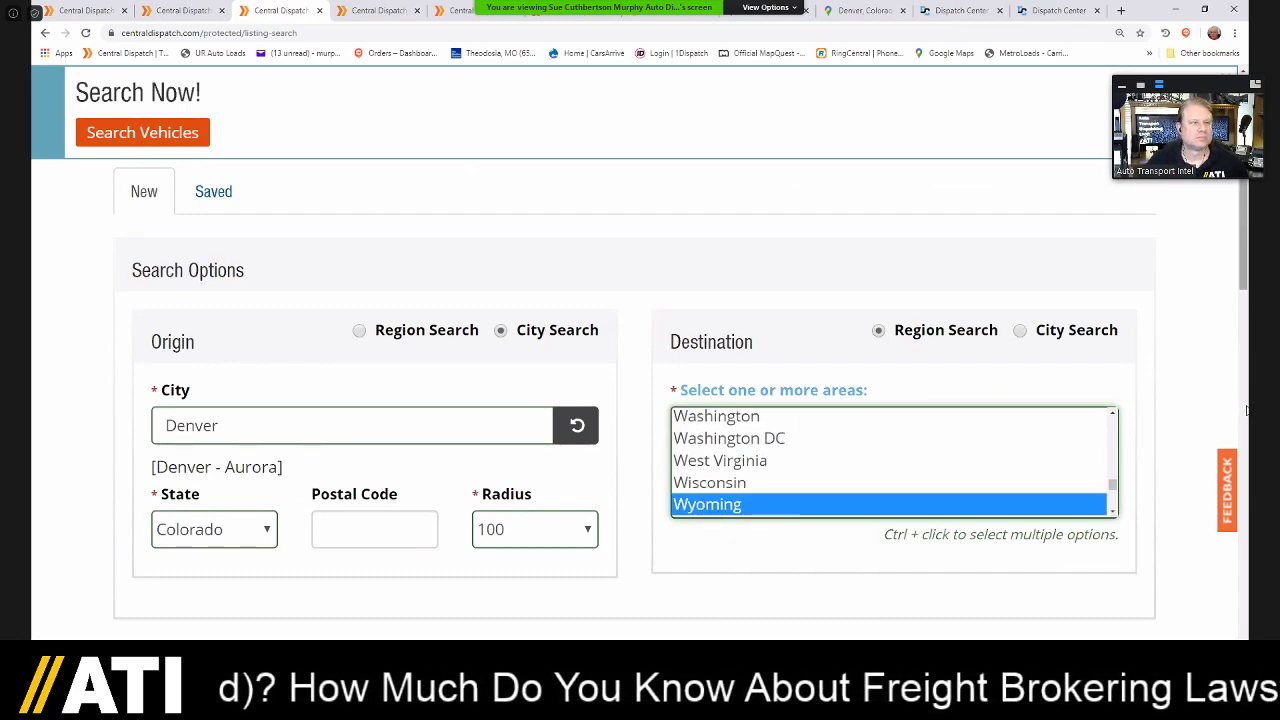
# - Run the vehicle search from Denver to the selected states with the existing advanced options
pyautogui.scroll(-3, 600, 175)
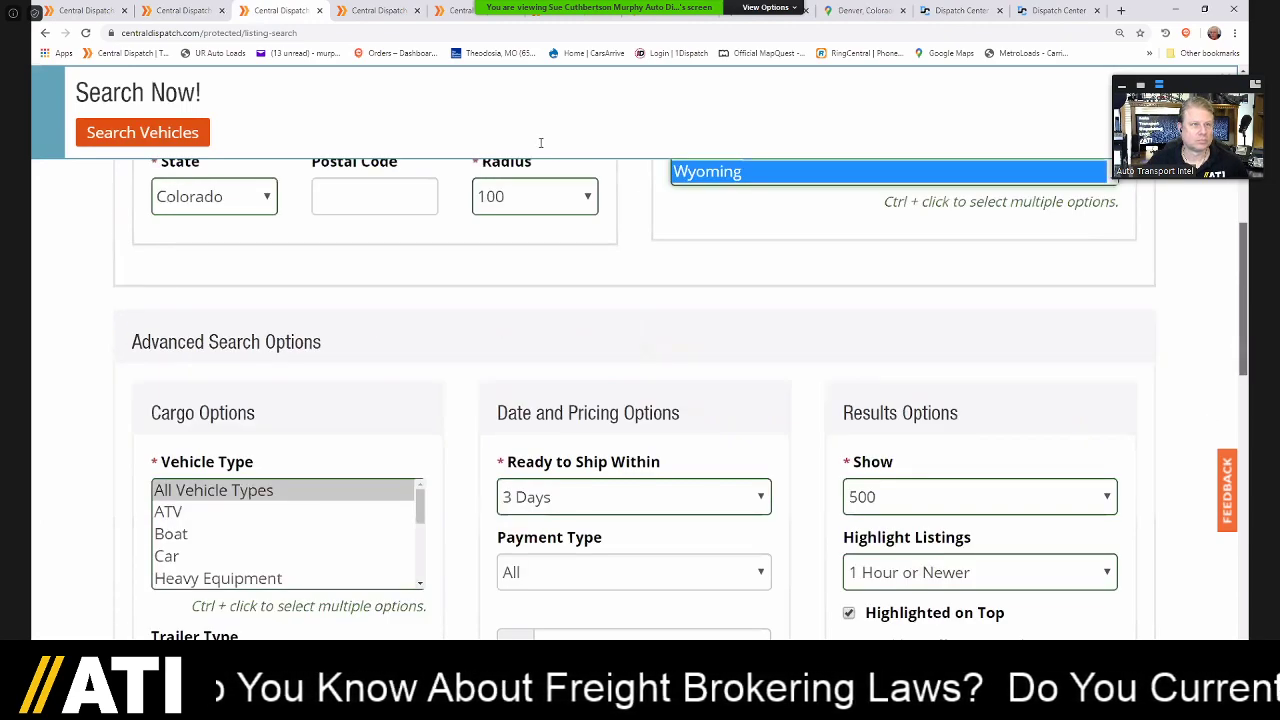
pyautogui.scroll(-10, 950, 450)
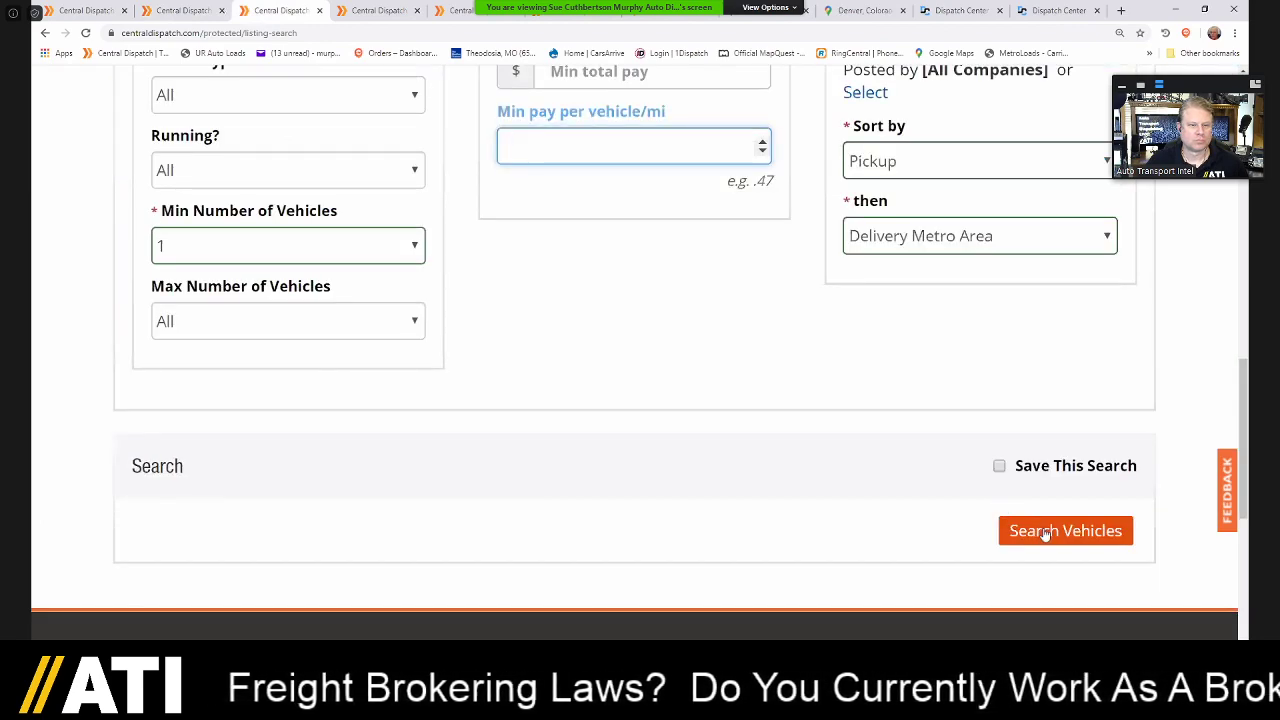
pyautogui.click(1043, 533)
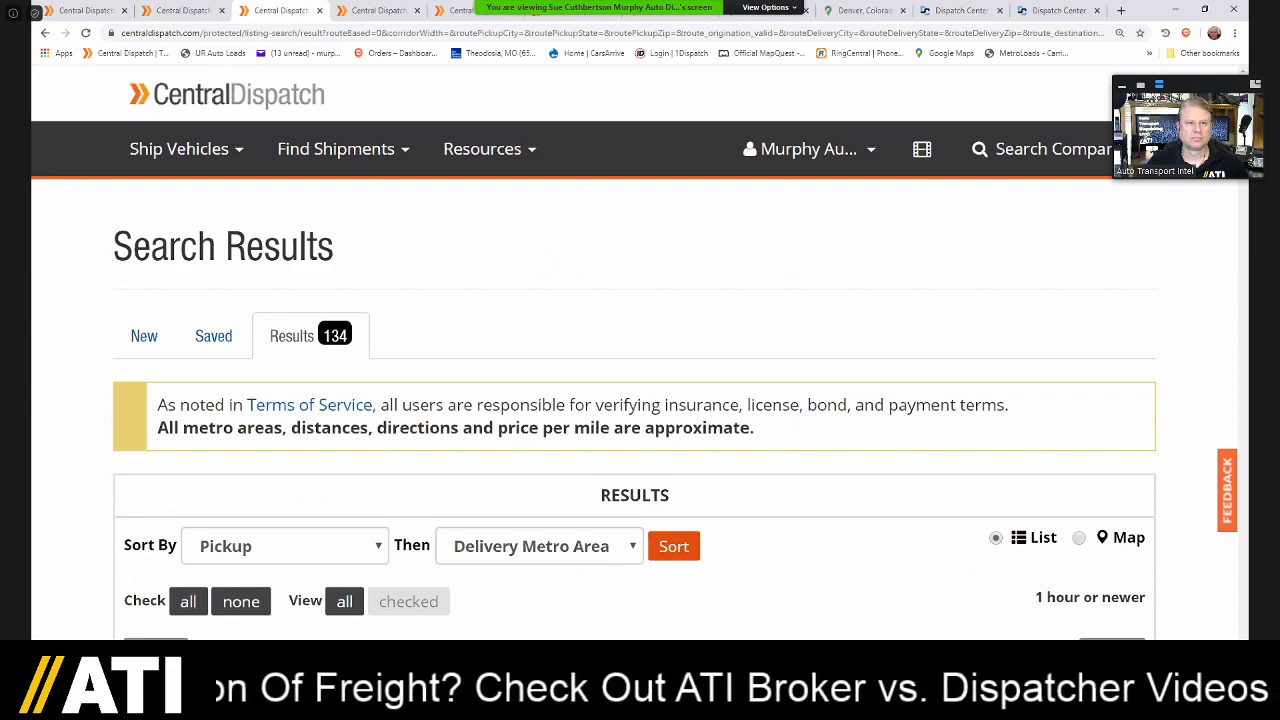
# - Review the first Denver-area loads, including the Missouri, New Mexico and Oklahoma deliveries, for price, mileage and broker rating
pyautogui.scroll(-1, 640, 400)
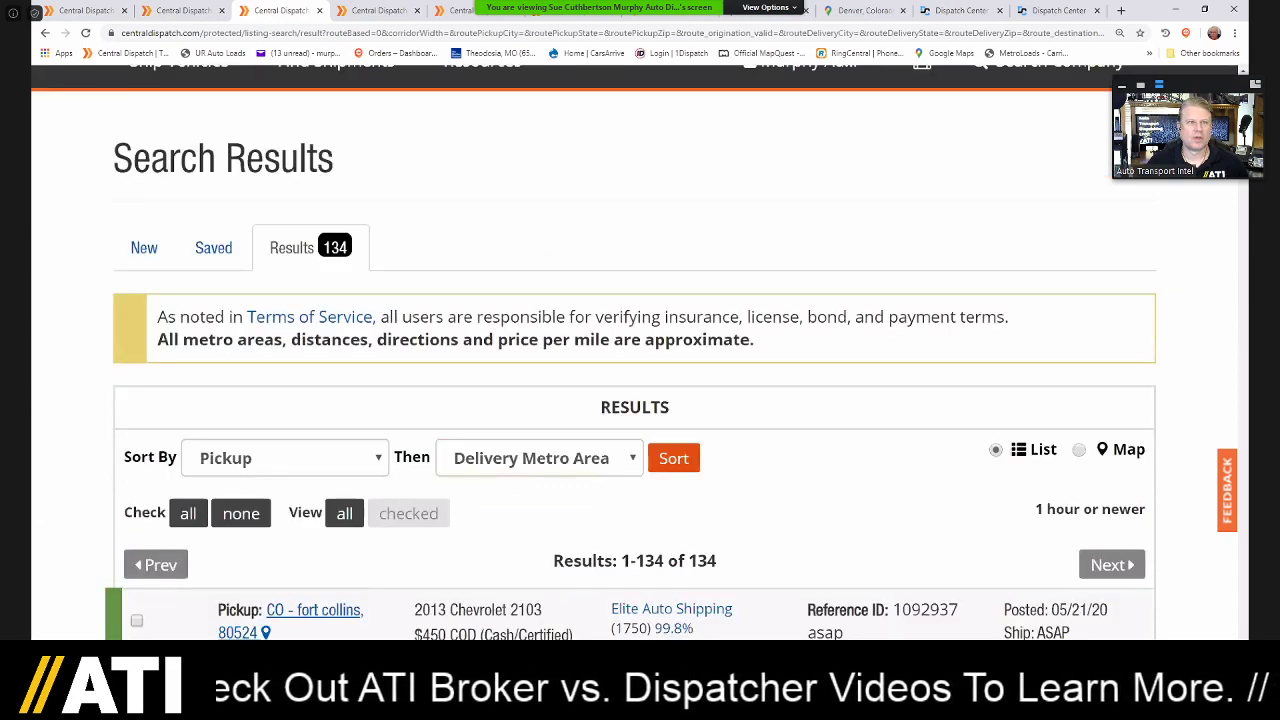
pyautogui.scroll(-2, 640, 400)
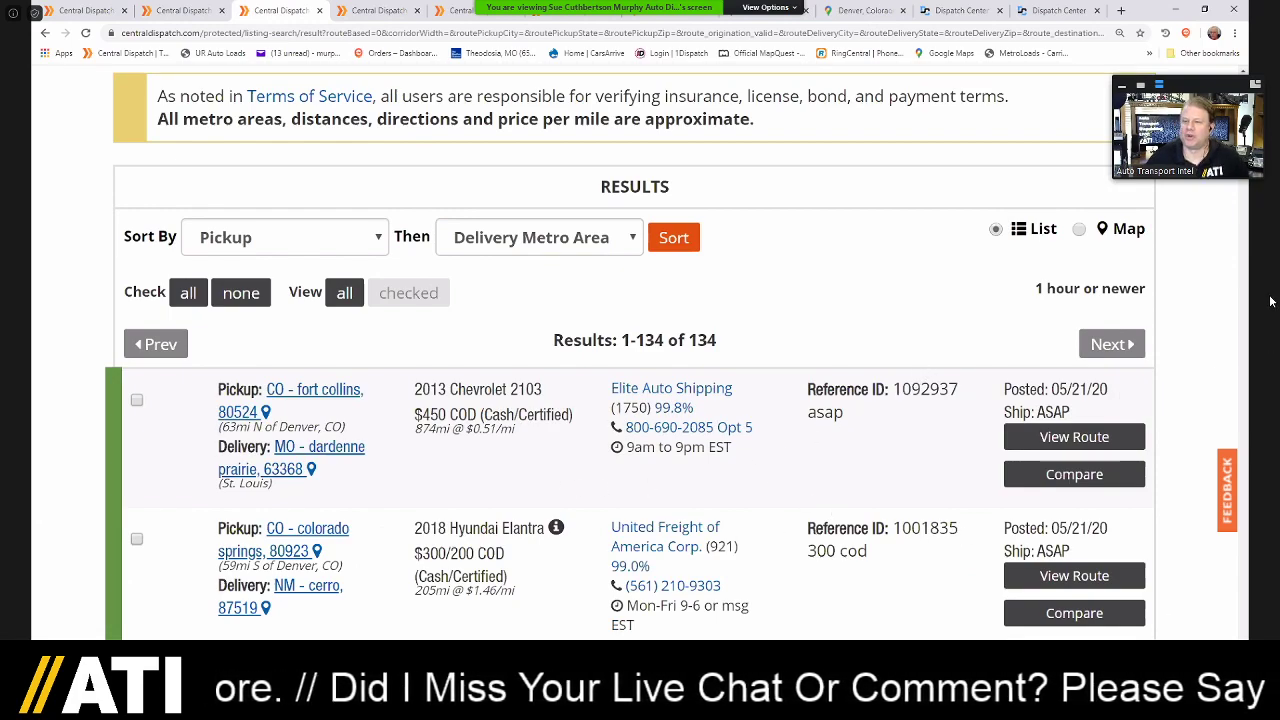
pyautogui.scroll(-2, 1271, 301)
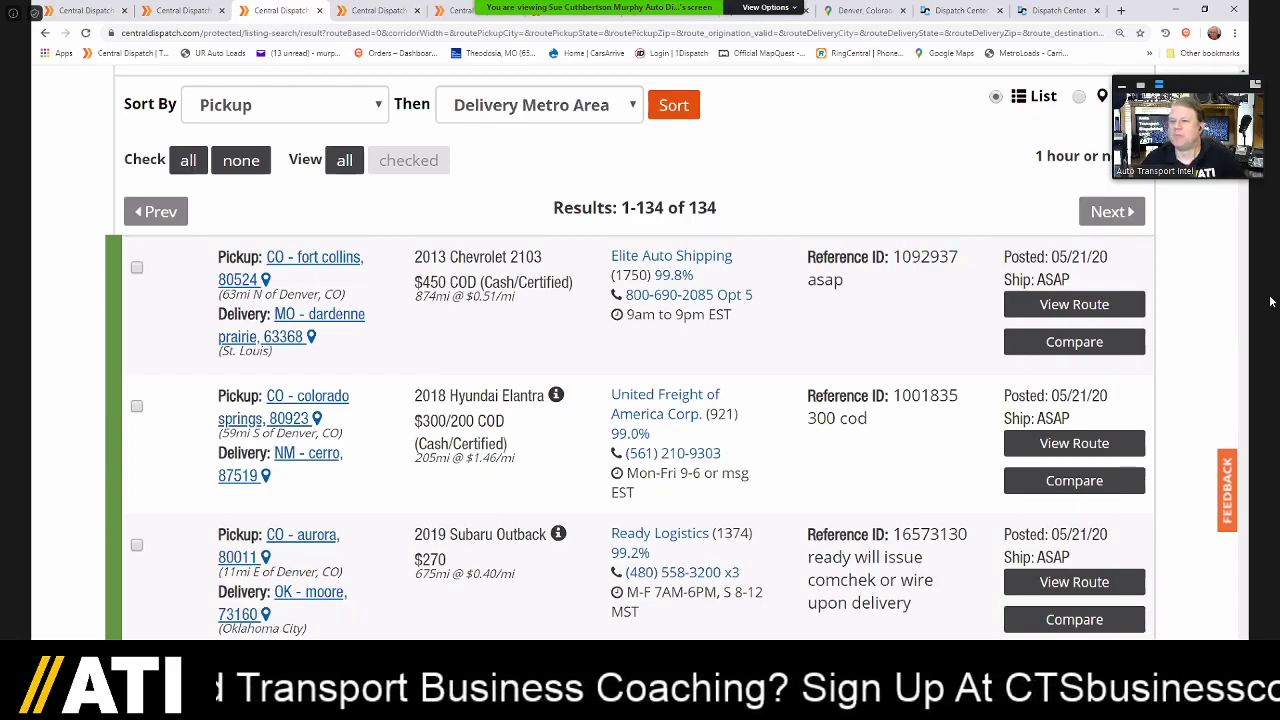
pyautogui.scroll(-2, 1271, 301)
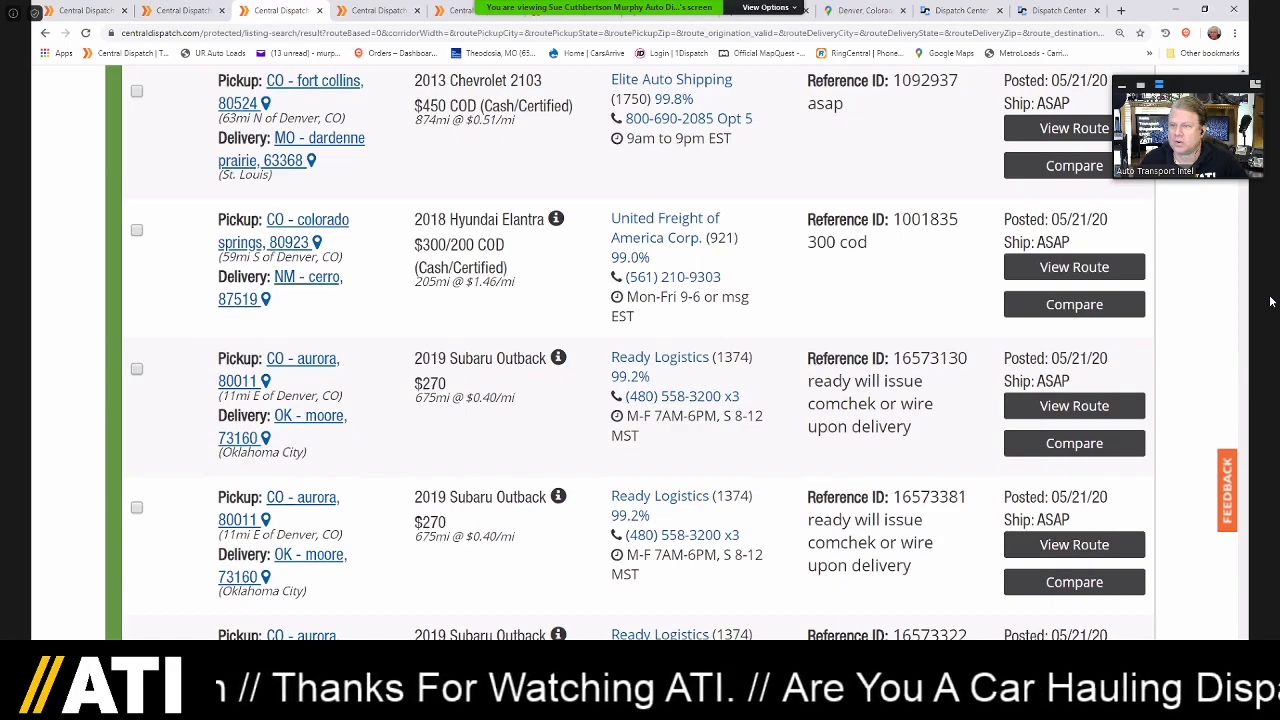
pyautogui.scroll(-1, 475, 168)
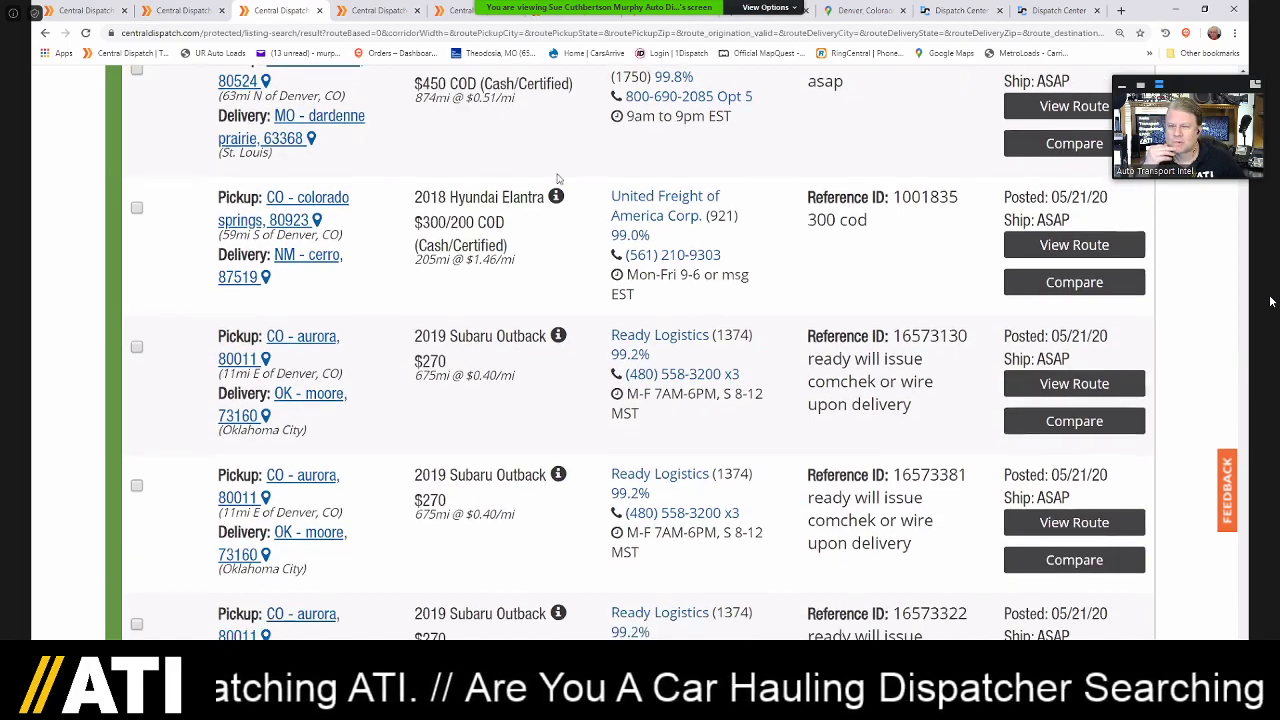
pyautogui.scroll(-3, 558, 178)
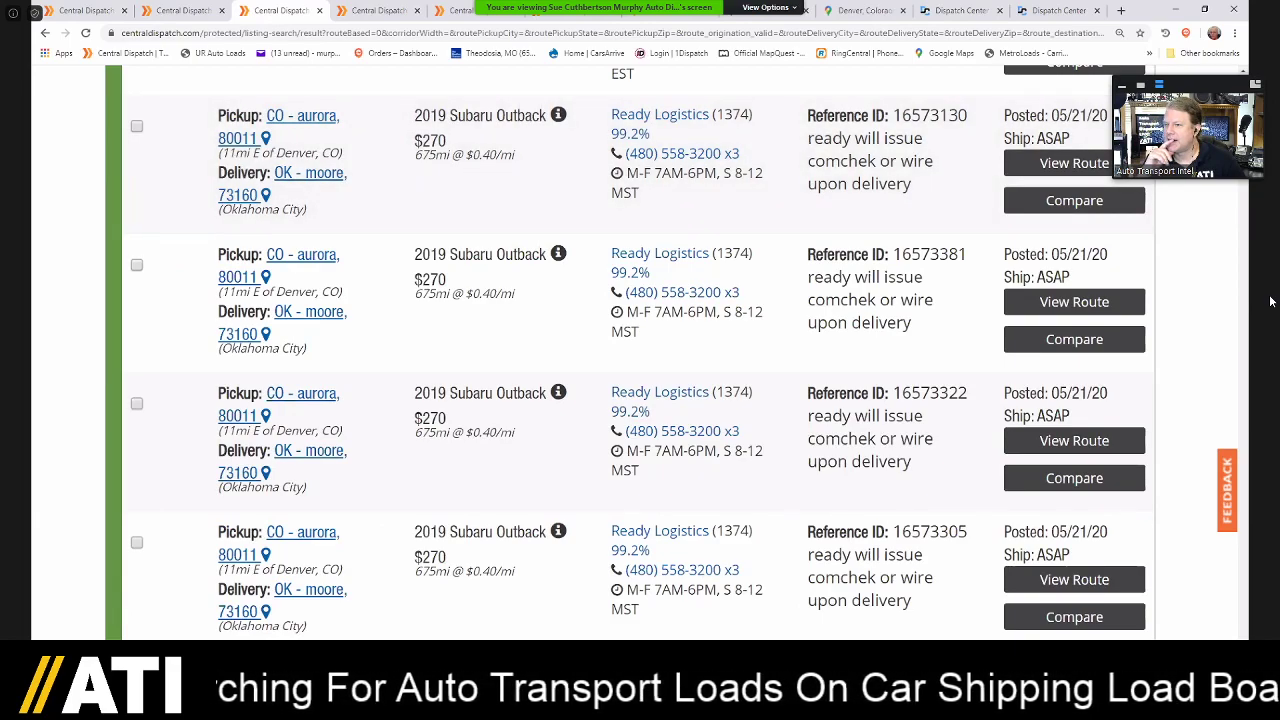
# - Review the repeated 2019 Subaru Outback loads from Aurora to Moore, Oklahoma, for price, rate per mile, broker and reference ID
pyautogui.scroll(-7, 638, 350)
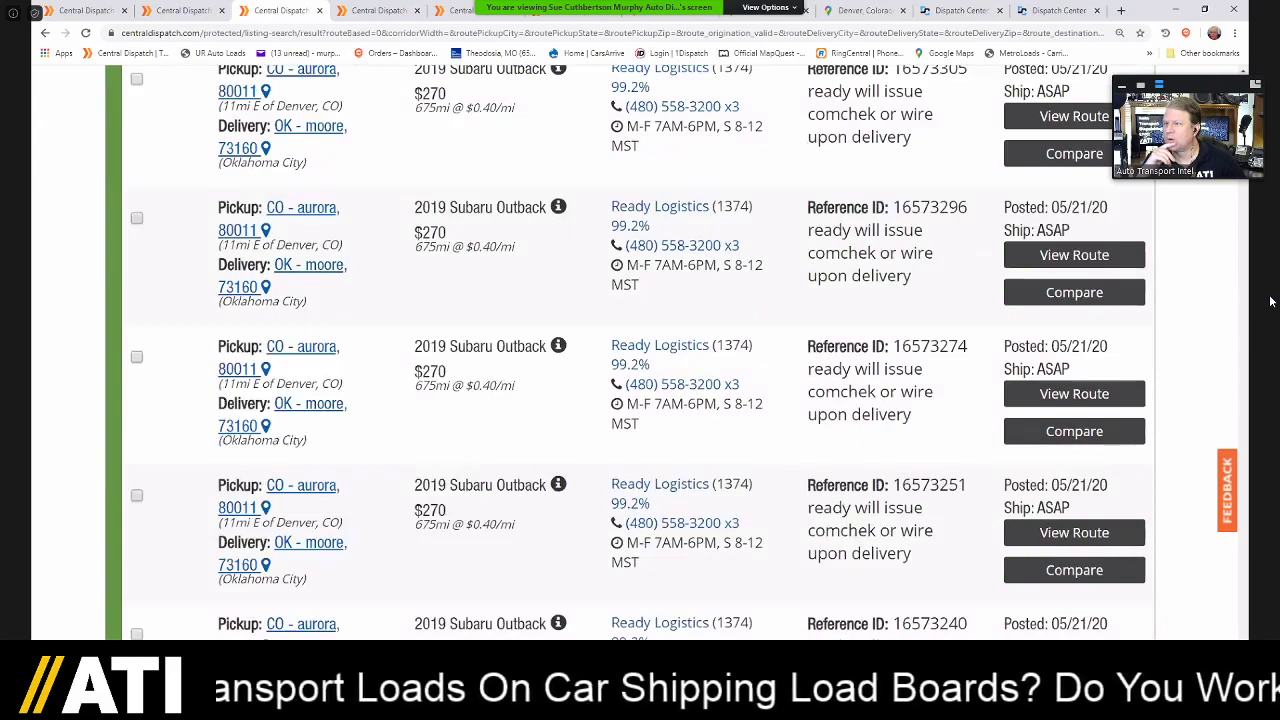
pyautogui.scroll(-1, 1271, 301)
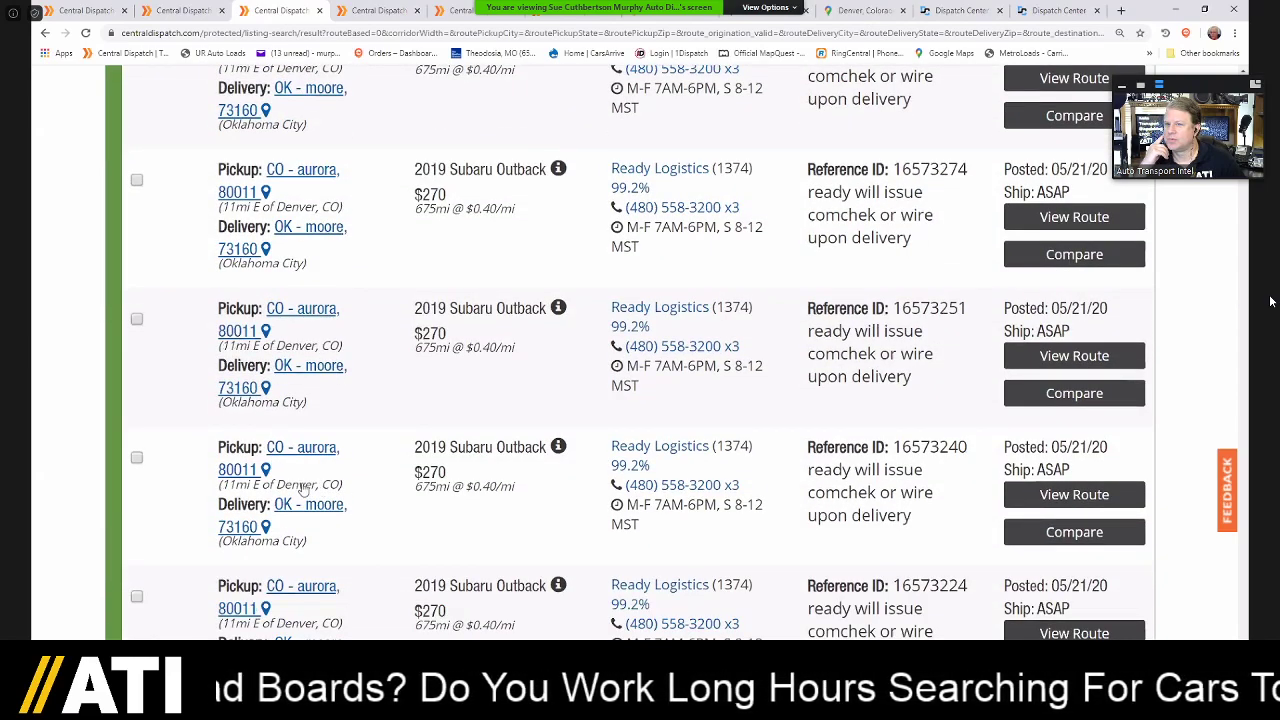
pyautogui.scroll(-1, 300, 490)
pyautogui.scroll(-1, 340, 530)
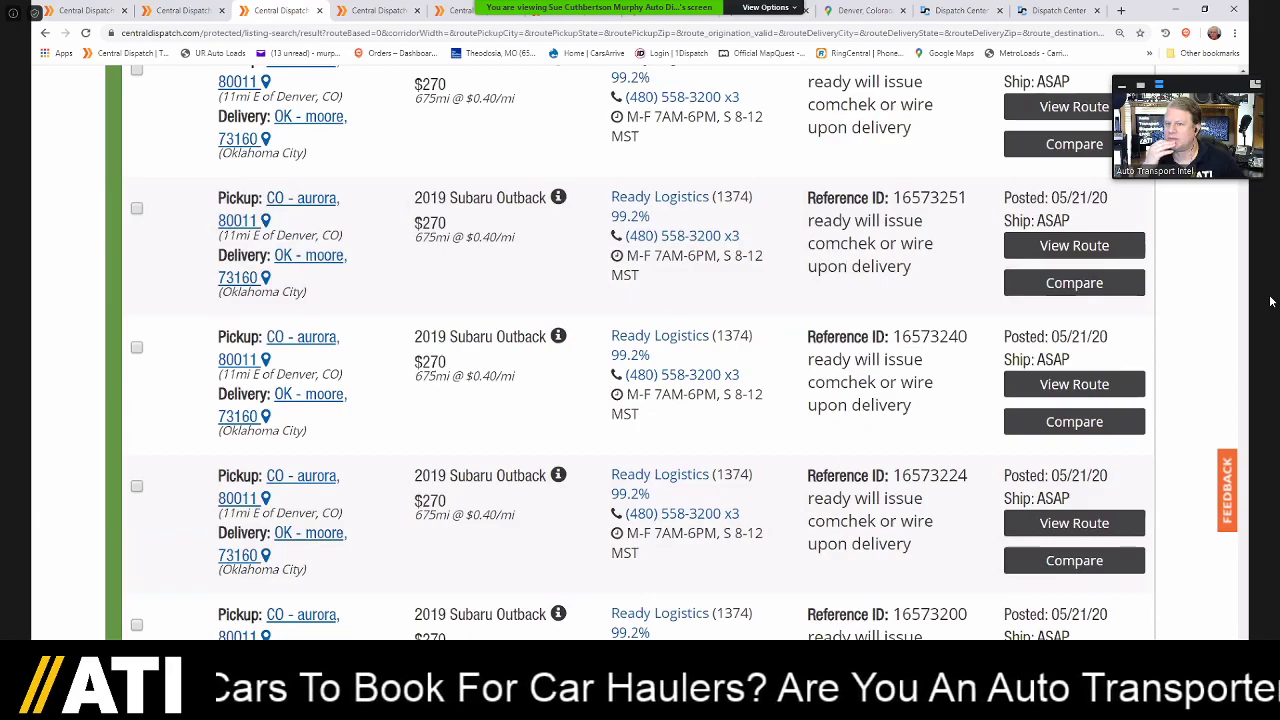
pyautogui.scroll(-2, 1271, 301)
pyautogui.scroll(-8, 1271, 301)
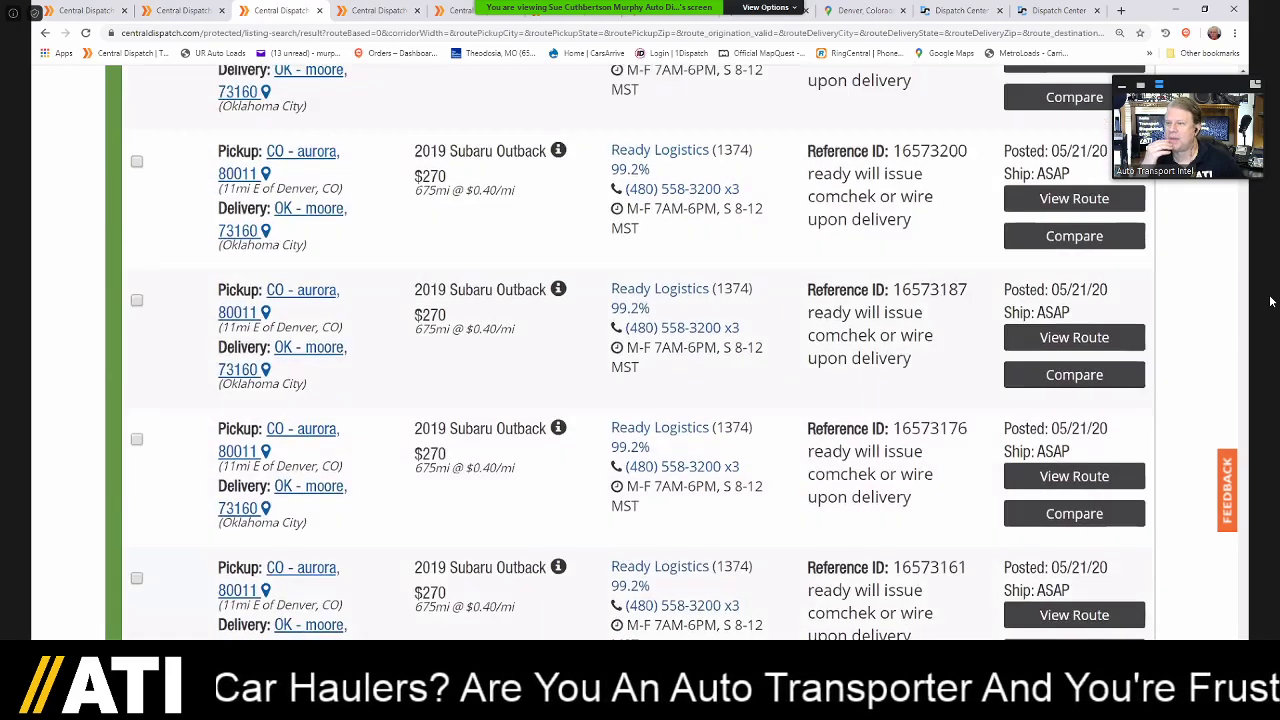
pyautogui.scroll(-3, 1271, 301)
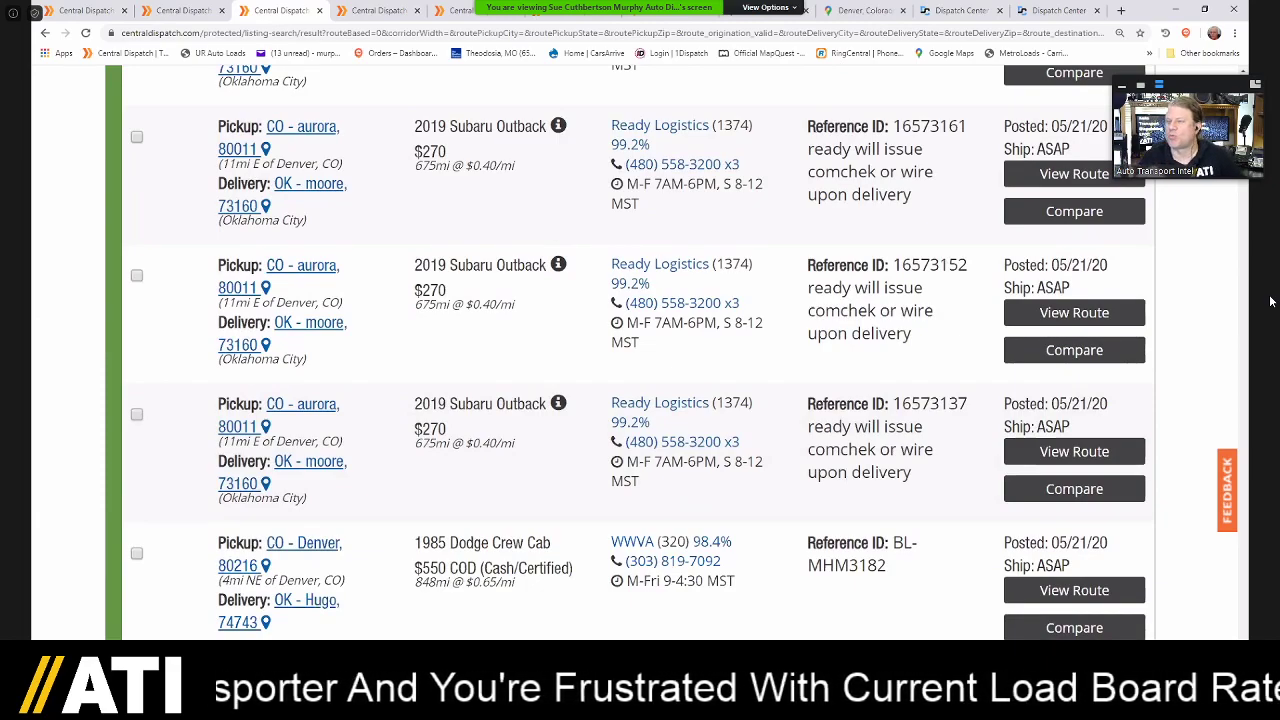
pyautogui.scroll(-1, 1271, 301)
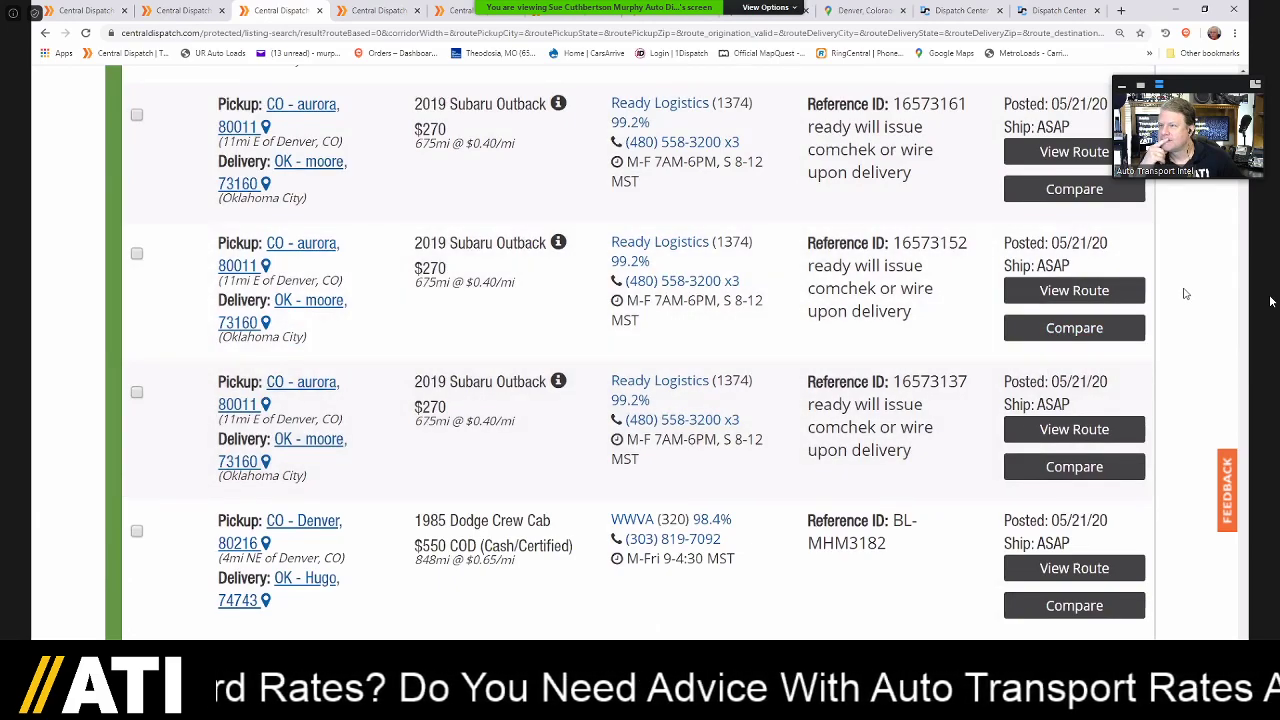
# - Highlight the reference ID of the last Subaru Outback load from Aurora to Moore, Oklahoma
pyautogui.doubleClick(941, 381)
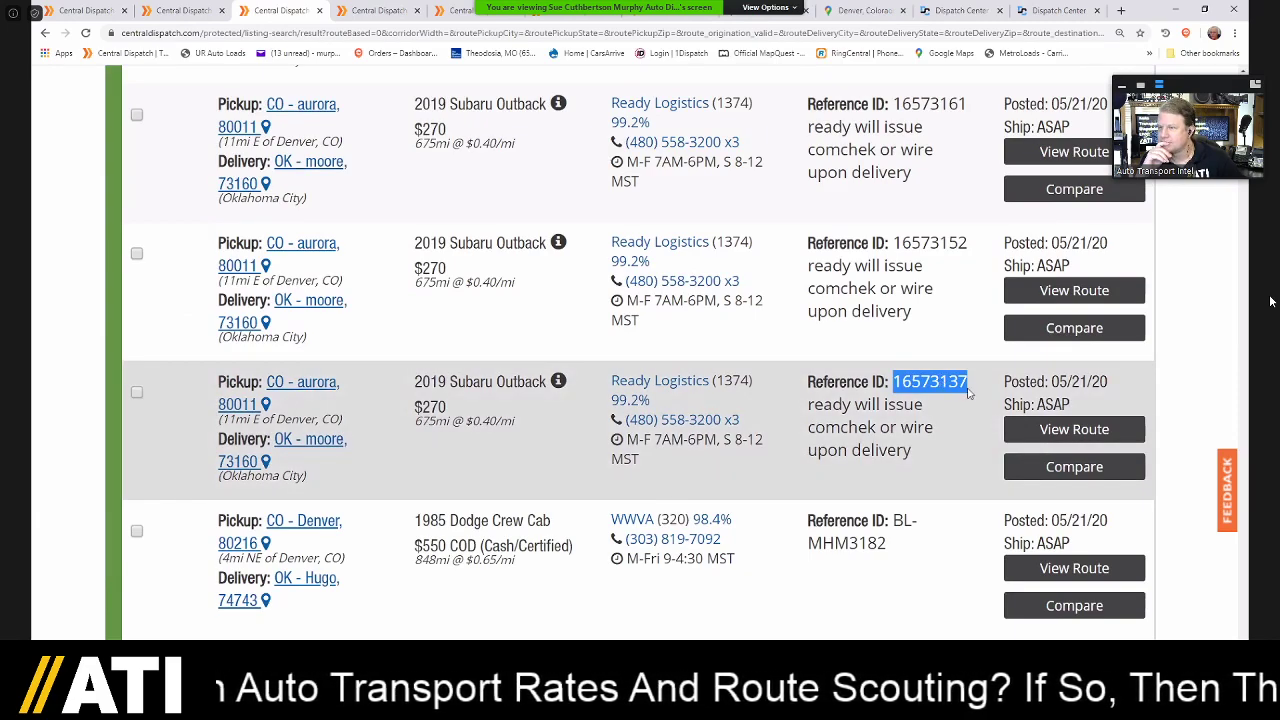
pyautogui.rightClick(941, 382)
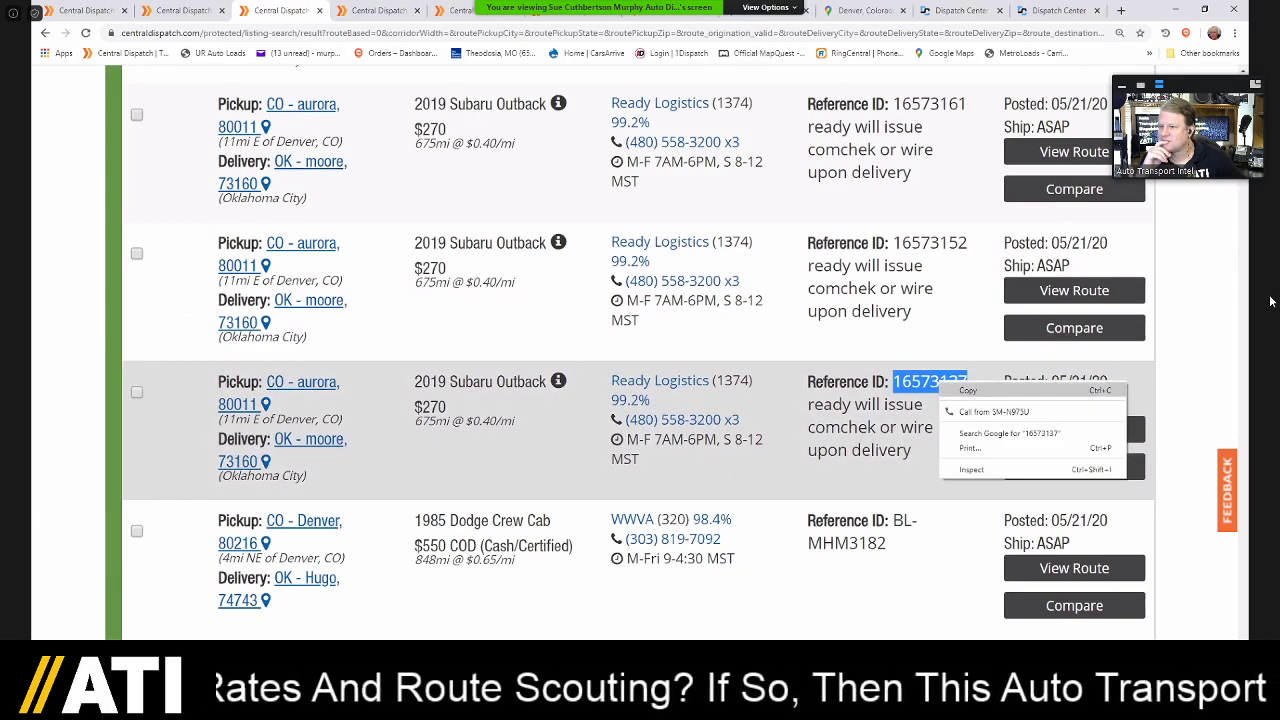
pyautogui.click(1271, 300)
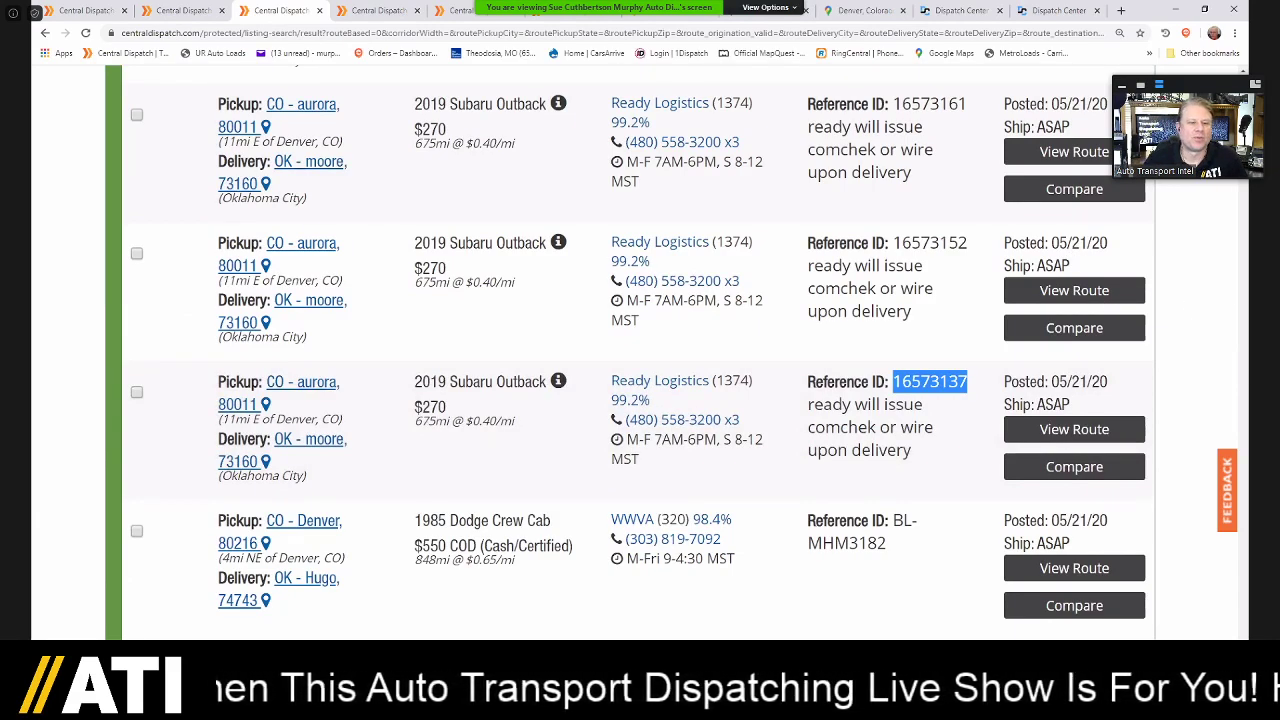
# - Expand the two-SUV load from Wheat Ridge to Spearfish, South Dakota, and examine its vehicles, rate per mile and notes
pyautogui.scroll(-2, 640, 360)
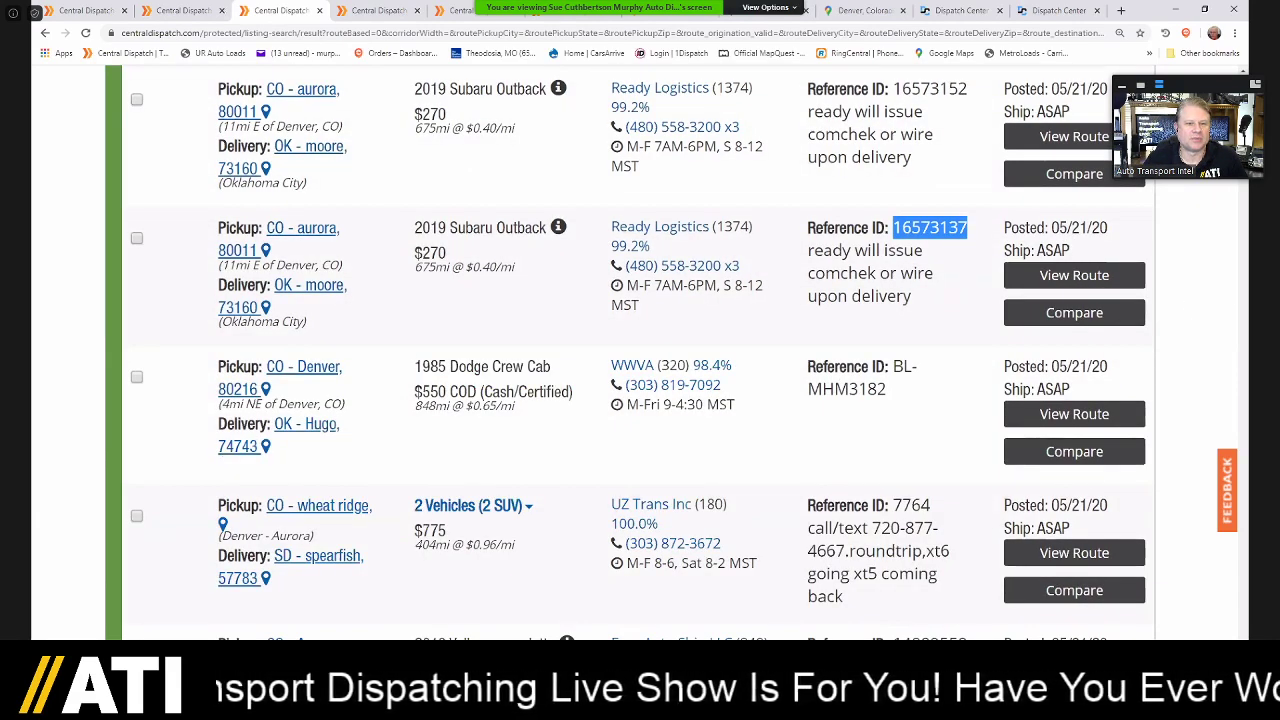
pyautogui.scroll(-1, 680, 457)
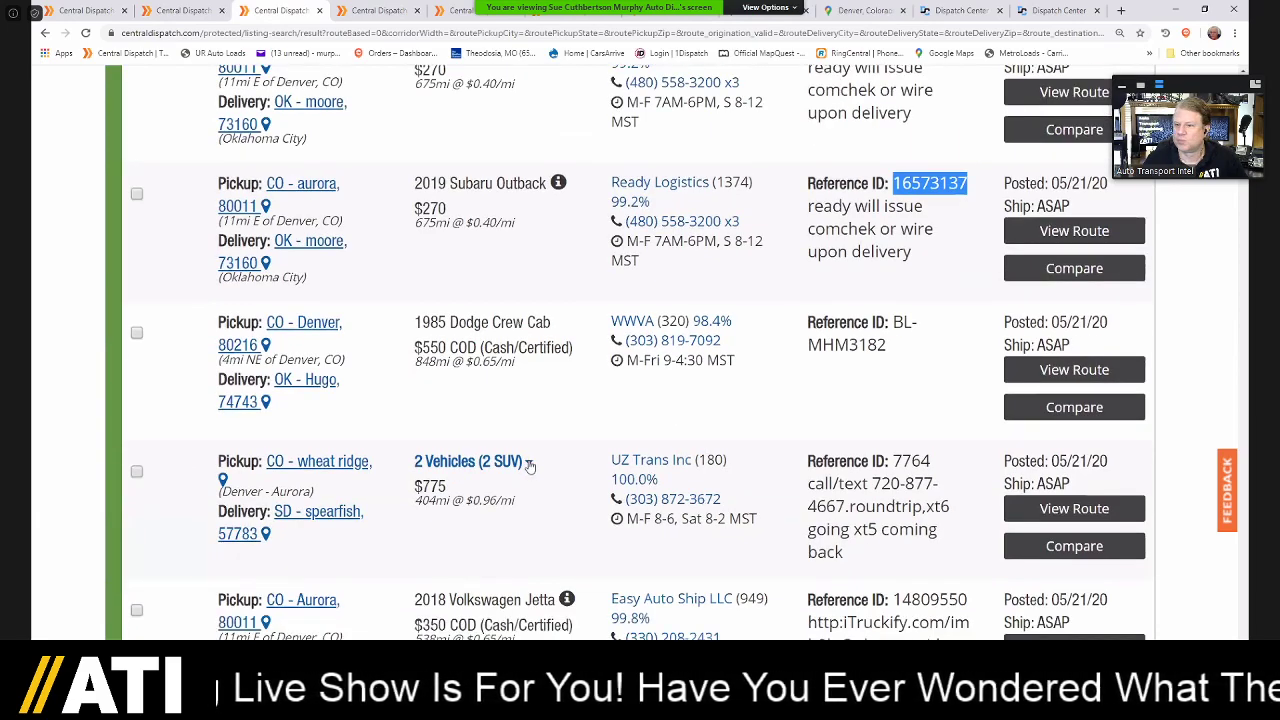
pyautogui.click(530, 465)
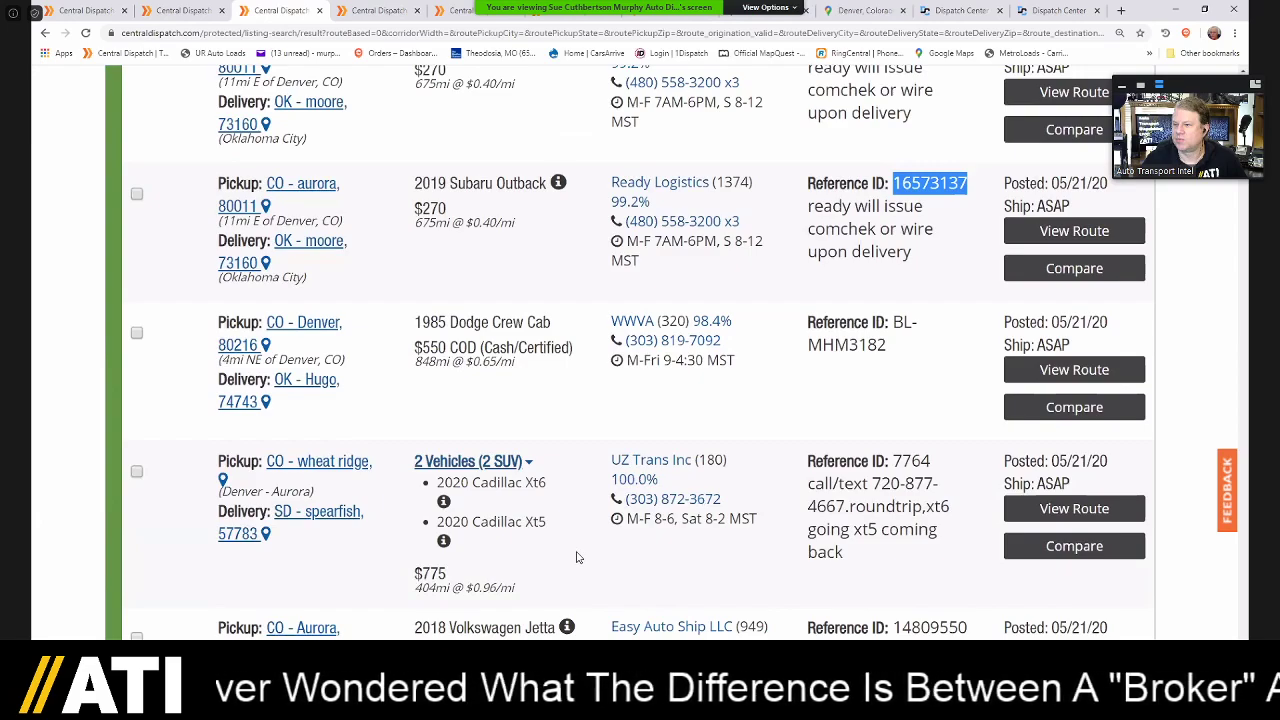
pyautogui.scroll(-1, 640, 475)
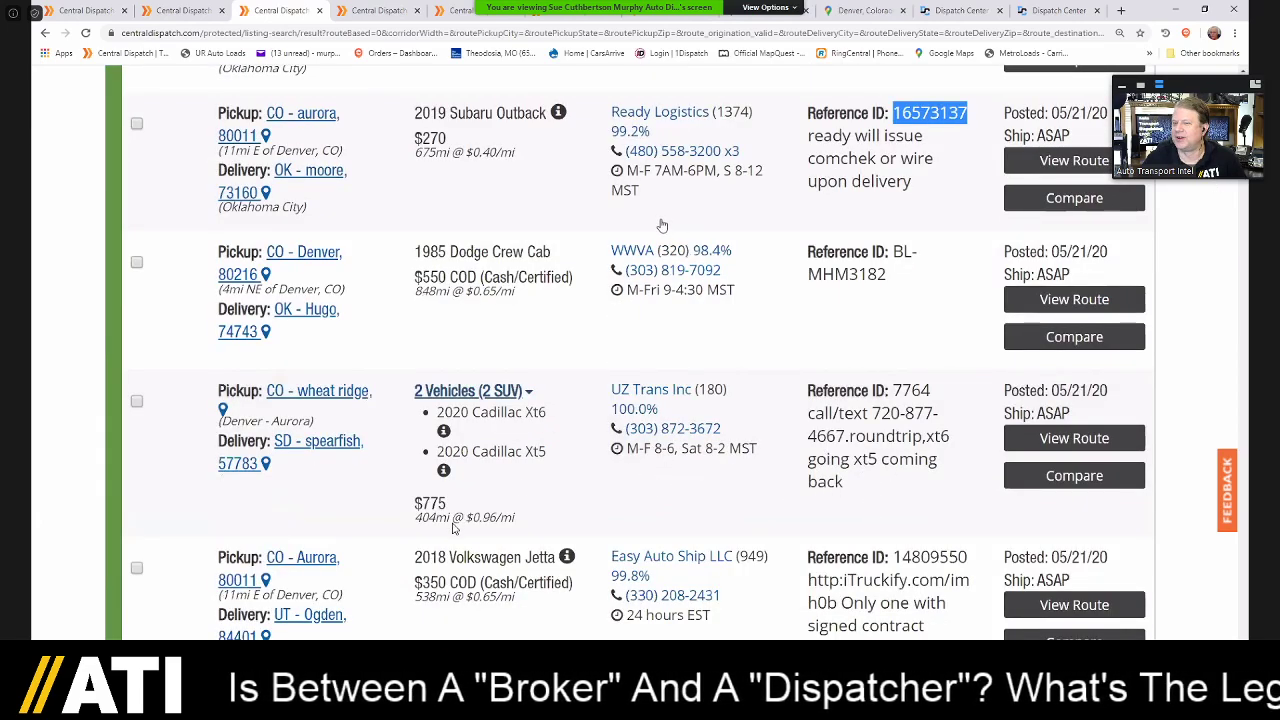
pyautogui.scroll(-1, 457, 527)
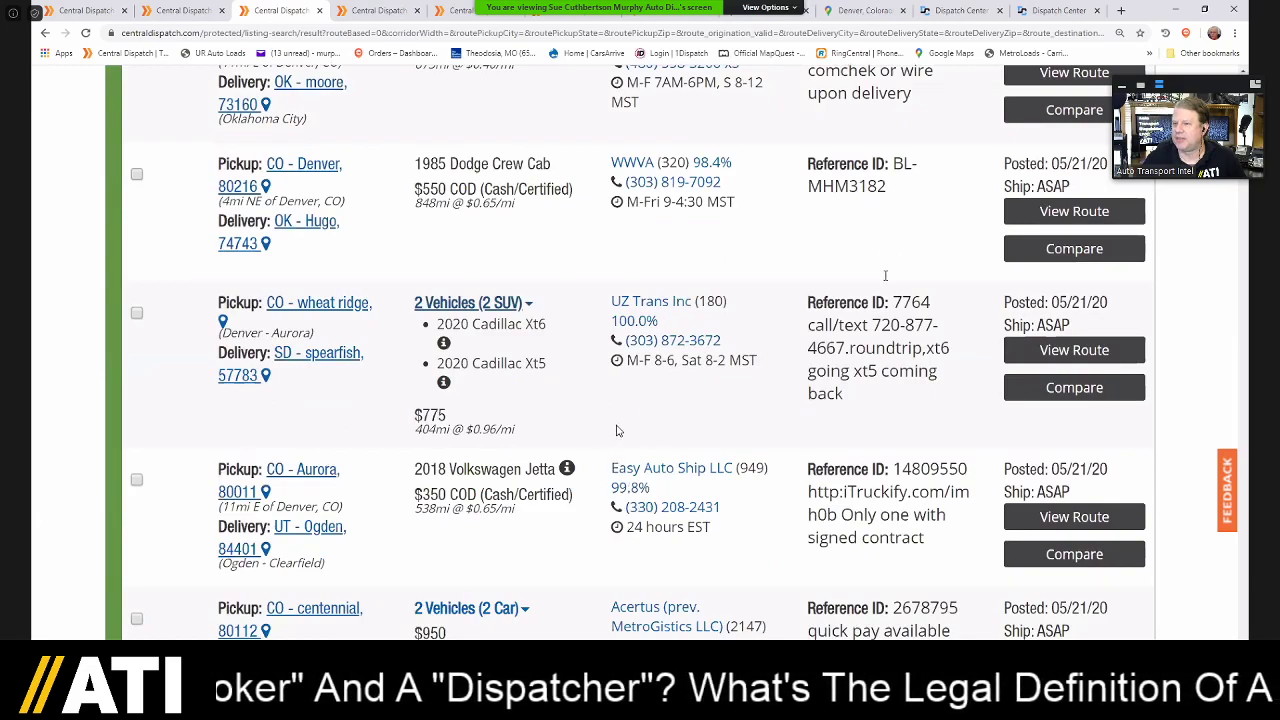
pyautogui.scroll(-1, 530, 400)
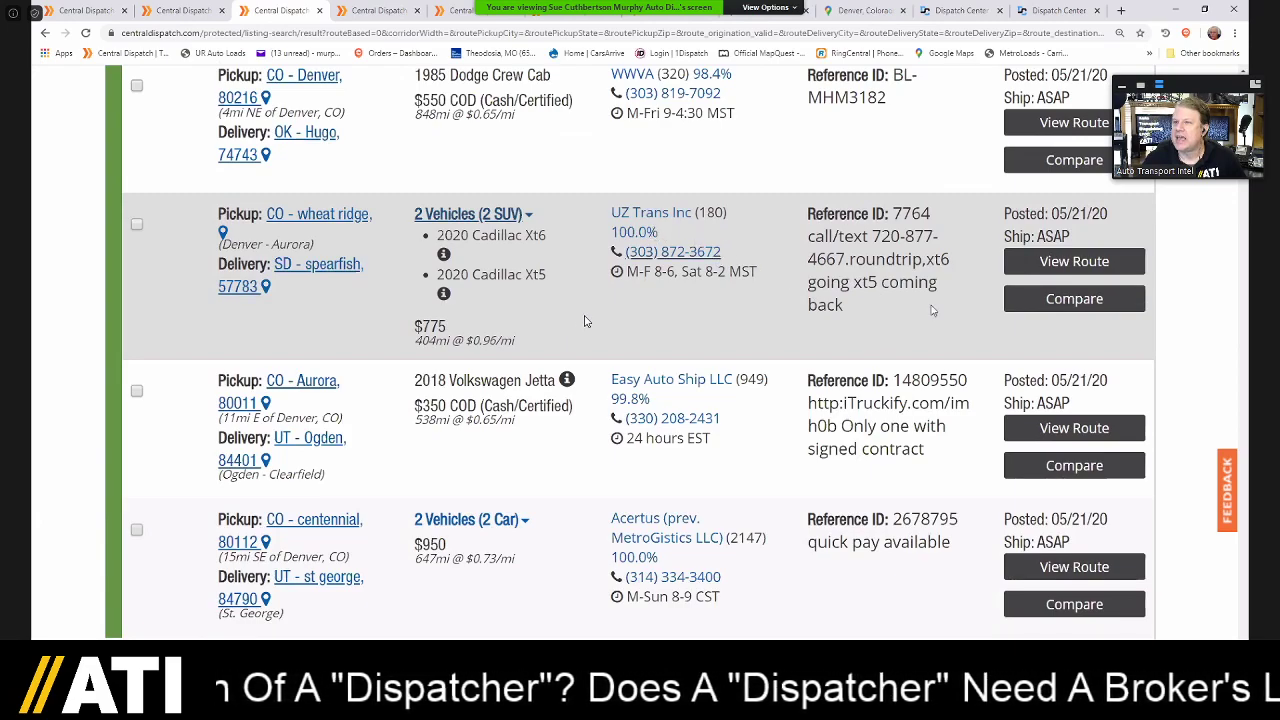
# - Open the UZ Trans Inc broker profile in a separate tab, check its rating and company details, and close it
pyautogui.rightClick(648, 219)
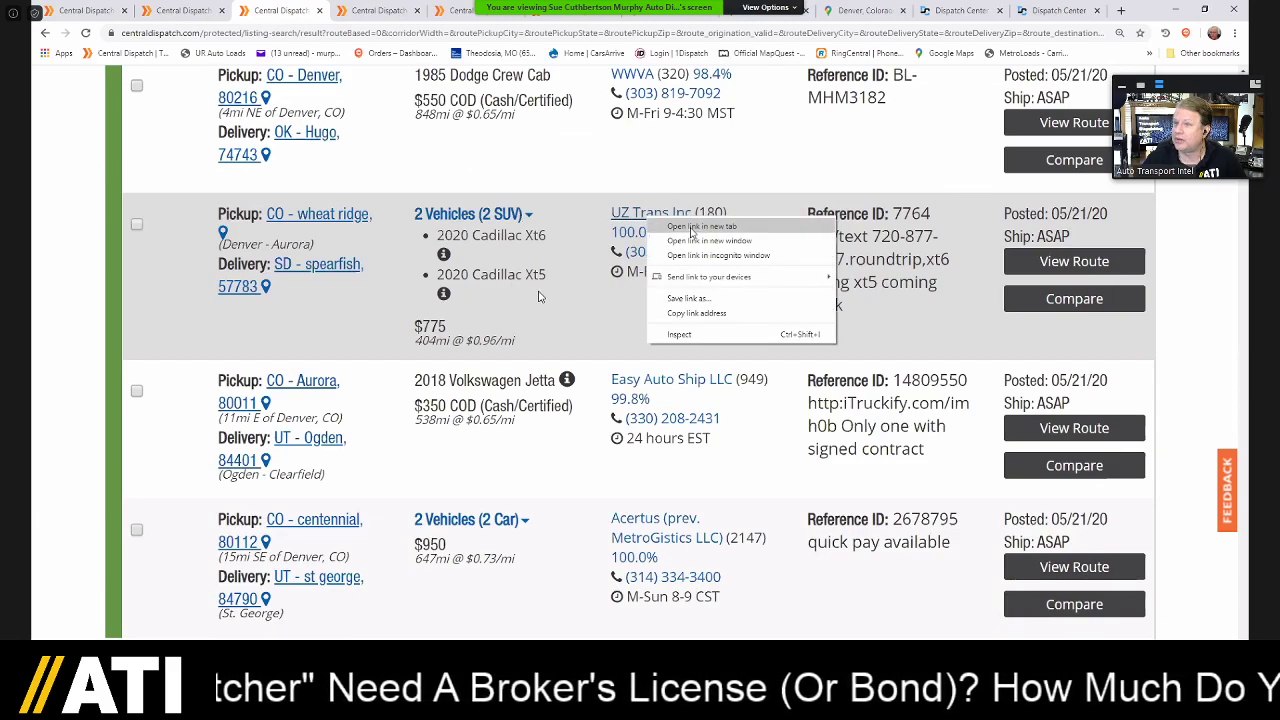
pyautogui.click(700, 227)
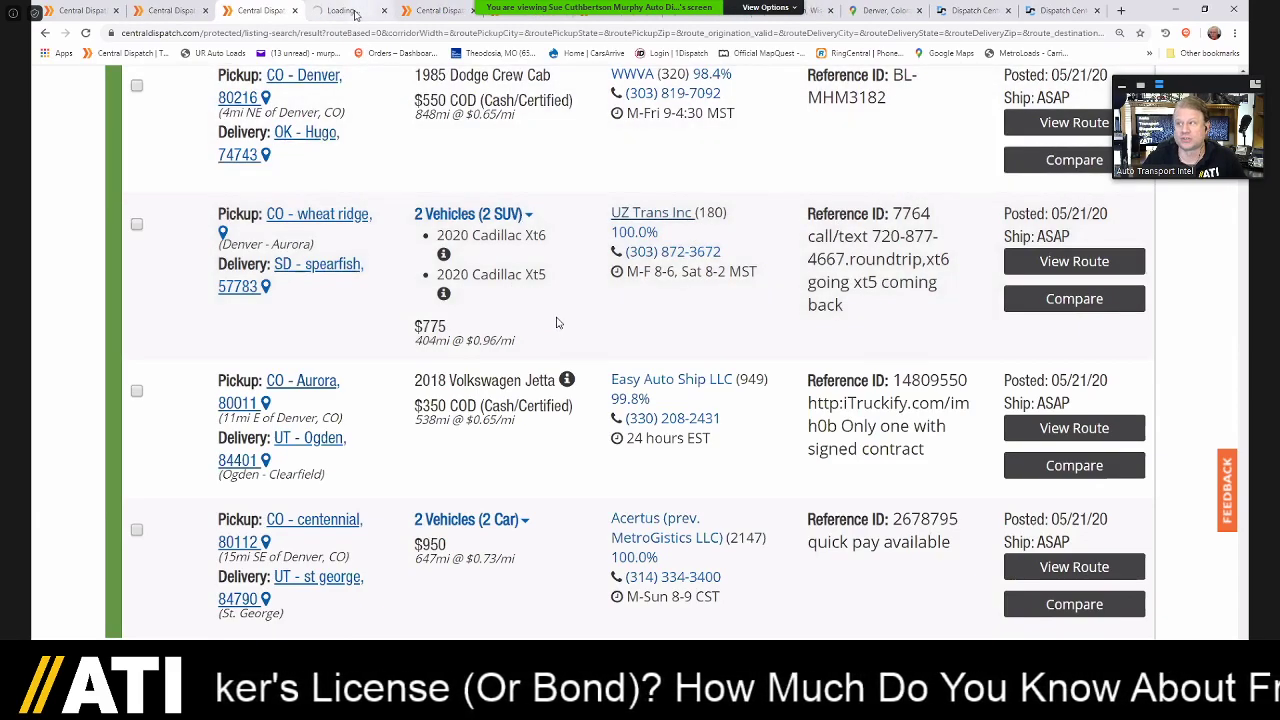
pyautogui.click(345, 11)
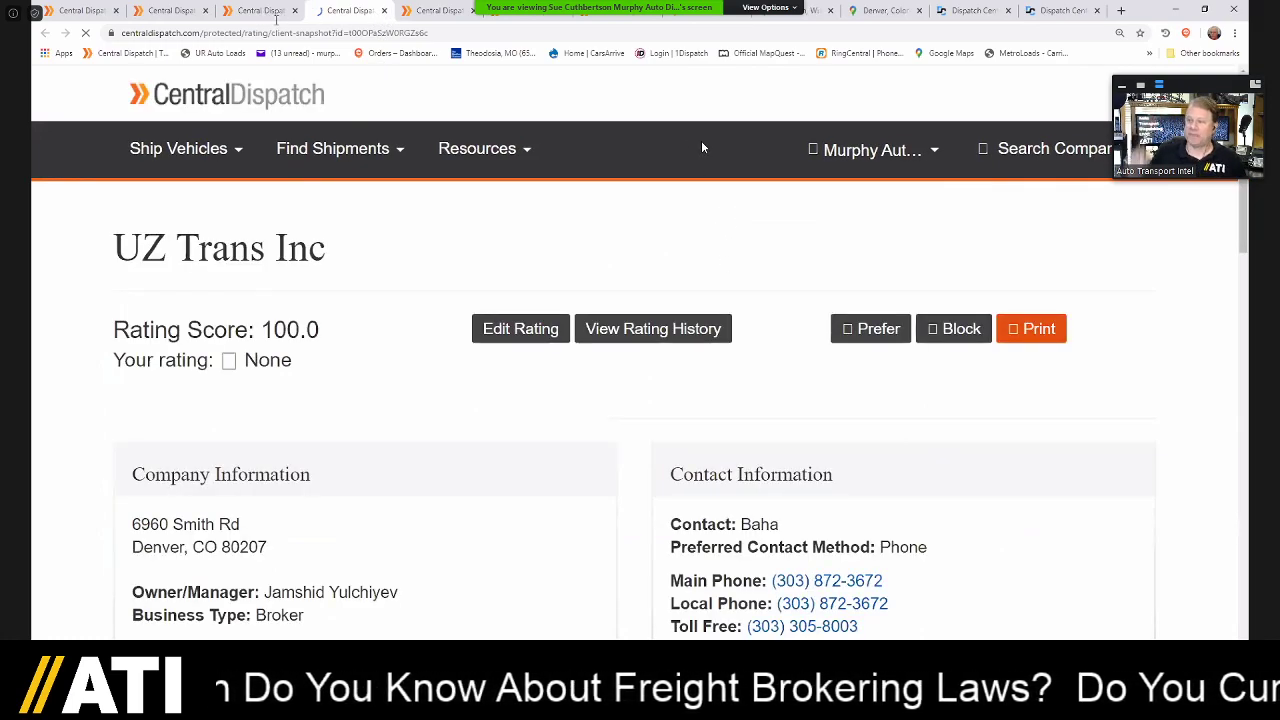
pyautogui.hotkey('ctrl', 'w')
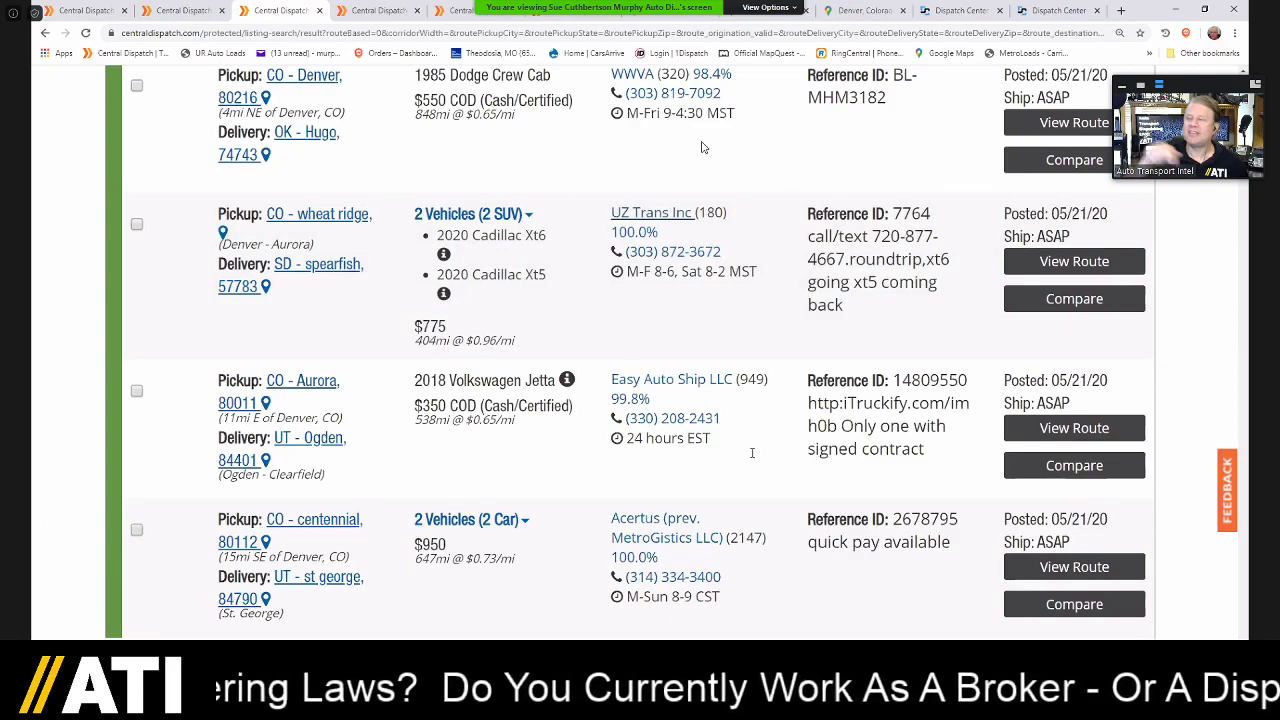
# - Expand the two-vehicle load from Centennial to St. George, Utah, and examine its vehicles, price and broker
pyautogui.scroll(-1, 630, 455)
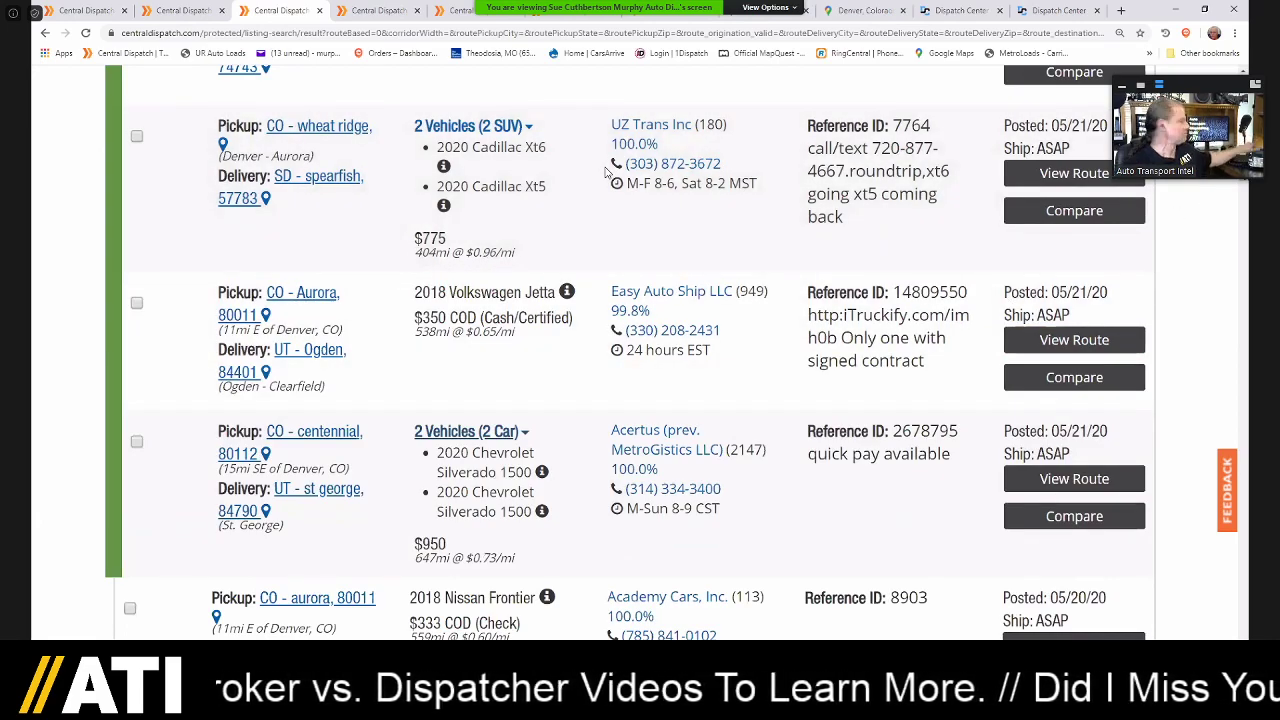
pyautogui.scroll(-1, 606, 172)
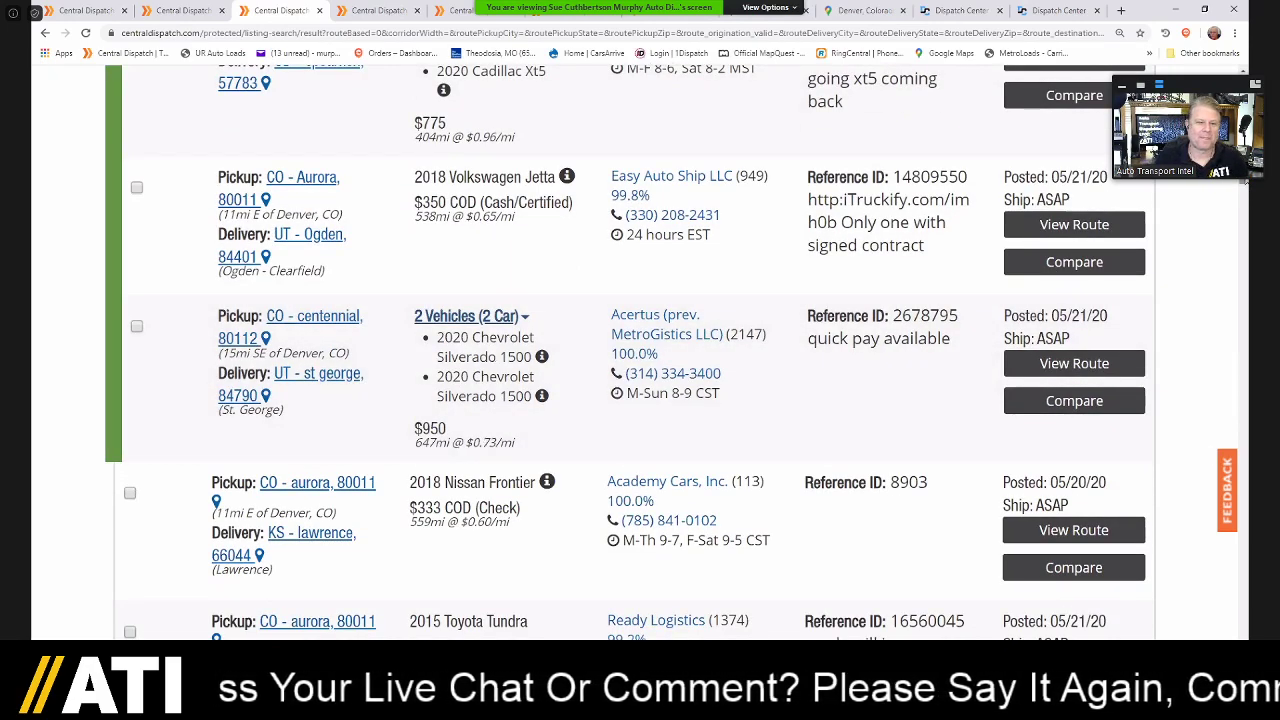
pyautogui.scroll(-1, 1245, 182)
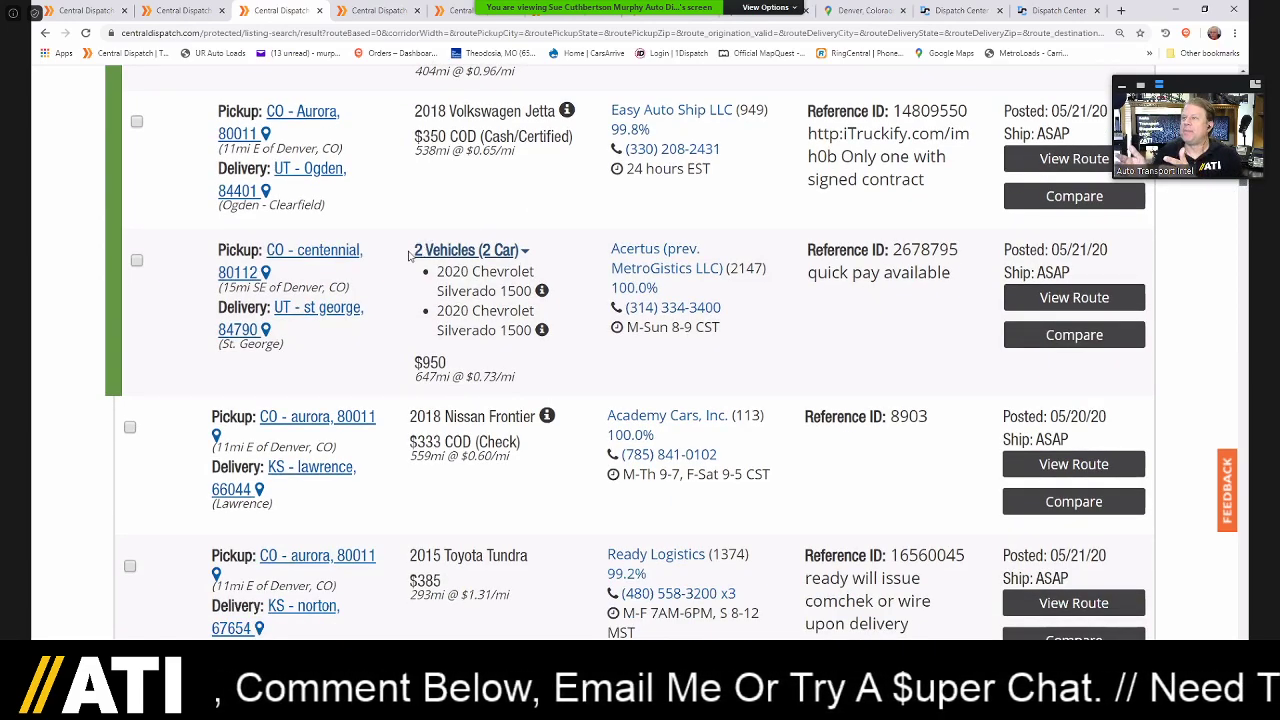
pyautogui.scroll(-1, 379, 266)
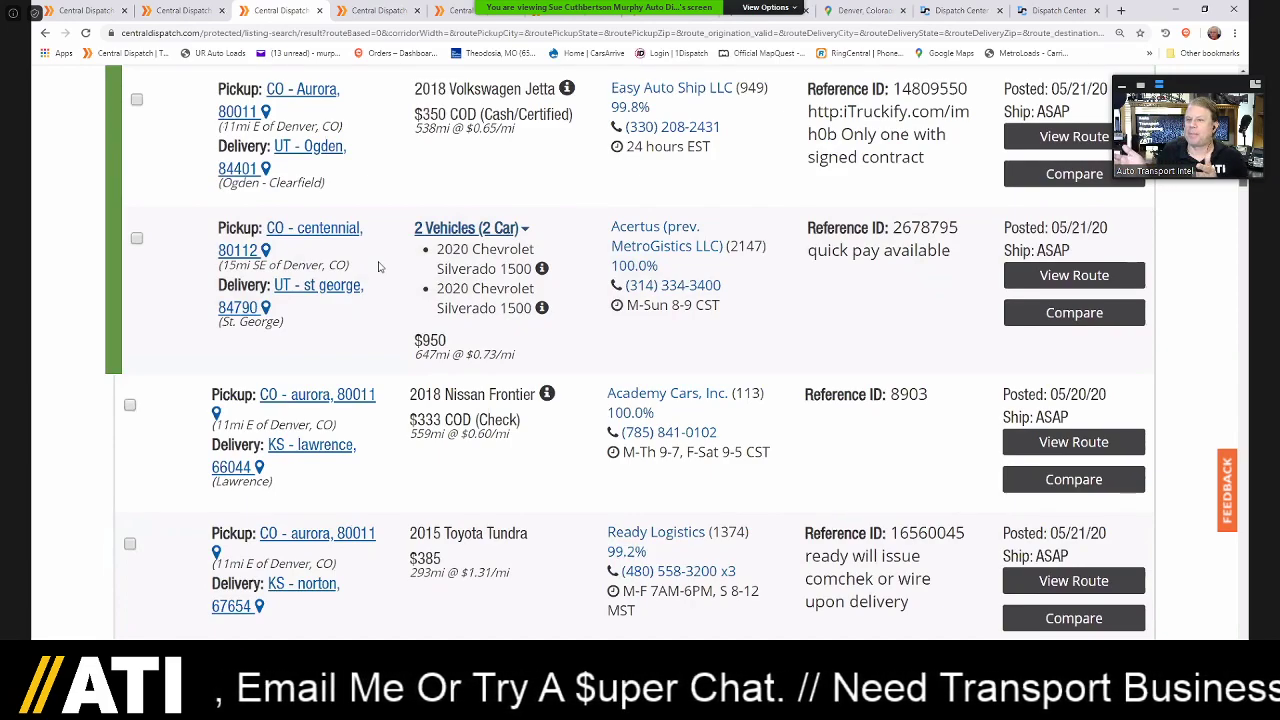
# - Review the Kansas loads bound for Lawrence, Norton, Newton and Garden City for price, rate per mile and broker rating
pyautogui.scroll(-2, 379, 266)
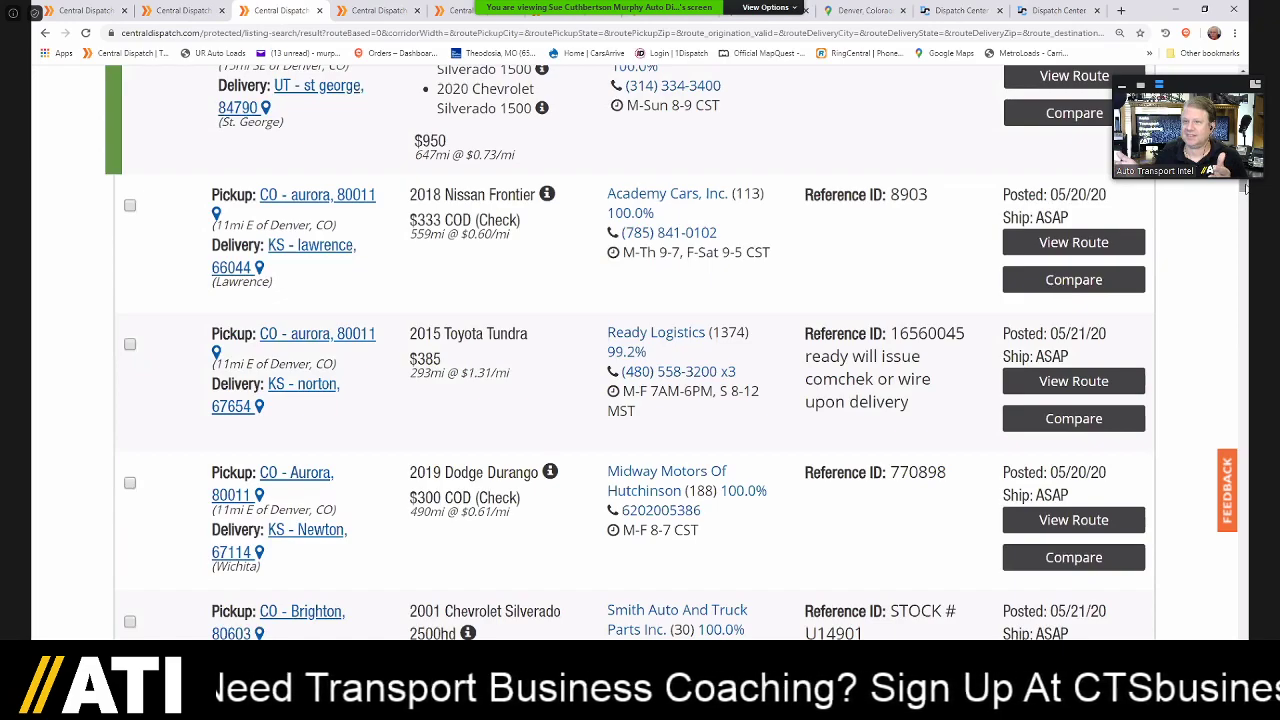
pyautogui.scroll(1, 1244, 186)
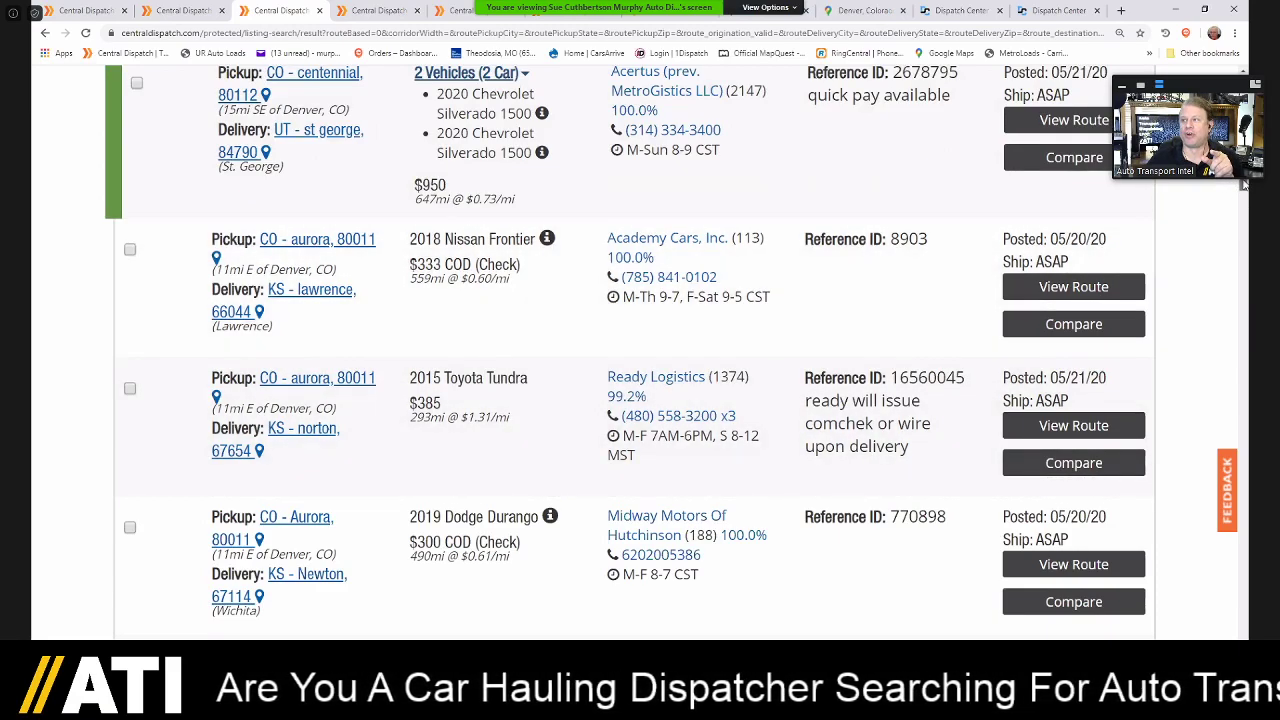
pyautogui.scroll(-1, 1244, 185)
pyautogui.scroll(-2, 1244, 186)
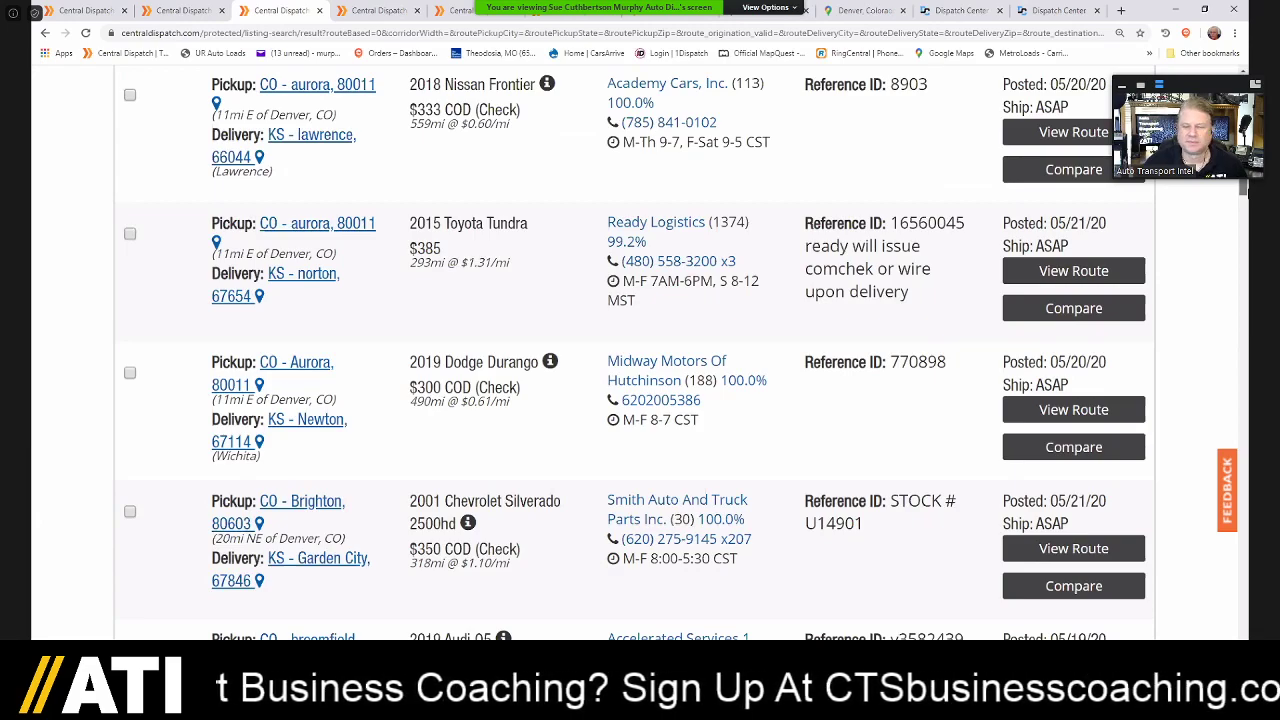
pyautogui.scroll(-1, 1100, 505)
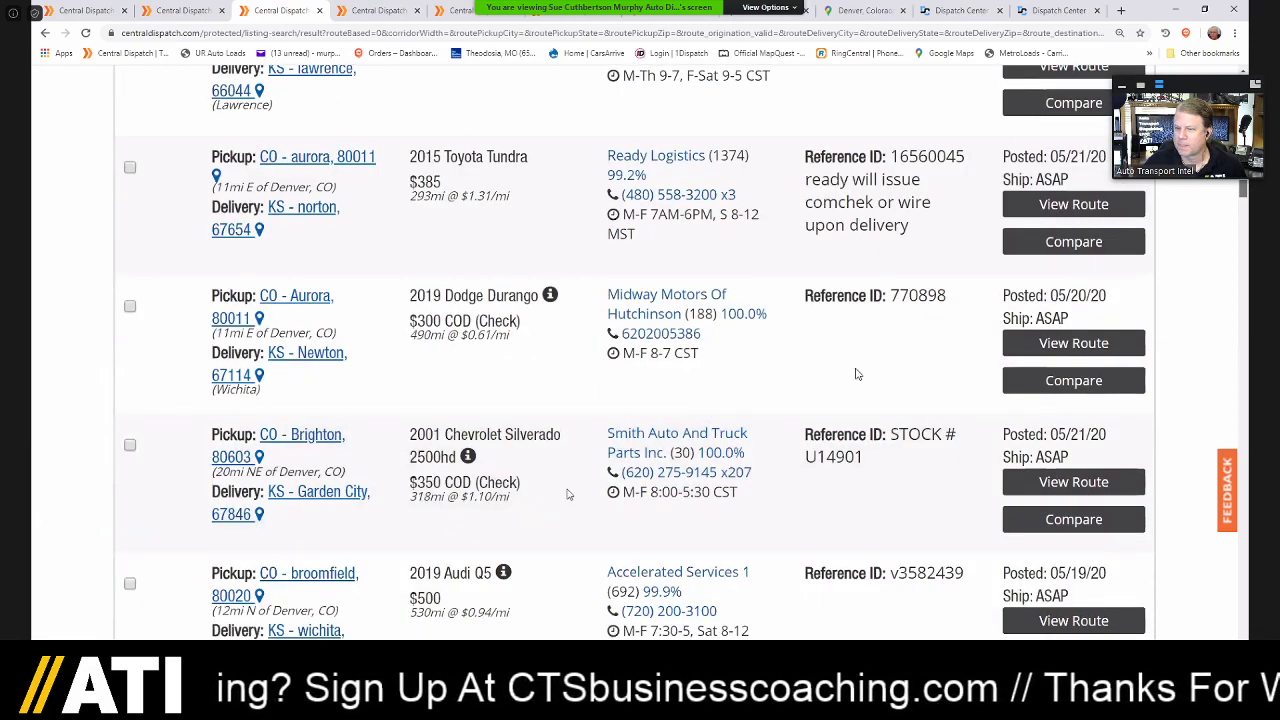
pyautogui.scroll(-1, 676, 514)
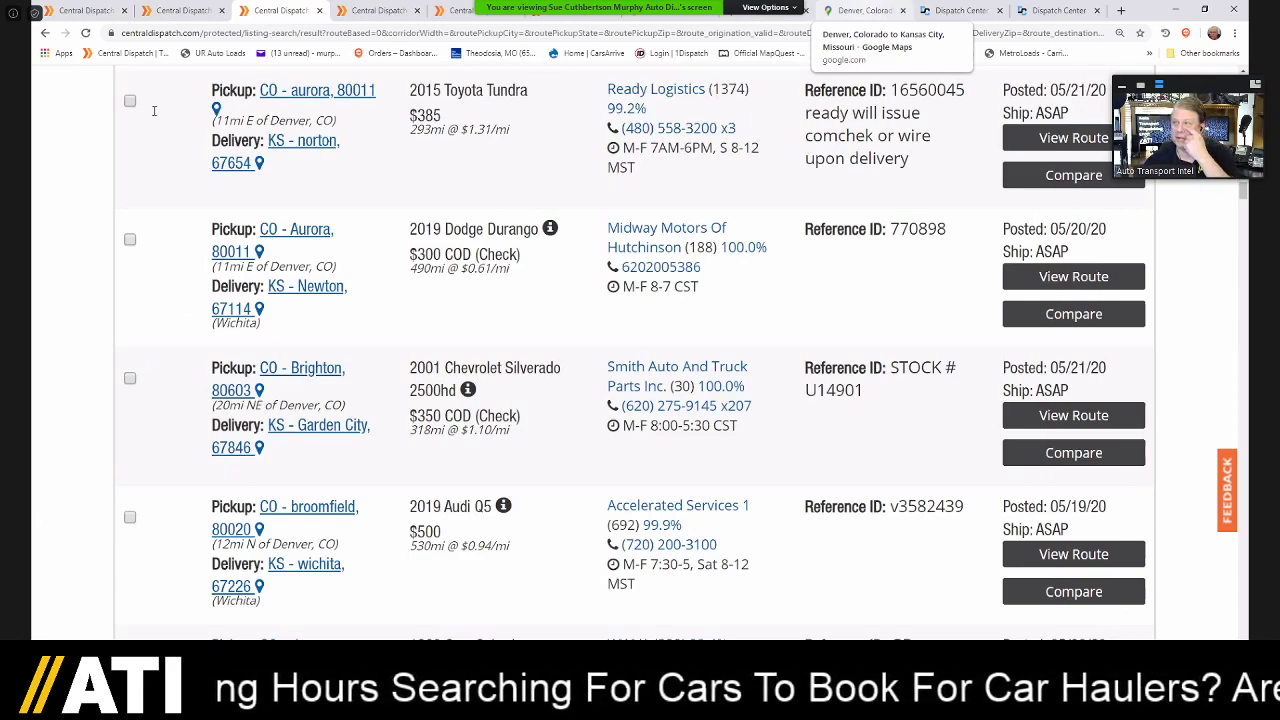
# - Look up driving directions in Google Maps from Norton, Kansas 67654 to Garden City, Kansas 67846, and return to the load results
pyautogui.click(864, 10)
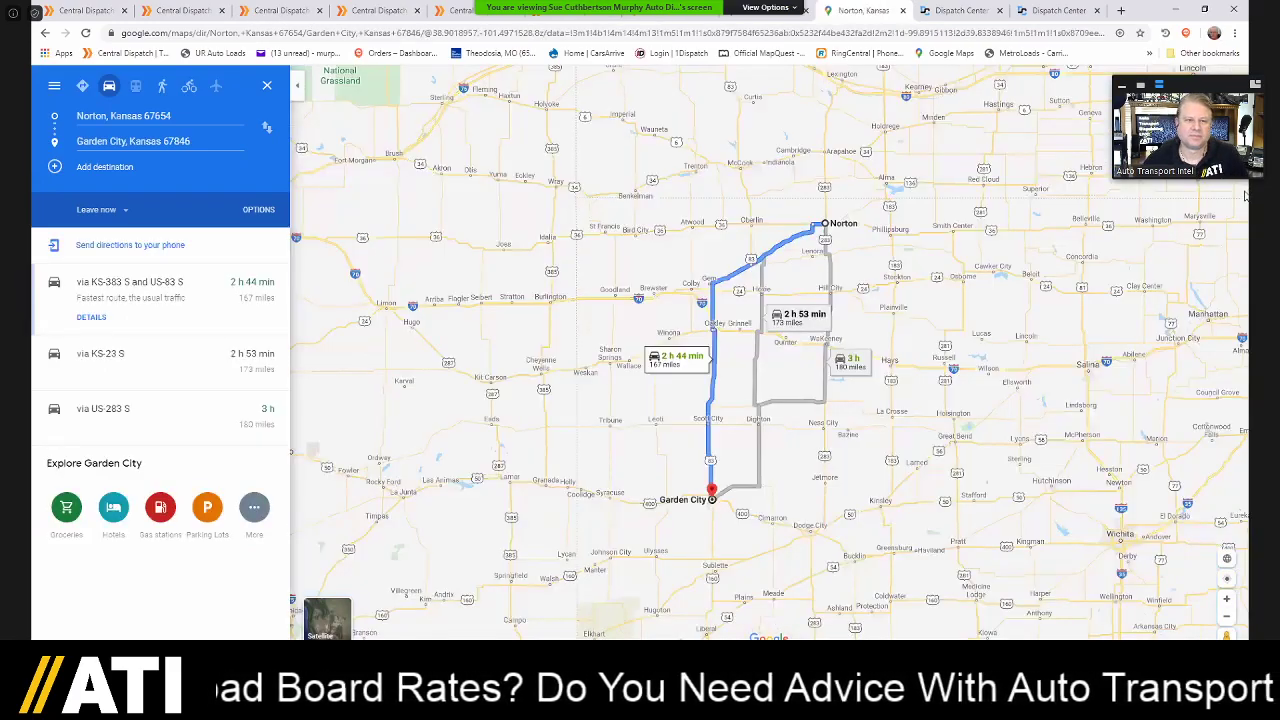
pyautogui.click(281, 11)
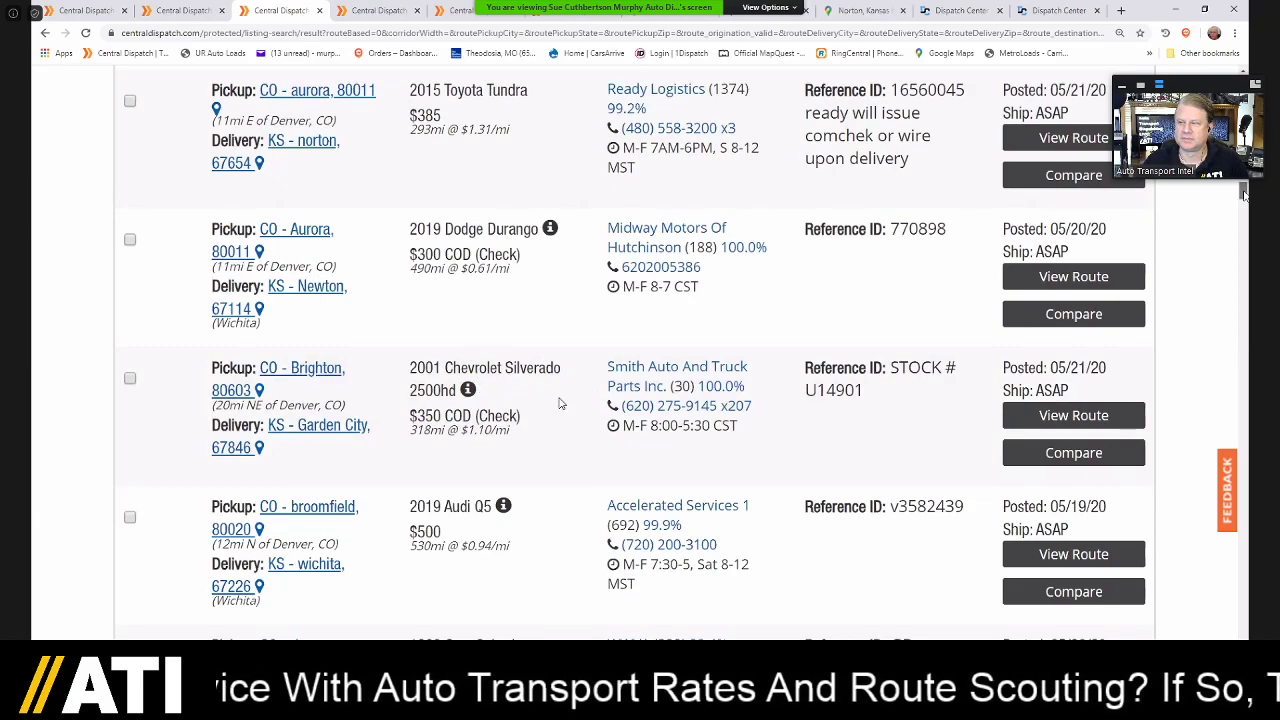
# - Review the further Kansas loads bound for Wichita, Hutchinson, Kansas City and Junction City for price, vehicle condition and broker
pyautogui.moveTo(1244, 196); pyautogui.dragTo(1244, 197)
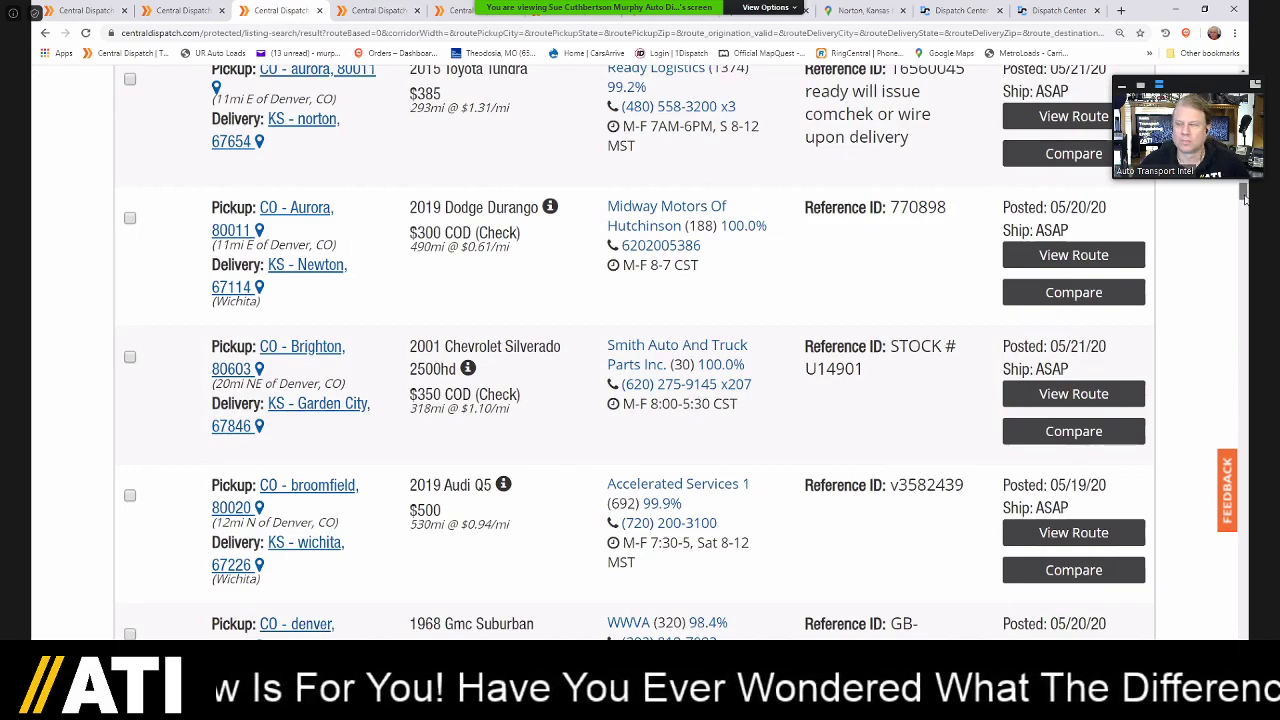
pyautogui.scroll(-1, 1245, 197)
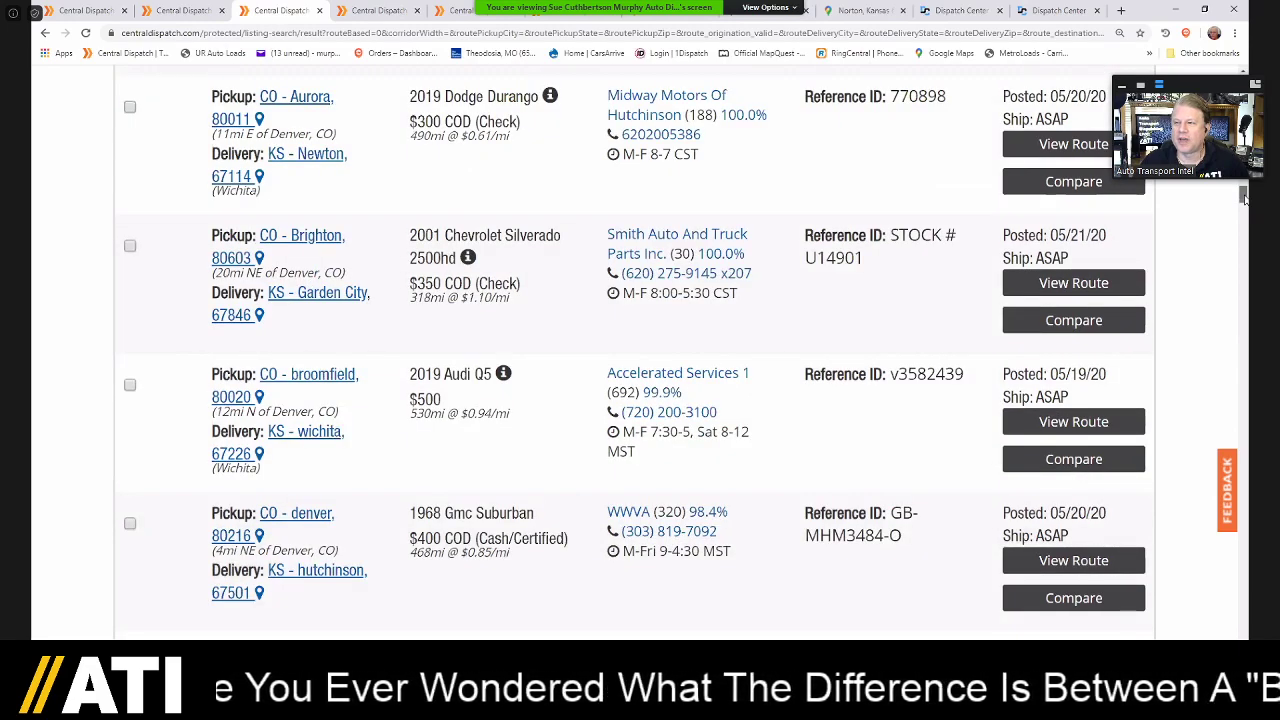
pyautogui.scroll(-1, 1245, 197)
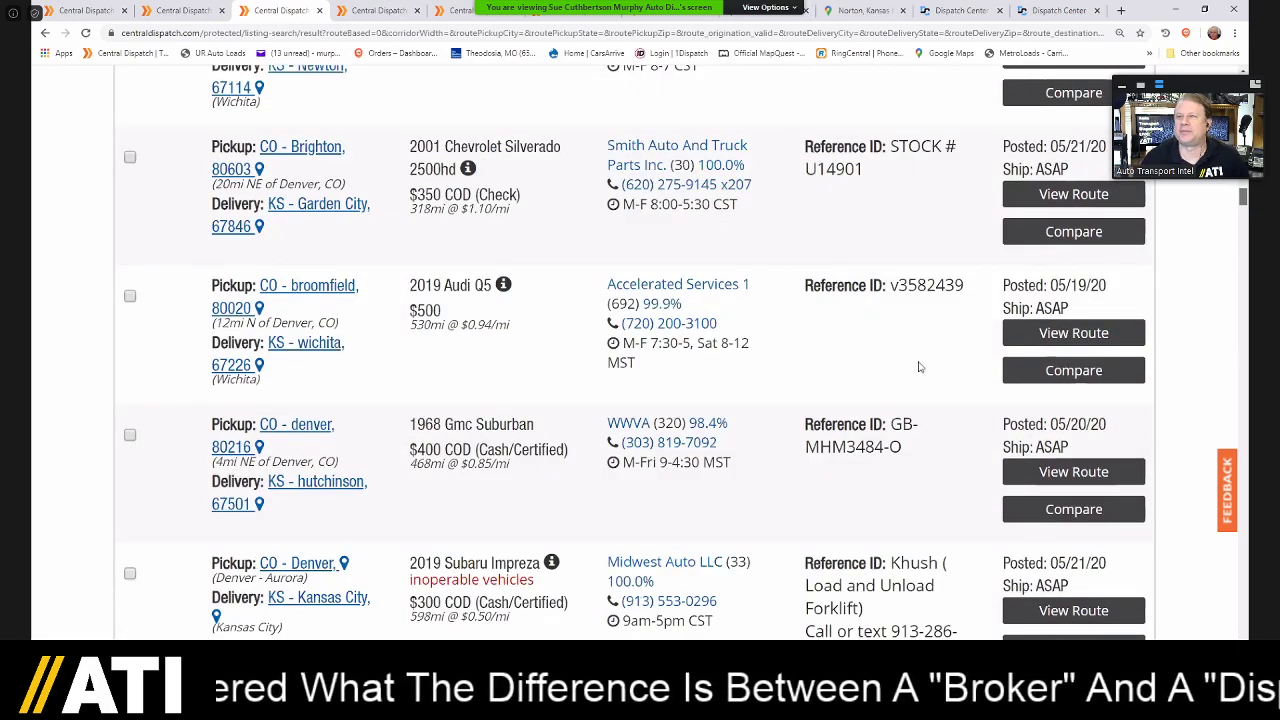
pyautogui.scroll(-1, 660, 390)
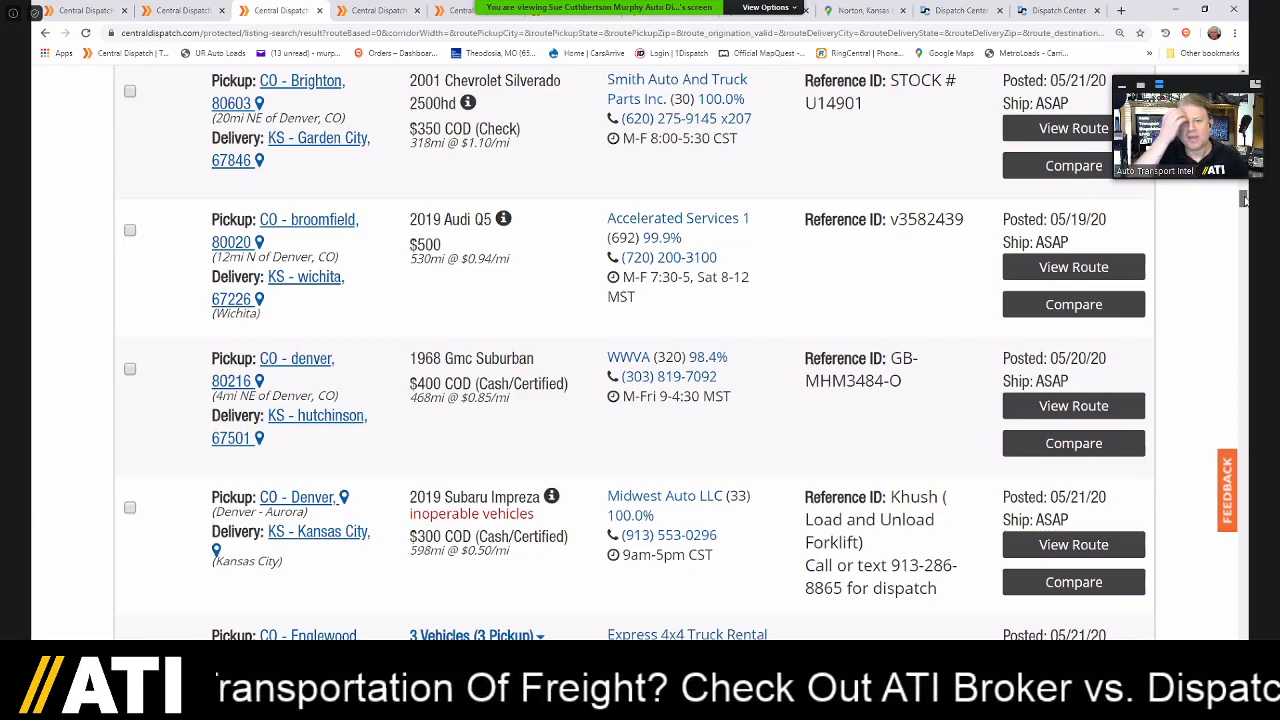
pyautogui.scroll(-2, 1243, 203)
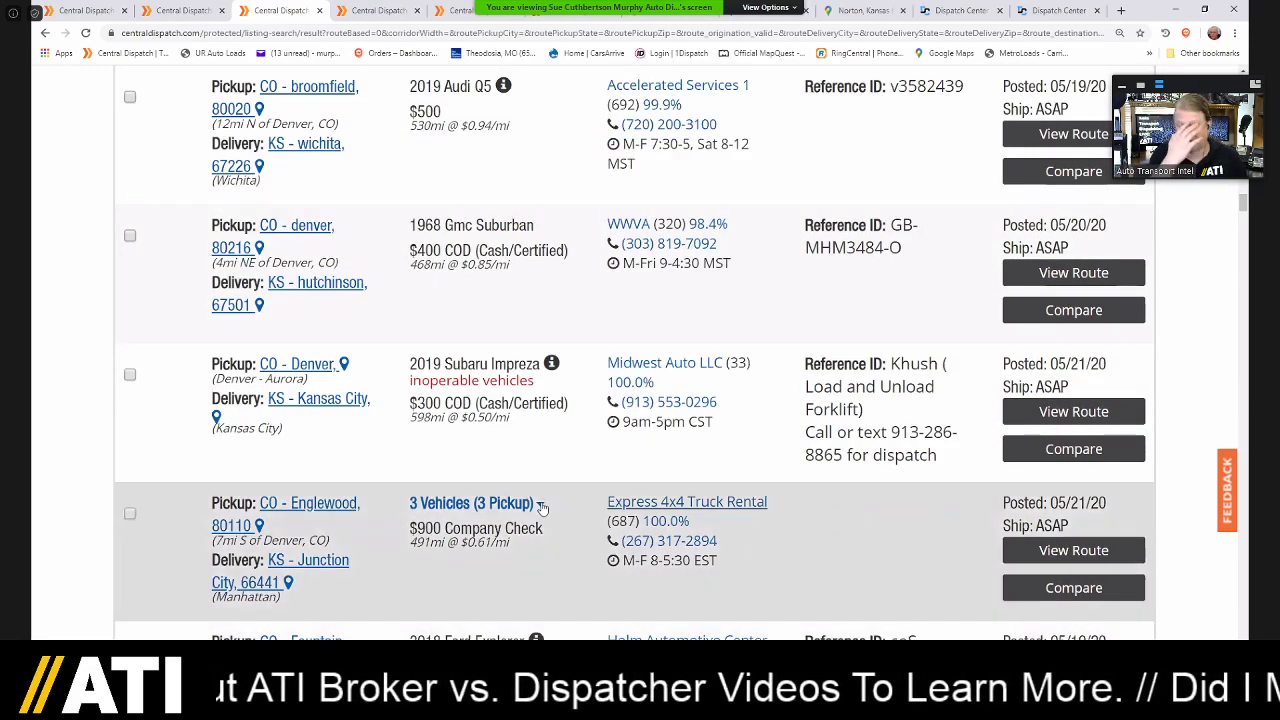
# - Expand the three-vehicle load from Englewood to Junction City, Kansas, and examine its vehicles, price and rate per mile
pyautogui.click(540, 506)
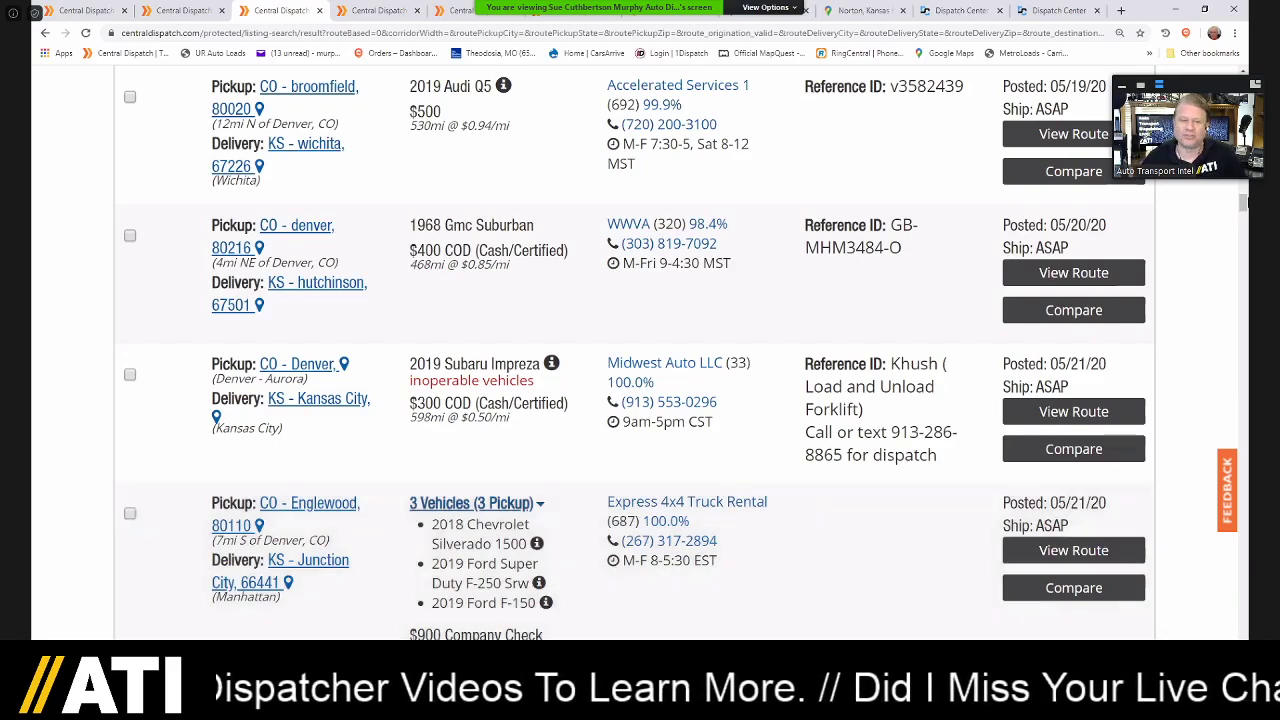
pyautogui.scroll(-1, 1243, 205)
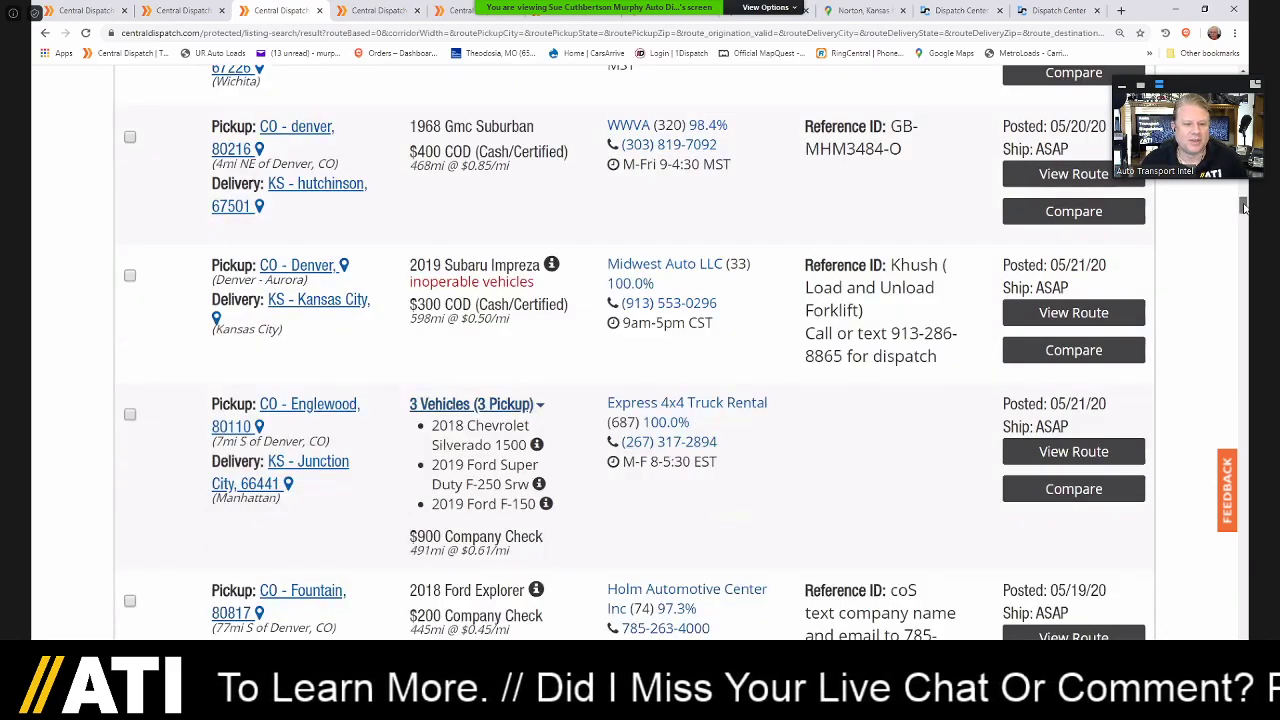
pyautogui.scroll(-1, 1243, 205)
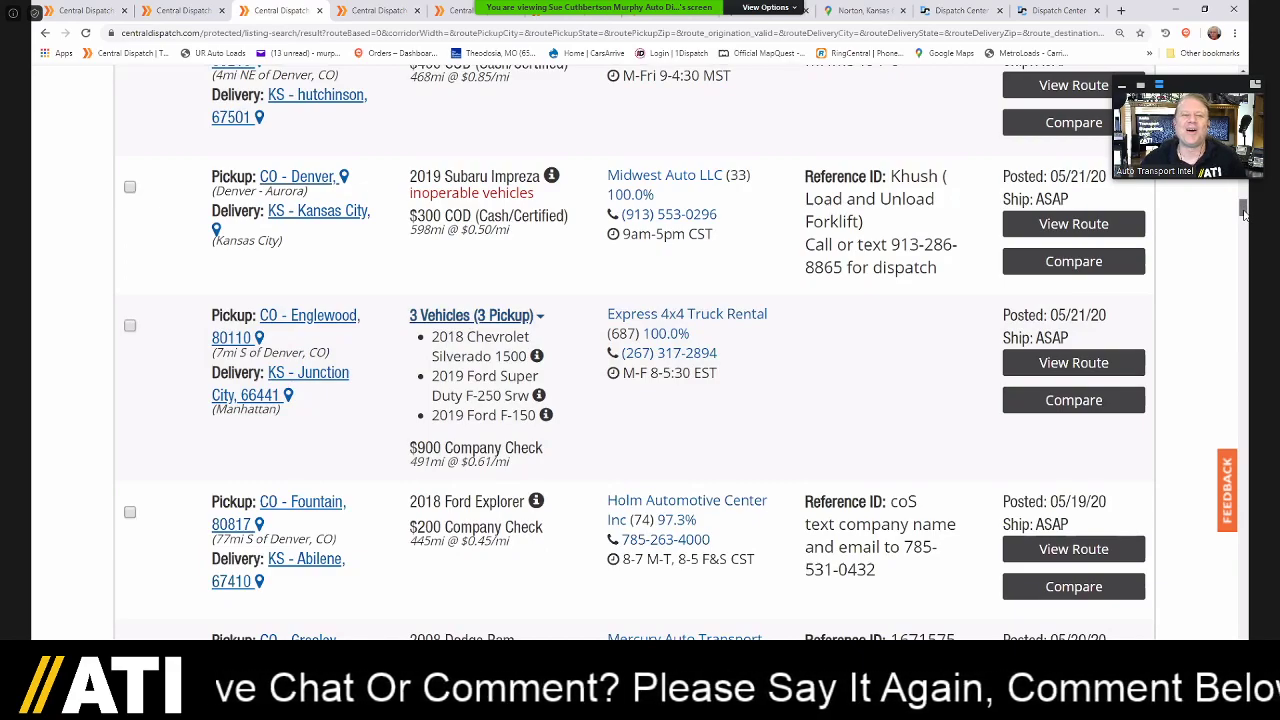
pyautogui.scroll(-1, 1245, 217)
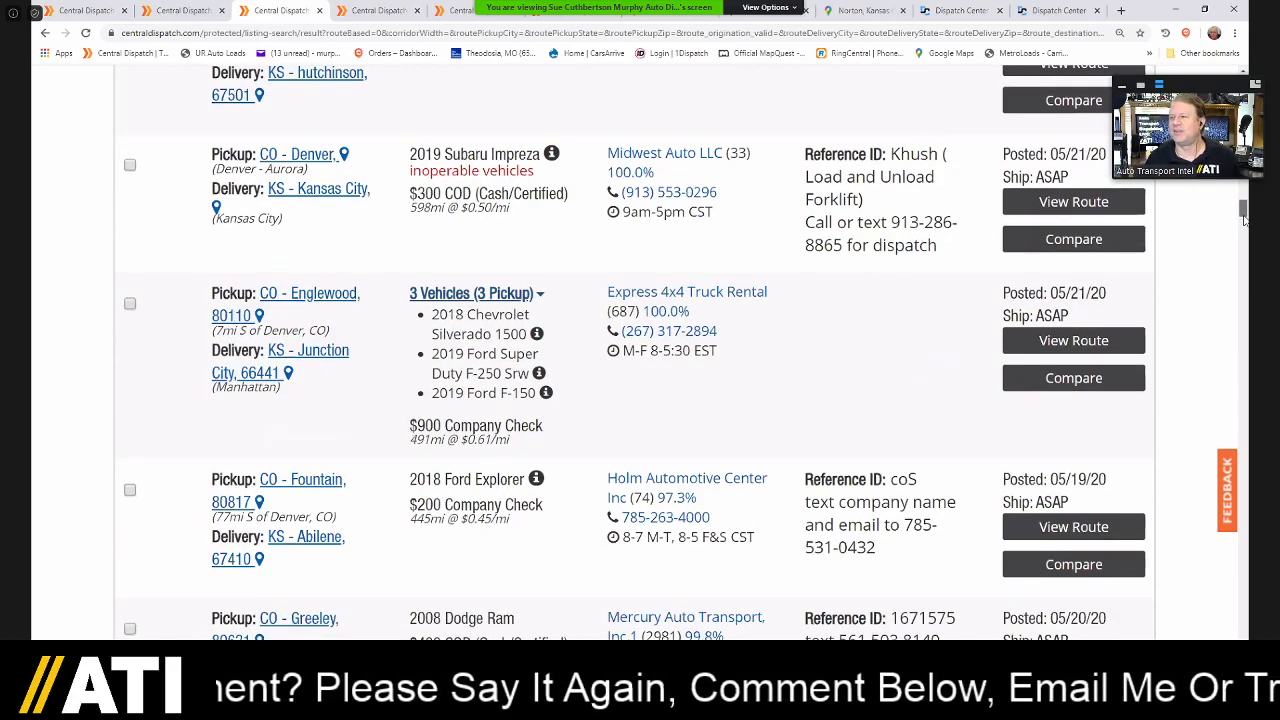
# - Review the Kansas loads bound for Abilene, Spring Hill, Independence and Merriam for price, rate per mile and broker rating
pyautogui.scroll(-2, 1245, 217)
pyautogui.scroll(-1, 1245, 217)
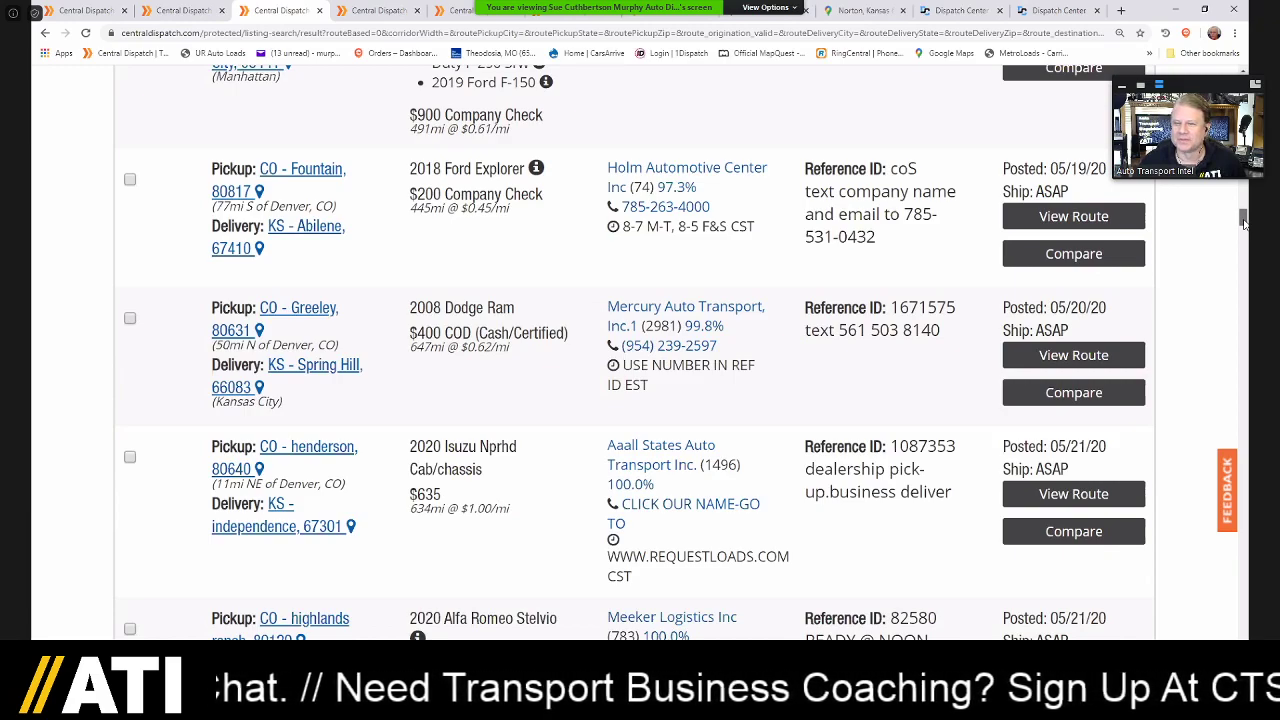
pyautogui.scroll(-1, 1245, 225)
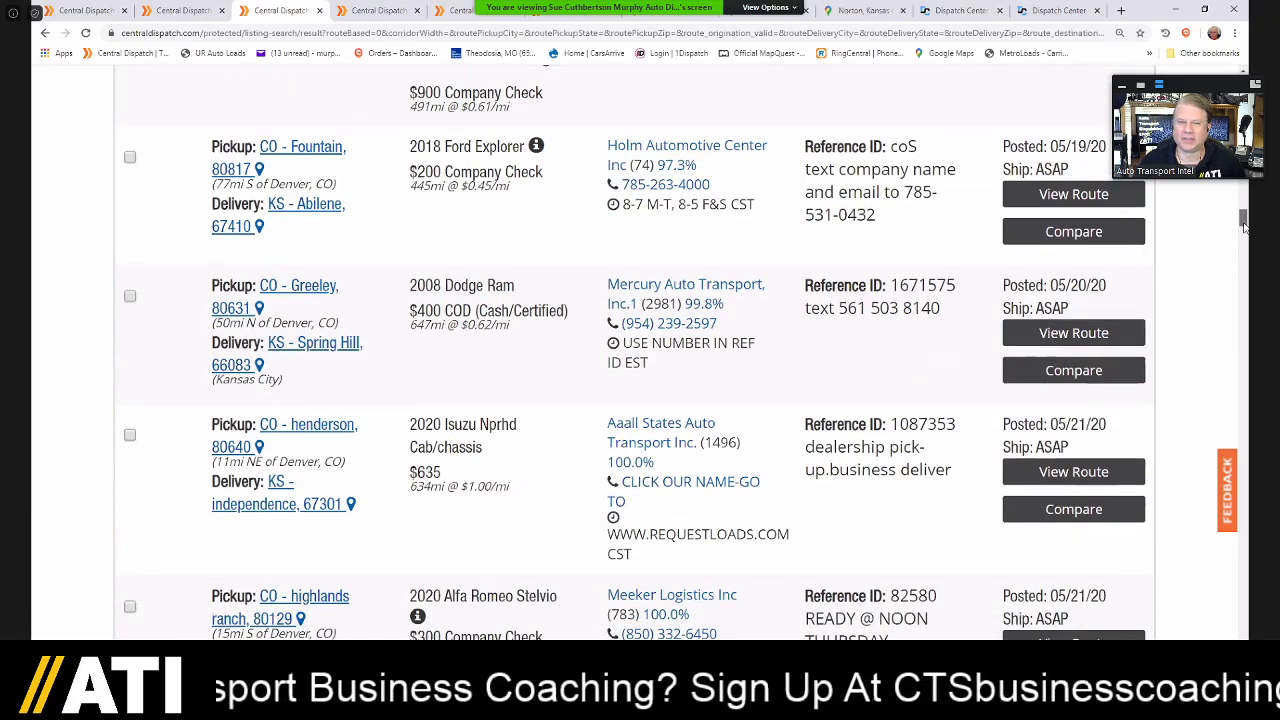
pyautogui.scroll(-1, 1245, 228)
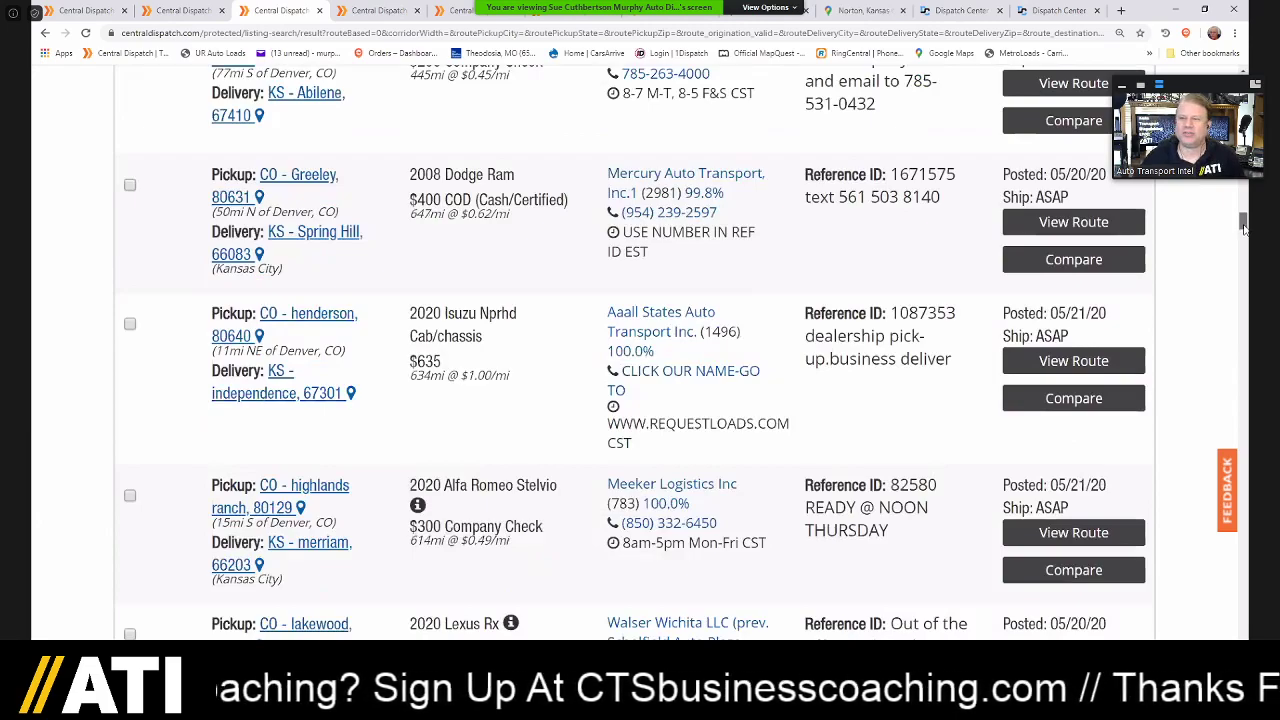
# - Review the Colorado-to-Kansas load listings and expand the three-pickup load from Watkins to Junction City to examine its vehicles
pyautogui.scroll(-2, 1245, 228)
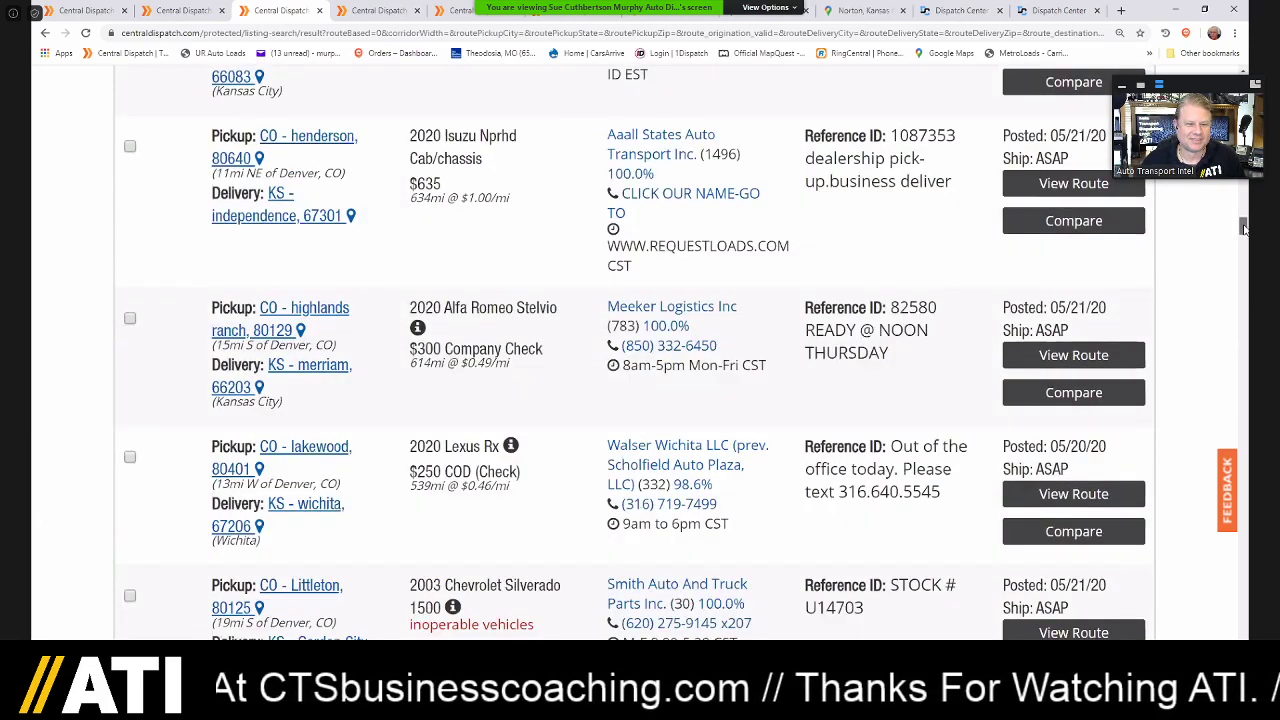
pyautogui.scroll(-1, 1245, 230)
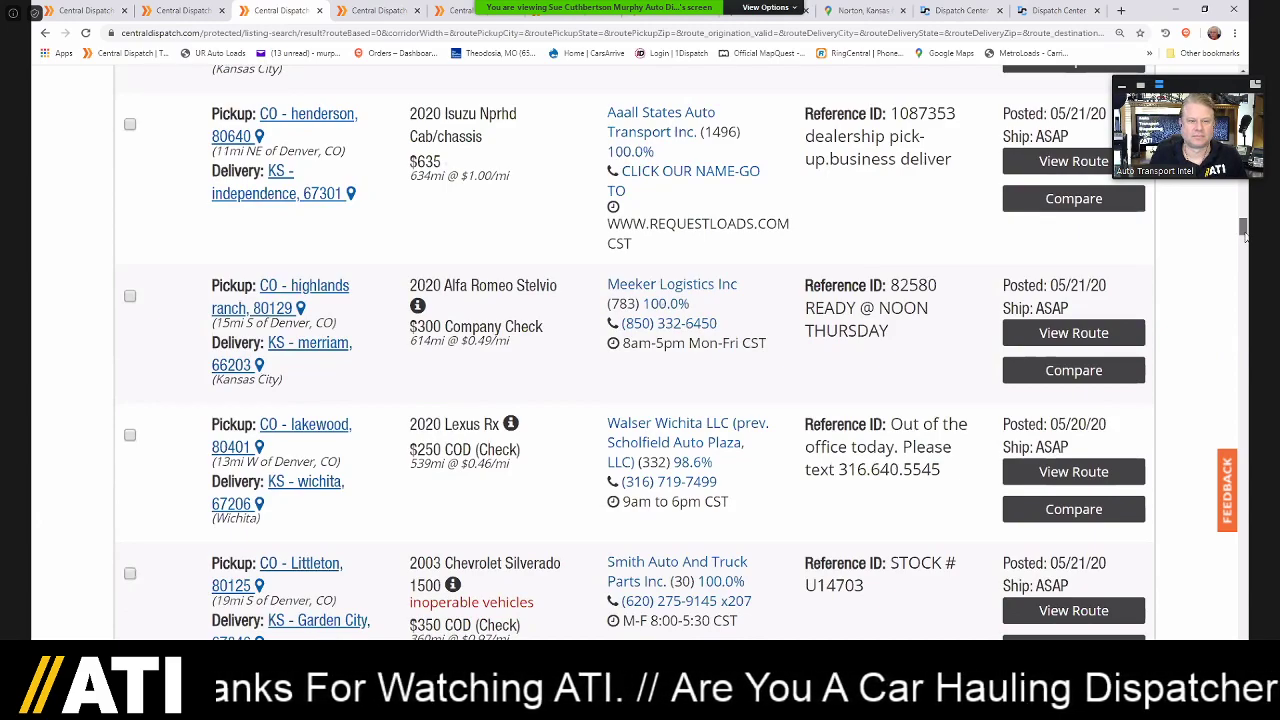
pyautogui.scroll(-1, 1240, 240)
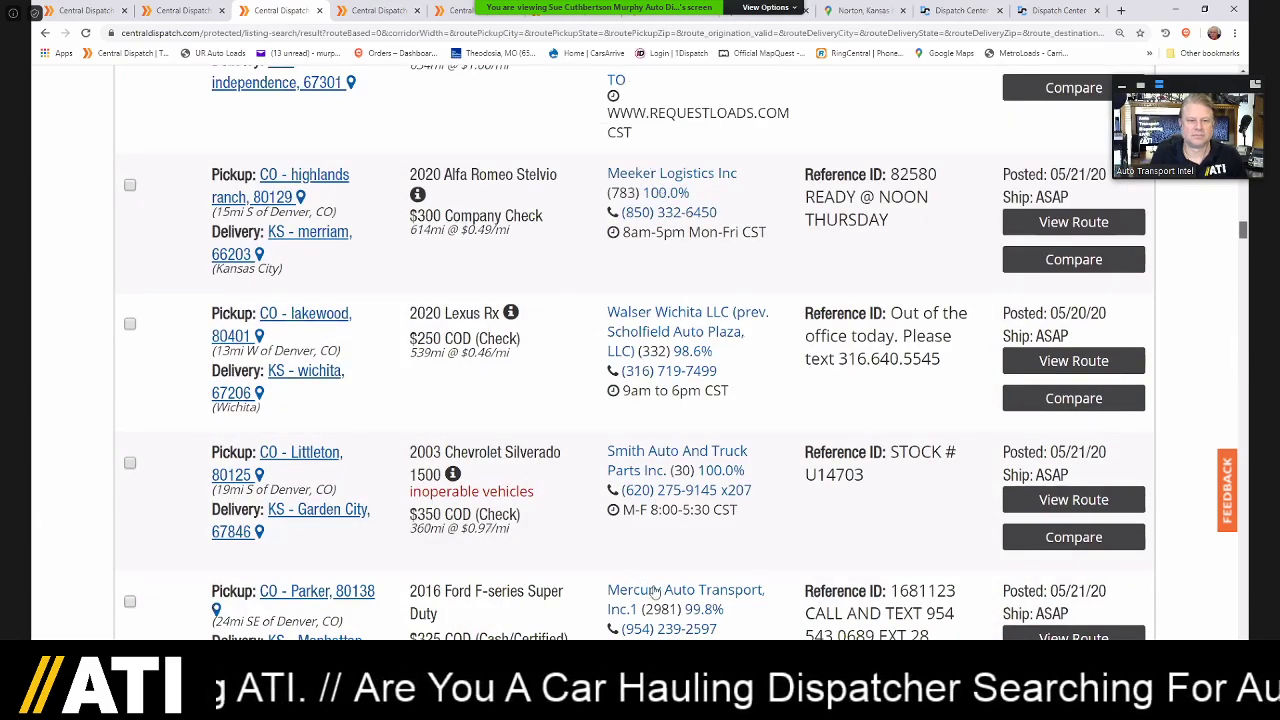
pyautogui.scroll(-3, 540, 428)
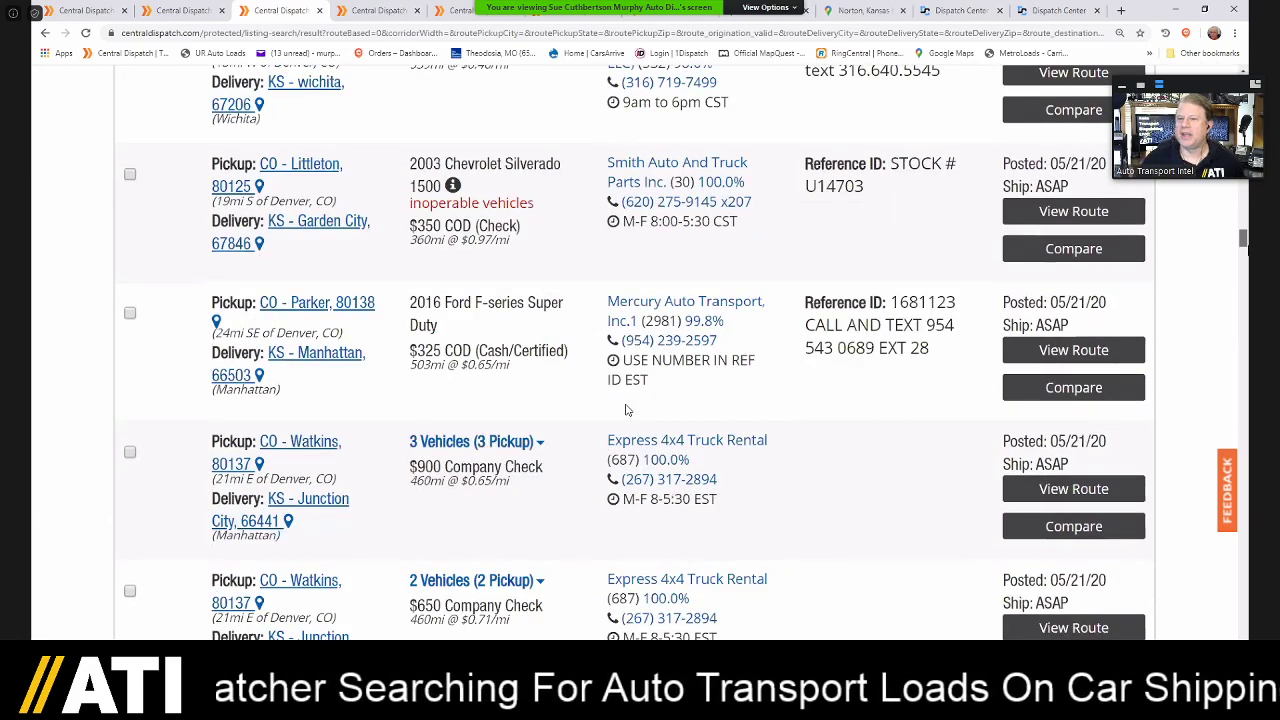
pyautogui.scroll(-1, 627, 410)
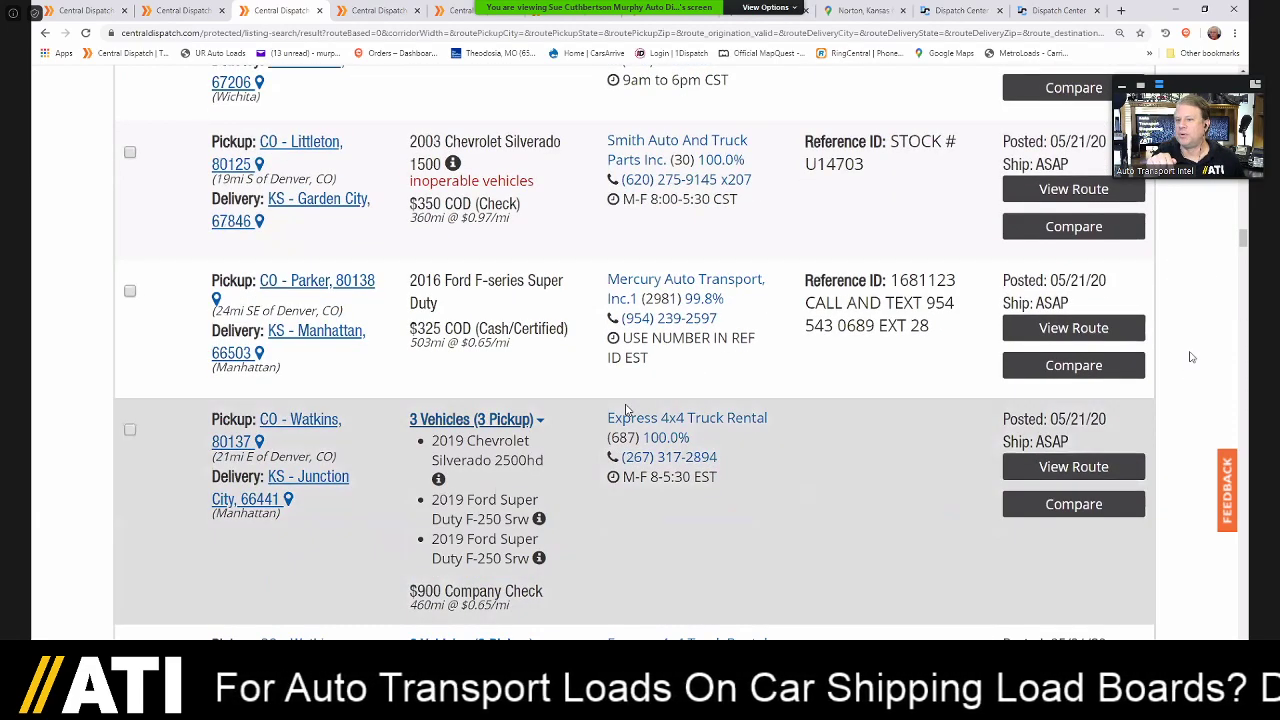
pyautogui.scroll(-1, 627, 410)
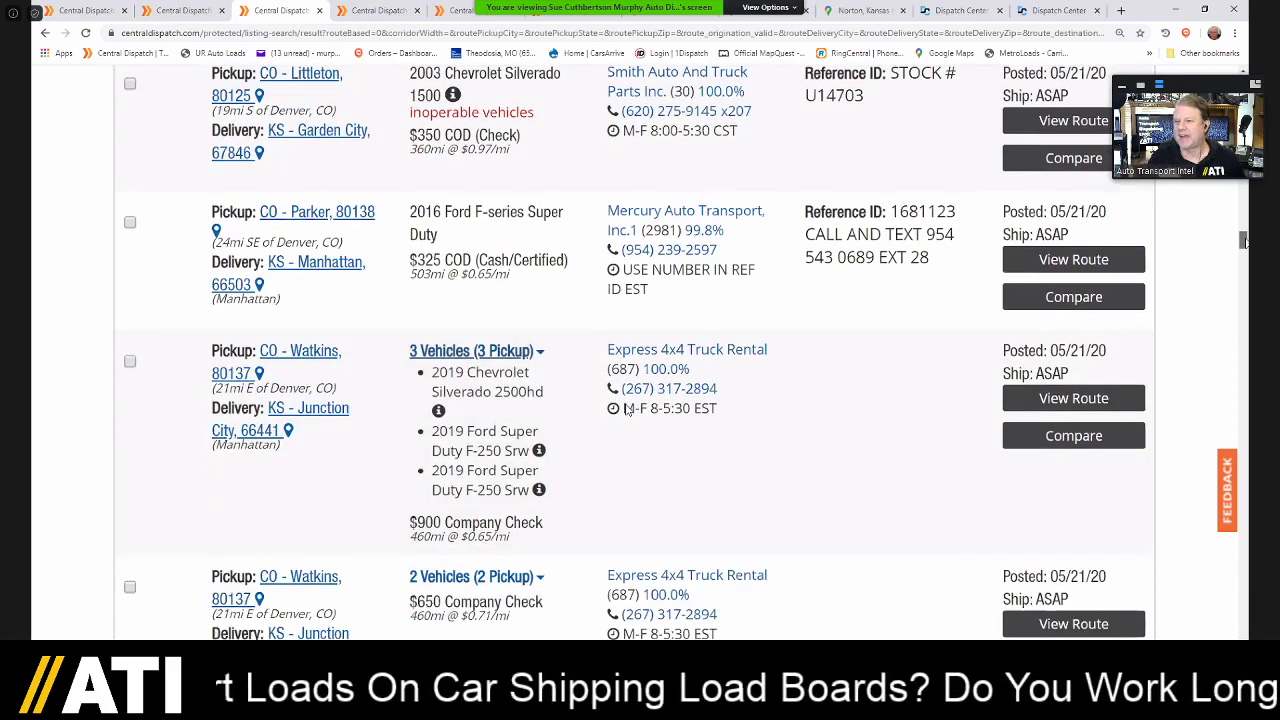
pyautogui.scroll(-1, 627, 410)
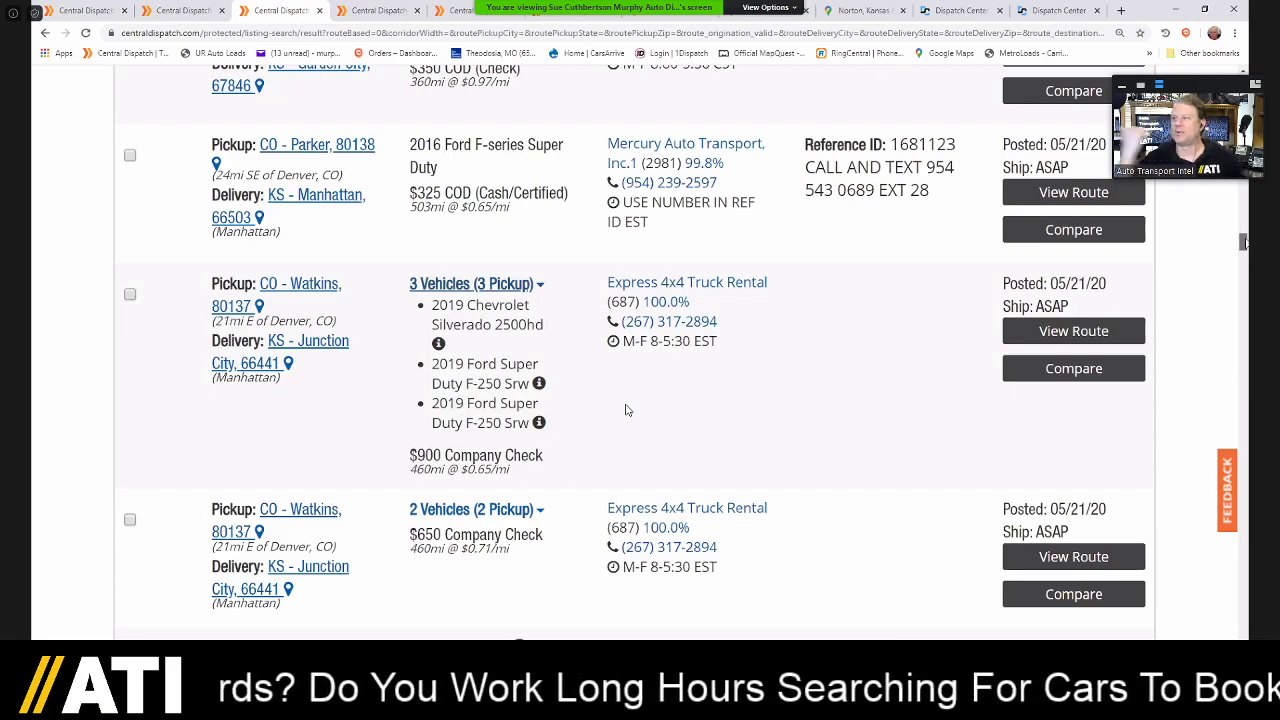
pyautogui.scroll(-1, 627, 410)
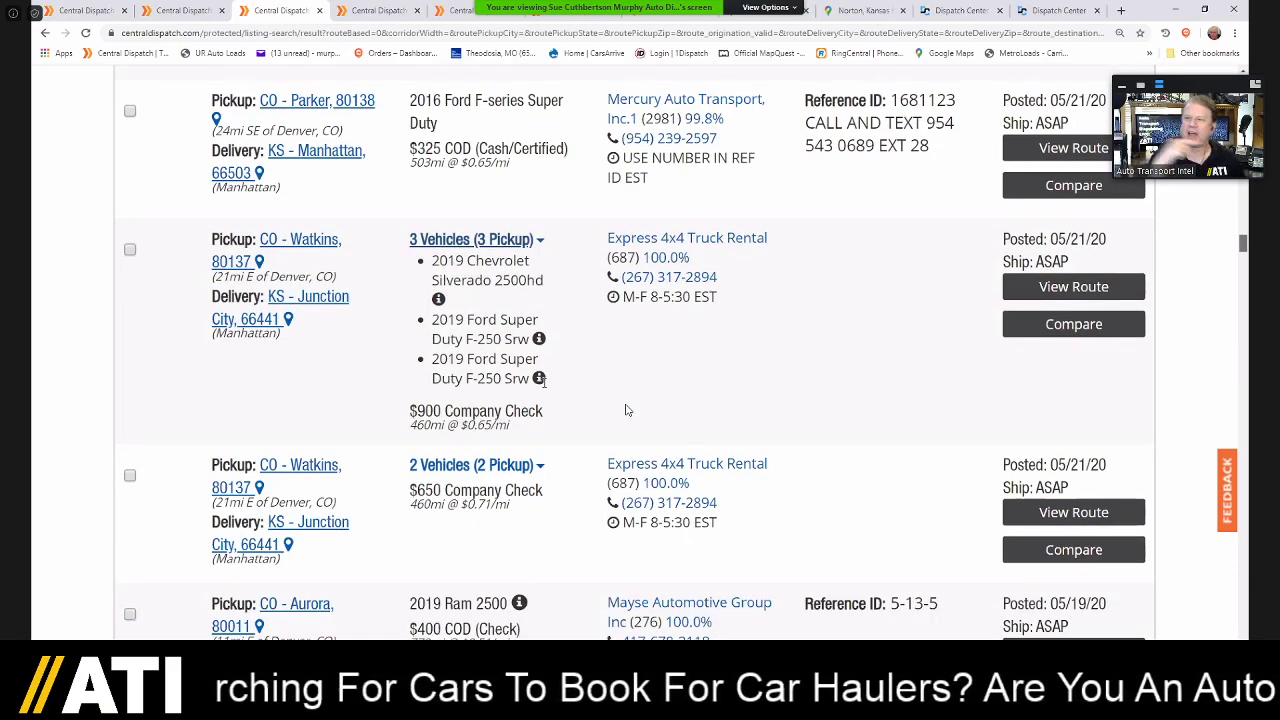
pyautogui.scroll(-1, 627, 410)
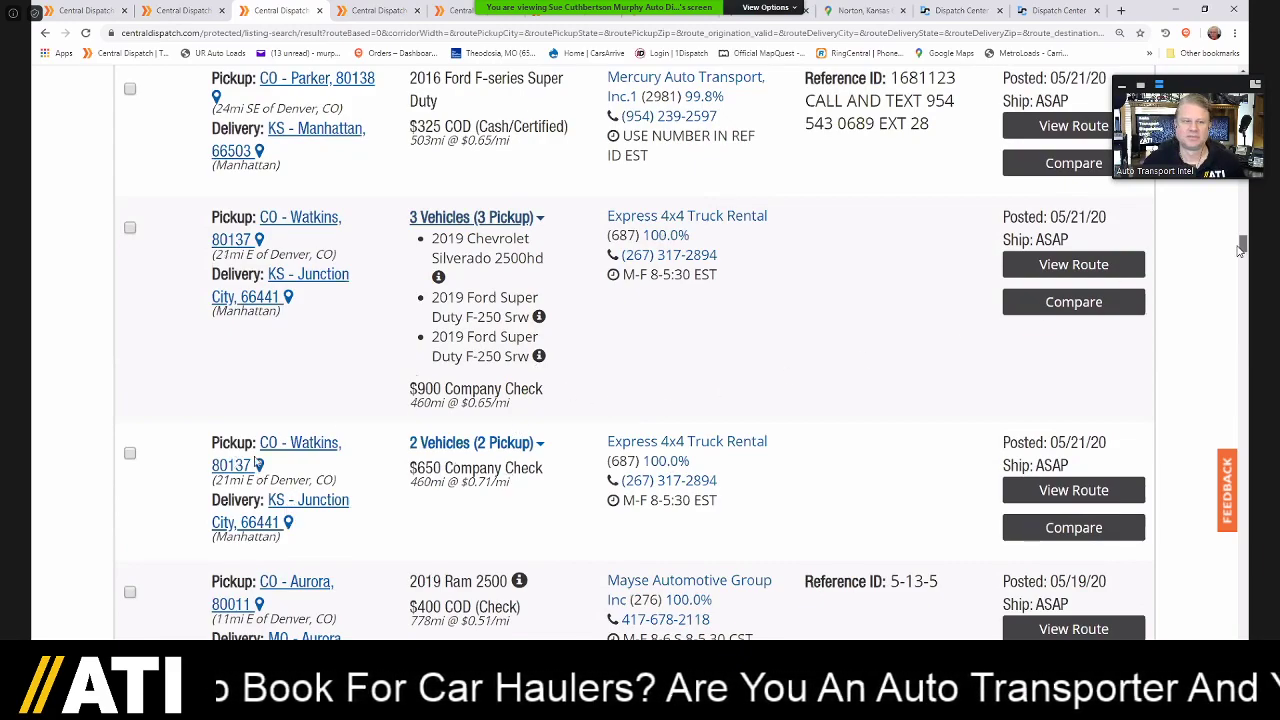
# - Expand the two-pickup load from Watkins to Junction City and examine its vehicles alongside the three-pickup load
pyautogui.scroll(-2, 1245, 357)
pyautogui.click(471, 354)
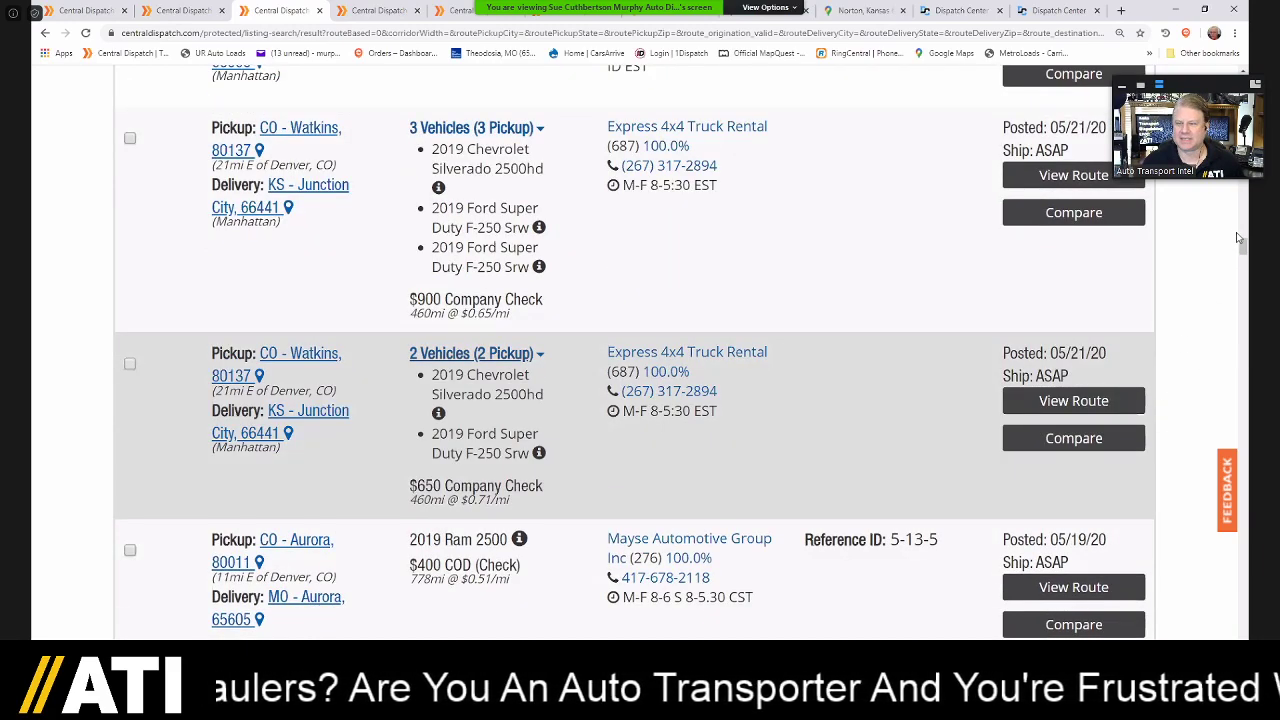
pyautogui.scroll(-1, 762, 189)
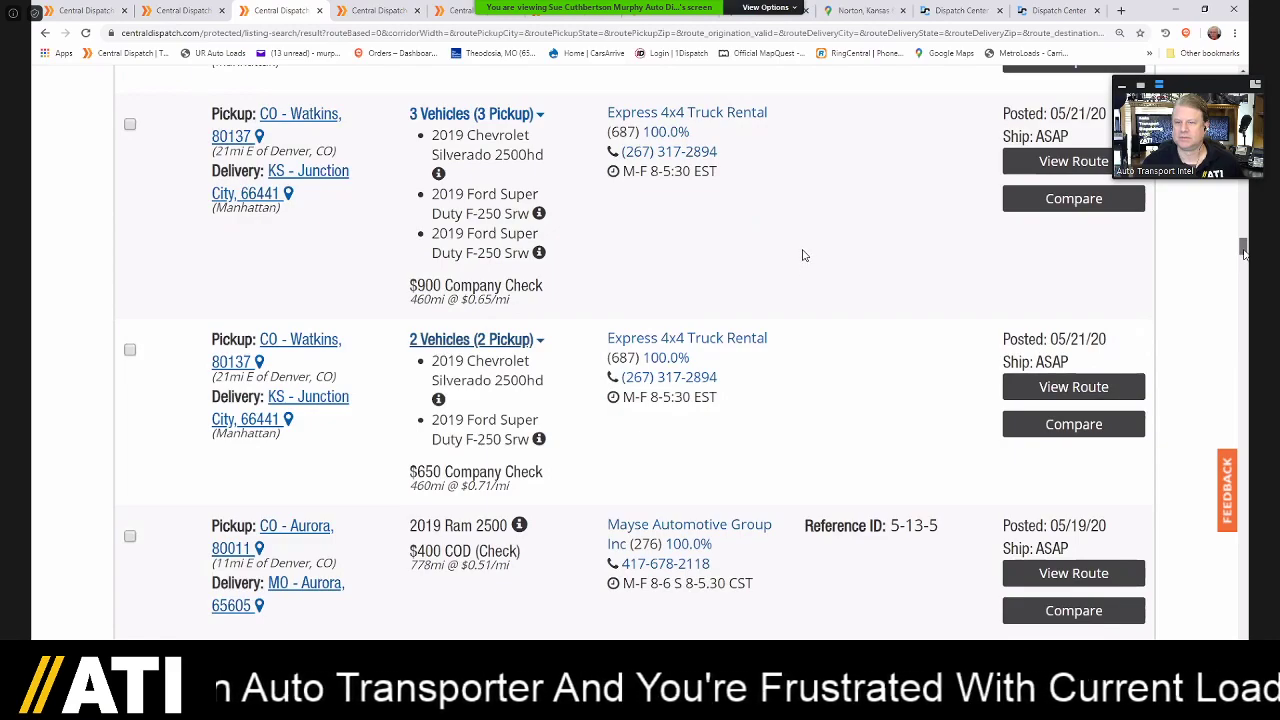
pyautogui.scroll(-1, 745, 269)
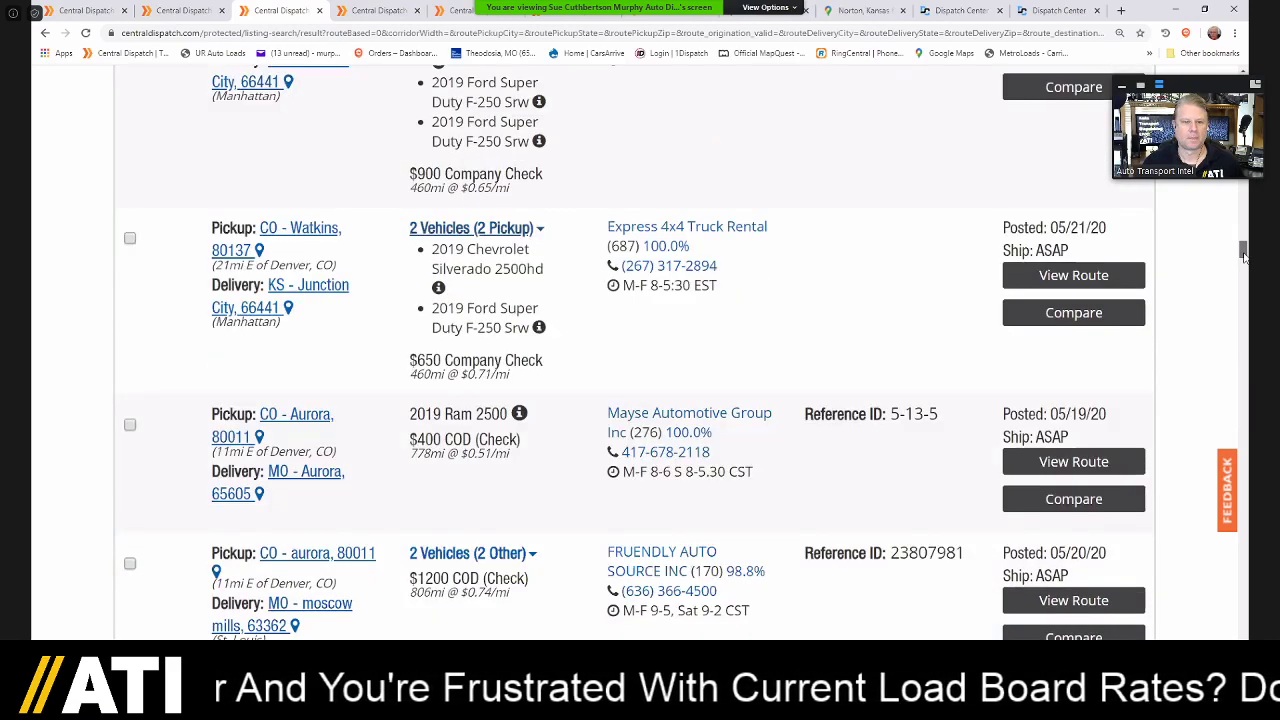
pyautogui.scroll(-1, 1243, 255)
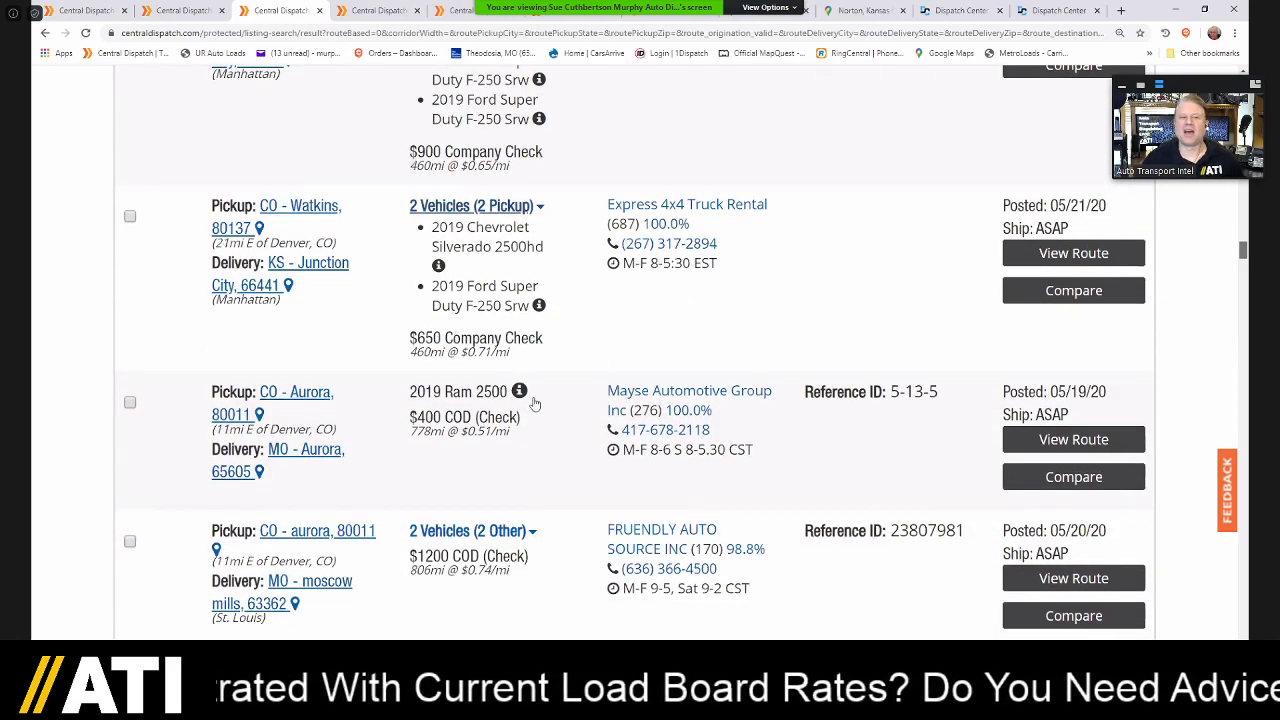
# - Expand the two-vehicle load from Aurora to Moscow Mills and review the other Colorado-to-Missouri listings
pyautogui.scroll(-1, 1243, 255)
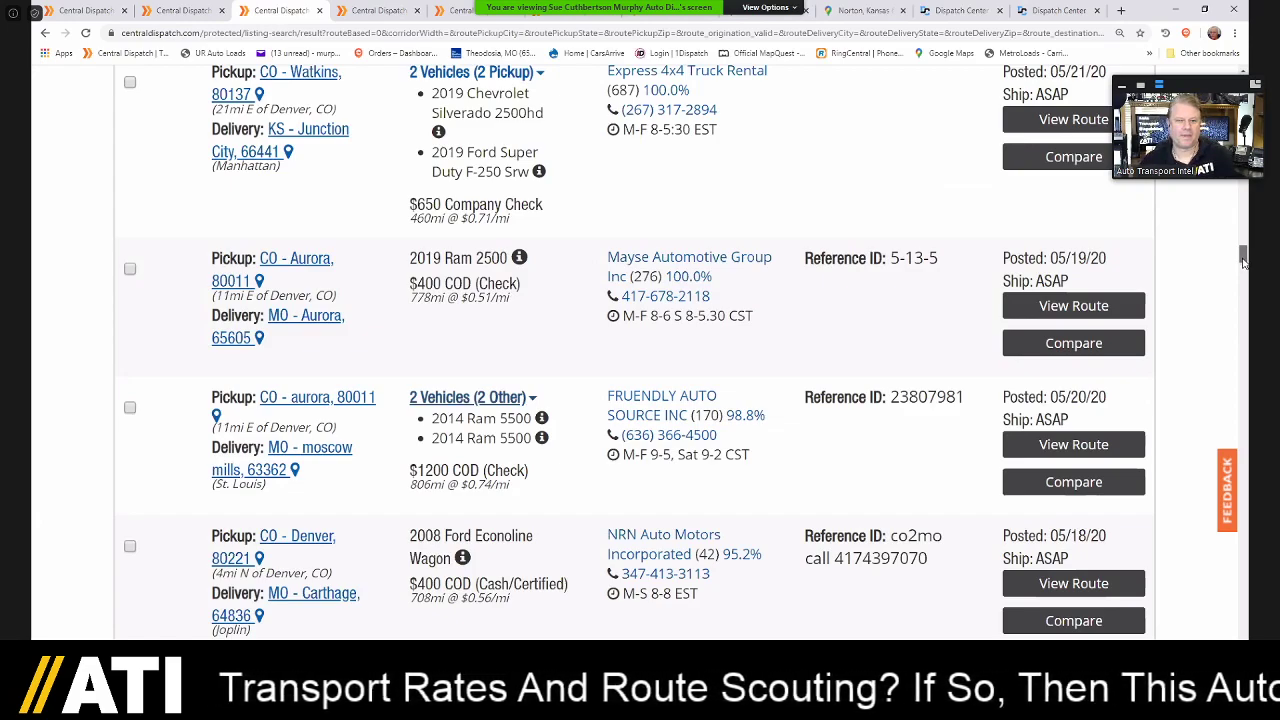
pyautogui.scroll(-1, 1243, 260)
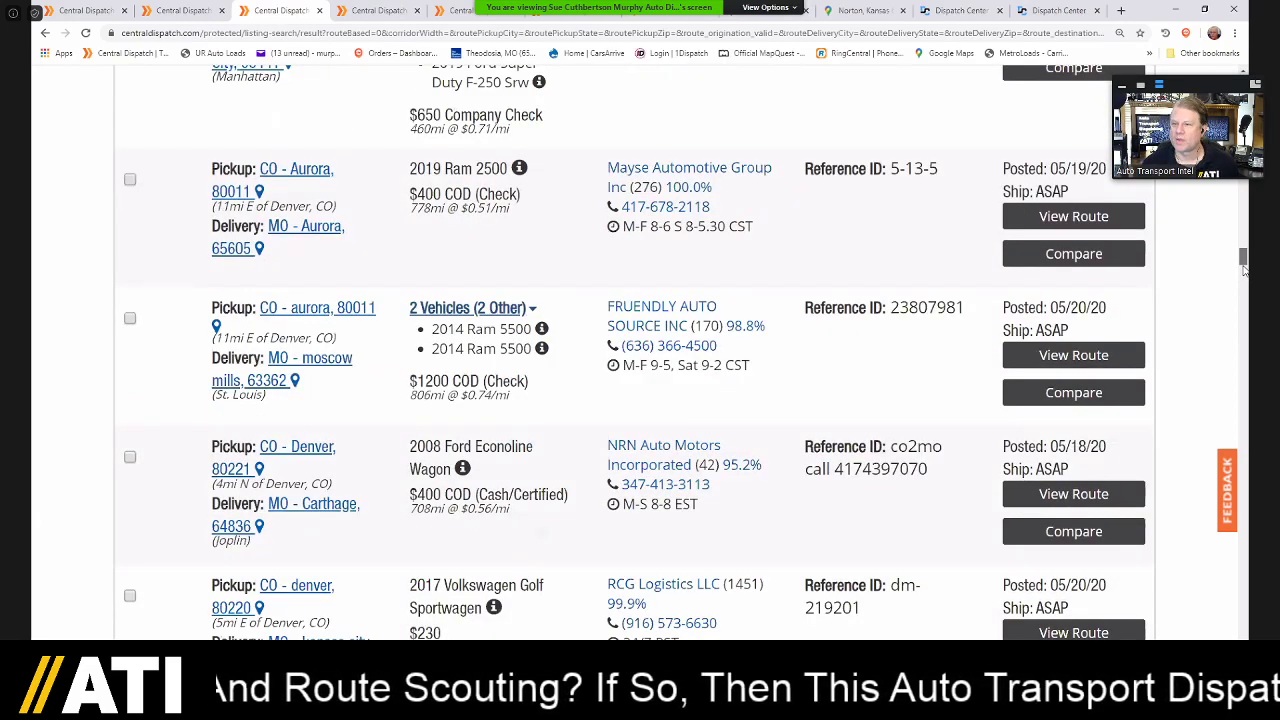
pyautogui.scroll(-1, 1244, 268)
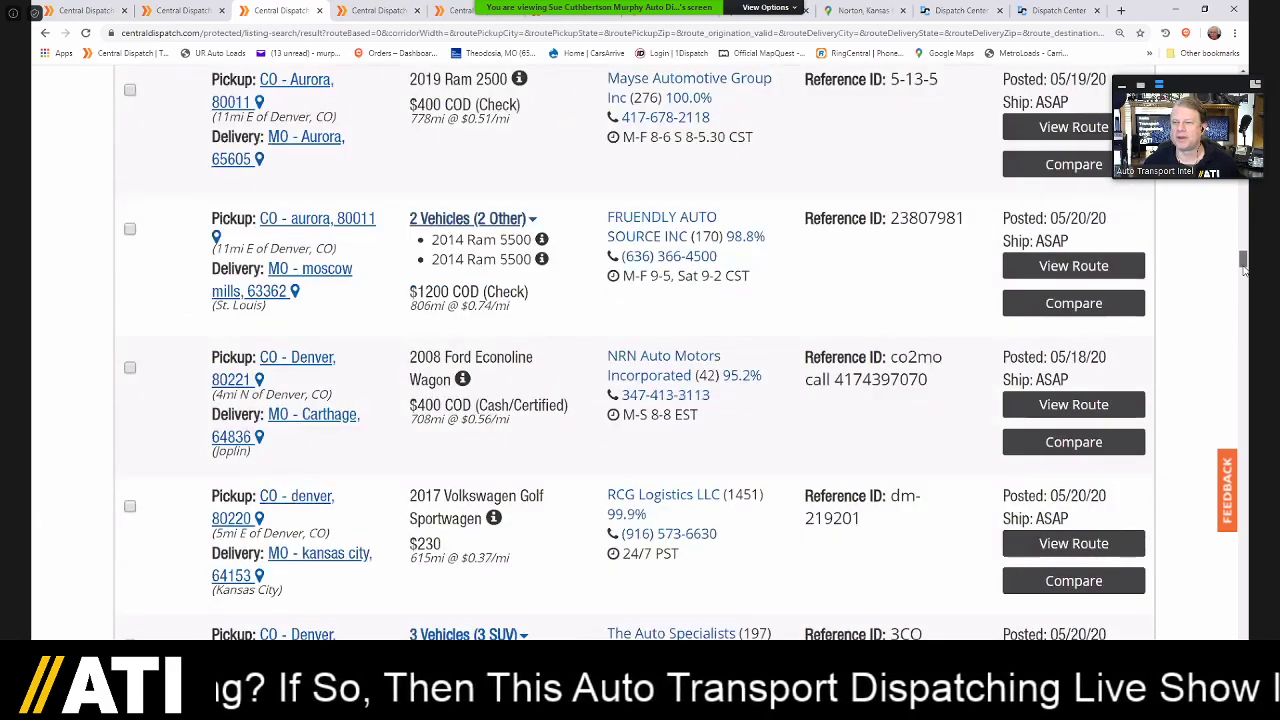
pyautogui.scroll(-3, 1244, 270)
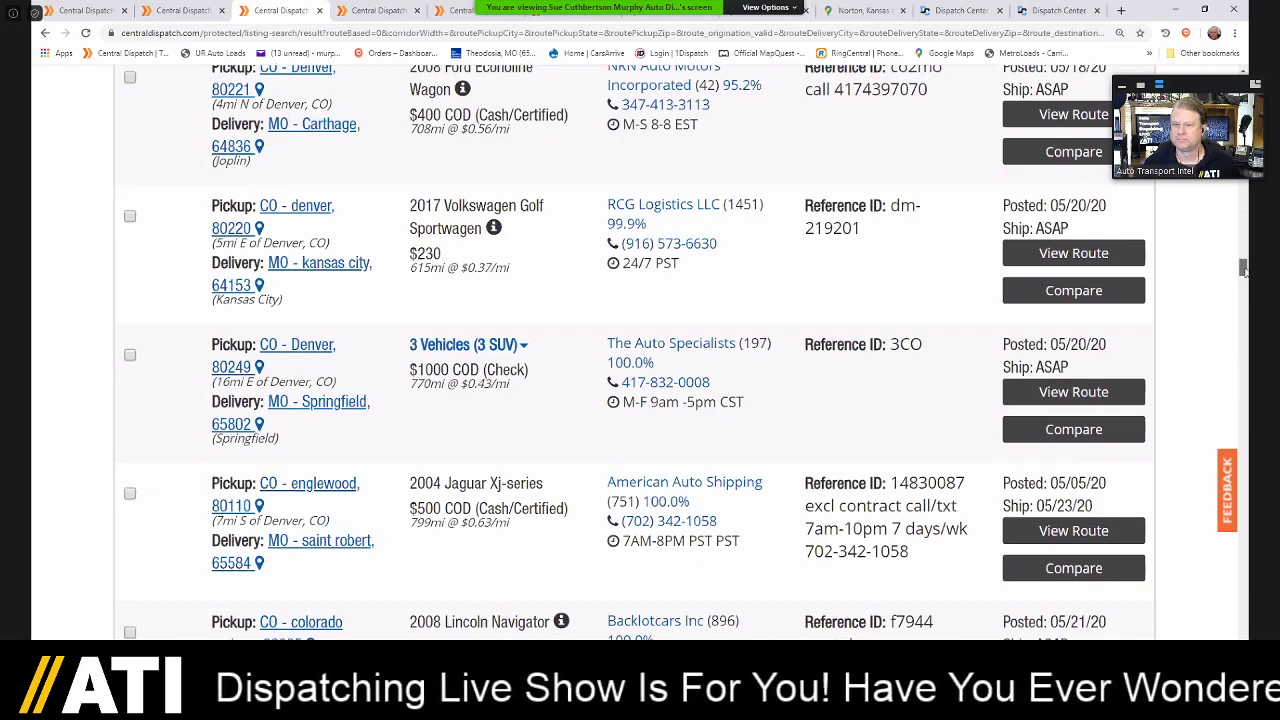
pyautogui.scroll(-1, 1243, 275)
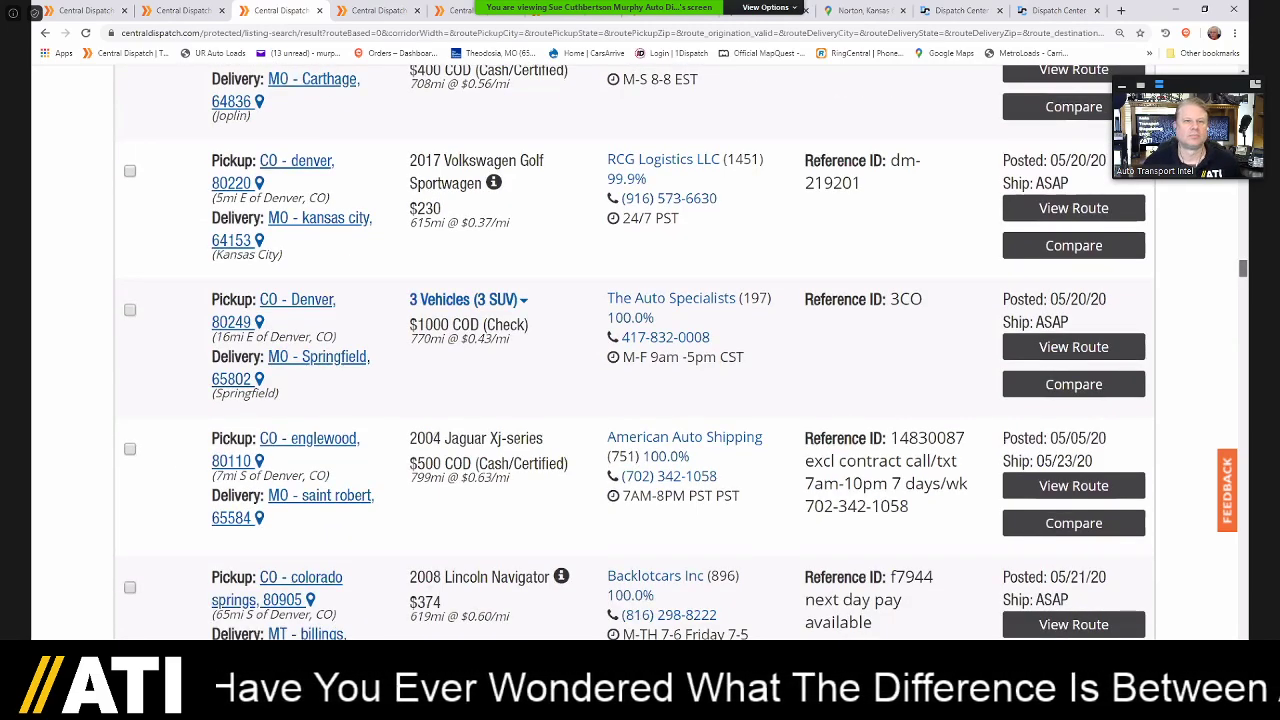
# - Go back to the earlier listings and review the Ready Logistics Subaru Outback loads from Aurora to Moore, Oklahoma
pyautogui.scroll(5, 1243, 270)
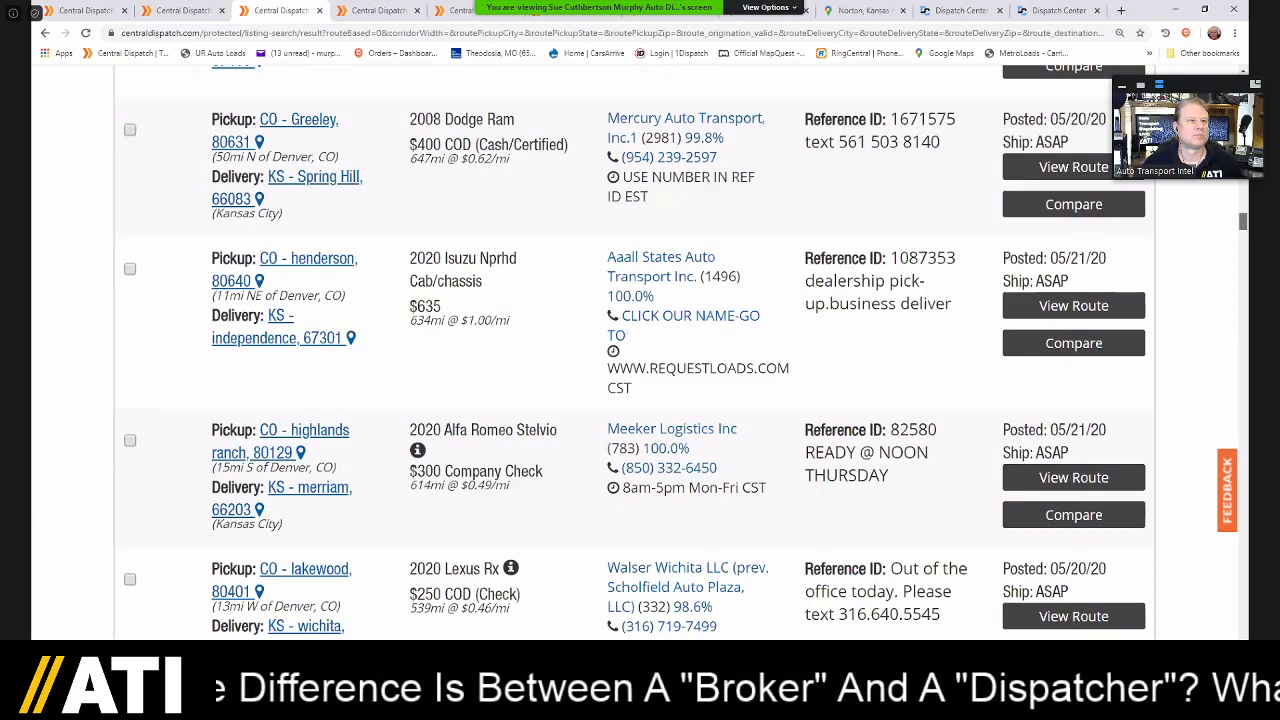
pyautogui.moveTo(1243, 221); pyautogui.dragTo(1243, 150)
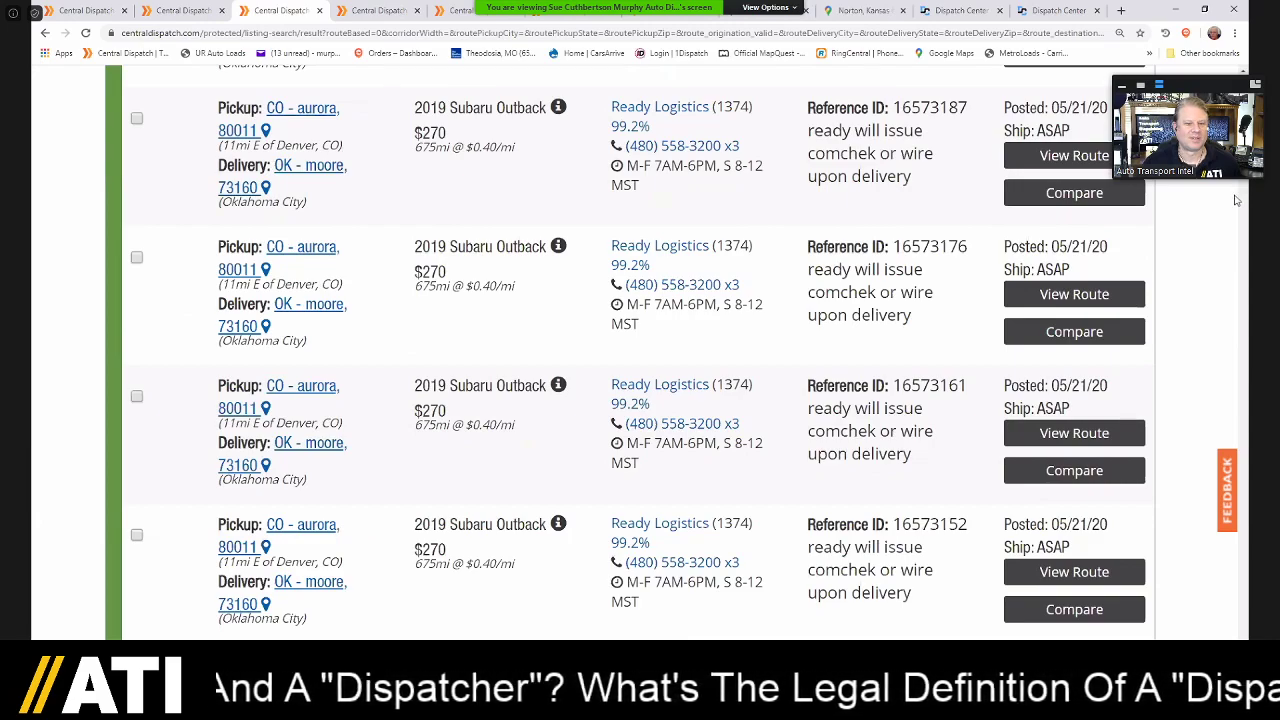
pyautogui.scroll(5, 1236, 203)
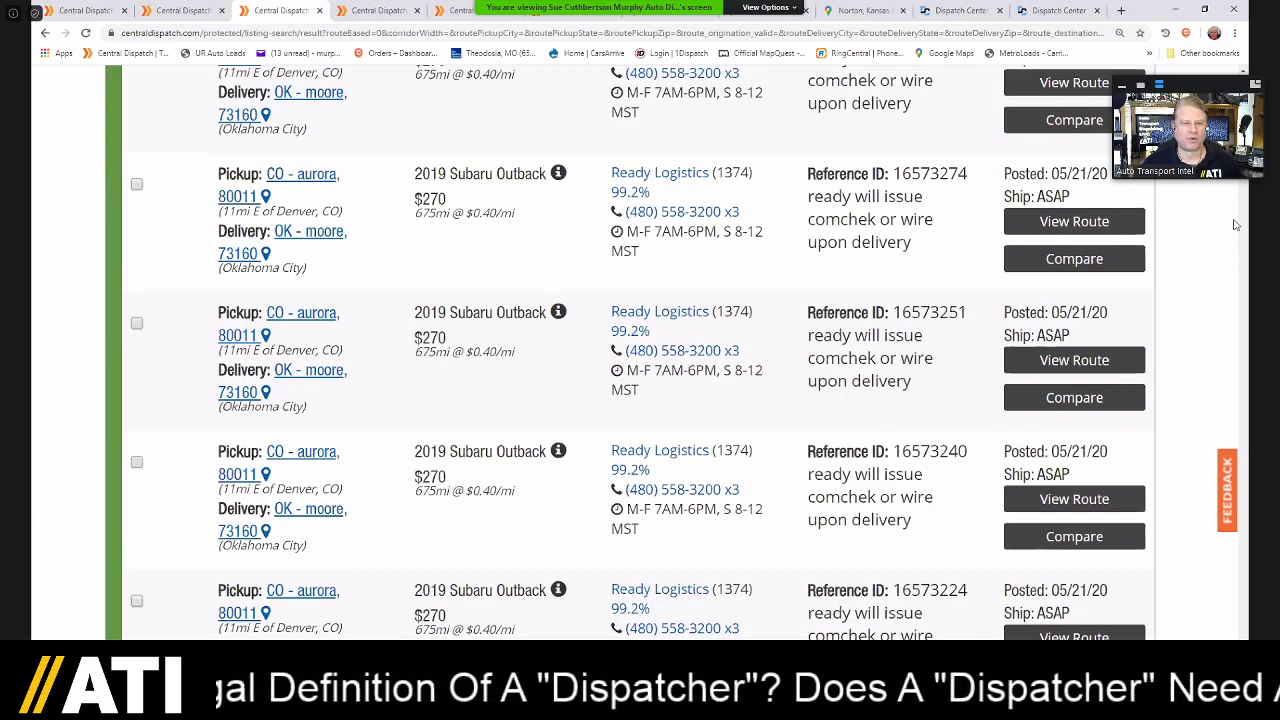
# - Find the four-pickup load from Aurora to Oklahoma City among the older Oklahoma listings and expand its vehicle list
pyautogui.moveTo(1236, 227); pyautogui.dragTo(1249, 370)
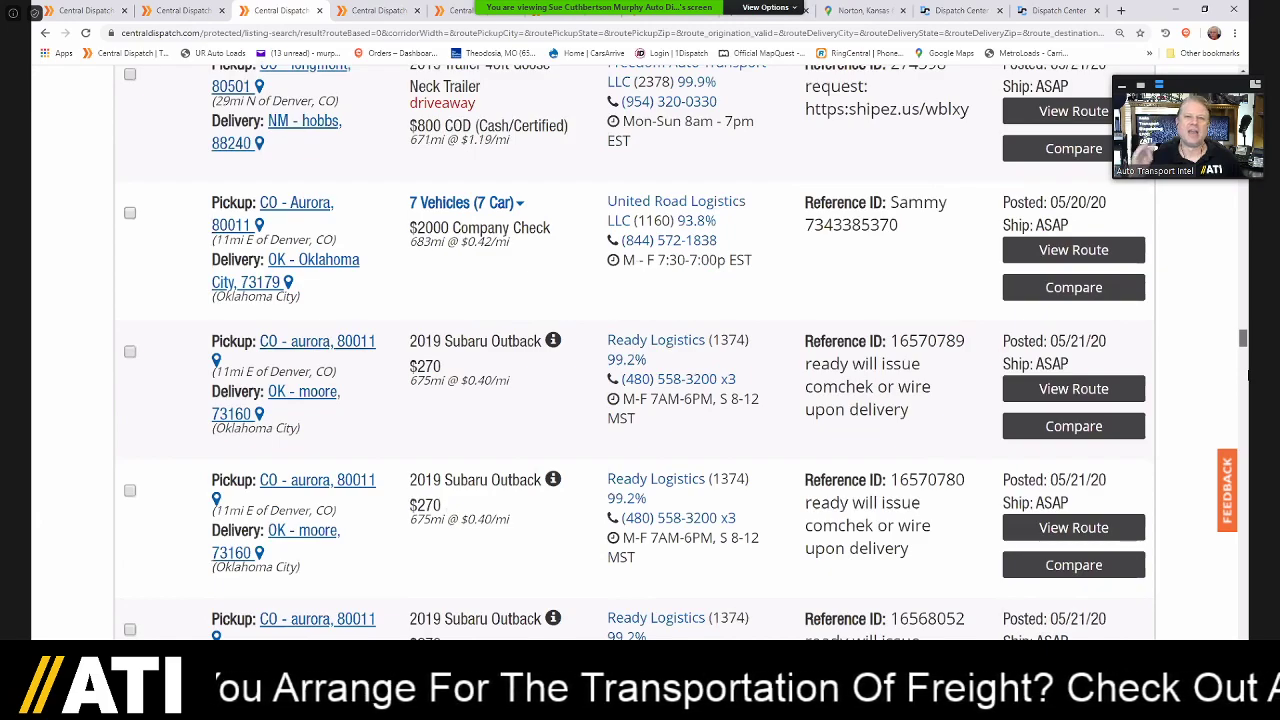
pyautogui.scroll(-5, 586, 543)
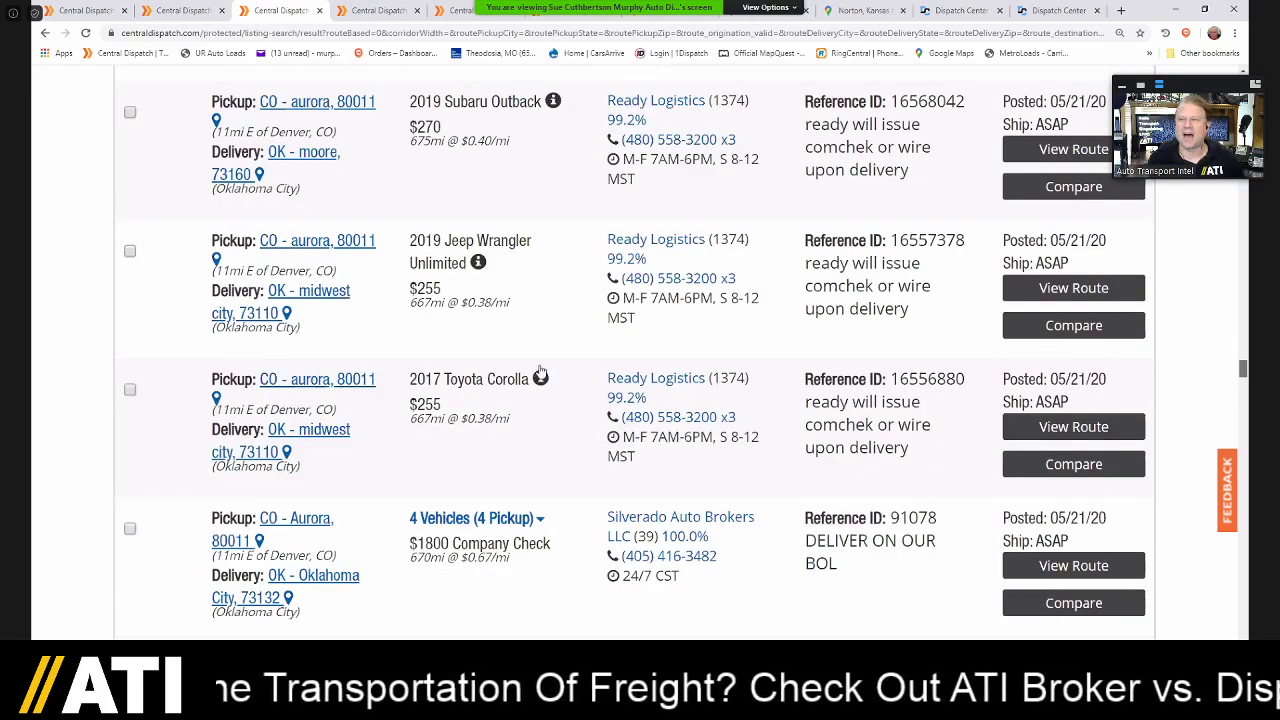
pyautogui.scroll(-2, 873, 451)
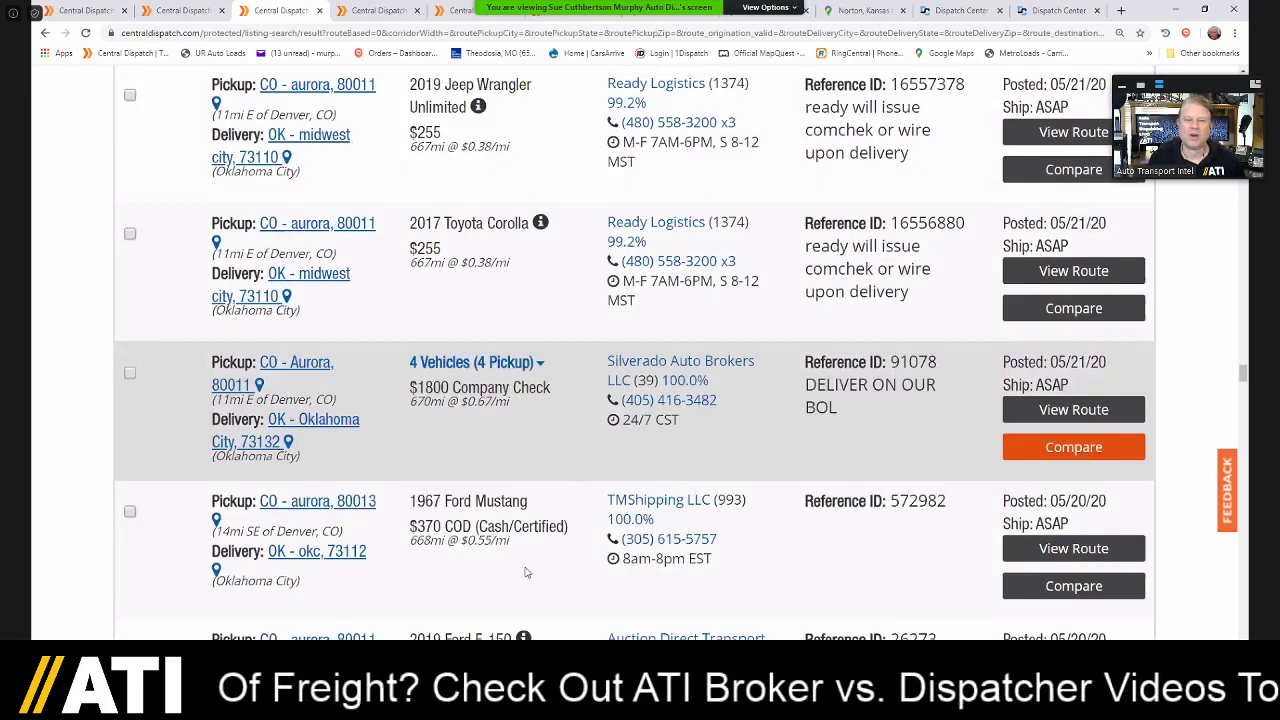
pyautogui.click(475, 363)
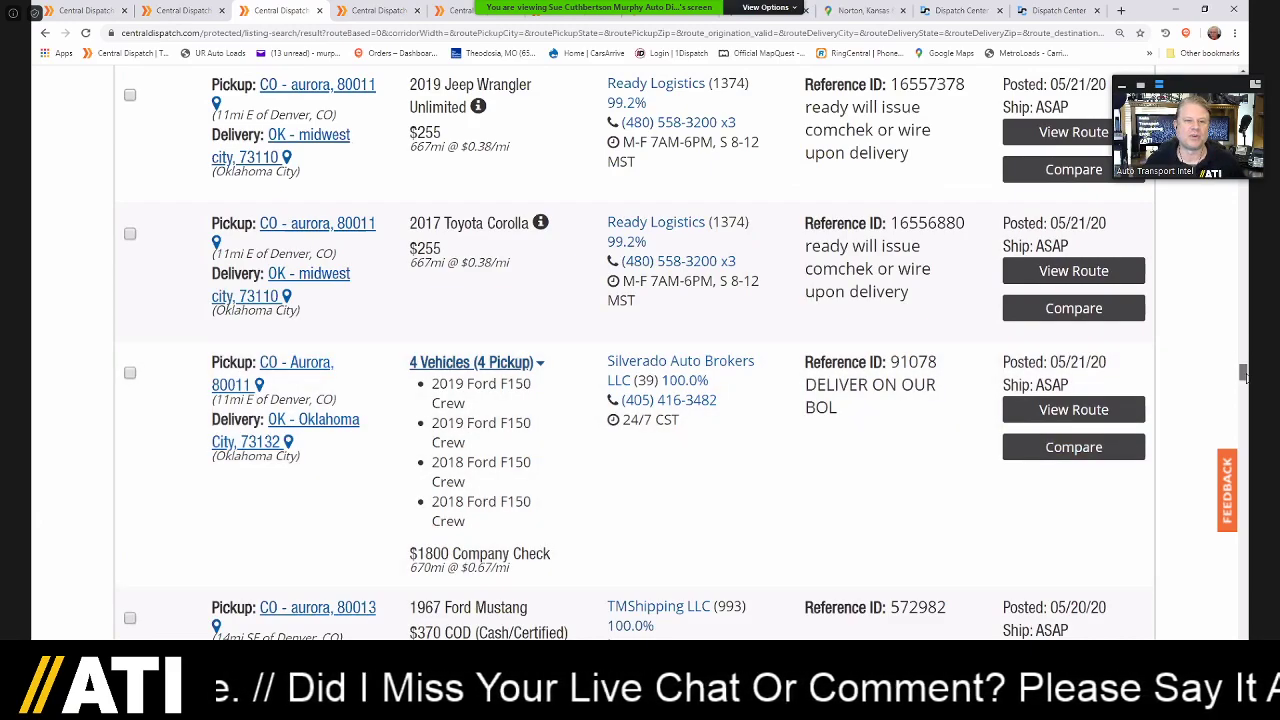
# - Review the remaining Colorado-to-Oklahoma listings, including the Tulsa-area loads, for vehicles, prices and rates per mile
pyautogui.scroll(-1, 1245, 374)
pyautogui.scroll(-2, 1246, 380)
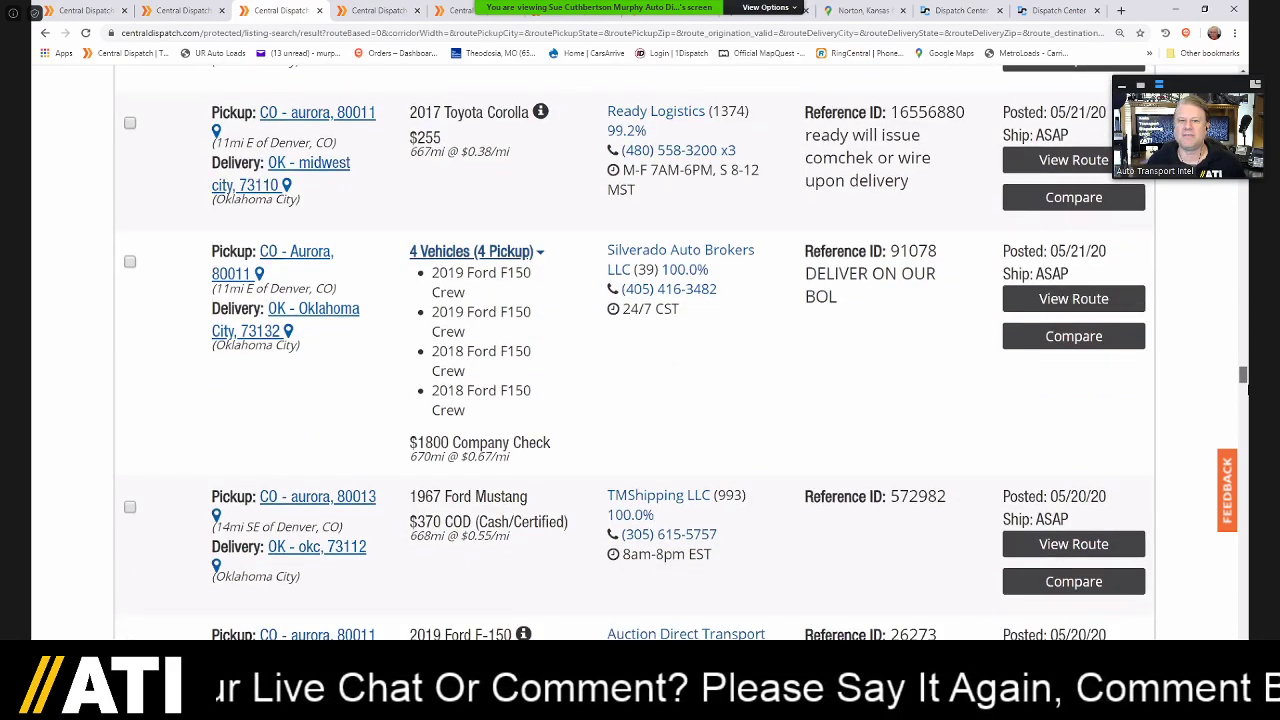
pyautogui.scroll(-3, 1245, 390)
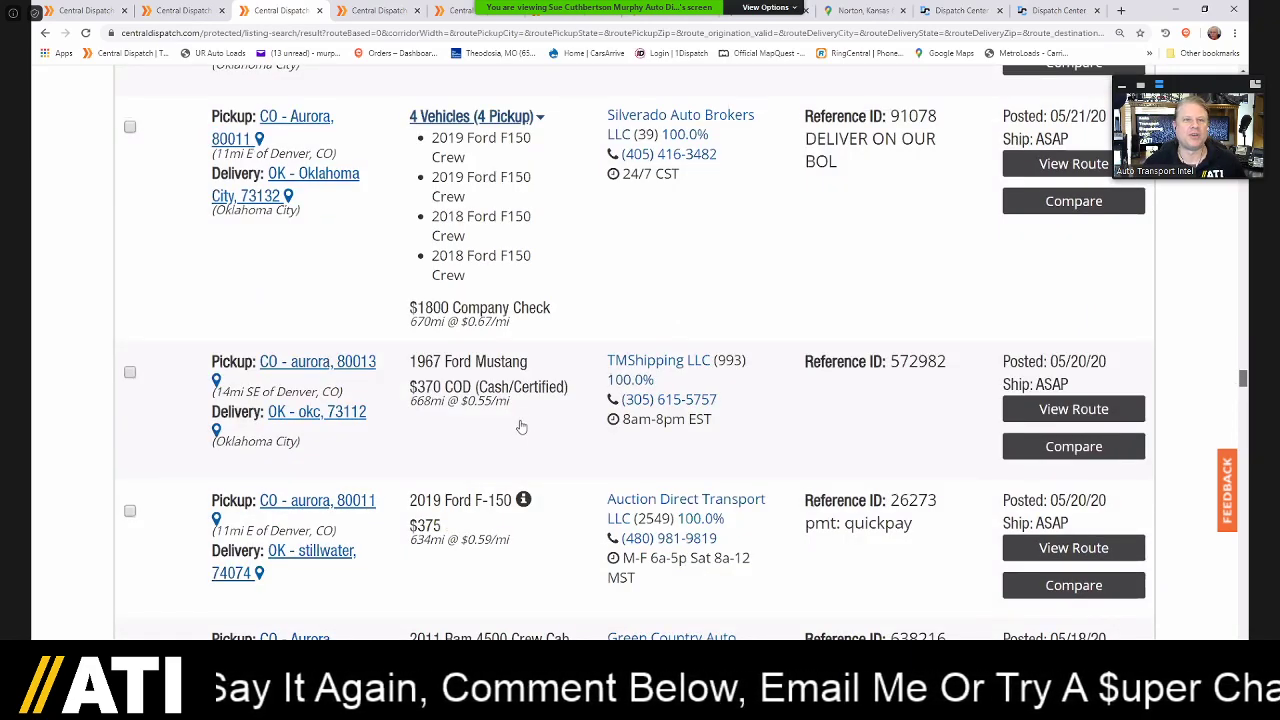
pyautogui.scroll(-5, 520, 428)
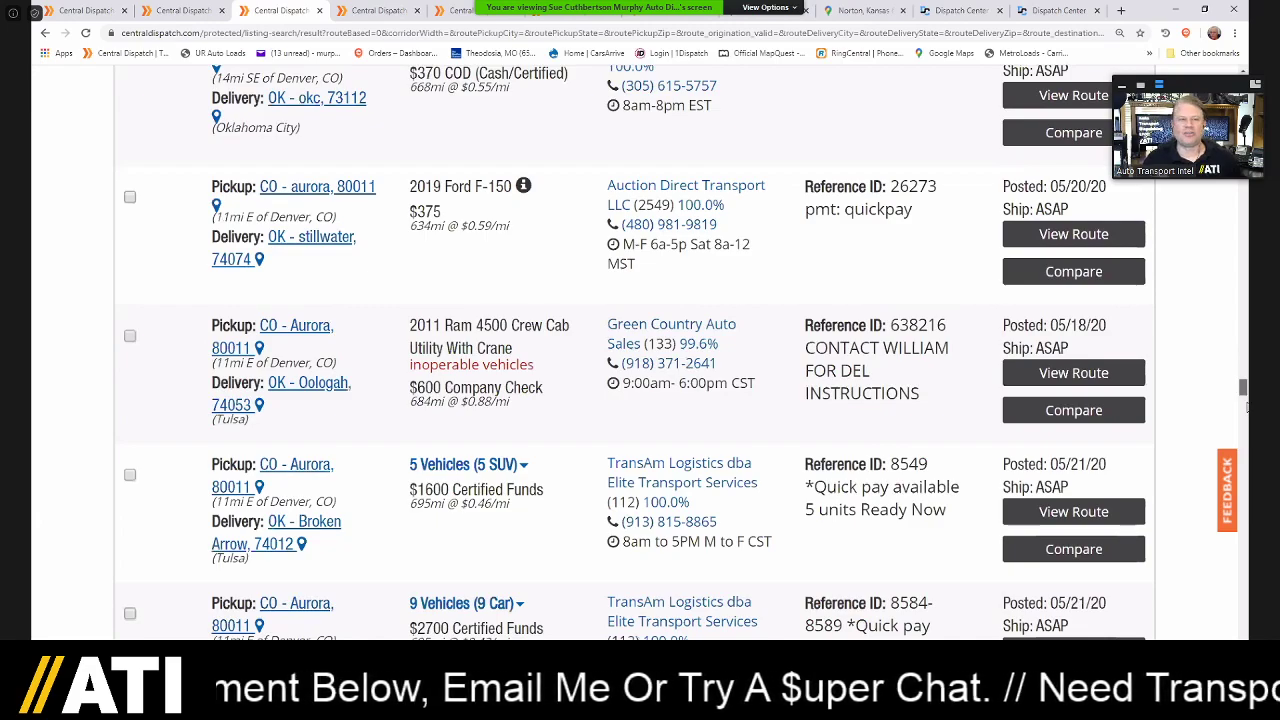
pyautogui.moveTo(1245, 390); pyautogui.dragTo(1246, 395)
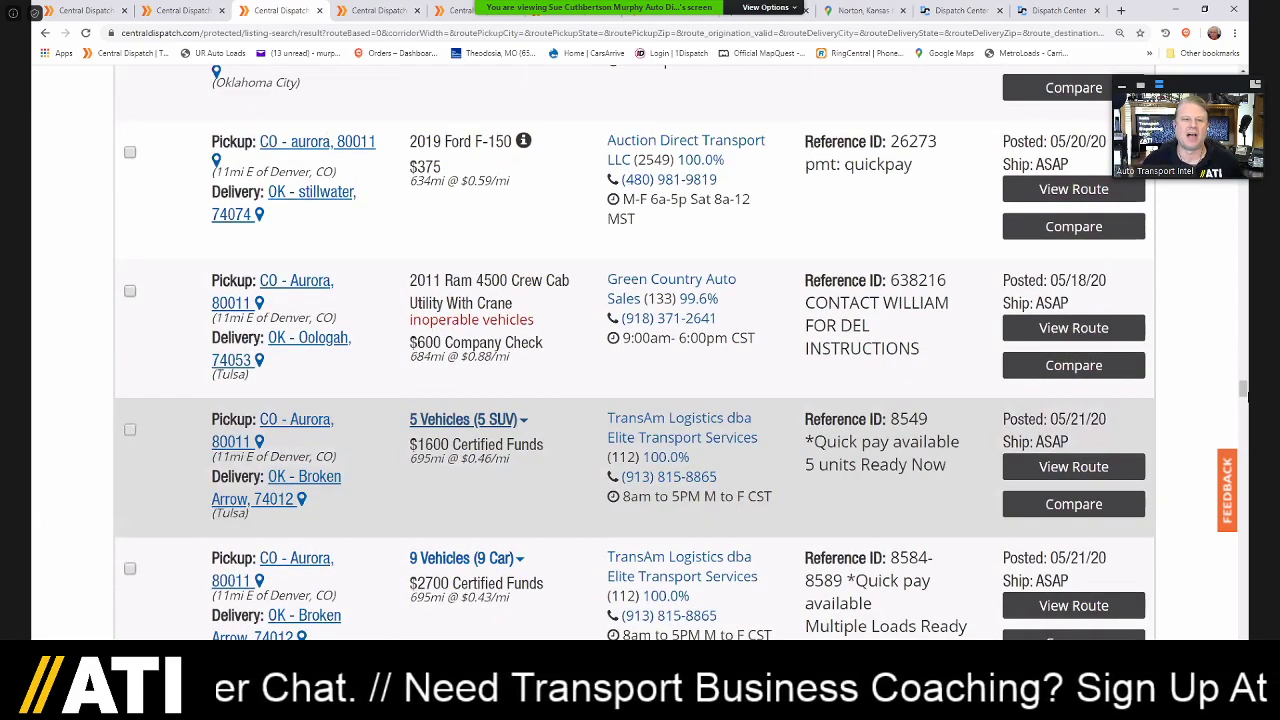
pyautogui.moveTo(1246, 397); pyautogui.dragTo(1247, 409)
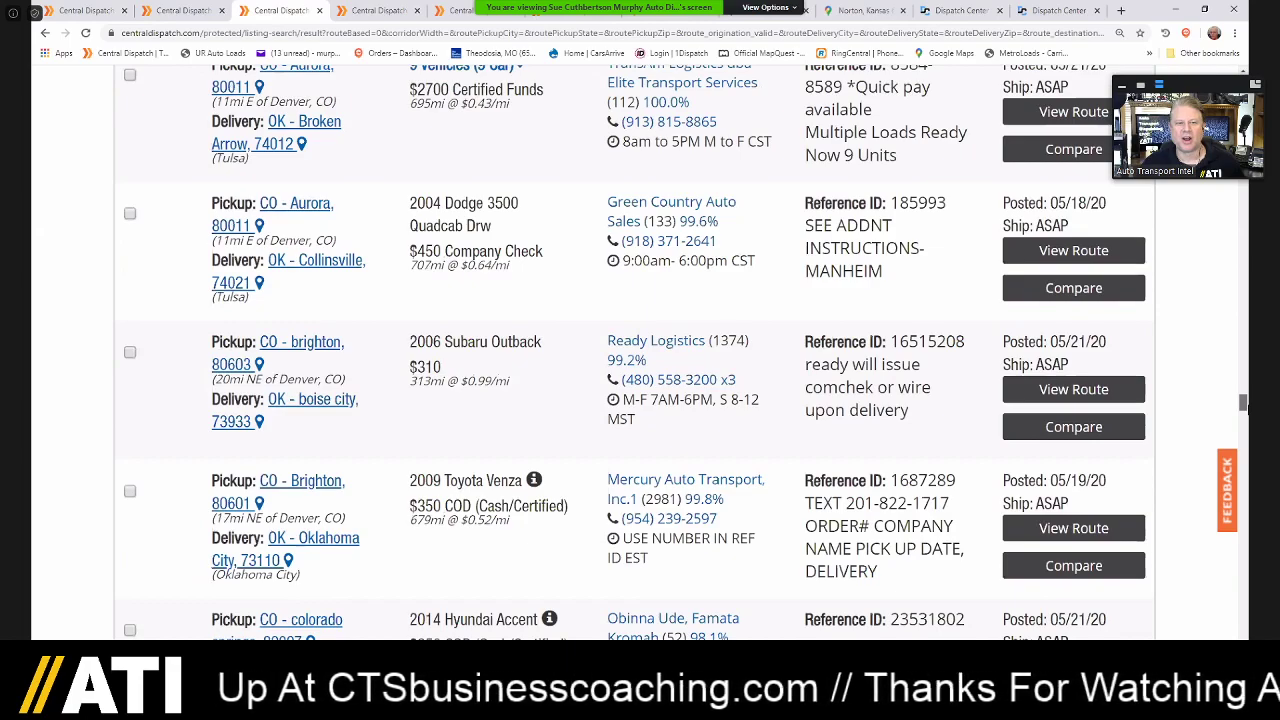
pyautogui.moveTo(1246, 405); pyautogui.dragTo(1247, 410)
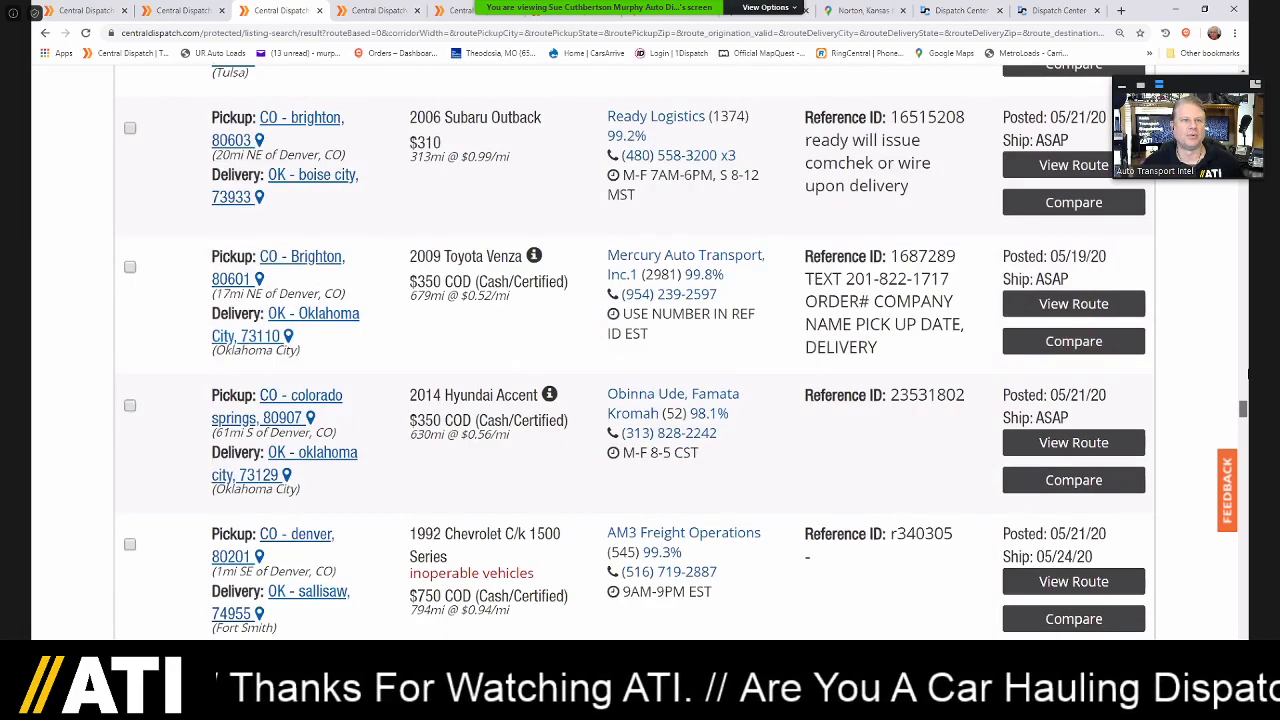
# - Return to the start of the search results and examine the sort settings and the first listing
pyautogui.moveTo(1246, 408); pyautogui.dragTo(1246, 84)
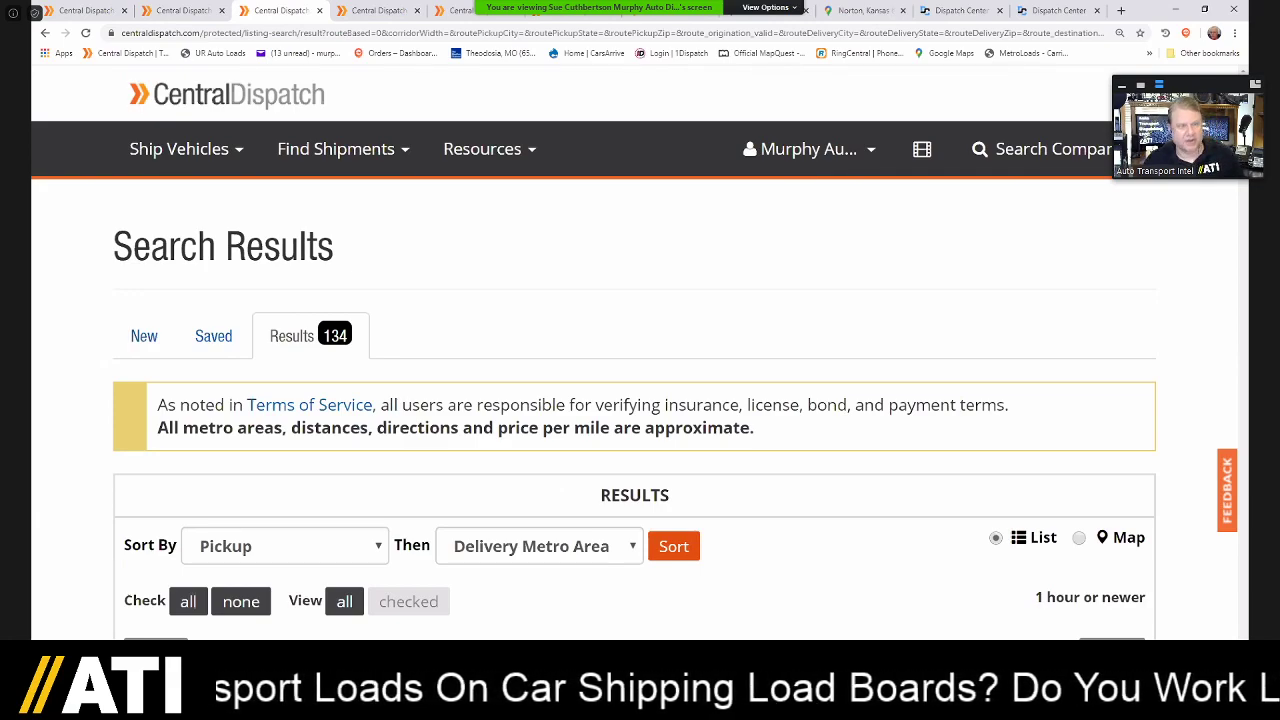
pyautogui.scroll(-1, 640, 400)
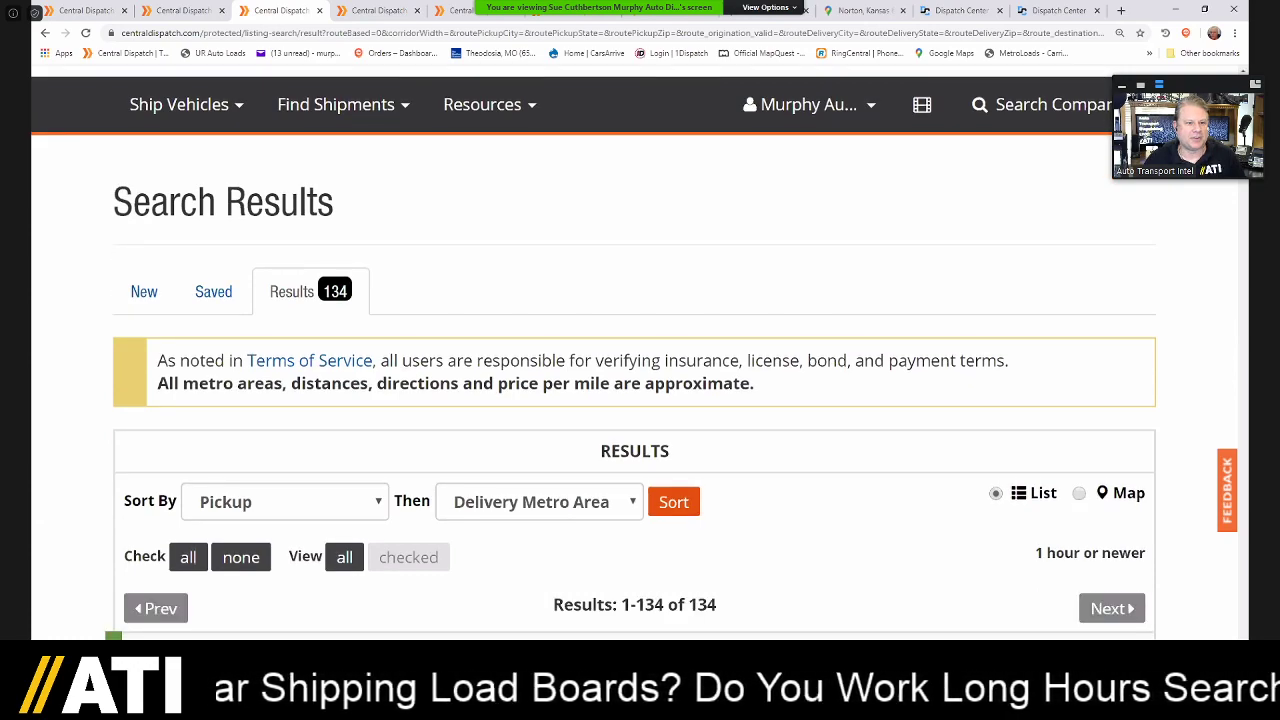
pyautogui.scroll(-1, 640, 400)
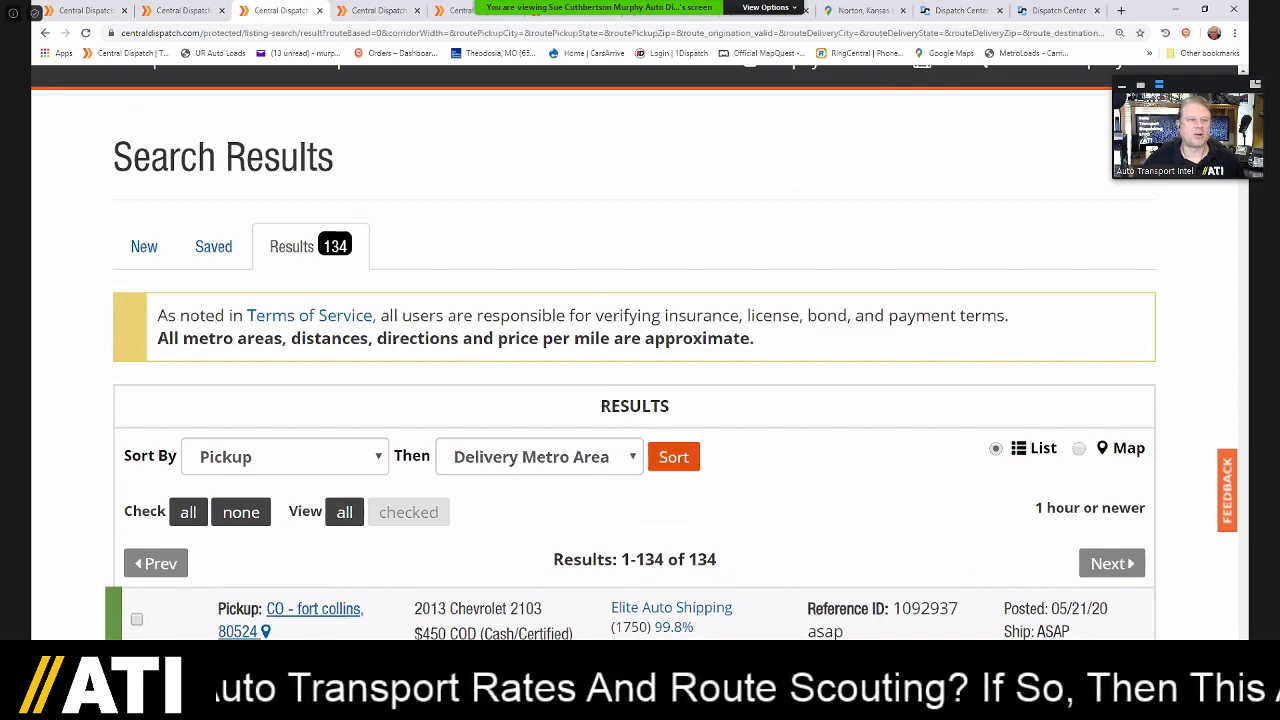
pyautogui.scroll(-1, 634, 400)
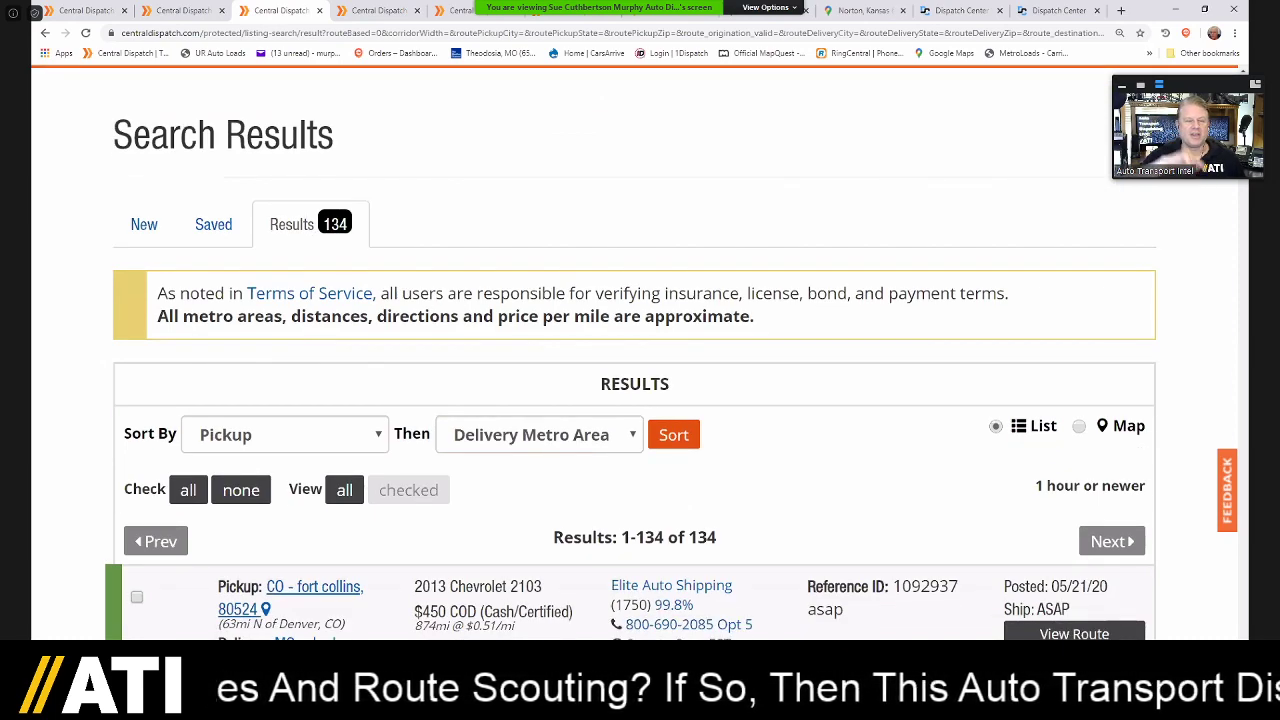
# - Go back from the results to the search form and review its Denver origin and destination area settings
pyautogui.scroll(-3, 634, 400)
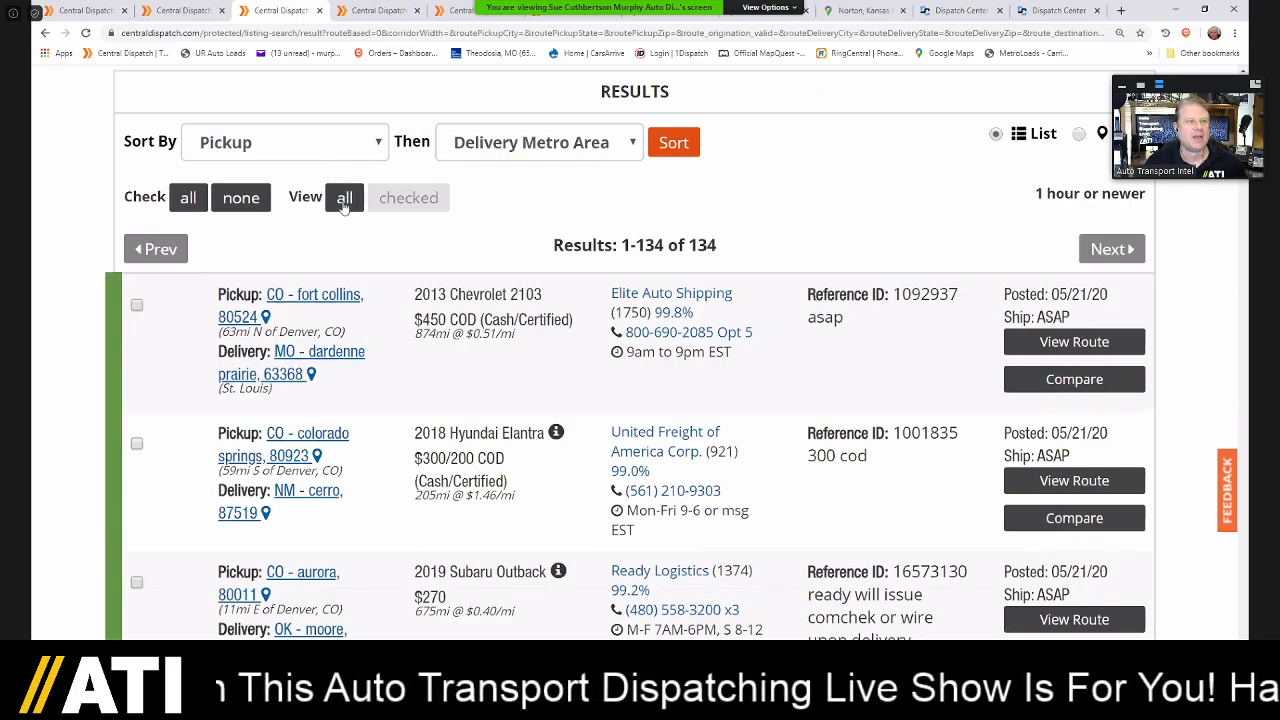
pyautogui.click(344, 199)
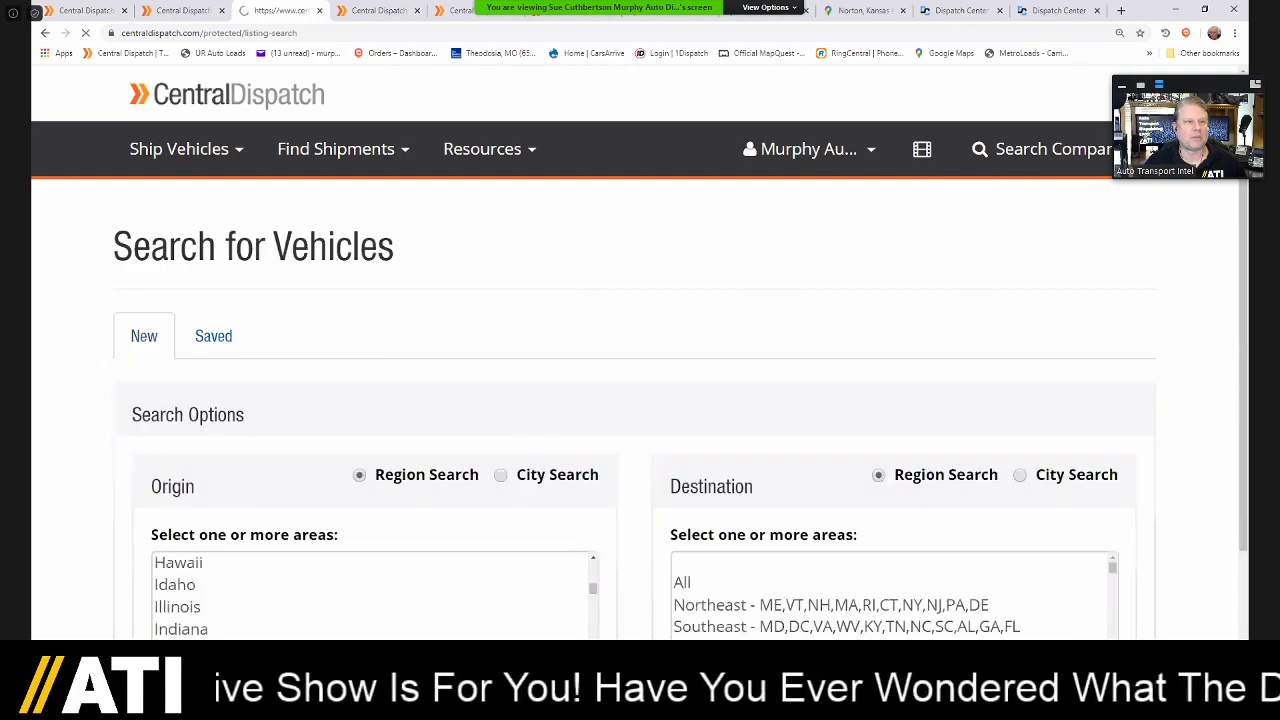
pyautogui.scroll(-1, 640, 400)
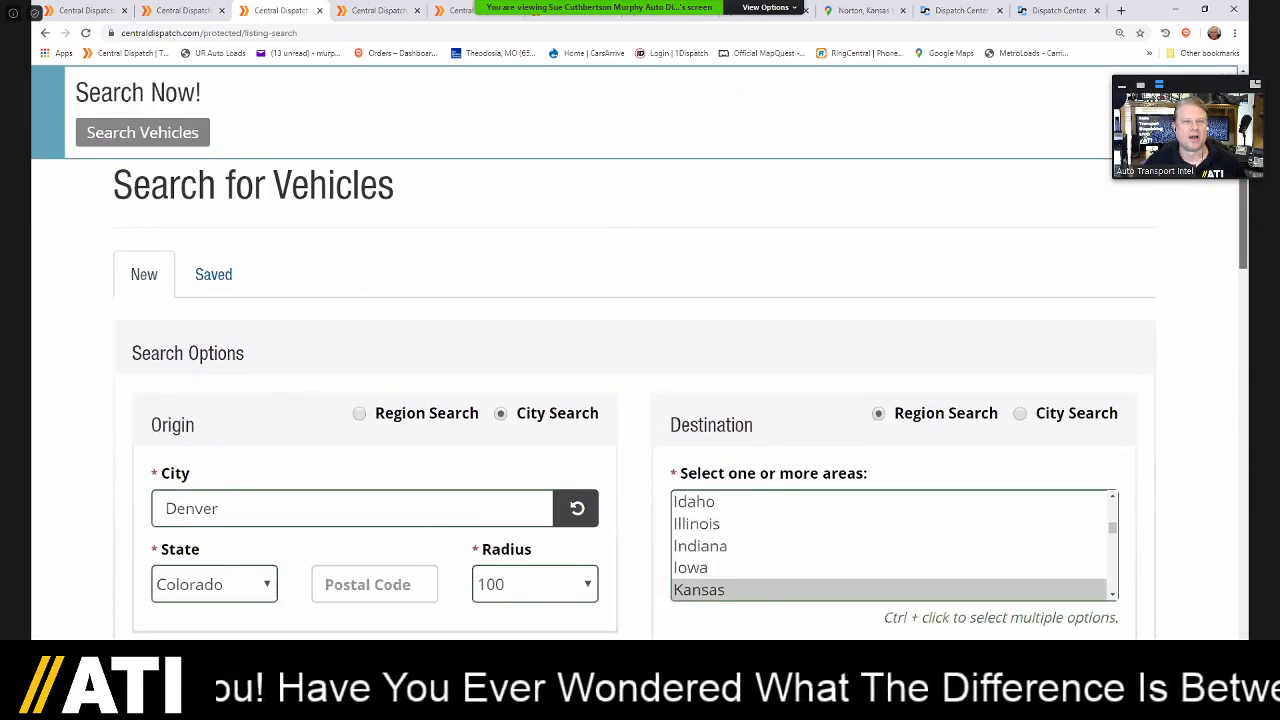
pyautogui.scroll(-1, 640, 400)
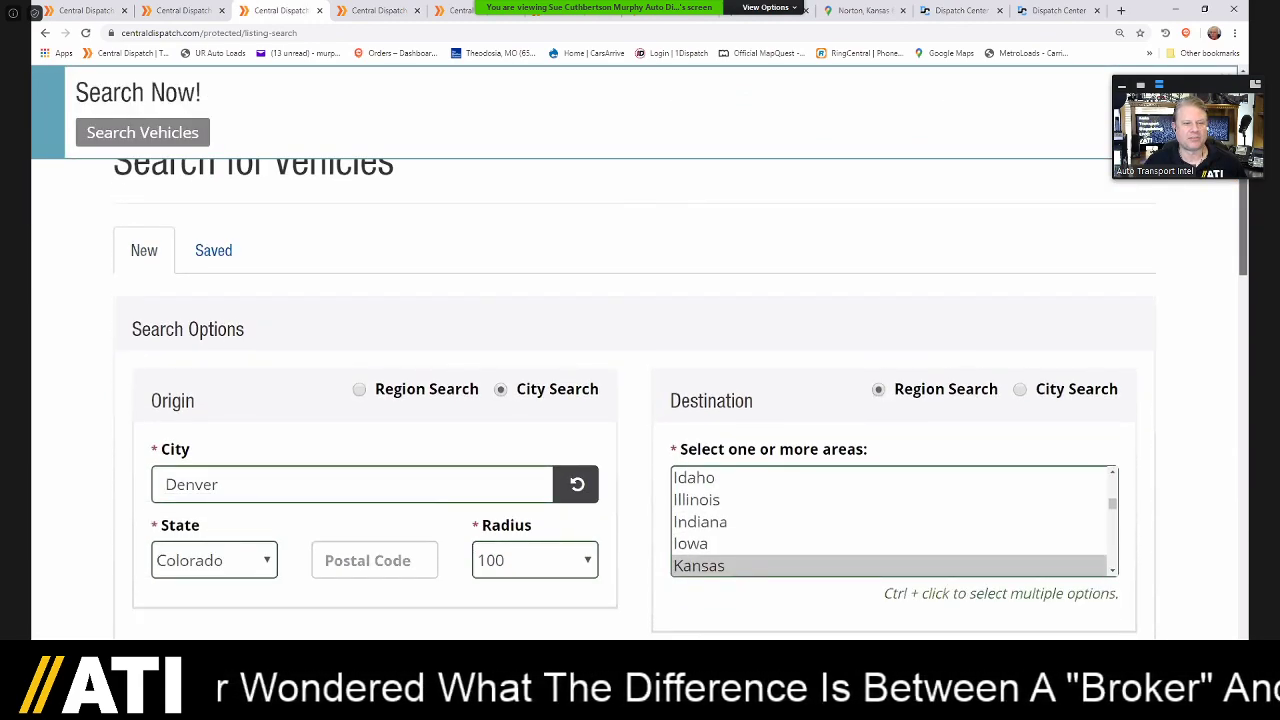
pyautogui.scroll(-1, 640, 400)
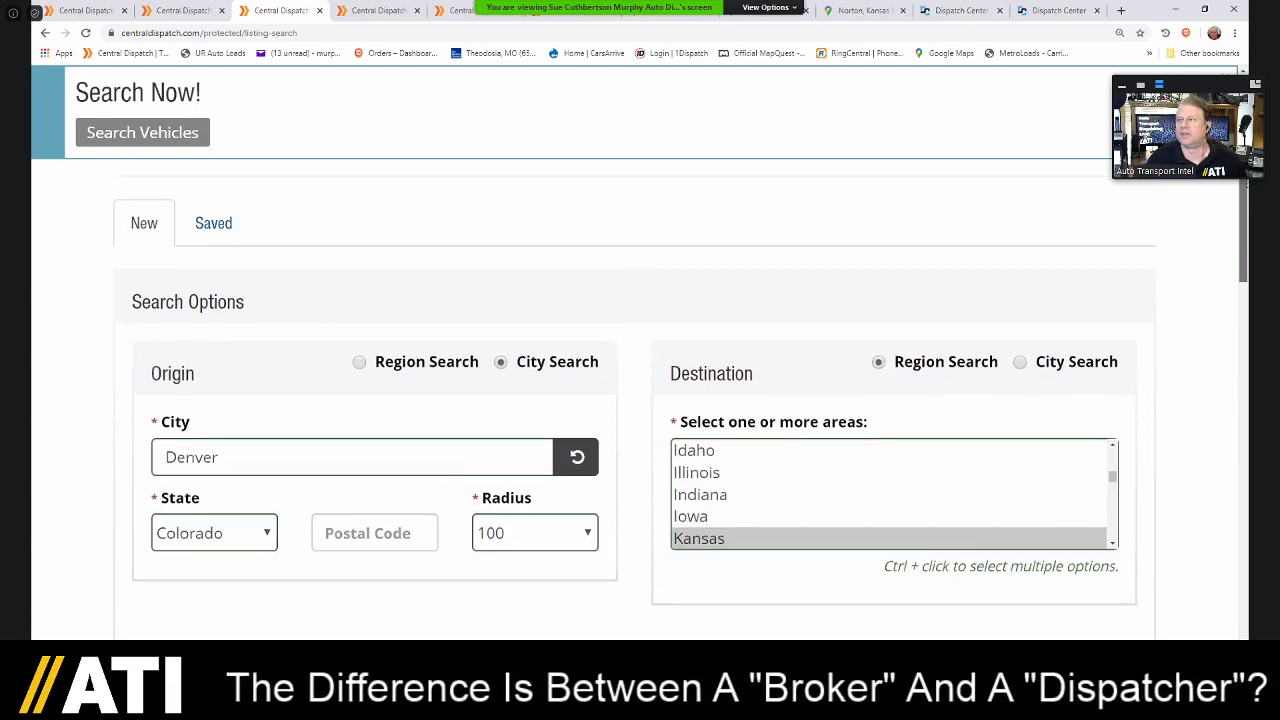
pyautogui.scroll(-3, 640, 400)
pyautogui.click(1118, 346)
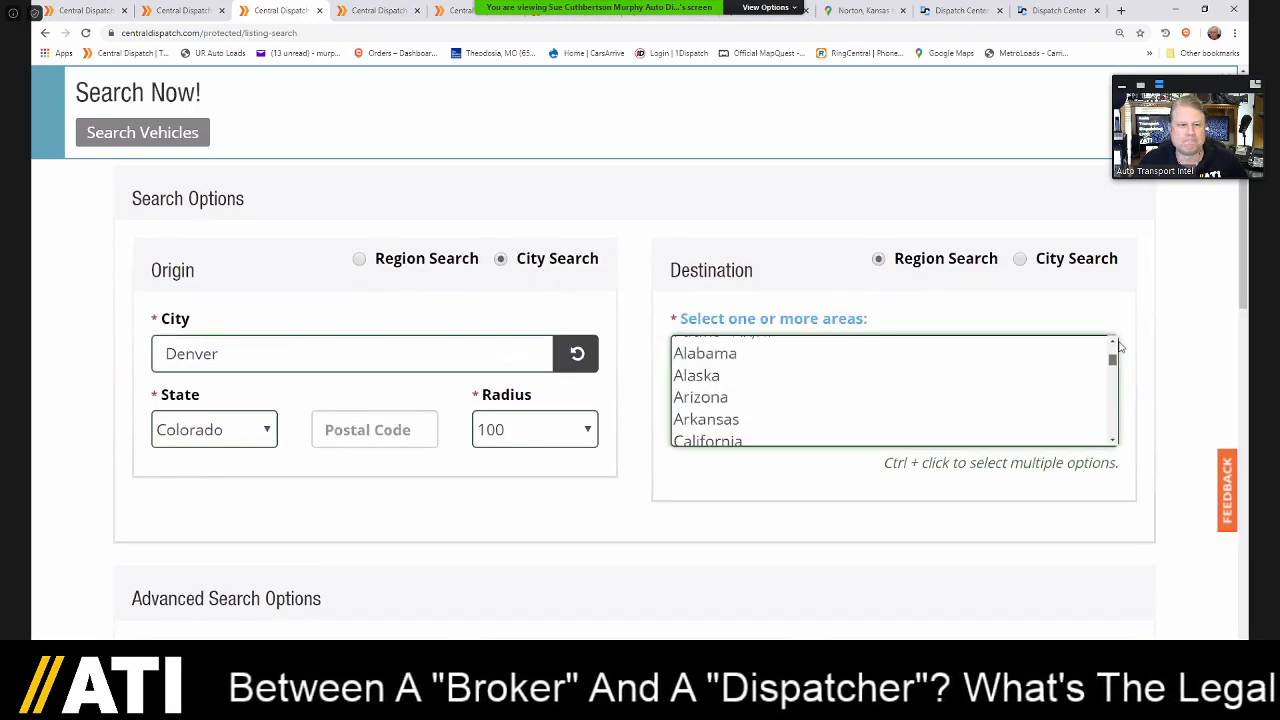
pyautogui.scroll(3, 1118, 346)
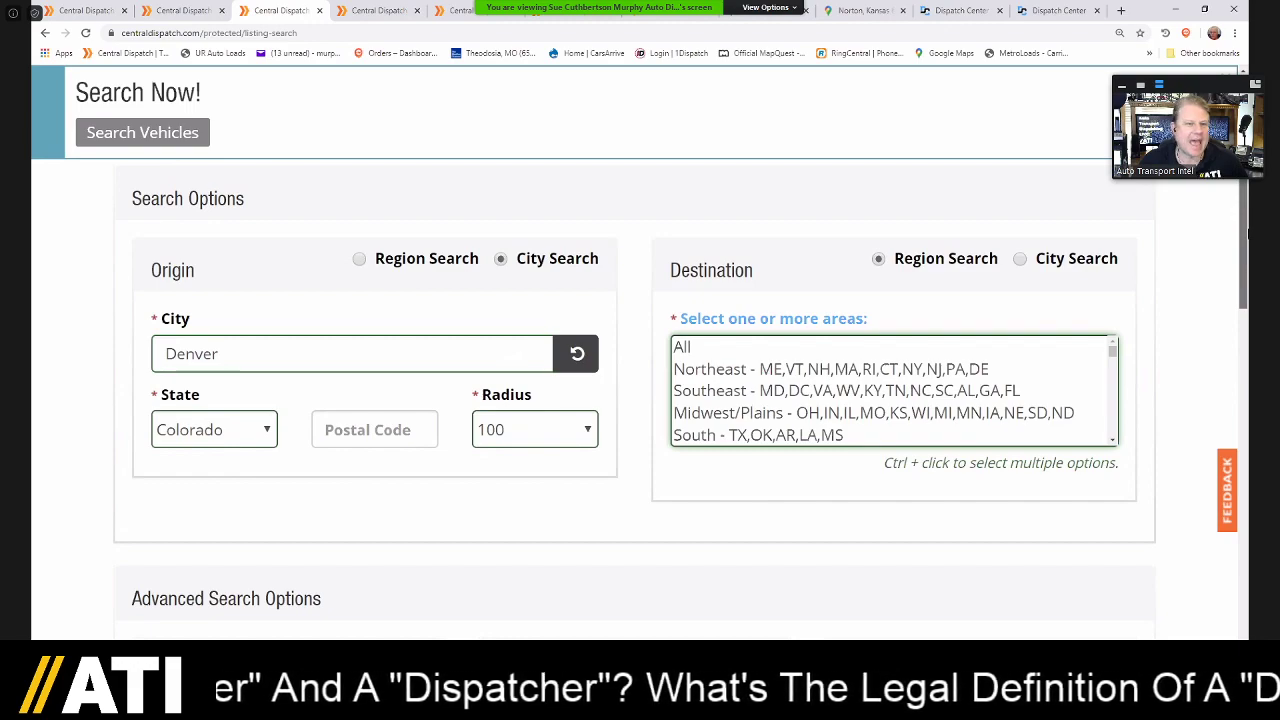
pyautogui.scroll(-1, 640, 400)
pyautogui.scroll(8, 640, 400)
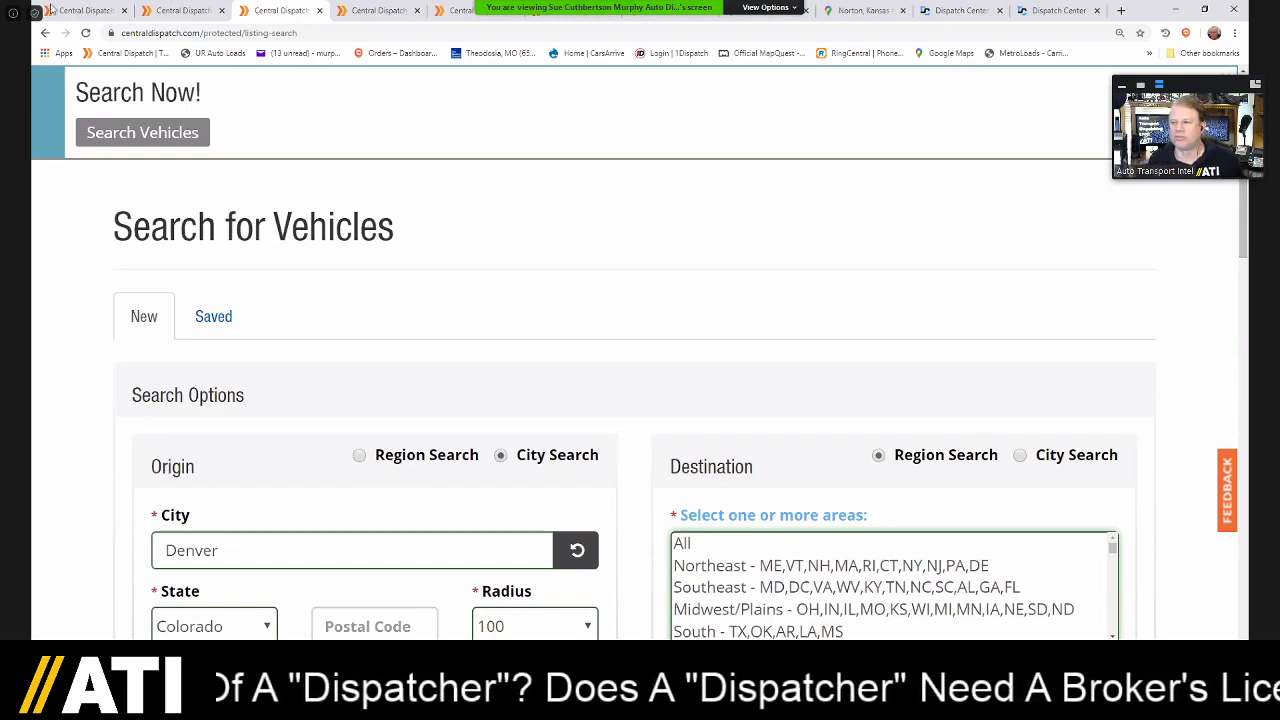
pyautogui.click(90, 12)
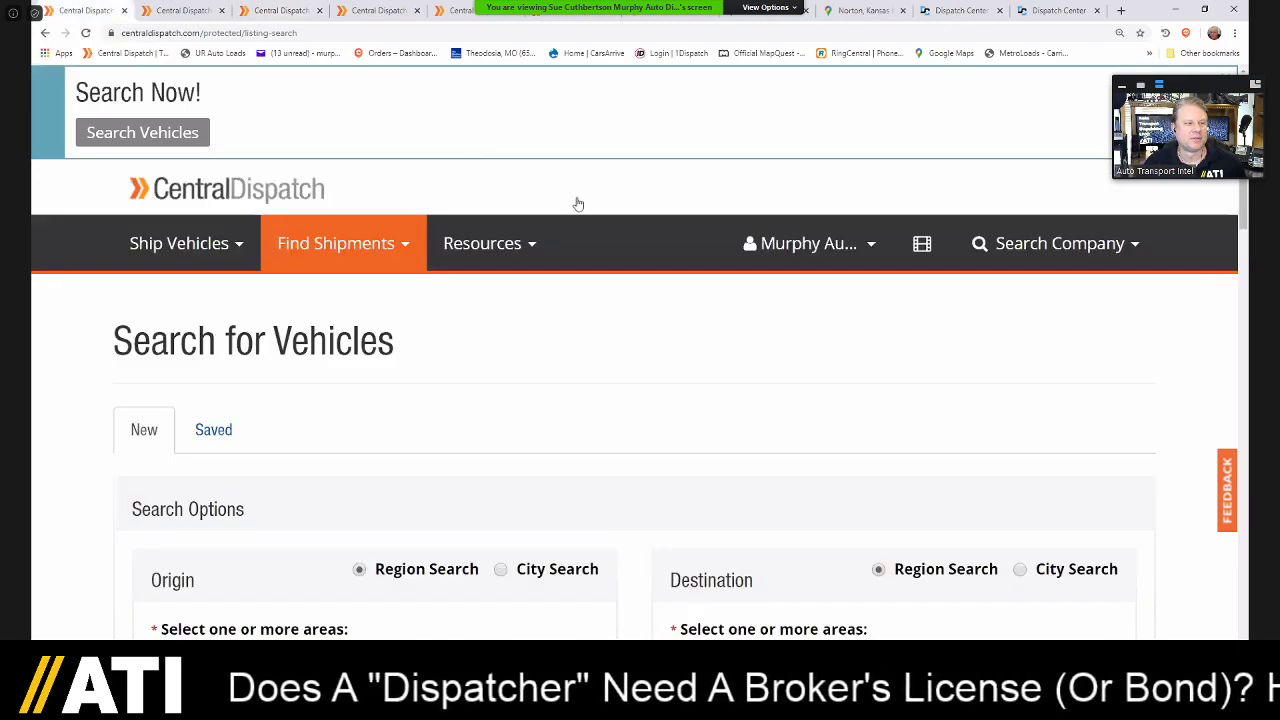
pyautogui.scroll(-2, 855, 429)
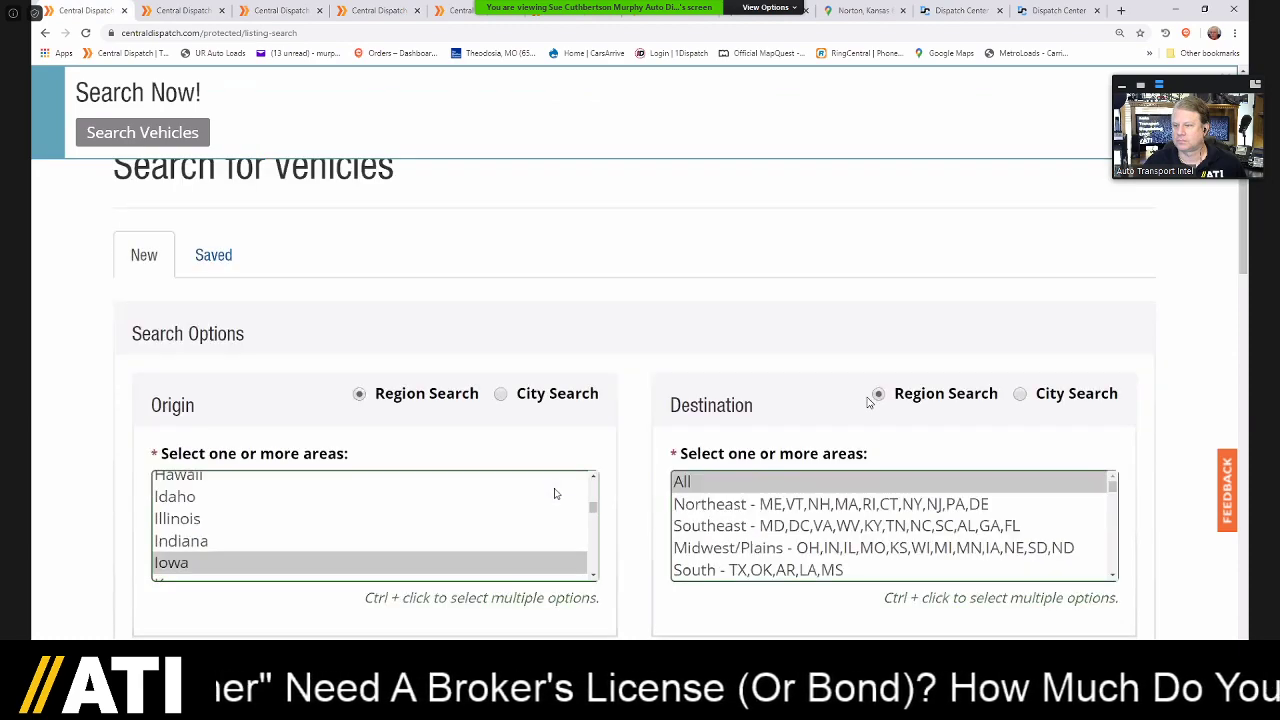
pyautogui.moveTo(595, 510); pyautogui.dragTo(908, 234)
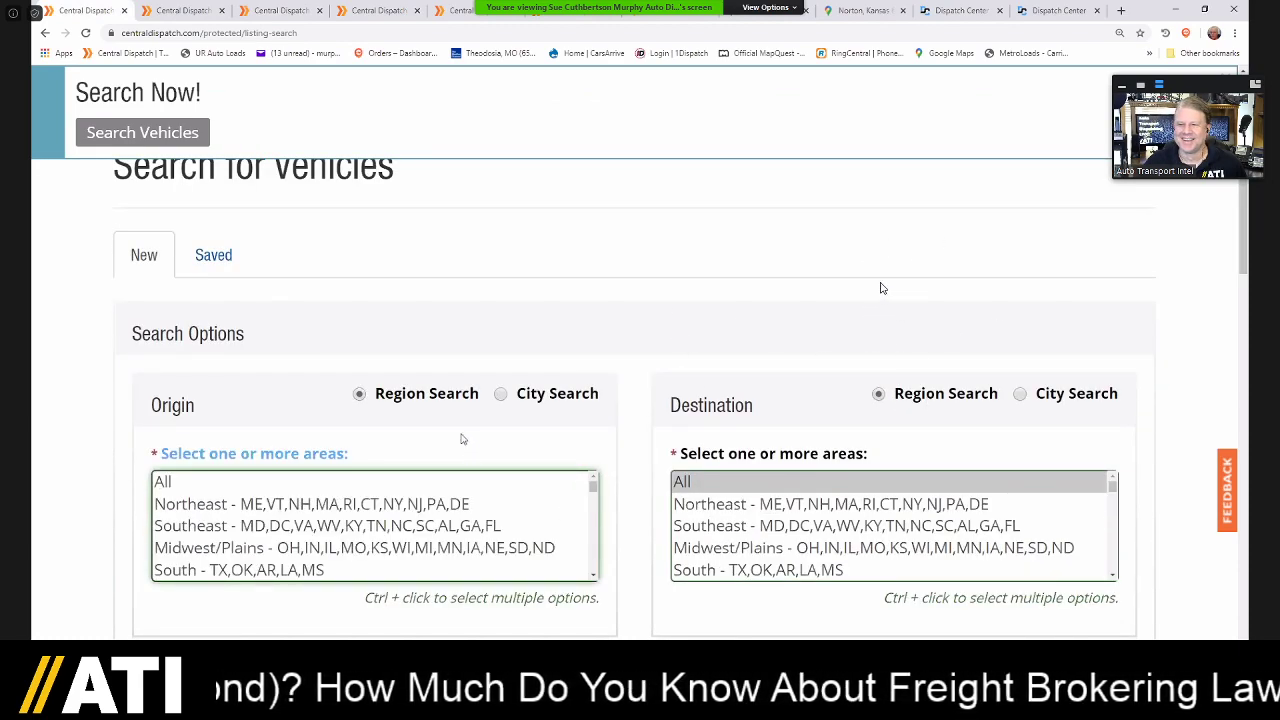
# - In another open vehicle search form with all destinations selected, switch the origin to a city search and enter Denver as the city
pyautogui.click(389, 12)
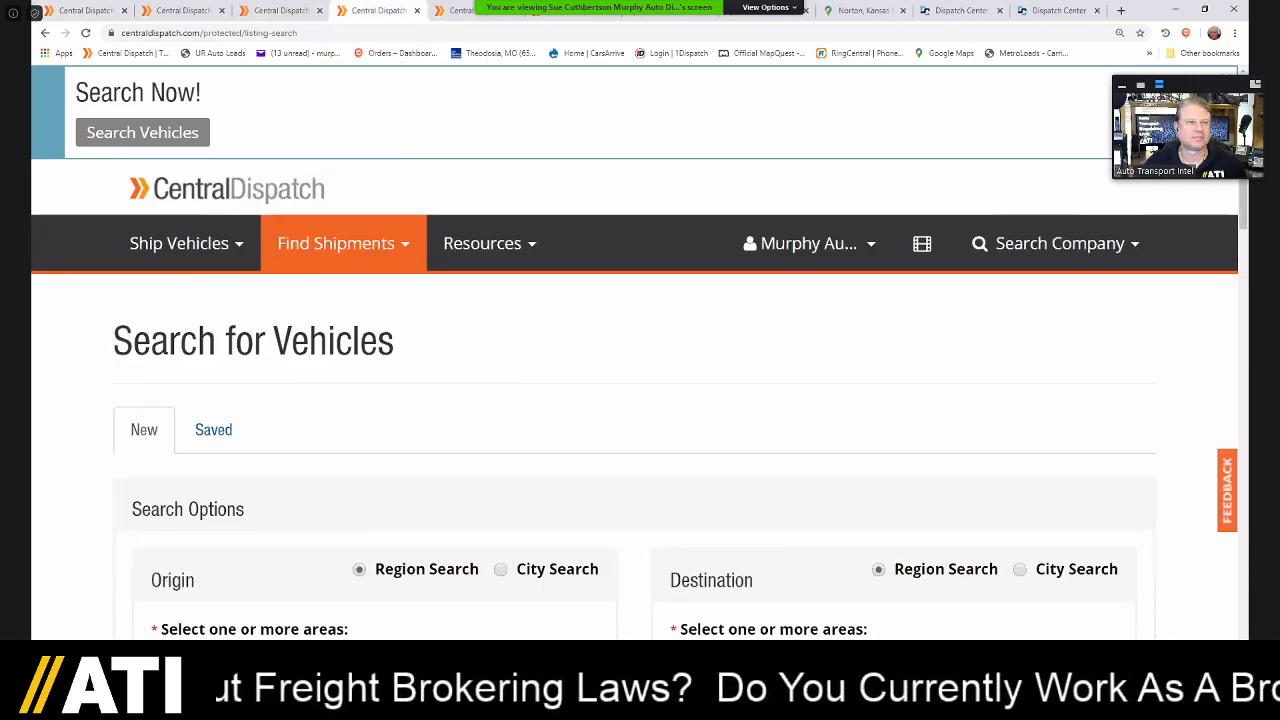
pyautogui.scroll(-2, 1056, 344)
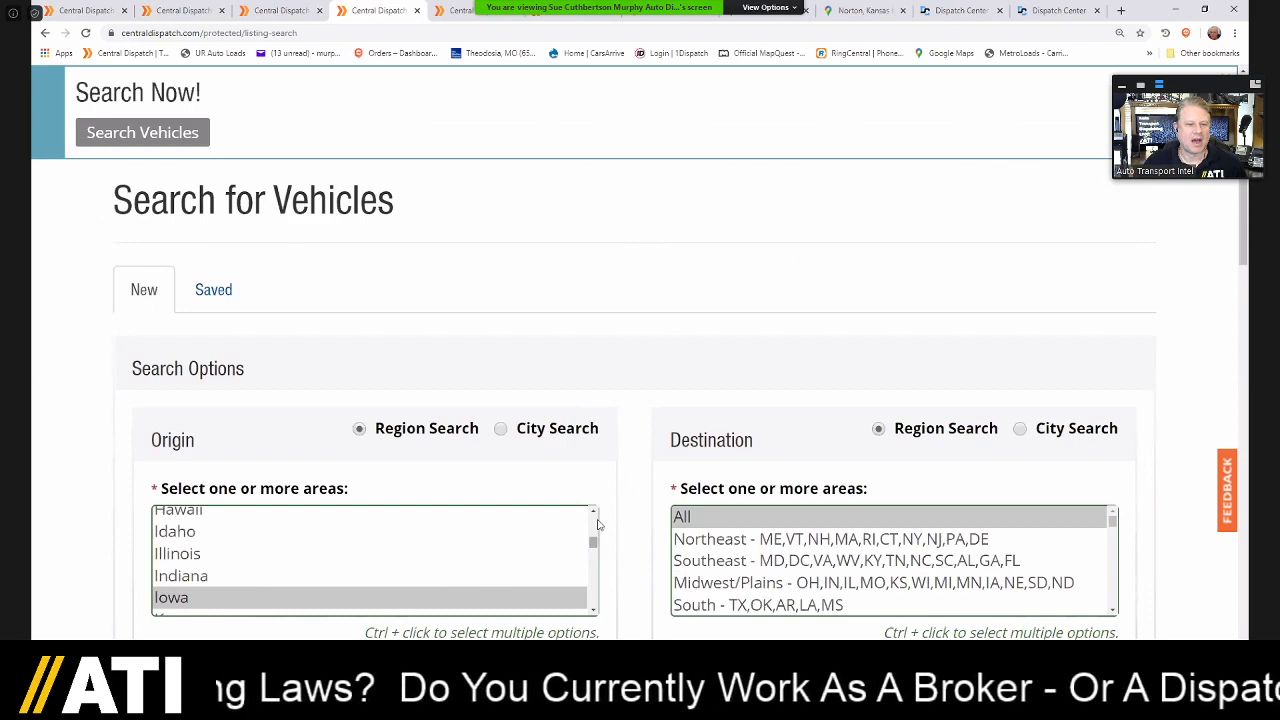
pyautogui.click(597, 521)
pyautogui.scroll(5, 597, 521)
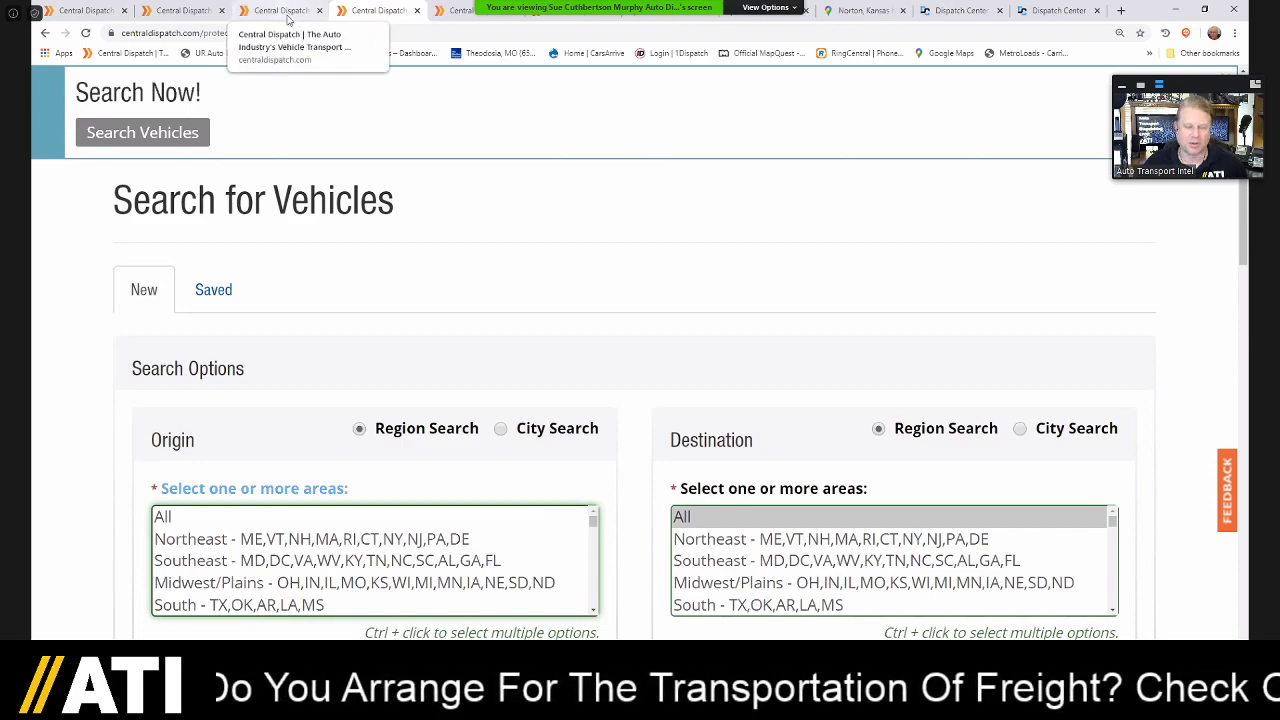
pyautogui.click(503, 429)
pyautogui.click(214, 537)
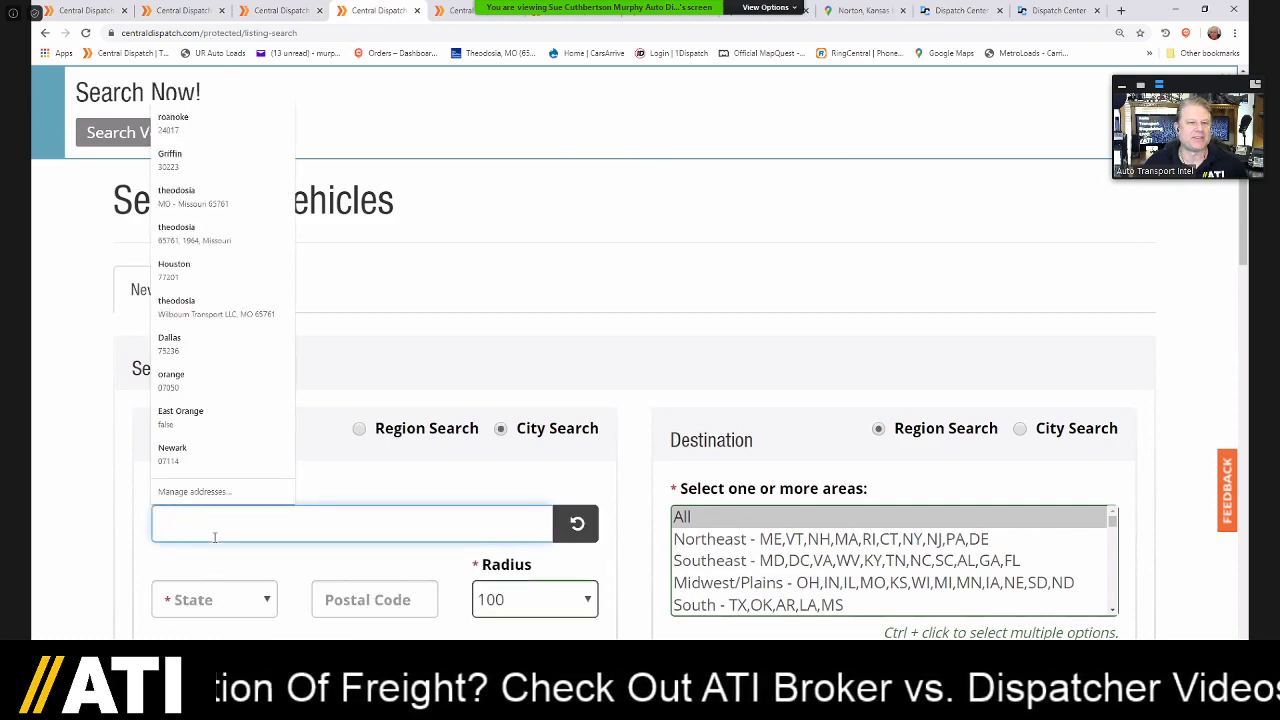
pyautogui.write('de')
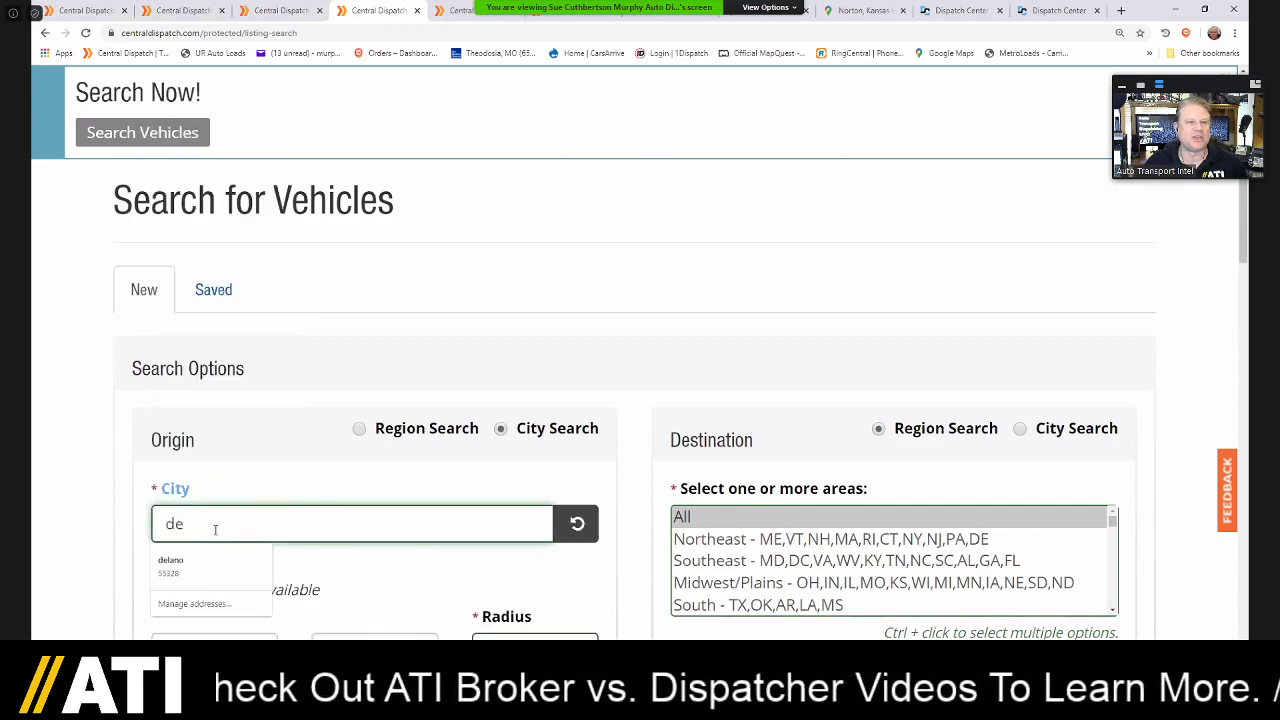
pyautogui.write('nver')
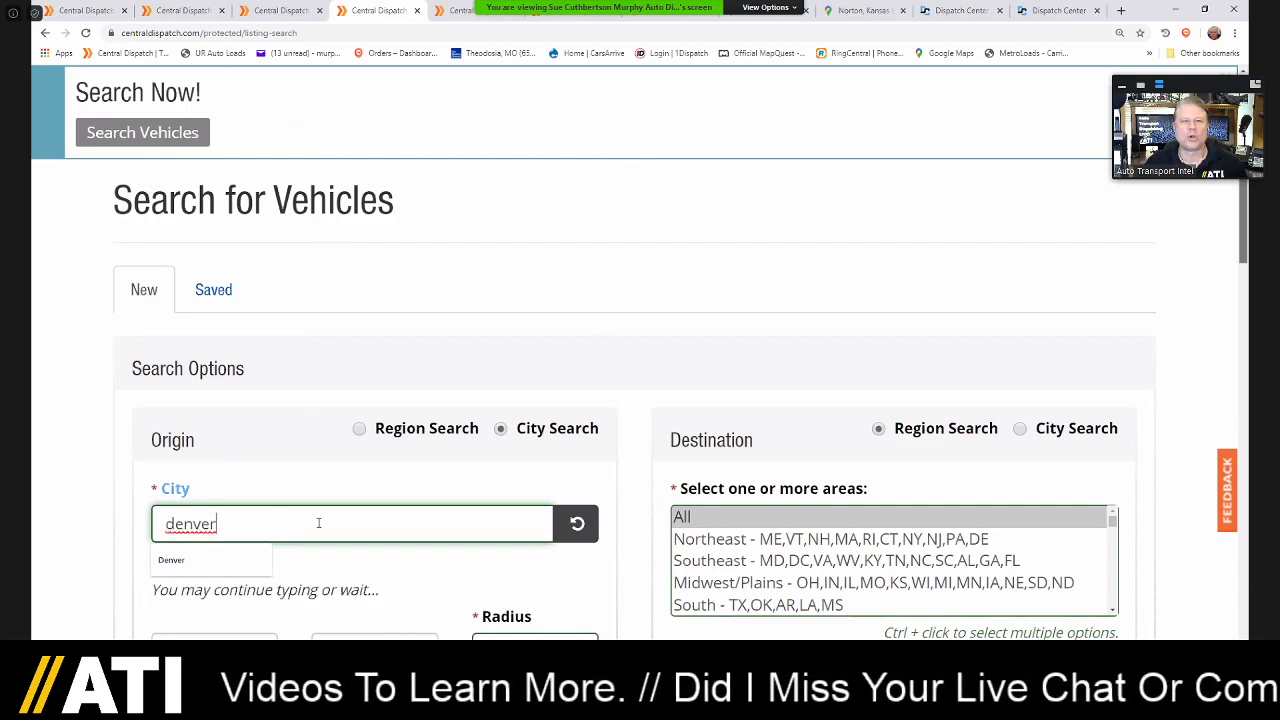
# - Replace the origin city with Dallas and set its state to Texas
pyautogui.moveTo(318, 522); pyautogui.dragTo(128, 505)
pyautogui.write('dallas')
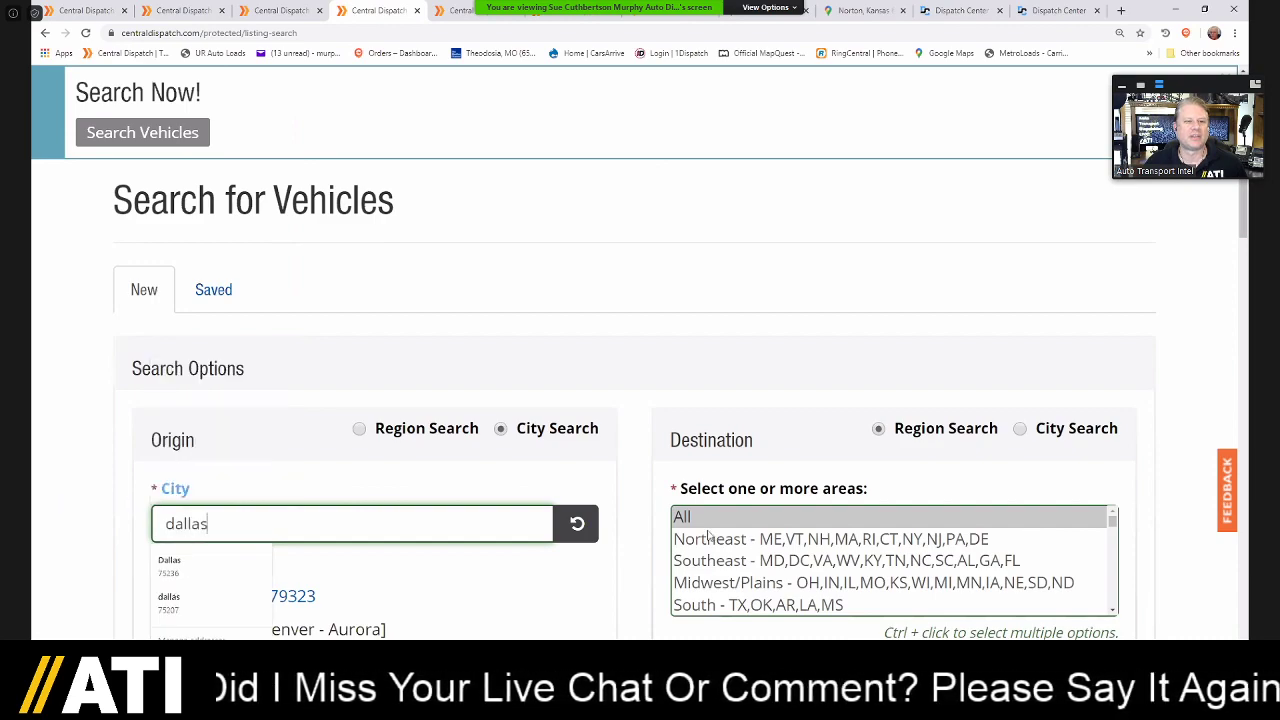
pyautogui.scroll(-1, 1217, 279)
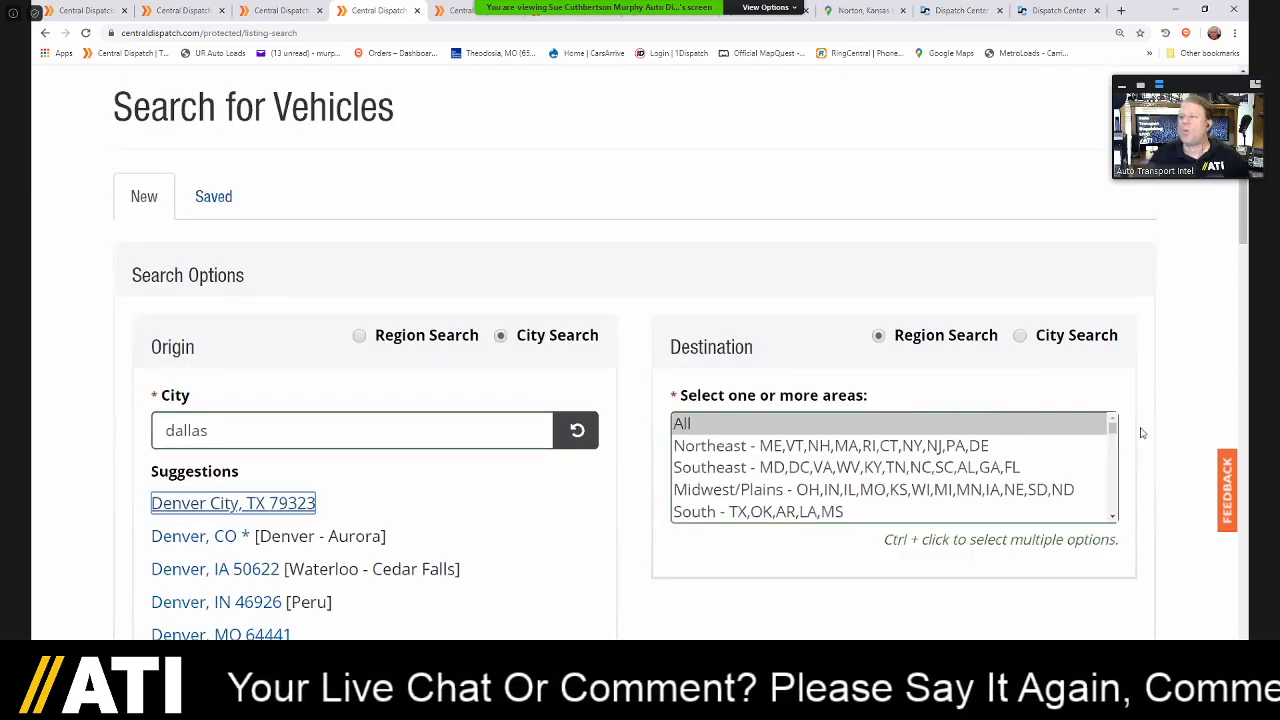
pyautogui.scroll(-1, 1243, 264)
pyautogui.scroll(-1, 1243, 264)
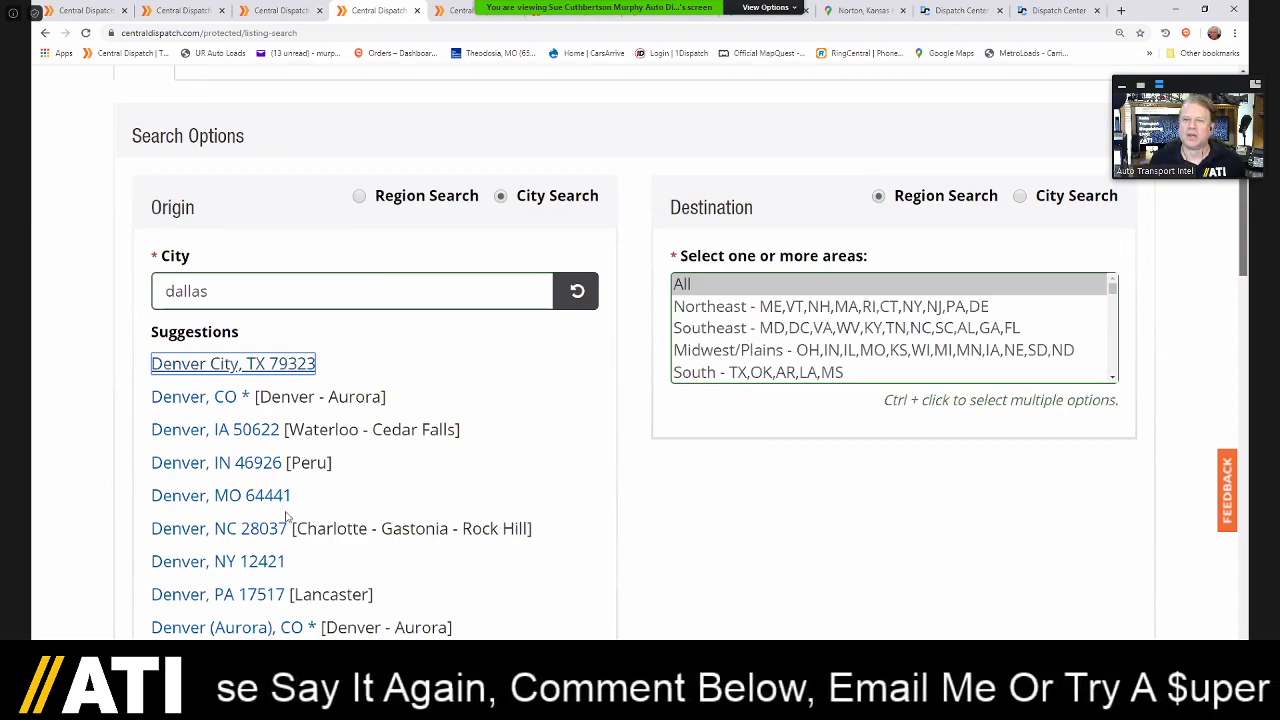
pyautogui.scroll(-2, 288, 557)
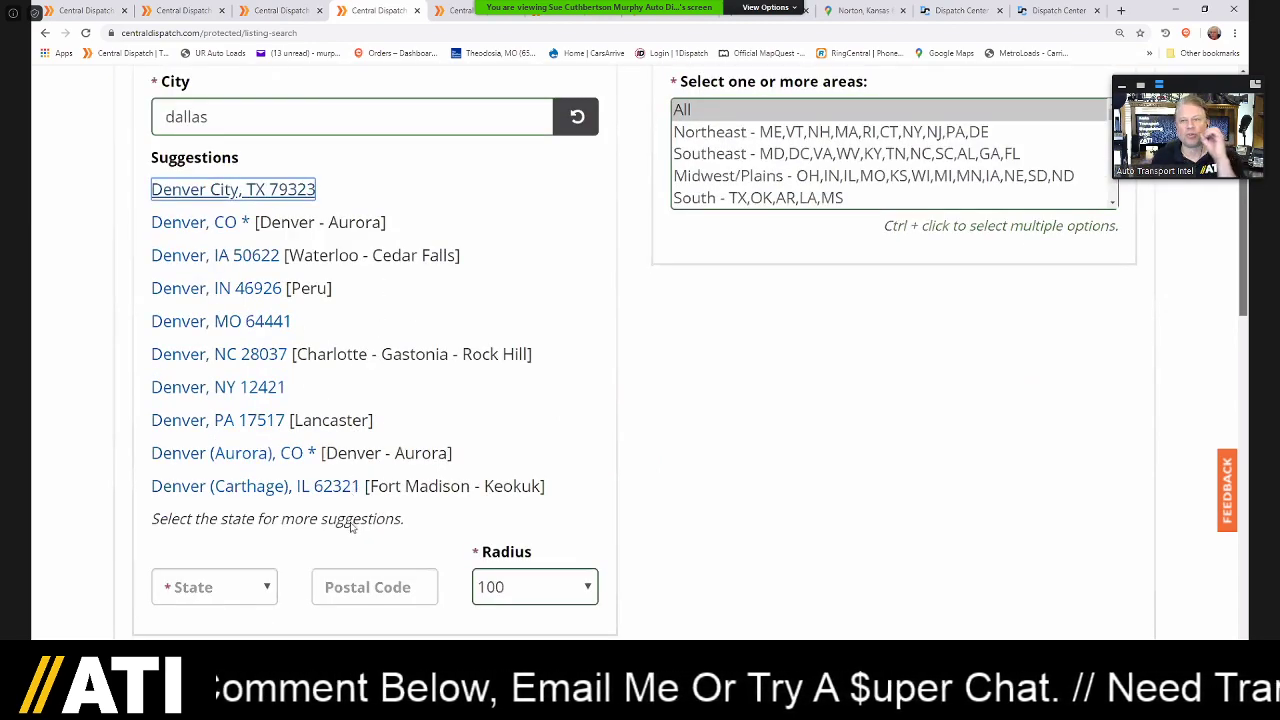
pyautogui.scroll(-1, 258, 352)
pyautogui.click(250, 478)
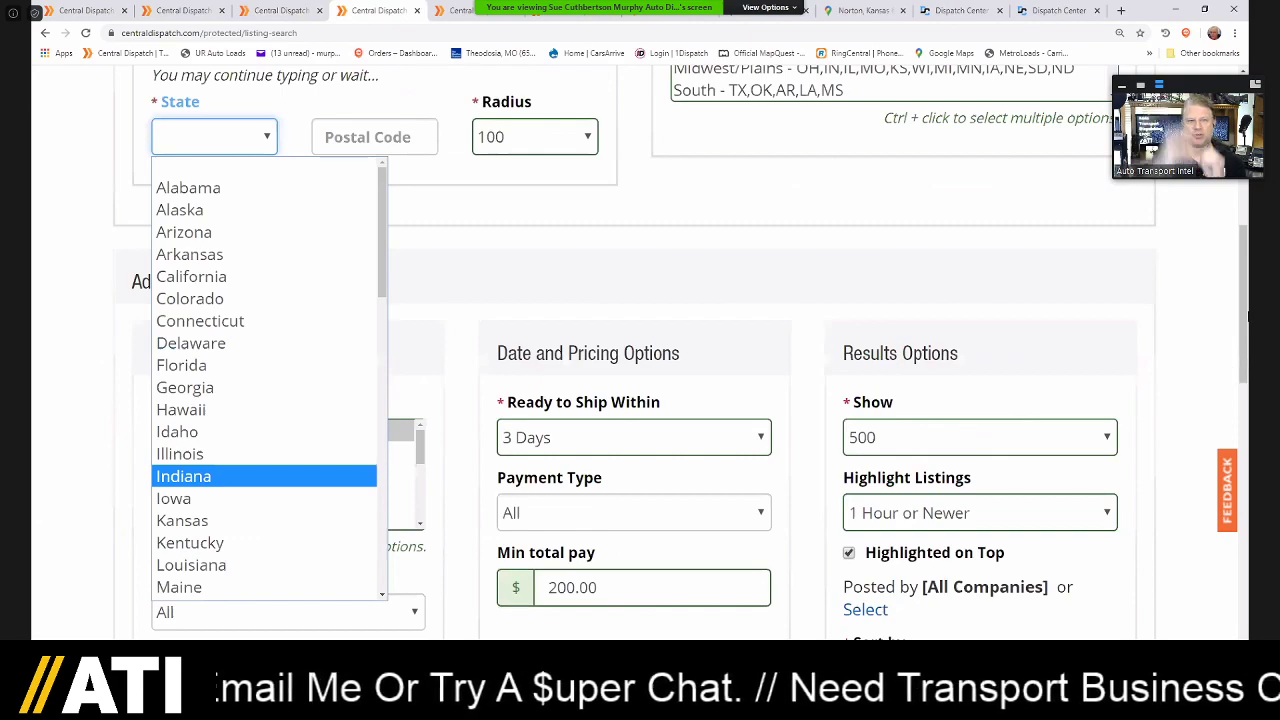
pyautogui.scroll(3, 1234, 292)
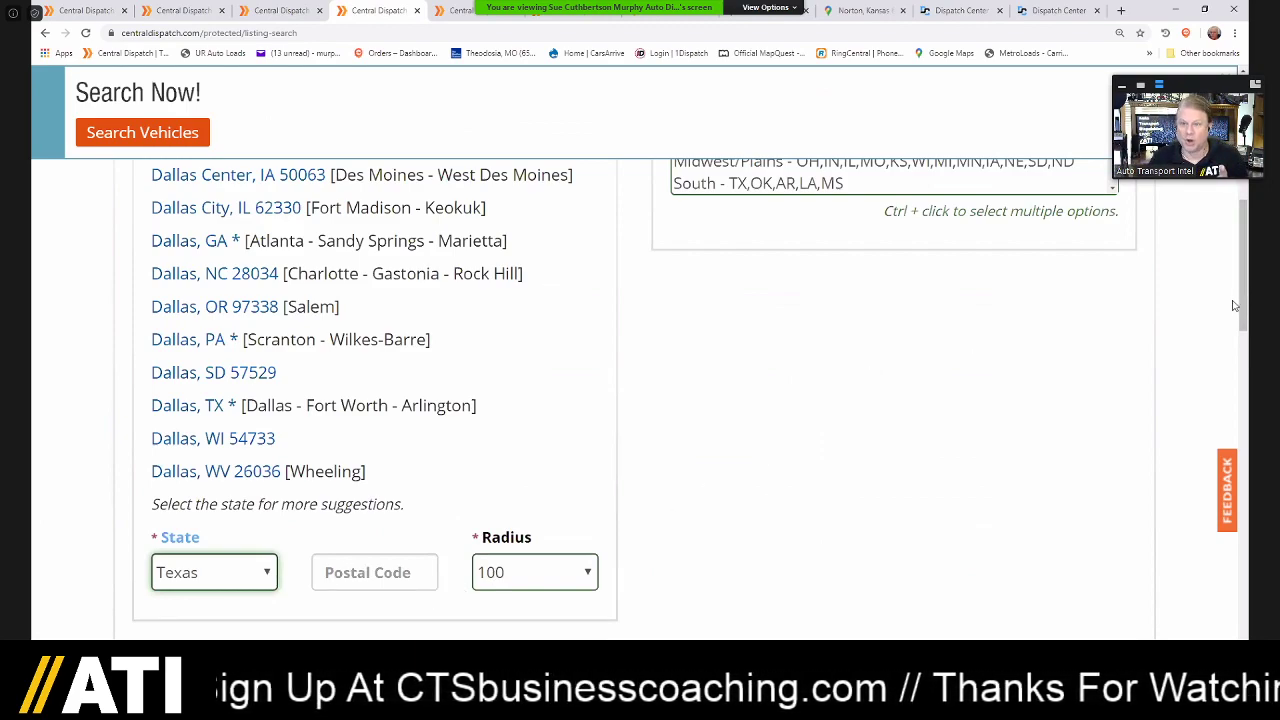
pyautogui.press('Tab')
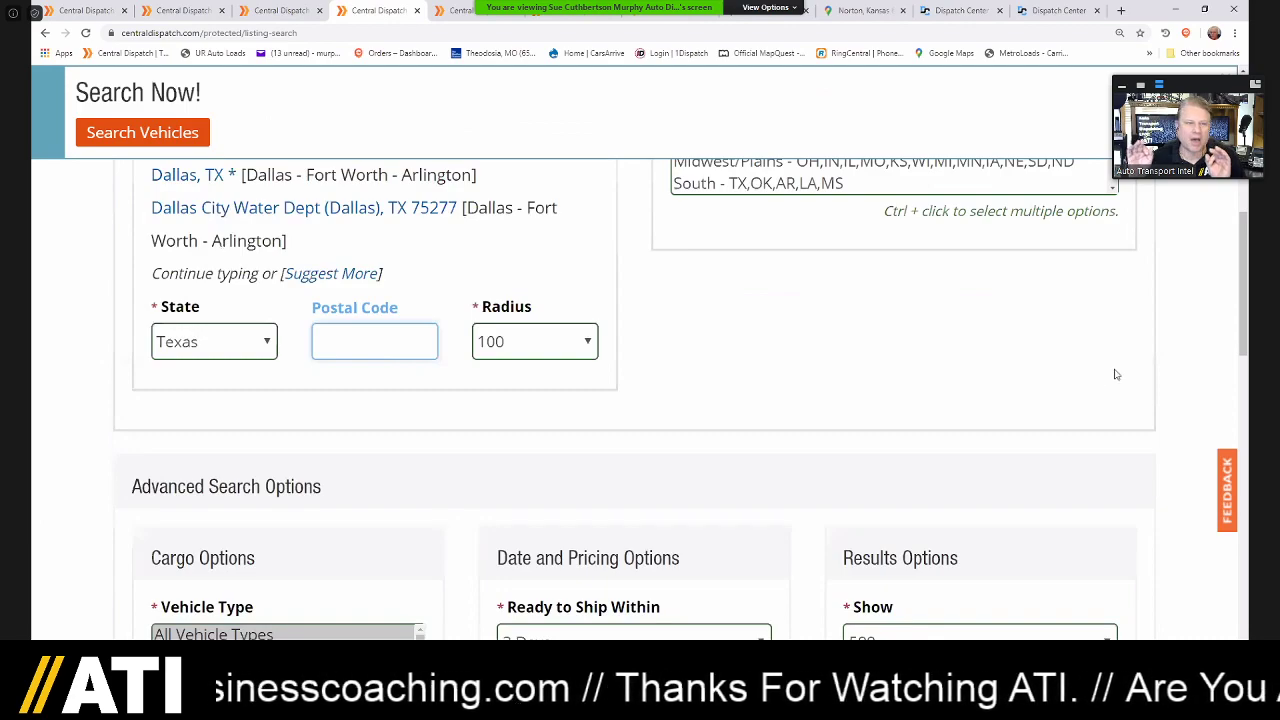
# - Switch the destination to a city search and set it to Houston, Texas
pyautogui.click(1116, 374)
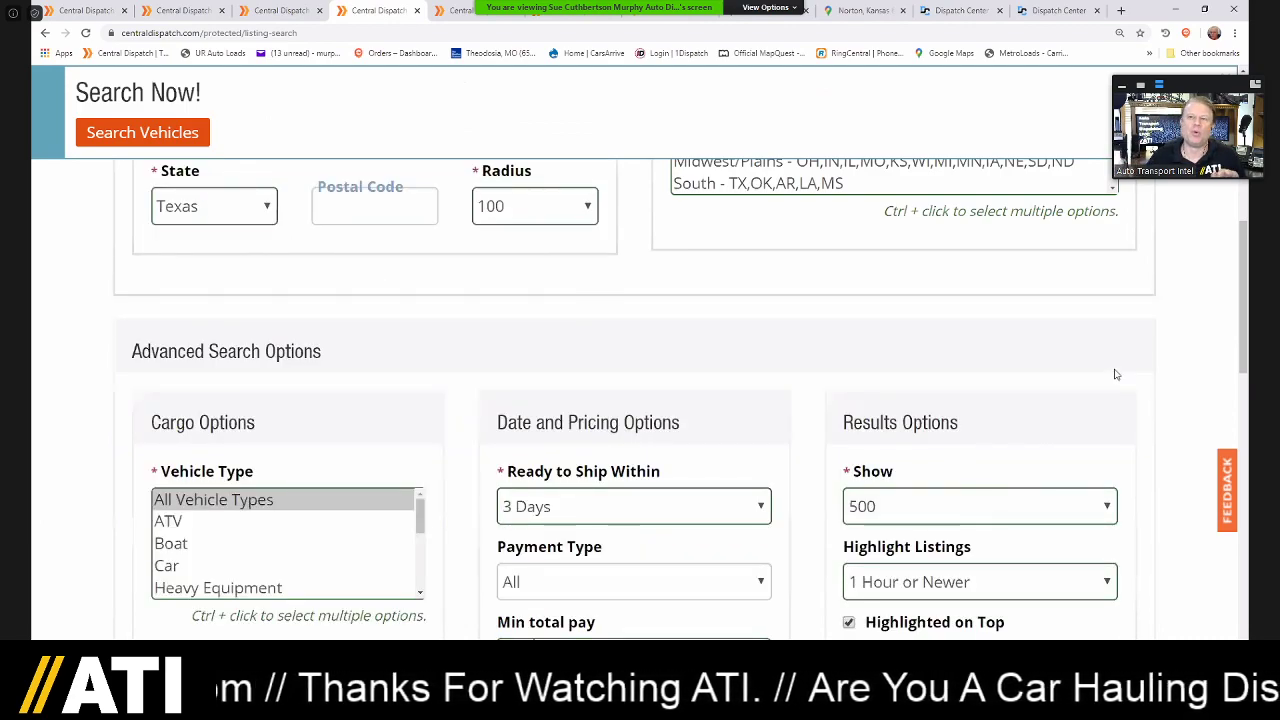
pyautogui.scroll(3, 1116, 374)
pyautogui.click(1113, 369)
pyautogui.click(1019, 185)
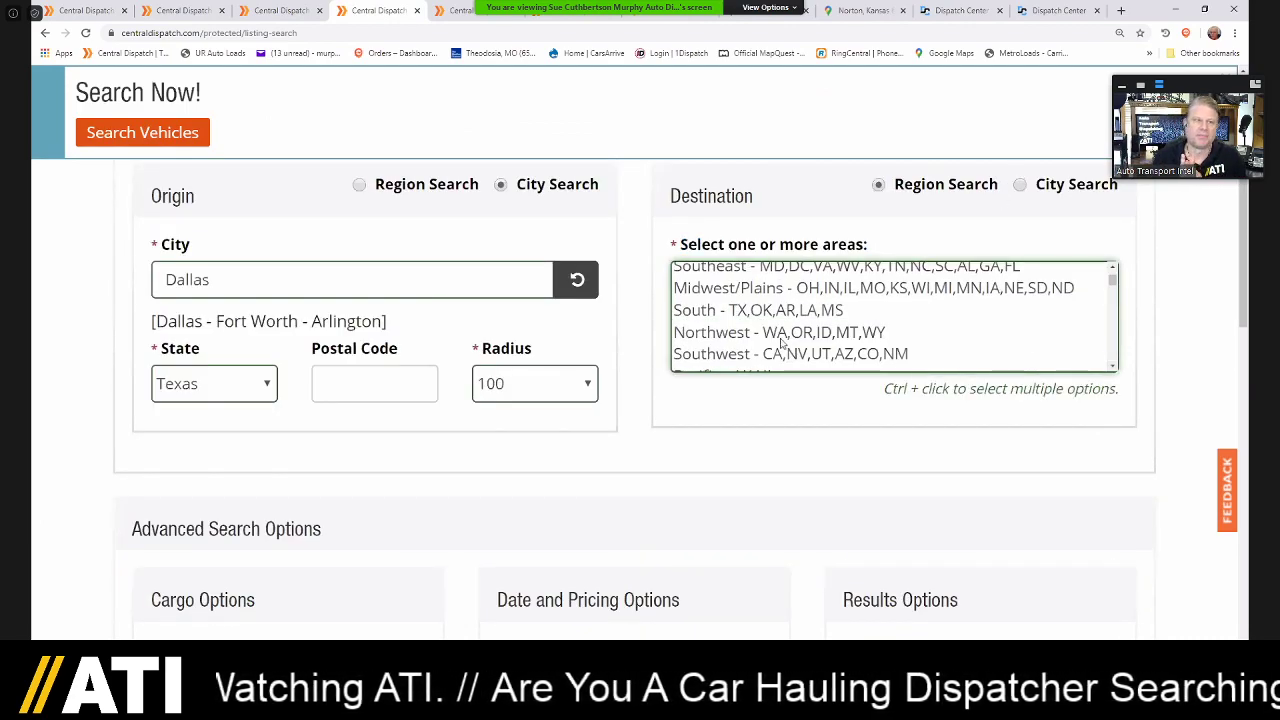
pyautogui.click(733, 291)
pyautogui.write('houston')
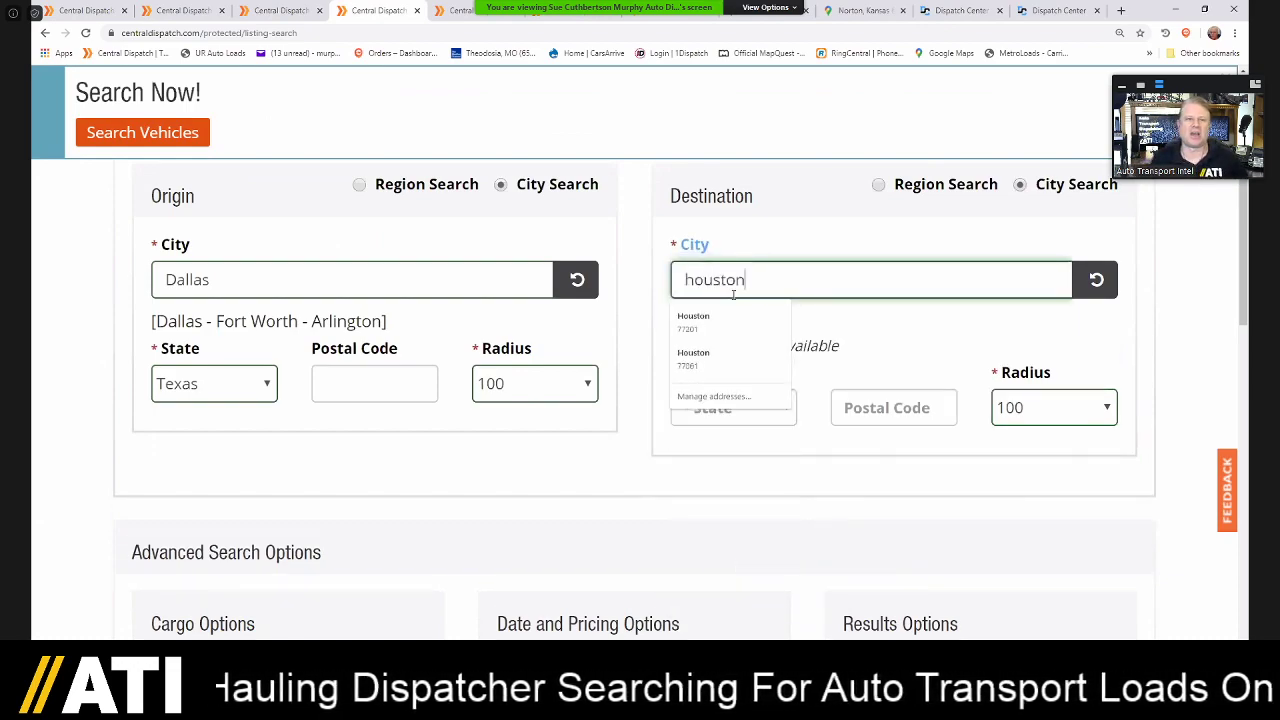
pyautogui.press('Tab')
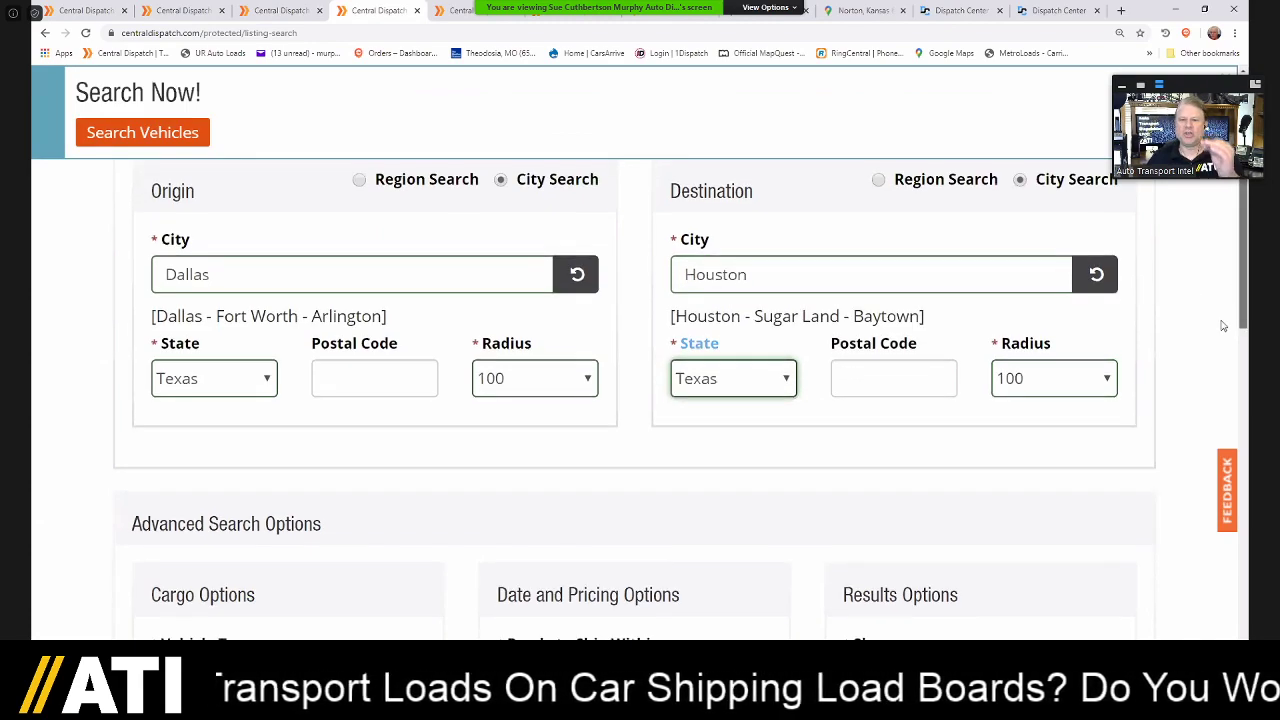
# - Clear the minimum total pay and set the minimum number of vehicles to 1 in the advanced search options
pyautogui.scroll(-2, 1218, 365)
pyautogui.scroll(-3, 615, 402)
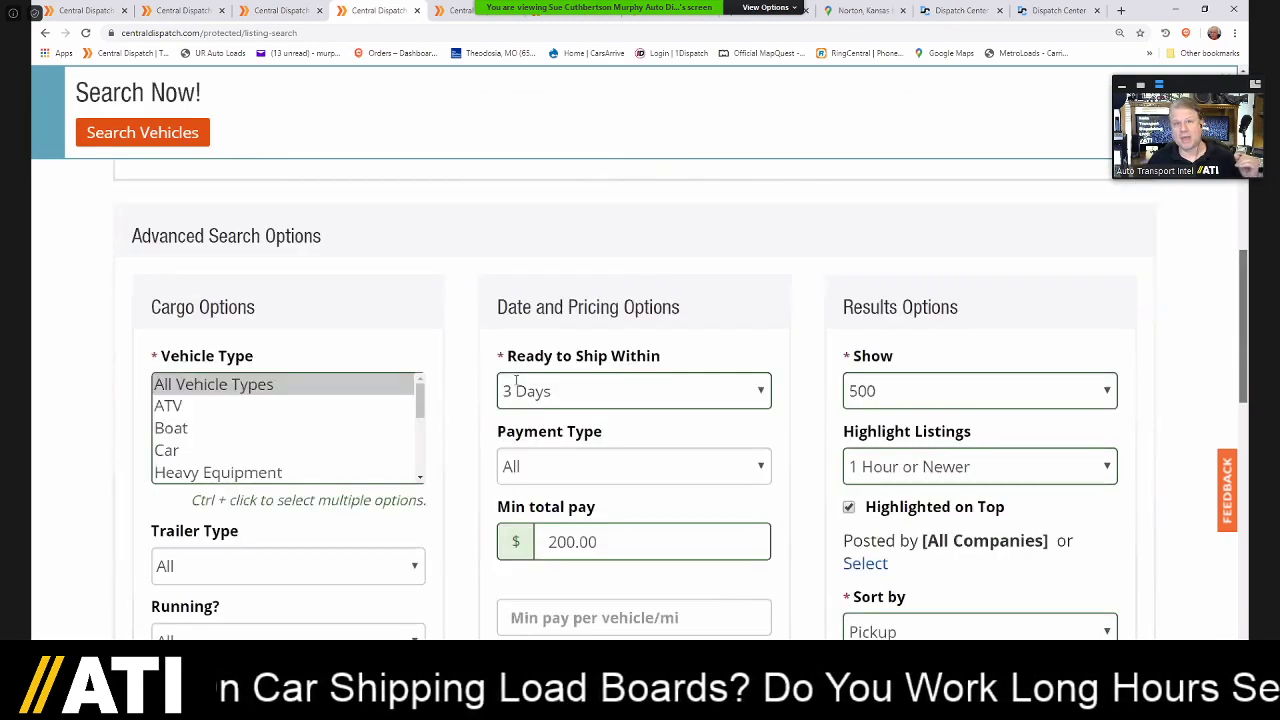
pyautogui.doubleClick(573, 378)
pyautogui.press('BackSpace')
pyautogui.click(413, 558)
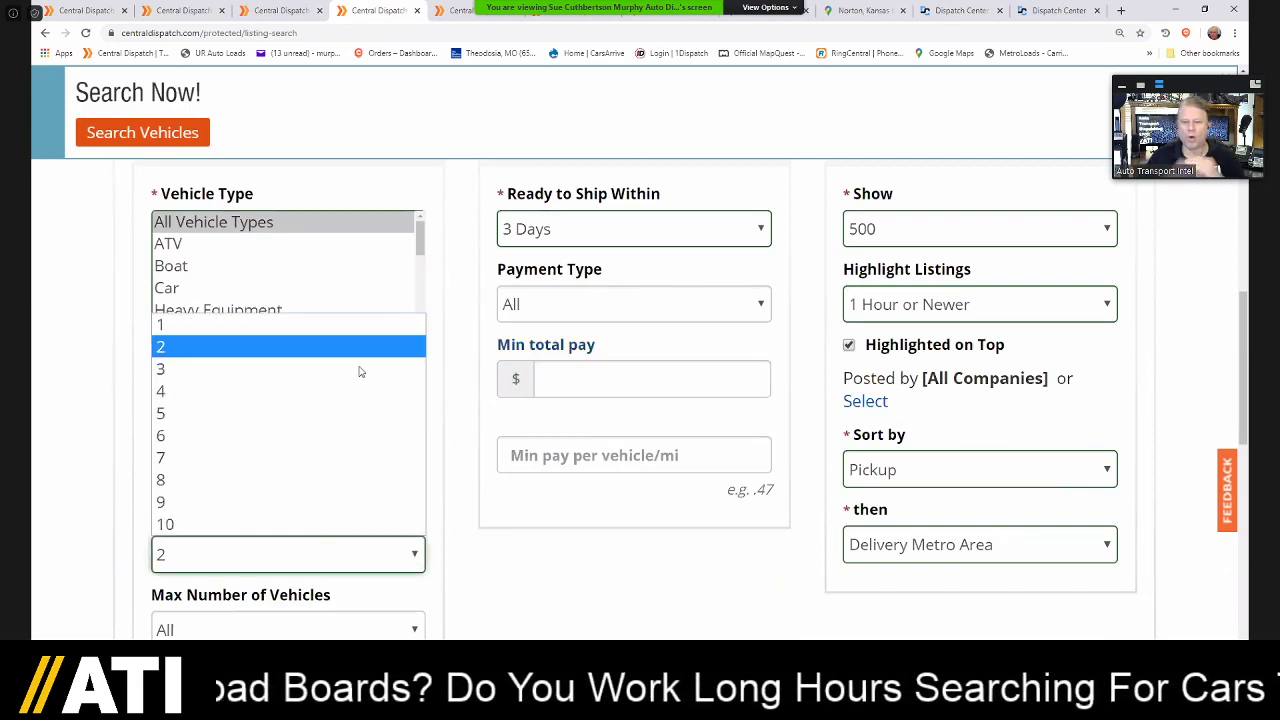
pyautogui.click(358, 327)
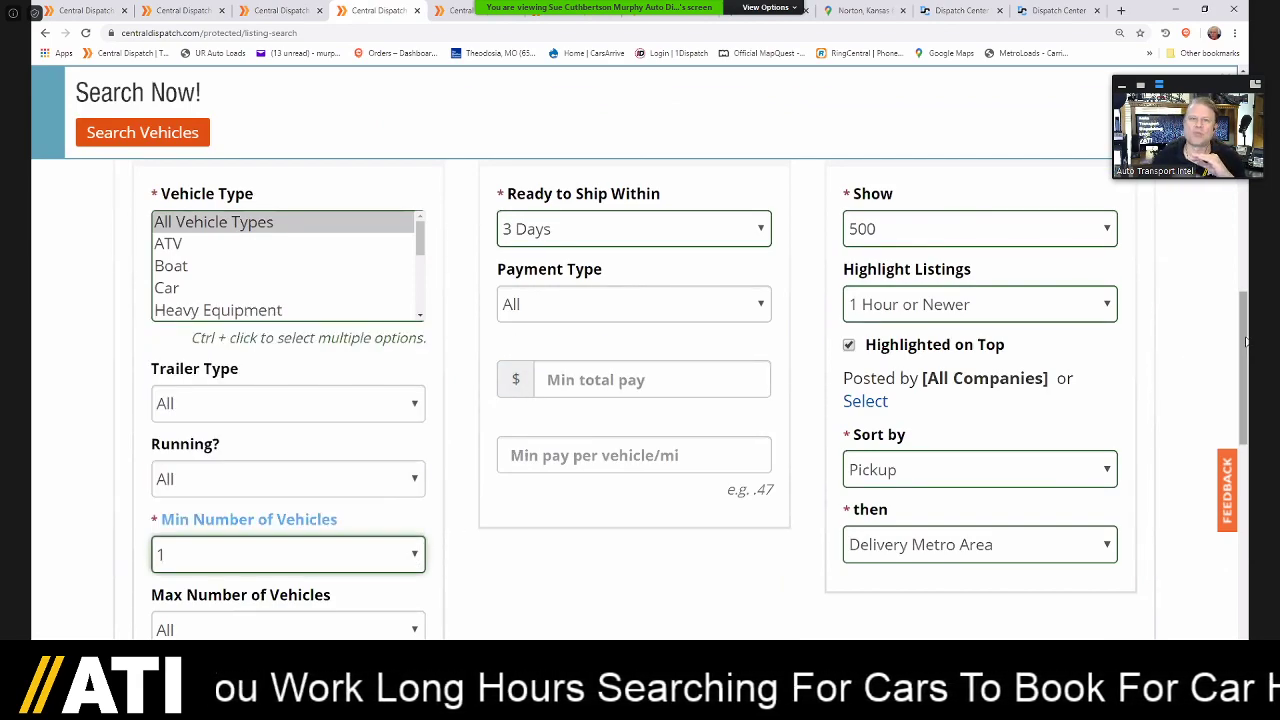
# - Run the Dallas-to-Houston vehicle search and go to the first listing in its results
pyautogui.scroll(-2, 1070, 457)
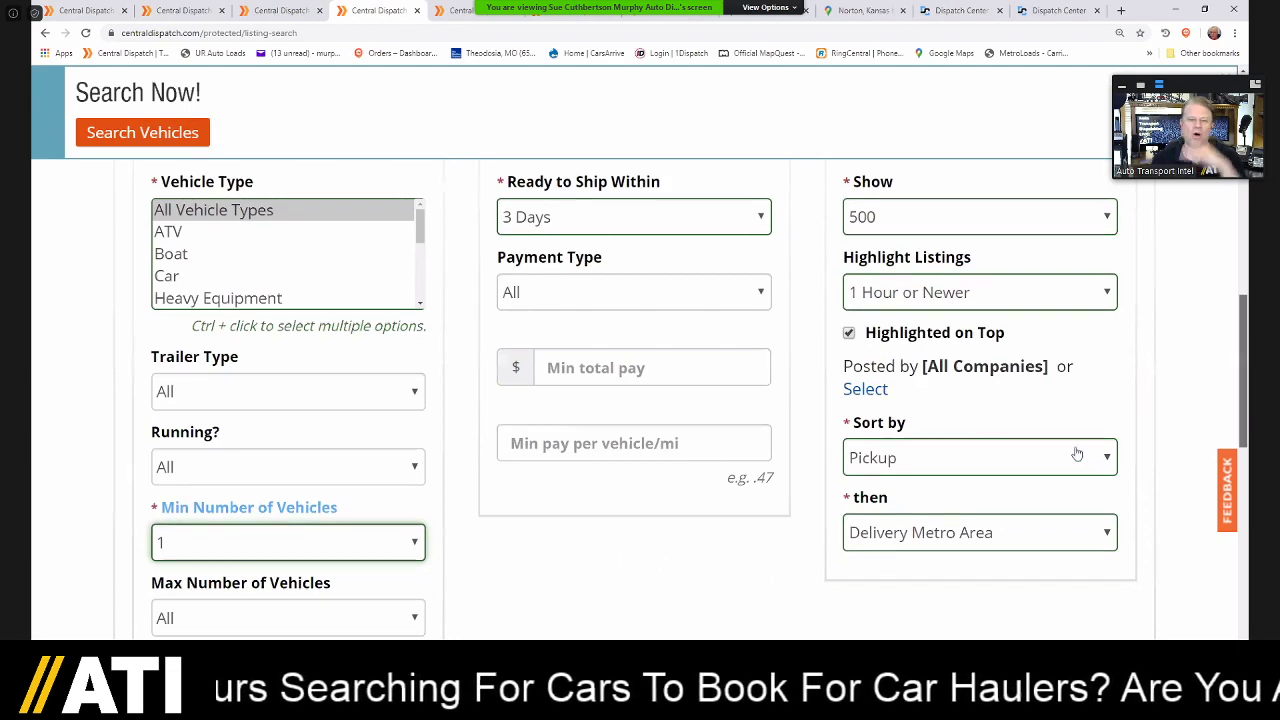
pyautogui.scroll(-2, 1057, 457)
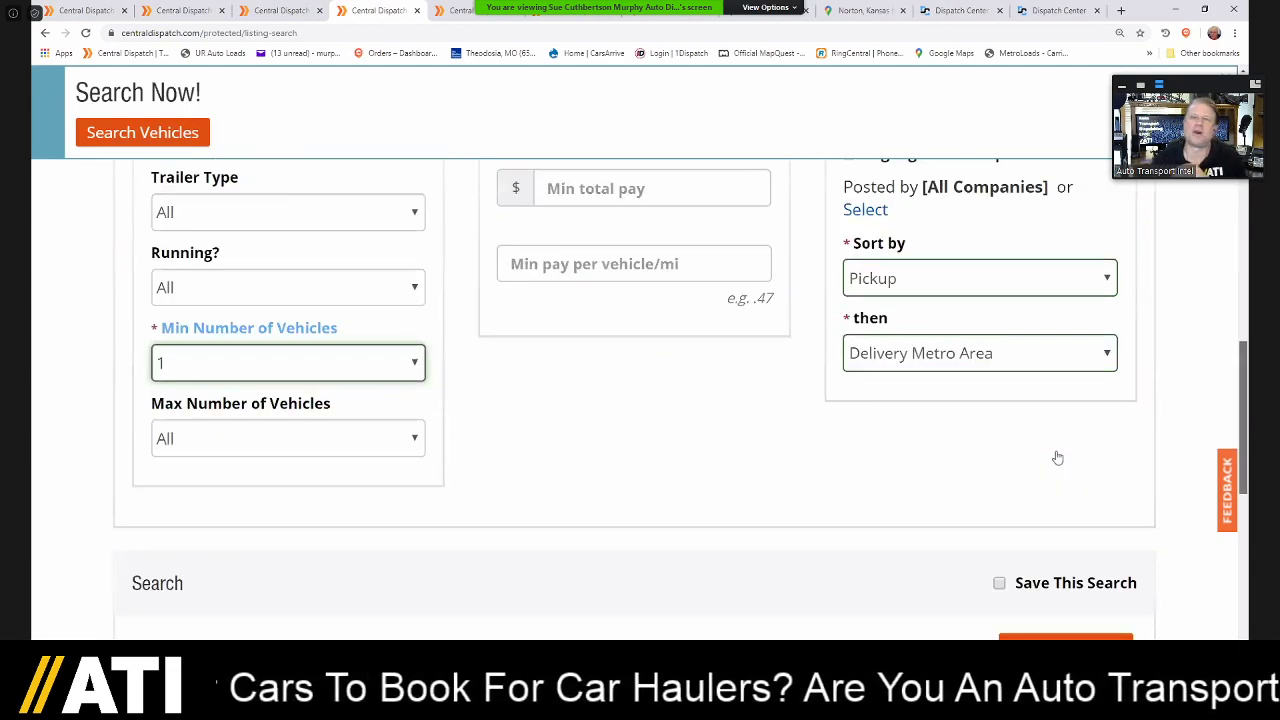
pyautogui.click(1057, 457)
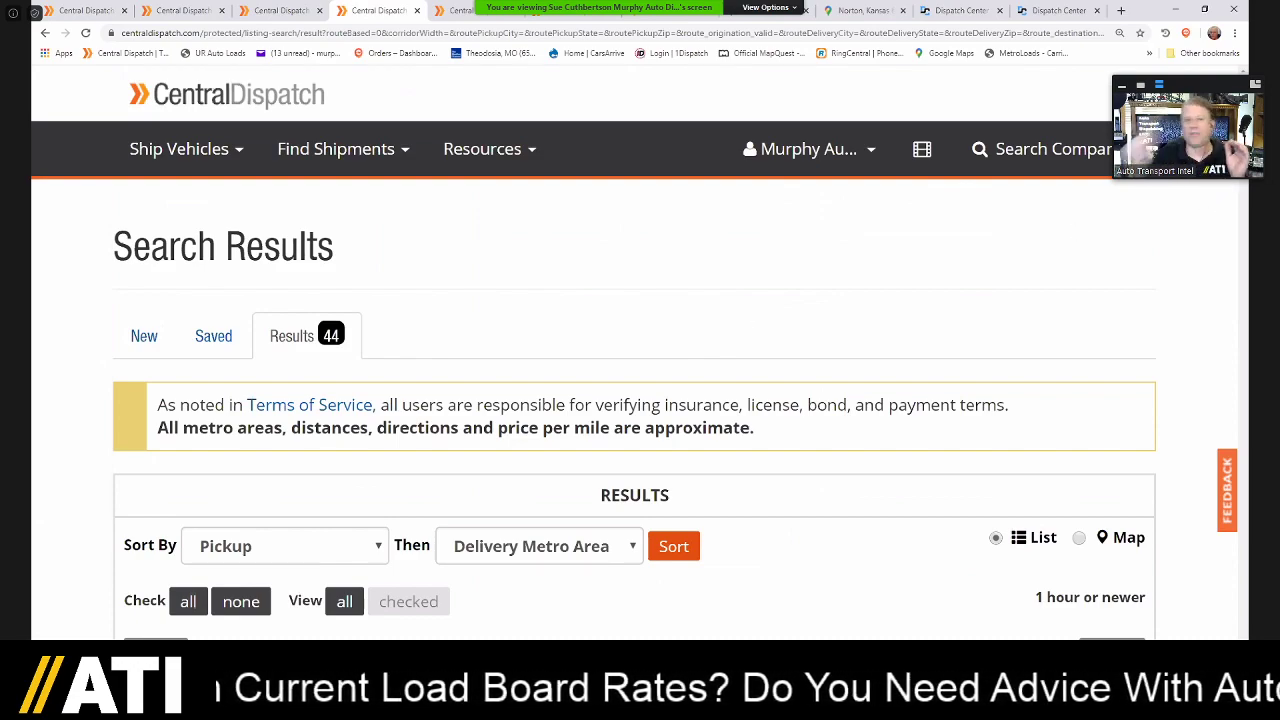
pyautogui.scroll(-1, 640, 400)
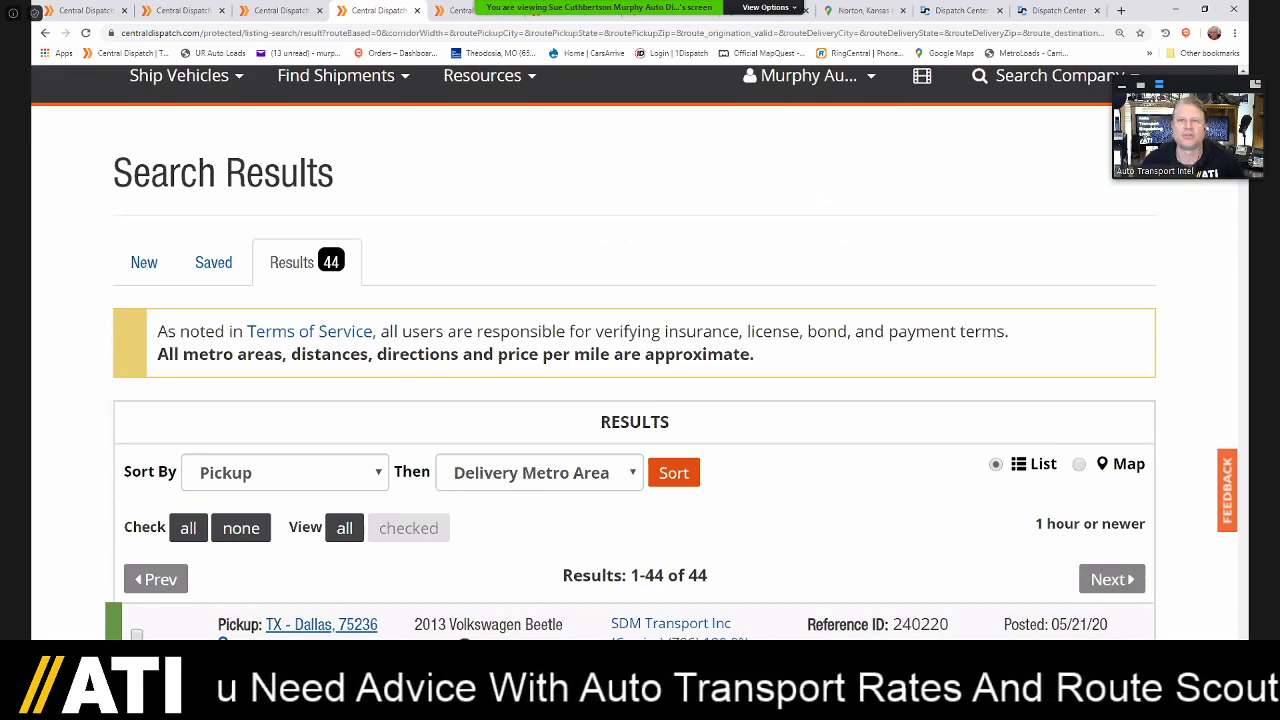
# - Review the routes, pay and per-mile rates of the Dallas-to-Houston listings
pyautogui.scroll(-3, 640, 400)
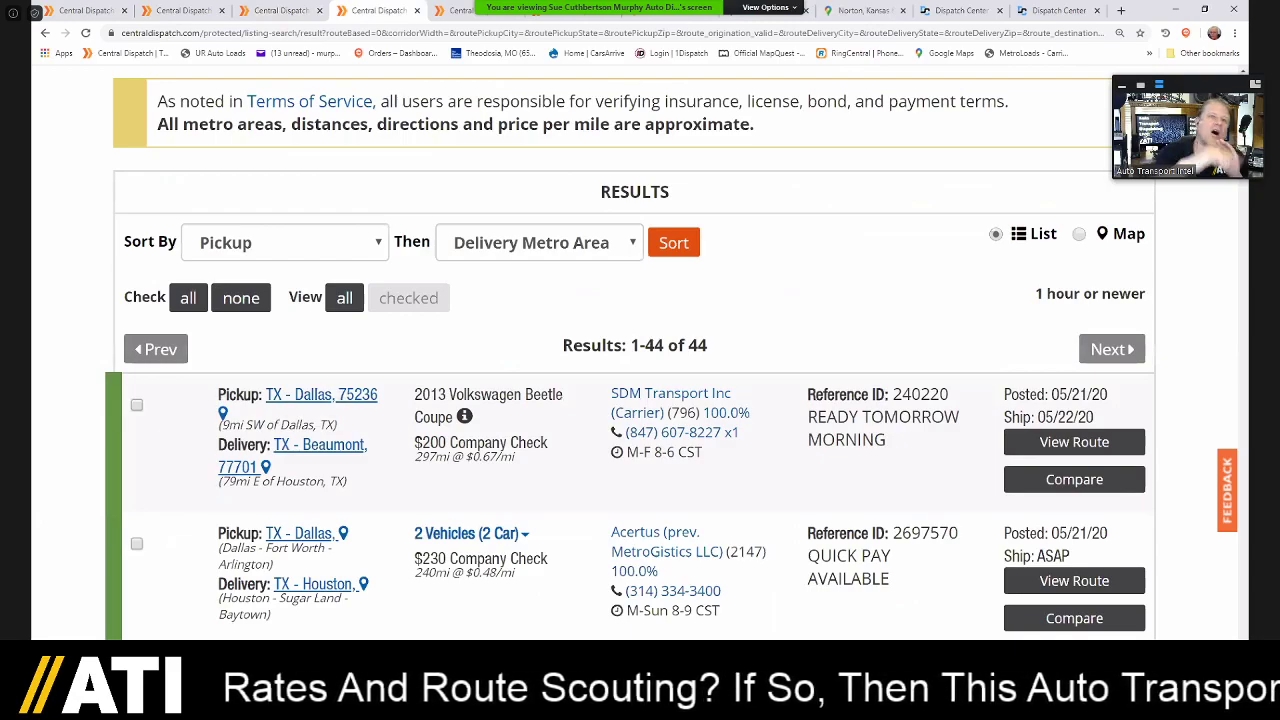
pyautogui.scroll(-3, 640, 400)
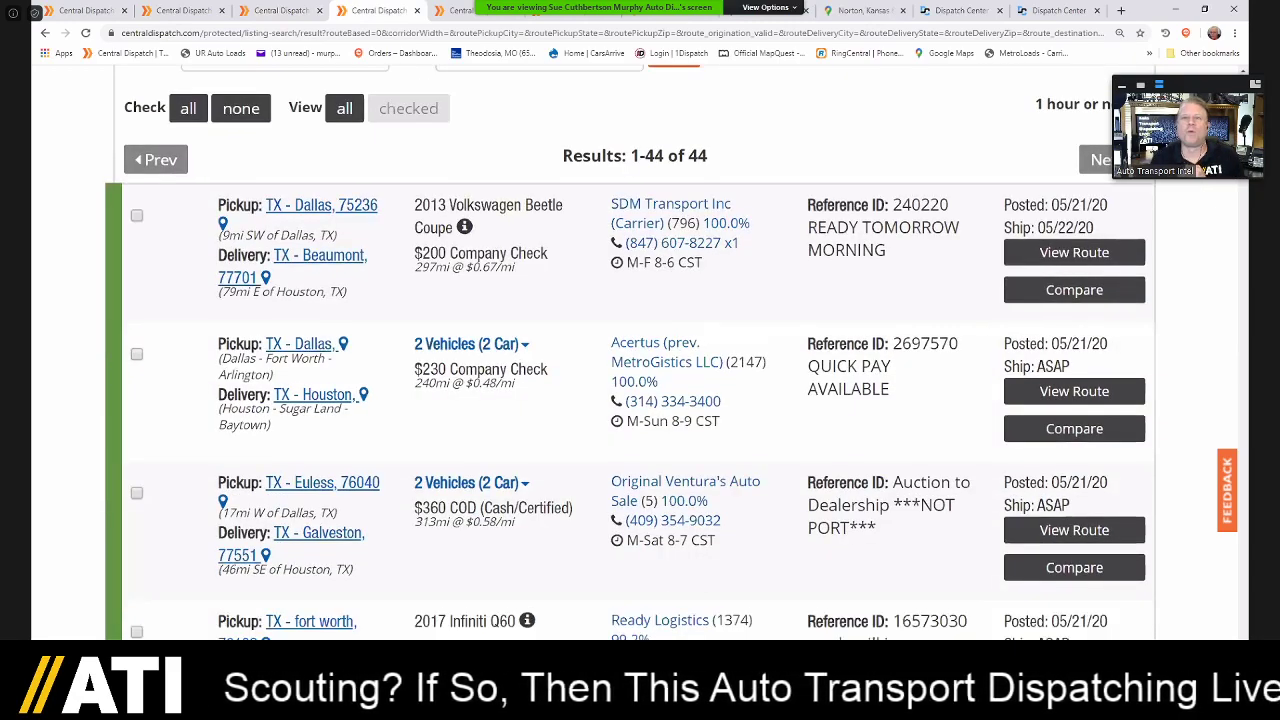
pyautogui.scroll(-1, 640, 400)
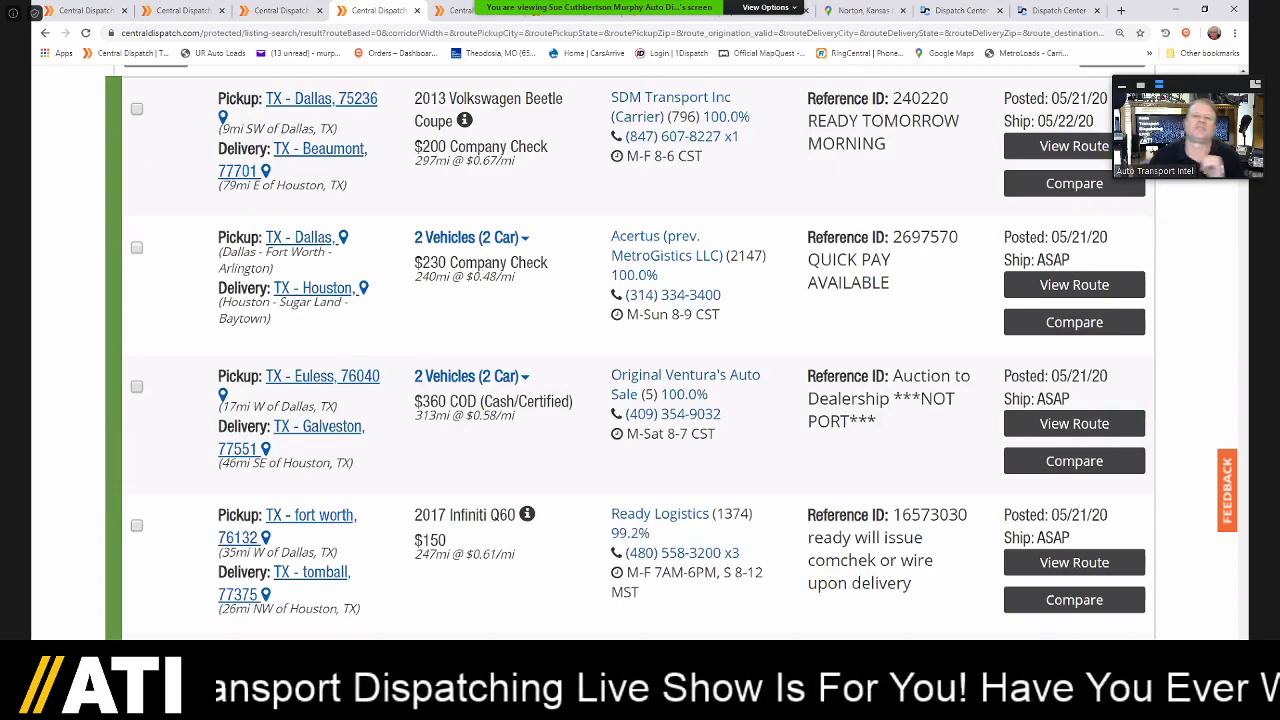
pyautogui.scroll(-1, 640, 400)
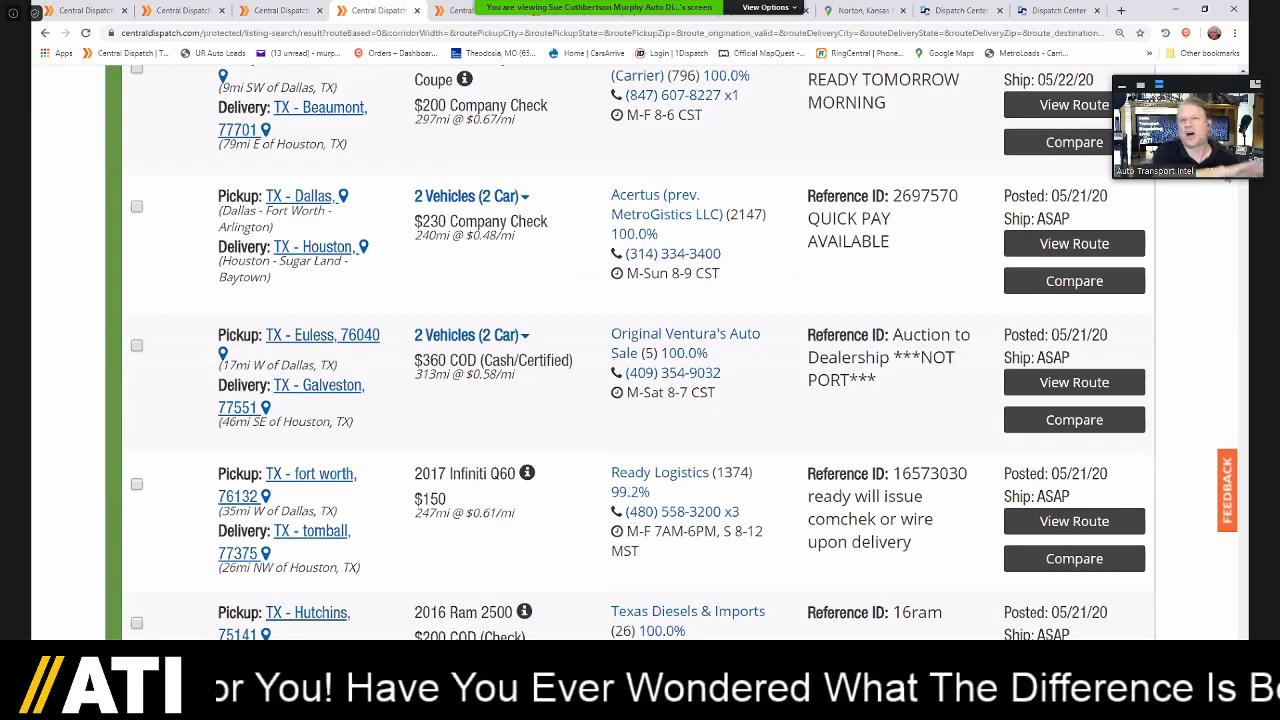
pyautogui.scroll(-5, 1226, 183)
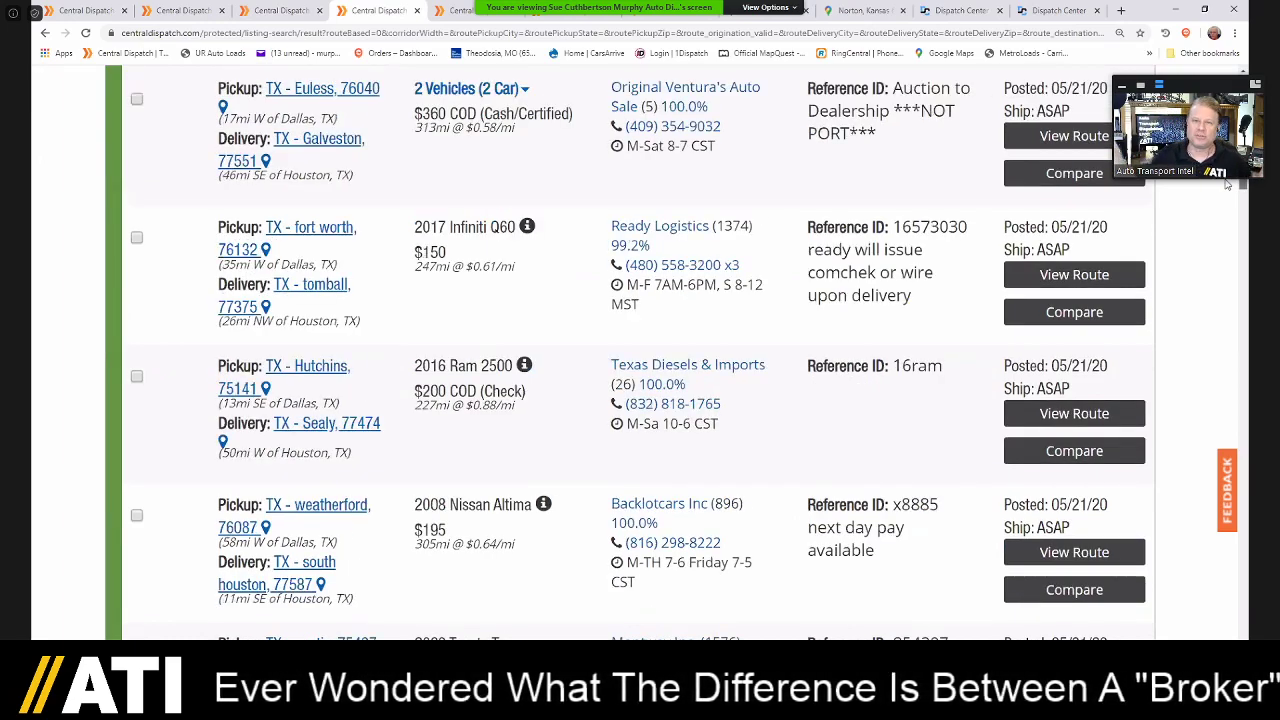
pyautogui.scroll(-1, 1226, 190)
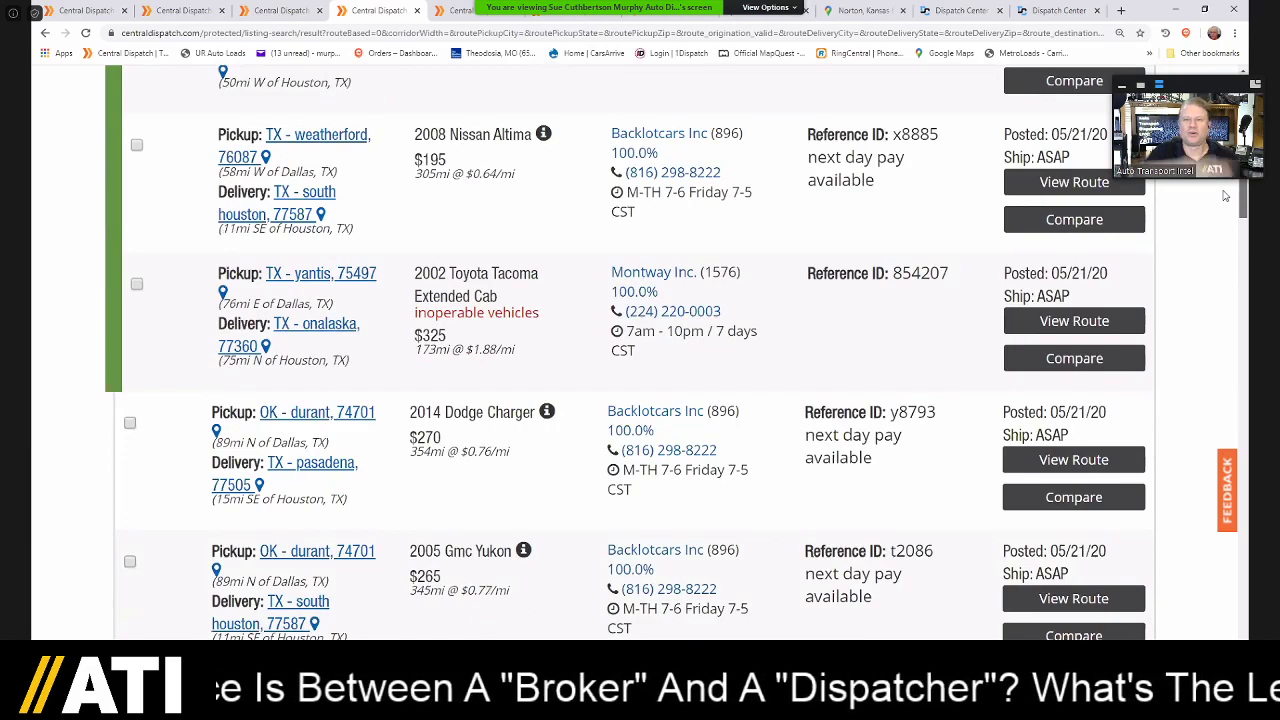
pyautogui.scroll(-1, 1225, 196)
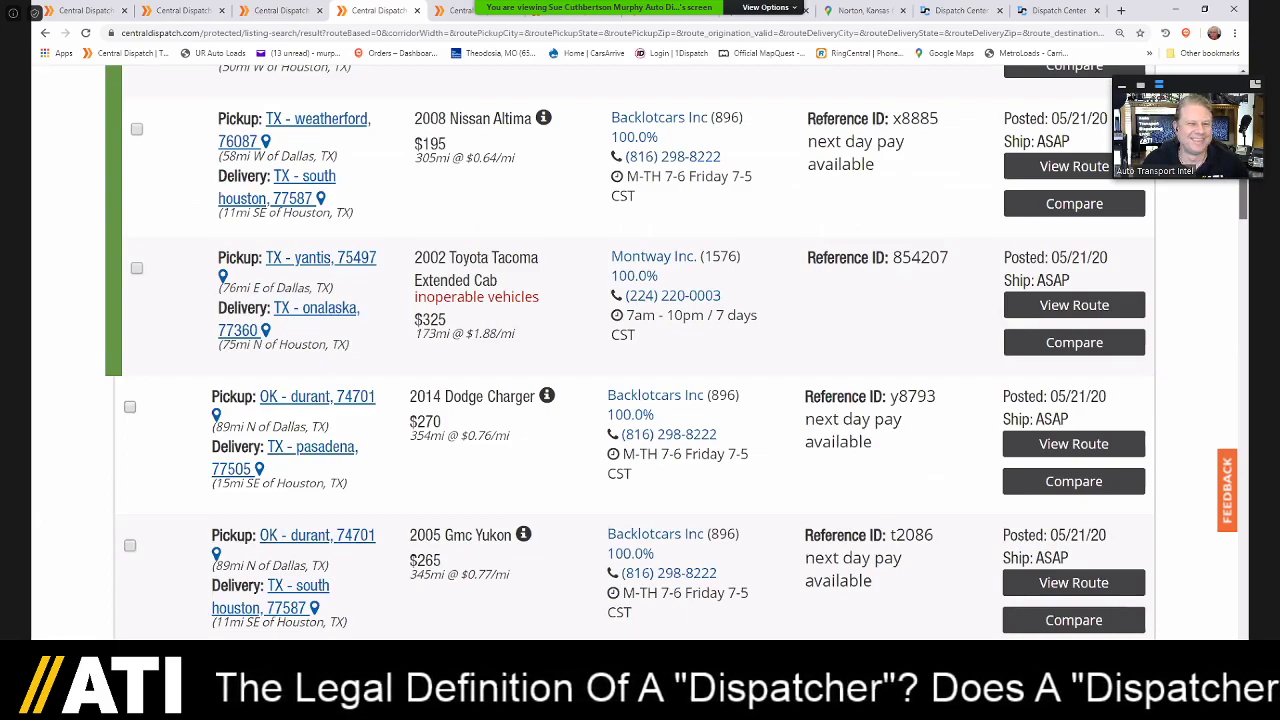
pyautogui.scroll(1, 640, 350)
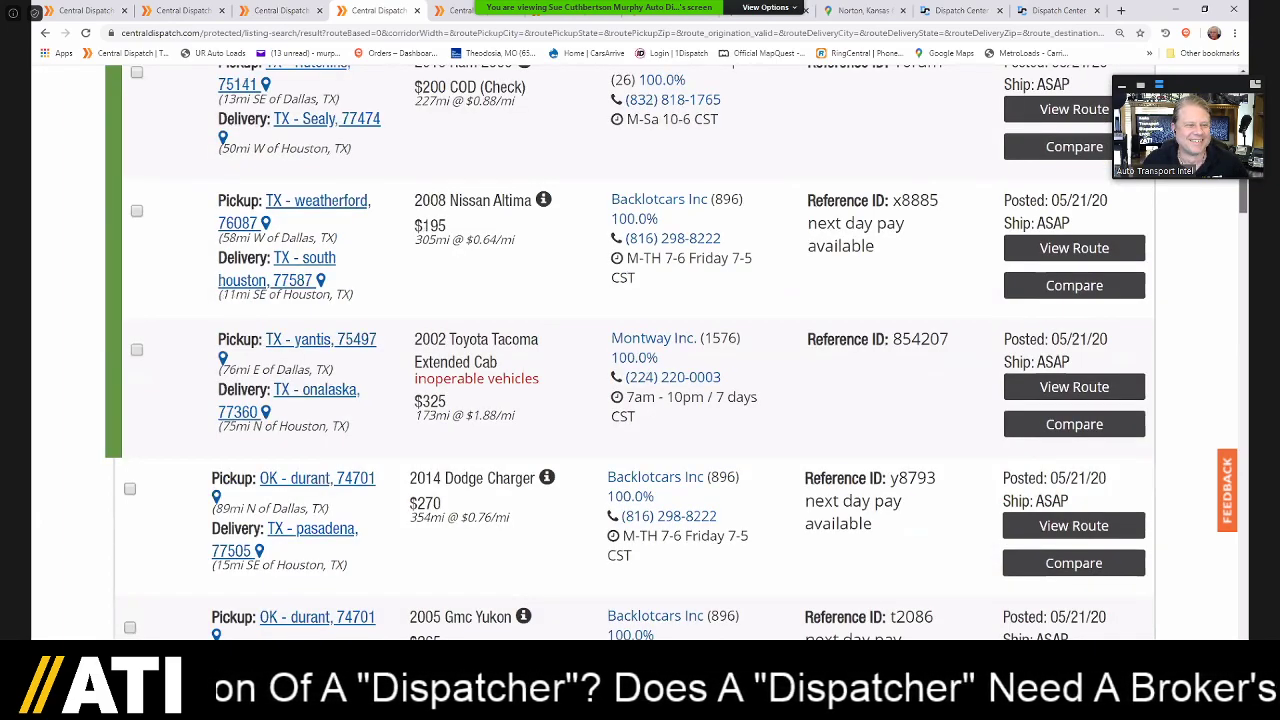
pyautogui.scroll(10, 640, 350)
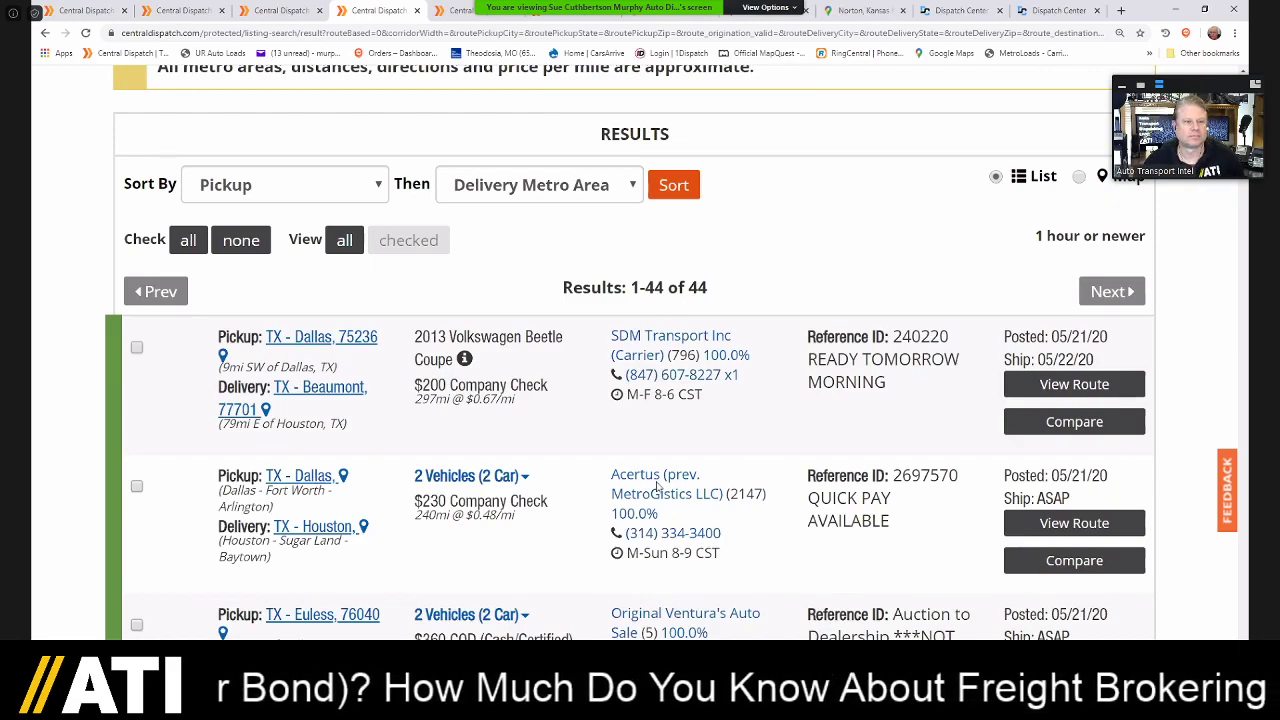
# - Show the individual vehicles in the two-car Euless-to-Galveston and Dallas-to-Houston listings
pyautogui.scroll(-1, 543, 432)
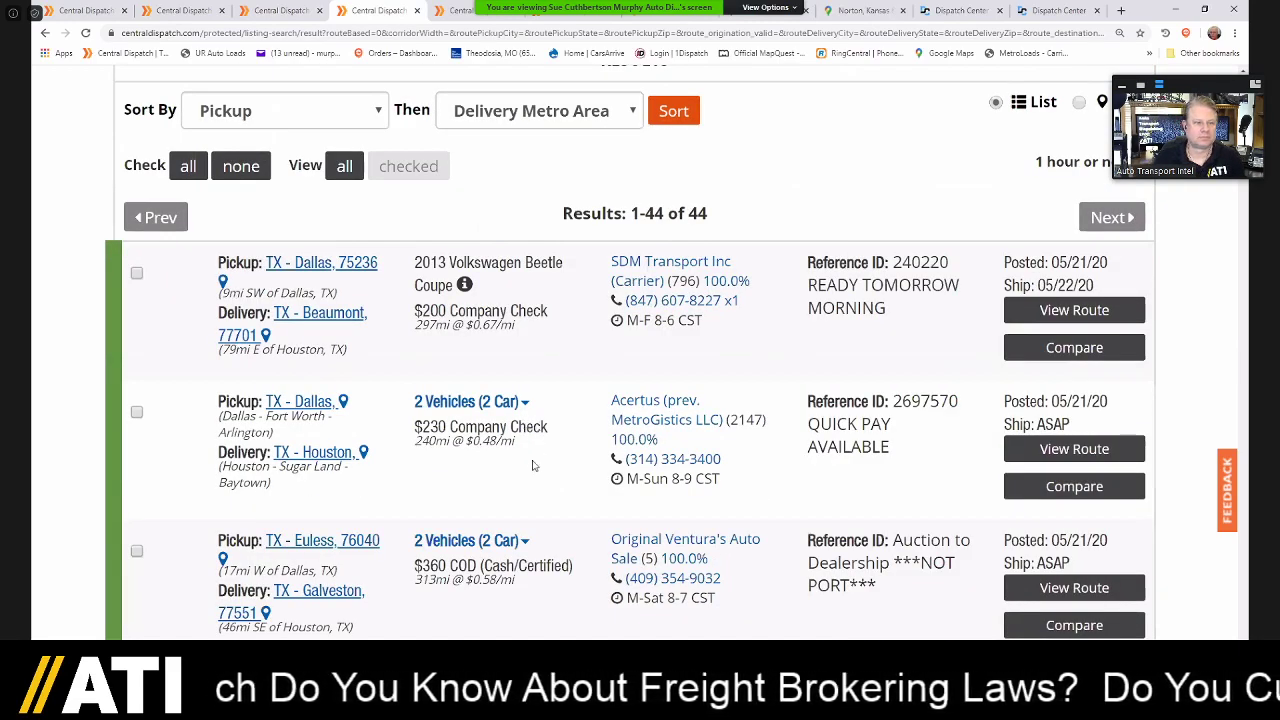
pyautogui.scroll(-2, 525, 423)
pyautogui.click(525, 423)
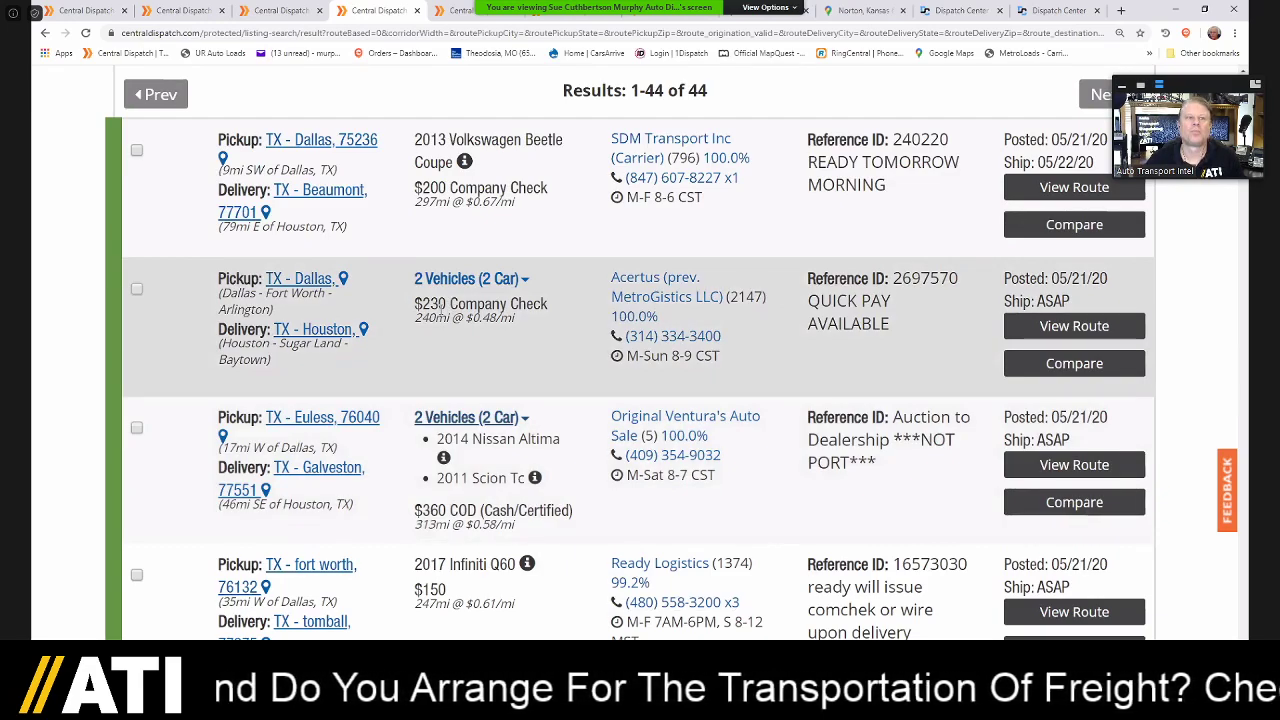
pyautogui.click(524, 280)
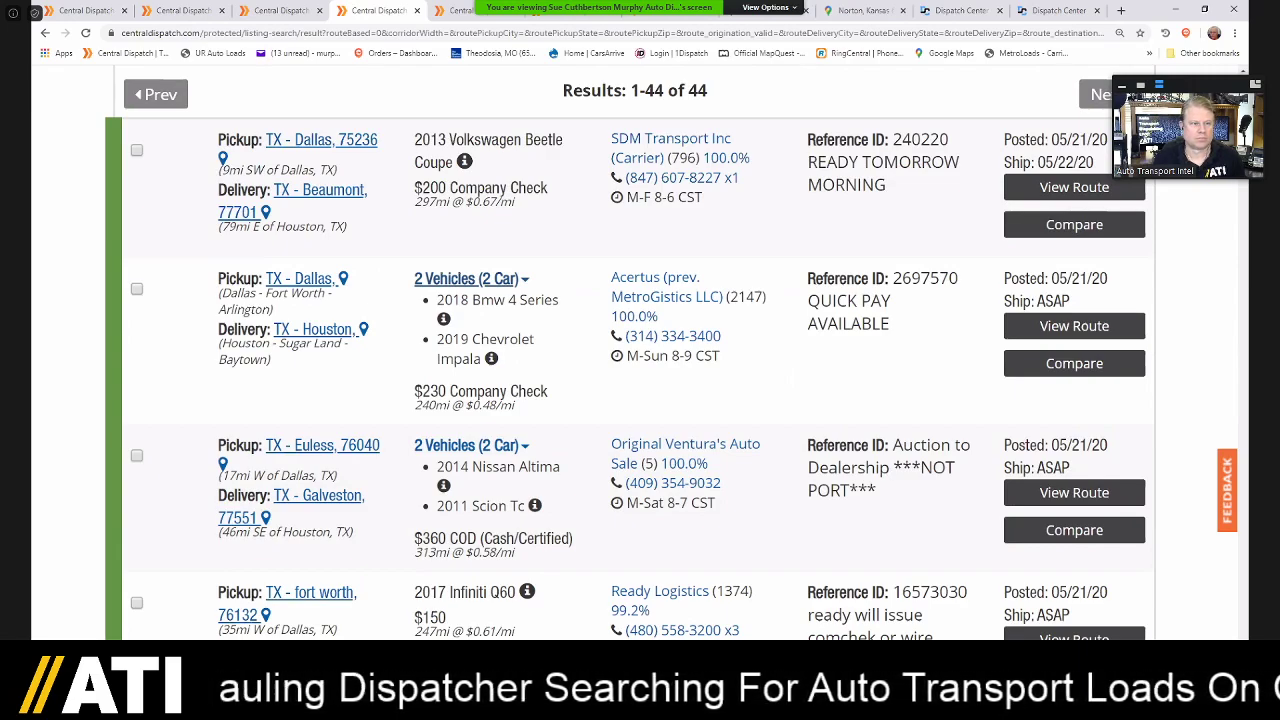
# - Leave the Dallas-to-Houston results and open the vehicle search form again
pyautogui.scroll(2, 625, 352)
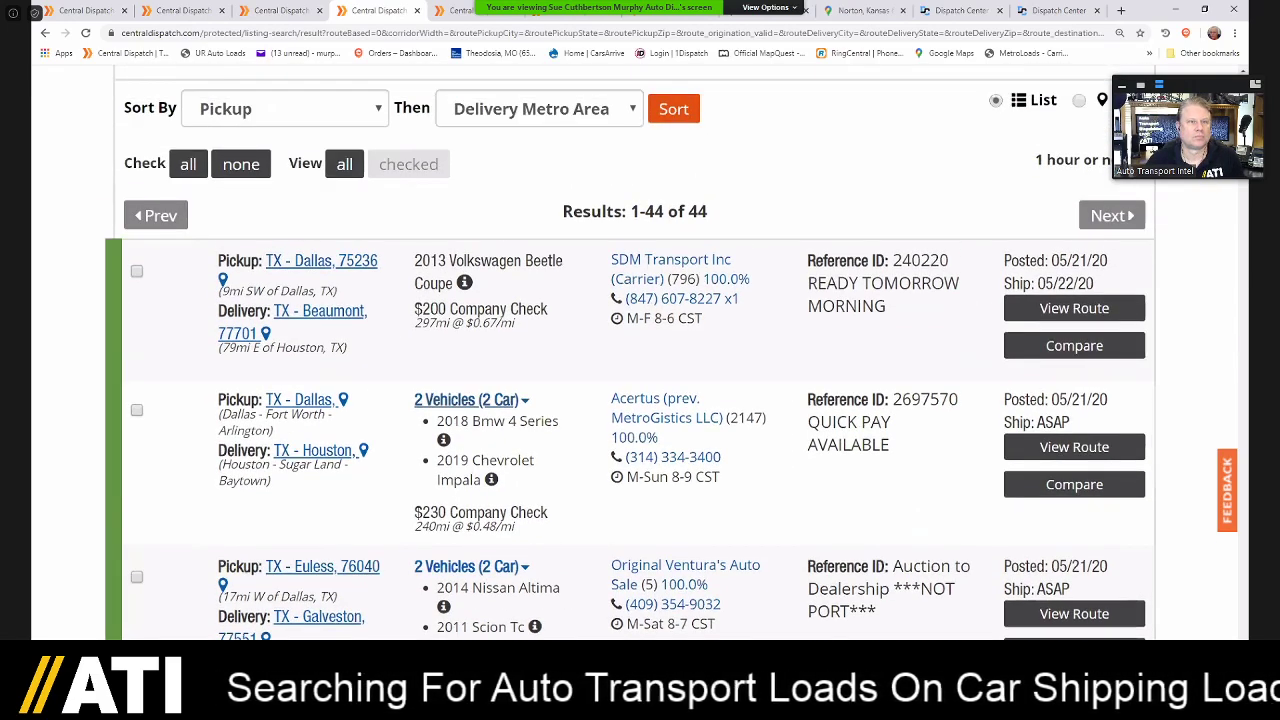
pyautogui.scroll(1, 630, 352)
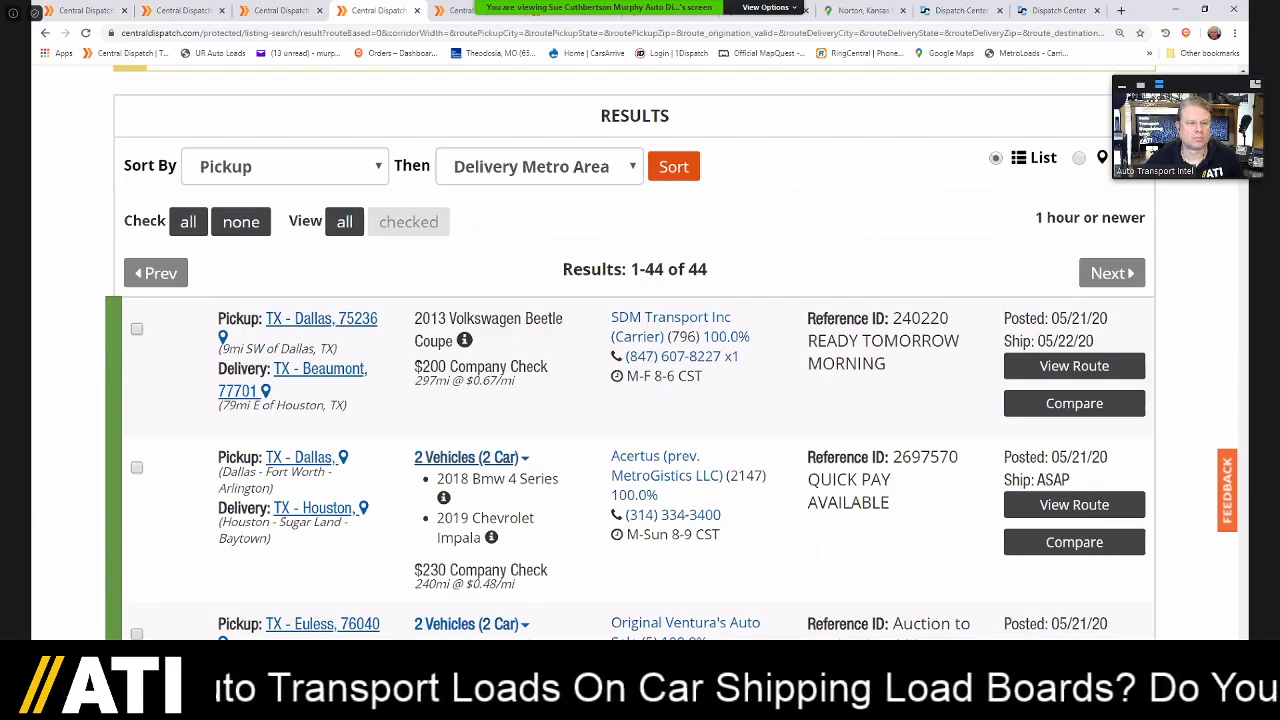
pyautogui.scroll(1, 640, 400)
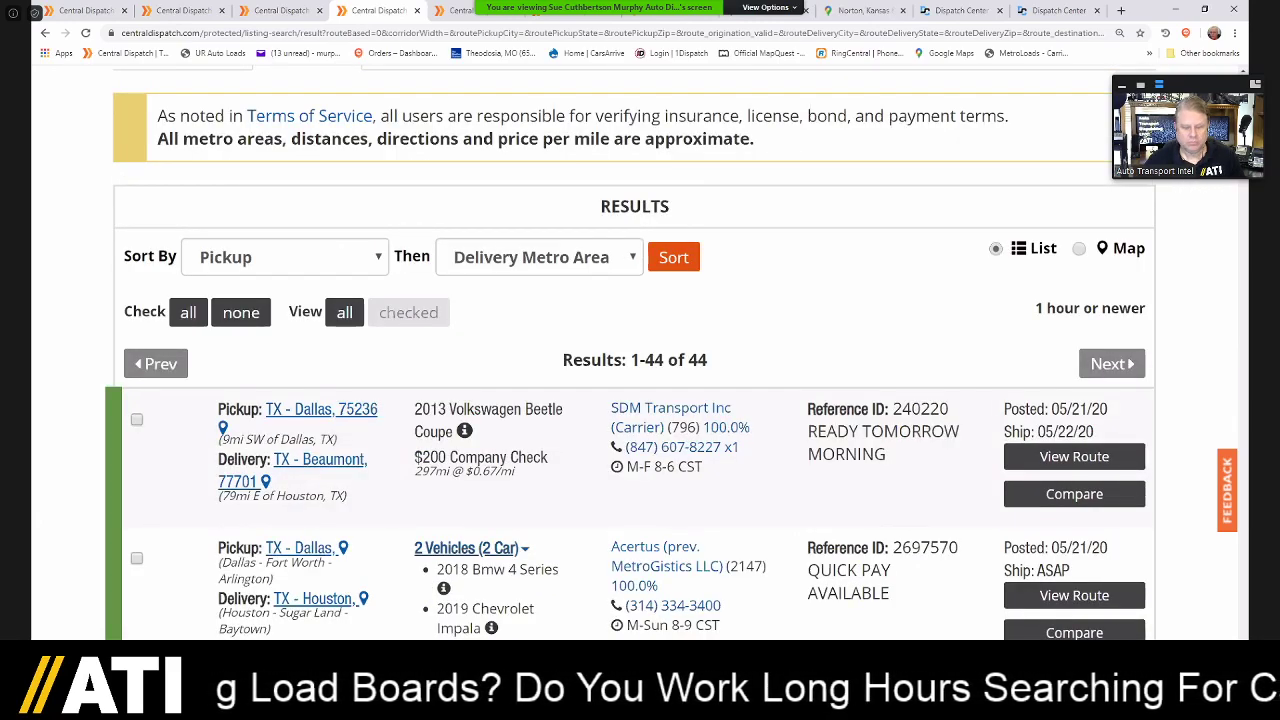
pyautogui.scroll(3, 640, 400)
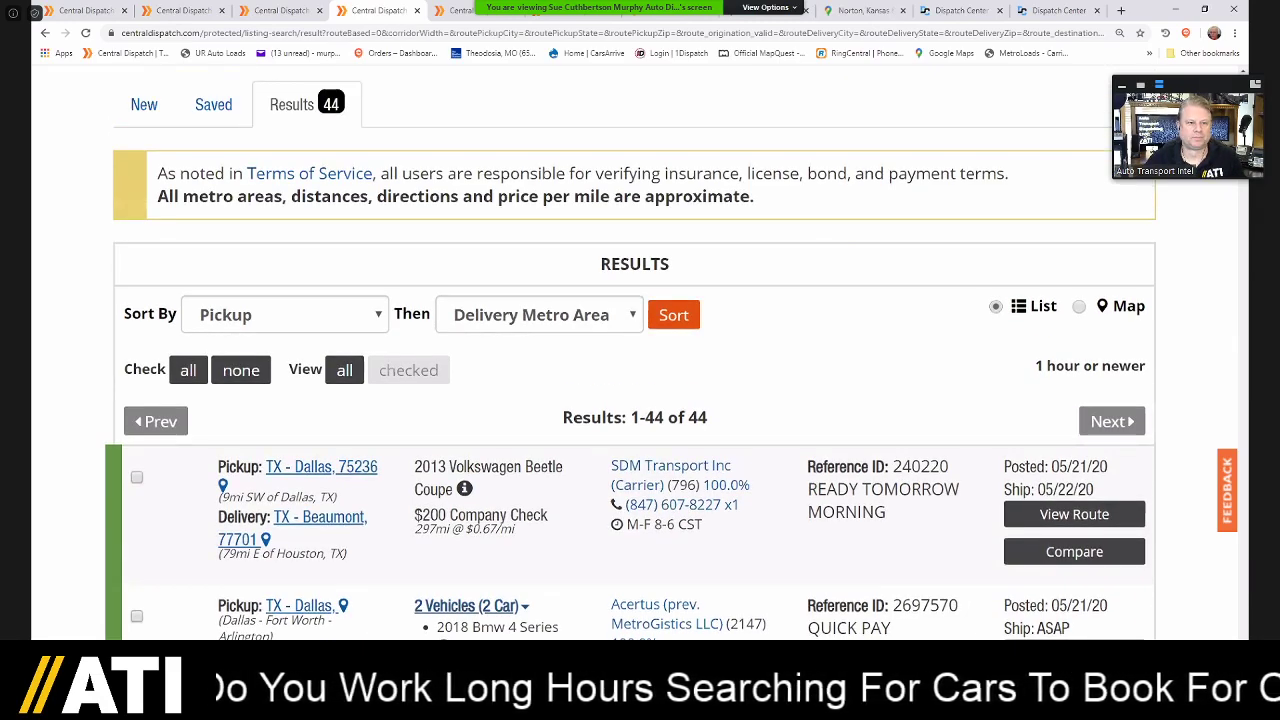
pyautogui.scroll(1, 640, 400)
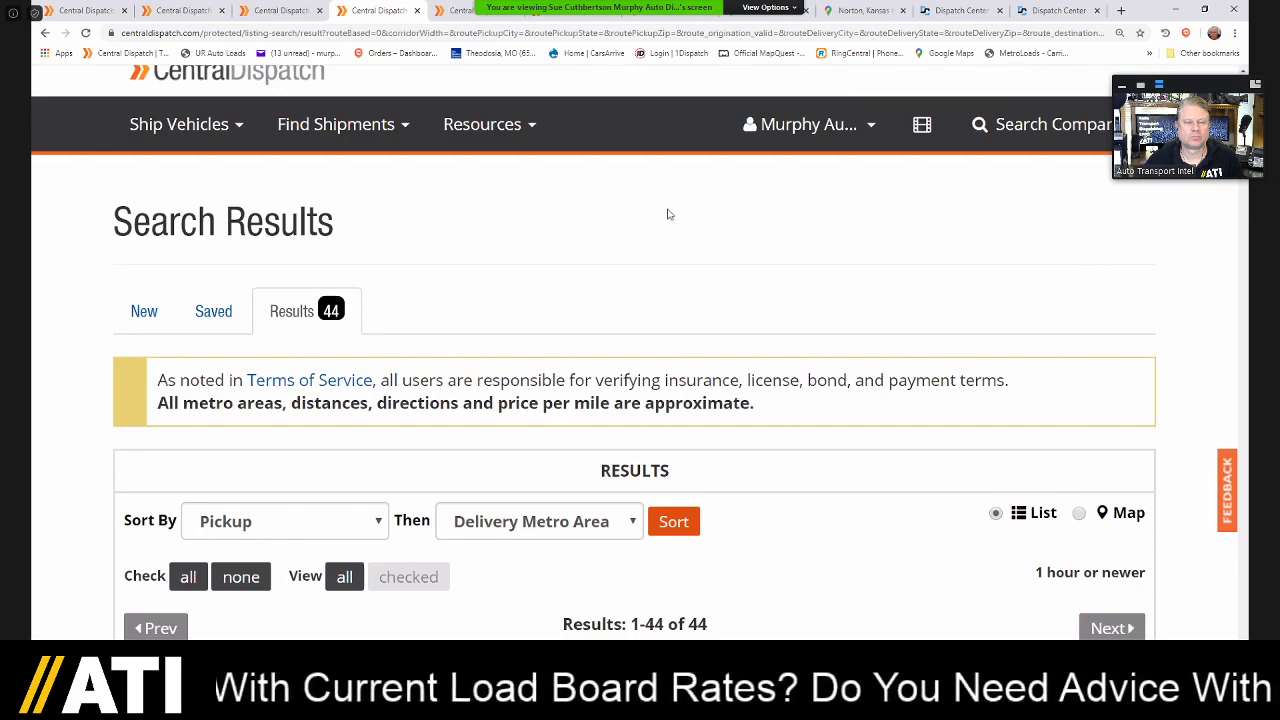
pyautogui.click(340, 149)
pyautogui.click(341, 176)
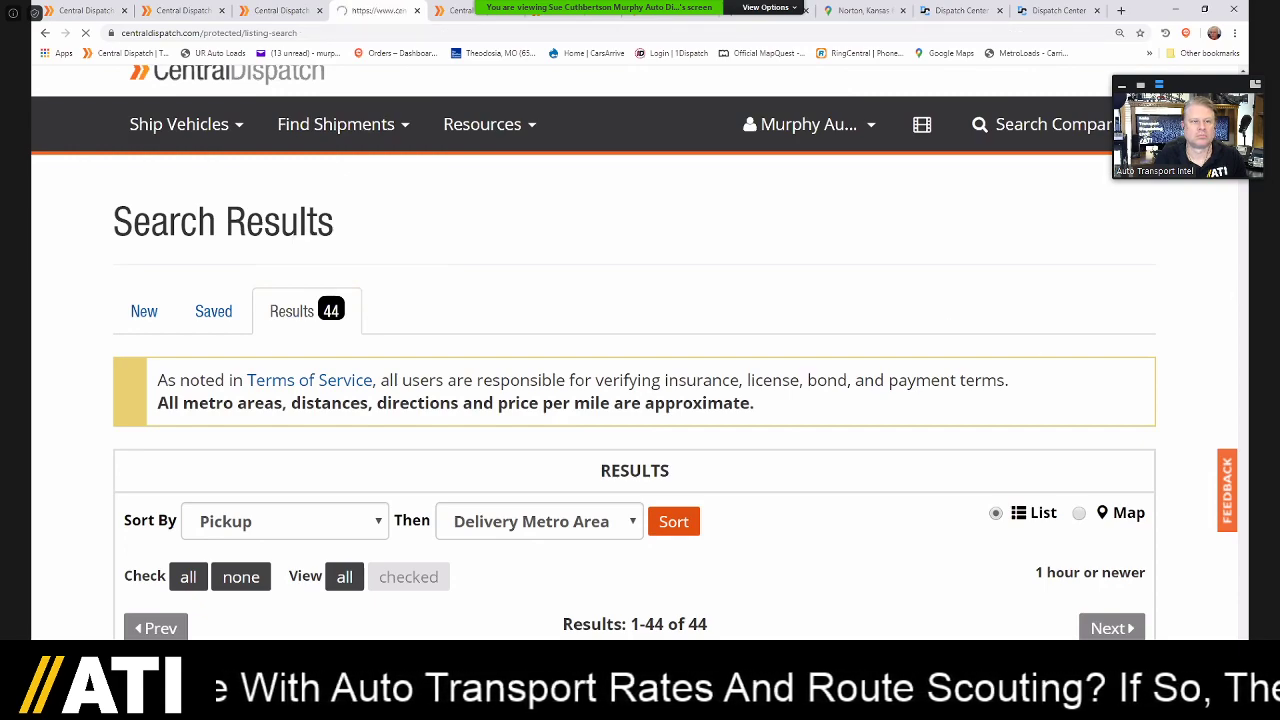
# - Switch the destination to a region search covering all areas and run the vehicle search from Dallas
pyautogui.scroll(-3, 829, 283)
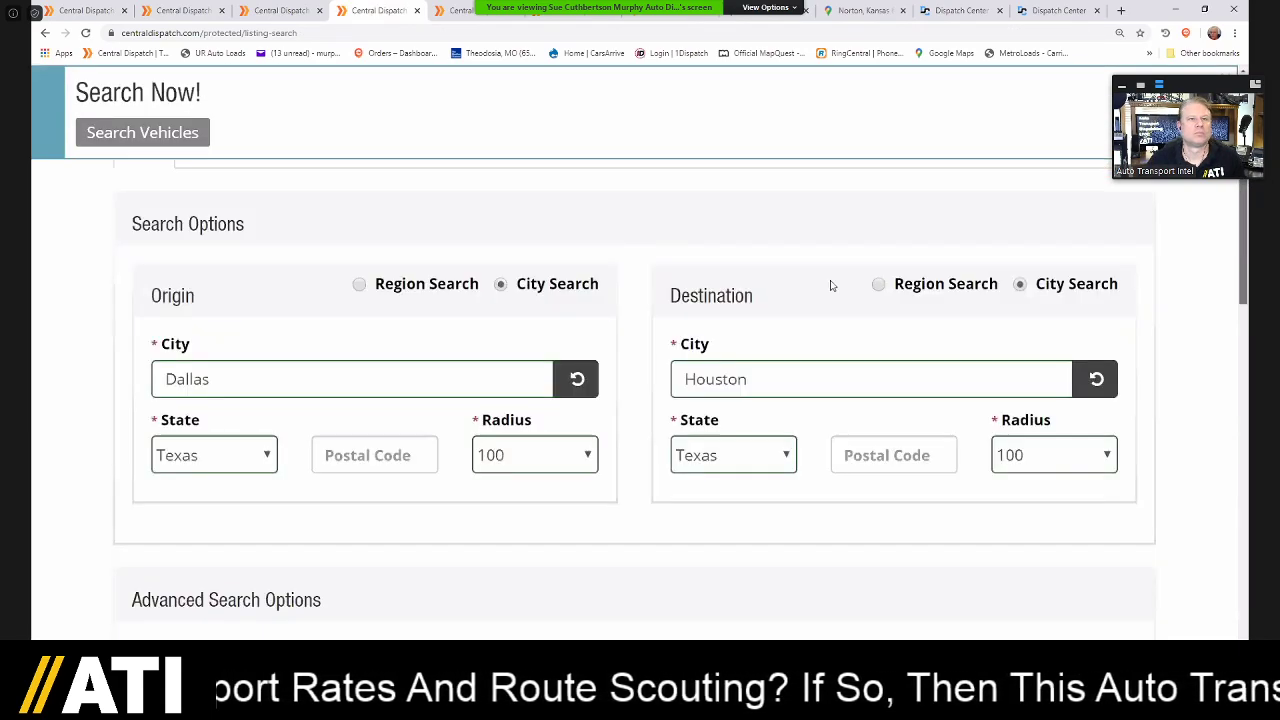
pyautogui.click(878, 284)
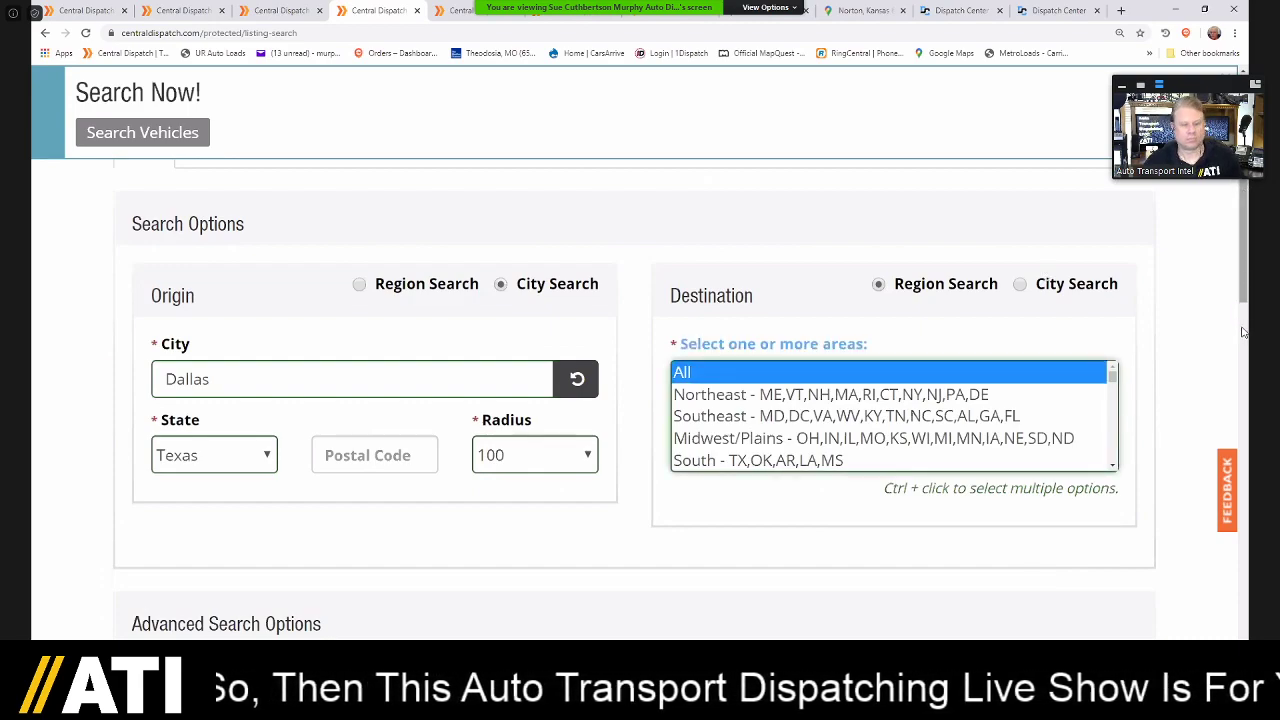
pyautogui.scroll(-1, 1236, 405)
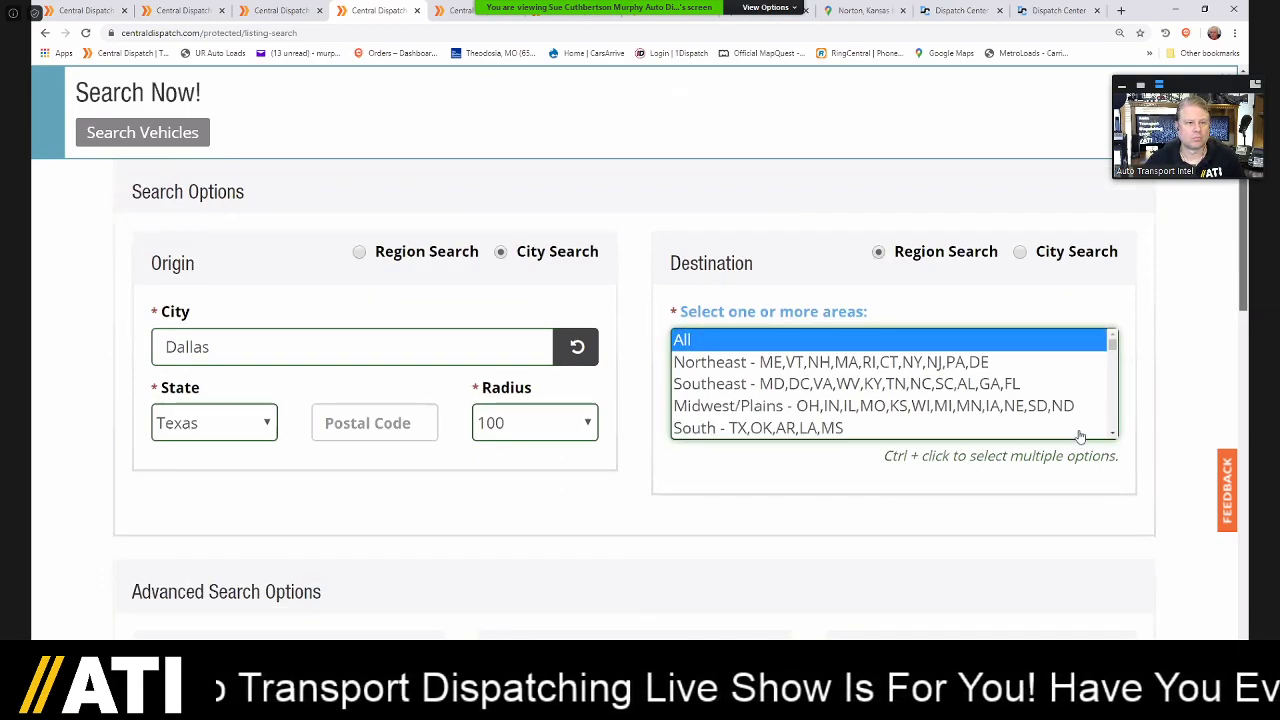
pyautogui.scroll(-10, 1230, 365)
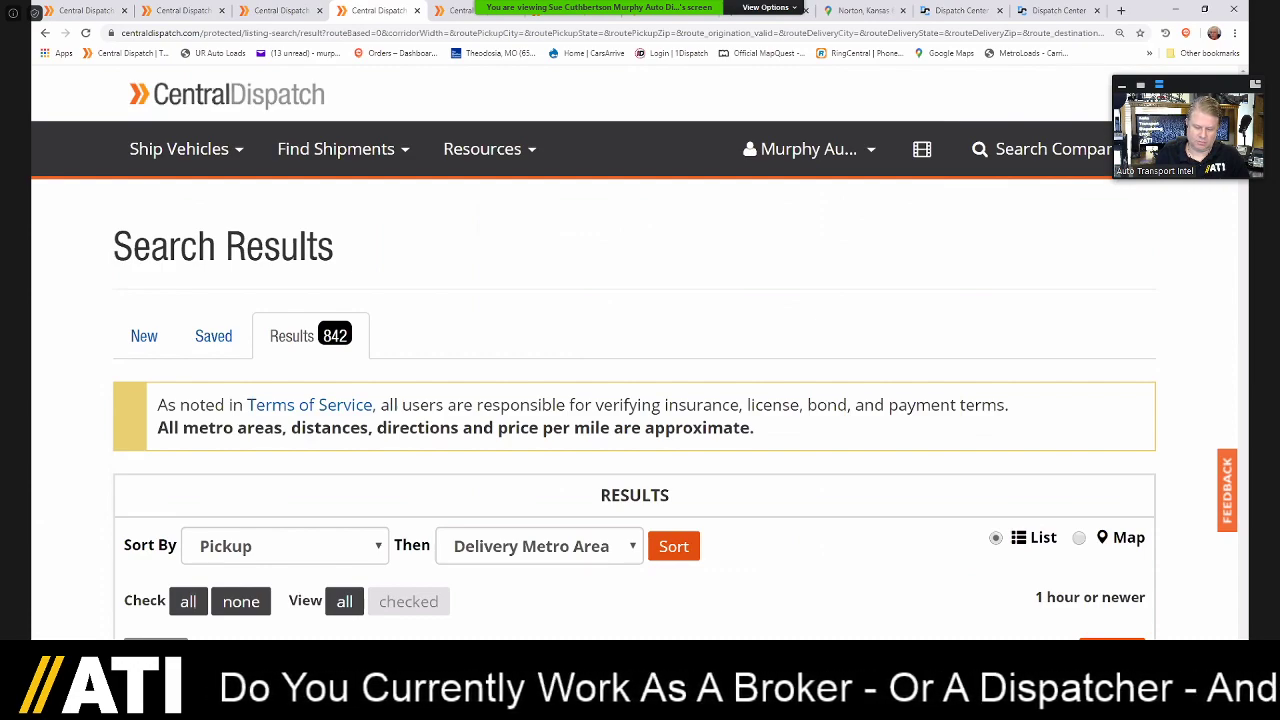
# - Show the individual vehicles in the two-pickup loads from Euless to Pell City and from Euless to Tuscumbia
pyautogui.scroll(-5, 662, 108)
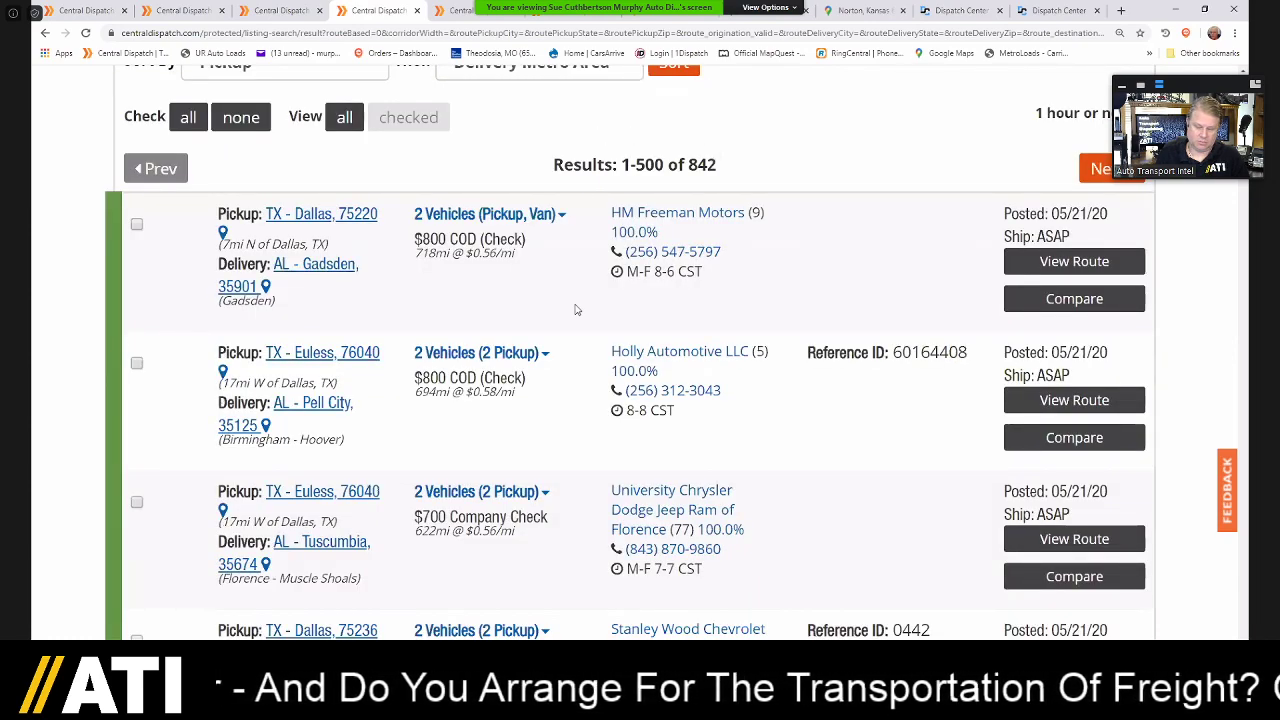
pyautogui.scroll(-1, 570, 311)
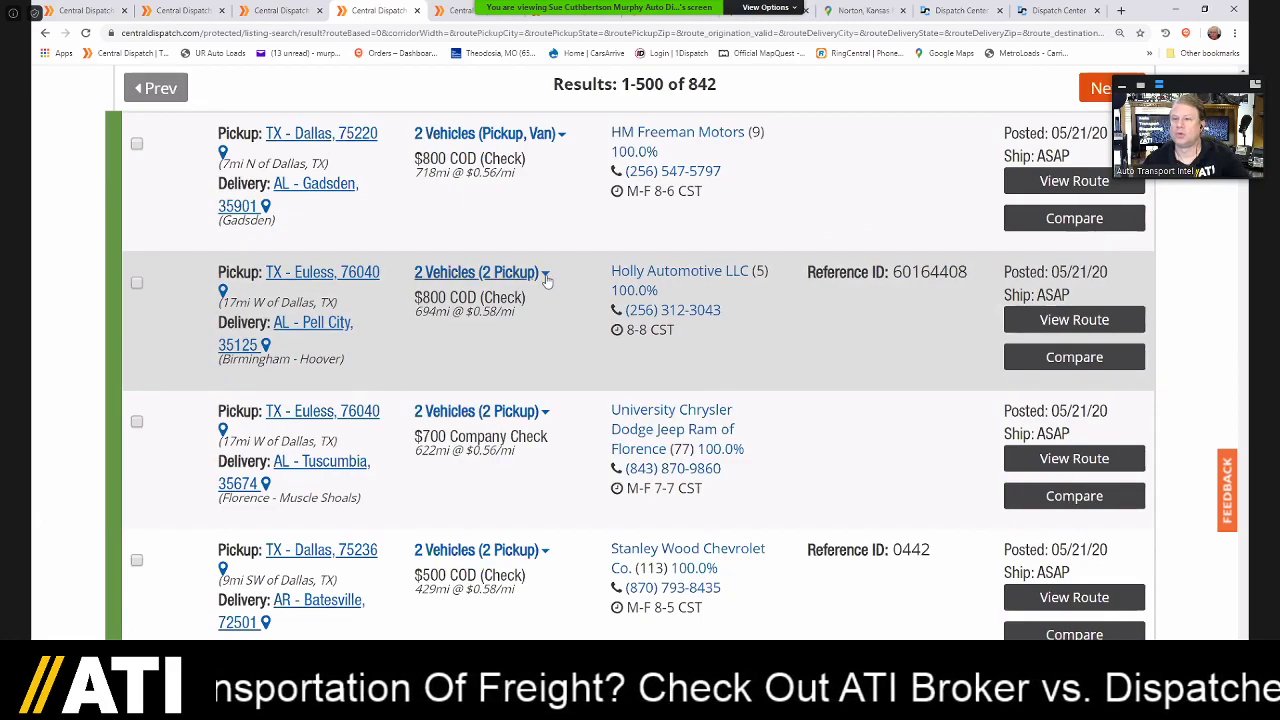
pyautogui.click(545, 275)
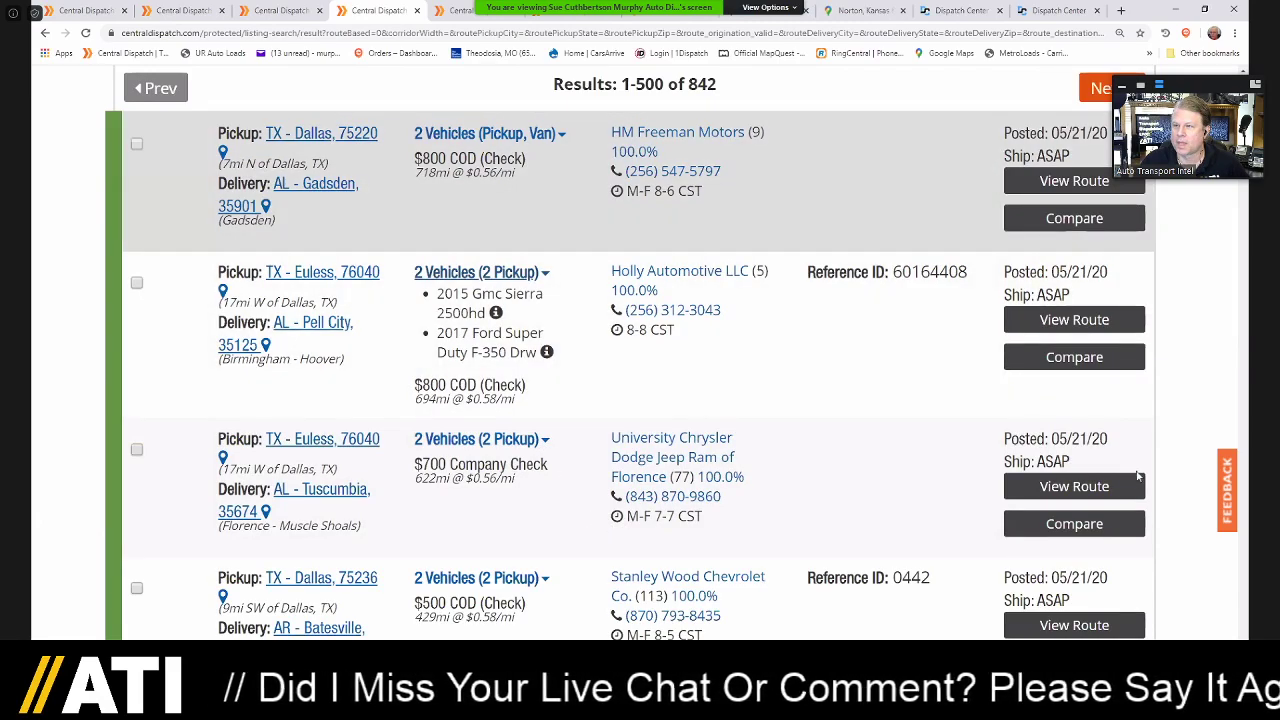
pyautogui.click(478, 439)
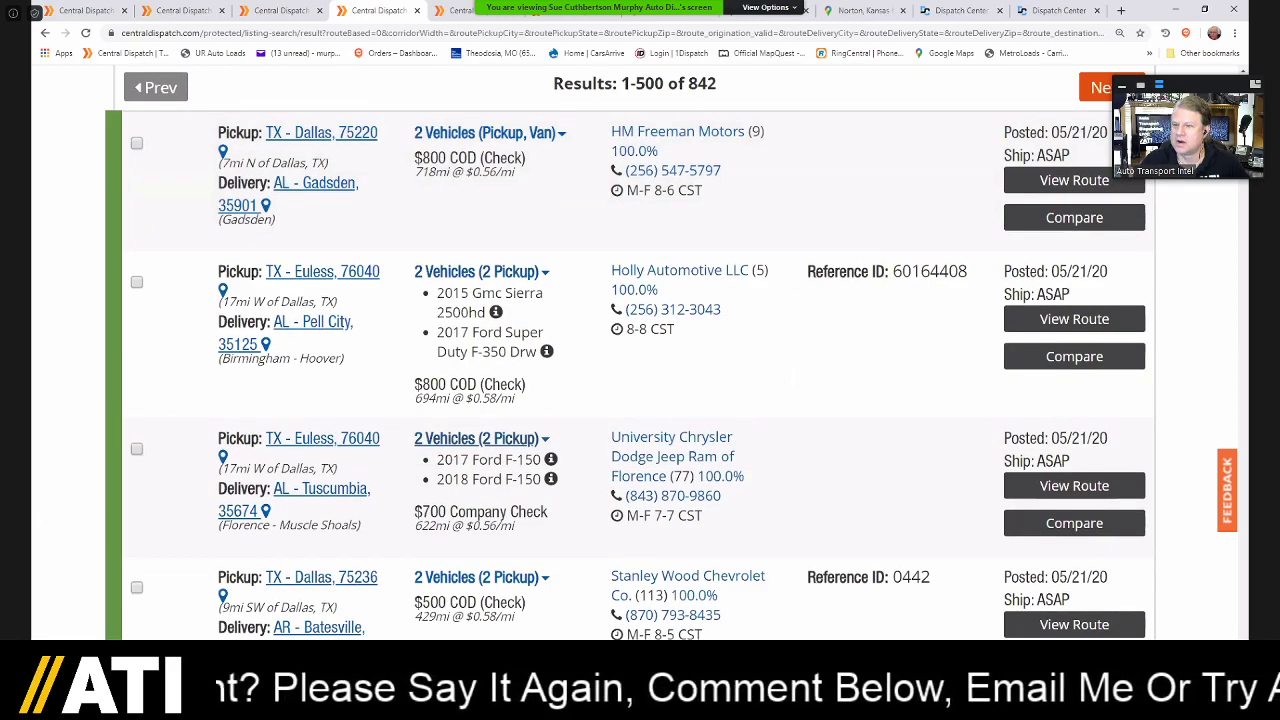
# - Browse the outbound Dallas-area listings and show the vehicles in the two-van Arlington-to-Marietta load
pyautogui.scroll(-3, 640, 360)
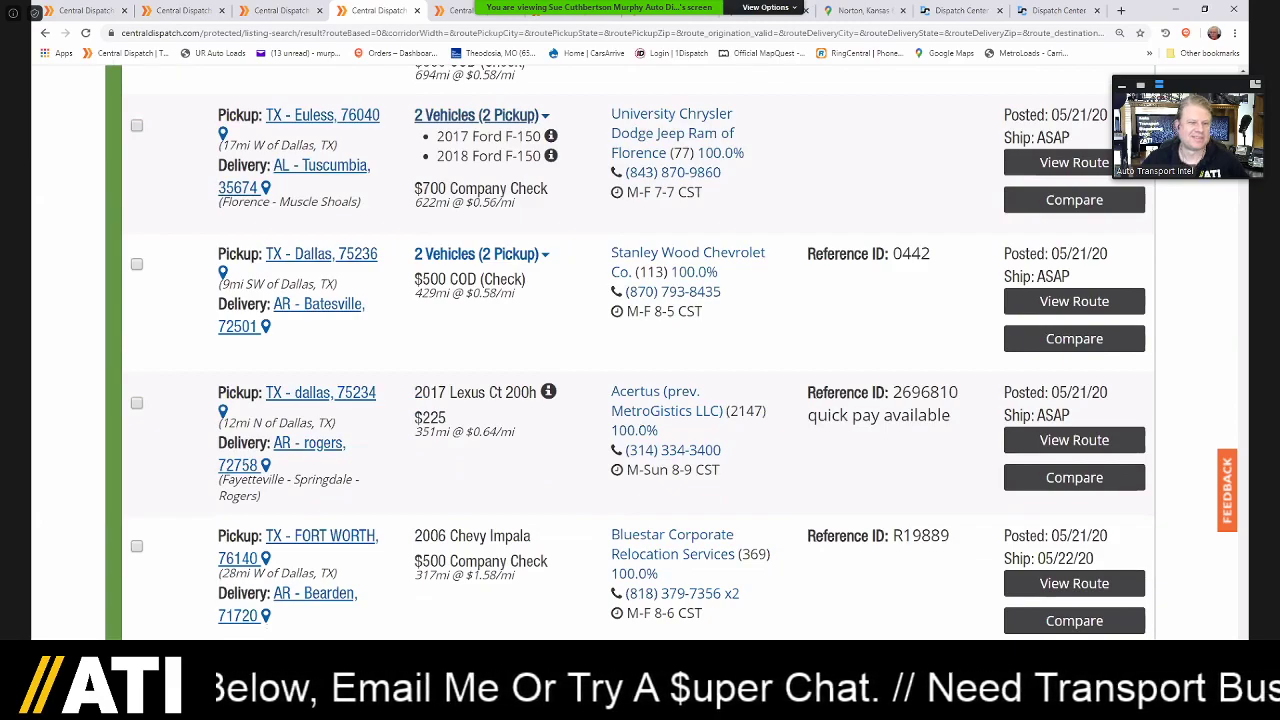
pyautogui.scroll(-1, 640, 360)
pyautogui.press('Home')
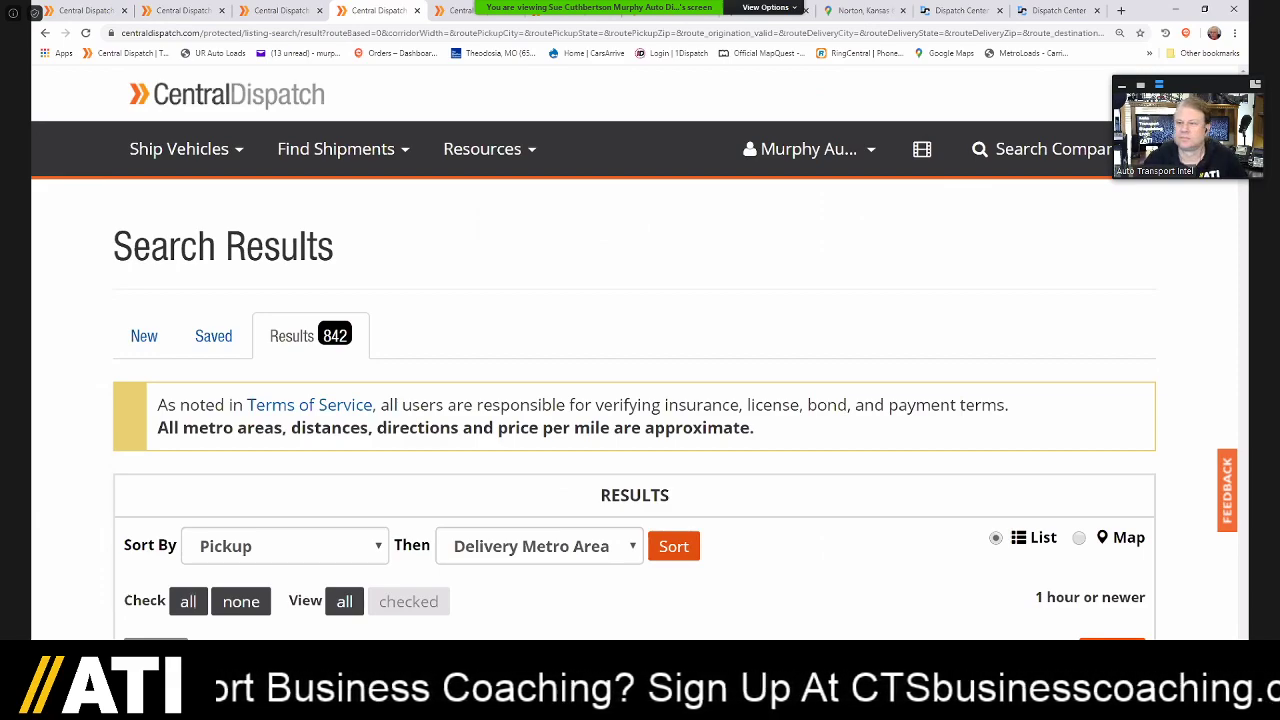
pyautogui.scroll(-1, 640, 360)
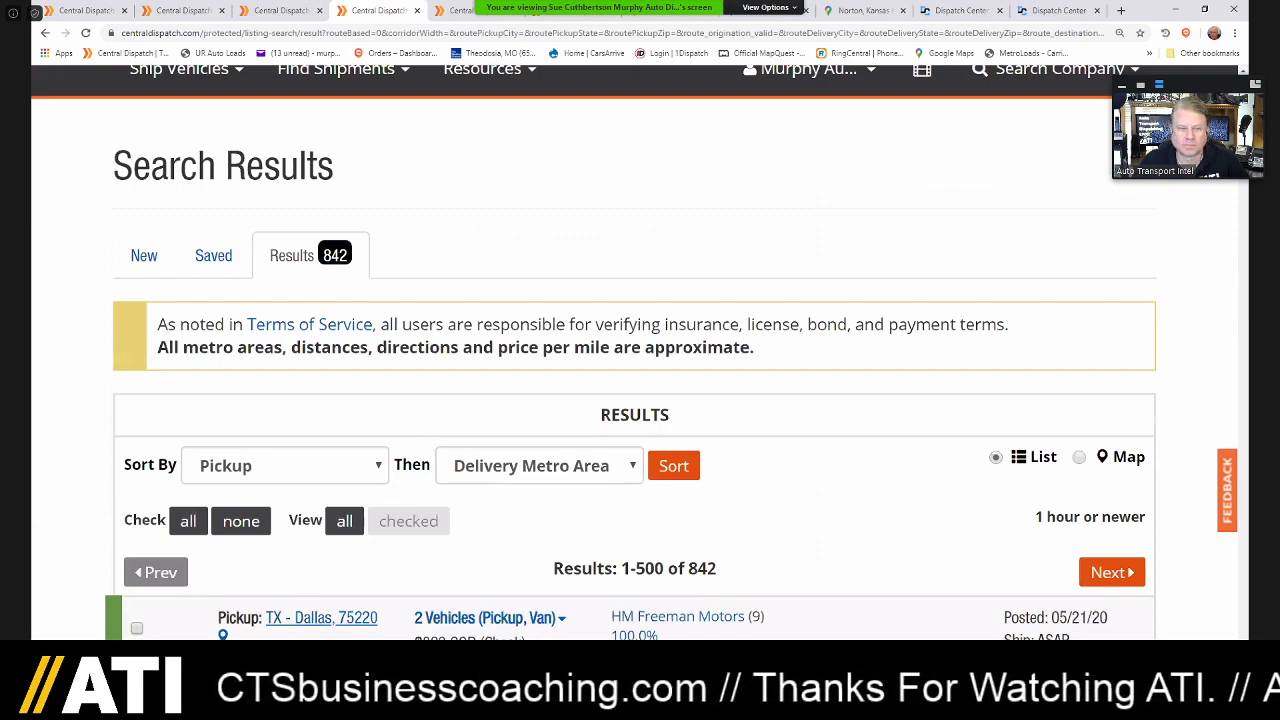
pyautogui.scroll(-7, 927, 272)
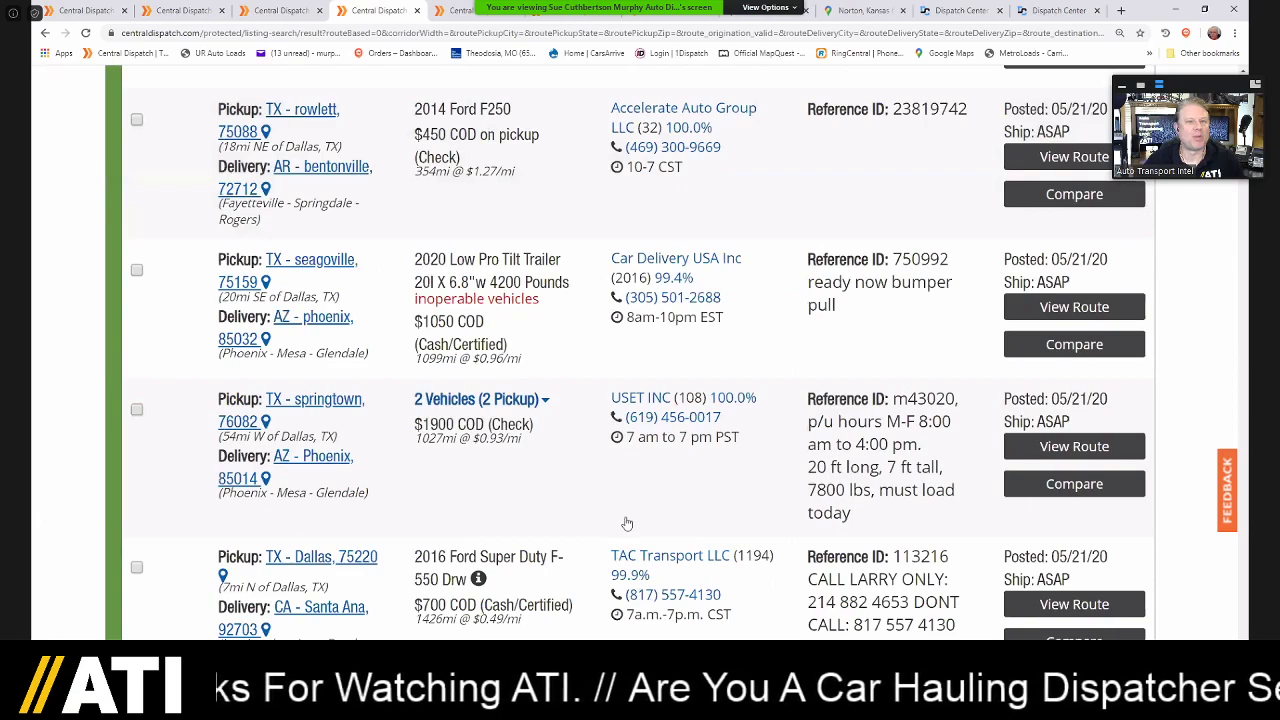
pyautogui.scroll(-5, 748, 470)
pyautogui.click(472, 362)
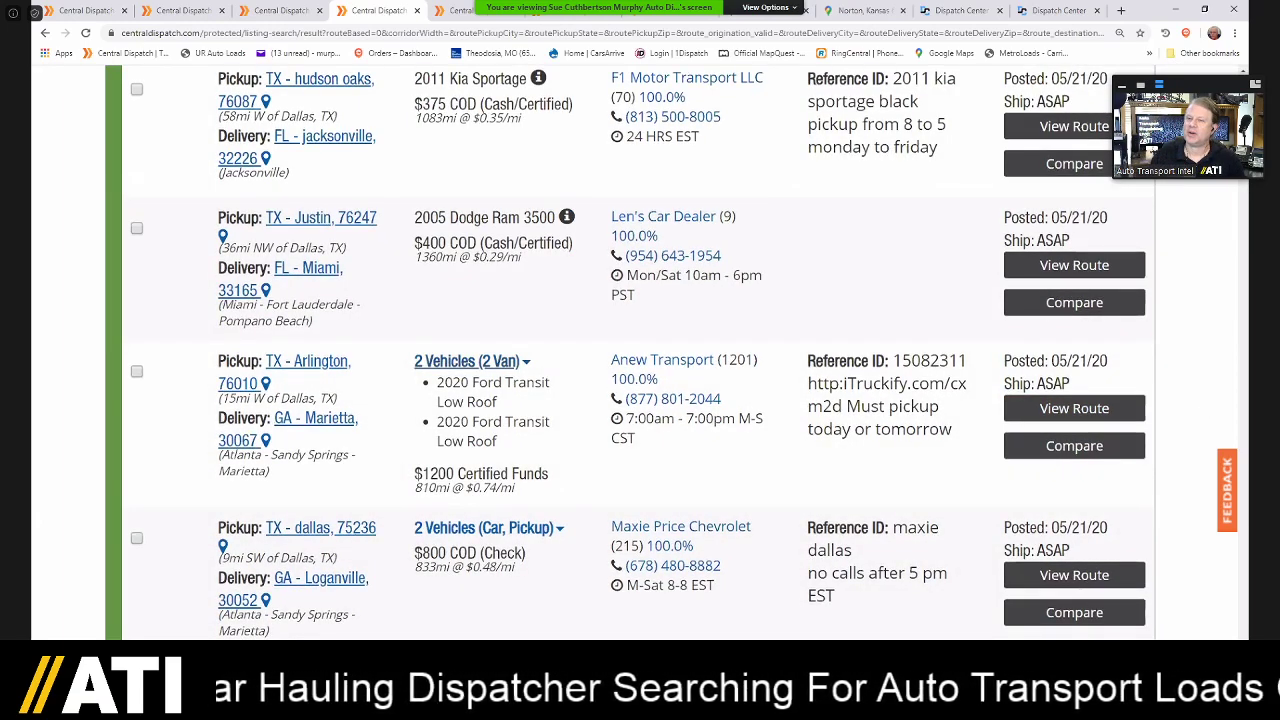
# - Show the vehicles in the car-and-pickup load from Dallas to Loganville and check the neighbouring Georgia listings
pyautogui.scroll(-1, 723, 222)
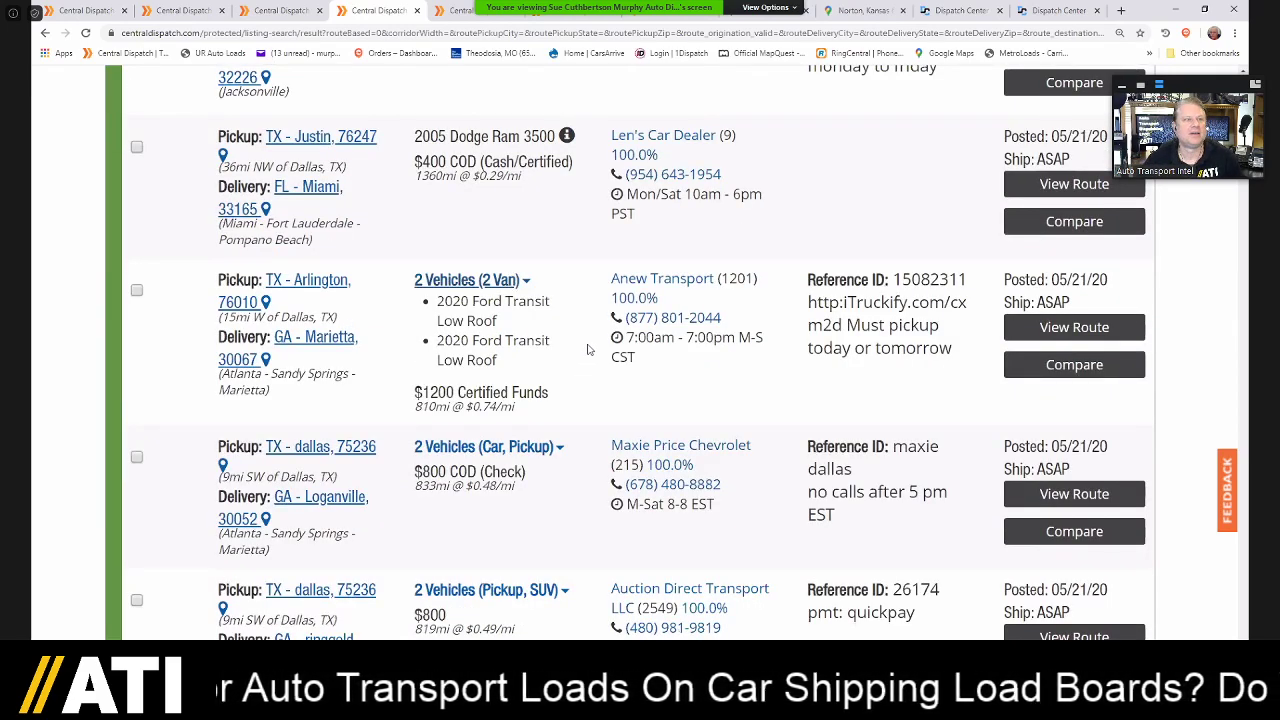
pyautogui.scroll(-2, 588, 349)
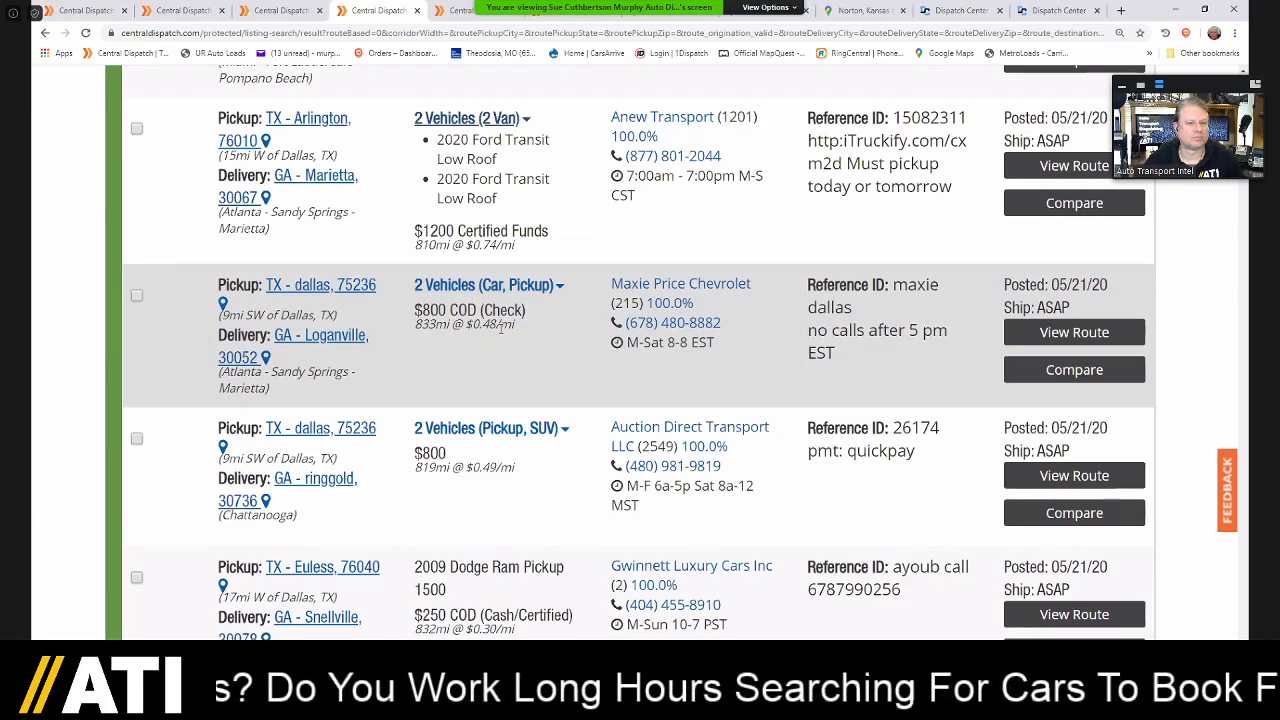
pyautogui.click(540, 288)
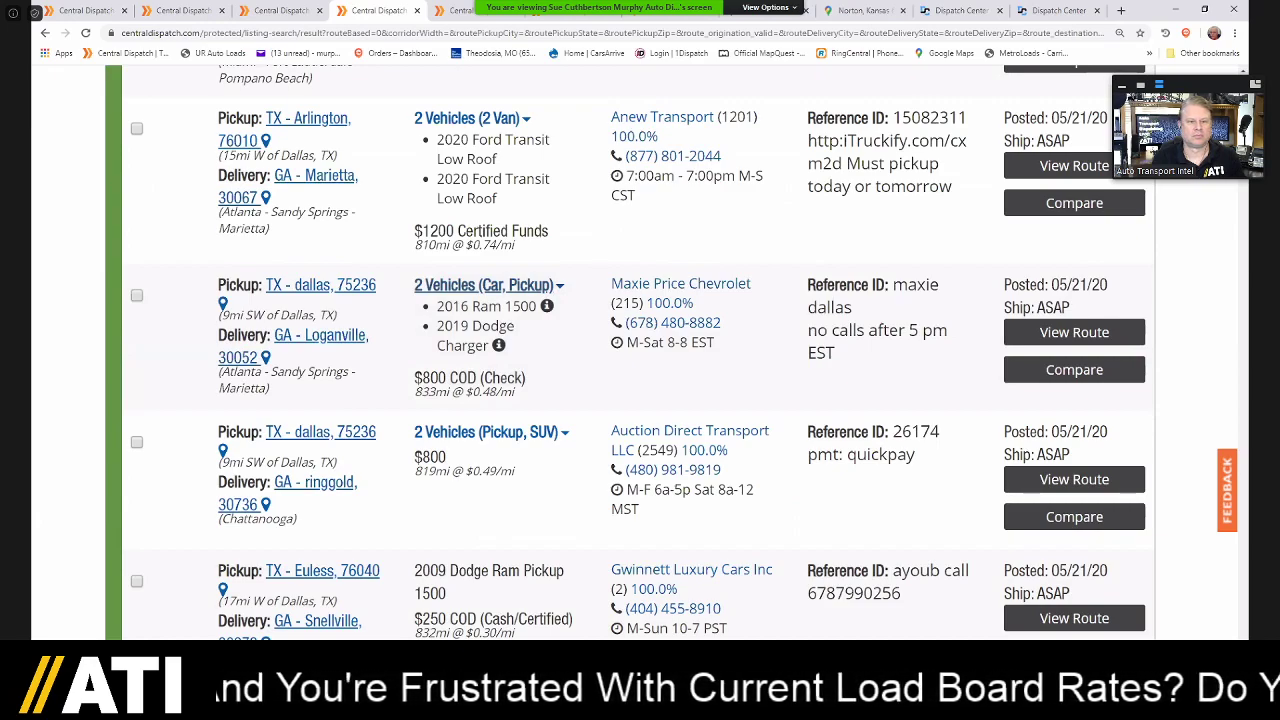
pyautogui.scroll(-2, 413, 184)
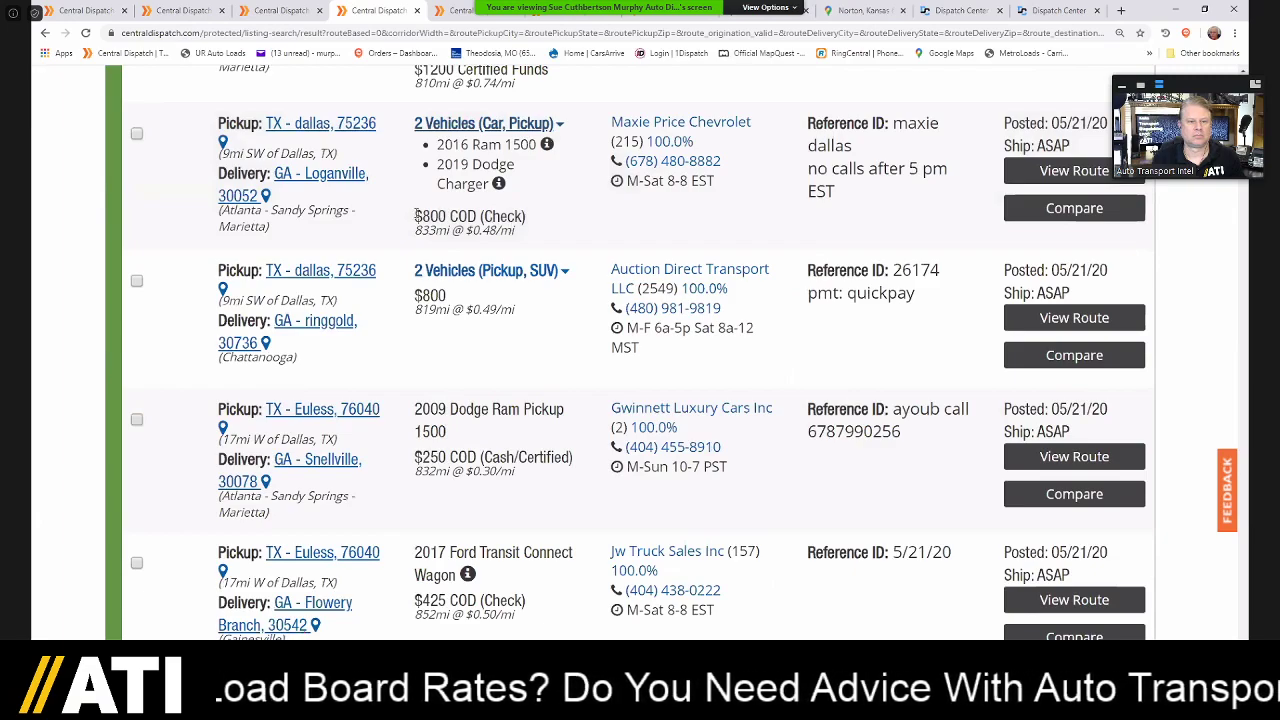
# - Check the Dallas-area listings bound for Illinois, Kansas and Kentucky, and reopen the vehicle search form
pyautogui.scroll(-6, 520, 236)
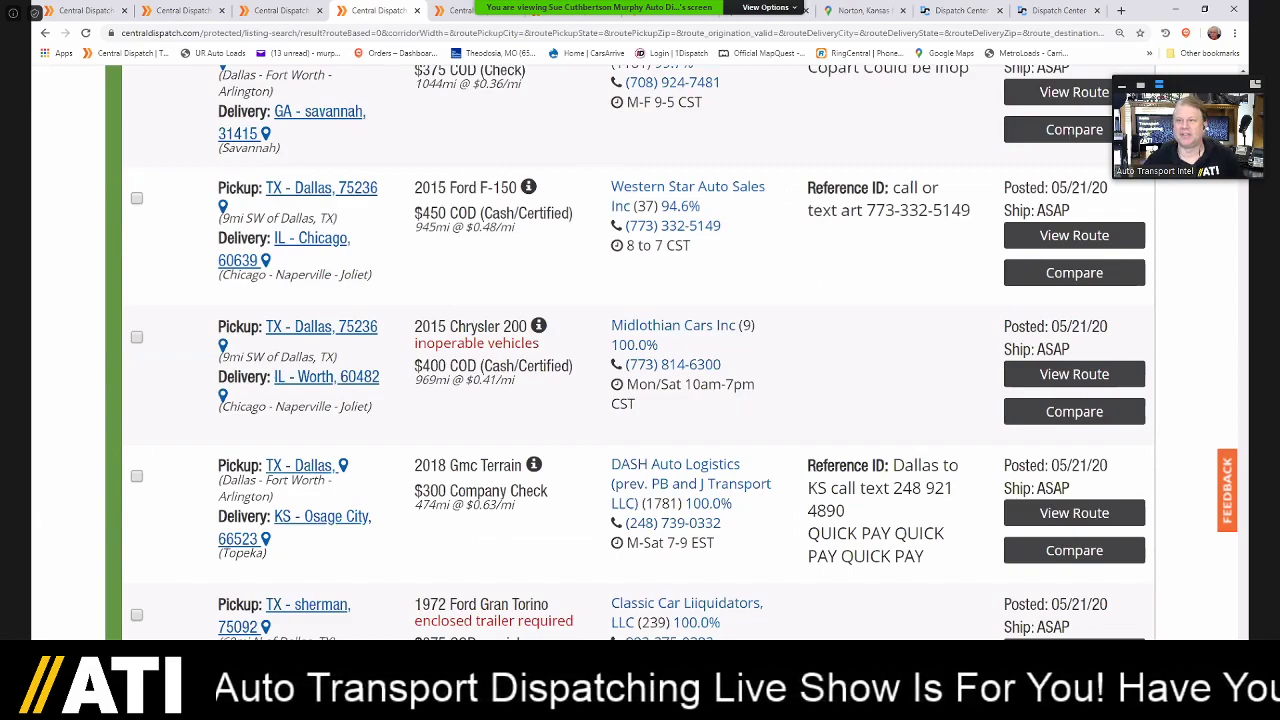
pyautogui.scroll(-2, 640, 350)
pyautogui.scroll(-1, 640, 350)
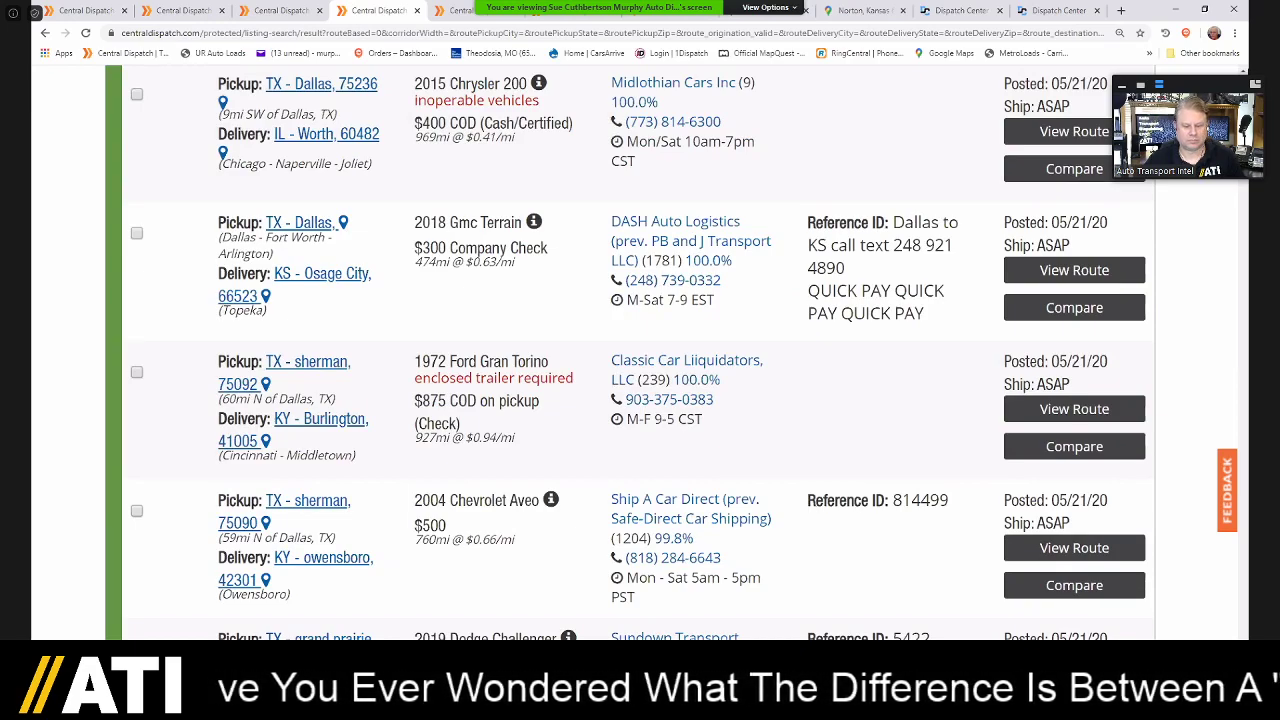
pyautogui.scroll(-1, 376, 192)
pyautogui.press('Home')
pyautogui.click(340, 168)
pyautogui.click(326, 201)
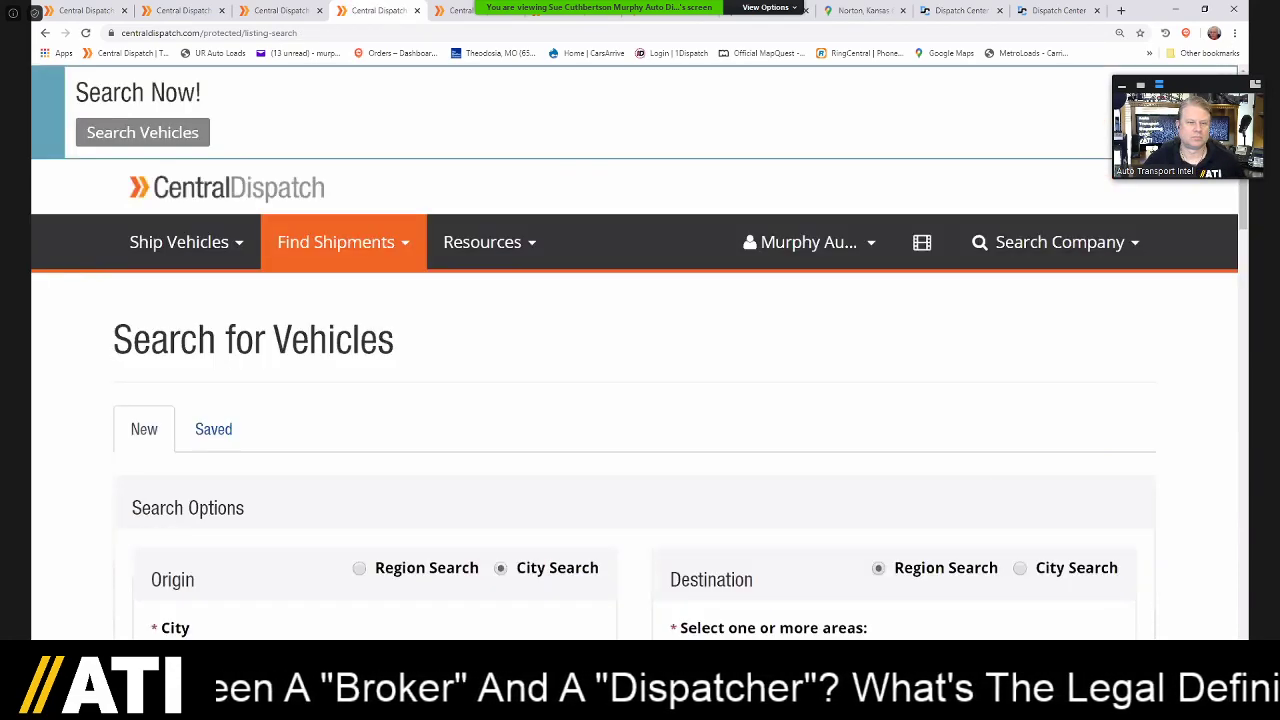
# - Set the minimum pay per vehicle per mile to .60 and run the Dallas-to-all-areas search again
pyautogui.scroll(-2, 1238, 264)
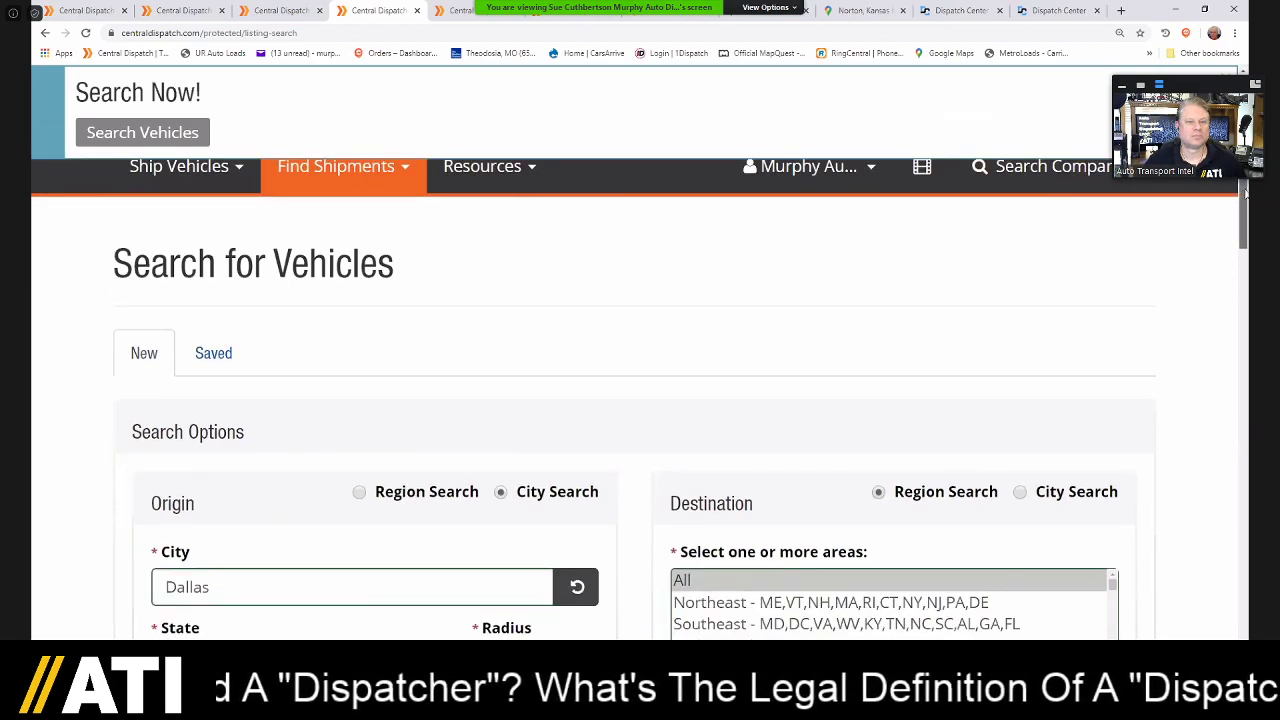
pyautogui.scroll(-3, 1238, 264)
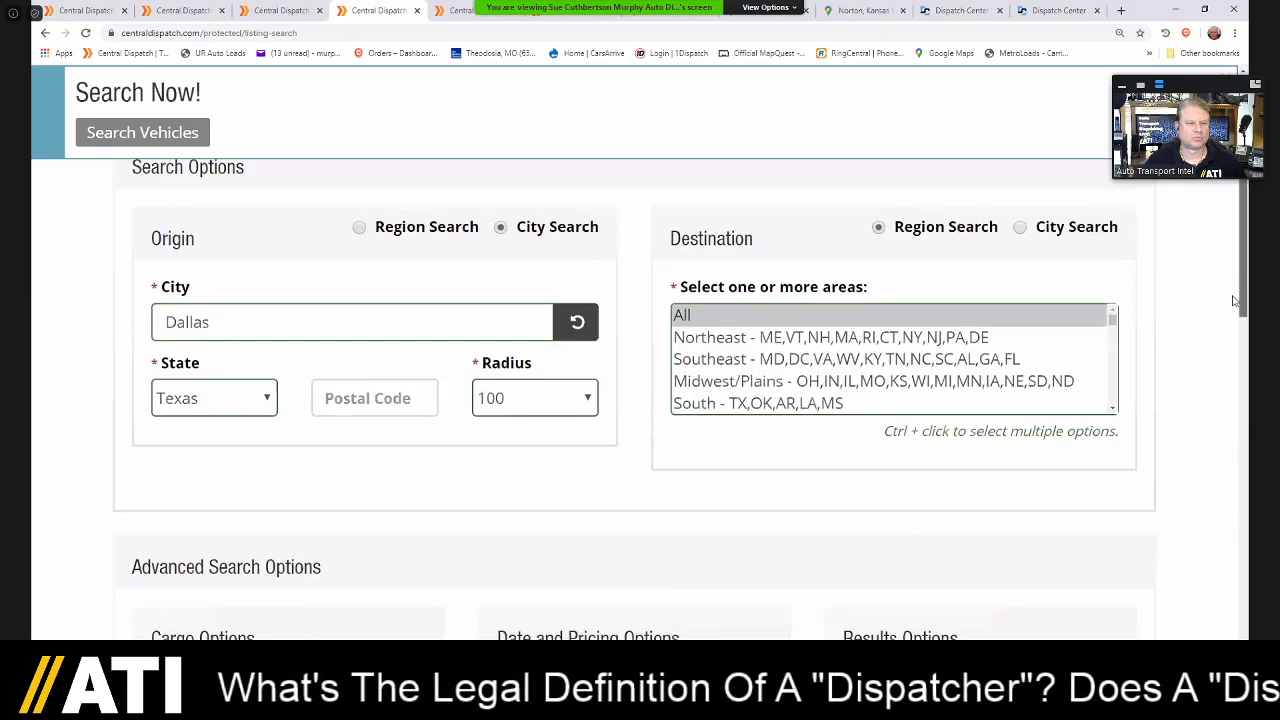
pyautogui.scroll(-5, 564, 420)
pyautogui.click(564, 420)
pyautogui.write('.60')
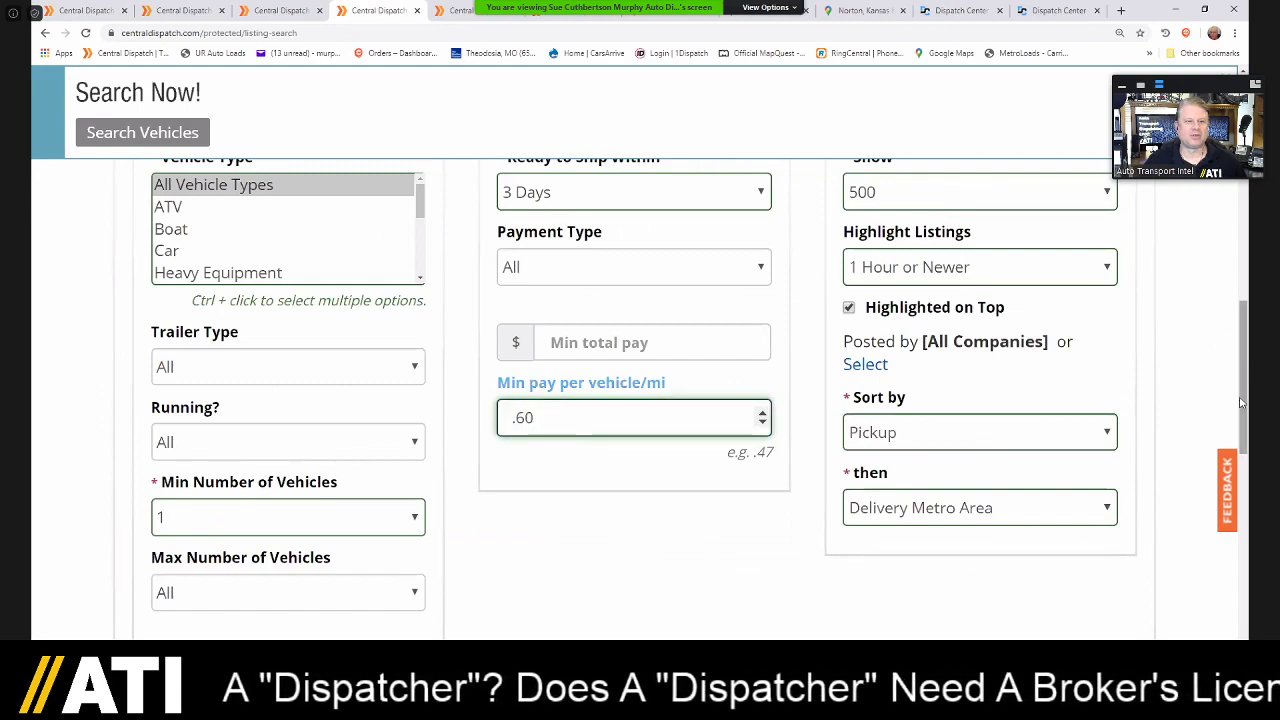
pyautogui.scroll(-1, 1117, 406)
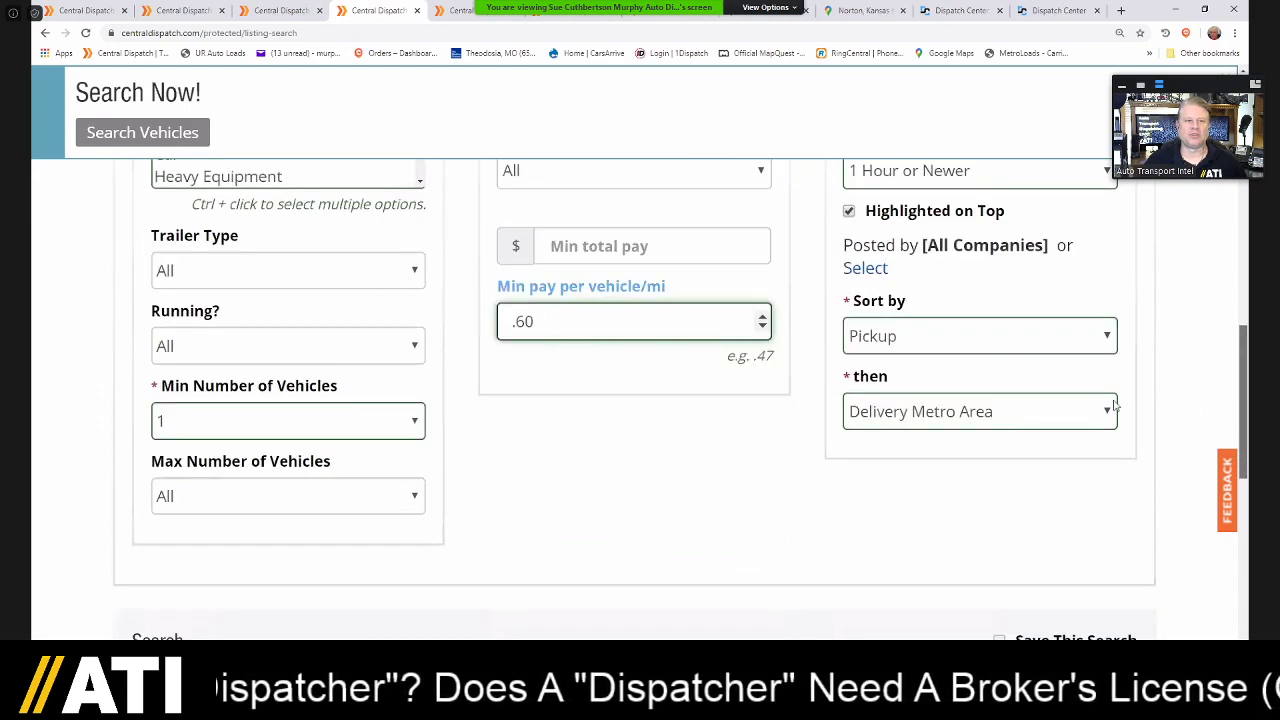
pyautogui.scroll(-3, 1057, 440)
pyautogui.click(1057, 440)
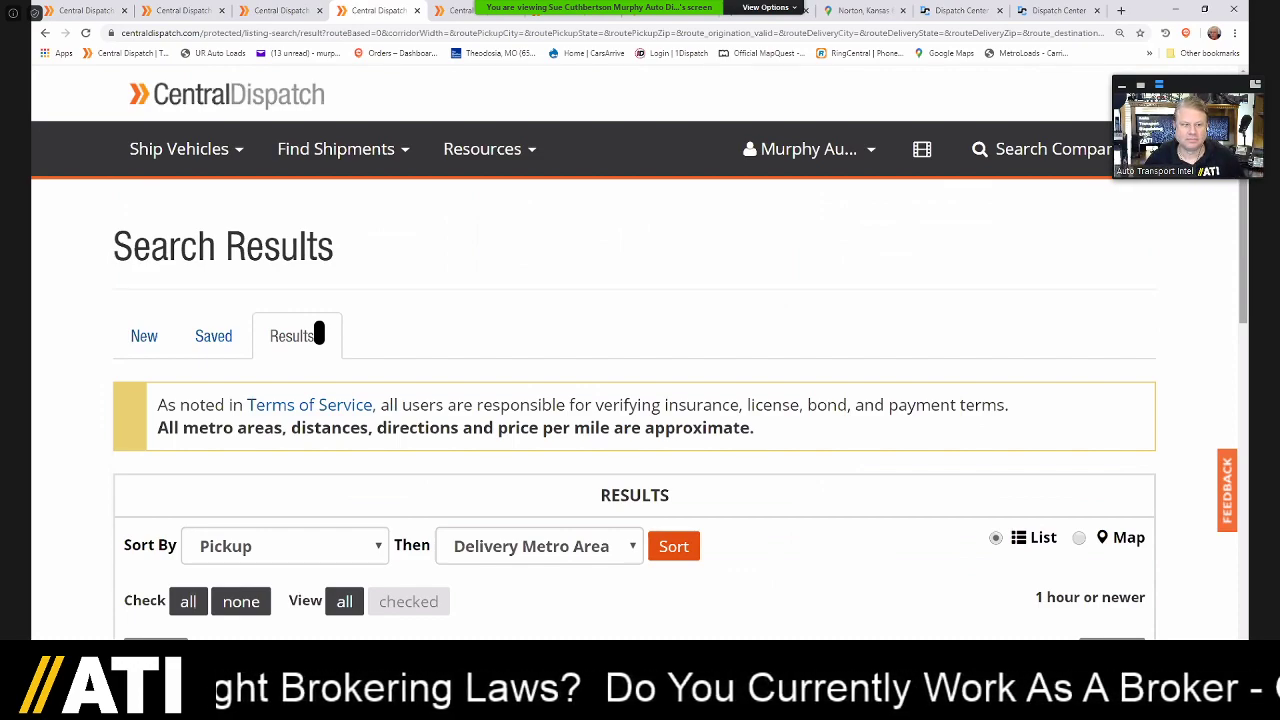
# - Show the vehicles in the two-pickup load from Springtown to Phoenix in the filtered results
pyautogui.moveTo(1243, 250); pyautogui.dragTo(1243, 312)
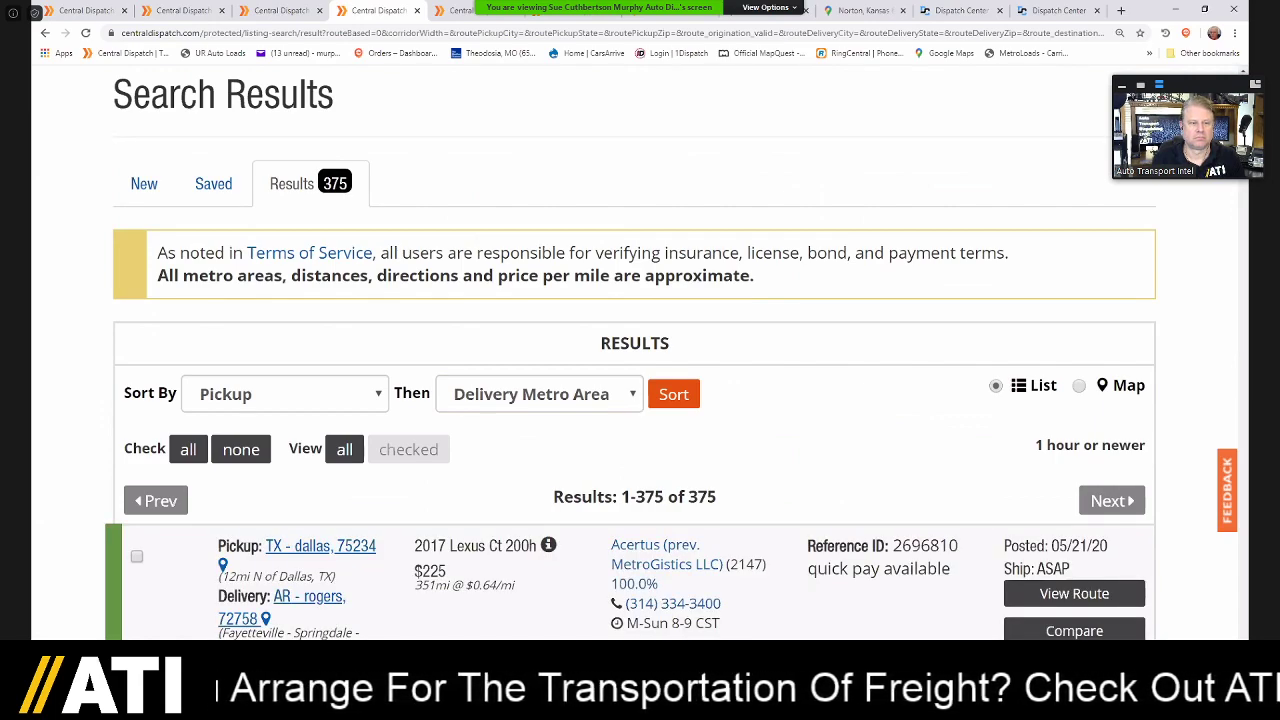
pyautogui.scroll(-2, 634, 400)
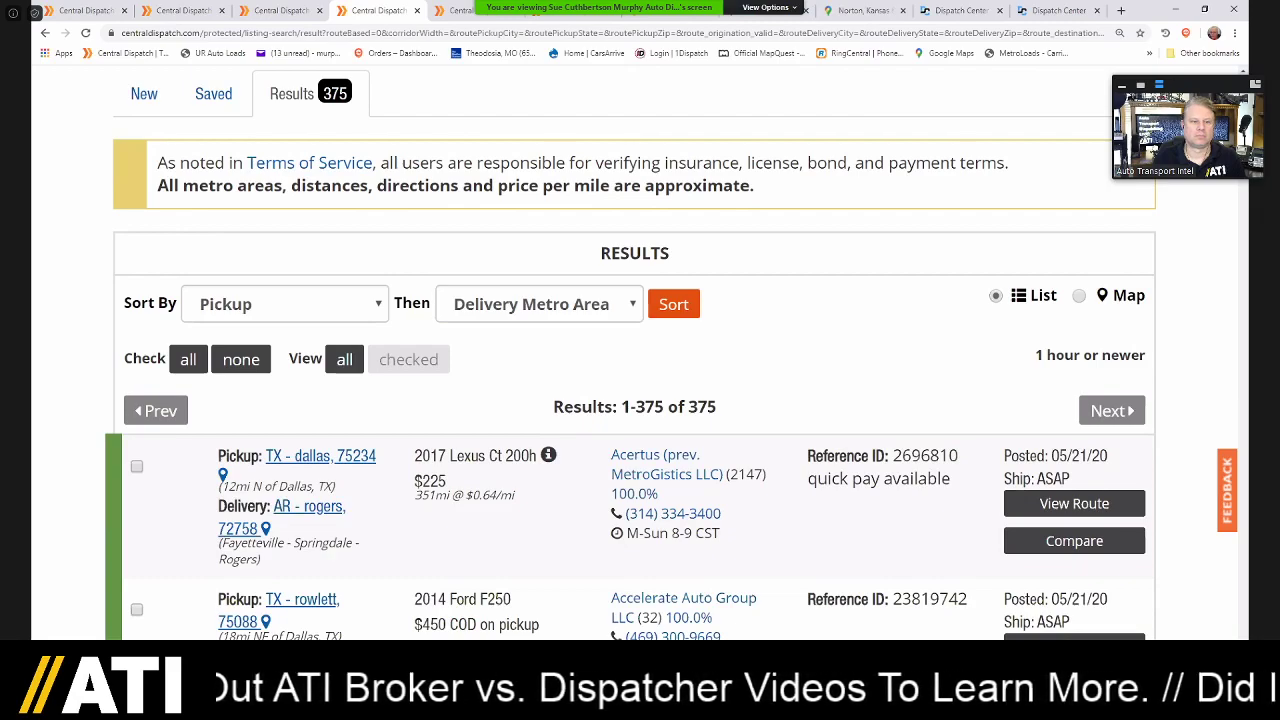
pyautogui.scroll(-2, 634, 400)
pyautogui.scroll(-3, 570, 476)
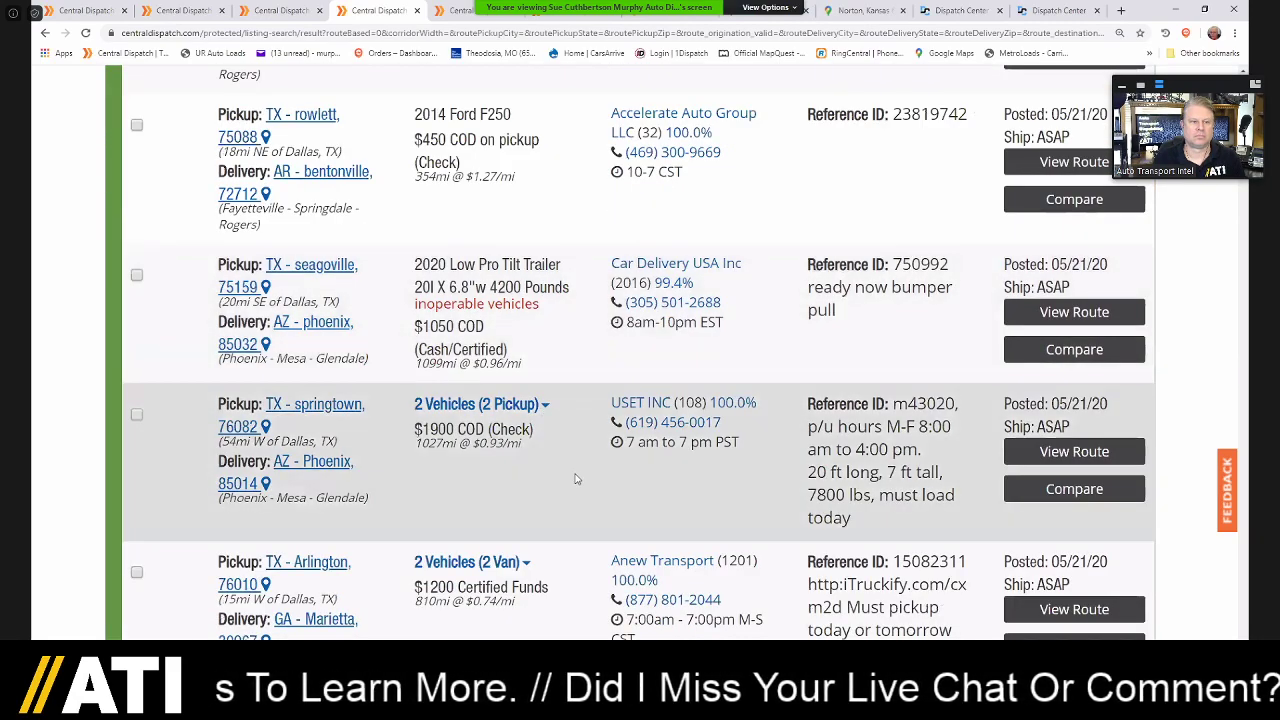
pyautogui.click(545, 406)
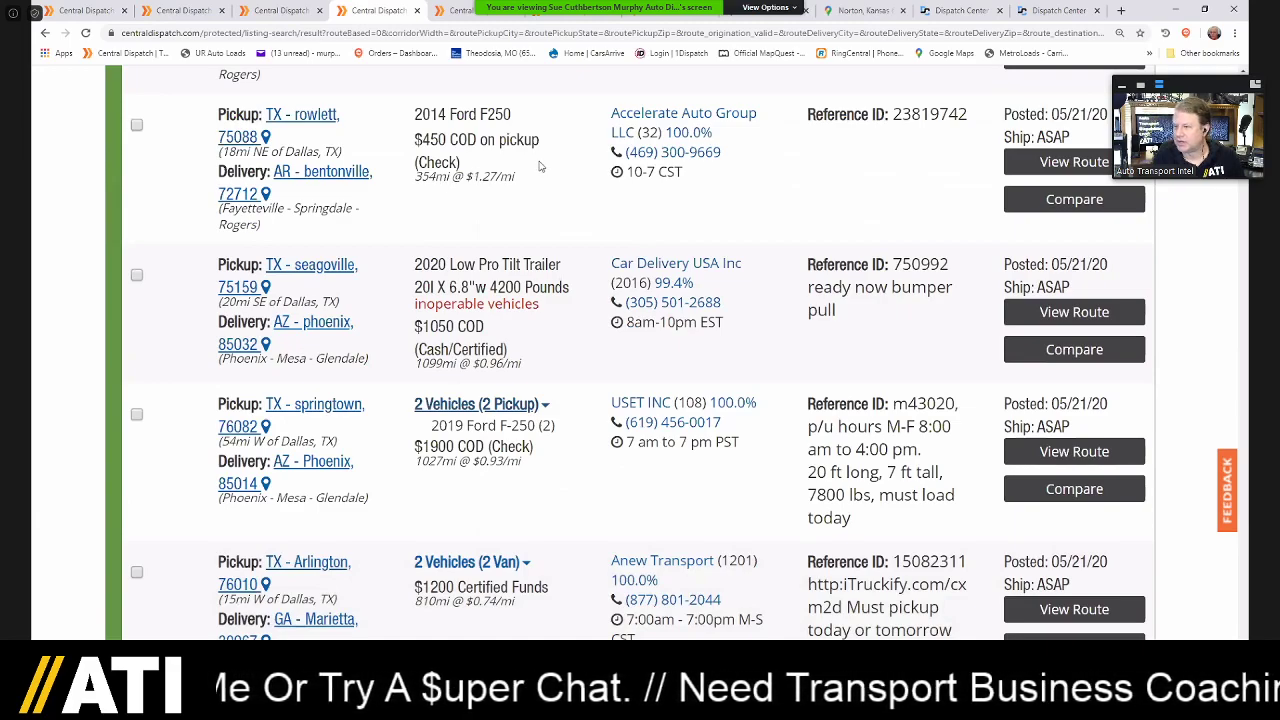
# - Examine the pay and per-mile rates of the filtered Dallas-area listings, from the Arizona loads through the North Dakota and Nebraska ones
pyautogui.scroll(-1, 540, 167)
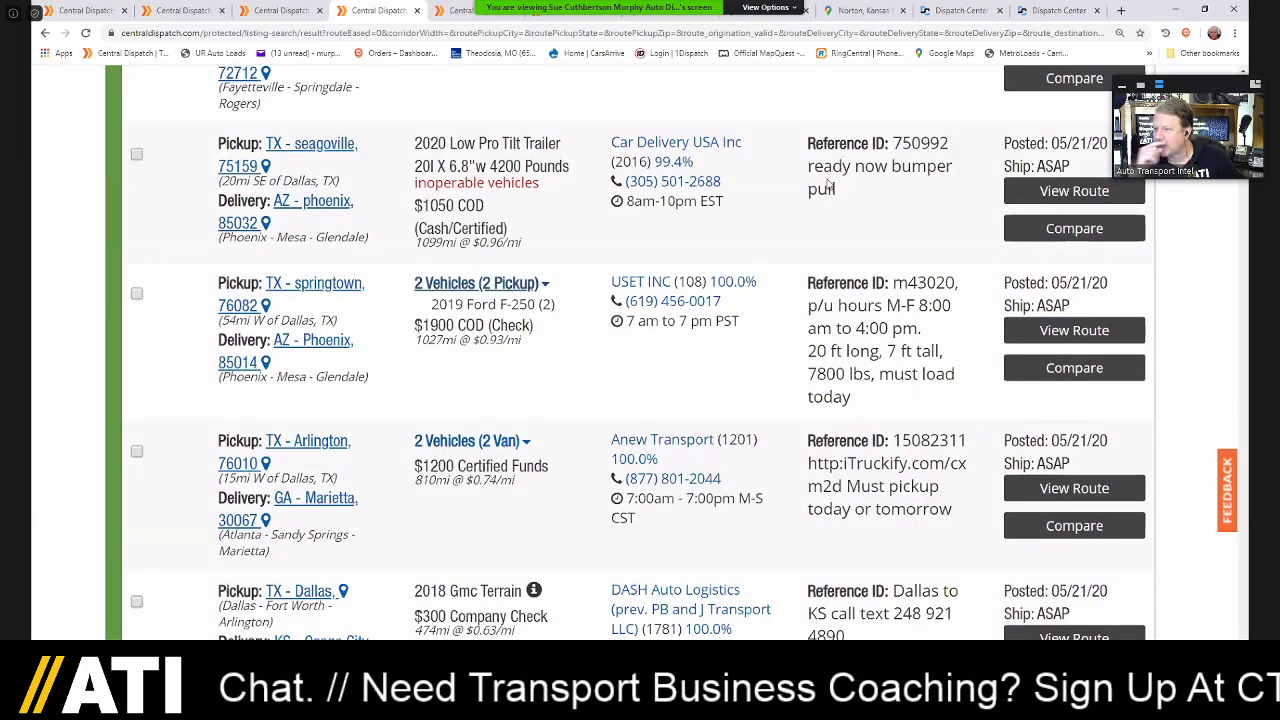
pyautogui.scroll(-2, 1246, 450)
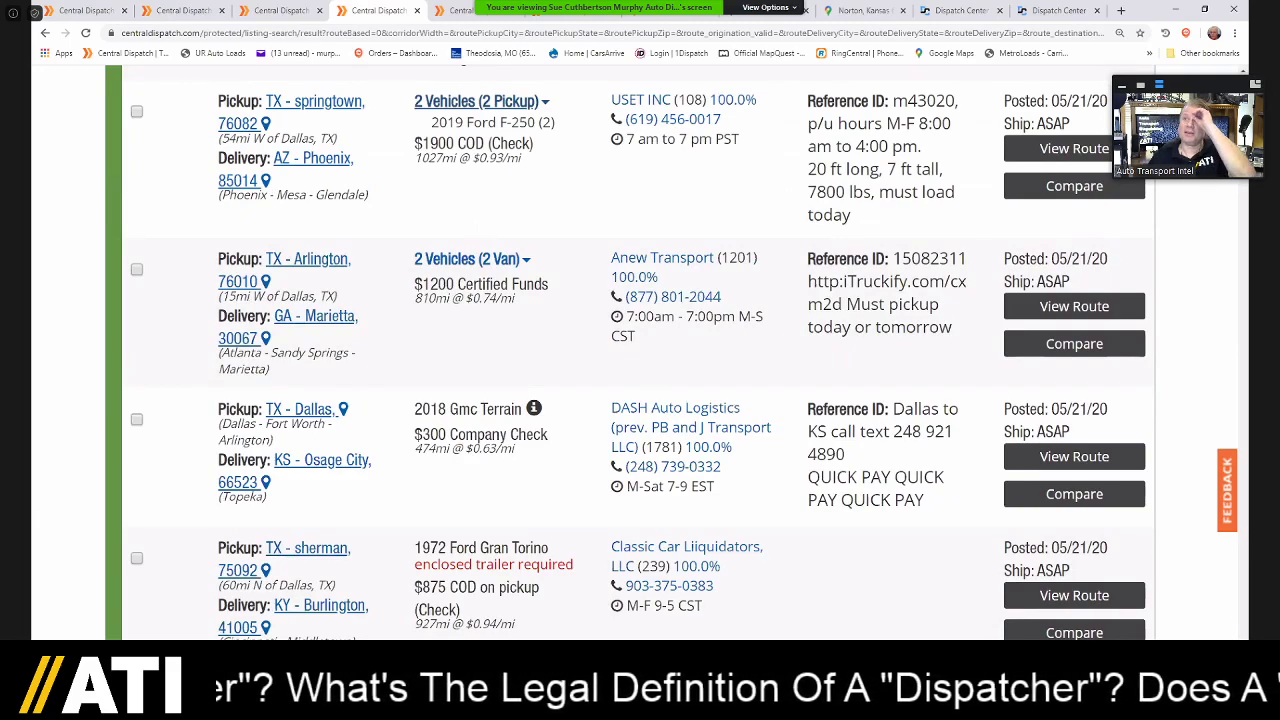
pyautogui.scroll(-1, 640, 352)
pyautogui.scroll(-1, 640, 352)
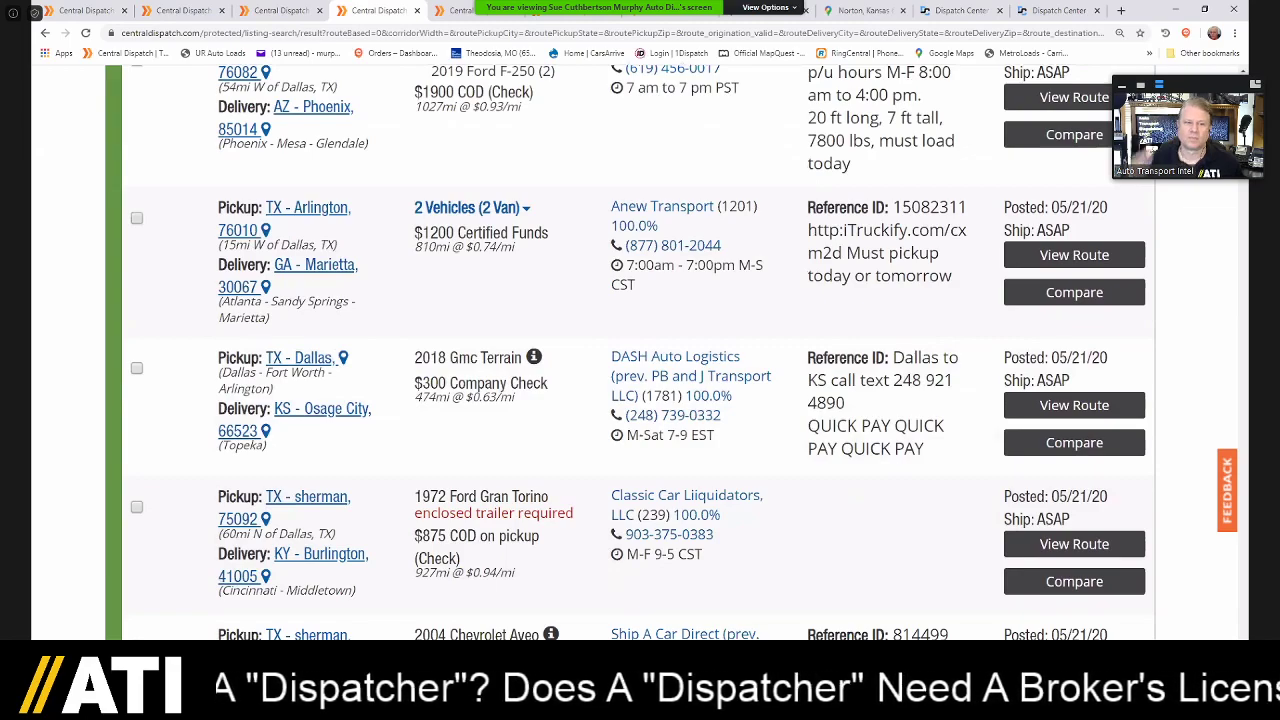
pyautogui.scroll(-2, 640, 352)
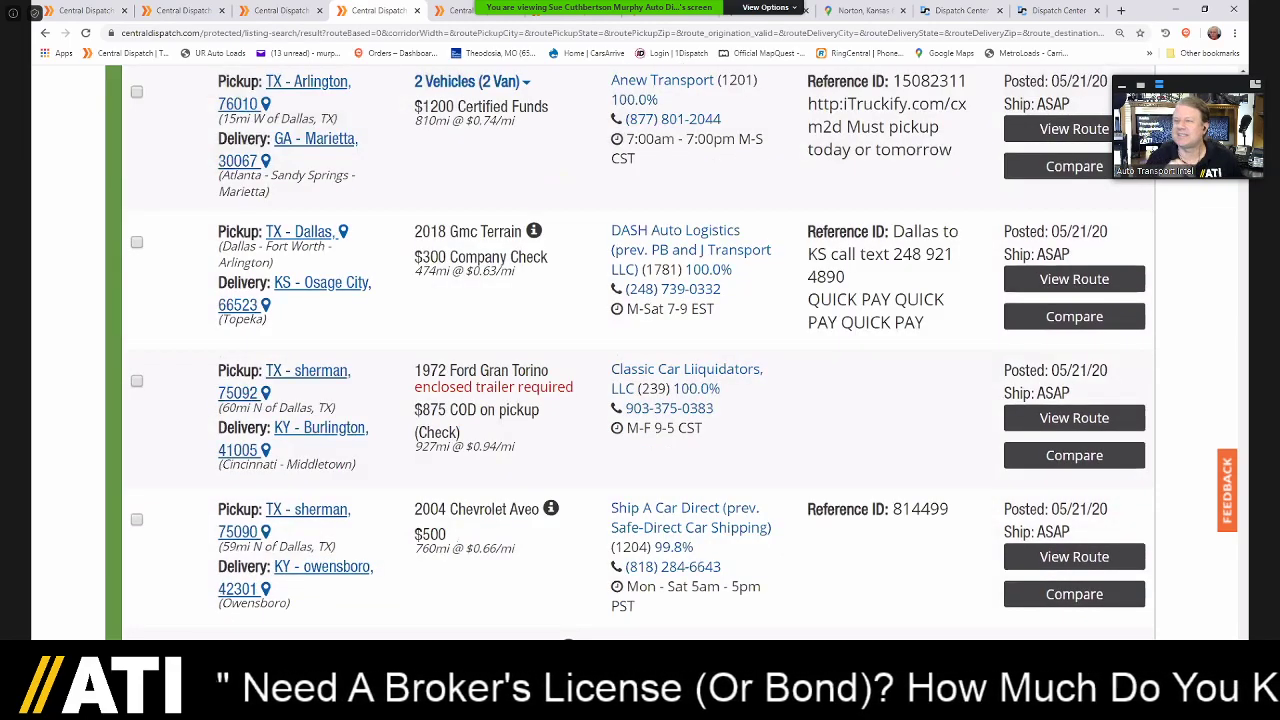
pyautogui.scroll(-5, 640, 352)
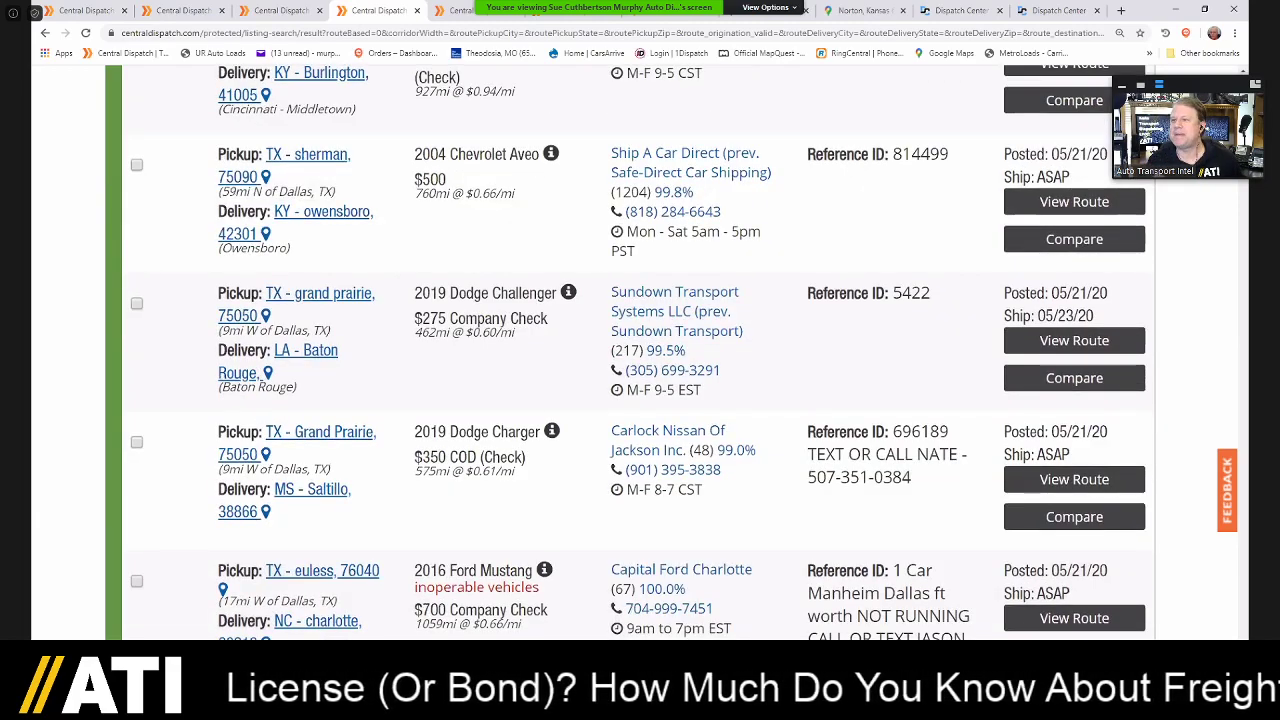
pyautogui.scroll(-3, 640, 352)
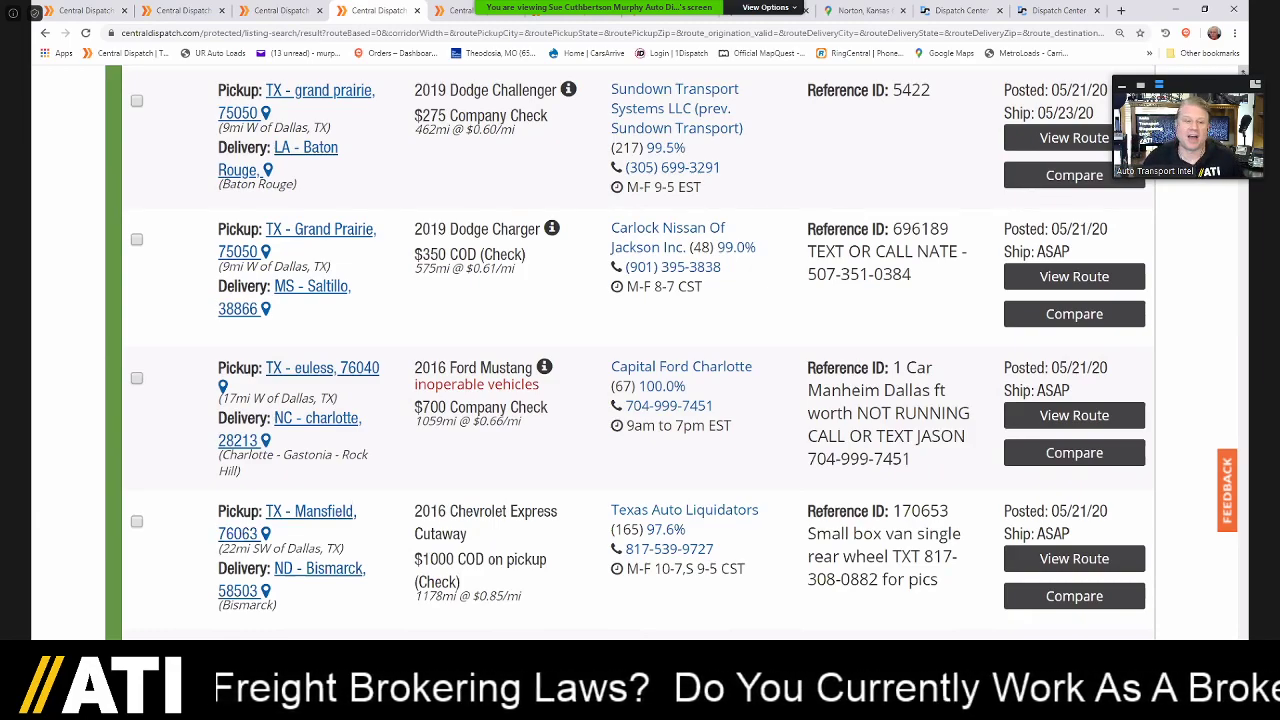
pyautogui.scroll(12, 940, 286)
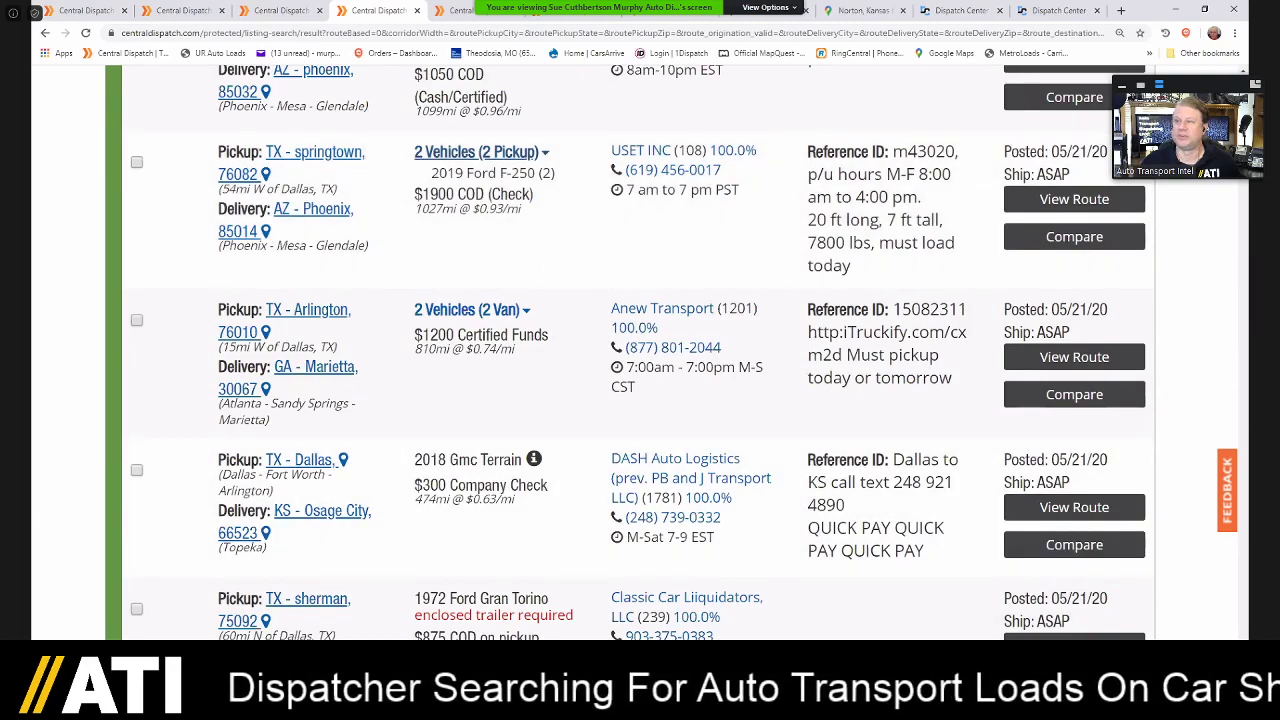
pyautogui.scroll(-1, 638, 352)
pyautogui.scroll(-3, 638, 352)
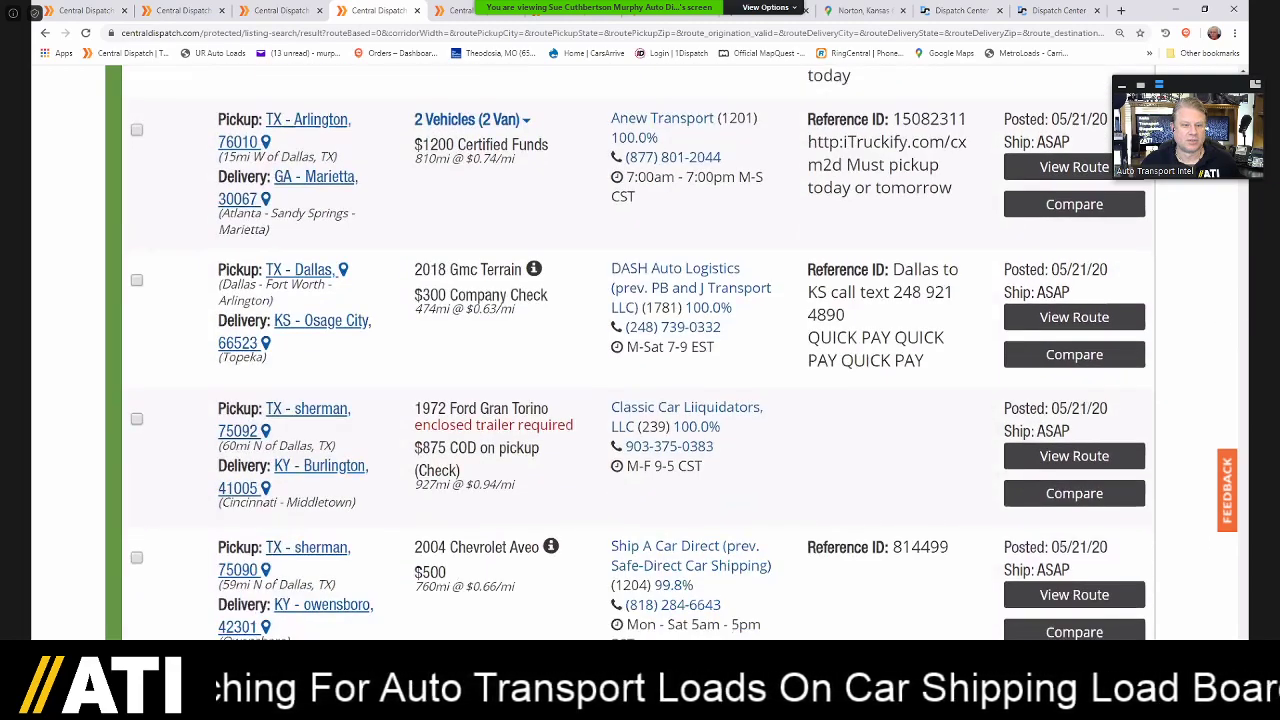
pyautogui.scroll(-2, 638, 352)
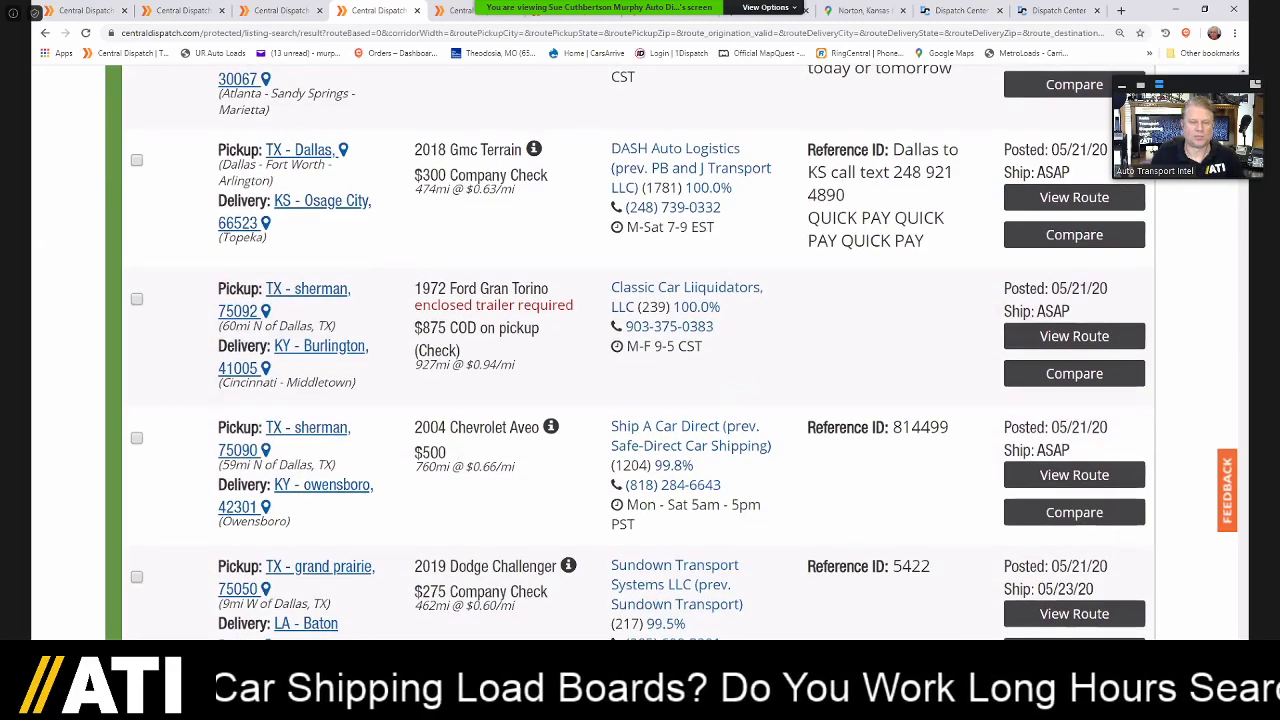
pyautogui.scroll(-5, 638, 352)
pyautogui.scroll(-4, 580, 160)
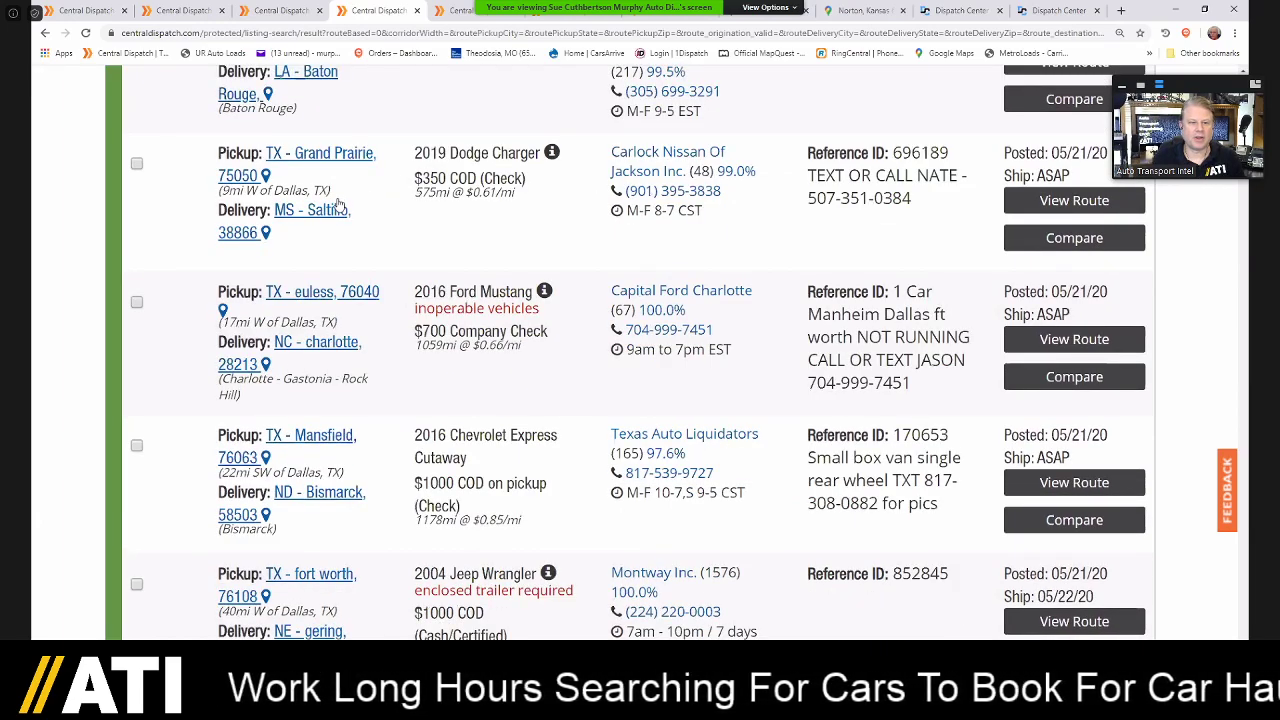
# - Reopen the vehicle search form and switch the origin to a region search
pyautogui.scroll(15, 842, 261)
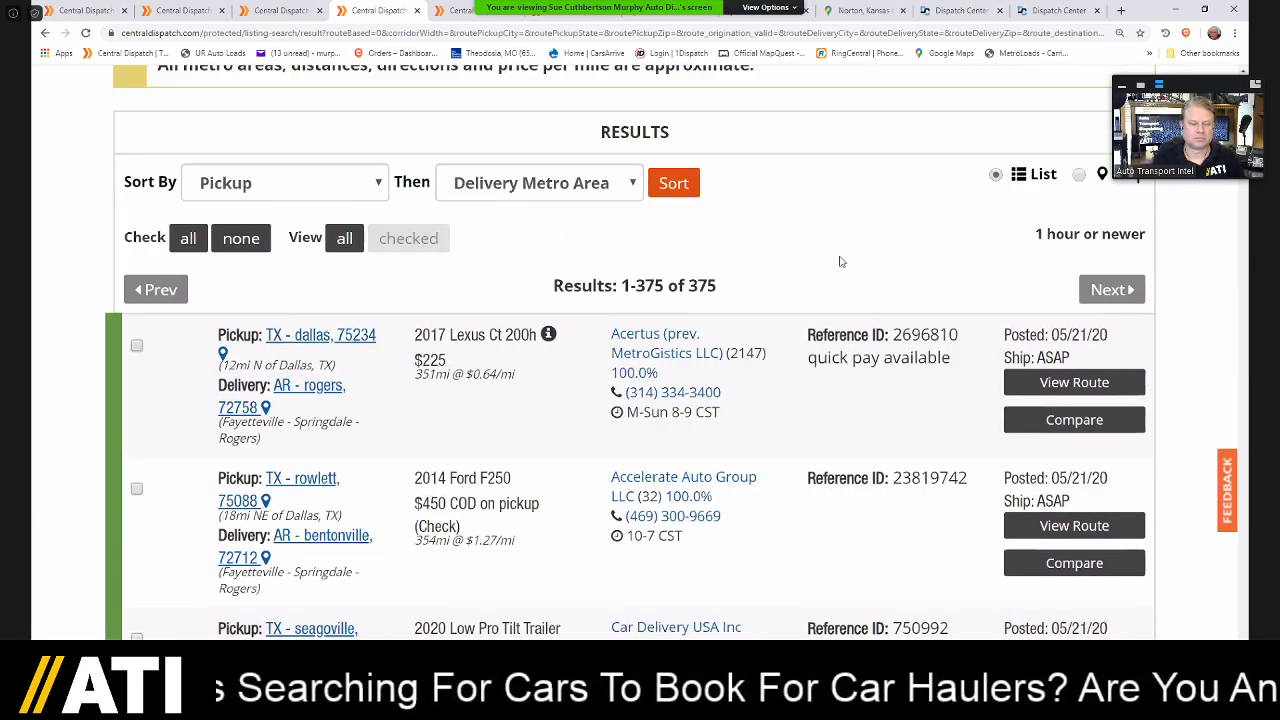
pyautogui.scroll(4, 911, 265)
pyautogui.moveTo(343, 149)
pyautogui.click(340, 201)
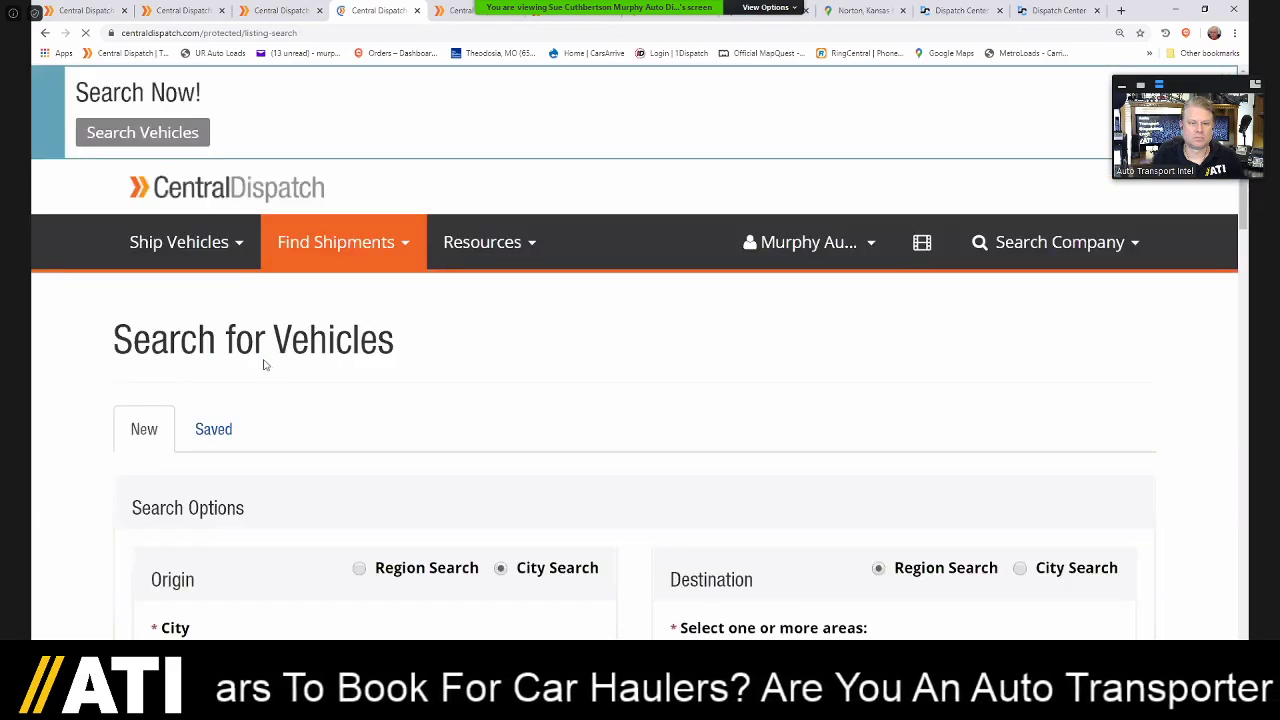
pyautogui.scroll(-3, 367, 354)
pyautogui.click(359, 349)
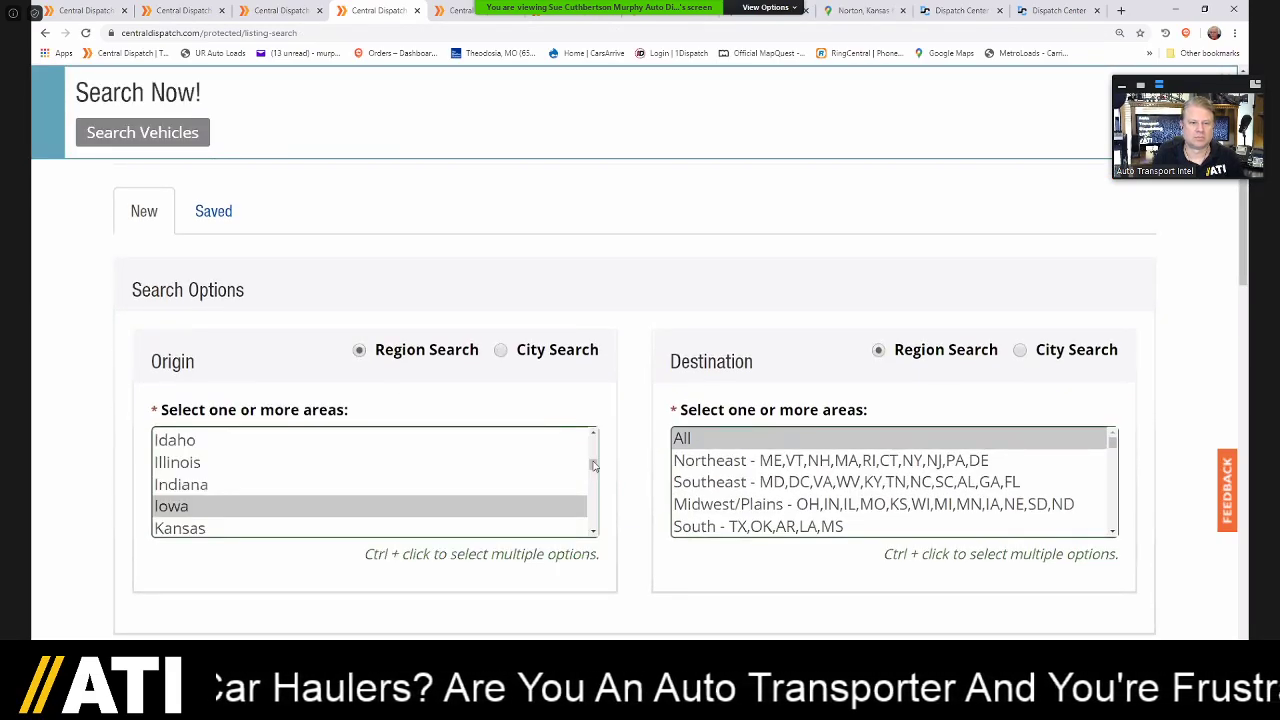
# - Select New Jersey as the origin area
pyautogui.scroll(6, 595, 535)
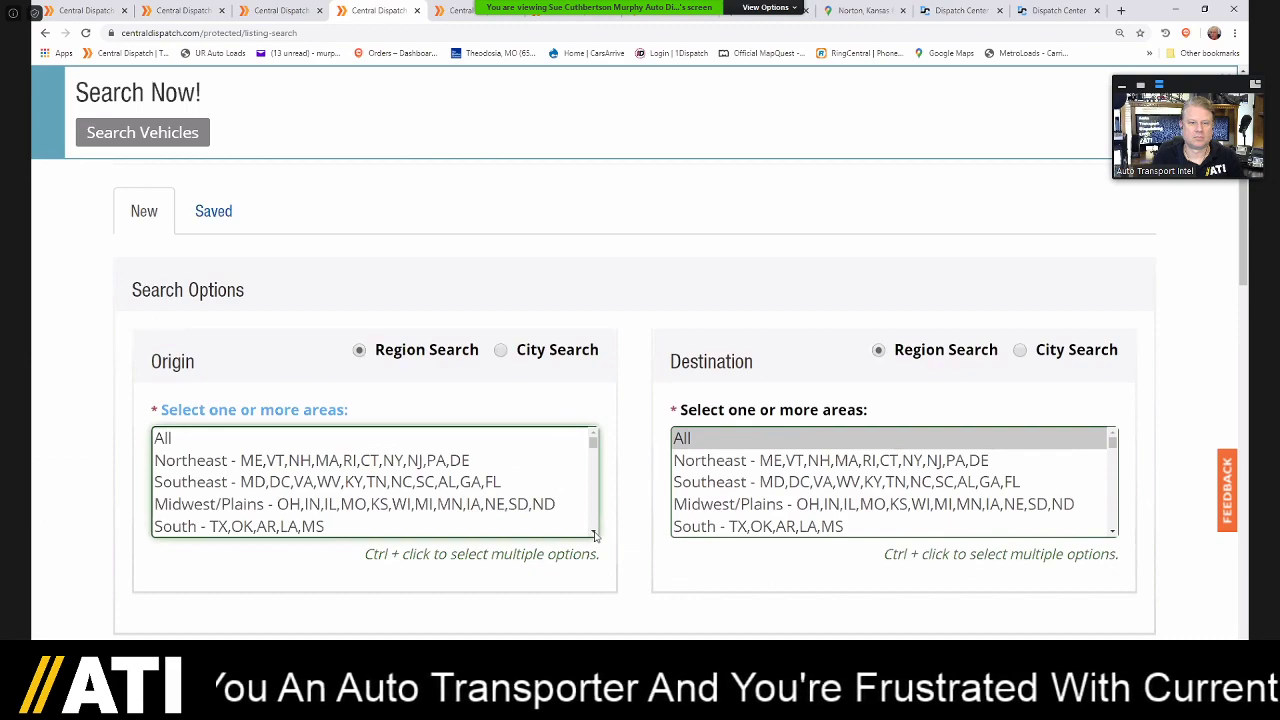
pyautogui.scroll(-3, 595, 535)
pyautogui.scroll(-3, 595, 535)
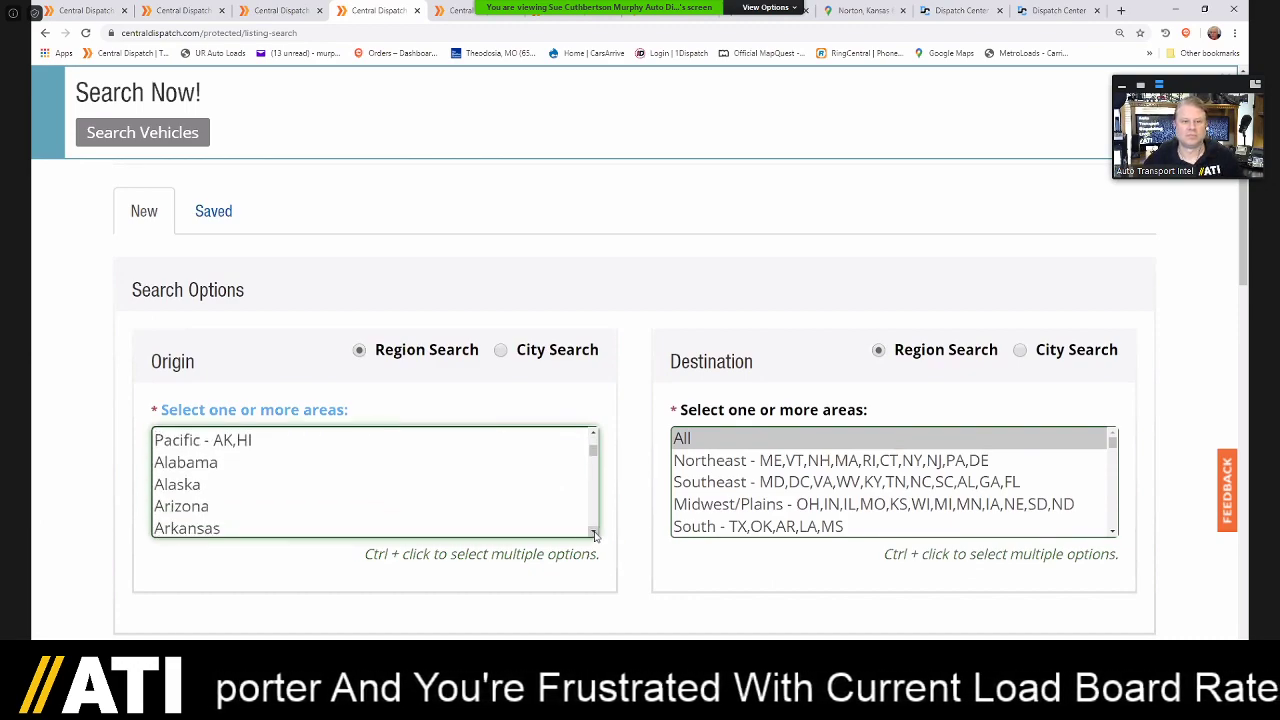
pyautogui.scroll(-1, 595, 535)
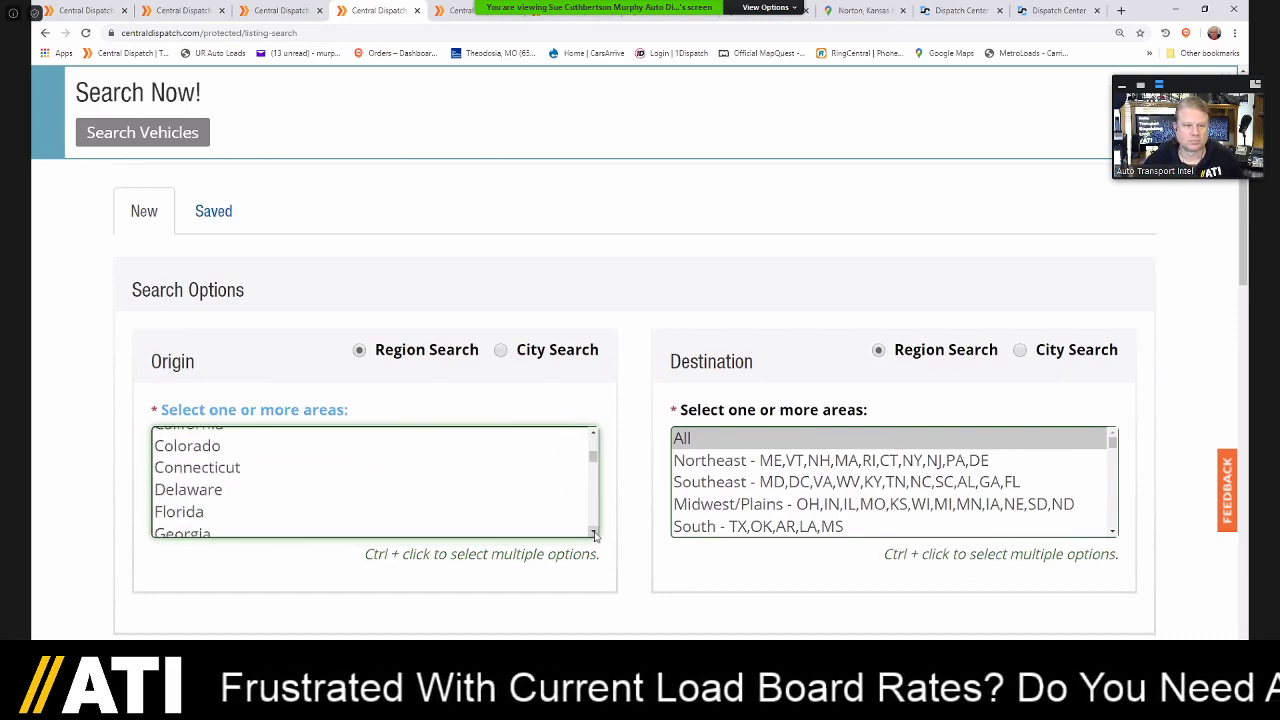
pyautogui.click(595, 535)
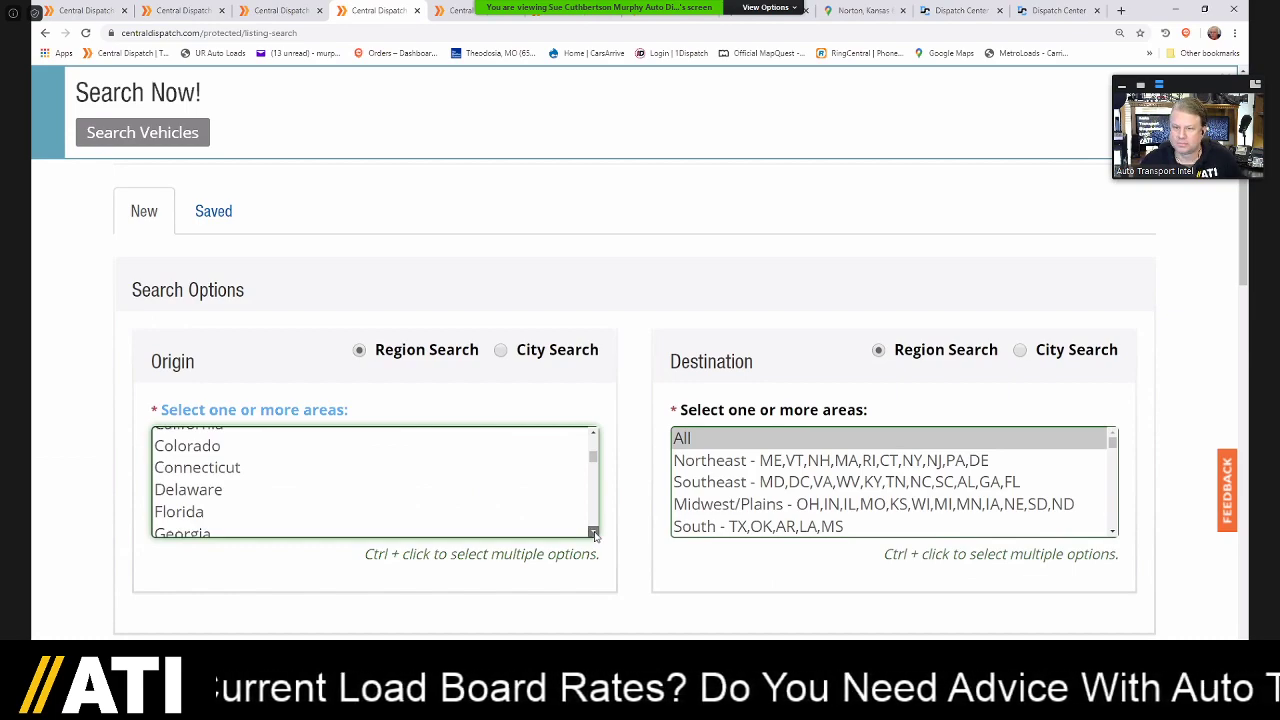
pyautogui.scroll(-2, 595, 535)
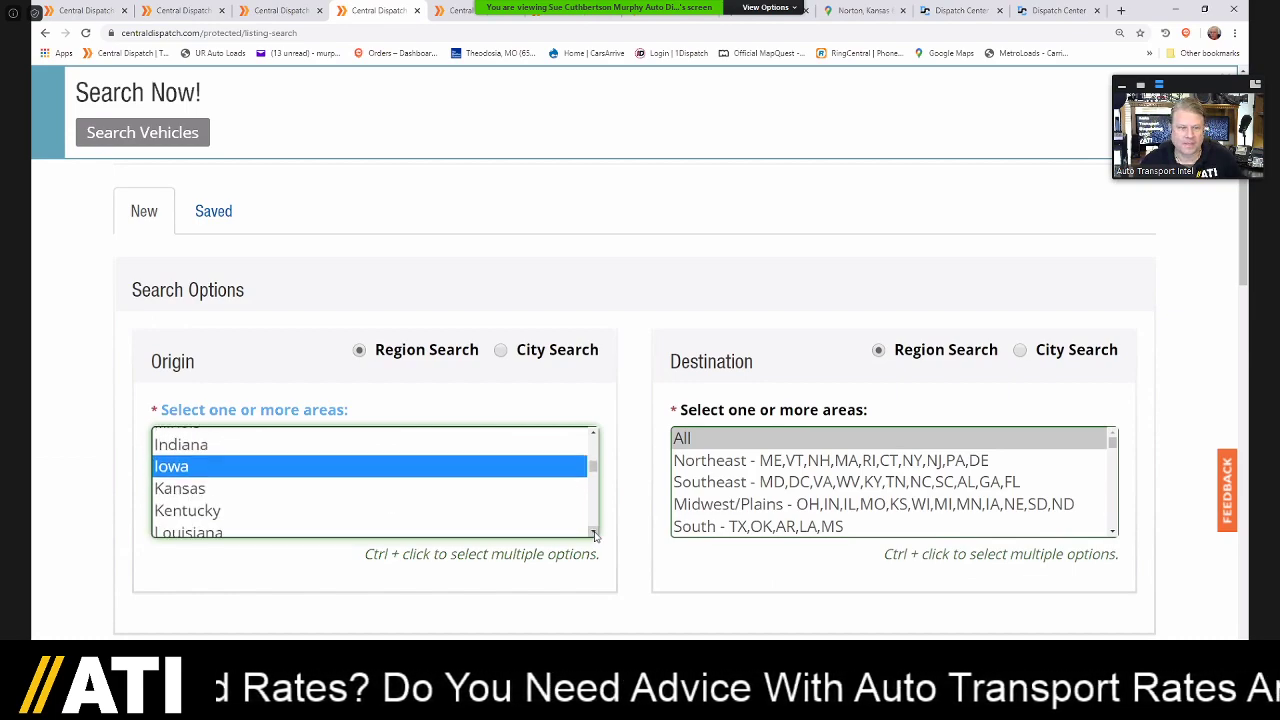
pyautogui.scroll(-4, 595, 535)
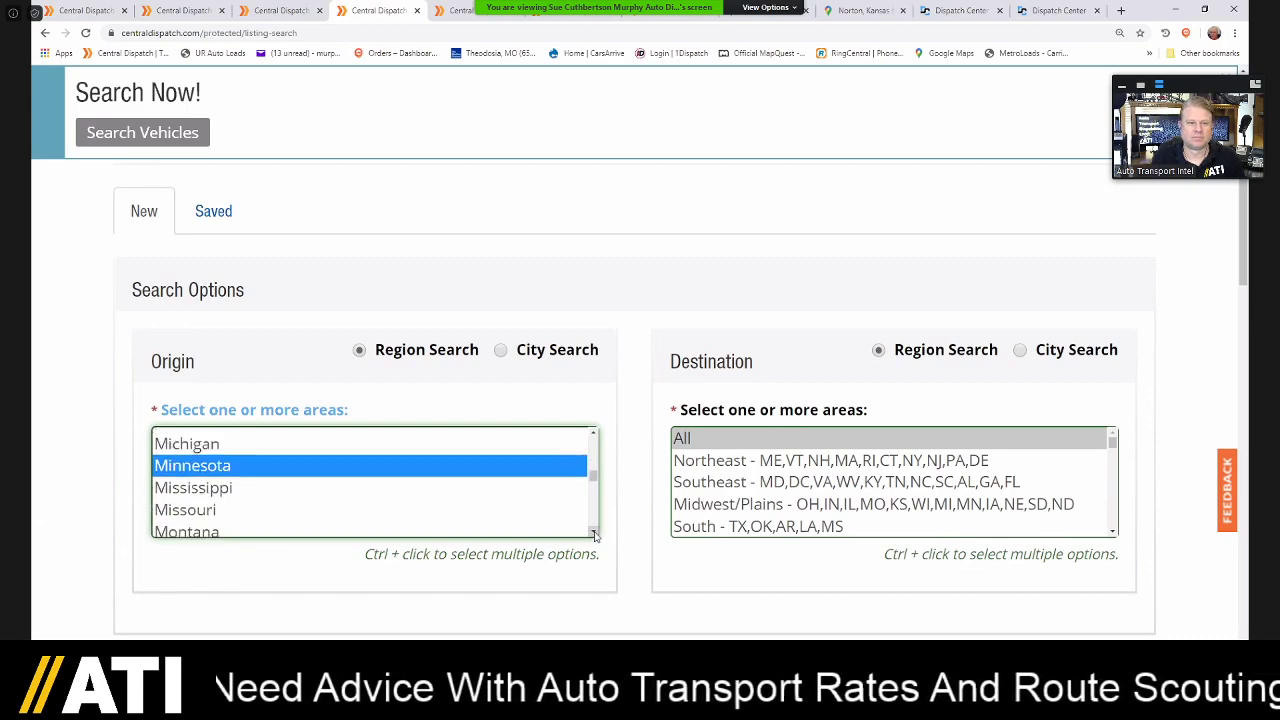
pyautogui.scroll(-1, 595, 535)
pyautogui.click(249, 492)
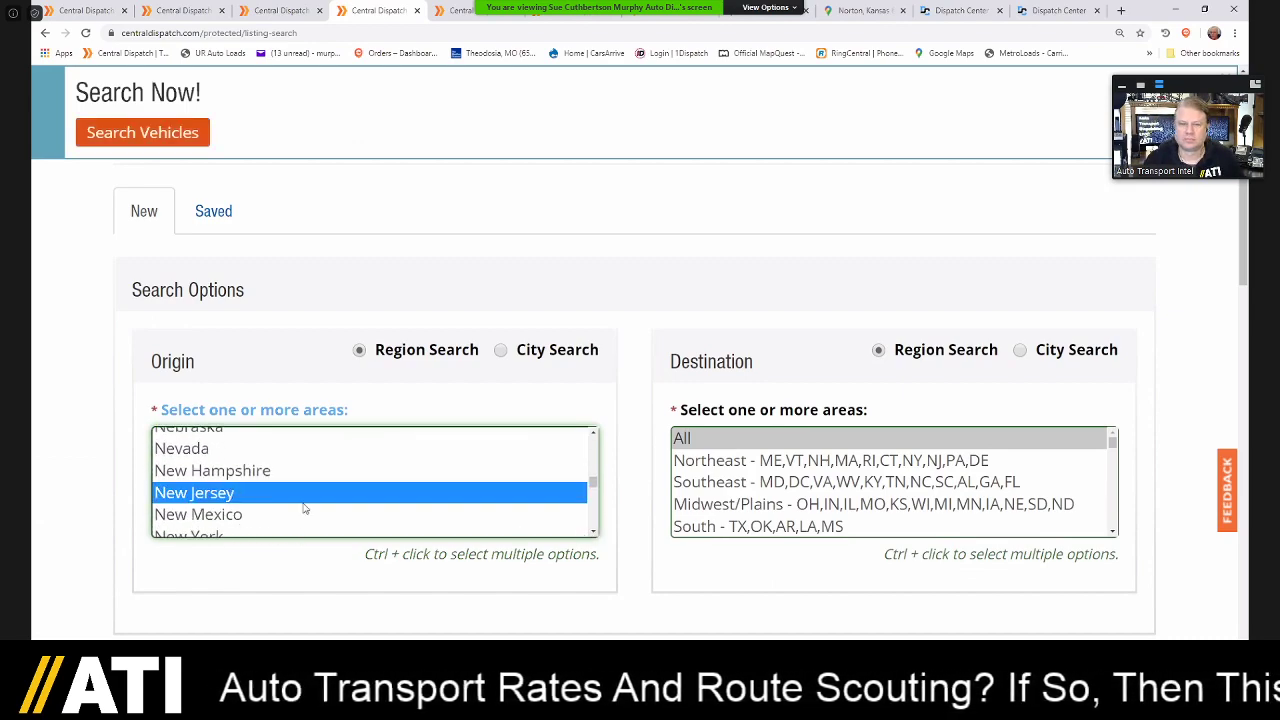
# - Select California as the destination area
pyautogui.click(1112, 532)
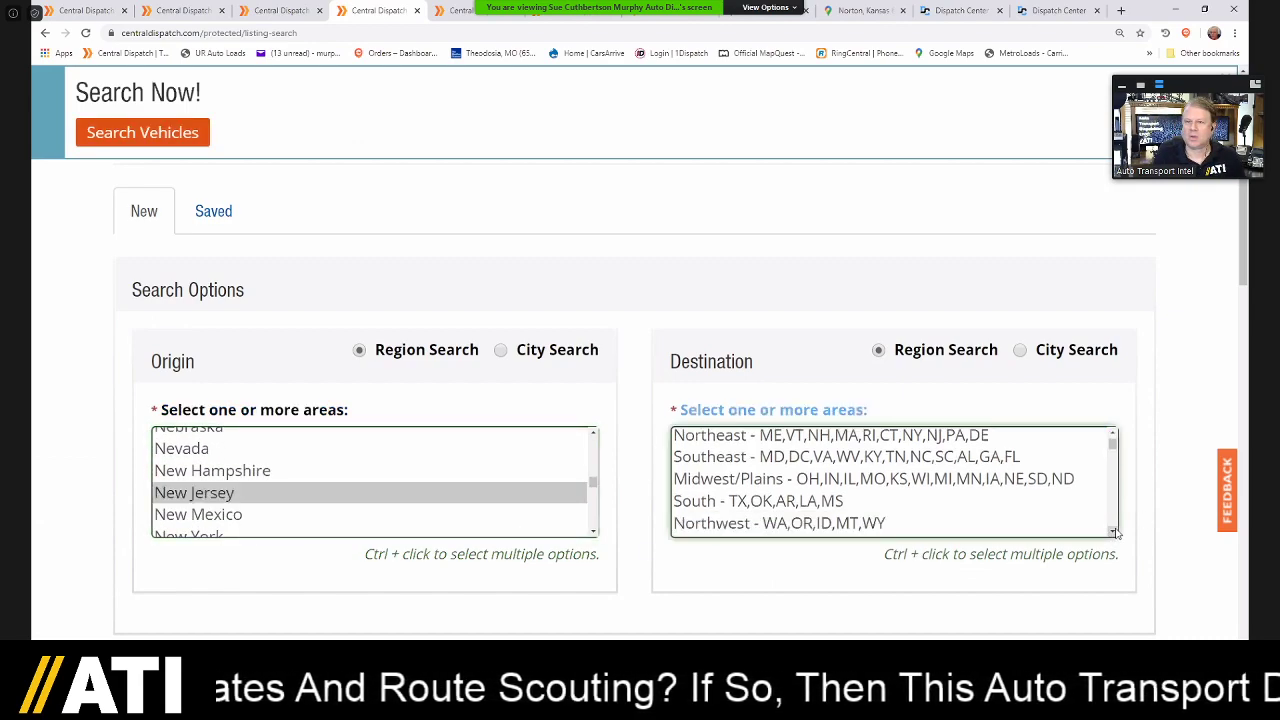
pyautogui.click(1114, 533)
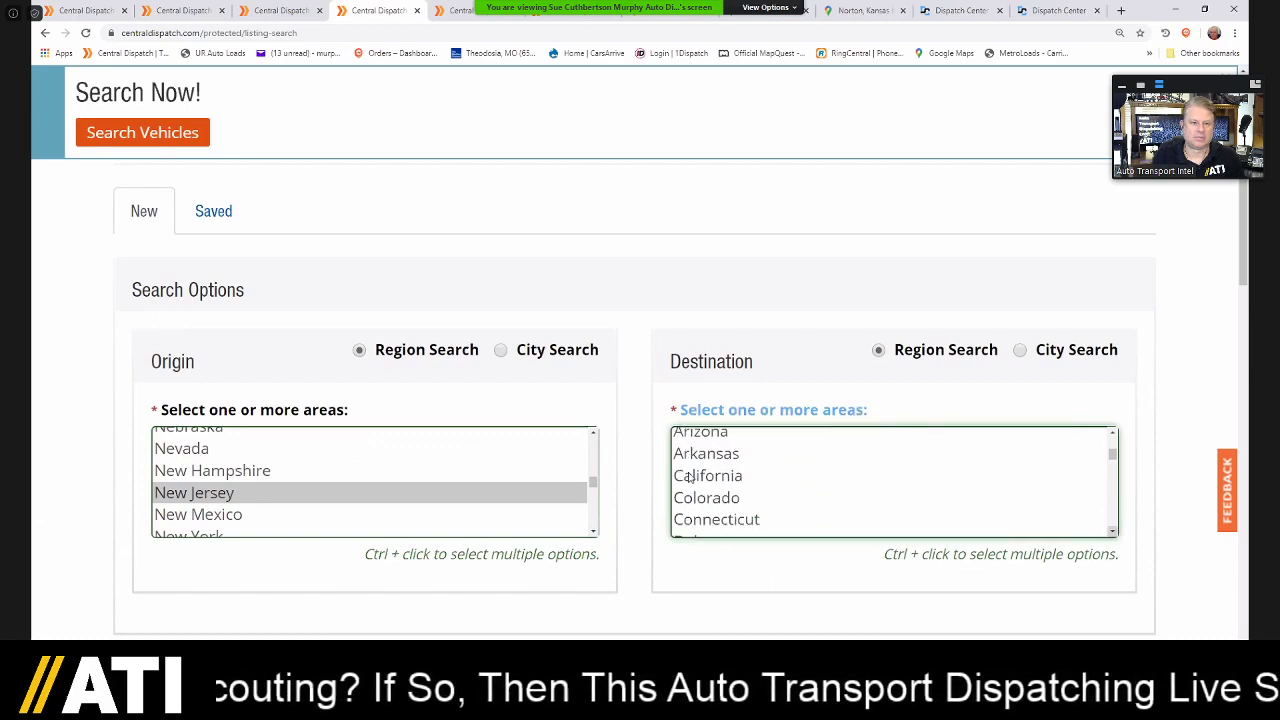
pyautogui.click(686, 476)
pyautogui.scroll(-1, 974, 331)
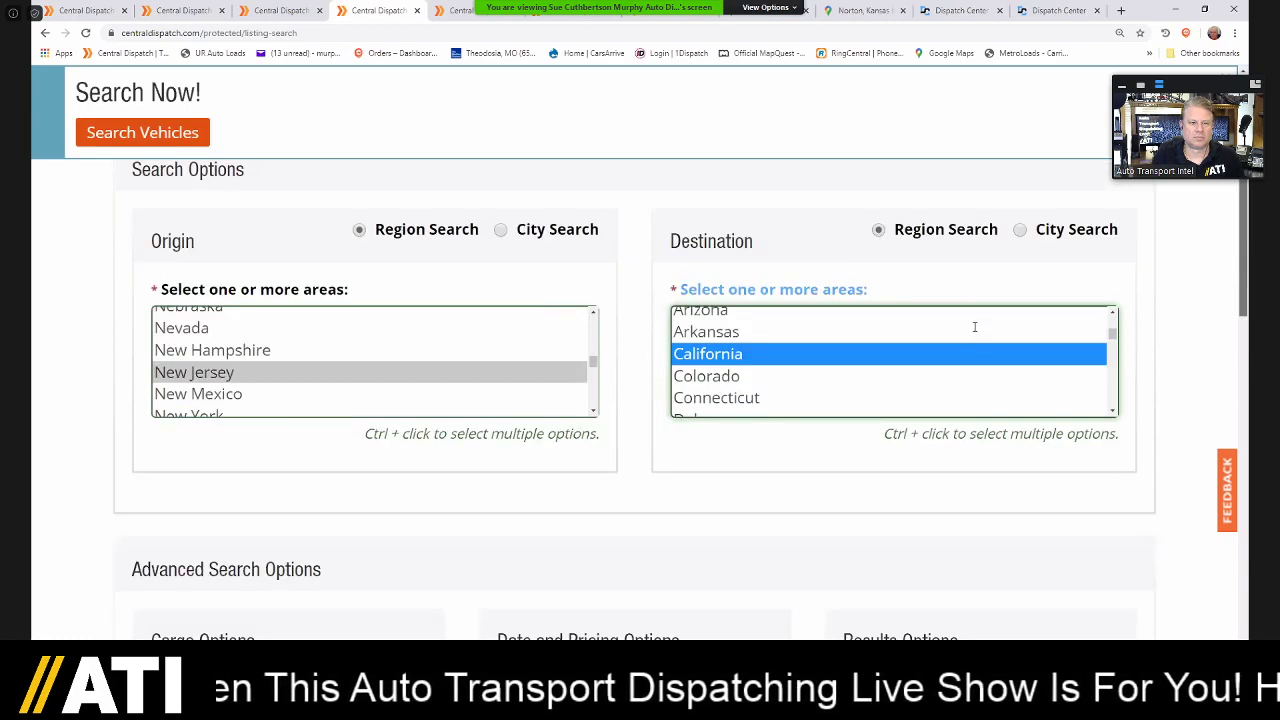
# - Leave the minimum pay per vehicle per mile blank and run the New Jersey to California vehicle search
pyautogui.scroll(-2, 497, 337)
pyautogui.scroll(-4, 1243, 368)
pyautogui.click(634, 334)
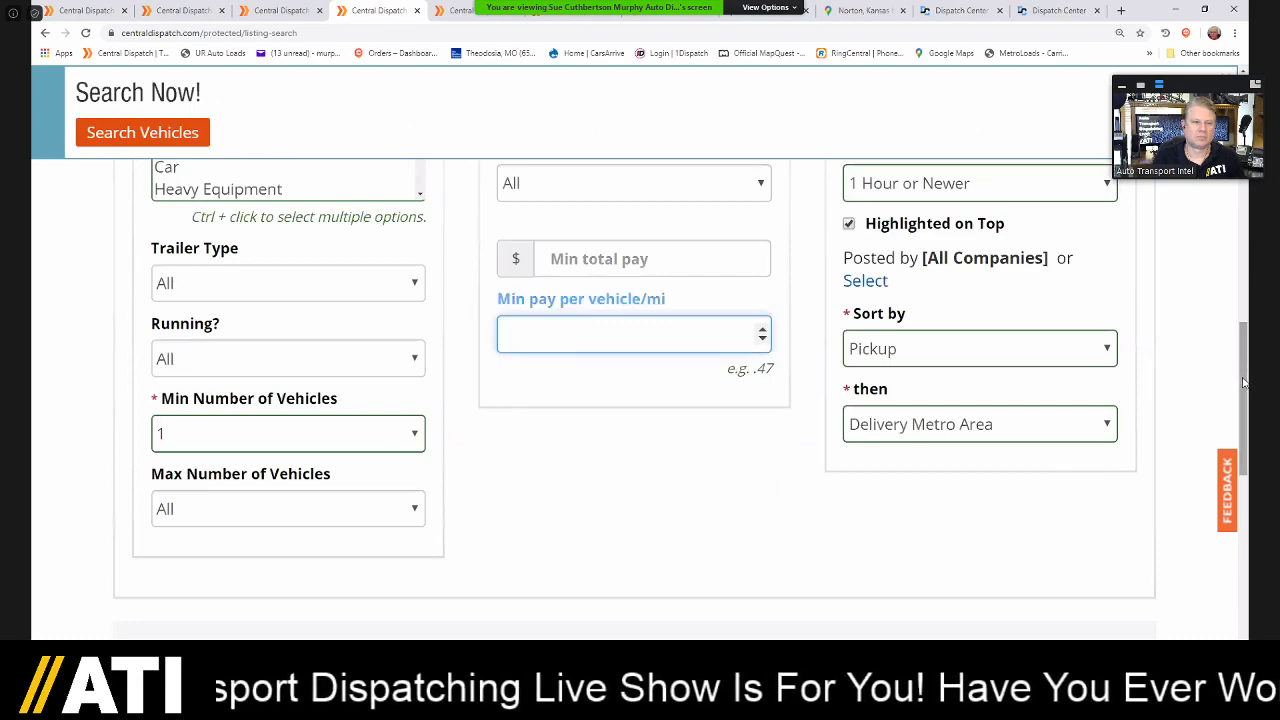
pyautogui.scroll(-1, 1049, 533)
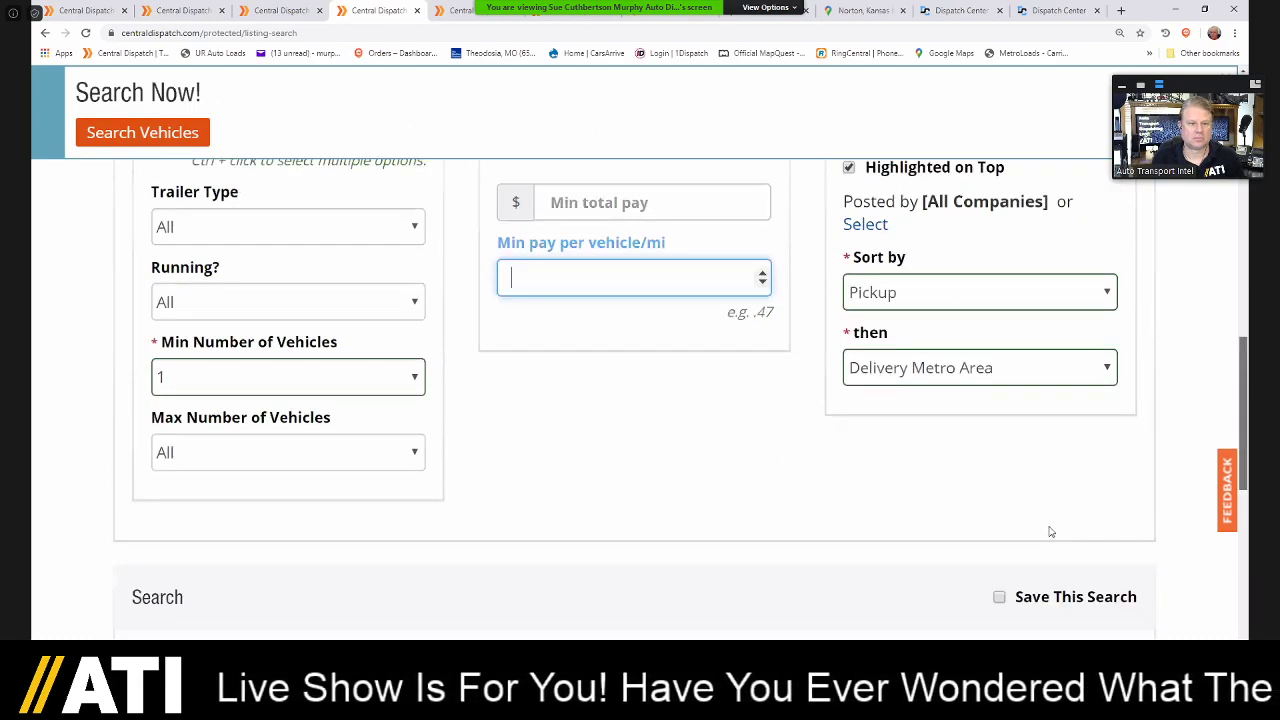
pyautogui.scroll(-1, 1049, 533)
pyautogui.click(1049, 528)
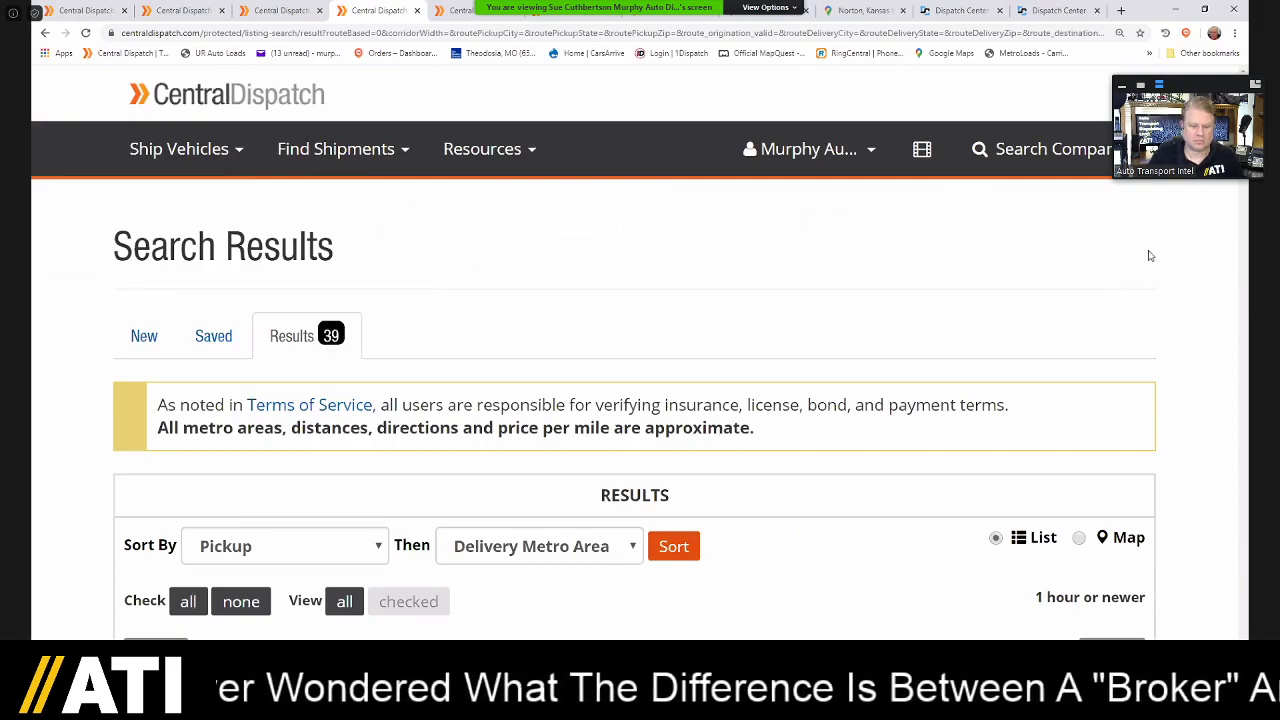
# - Examine the pay and per-mile rates of the New Jersey to California listings, down to the Bridgewater and Delanco loads
pyautogui.scroll(-1, 635, 352)
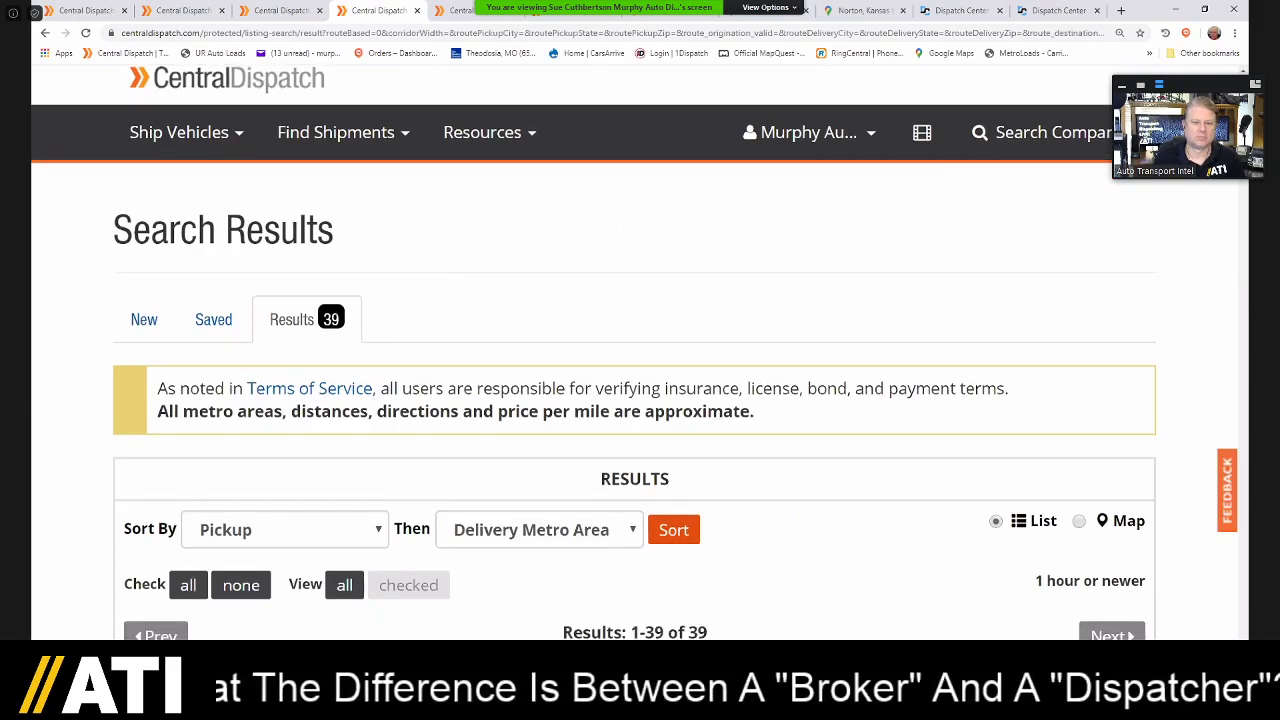
pyautogui.scroll(-2, 635, 400)
pyautogui.scroll(-3, 634, 400)
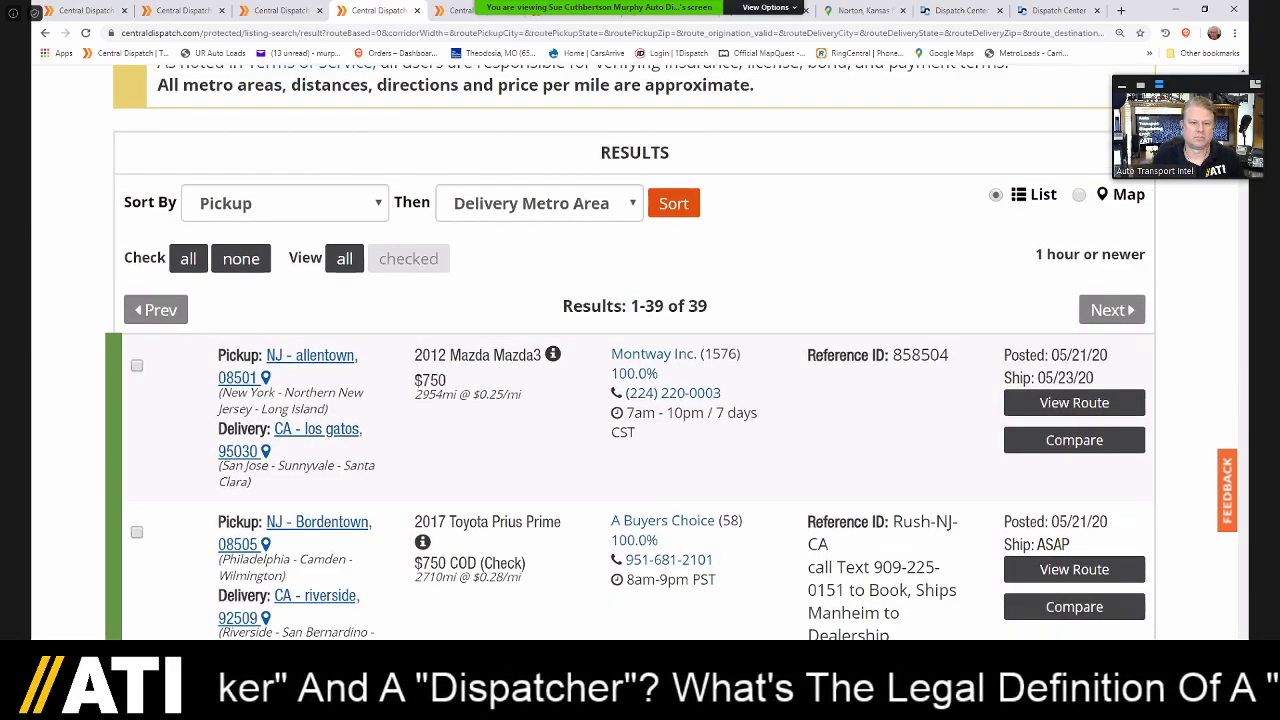
pyautogui.scroll(-1, 634, 400)
pyautogui.scroll(-2, 634, 400)
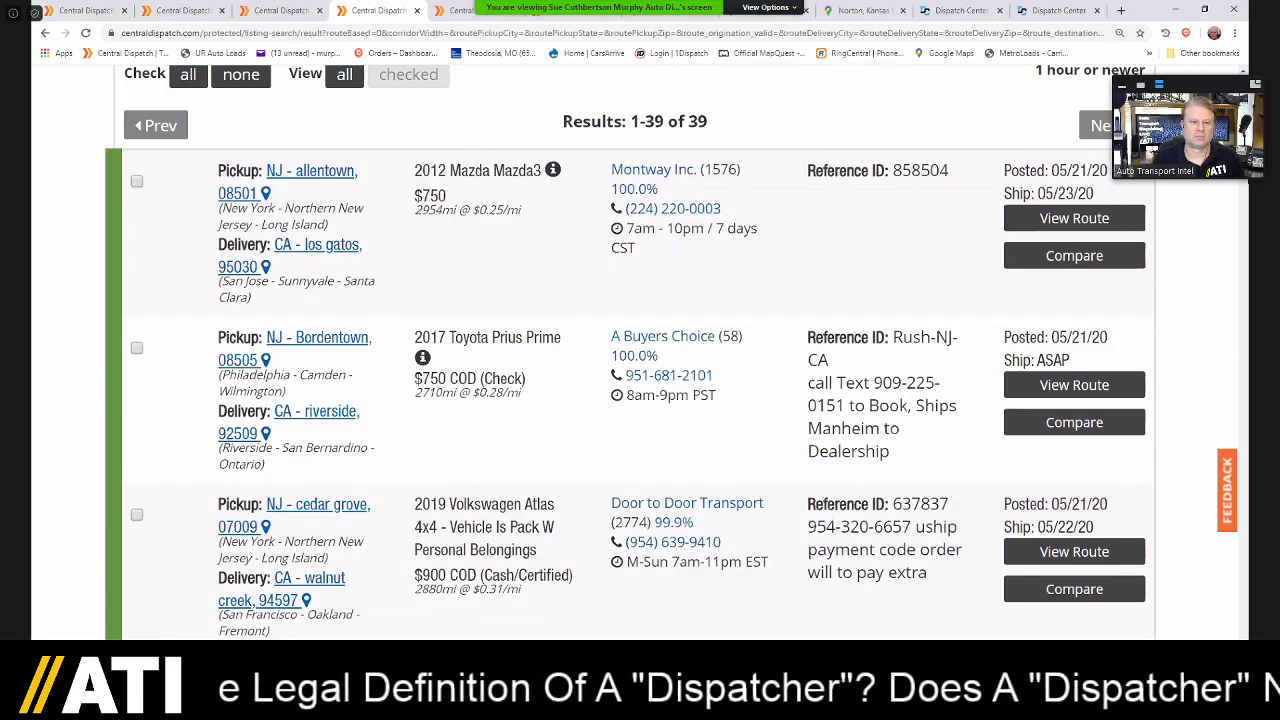
pyautogui.scroll(-1, 634, 400)
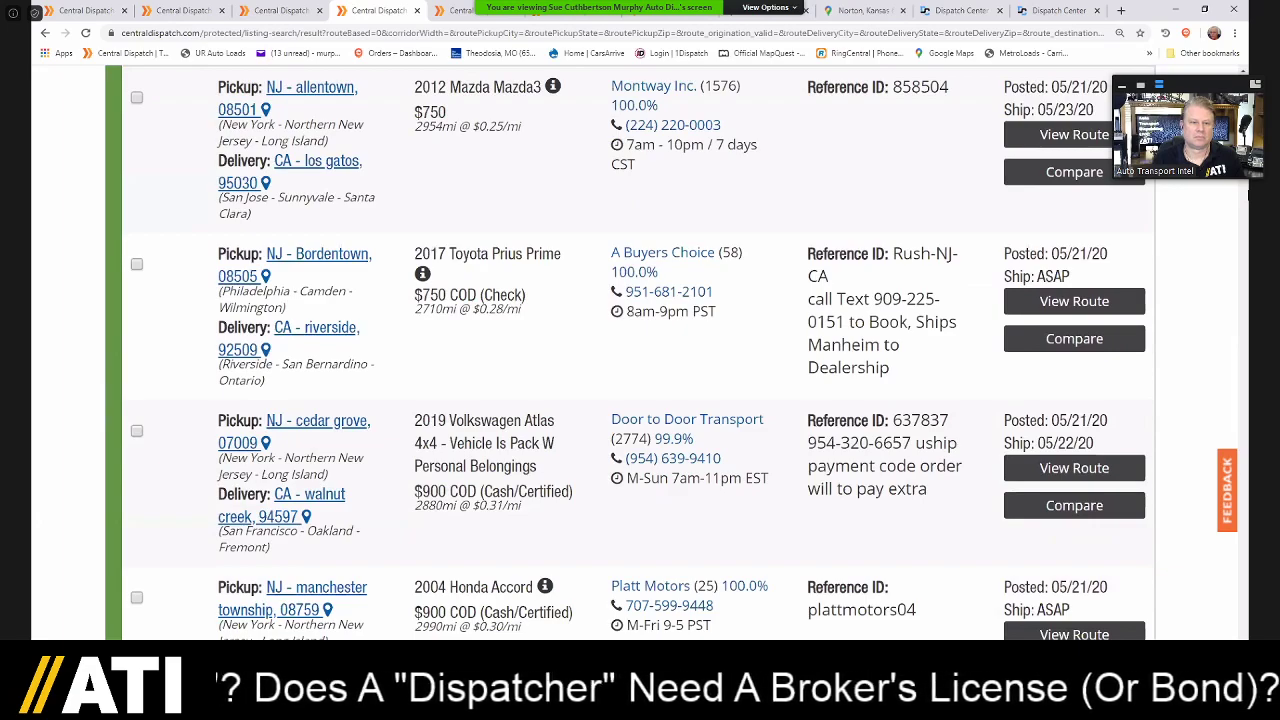
pyautogui.scroll(-8, 634, 400)
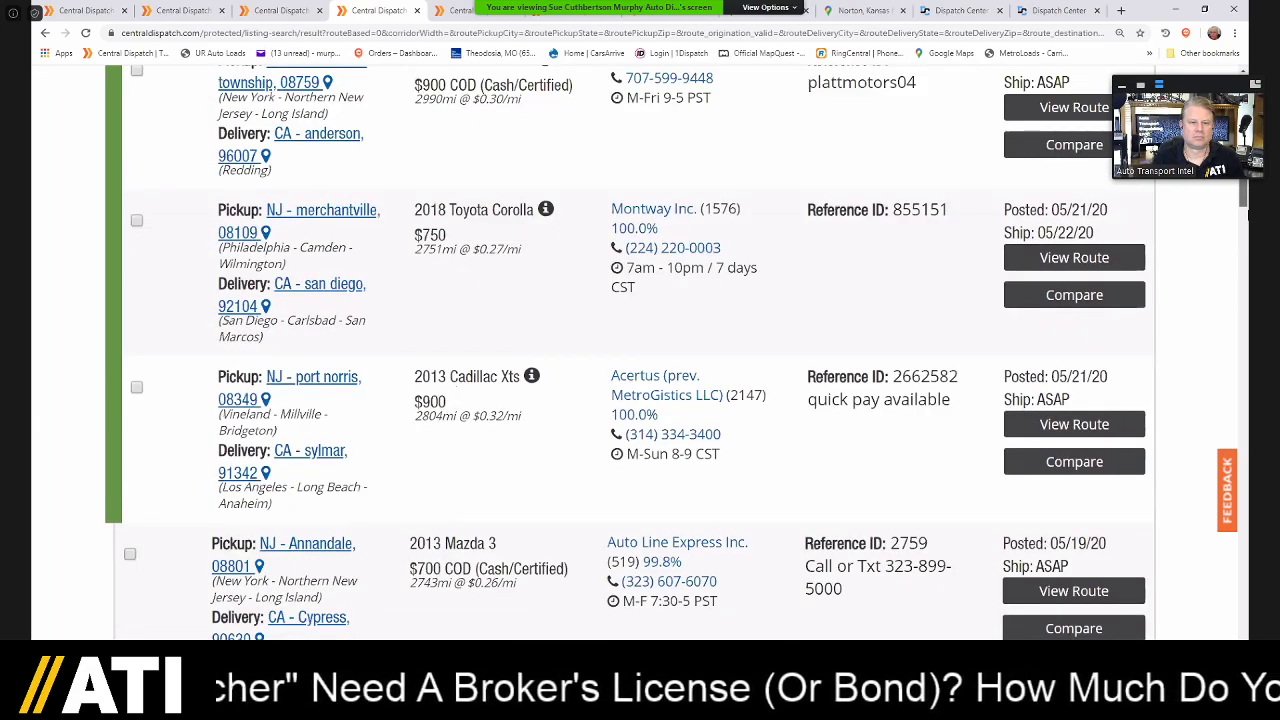
pyautogui.scroll(-1, 634, 400)
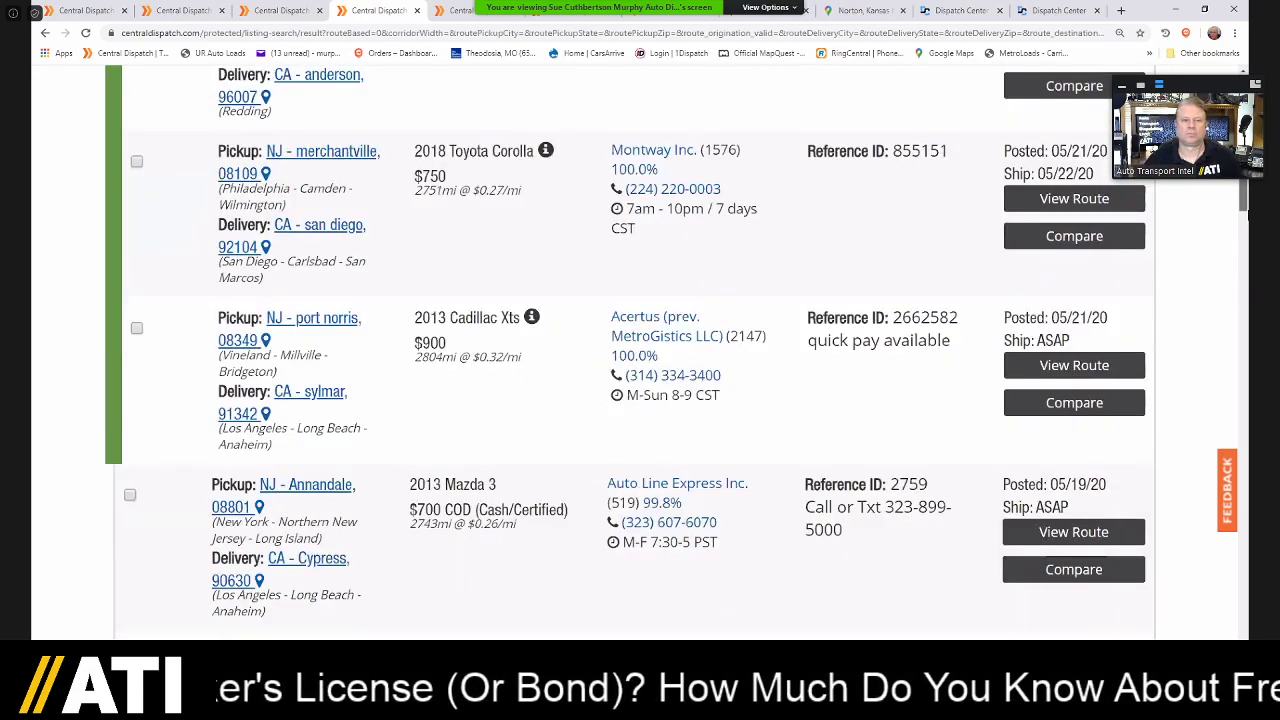
pyautogui.scroll(-4, 490, 380)
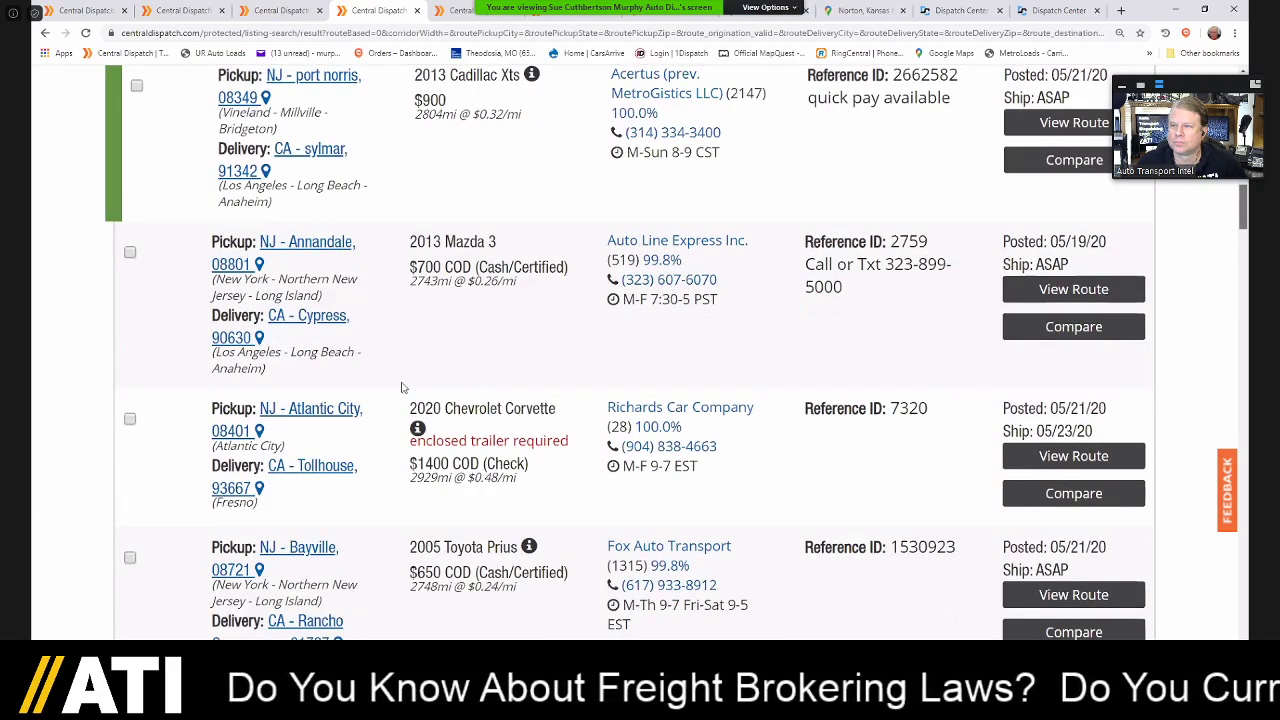
pyautogui.scroll(-2, 1238, 230)
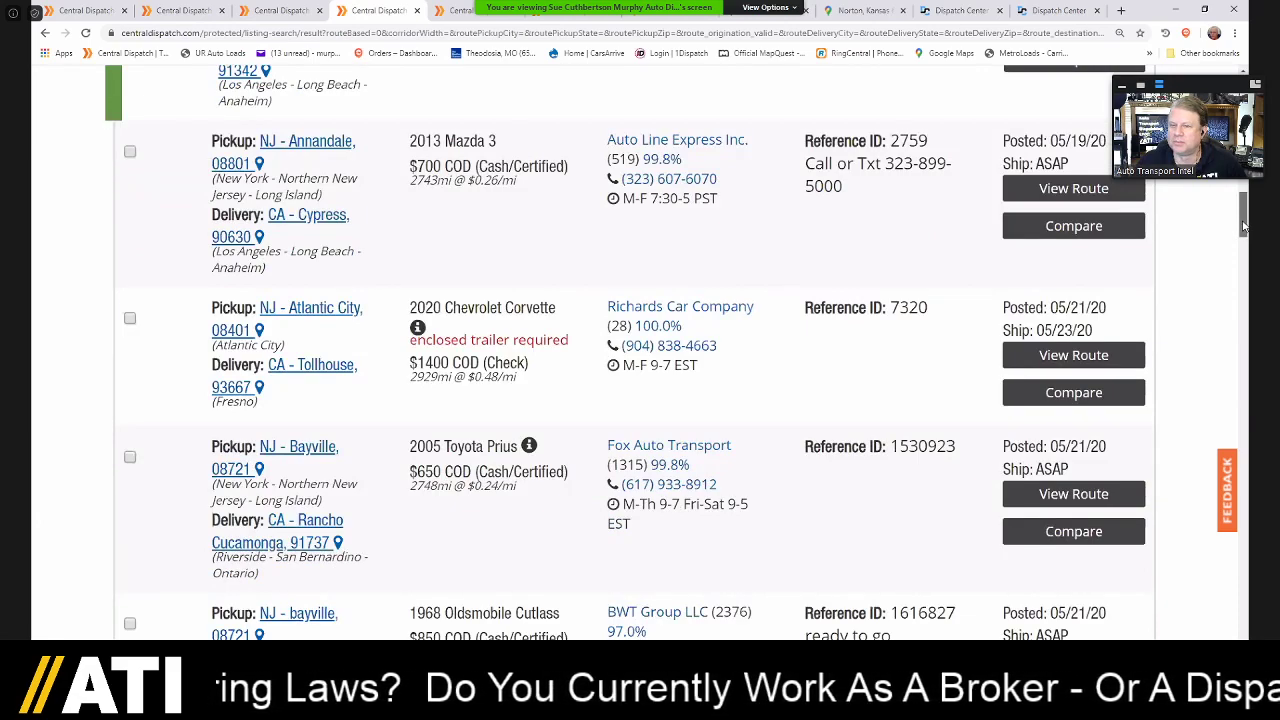
pyautogui.scroll(-1, 1244, 226)
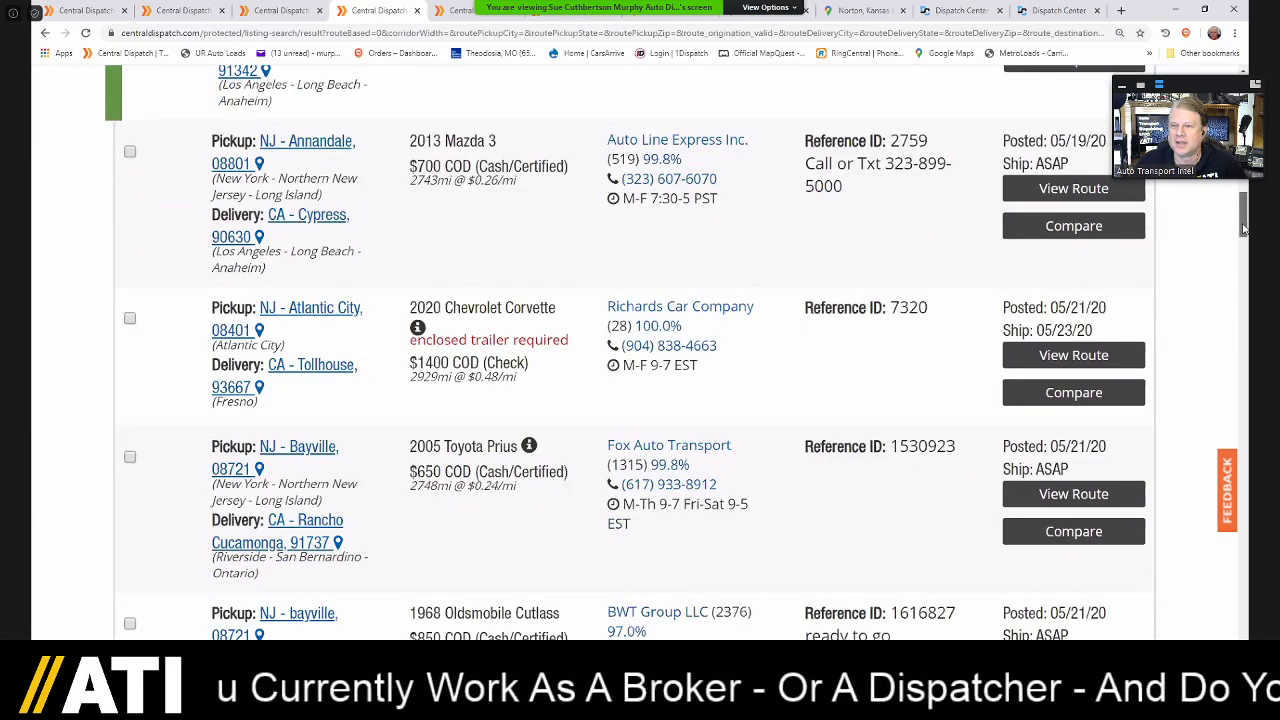
pyautogui.scroll(-2, 1244, 232)
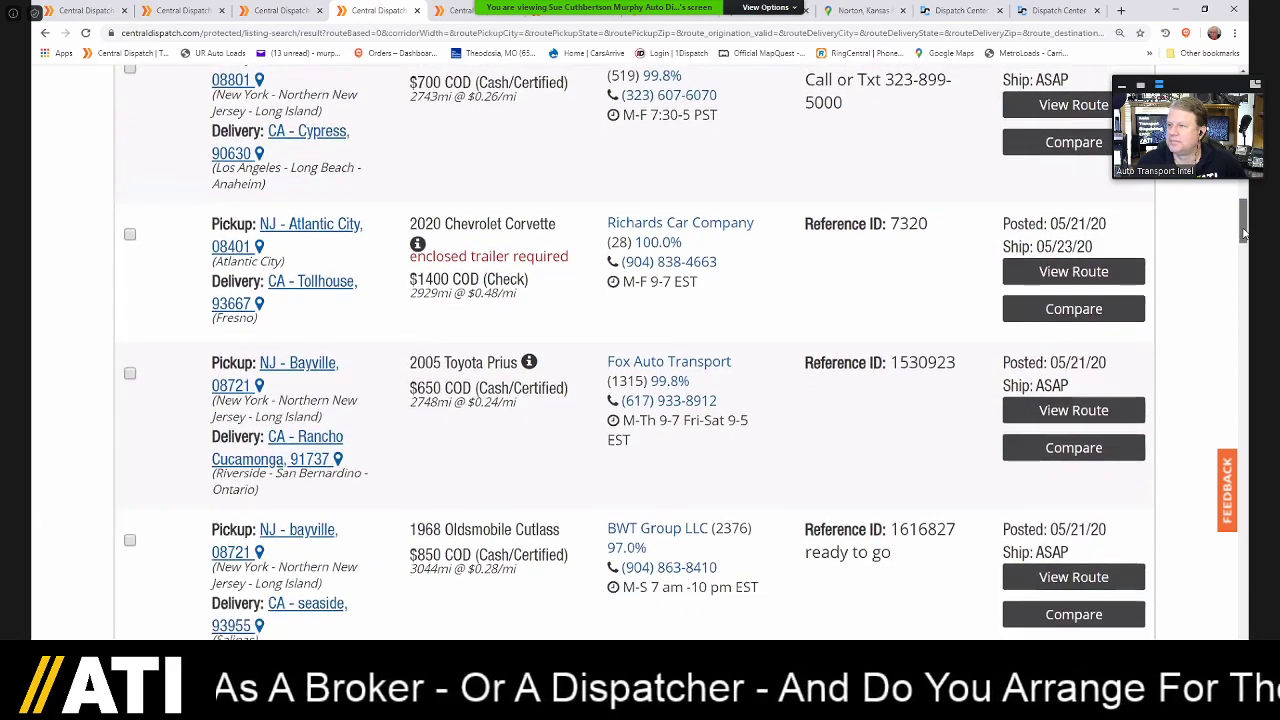
pyautogui.moveTo(1244, 232); pyautogui.dragTo(1244, 259)
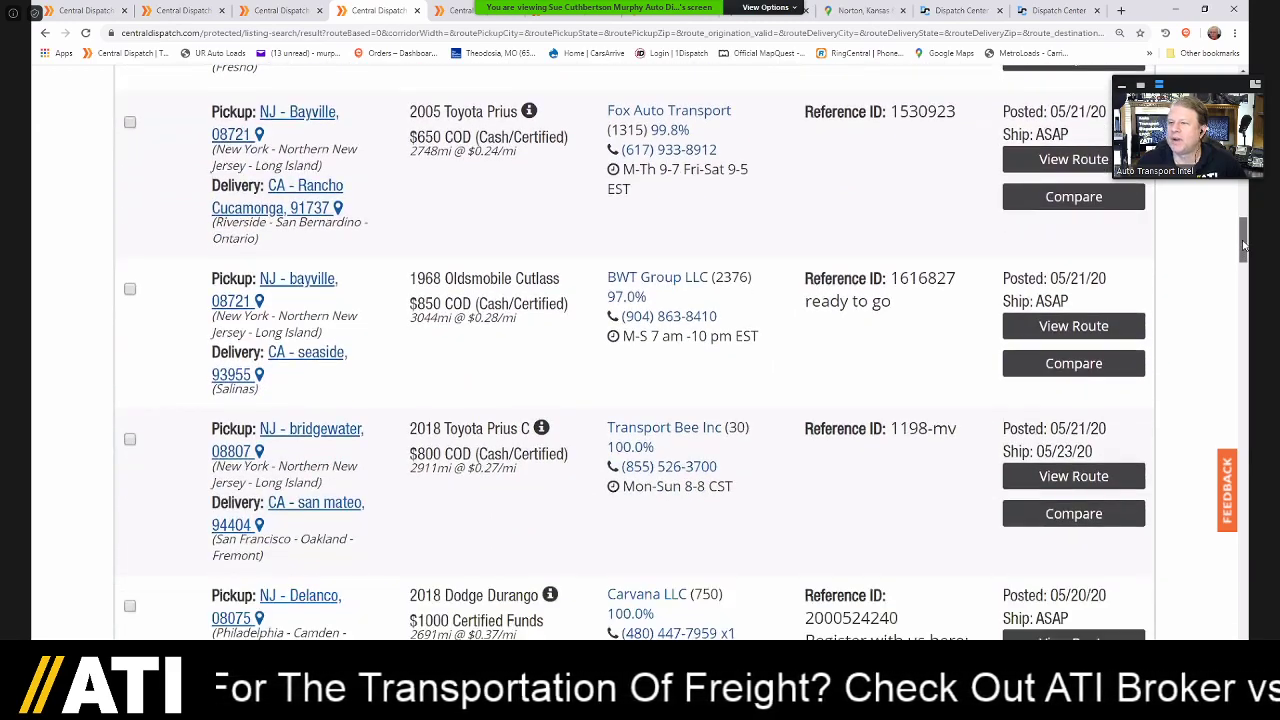
pyautogui.scroll(-1, 757, 217)
# - Open the profile of Richards Car Company, poster of the 2020 Chevrolet Corvette load, in a separate tab and review its company and contact information
pyautogui.scroll(4, 752, 240)
pyautogui.rightClick(711, 193)
pyautogui.click(765, 203)
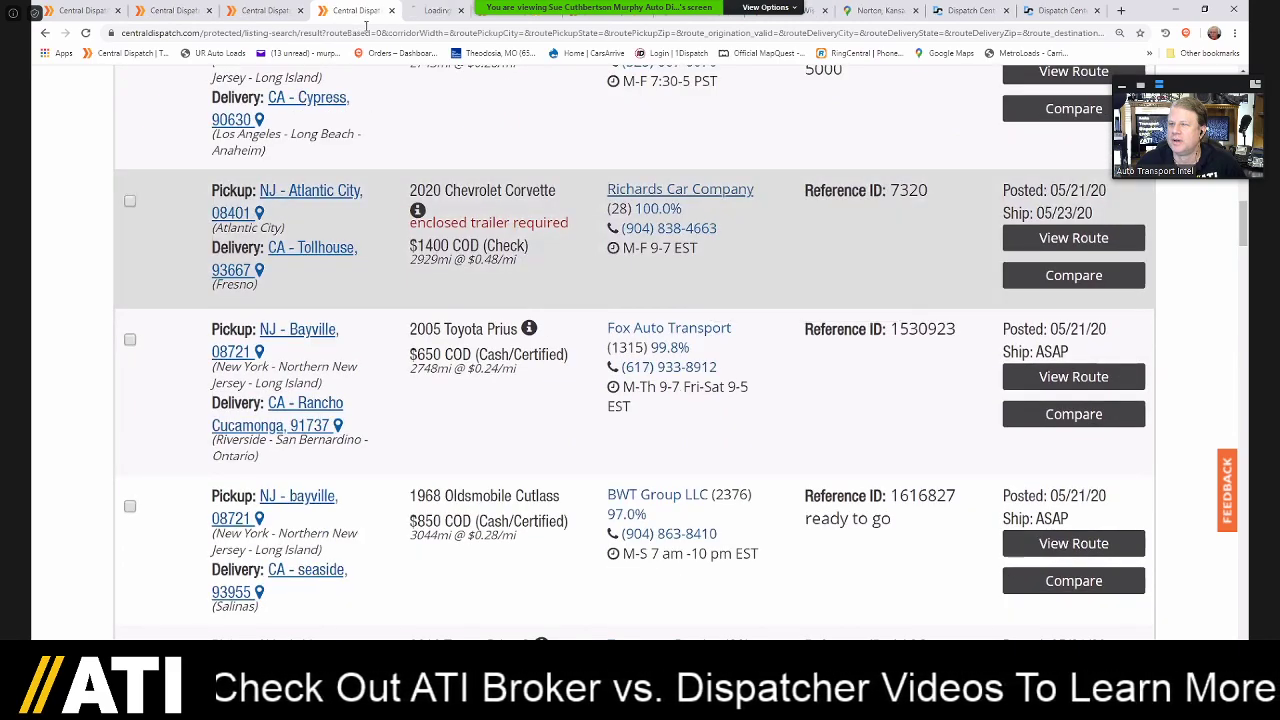
pyautogui.click(440, 10)
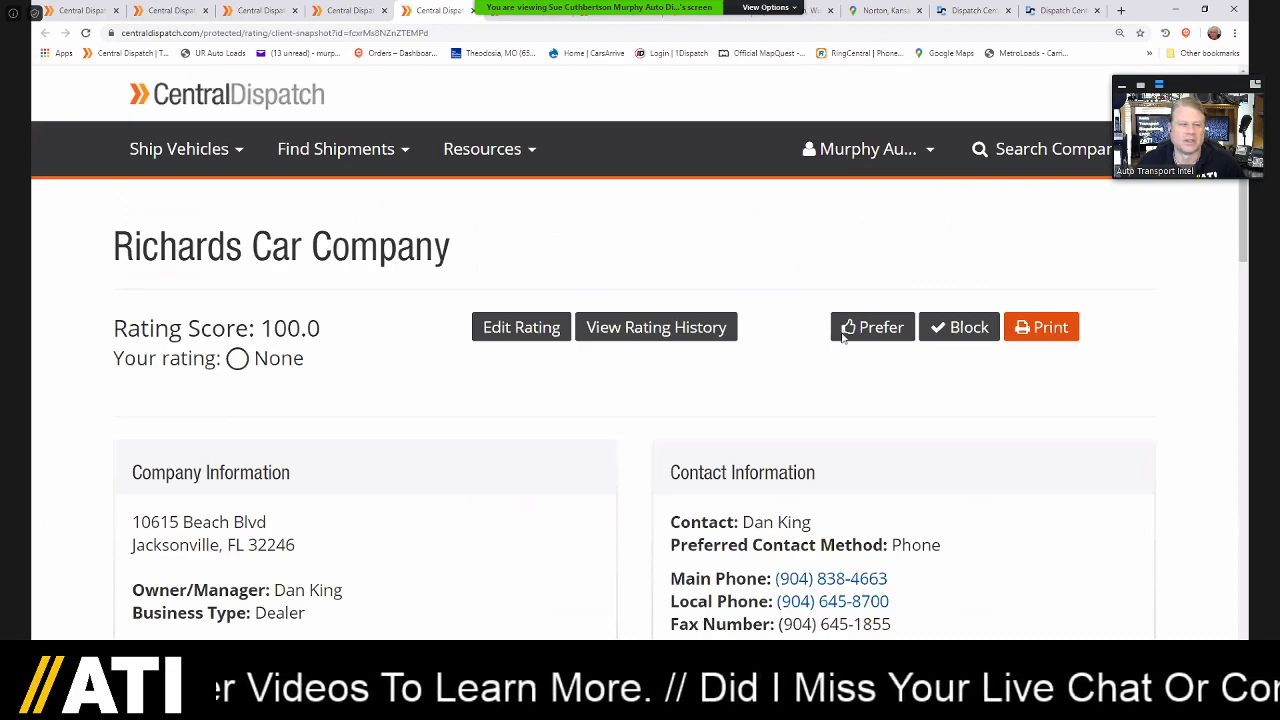
pyautogui.scroll(-1, 1245, 210)
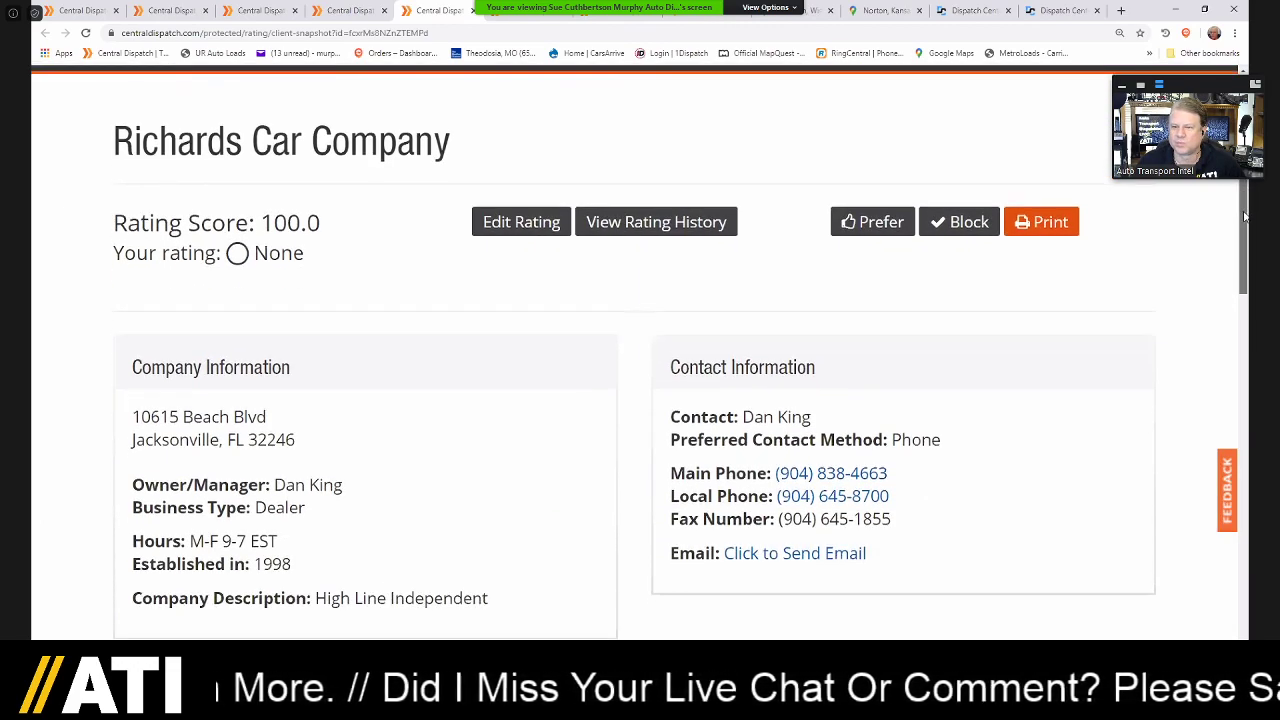
pyautogui.scroll(-1, 1245, 237)
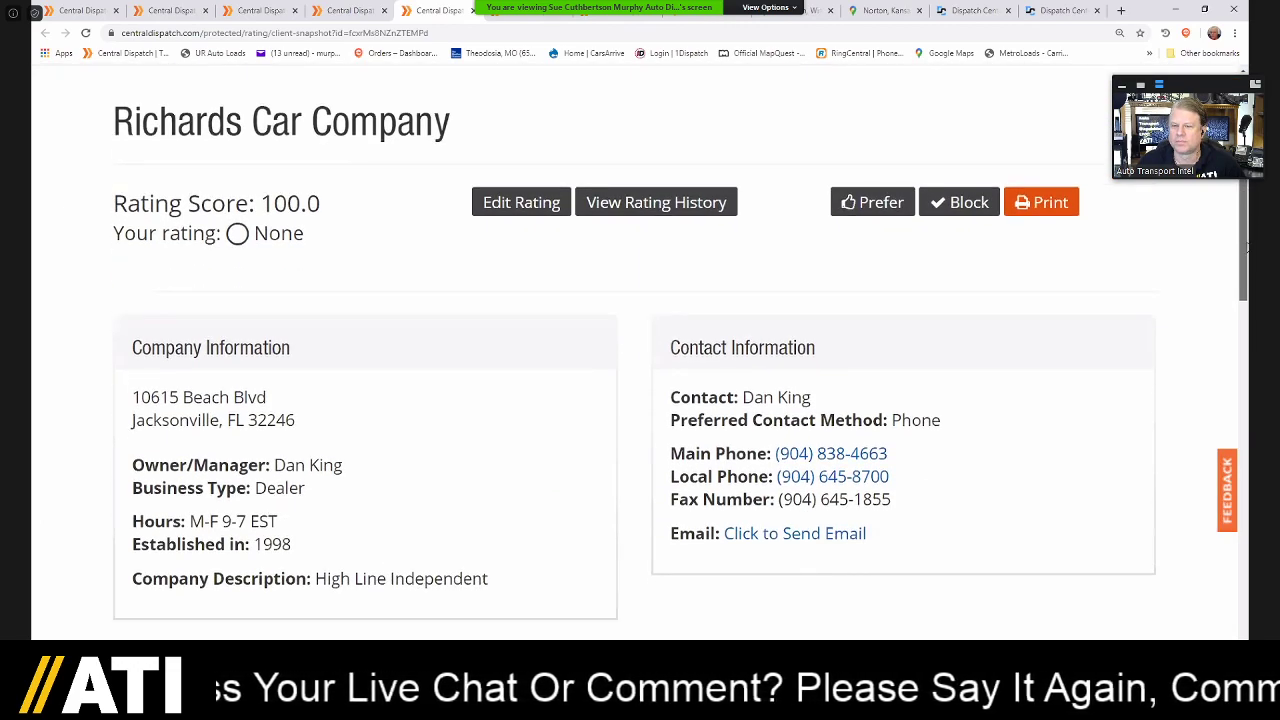
pyautogui.scroll(-1, 871, 108)
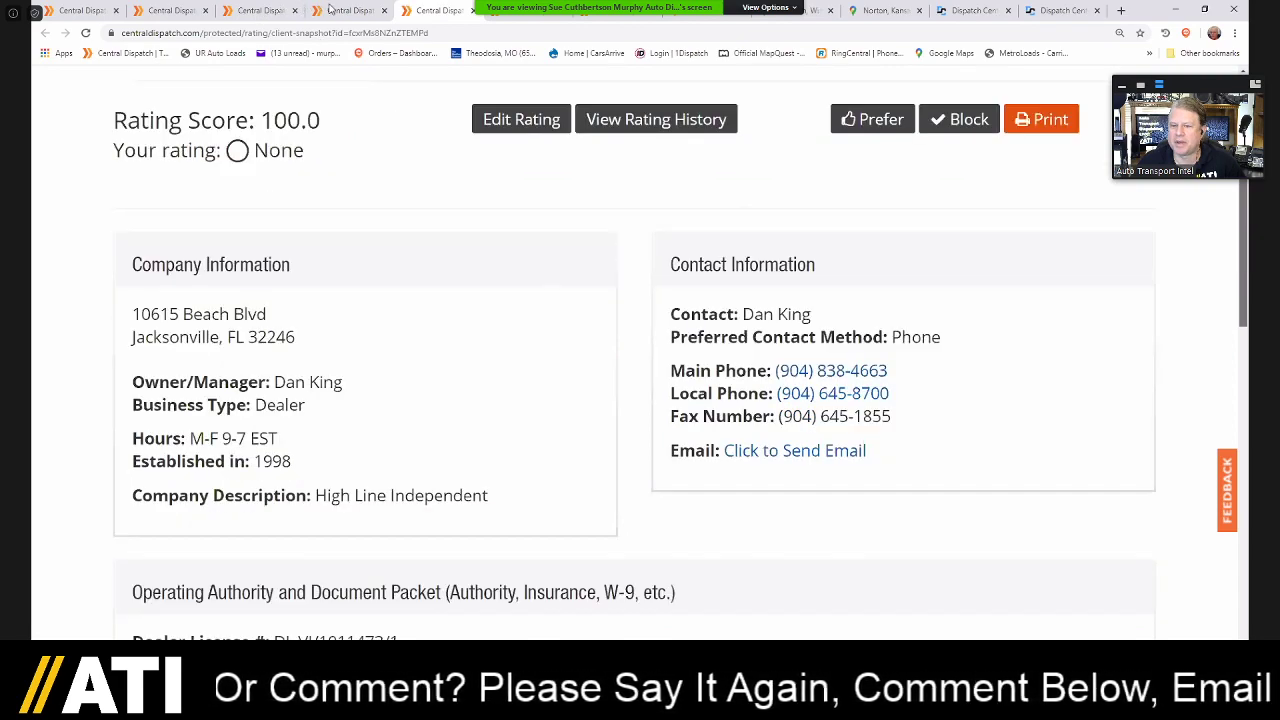
# - Compare the Atlantic City to Tollhouse Corvette listing with the Richards Car Company profile
pyautogui.click(343, 11)
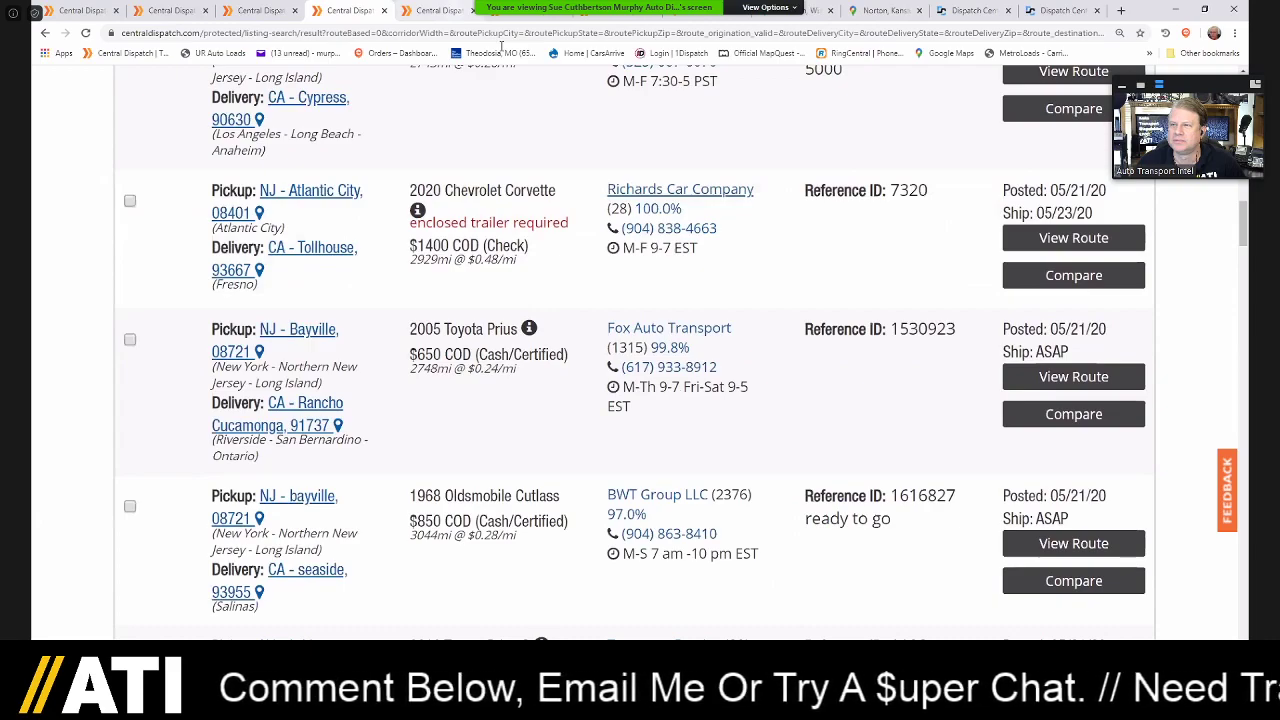
pyautogui.hotkey('ctrl', 'Tab')
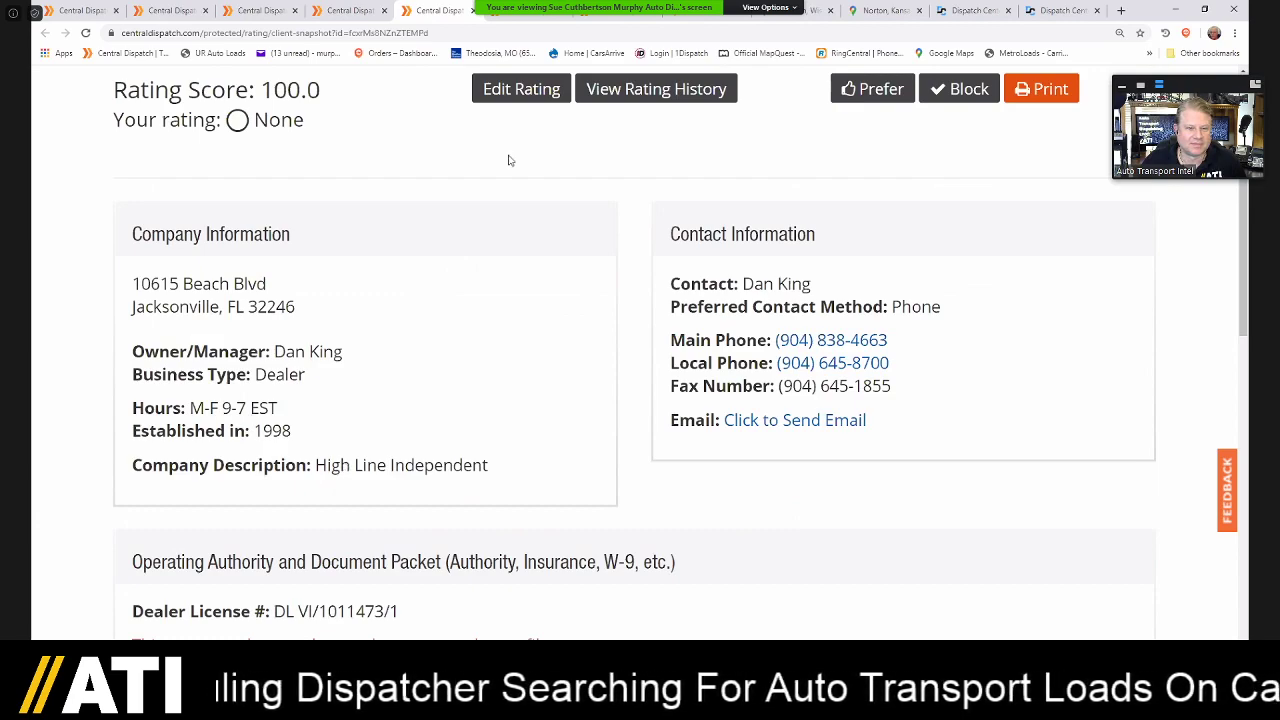
pyautogui.click(362, 17)
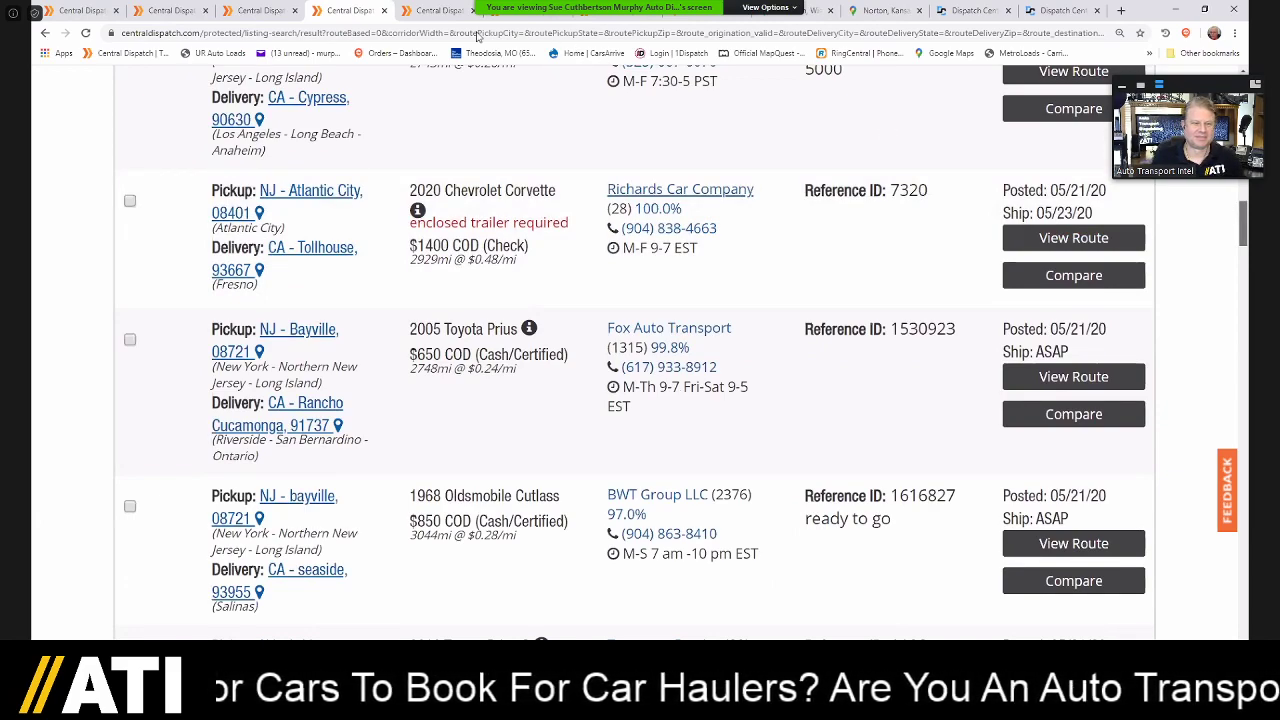
pyautogui.scroll(-1, 1195, 250)
pyautogui.click(435, 10)
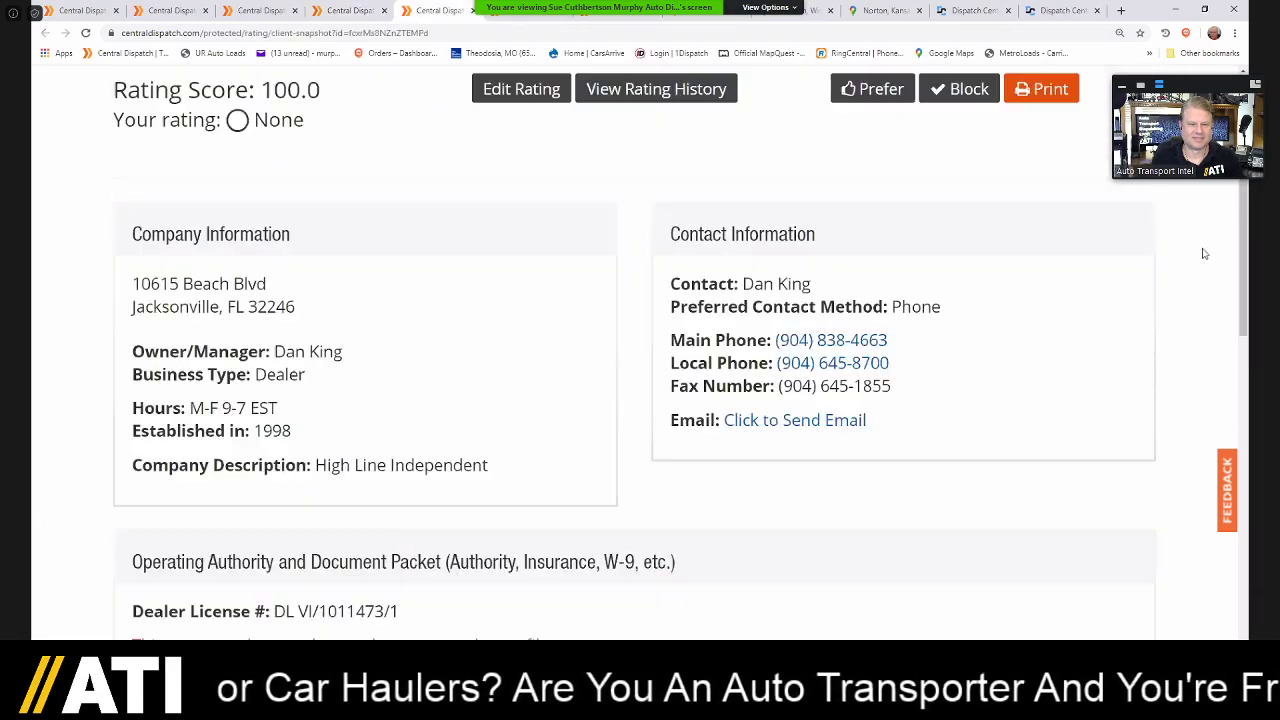
pyautogui.moveTo(1243, 232); pyautogui.dragTo(1243, 192)
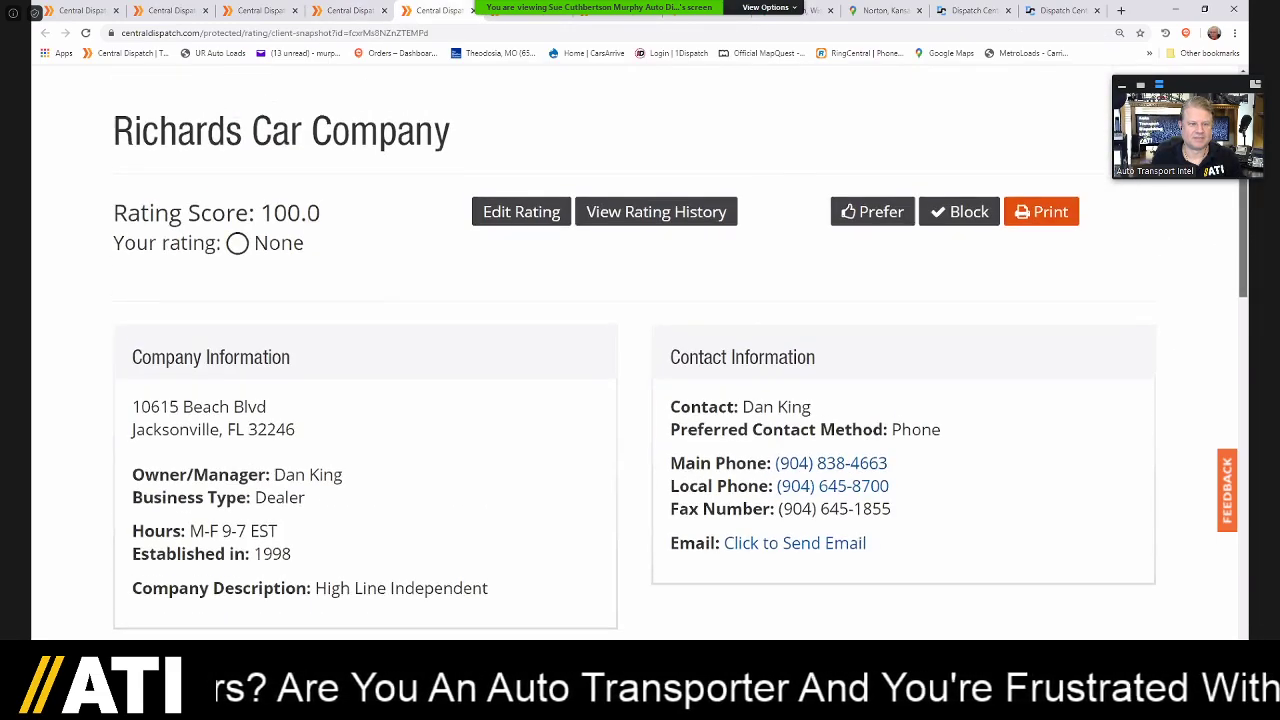
# - Switch to the Dispatch Center page and enter "richards car company" as a web search there
pyautogui.click(1068, 10)
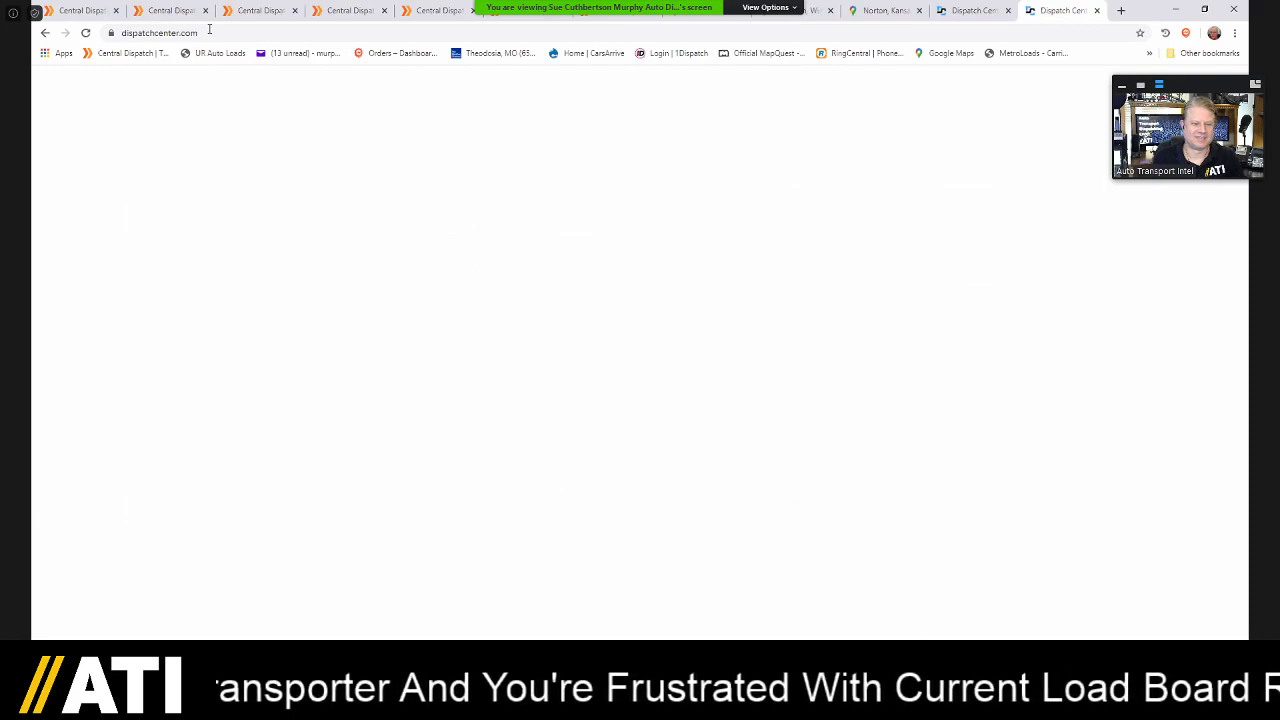
pyautogui.click(209, 32)
pyautogui.write('r')
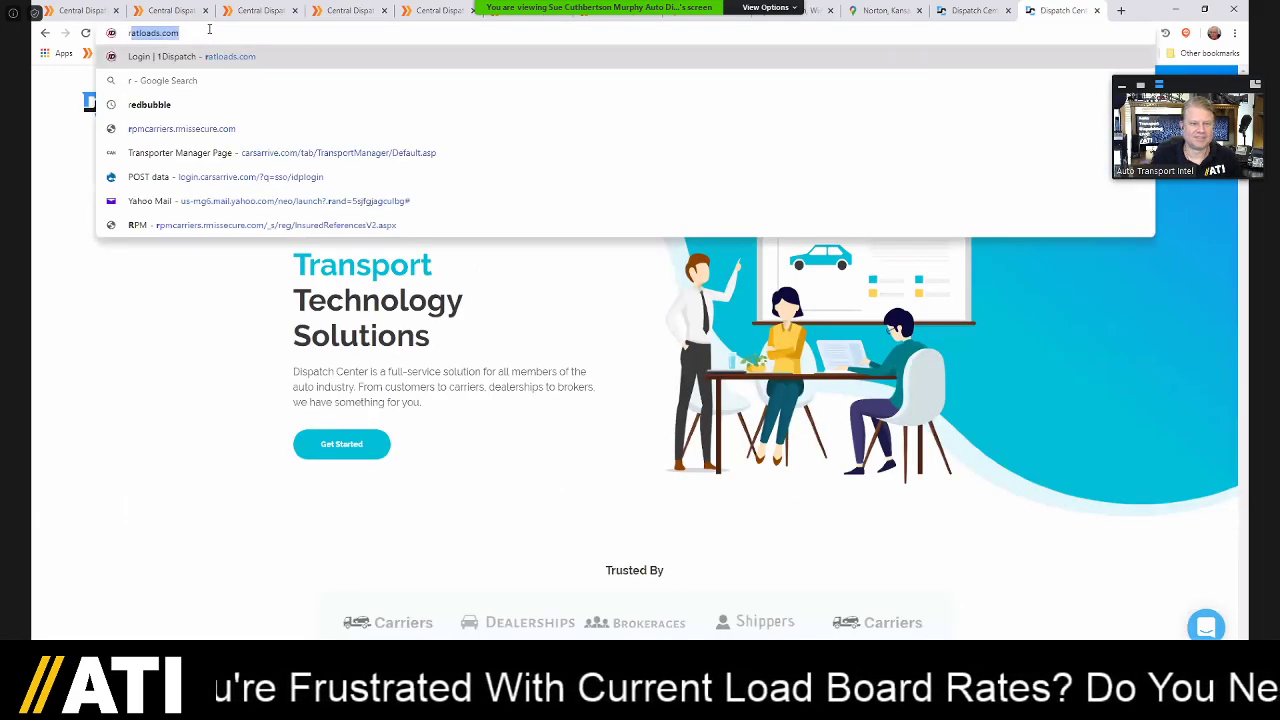
pyautogui.write('ichards car company')
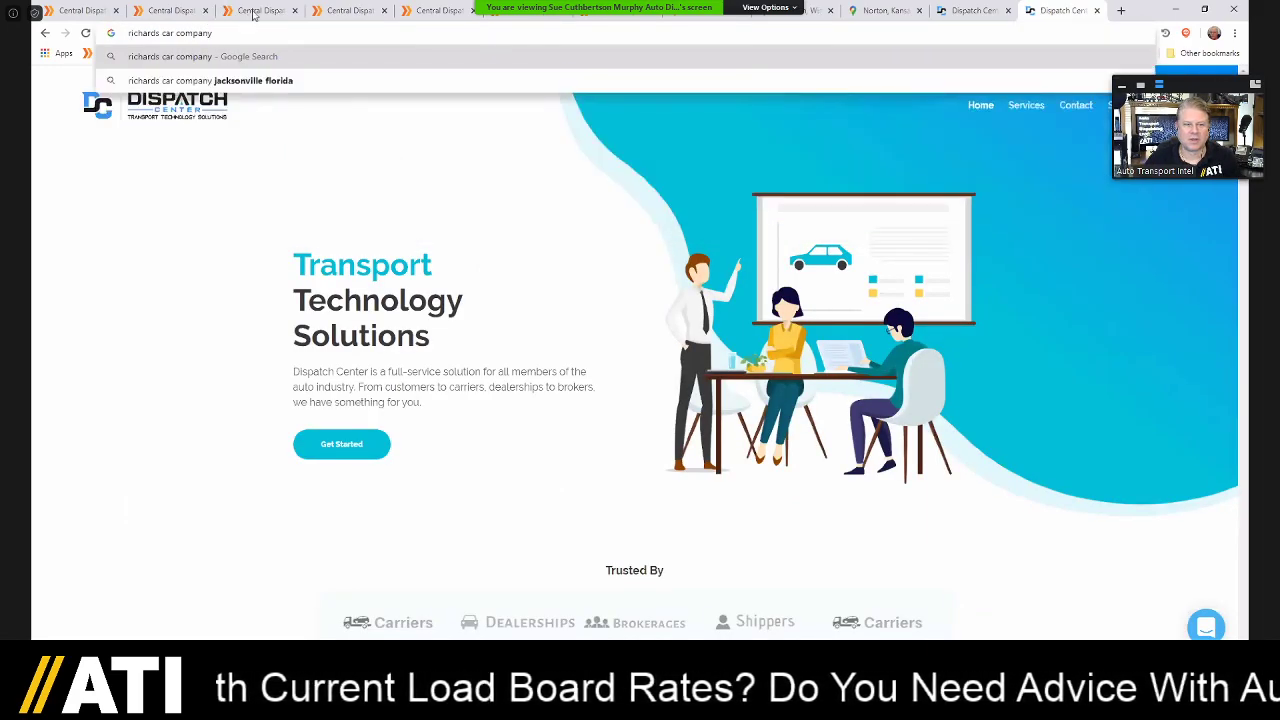
# - Check the dealer's city in its profile, add "jacksonille fl" to the web search, run it and review the business details
pyautogui.click(352, 12)
pyautogui.click(437, 11)
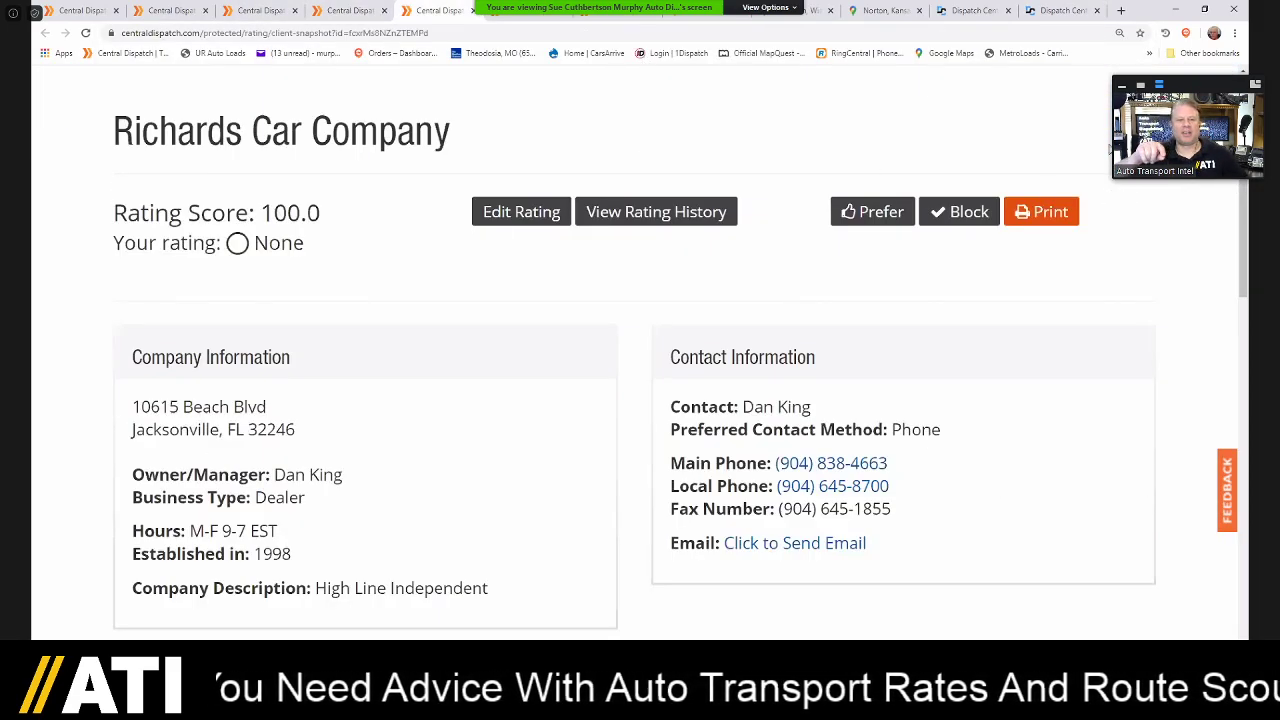
pyautogui.click(1056, 10)
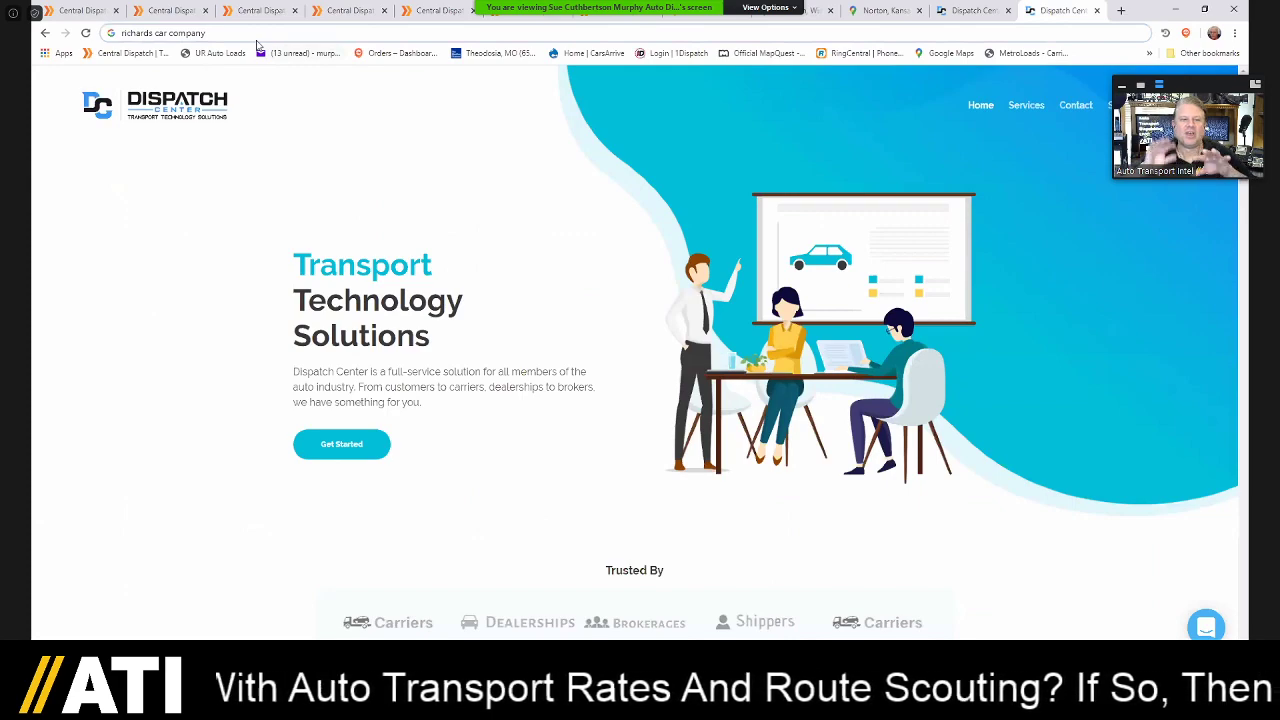
pyautogui.write('jackson')
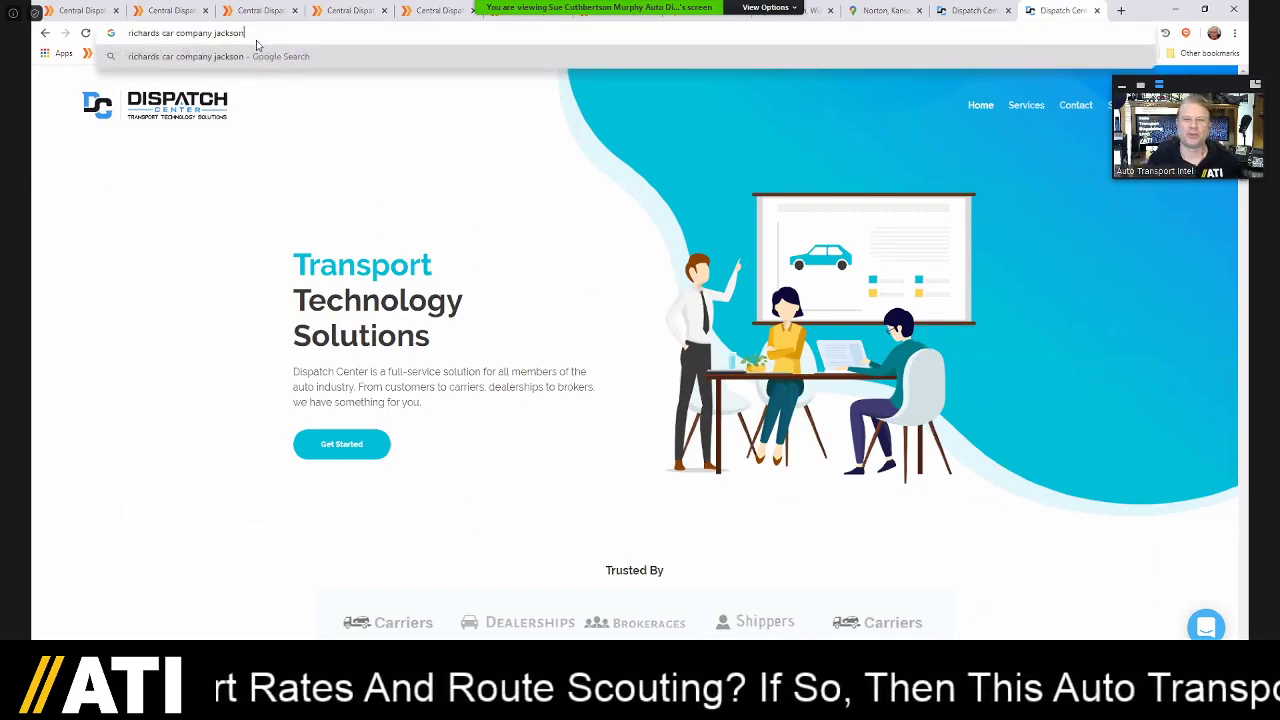
pyautogui.write('ille fl')
pyautogui.press('Return')
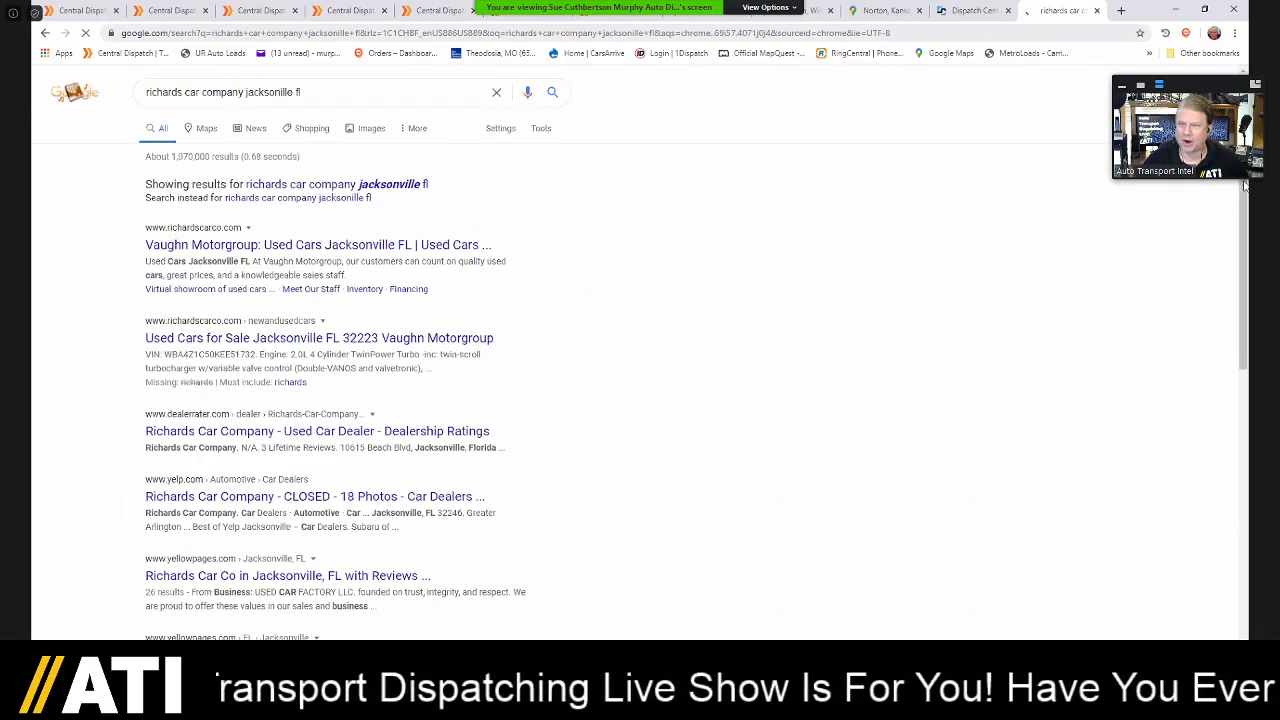
pyautogui.scroll(-1, 795, 222)
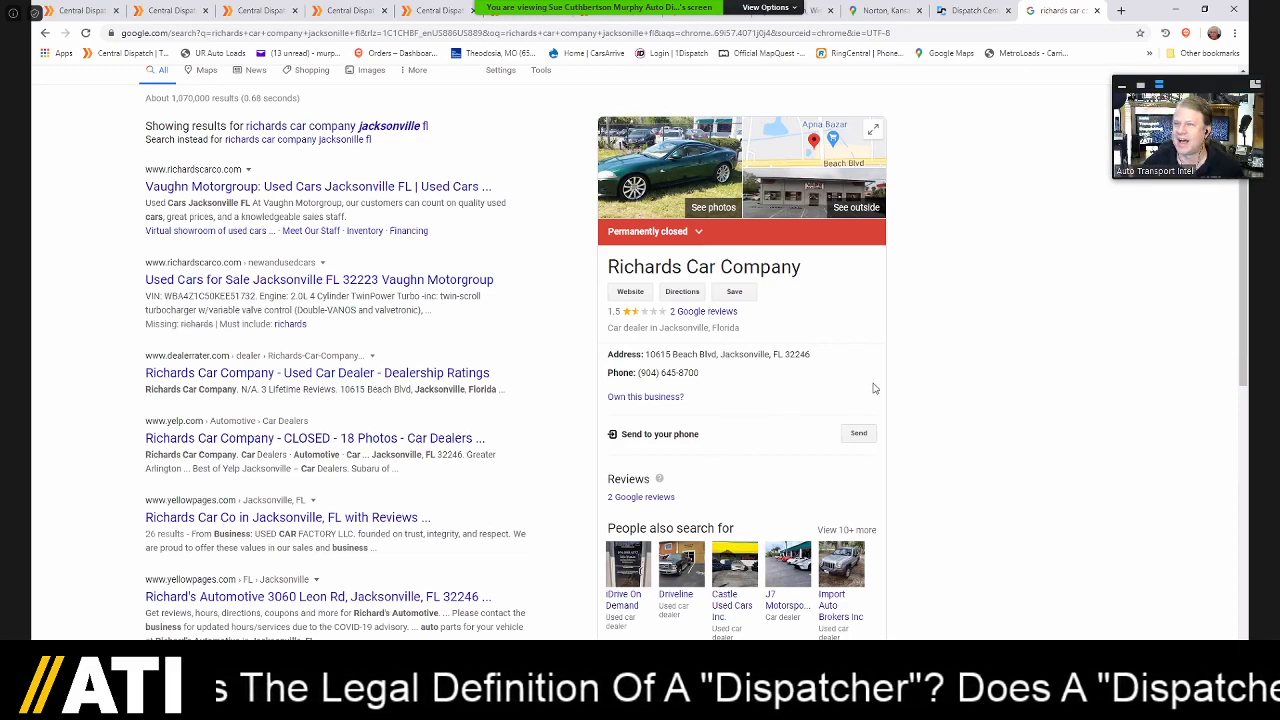
# - Close the Richards Car Company profile and view the other open search results beginning with the Lafayette, Indiana load
pyautogui.click(389, 12)
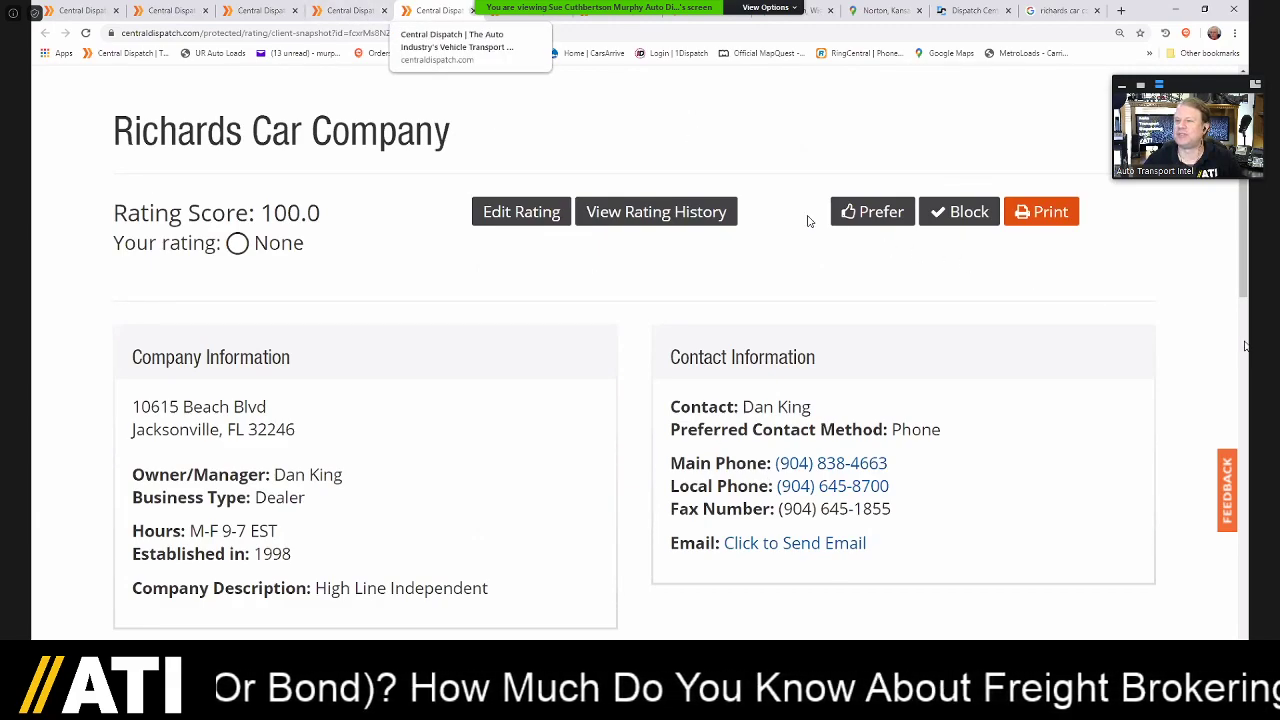
pyautogui.hotkey('ctrl', 'w')
pyautogui.scroll(-1, 808, 265)
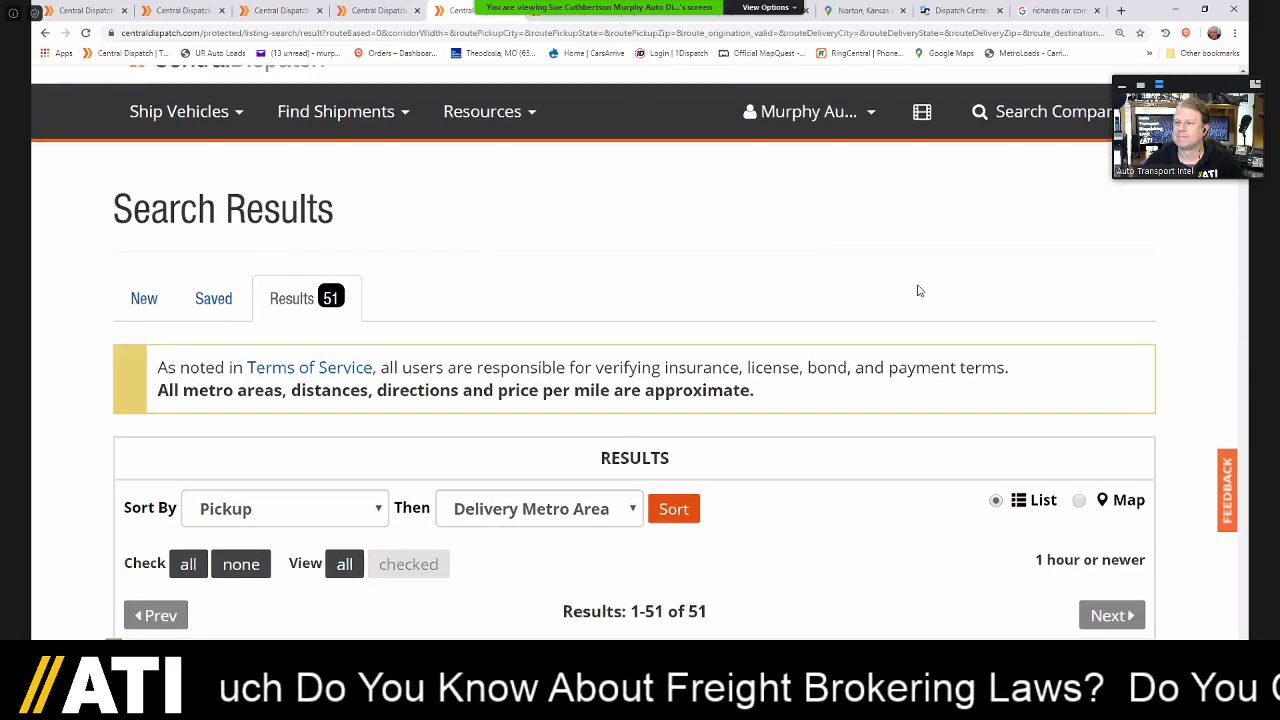
pyautogui.scroll(-1, 914, 383)
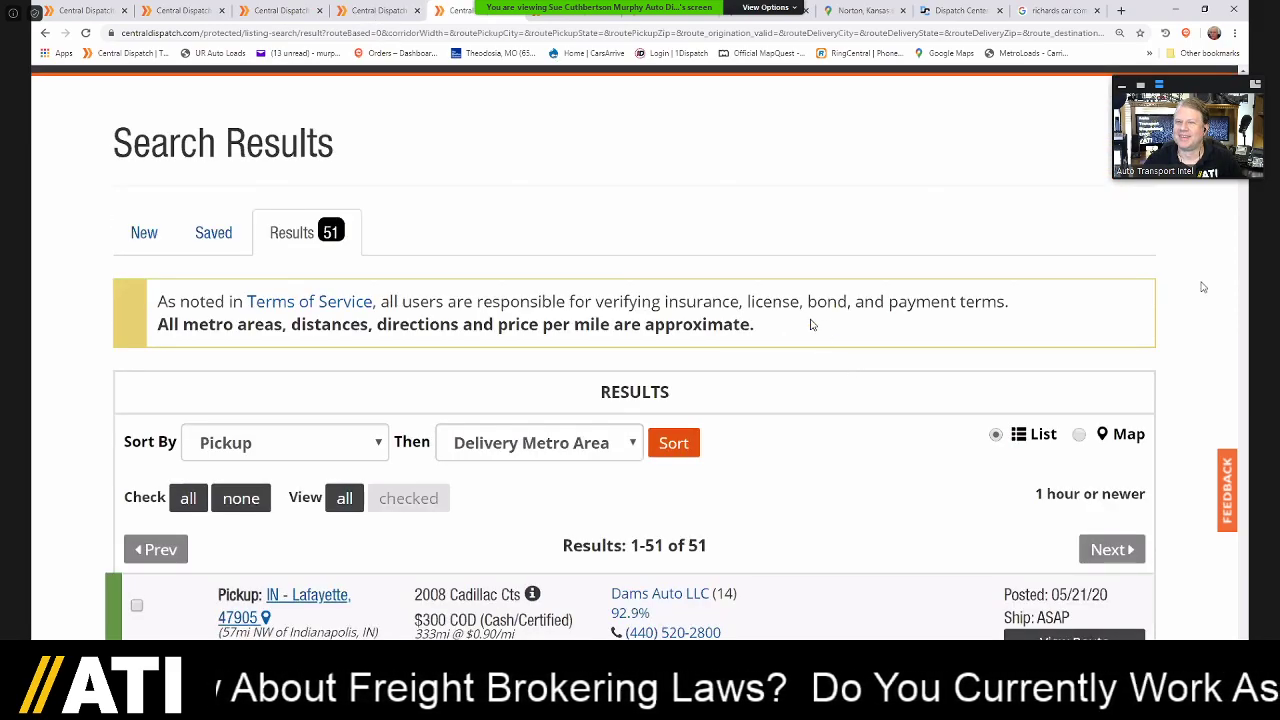
# - Examine the pay and per-mile rates of the New Jersey to California loads from Atlantic City through Fairfield
pyautogui.scroll(-1, 745, 243)
pyautogui.scroll(-6, 812, 243)
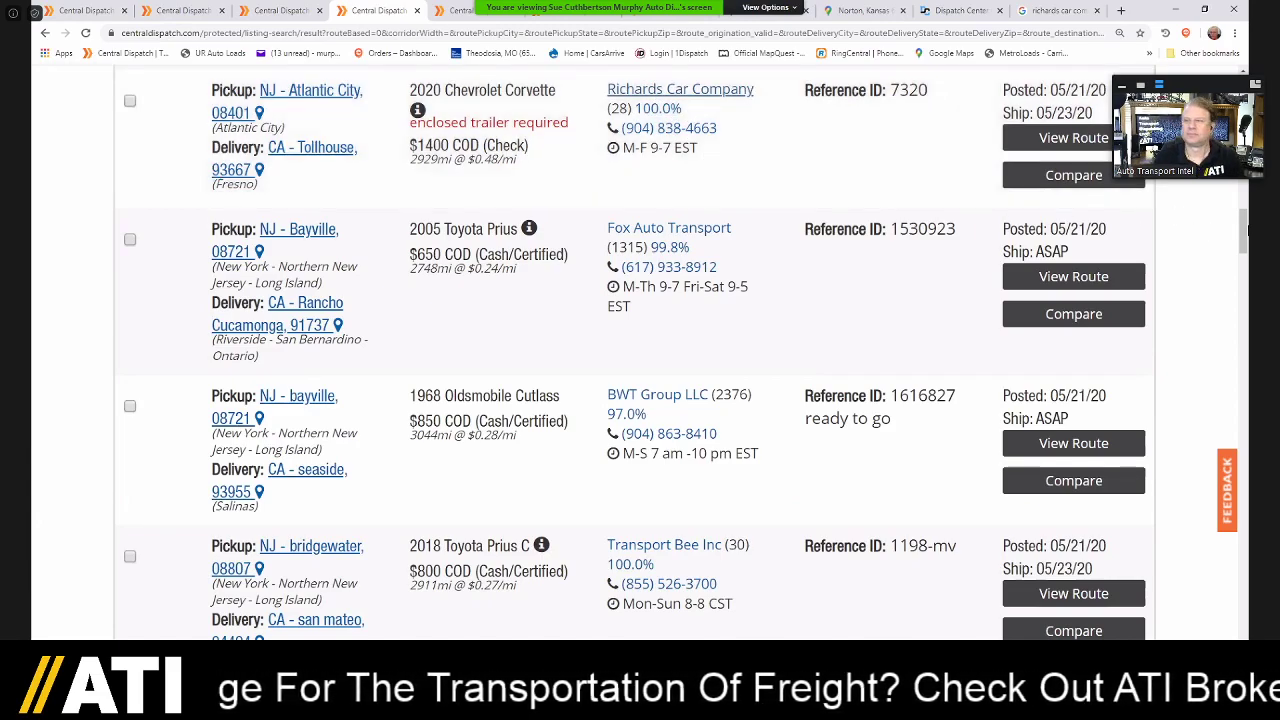
pyautogui.moveTo(1247, 235); pyautogui.dragTo(1247, 260)
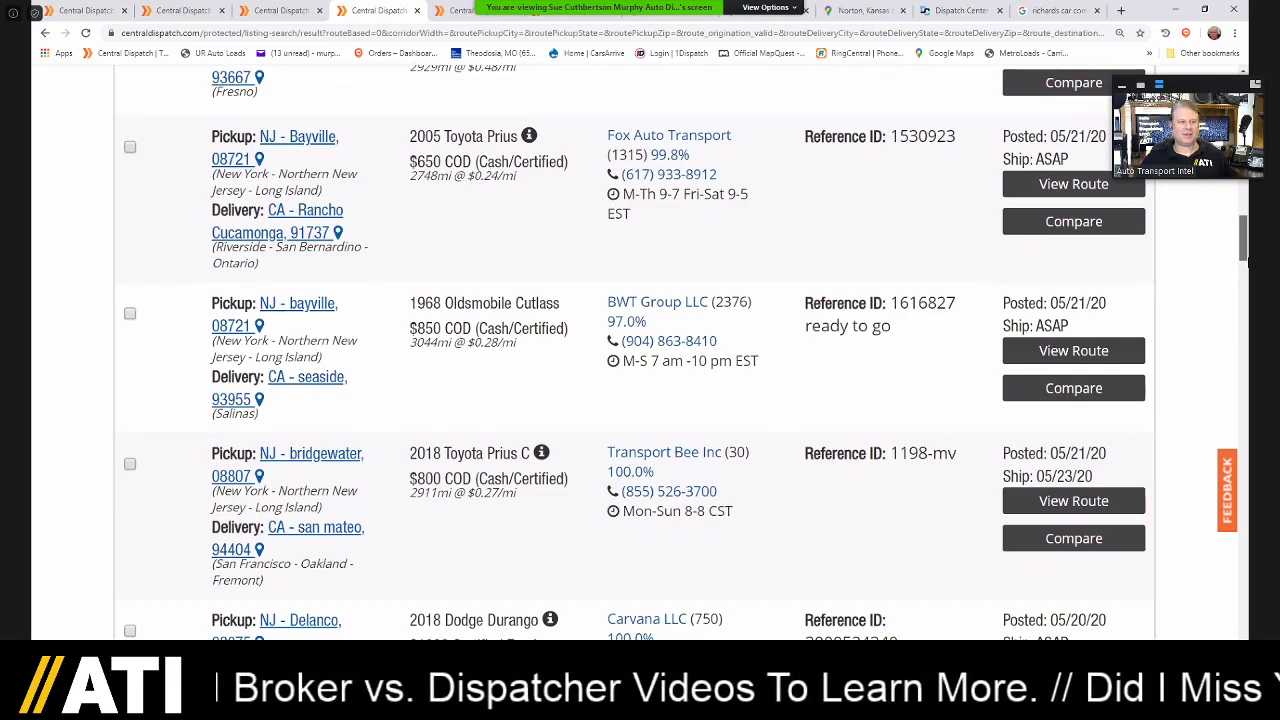
pyautogui.moveTo(1247, 260); pyautogui.dragTo(1248, 284)
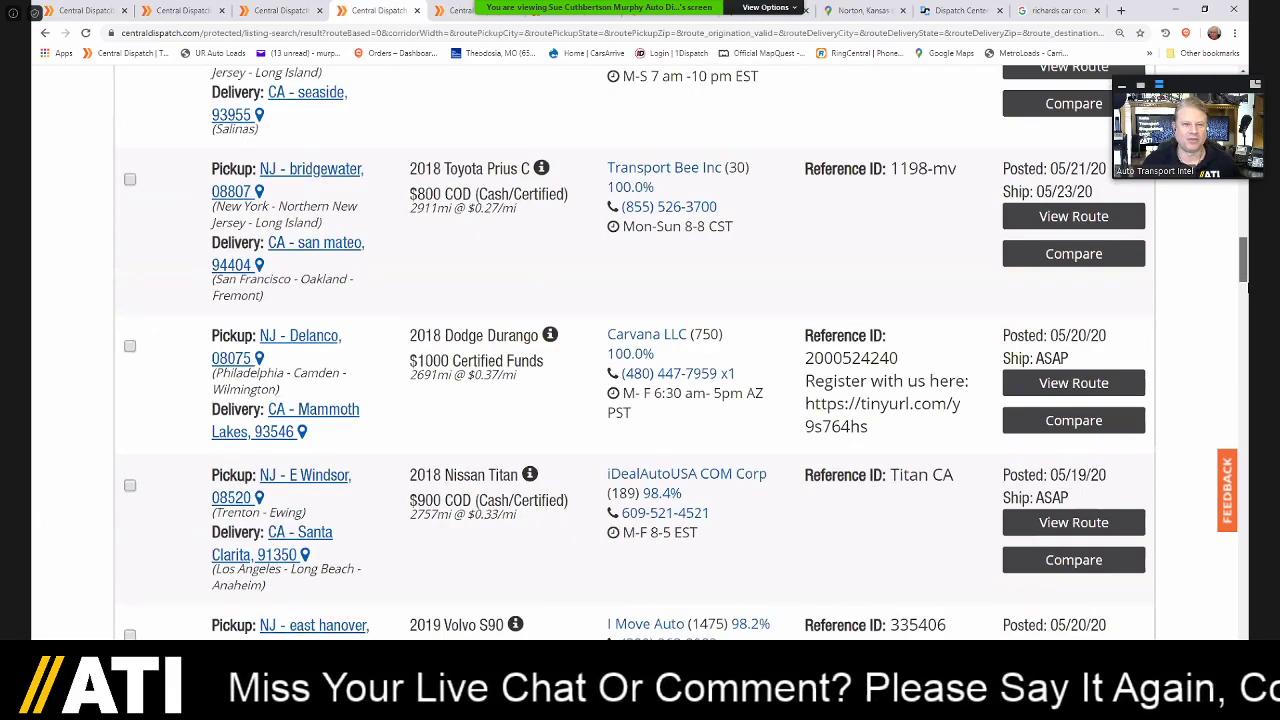
pyautogui.moveTo(1248, 286); pyautogui.dragTo(1248, 300)
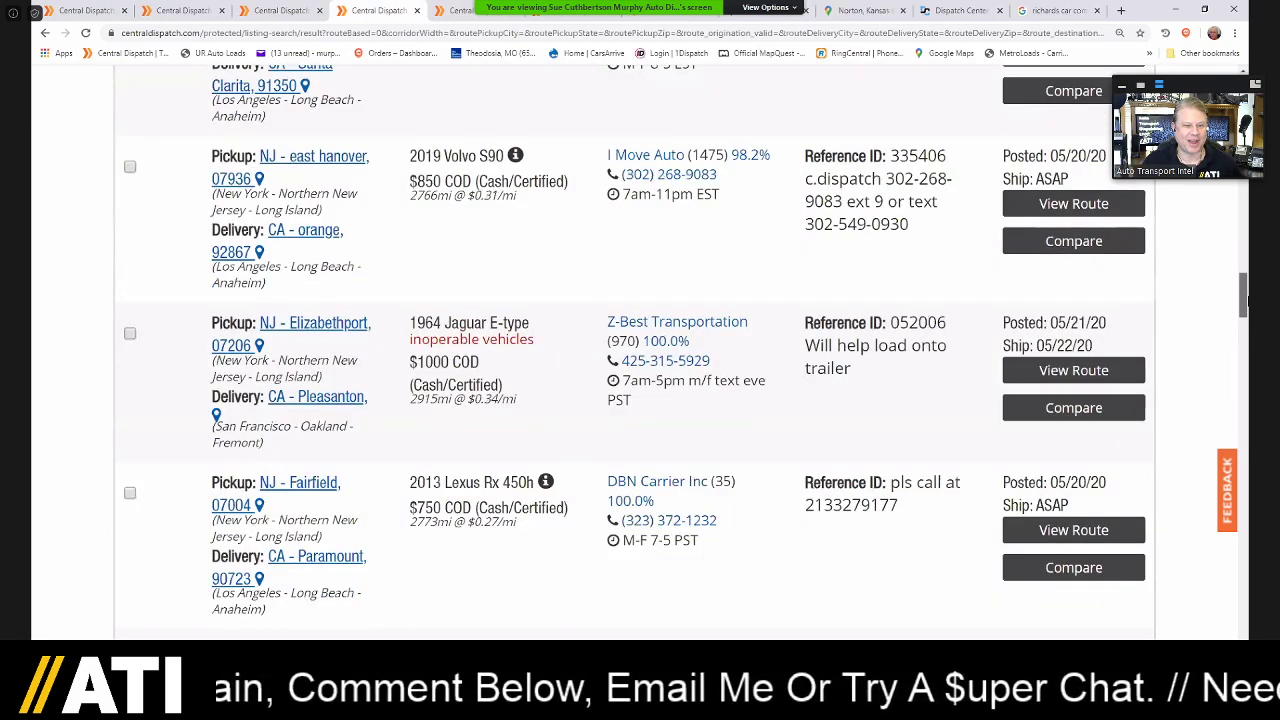
pyautogui.scroll(-1, 509, 363)
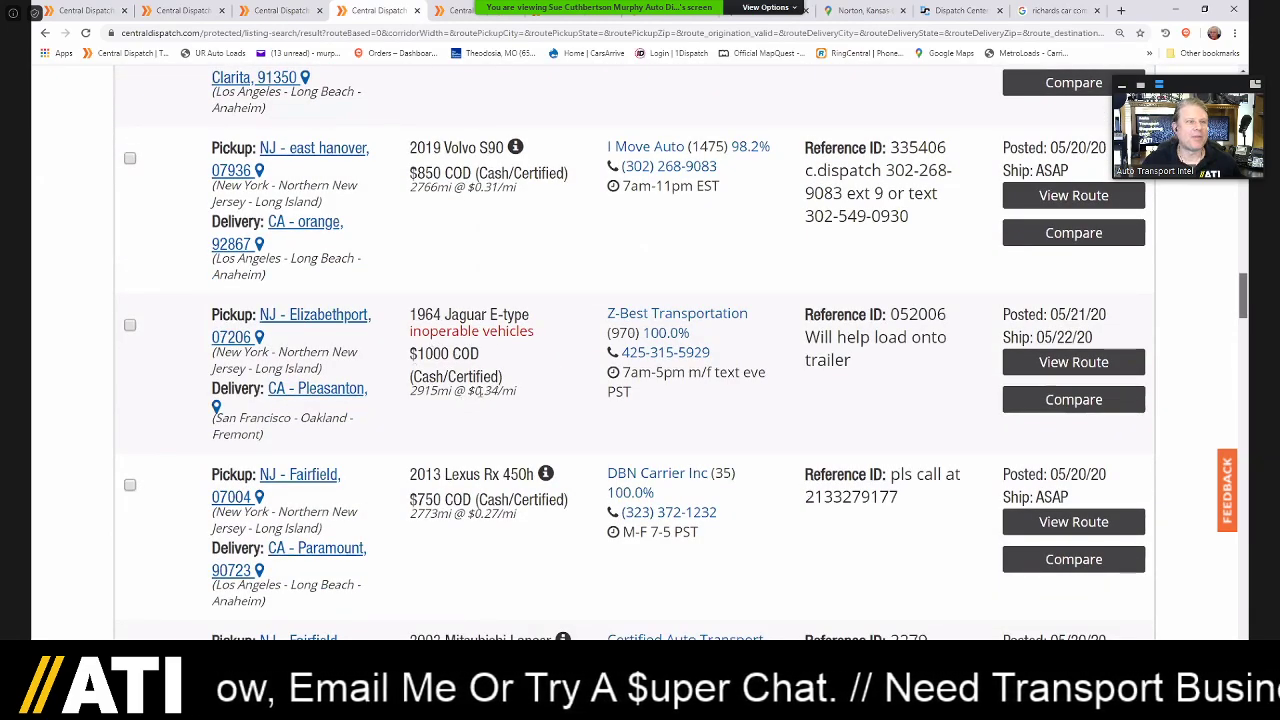
pyautogui.scroll(-1, 482, 390)
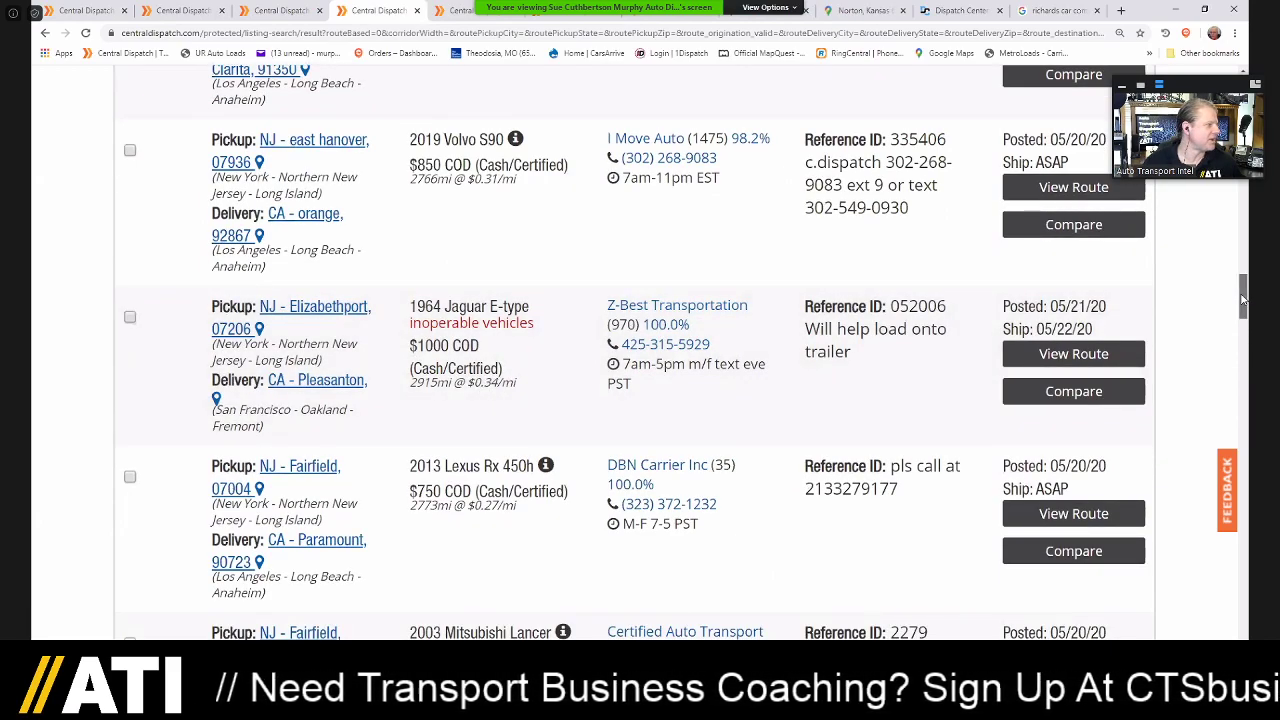
# - Examine the vehicles, pay and posting companies of the New Jersey to California loads from Haledon through Somerset
pyautogui.moveTo(1241, 301); pyautogui.dragTo(1248, 407)
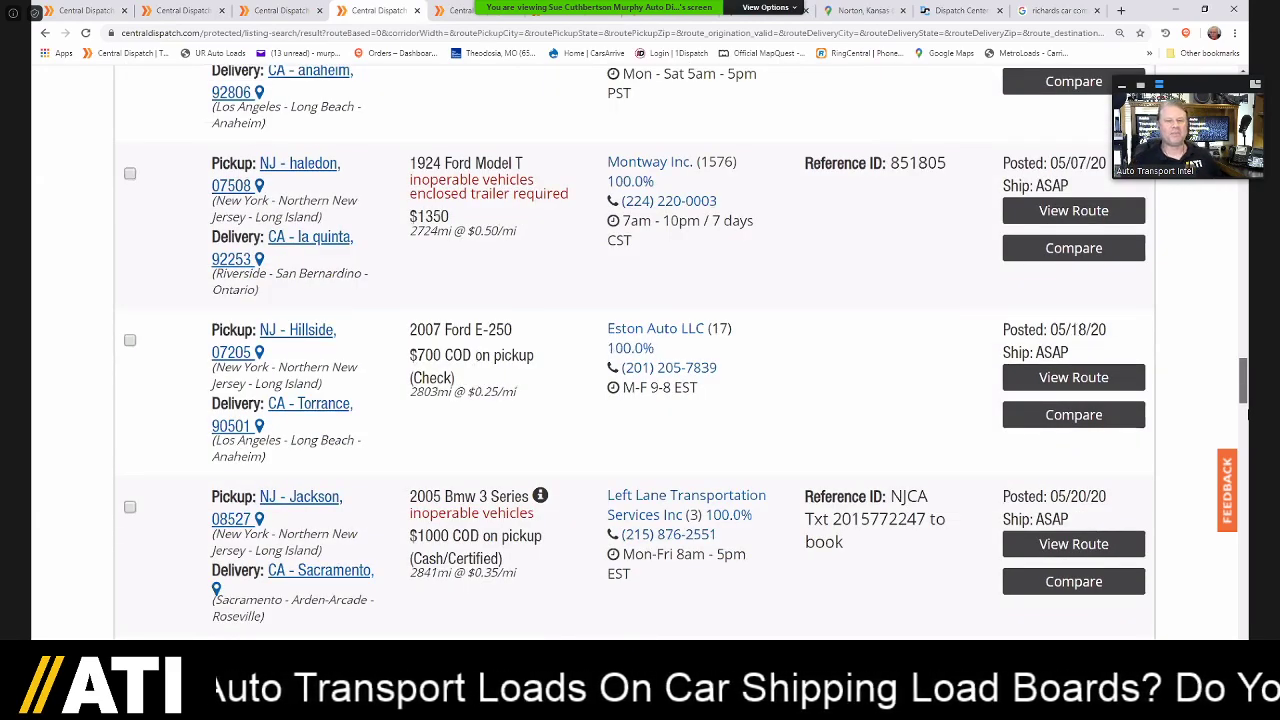
pyautogui.moveTo(1248, 415); pyautogui.dragTo(1248, 430)
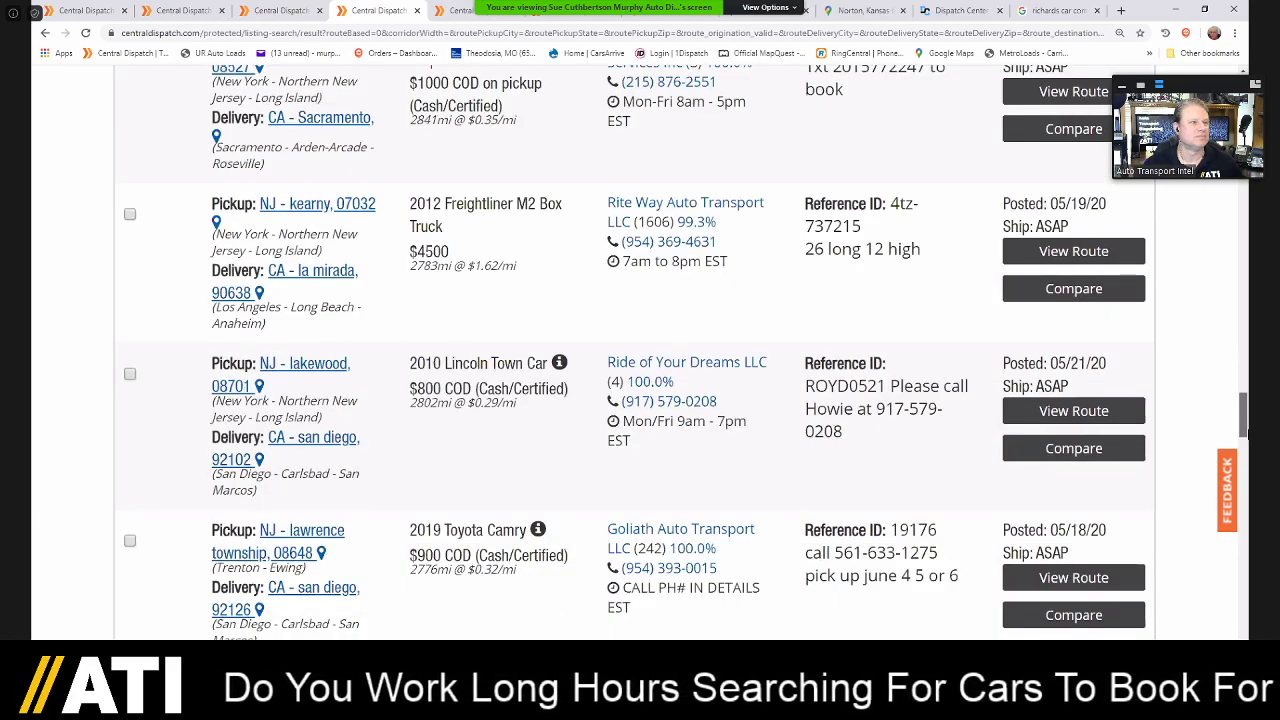
pyautogui.scroll(-2, 1247, 432)
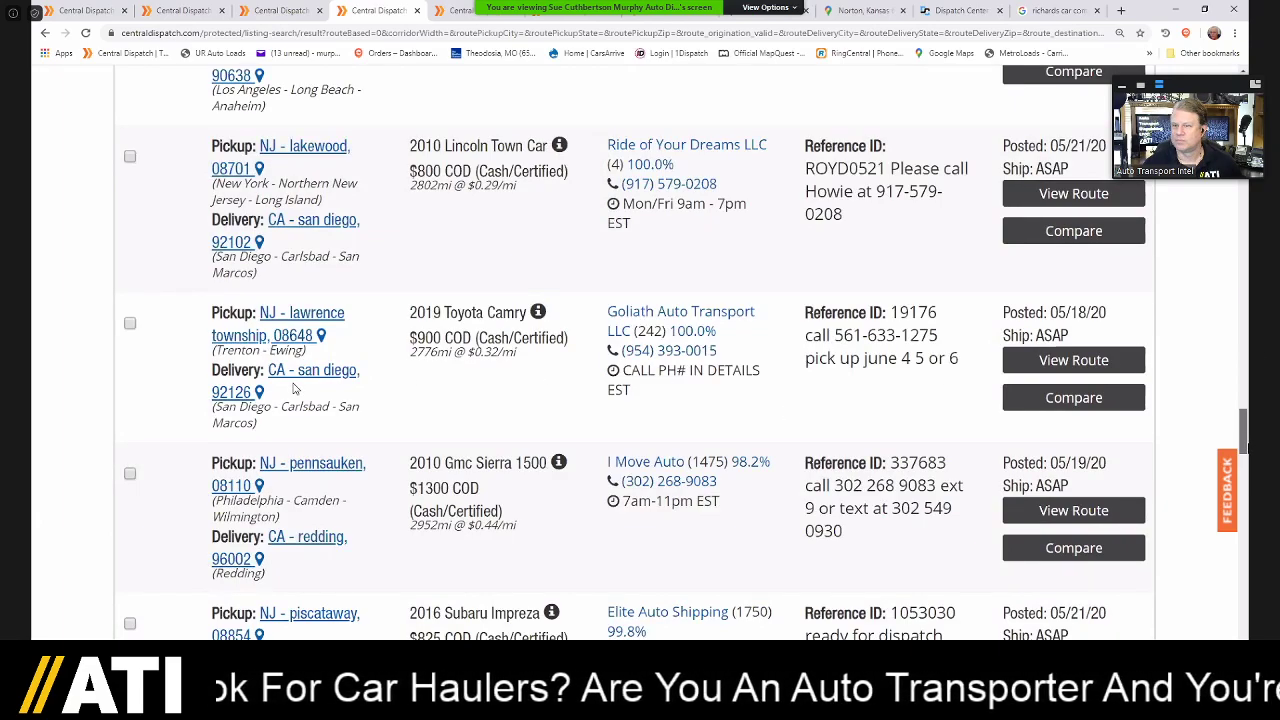
pyautogui.scroll(-1, 485, 446)
pyautogui.scroll(-2, 493, 440)
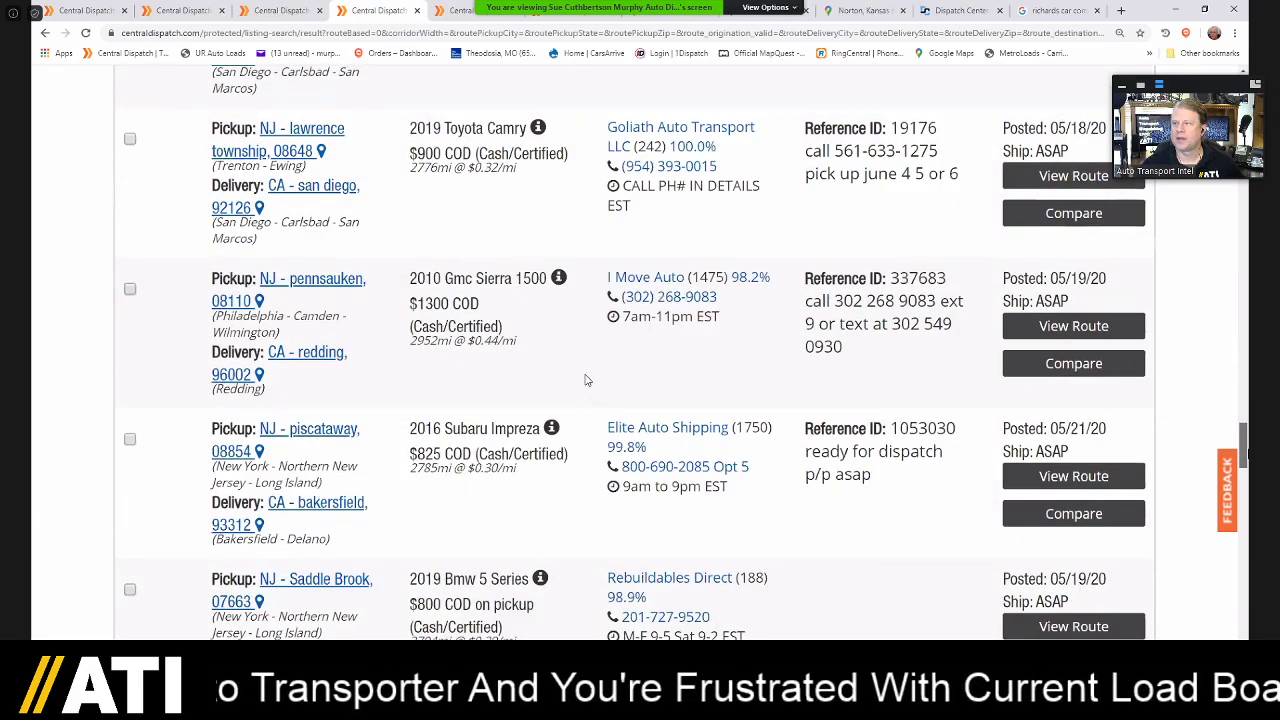
pyautogui.scroll(-1, 580, 372)
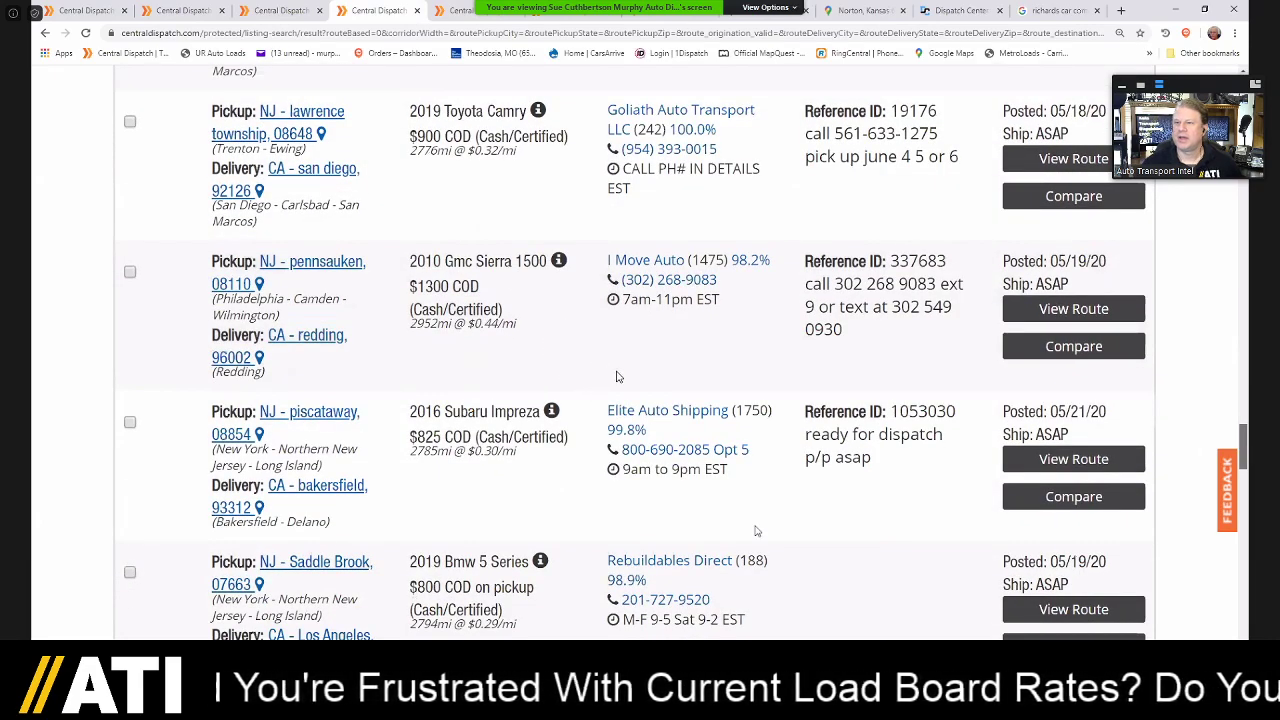
pyautogui.scroll(-1, 484, 380)
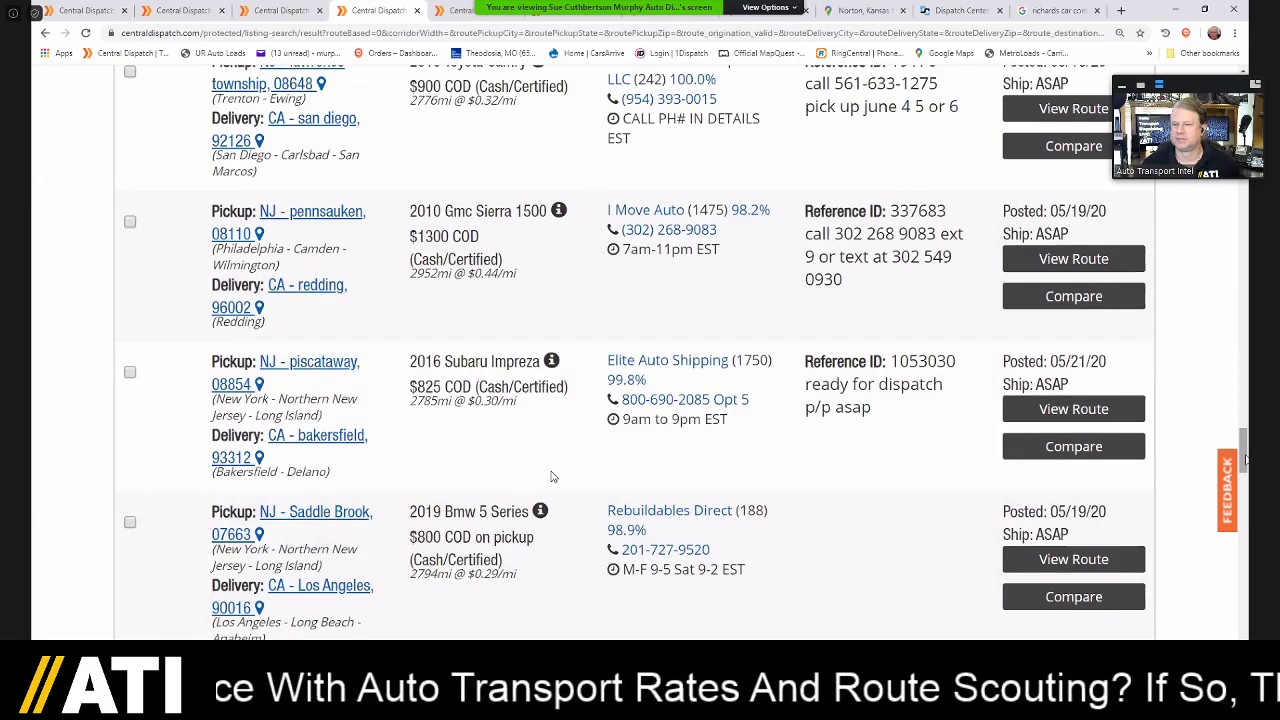
pyautogui.scroll(-3, 900, 510)
pyautogui.scroll(-3, 950, 495)
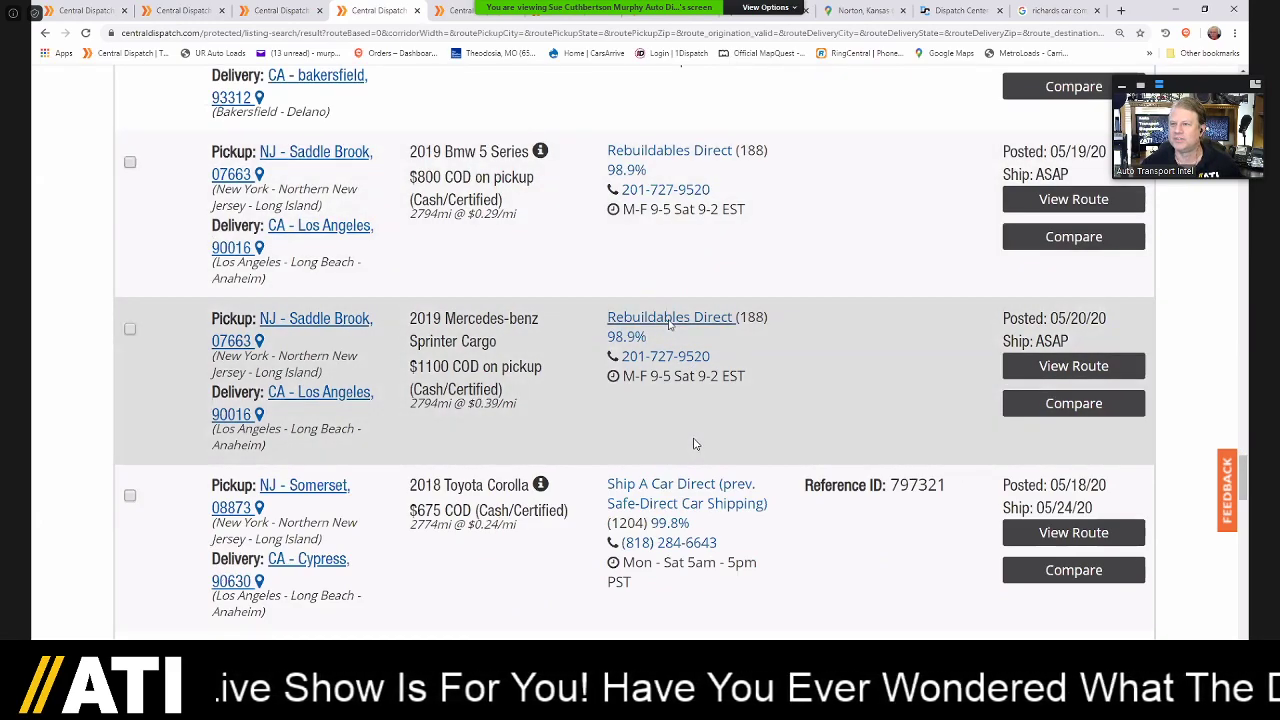
# - Open the Rebuildables Direct profile from the Mercedes-benz Sprinter Cargo listing separately and review its company and contact information
pyautogui.rightClick(669, 322)
pyautogui.click(720, 331)
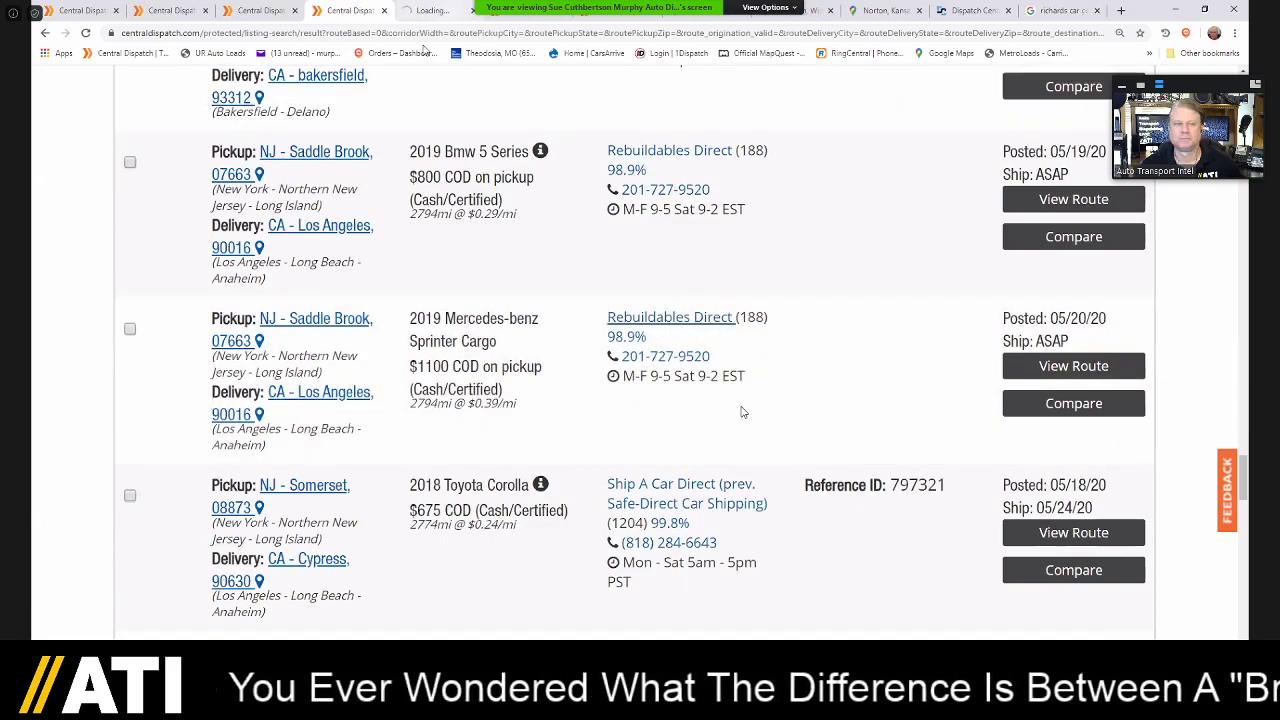
pyautogui.click(432, 10)
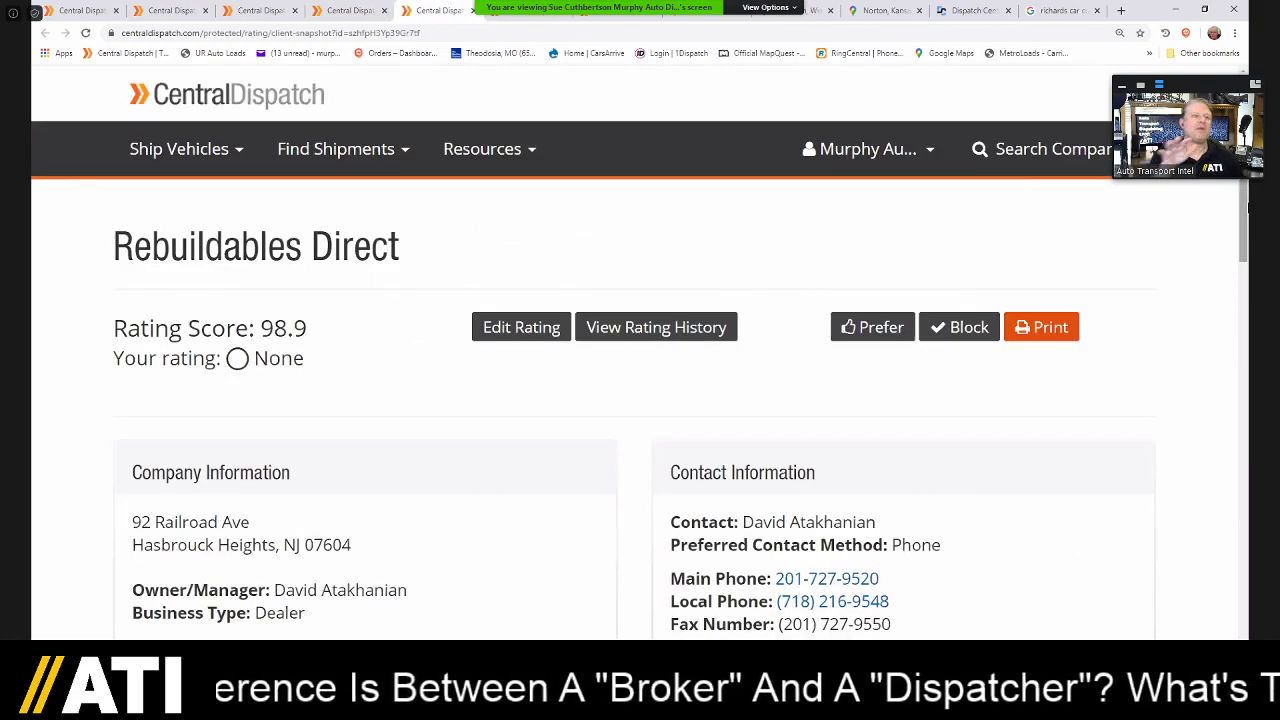
pyautogui.scroll(-1, 1245, 200)
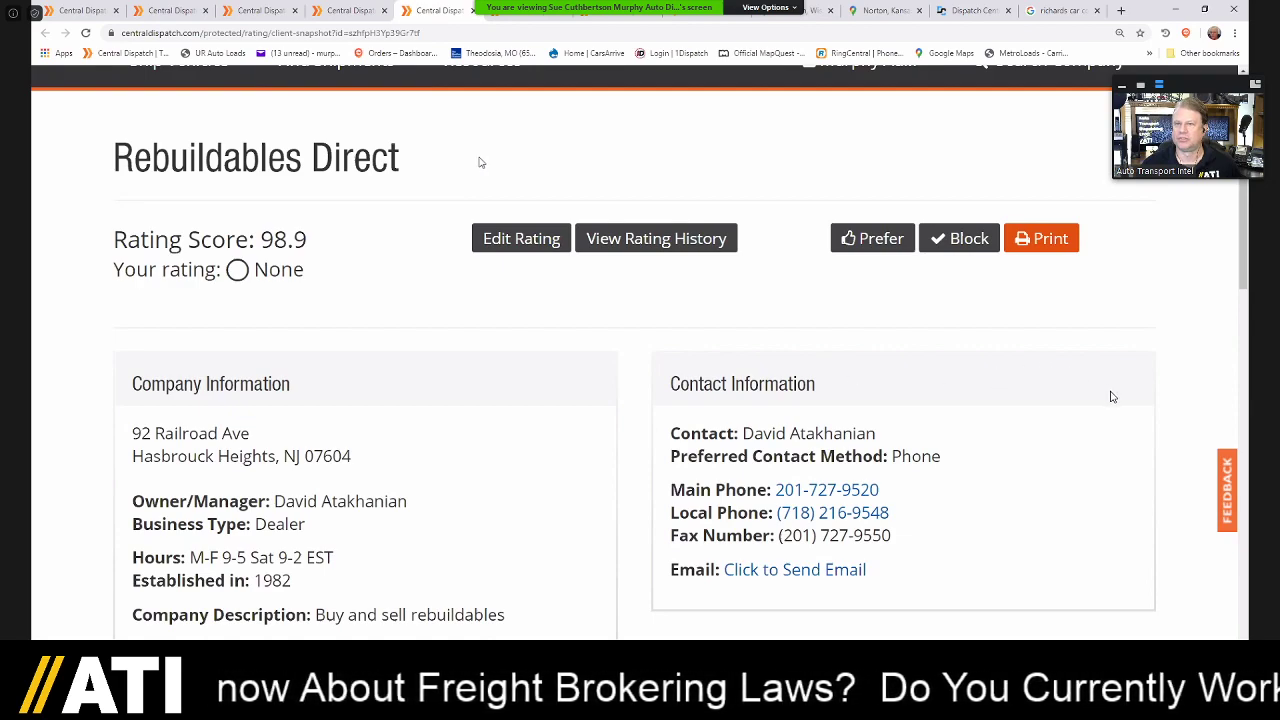
# - Compare the two Saddle Brook to Los Angeles listings with the Rebuildables Direct profile
pyautogui.click(360, 11)
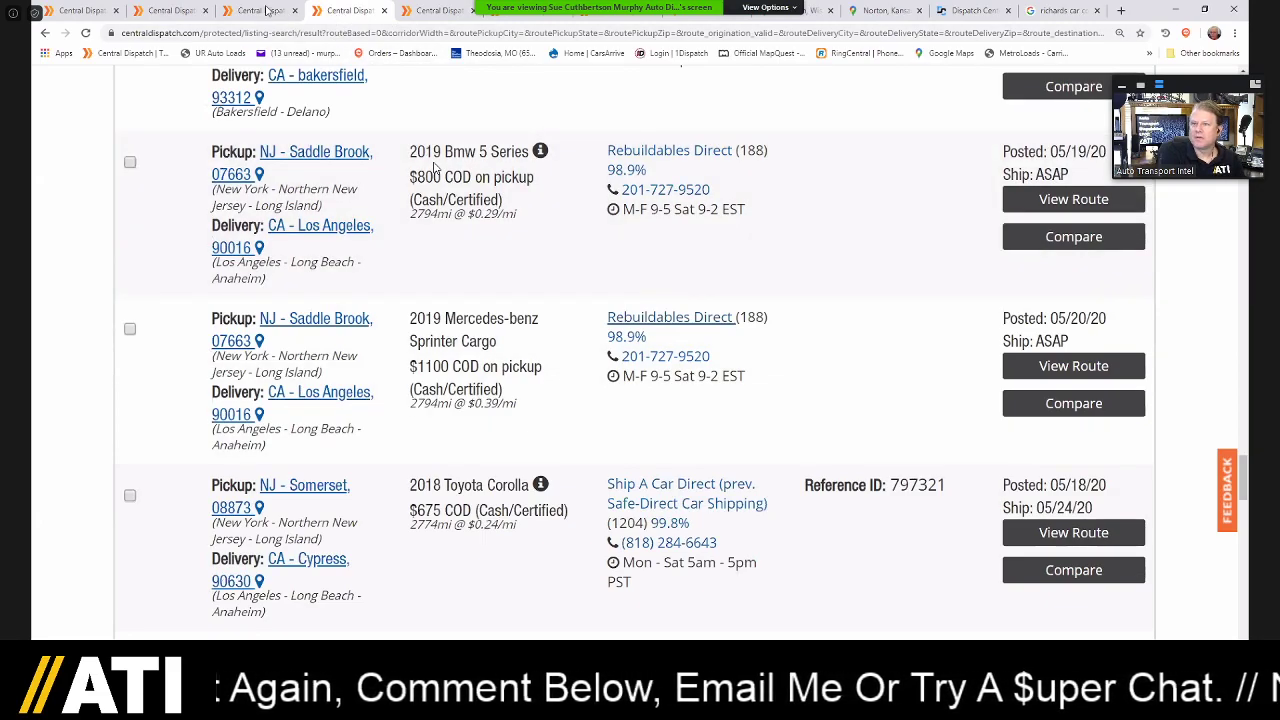
pyautogui.click(383, 10)
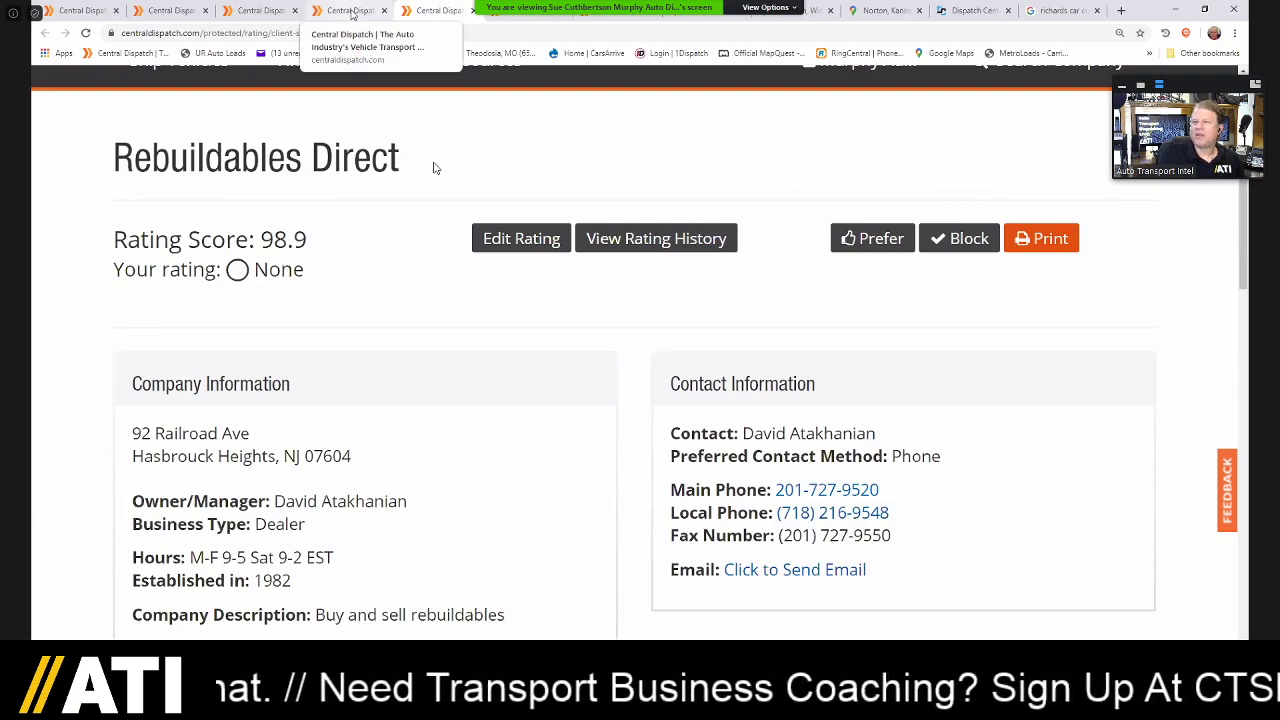
pyautogui.click(350, 10)
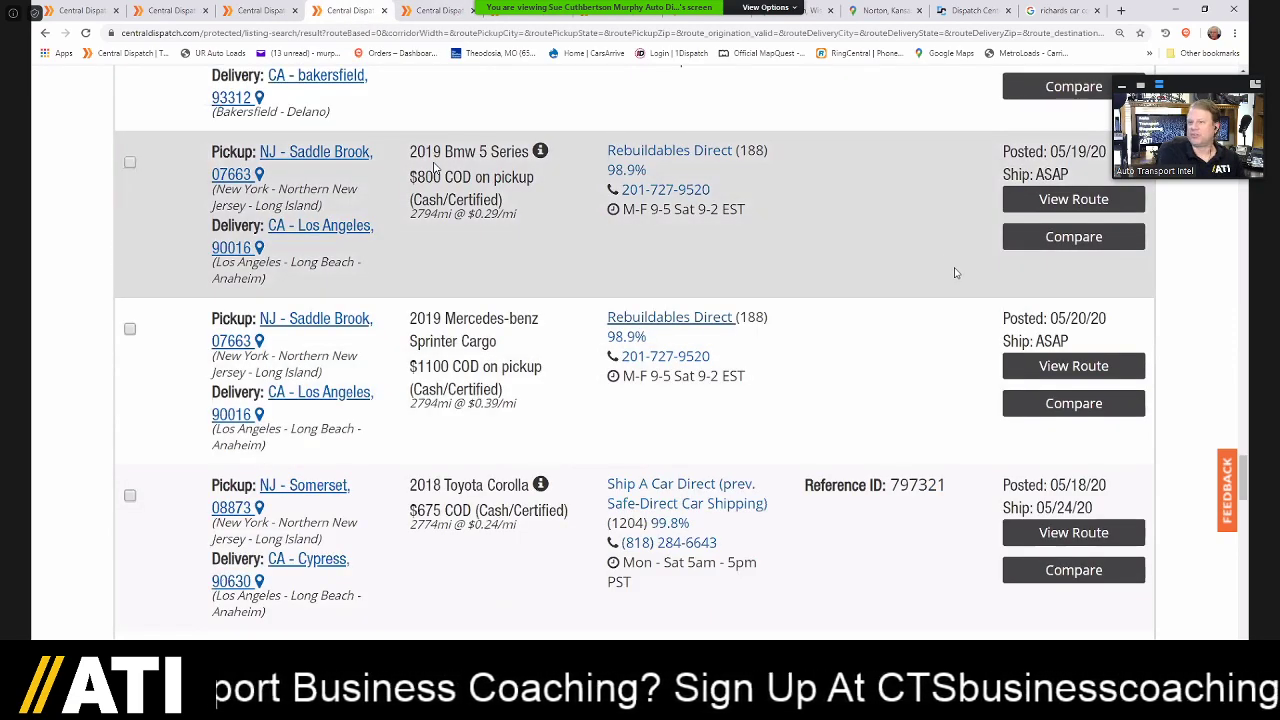
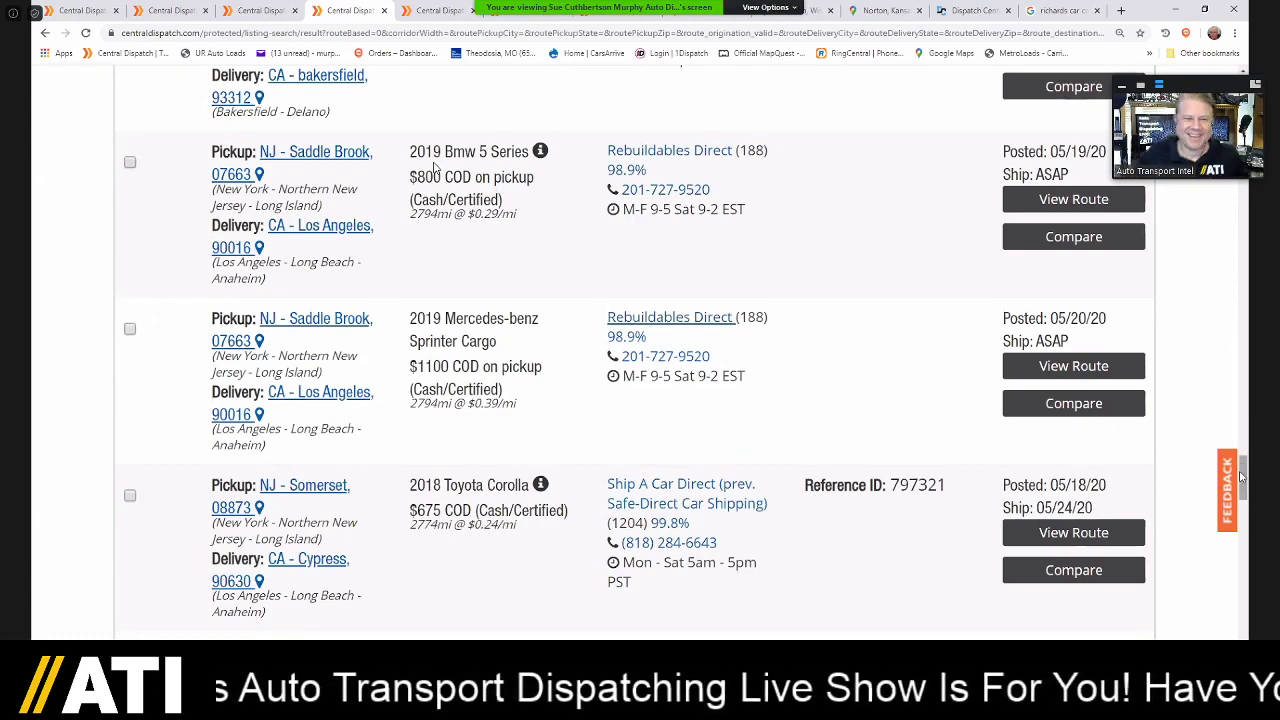
# - Review the remaining New Jersey to California loads from Somerset through Woodbridge, and return to the start of the results
pyautogui.moveTo(1243, 490); pyautogui.dragTo(1243, 497)
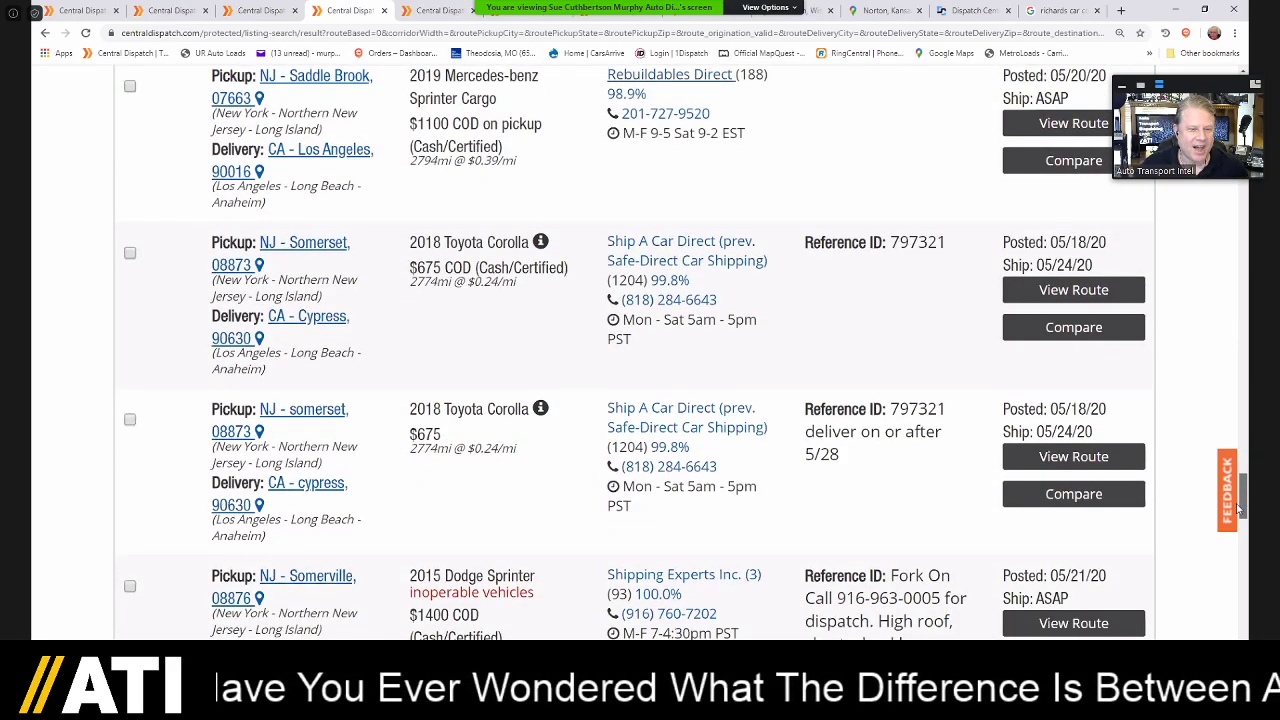
pyautogui.moveTo(1240, 510); pyautogui.dragTo(1243, 581)
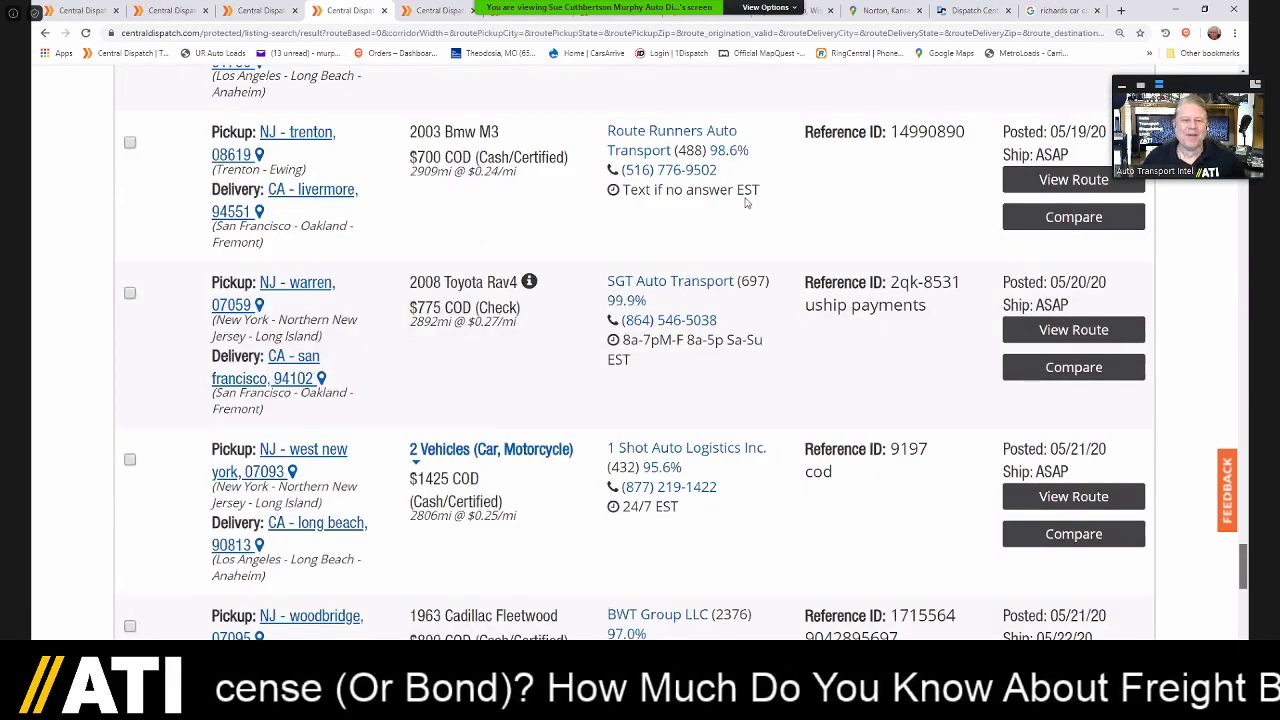
pyautogui.scroll(20, 746, 203)
pyautogui.scroll(3, 640, 360)
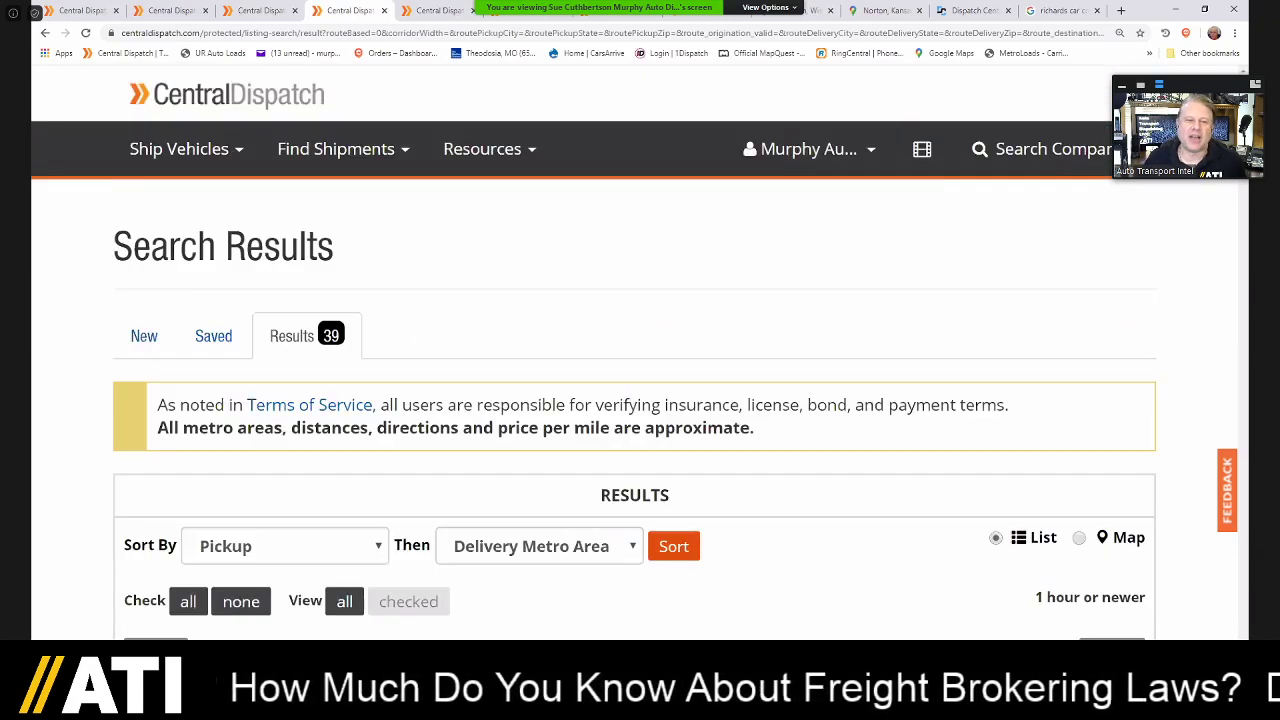
# - Examine the first New Jersey to California listings, the Allentown Mazda3 and the Bordentown Toyota Prius Prime
pyautogui.scroll(-1, 593, 352)
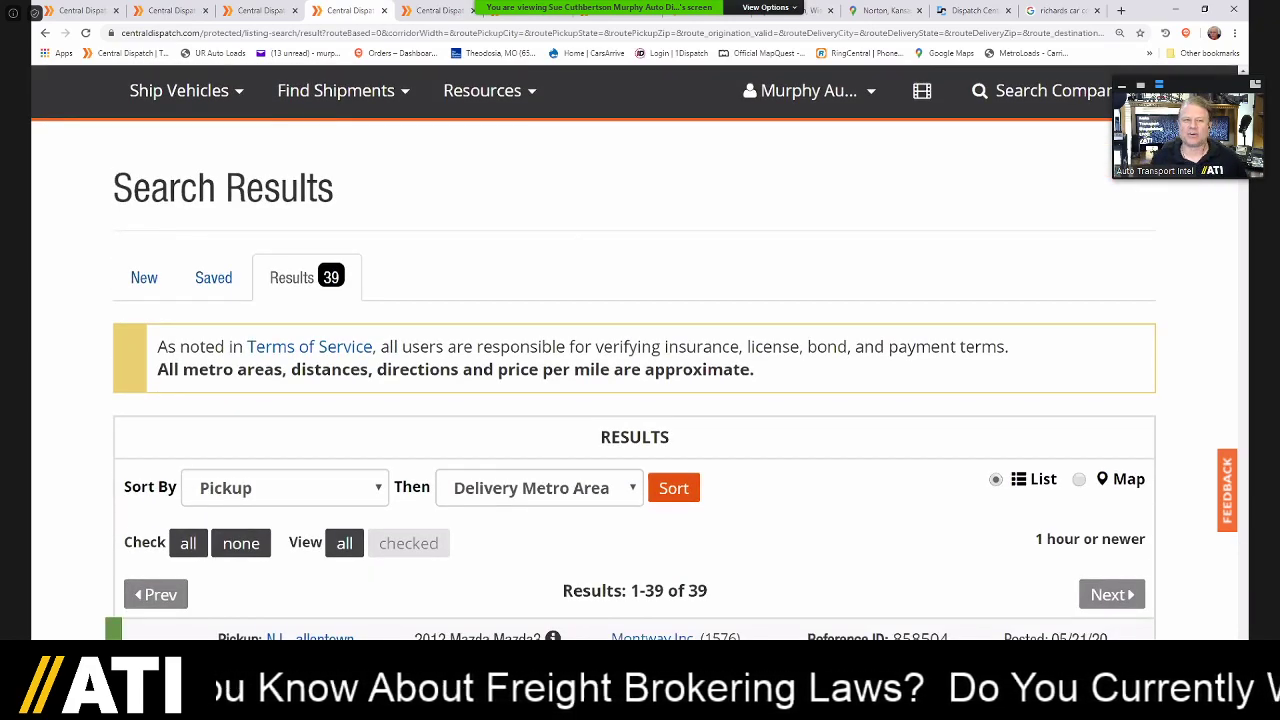
pyautogui.scroll(-1, 640, 380)
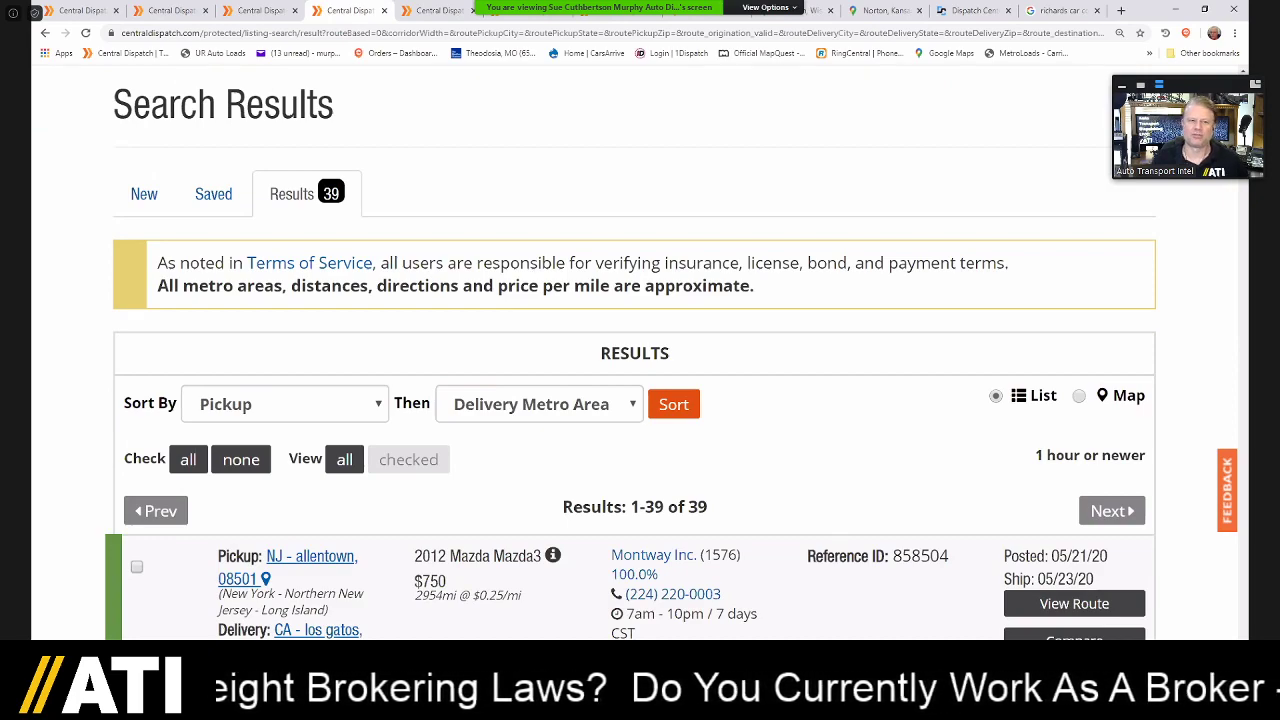
pyautogui.scroll(-1, 630, 355)
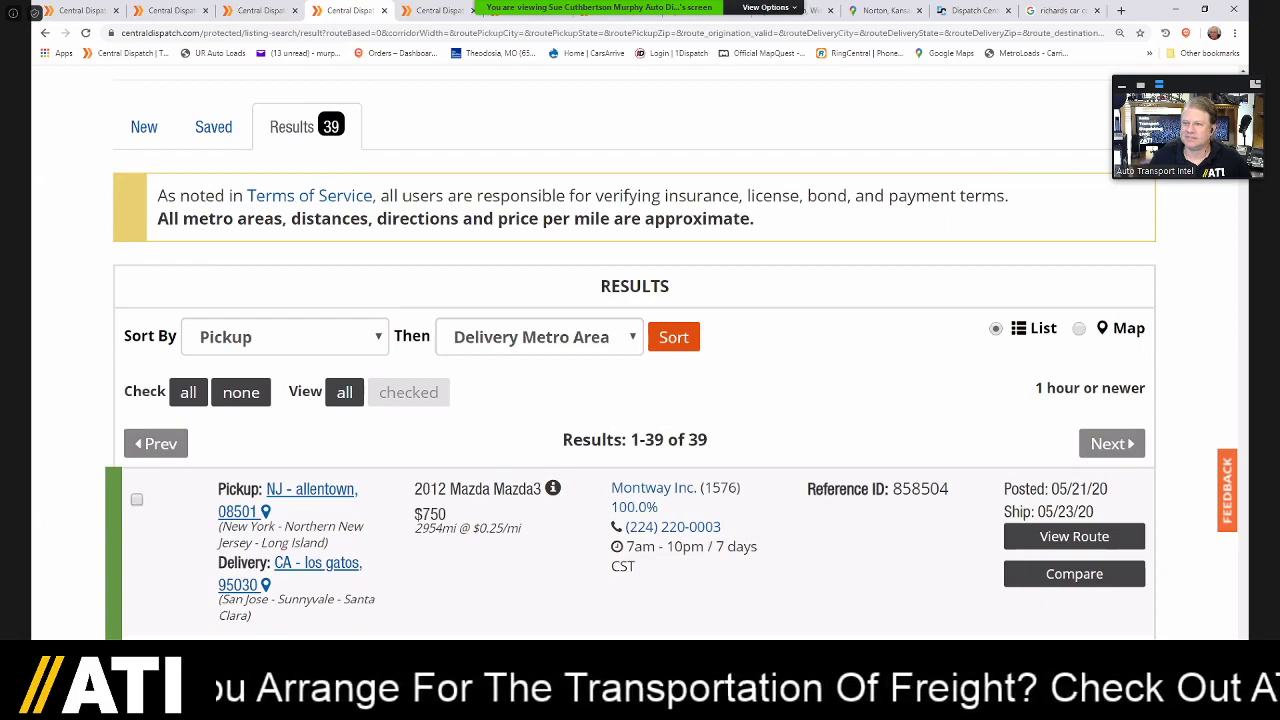
pyautogui.scroll(3, 634, 350)
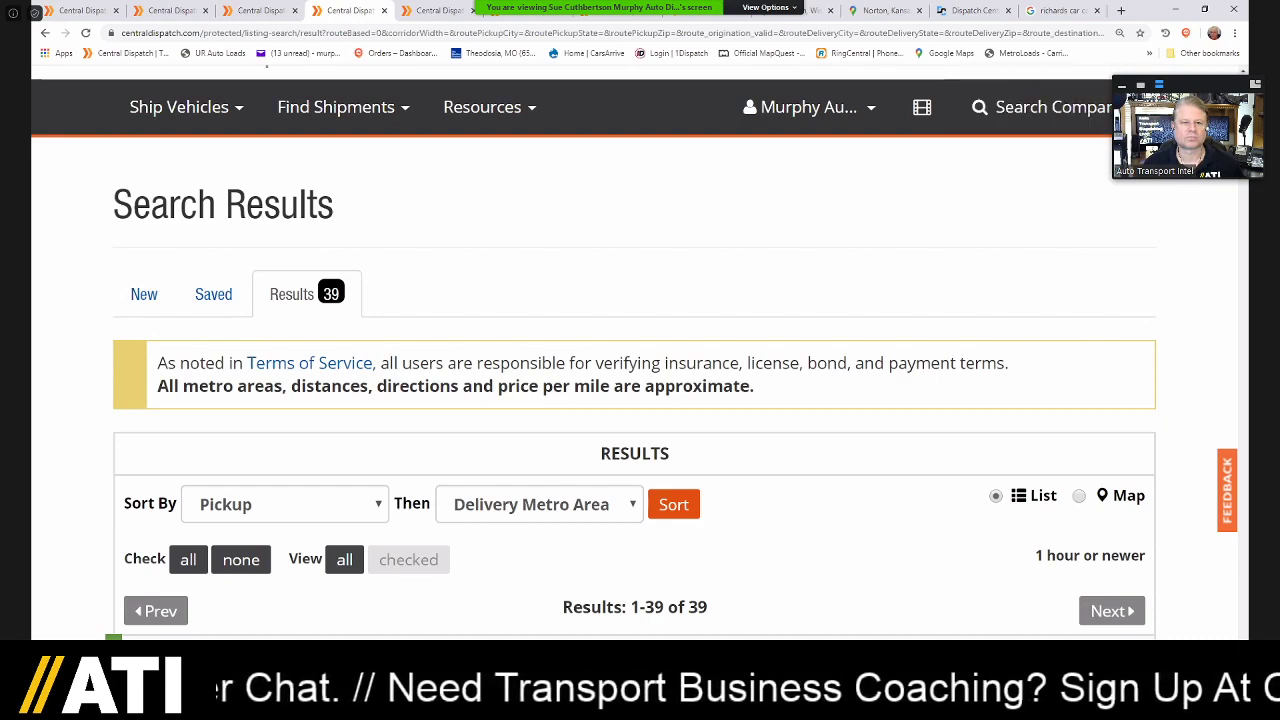
pyautogui.scroll(-3, 640, 400)
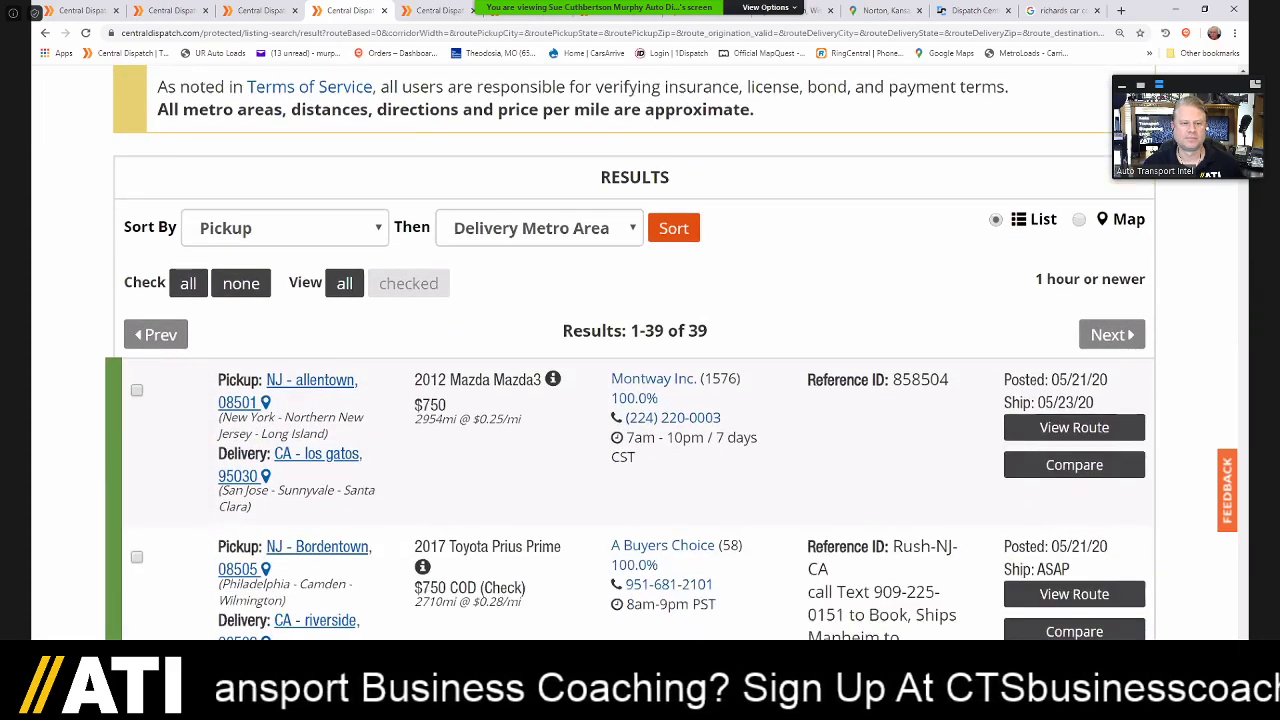
pyautogui.scroll(-1, 640, 400)
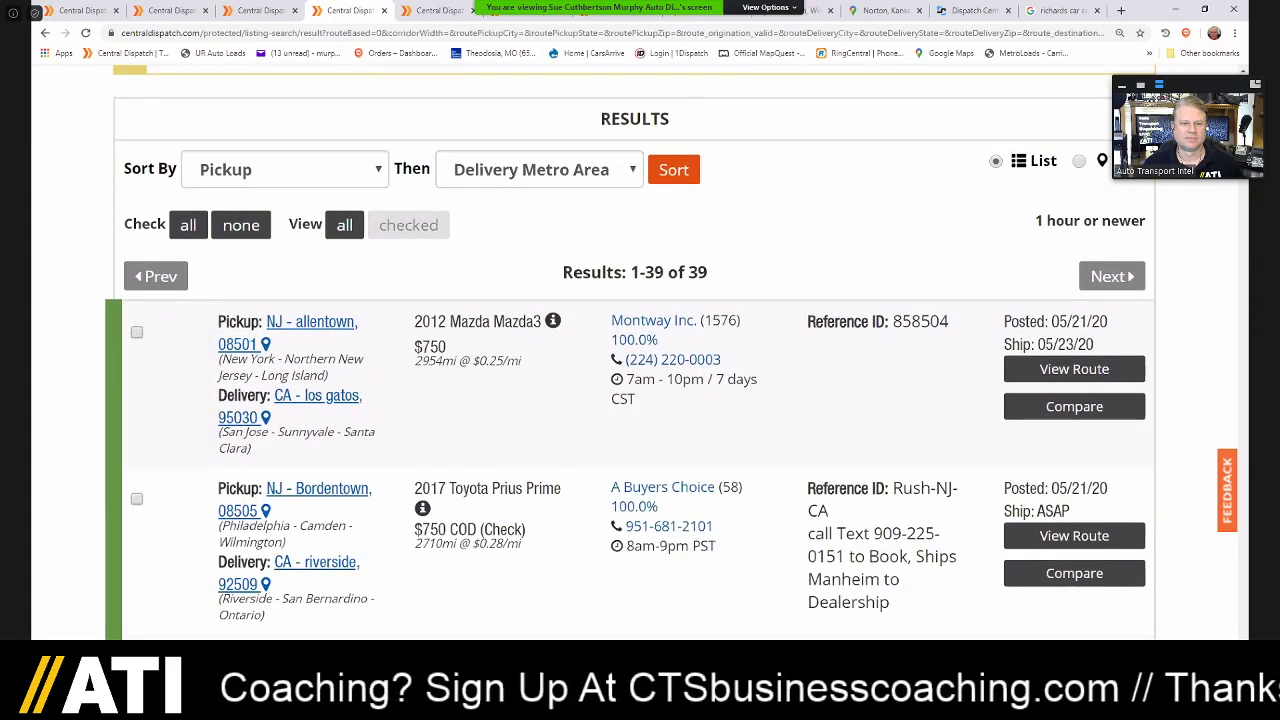
pyautogui.scroll(-1, 668, 318)
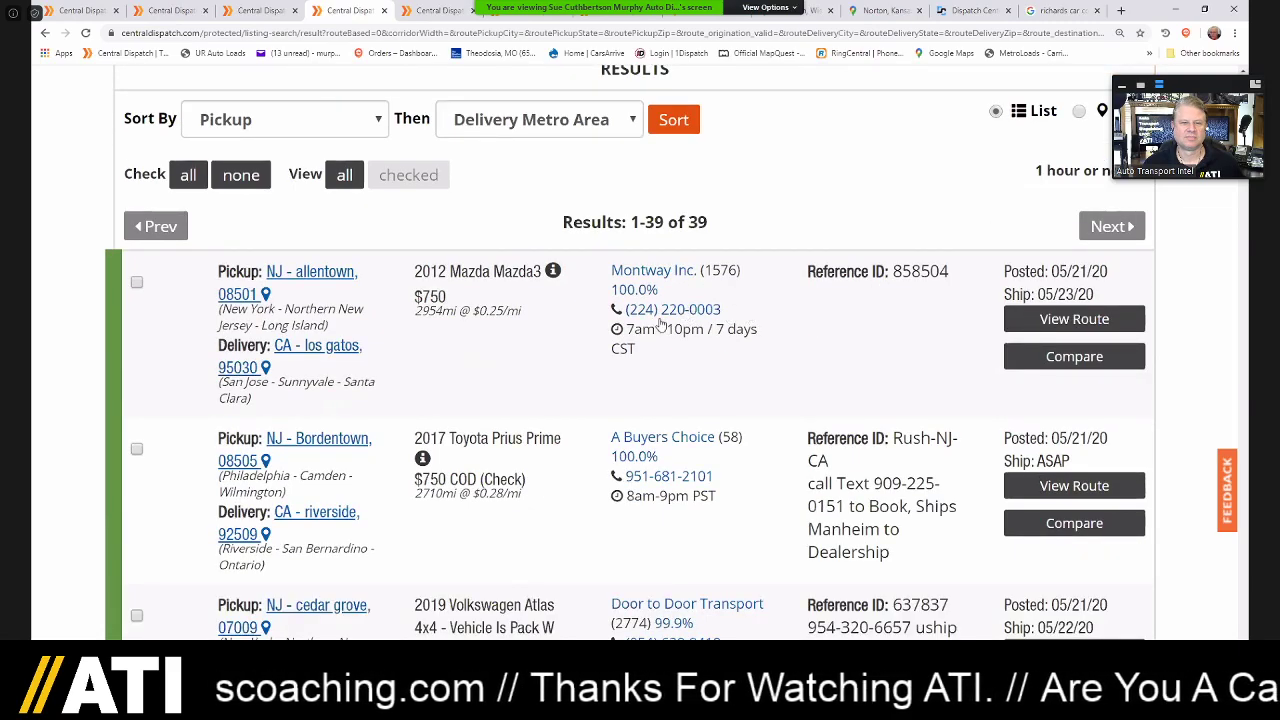
# - Open the A Buyers Choice profile from the Bordentown listing, review its company and dealer details, and return to the Rebuildables Direct profile
pyautogui.scroll(-2, 670, 316)
pyautogui.rightClick(693, 318)
pyautogui.click(693, 318)
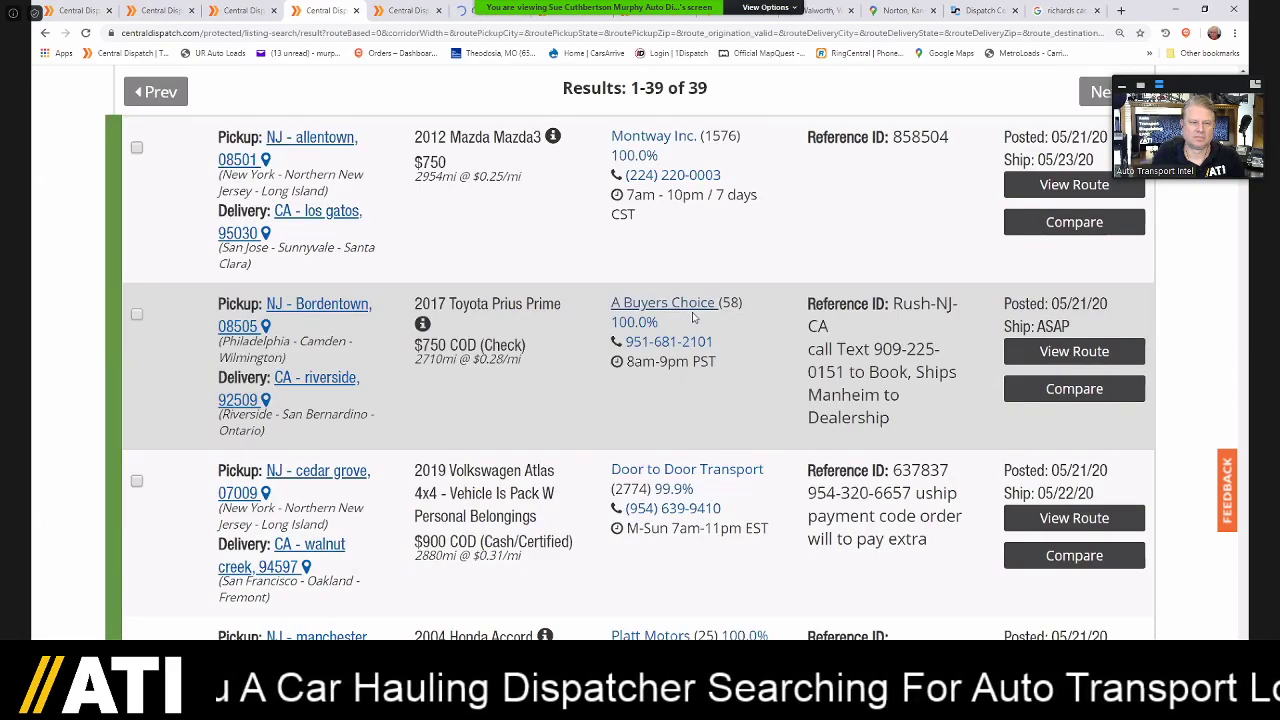
pyautogui.hotkey('ctrl', 'Tab')
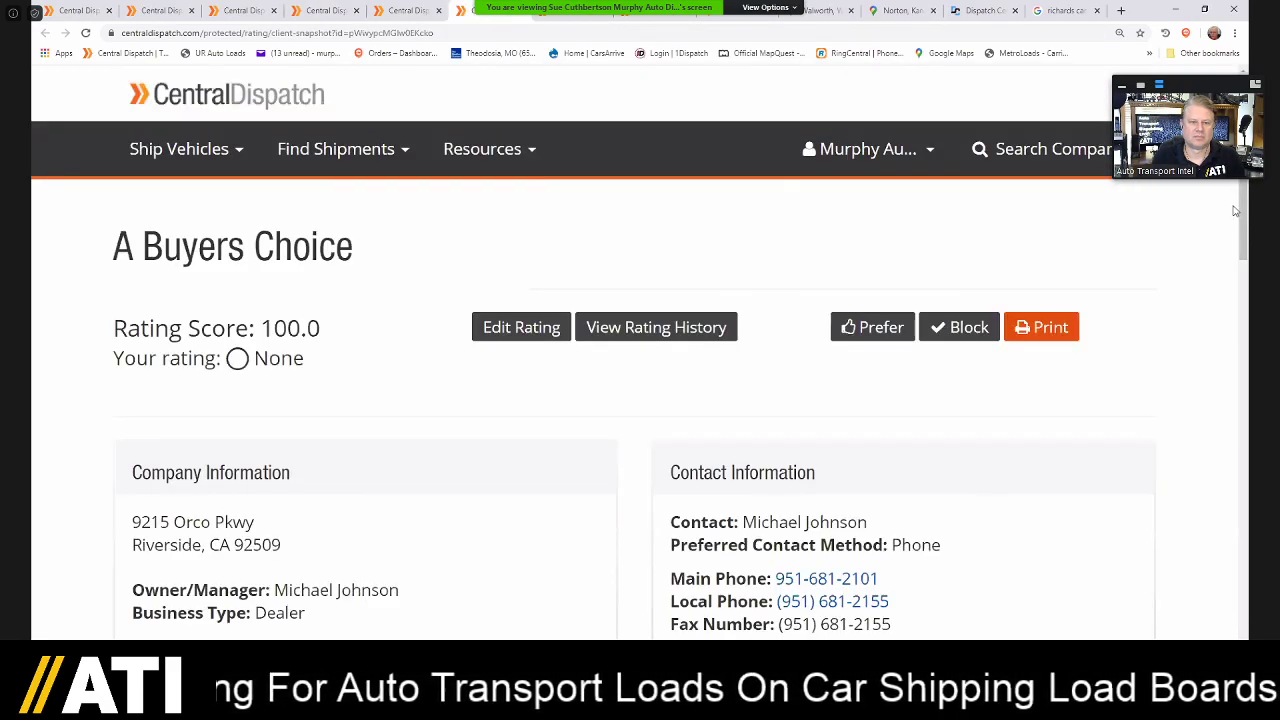
pyautogui.scroll(-3, 1237, 222)
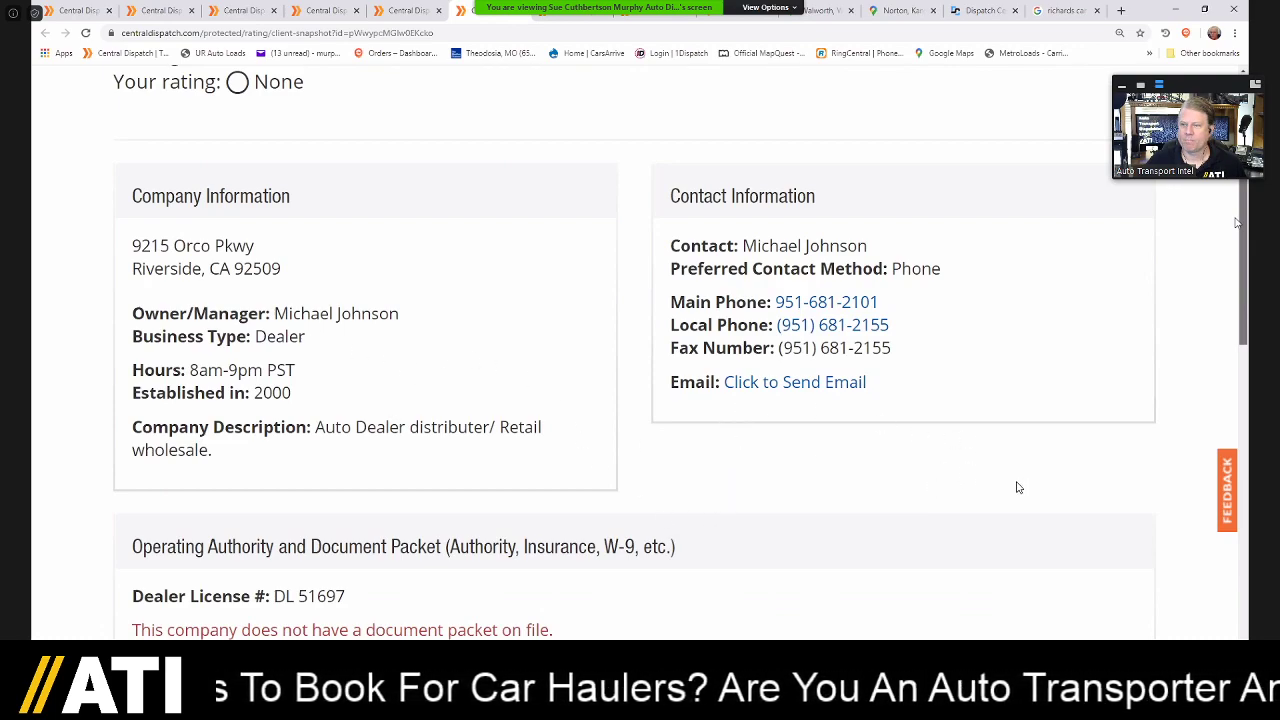
pyautogui.scroll(-1, 980, 406)
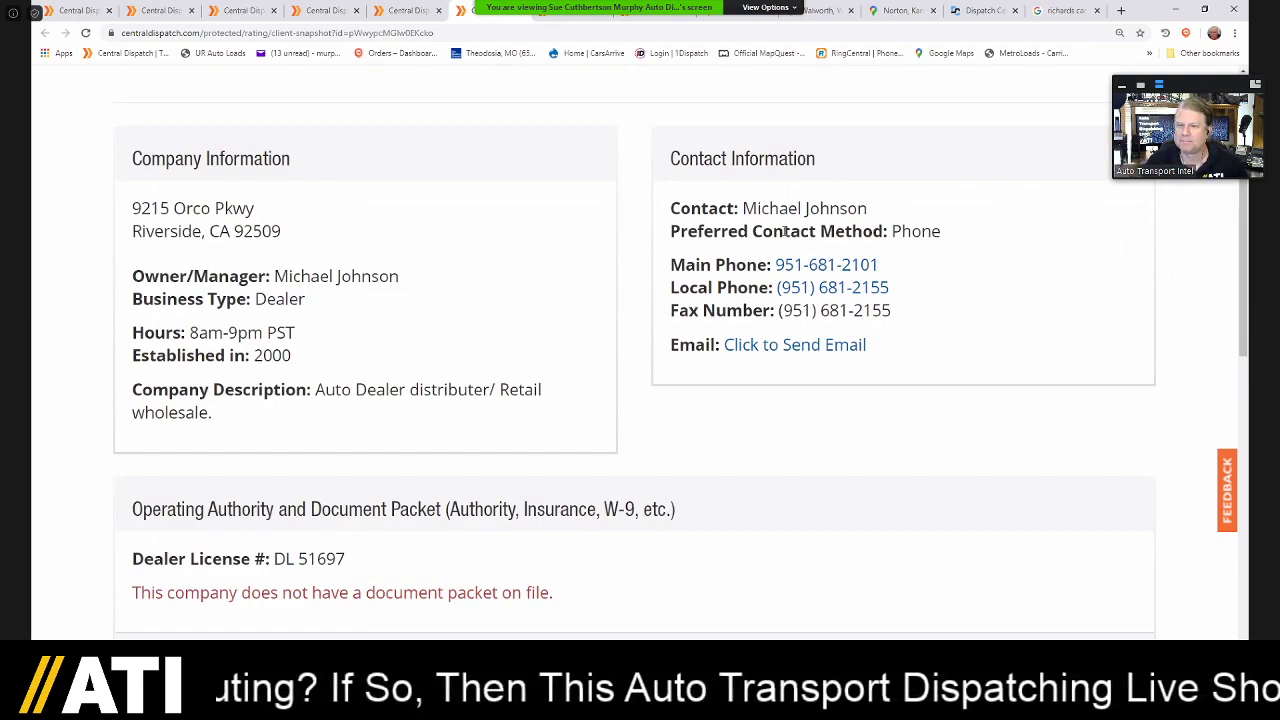
pyautogui.click(382, 10)
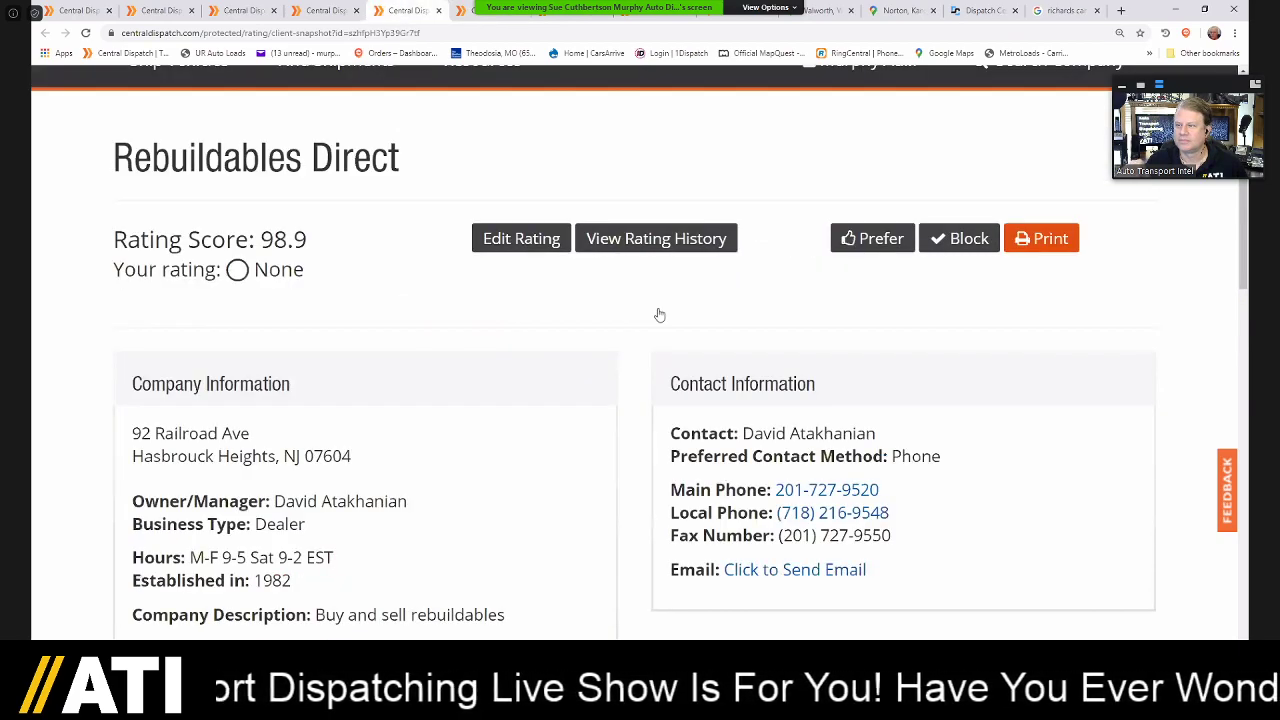
# - Return to the New Jersey to California results and examine the listings from Cedar Grove through Port Norris
pyautogui.hotkey('ctrl', 'shift', 'Tab')
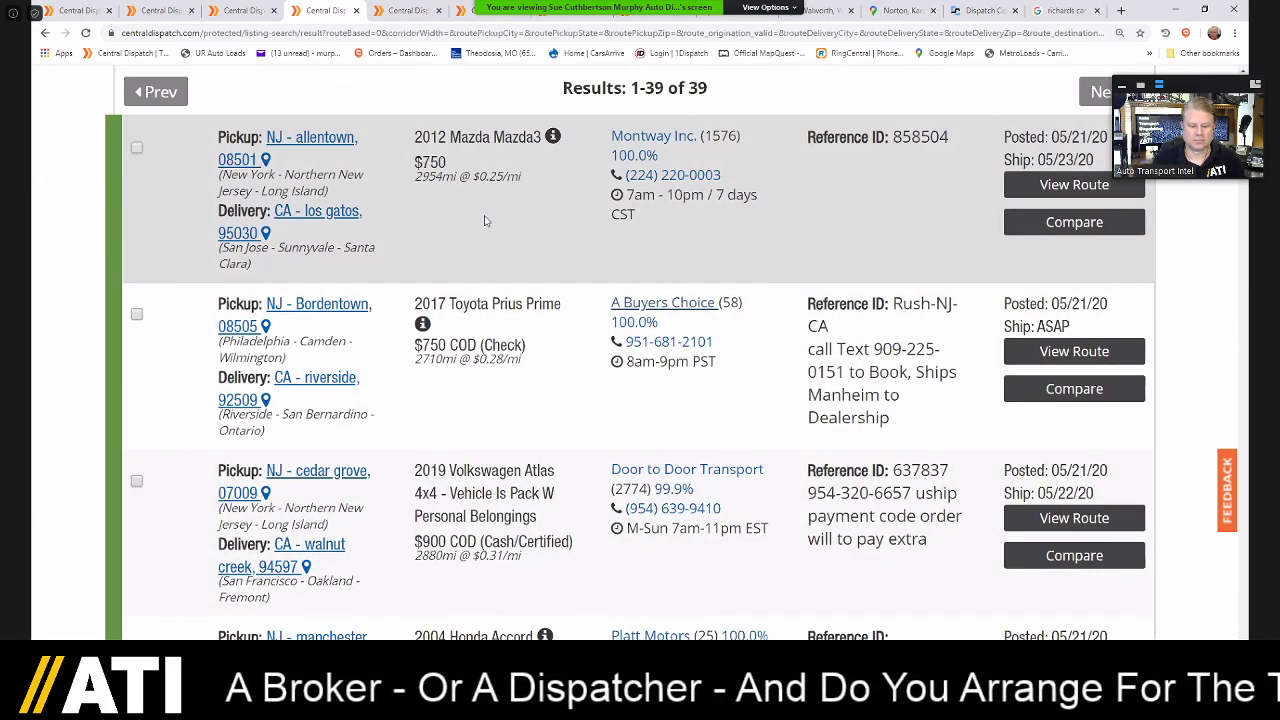
pyautogui.scroll(-3, 478, 235)
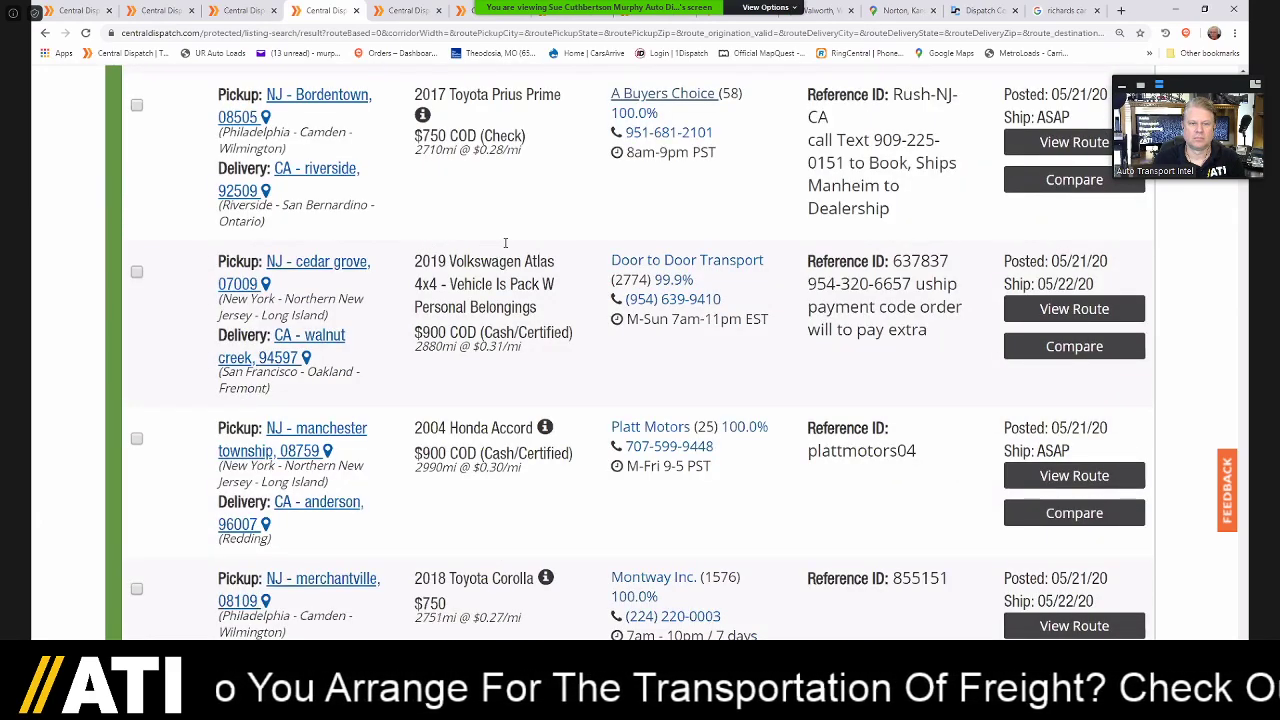
pyautogui.scroll(-1, 500, 205)
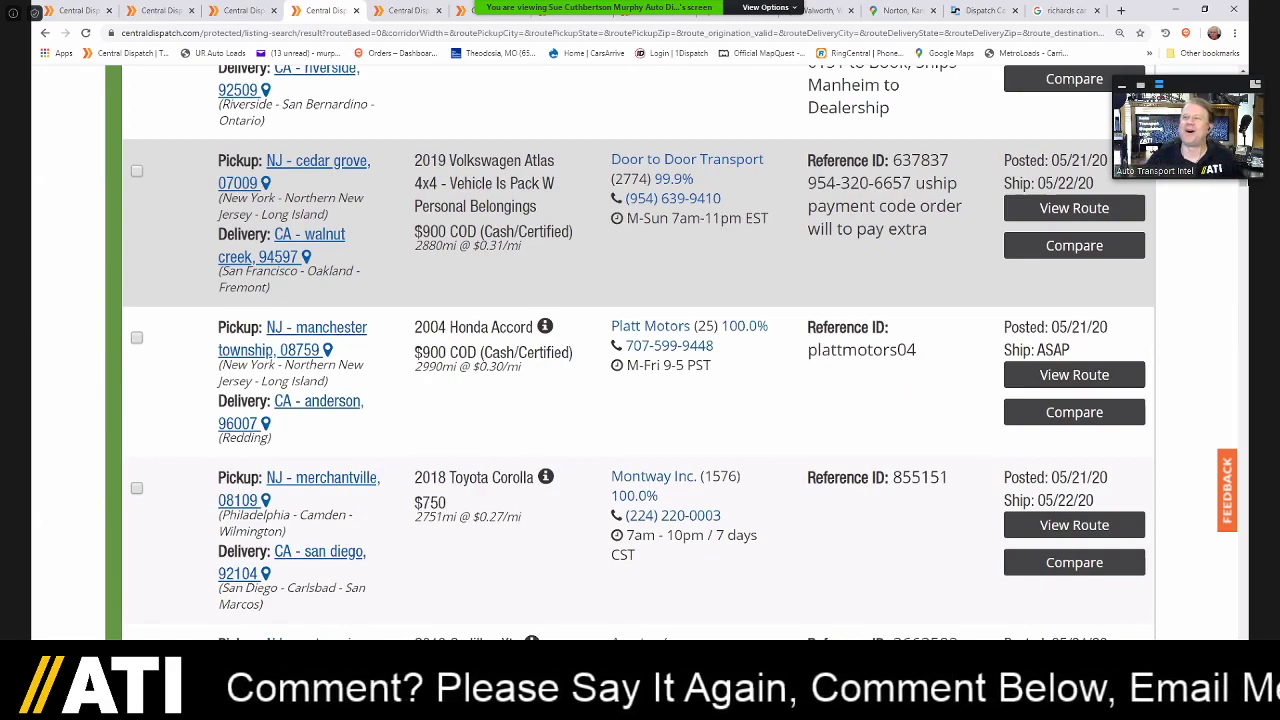
pyautogui.scroll(-1, 545, 199)
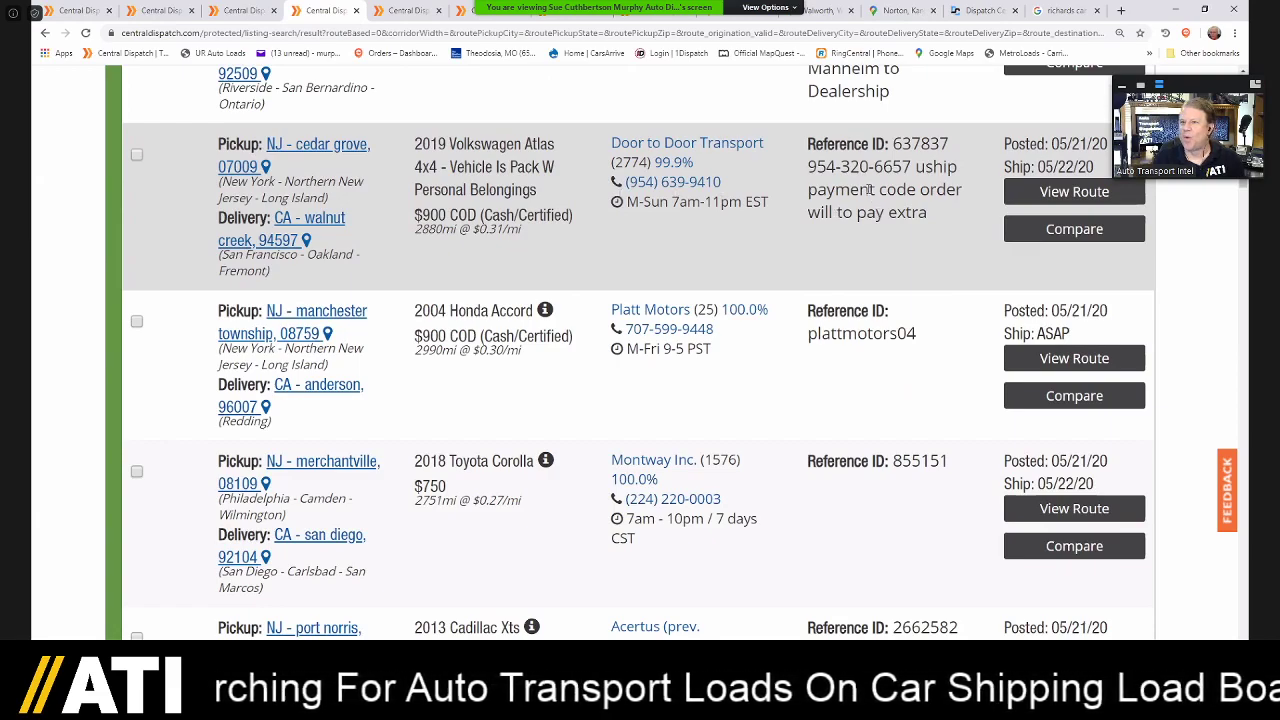
pyautogui.scroll(-1, 638, 352)
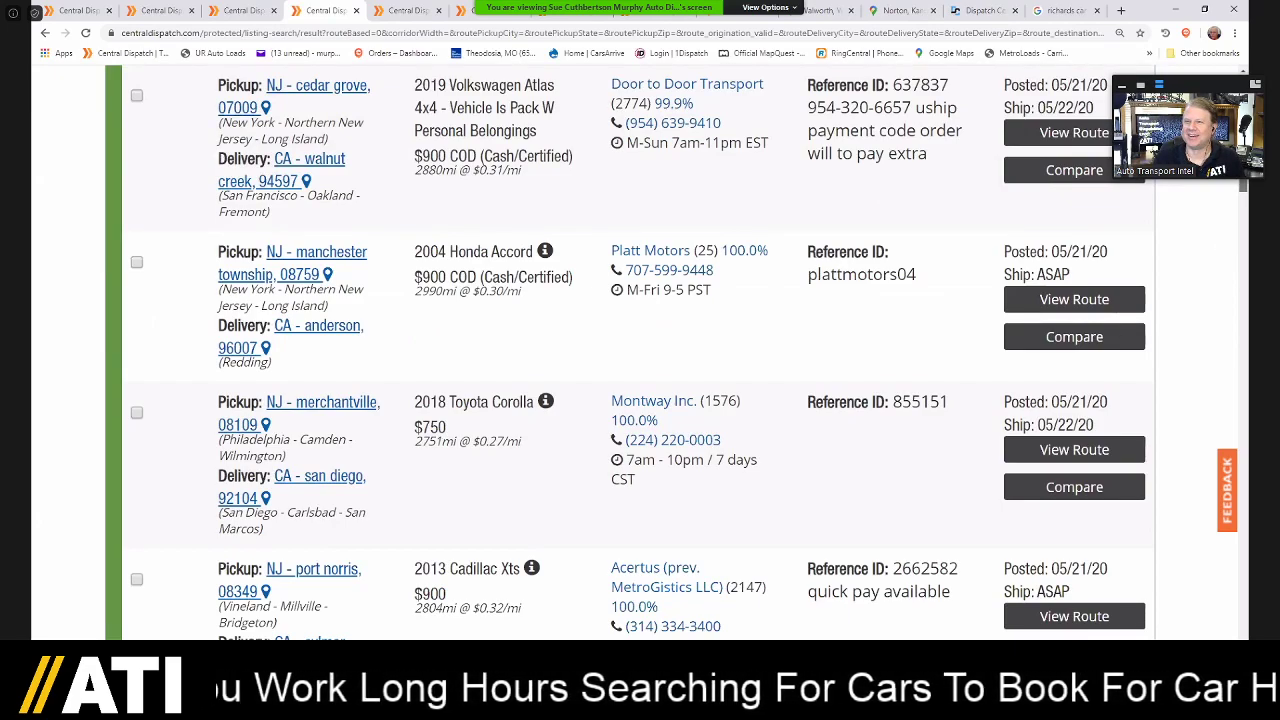
pyautogui.scroll(-1, 639, 352)
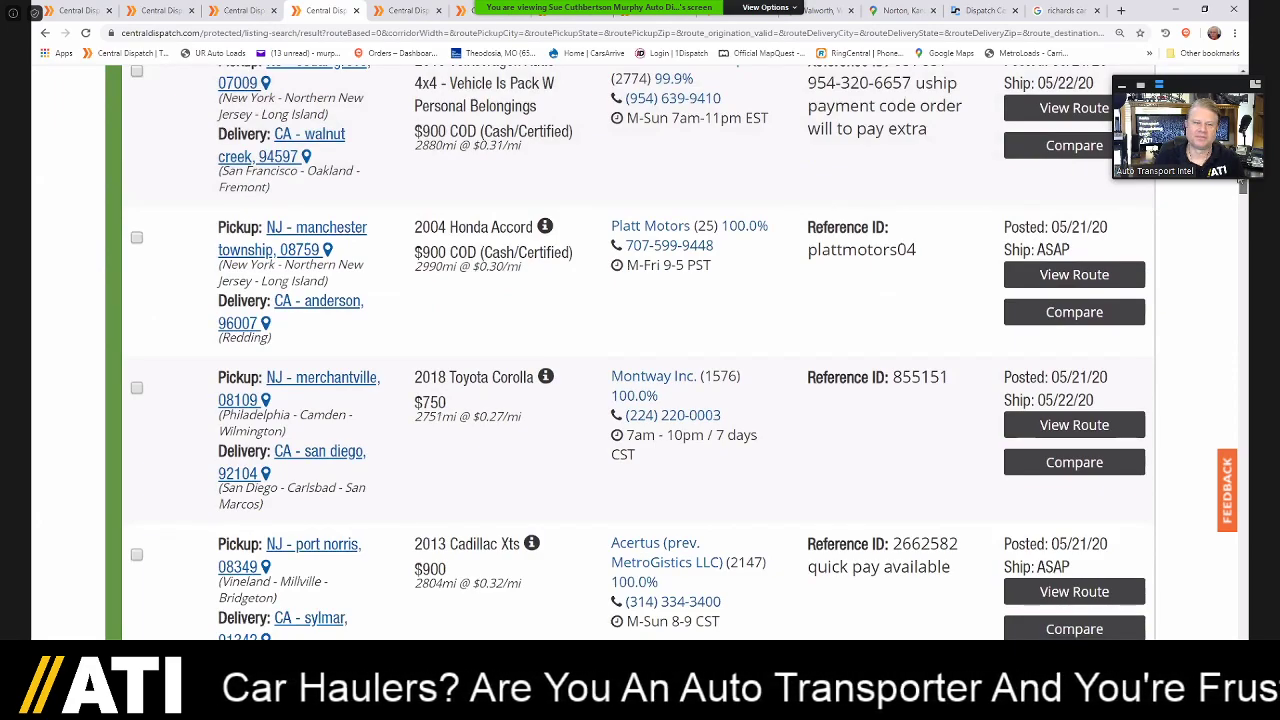
pyautogui.scroll(-3, 1221, 210)
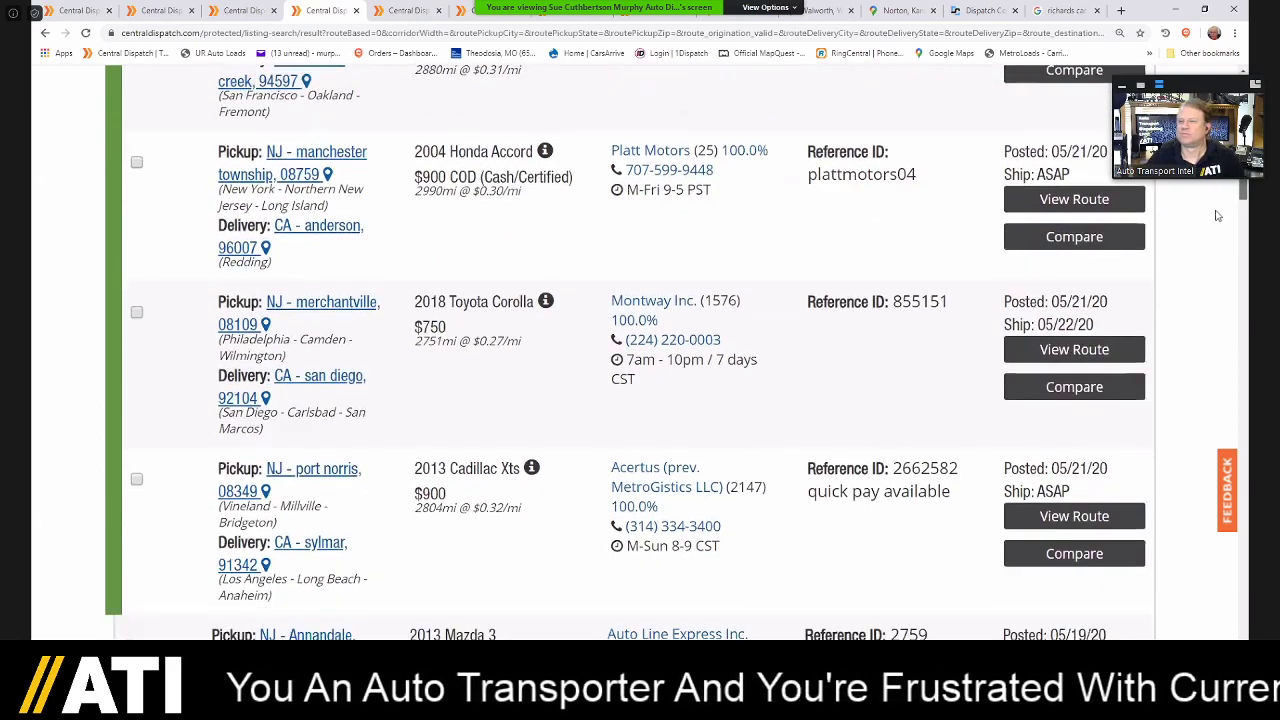
pyautogui.scroll(-3, 1208, 232)
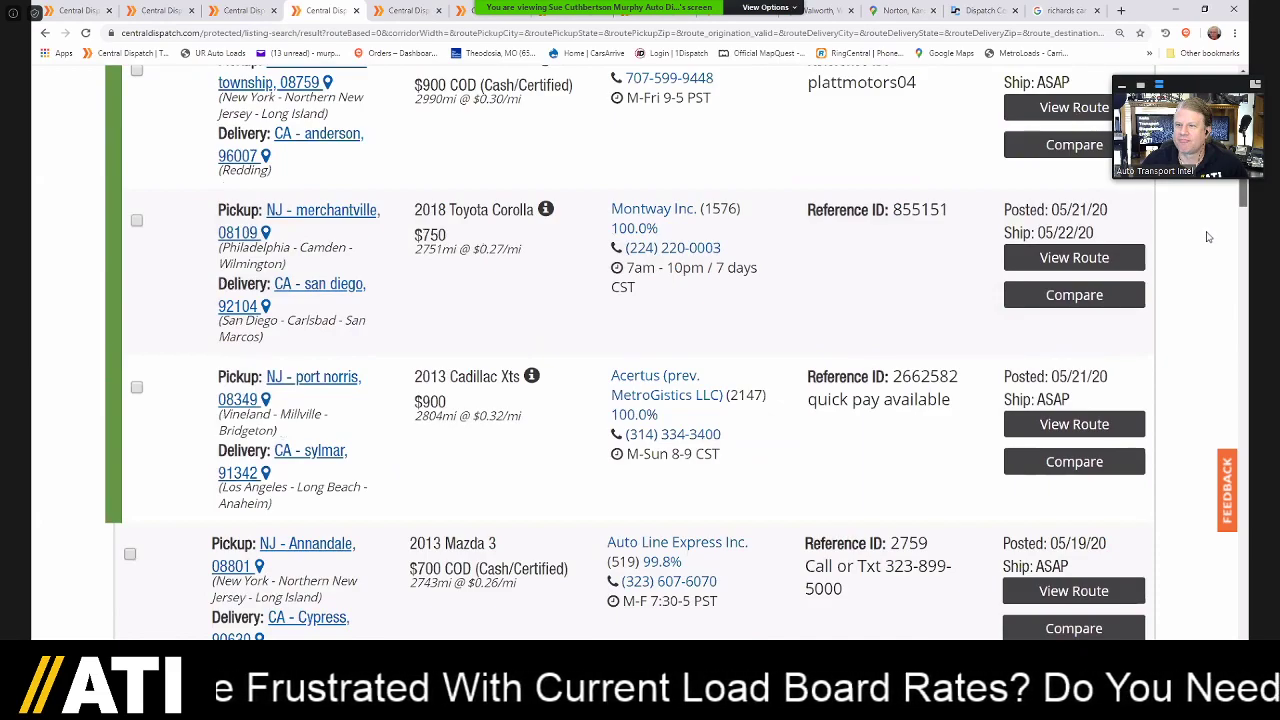
# - Show the comparable listings for the Bridgewater to San Mateo 2018 Toyota Prius C
pyautogui.scroll(-10, 1208, 237)
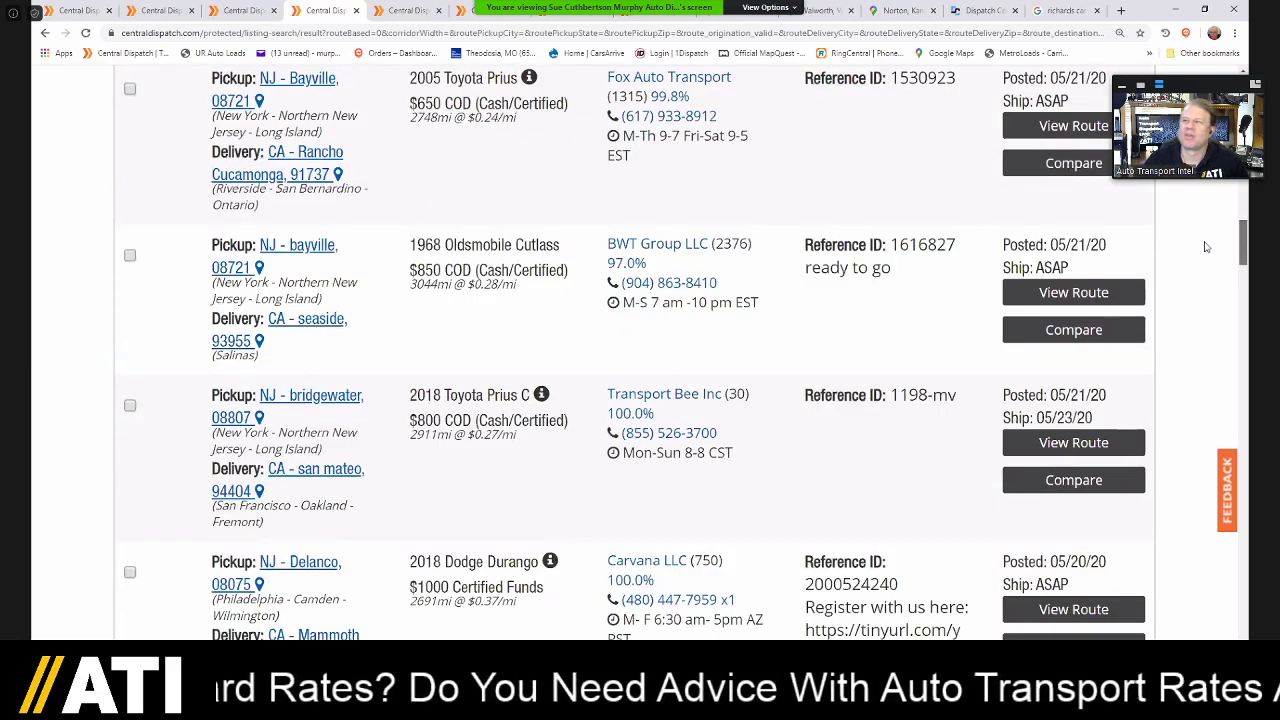
pyautogui.scroll(-1, 1206, 249)
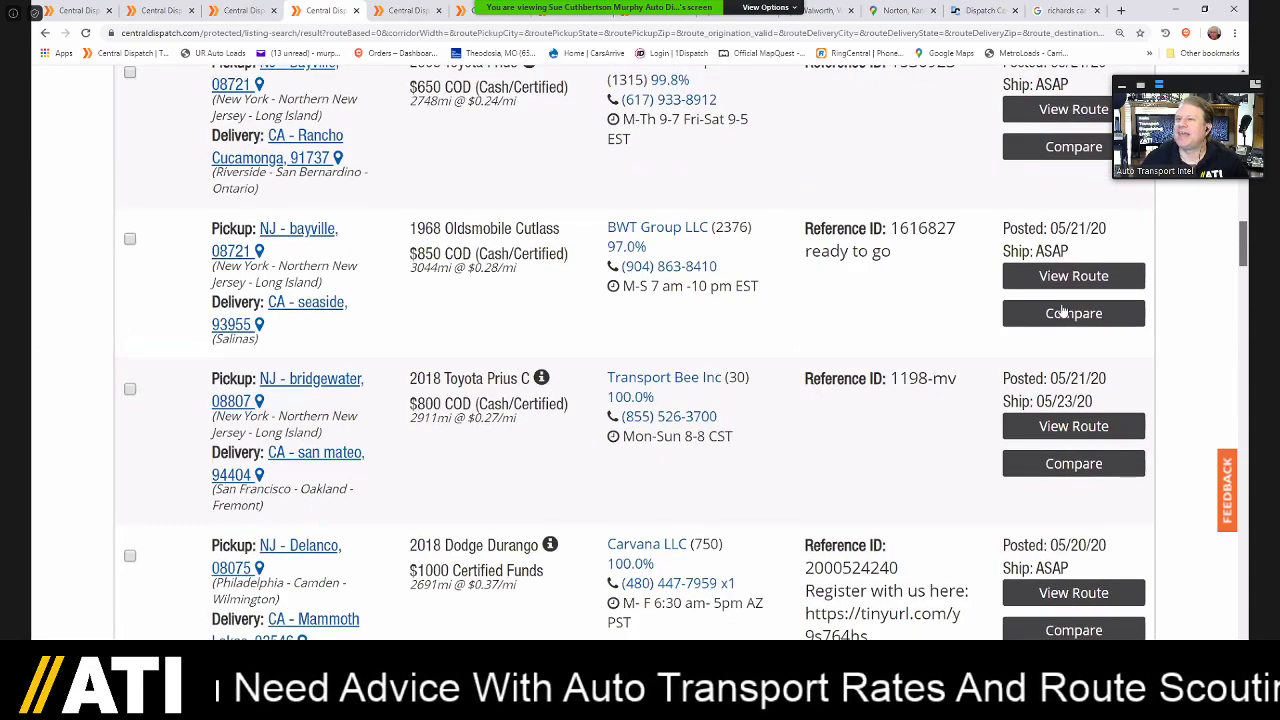
pyautogui.scroll(-1, 1231, 292)
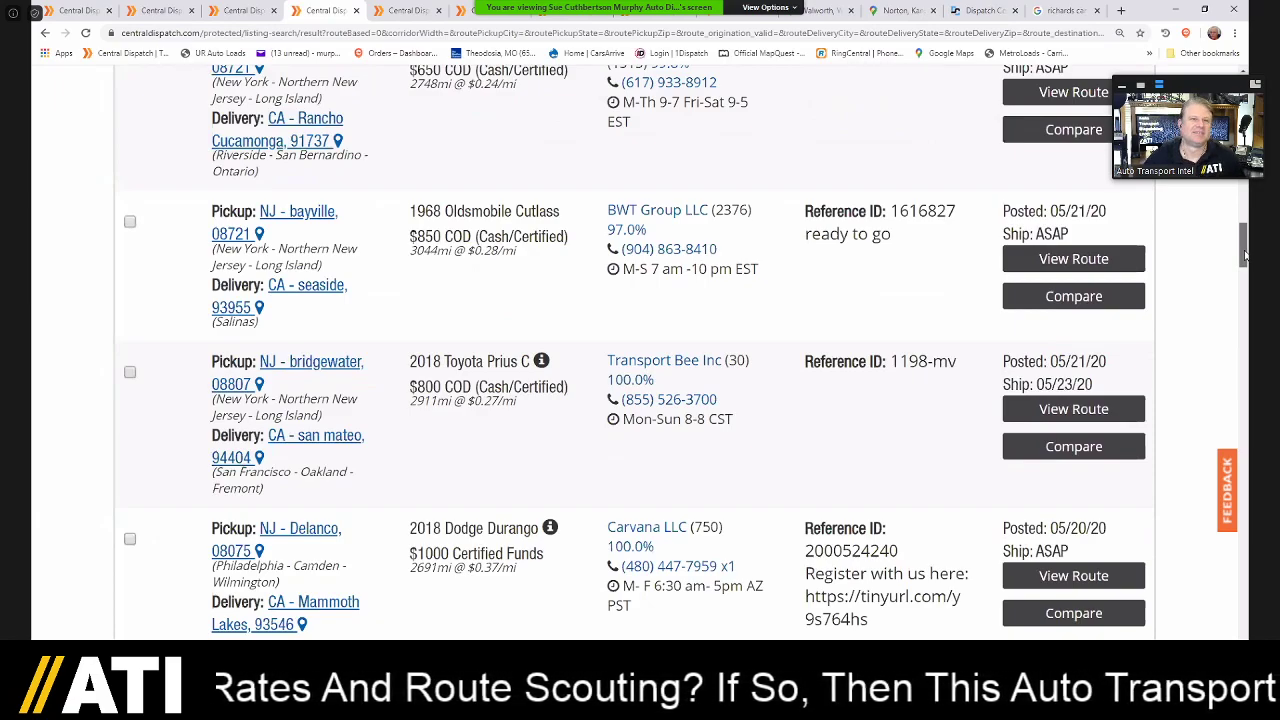
pyautogui.scroll(-2, 1171, 351)
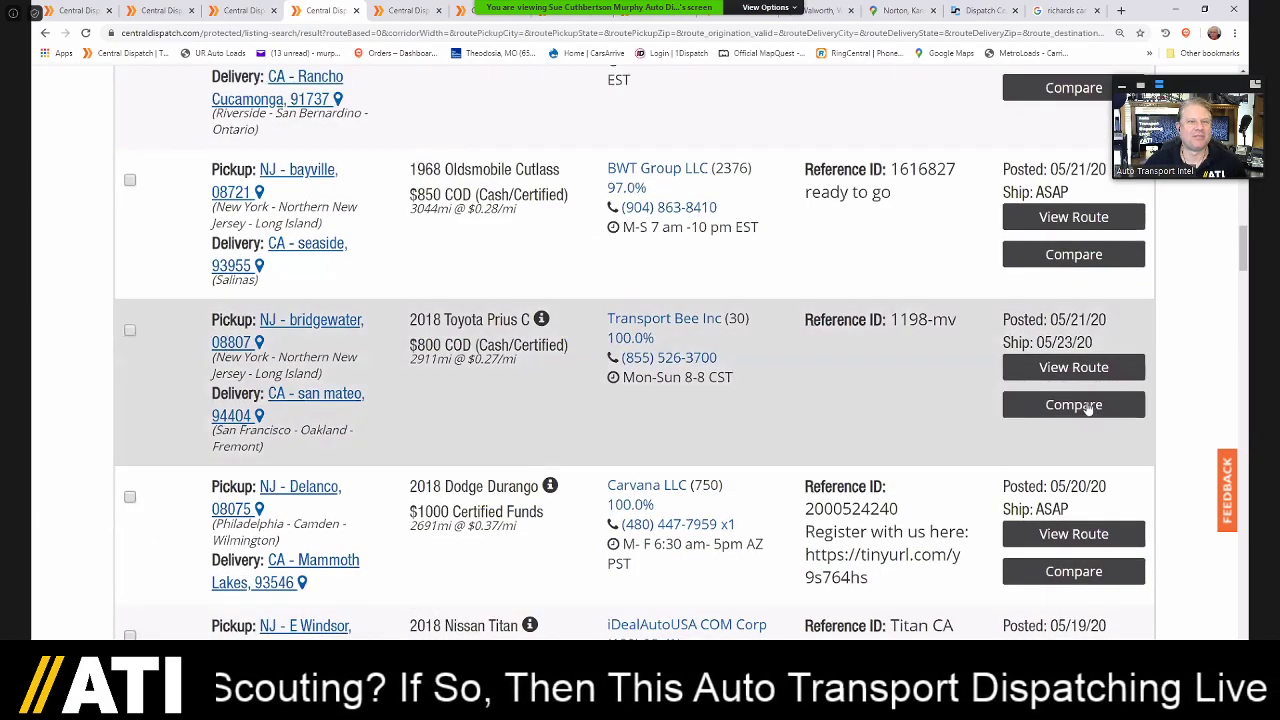
pyautogui.click(1088, 406)
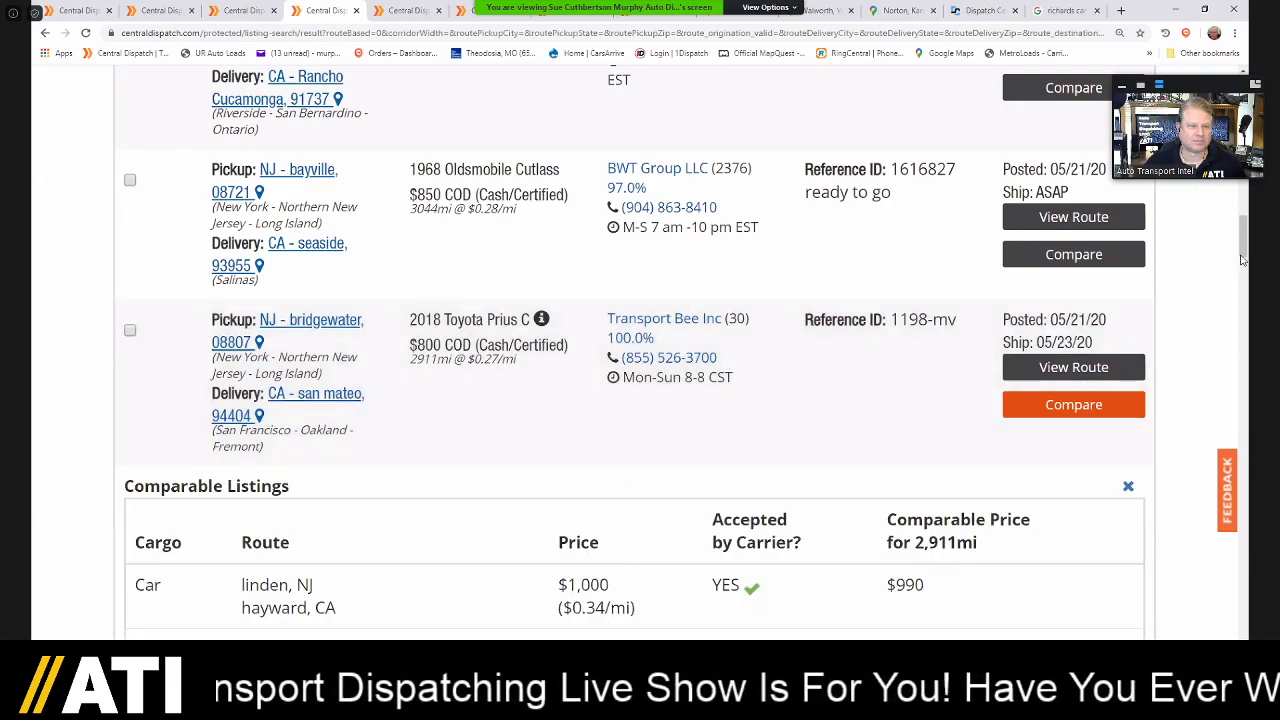
# - Review the carrier-accepted comparable prices and per-mile rates for the Toyota Prius C, and close the comparison
pyautogui.scroll(-4, 1243, 260)
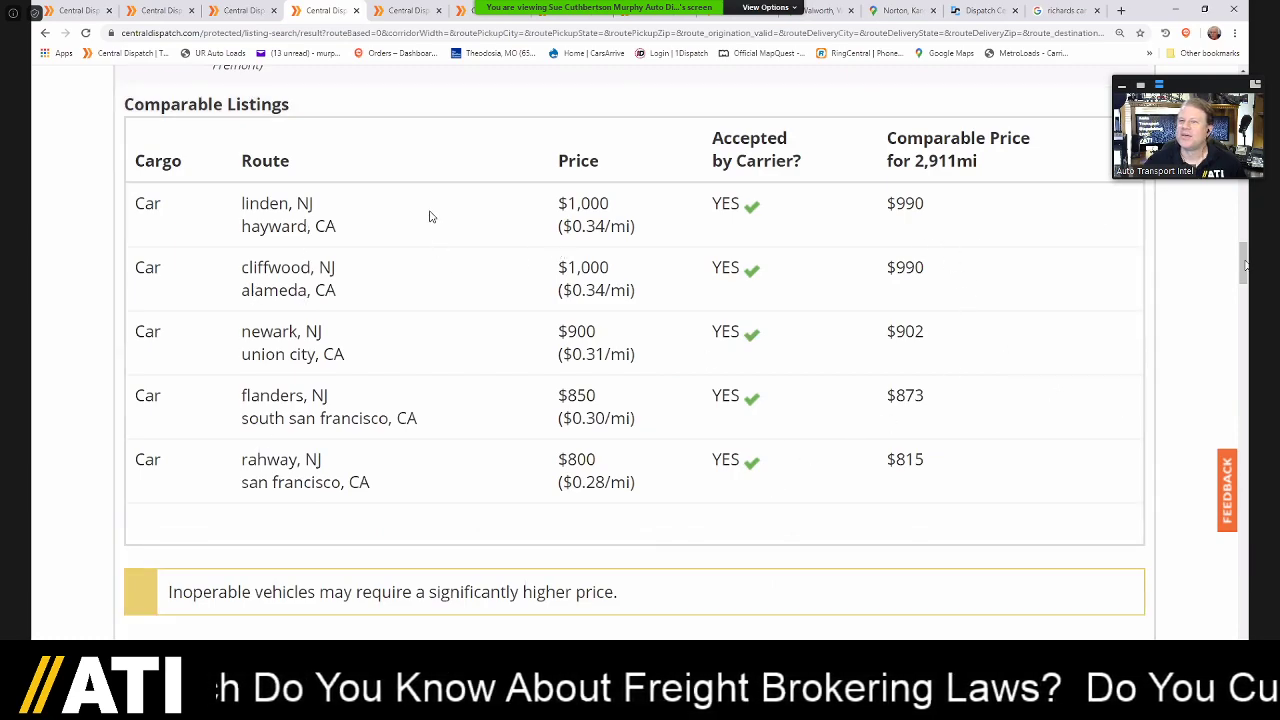
pyautogui.moveTo(1245, 265); pyautogui.dragTo(1243, 277)
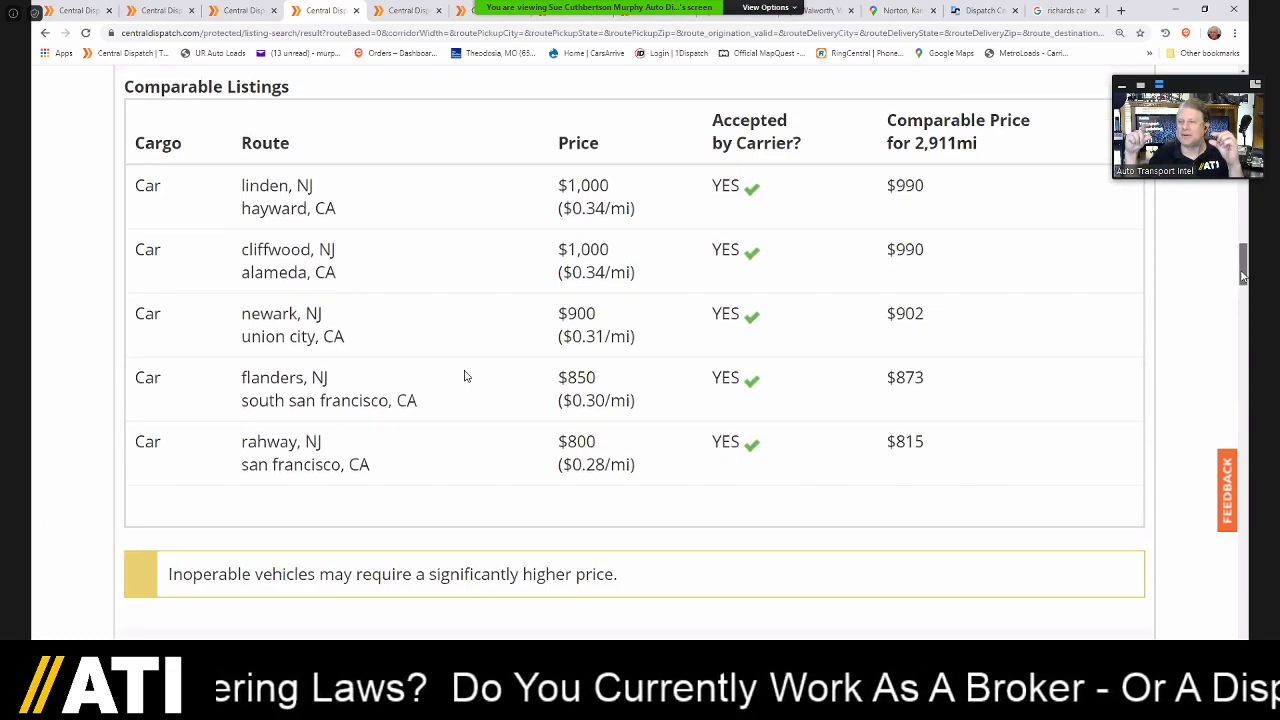
pyautogui.scroll(-3, 464, 376)
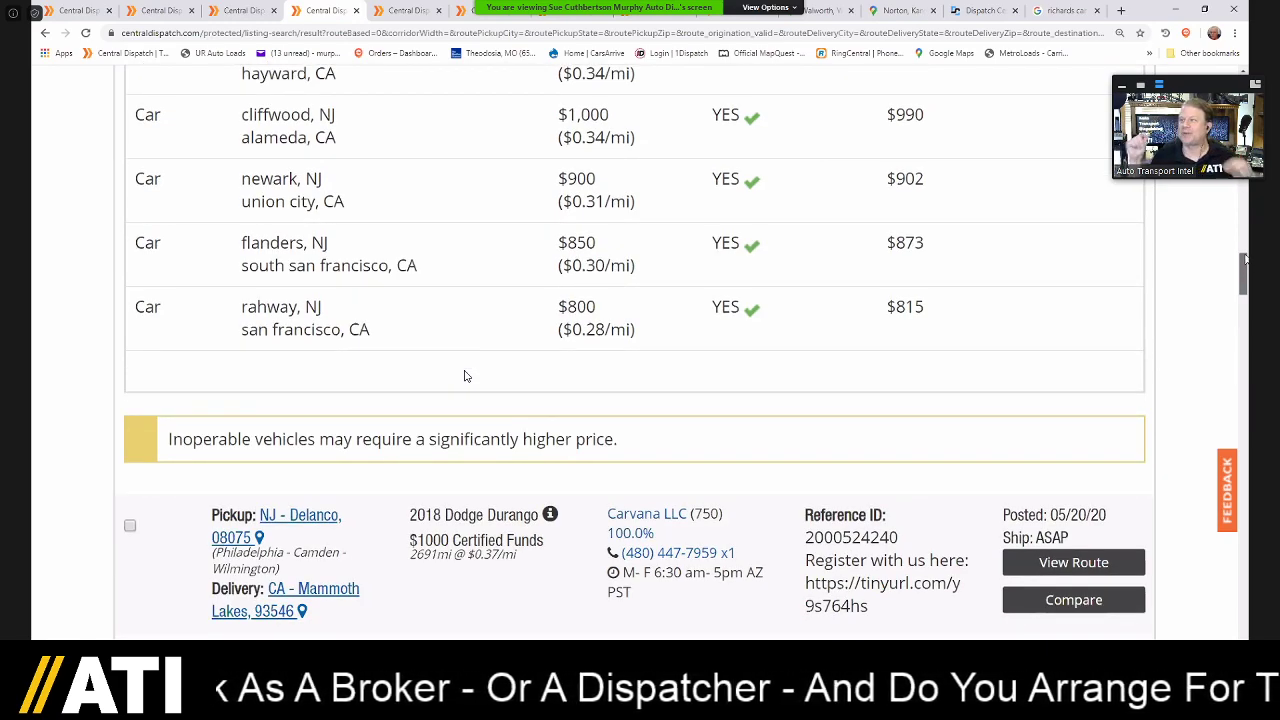
pyautogui.scroll(-1, 464, 376)
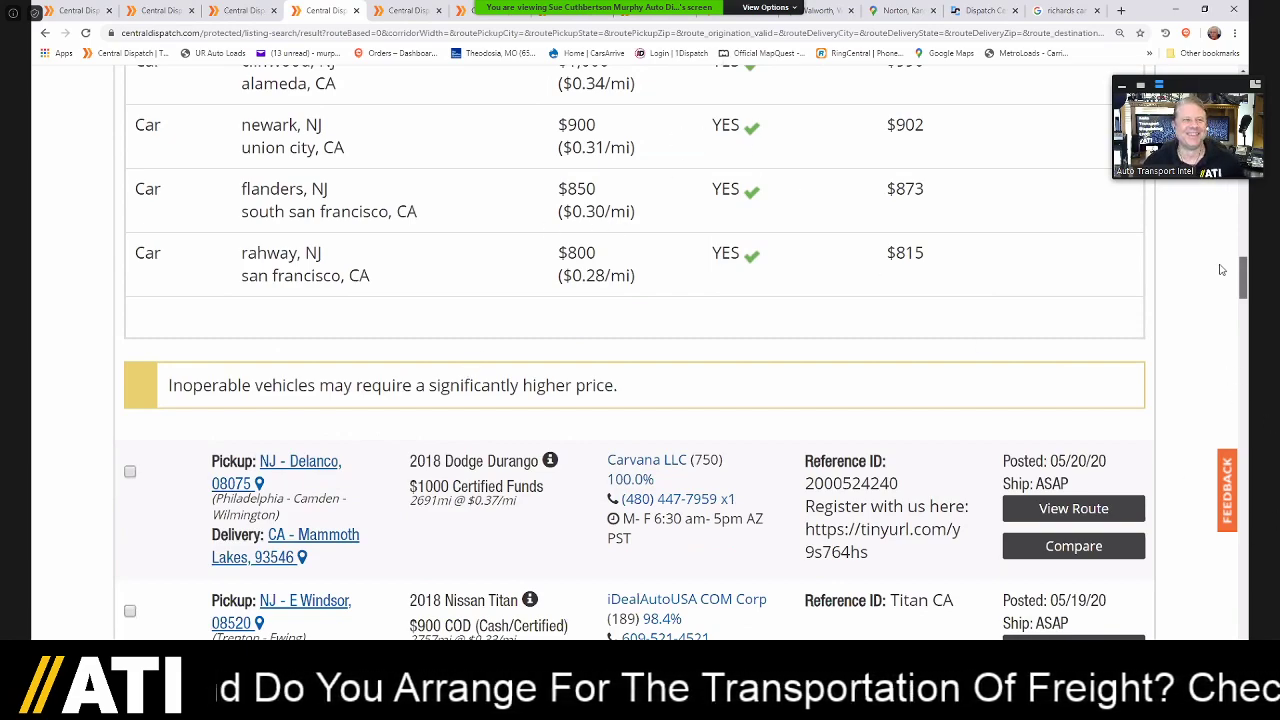
pyautogui.scroll(1, 1245, 269)
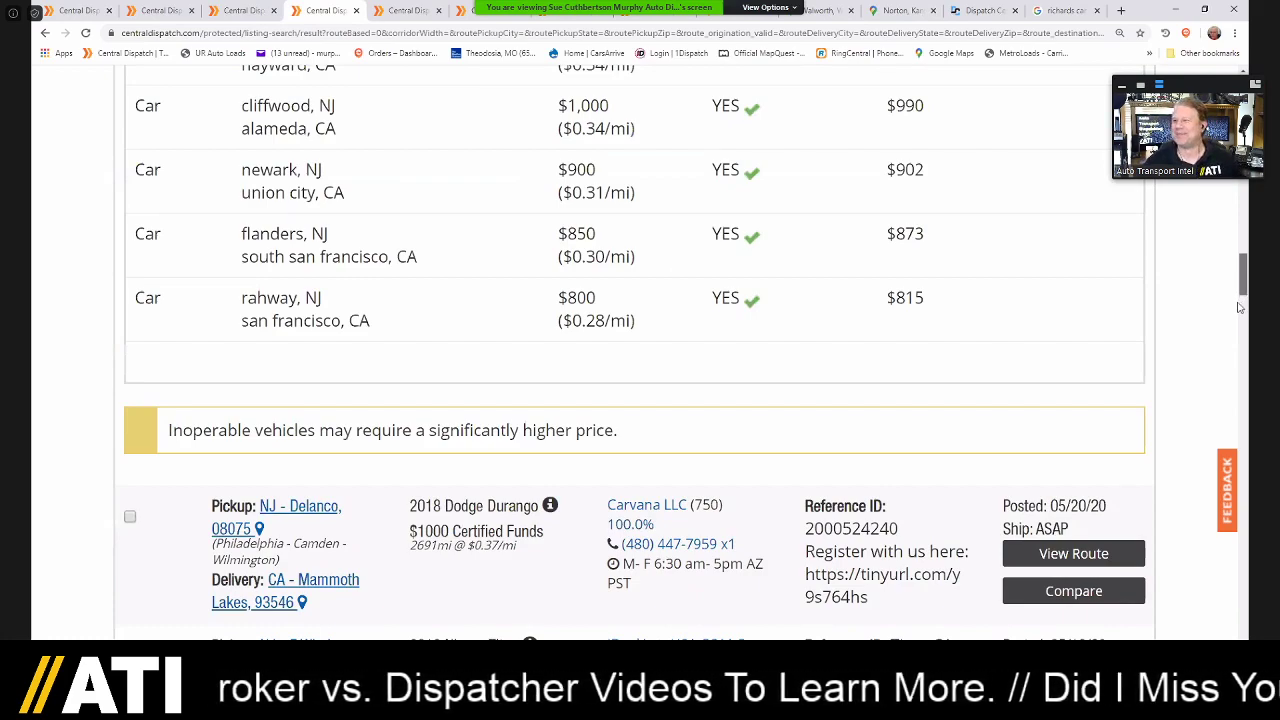
pyautogui.scroll(-5, 1239, 307)
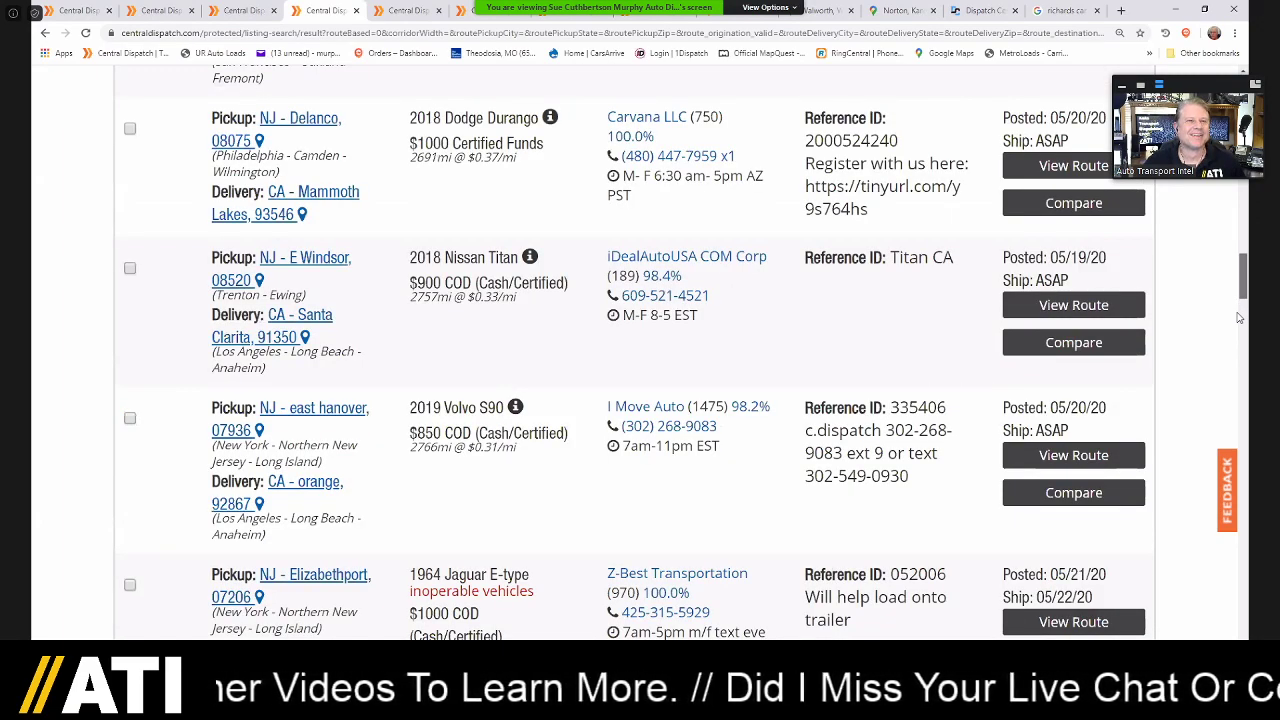
# - Examine the listings from Elizabethport through Glassboro, checking the price and rate of the Fort Lee to Hermosa Beach Audi A3
pyautogui.scroll(-4, 1239, 318)
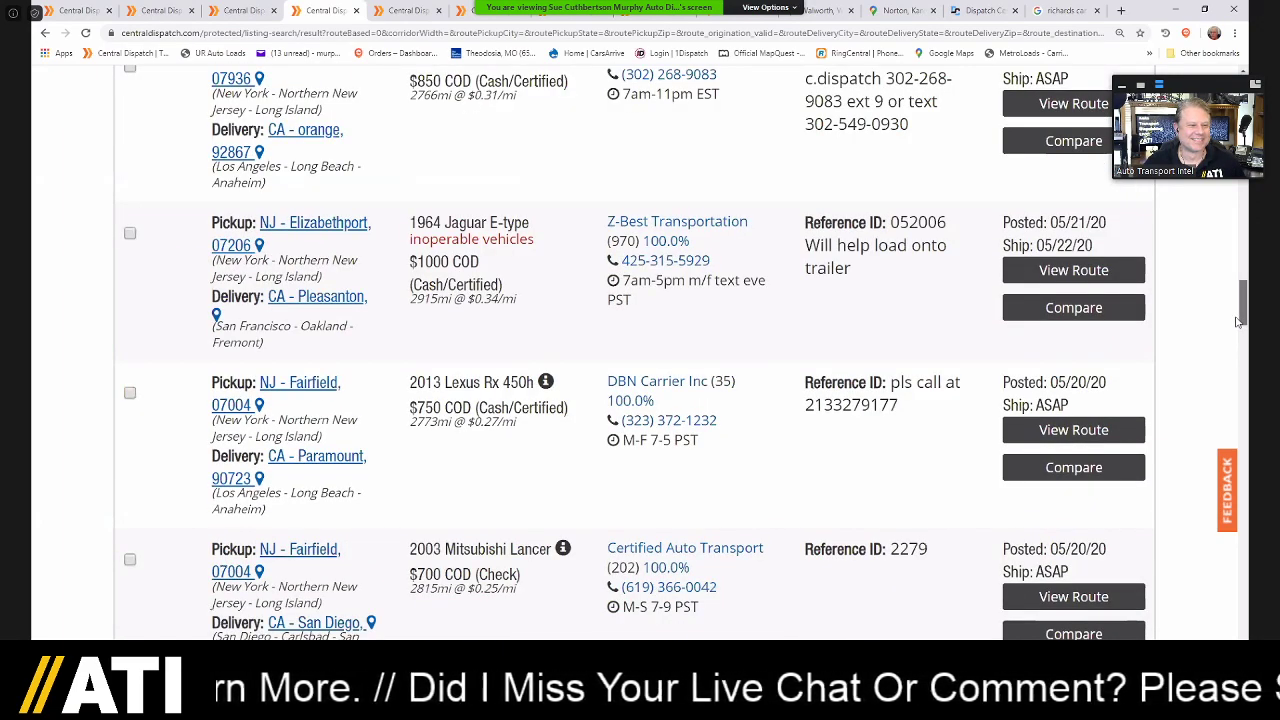
pyautogui.scroll(-2, 1239, 320)
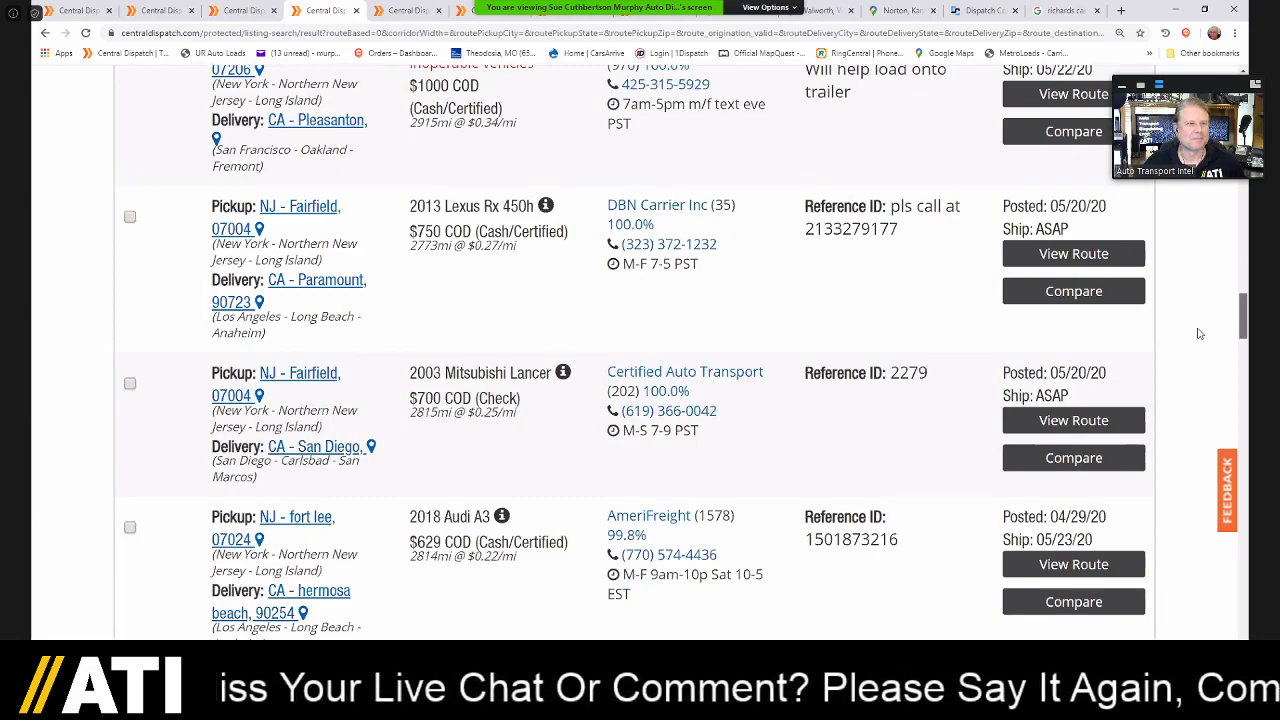
pyautogui.scroll(-1, 1215, 345)
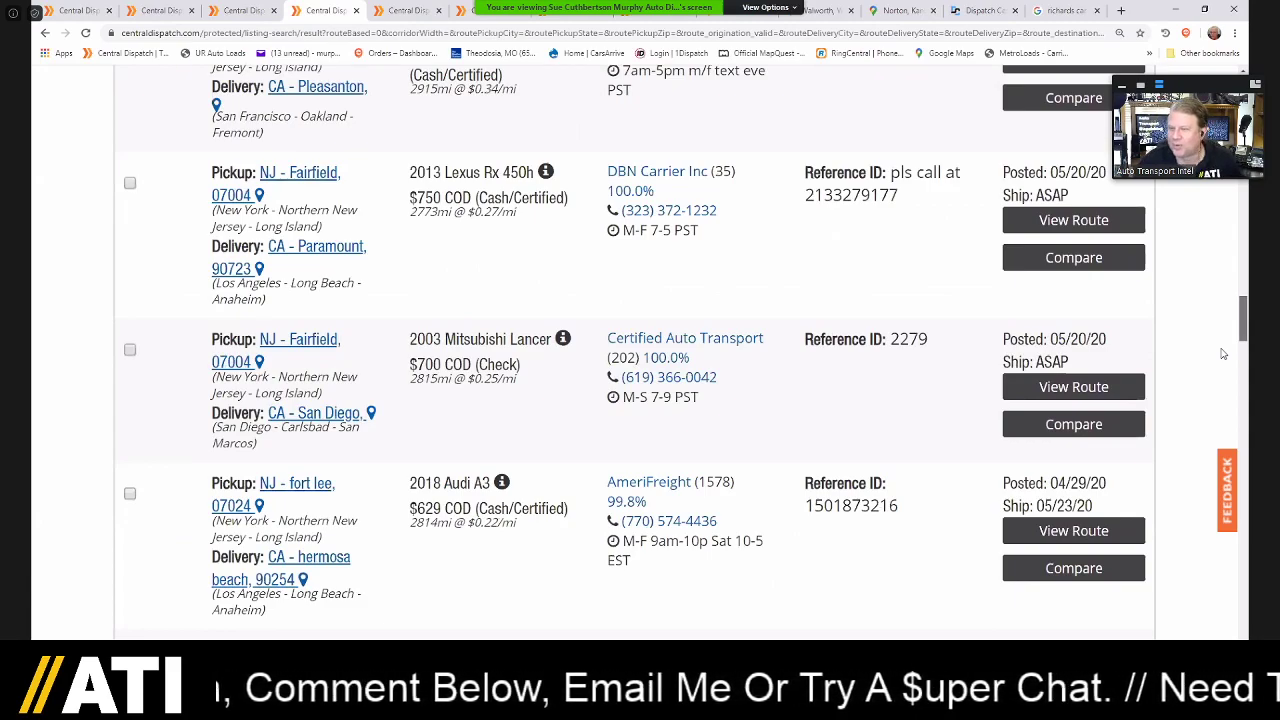
pyautogui.scroll(-1, 1222, 353)
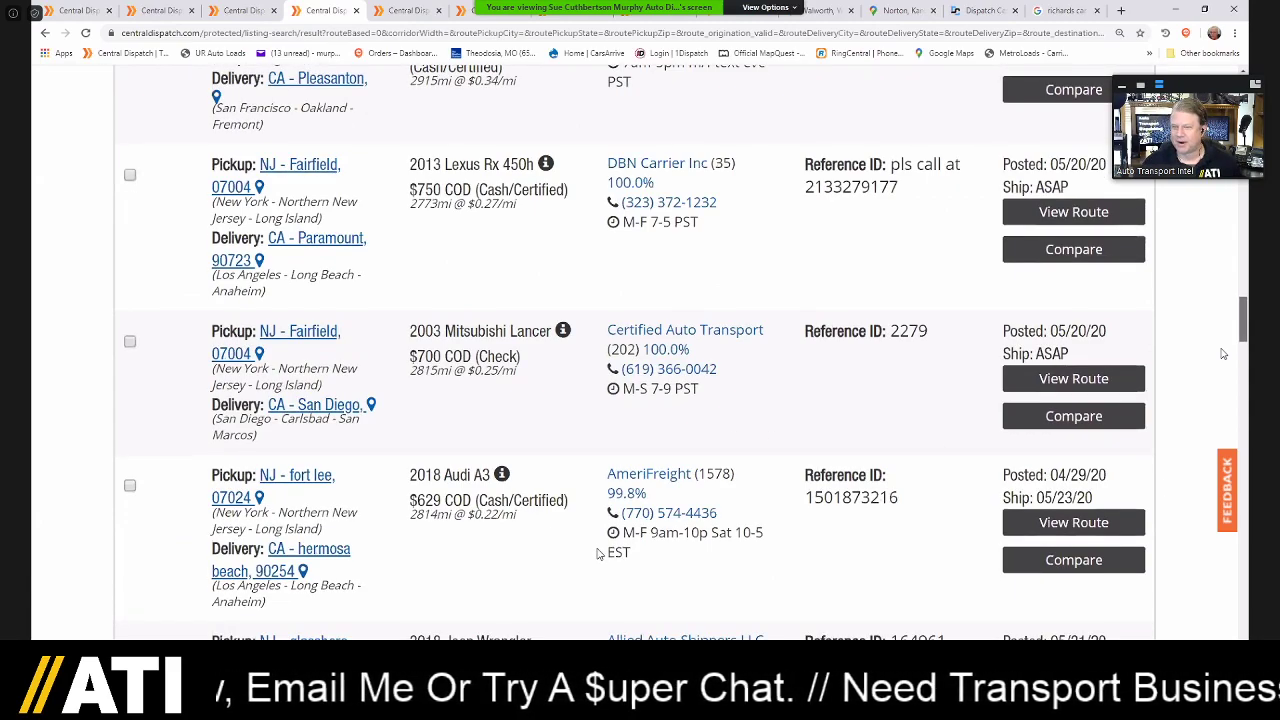
pyautogui.scroll(-3, 1222, 353)
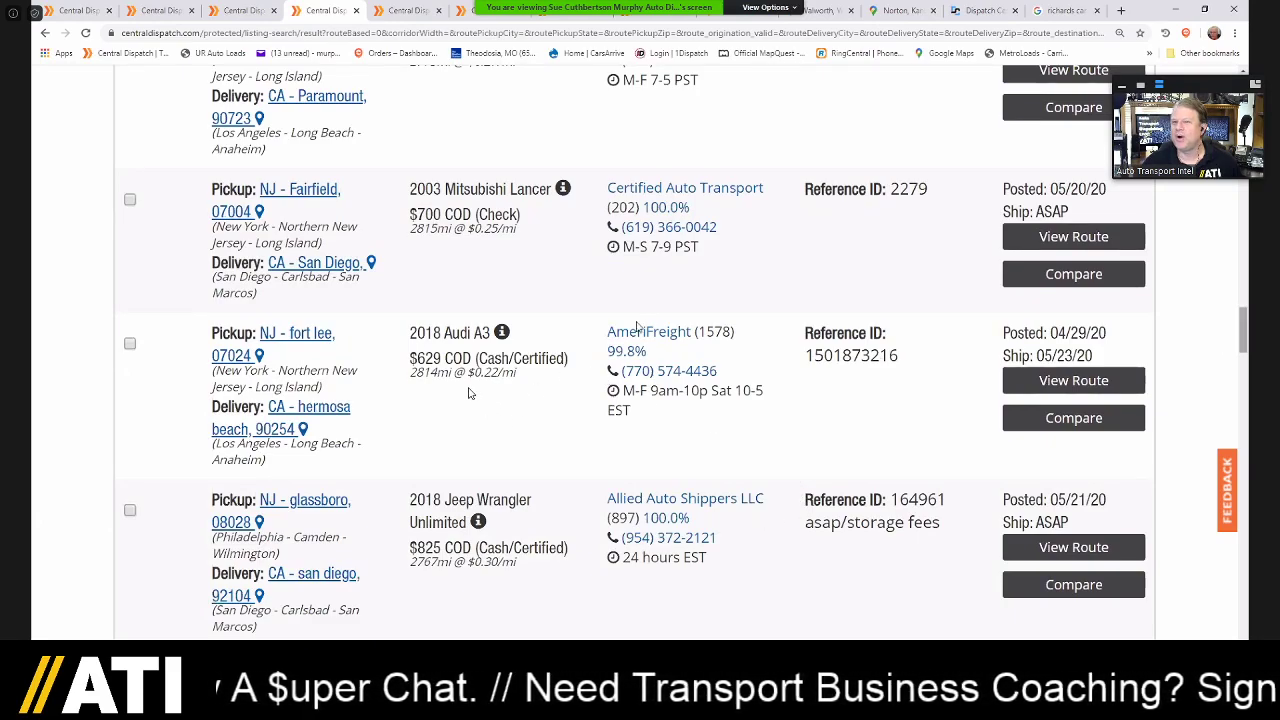
pyautogui.scroll(-1, 538, 393)
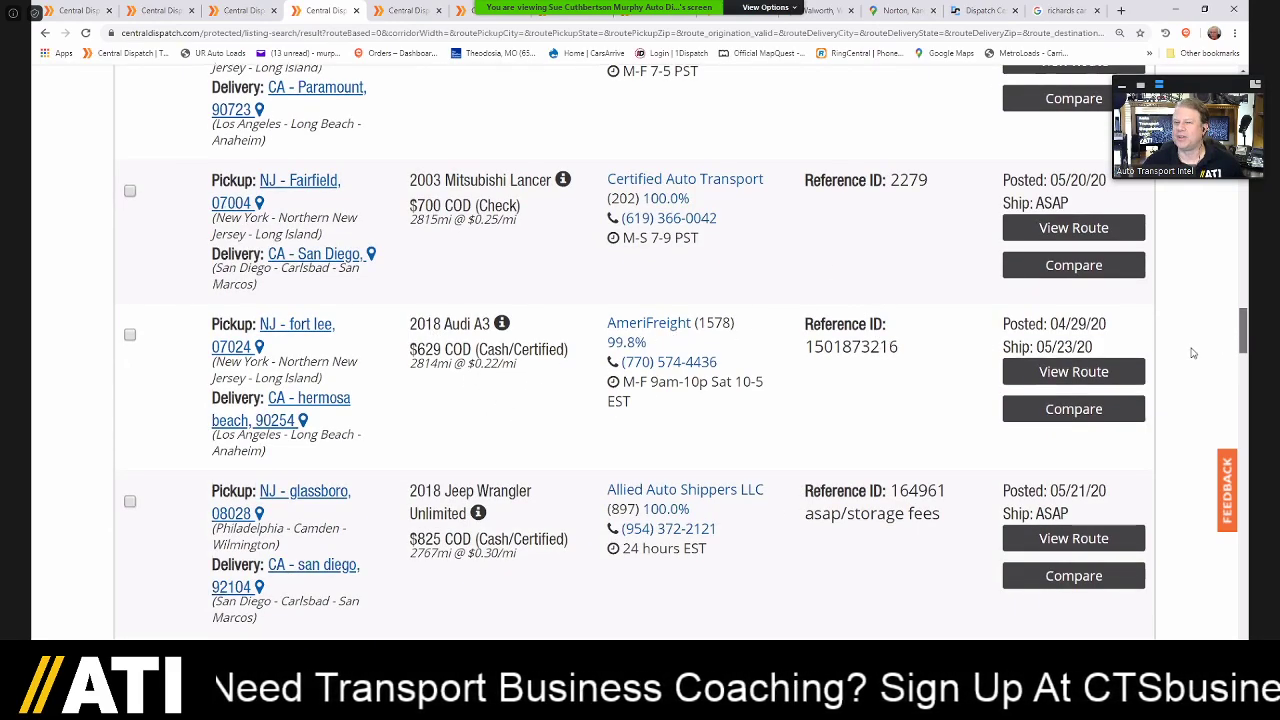
pyautogui.scroll(-1, 1194, 355)
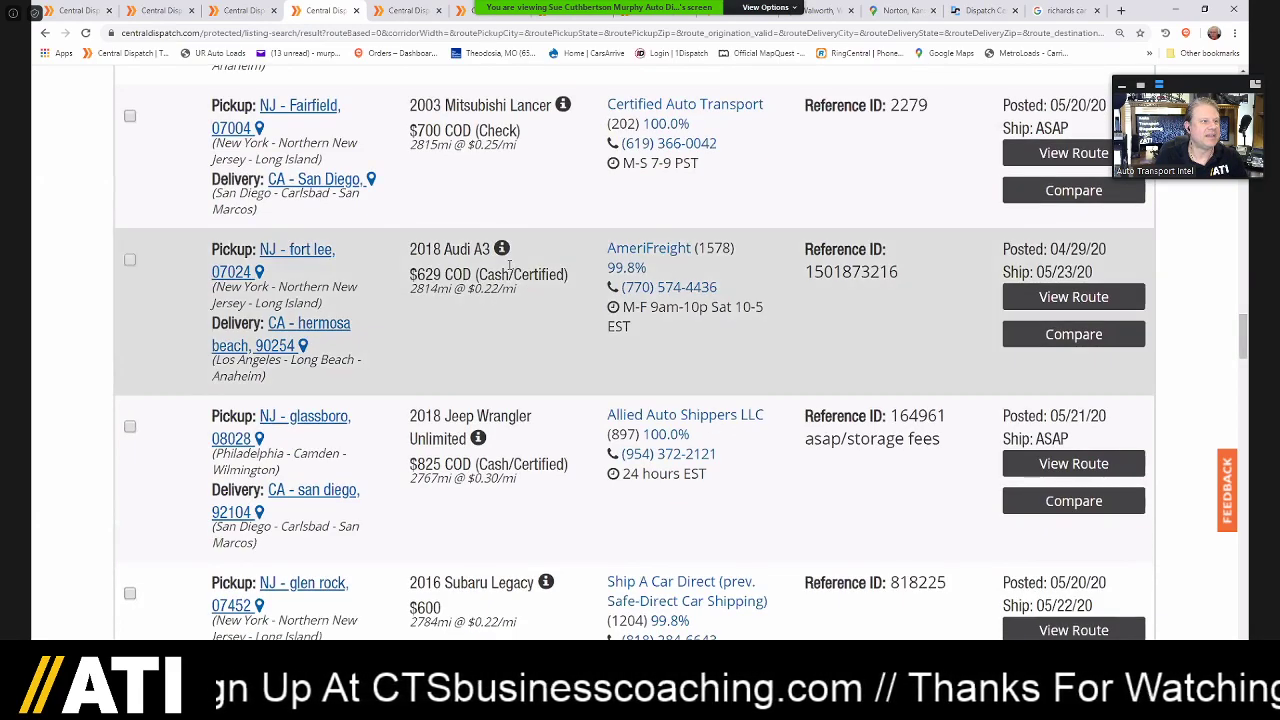
pyautogui.scroll(-1, 495, 265)
pyautogui.moveTo(501, 256)
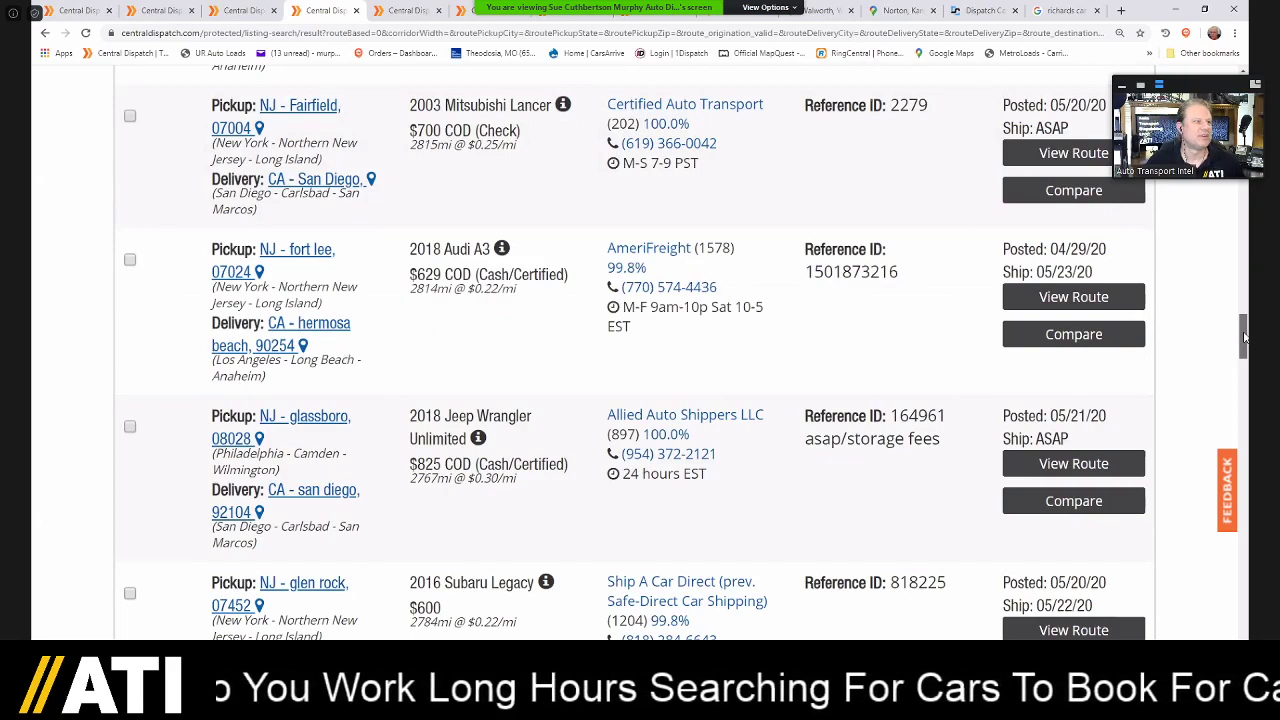
pyautogui.scroll(-1, 1245, 338)
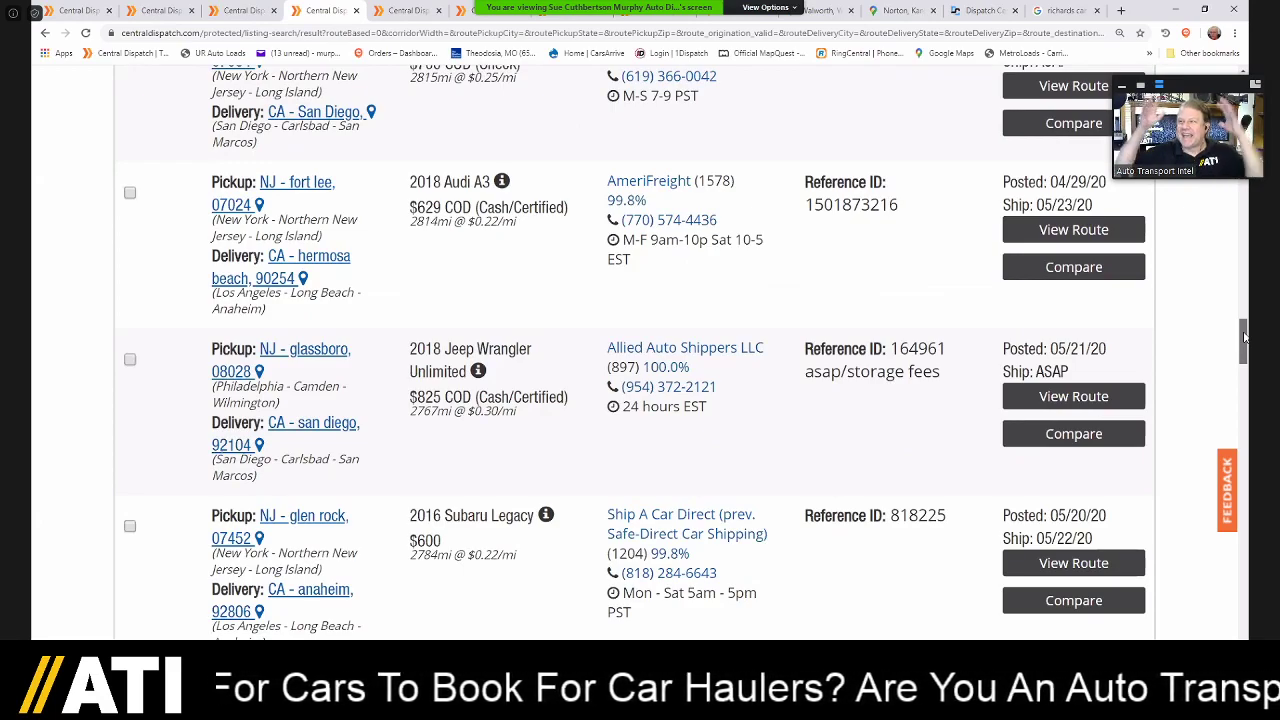
# - Examine the listings from Glen Rock through Kearny, including the inoperable Haledon Ford Model T that requires an enclosed trailer
pyautogui.moveTo(1245, 338); pyautogui.dragTo(1245, 355)
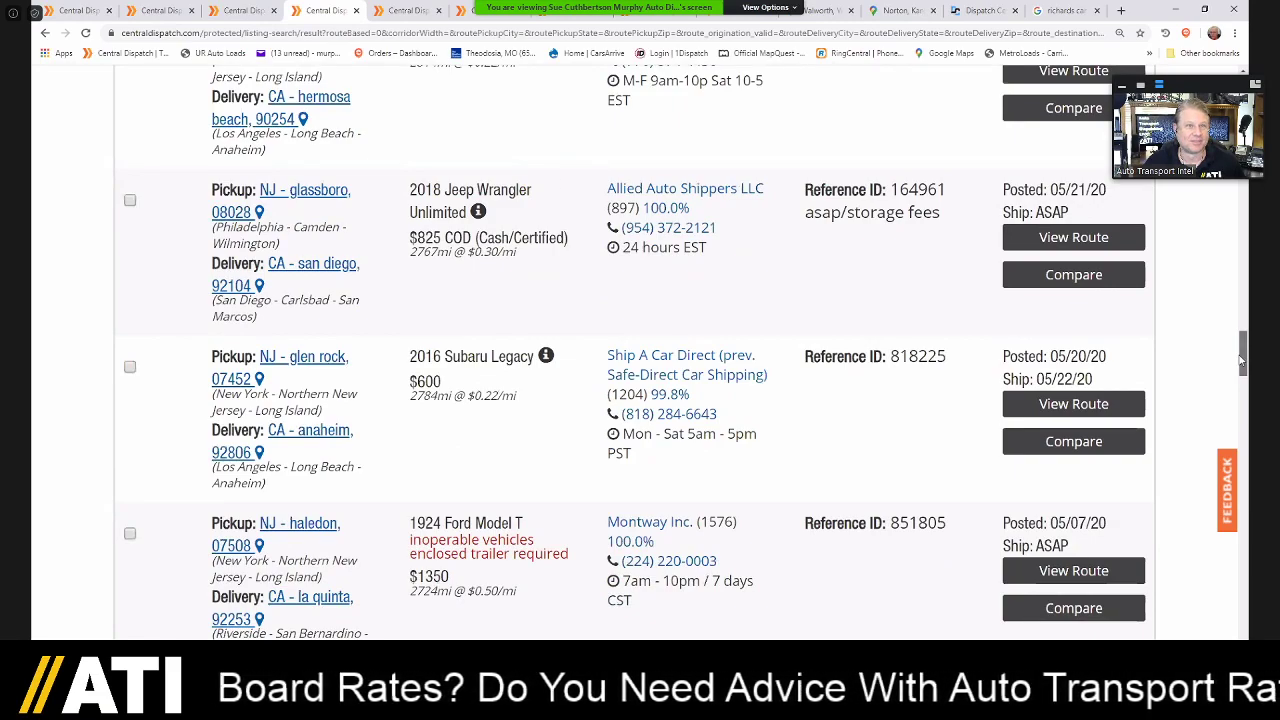
pyautogui.moveTo(1242, 362); pyautogui.dragTo(1240, 372)
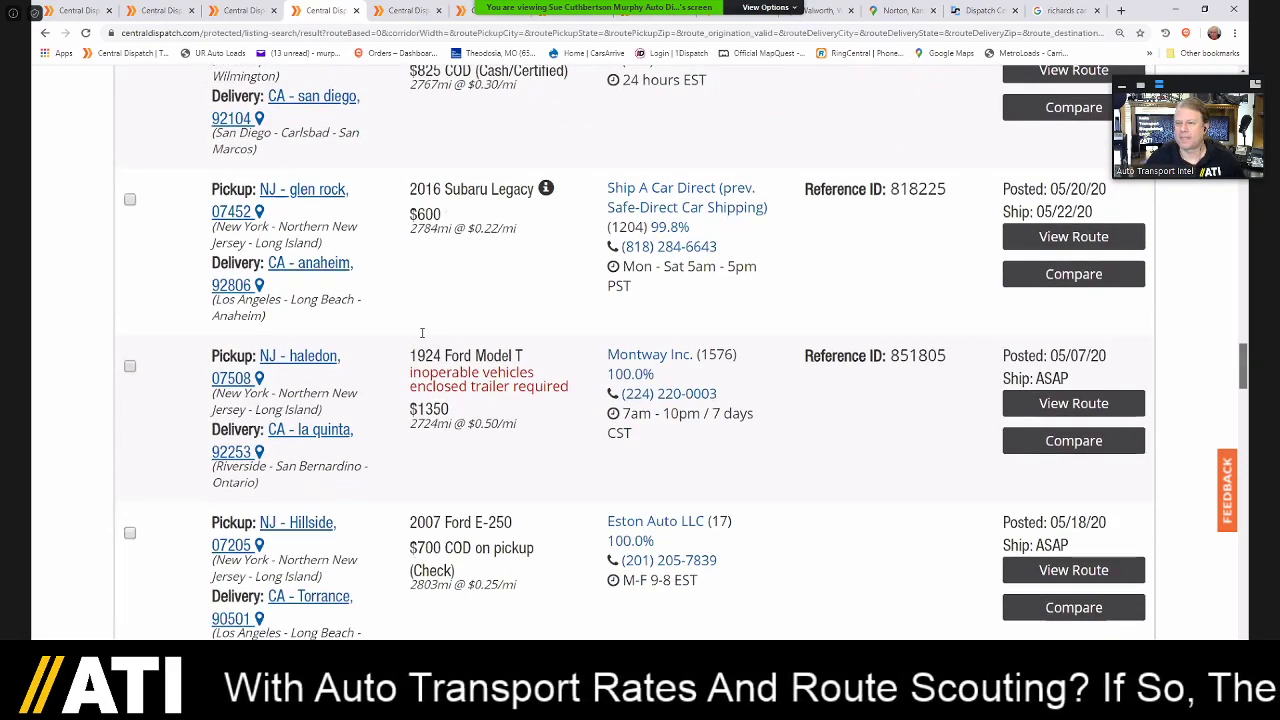
pyautogui.scroll(-1, 894, 420)
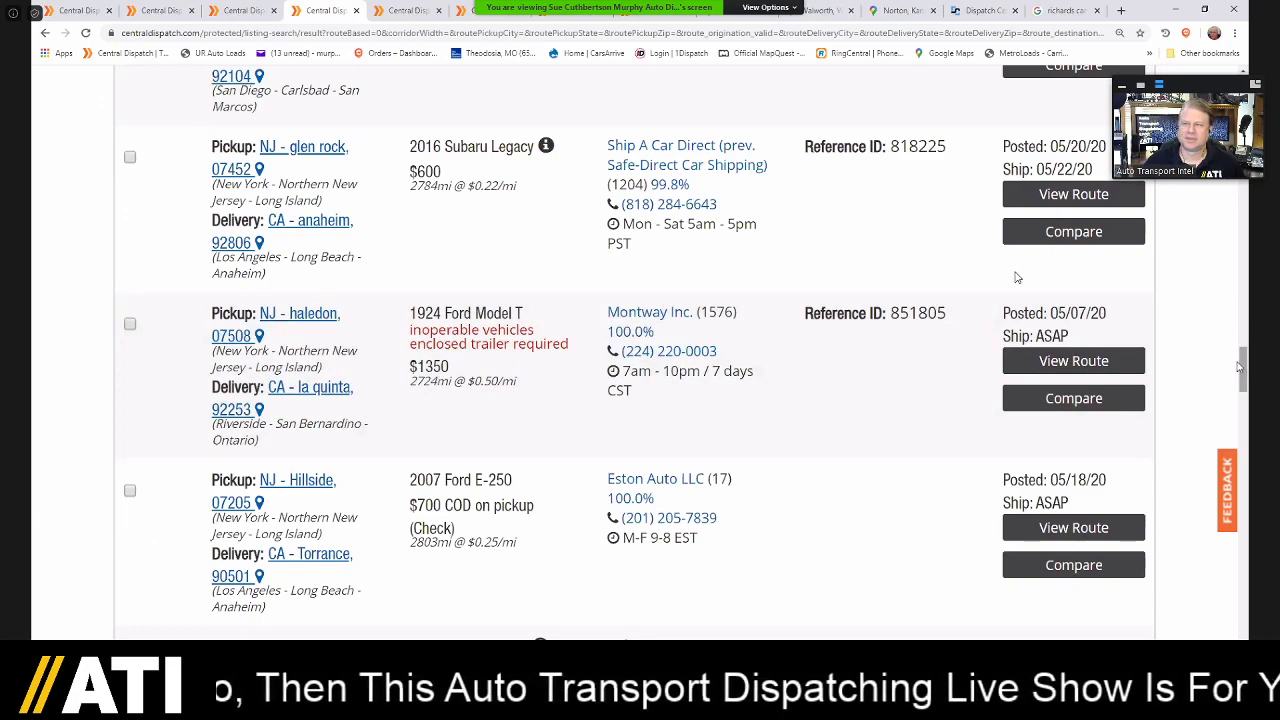
pyautogui.scroll(-1, 1243, 375)
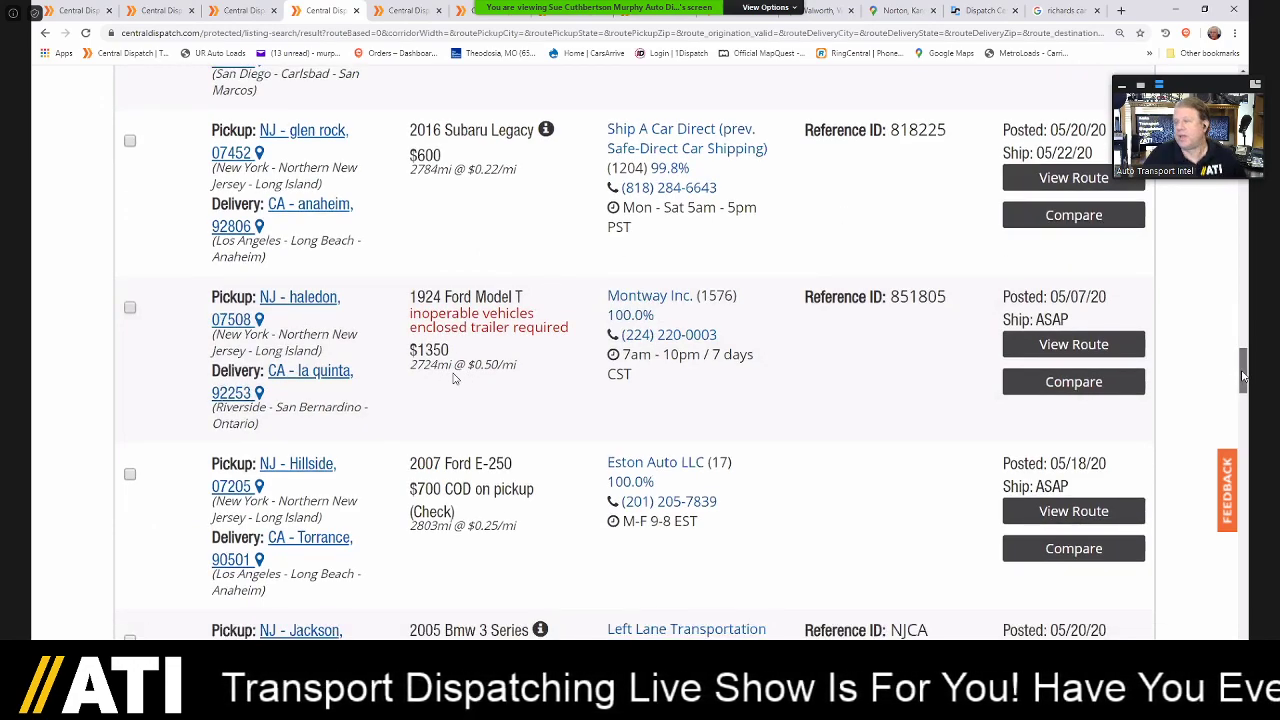
pyautogui.moveTo(1243, 376); pyautogui.dragTo(1243, 382)
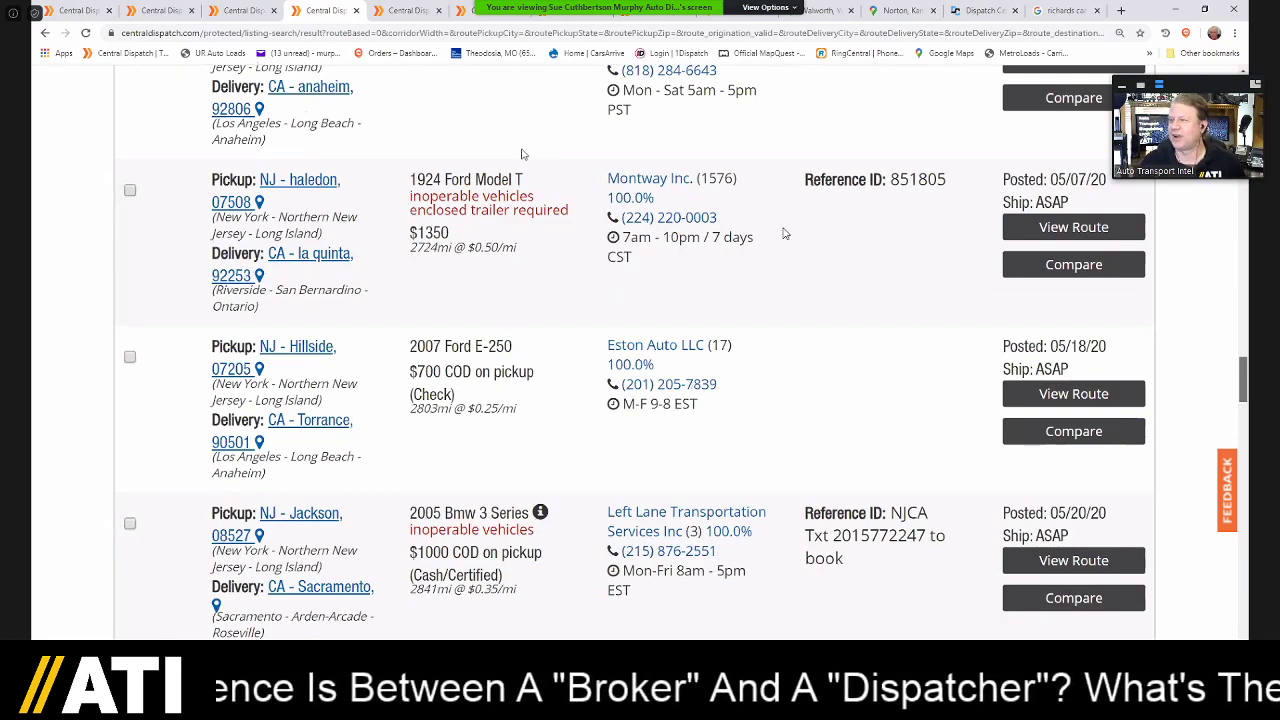
pyautogui.scroll(-1, 784, 242)
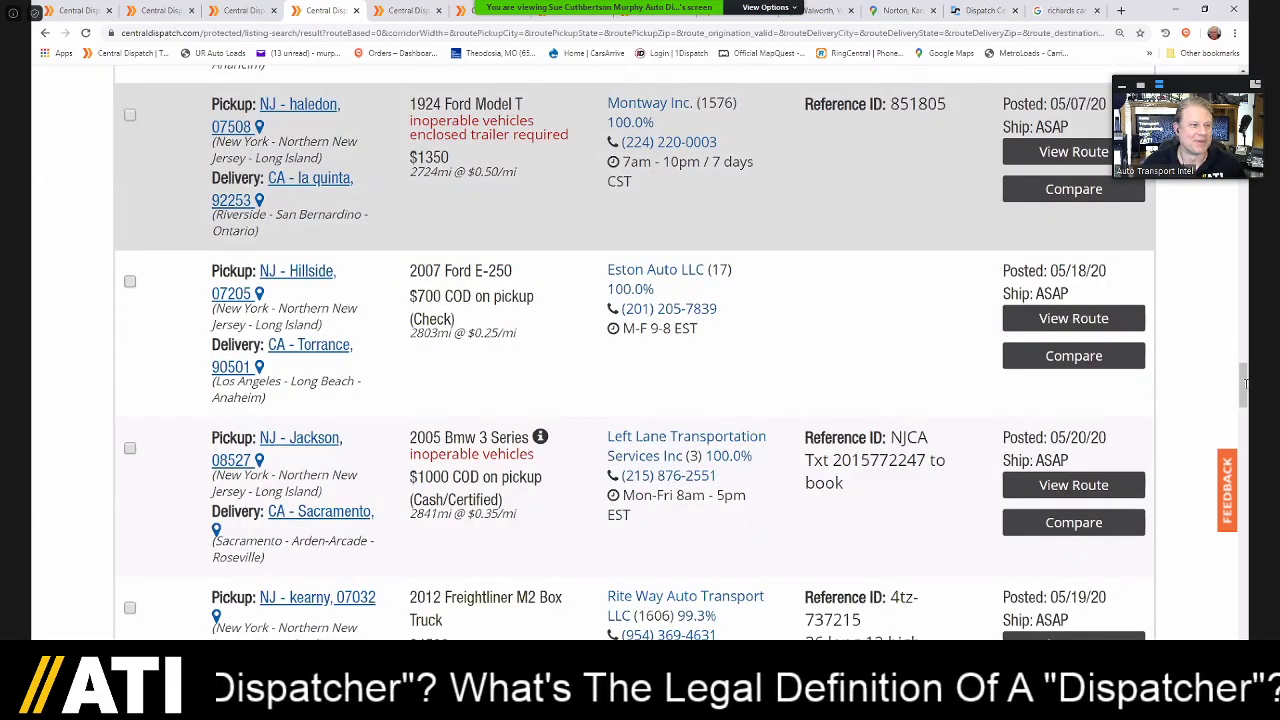
pyautogui.scroll(-1, 1245, 383)
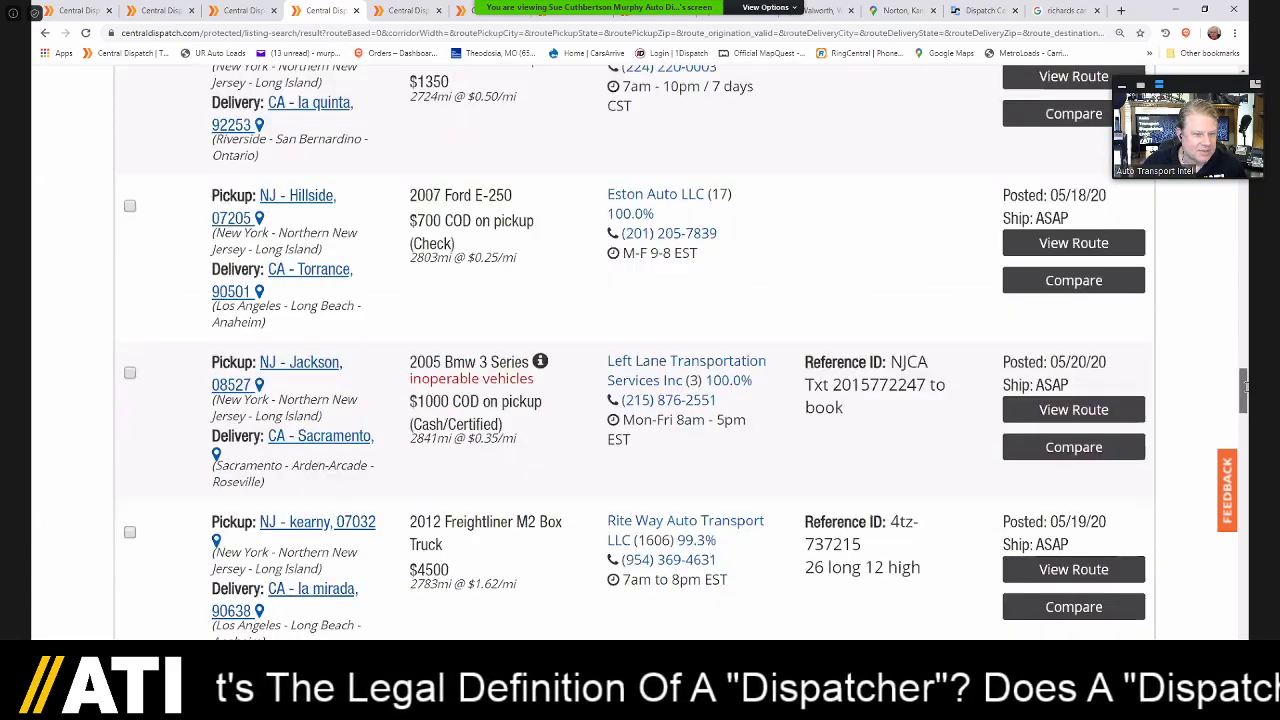
# - Examine the prices, per-mile rates and posting companies of the New Jersey to California listings from Hillside through Saddle Brook
pyautogui.scroll(-1, 1245, 398)
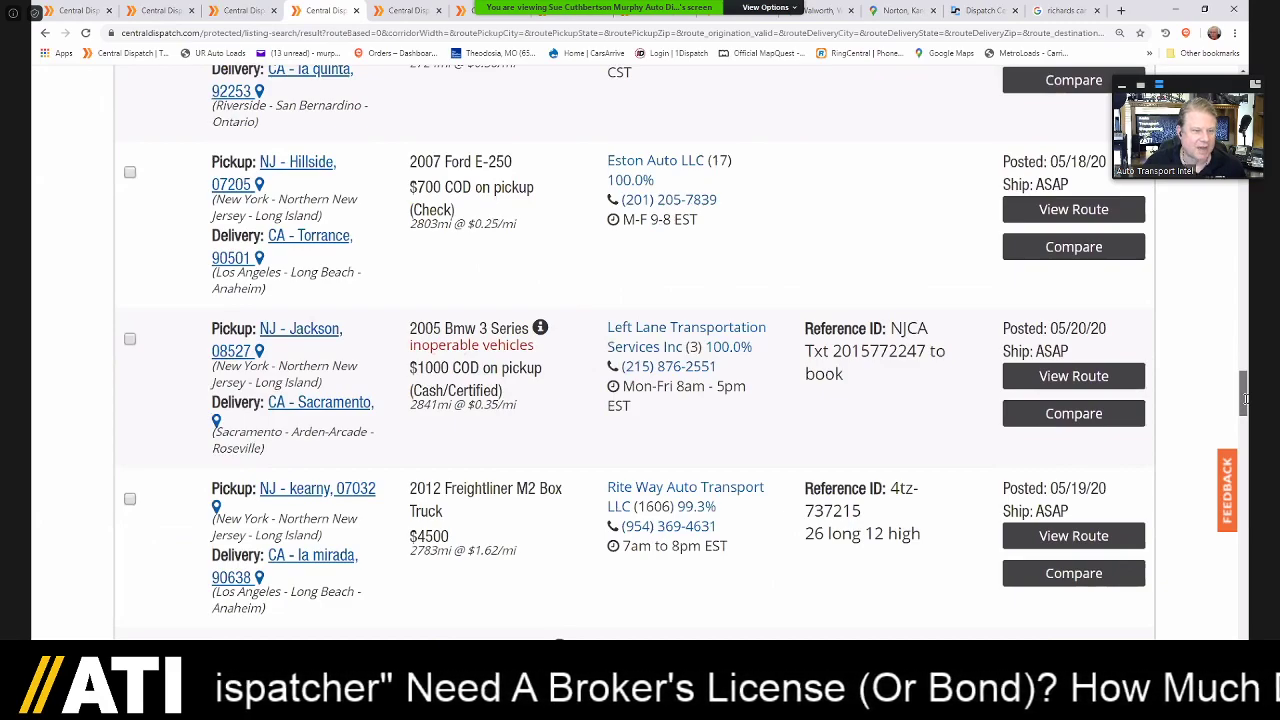
pyautogui.scroll(-1, 1245, 398)
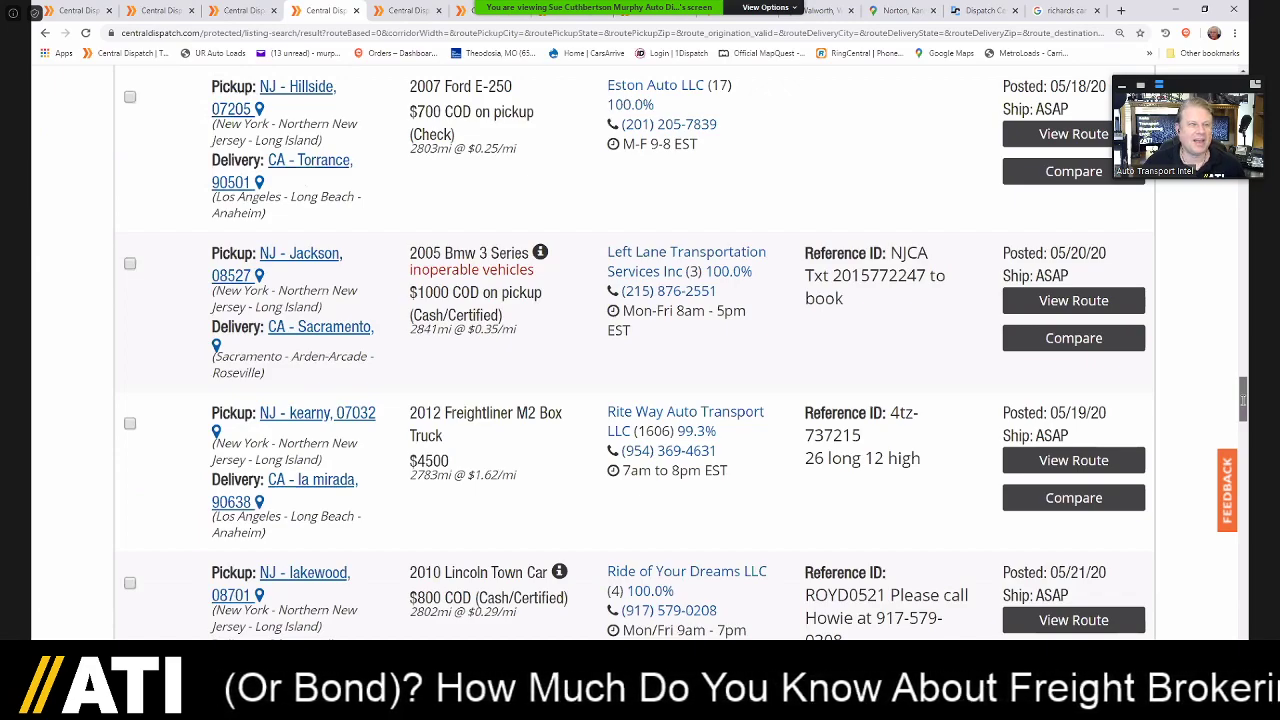
pyautogui.scroll(1, 1243, 399)
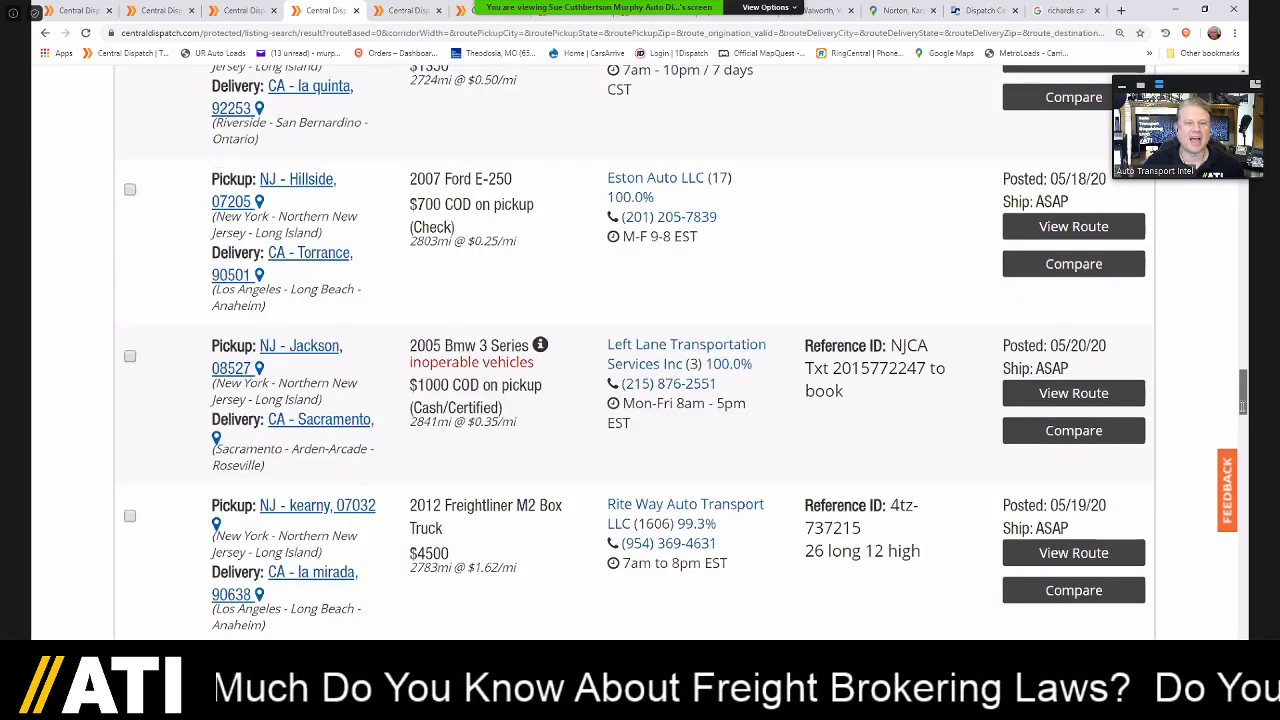
pyautogui.scroll(-2, 1243, 400)
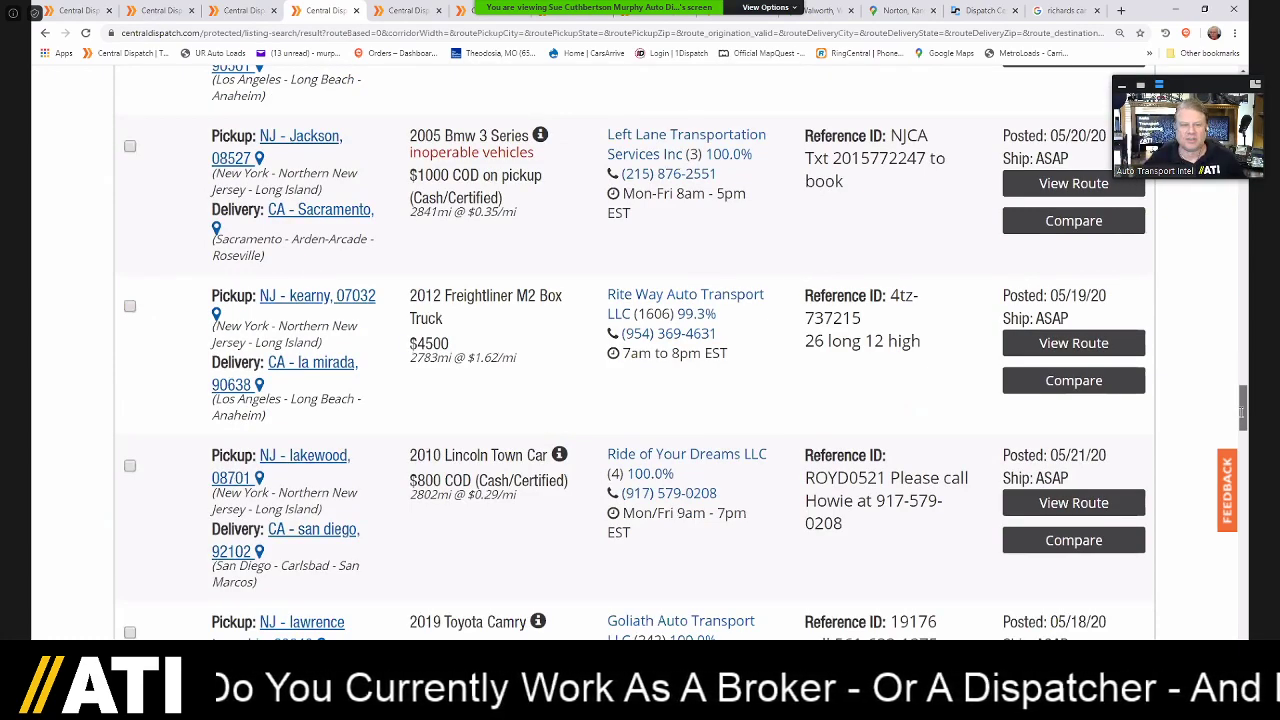
pyautogui.scroll(-2, 1242, 410)
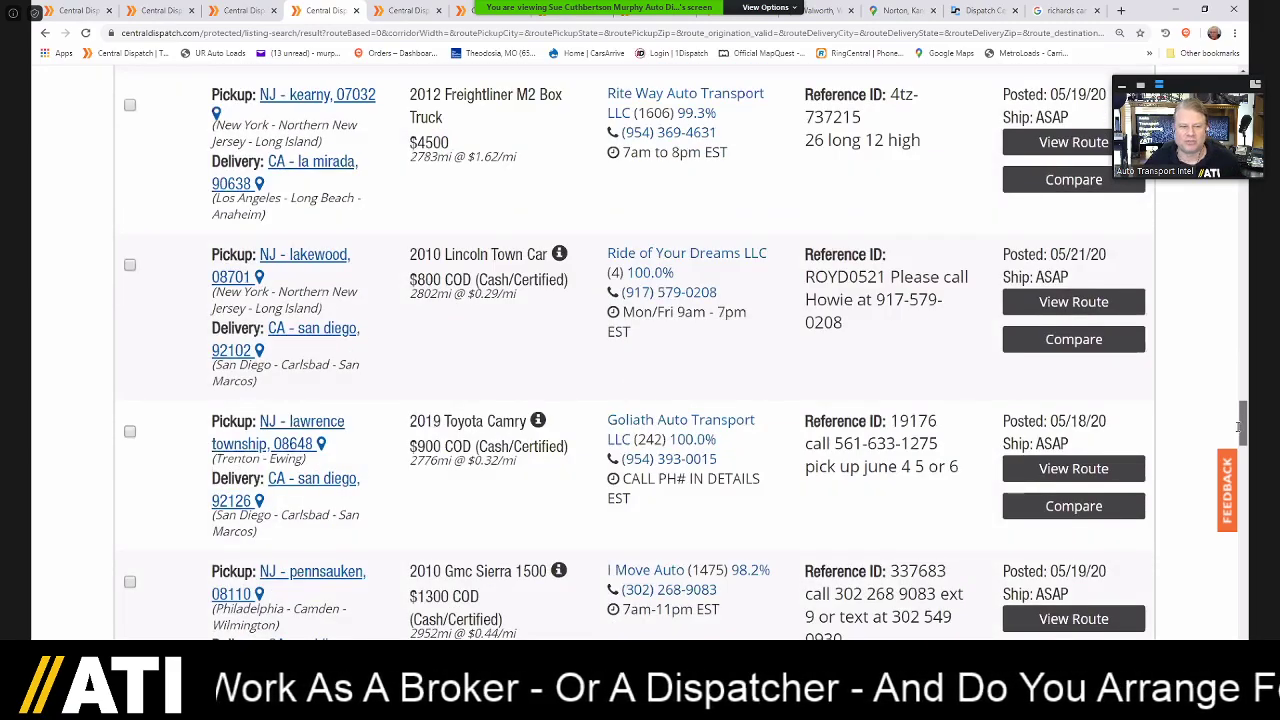
pyautogui.scroll(-1, 1240, 428)
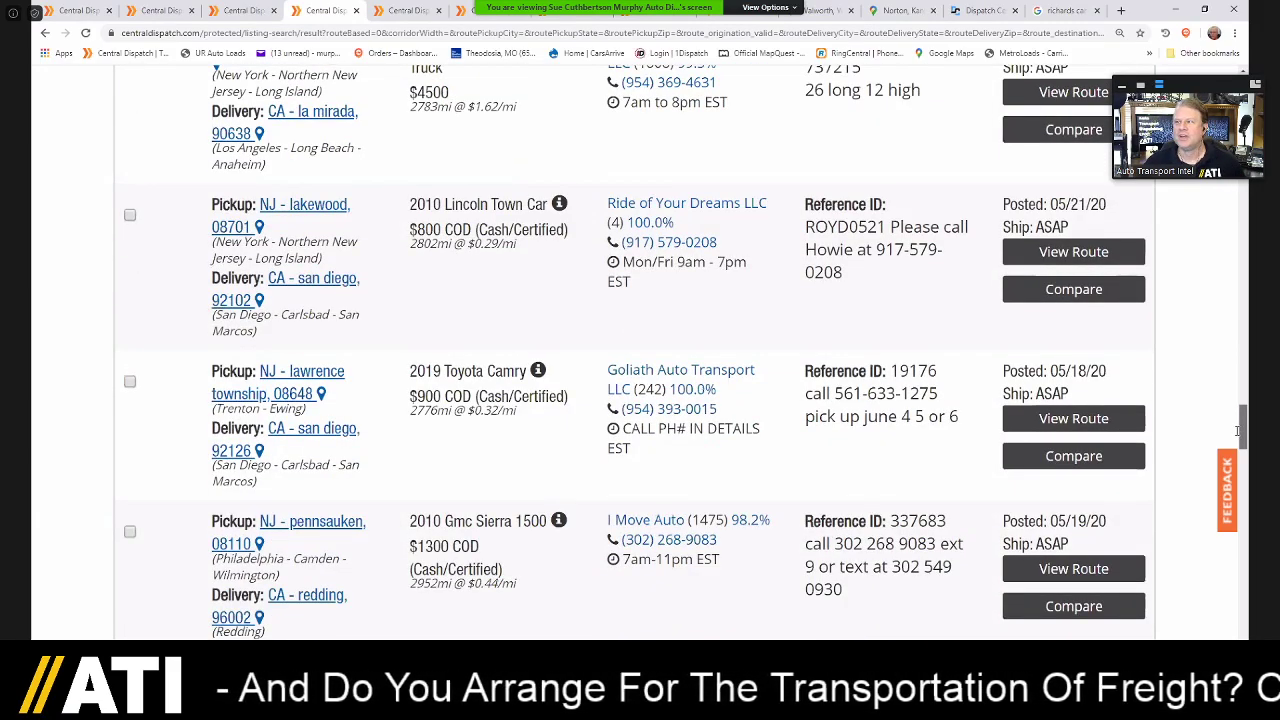
pyautogui.scroll(-2, 1237, 431)
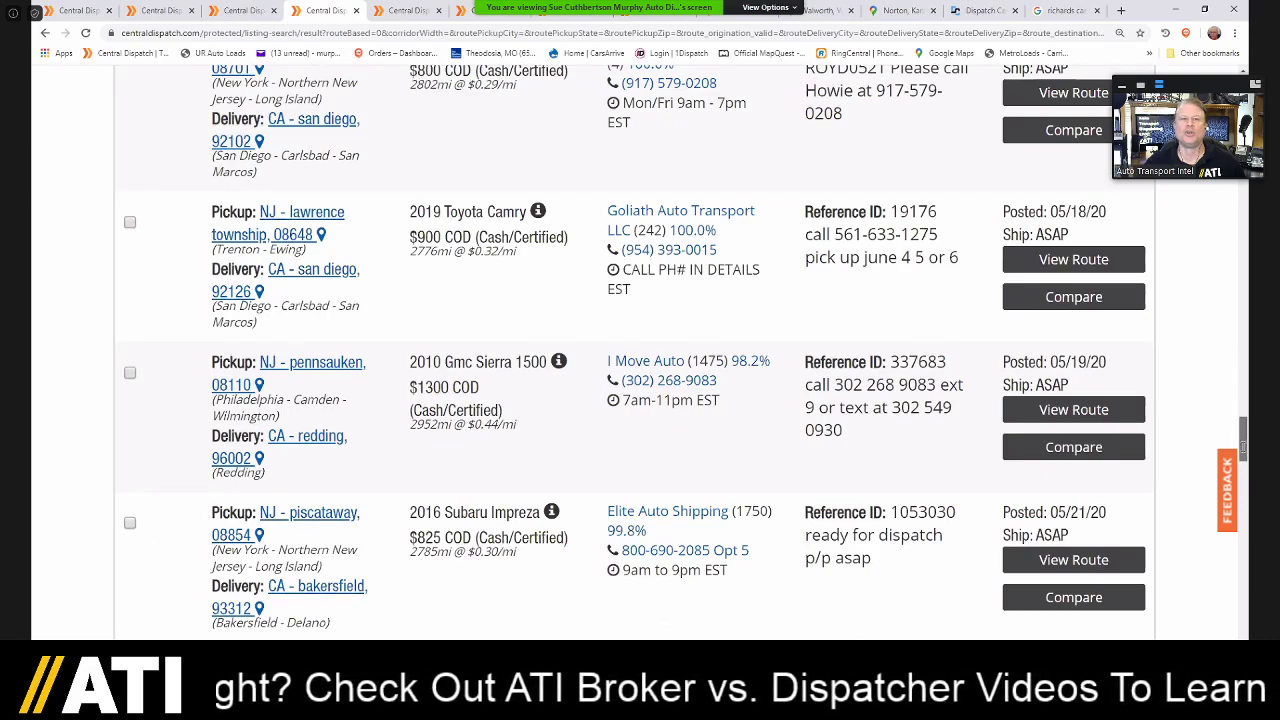
pyautogui.scroll(-1, 1238, 438)
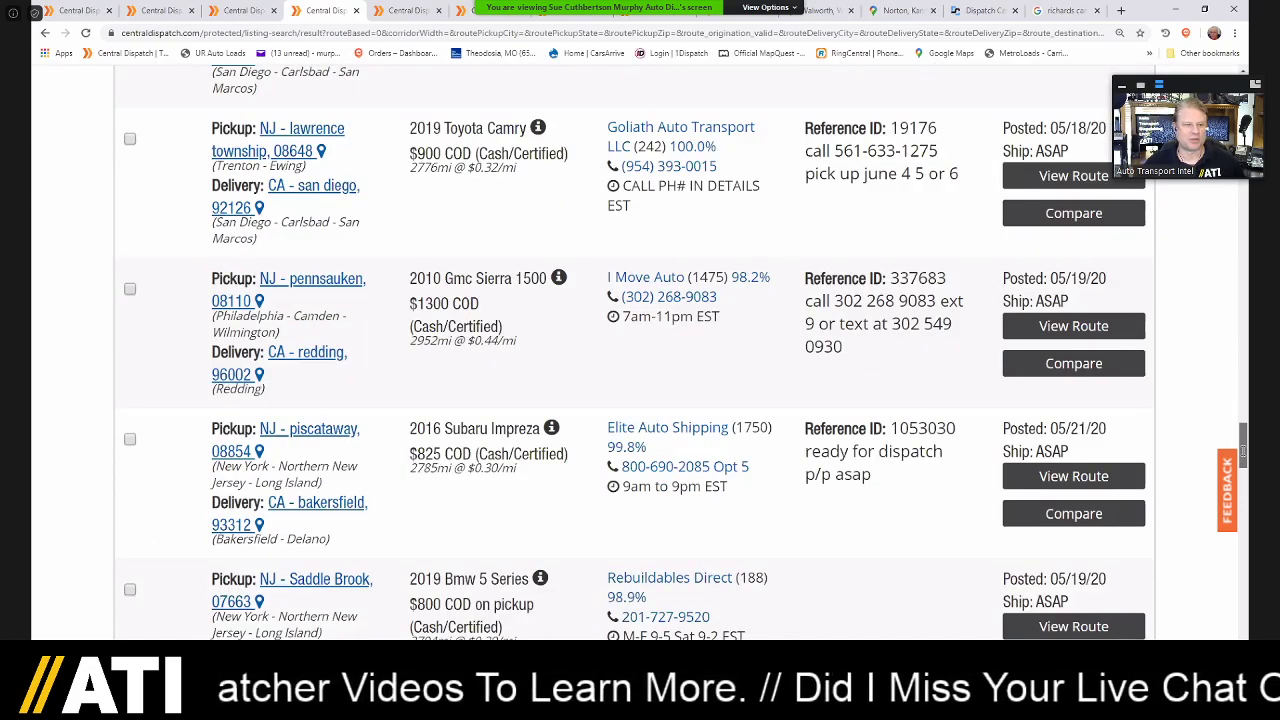
pyautogui.scroll(-1, 1242, 455)
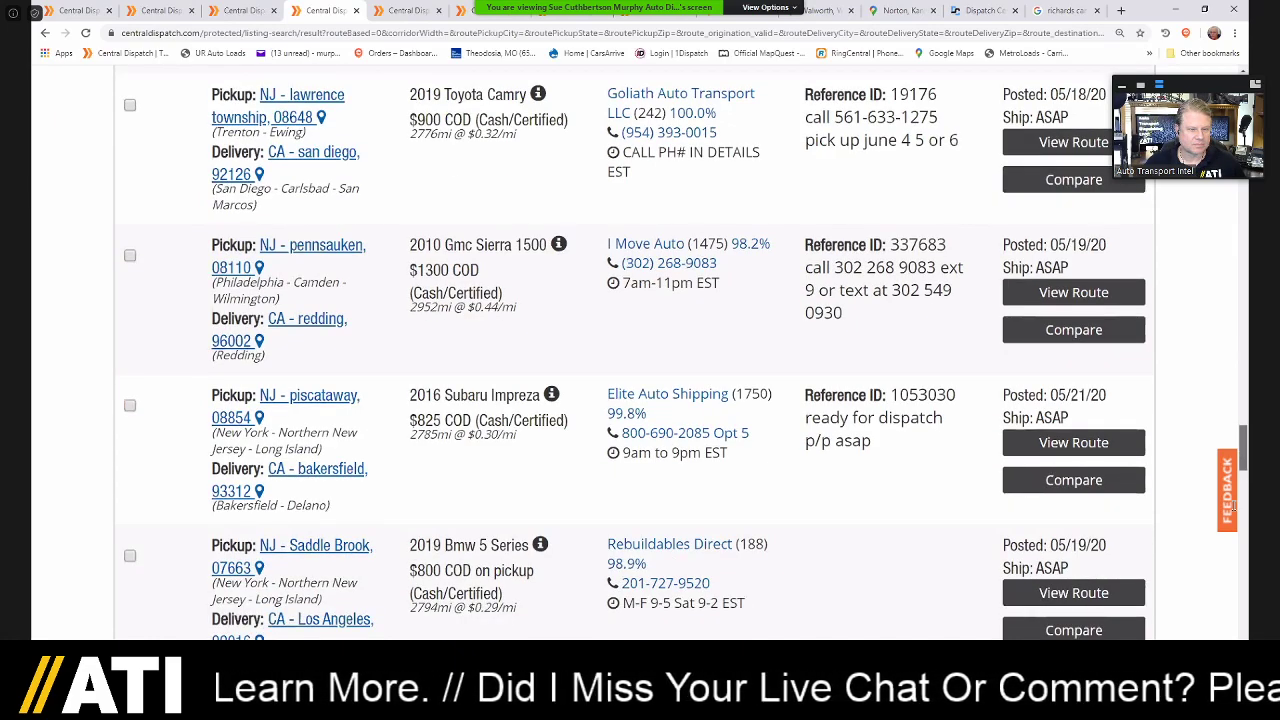
# - Look through the Saddle Brook to Somerville listings and expand the vehicle details of the two-SUV Sparta to Santa Clara load
pyautogui.scroll(-4, 1233, 510)
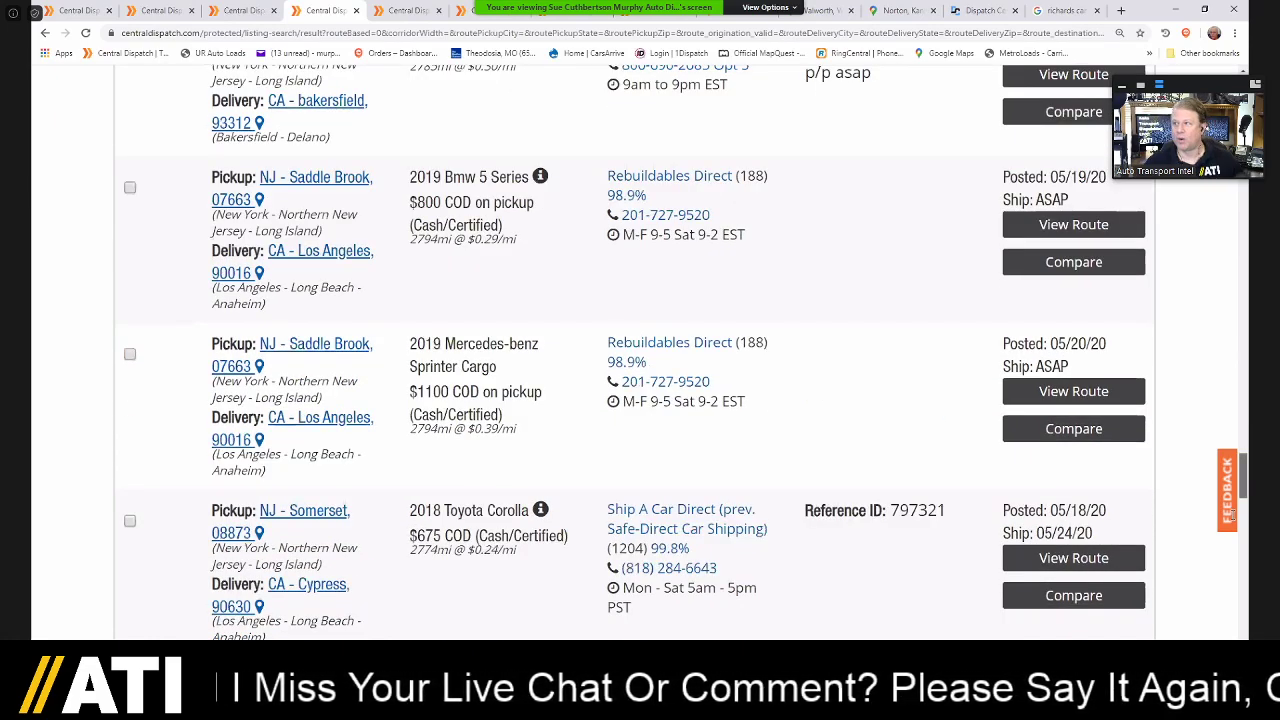
pyautogui.scroll(-4, 545, 418)
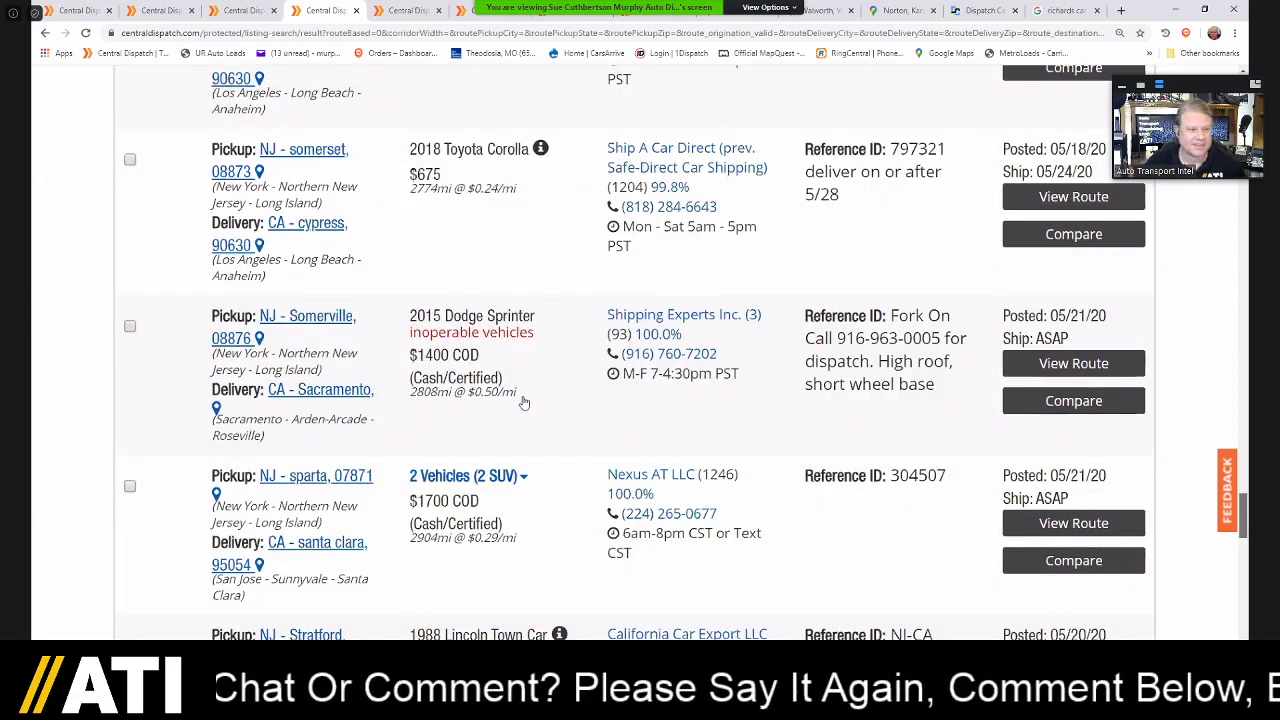
pyautogui.scroll(-1, 596, 539)
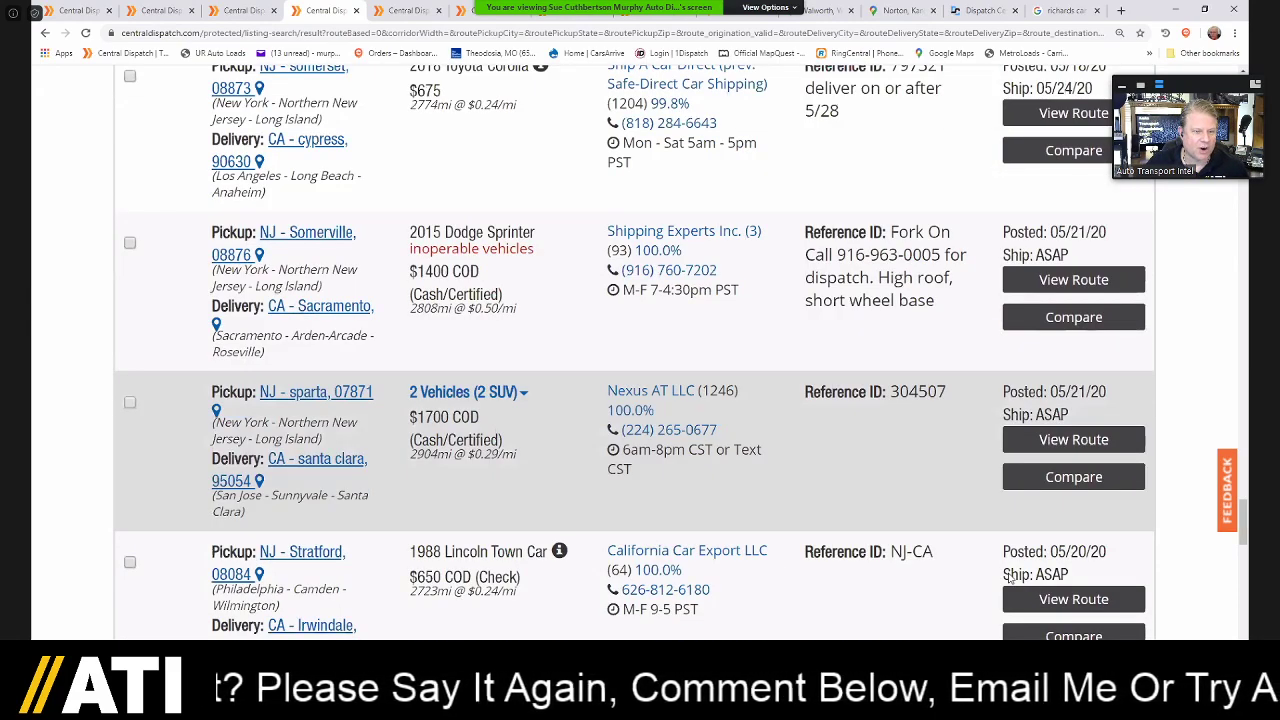
pyautogui.click(464, 392)
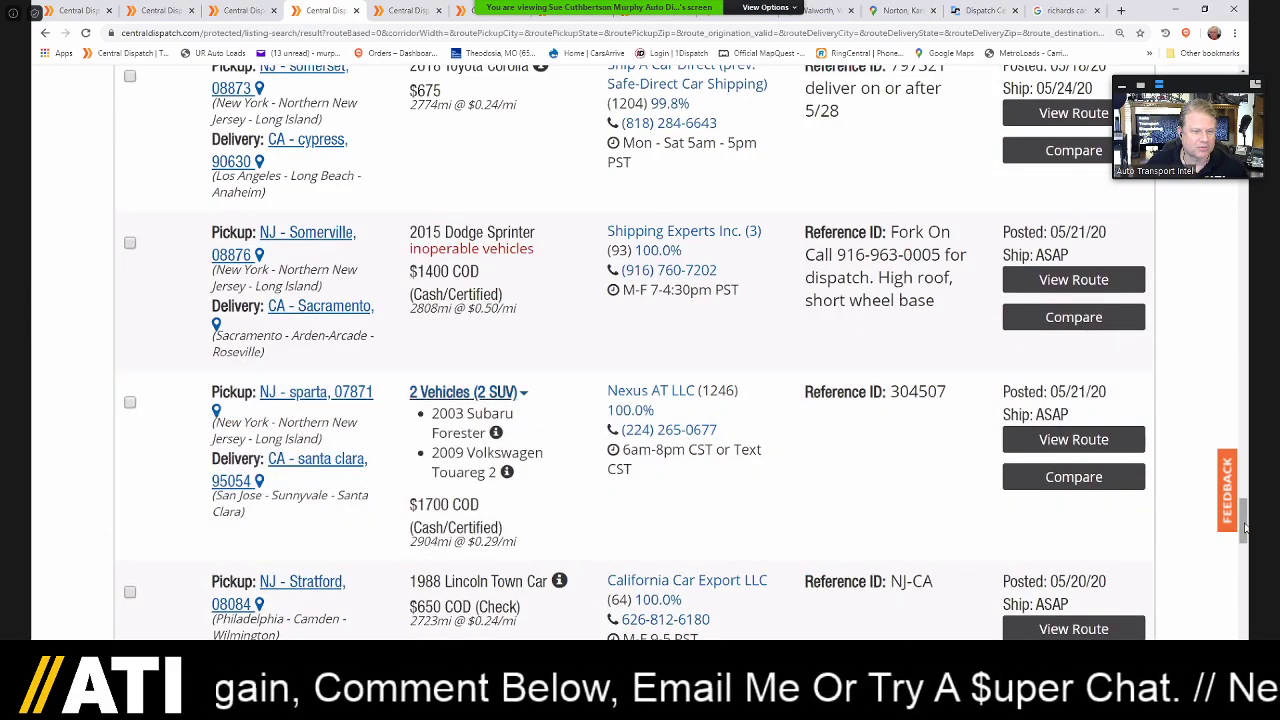
pyautogui.moveTo(1245, 530); pyautogui.dragTo(1246, 532)
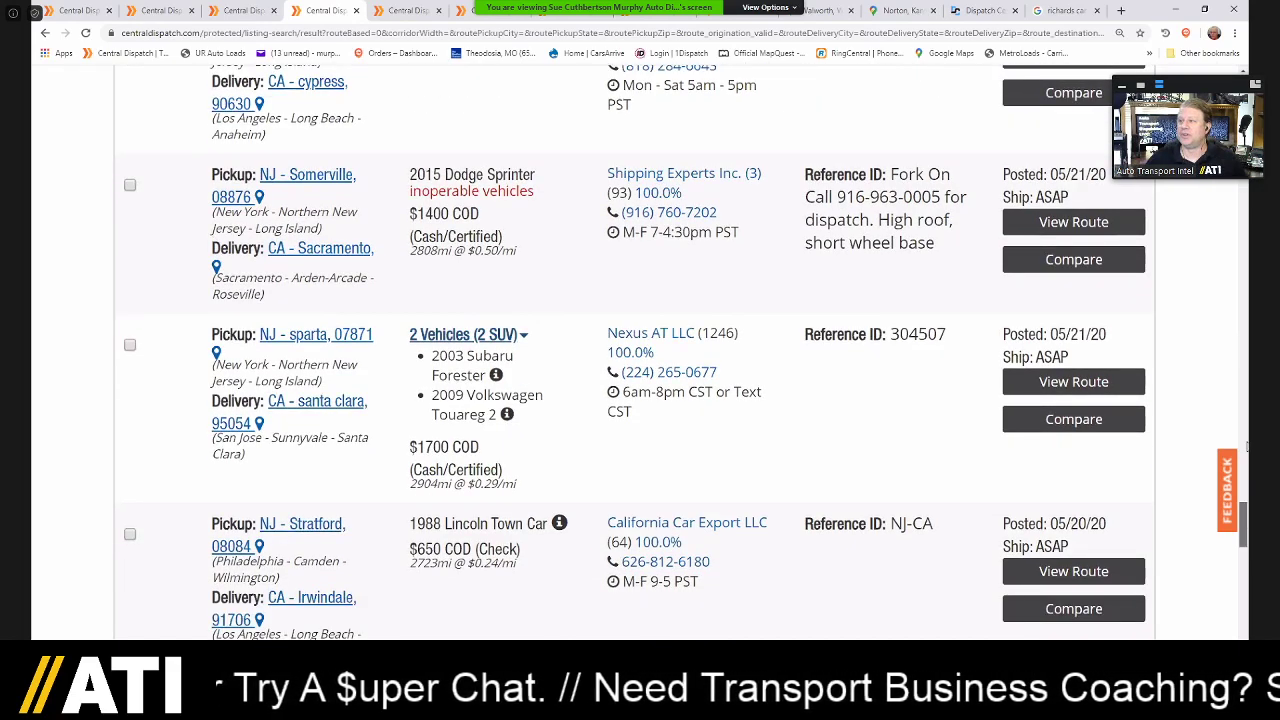
# - Start a new vehicle search with New Jersey as origin and Arkansas as the destination region, and run it
pyautogui.scroll(2, 179, 163)
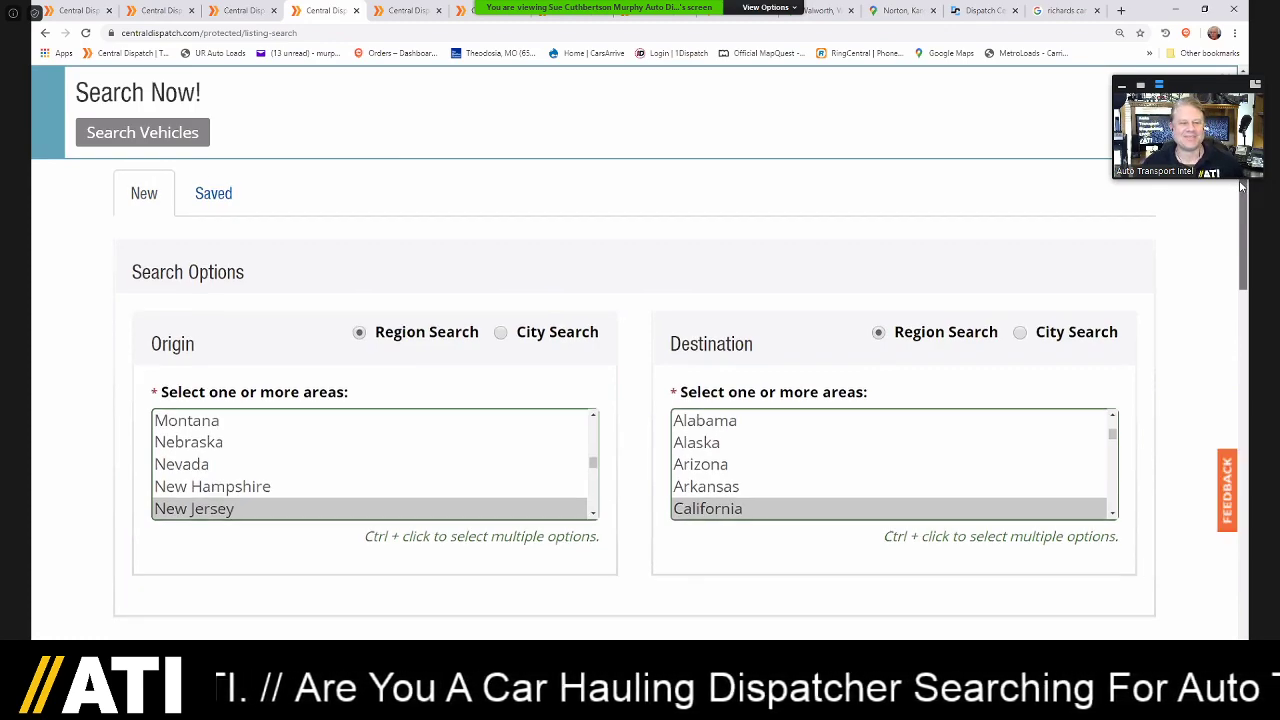
pyautogui.scroll(-1, 923, 491)
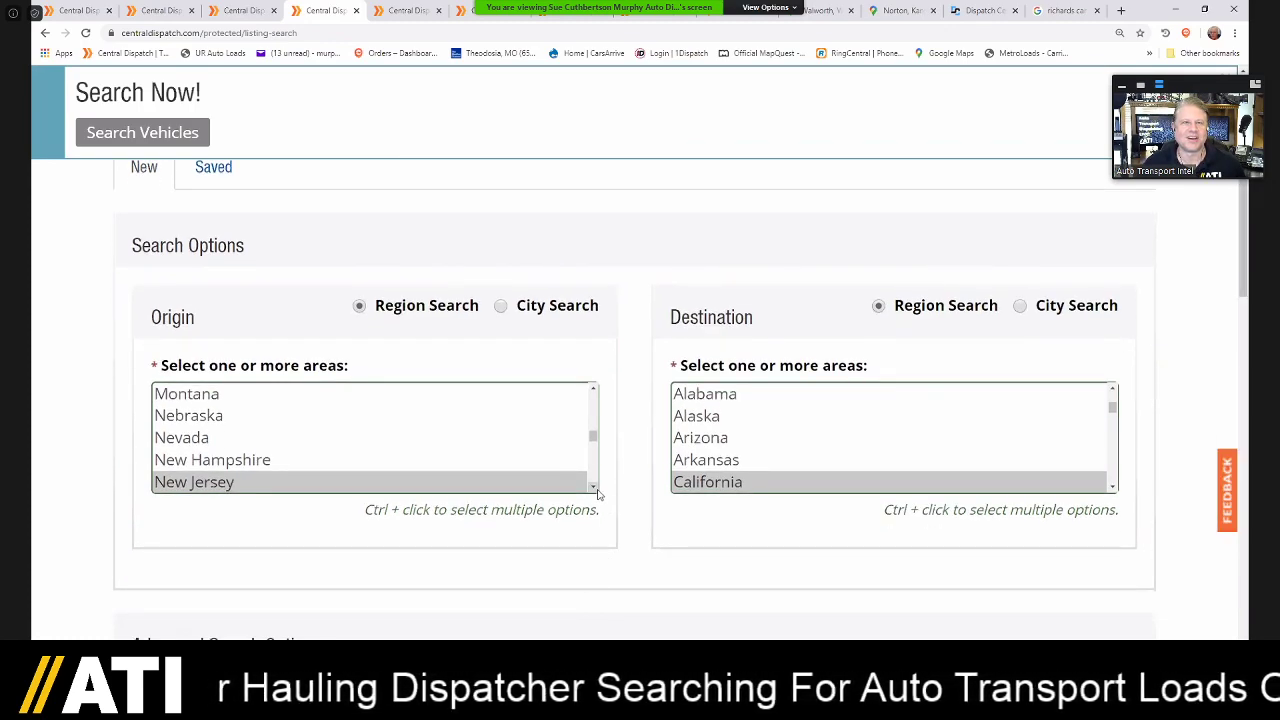
pyautogui.click(594, 488)
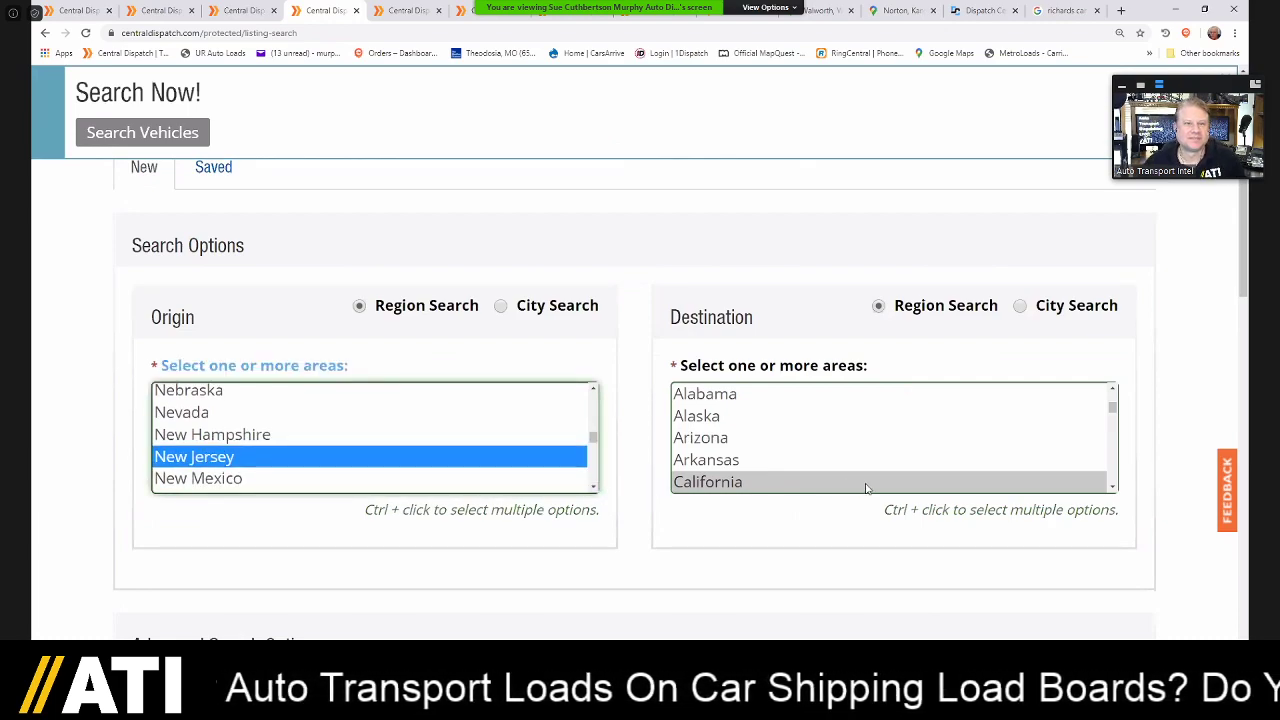
pyautogui.click(738, 460)
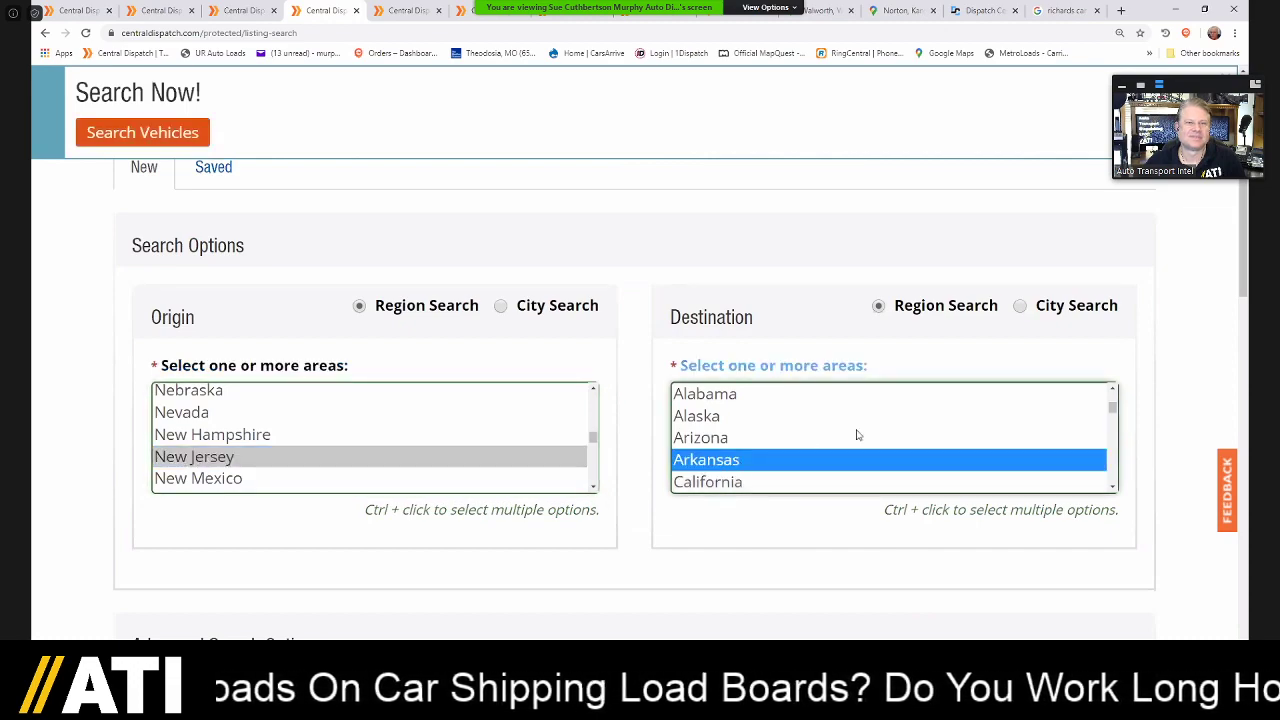
pyautogui.scroll(-1, 795, 366)
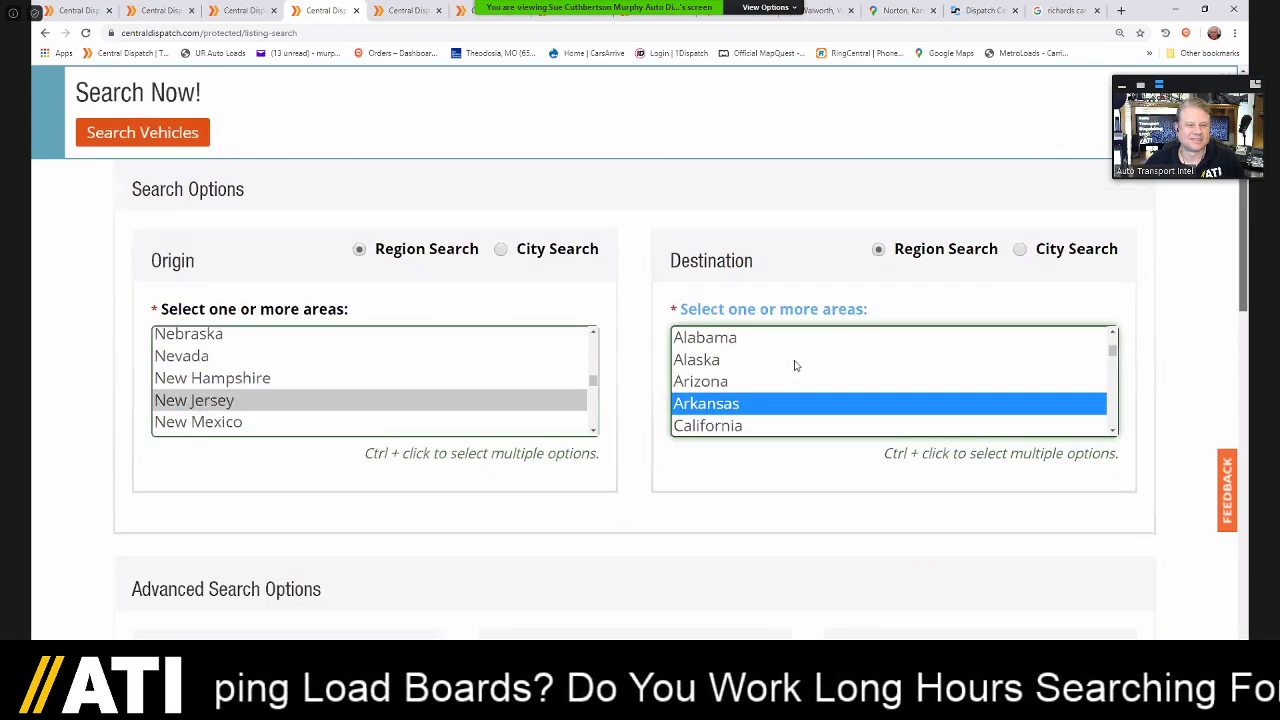
pyautogui.press('Return')
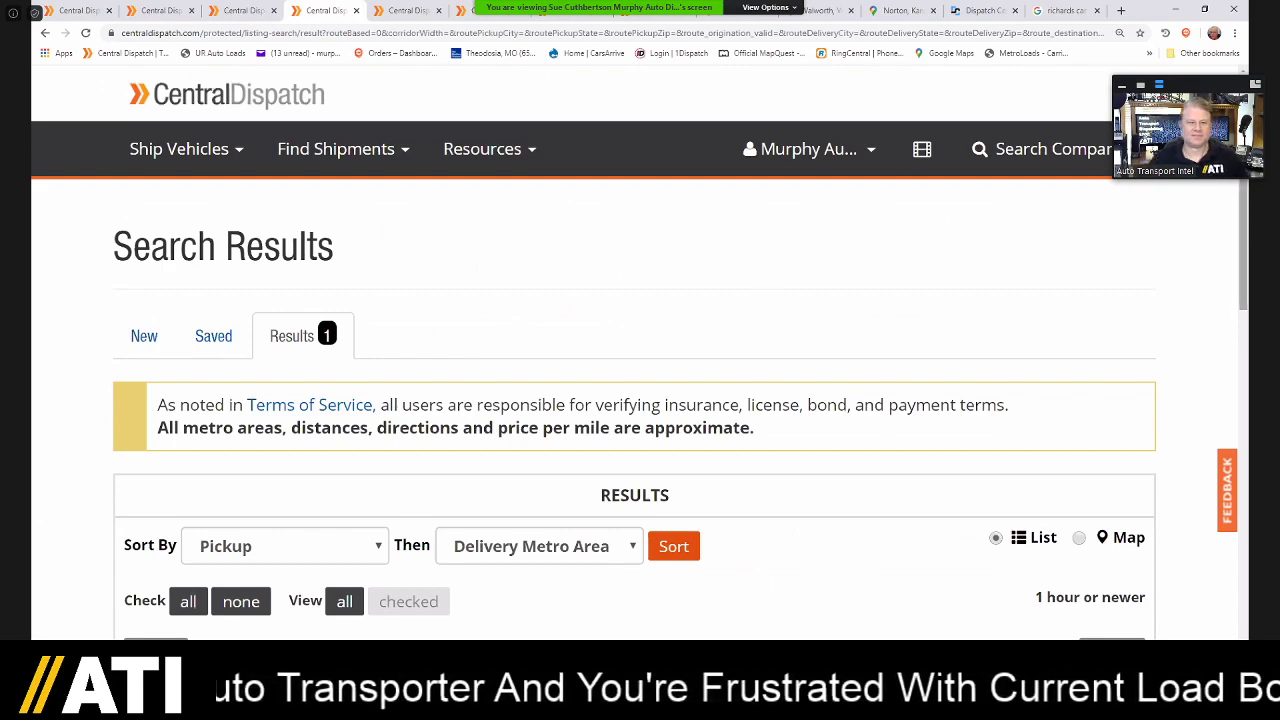
# - Review the price, per-mile rate and posting company of the Lebanon to Little Rock 2017 Dodge Durango
pyautogui.scroll(-2, 781, 251)
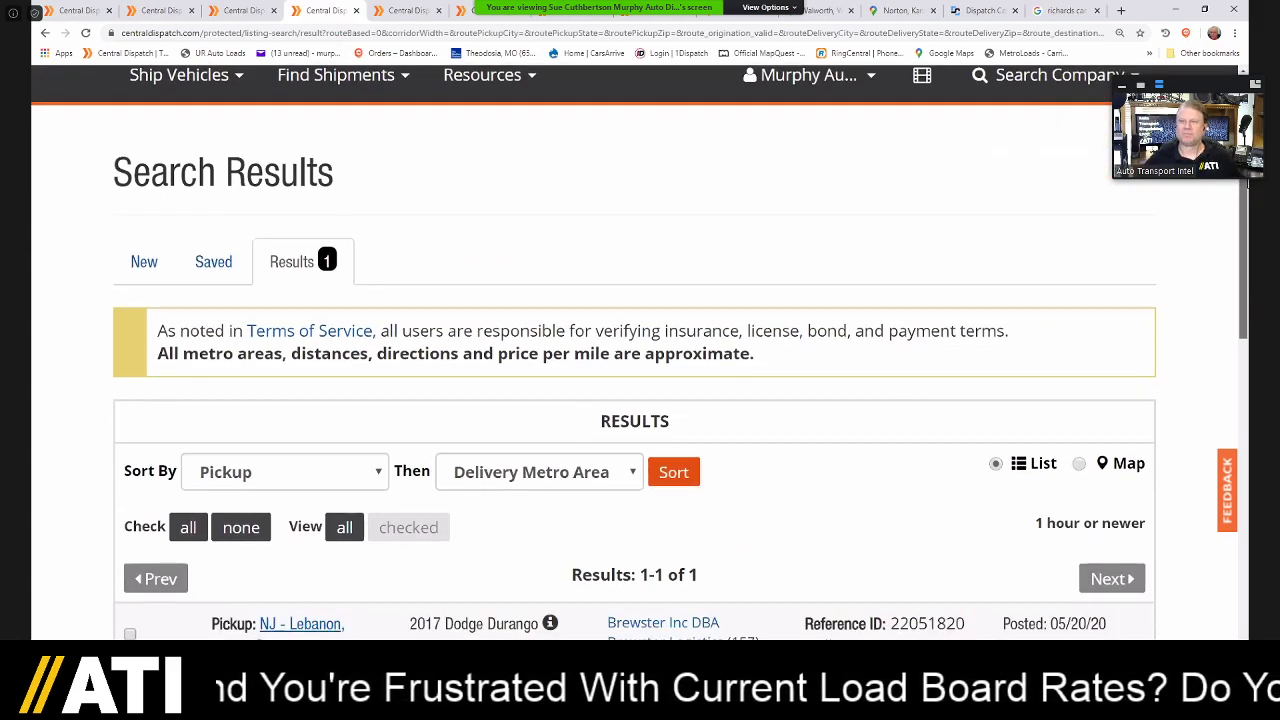
pyautogui.scroll(-2, 639, 352)
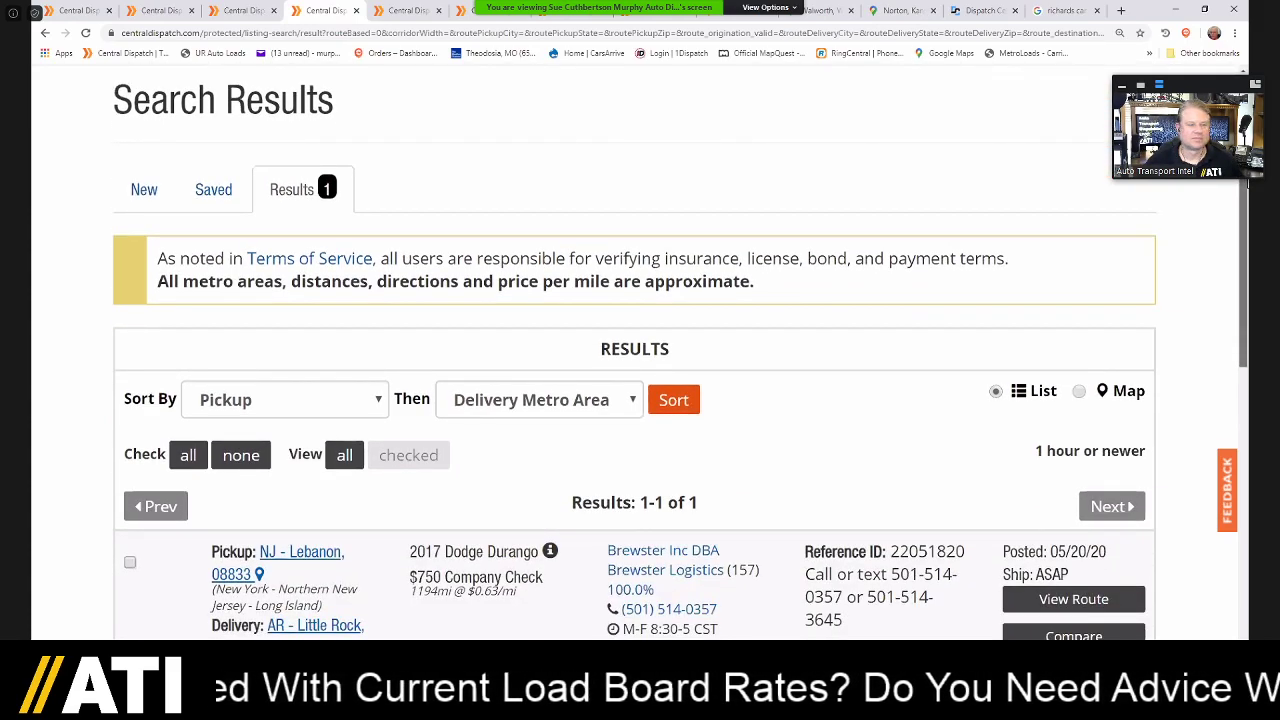
pyautogui.scroll(1, 966, 337)
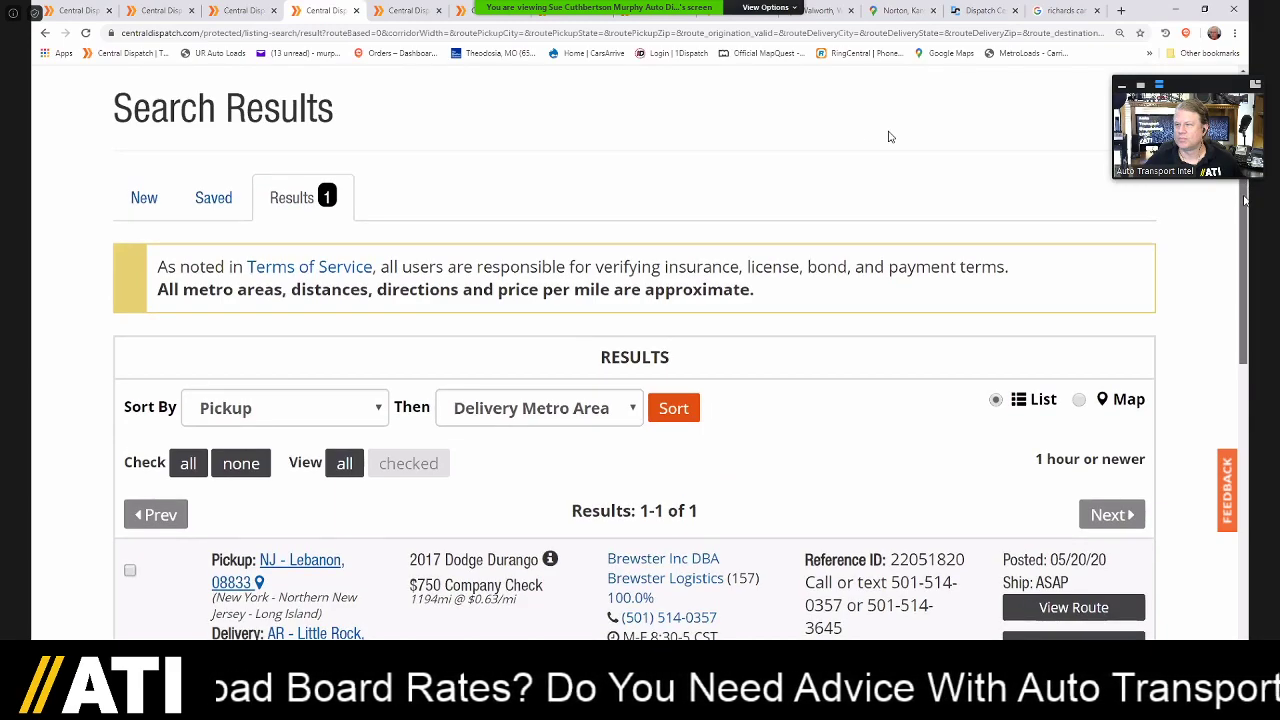
pyautogui.scroll(-2, 890, 135)
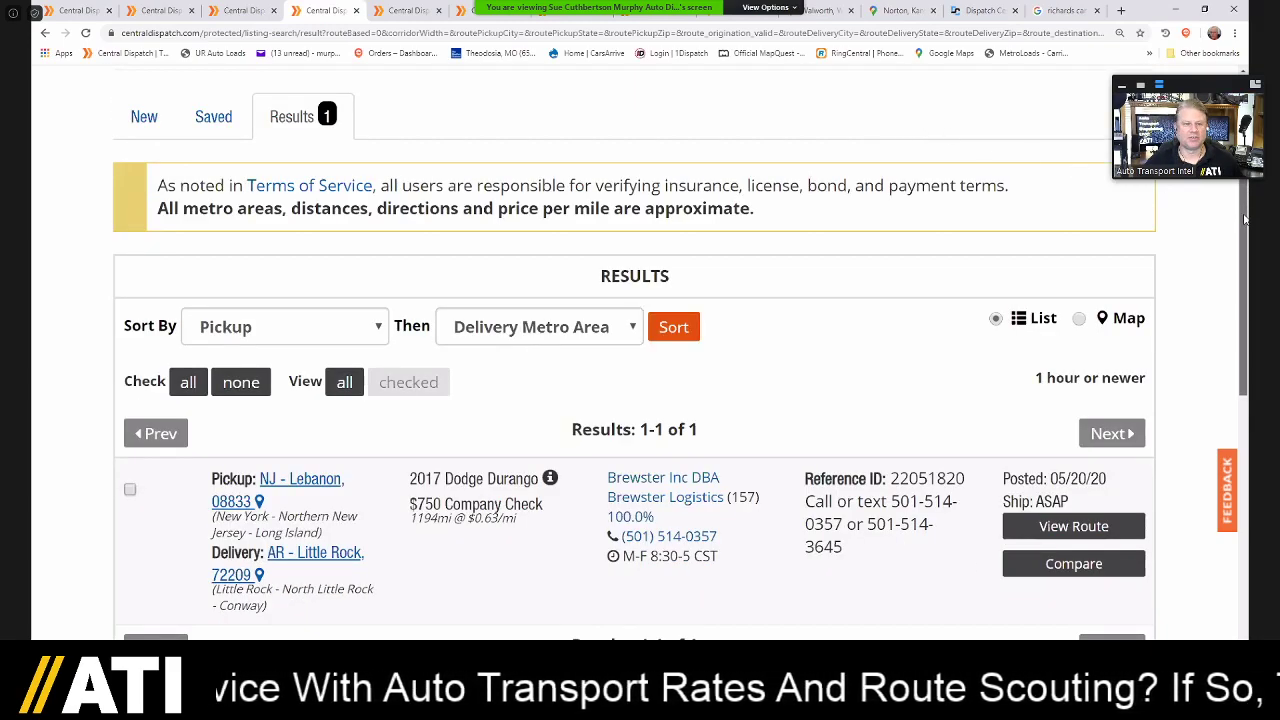
pyautogui.moveTo(1245, 218); pyautogui.dragTo(1247, 232)
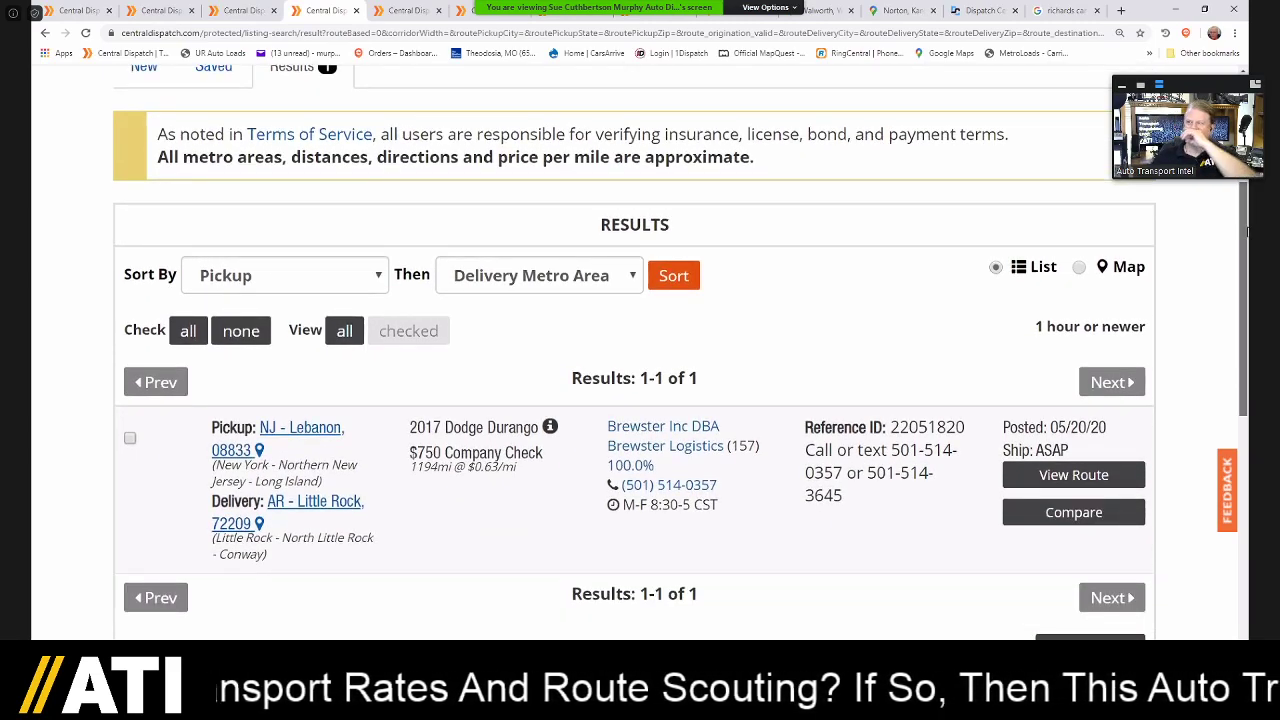
# - Return to the vehicle search form, change the destination region to Arizona with New Jersey as origin, and run the search
pyautogui.moveTo(1247, 232); pyautogui.dragTo(1245, 134)
pyautogui.click(345, 195)
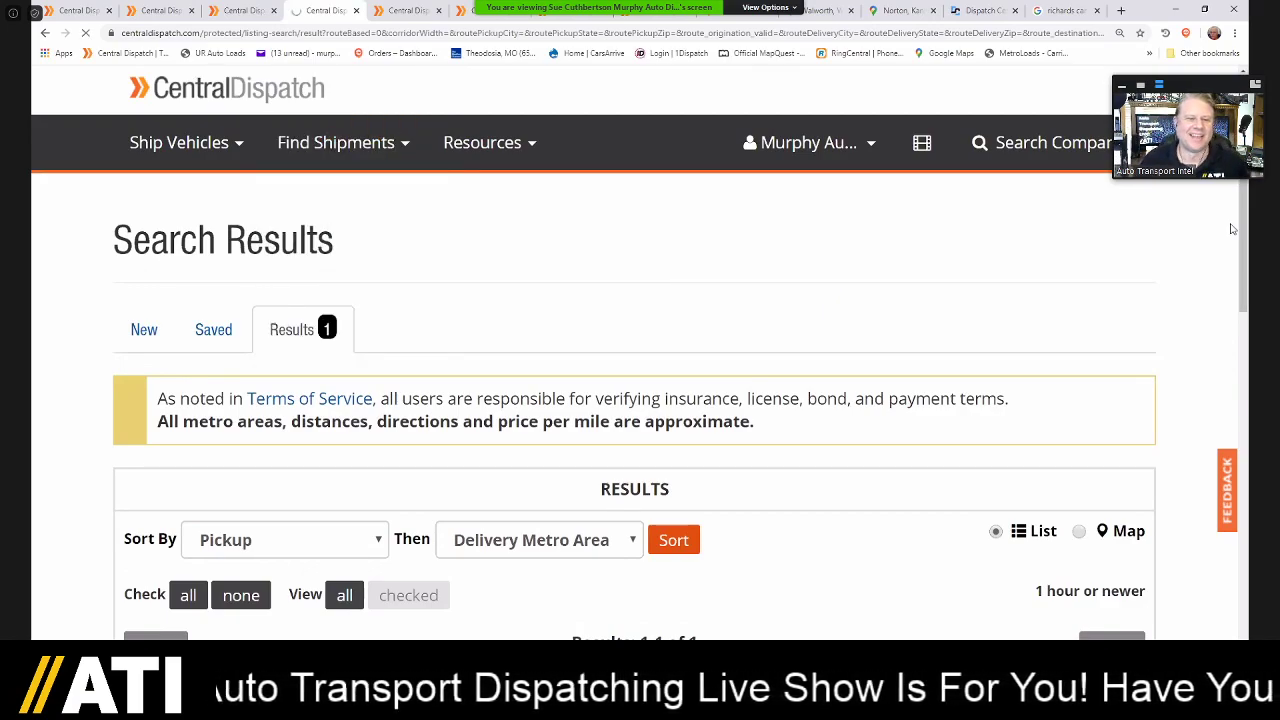
pyautogui.scroll(-3, 1246, 200)
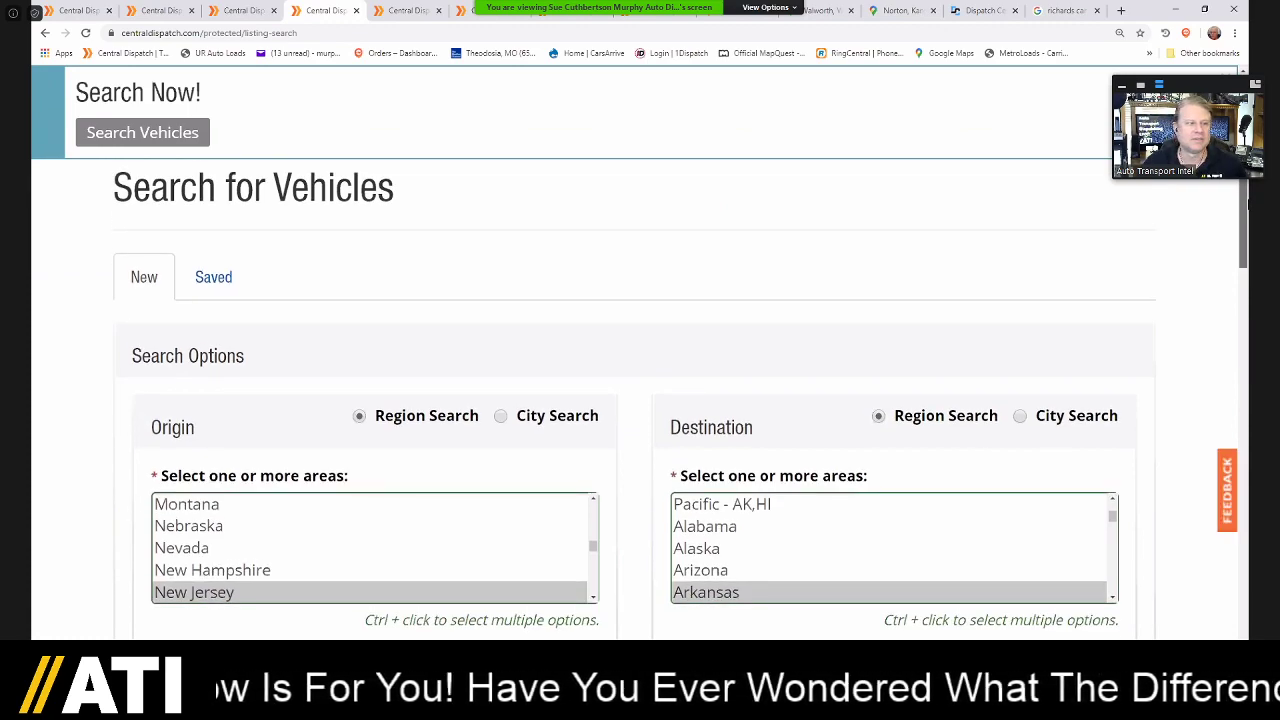
pyautogui.scroll(-1, 1247, 200)
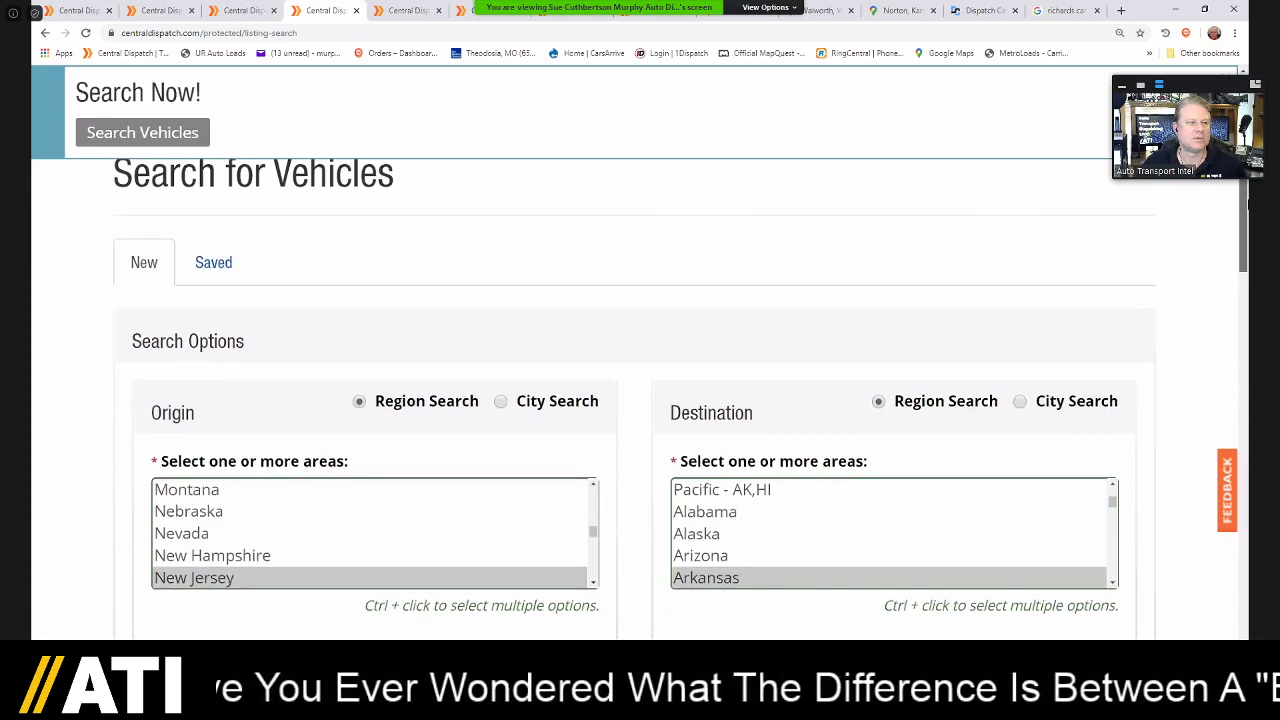
pyautogui.scroll(-1, 1247, 204)
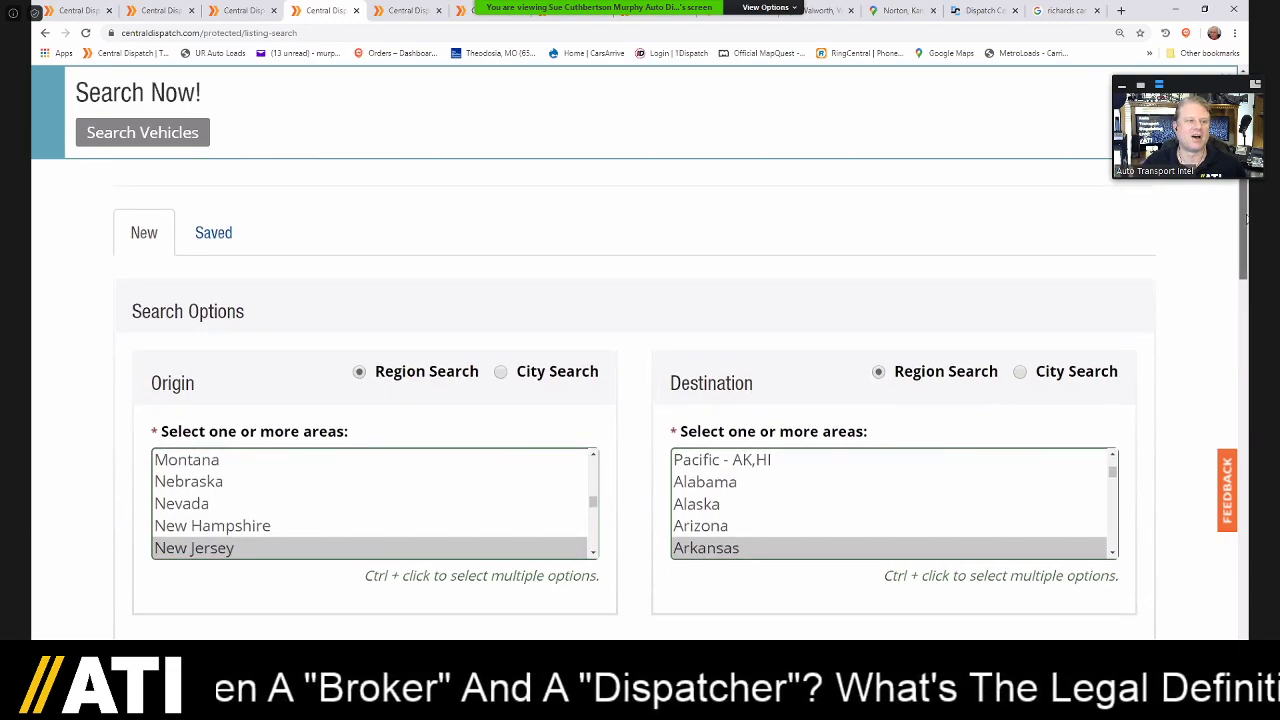
pyautogui.moveTo(1247, 219); pyautogui.dragTo(1247, 233)
pyautogui.click(990, 474)
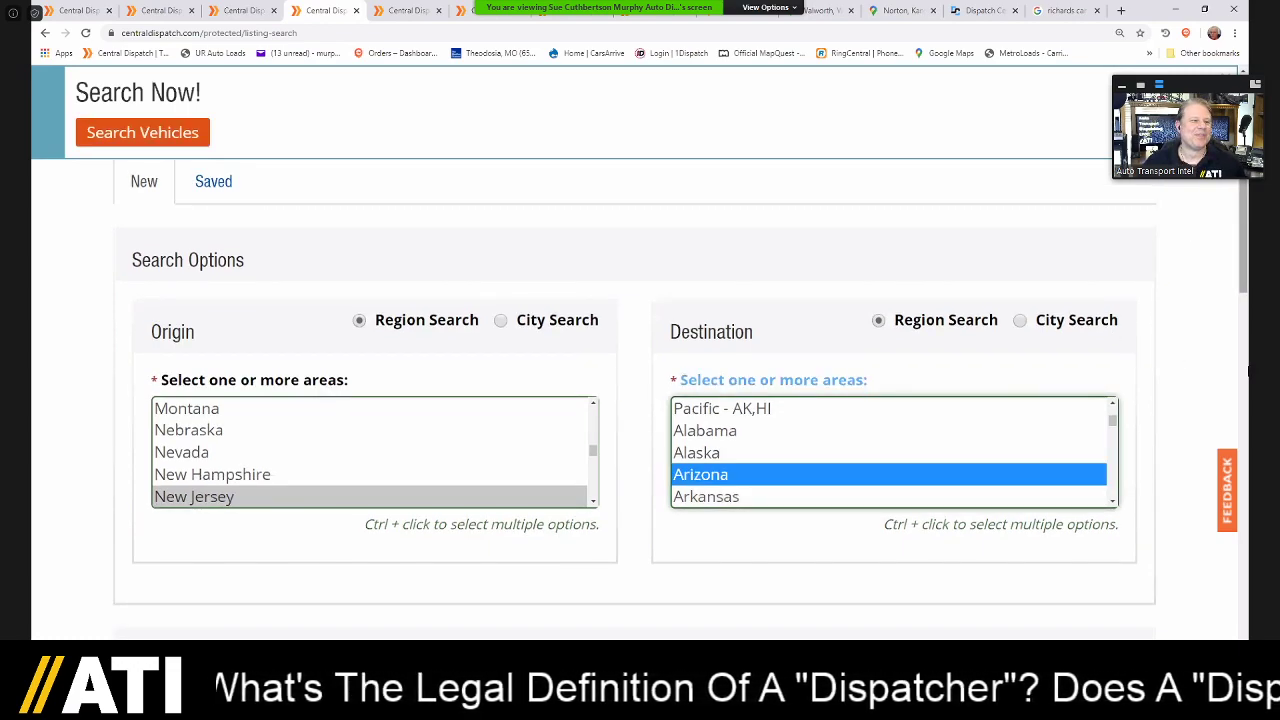
pyautogui.scroll(-10, 1248, 370)
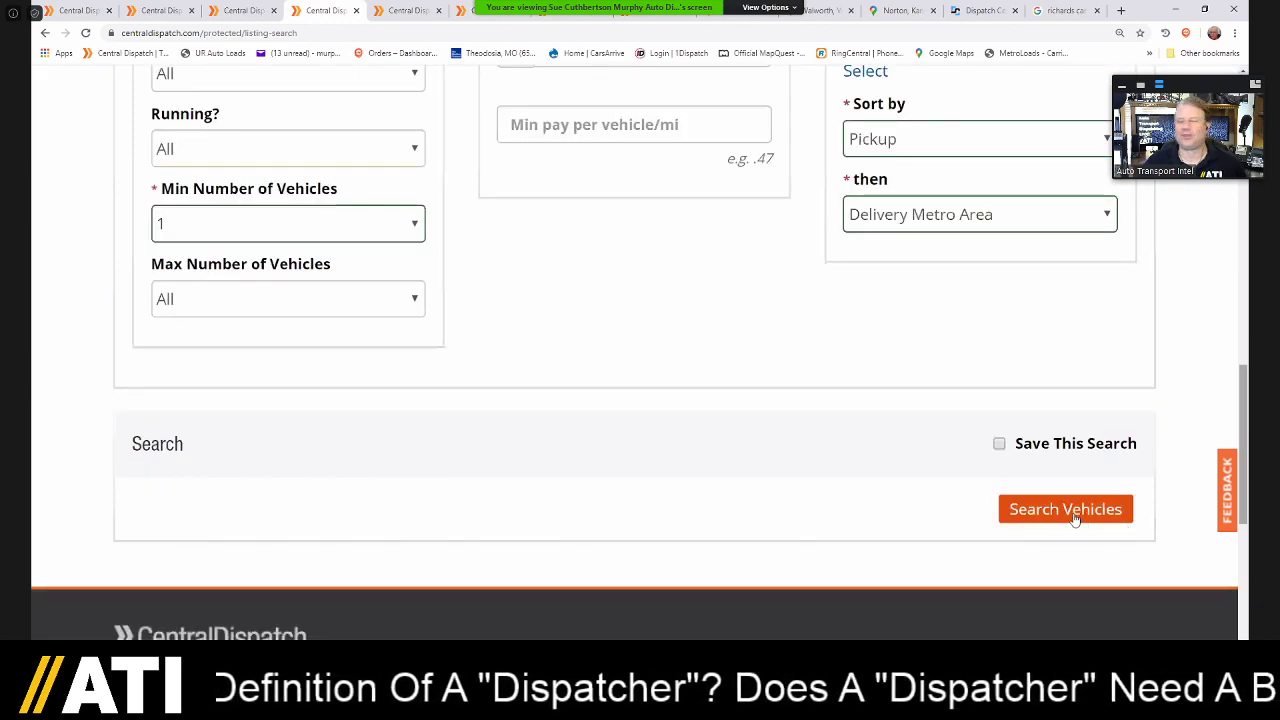
pyautogui.click(1075, 517)
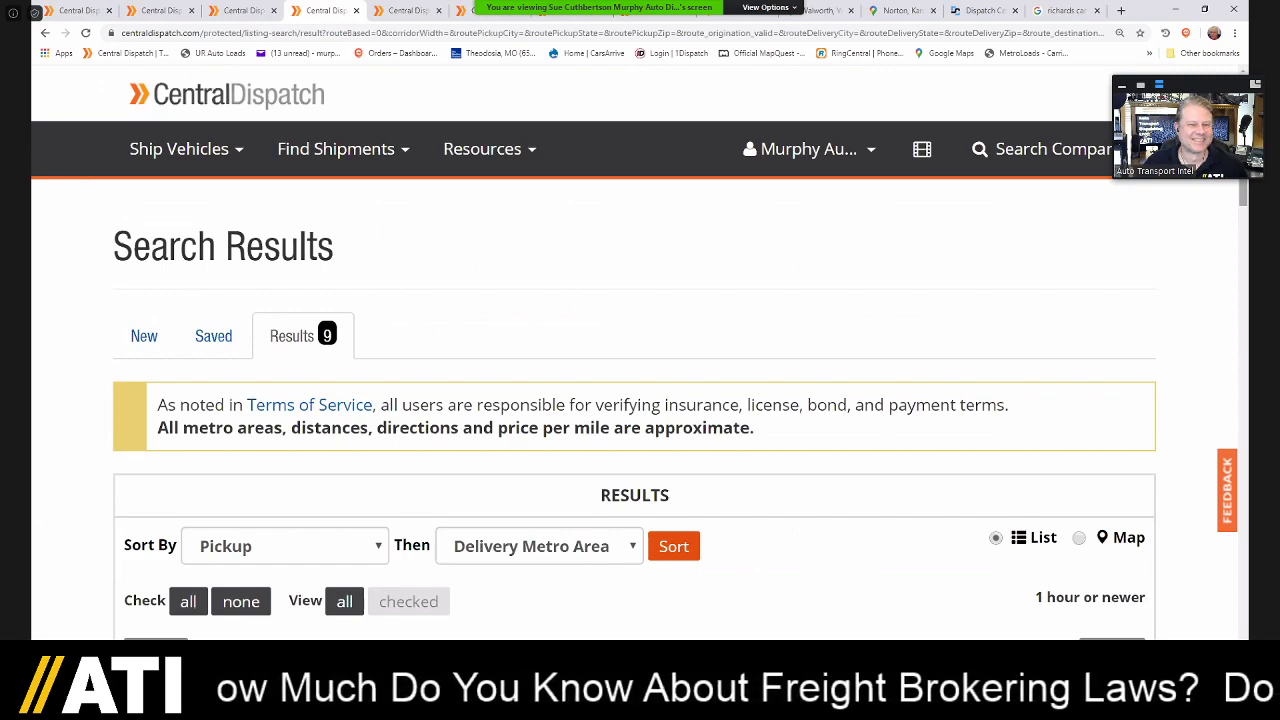
# - Review the New Jersey to Arizona listings from Carteret through Gibbstown, comparing vehicles, prices, per-mile rates and posting companies
pyautogui.scroll(-1, 593, 356)
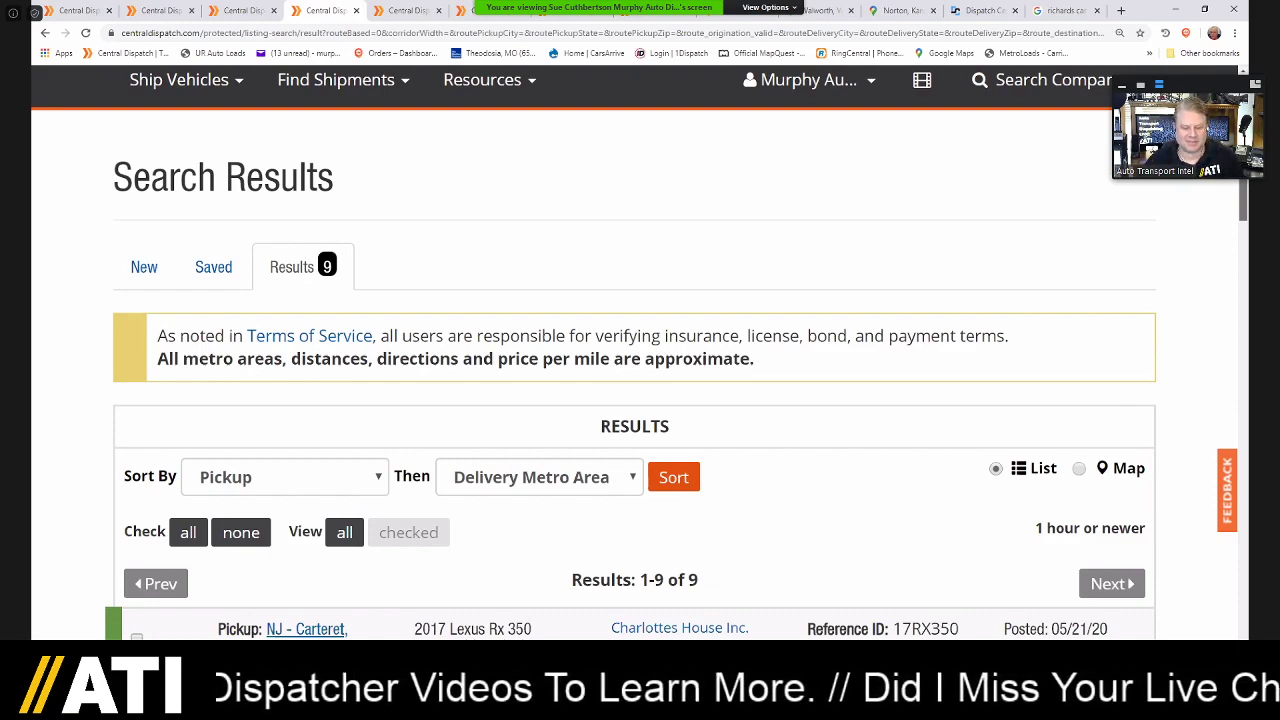
pyautogui.scroll(-1, 640, 400)
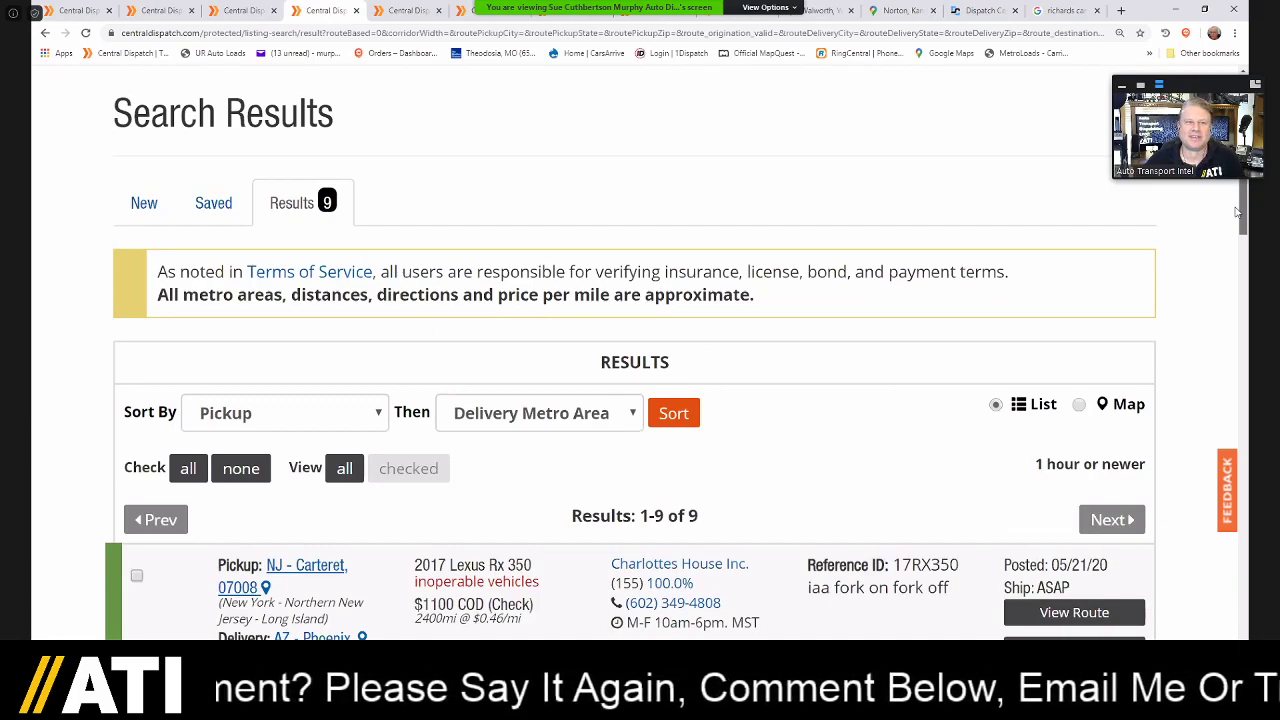
pyautogui.moveTo(1237, 211); pyautogui.dragTo(1241, 262)
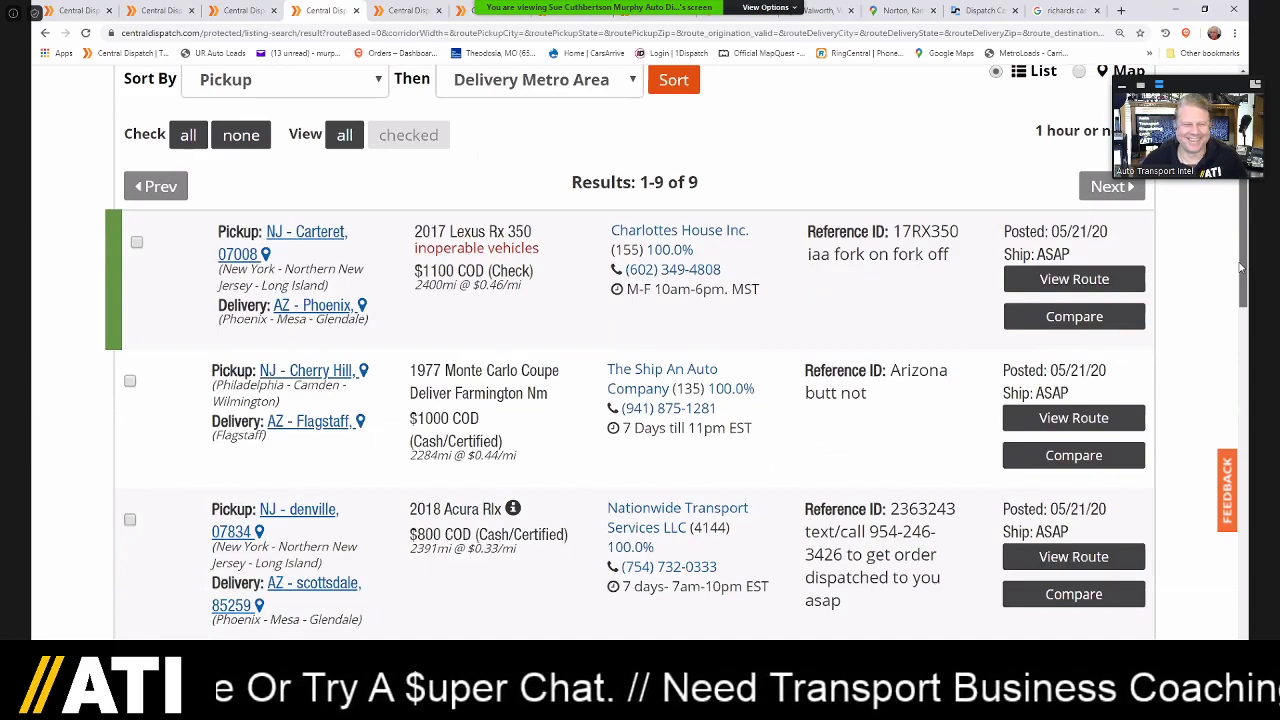
pyautogui.moveTo(1241, 262); pyautogui.dragTo(1241, 263)
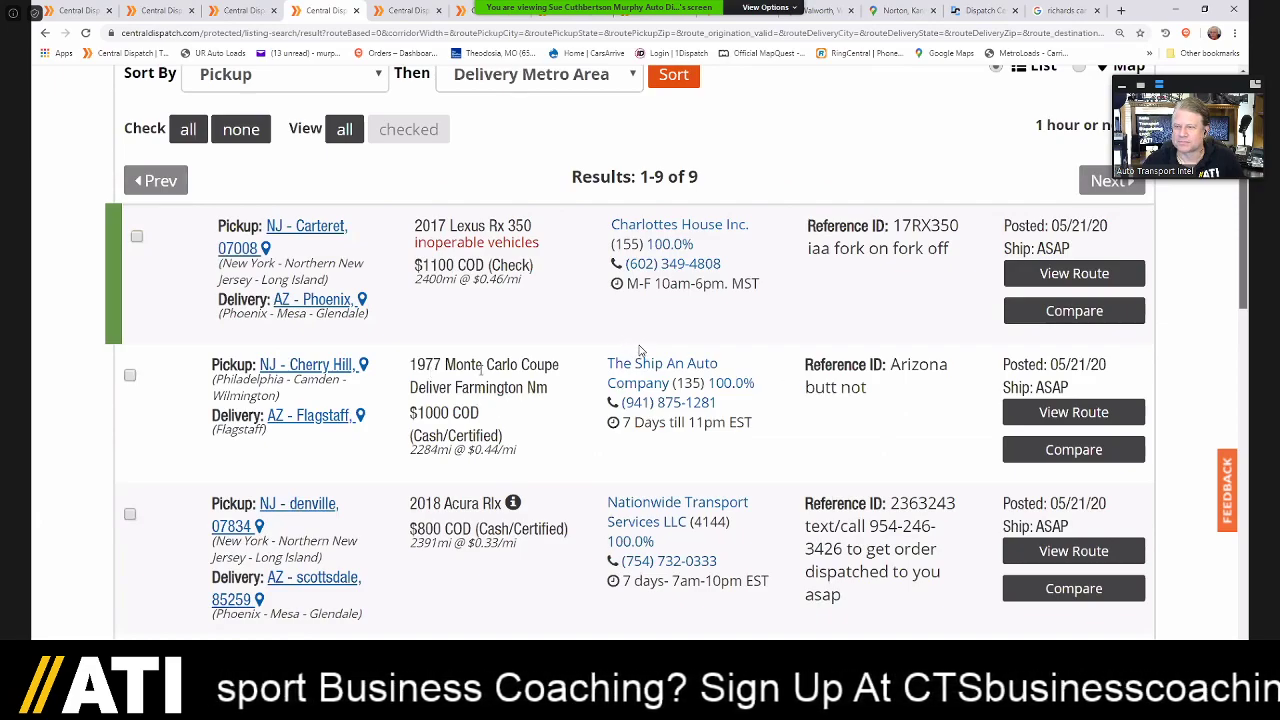
pyautogui.scroll(-1, 645, 360)
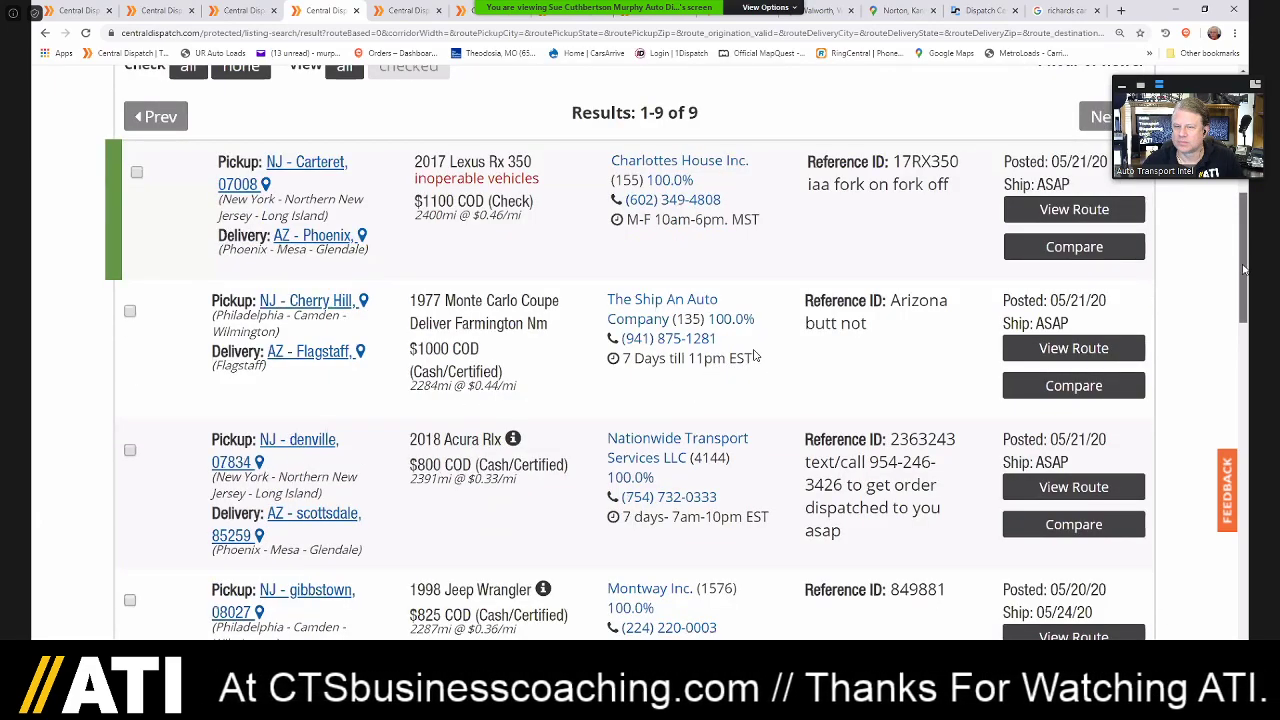
pyautogui.scroll(-2, 755, 355)
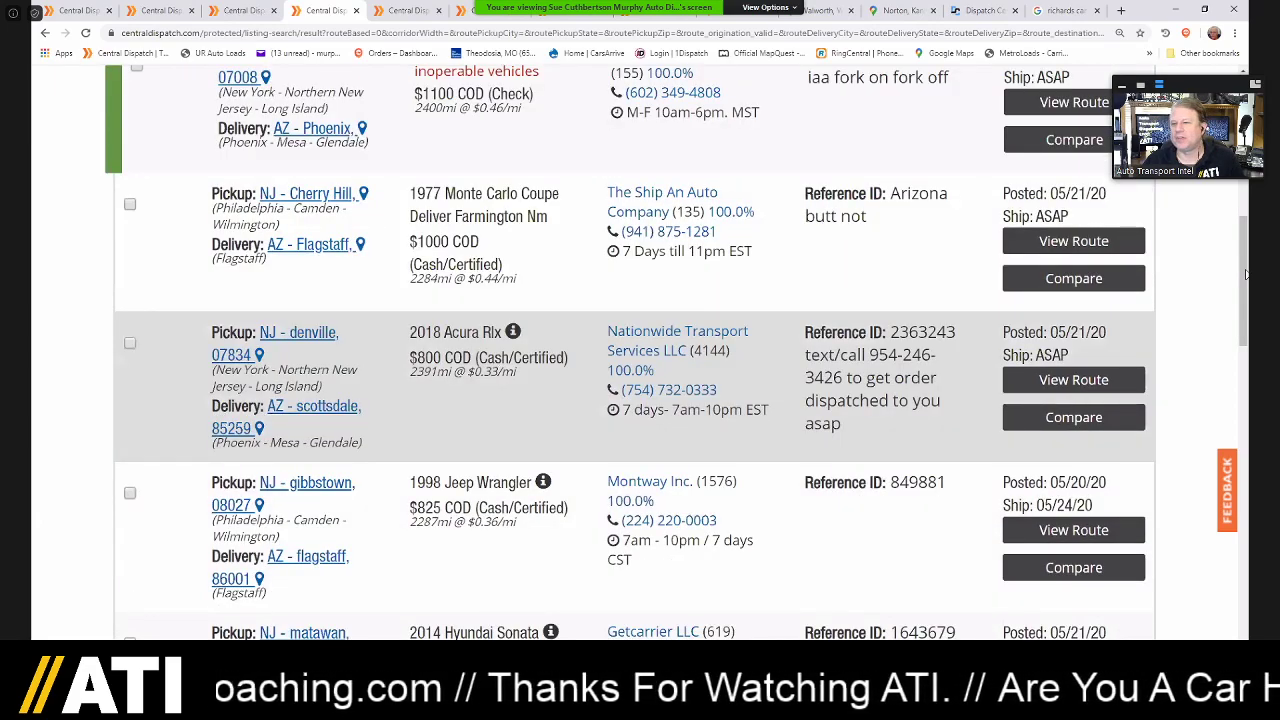
pyautogui.scroll(-2, 1247, 272)
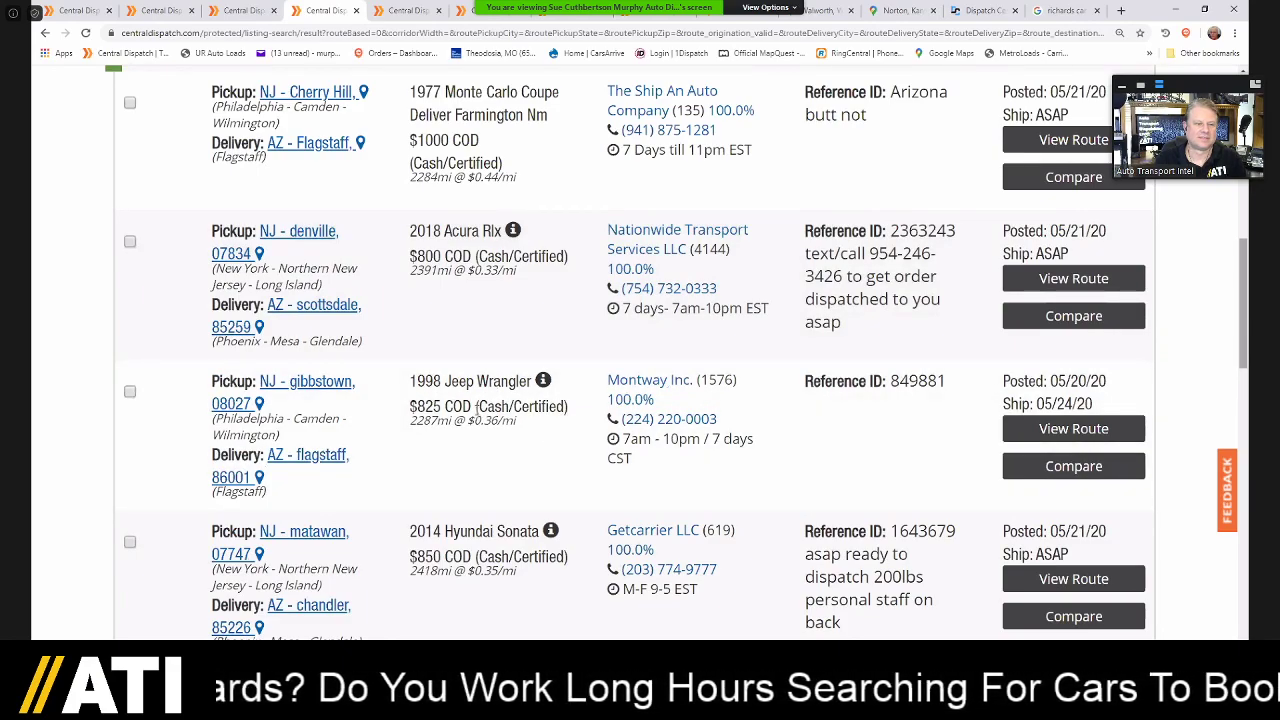
pyautogui.scroll(-1, 512, 387)
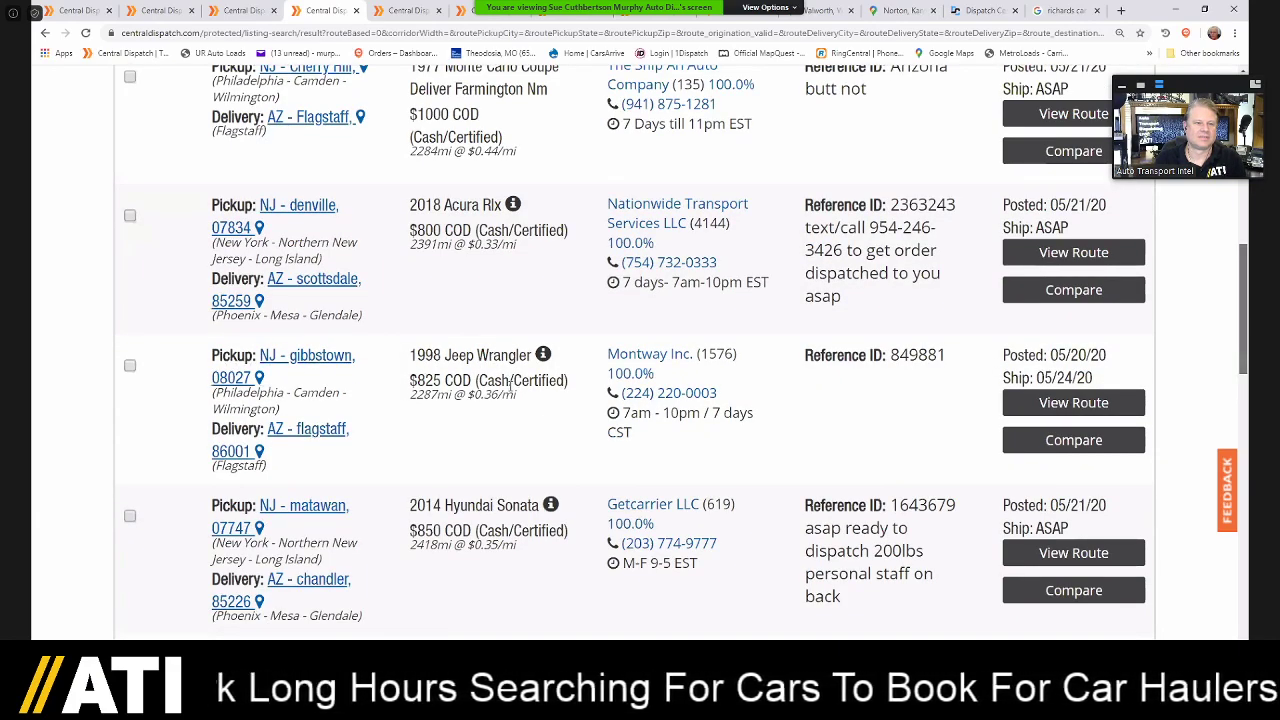
pyautogui.scroll(-3, 965, 294)
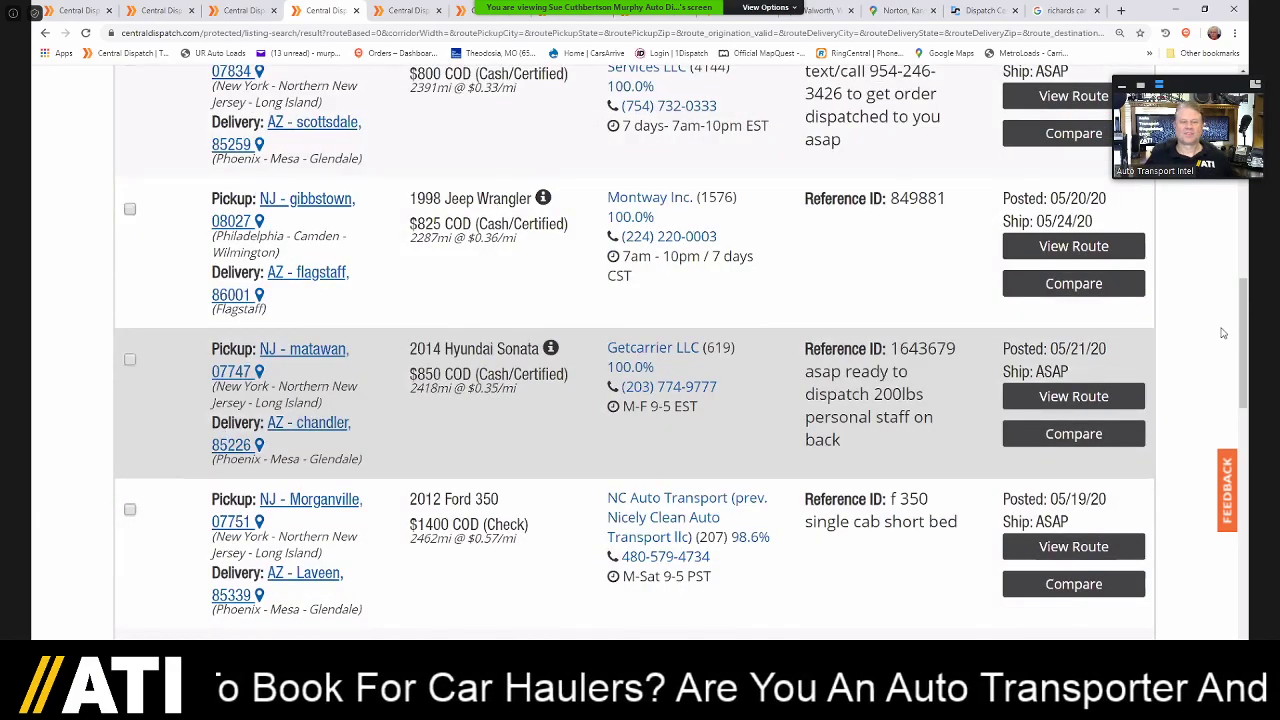
# - Examine the remaining Arizona listings from Matawan through Sicklerville, including the Ford 350, Honda Odyssey and enclosed motorcycle loads
pyautogui.scroll(-3, 1222, 333)
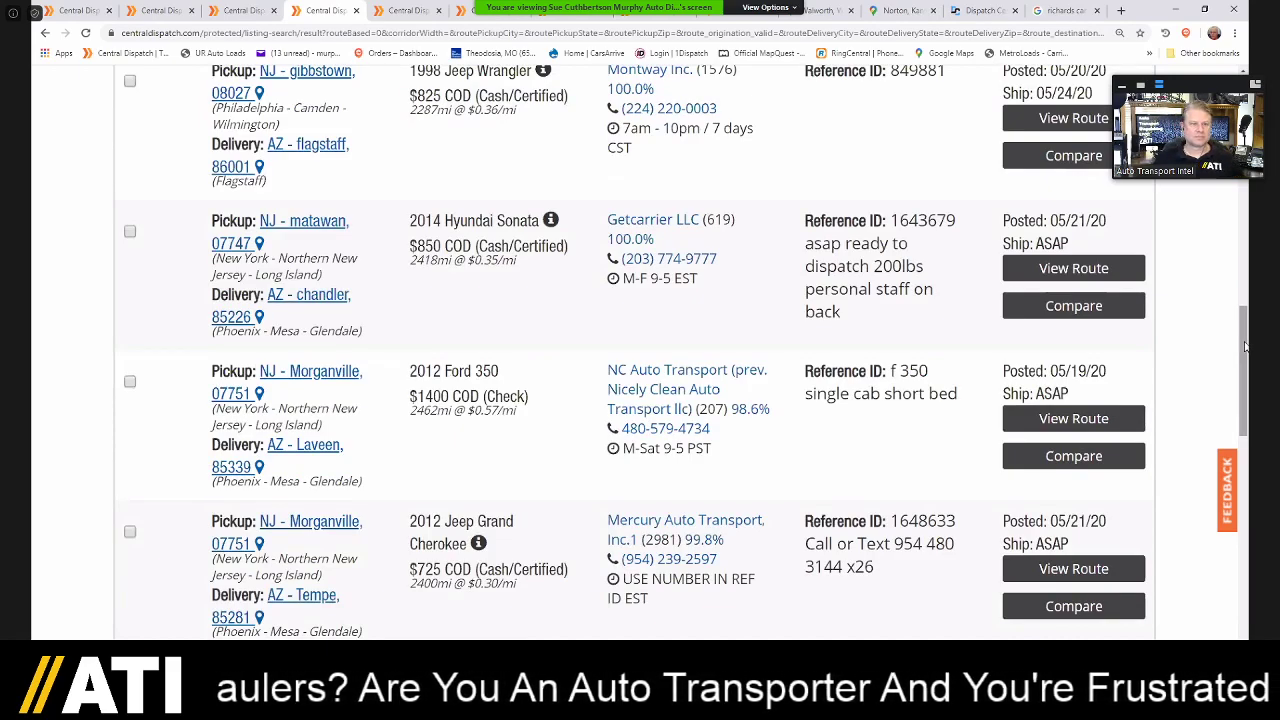
pyautogui.moveTo(1246, 351); pyautogui.dragTo(1246, 358)
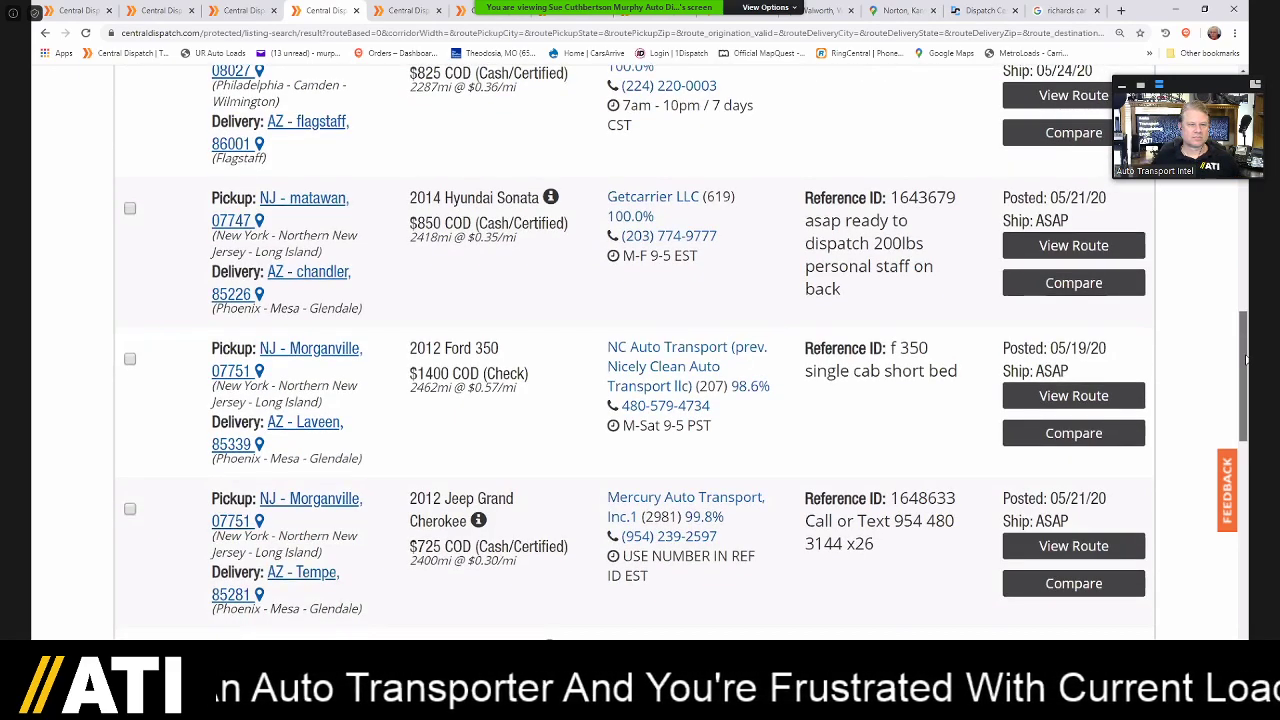
pyautogui.scroll(-1, 522, 321)
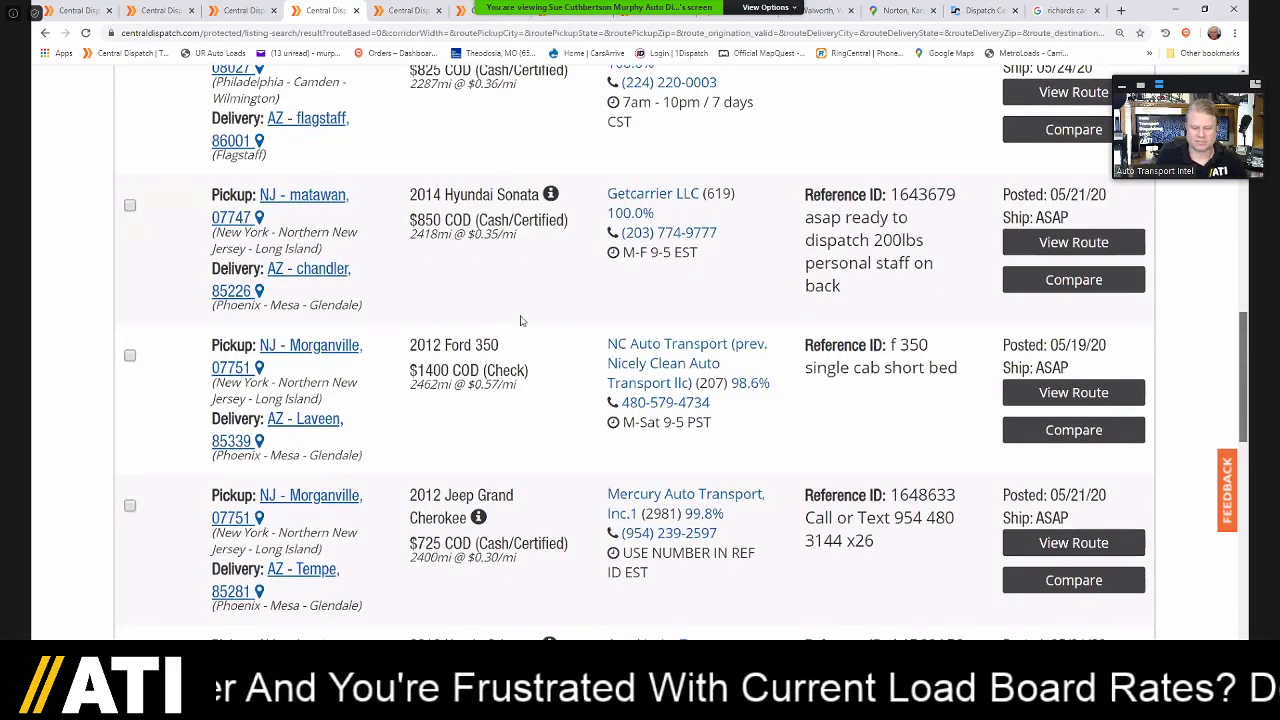
pyautogui.scroll(-1, 340, 326)
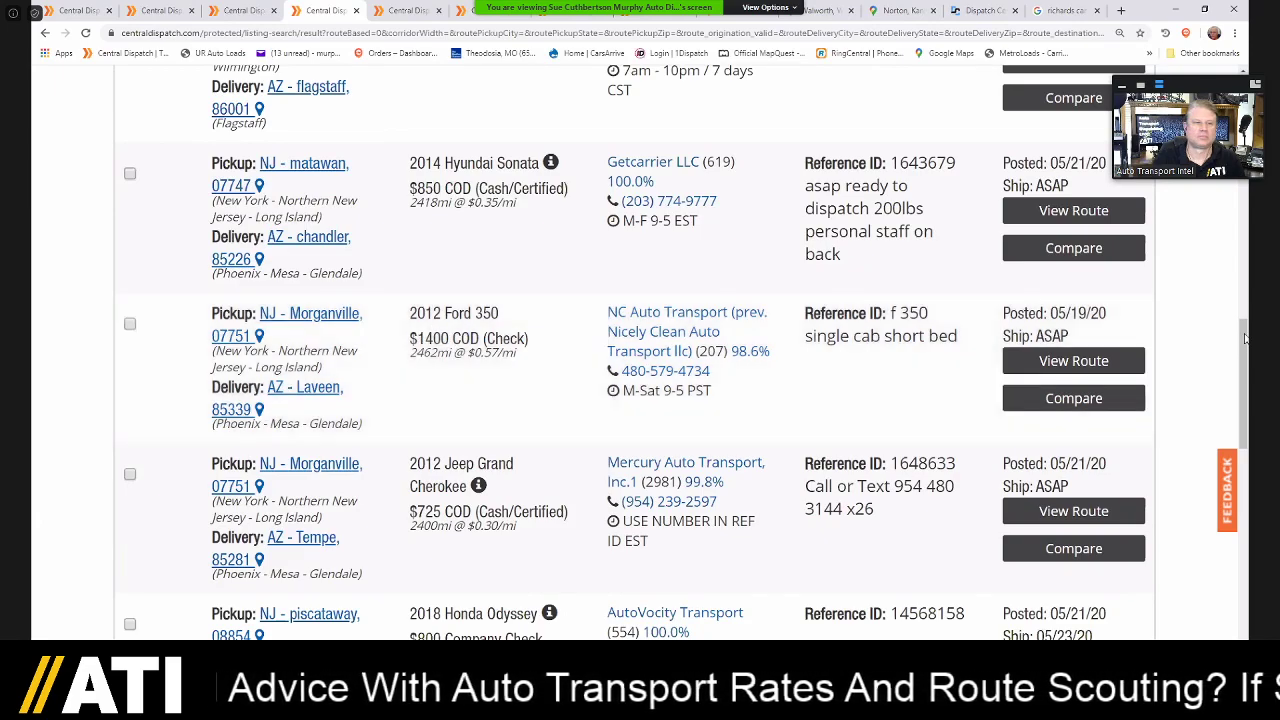
pyautogui.moveTo(1245, 350); pyautogui.dragTo(1245, 362)
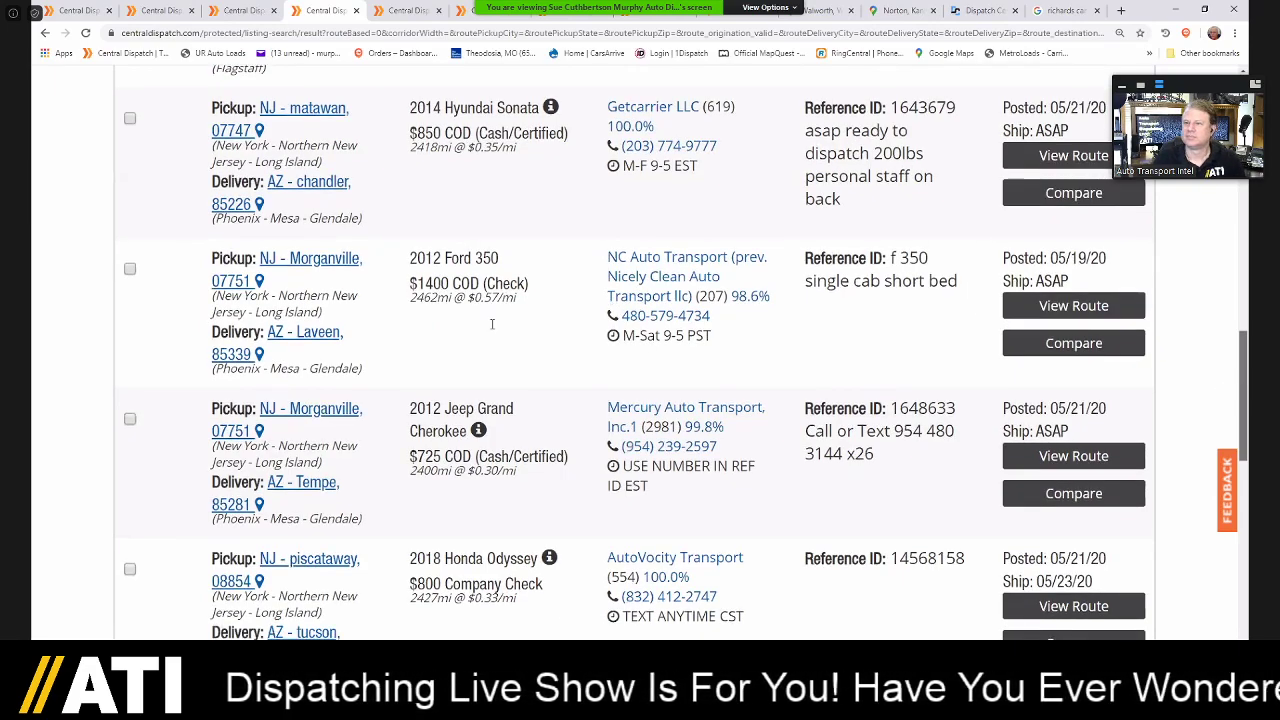
pyautogui.scroll(-2, 518, 352)
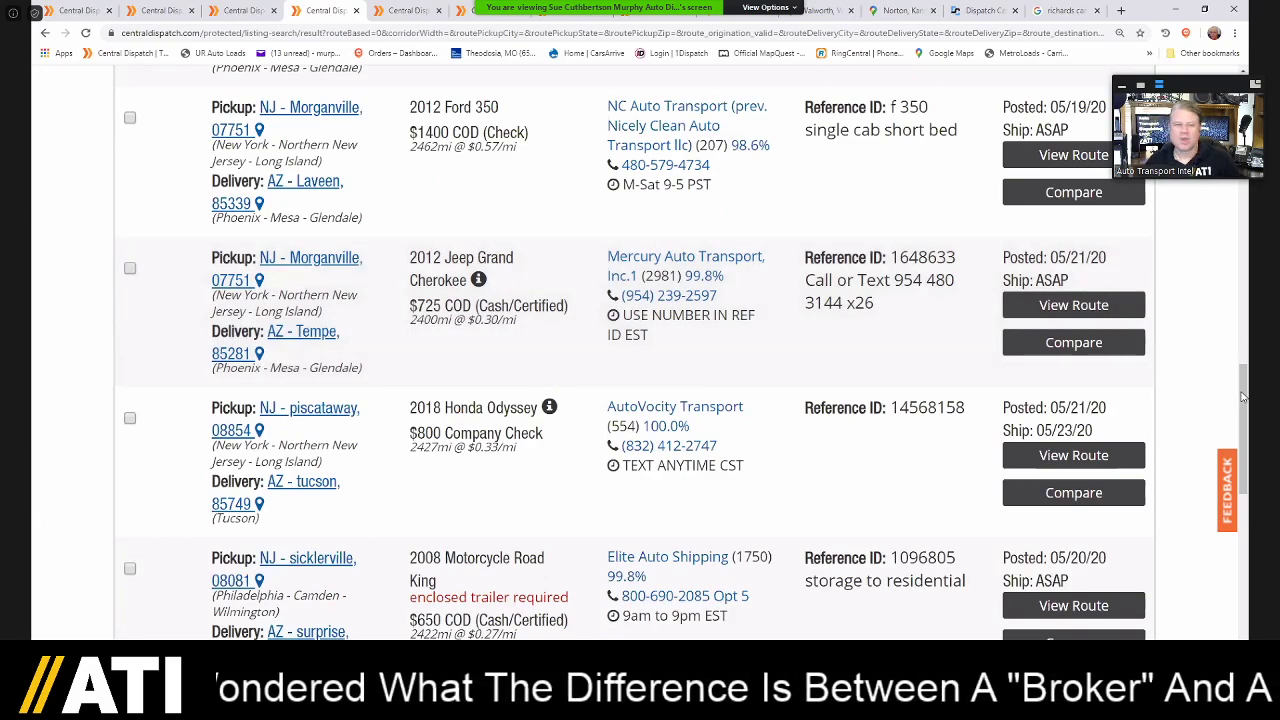
pyautogui.scroll(-1, 1243, 397)
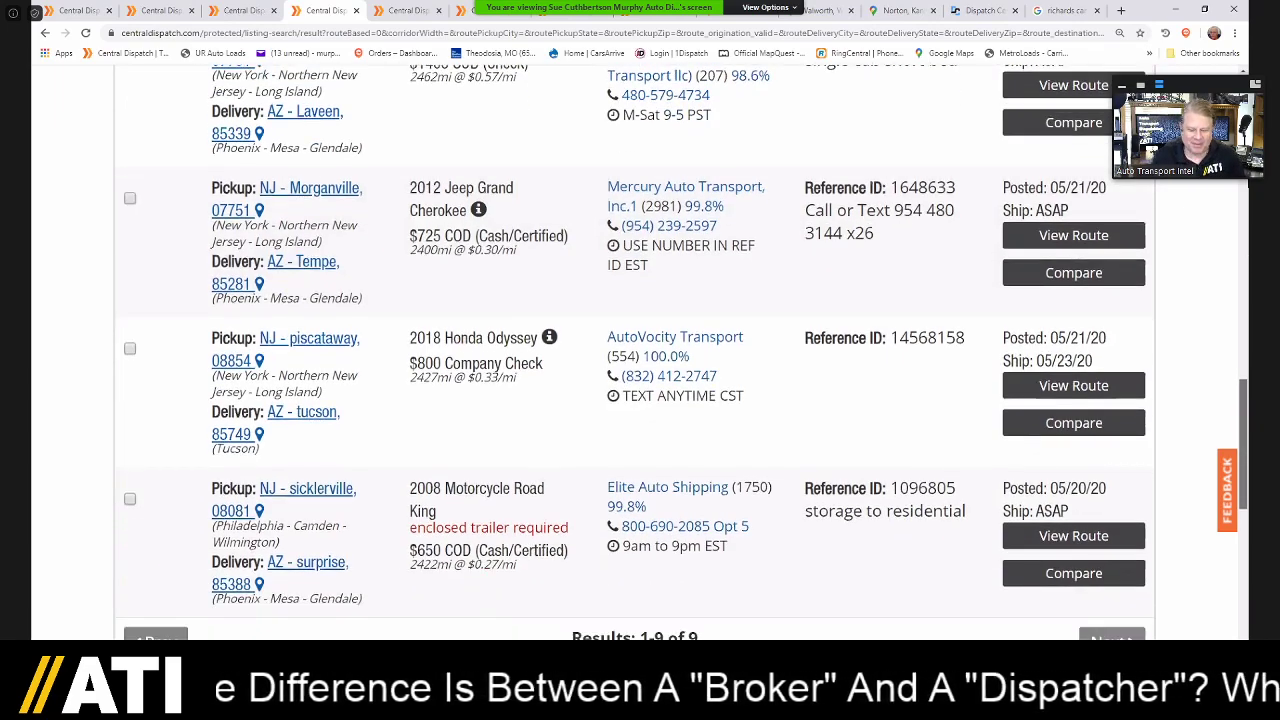
pyautogui.scroll(-1, 318, 152)
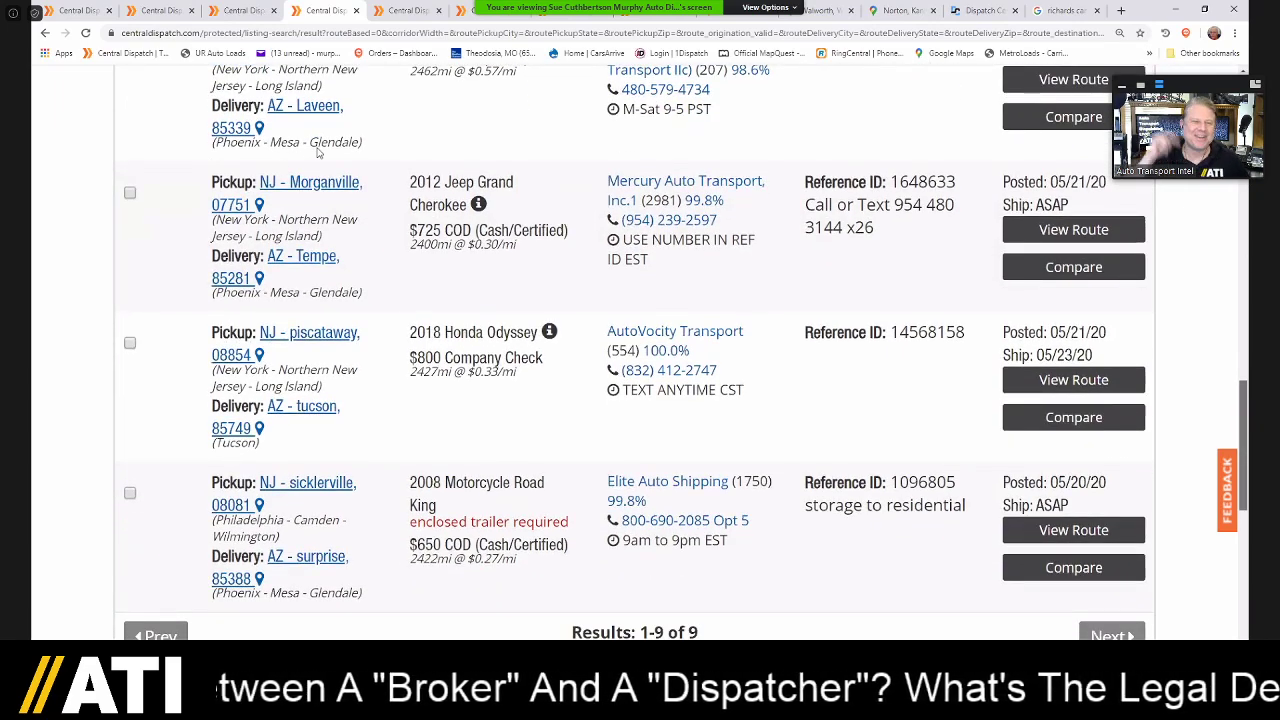
# - Return to the vehicle search form, change the destination region to New Mexico with New Jersey as origin, and run the search
pyautogui.scroll(13, 318, 152)
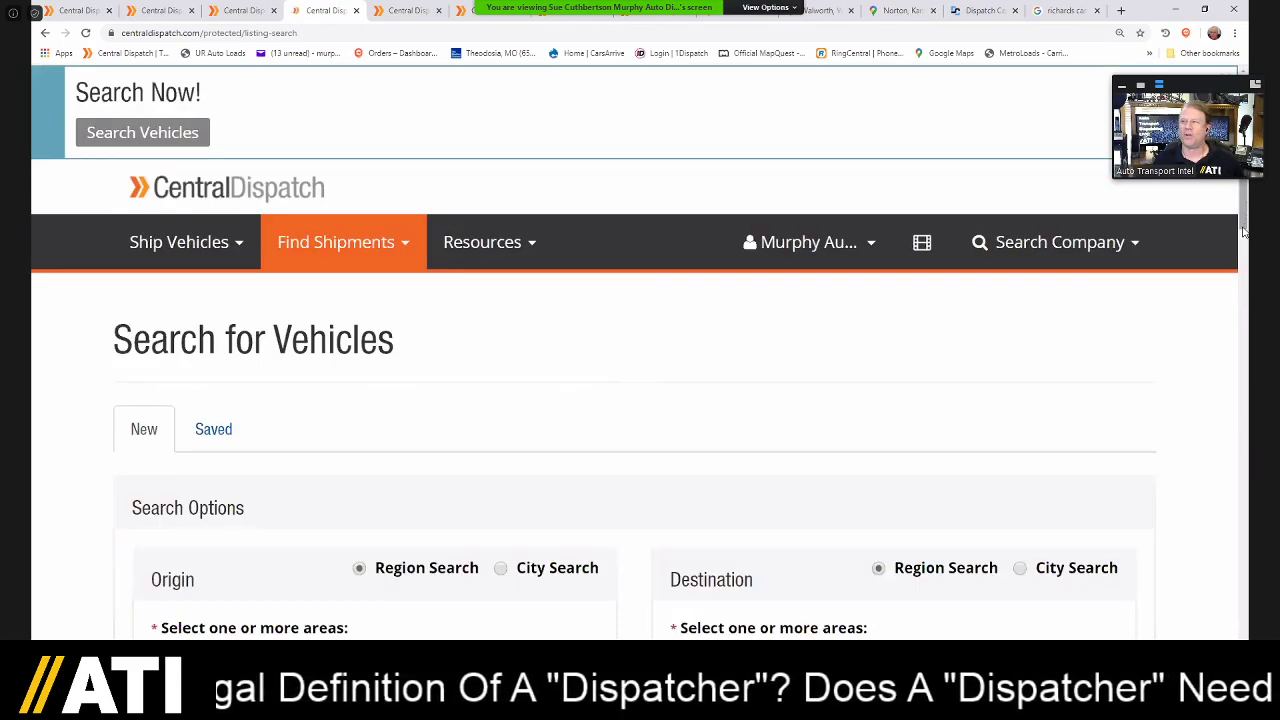
pyautogui.scroll(-3, 1057, 528)
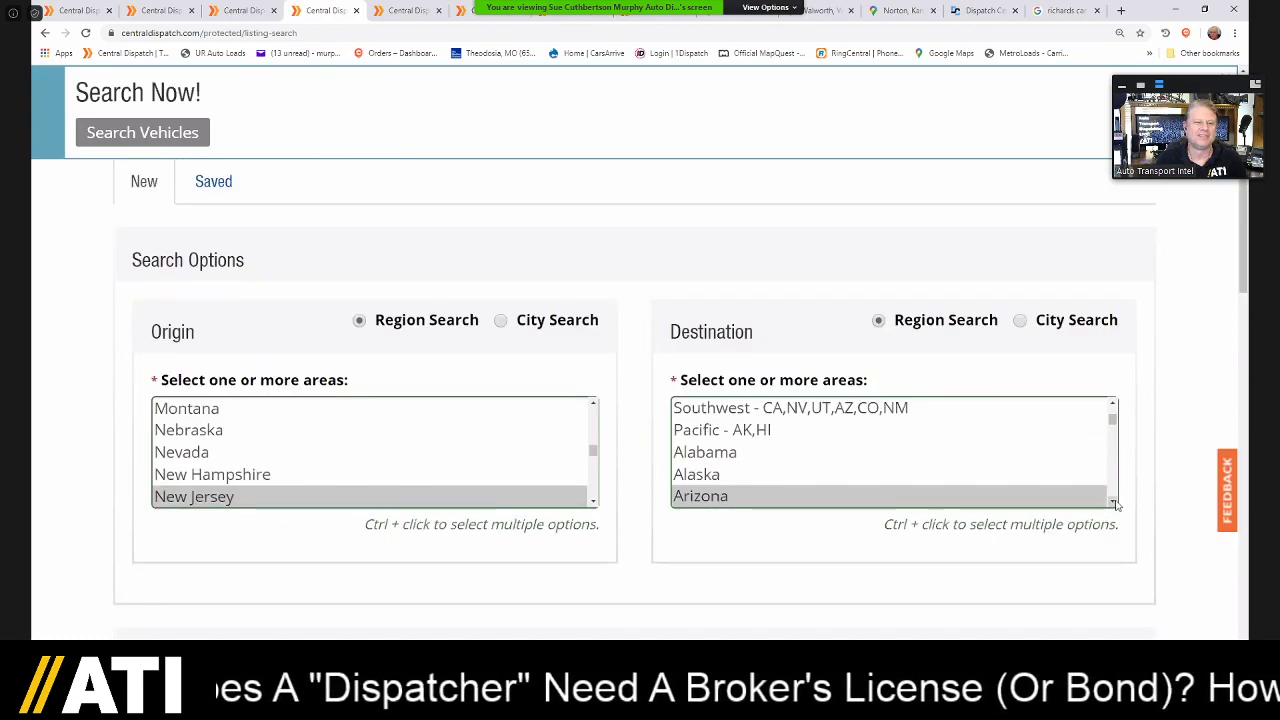
pyautogui.moveTo(1113, 502); pyautogui.dragTo(1113, 502)
pyautogui.click(837, 480)
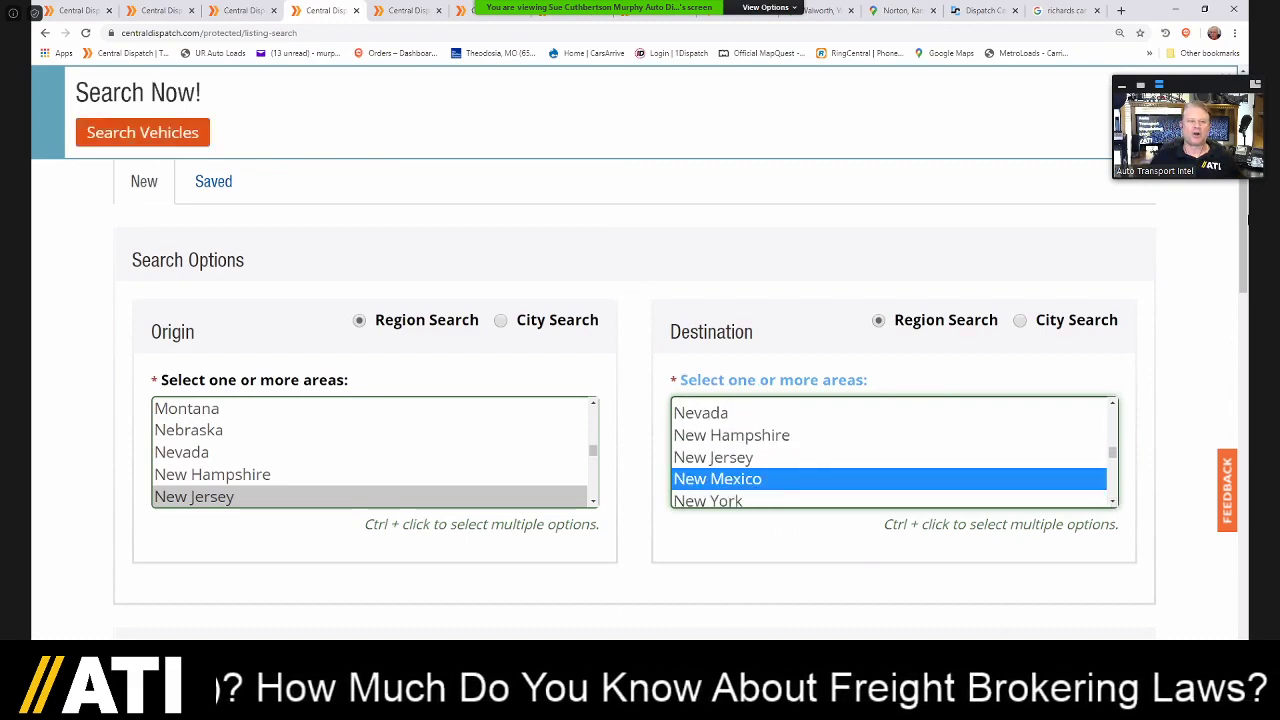
pyautogui.scroll(-1, 1244, 250)
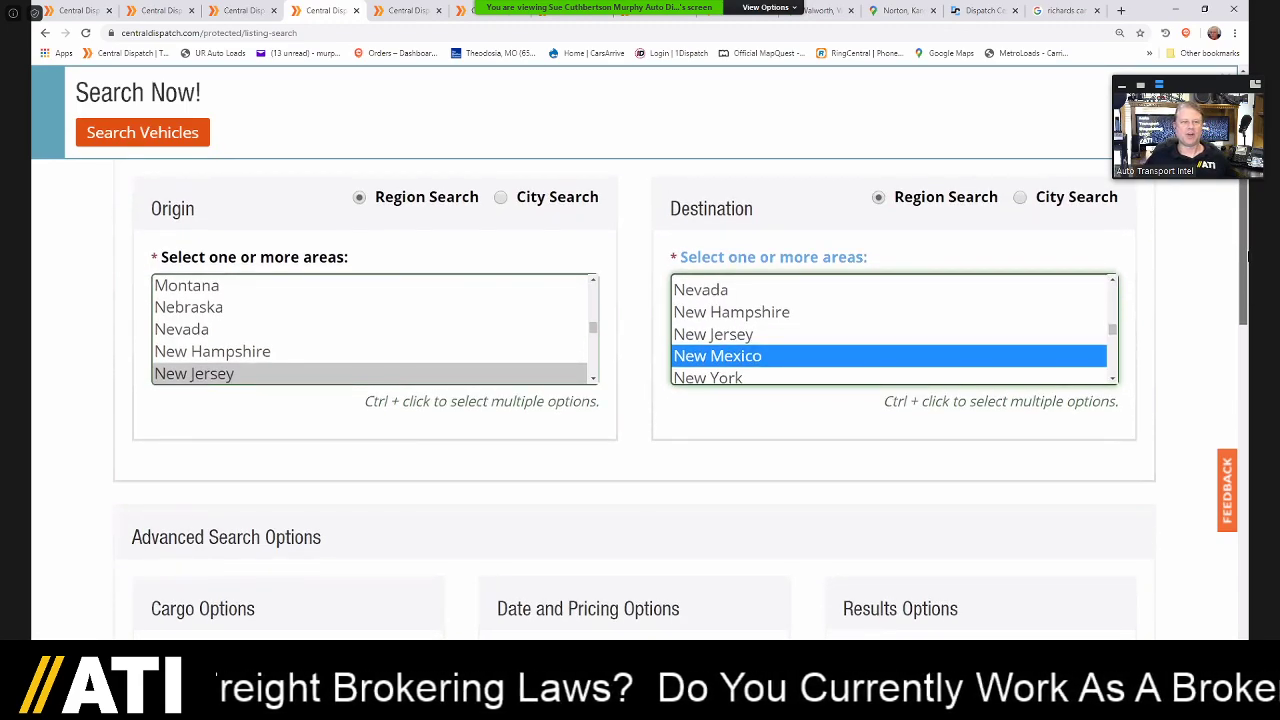
pyautogui.scroll(-1, 1244, 425)
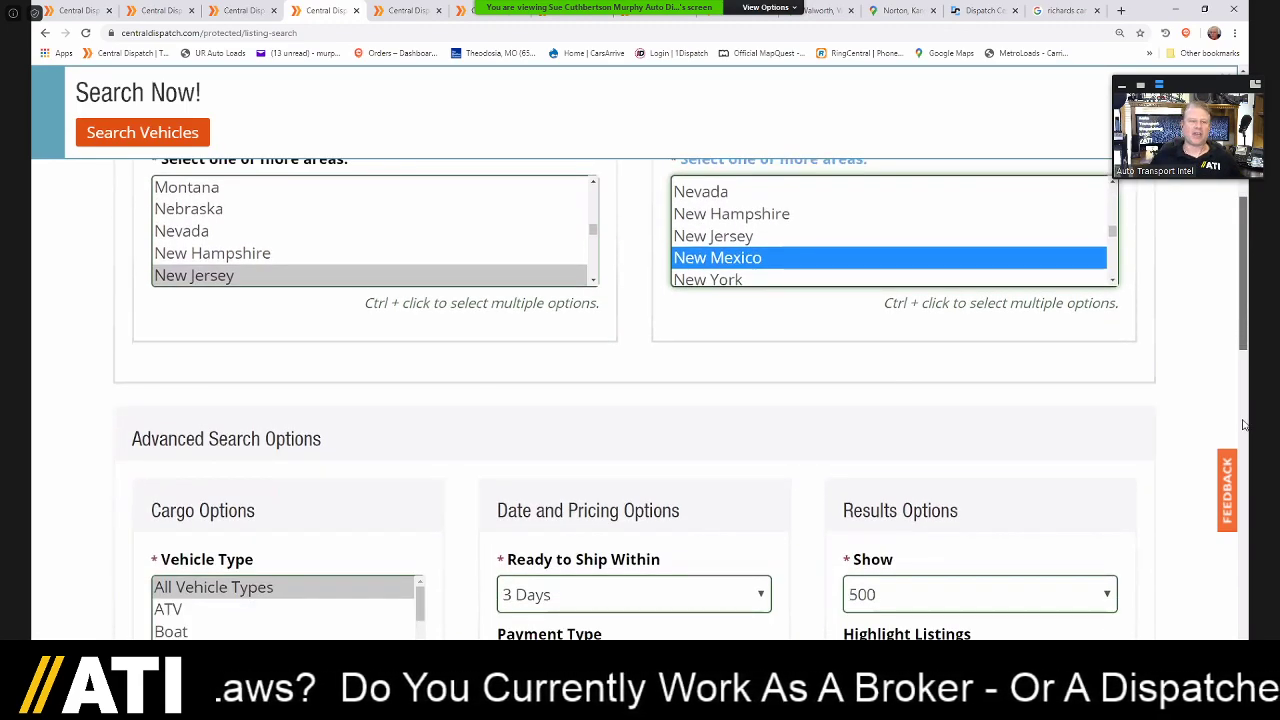
pyautogui.scroll(-1, 1051, 499)
pyautogui.scroll(-4, 1051, 499)
pyautogui.click(1051, 494)
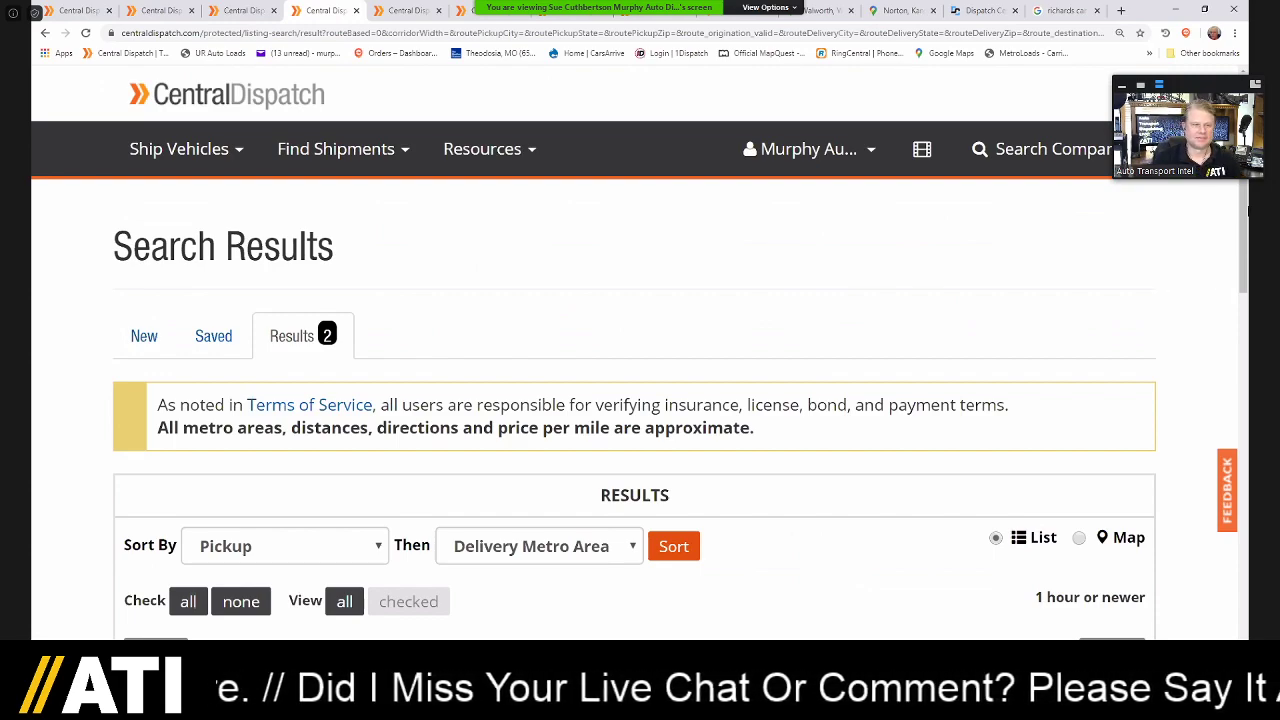
# - Compare the prices, per-mile rates and companies of the Cherry Hill to Farmington and Irvington to Holloman Air Force Base loads
pyautogui.moveTo(1243, 209); pyautogui.dragTo(1238, 330)
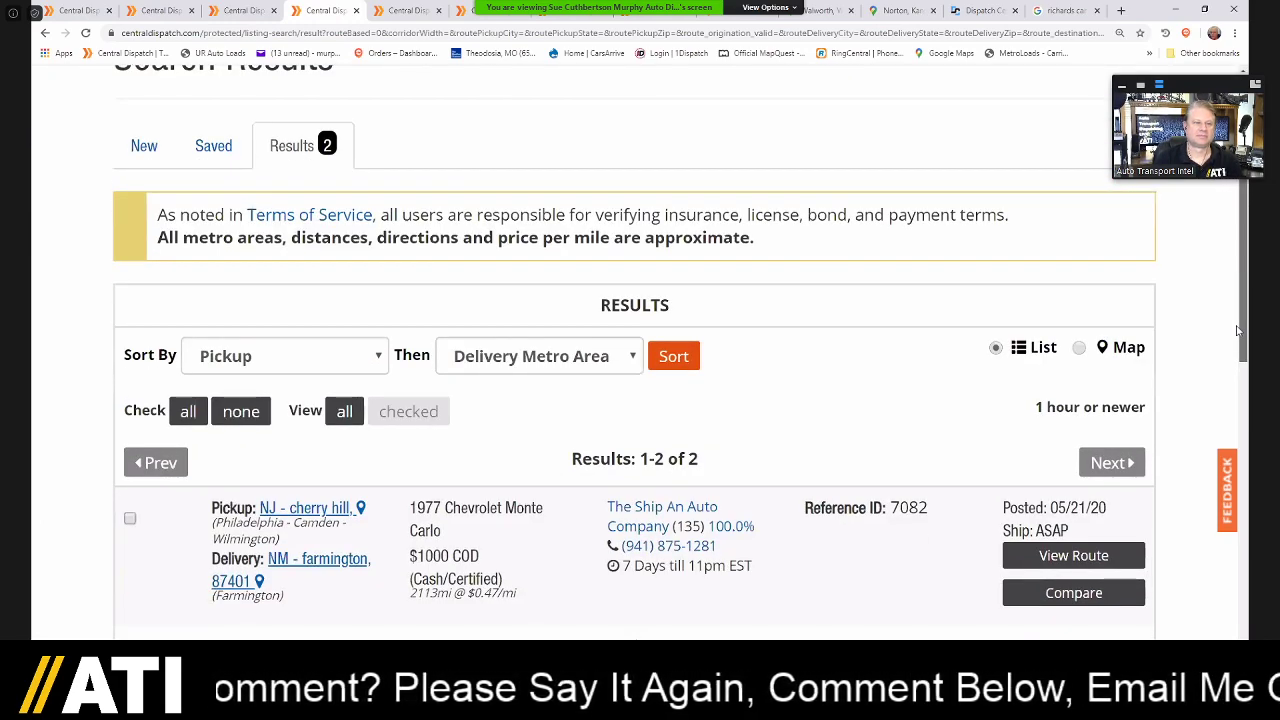
pyautogui.scroll(-2, 1238, 330)
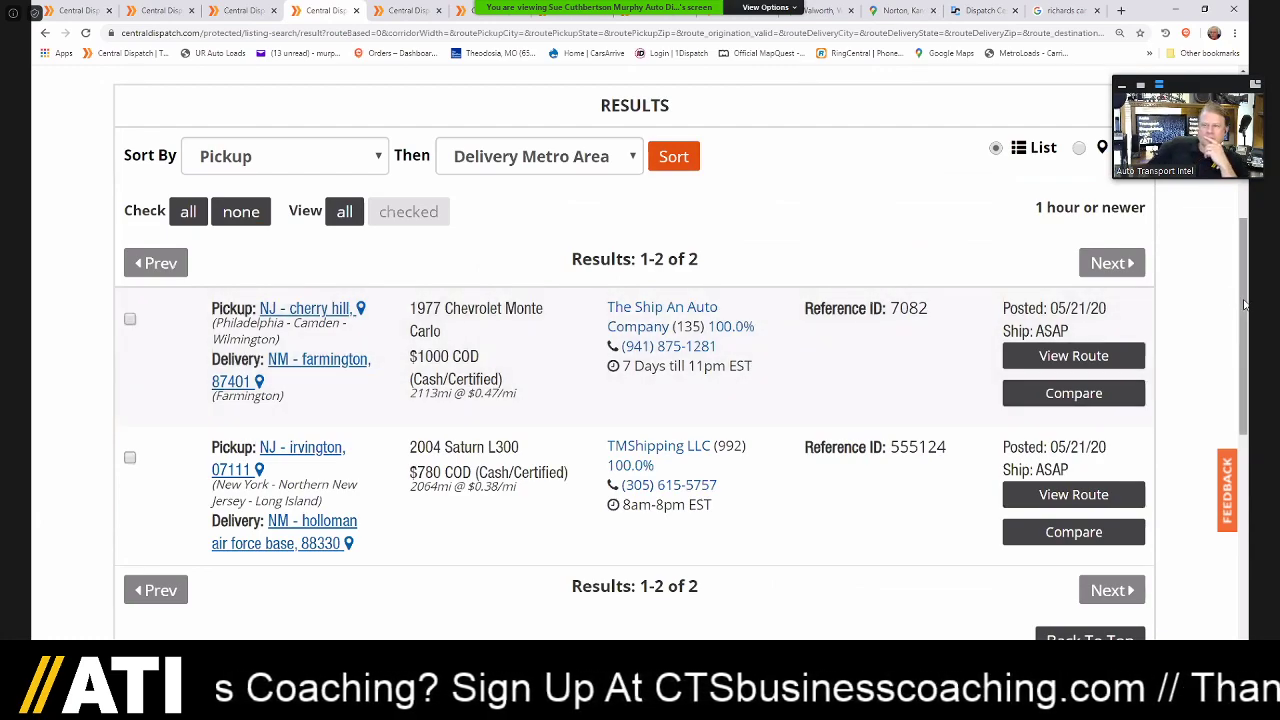
pyautogui.moveTo(1245, 305)
pyautogui.mouseDown()
pyautogui.moveTo(1247, 340)
pyautogui.moveTo(1246, 305)
pyautogui.mouseUp()
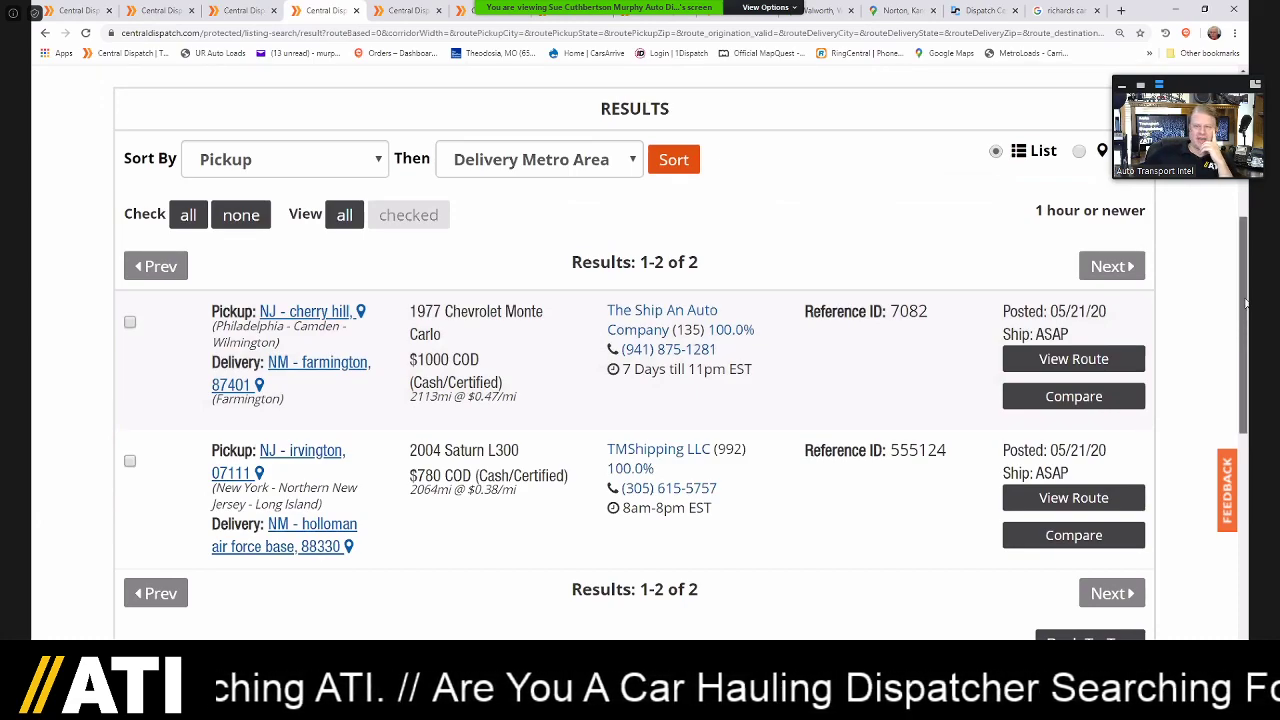
pyautogui.moveTo(1246, 303); pyautogui.dragTo(1246, 290)
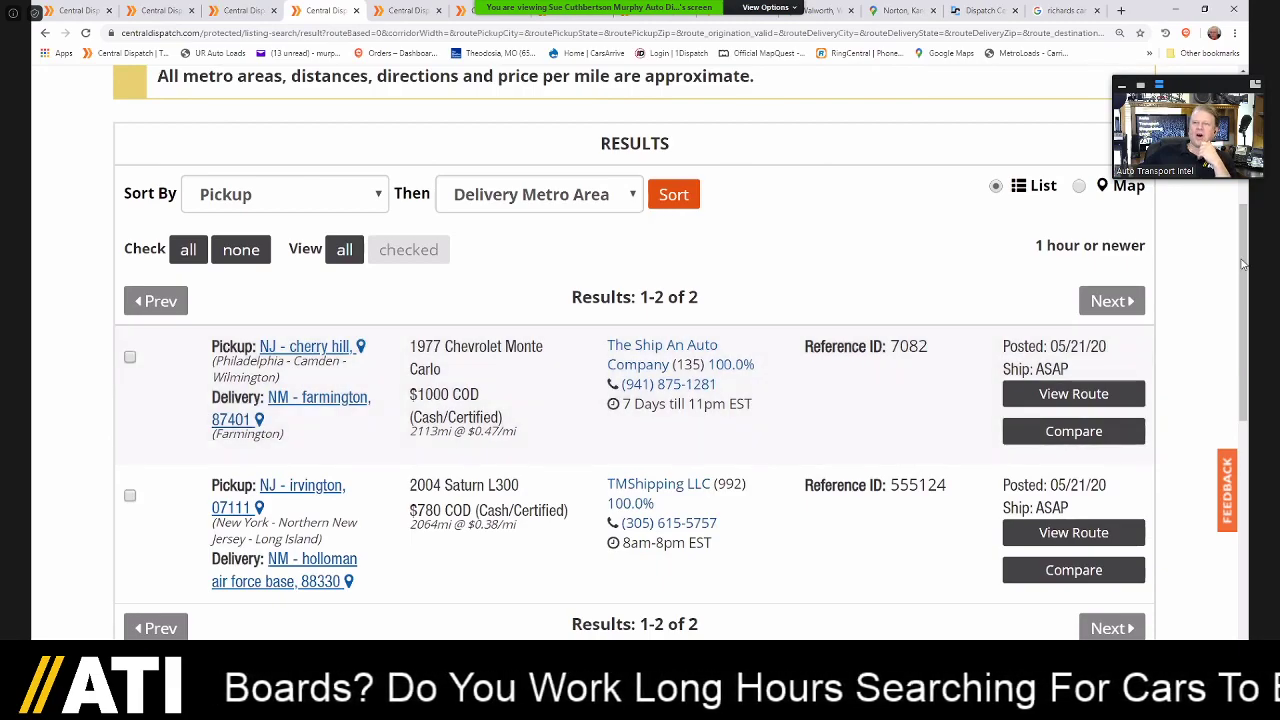
# - Switch to the Google Maps directions from Farmington to Albuquerque, New Mexico, and duplicate that browser tab
pyautogui.moveTo(1243, 263); pyautogui.dragTo(1241, 205)
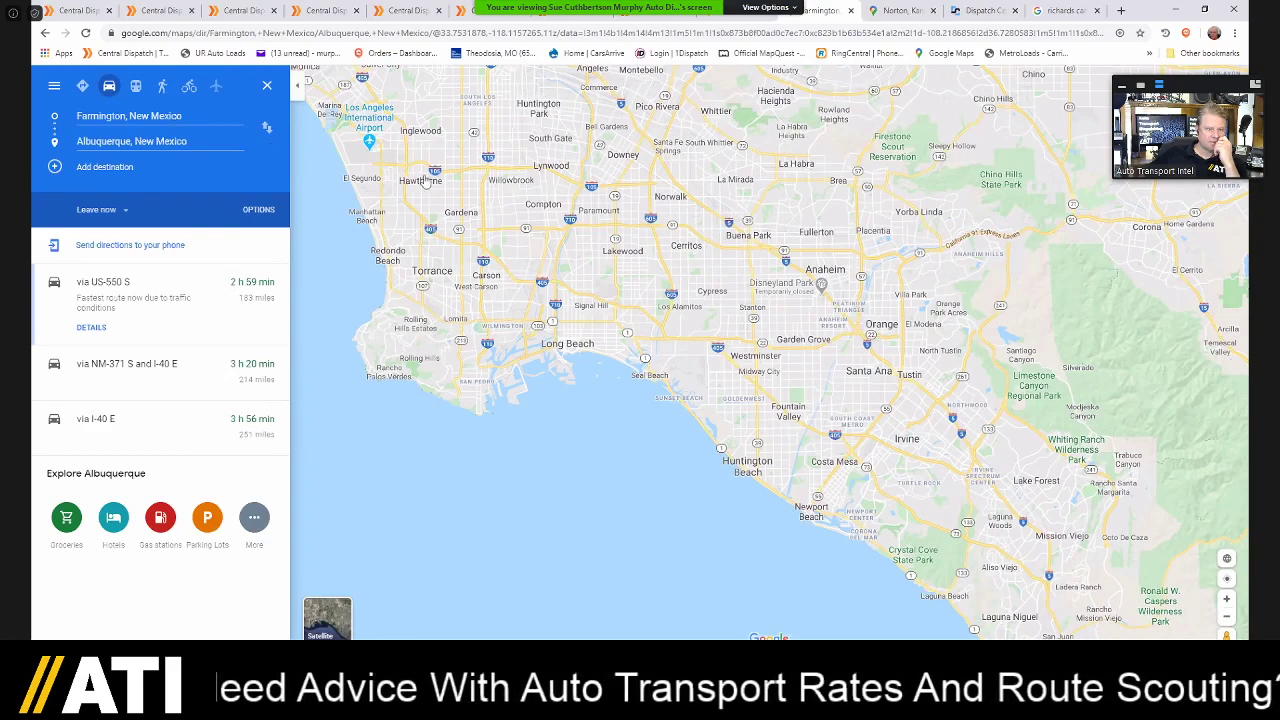
pyautogui.rightClick(833, 11)
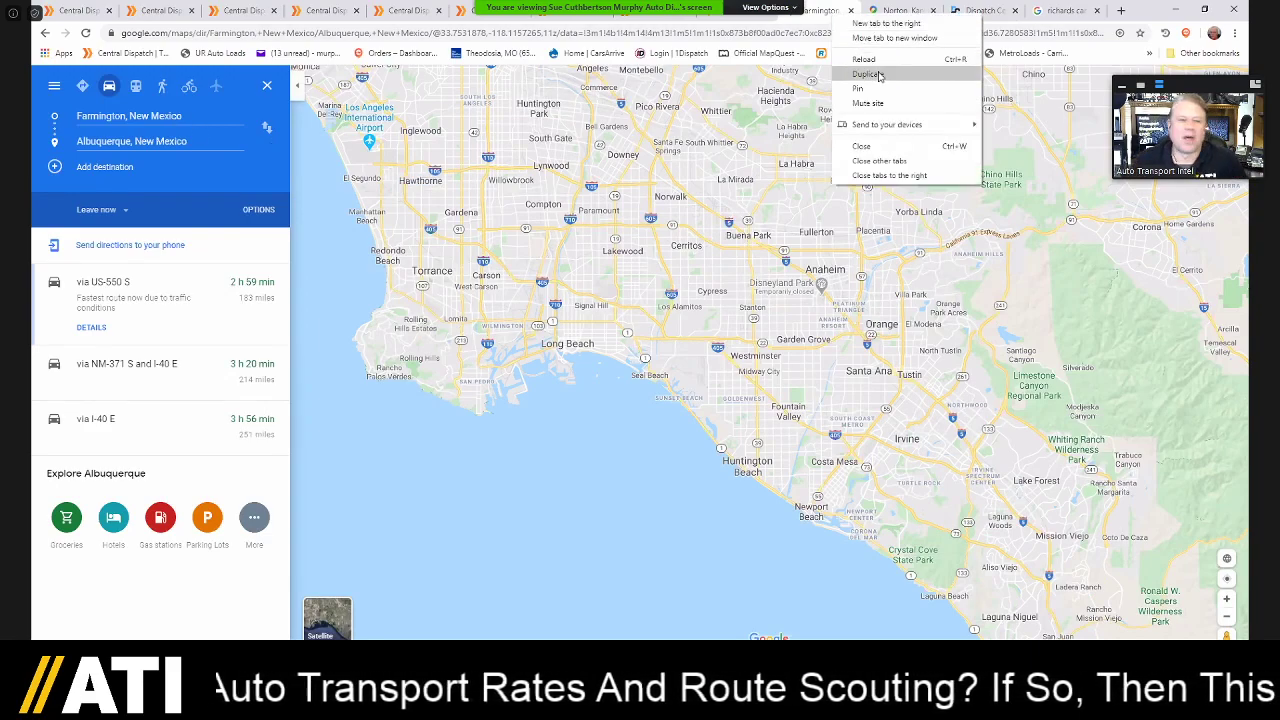
pyautogui.click(878, 75)
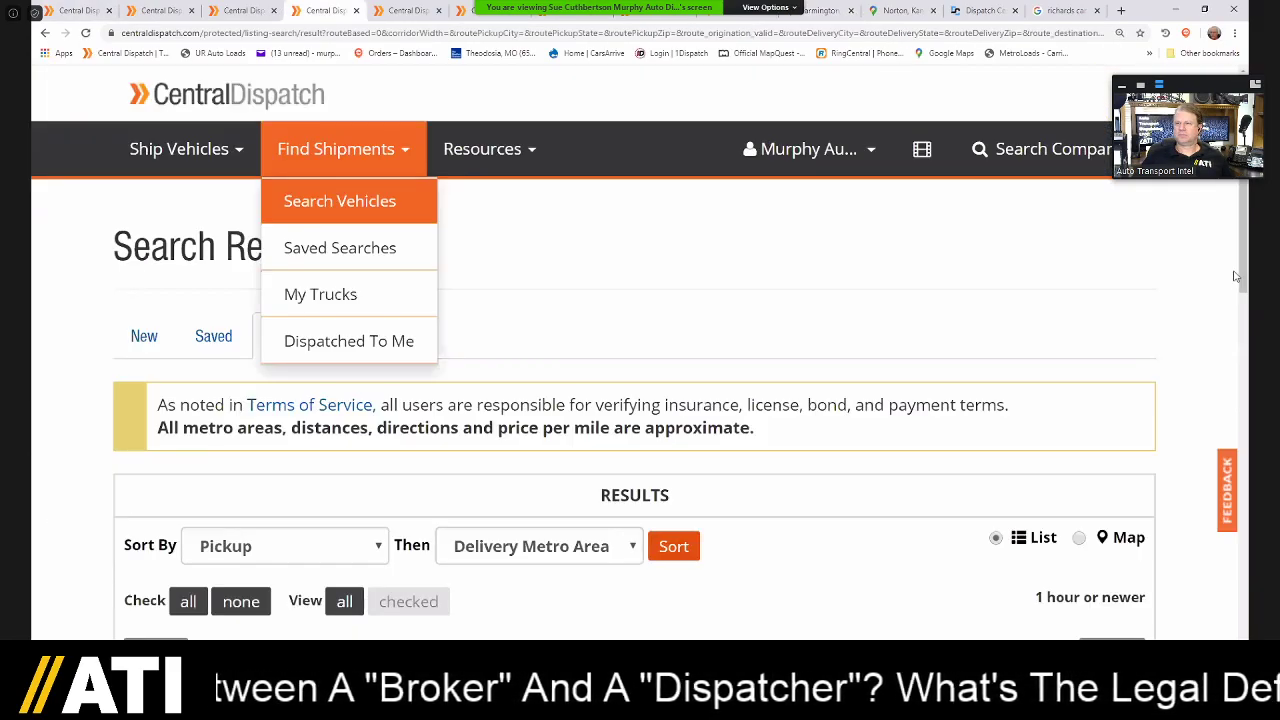
# - In Central Dispatch, start a new vehicle search and set its origin to a city search for Philadelphia, Pennsylvania
pyautogui.click(340, 201)
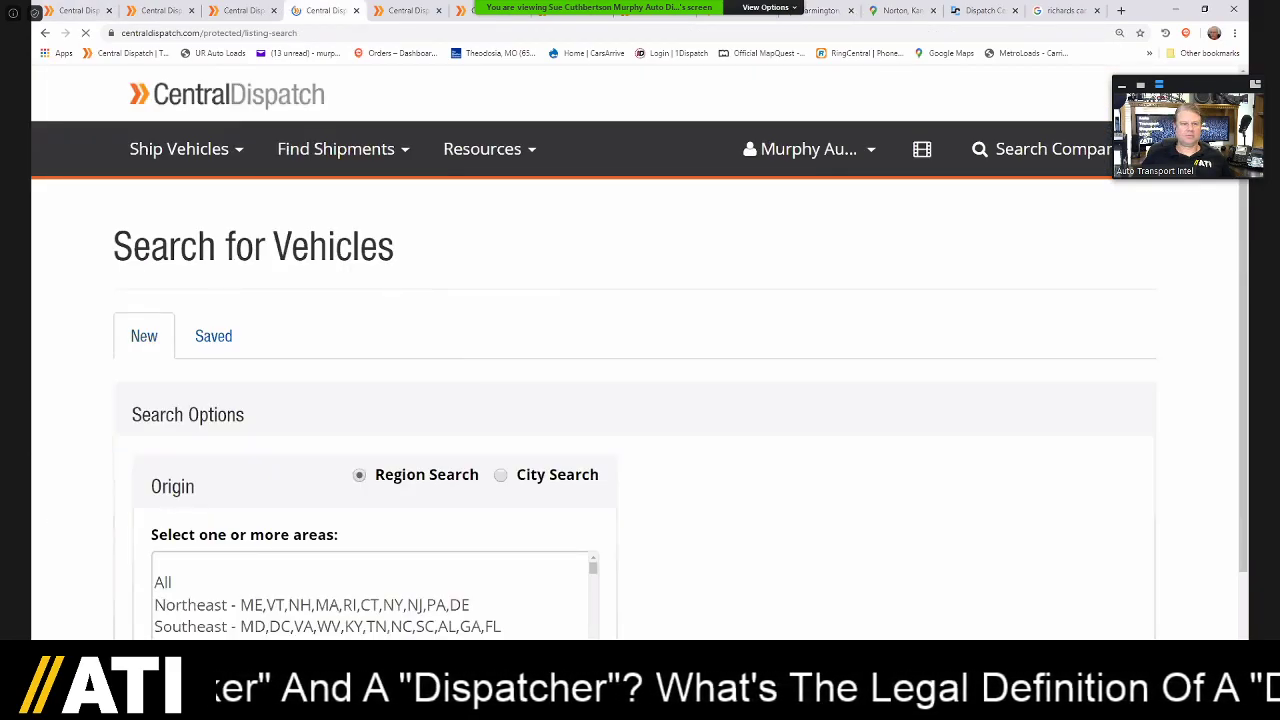
pyautogui.scroll(-3, 1246, 225)
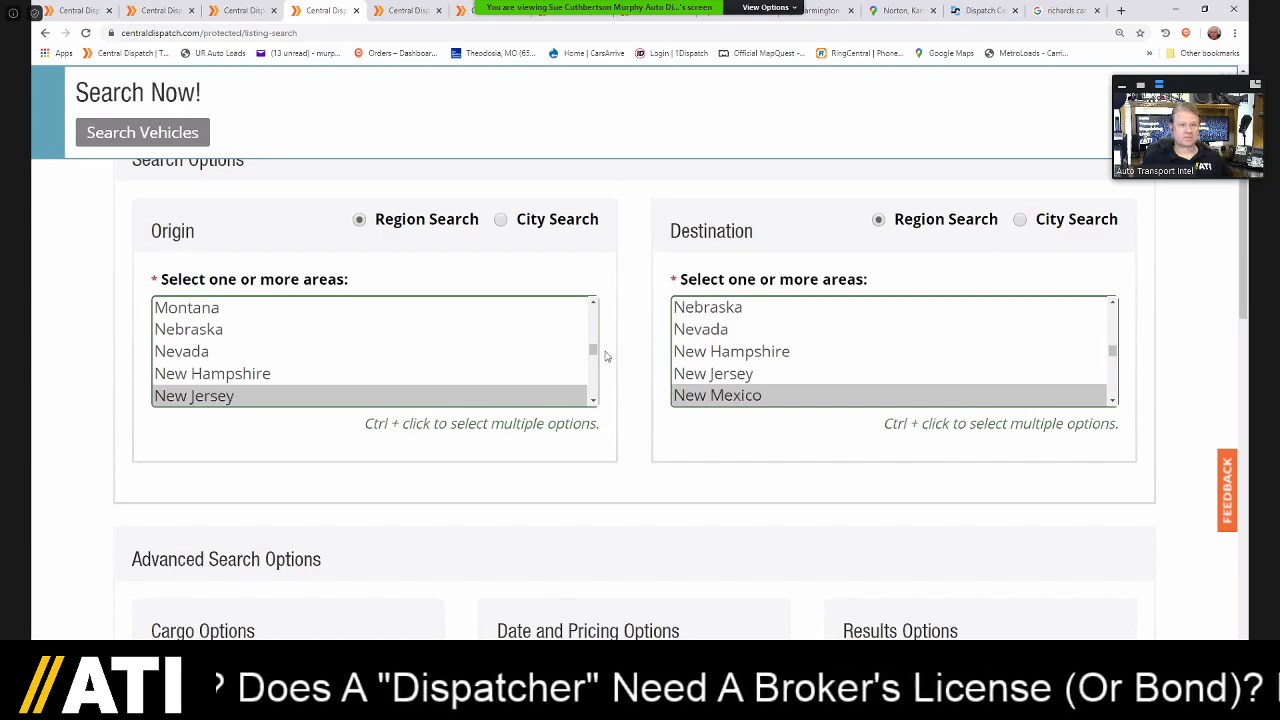
pyautogui.moveTo(592, 352); pyautogui.dragTo(436, 261)
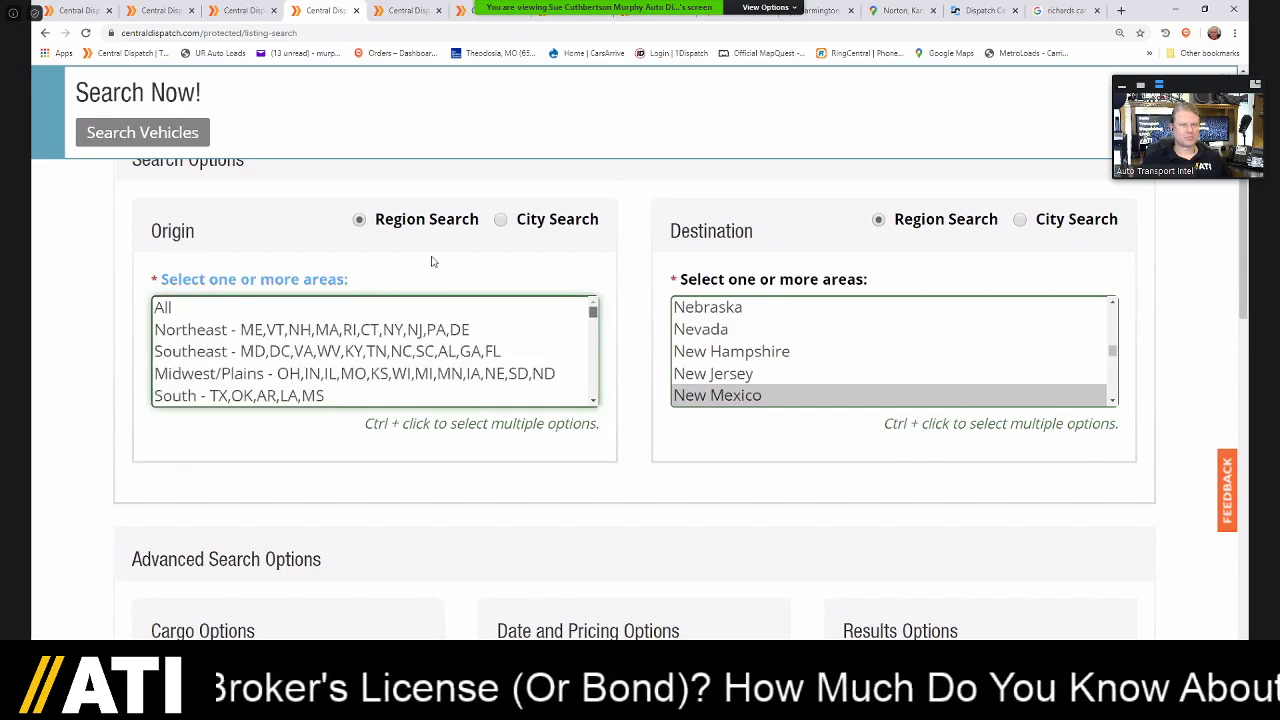
pyautogui.click(501, 220)
pyautogui.click(195, 314)
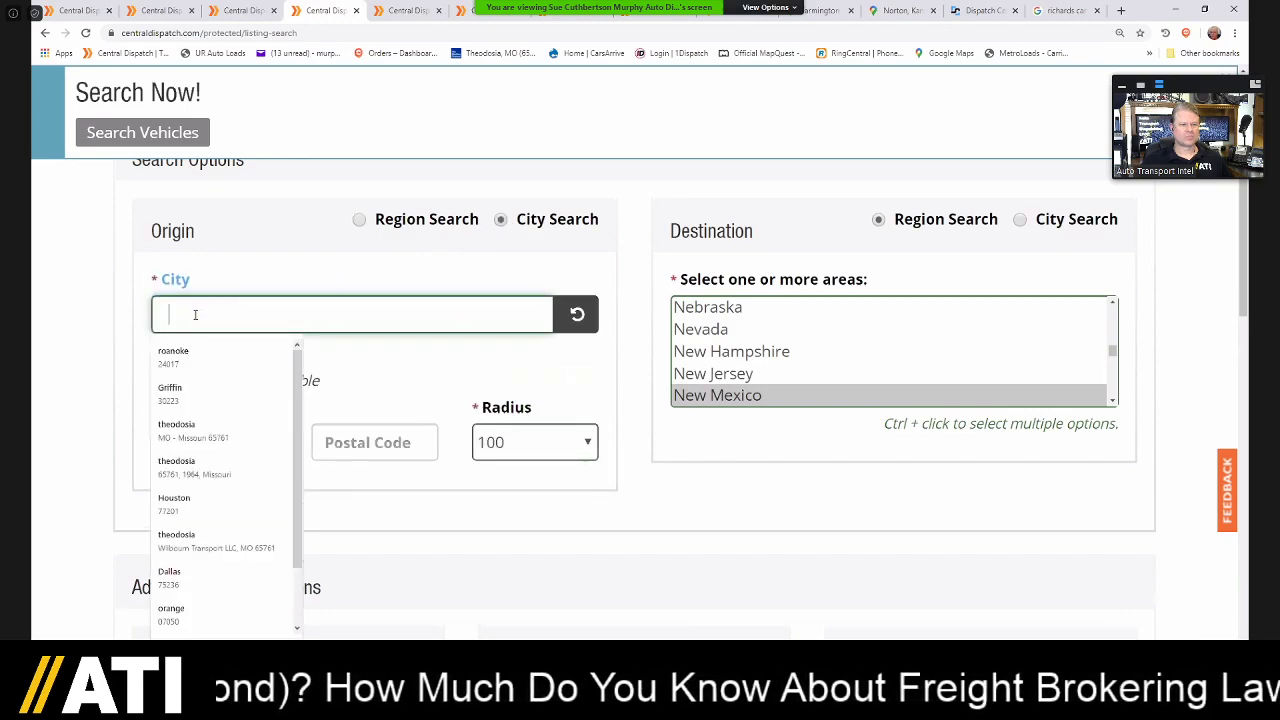
pyautogui.write('philadelphia')
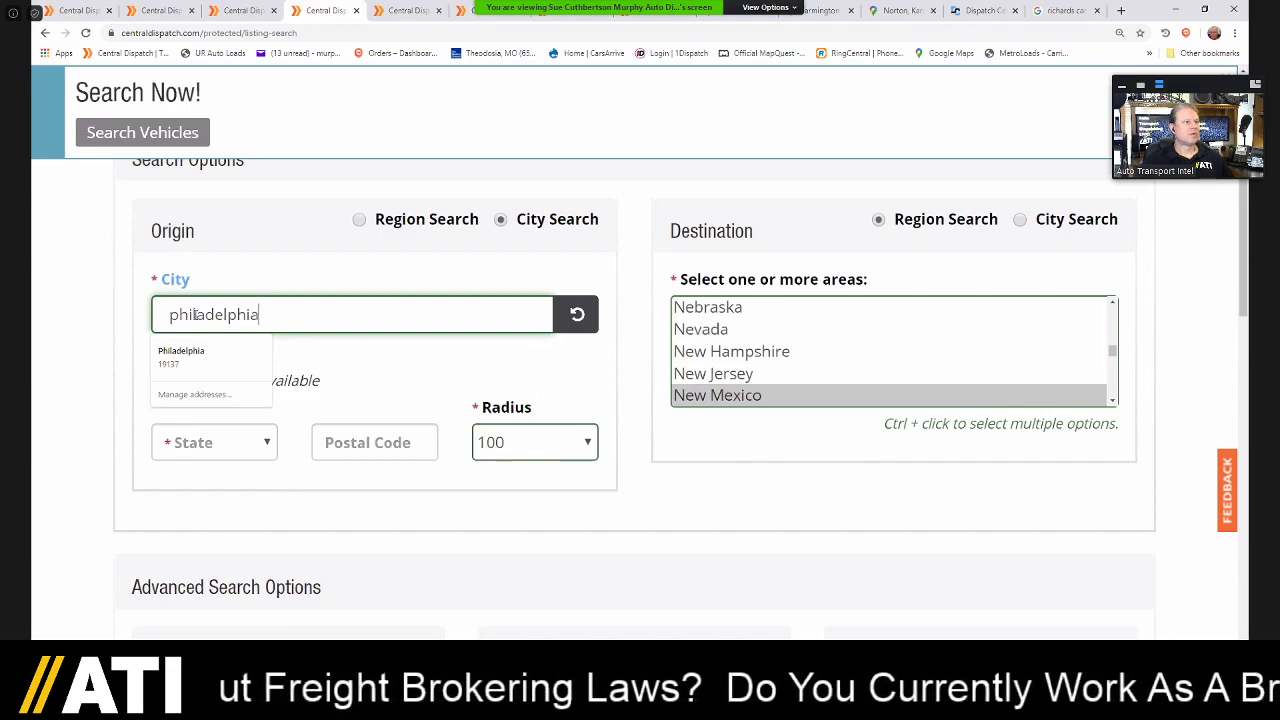
pyautogui.scroll(-1, 900, 257)
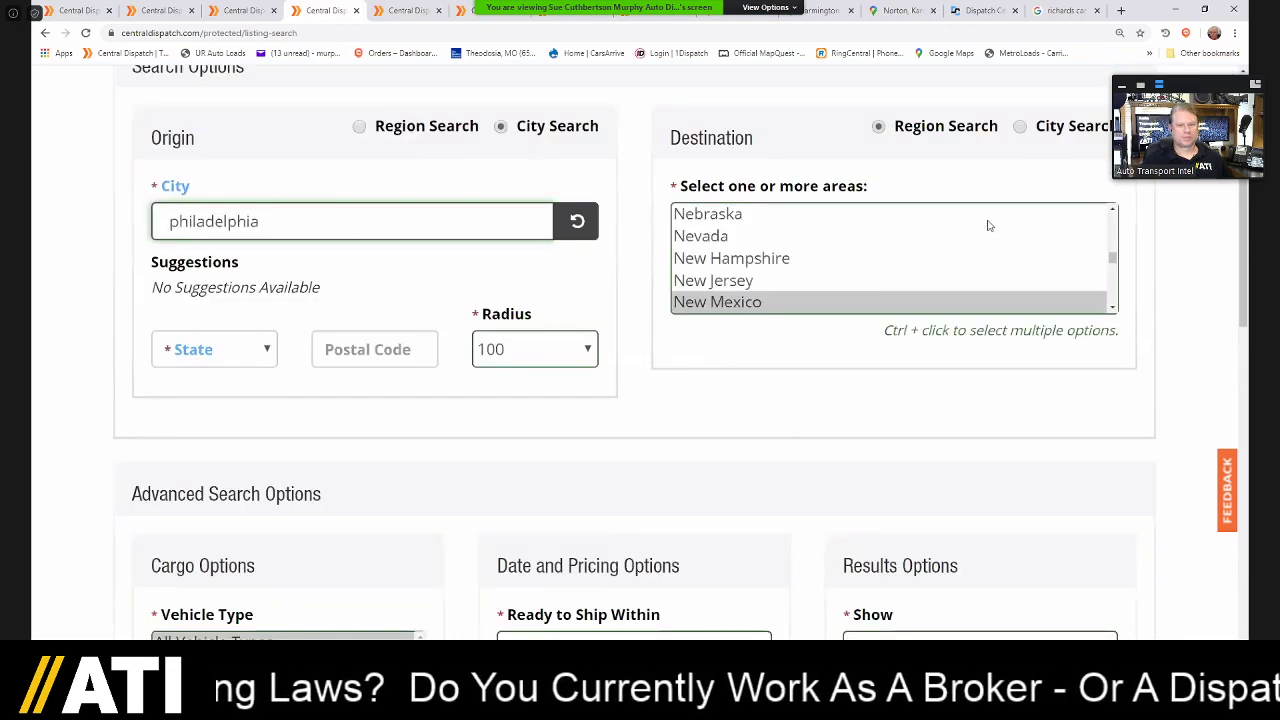
pyautogui.scroll(1, 988, 226)
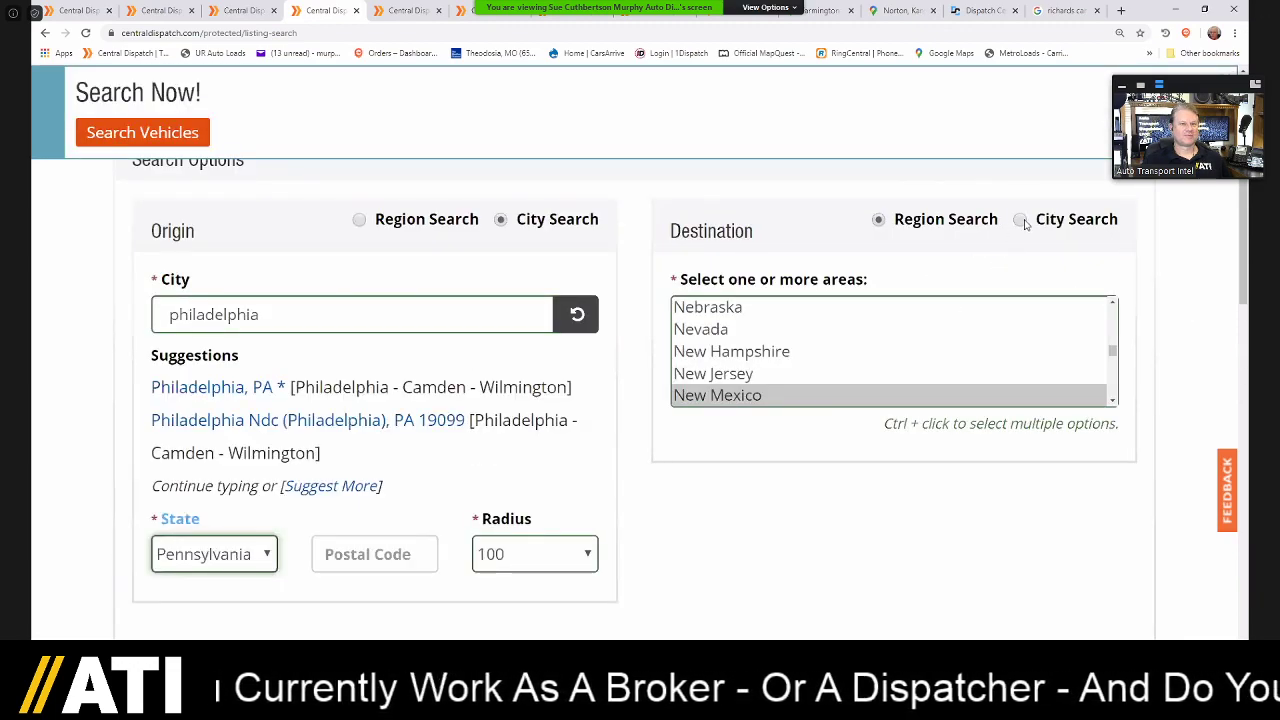
# - Switch the destination to a city search and set it to Philadelphia, Pennsylvania
pyautogui.click(1020, 220)
pyautogui.click(750, 317)
pyautogui.write('philadelphia')
pyautogui.press('Tab')
pyautogui.scroll(-1, 749, 317)
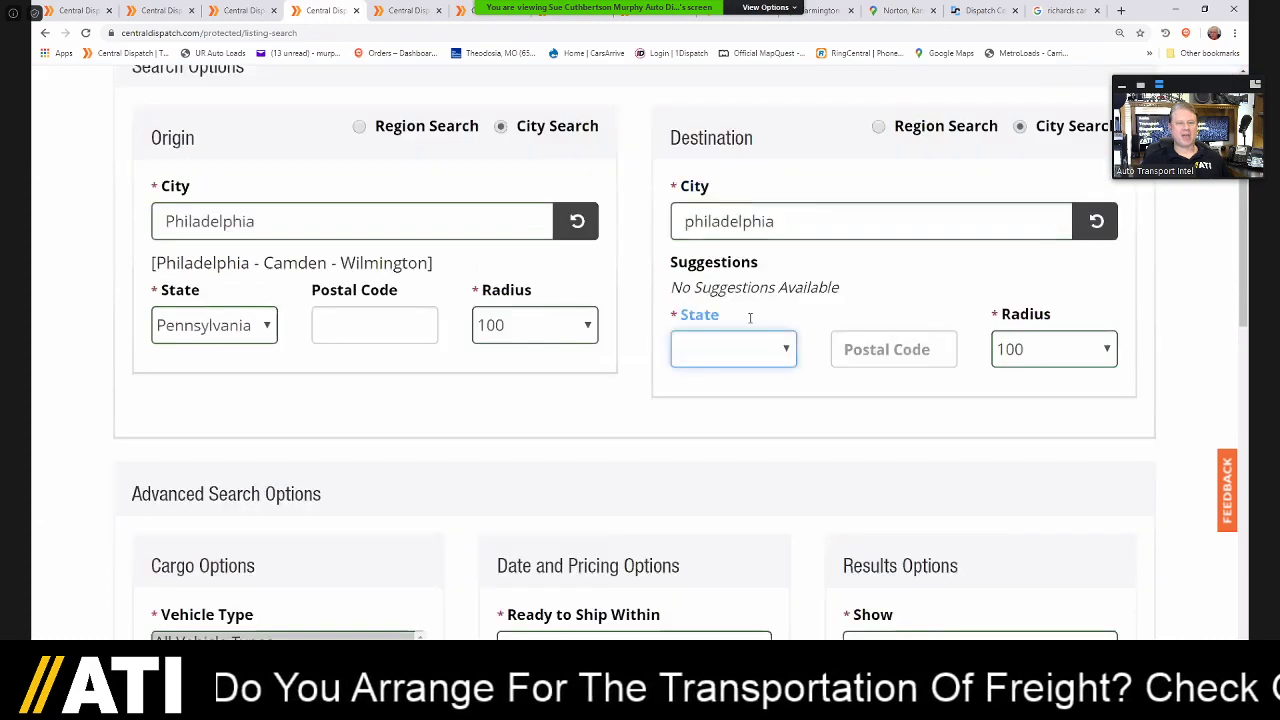
pyautogui.press('p')
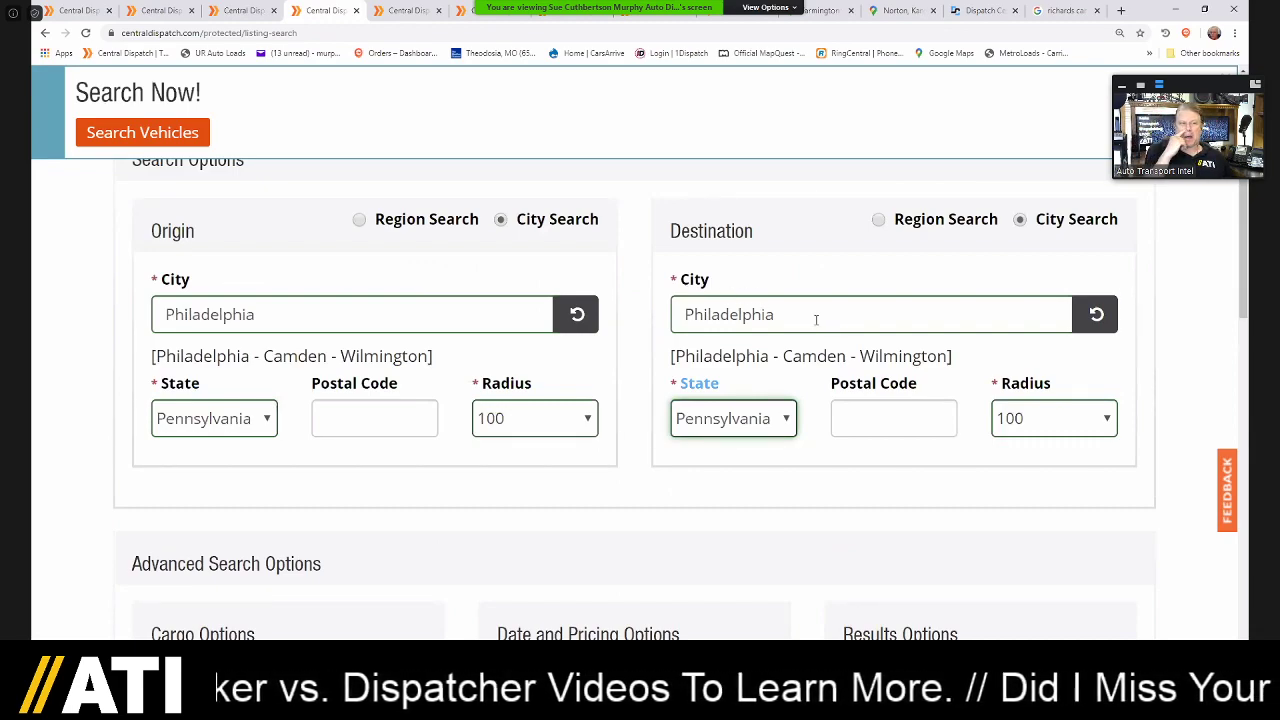
# - Open the destination city entry for editing
pyautogui.moveTo(790, 322); pyautogui.dragTo(681, 321)
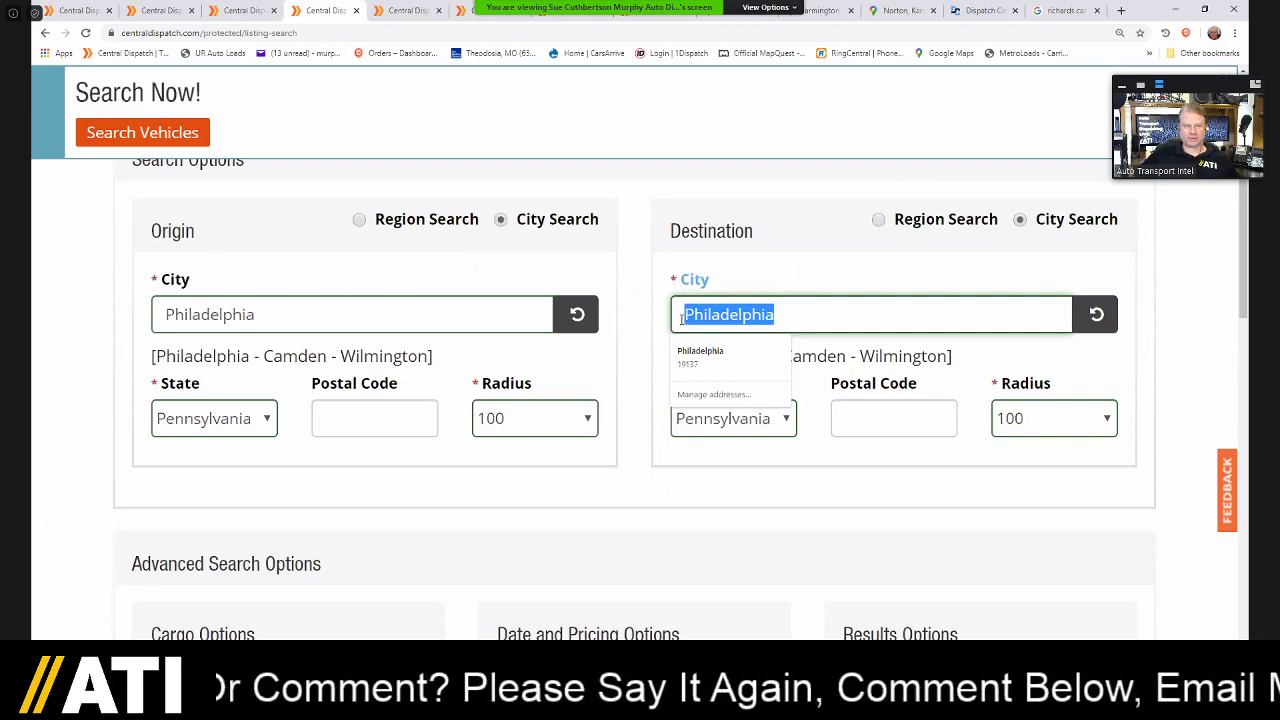
# - Set the origin city to Pittsburgh and the destination city to Nashville
pyautogui.moveTo(300, 316); pyautogui.dragTo(165, 316)
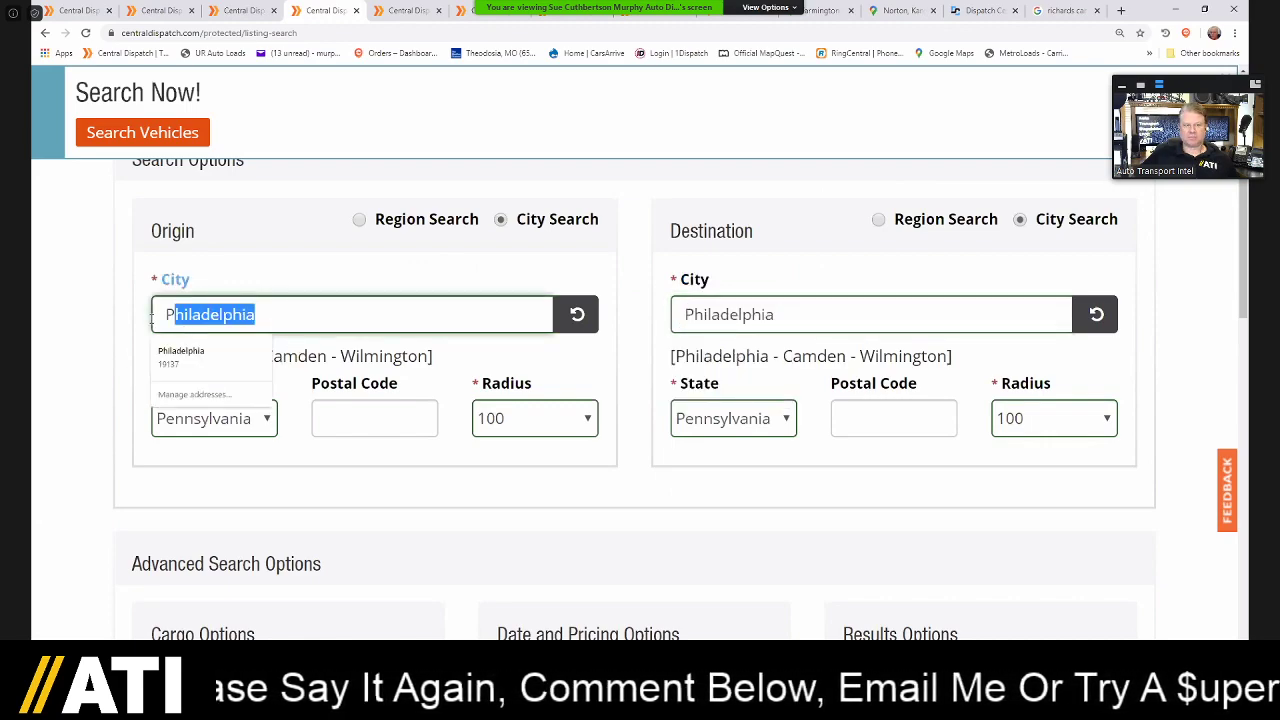
pyautogui.write('pi')
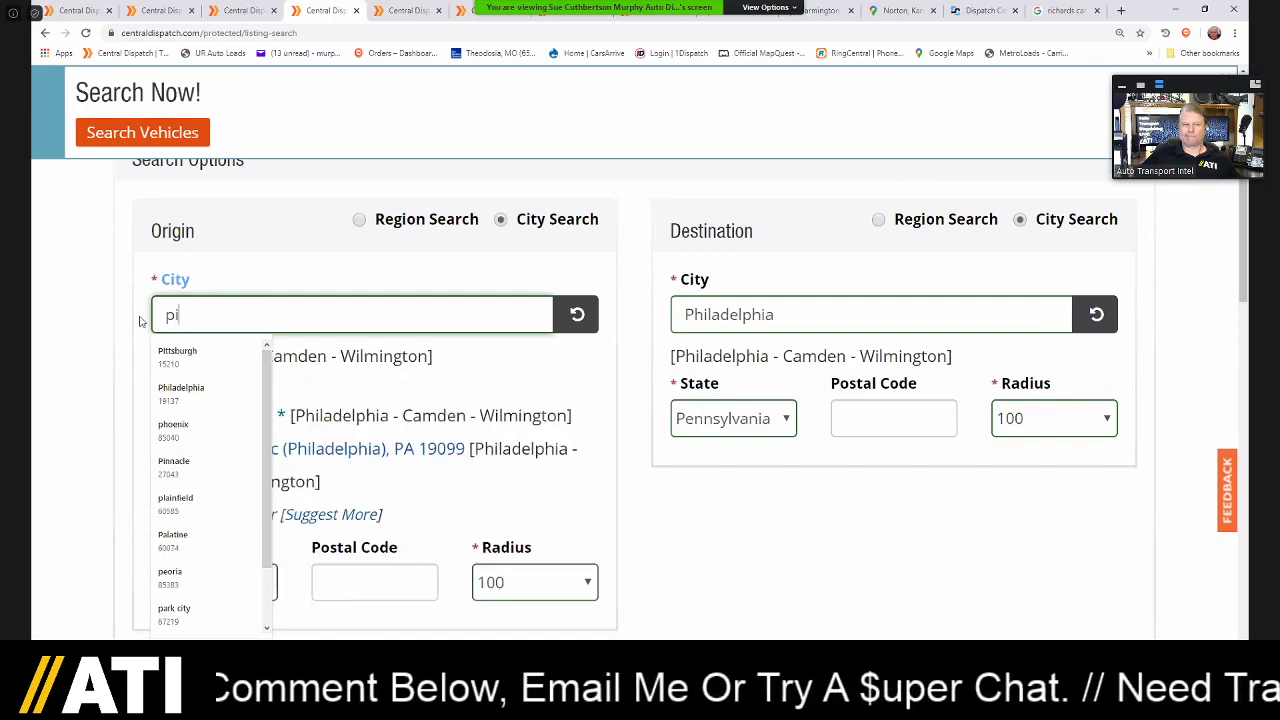
pyautogui.write('ttsburgh')
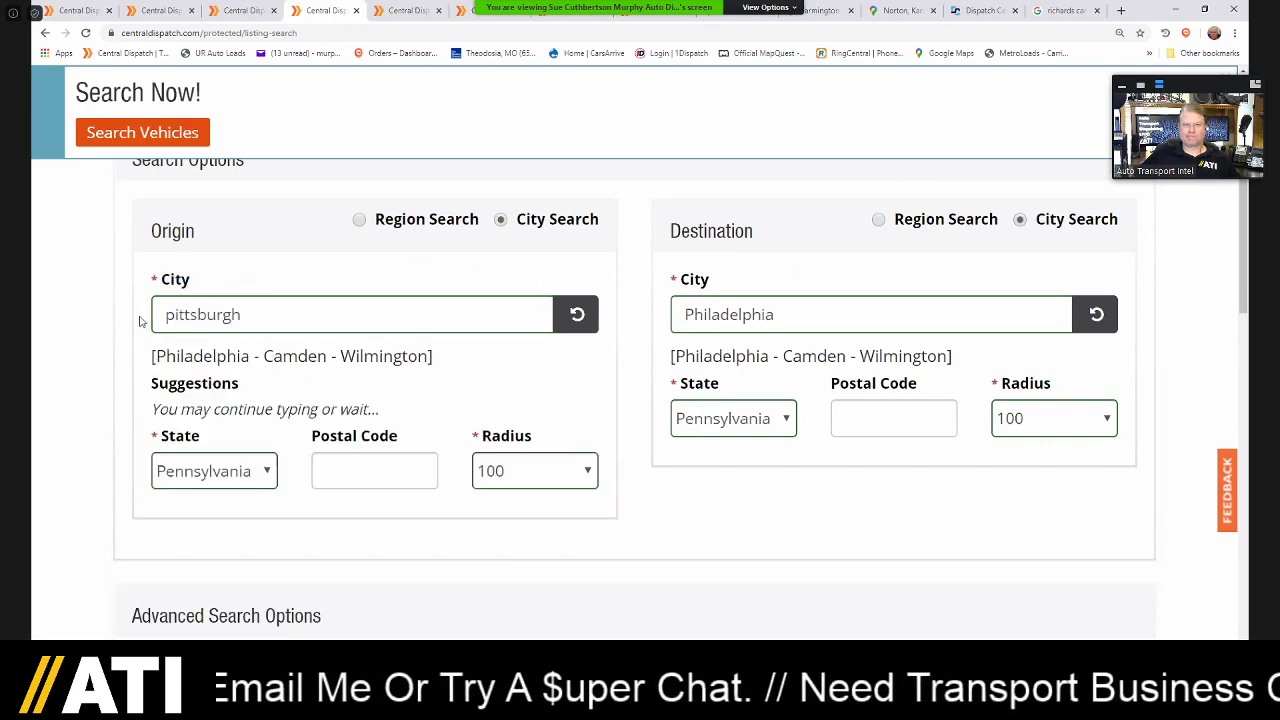
pyautogui.click(751, 319)
pyautogui.write('n')
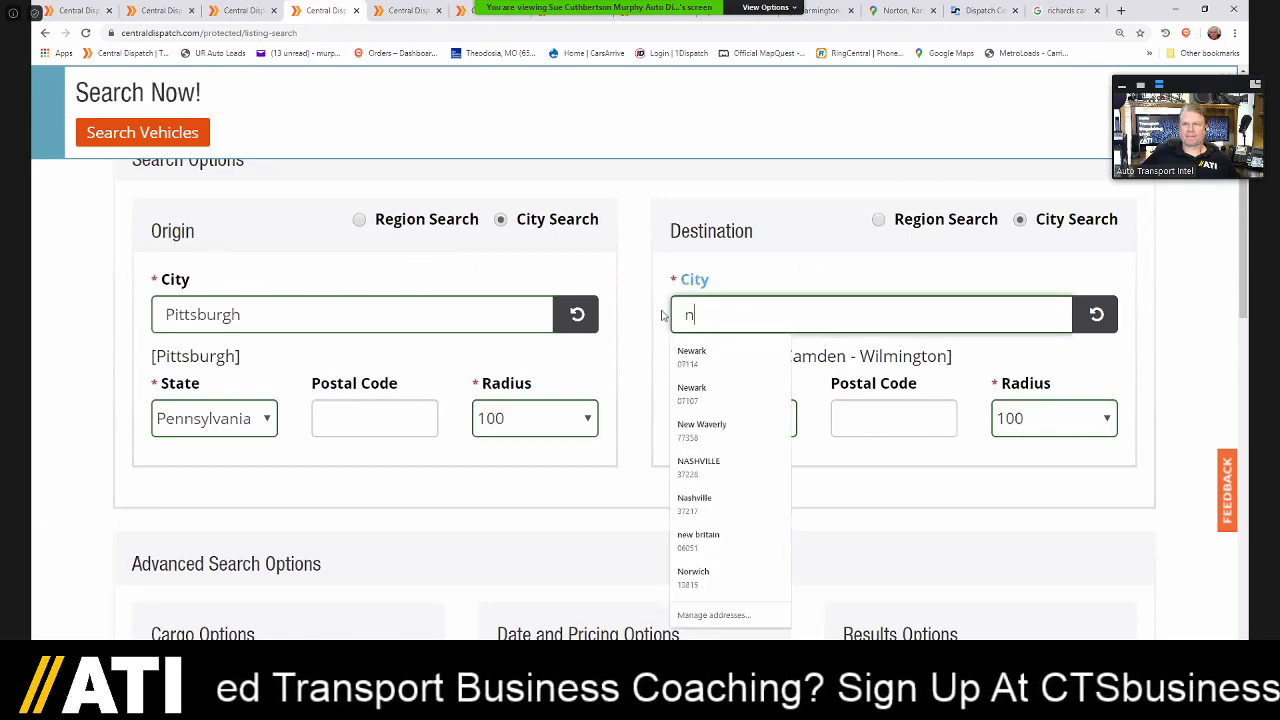
pyautogui.write('ashville')
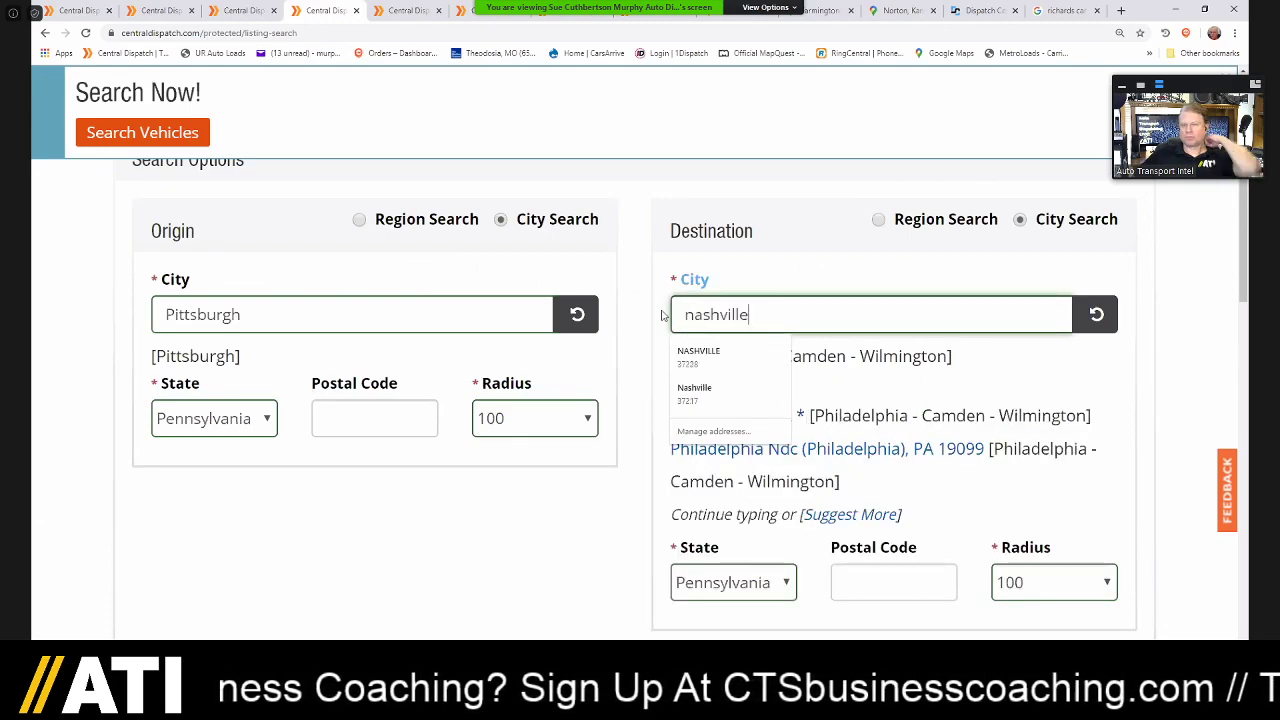
pyautogui.press('Tab')
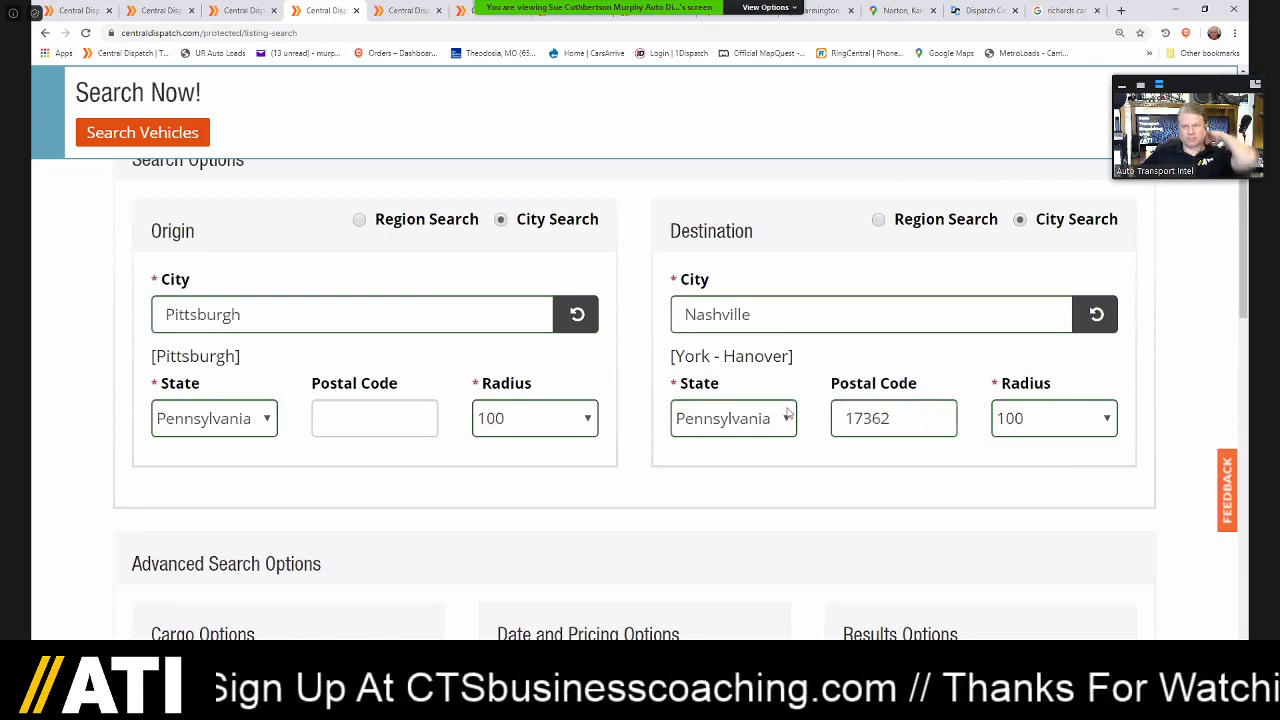
# - Change the destination state to Tennessee and clear the destination postal code
pyautogui.click(786, 419)
pyautogui.moveTo(899, 197); pyautogui.dragTo(897, 245)
pyautogui.click(777, 300)
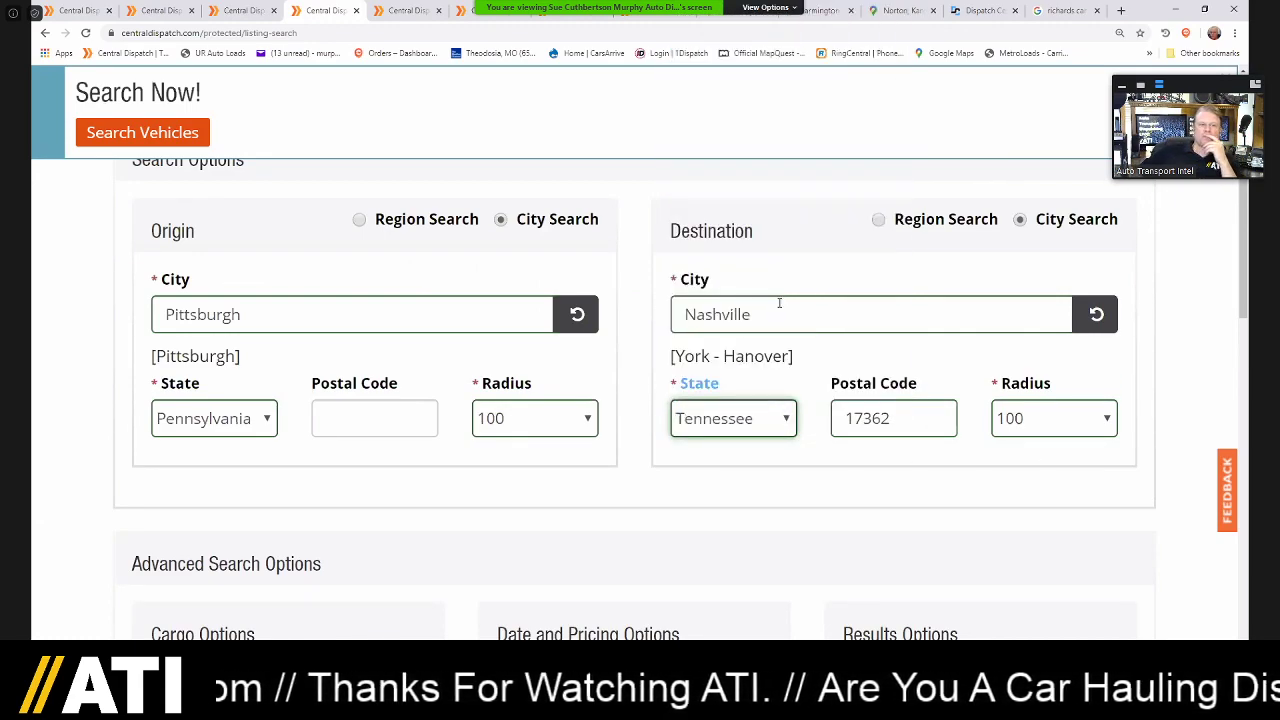
pyautogui.press('Tab')
pyautogui.press('BackSpace')
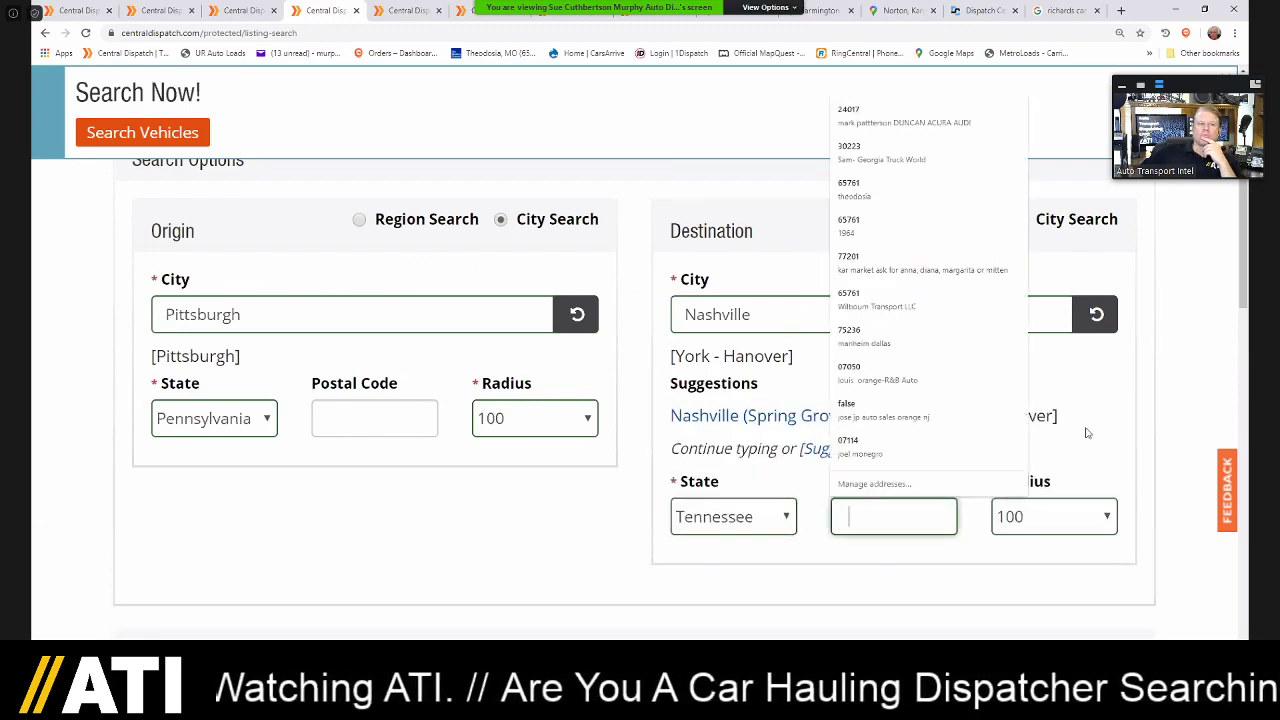
pyautogui.scroll(-1, 747, 484)
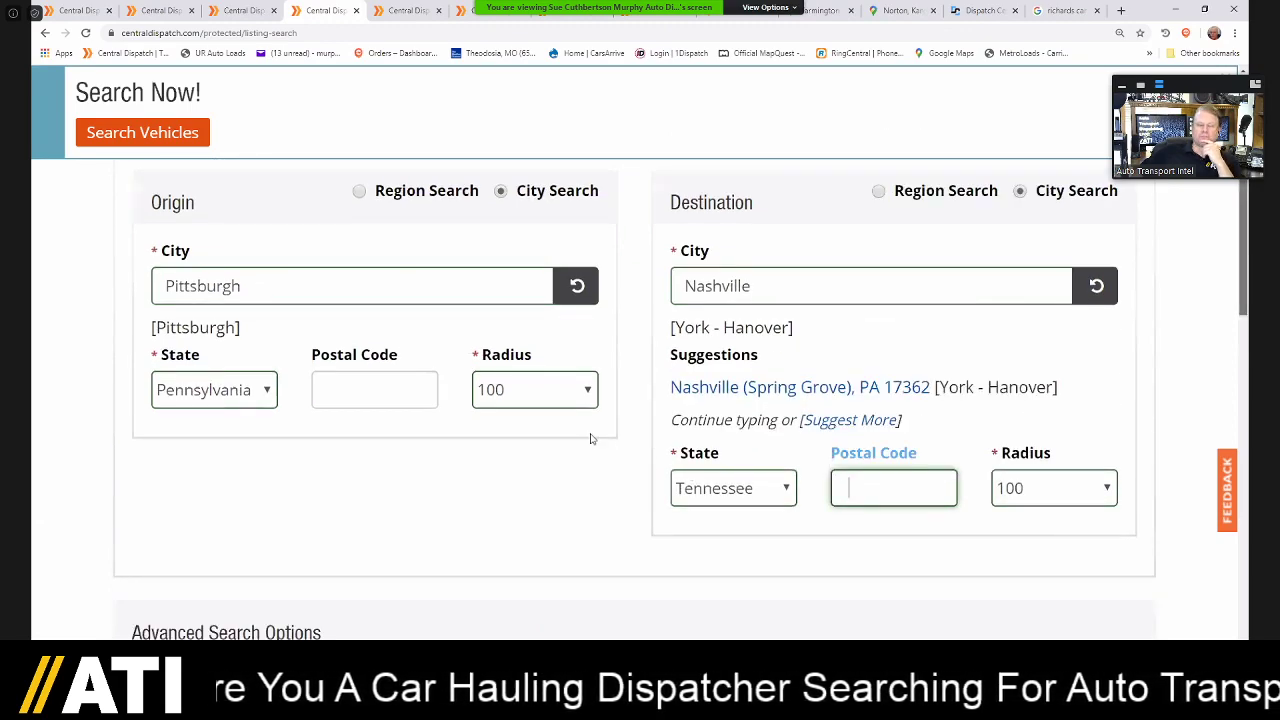
pyautogui.click(611, 420)
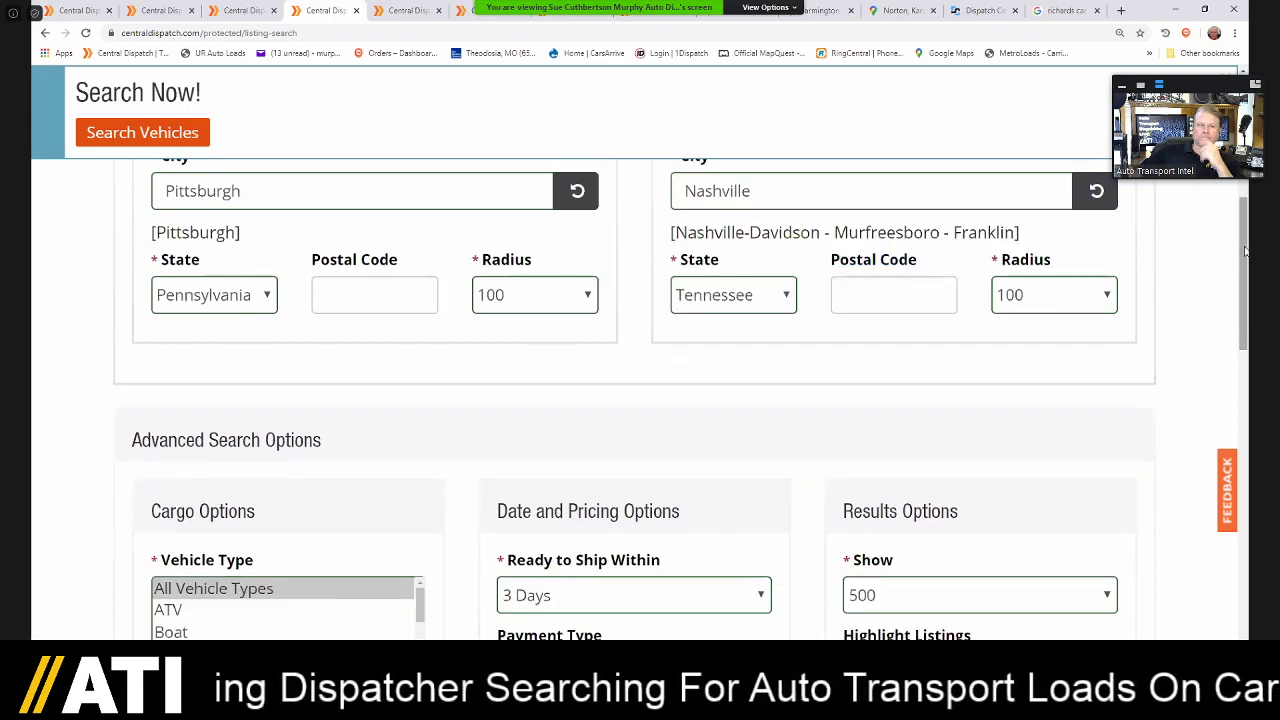
# - Run the vehicle search from Pittsburgh to Nashville with the existing advanced search options
pyautogui.moveTo(1245, 301); pyautogui.dragTo(1245, 304)
pyautogui.scroll(-2, 1236, 375)
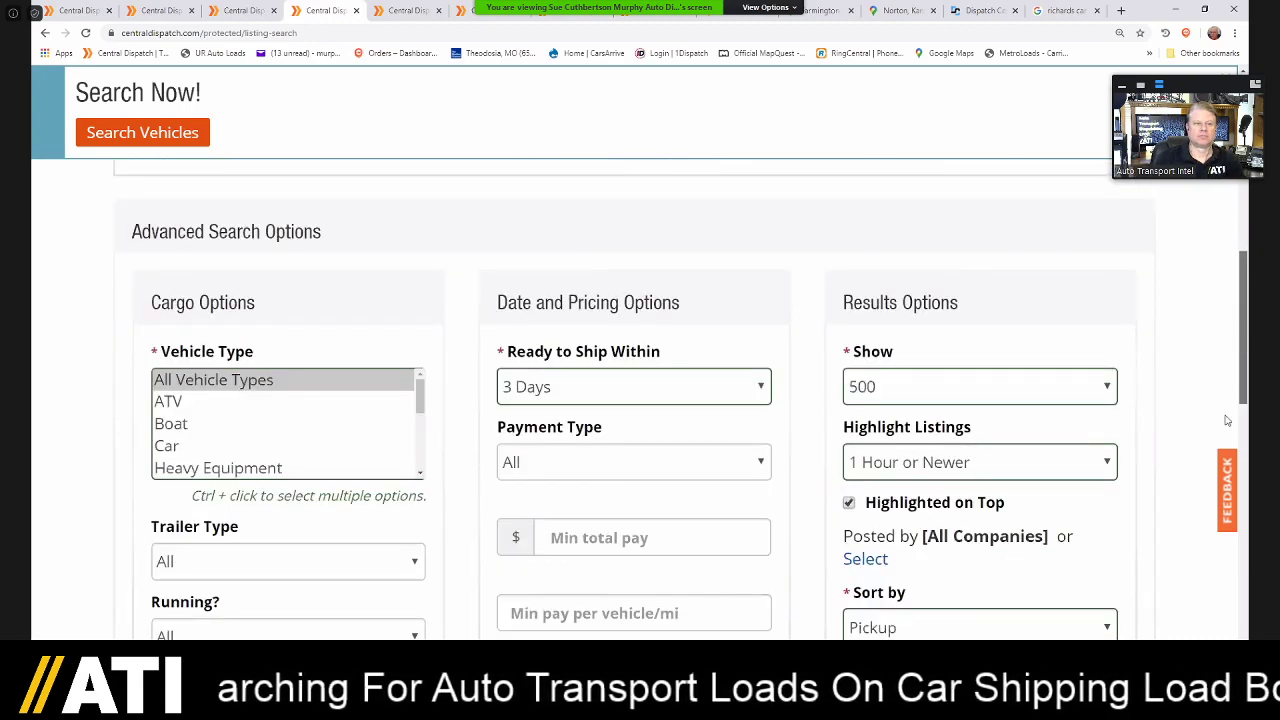
pyautogui.scroll(-5, 1051, 486)
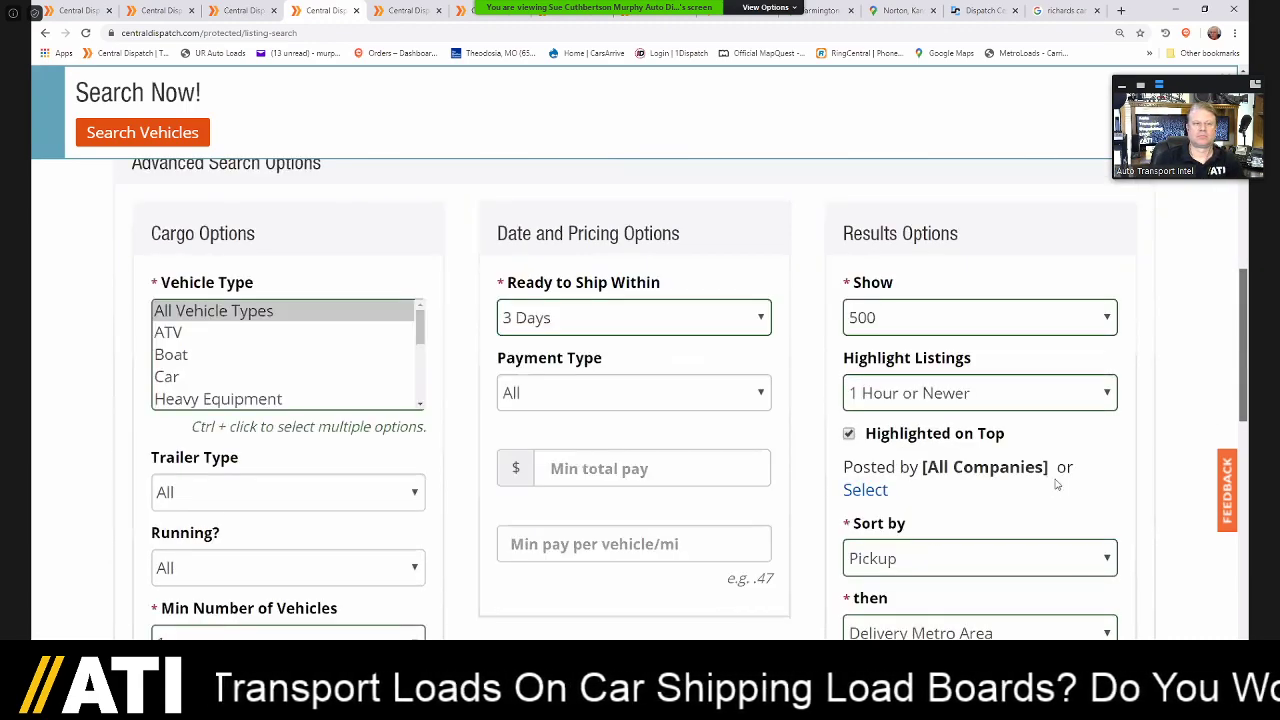
pyautogui.click(1056, 486)
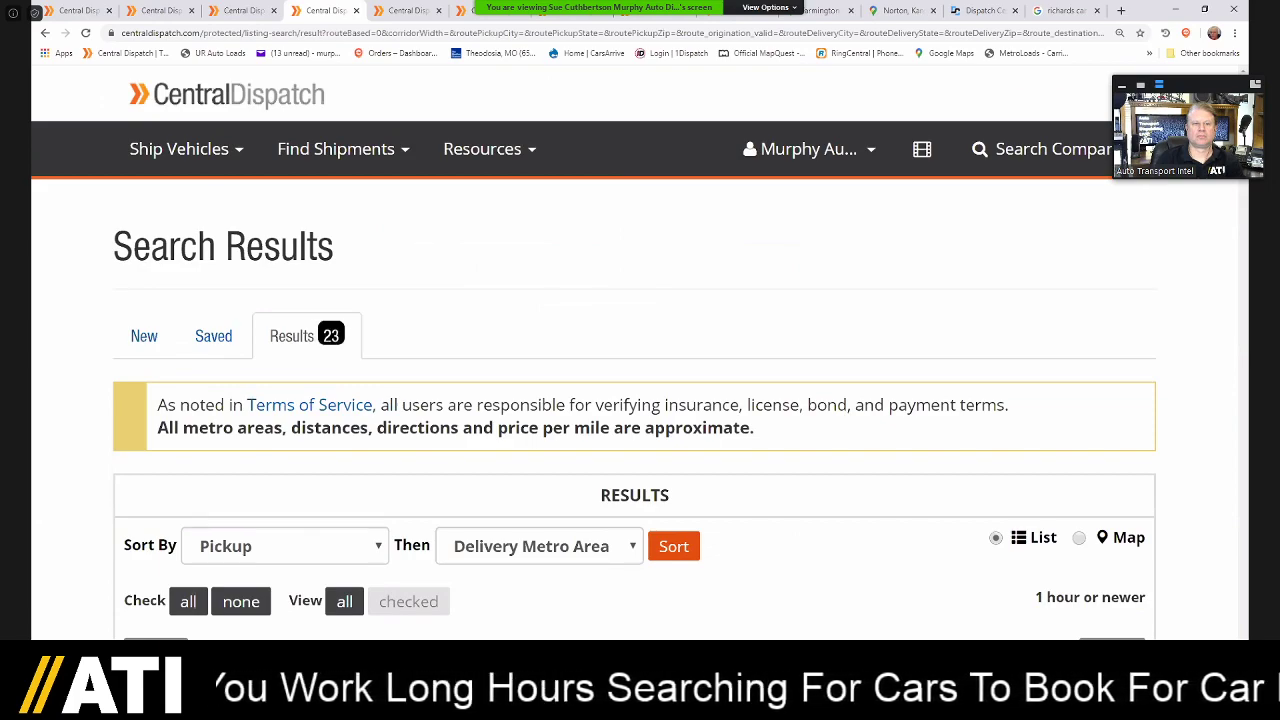
# - Examine the Pittsburgh-to-Nashville listings for their vehicles, prices, rates per mile, pickup and delivery locations and posting companies
pyautogui.scroll(-1, 640, 400)
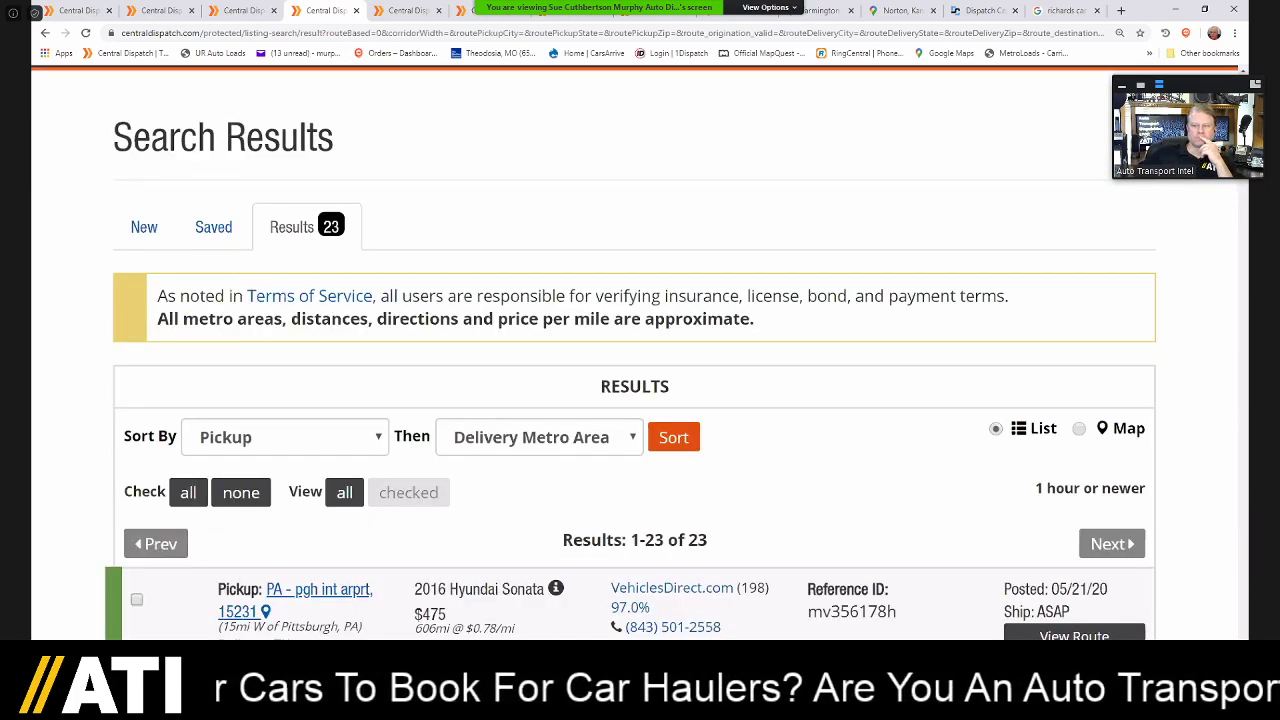
pyautogui.scroll(-2, 1241, 183)
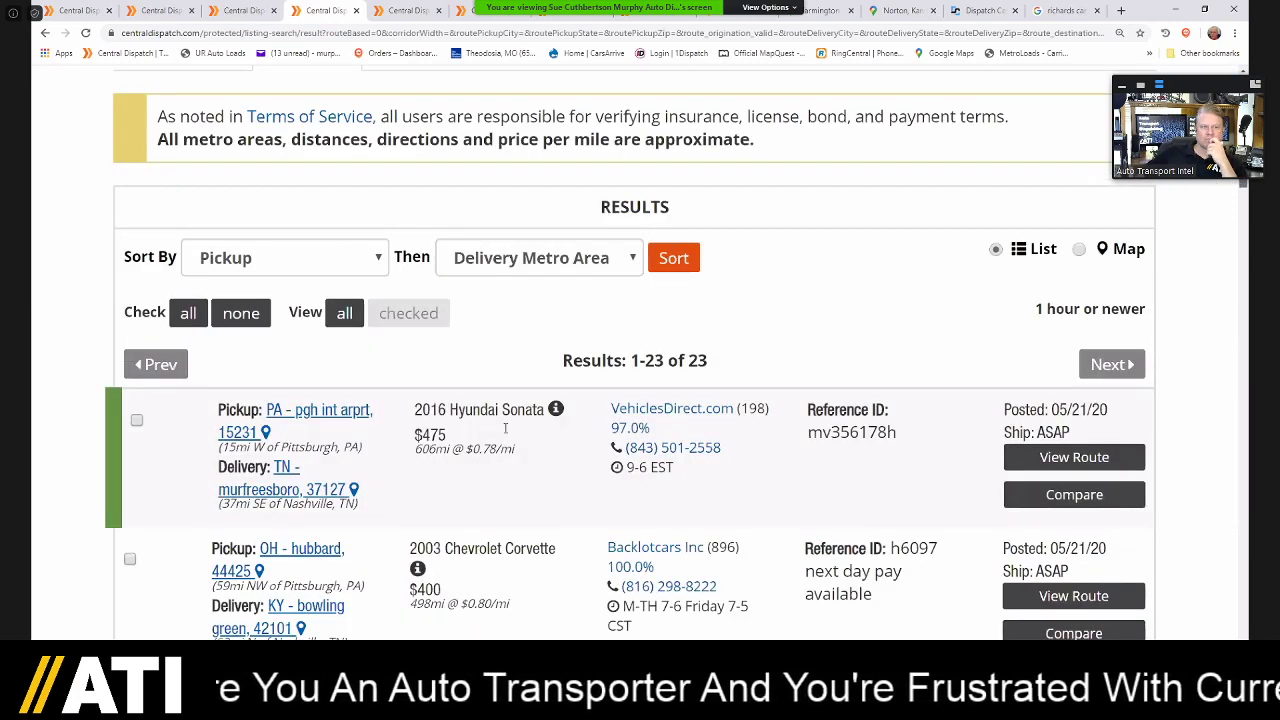
pyautogui.scroll(-1, 506, 444)
pyautogui.scroll(-1, 631, 394)
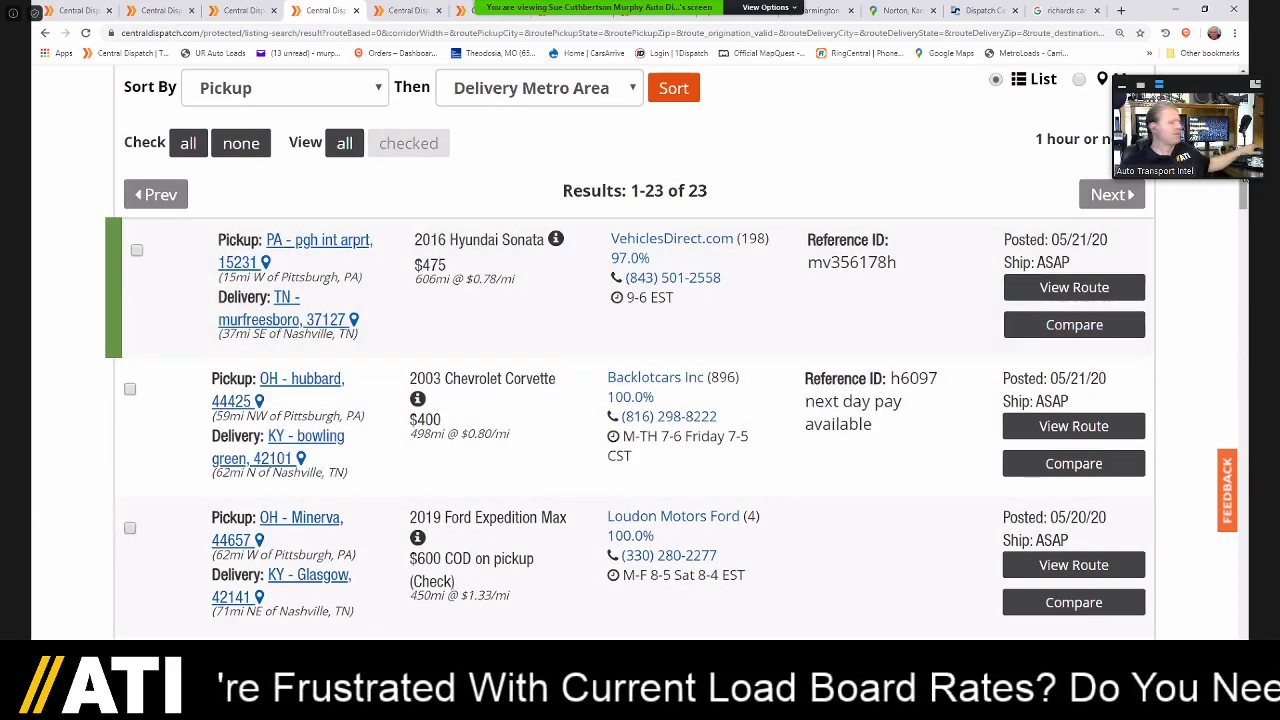
pyautogui.scroll(-1, 628, 352)
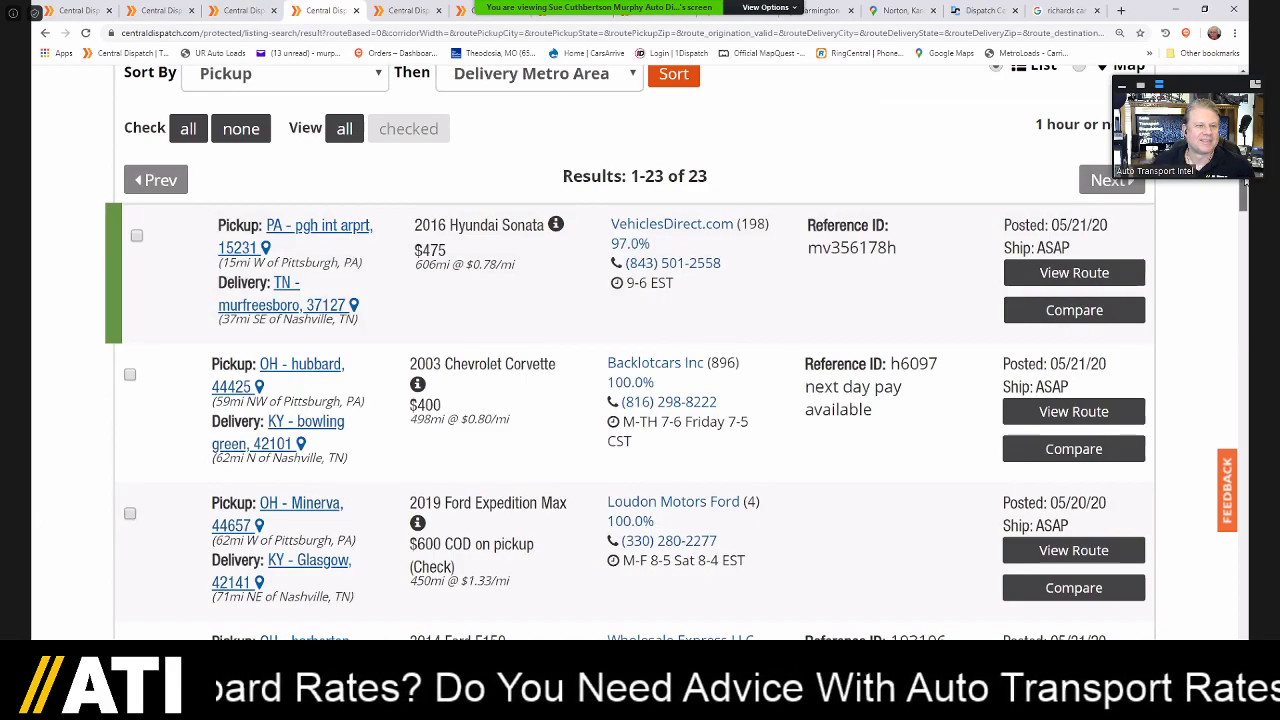
pyautogui.moveTo(1245, 195); pyautogui.dragTo(1245, 205)
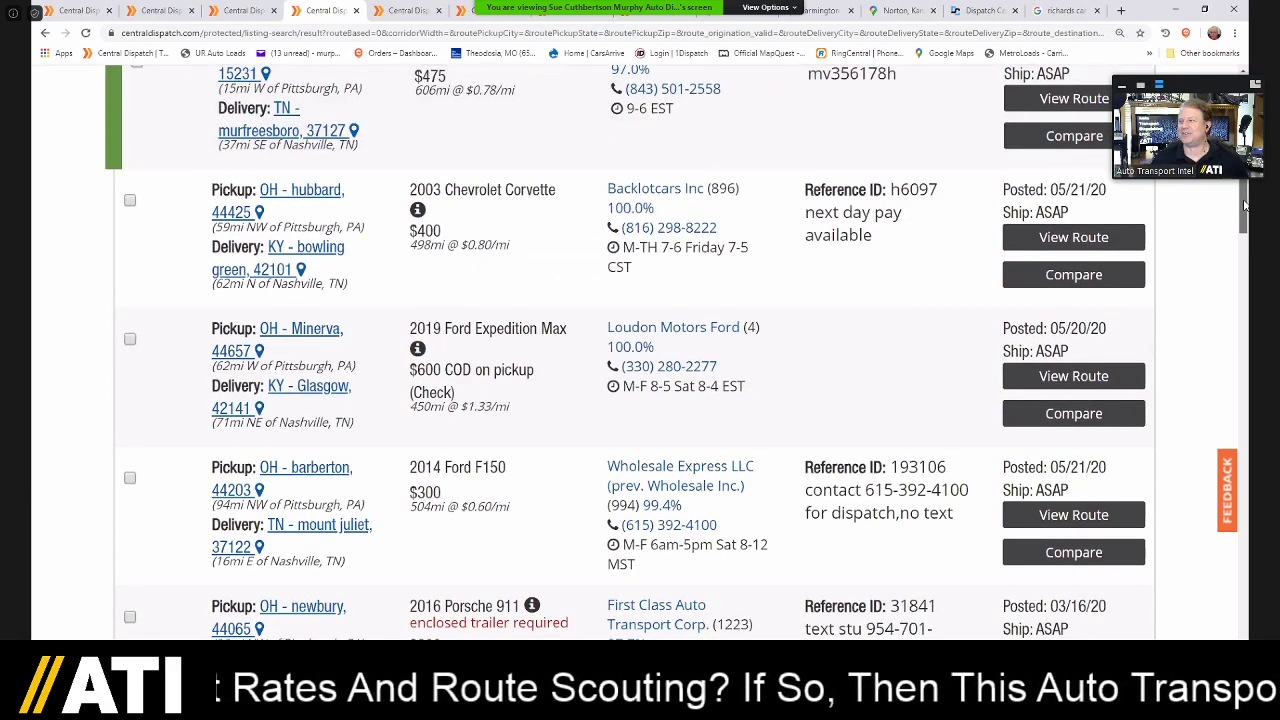
pyautogui.moveTo(1245, 205); pyautogui.dragTo(1245, 212)
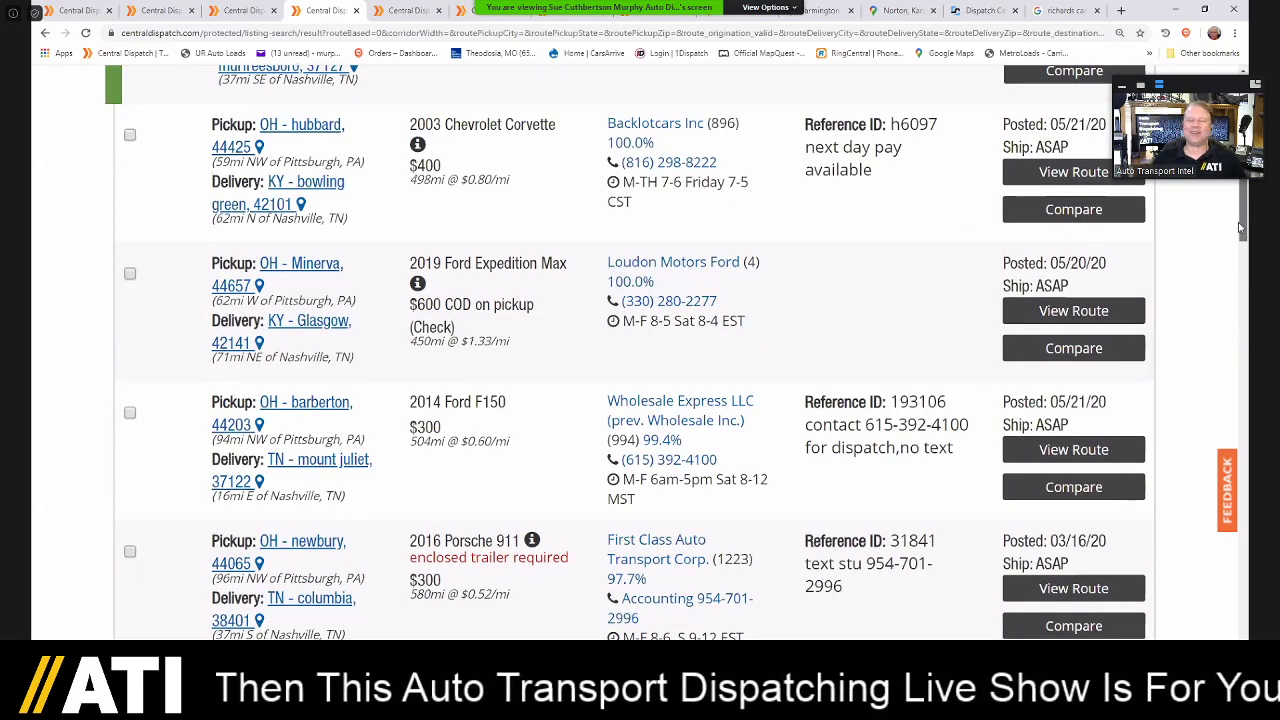
pyautogui.moveTo(1240, 228); pyautogui.dragTo(1237, 251)
pyautogui.scroll(-1, 1240, 228)
pyautogui.scroll(-1, 1237, 248)
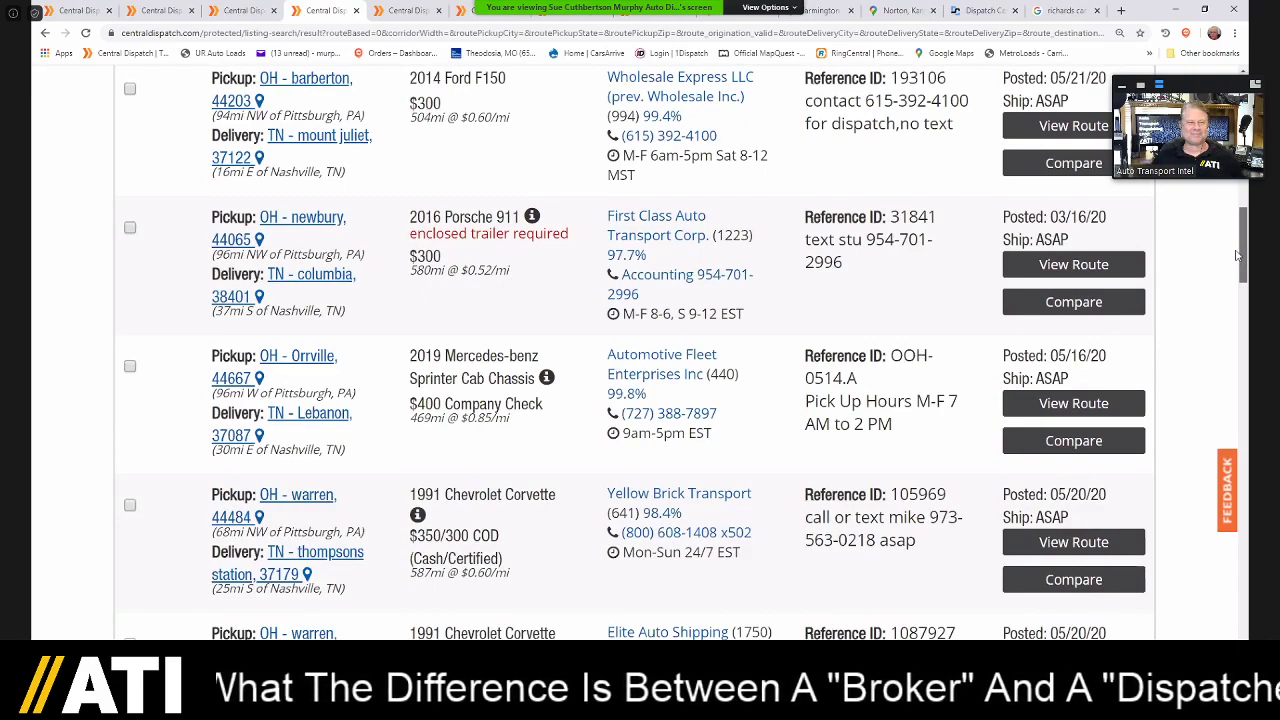
pyautogui.moveTo(1237, 251); pyautogui.dragTo(1237, 253)
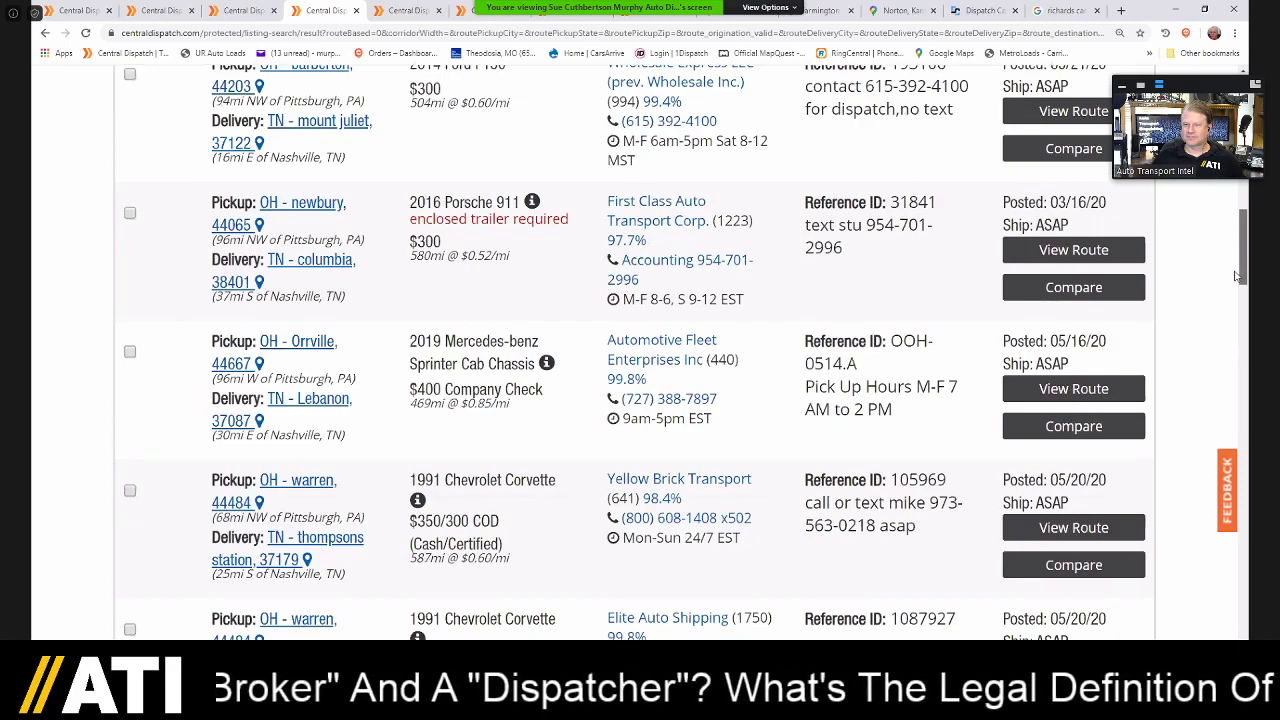
pyautogui.moveTo(1237, 276); pyautogui.dragTo(1233, 321)
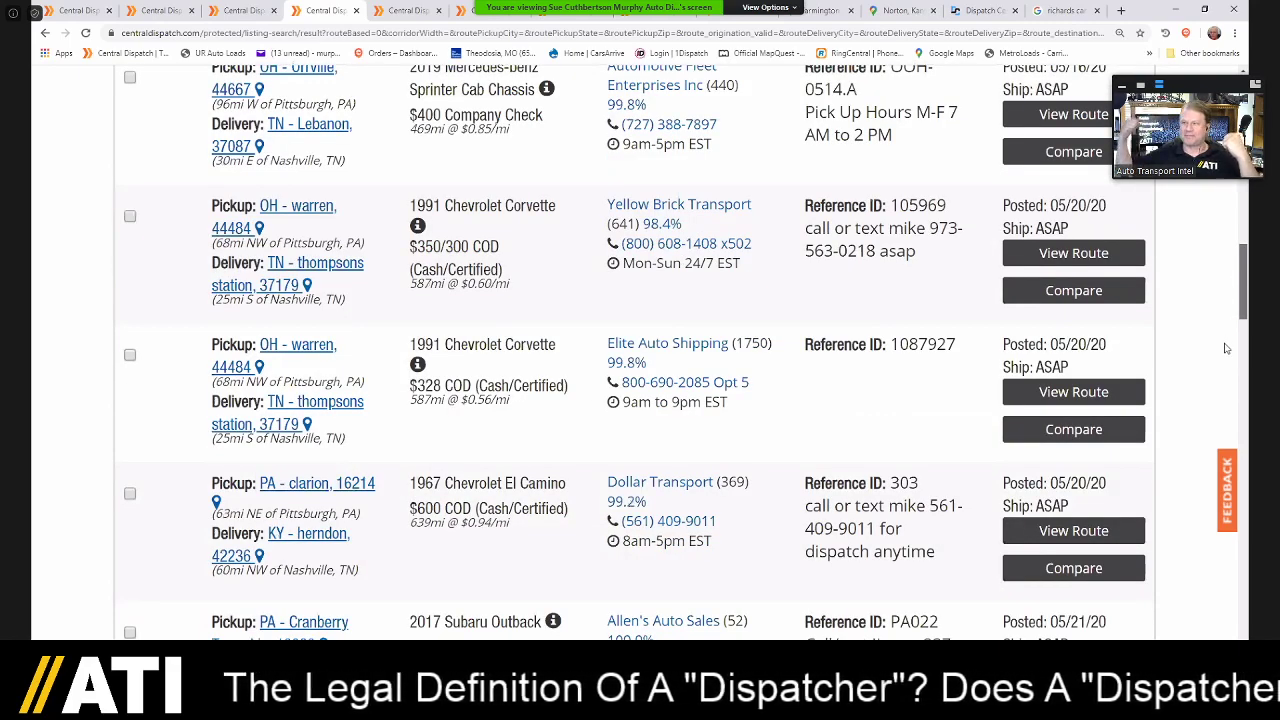
pyautogui.scroll(-1, 600, 372)
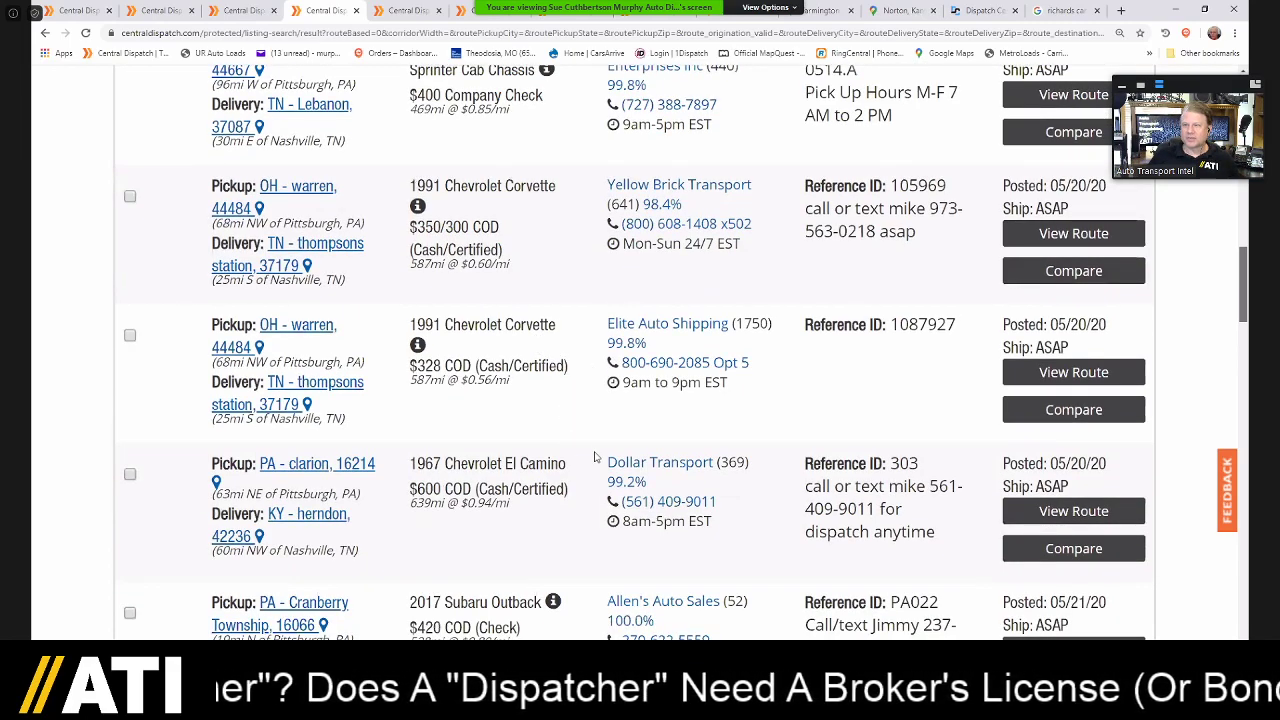
pyautogui.moveTo(1244, 277); pyautogui.dragTo(1245, 354)
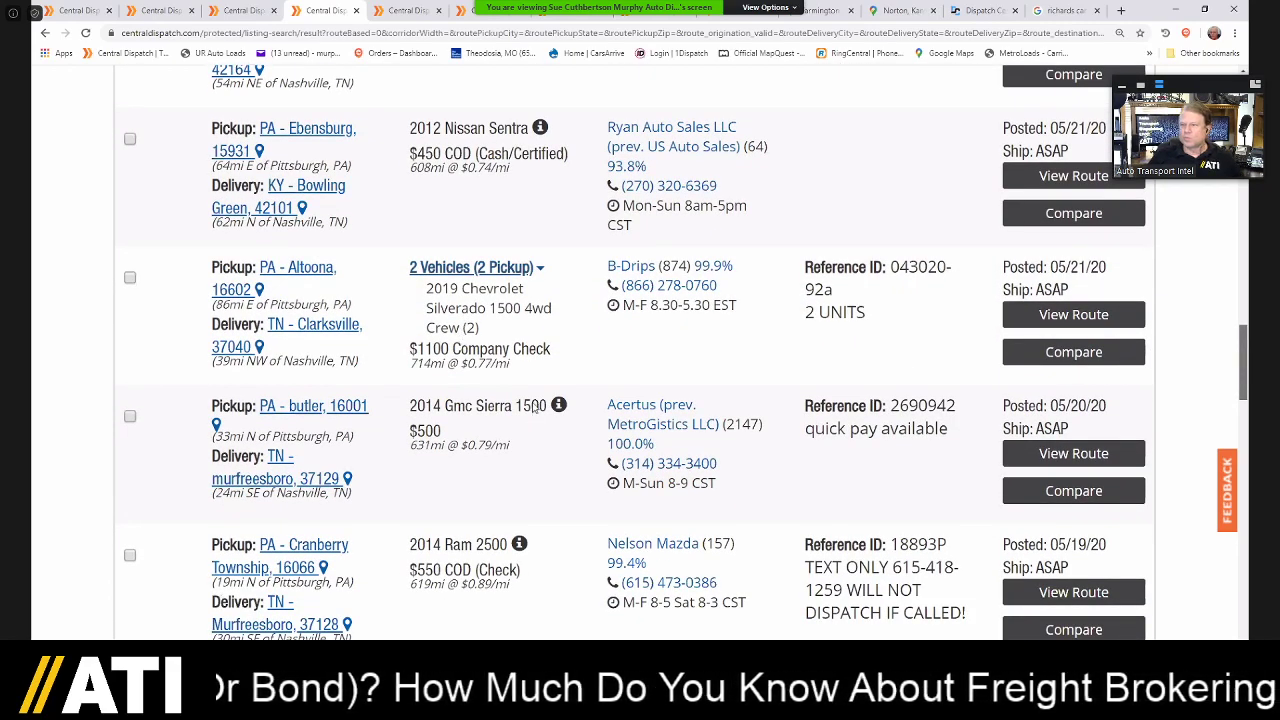
pyautogui.scroll(-1, 604, 453)
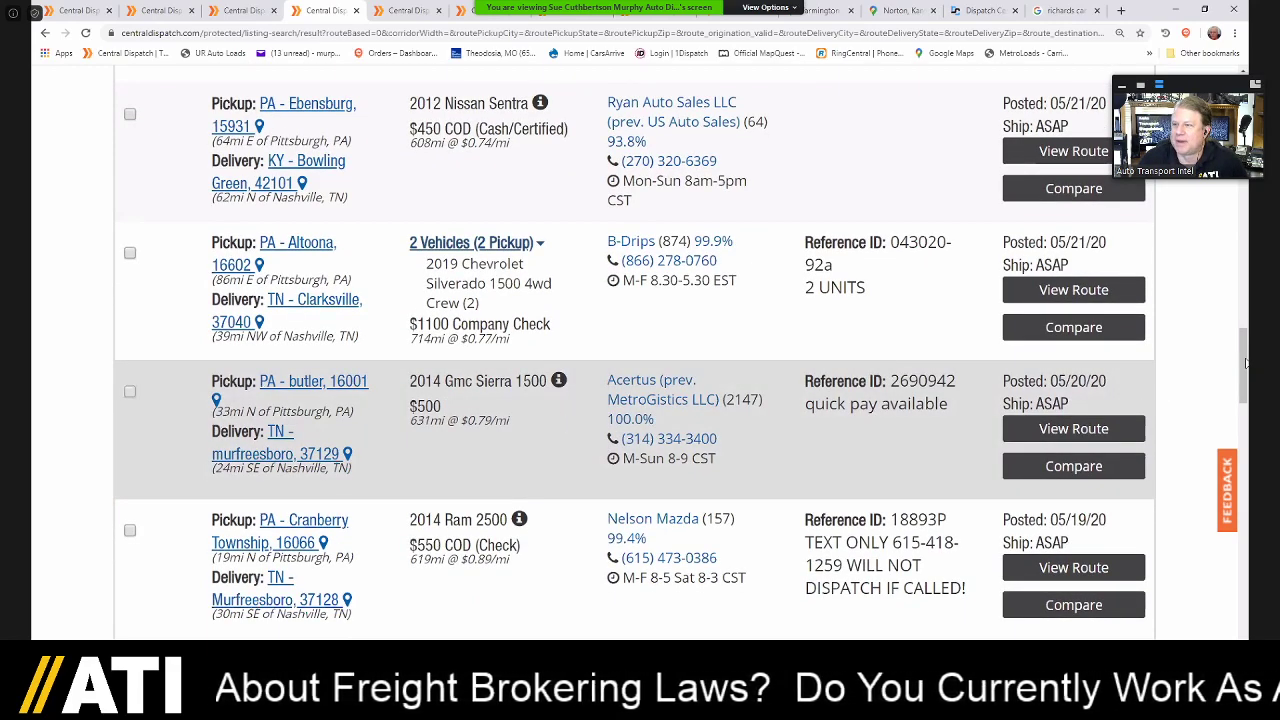
pyautogui.scroll(-2, 637, 245)
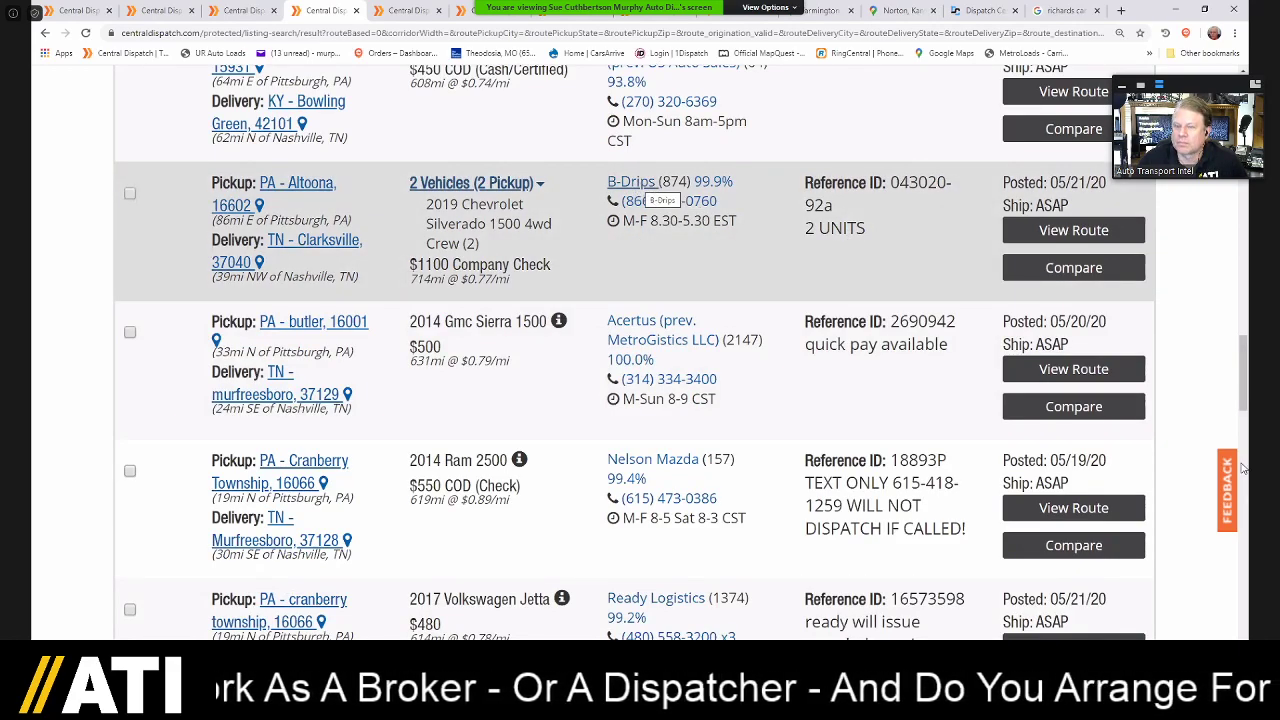
pyautogui.moveTo(1246, 374); pyautogui.dragTo(1245, 389)
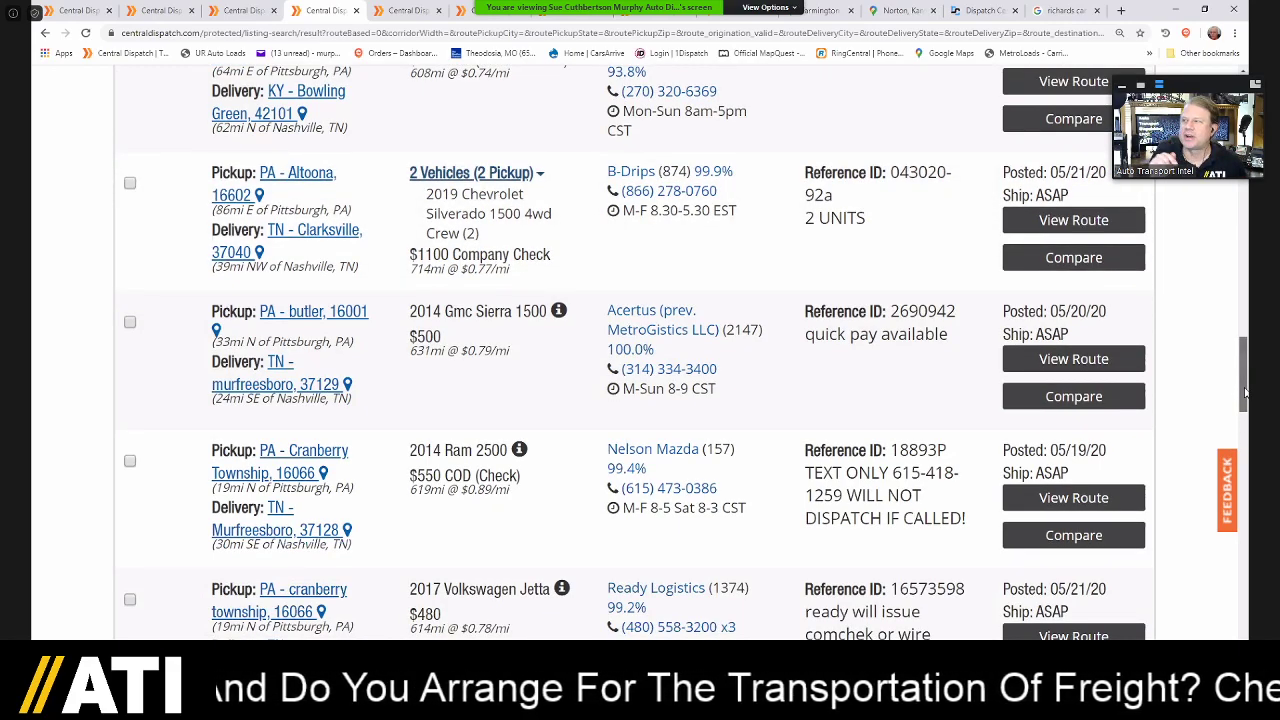
pyautogui.scroll(-2, 1245, 393)
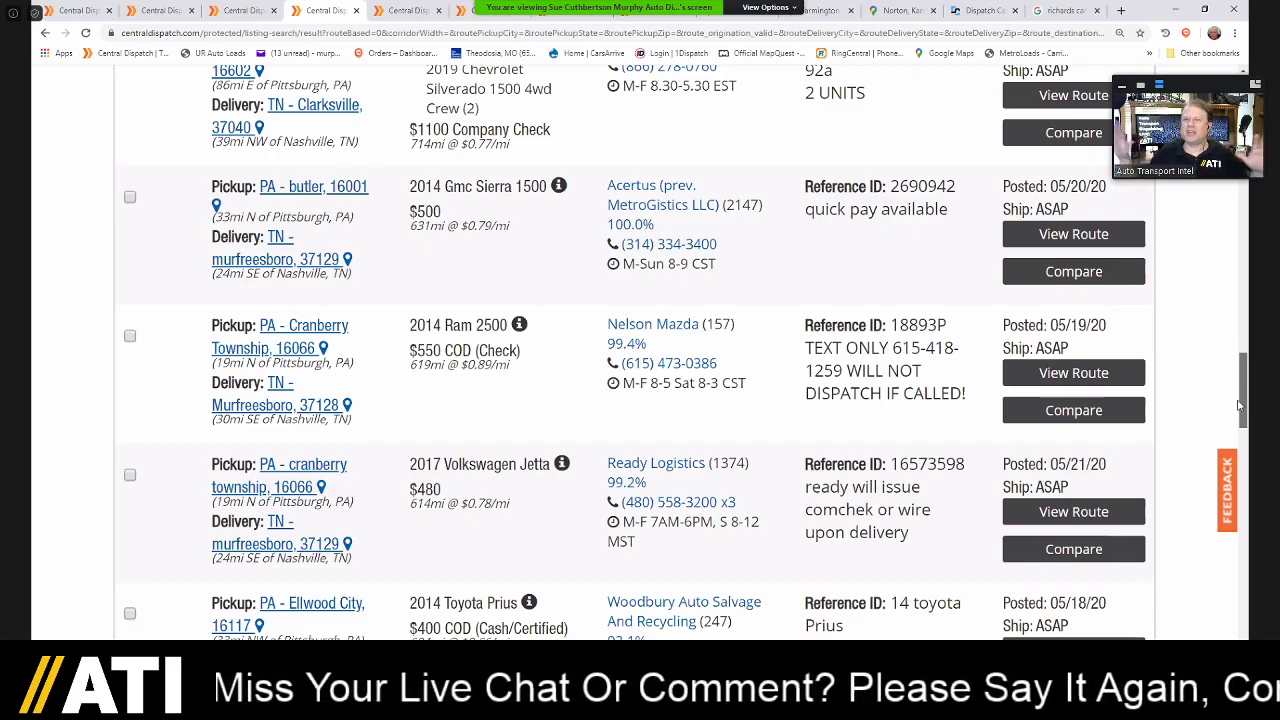
pyautogui.moveTo(1238, 406); pyautogui.dragTo(1236, 418)
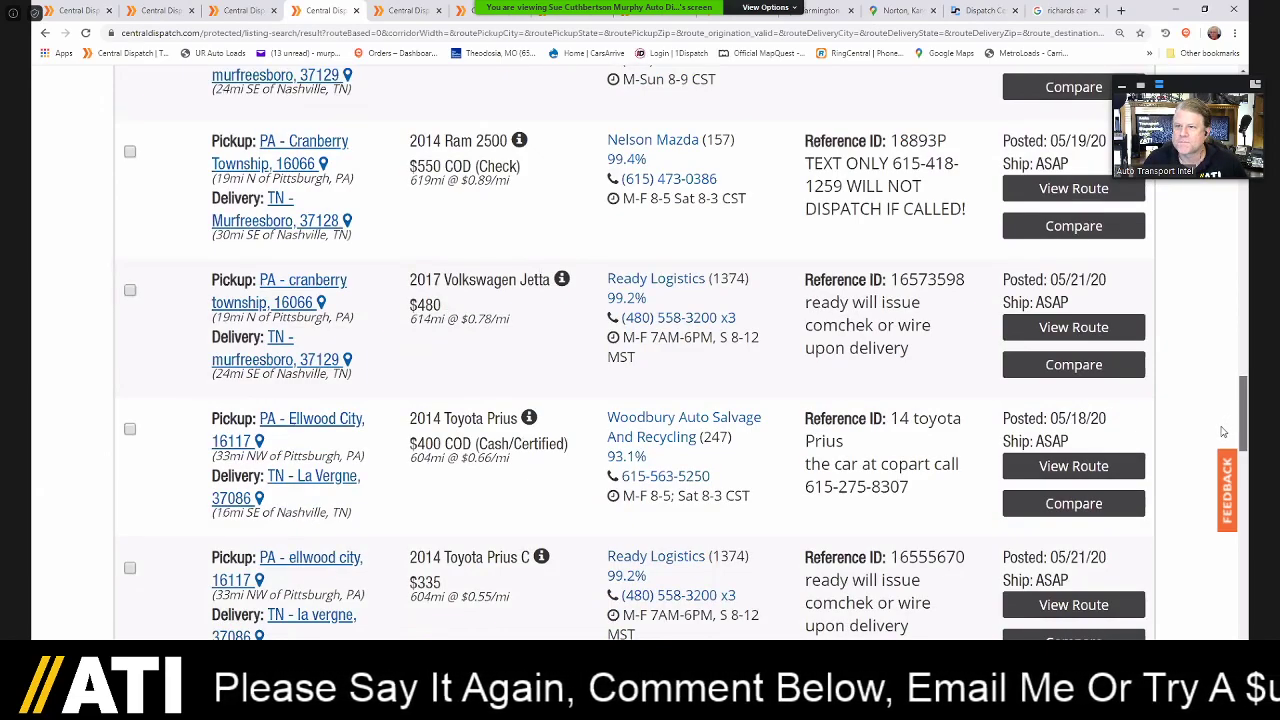
pyautogui.scroll(-1, 1221, 433)
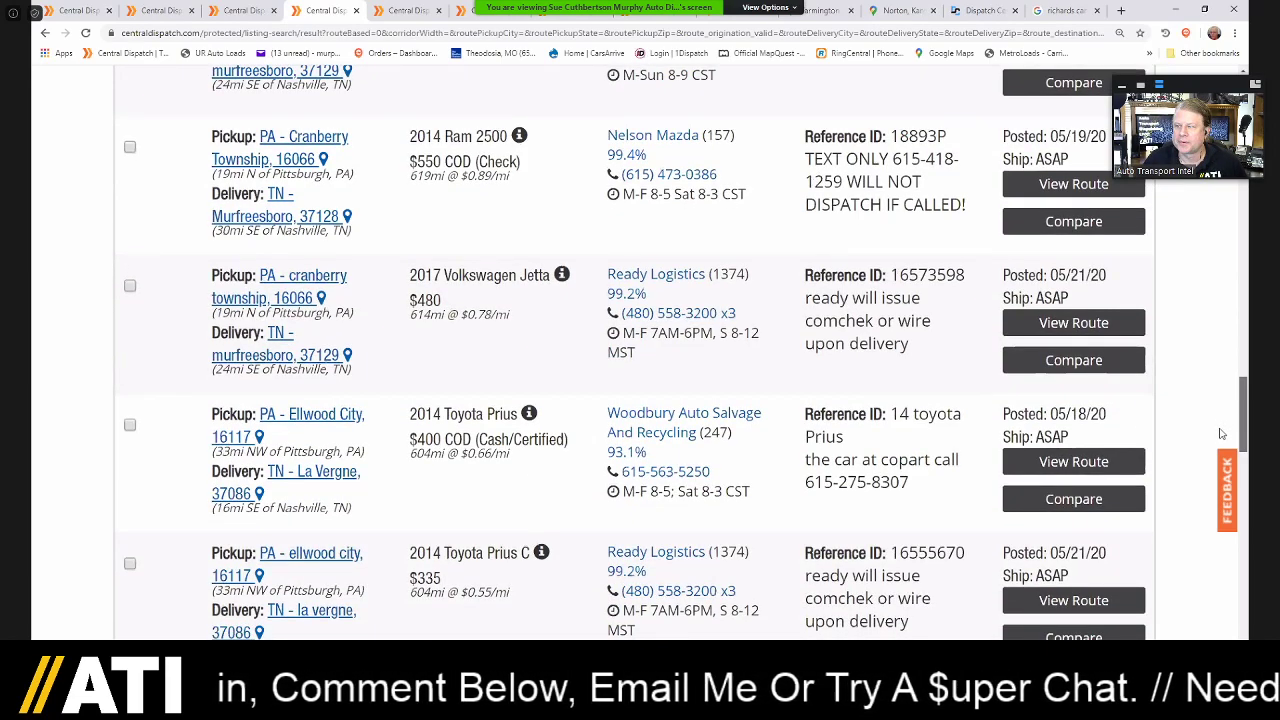
pyautogui.scroll(-2, 1221, 433)
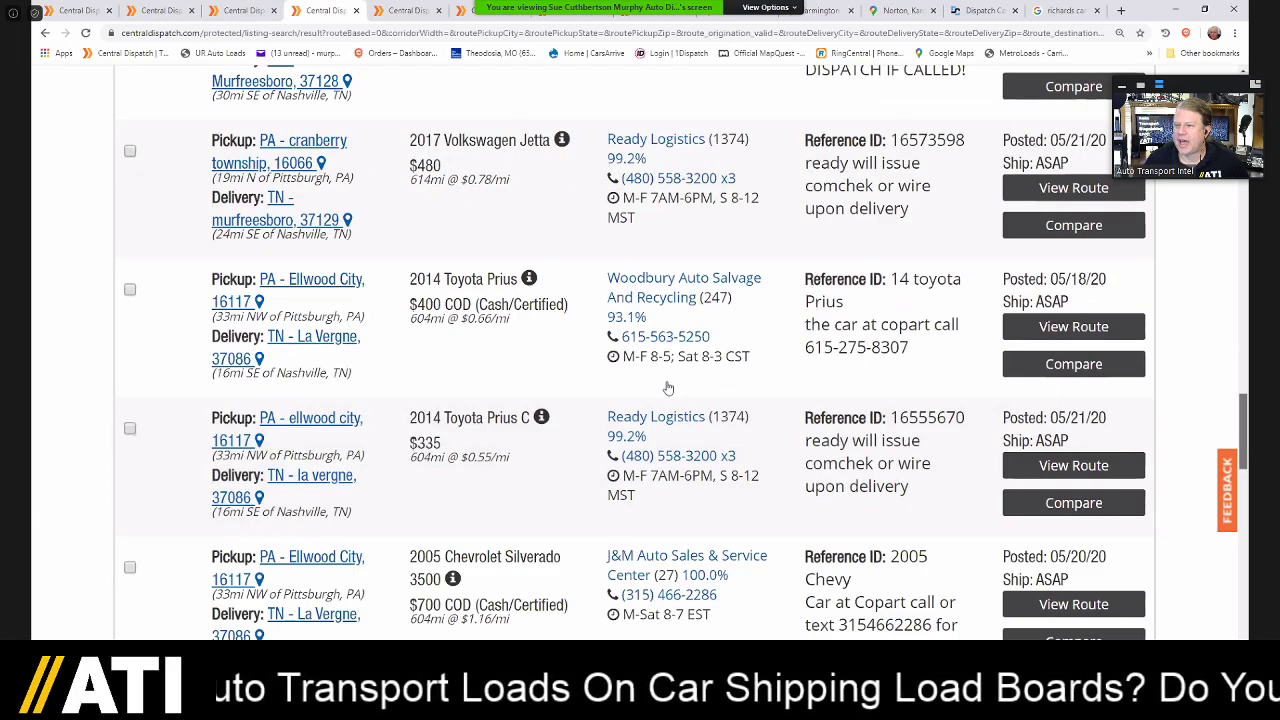
pyautogui.scroll(-1, 1247, 408)
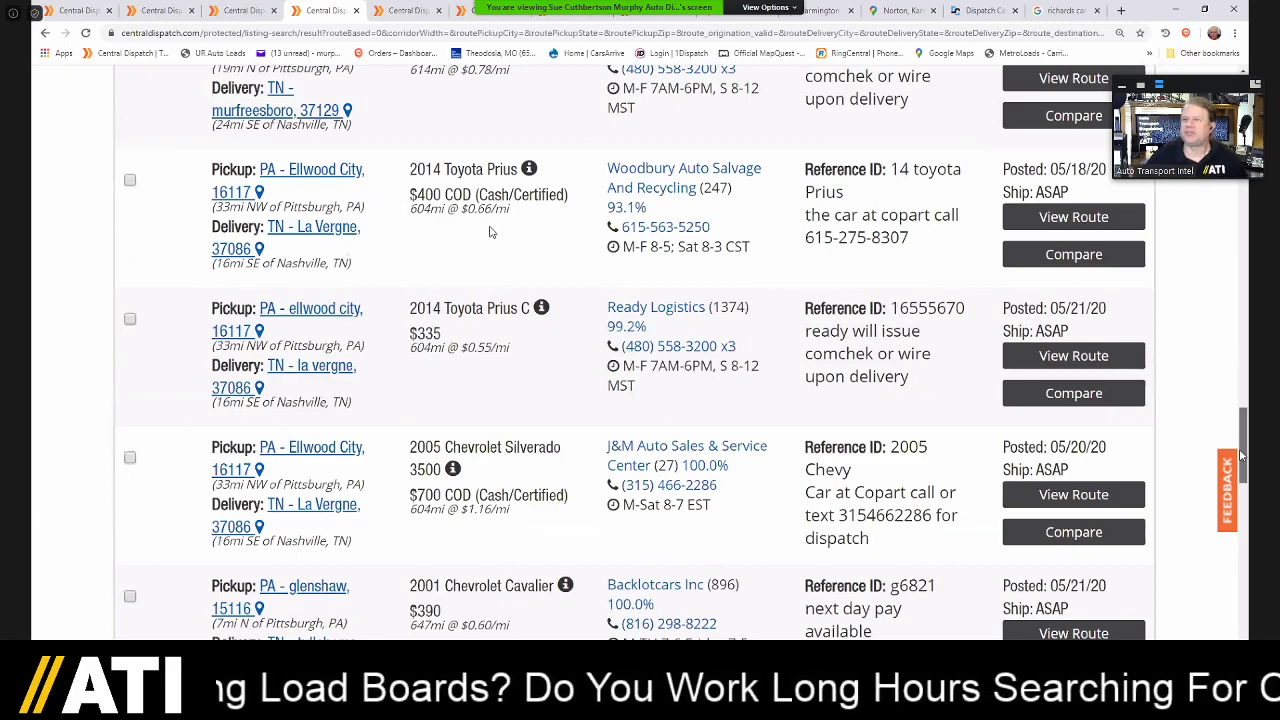
pyautogui.scroll(-1, 490, 232)
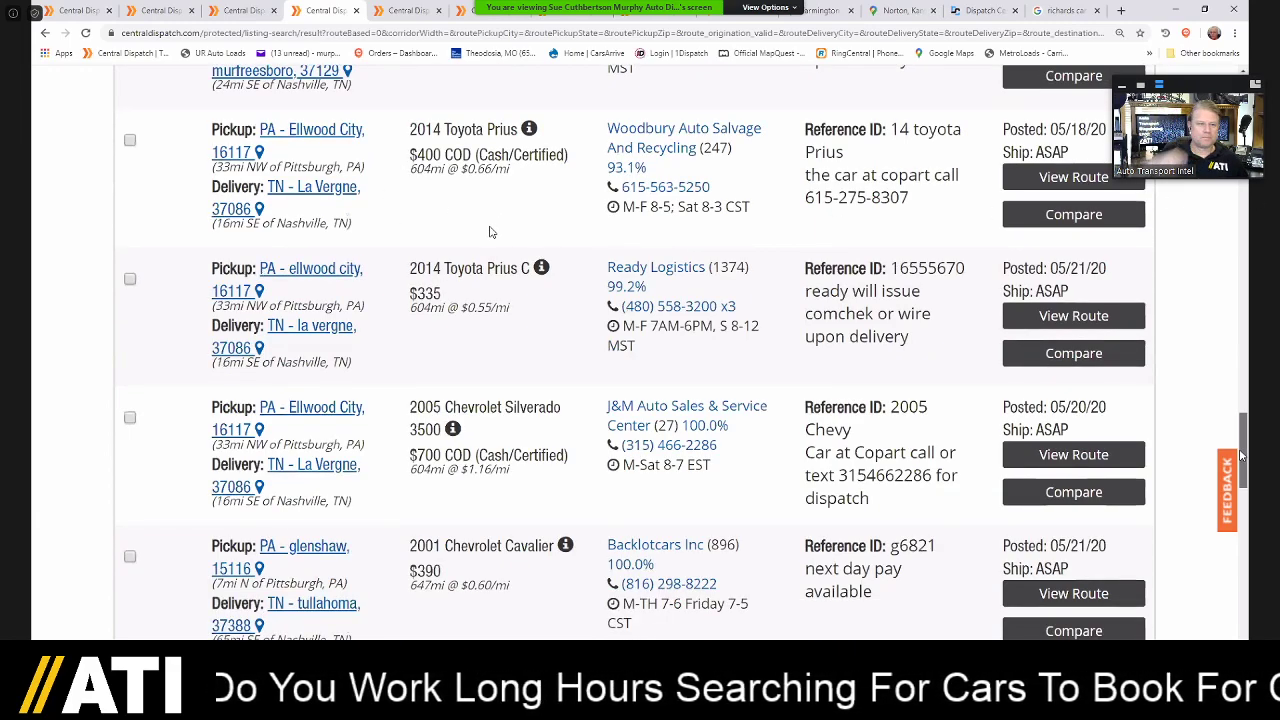
pyautogui.scroll(-2, 1241, 456)
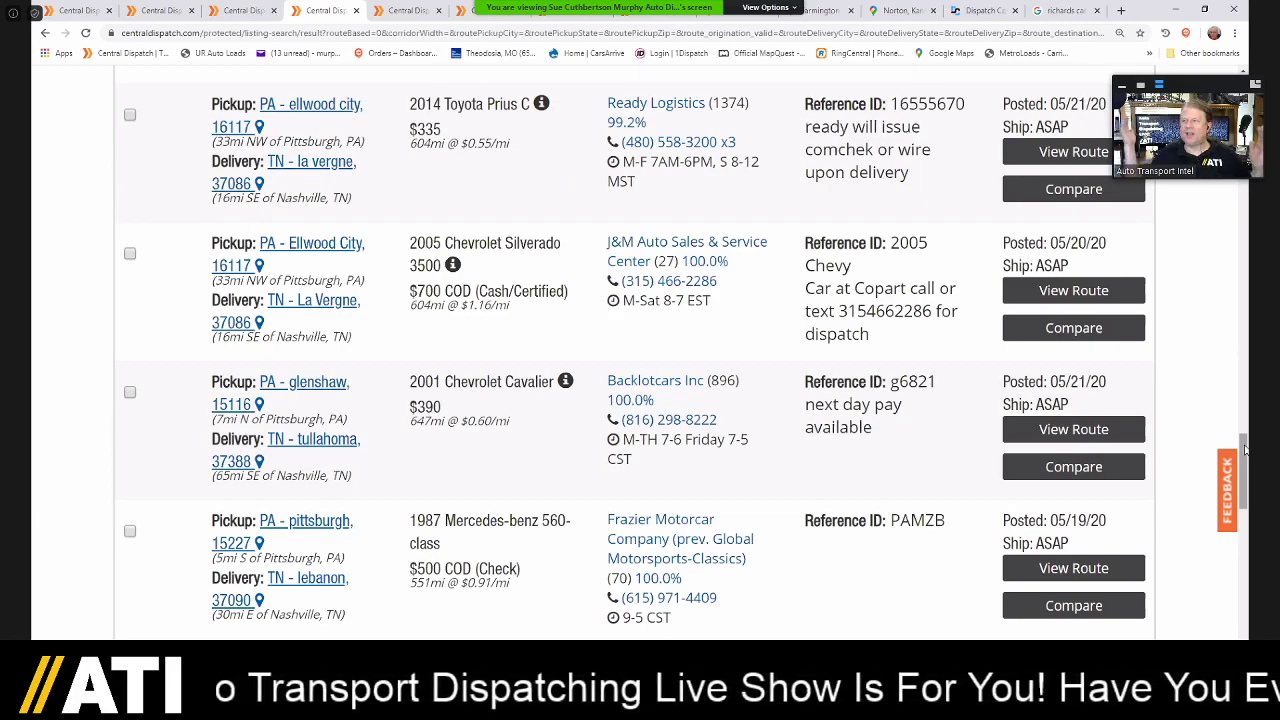
# - Load ratloads.com in a new browser tab and highlight the reference ID of the 2014 Toyota Prius C listing in Central Dispatch
pyautogui.click(1121, 10)
pyautogui.write('ratloads.com')
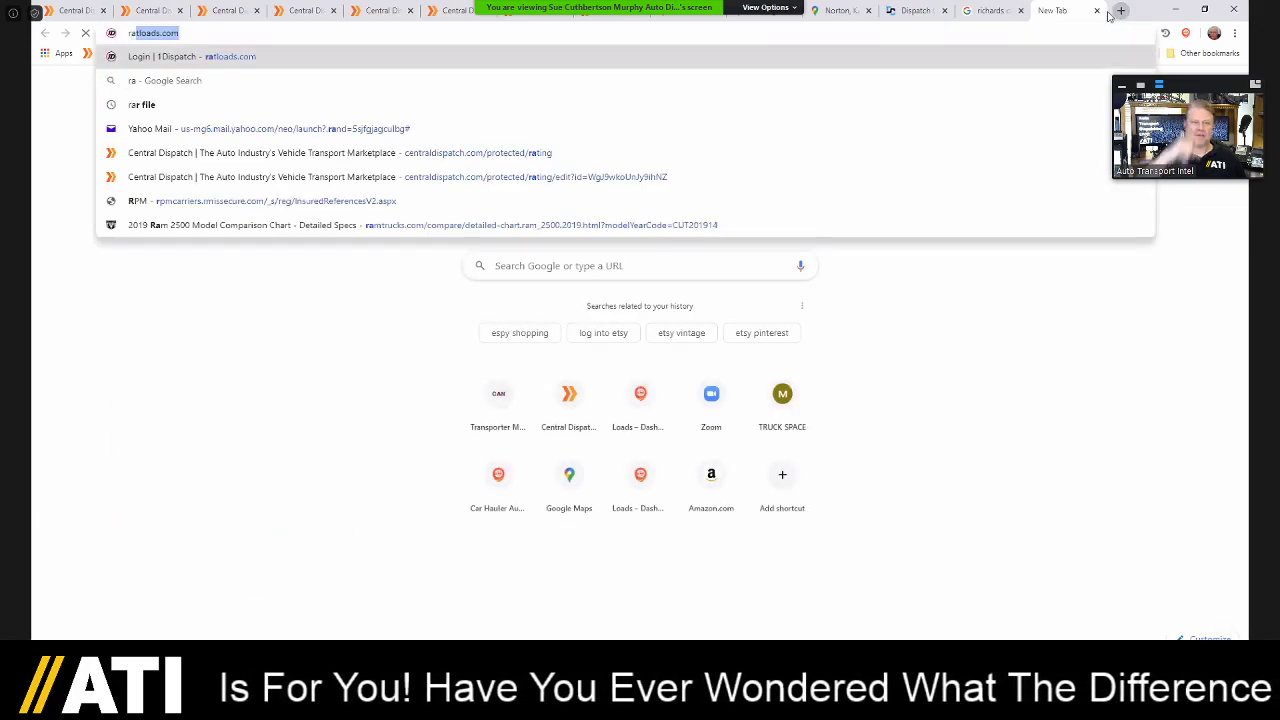
pyautogui.press('Return')
pyautogui.click(305, 10)
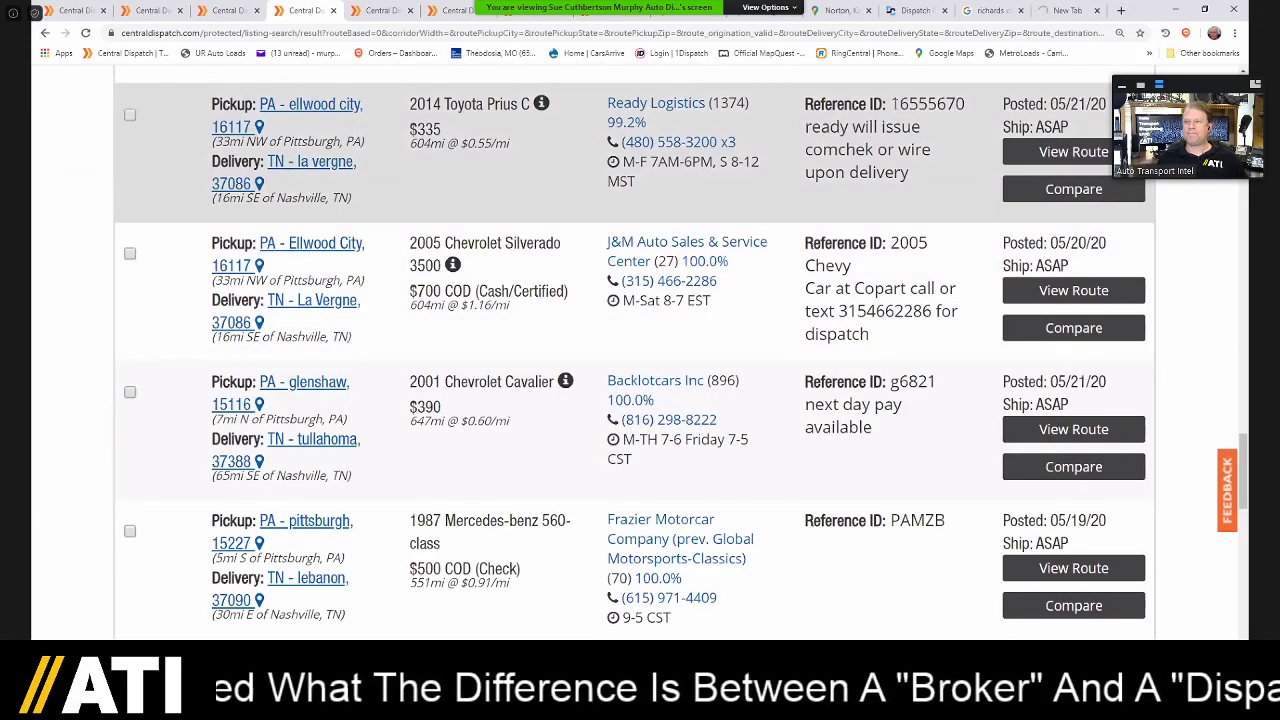
pyautogui.moveTo(937, 104); pyautogui.dragTo(963, 104)
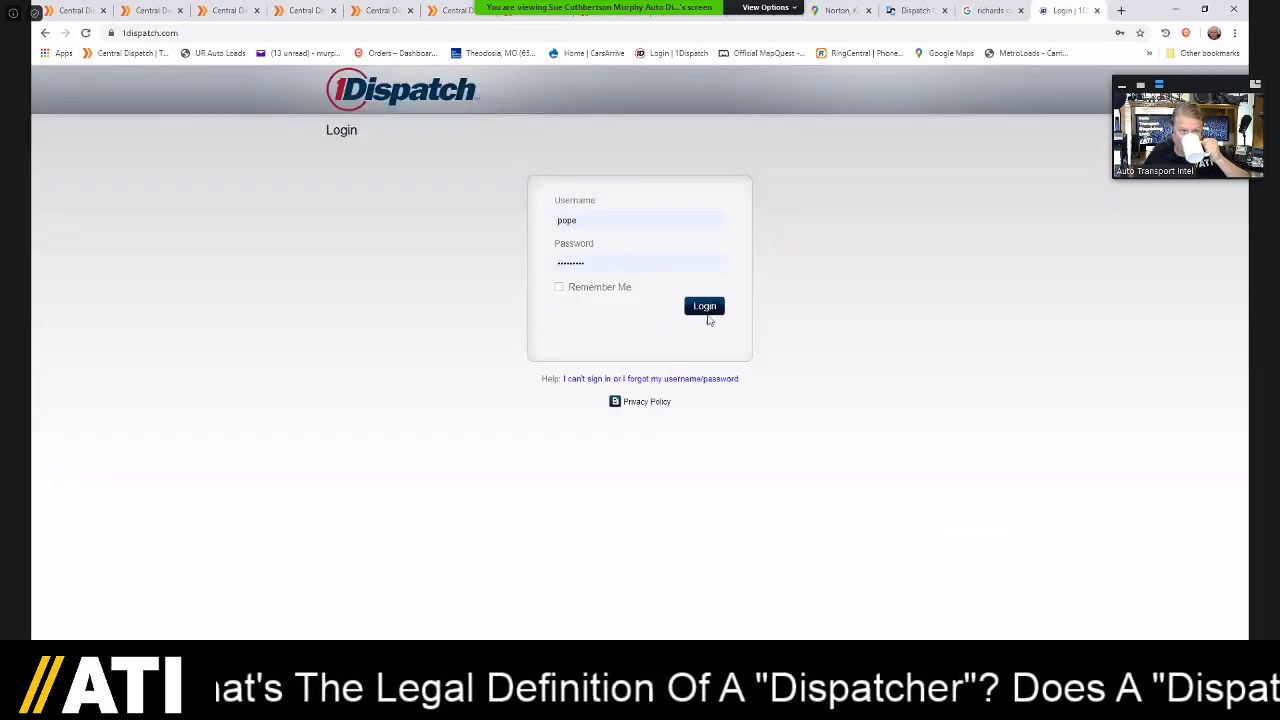
# - Switch to 1Dispatch, log in with the prefilled credentials and go to the load search form
pyautogui.click(707, 312)
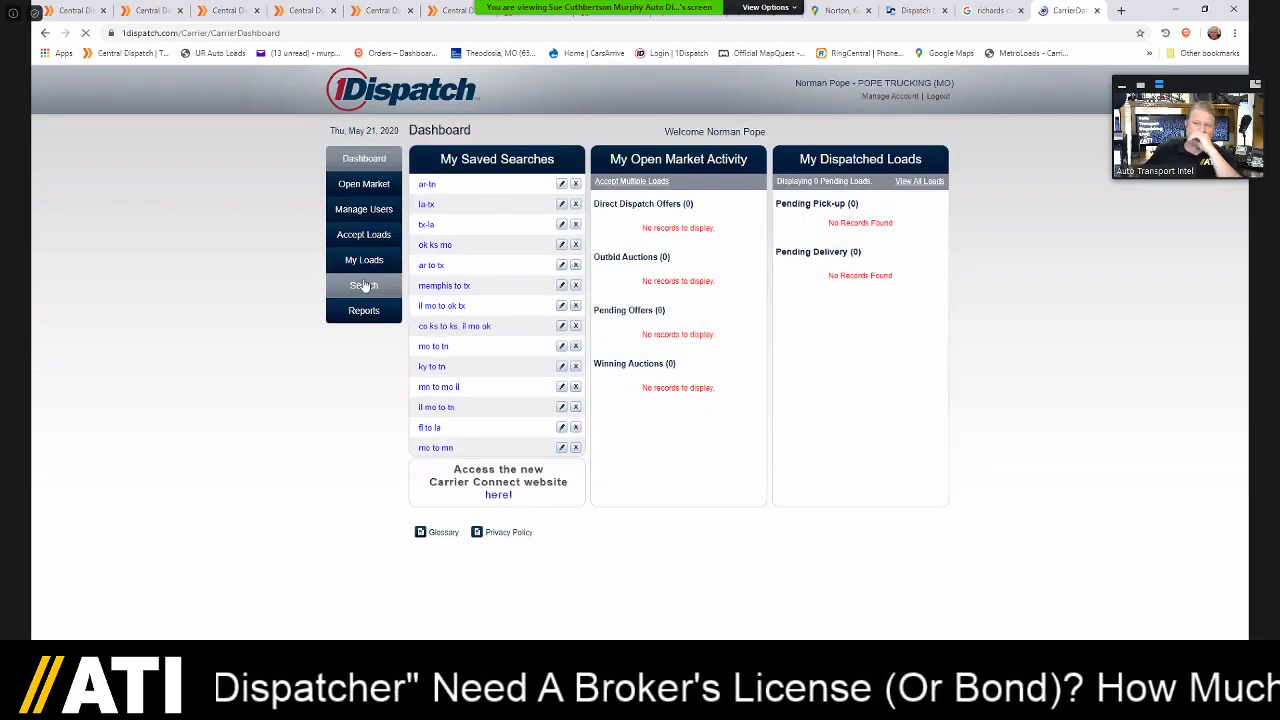
pyautogui.click(364, 286)
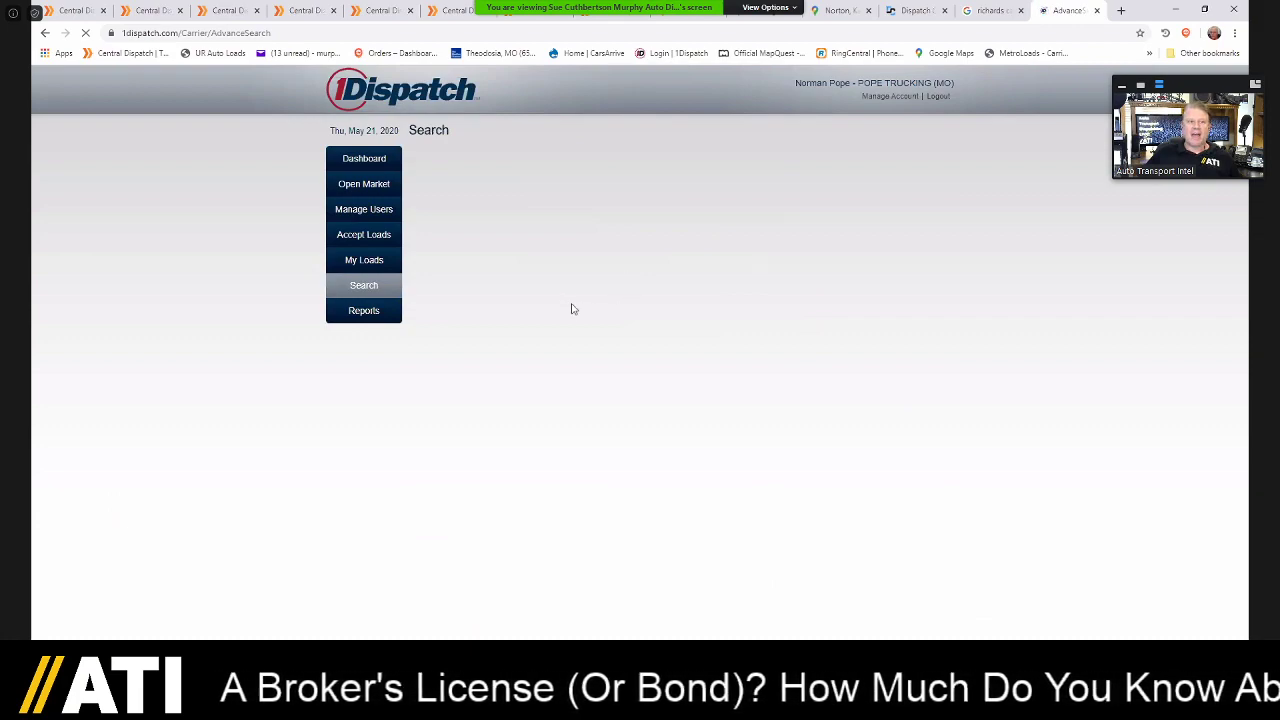
# - Set the load search's origin state to Pennsylvania and its destination state to Tennessee
pyautogui.click(654, 359)
pyautogui.moveTo(653, 407); pyautogui.dragTo(647, 467)
pyautogui.scroll(-3, 646, 467)
pyautogui.click(628, 462)
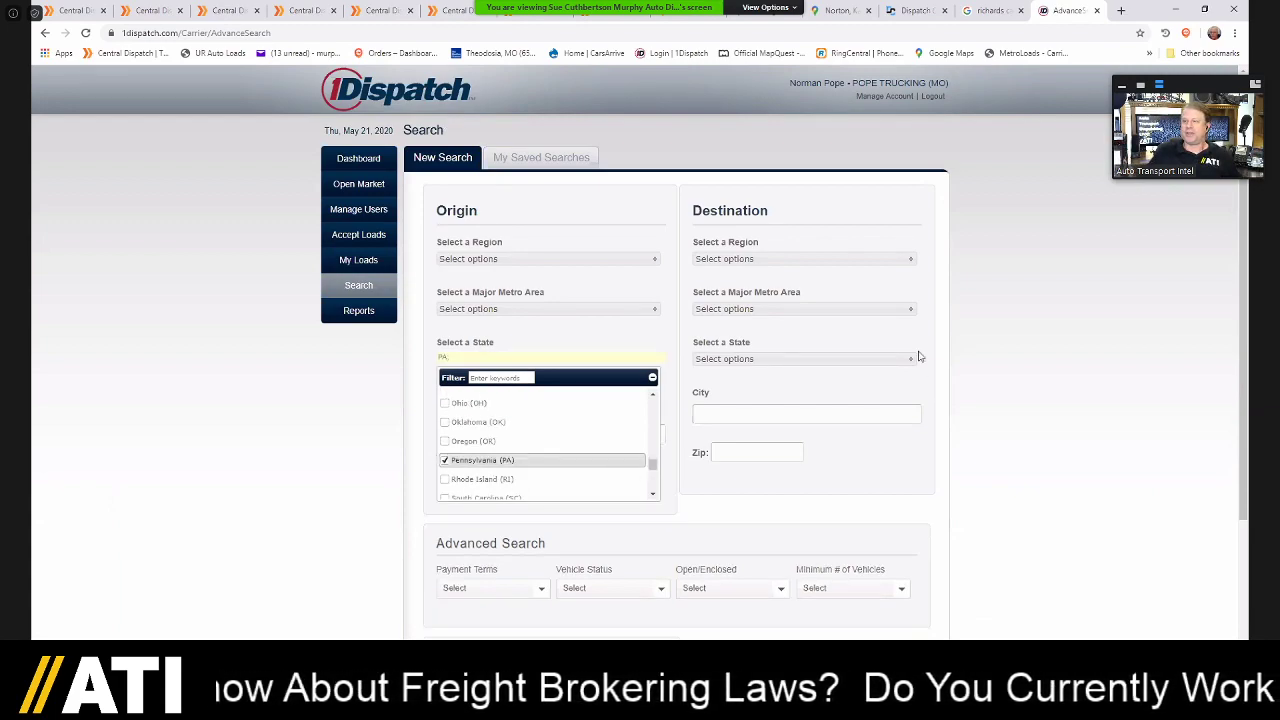
pyautogui.click(909, 360)
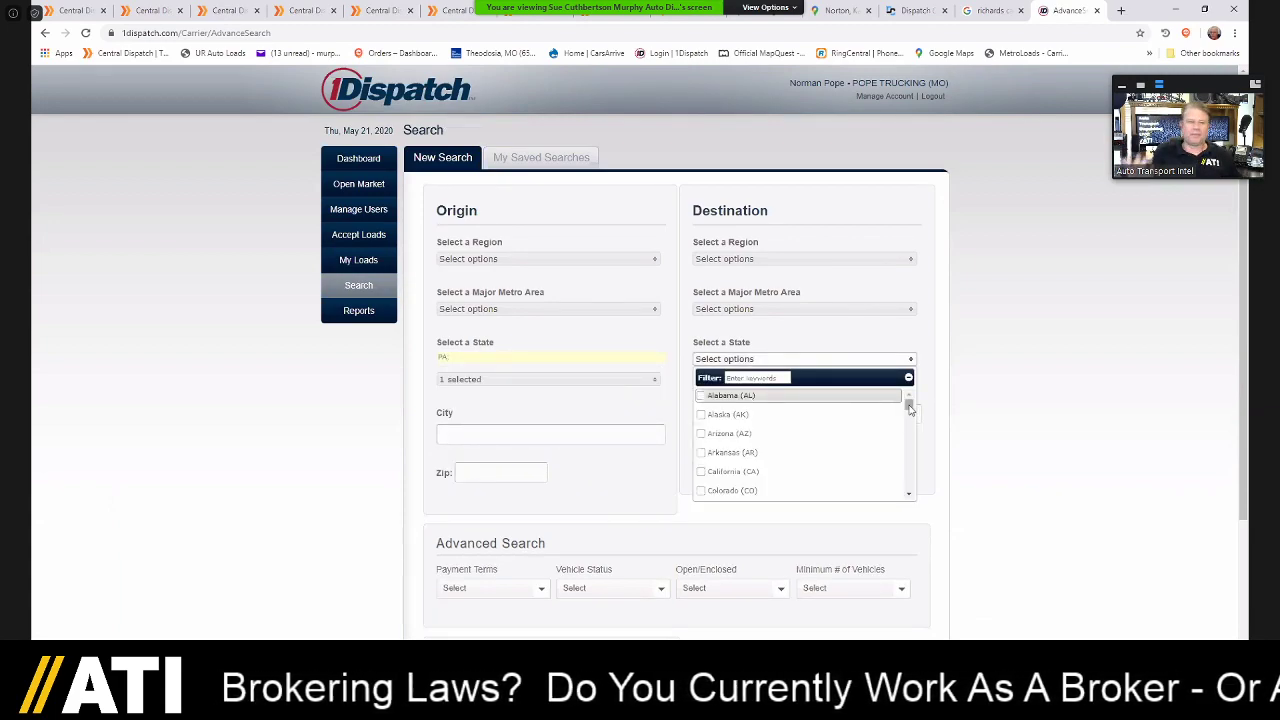
pyautogui.moveTo(908, 405); pyautogui.dragTo(845, 461)
pyautogui.click(844, 461)
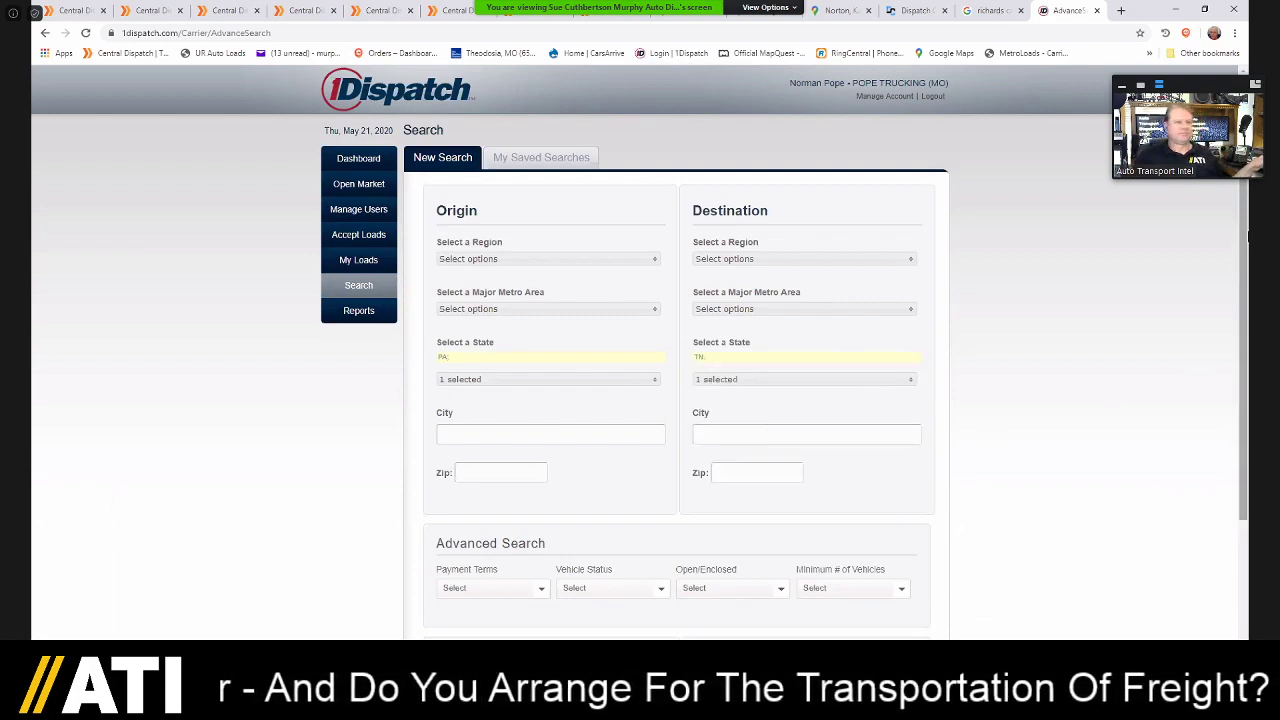
# - Run the Pennsylvania-to-Tennessee load search and look over the resulting auctions
pyautogui.scroll(-2, 1050, 480)
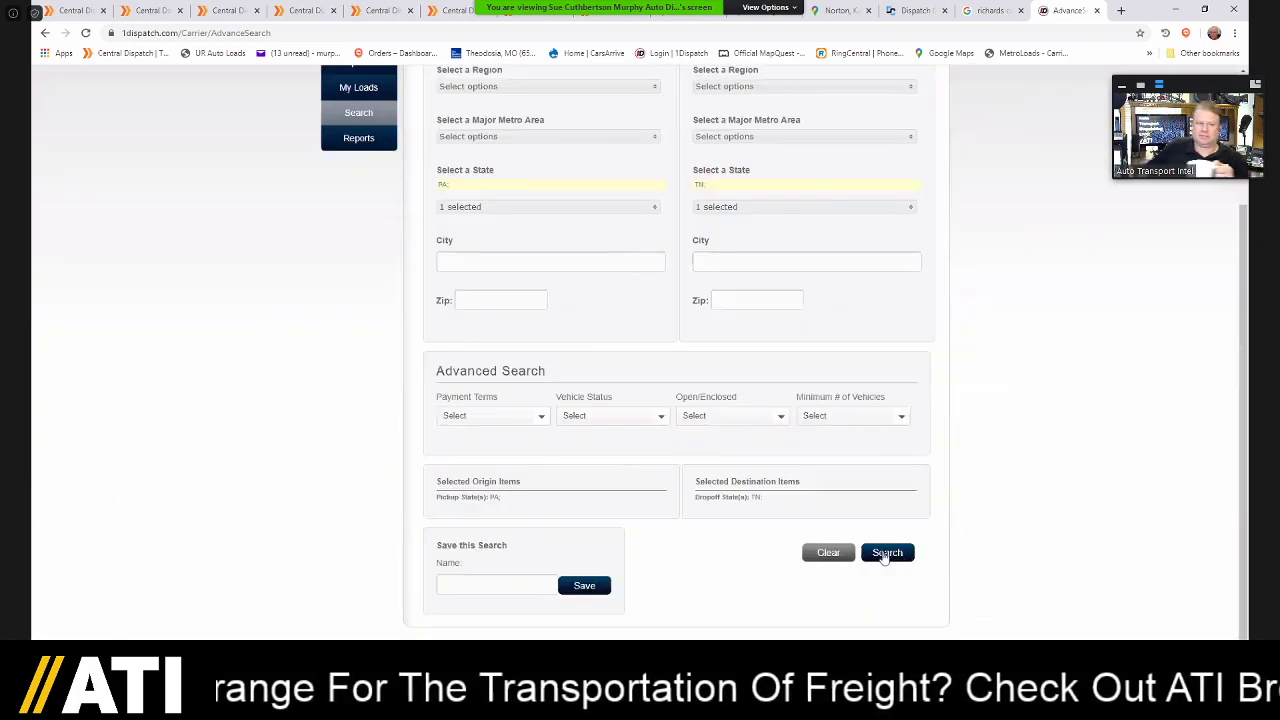
pyautogui.click(884, 556)
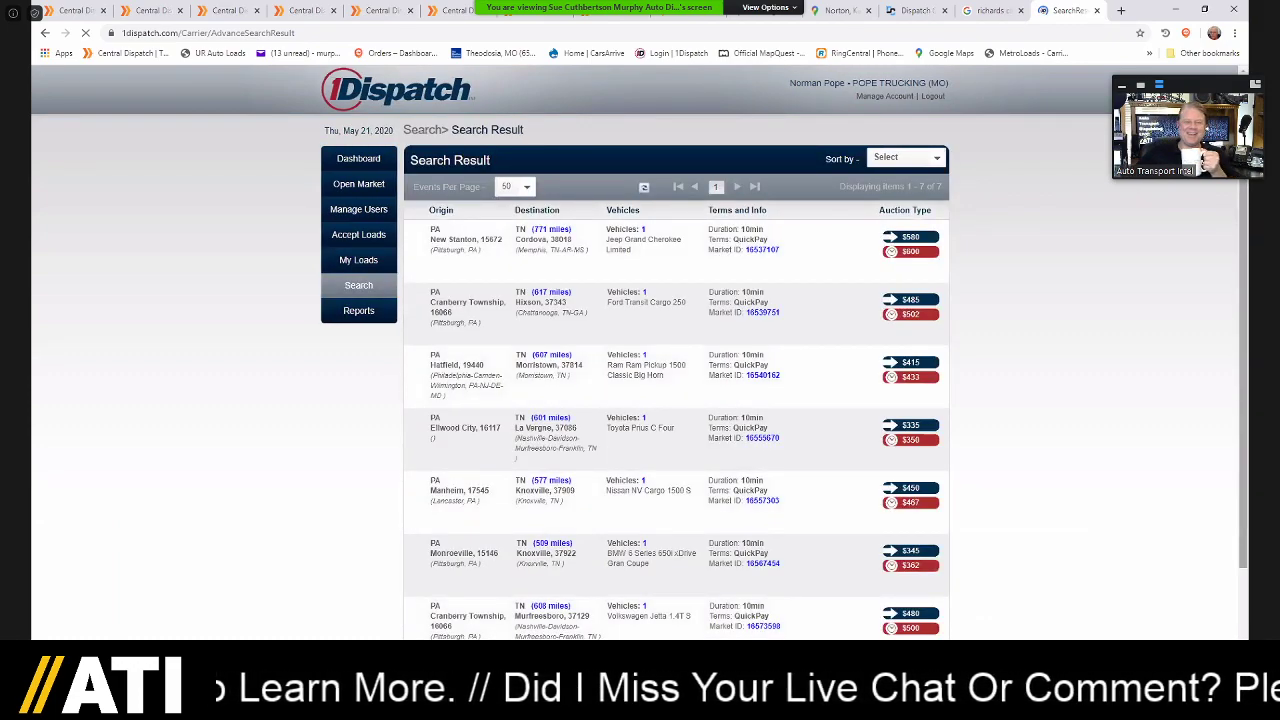
pyautogui.scroll(-2, 1080, 323)
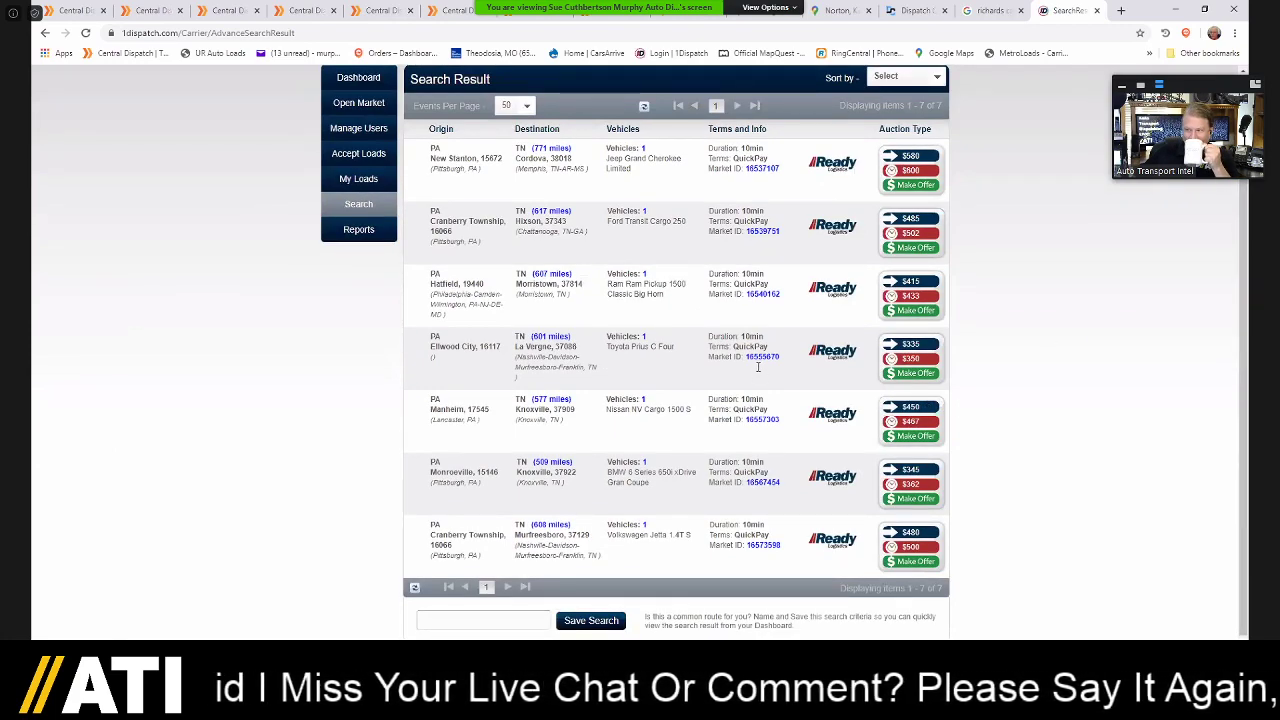
# - Review the auction details of the Ellwood City to La Vergne Toyota Prius and the Cranberry Township to Murfreesboro Volkswagen Jetta
pyautogui.click(924, 367)
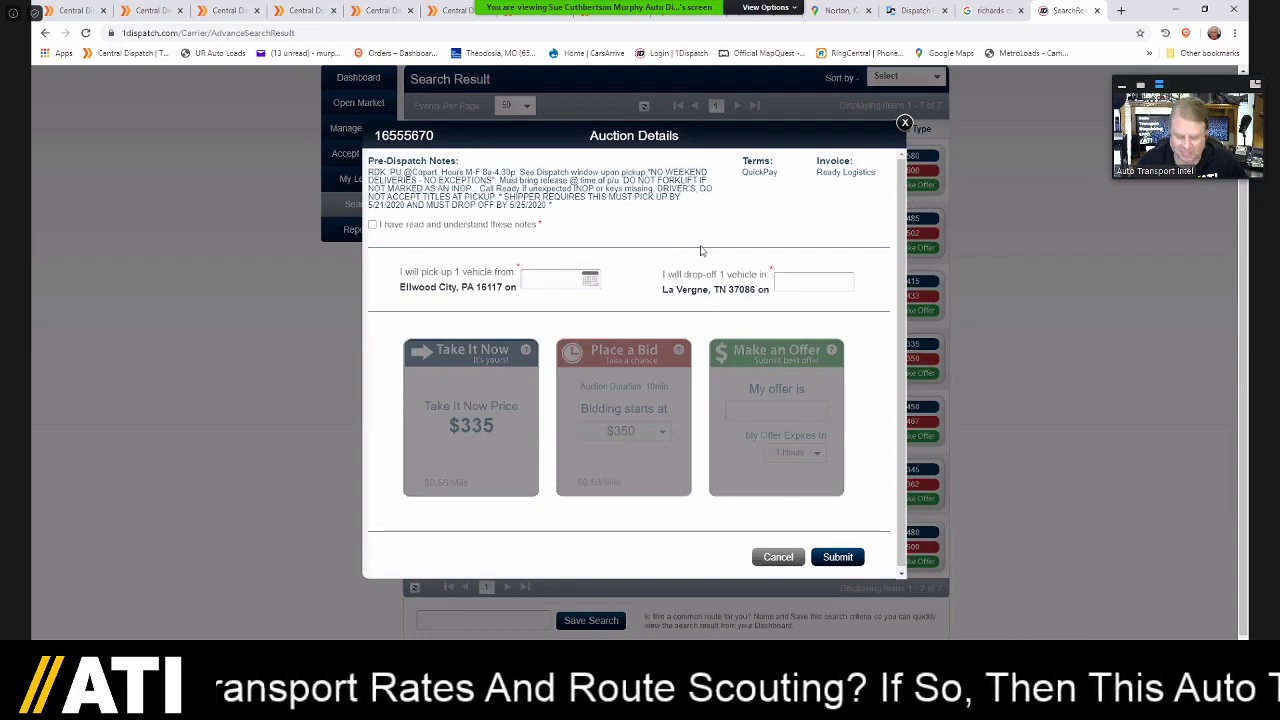
pyautogui.click(372, 226)
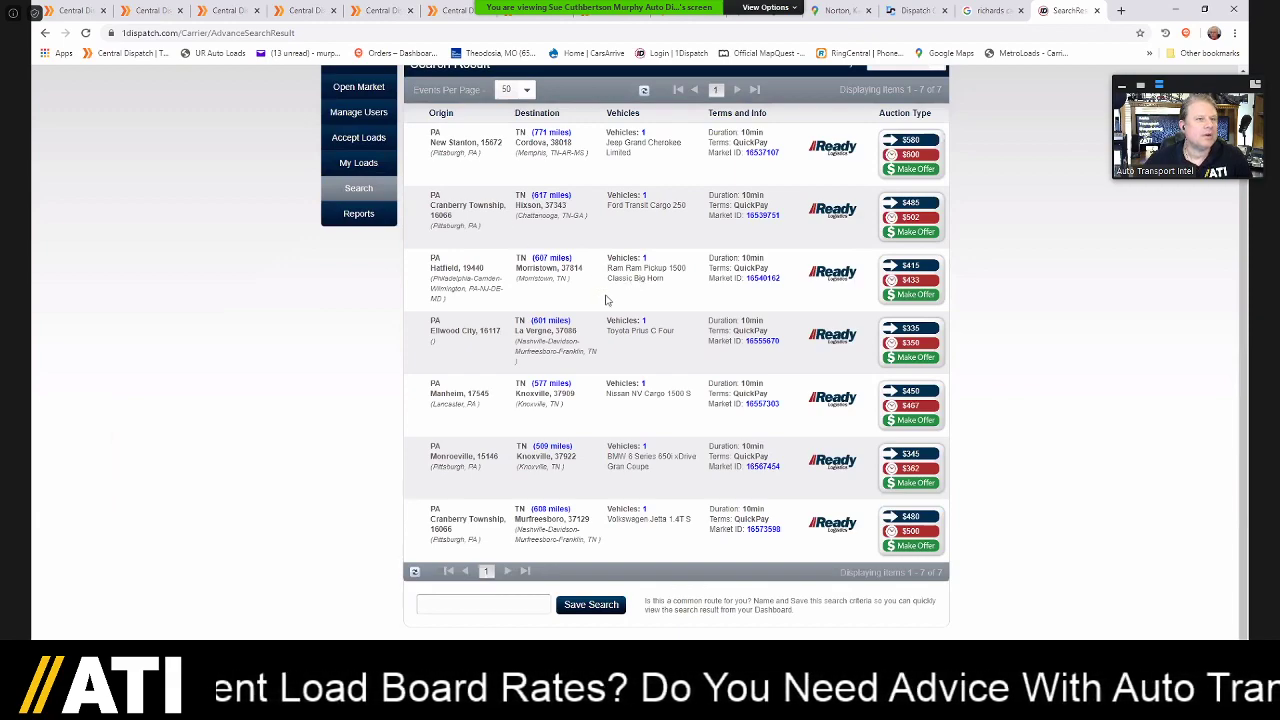
pyautogui.click(665, 328)
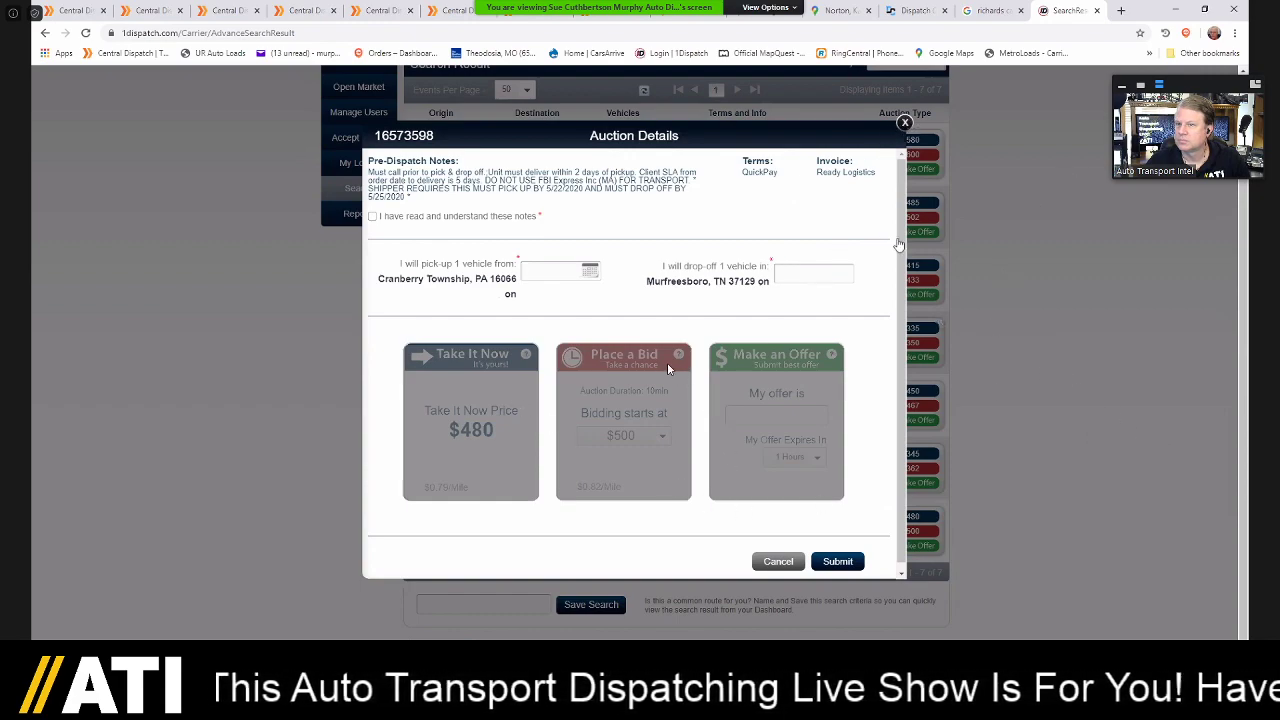
pyautogui.click(972, 383)
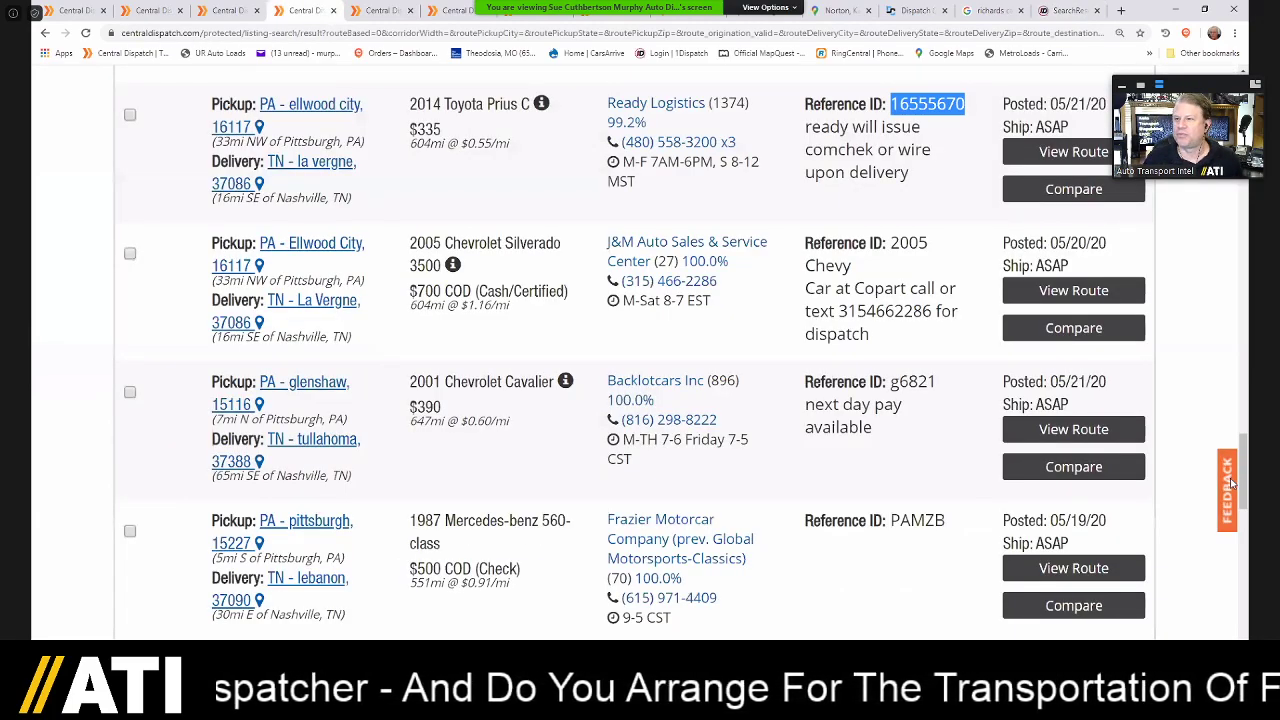
# - Examine the remaining Pittsburgh-to-Nashville listings in Central Dispatch for their prices, rates per mile and delivery locations
pyautogui.scroll(-2, 1232, 483)
pyautogui.scroll(-3, 1232, 490)
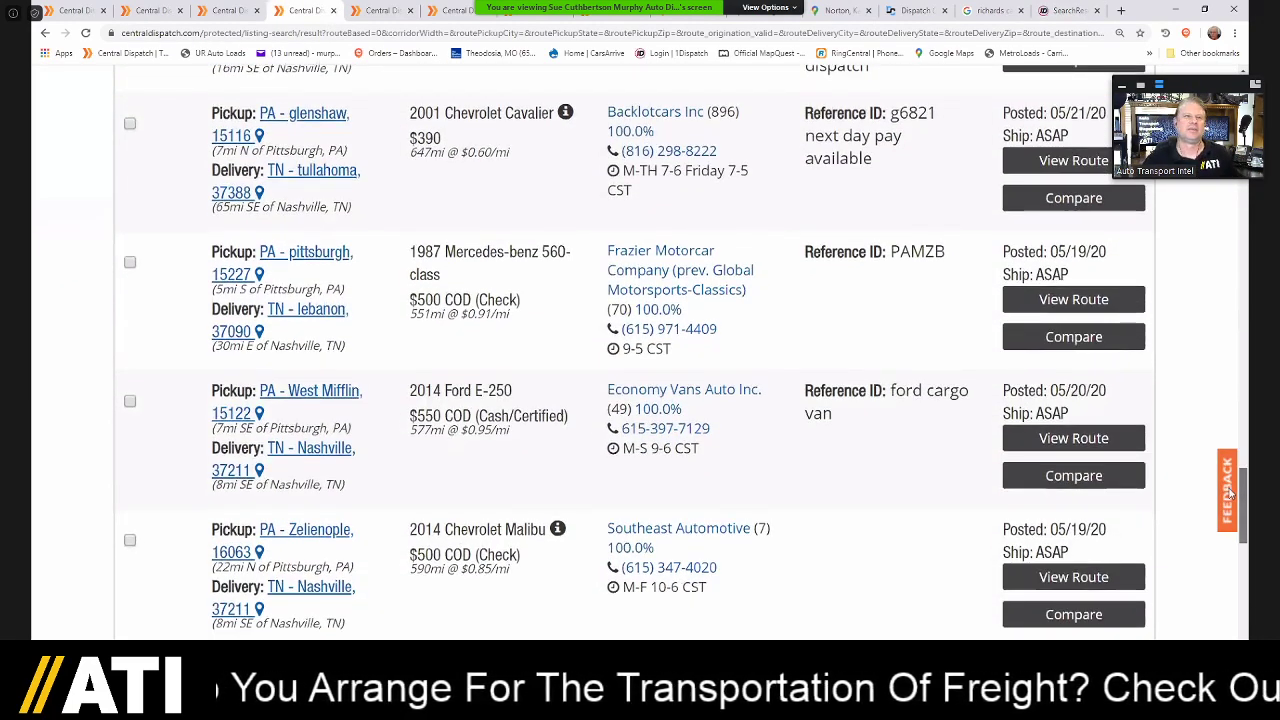
pyautogui.scroll(-1, 1232, 500)
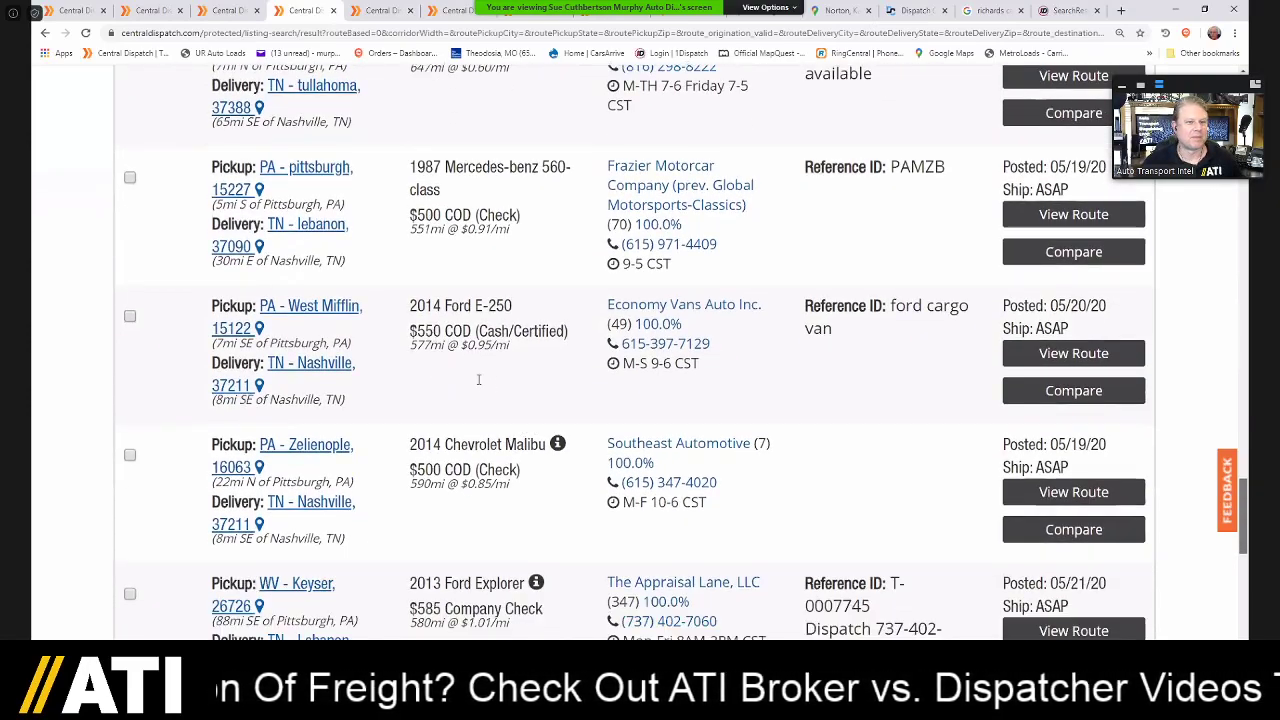
pyautogui.scroll(-2, 478, 379)
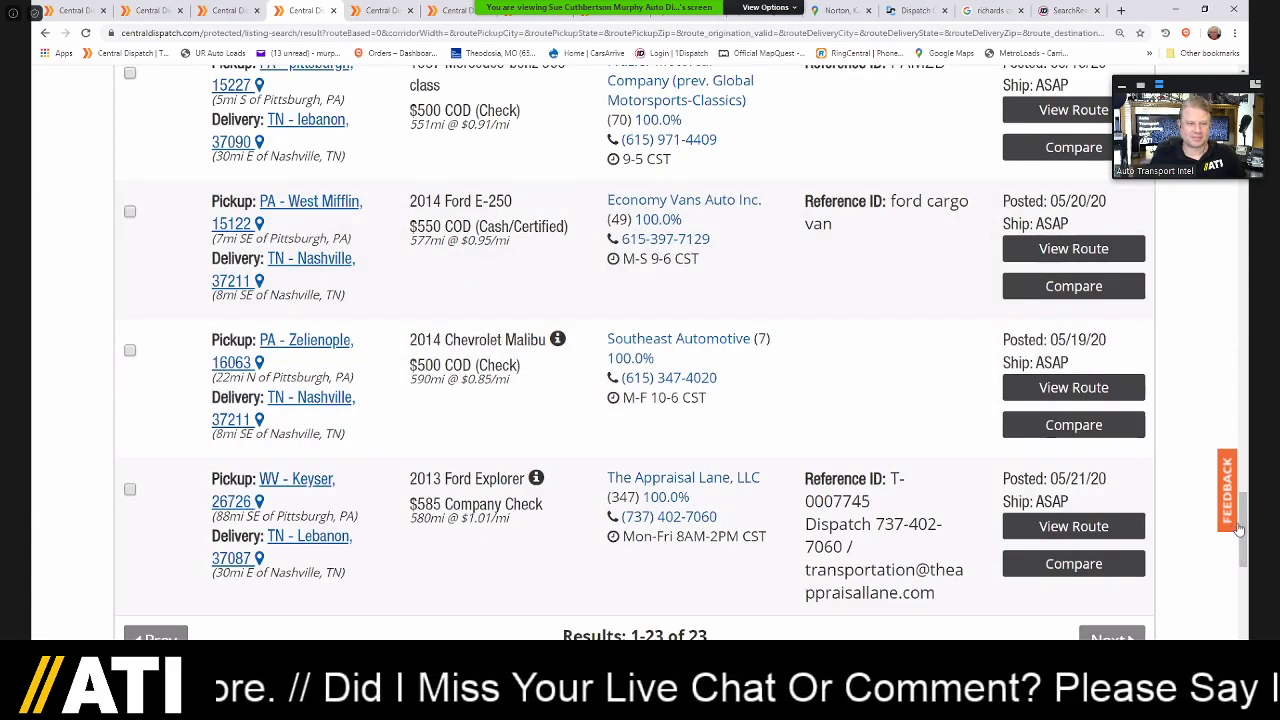
pyautogui.moveTo(1240, 530); pyautogui.dragTo(1240, 525)
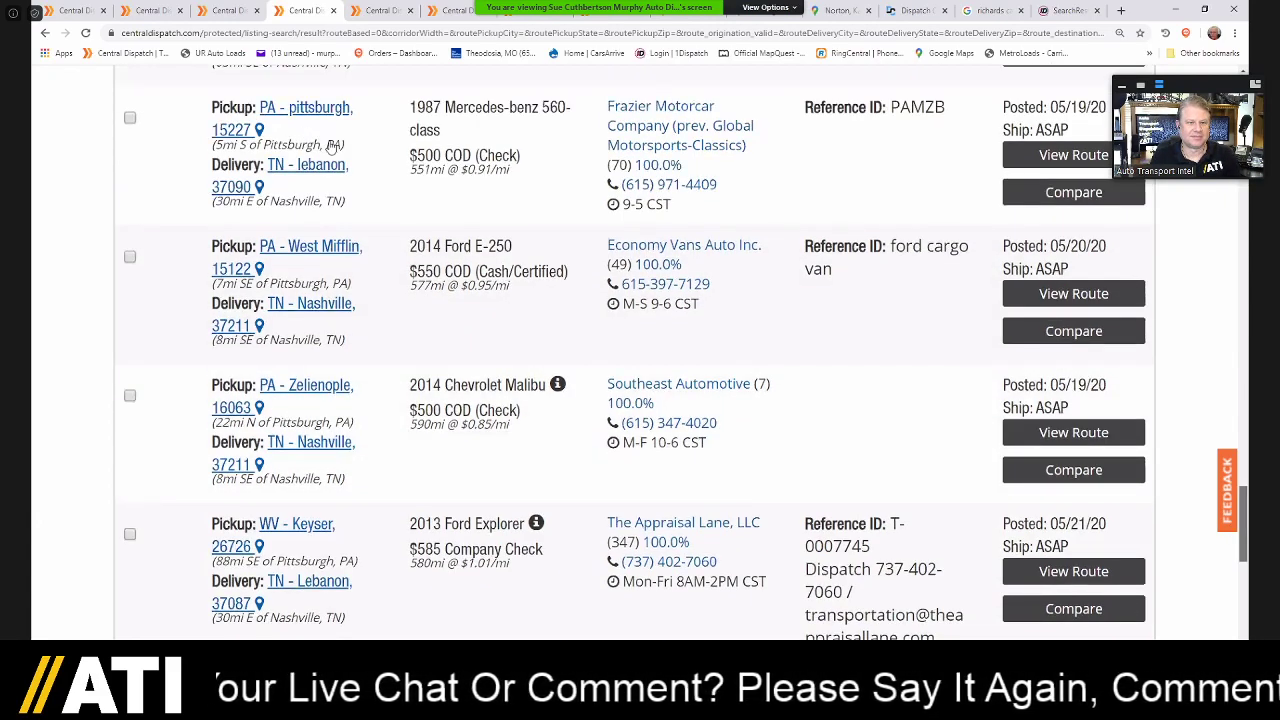
# - Return to the vehicle search form and set the origin to Nashville, Tennessee
pyautogui.scroll(20, 865, 383)
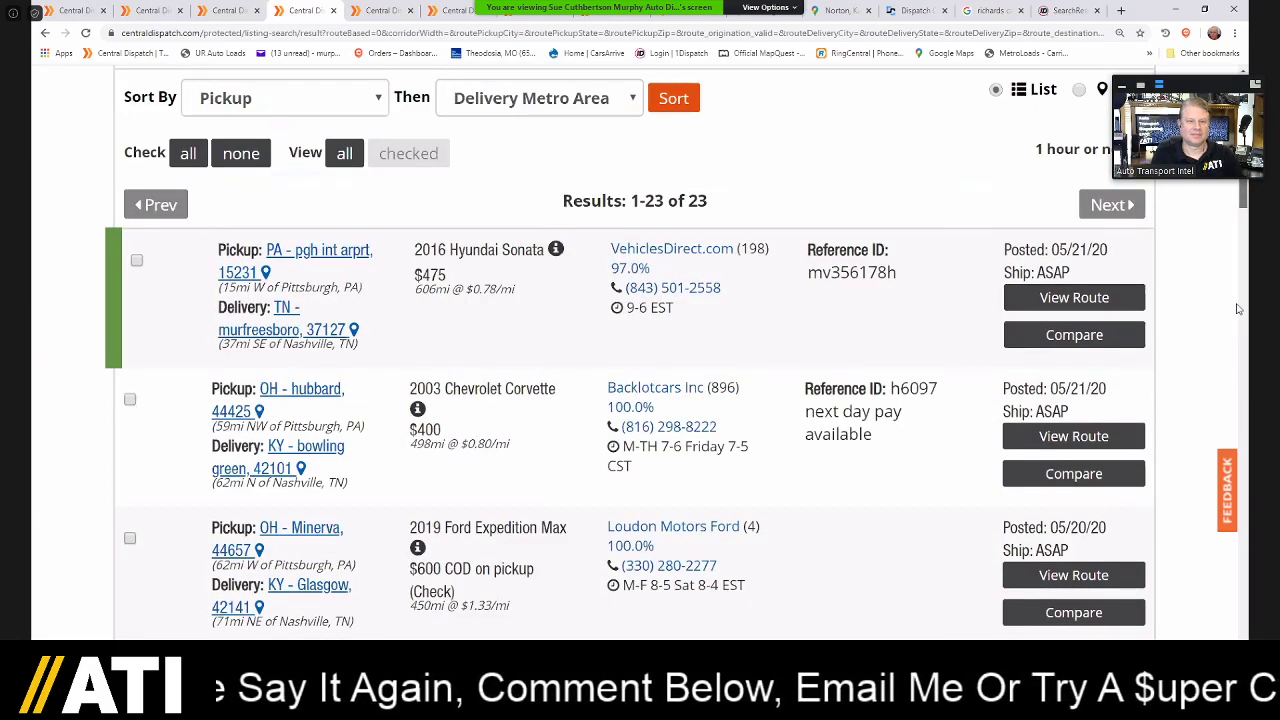
pyautogui.press('F5')
pyautogui.moveTo(263, 397); pyautogui.dragTo(122, 394)
pyautogui.write('nashville')
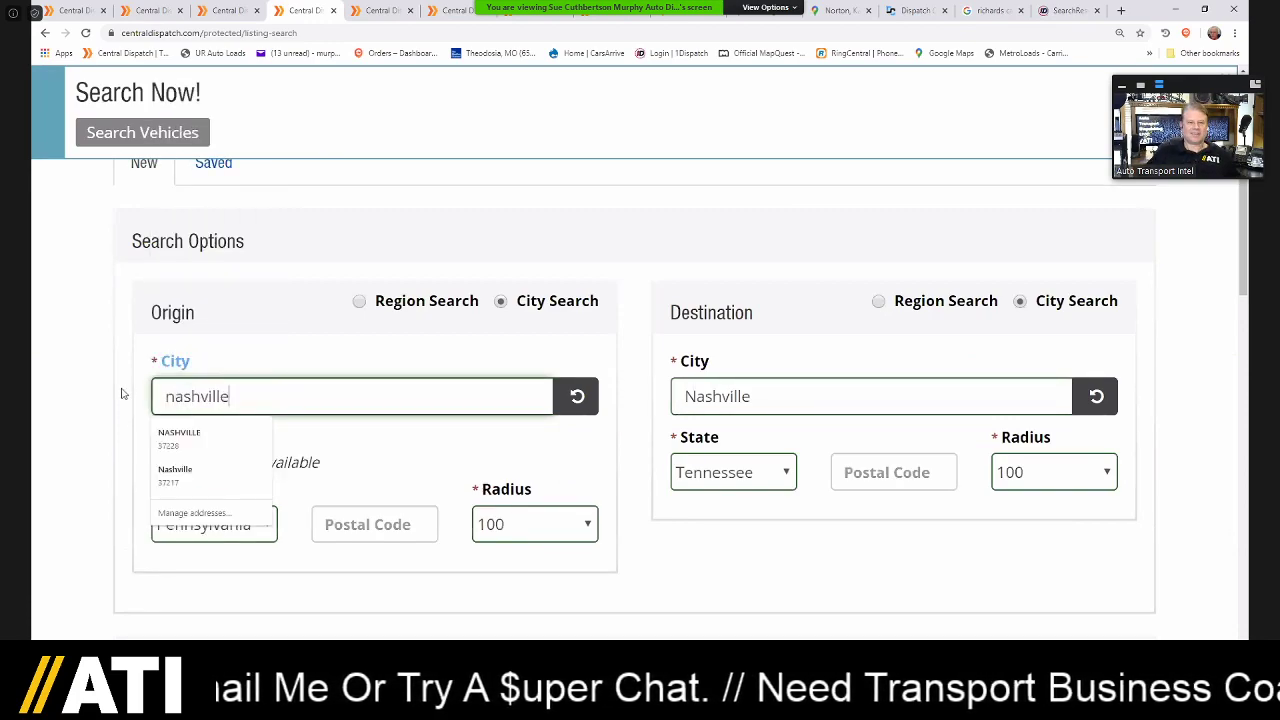
pyautogui.press('Tab')
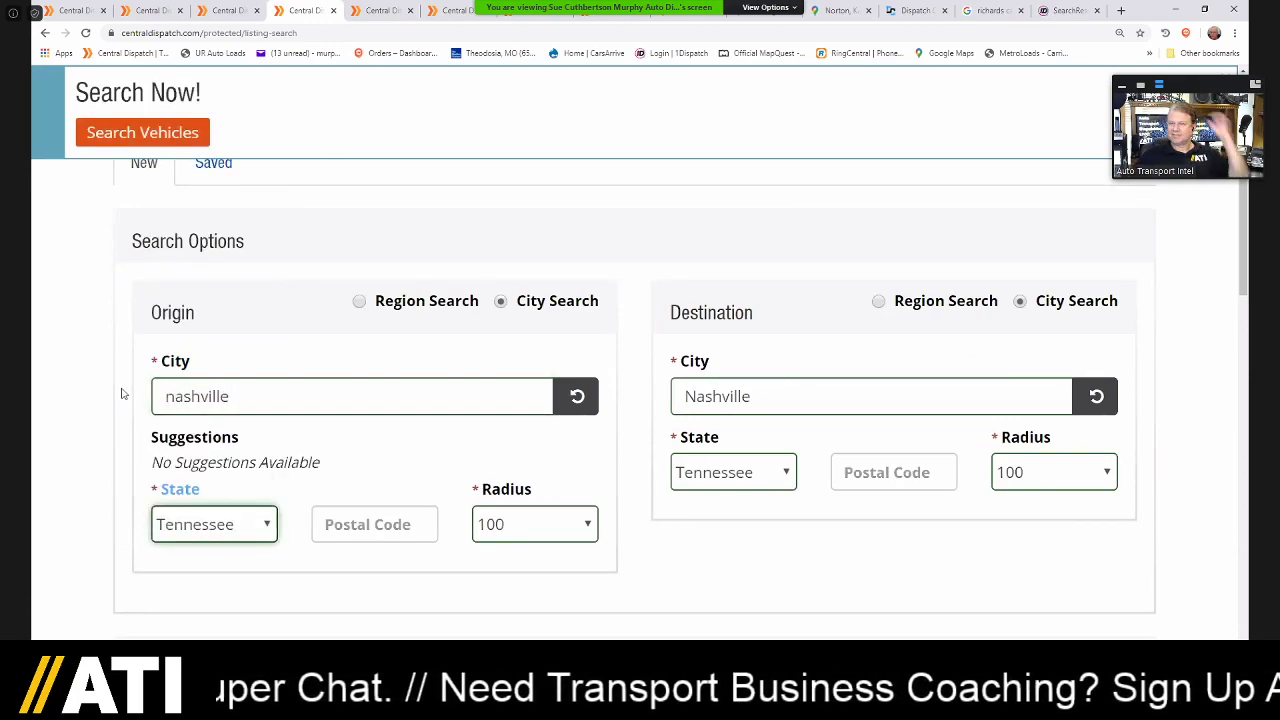
# - Switch the destination to a region search and select All areas
pyautogui.click(880, 303)
pyautogui.moveTo(1112, 436); pyautogui.dragTo(1112, 392)
pyautogui.scroll(5, 1035, 389)
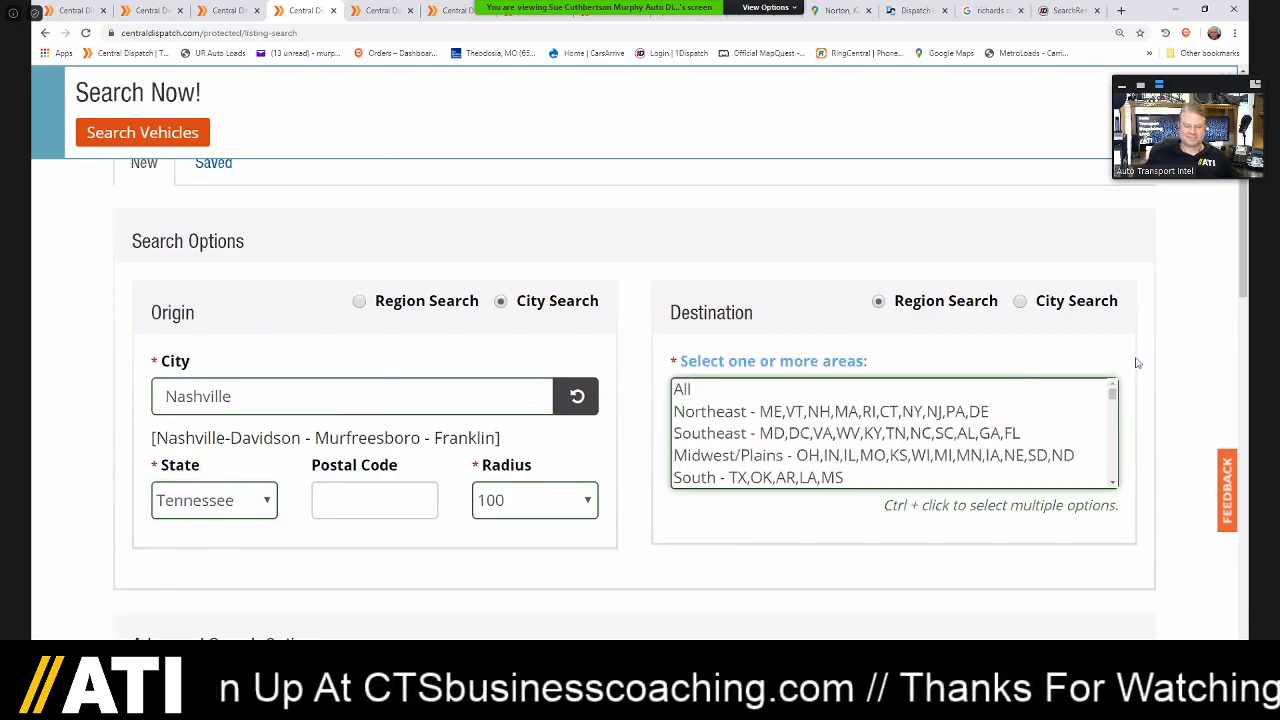
pyautogui.press('Home')
# - Run the vehicle search from Nashville to all regions with the existing advanced search options
pyautogui.scroll(-1, 1241, 240)
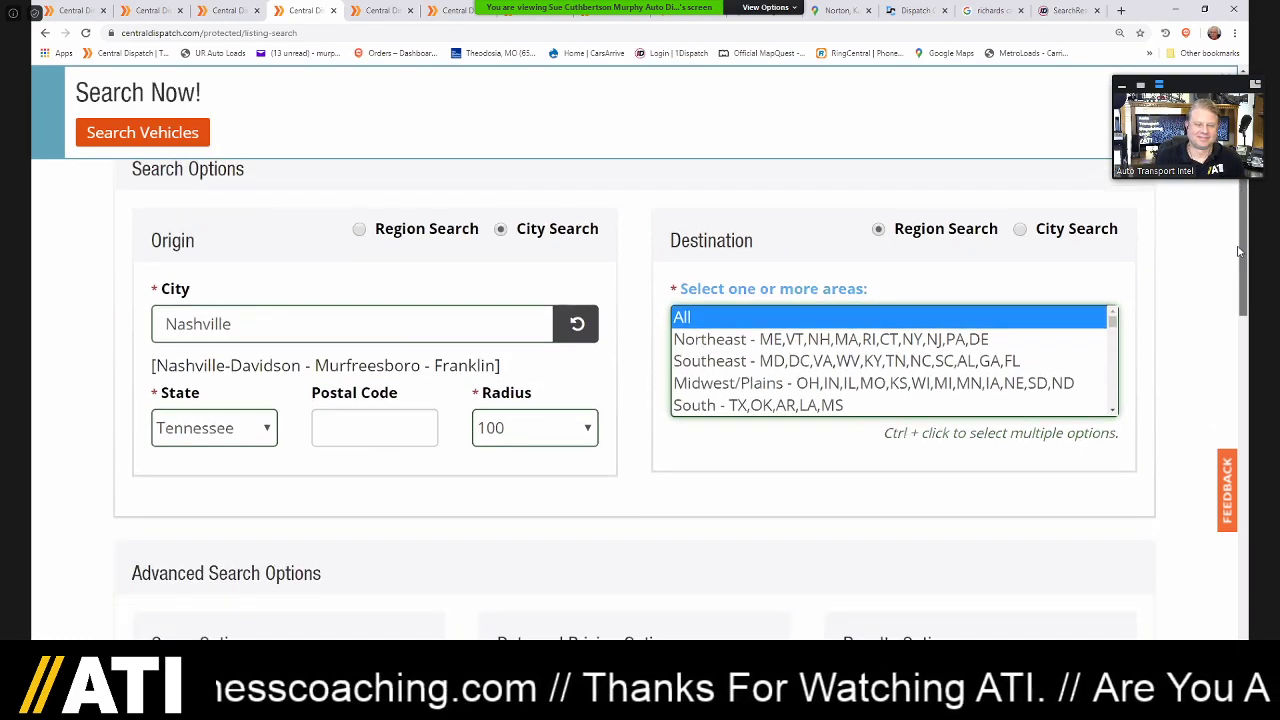
pyautogui.scroll(-2, 1238, 352)
pyautogui.scroll(-6, 1238, 372)
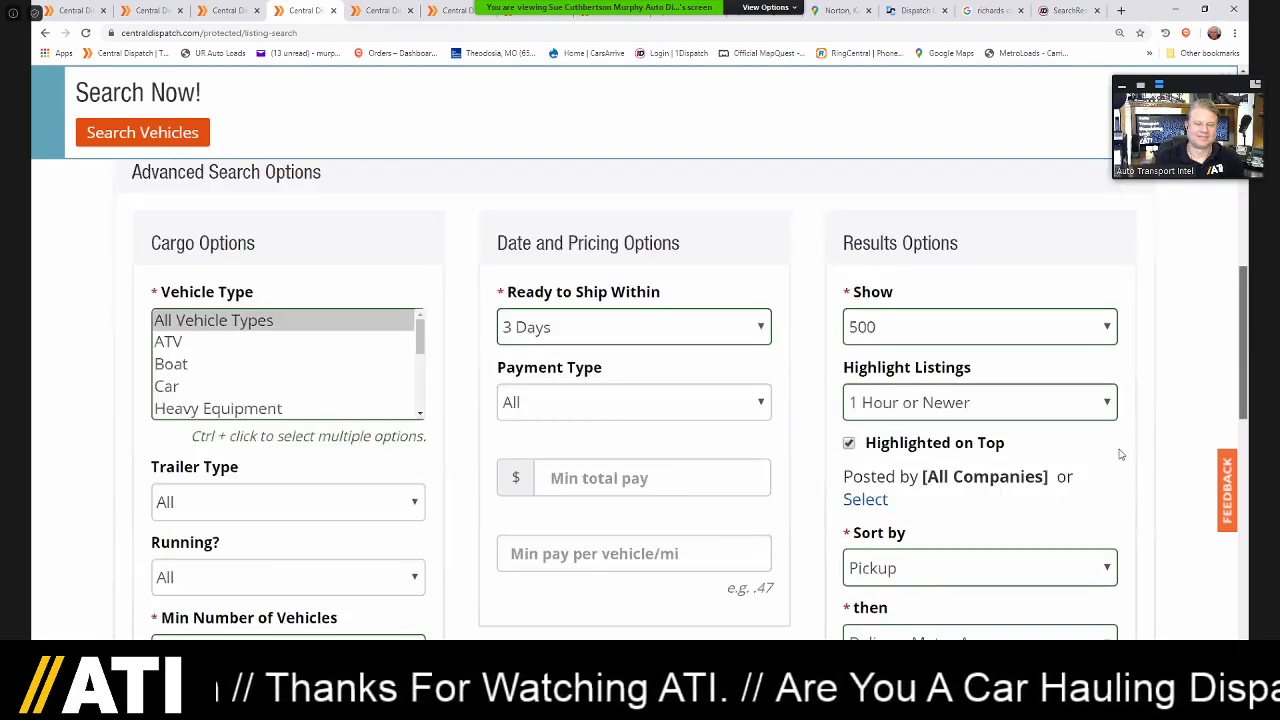
pyautogui.scroll(-2, 1066, 502)
pyautogui.click(1066, 498)
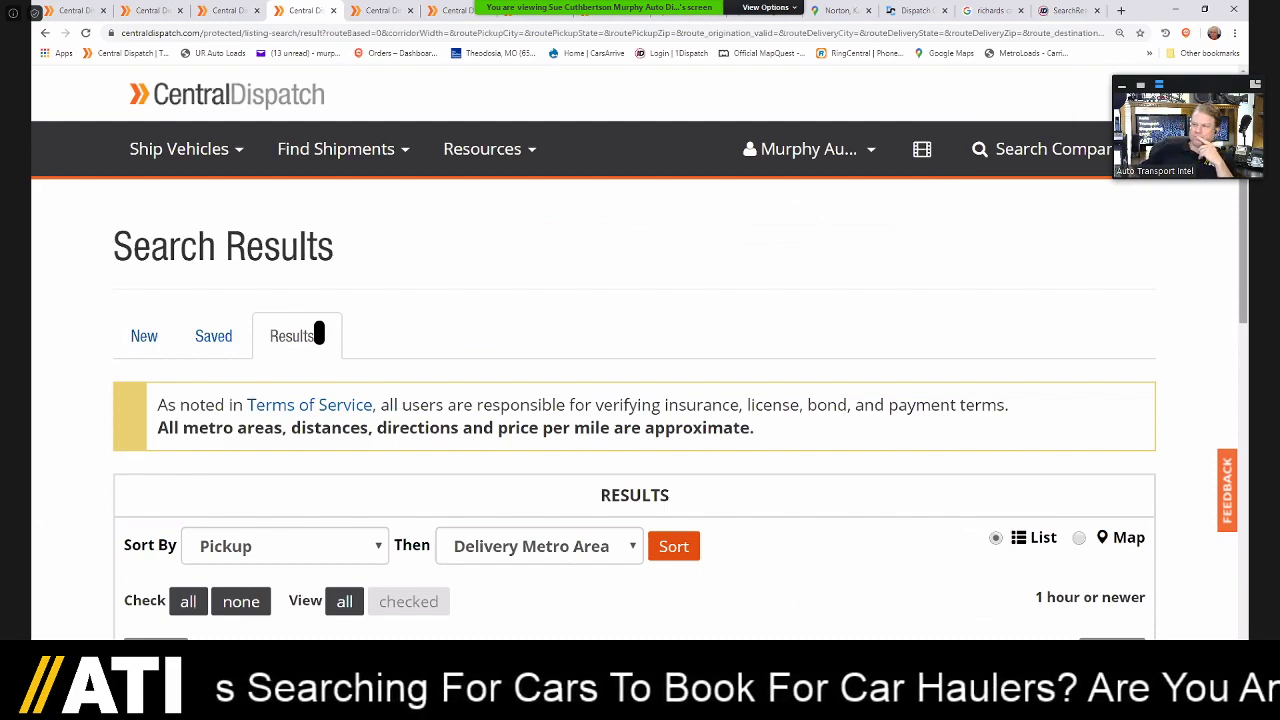
# - Examine the outbound Nashville listings for their vehicles, prices, rates per mile, delivery locations and posting companies
pyautogui.scroll(-3, 319, 335)
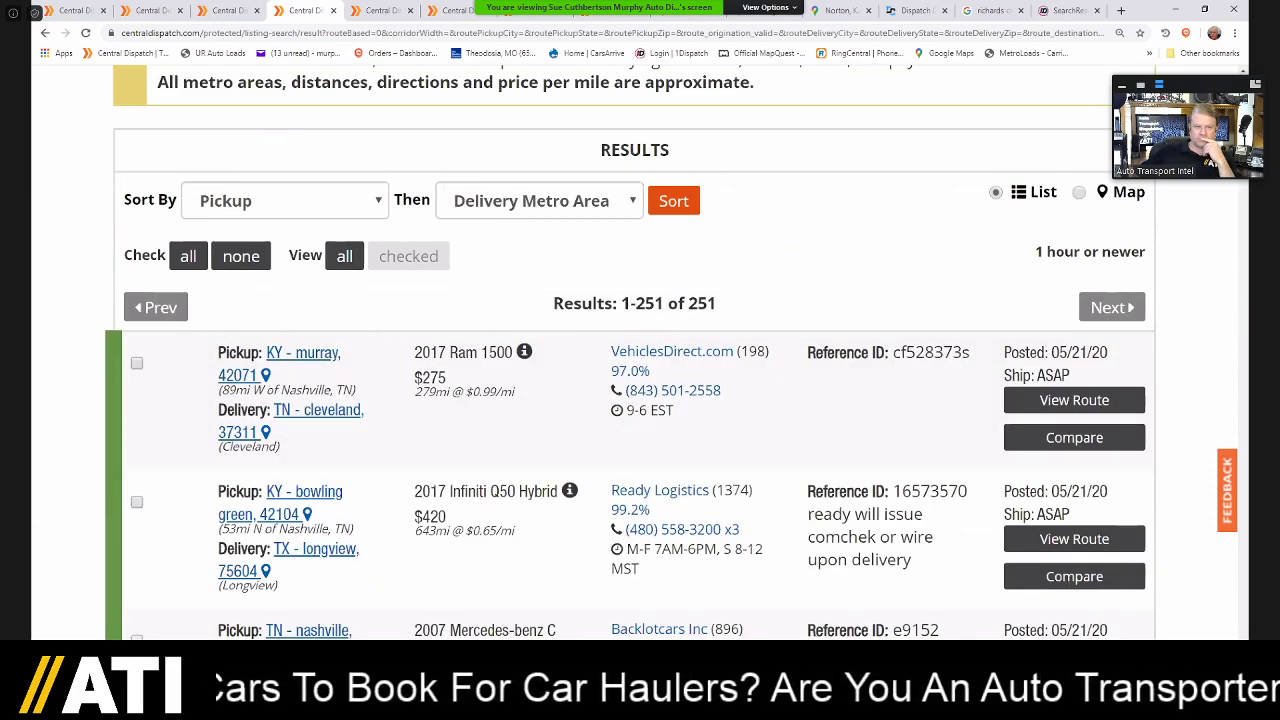
pyautogui.scroll(2, 634, 350)
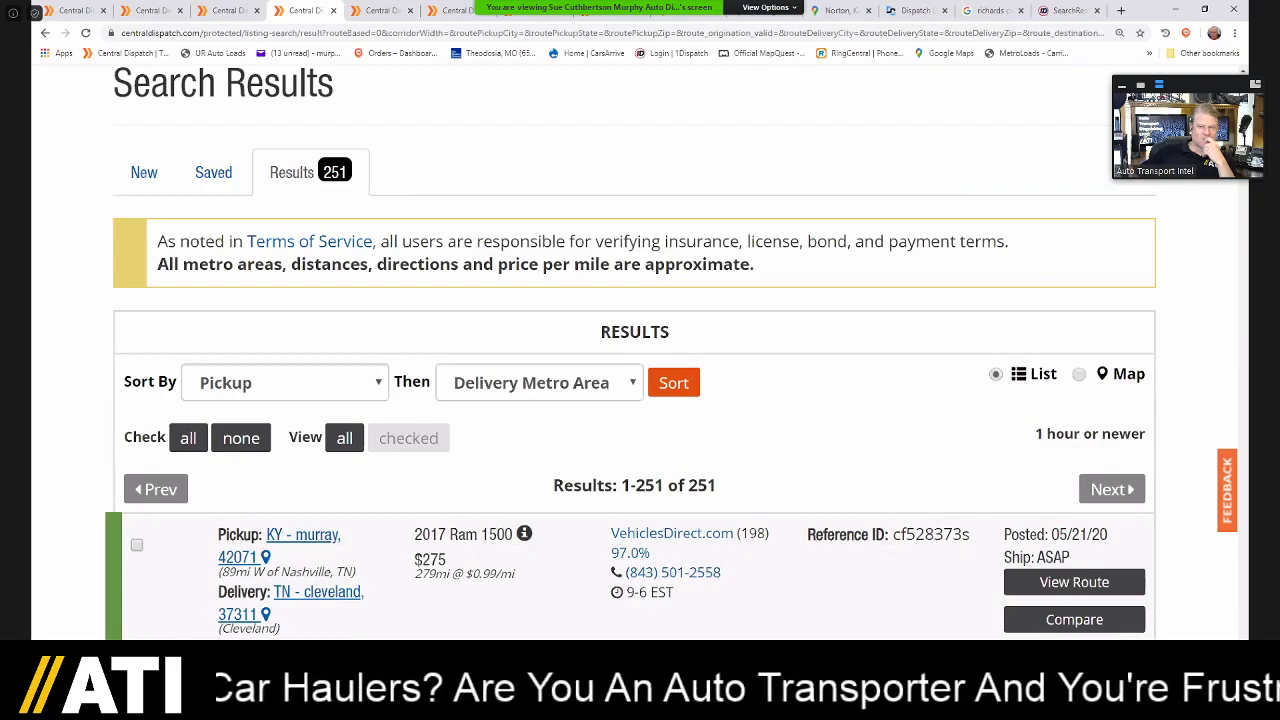
pyautogui.scroll(-2, 634, 350)
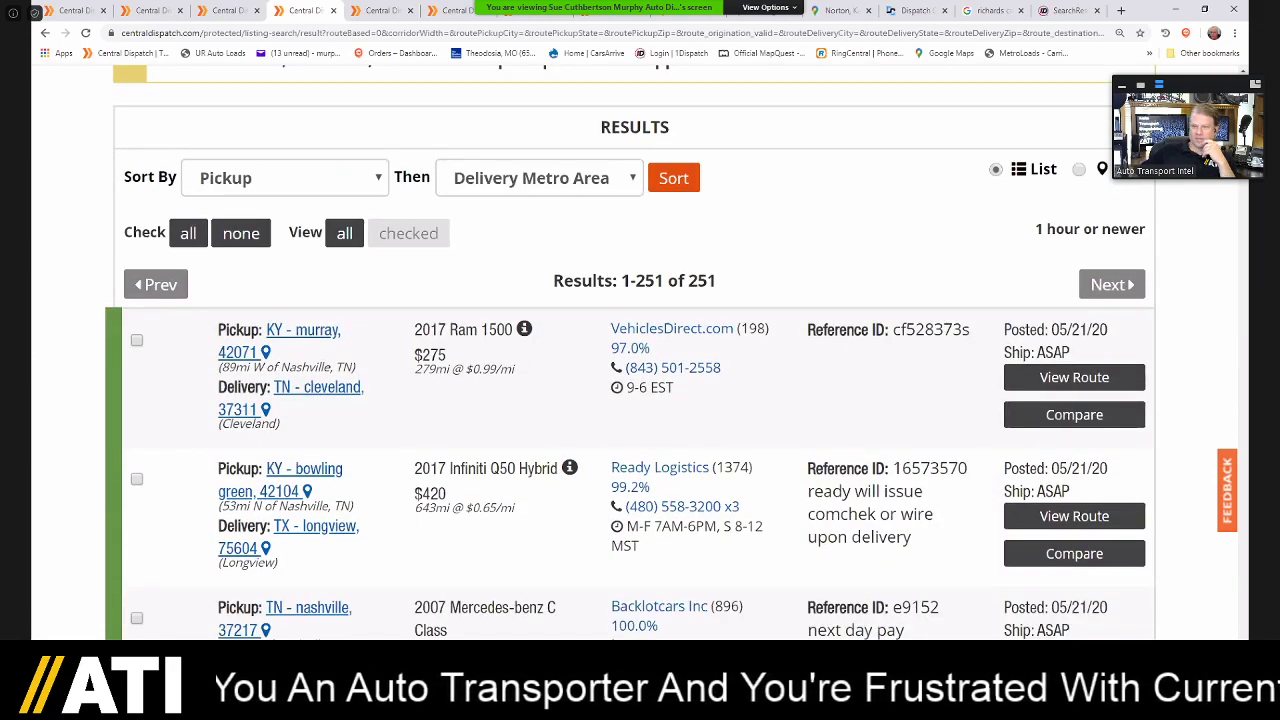
pyautogui.scroll(-1, 634, 350)
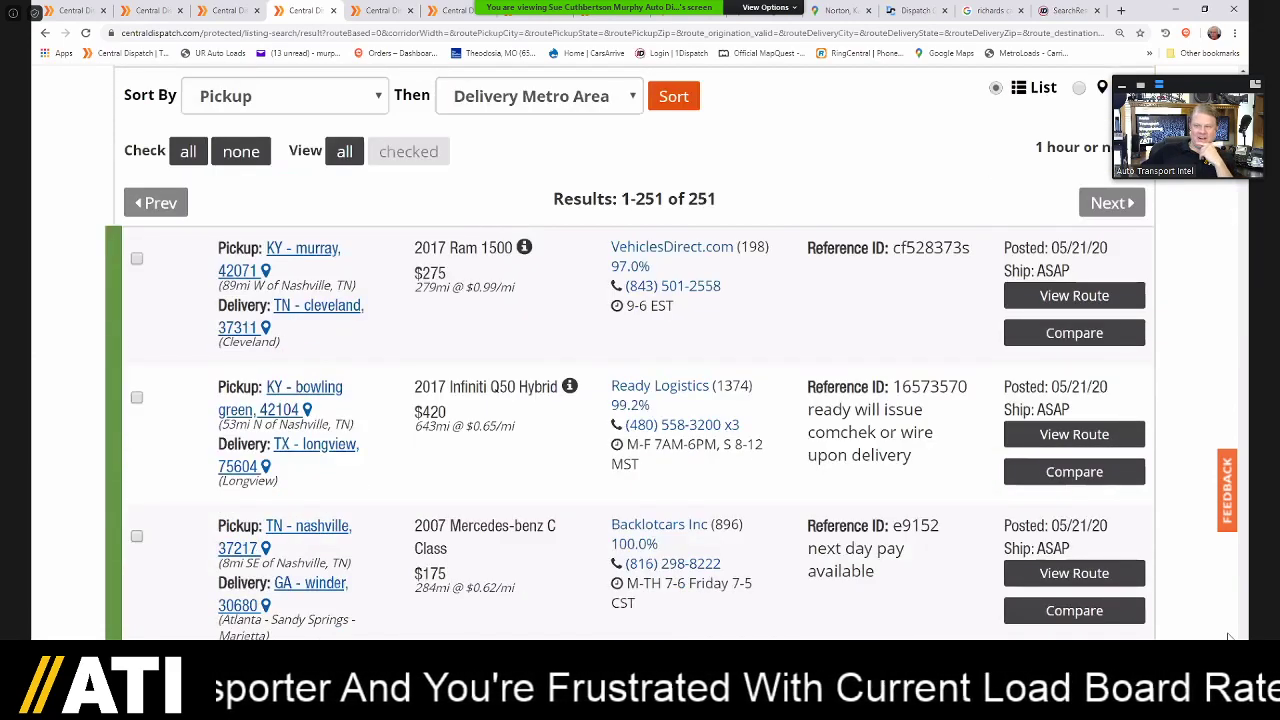
pyautogui.scroll(-1, 634, 350)
pyautogui.scroll(-2, 634, 350)
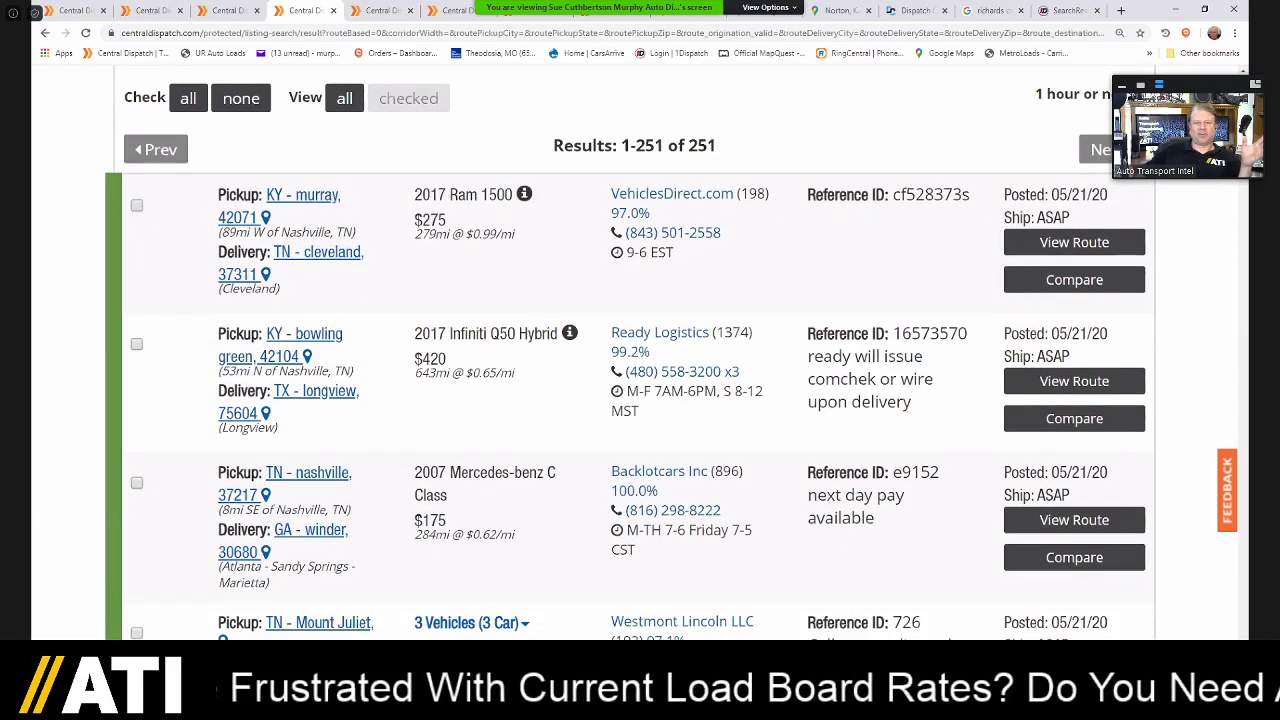
pyautogui.scroll(-1, 634, 350)
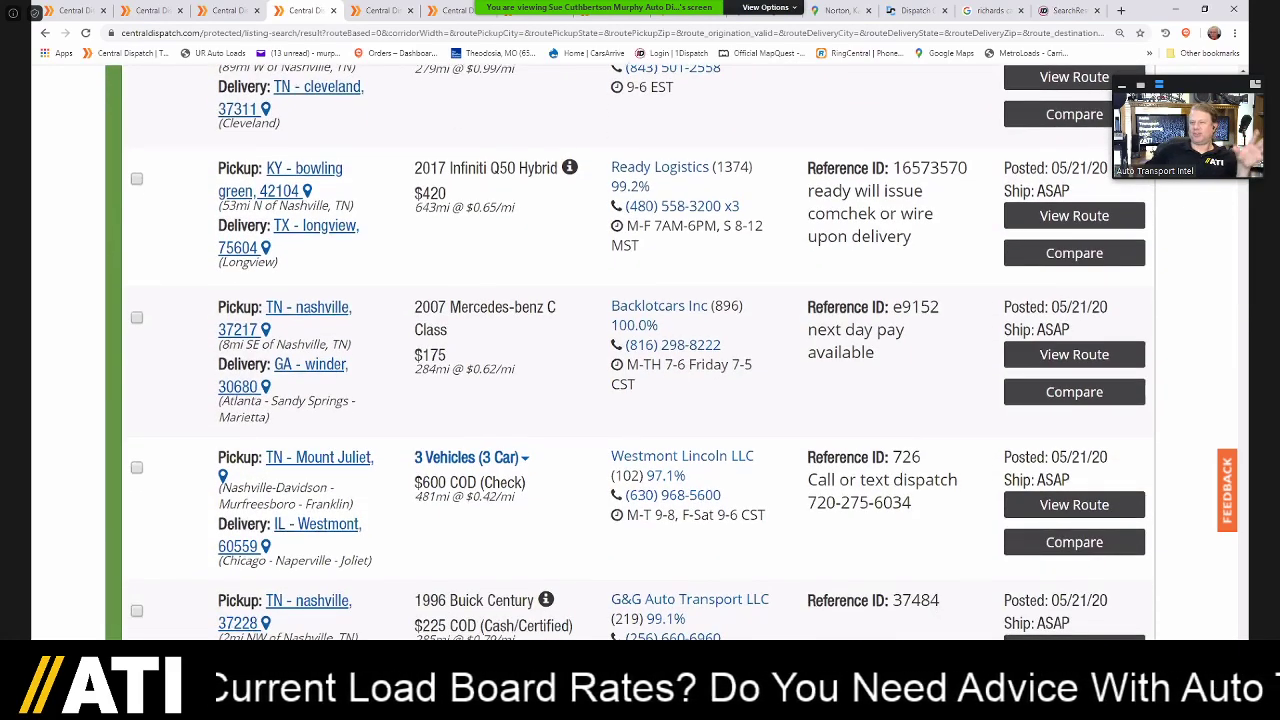
pyautogui.scroll(-1, 634, 350)
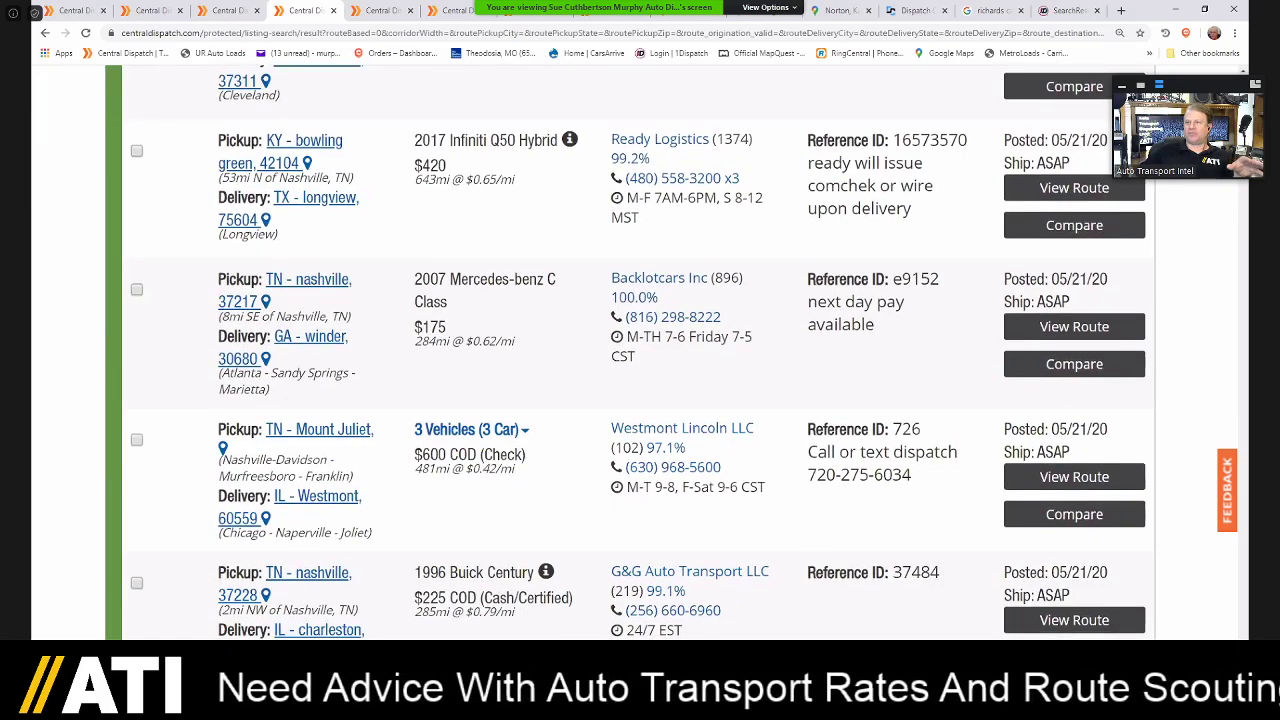
pyautogui.scroll(-1, 638, 352)
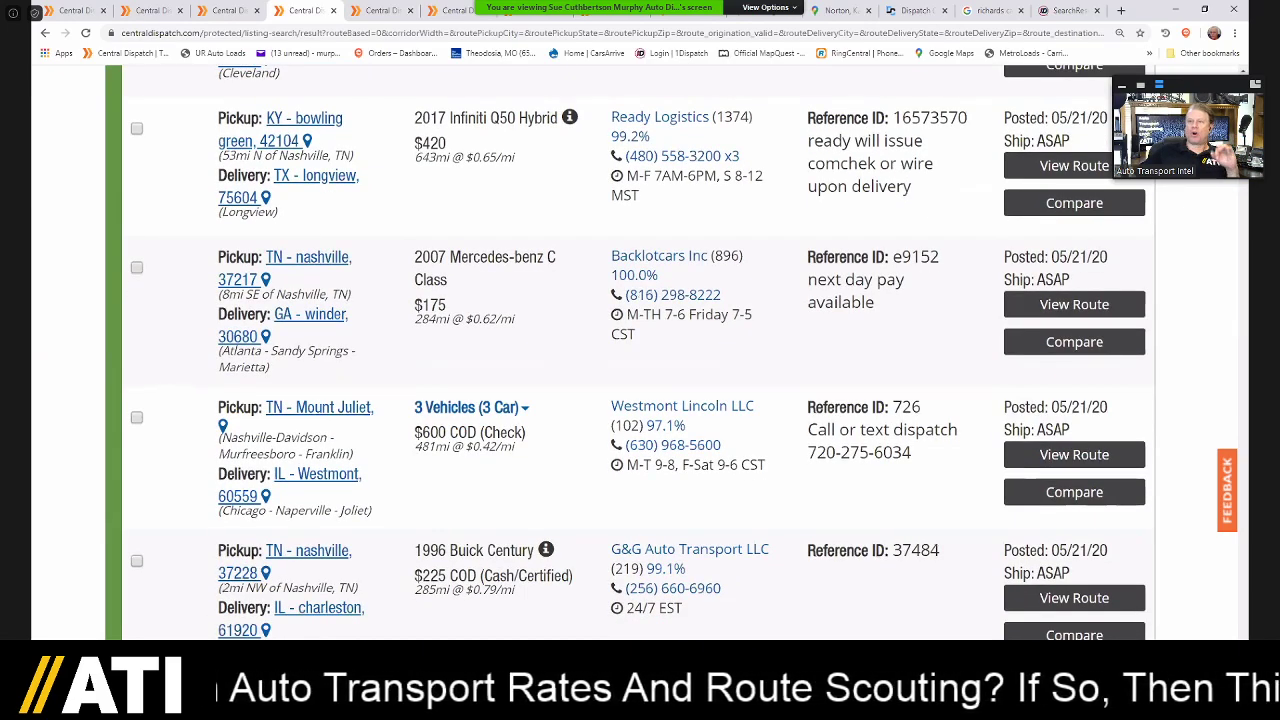
pyautogui.scroll(-3, 638, 352)
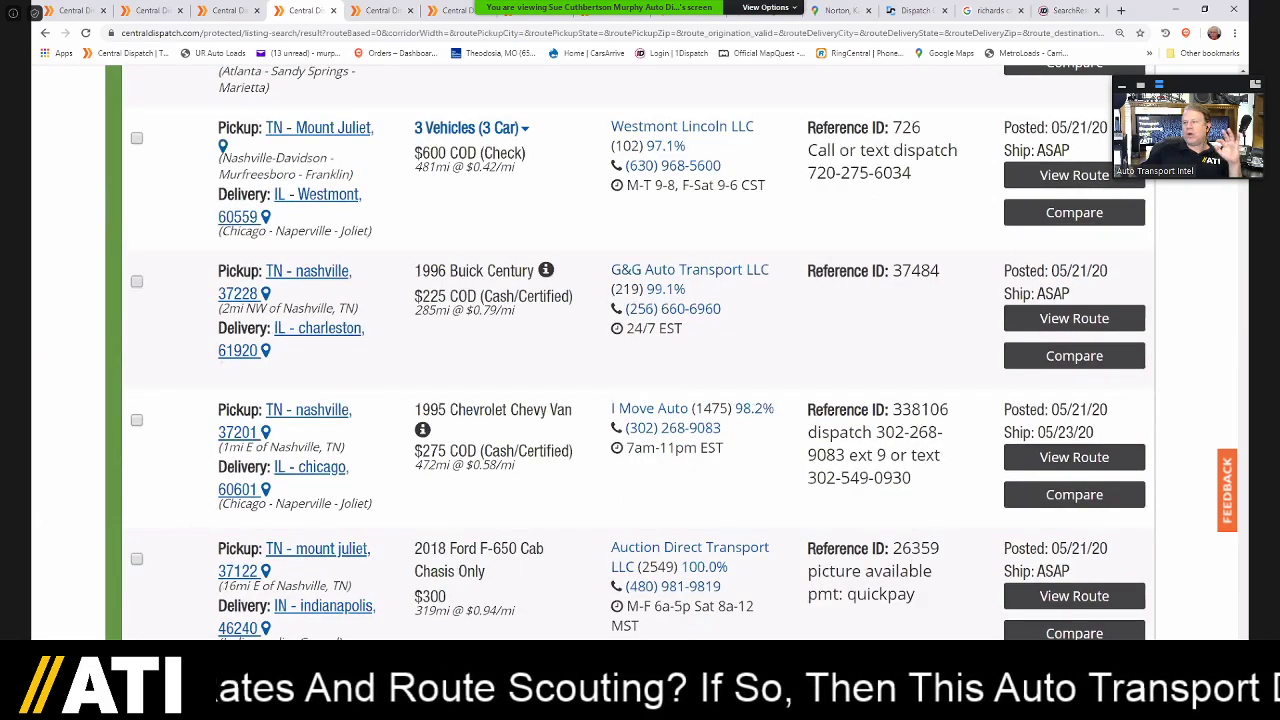
# - Show the individual vehicles in the three-vehicle load from Mount Juliet to Kansas City
pyautogui.scroll(-2, 638, 352)
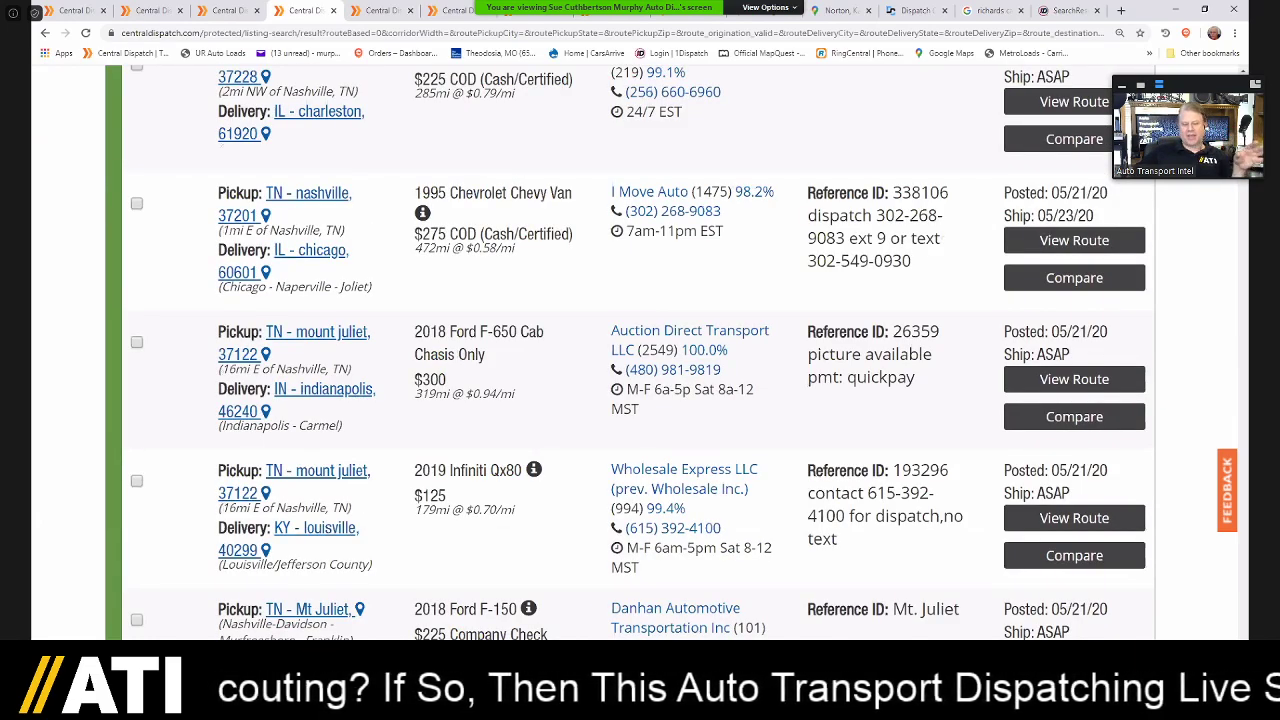
pyautogui.scroll(-1, 638, 352)
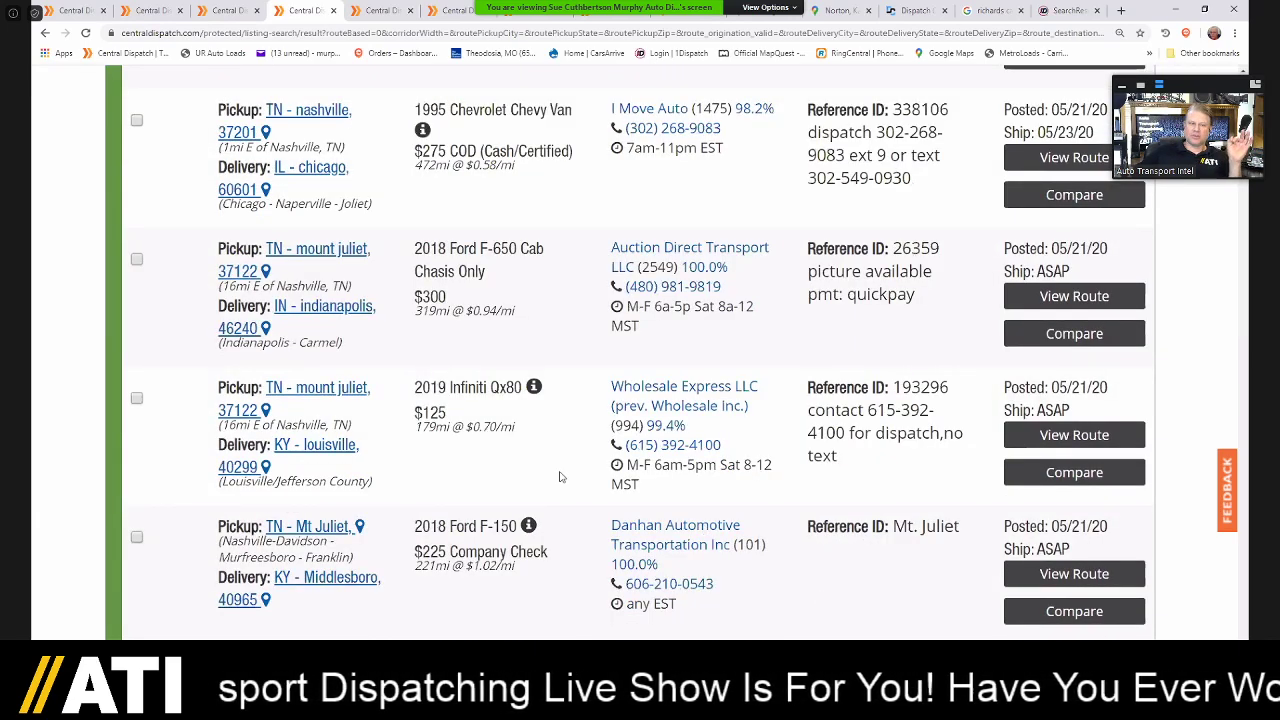
pyautogui.scroll(-3, 590, 578)
pyautogui.click(482, 546)
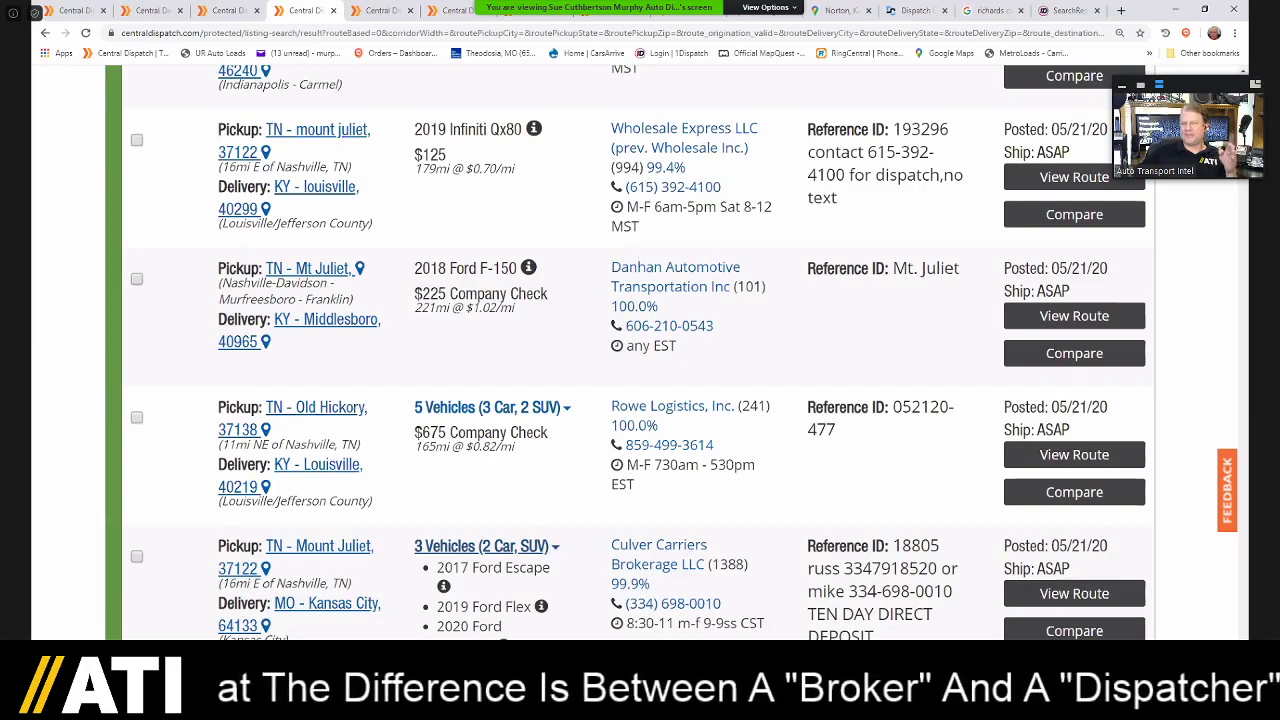
pyautogui.scroll(-1, 638, 352)
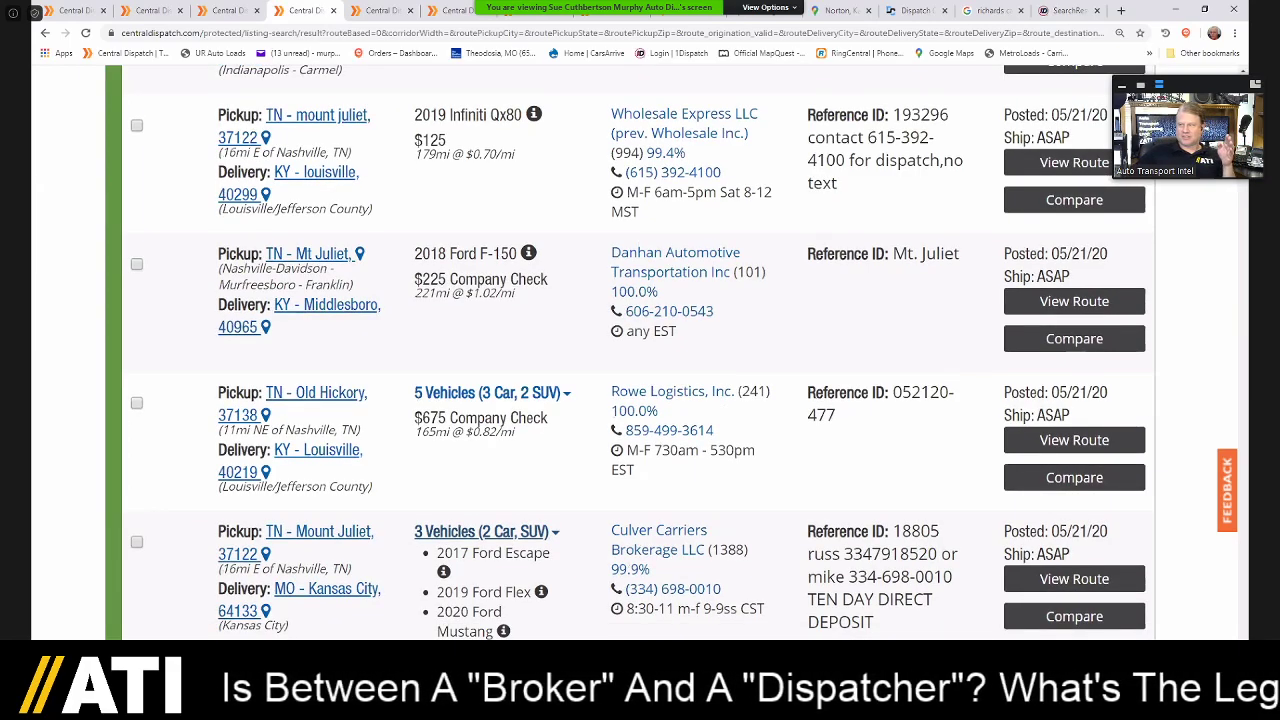
# - Examine the Nashville-area loads bound for Missouri, Mississippi, North Carolina, New York, Ohio, Oklahoma and South Carolina for prices and per-mile rates
pyautogui.scroll(-5, 638, 352)
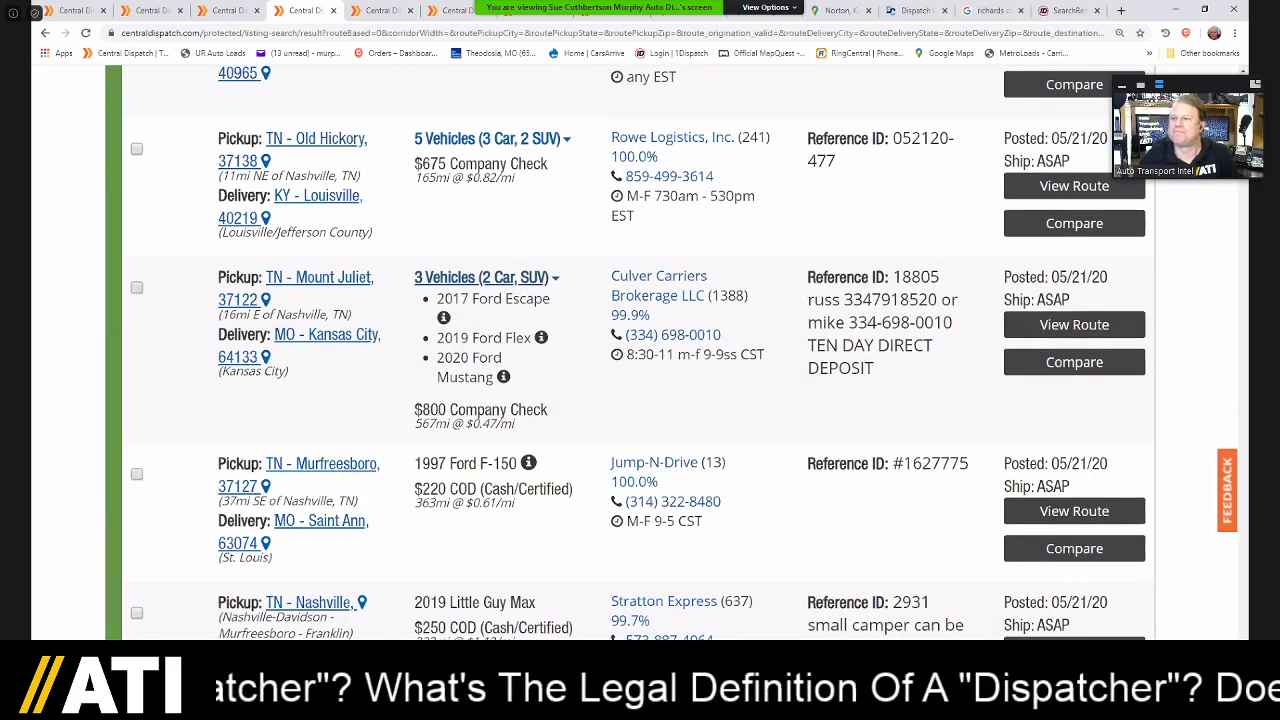
pyautogui.scroll(-7, 638, 352)
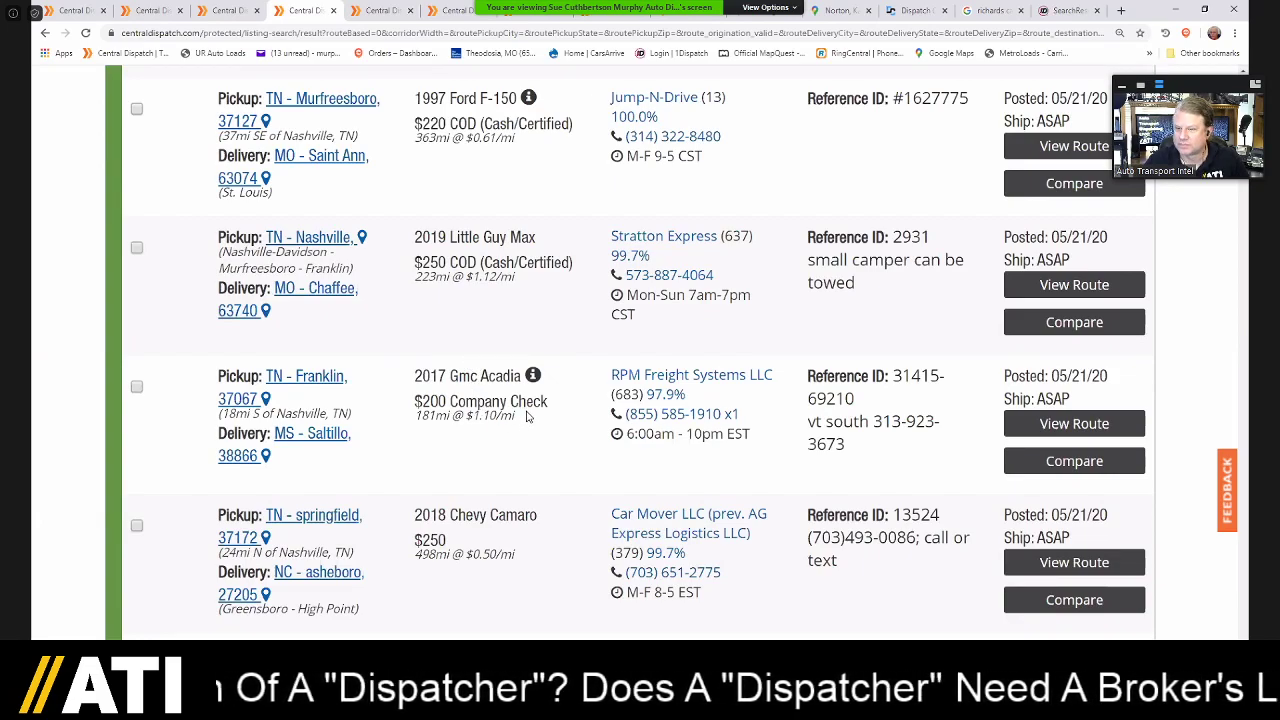
pyautogui.scroll(-1, 503, 414)
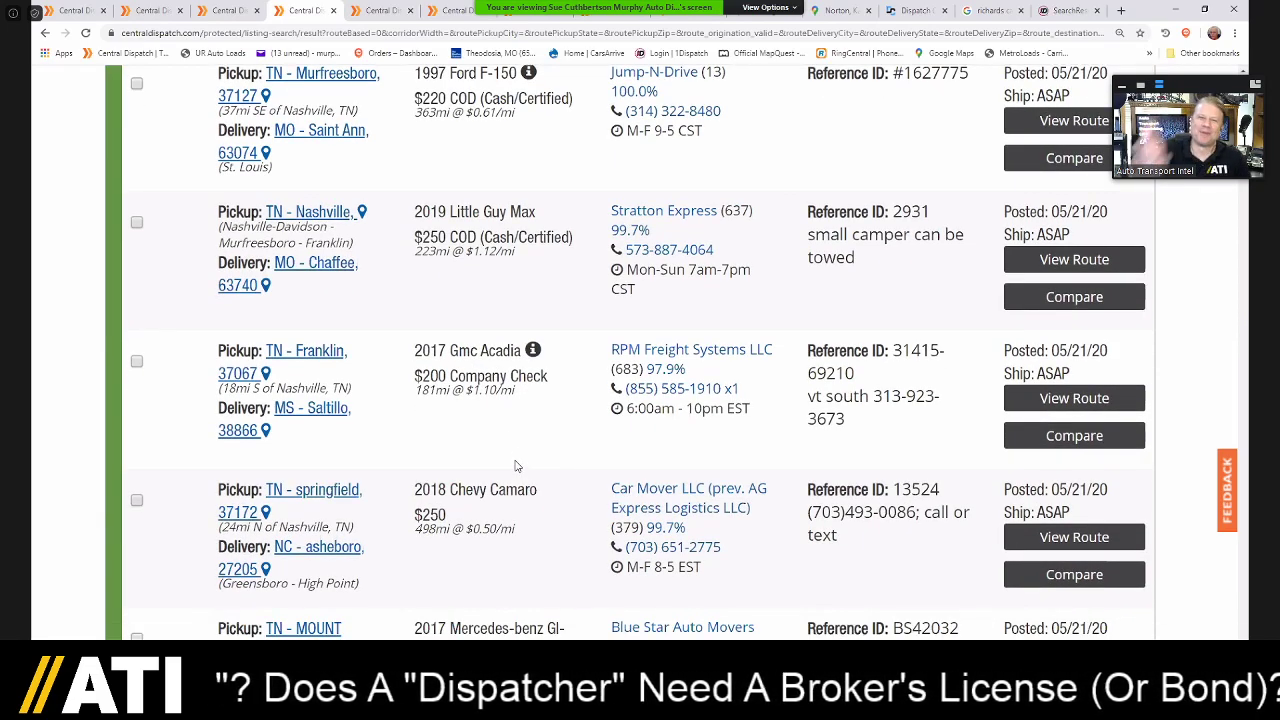
pyautogui.scroll(-1, 517, 466)
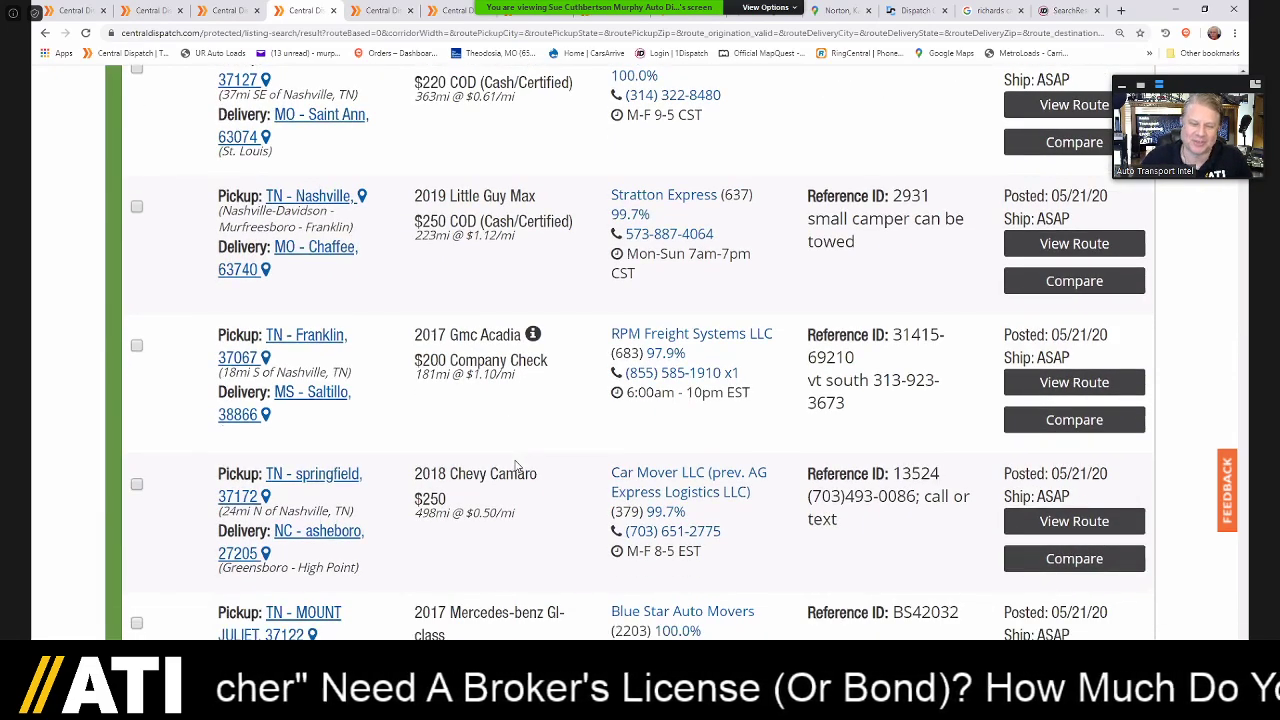
pyautogui.scroll(-3, 517, 466)
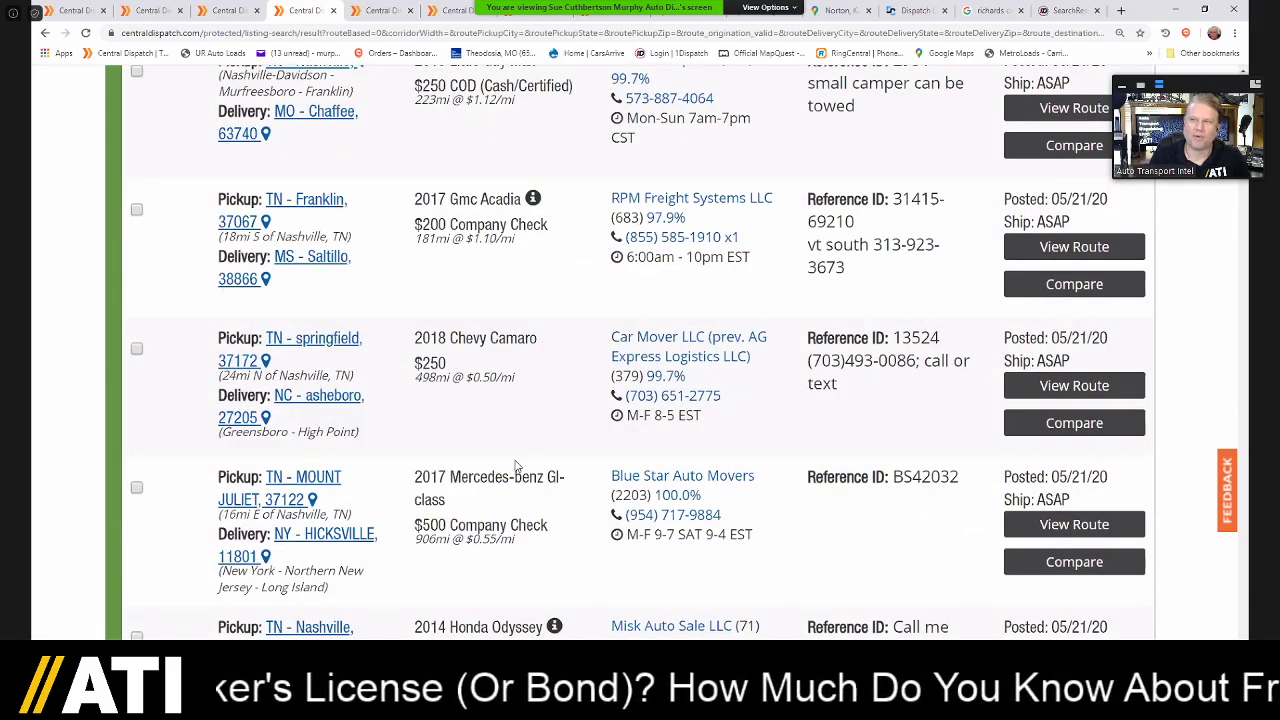
pyautogui.scroll(-6, 517, 466)
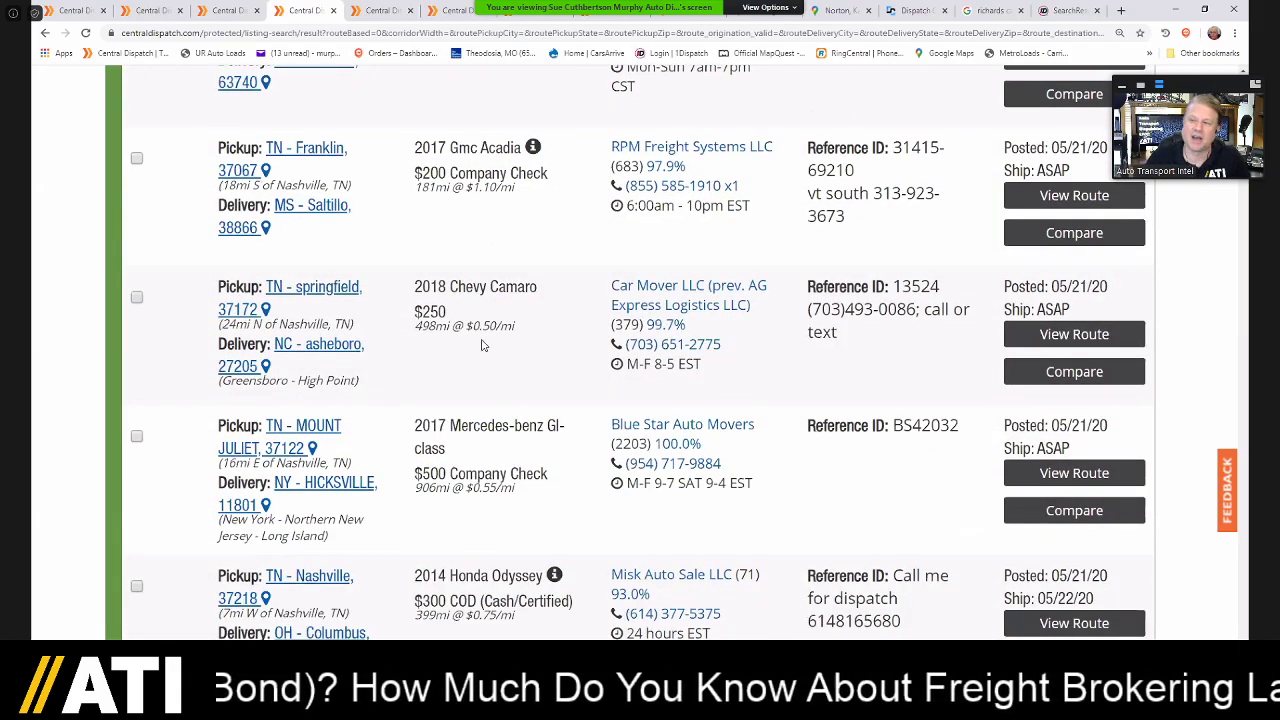
pyautogui.scroll(-1, 510, 420)
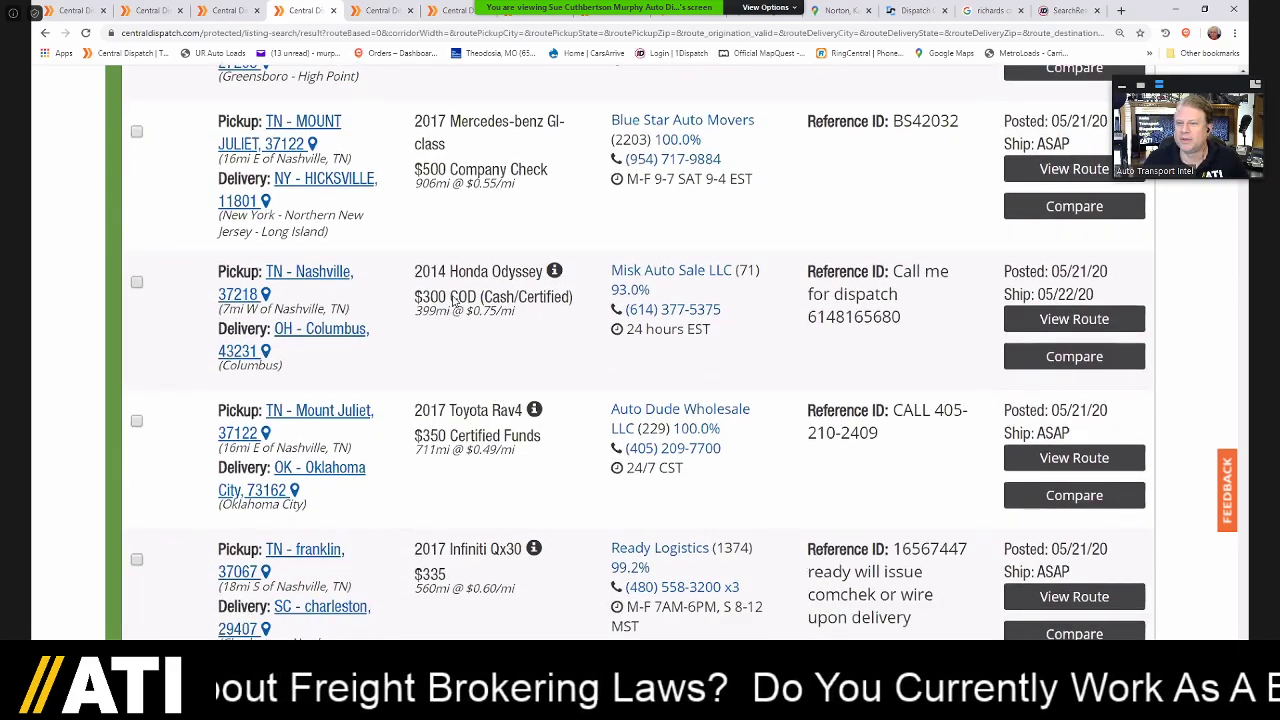
pyautogui.scroll(-1, 450, 307)
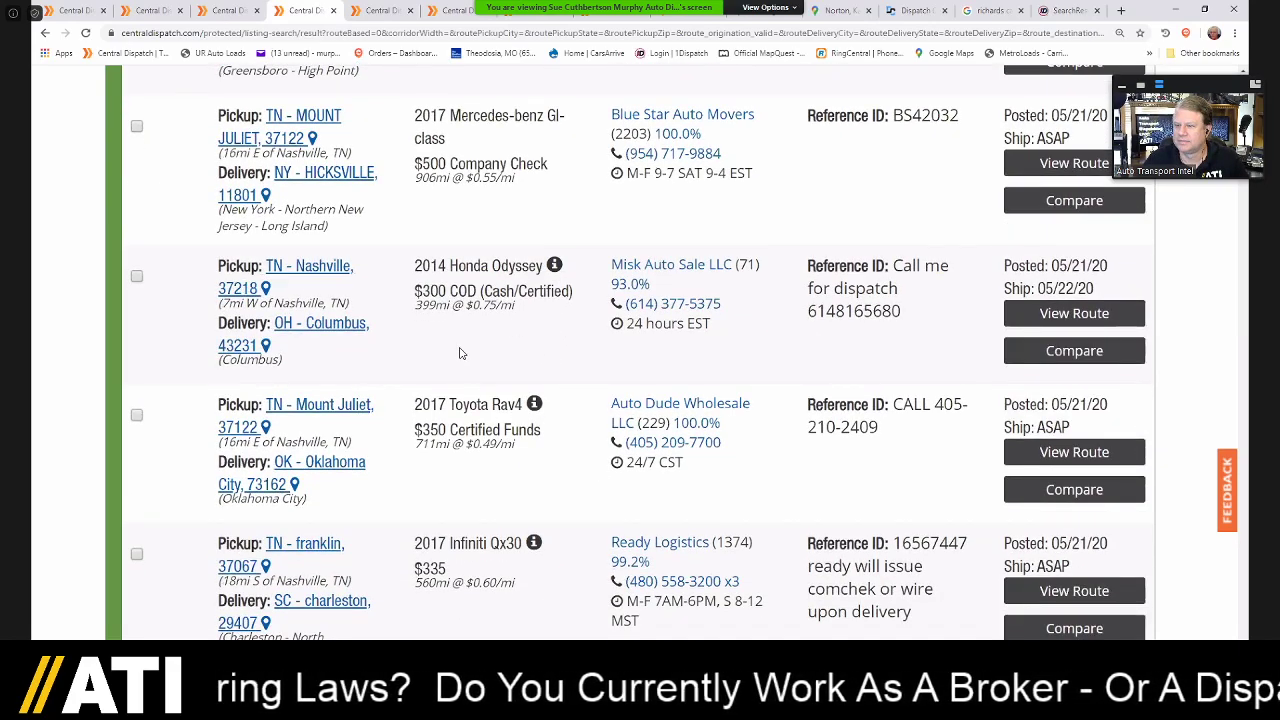
pyautogui.scroll(-3, 520, 470)
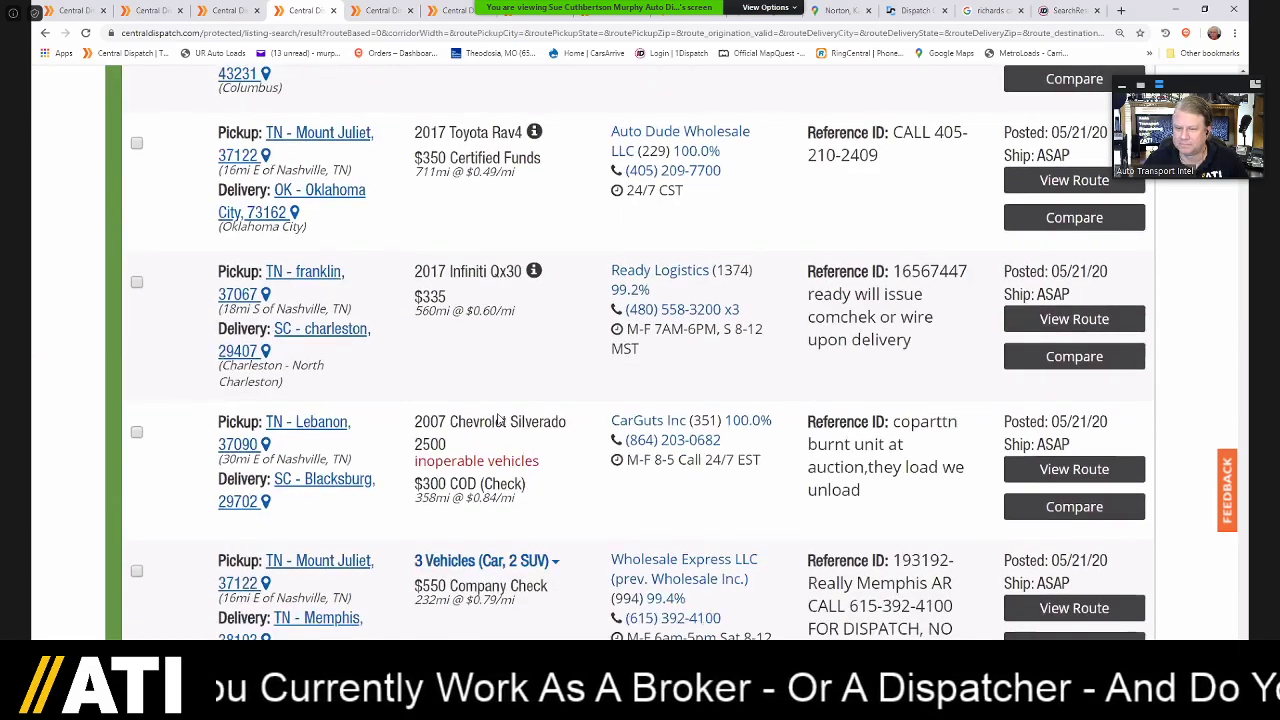
pyautogui.scroll(-2, 513, 600)
pyautogui.scroll(-1, 513, 607)
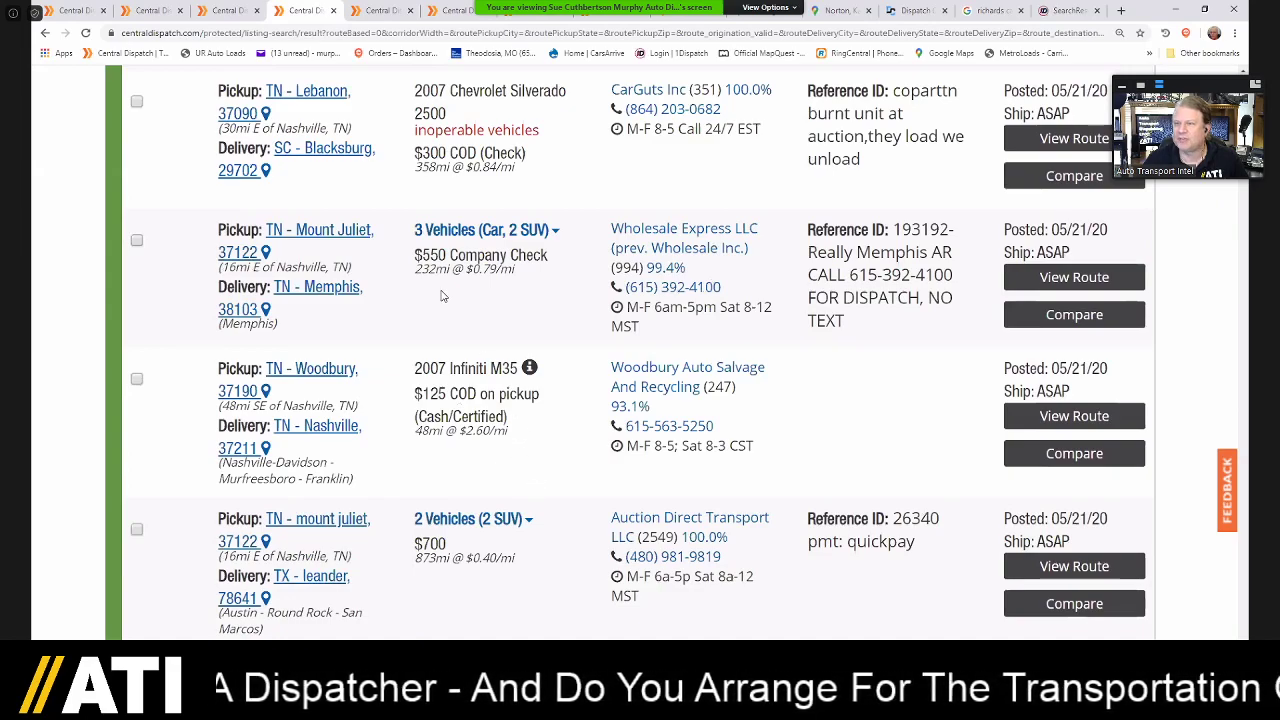
# - Show the vehicles in the three-vehicle Mount Juliet to Memphis load and compare its pay with the neighbouring listings
pyautogui.scroll(-1, 508, 288)
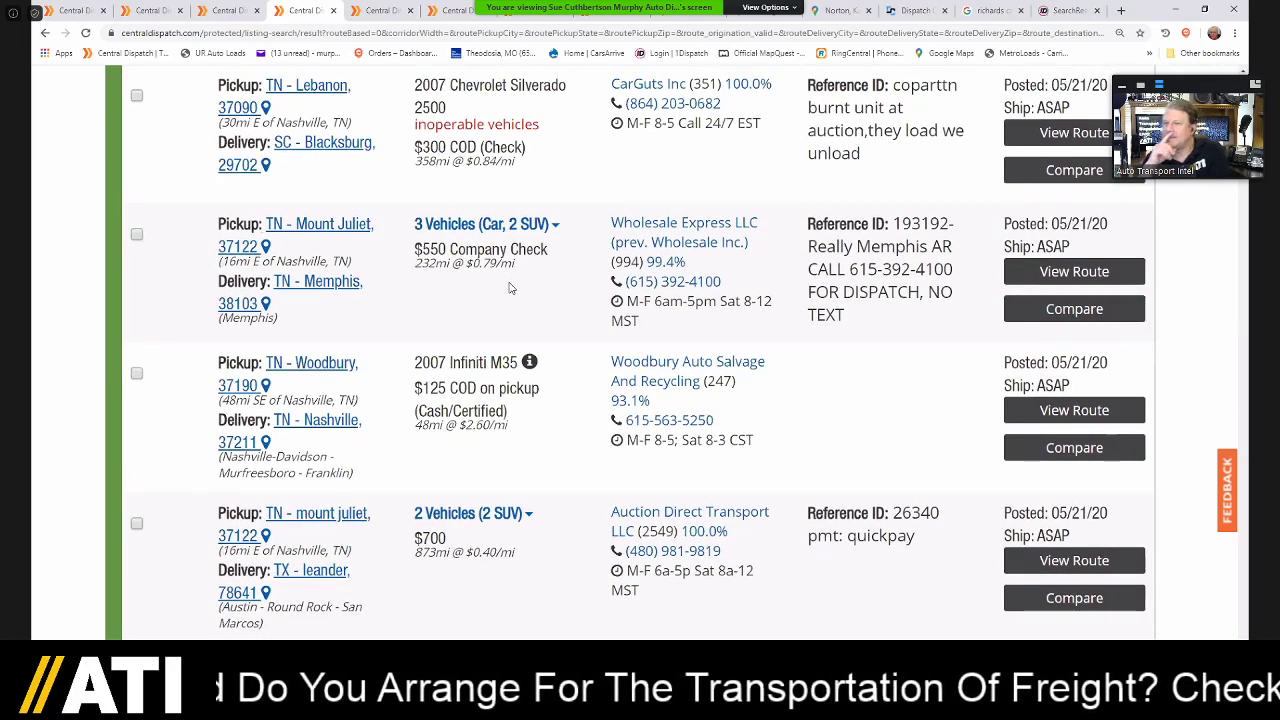
pyautogui.scroll(-2, 508, 288)
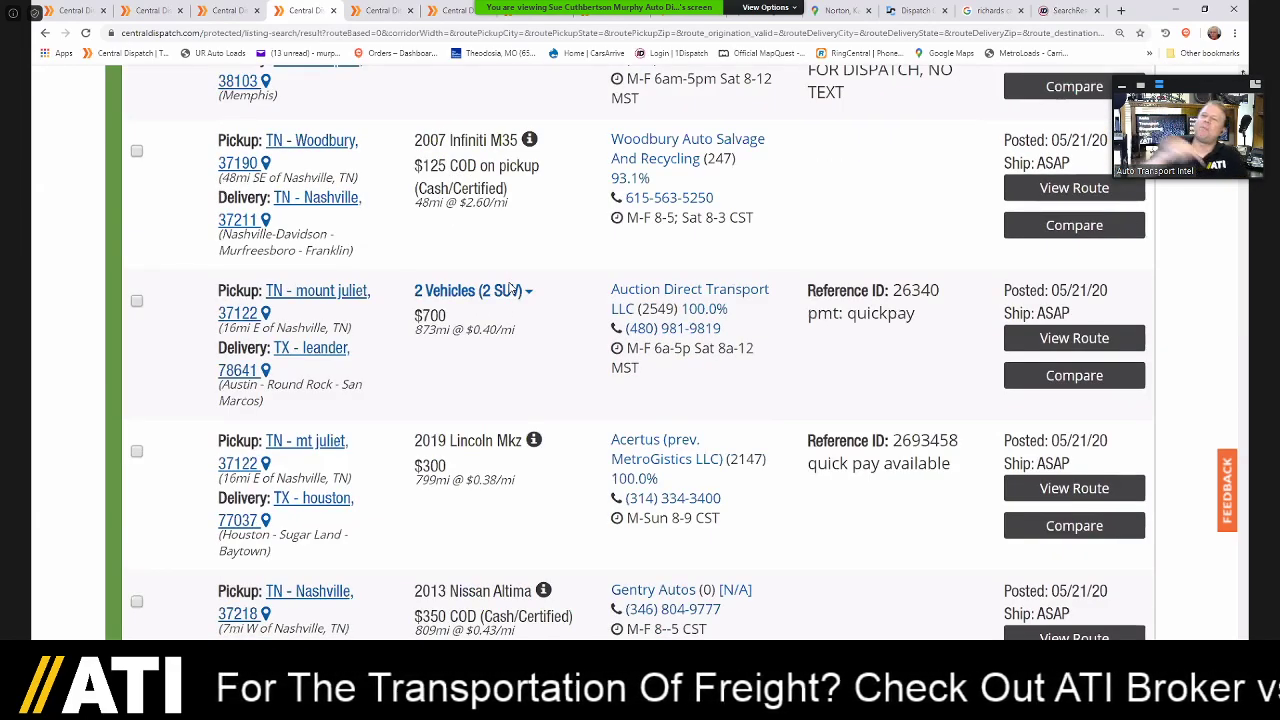
pyautogui.scroll(1, 508, 288)
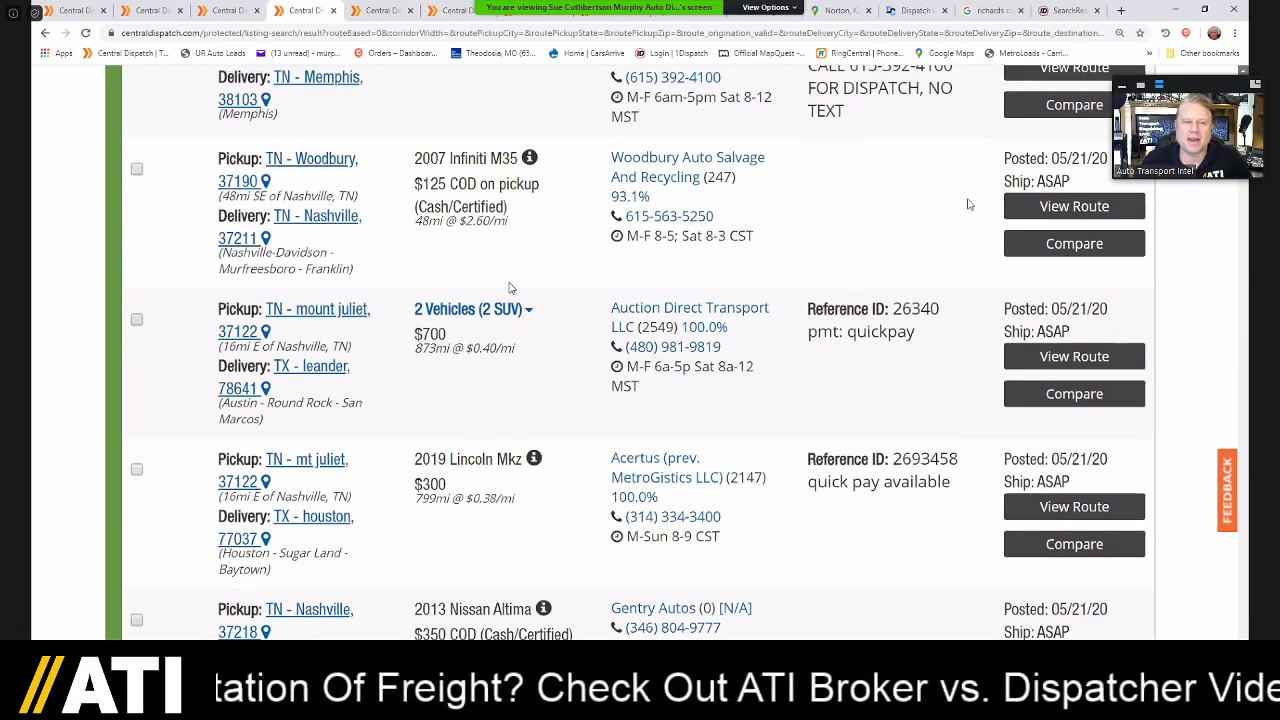
pyautogui.scroll(2, 508, 288)
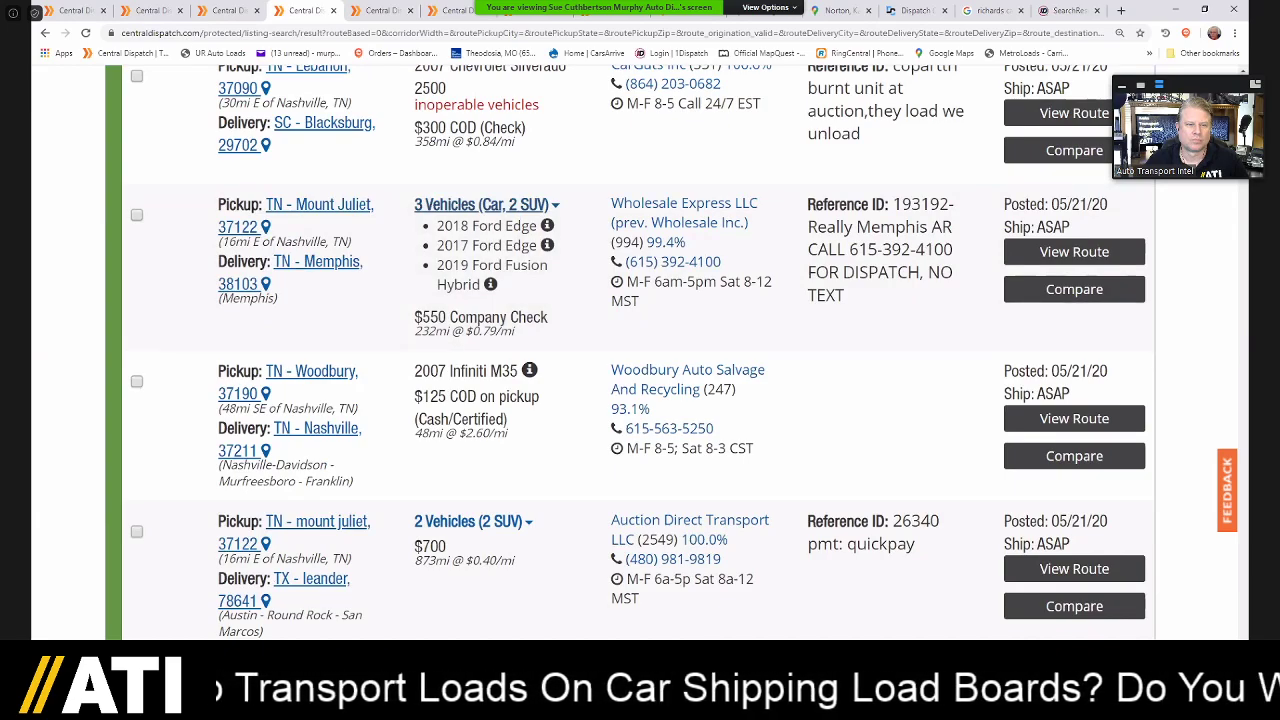
pyautogui.scroll(-2, 638, 351)
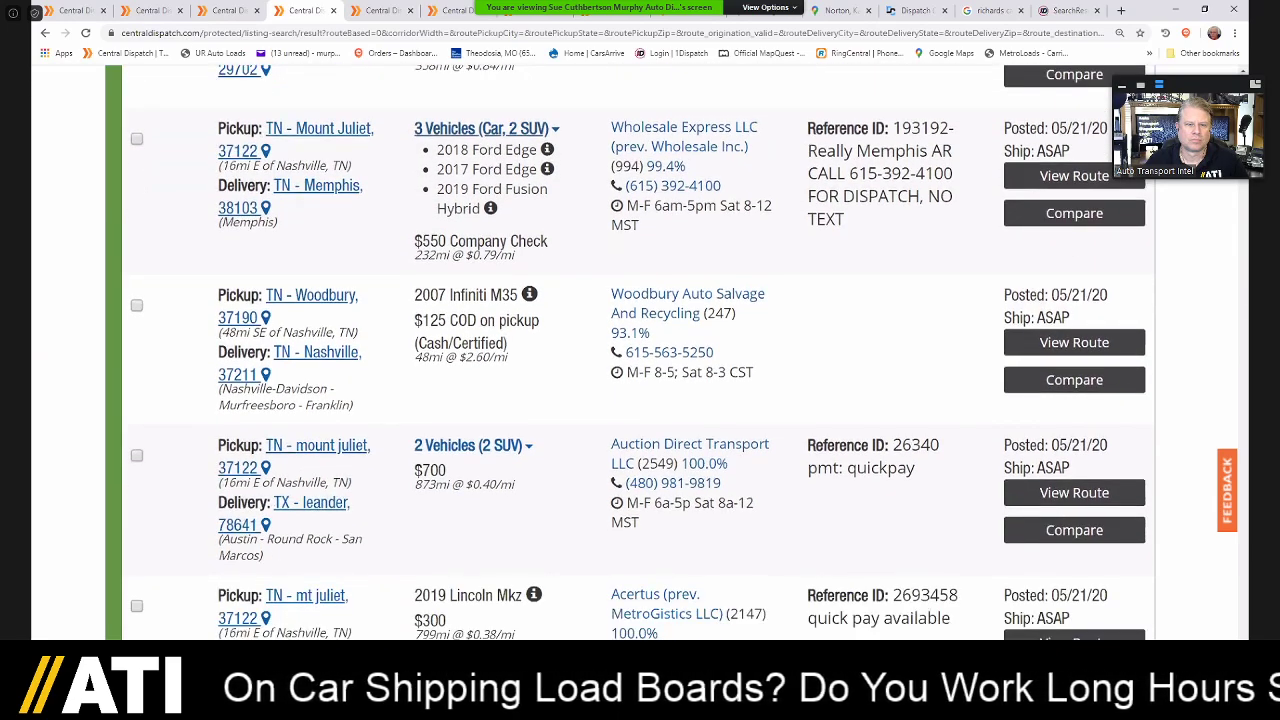
pyautogui.scroll(-1, 638, 351)
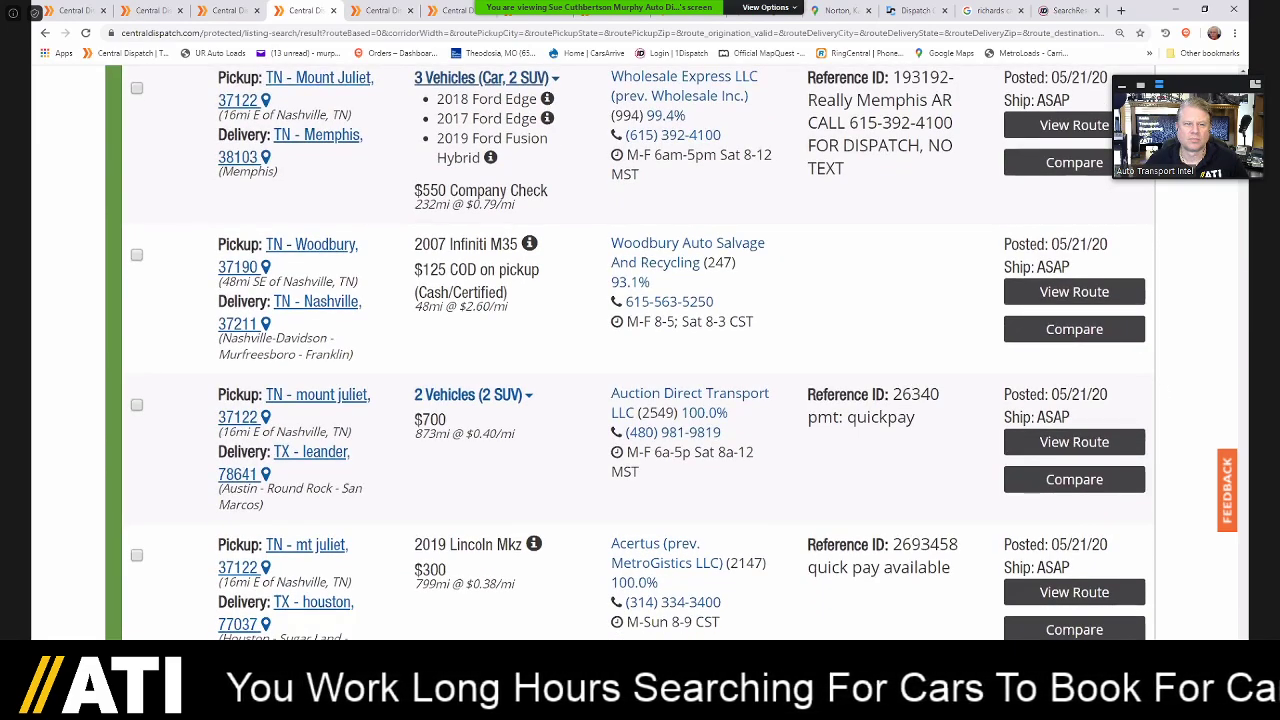
pyautogui.scroll(-1, 638, 351)
pyautogui.scroll(1, 638, 351)
pyautogui.scroll(1, 638, 351)
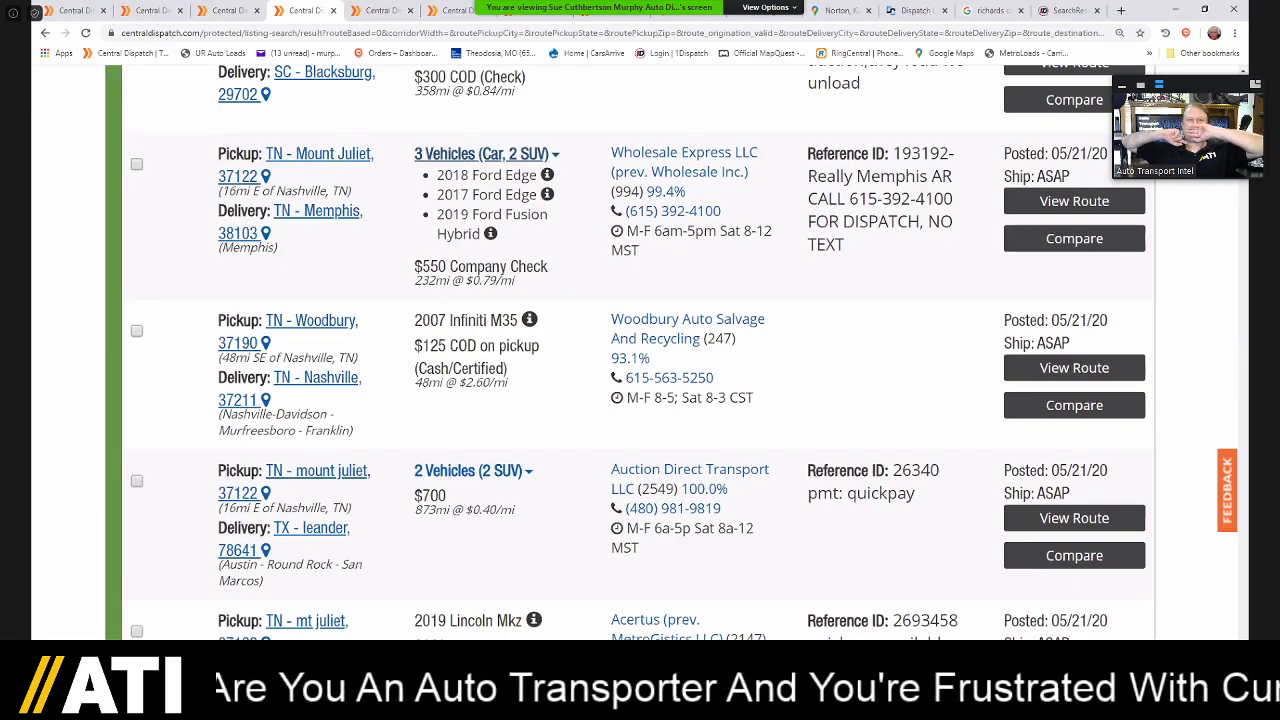
# - Examine the Nashville-area loads delivering to Texas, Washington and Wisconsin for their prices, mileage and per-mile rates
pyautogui.scroll(-3, 638, 351)
pyautogui.scroll(-1, 638, 351)
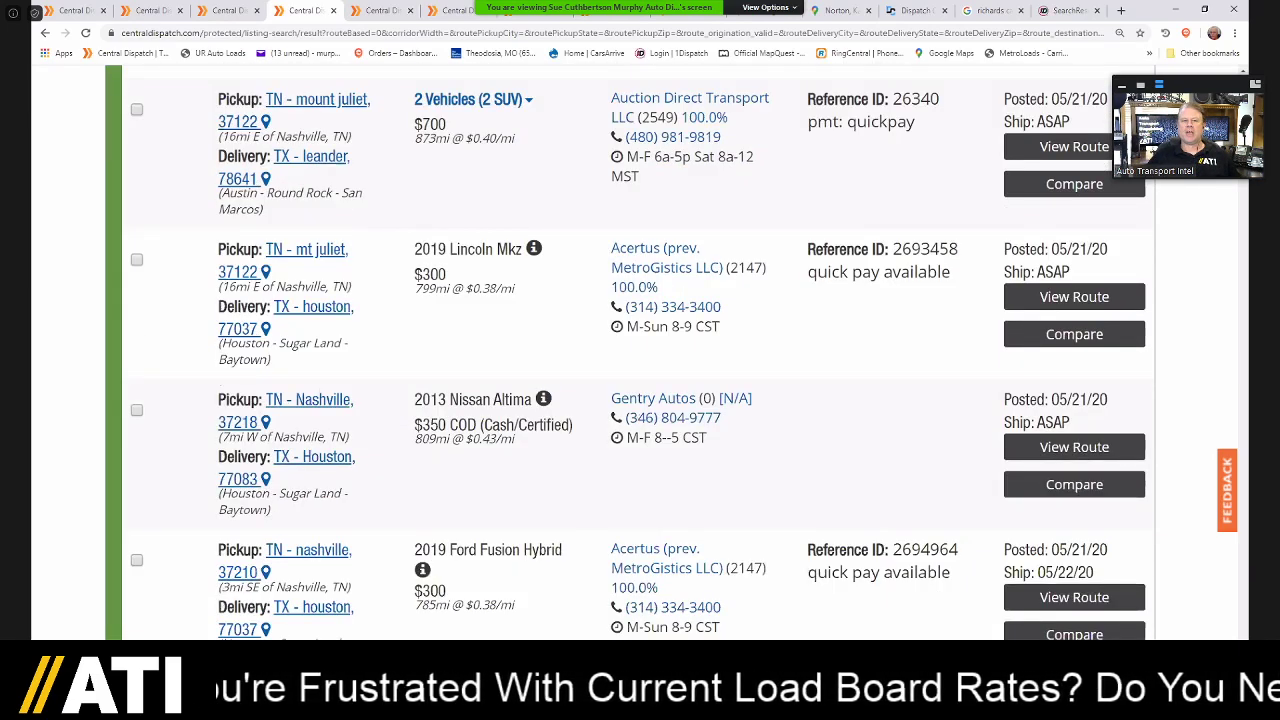
pyautogui.scroll(-1, 638, 351)
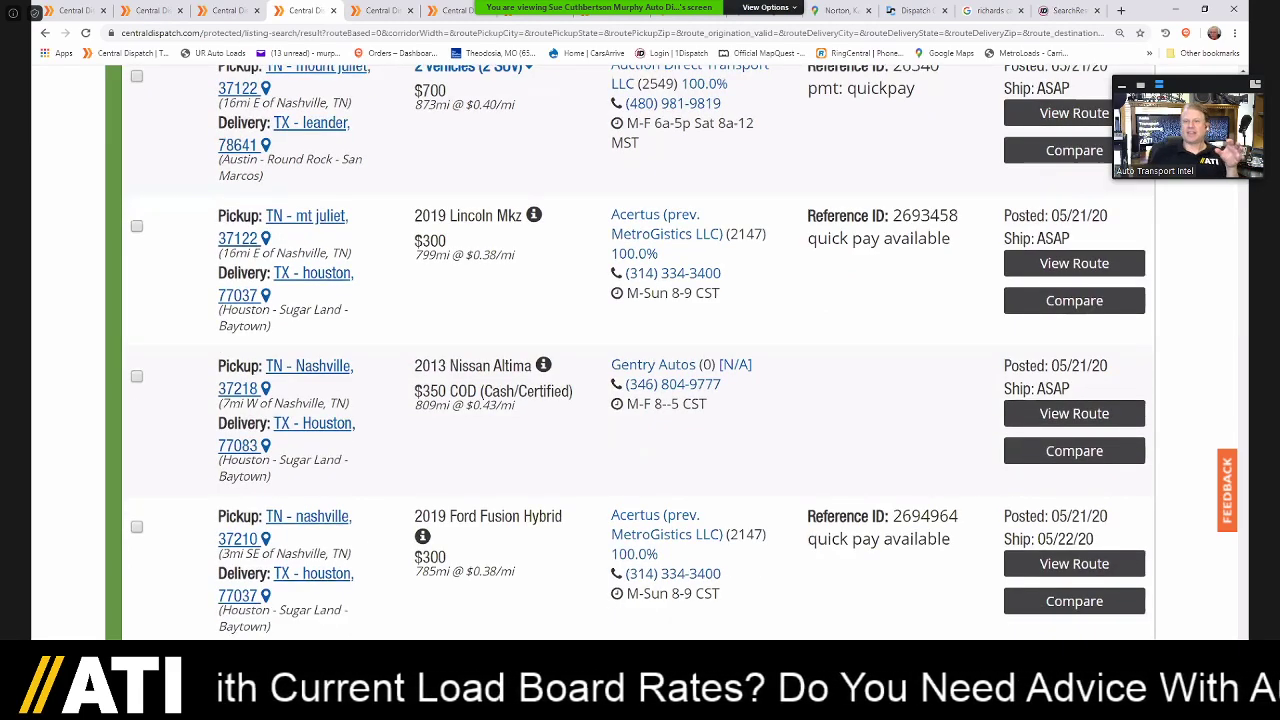
pyautogui.scroll(-1, 638, 351)
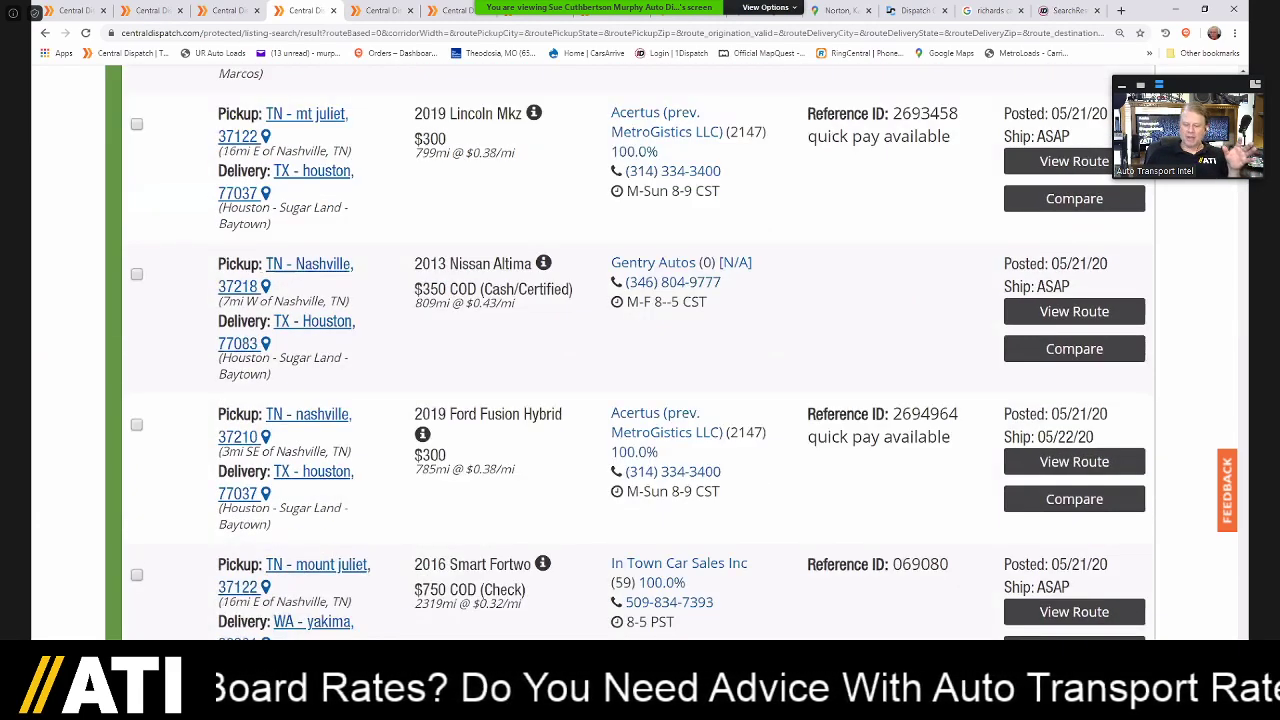
pyautogui.scroll(-2, 638, 351)
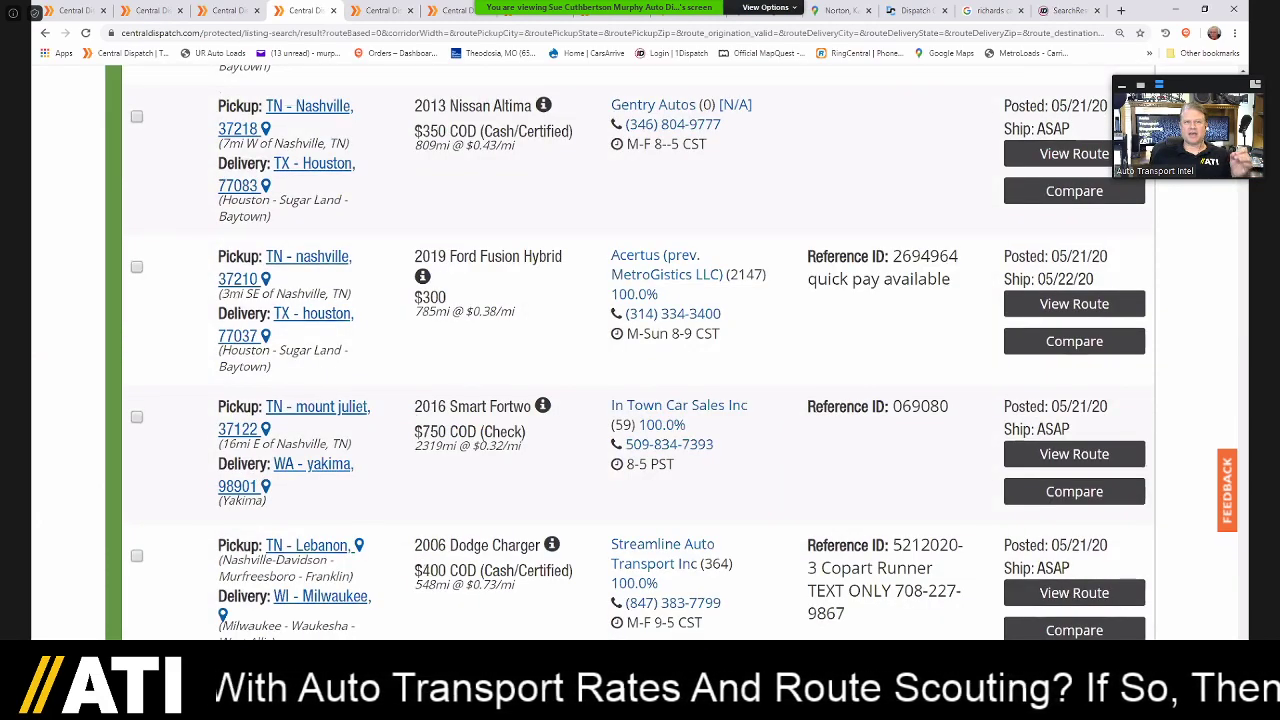
pyautogui.scroll(-1, 638, 351)
pyautogui.scroll(-1, 638, 351)
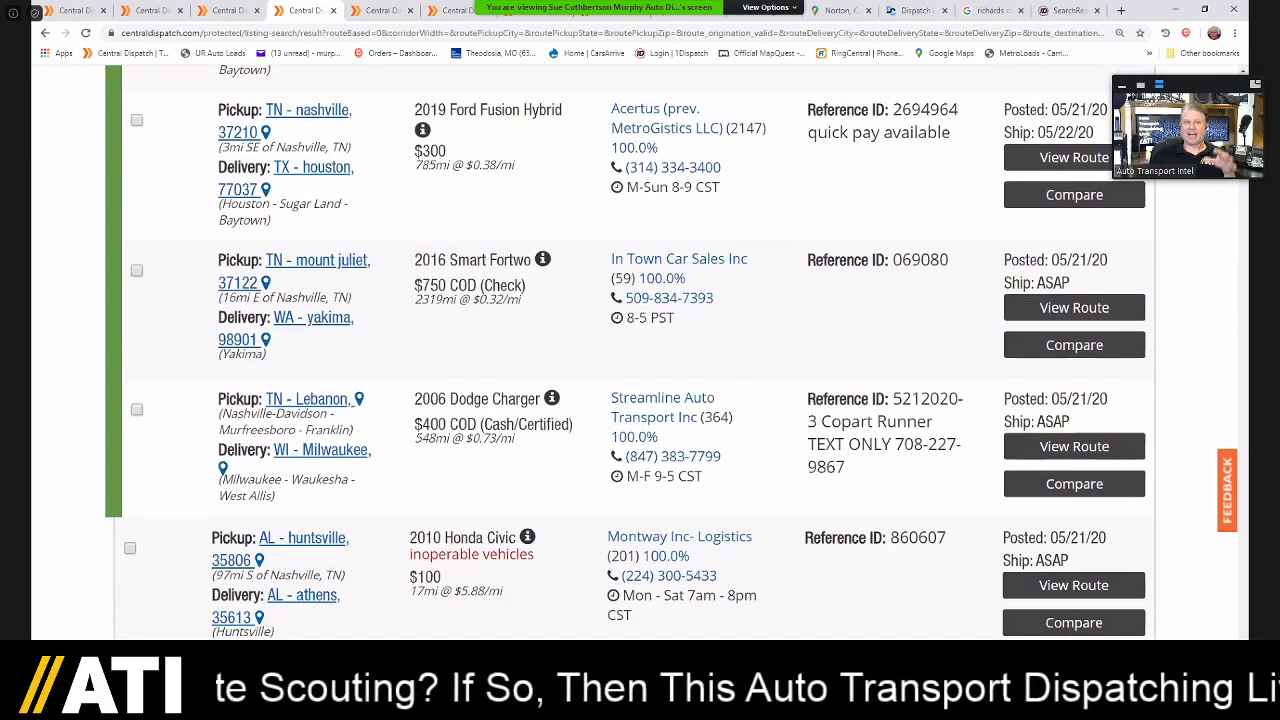
pyautogui.scroll(-1, 625, 351)
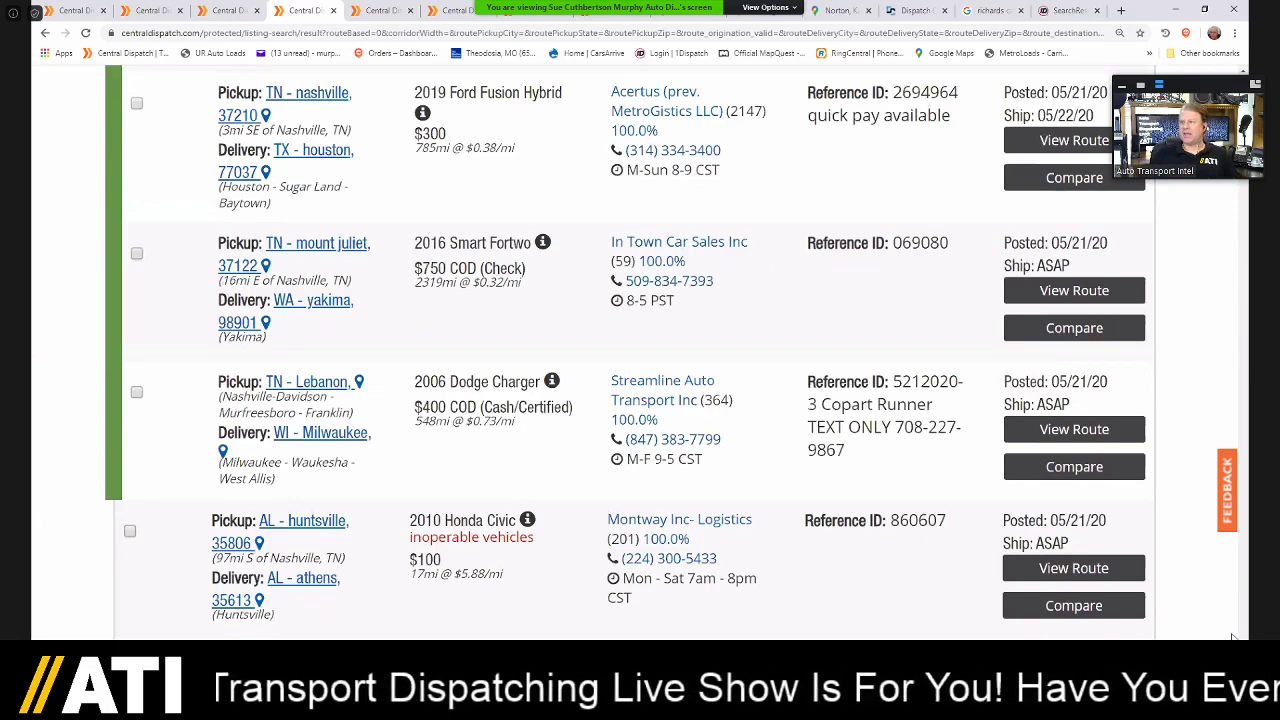
# - Show the individual vehicles in the four-vehicle load from Huntsville, Alabama to Shepherdsville, Kentucky
pyautogui.scroll(-2, 536, 365)
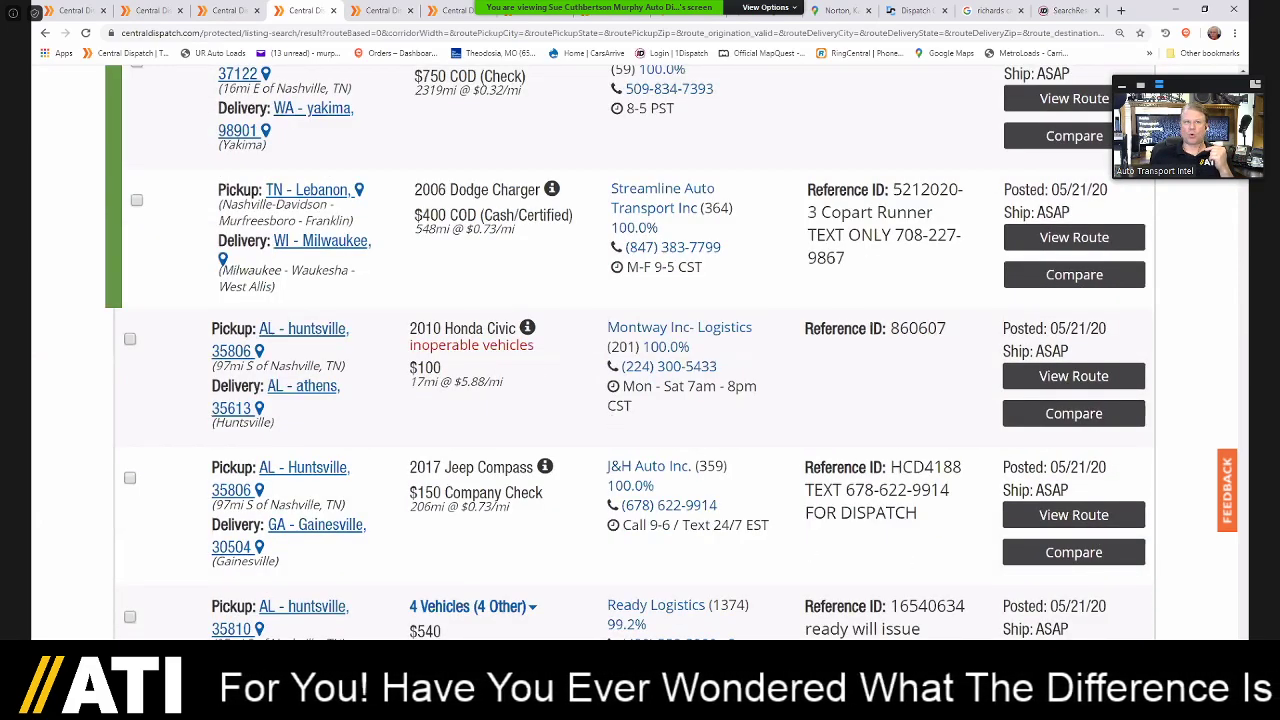
pyautogui.scroll(-3, 625, 400)
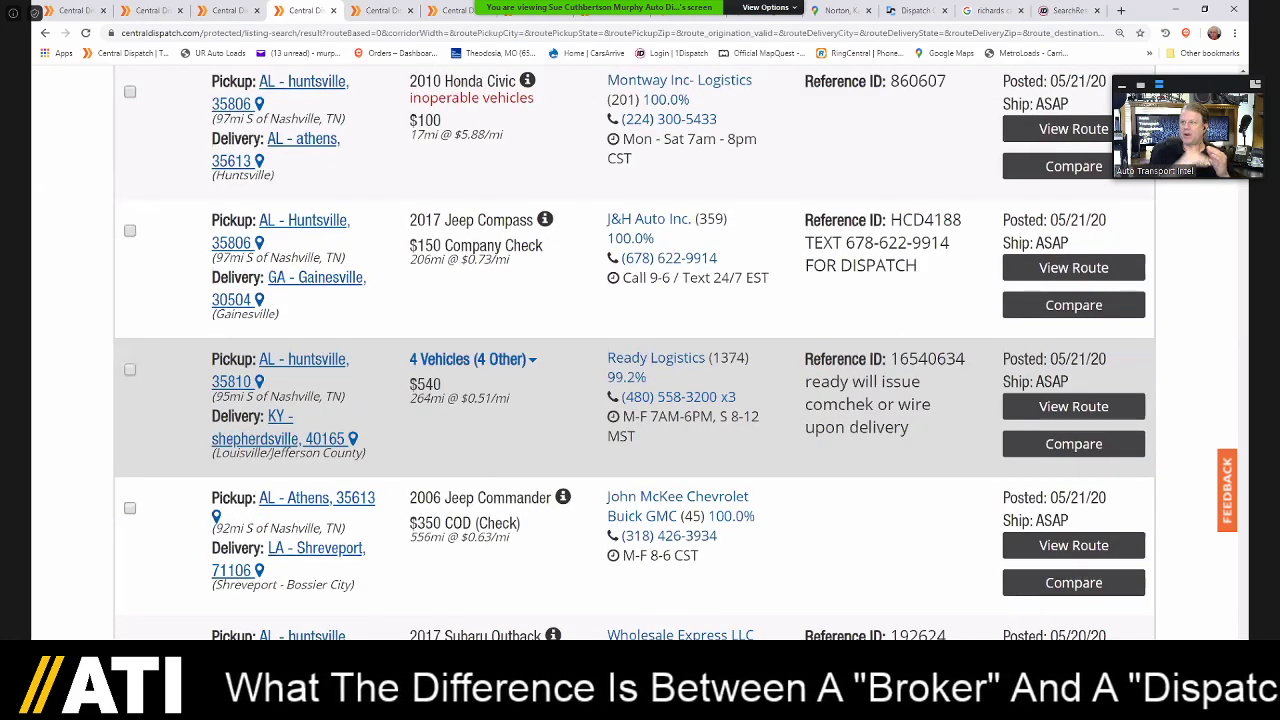
pyautogui.click(473, 360)
pyautogui.scroll(-1, 473, 360)
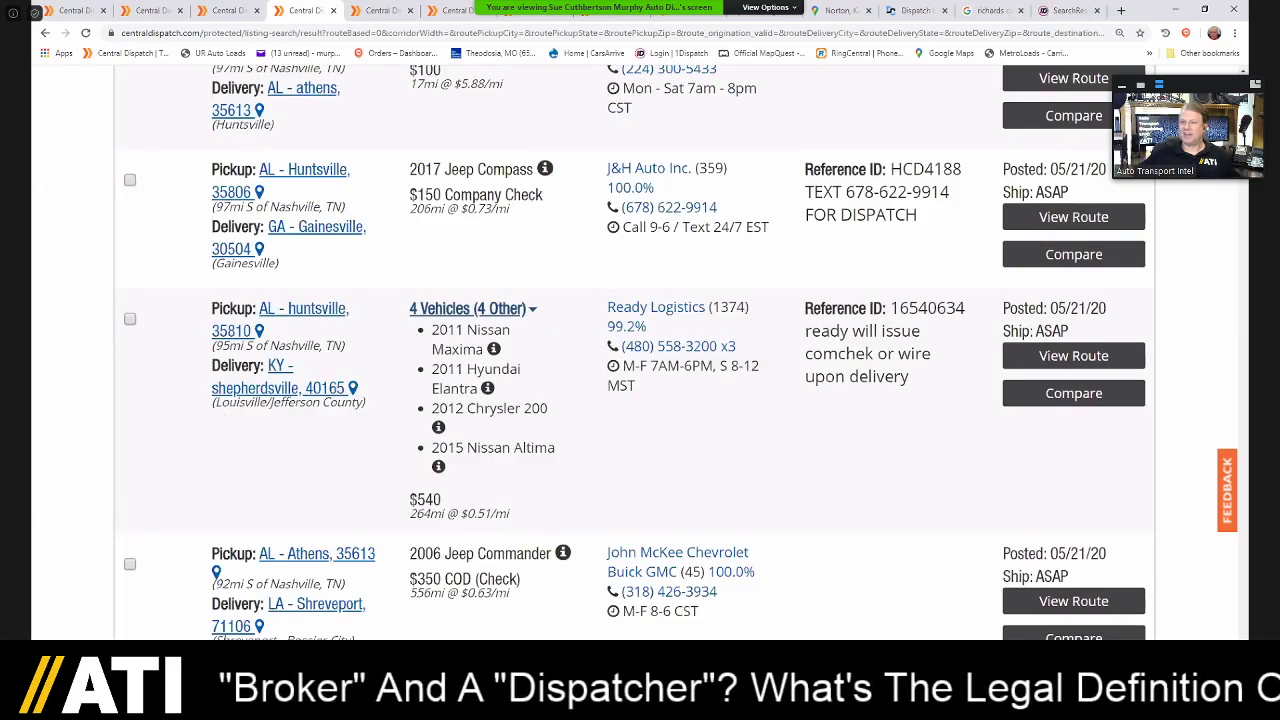
pyautogui.scroll(-2, 636, 352)
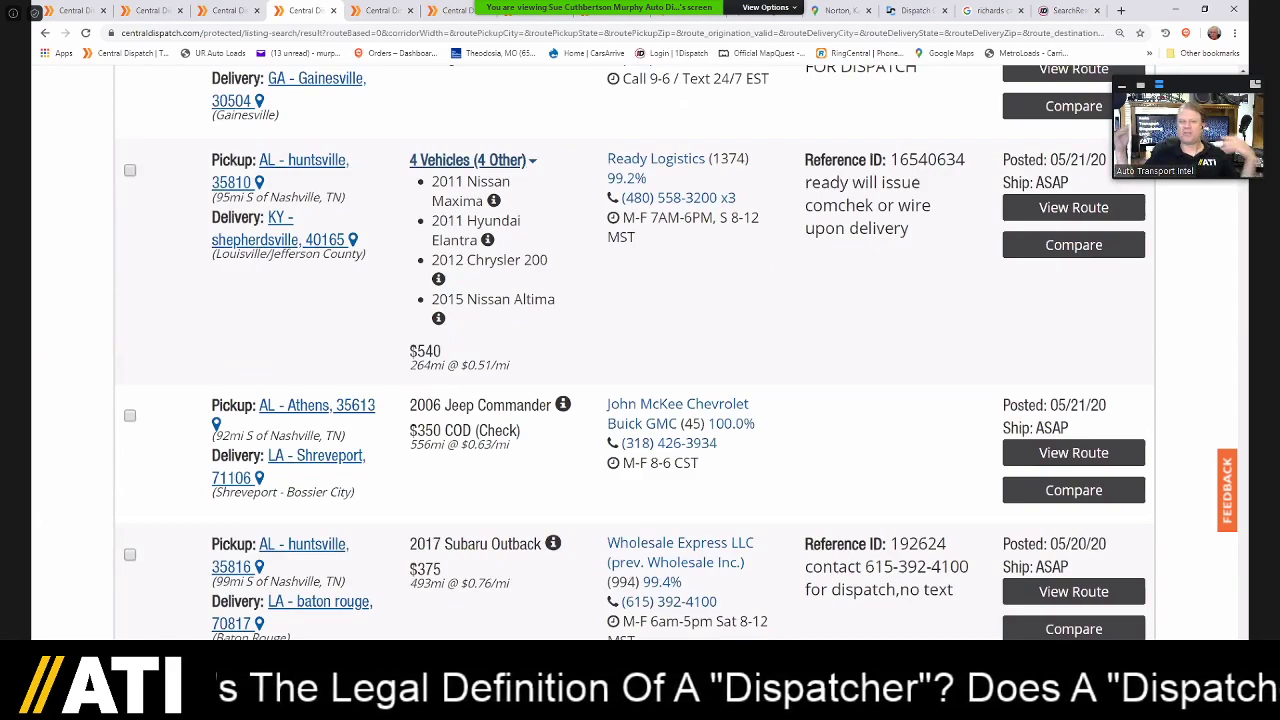
# - Review the prices and per-mile rates of the remaining loads picking up in Huntsville and Athens, Alabama
pyautogui.scroll(-2, 636, 352)
pyautogui.scroll(-3, 636, 352)
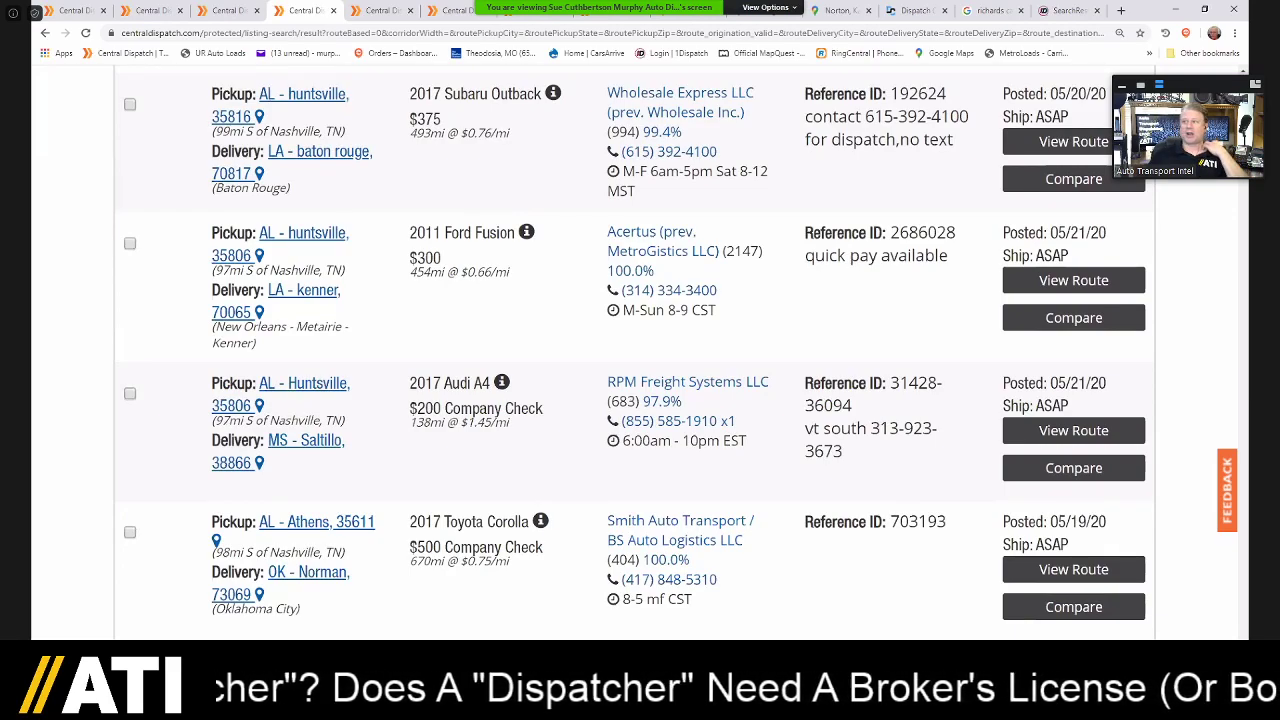
pyautogui.scroll(-1, 636, 352)
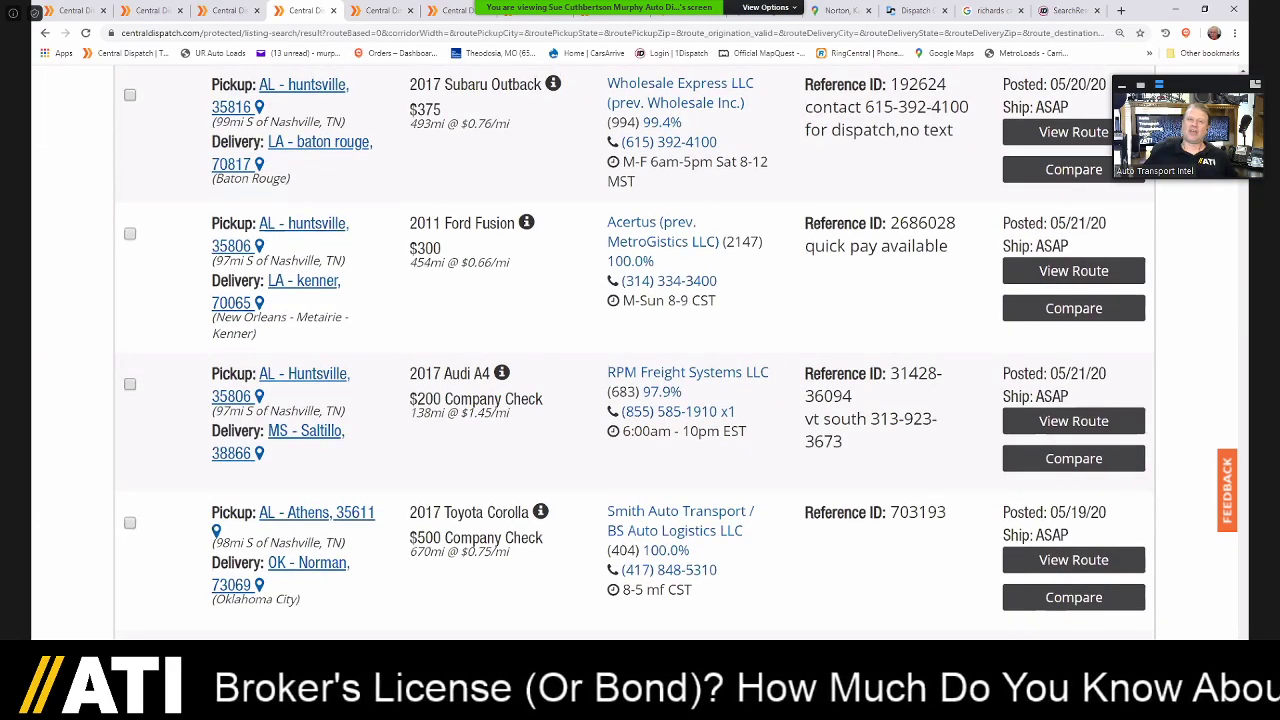
pyautogui.scroll(-2, 636, 352)
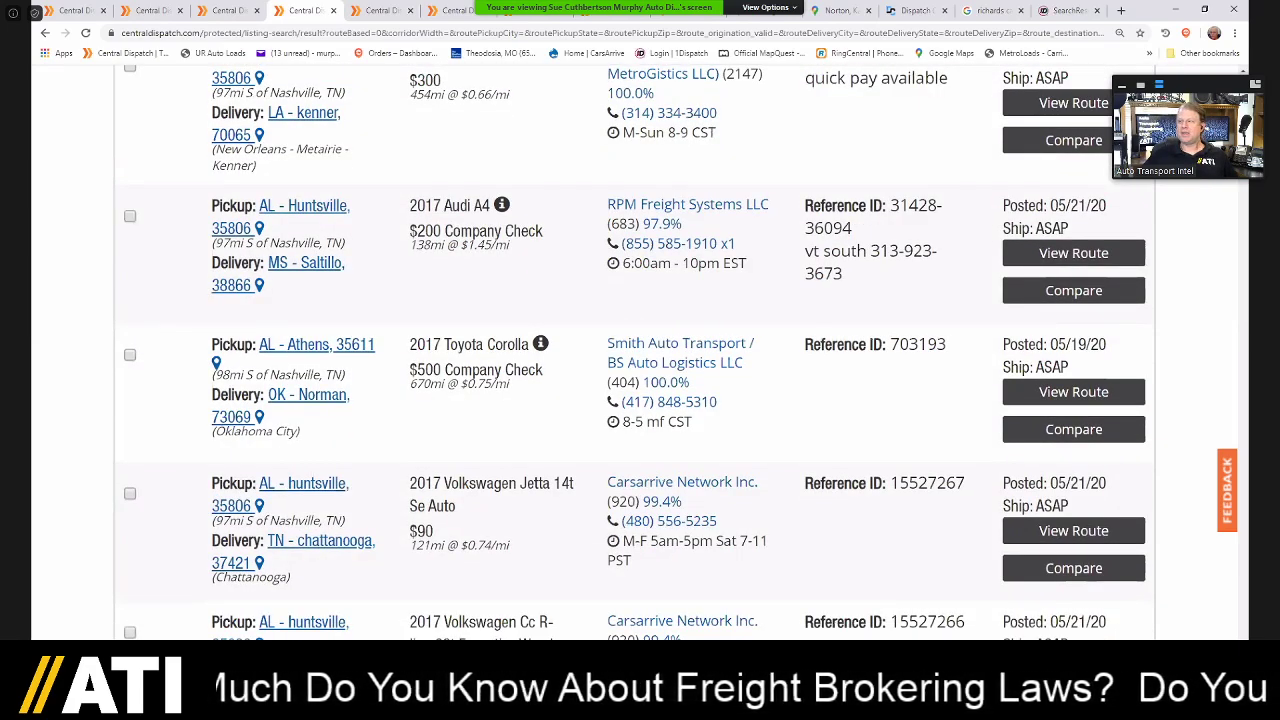
pyautogui.scroll(-5, 636, 352)
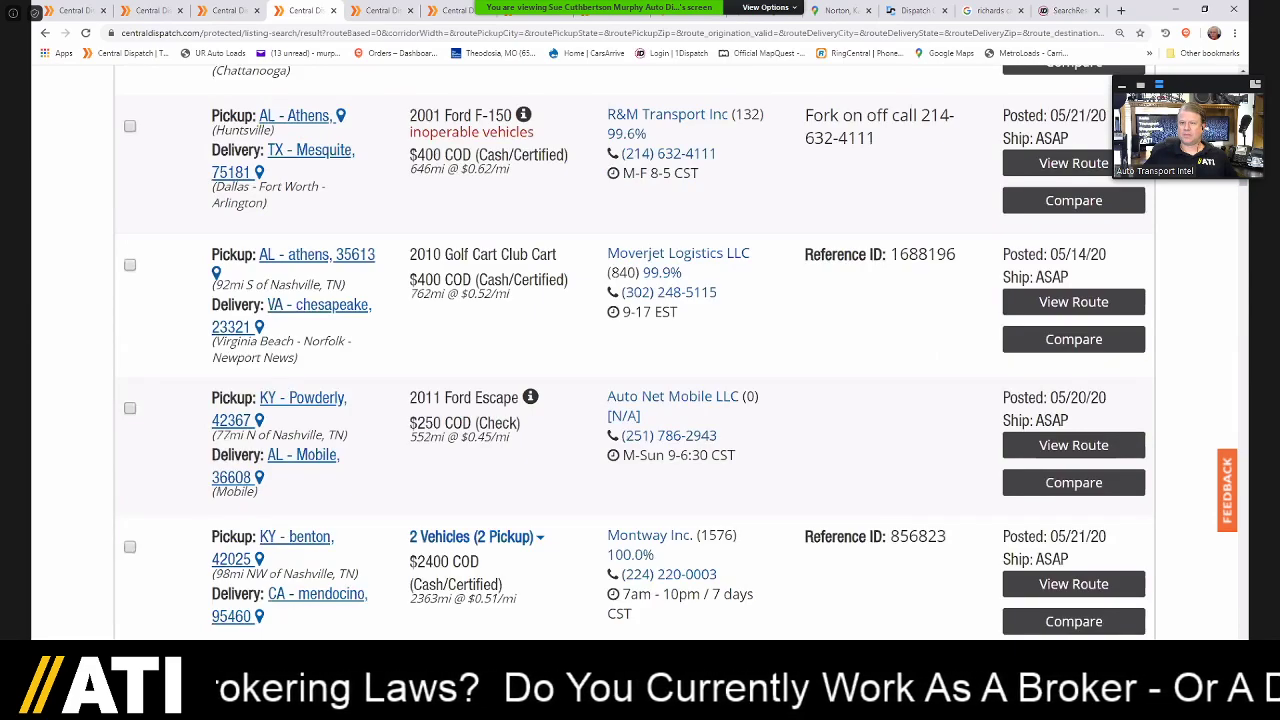
# - Review the prices and per-mile rates of the Kentucky loads picking up in Powderly, Benton, Bowling Green and Hopkinsville
pyautogui.scroll(-2, 636, 352)
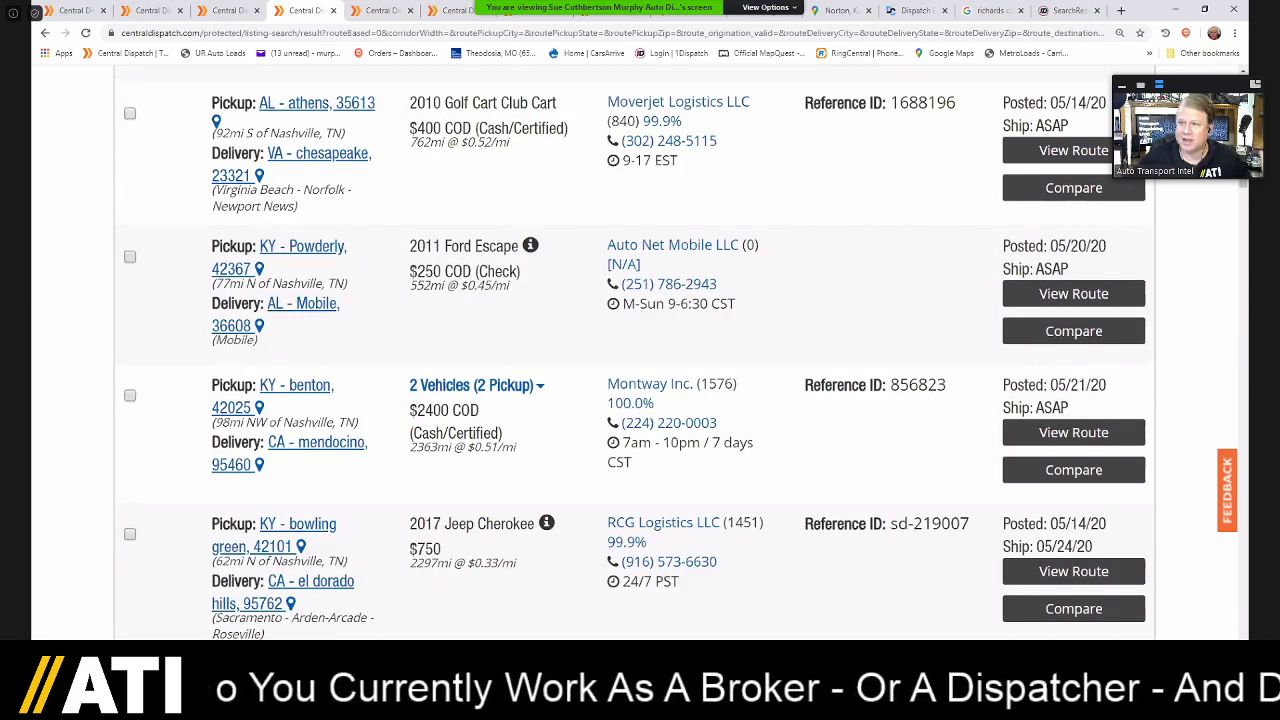
pyautogui.scroll(-4, 635, 350)
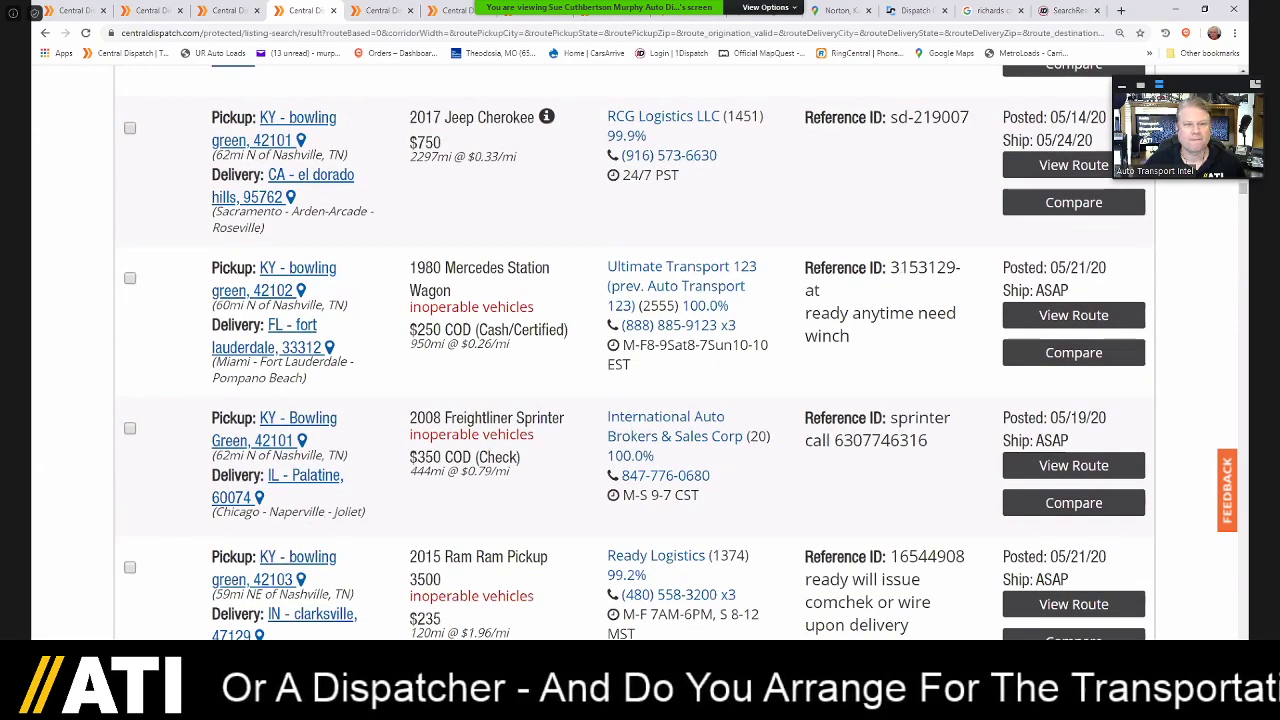
pyautogui.scroll(-1, 570, 372)
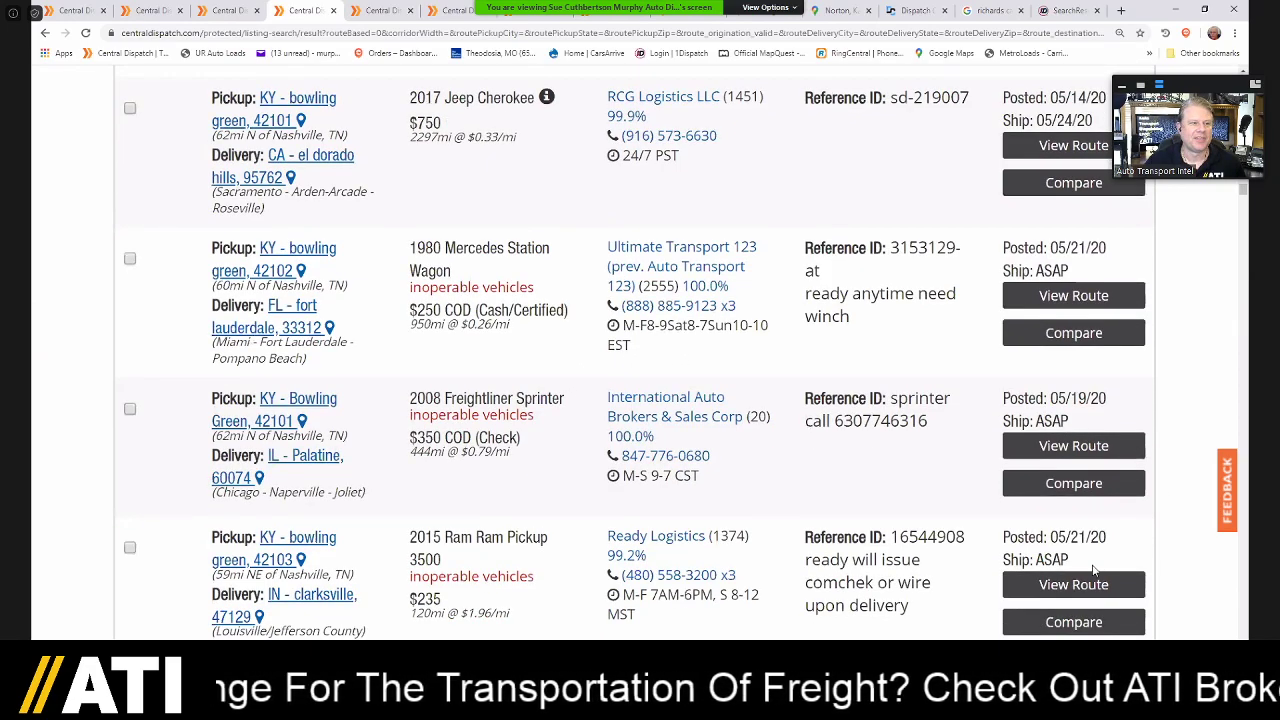
pyautogui.scroll(-2, 640, 350)
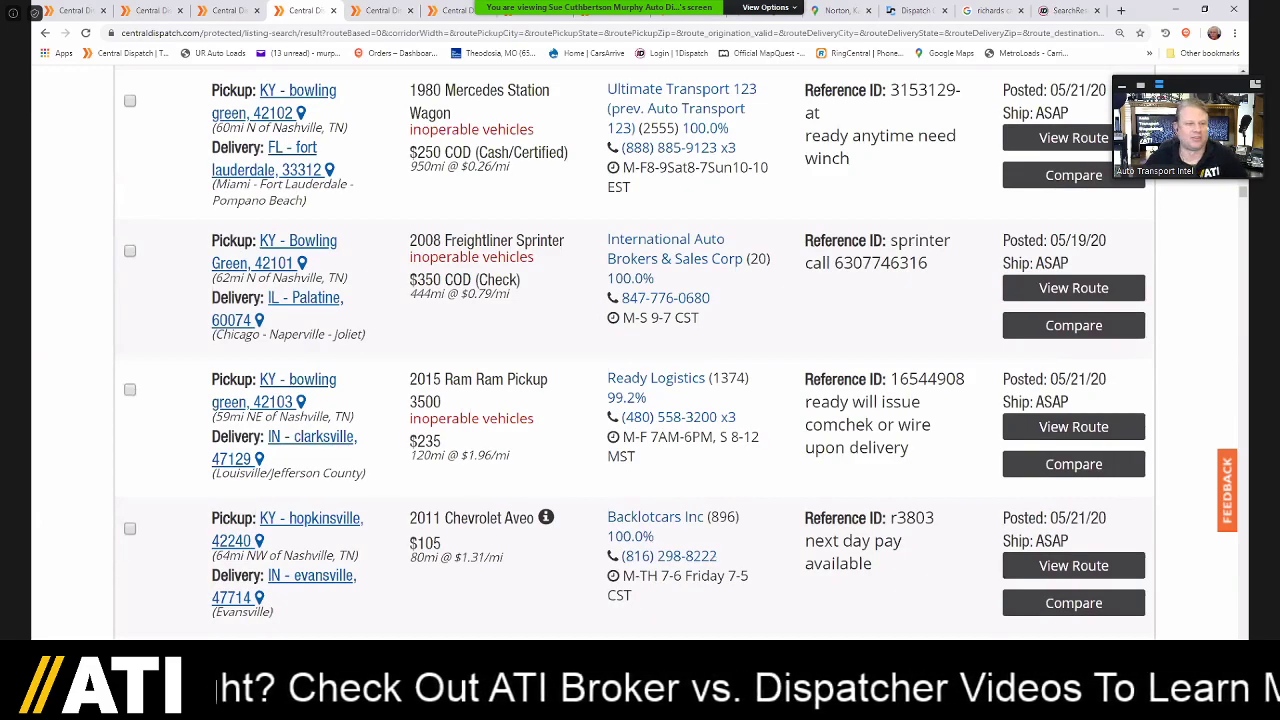
pyautogui.scroll(-5, 670, 395)
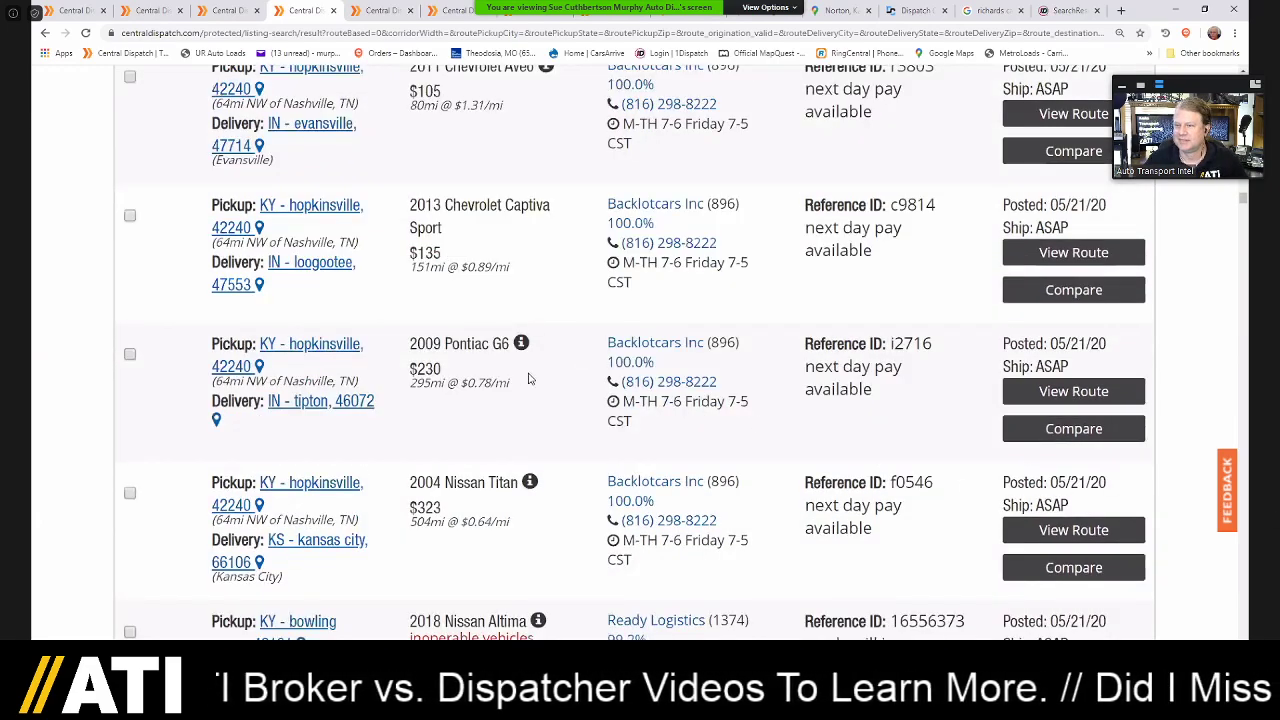
pyautogui.scroll(-2, 666, 331)
pyautogui.scroll(-1, 765, 360)
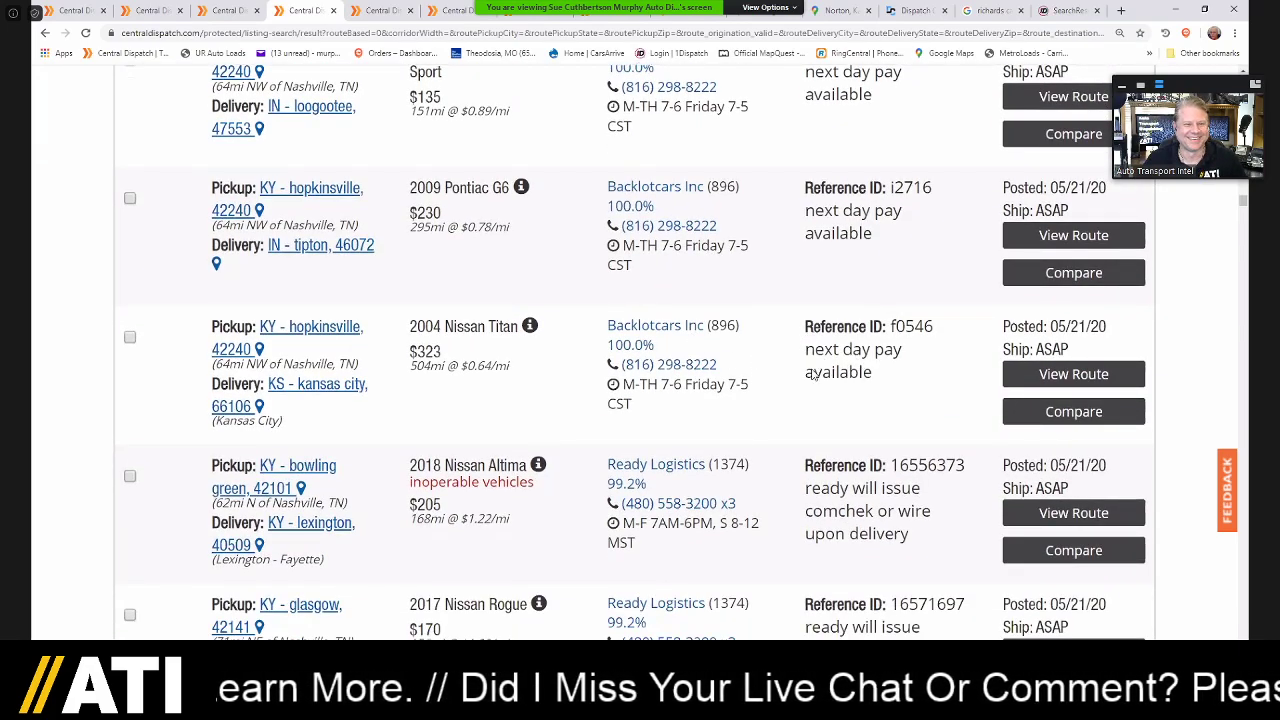
pyautogui.scroll(-1, 585, 369)
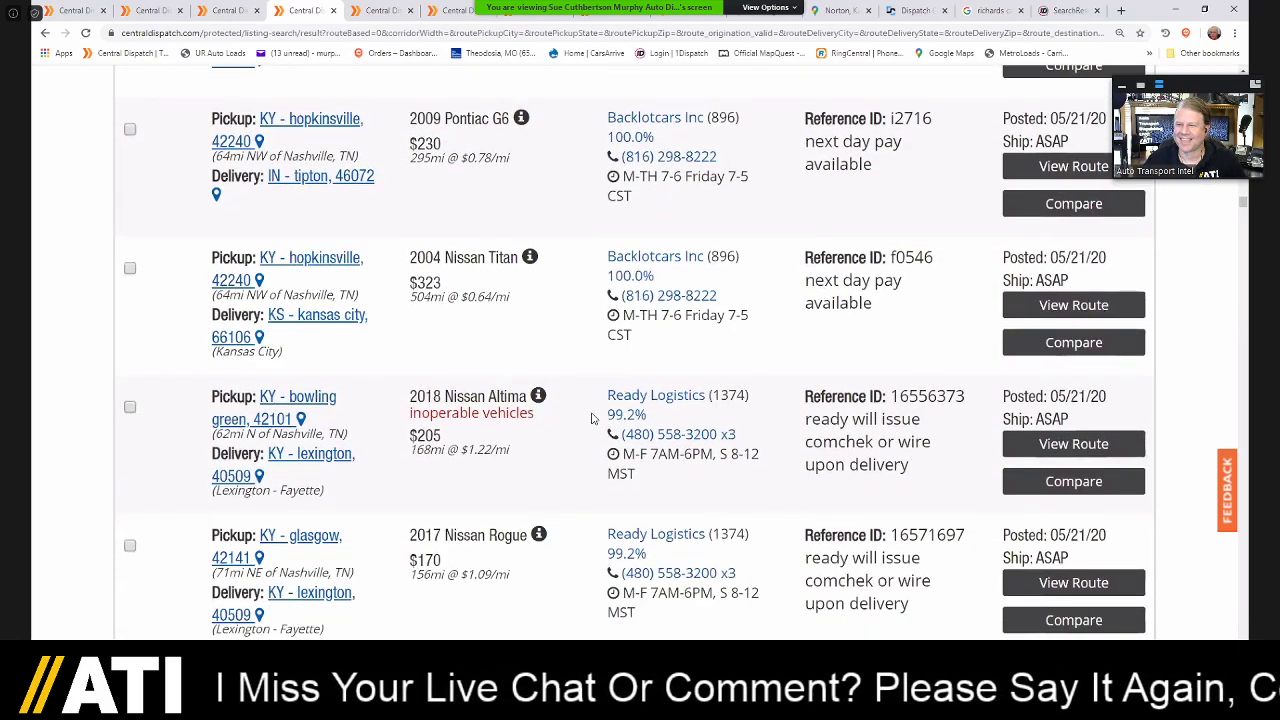
# - Check the pay on the Kentucky loads delivering to Lexington, Saint Paul and Missouri
pyautogui.scroll(-3, 592, 418)
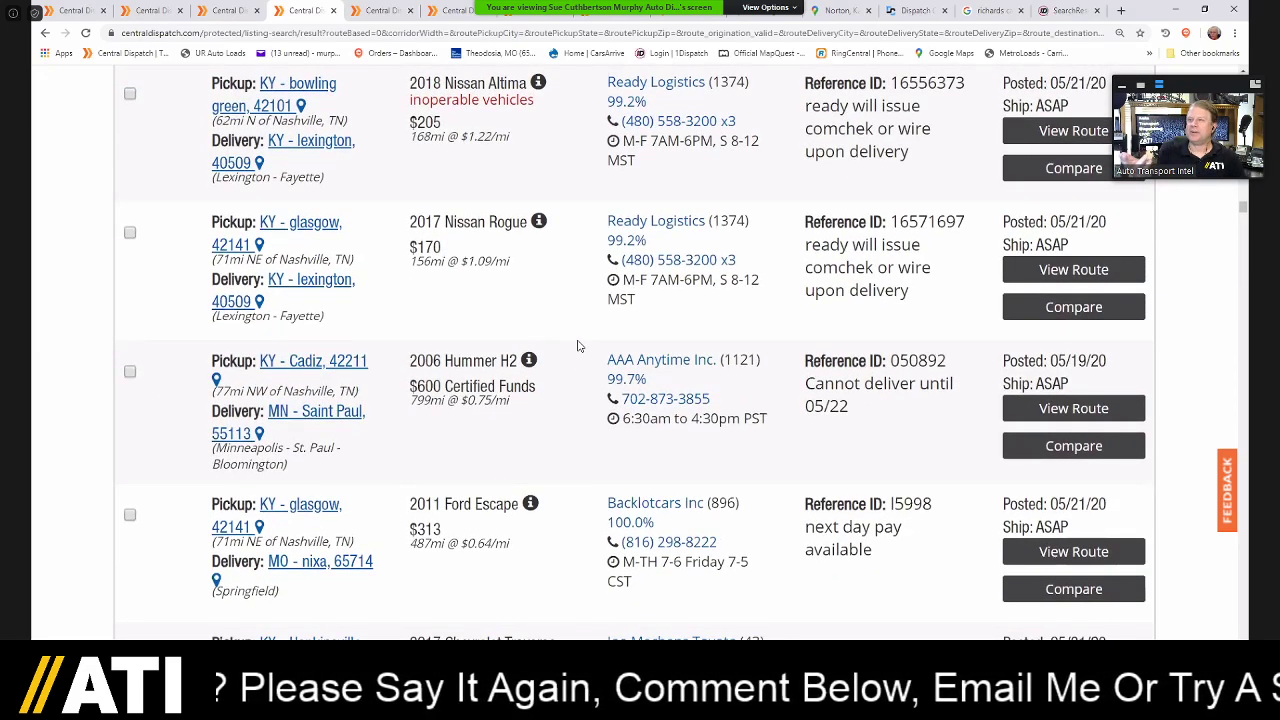
pyautogui.scroll(-1, 577, 345)
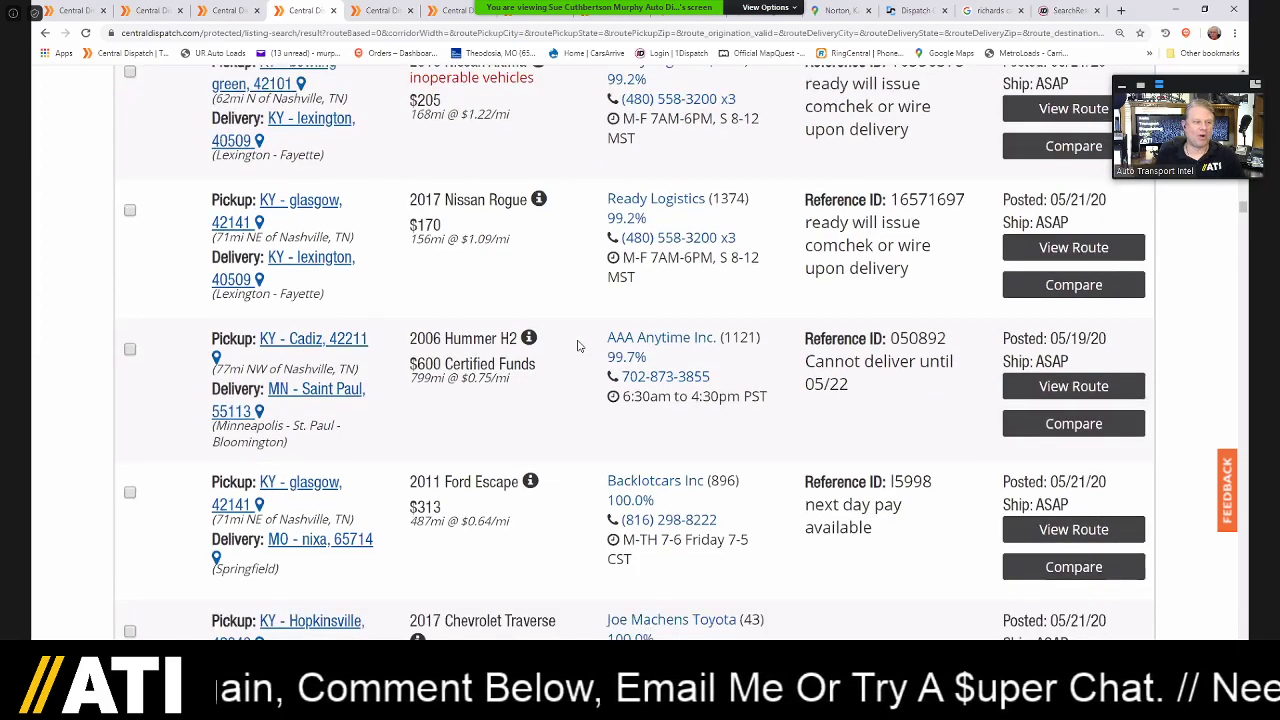
pyautogui.scroll(-3, 577, 345)
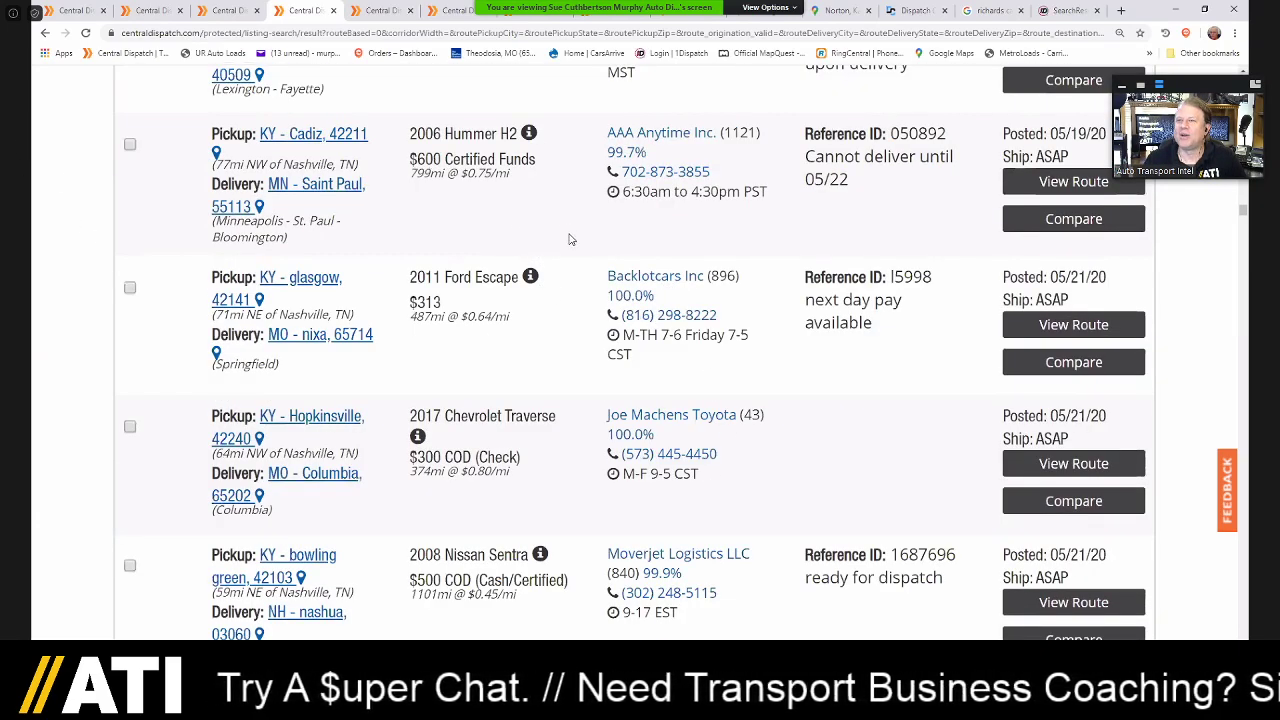
pyautogui.scroll(-1, 568, 245)
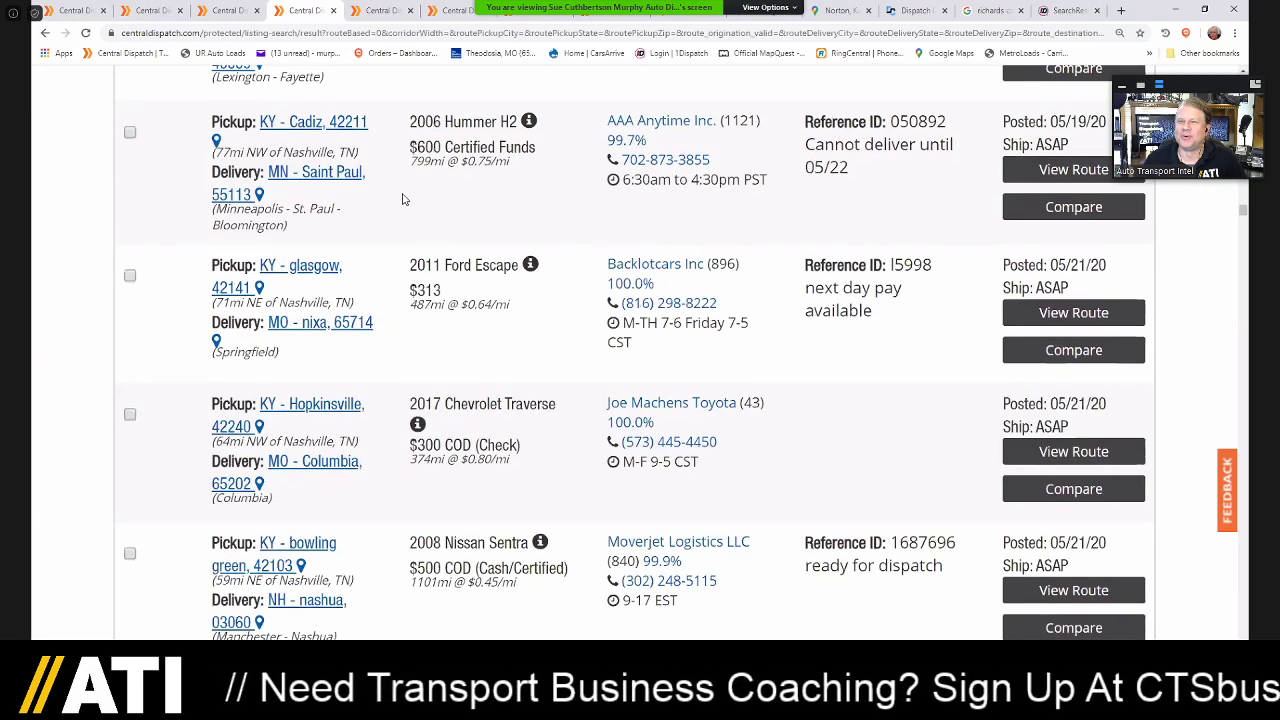
pyautogui.scroll(-4, 575, 355)
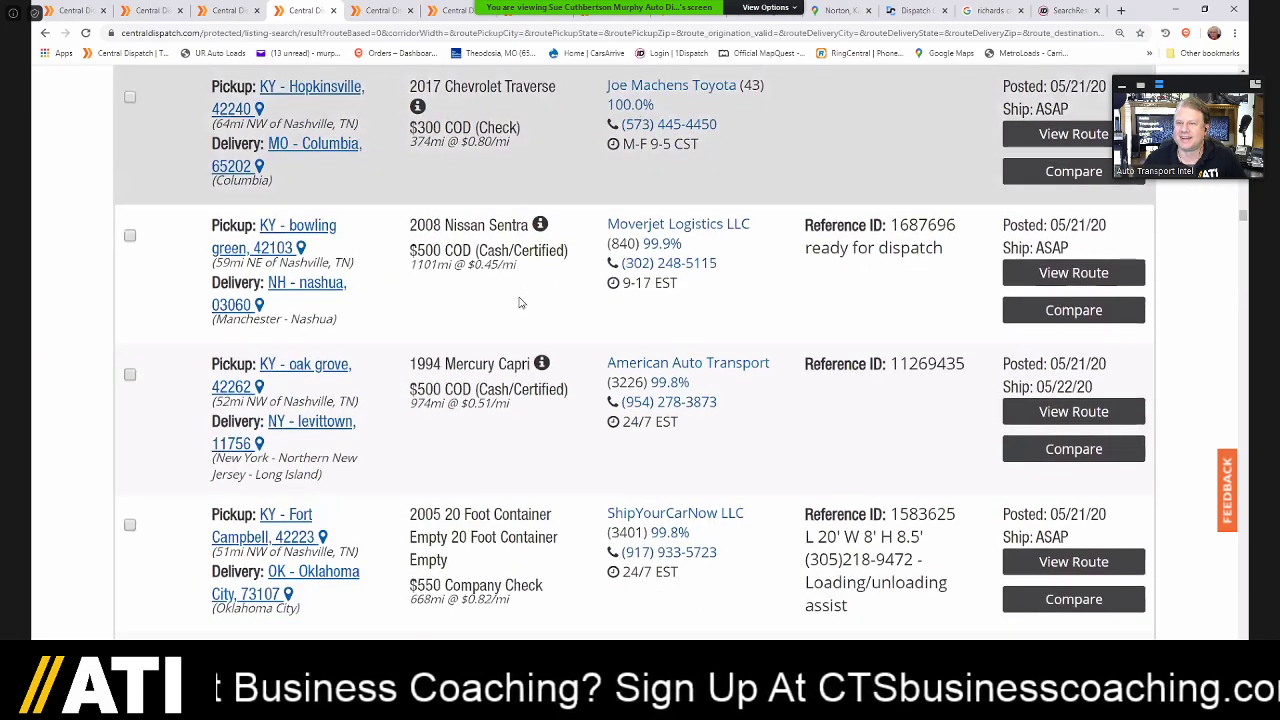
# - Return to the 2006 Hummer H2 load from Cadiz, Kentucky to Saint Paul and examine its price, mileage and delivery note
pyautogui.scroll(1, 575, 355)
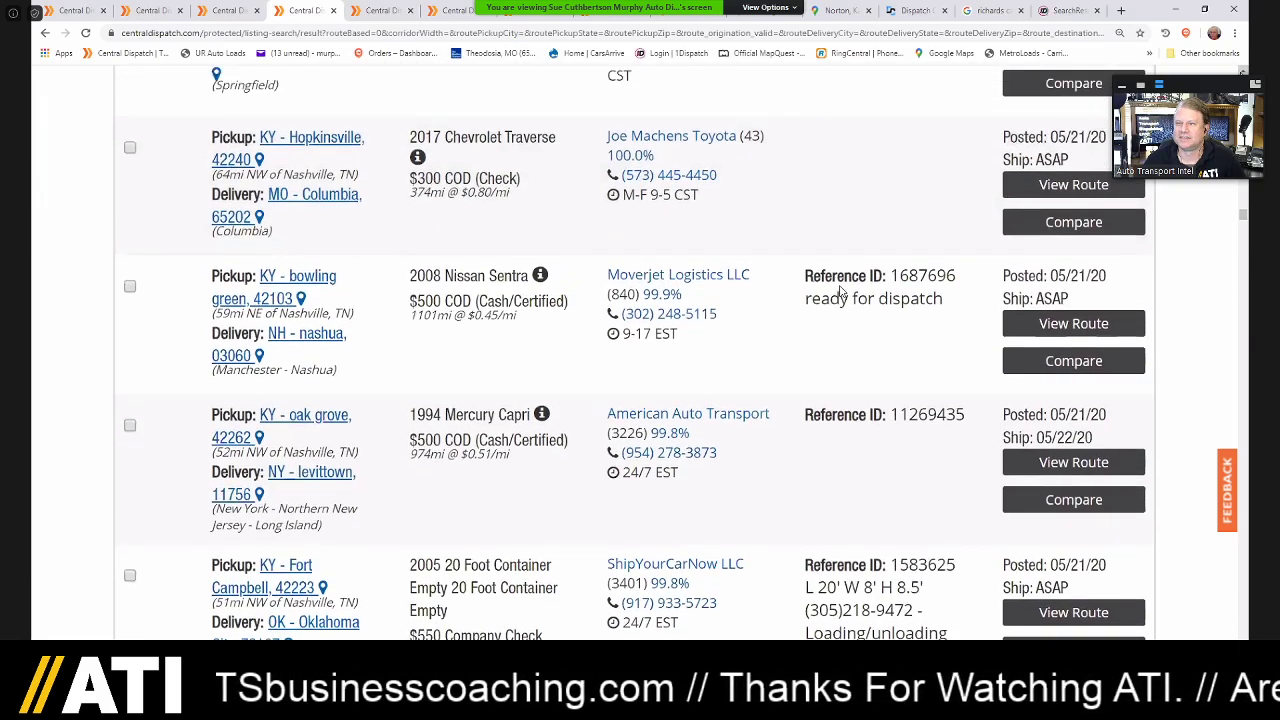
pyautogui.scroll(1, 838, 291)
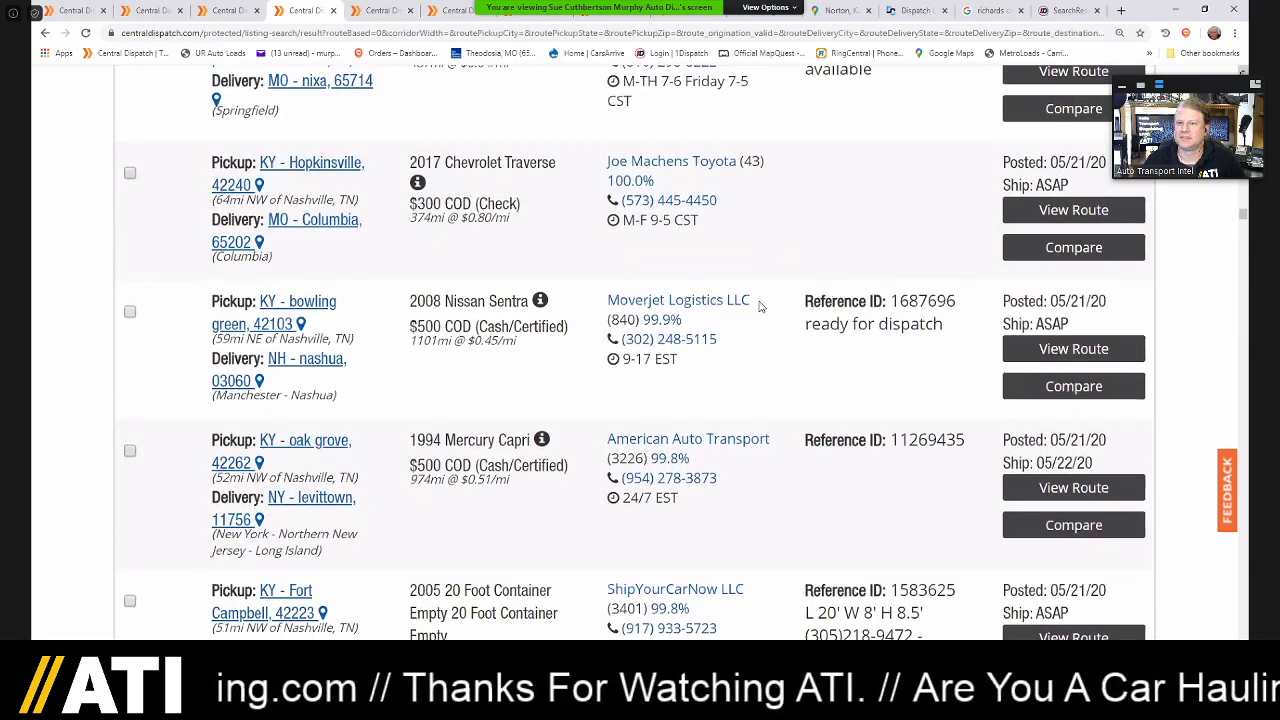
pyautogui.scroll(4, 820, 300)
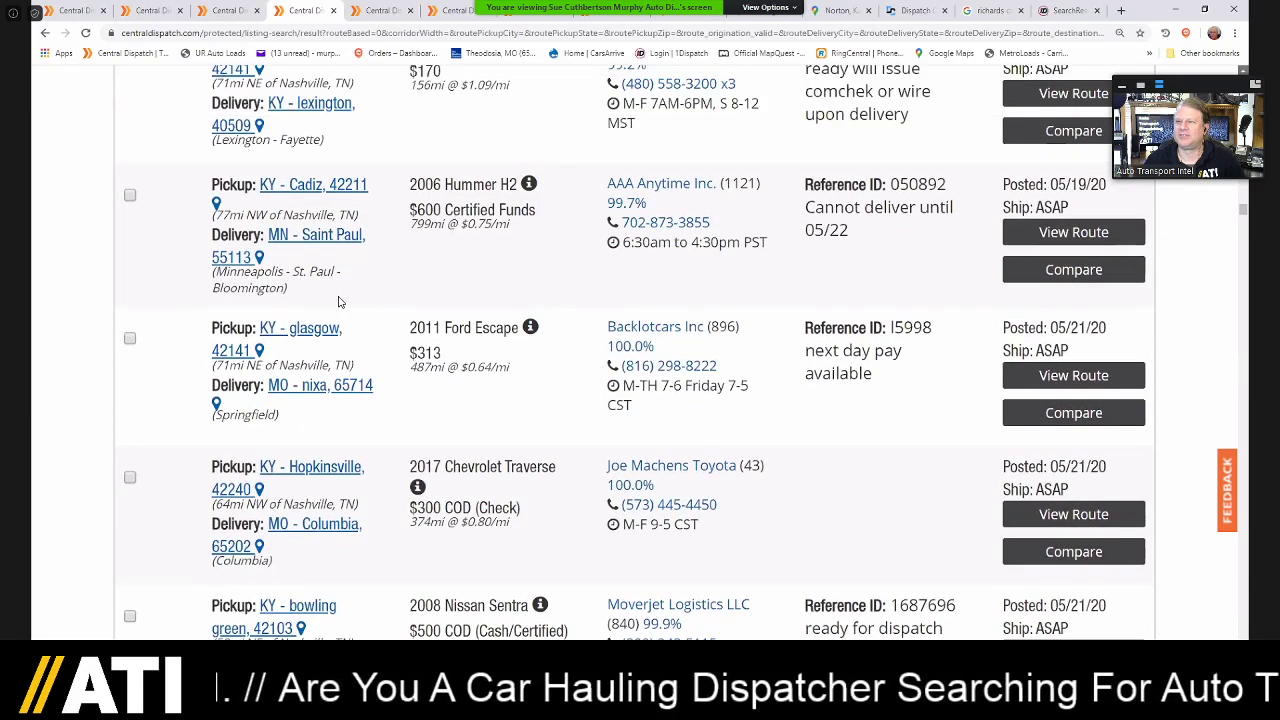
pyautogui.scroll(1, 450, 350)
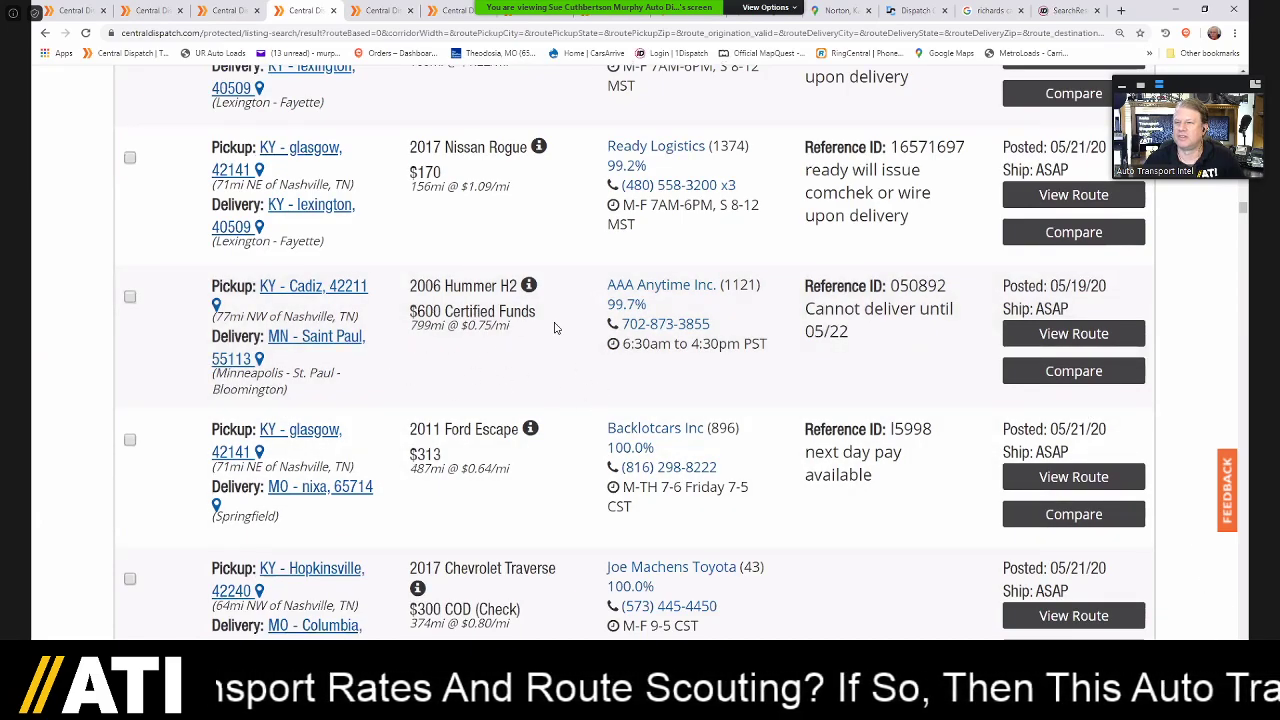
pyautogui.scroll(-2, 517, 340)
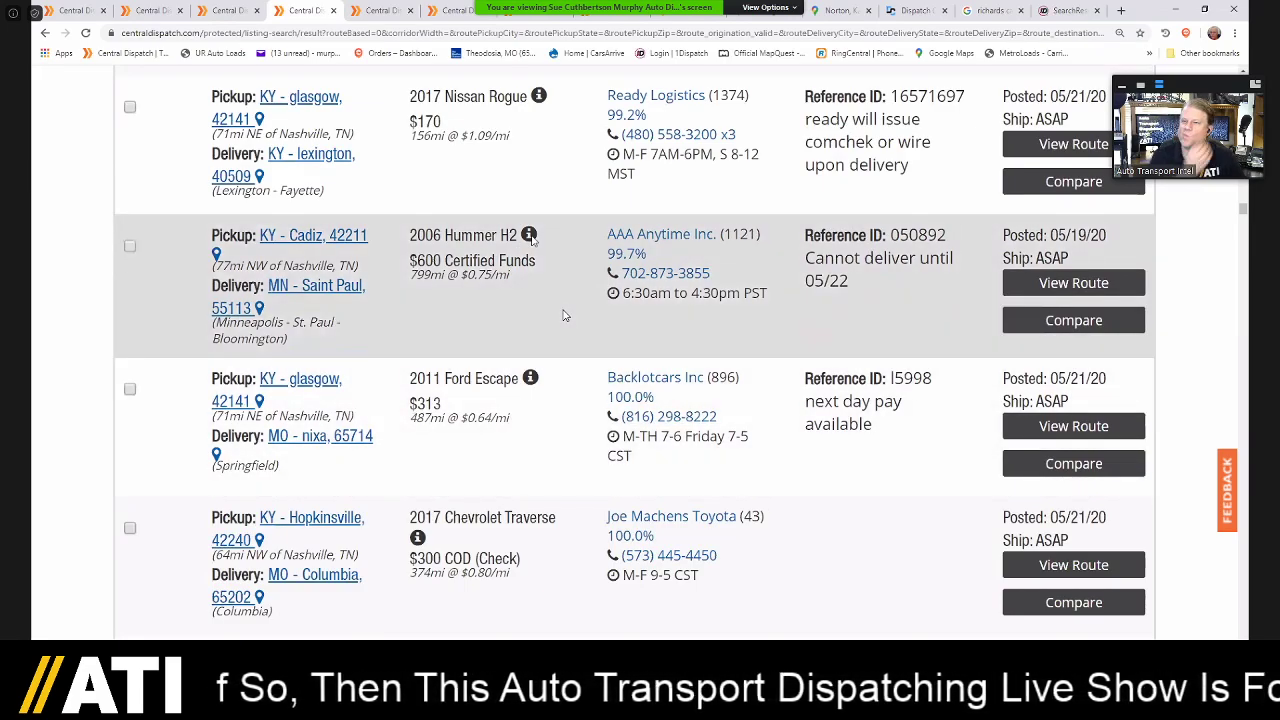
pyautogui.moveTo(532, 238)
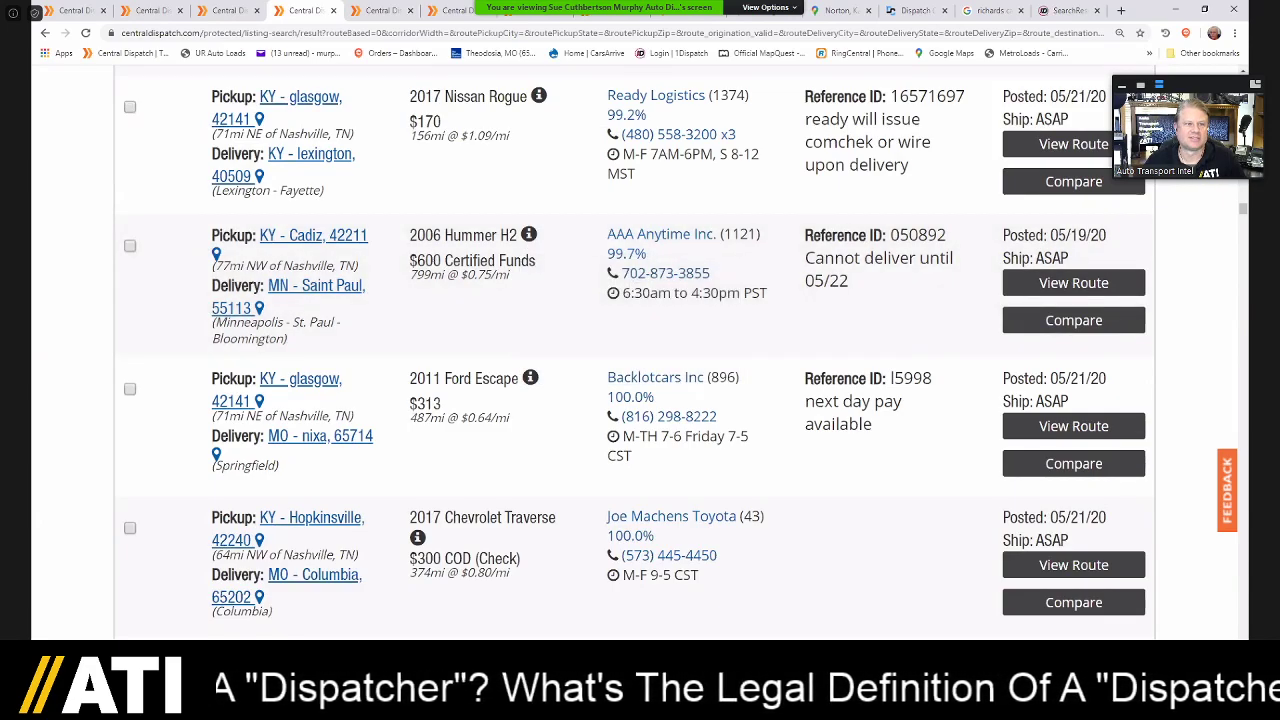
# - Review the rates of the Kentucky loads delivering to New Hampshire, New York, Oklahoma and Tennessee
pyautogui.scroll(-2, 635, 350)
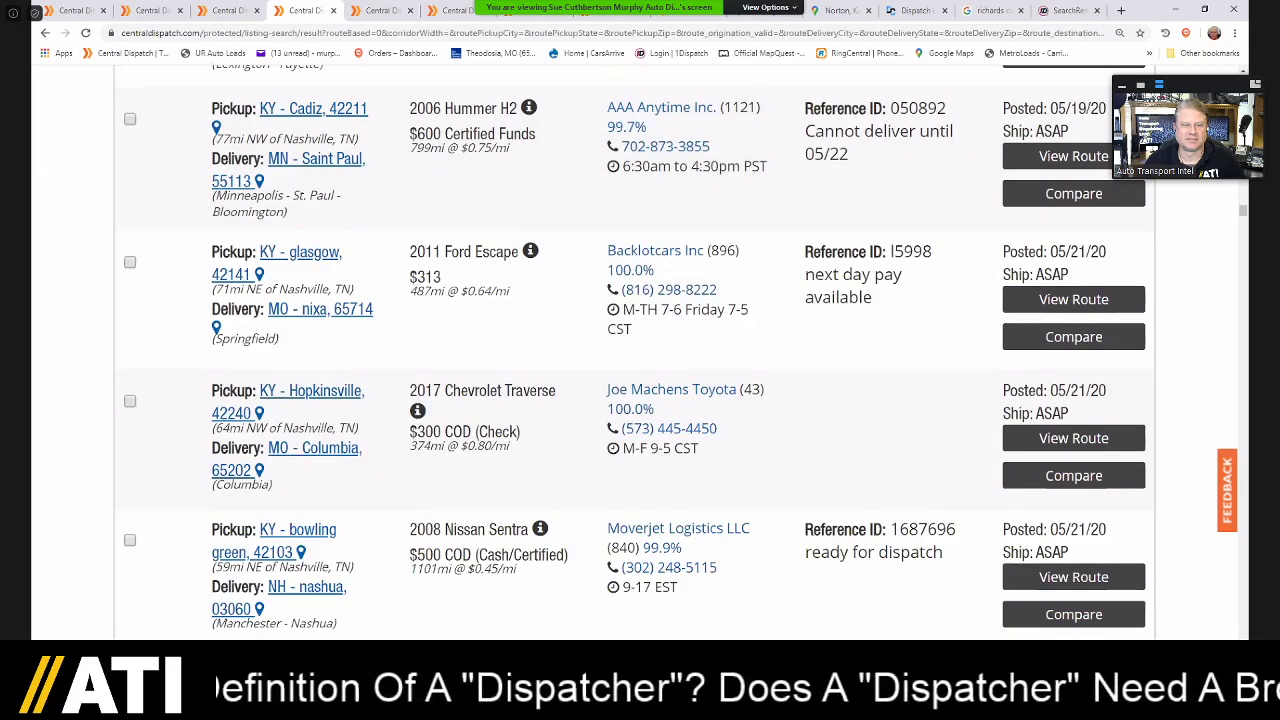
pyautogui.scroll(-1, 635, 350)
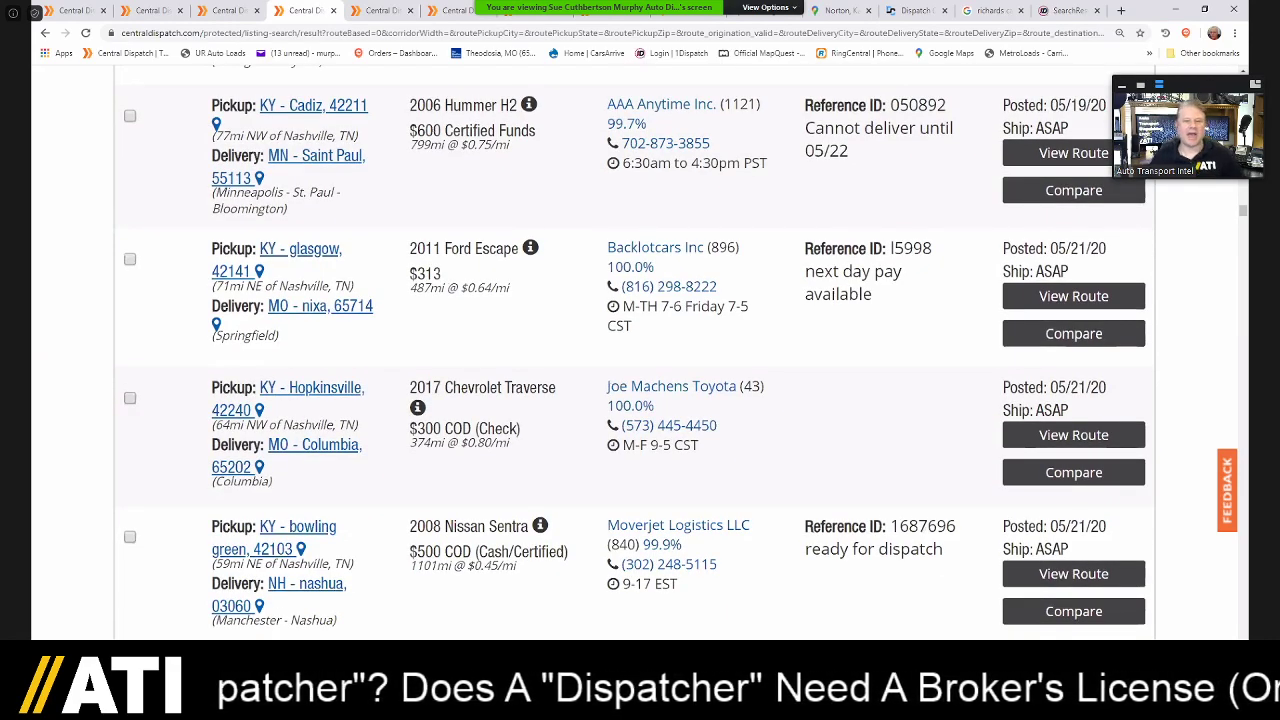
pyautogui.scroll(-2, 635, 350)
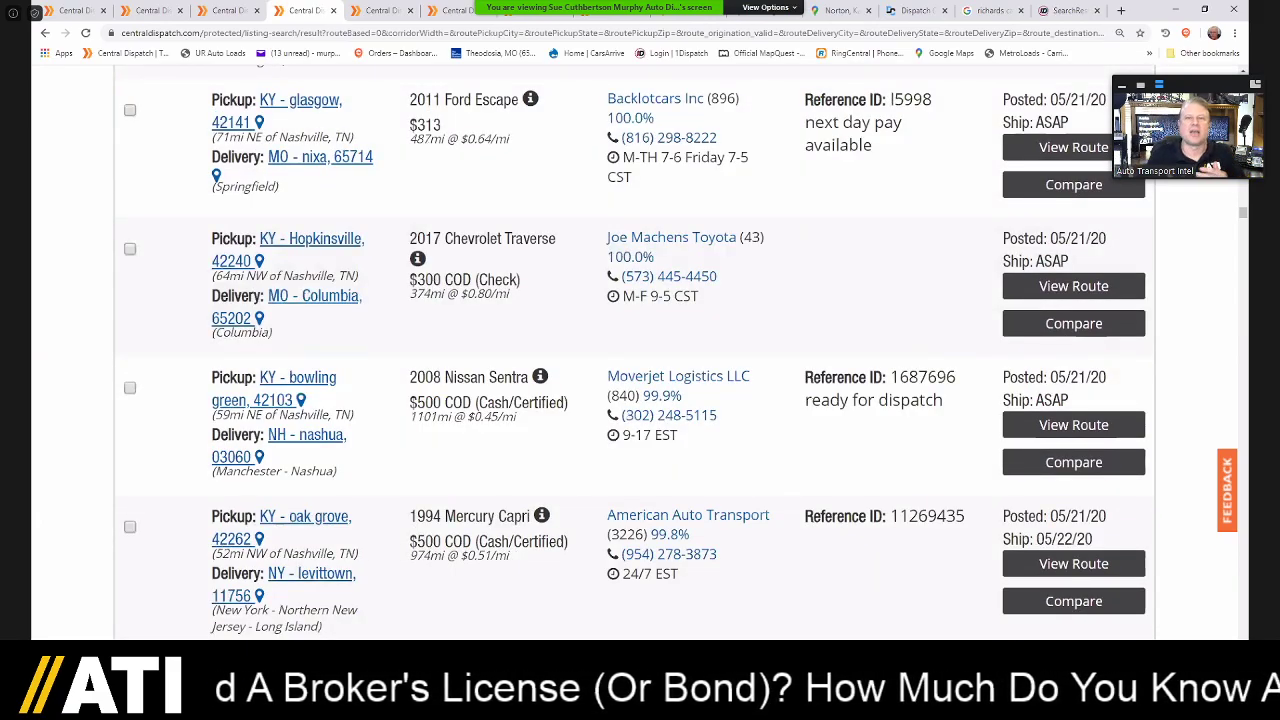
pyautogui.scroll(-4, 635, 350)
pyautogui.scroll(-3, 635, 350)
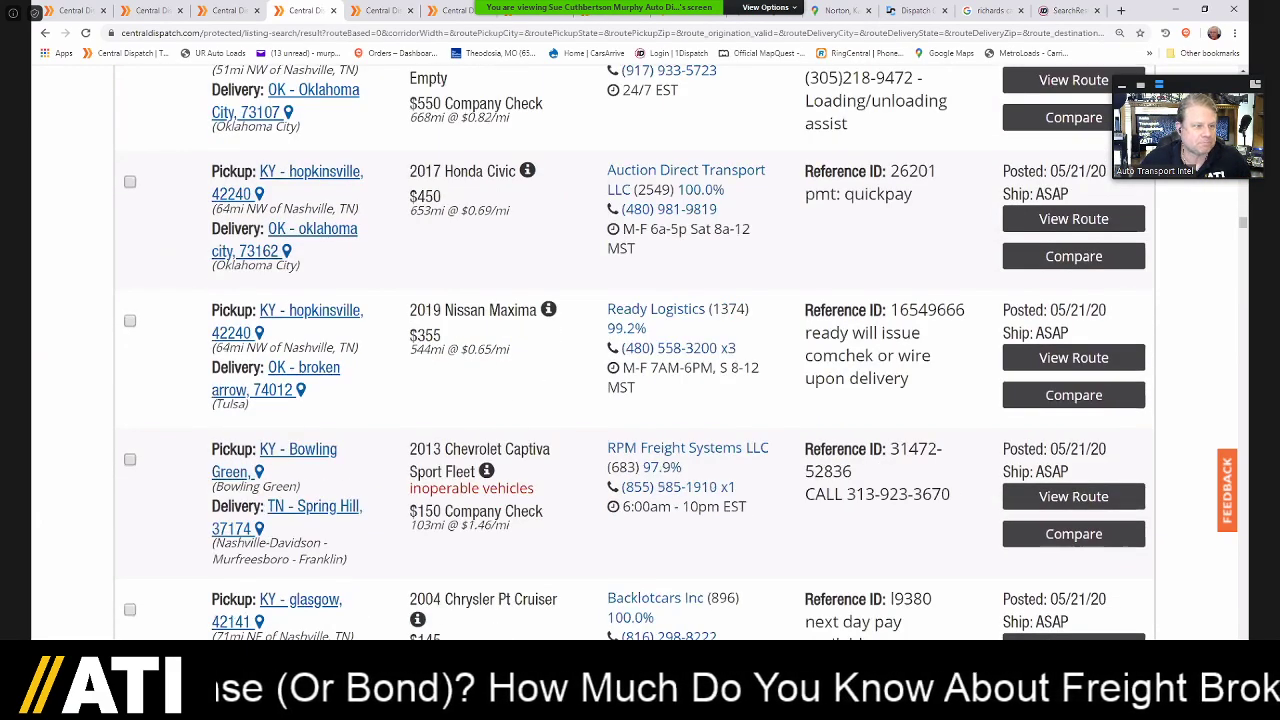
pyautogui.scroll(-4, 635, 350)
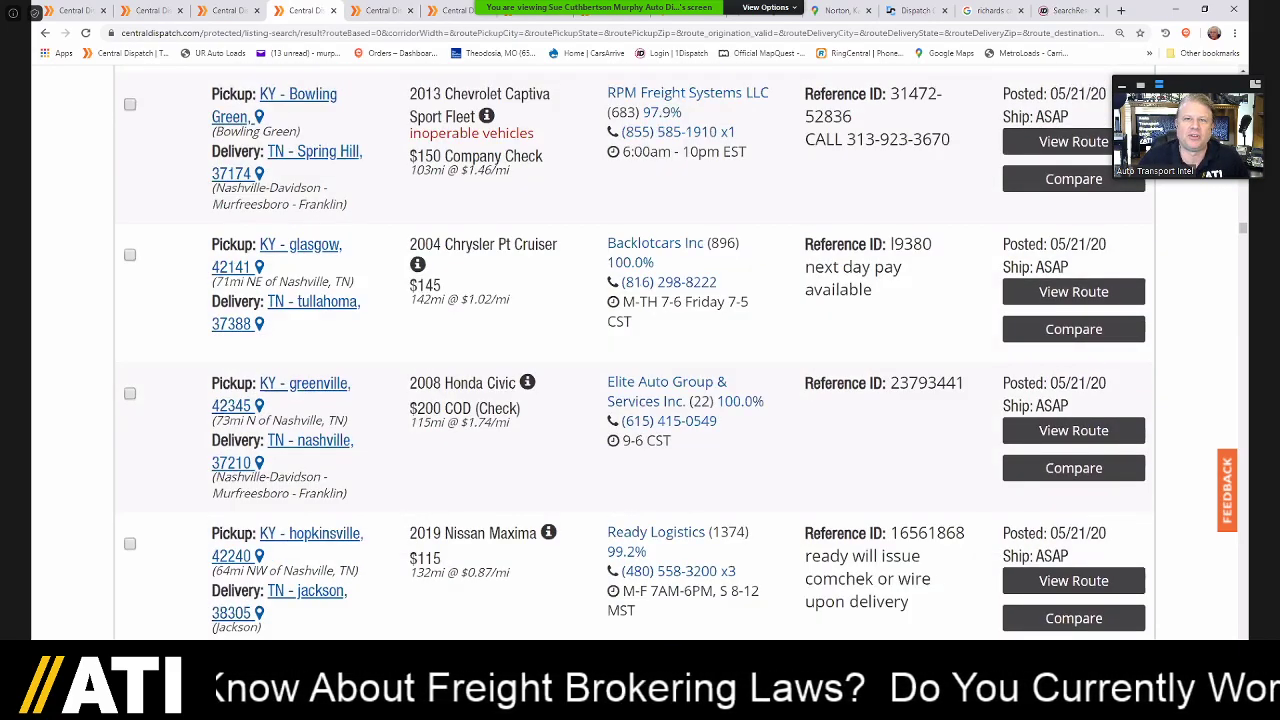
pyautogui.scroll(-2, 635, 350)
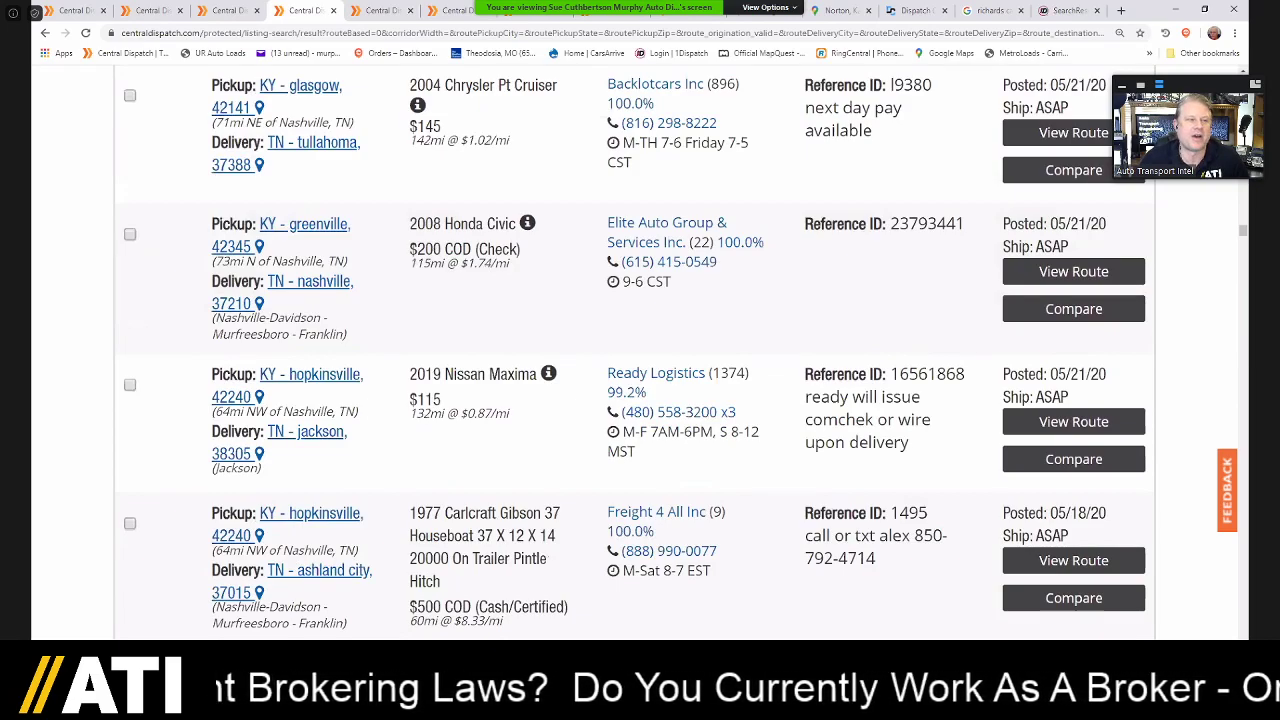
# - Examine the houseboat load from Hopkinsville to Ashland City and compare its rate with the Murray and Glasgow loads
pyautogui.scroll(-3, 635, 350)
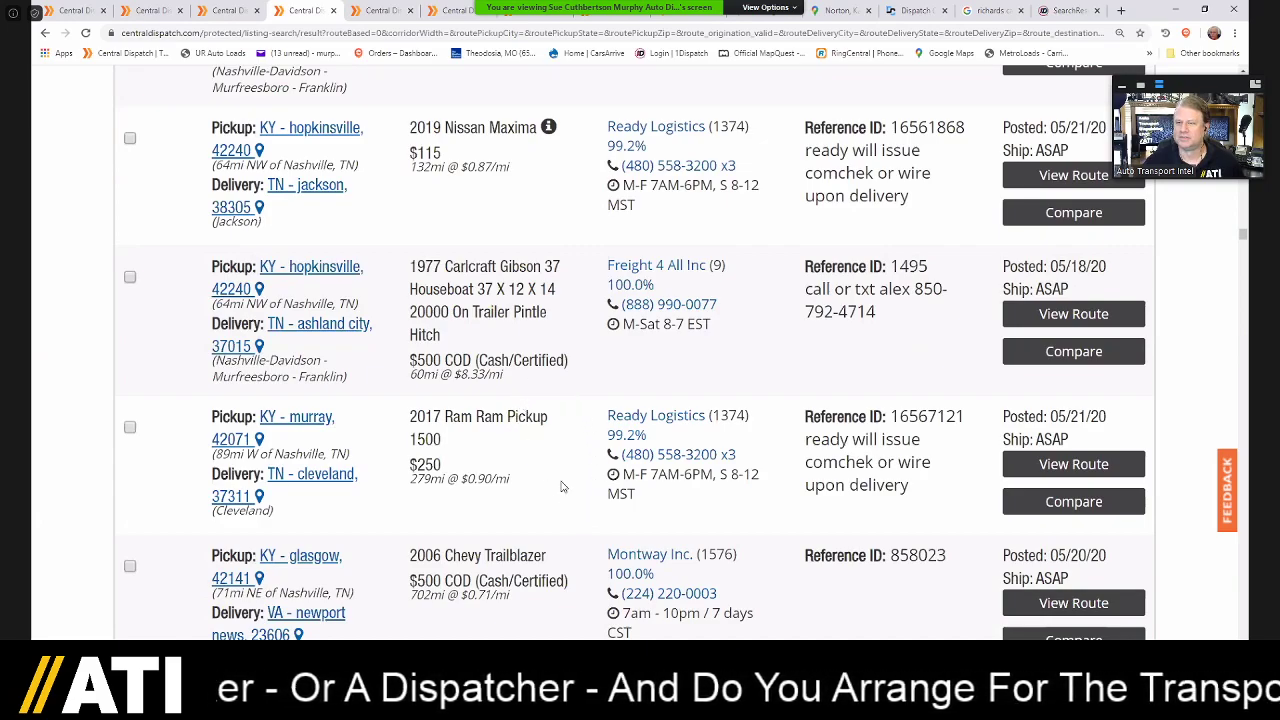
pyautogui.scroll(-1, 555, 475)
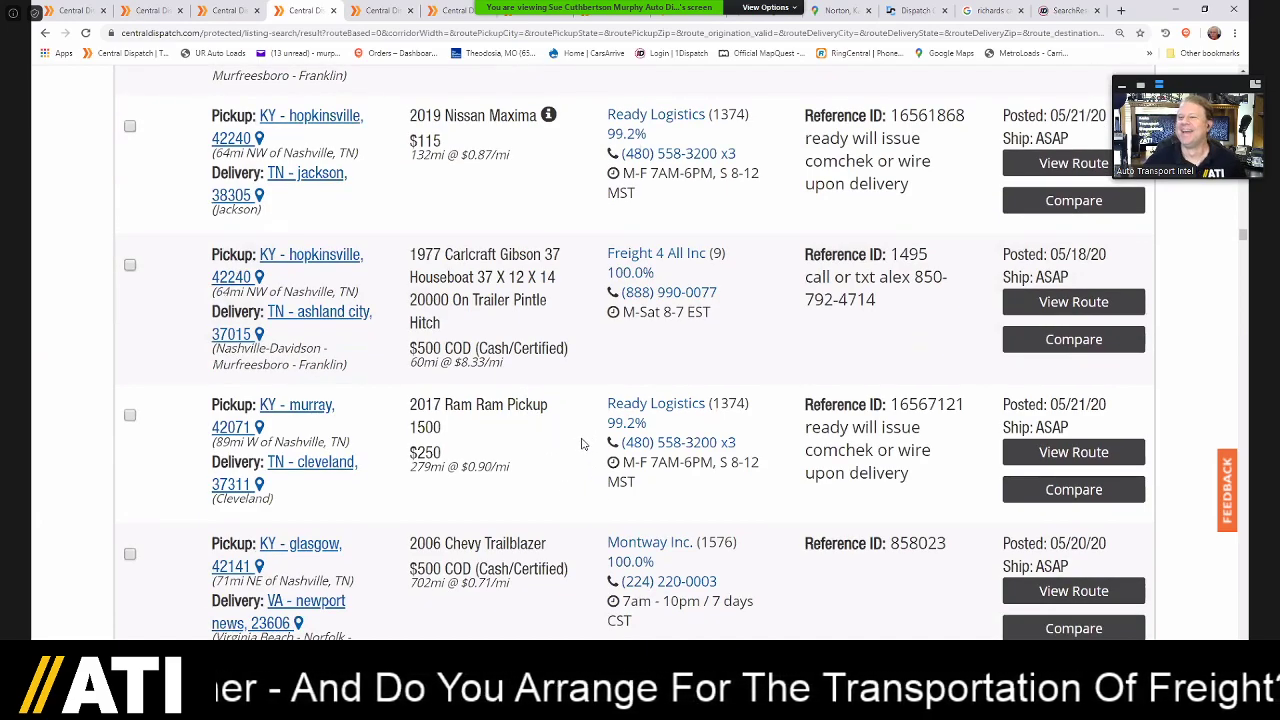
pyautogui.scroll(-1, 525, 405)
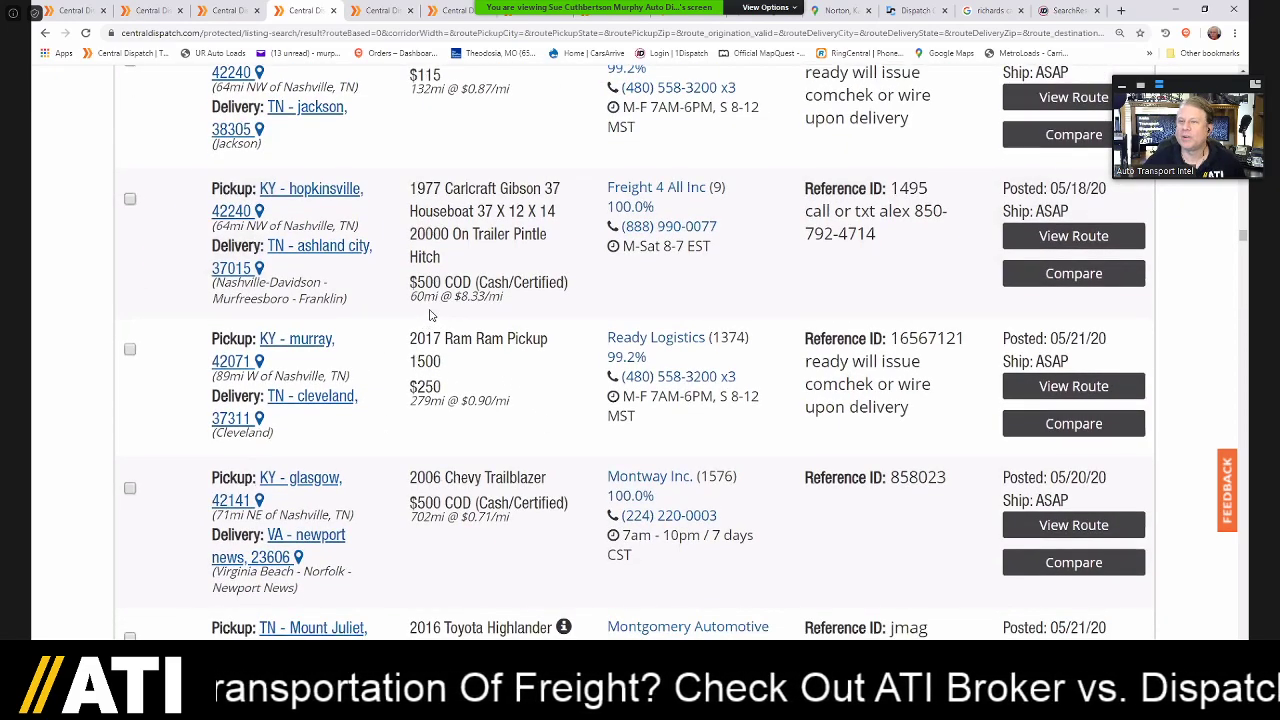
pyautogui.scroll(-1, 424, 318)
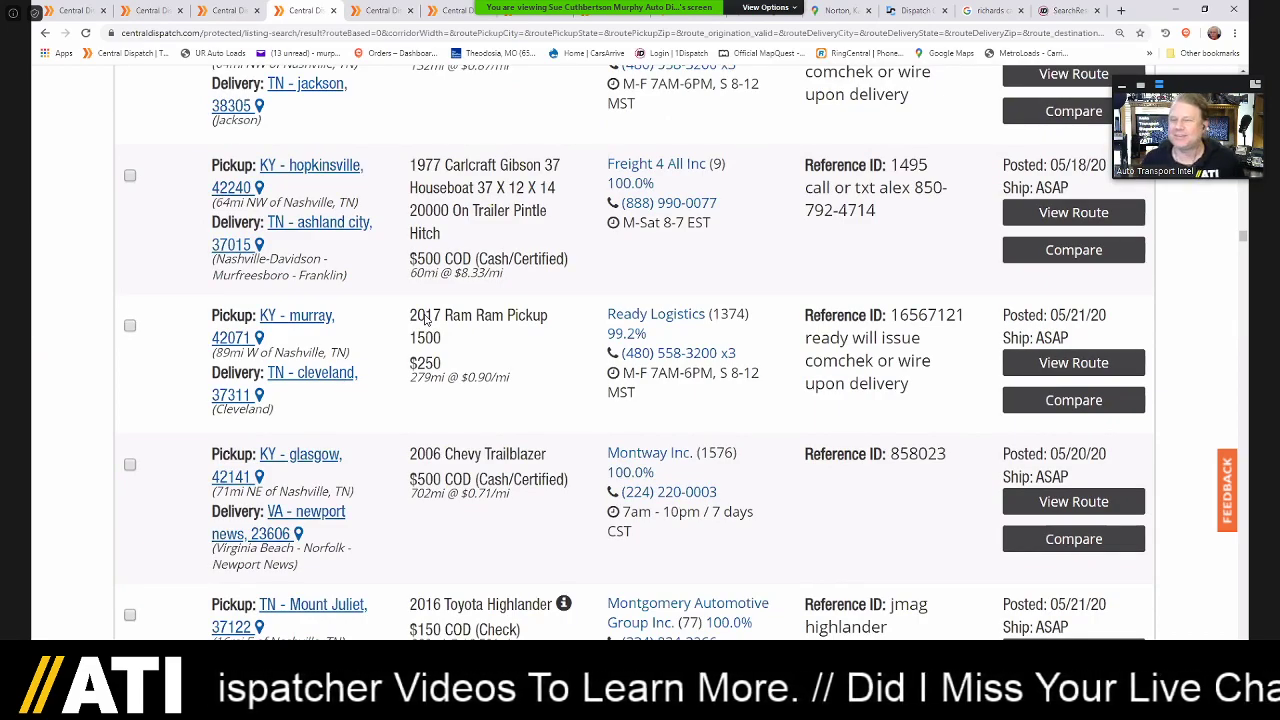
pyautogui.scroll(-1, 424, 318)
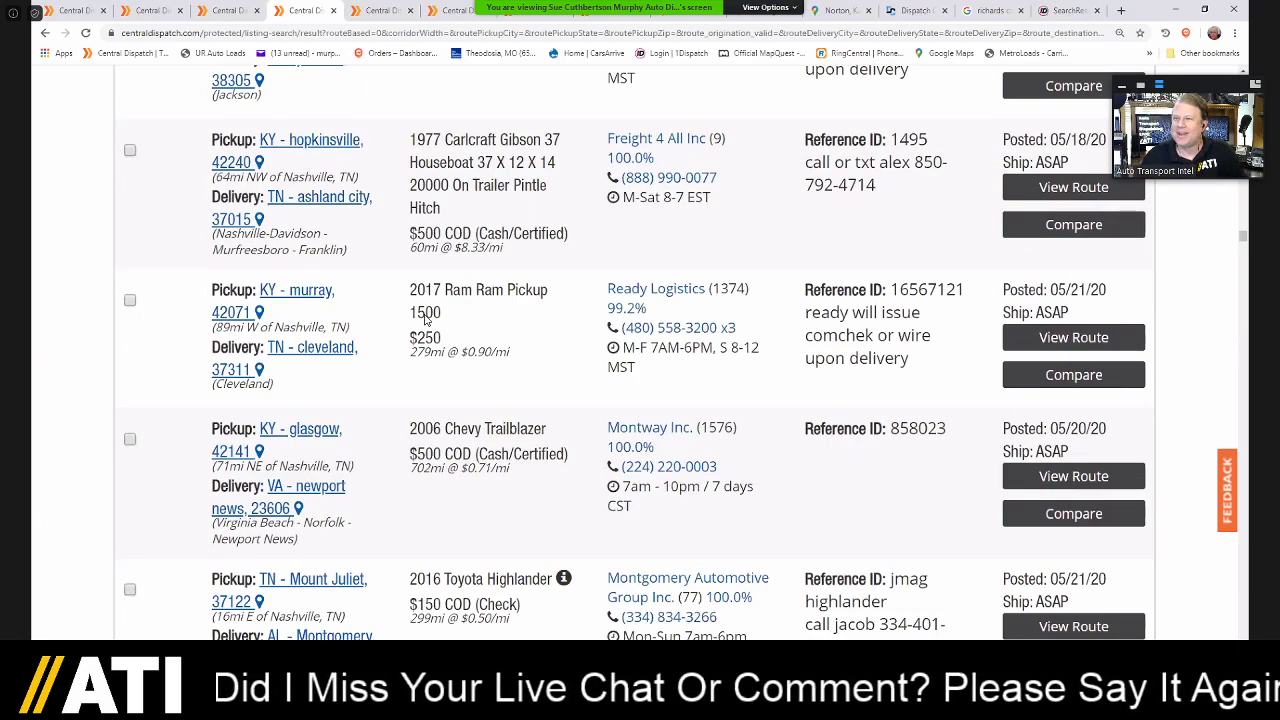
pyautogui.scroll(-1, 533, 356)
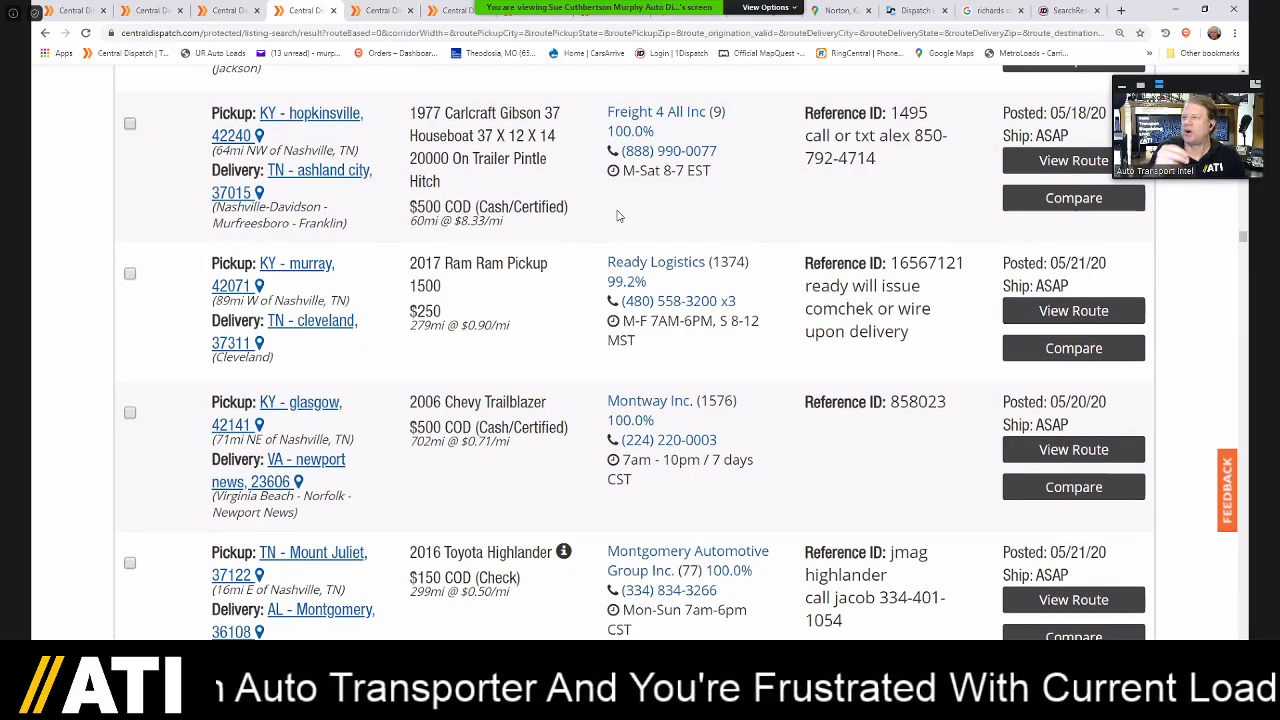
pyautogui.scroll(-1, 617, 215)
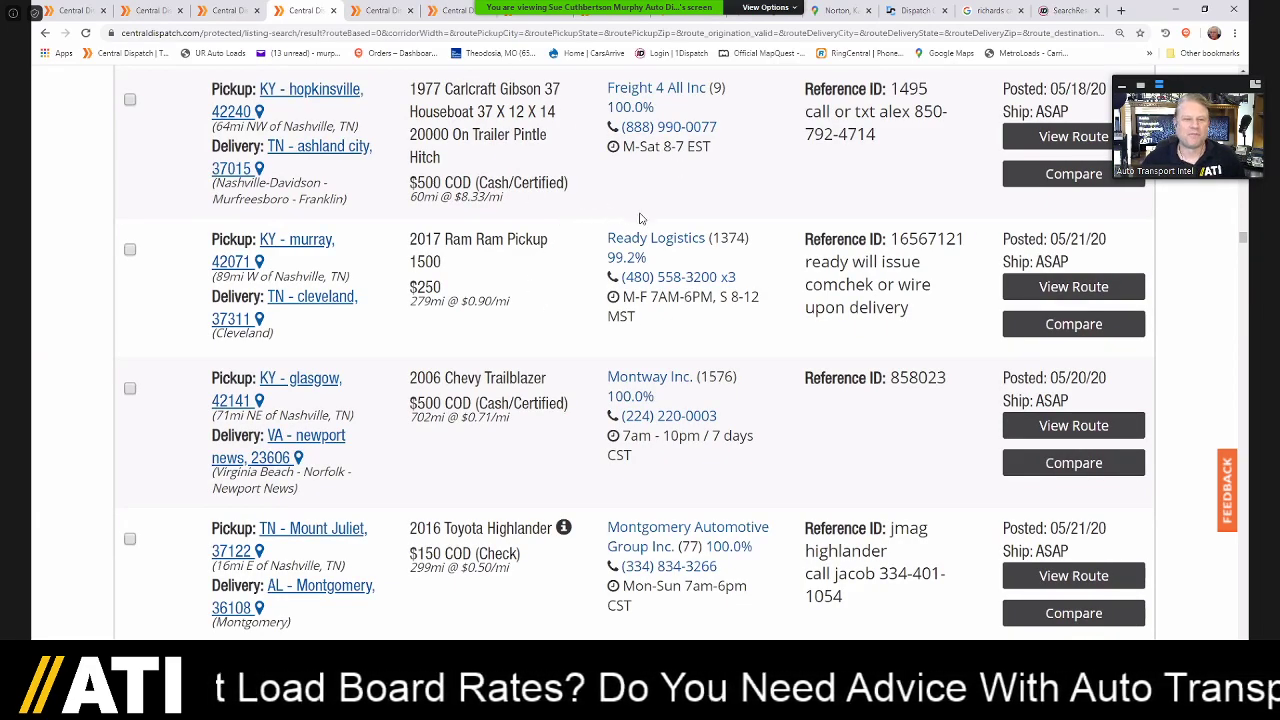
pyautogui.scroll(-1, 620, 215)
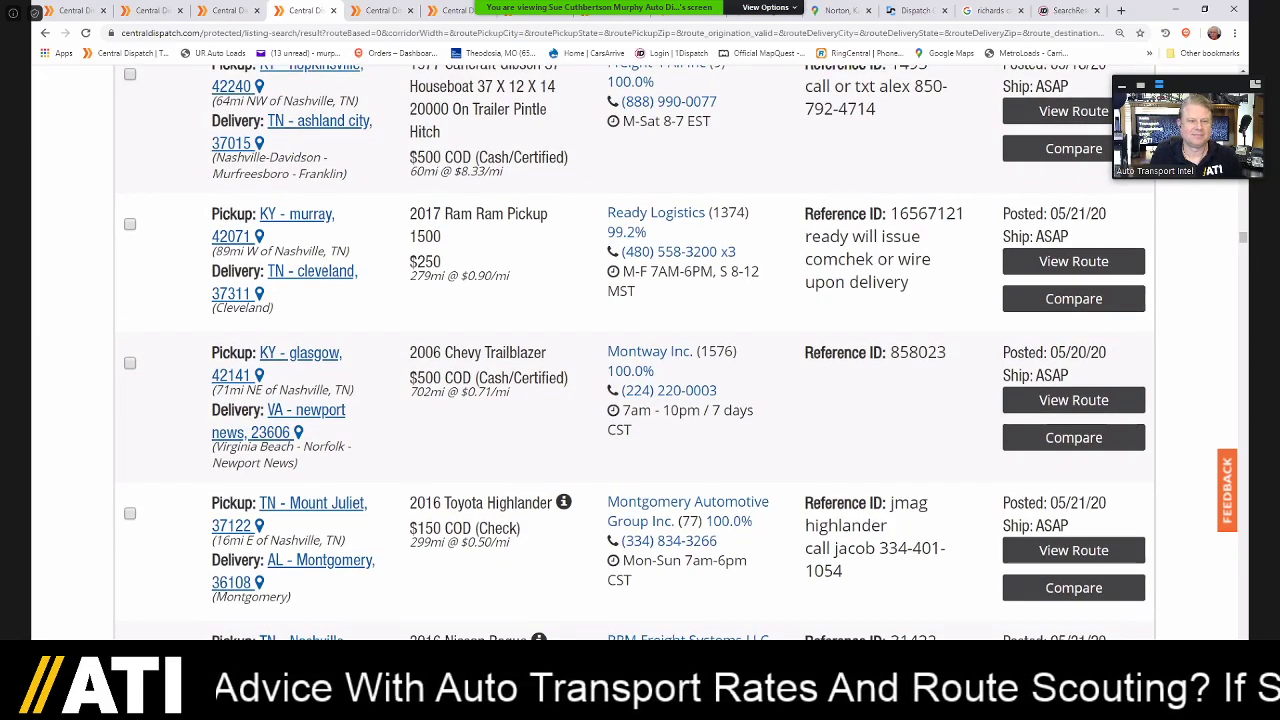
# - Review the Mount Juliet, Nashville and Hendersonville loads delivering to Alabama and Little Rock for their prices and per-mile rates
pyautogui.scroll(-1, 635, 352)
pyautogui.scroll(-5, 635, 352)
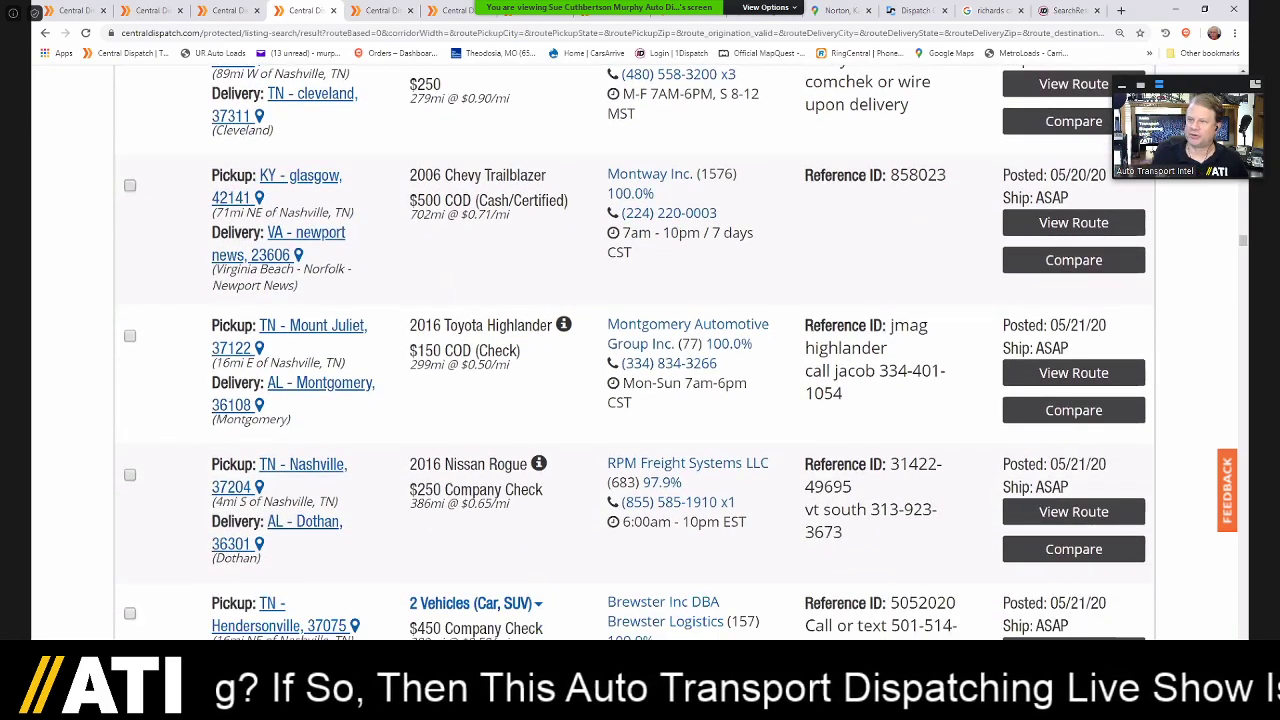
pyautogui.scroll(-1, 640, 350)
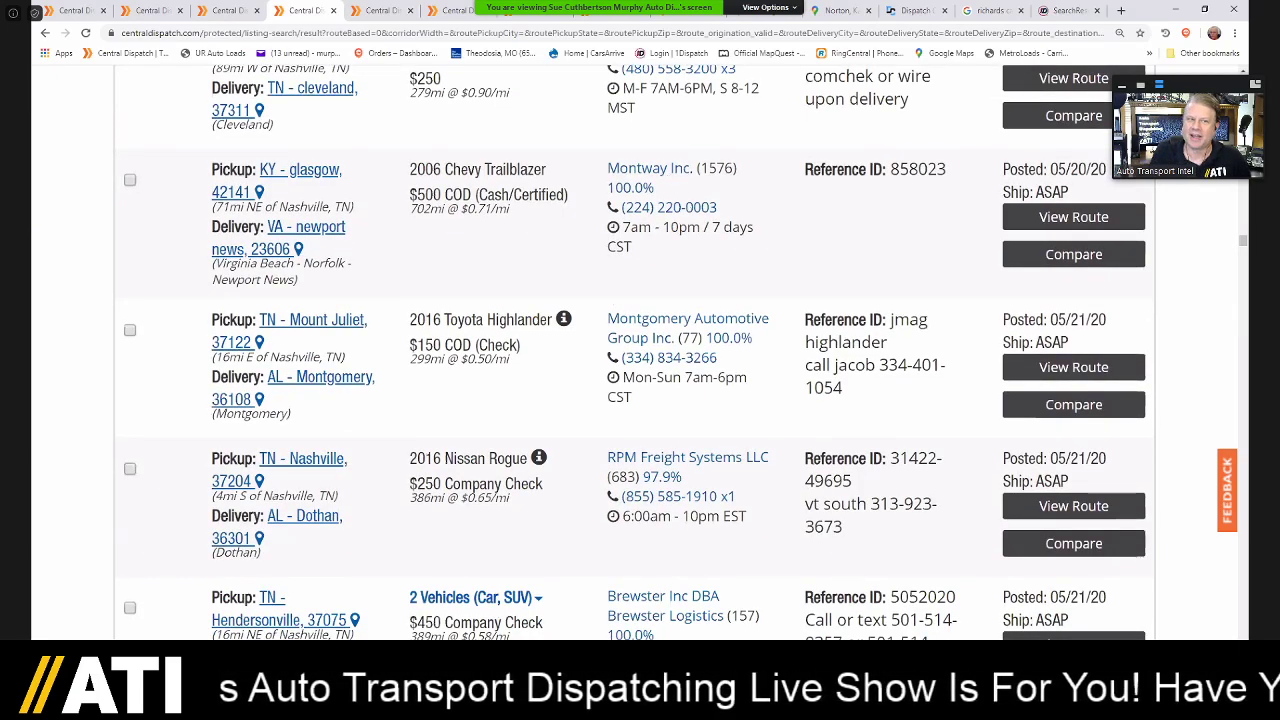
pyautogui.scroll(-2, 640, 350)
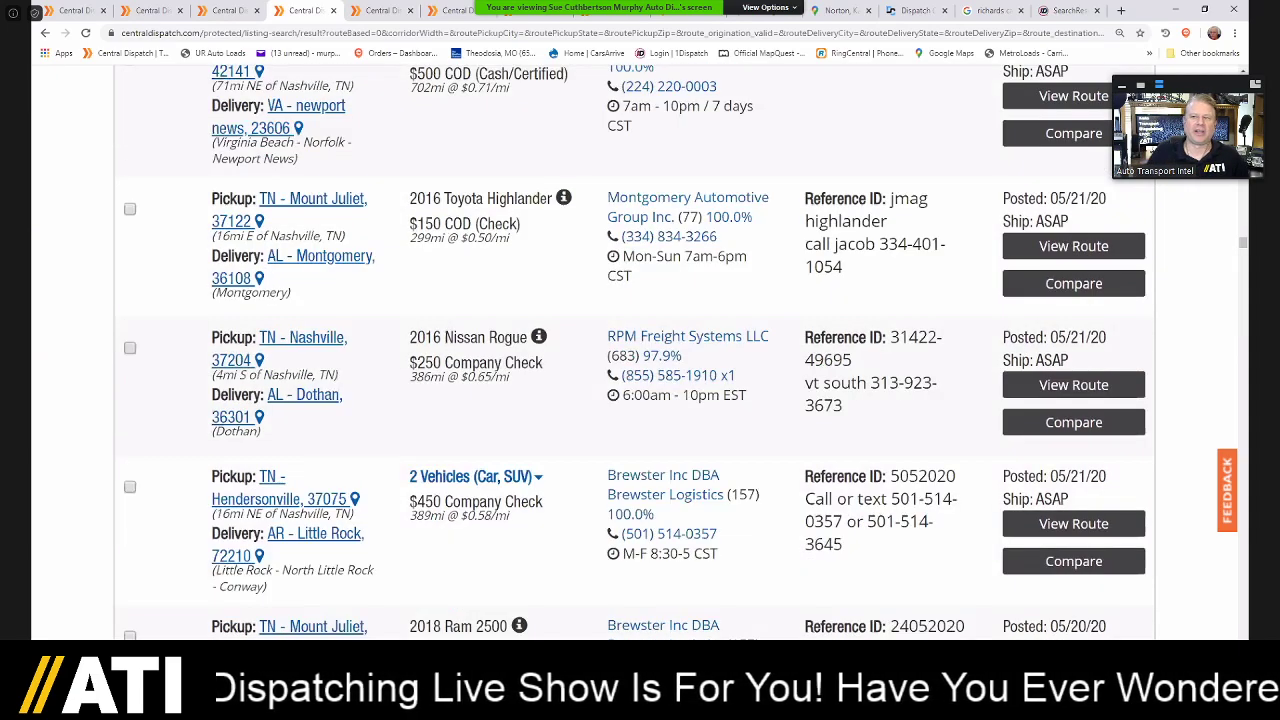
# - List the vehicles in the Hendersonville to Little Rock and Mount Juliet to West Memphis loads and examine their rates
pyautogui.scroll(-4, 978, 478)
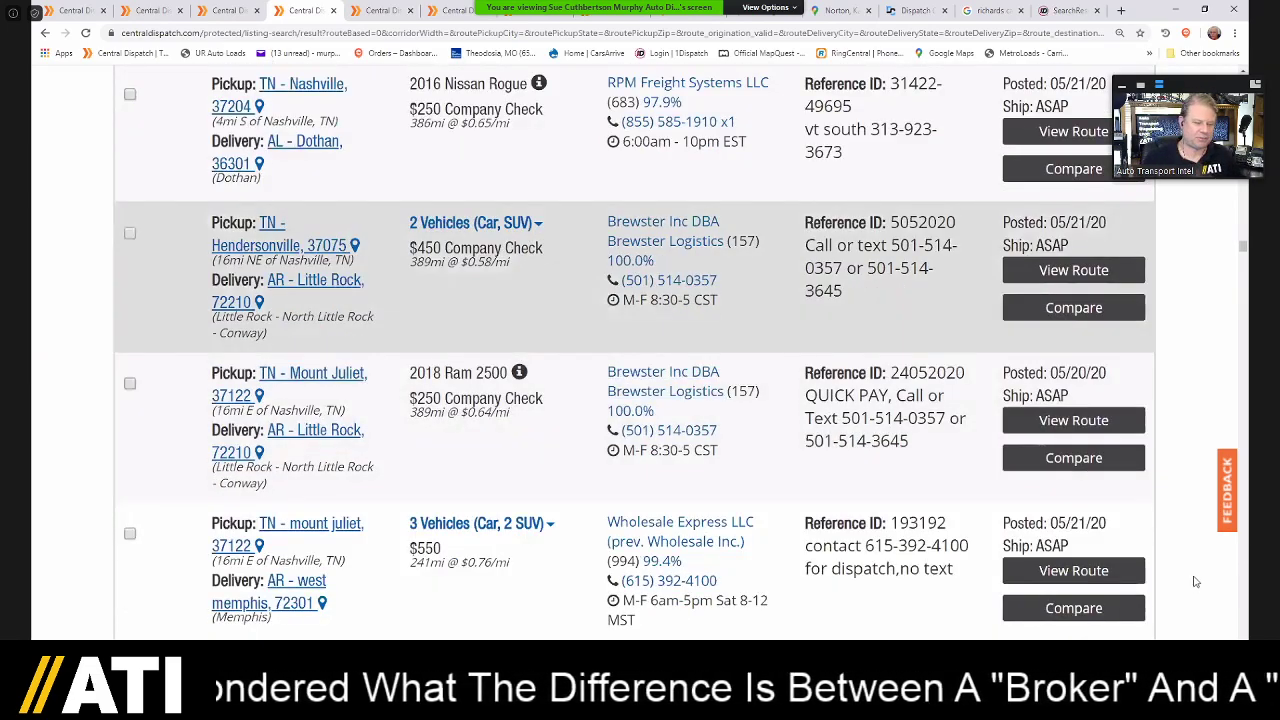
pyautogui.click(475, 223)
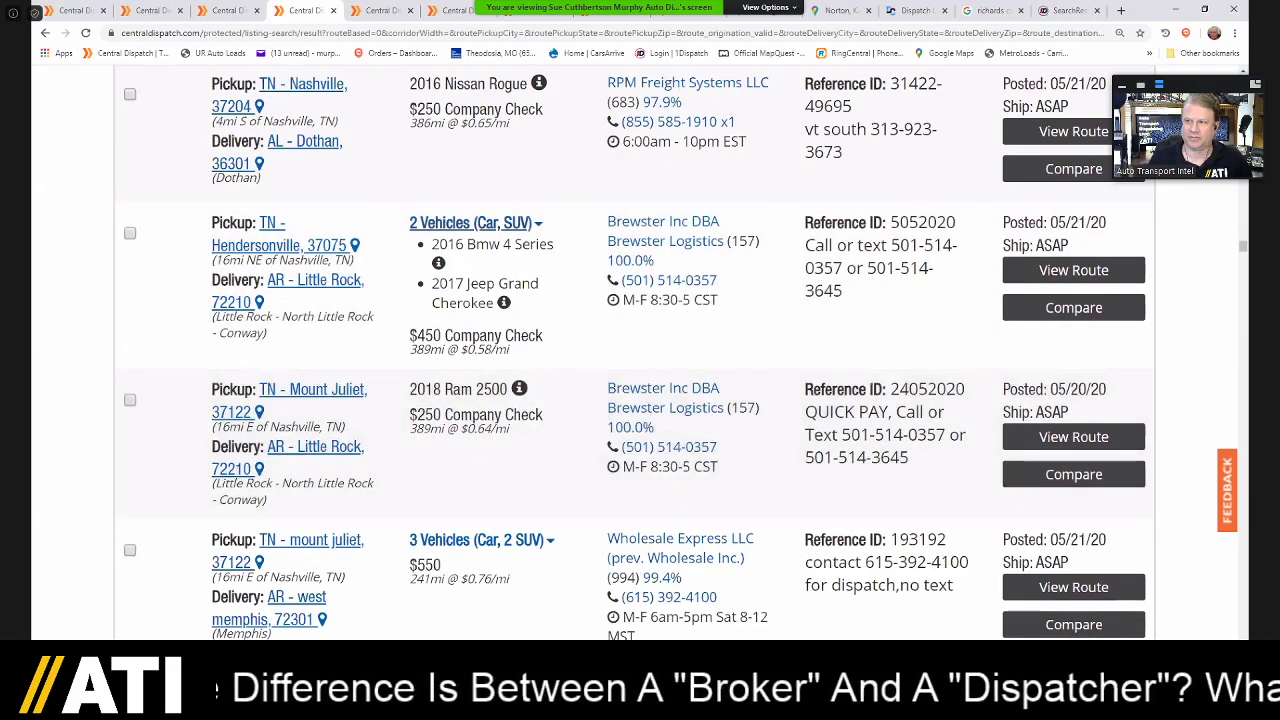
pyautogui.scroll(-1, 635, 352)
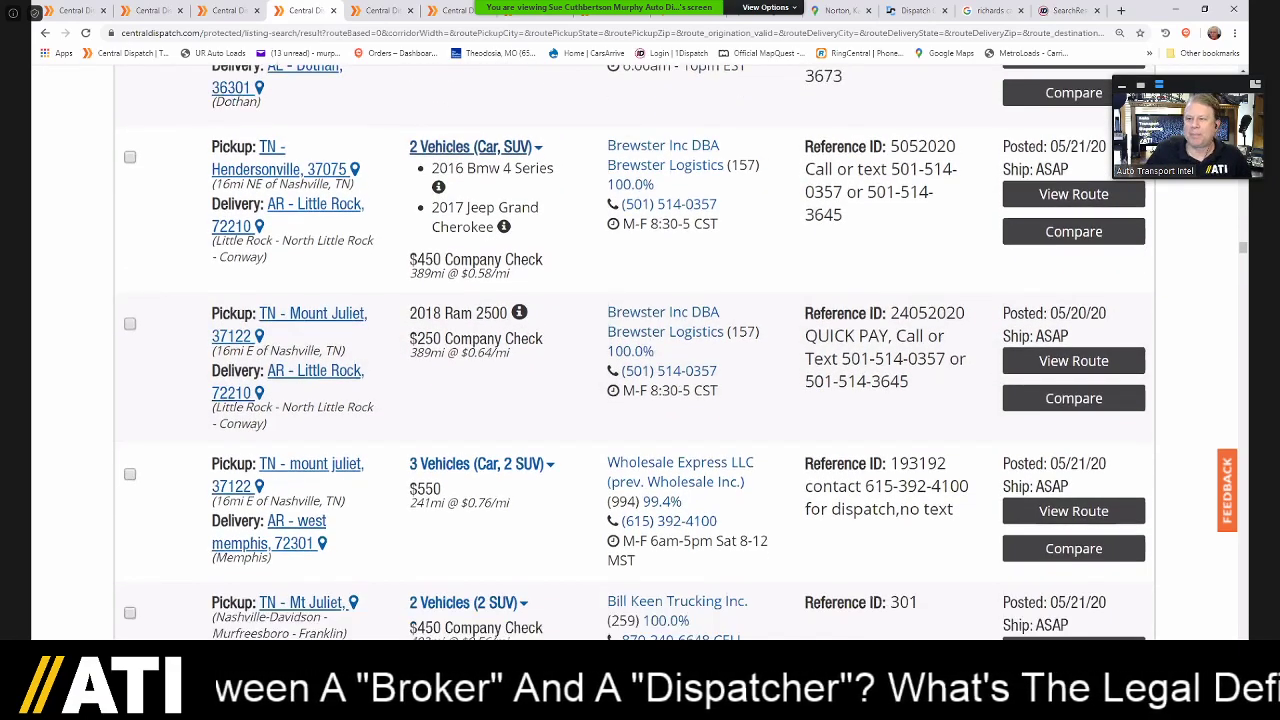
pyautogui.scroll(-1, 549, 371)
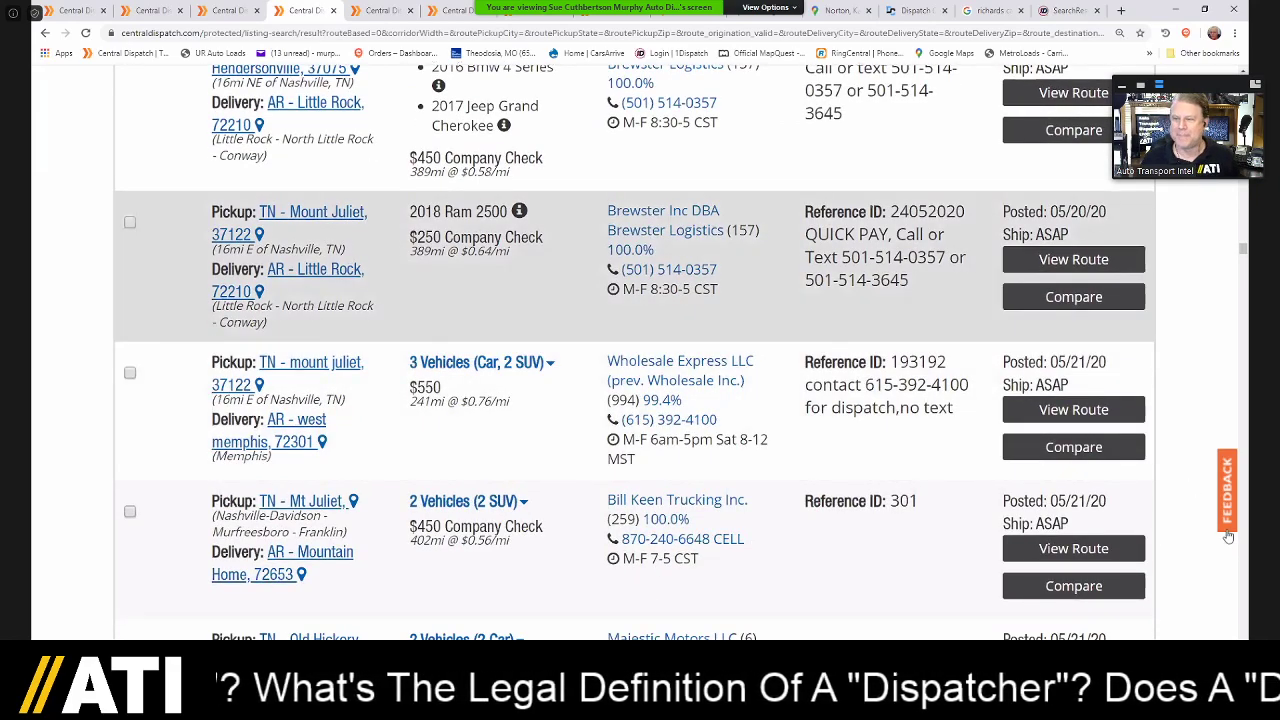
pyautogui.click(470, 363)
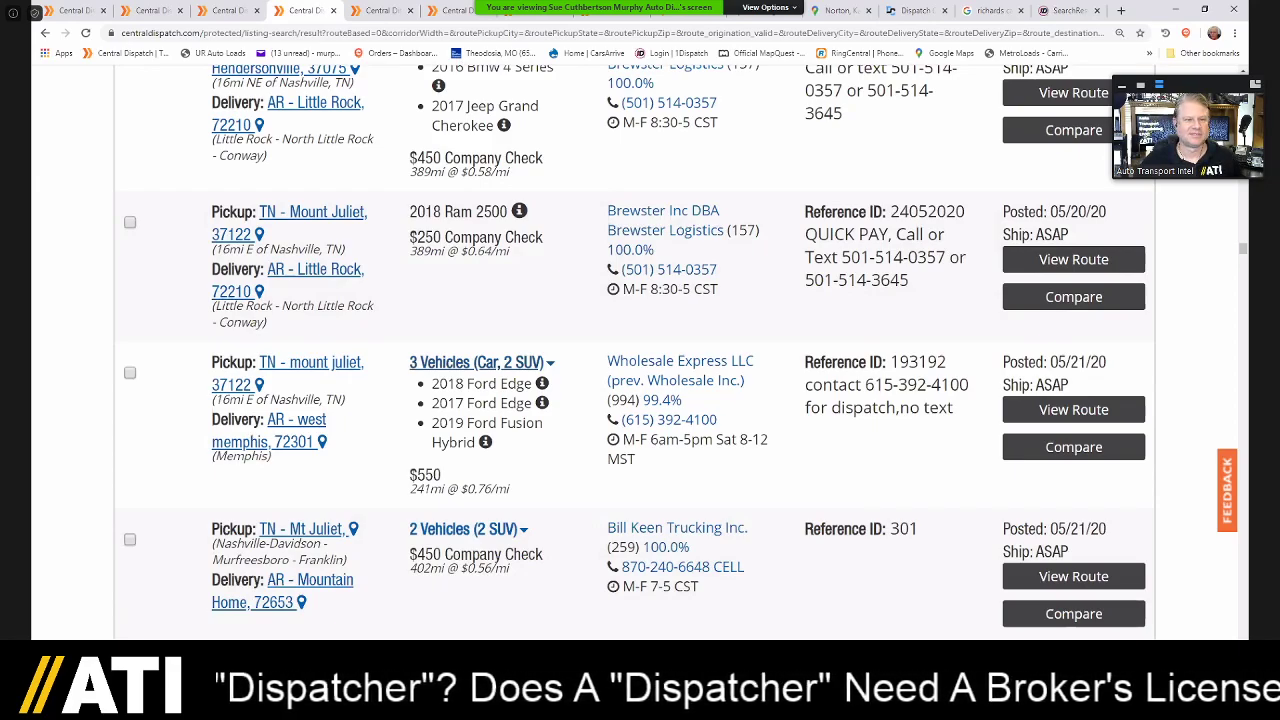
pyautogui.scroll(-1, 640, 350)
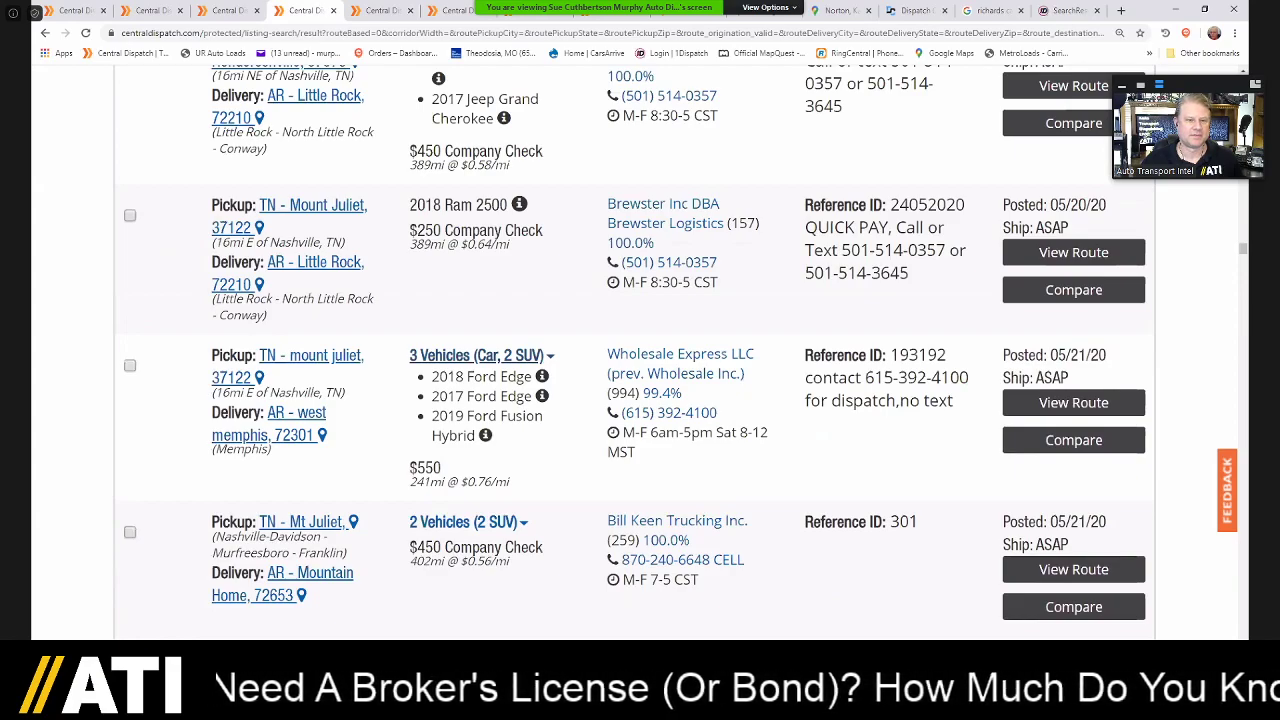
# - Skim the Nashville-area loads delivering to Arkansas, Arizona, California, Colorado, Connecticut, Florida and Georgia for their prices and per-mile rates
pyautogui.scroll(-3, 640, 350)
pyautogui.scroll(-3, 640, 350)
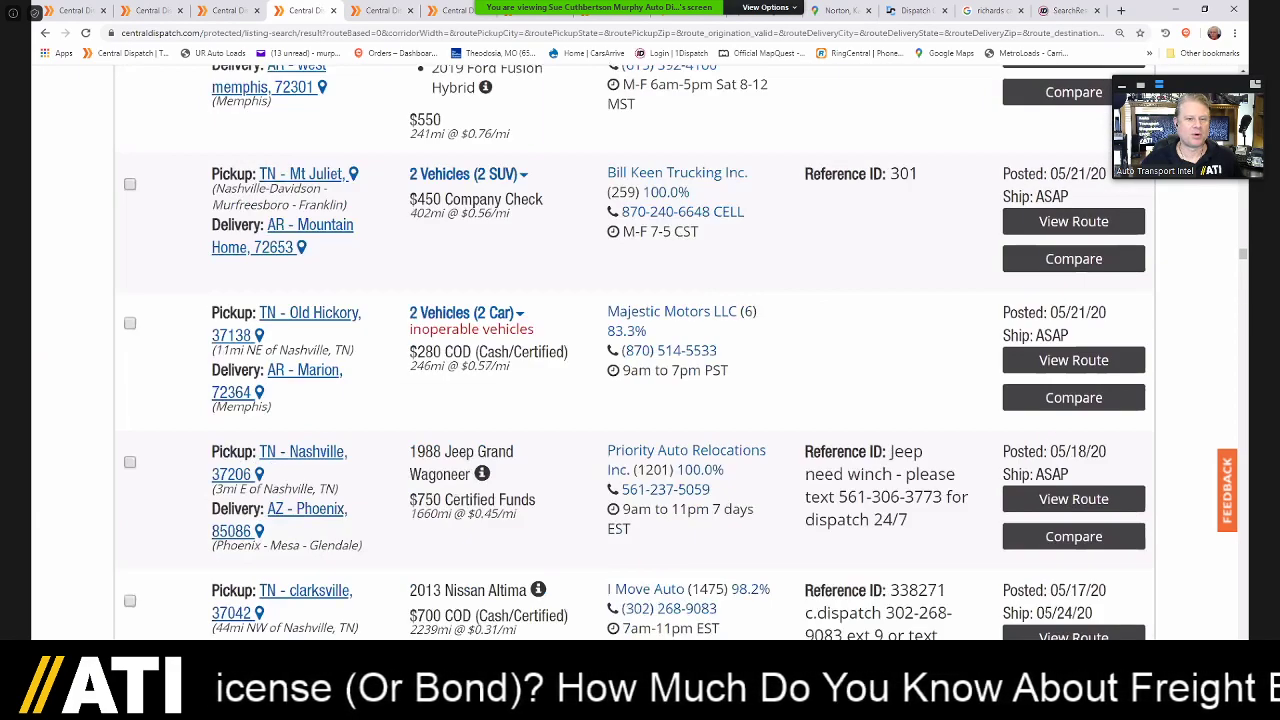
pyautogui.scroll(-5, 640, 350)
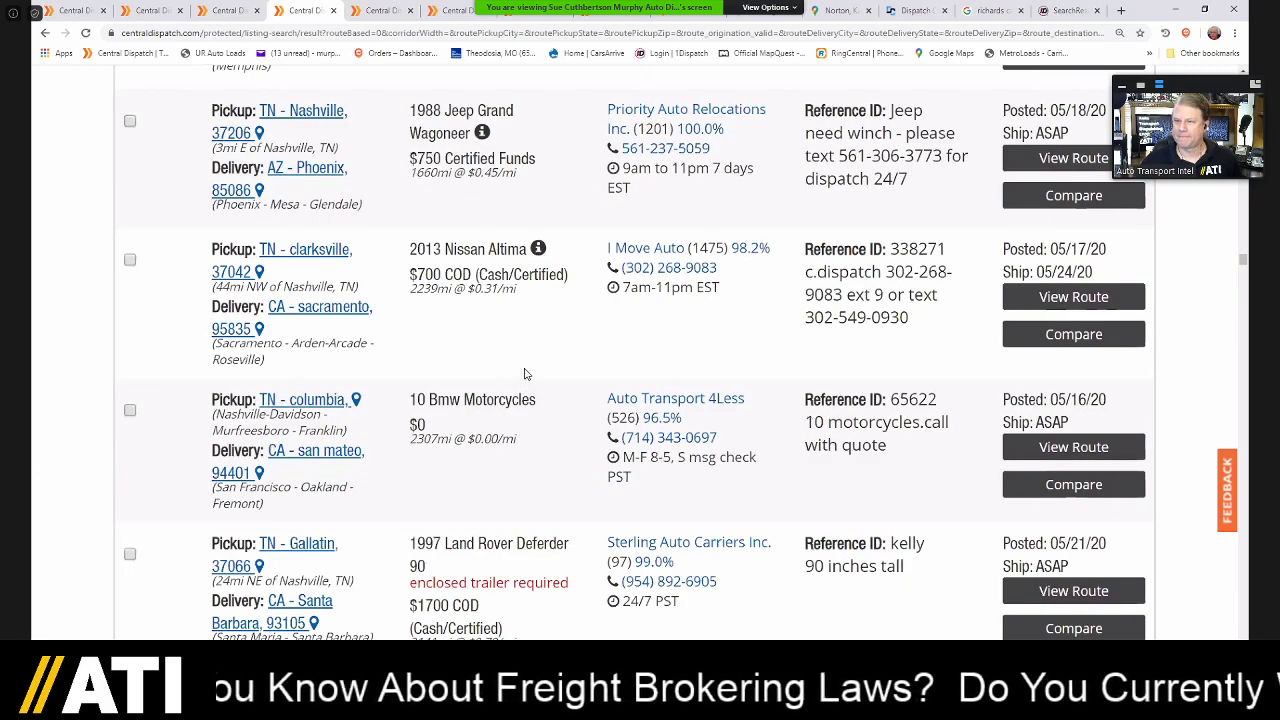
pyautogui.scroll(-7, 595, 455)
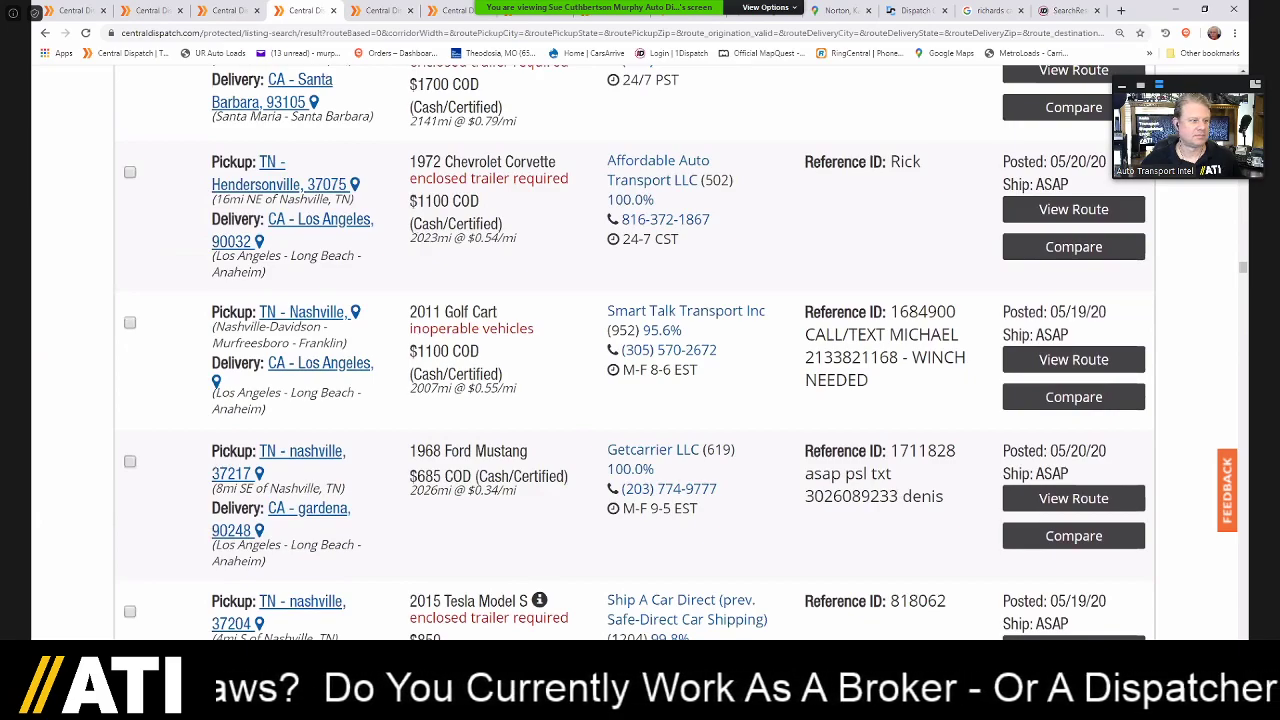
pyautogui.scroll(-10, 640, 350)
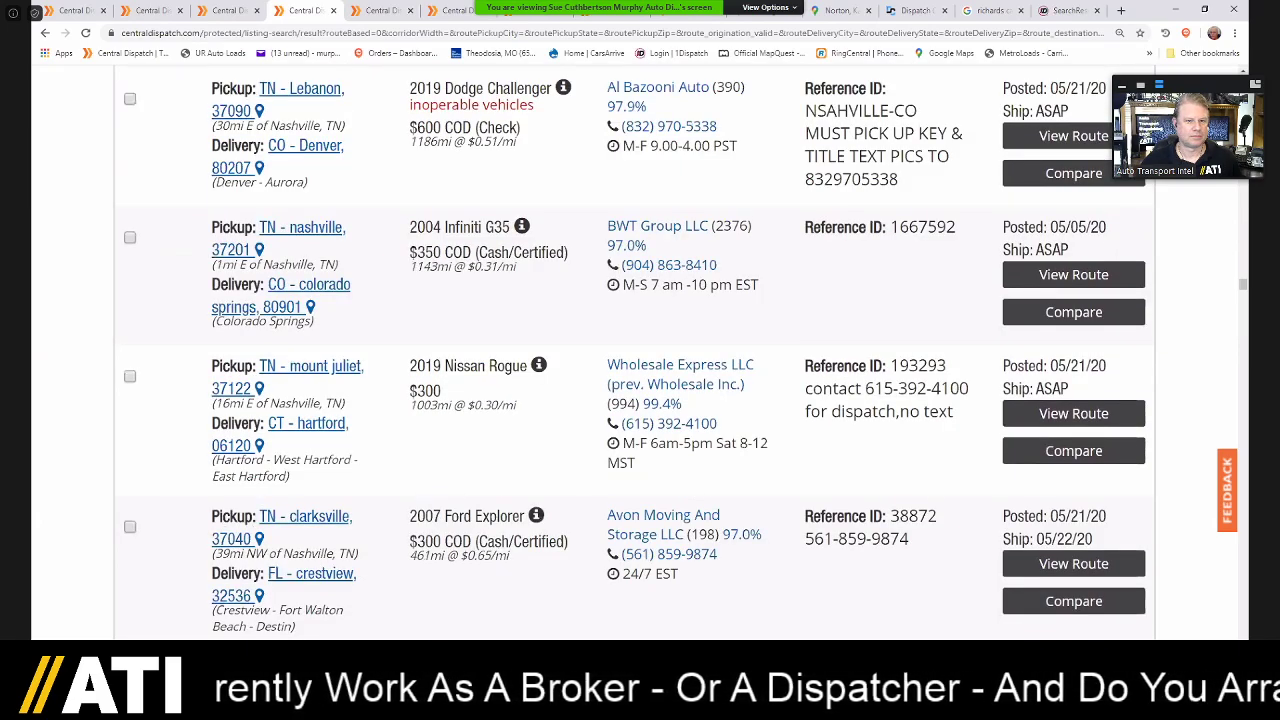
pyautogui.scroll(-9, 940, 448)
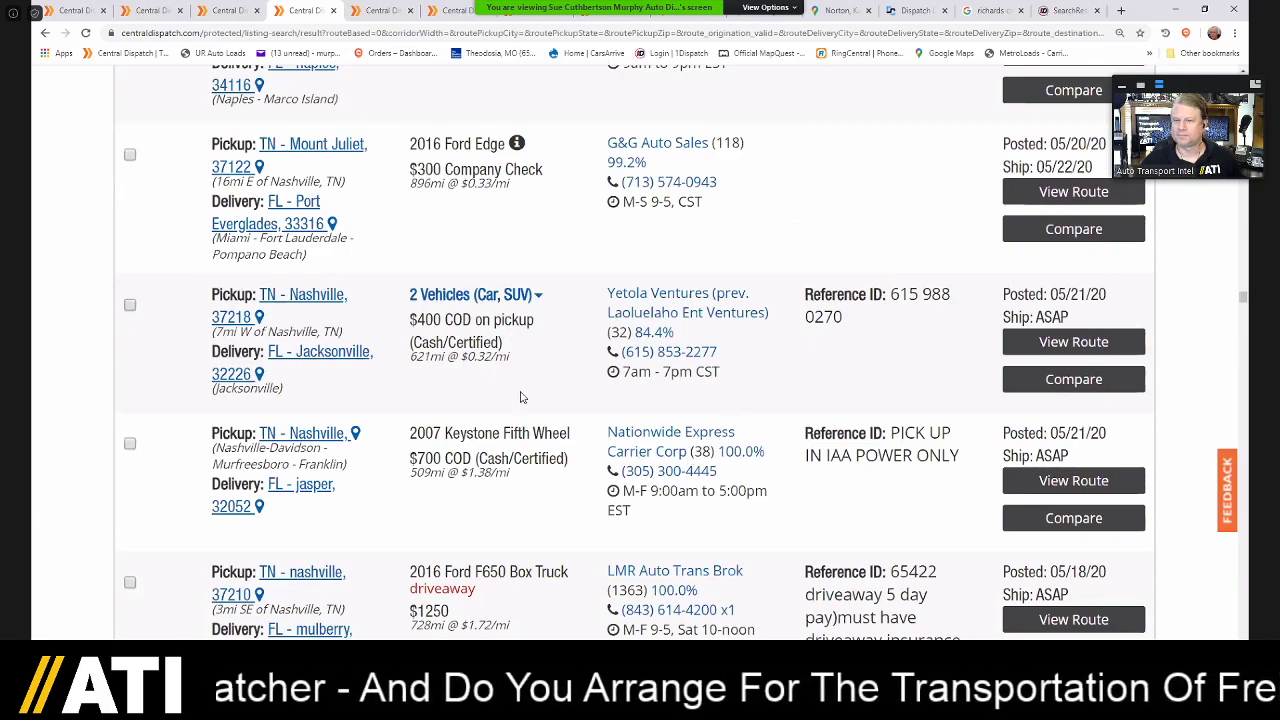
pyautogui.scroll(-10, 555, 430)
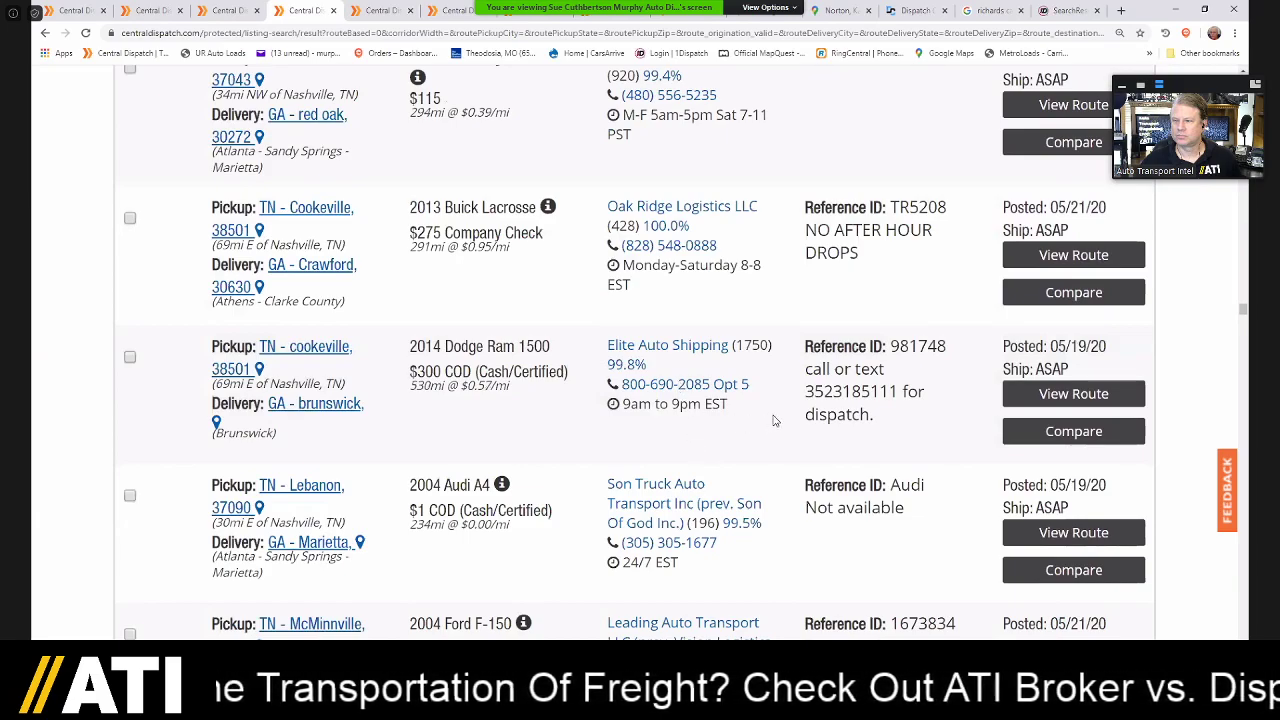
# - List the four vehicles in the Mount Juliet to Mount Vernon, Iowa load and examine its price and per-mile rate
pyautogui.scroll(-5, 772, 417)
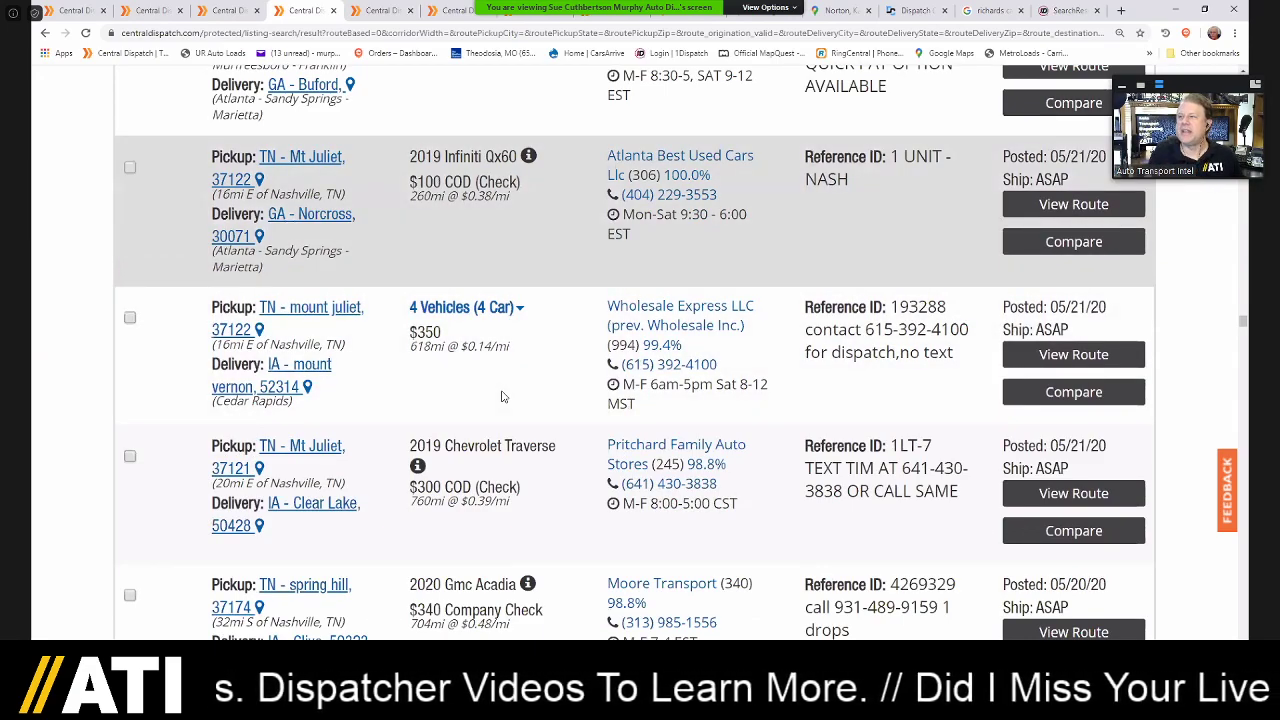
pyautogui.click(464, 308)
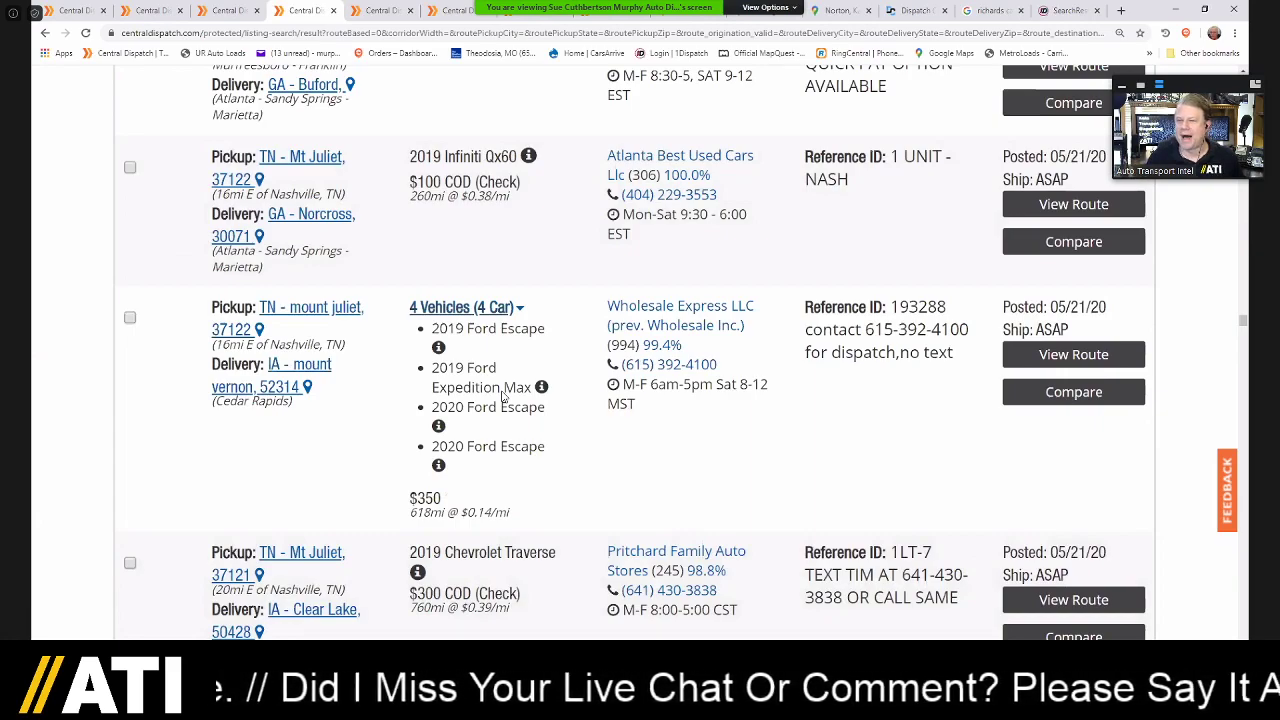
pyautogui.scroll(-1, 502, 397)
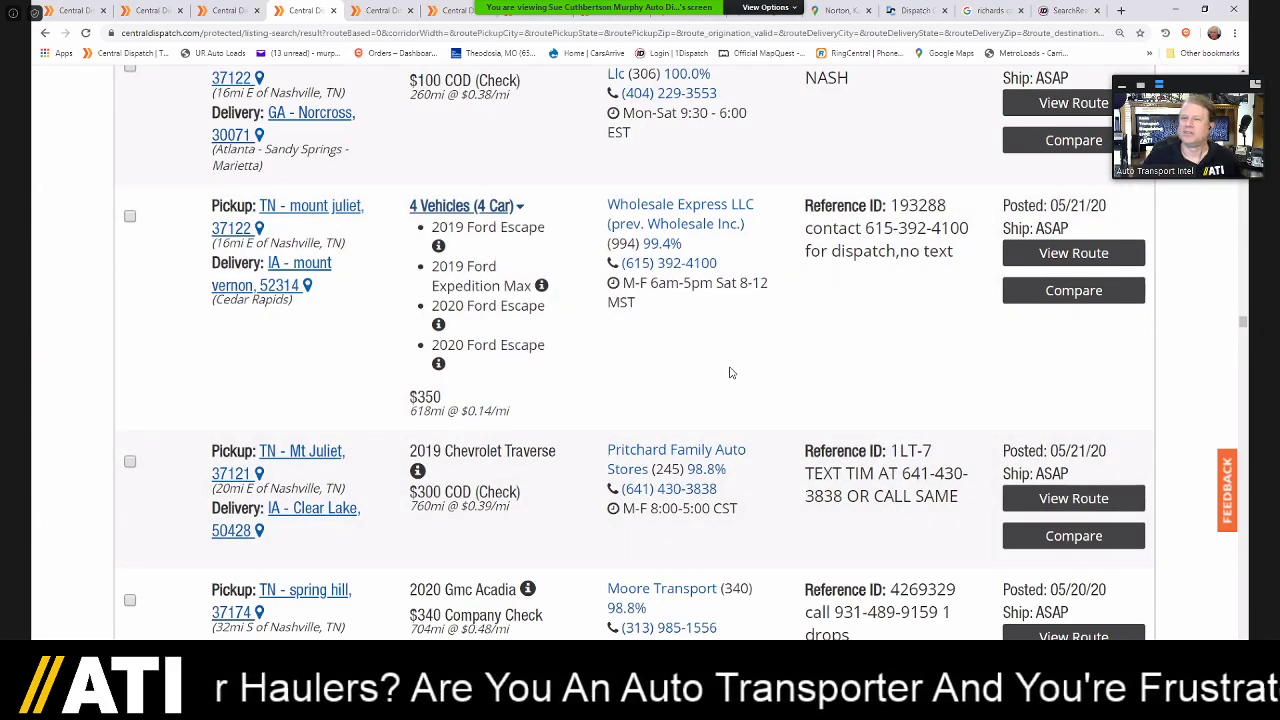
pyautogui.scroll(-1, 730, 373)
pyautogui.scroll(-1, 730, 373)
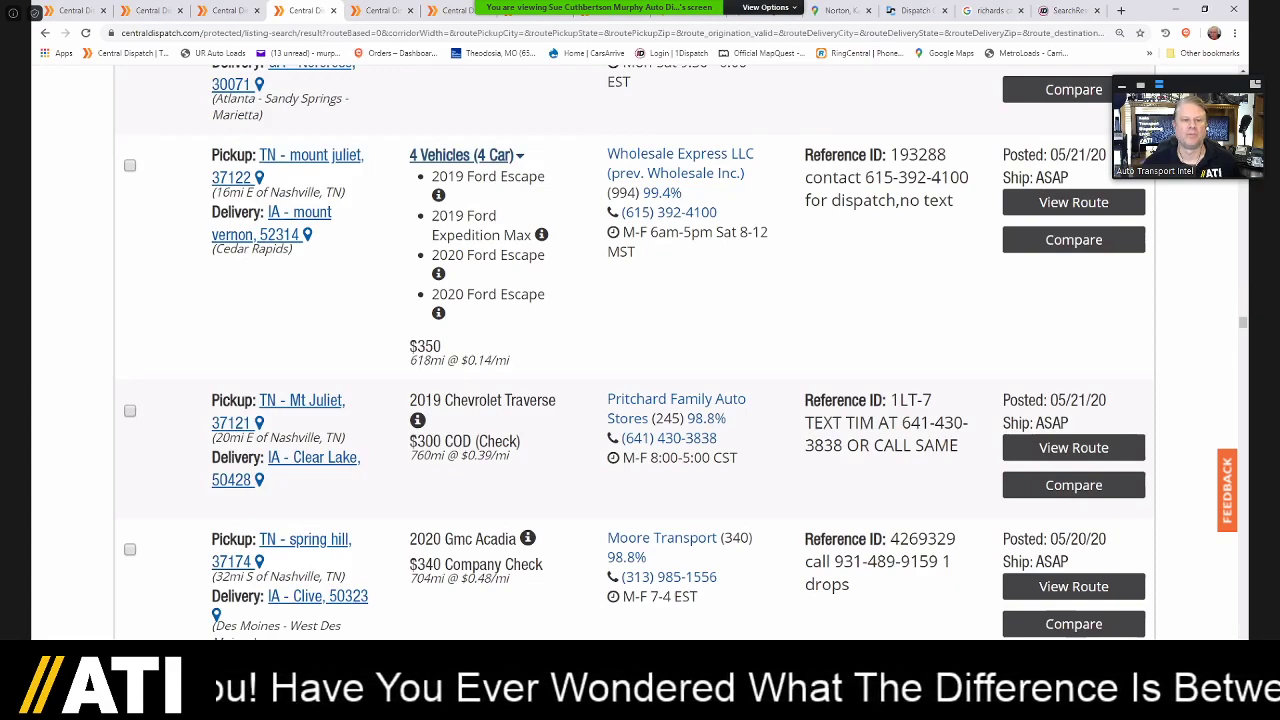
pyautogui.scroll(-1, 635, 350)
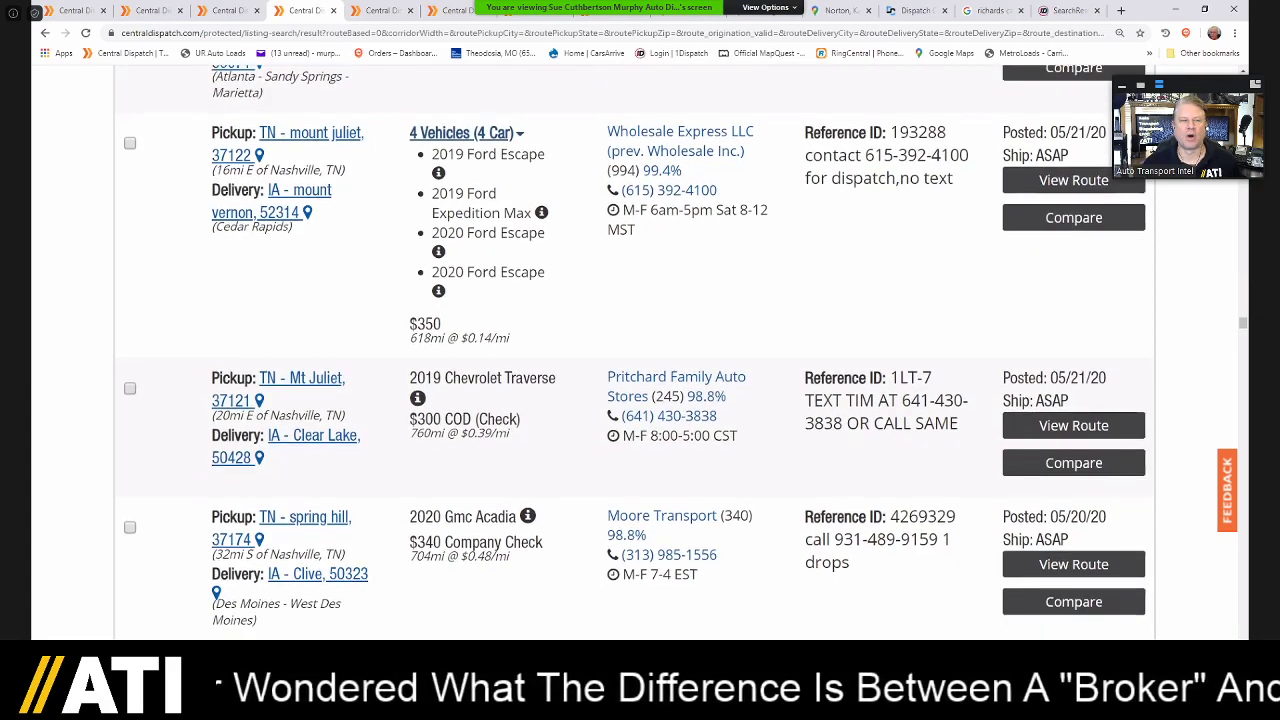
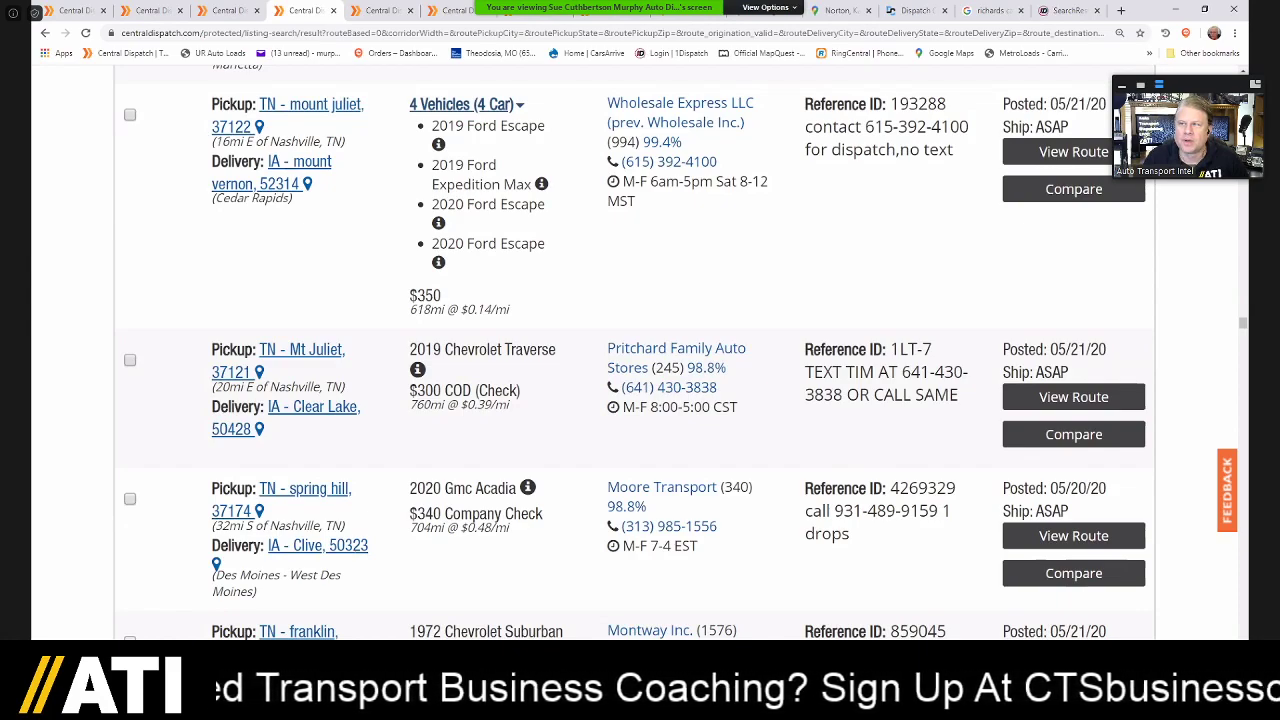
# - Review the Mt Juliet, Spring Hill and Franklin loads delivering to Clear Lake, Clive and Victor, Idaho for their rates
pyautogui.scroll(-1, 635, 352)
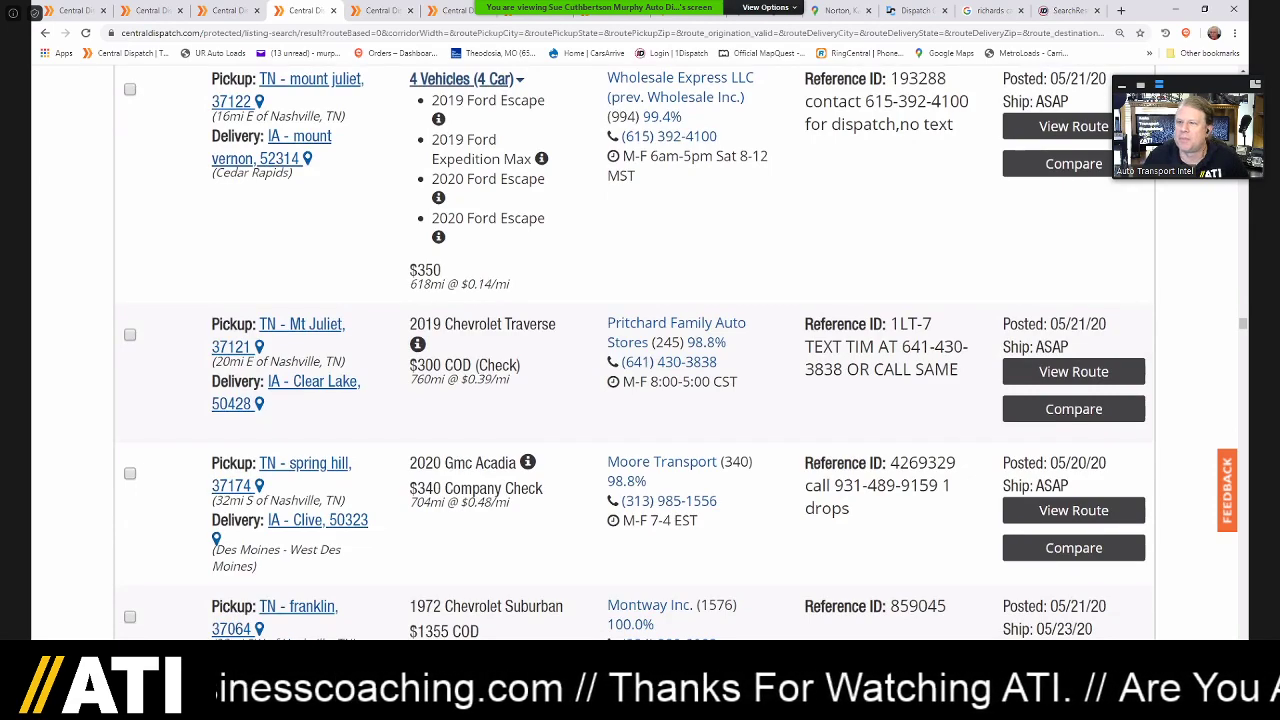
pyautogui.scroll(-1, 635, 352)
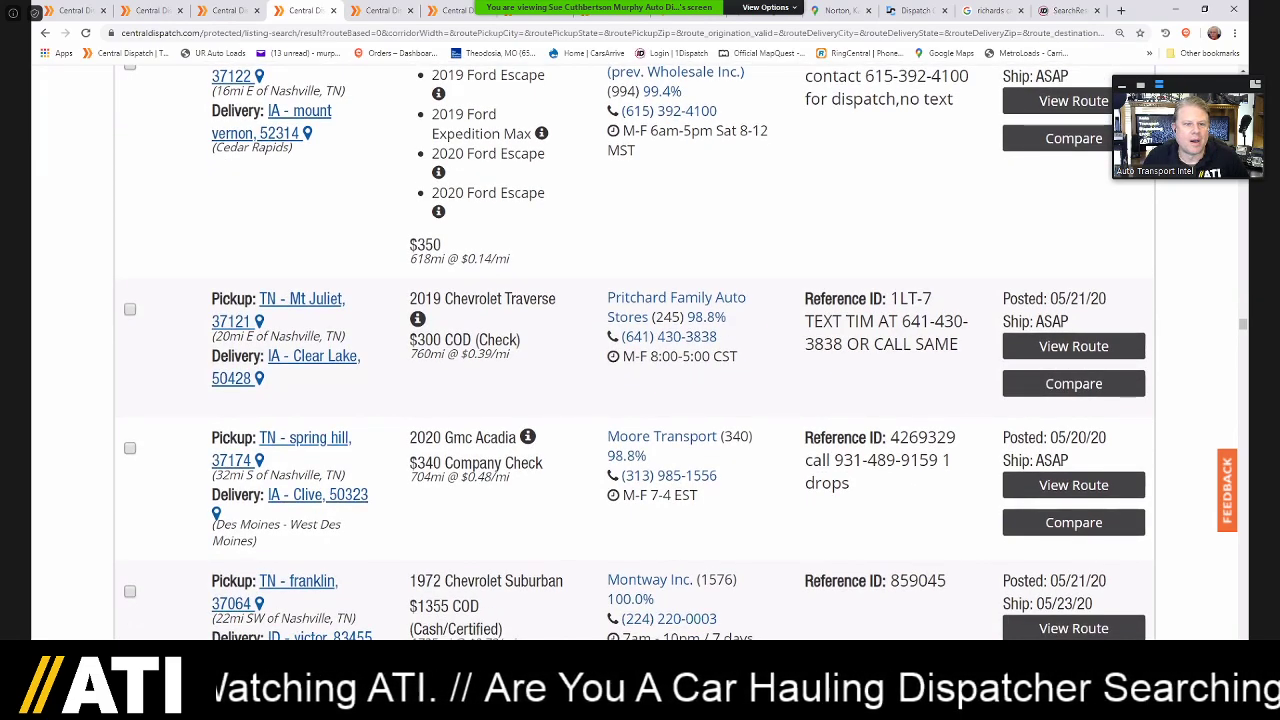
pyautogui.scroll(-1, 635, 352)
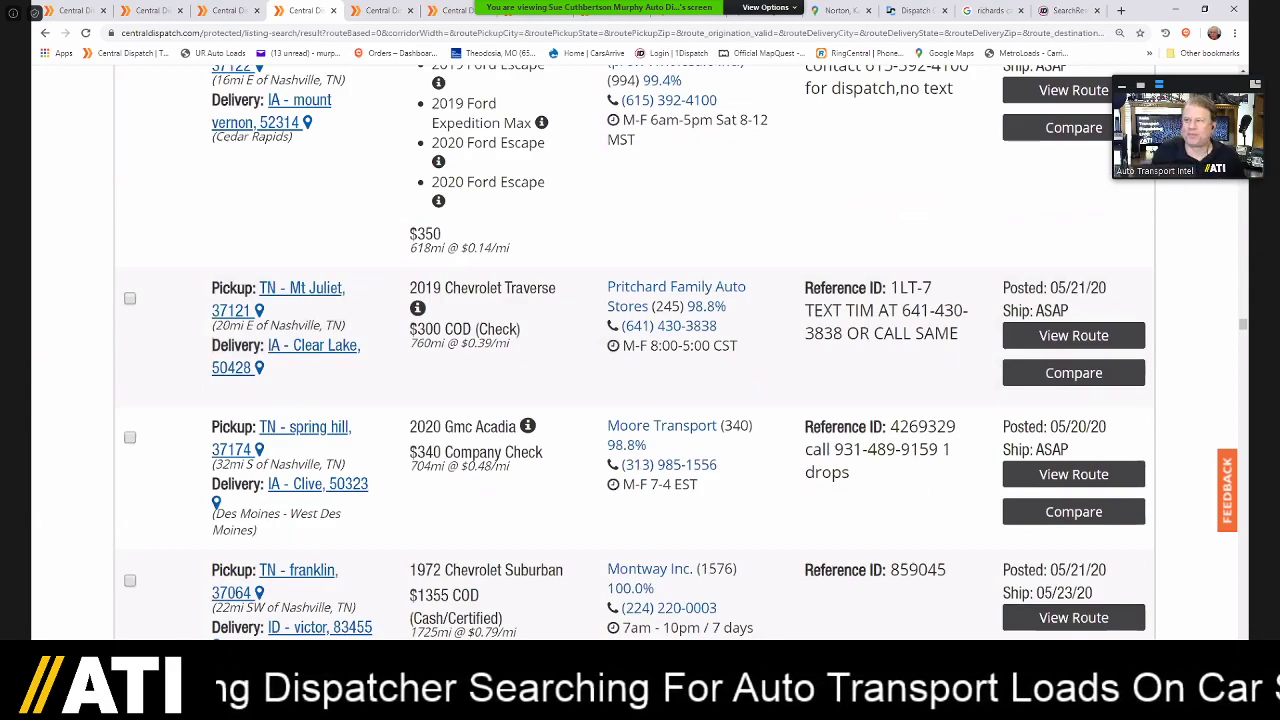
pyautogui.scroll(-2, 640, 350)
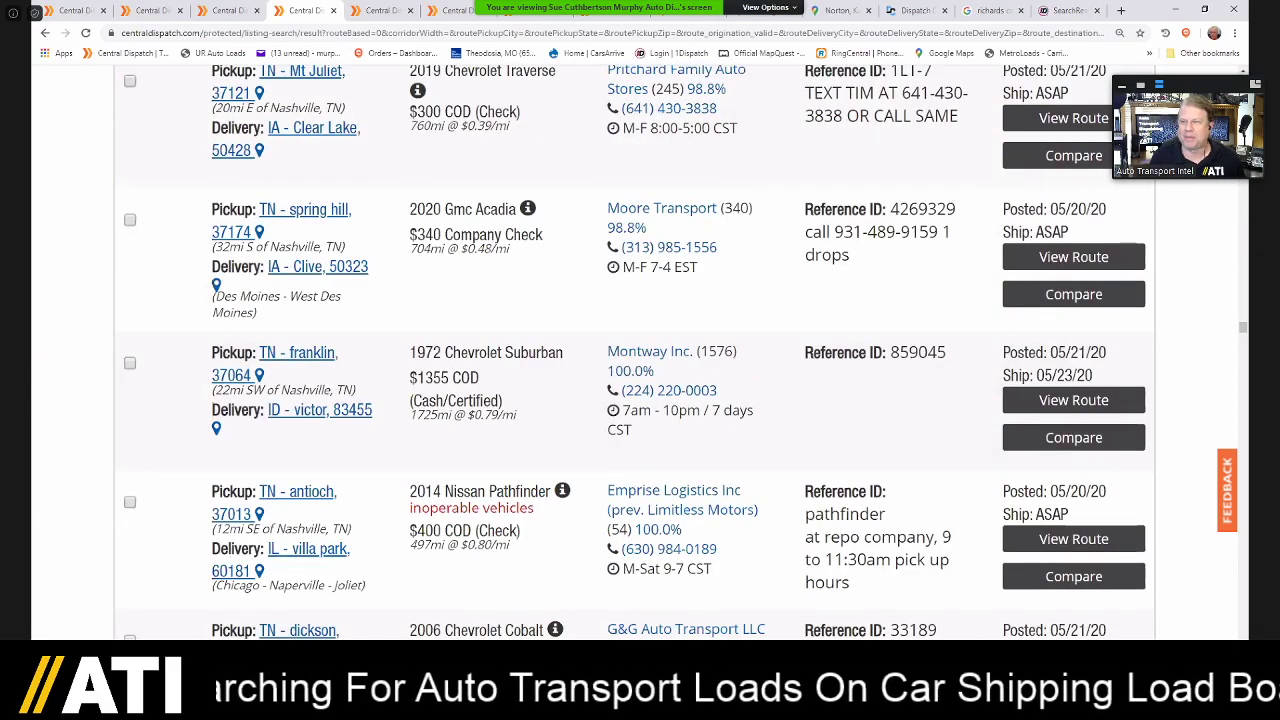
pyautogui.scroll(-1, 640, 350)
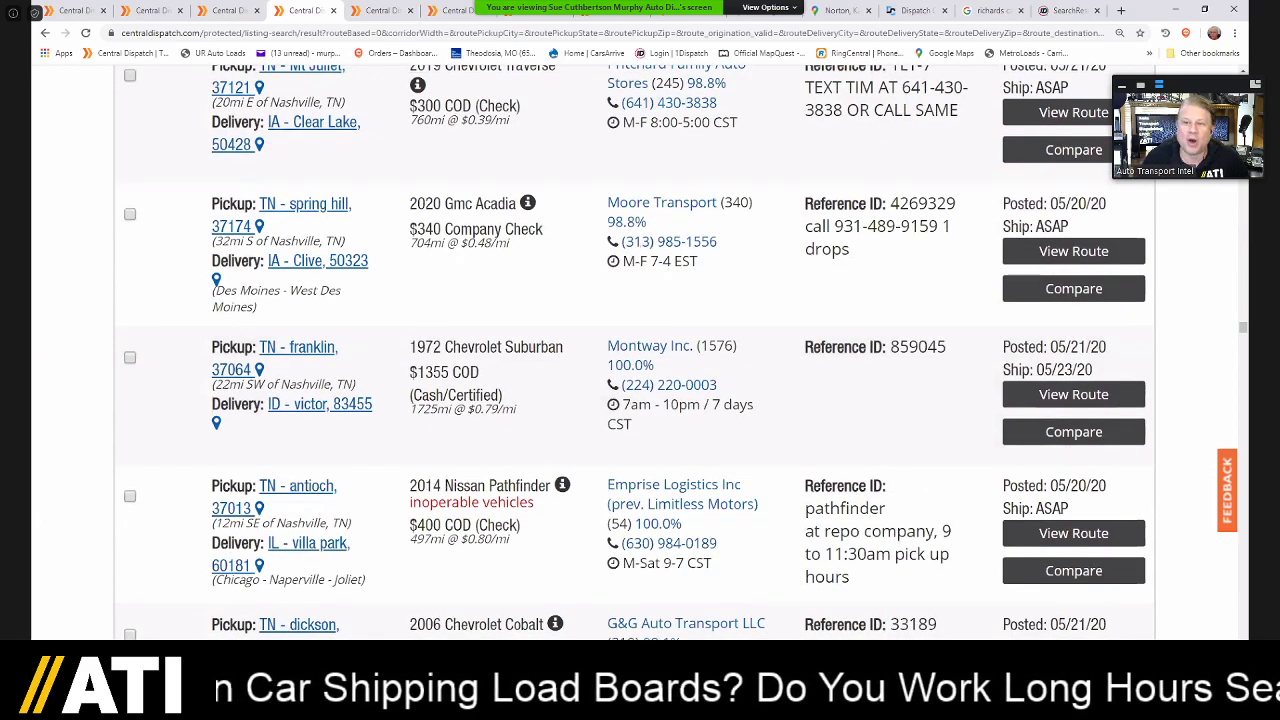
# - List the three vehicles in the La Vergne to Melrose Park, Illinois load and examine its price and per-mile rate
pyautogui.scroll(-3, 441, 204)
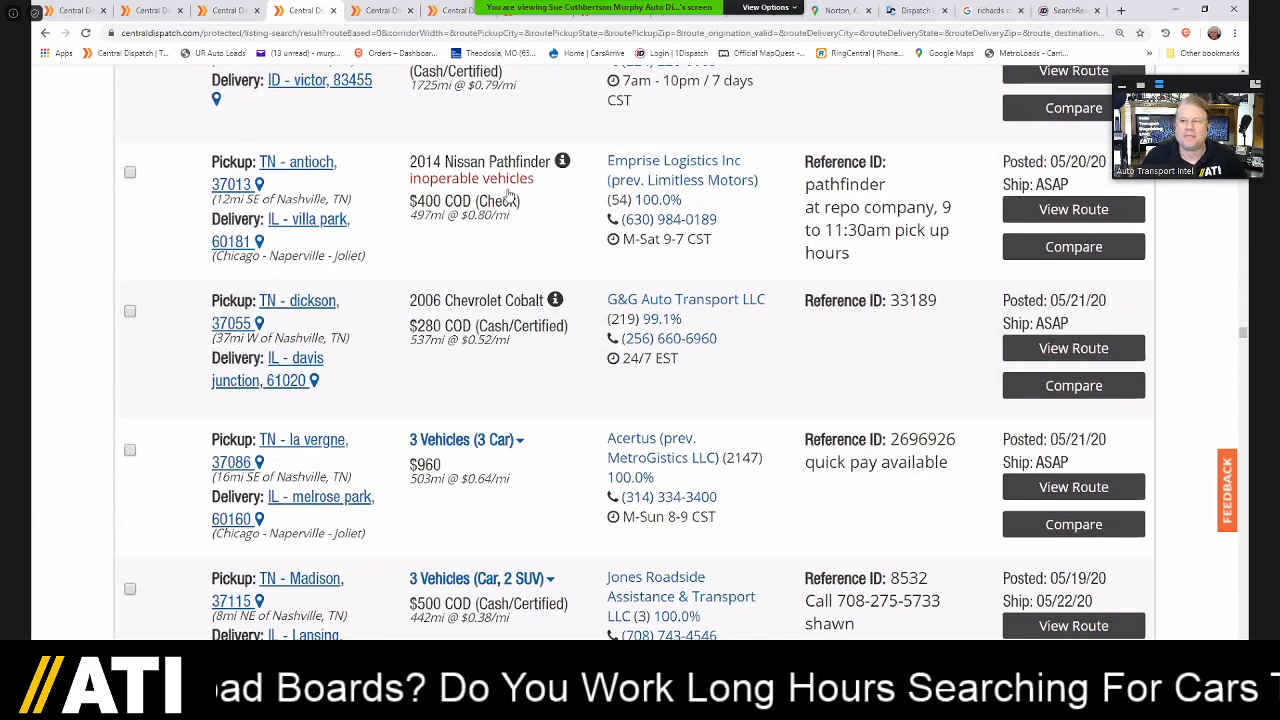
pyautogui.scroll(-2, 518, 190)
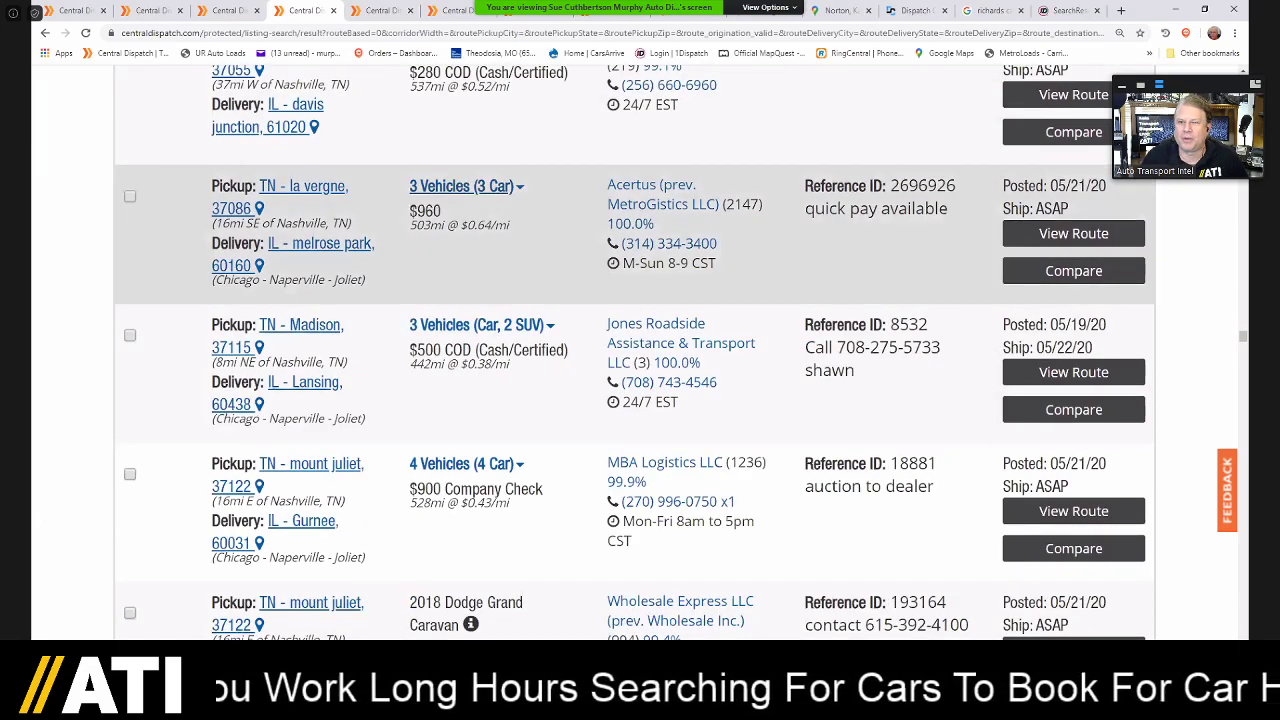
pyautogui.click(460, 186)
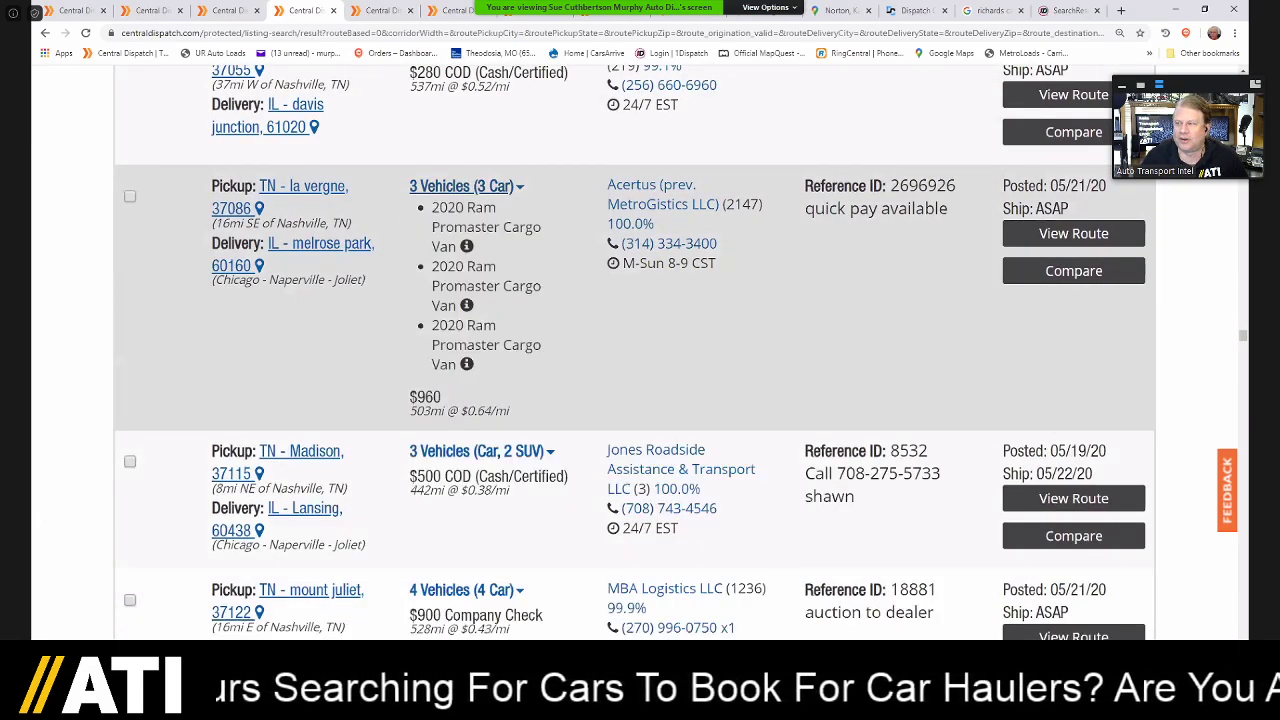
pyautogui.scroll(-1, 635, 350)
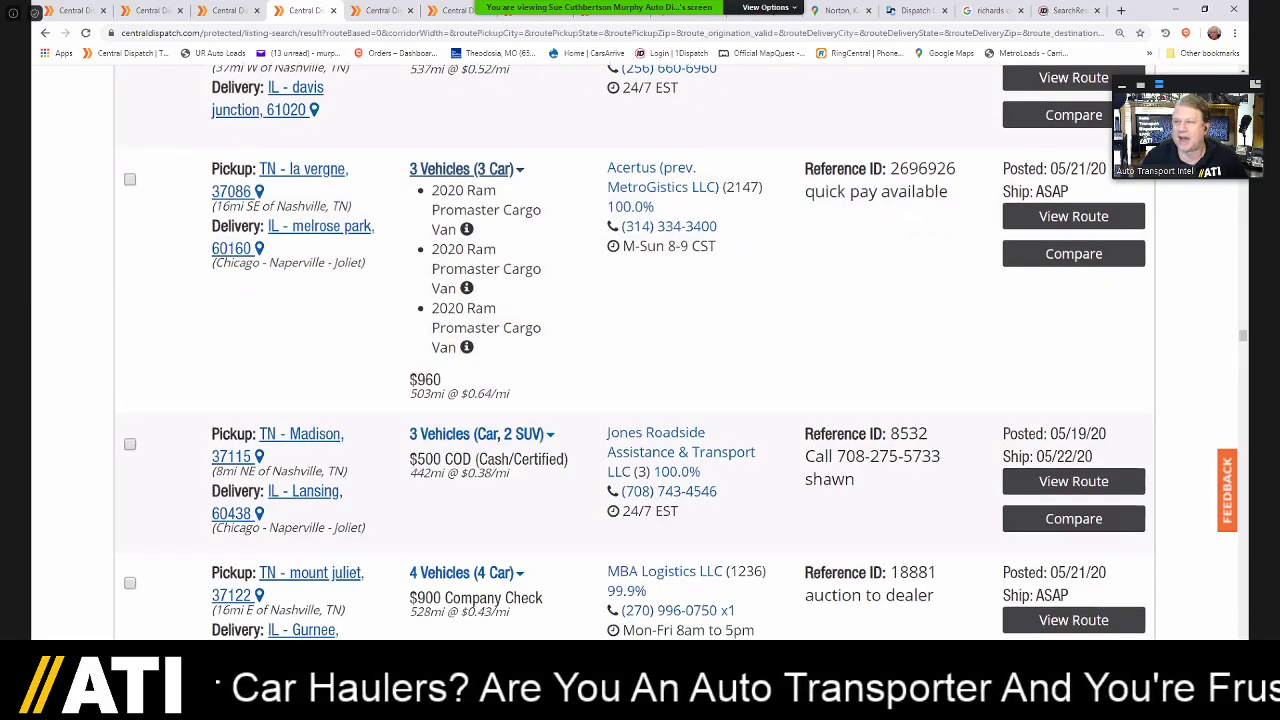
# - Compare the rates of the Madison and Mount Juliet loads delivering to Lansing, Gurnee, Elgin and Marion, Illinois
pyautogui.scroll(-3, 635, 350)
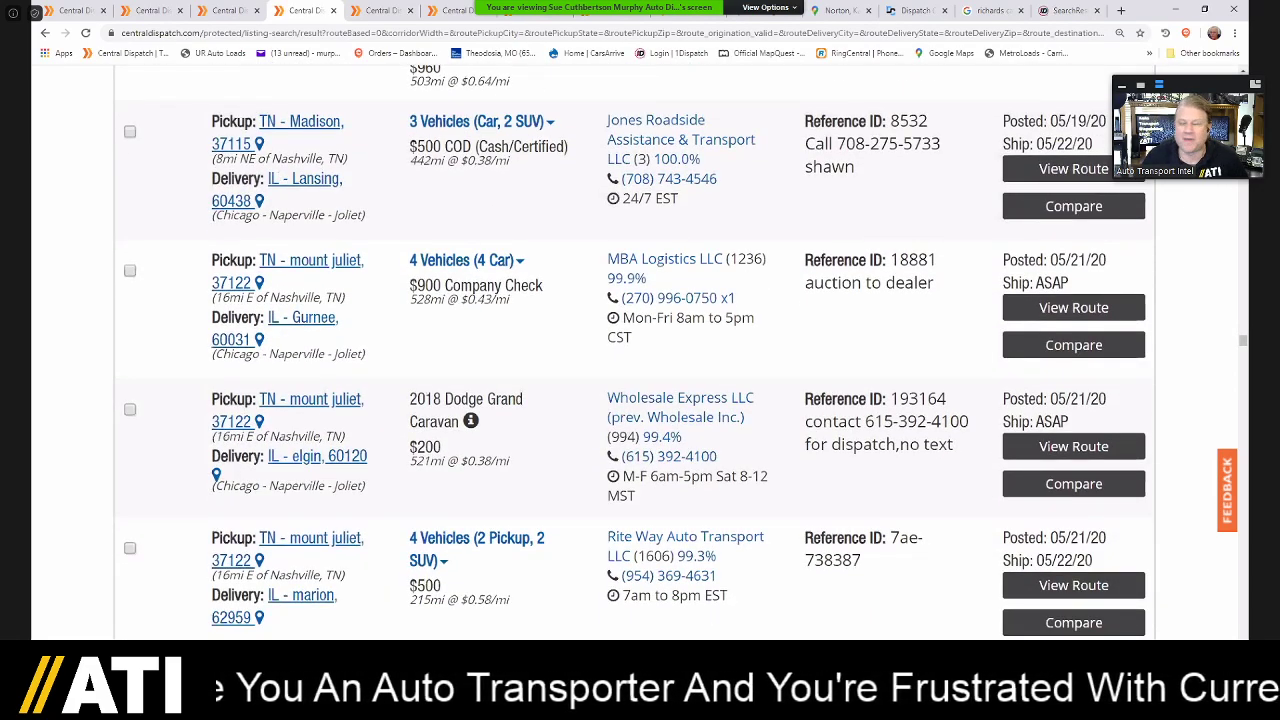
pyautogui.scroll(-1, 635, 350)
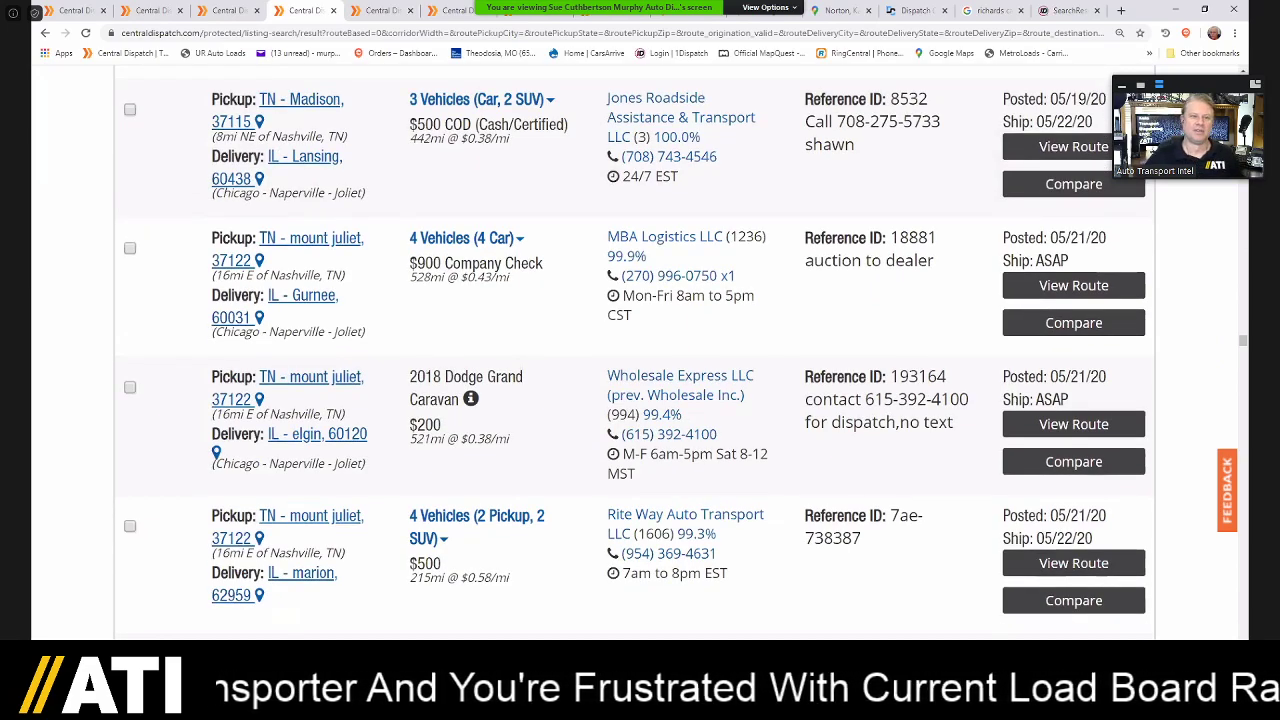
pyautogui.scroll(-1, 635, 350)
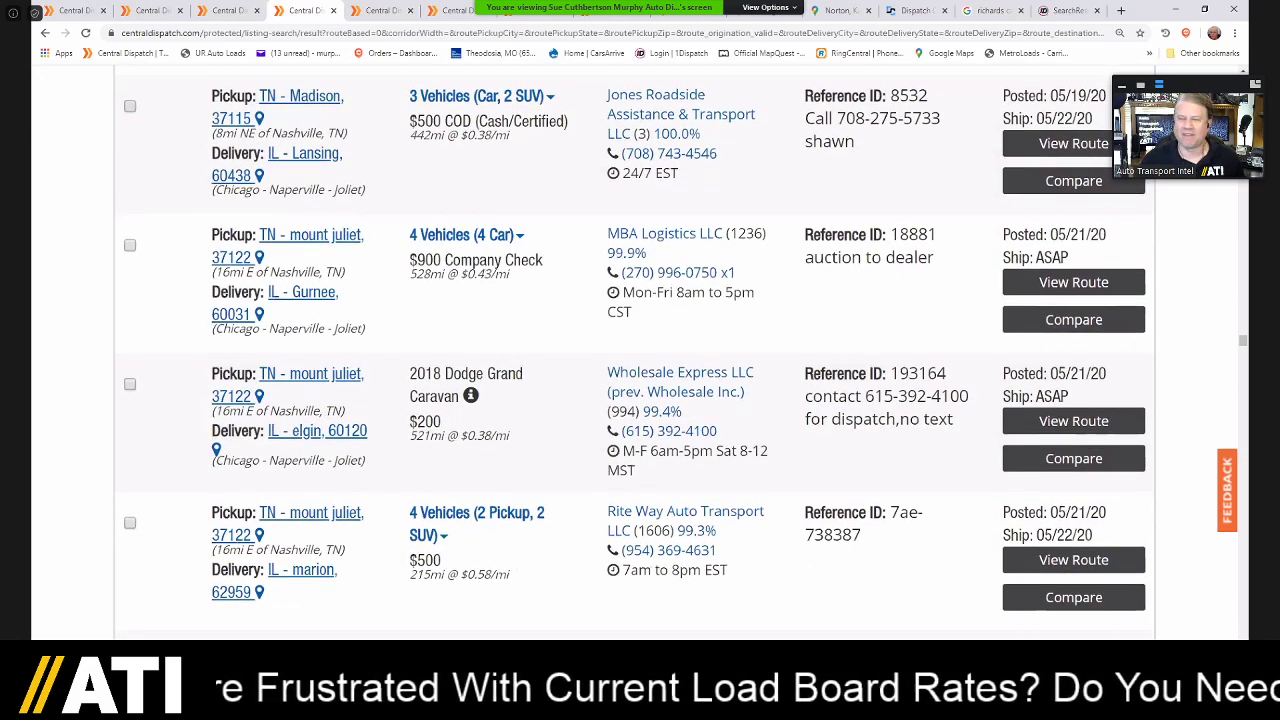
# - List the three SUVs in the Mount Juliet to Columbia, Illinois load and review the rates of the Illinois loads following it
pyautogui.scroll(-3, 635, 350)
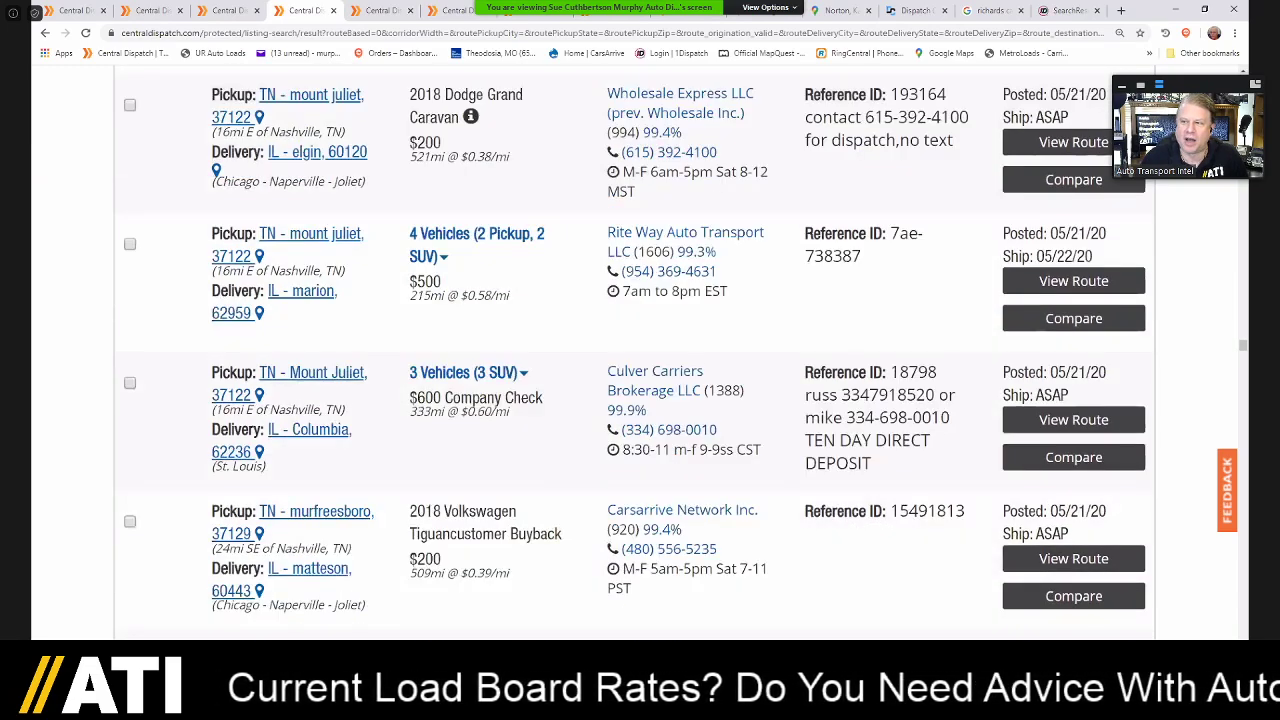
pyautogui.scroll(-1, 640, 600)
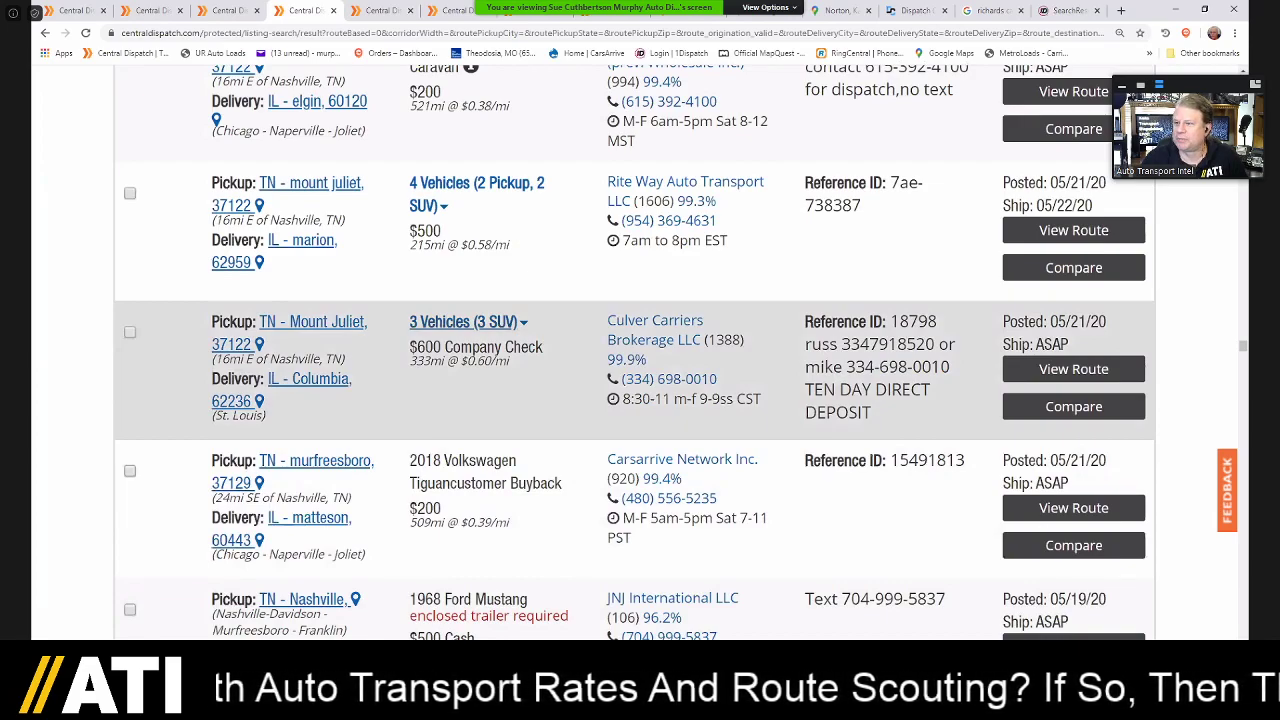
pyautogui.click(468, 321)
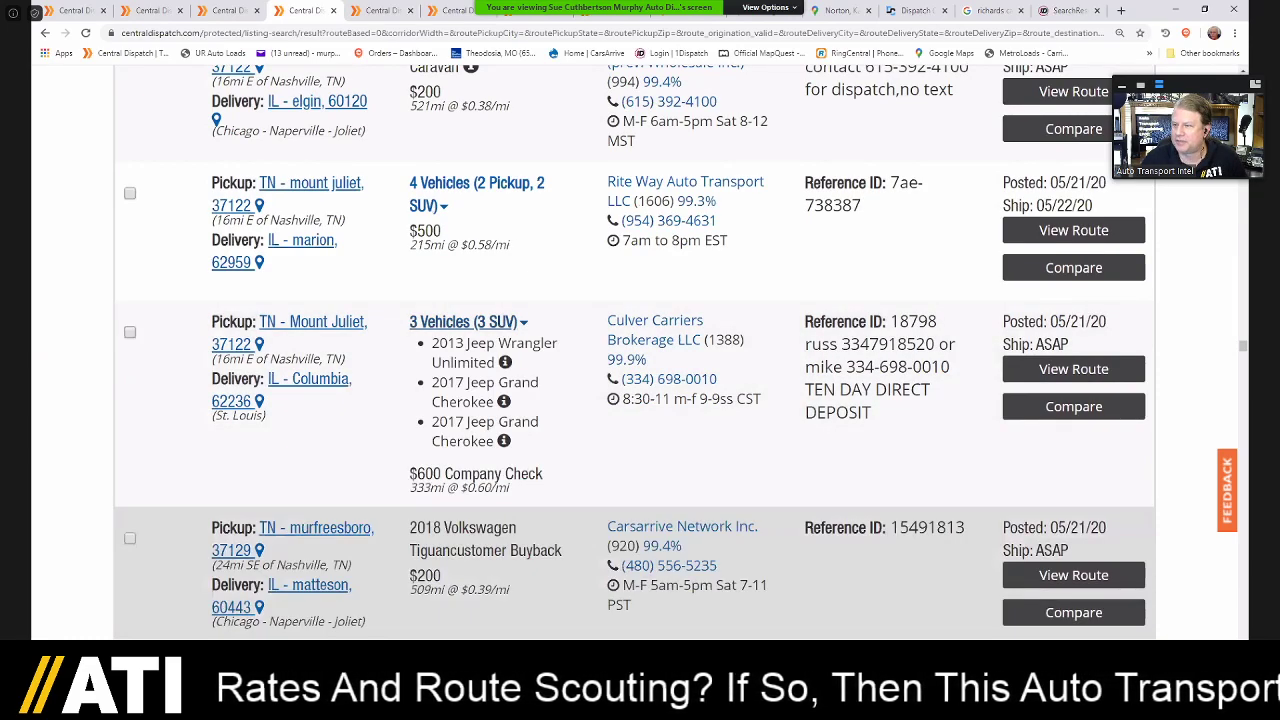
pyautogui.scroll(-5, 640, 350)
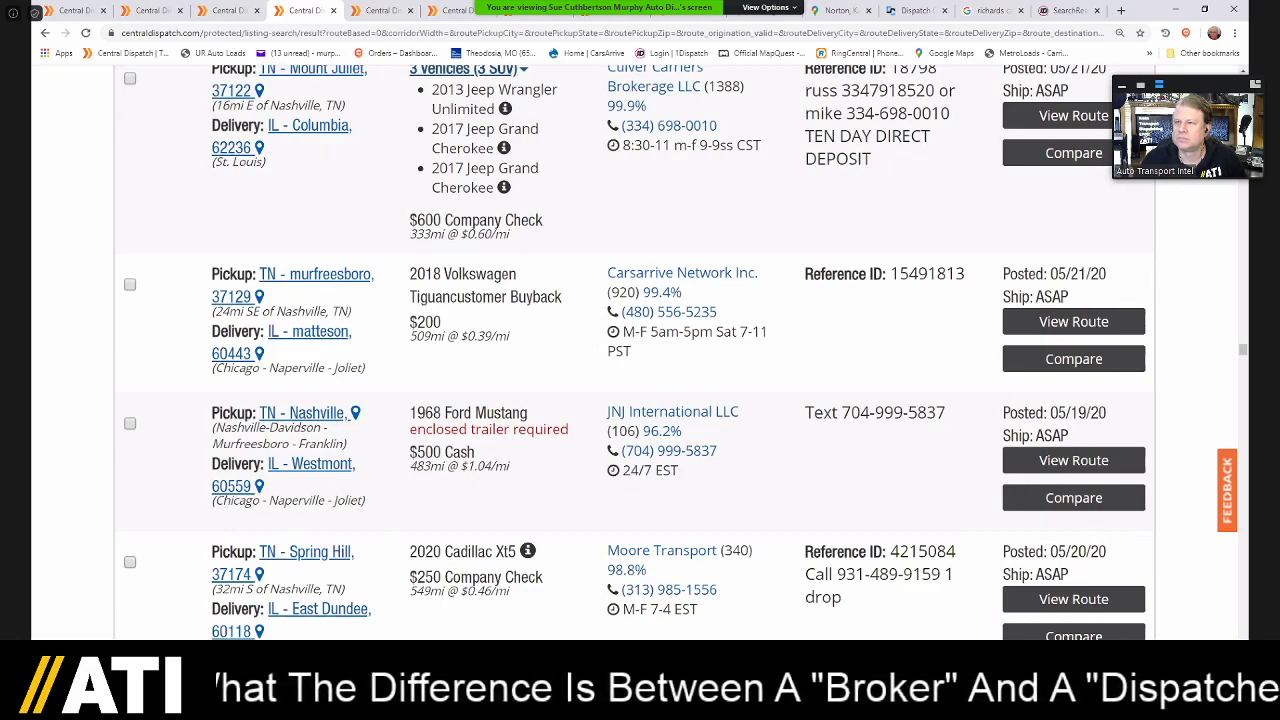
pyautogui.scroll(-1, 635, 352)
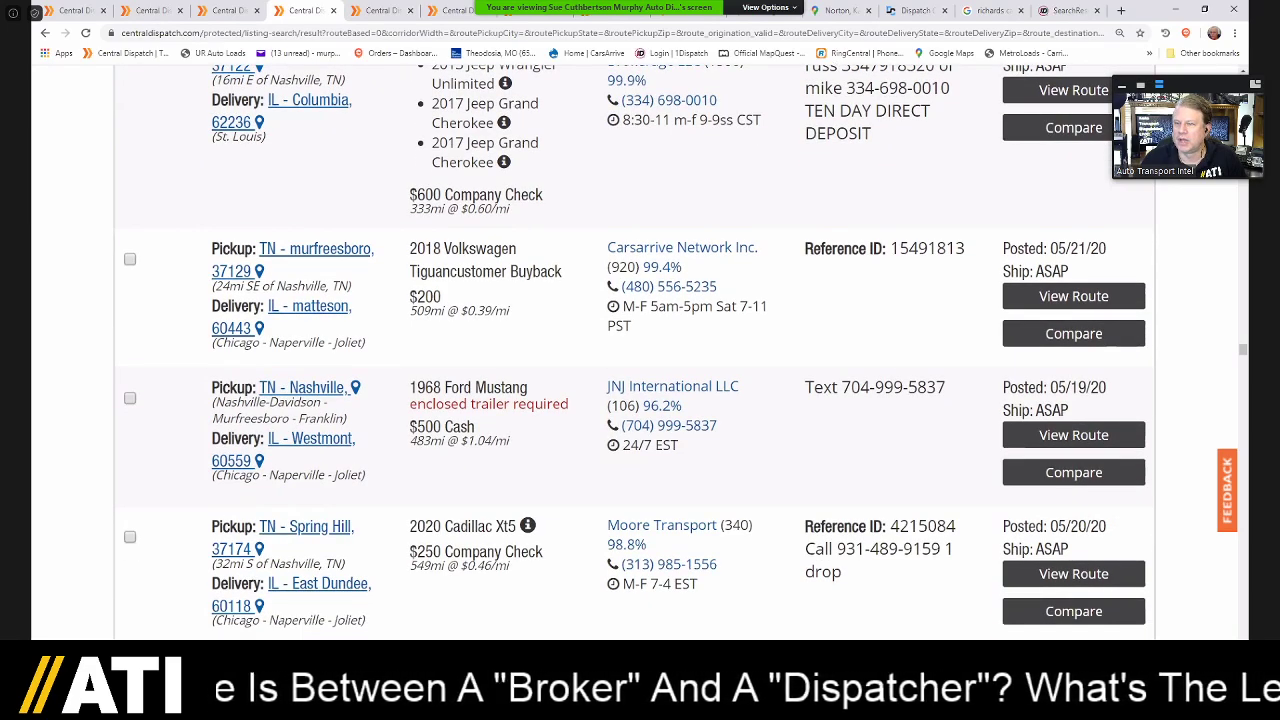
# - Review the rates of the remaining Illinois loads and the Indiana loads picking up in Clarksville, Lebanon and Mount Juliet
pyautogui.scroll(-3, 635, 352)
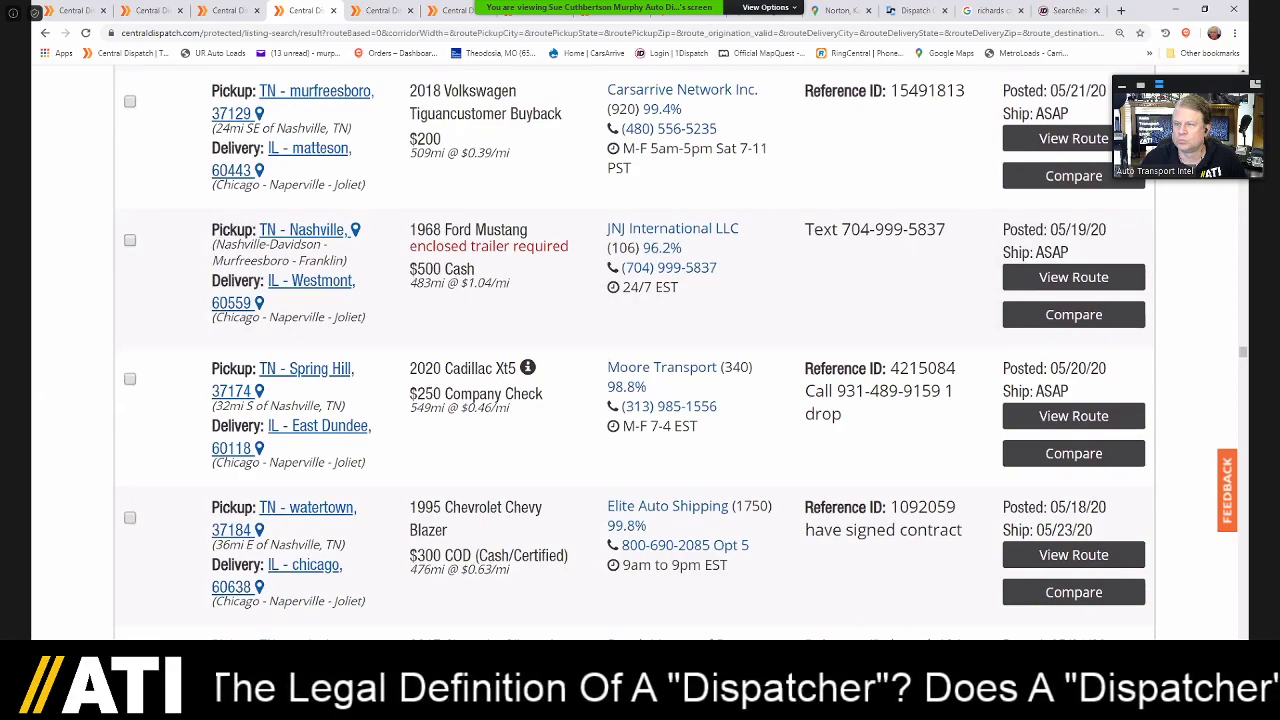
pyautogui.scroll(-2, 635, 352)
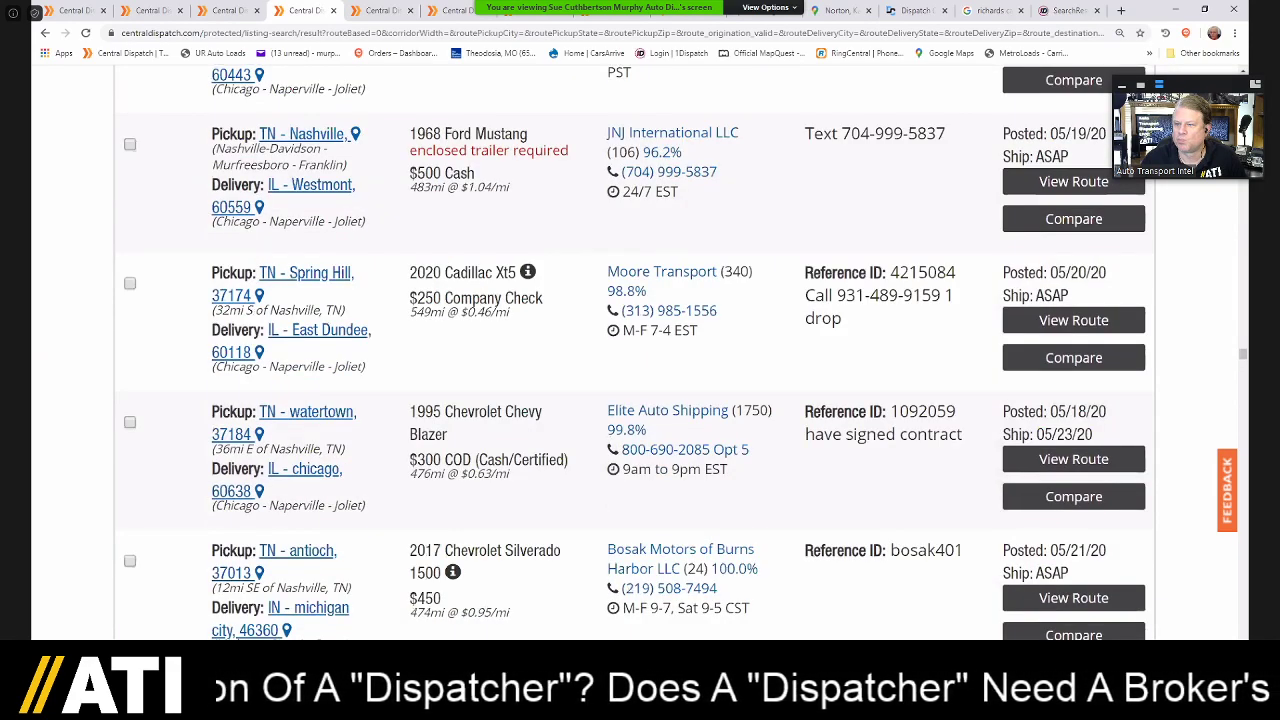
pyautogui.scroll(-8, 635, 352)
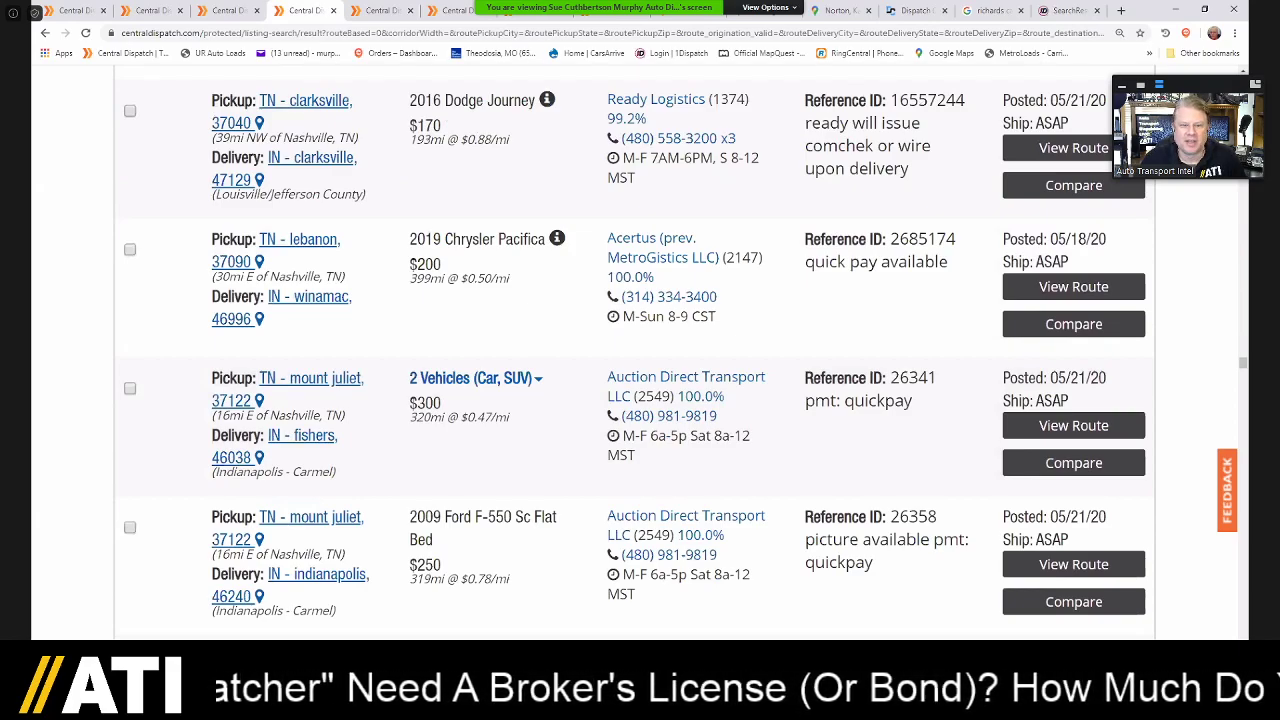
pyautogui.scroll(-7, 635, 352)
pyautogui.scroll(-6, 635, 352)
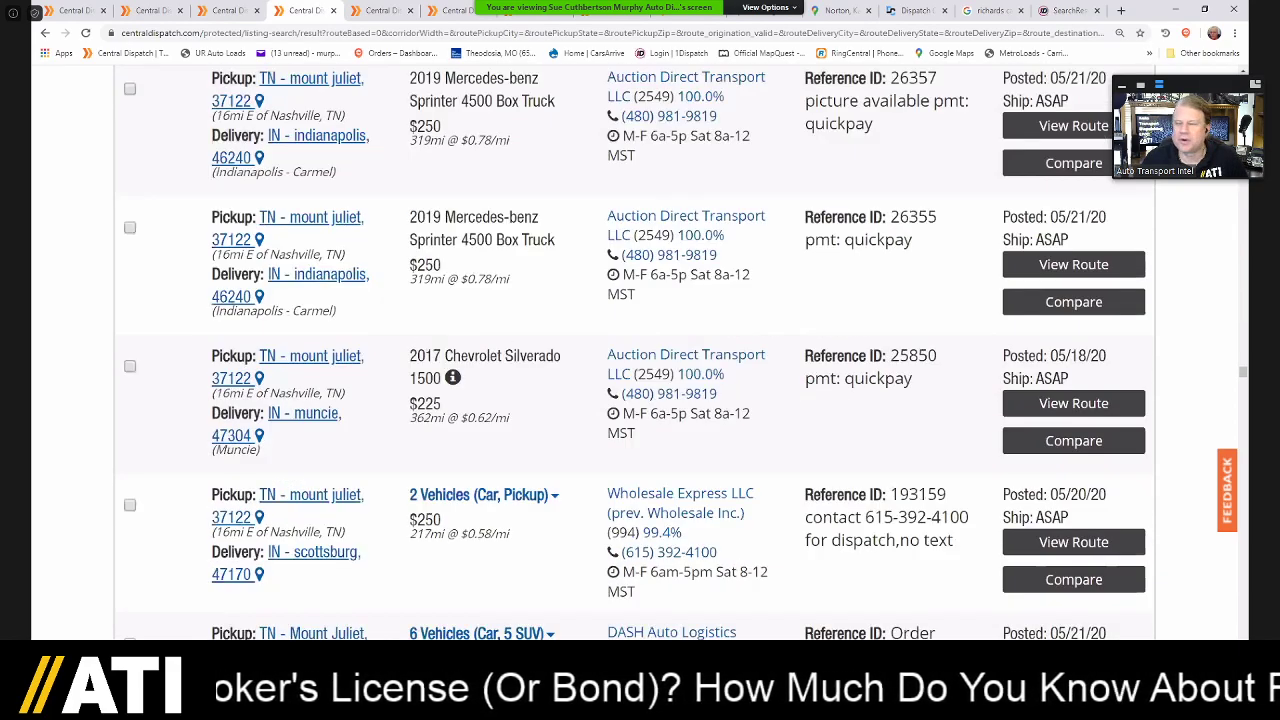
# - Check the rates of the loads delivering to Kansas, Kentucky and Maryland, including the six-vehicle Mount Juliet to Merriam load
pyautogui.scroll(-3, 635, 352)
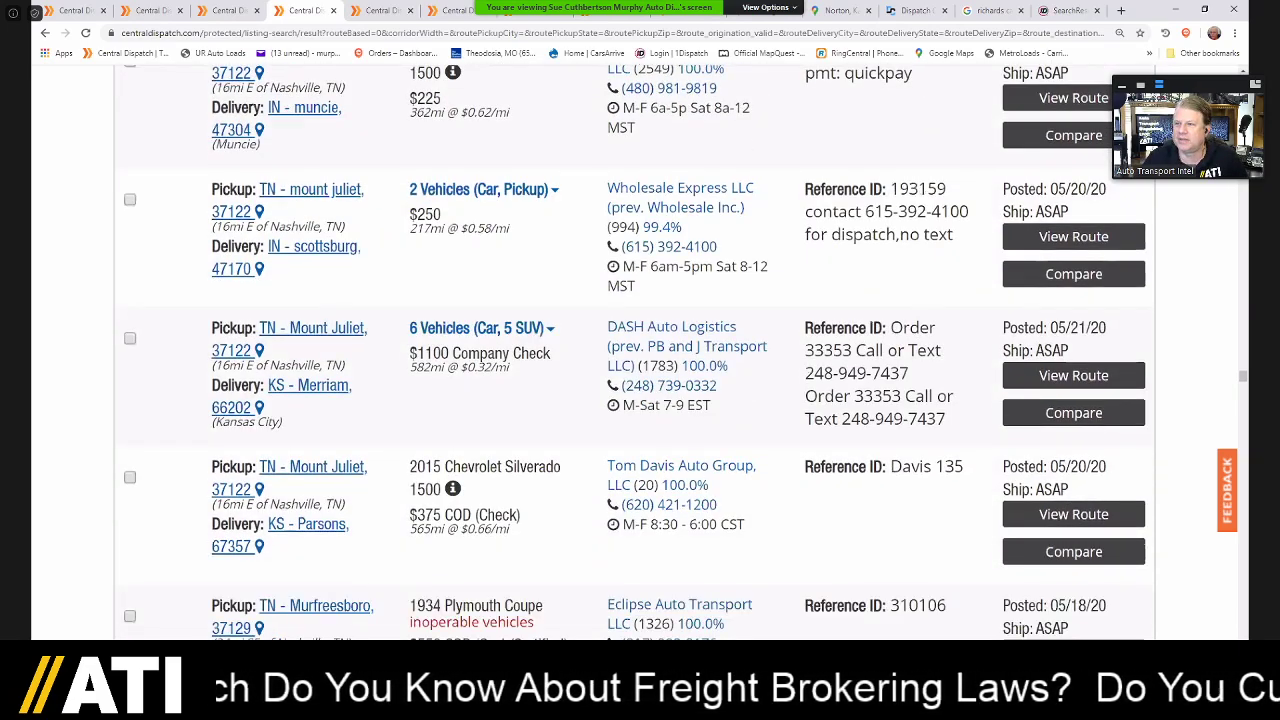
pyautogui.scroll(-3, 635, 352)
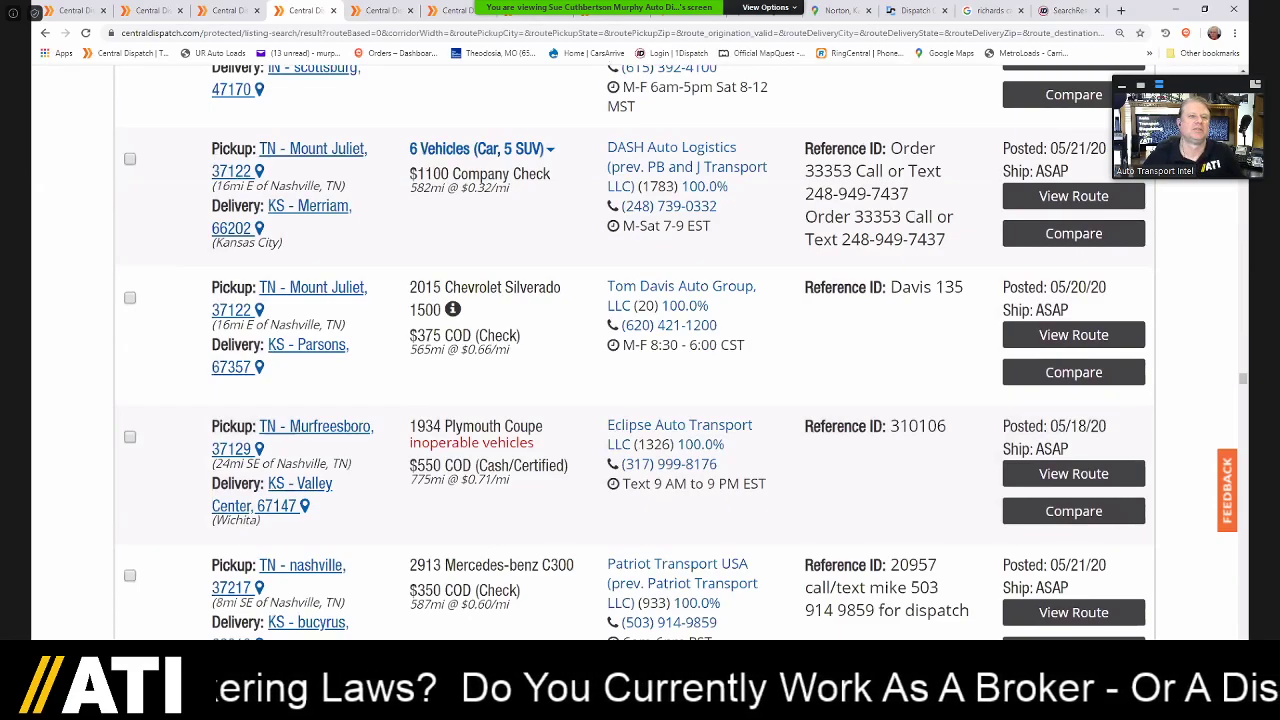
pyautogui.scroll(-10, 635, 352)
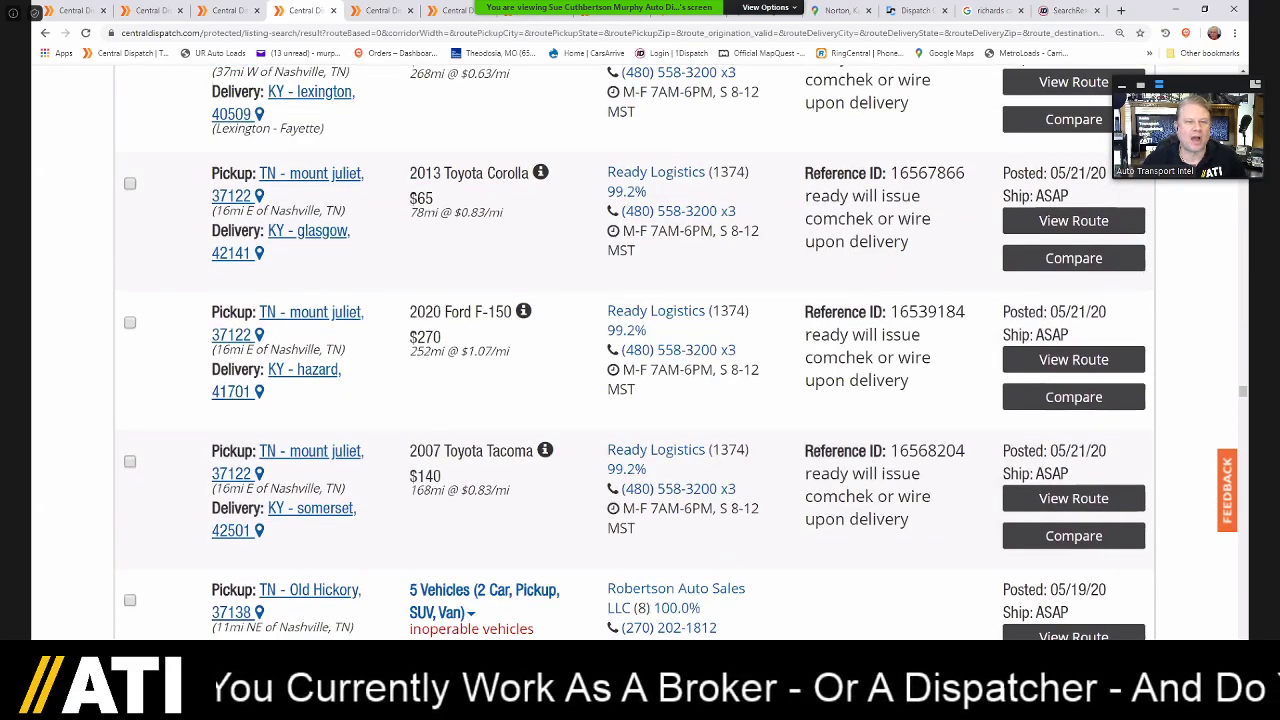
pyautogui.scroll(-5, 635, 352)
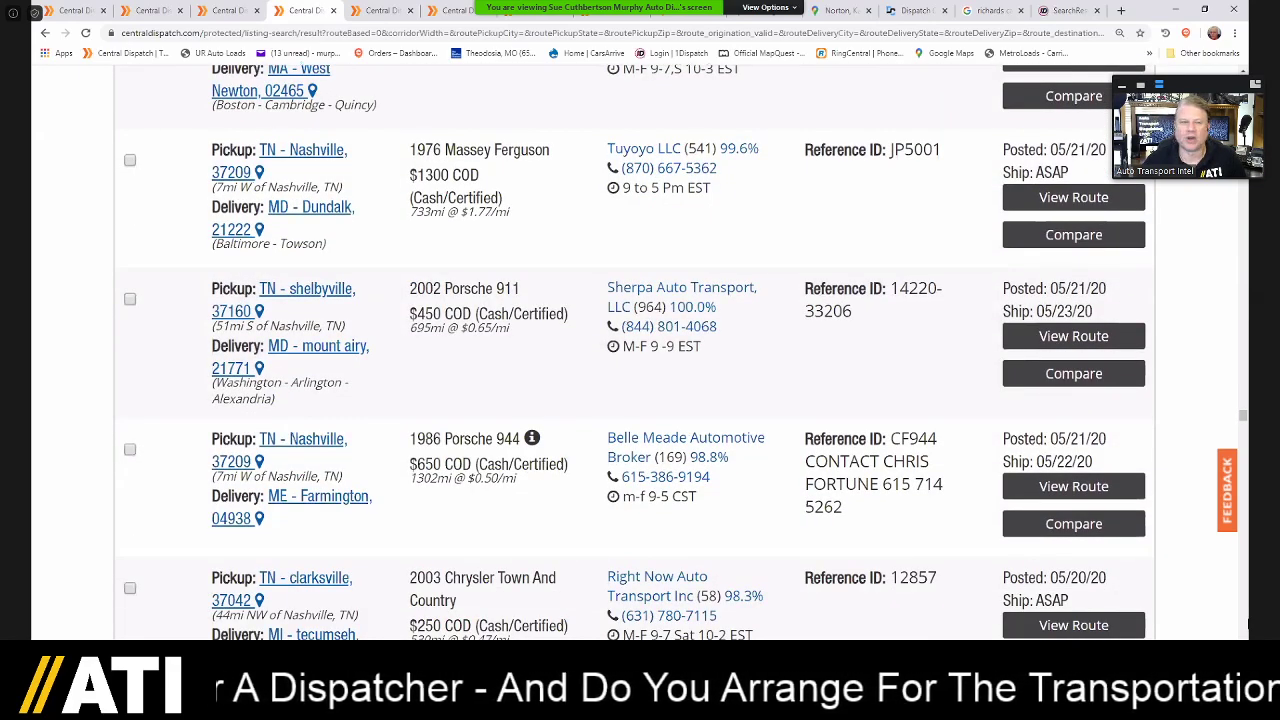
# - Skim the Missouri and Mississippi deliveries, including the Sea Ray boat to Lake Ozark, for their prices and per-mile rates
pyautogui.moveTo(1243, 416); pyautogui.dragTo(1244, 440)
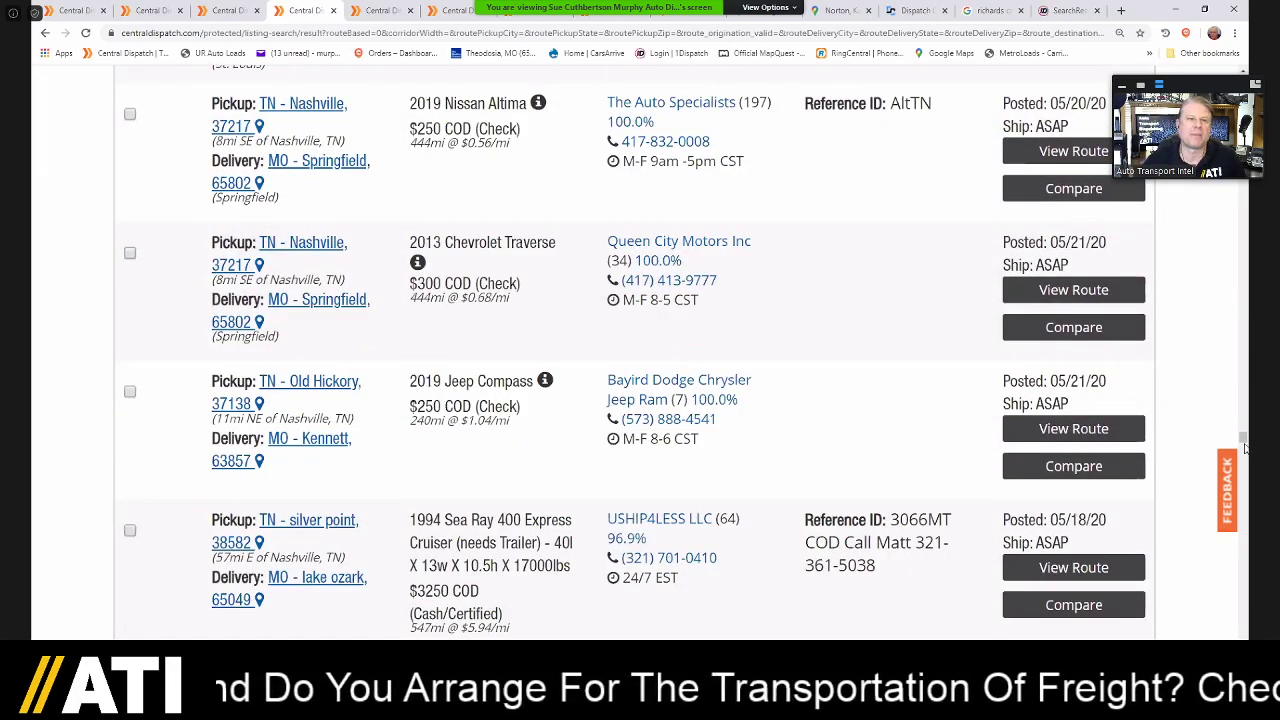
pyautogui.moveTo(1245, 449); pyautogui.dragTo(1240, 463)
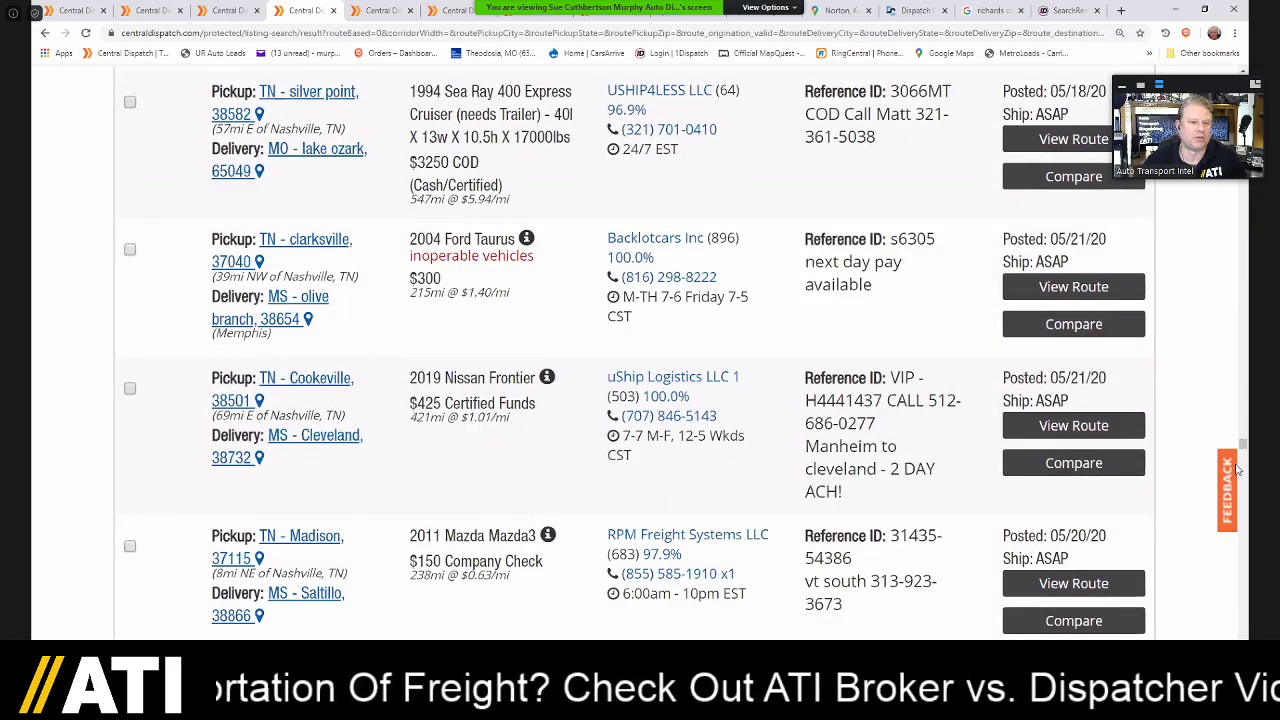
pyautogui.moveTo(1238, 467); pyautogui.dragTo(1234, 473)
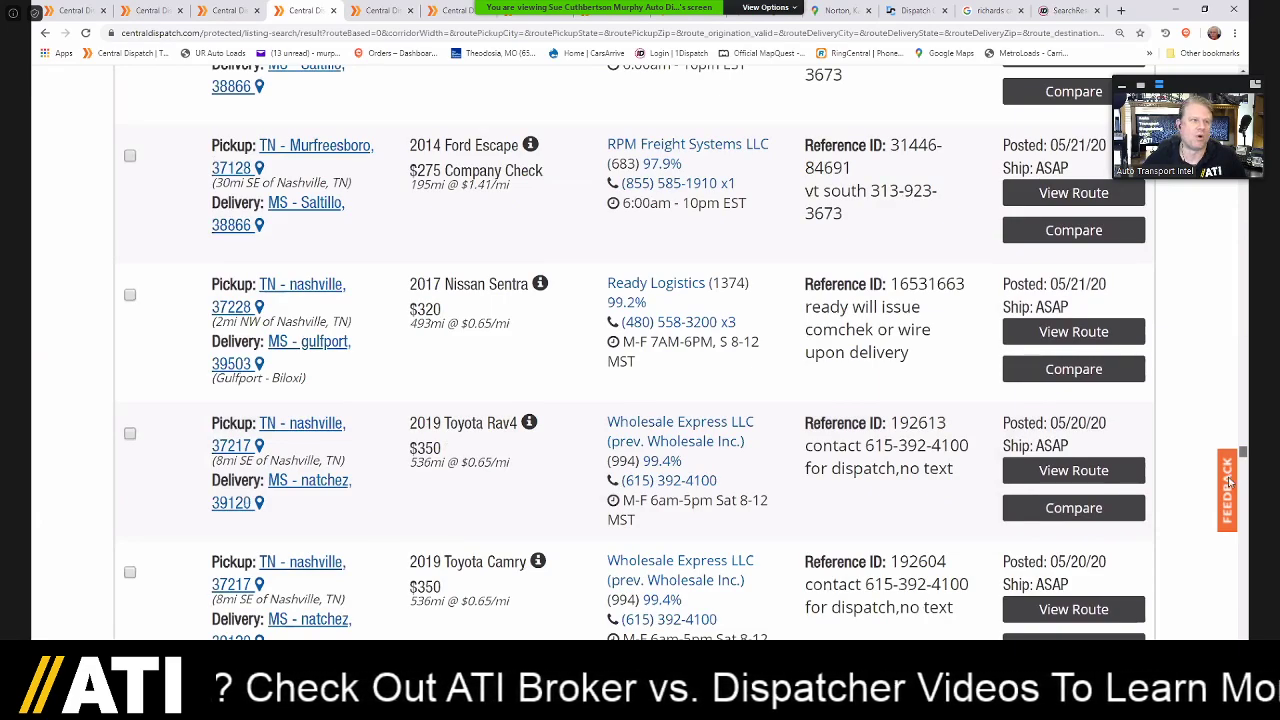
# - Look over the loads delivering to North Carolina, Nebraska and New York, including the Nashville to Woodside Volvo S60 load
pyautogui.scroll(-10, 1227, 490)
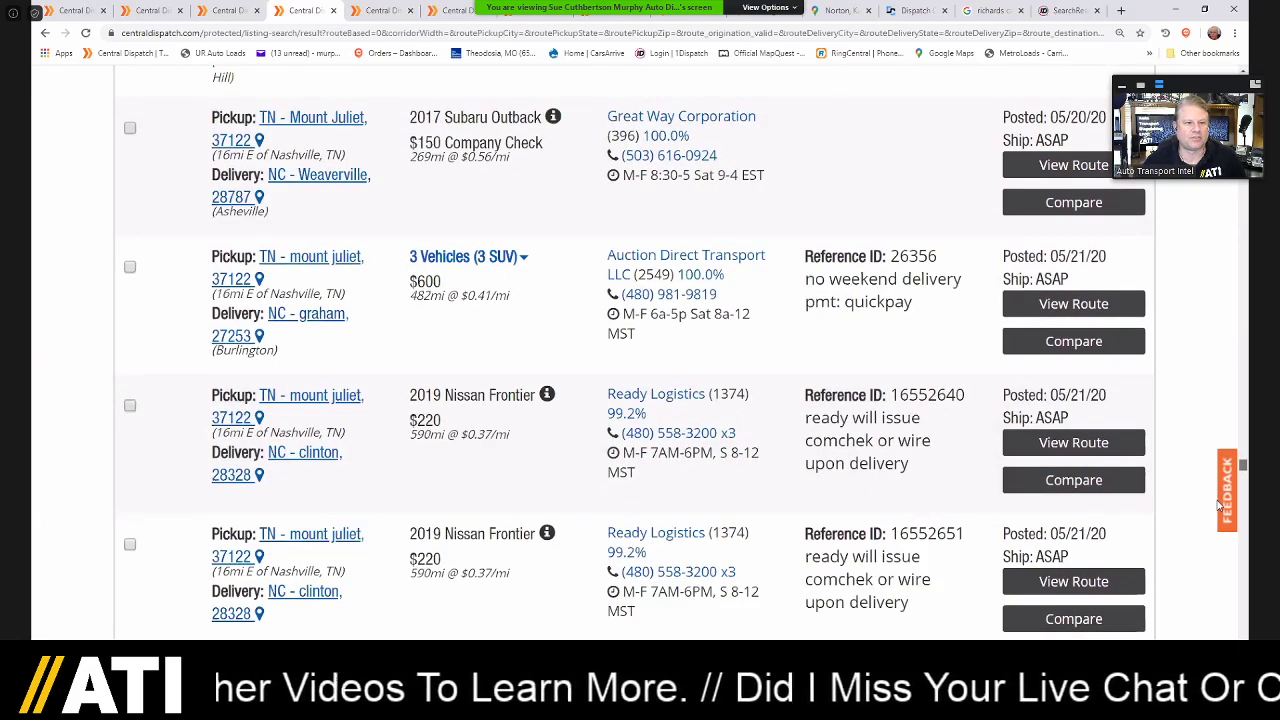
pyautogui.scroll(-5, 1220, 507)
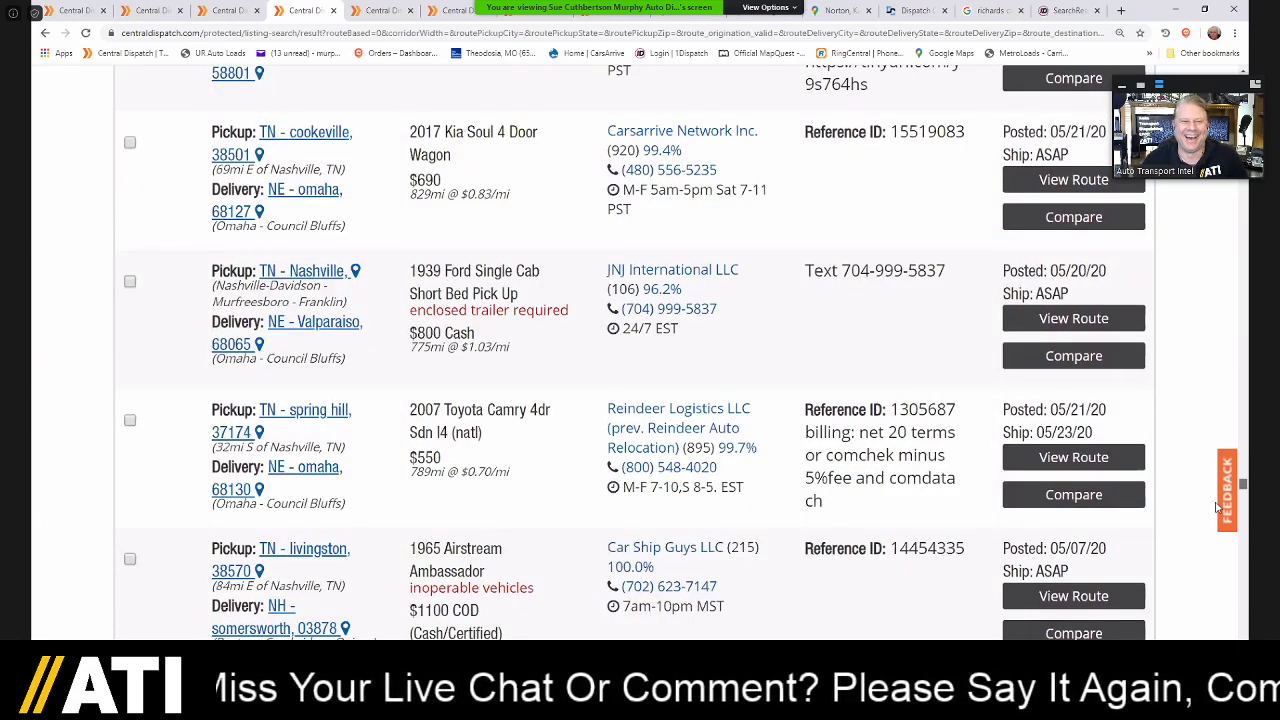
pyautogui.scroll(-5, 1218, 508)
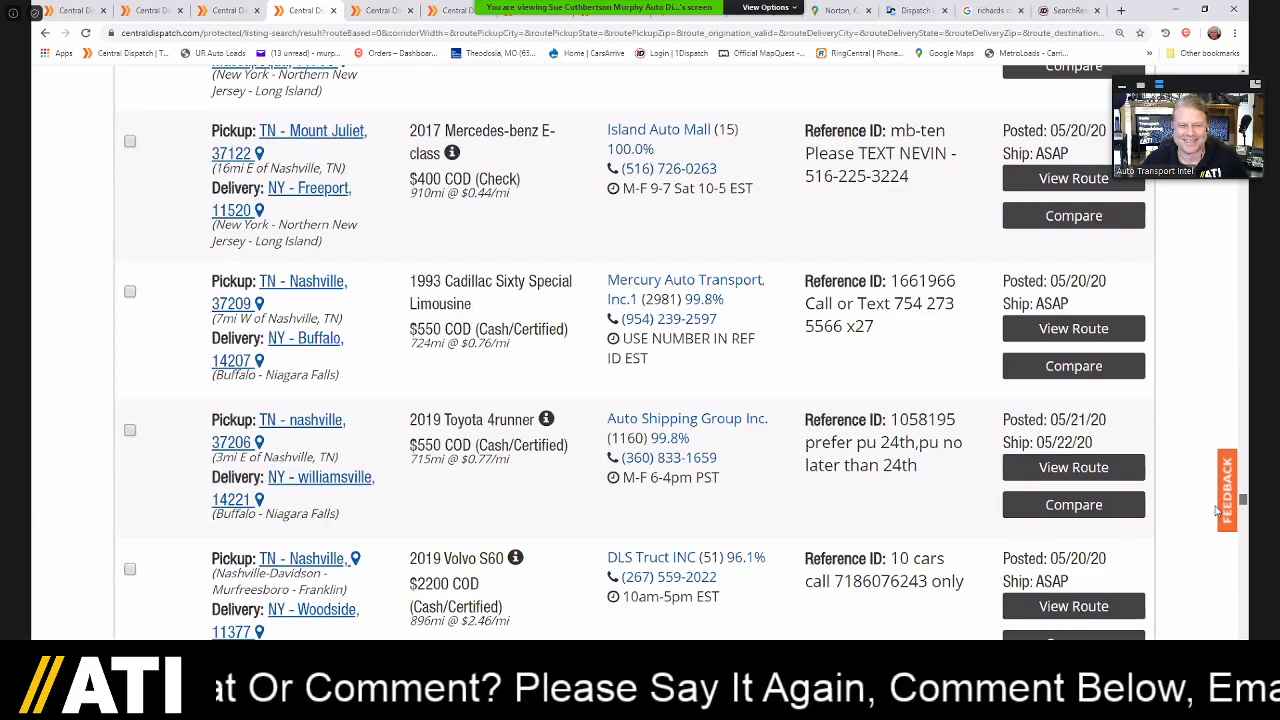
pyautogui.scroll(-1, 1216, 510)
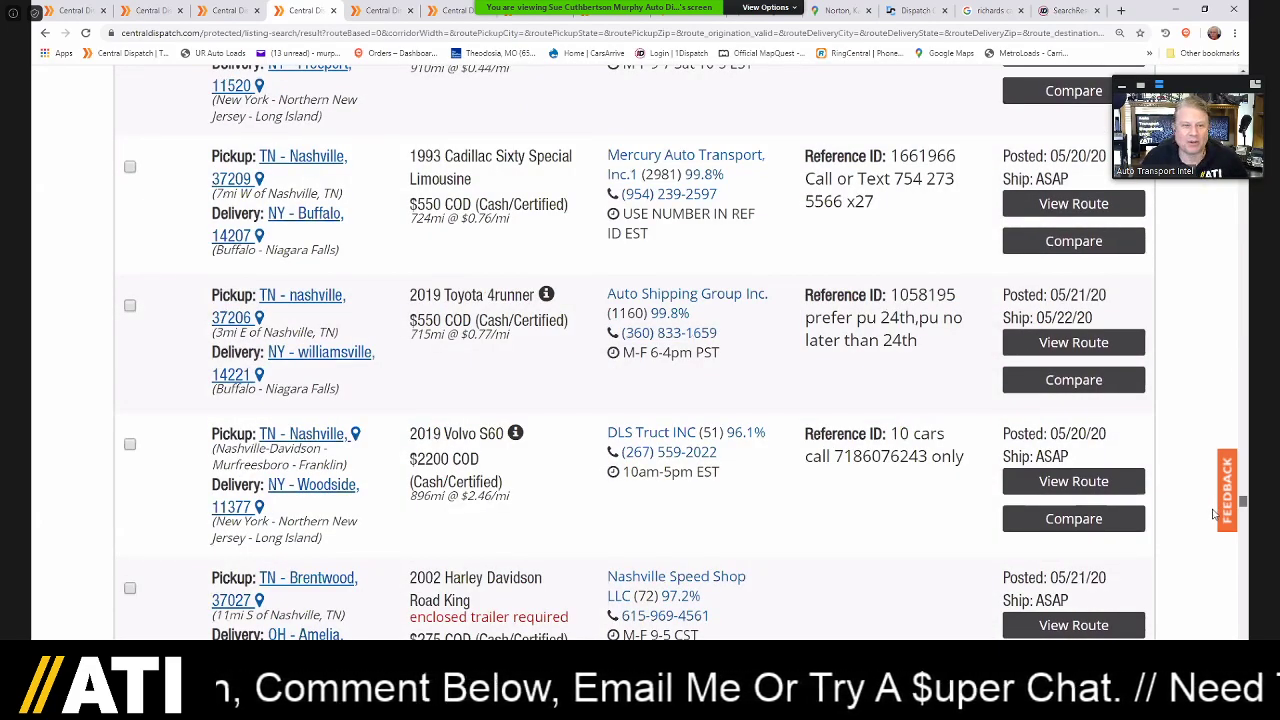
# - Review the rates of the loads delivering to Ohio, Oklahoma and Oregon, including the Mercedes Sprinter from Franklin to Portland
pyautogui.scroll(-4, 1216, 513)
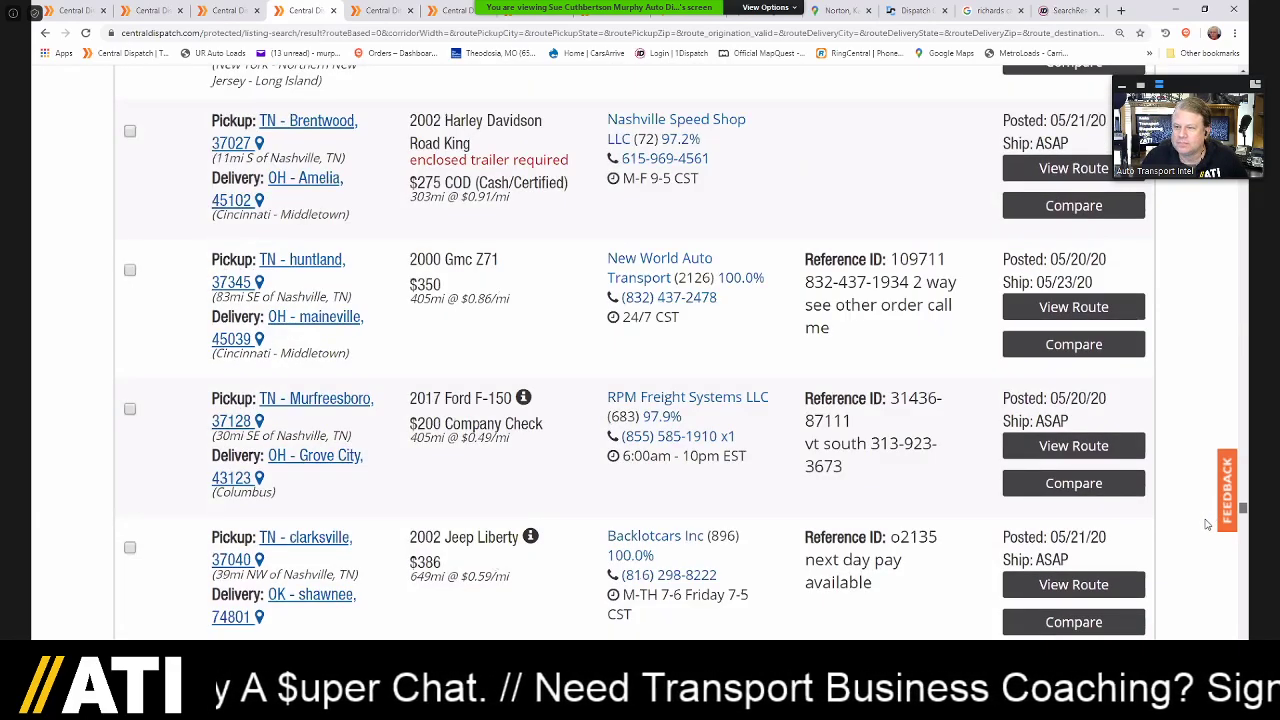
pyautogui.scroll(-1, 1206, 526)
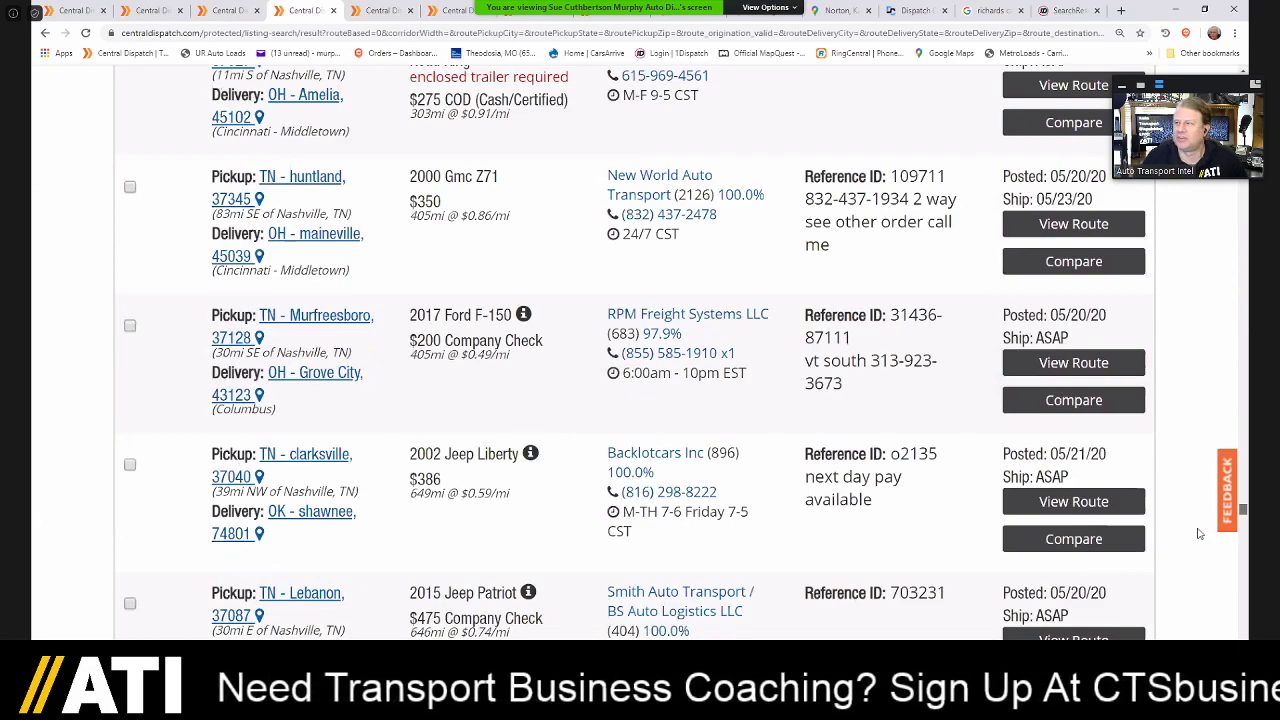
pyautogui.scroll(-5, 1199, 535)
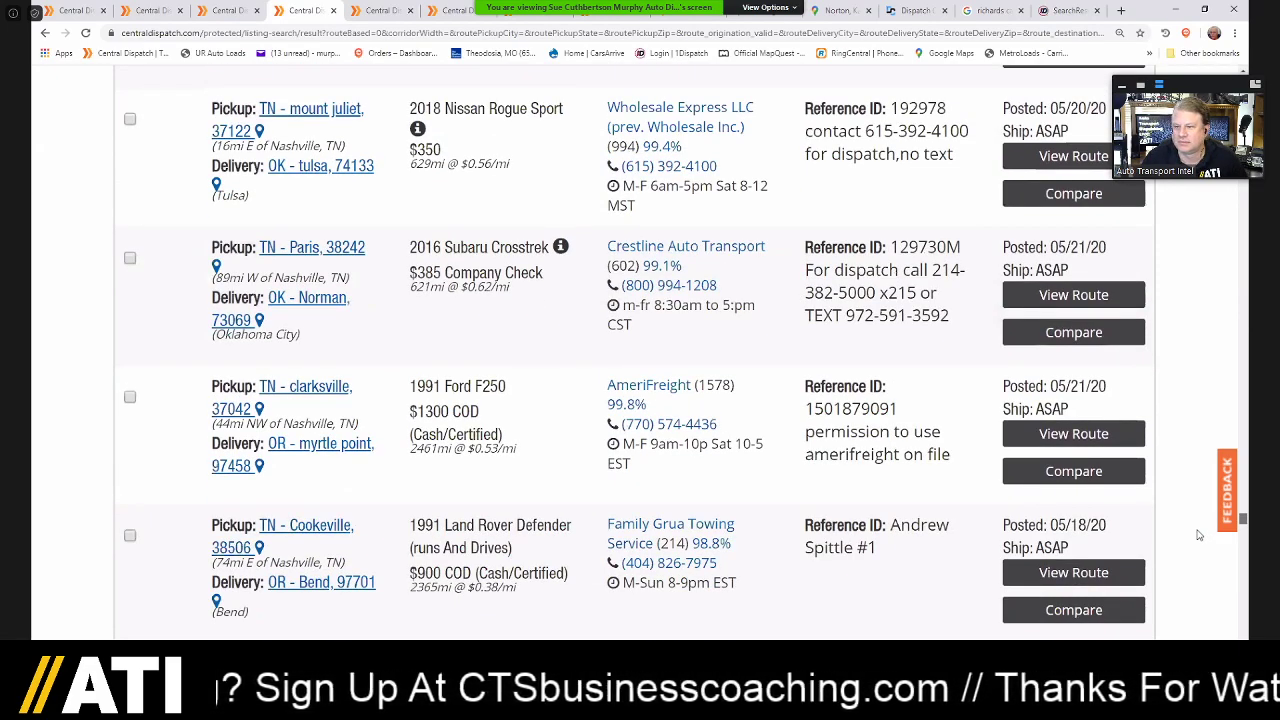
pyautogui.scroll(-5, 1199, 535)
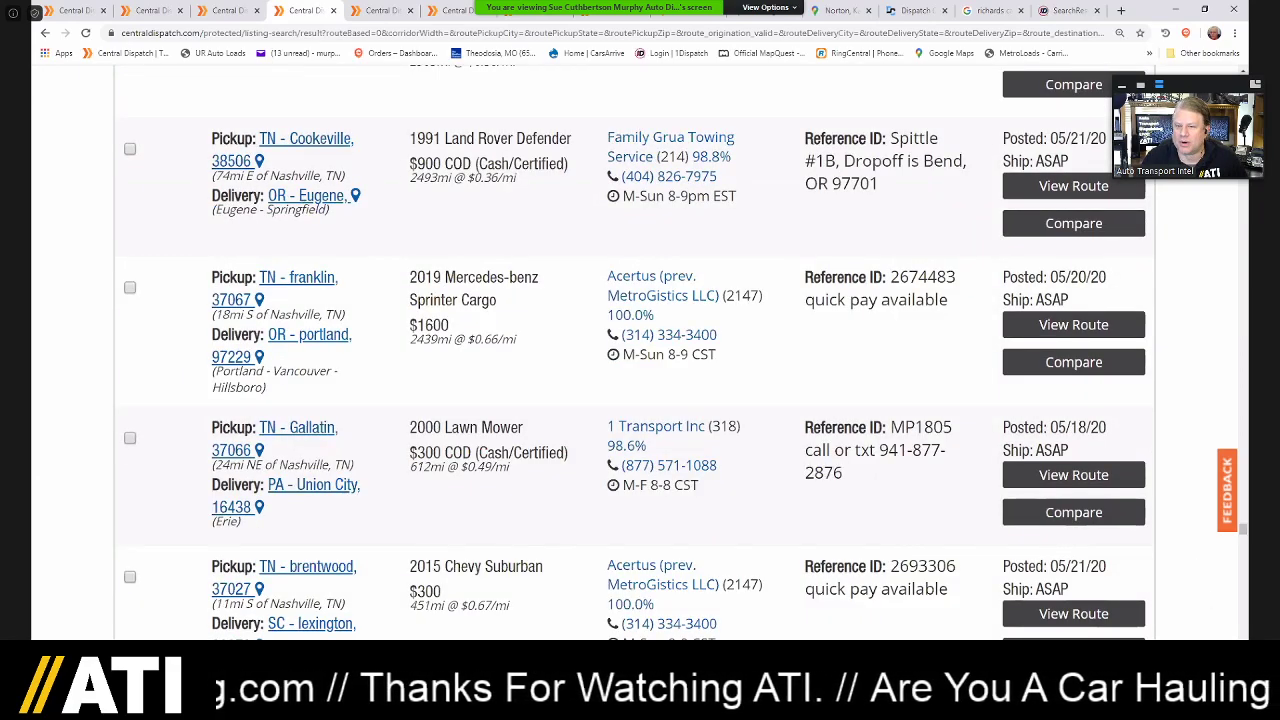
pyautogui.scroll(-1, 635, 352)
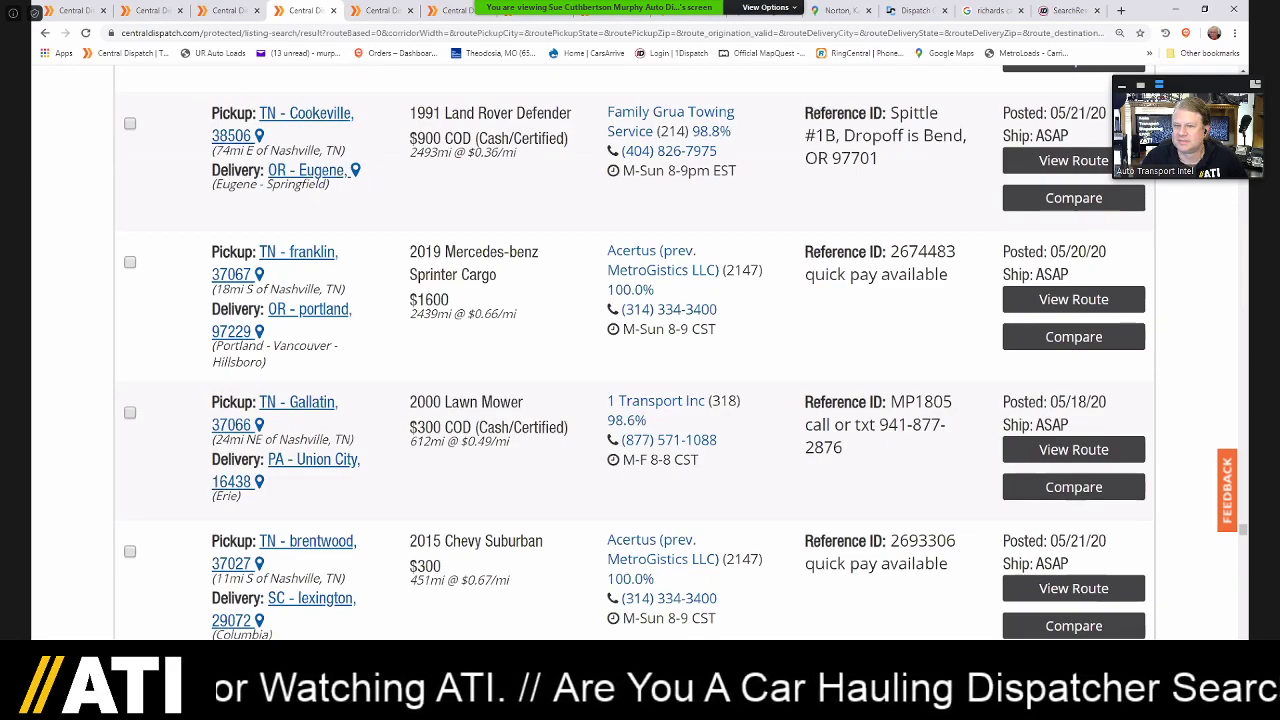
pyautogui.scroll(-1, 635, 352)
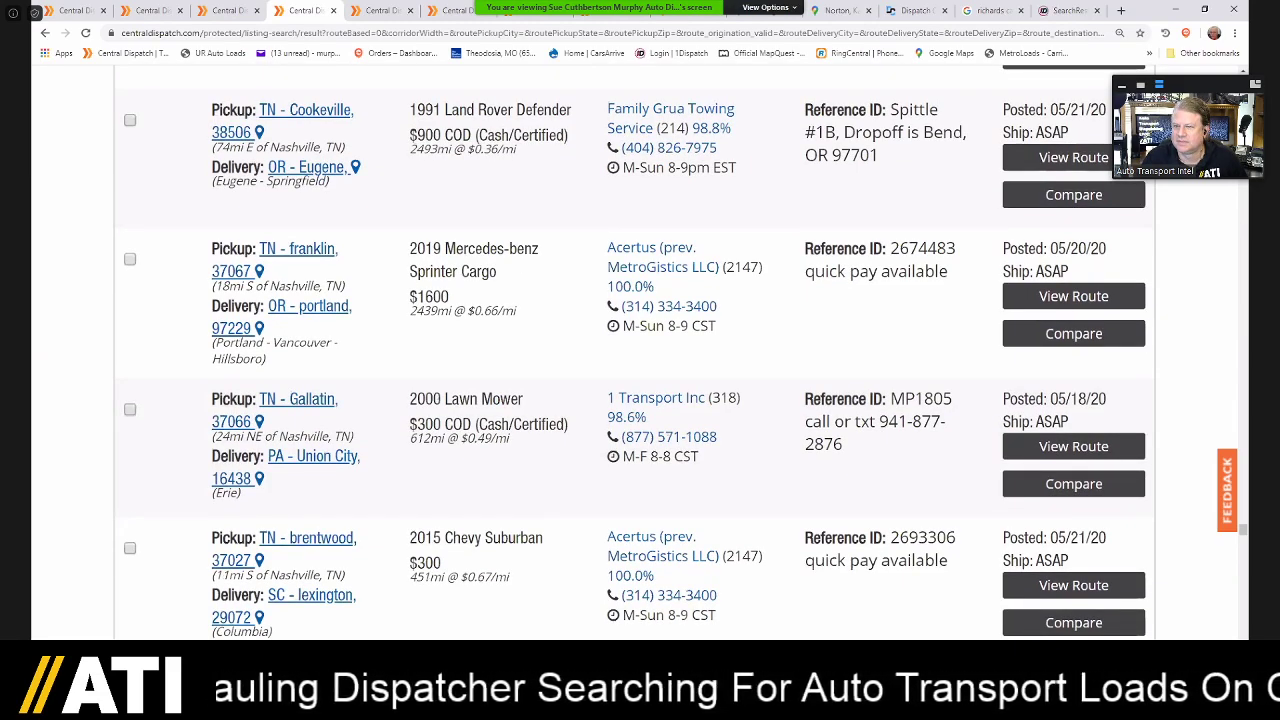
# - Examine the short in-state Tennessee loads, including those delivering to Mount Juliet, Brownsville, Spring Hill and Newport, for their per-mile rates
pyautogui.scroll(-2, 635, 352)
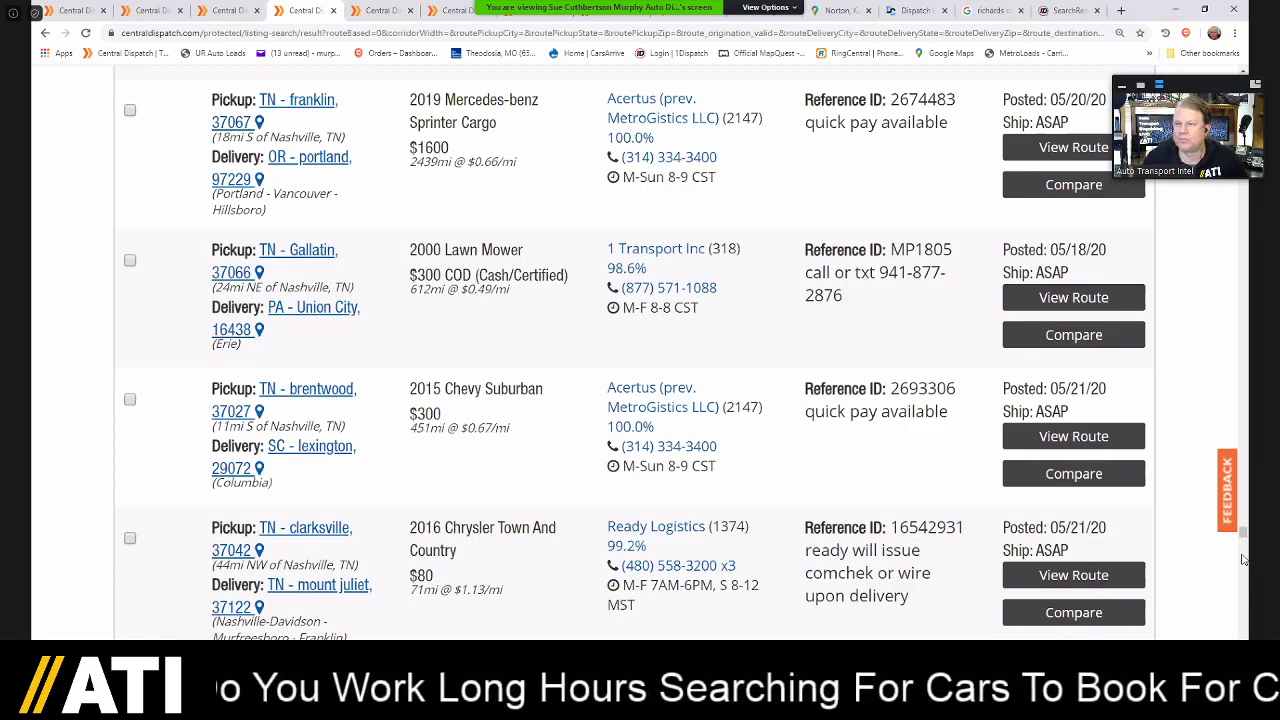
pyautogui.scroll(-2, 1243, 560)
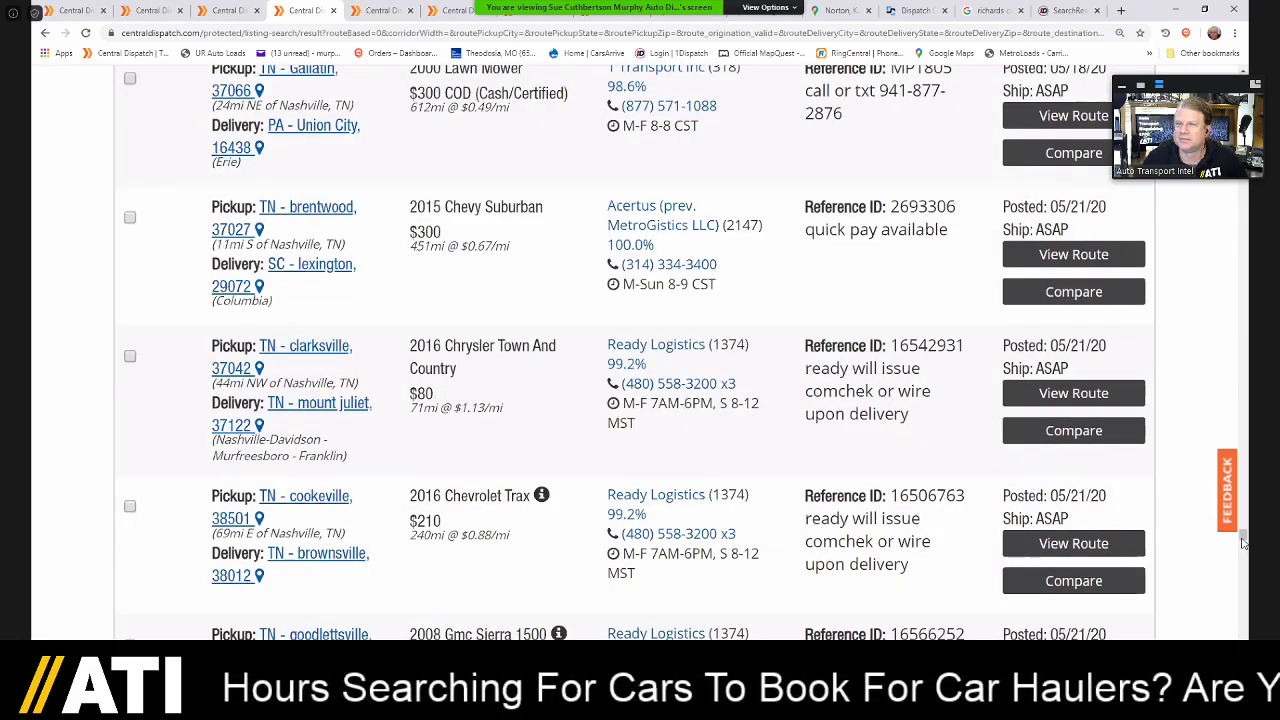
pyautogui.scroll(-4, 1243, 541)
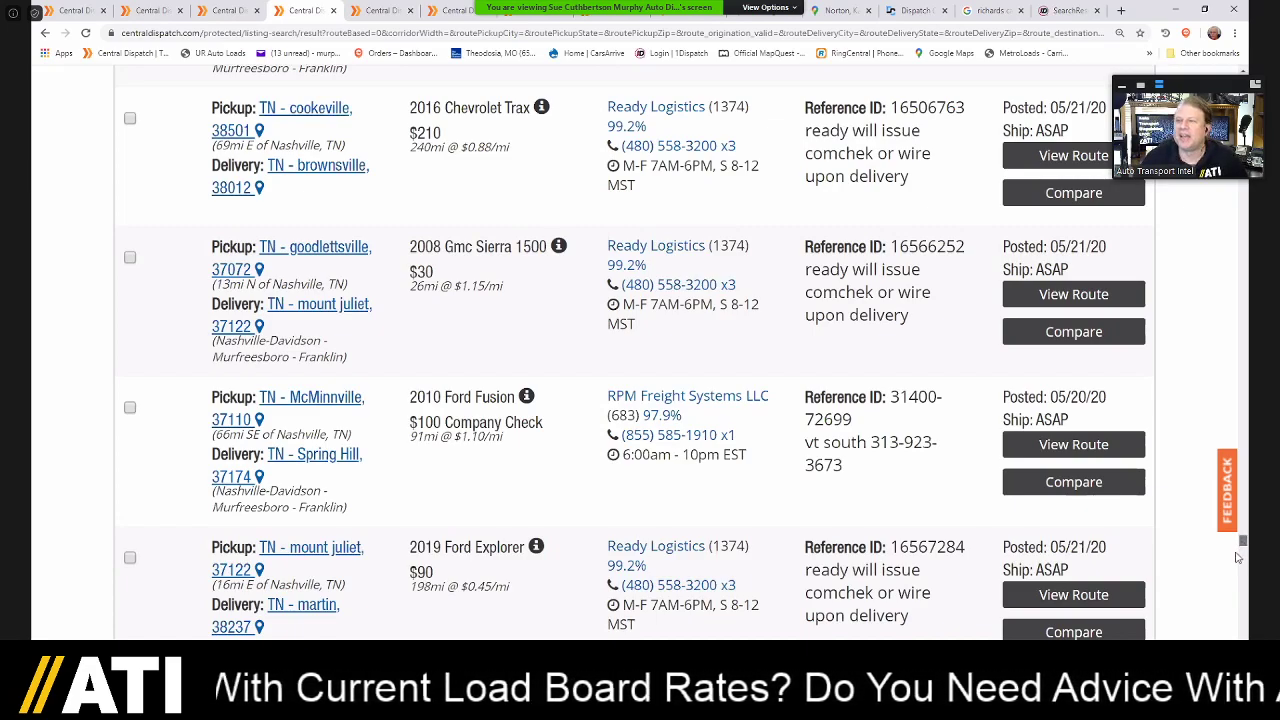
pyautogui.scroll(-1, 1237, 560)
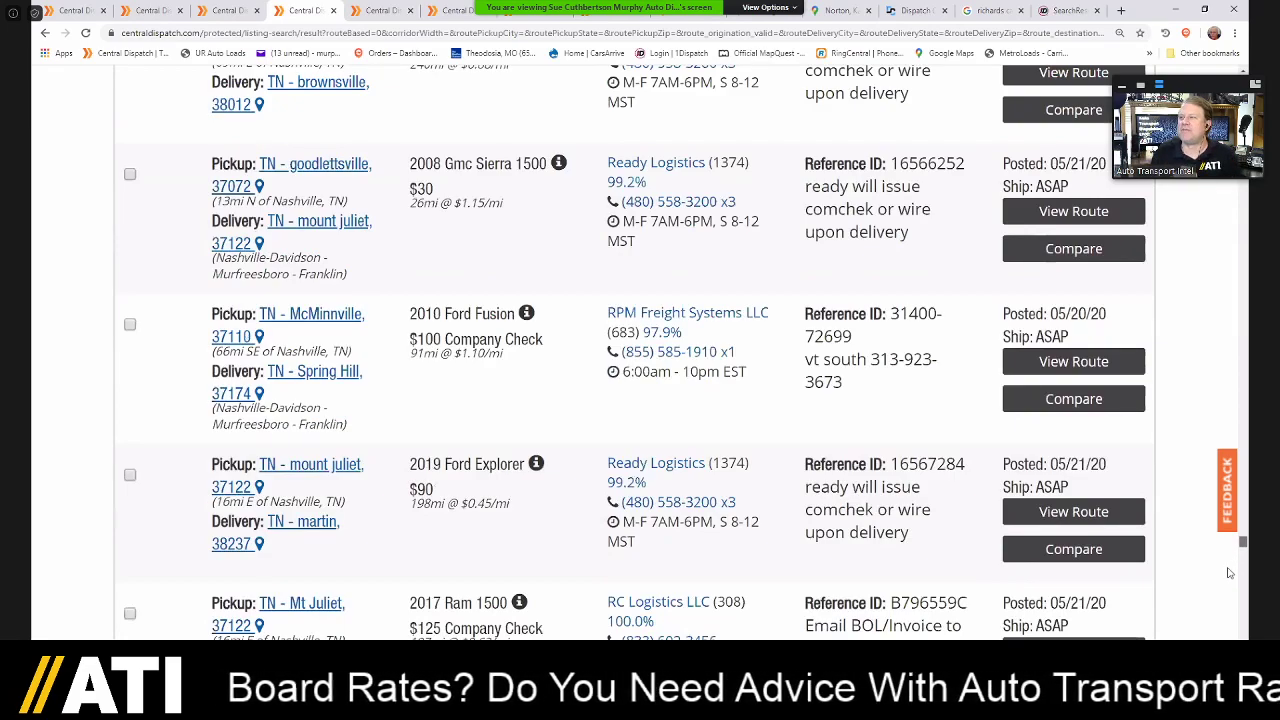
pyautogui.scroll(-8, 1226, 578)
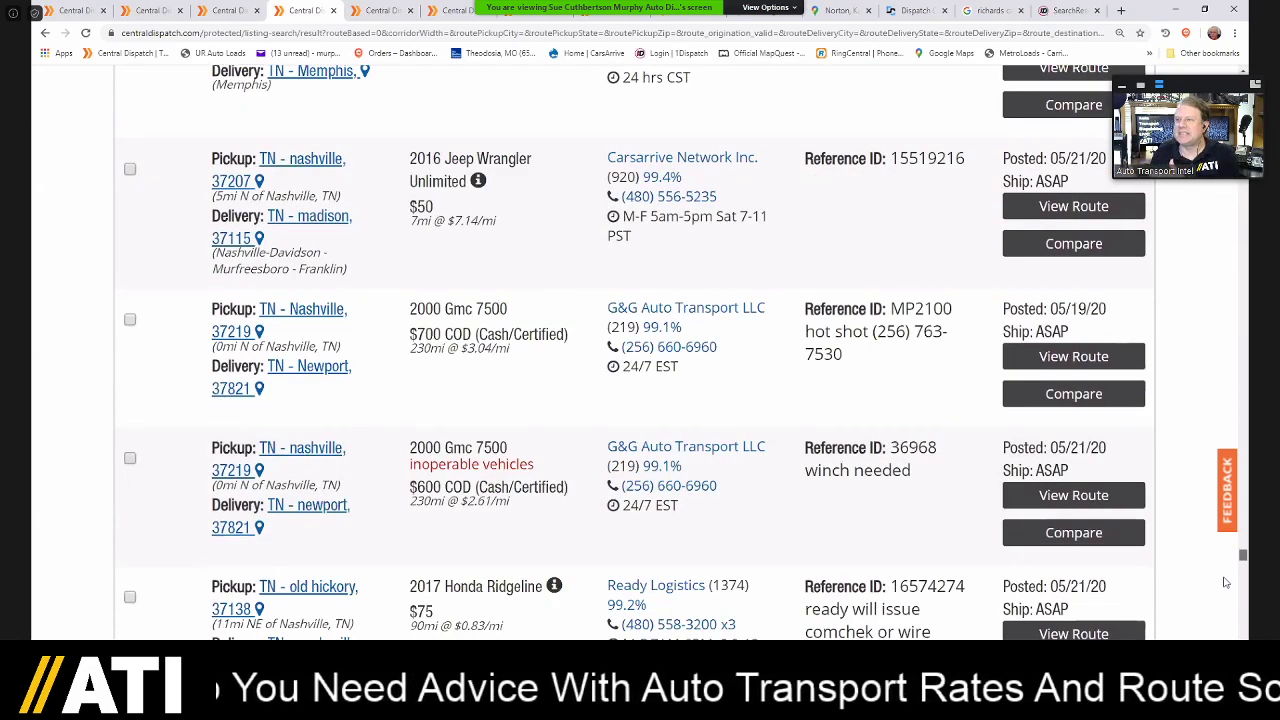
# - Review the Texas loads and compare the two Lebanon to Garland offers for the 2015 Ford Explorer
pyautogui.scroll(-10, 1226, 582)
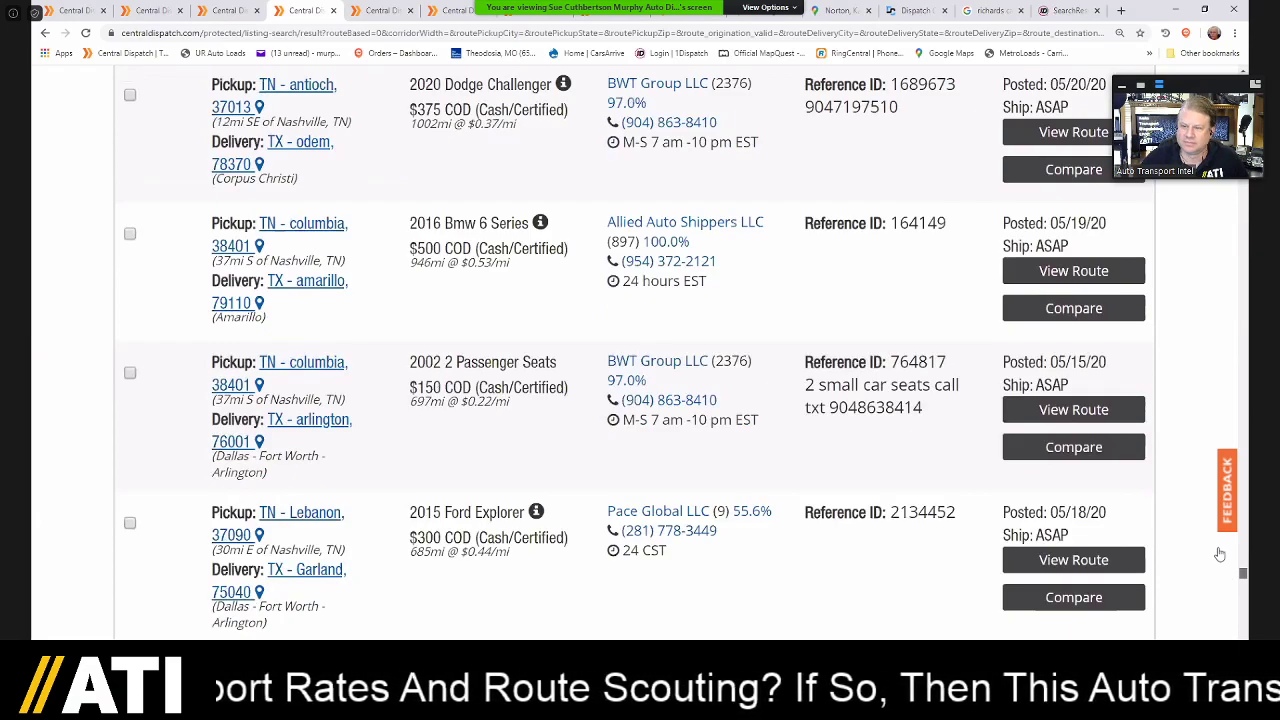
pyautogui.scroll(-3, 446, 129)
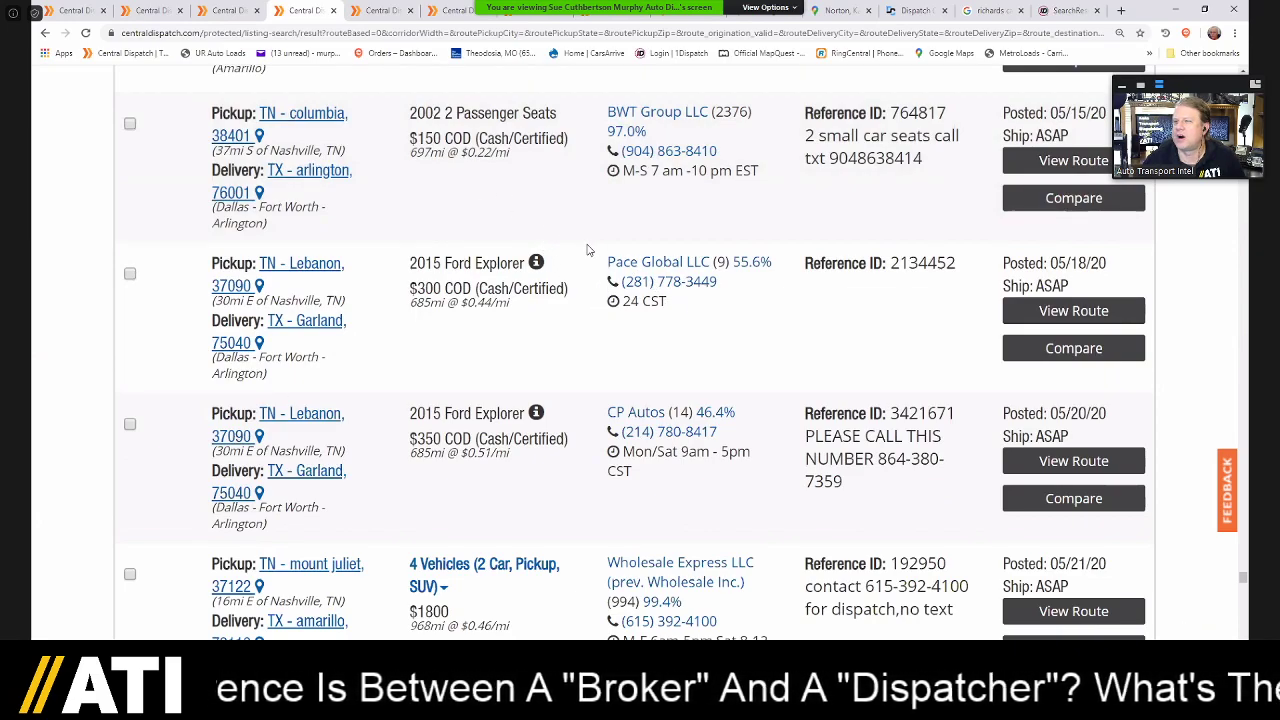
pyautogui.scroll(-1, 555, 222)
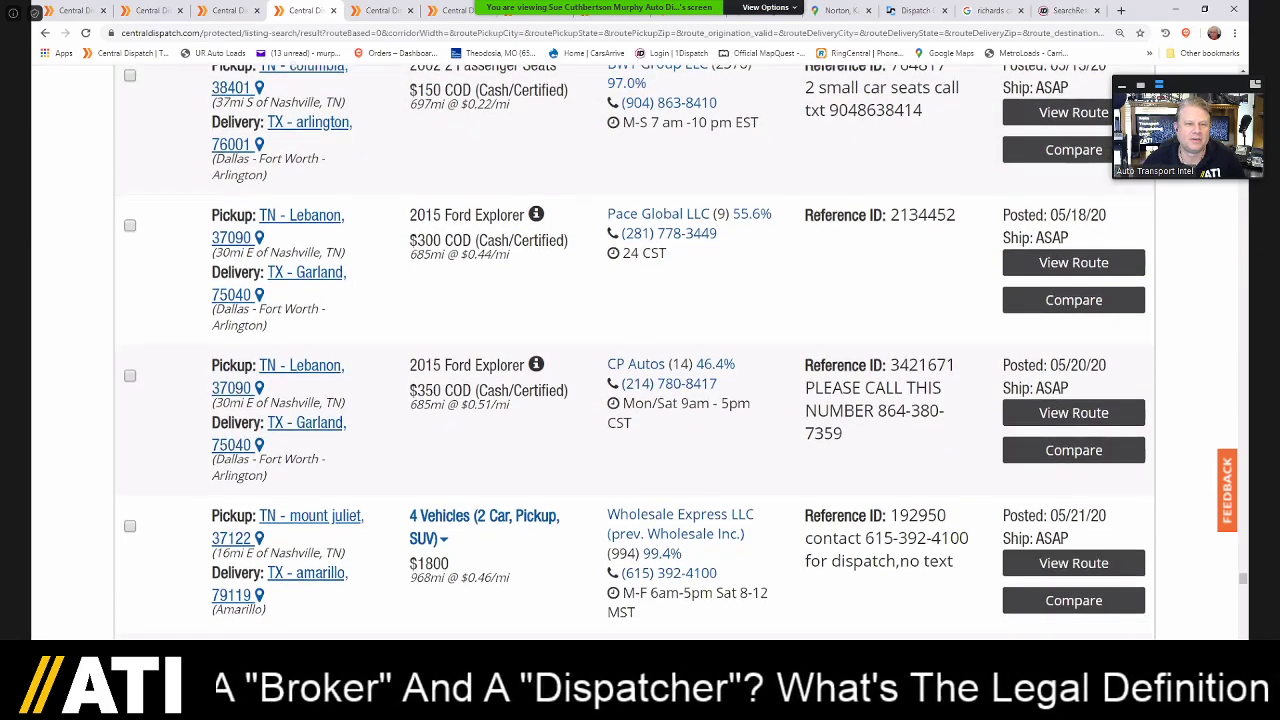
pyautogui.scroll(-2, 433, 445)
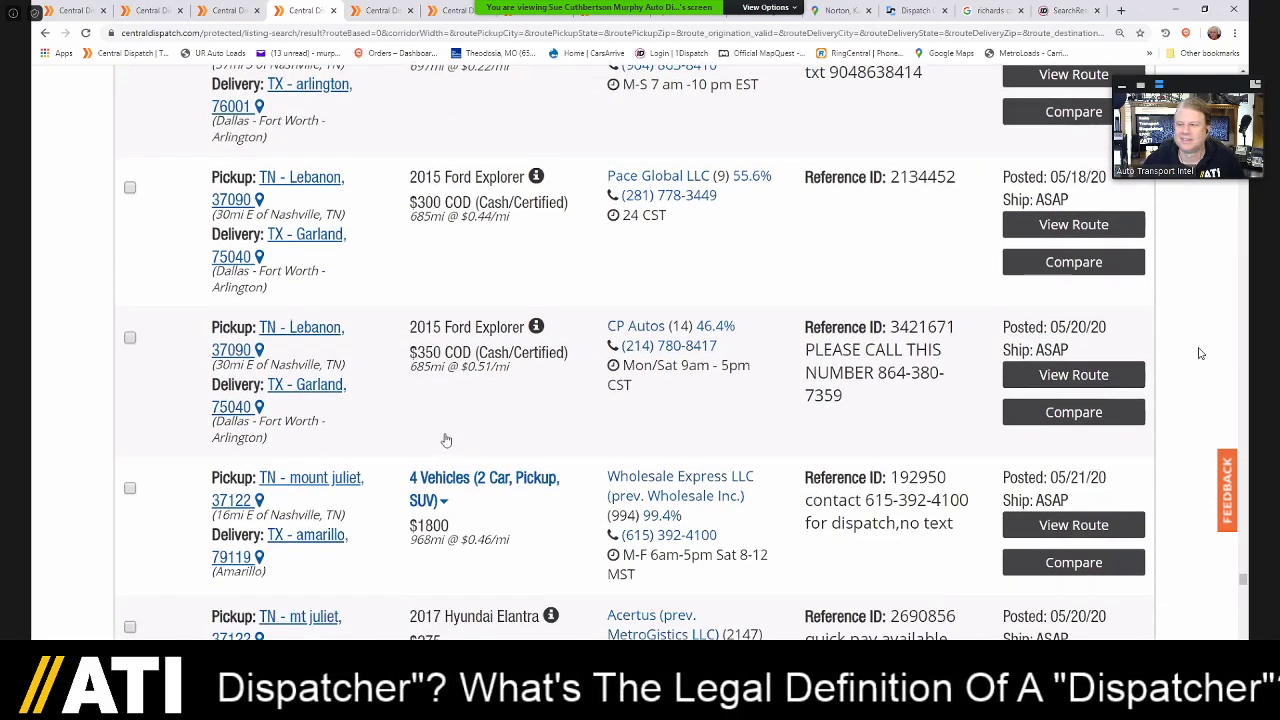
pyautogui.scroll(-2, 768, 418)
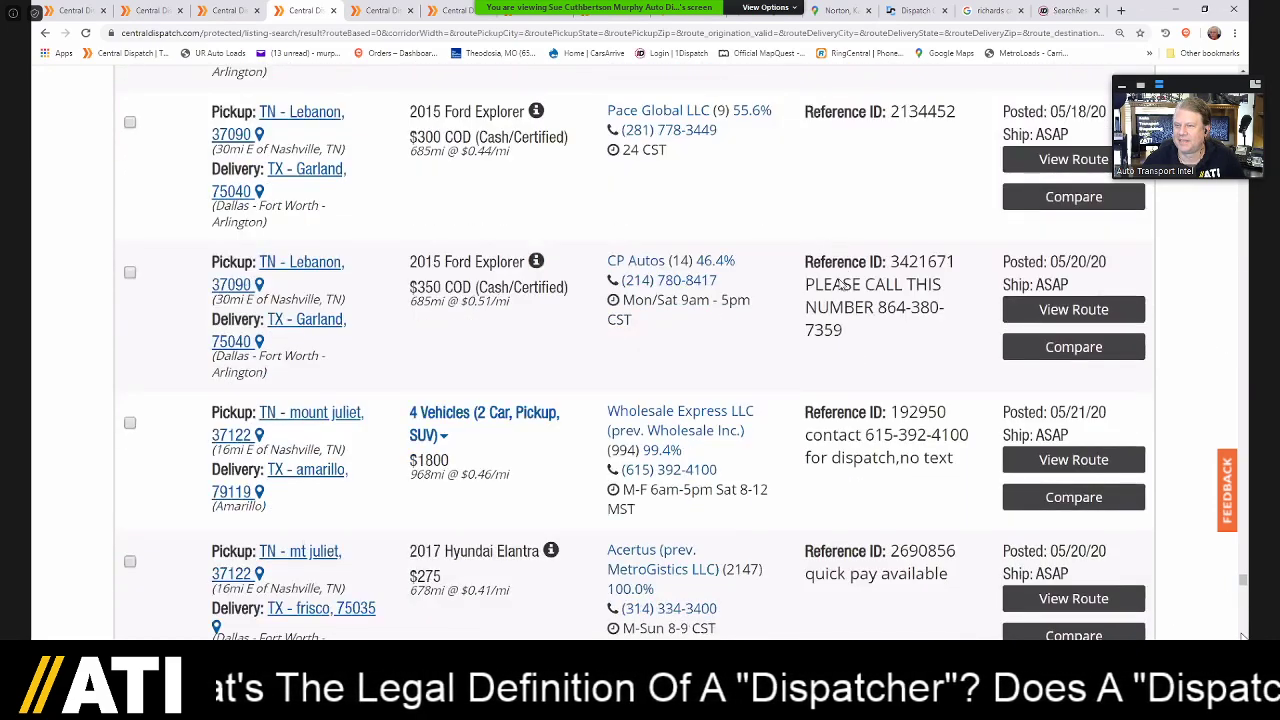
# - List the four vehicles in the Mount Juliet to Amarillo load and review the Frisco and Houston loads following it
pyautogui.click(484, 414)
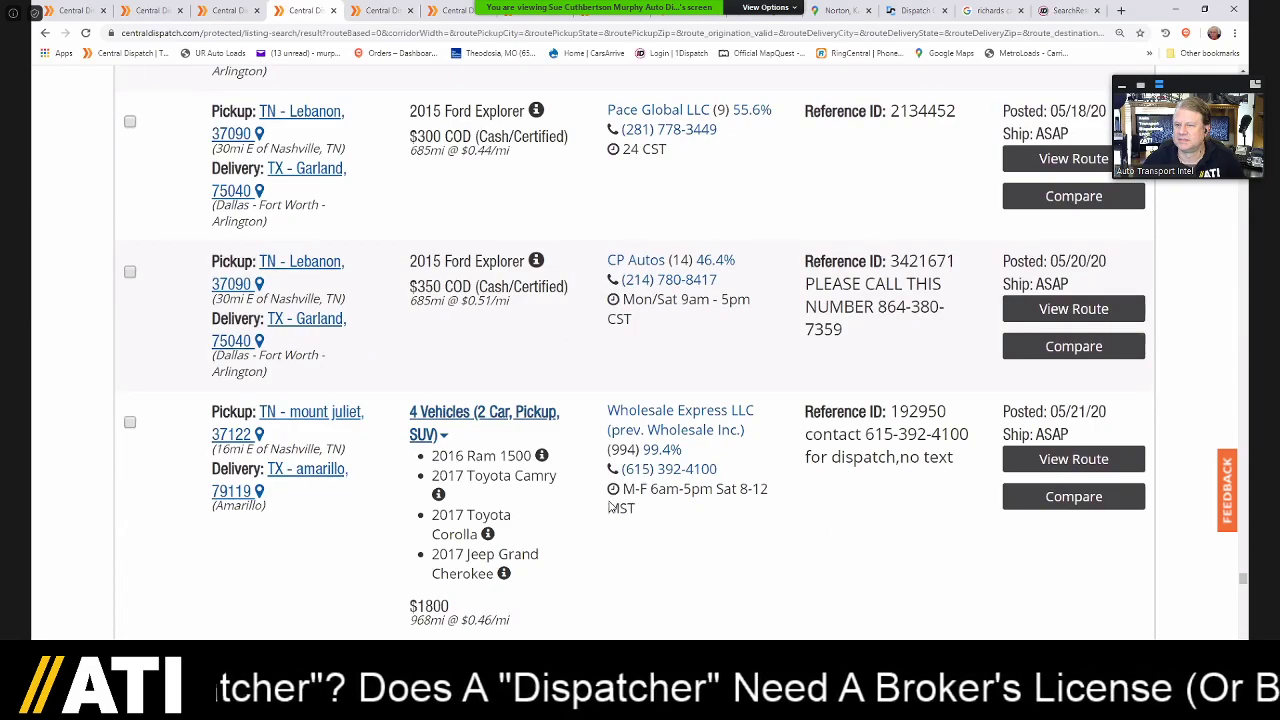
pyautogui.scroll(-1, 595, 507)
pyautogui.scroll(-1, 537, 509)
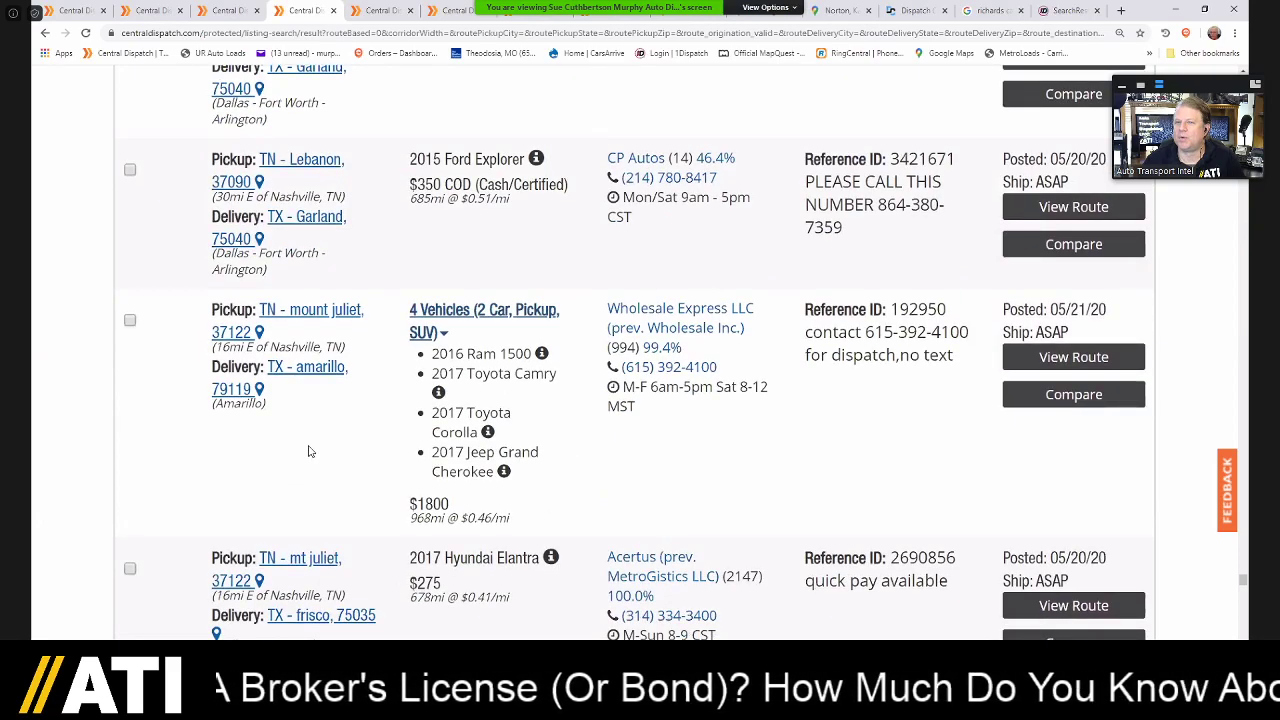
pyautogui.scroll(-2, 548, 416)
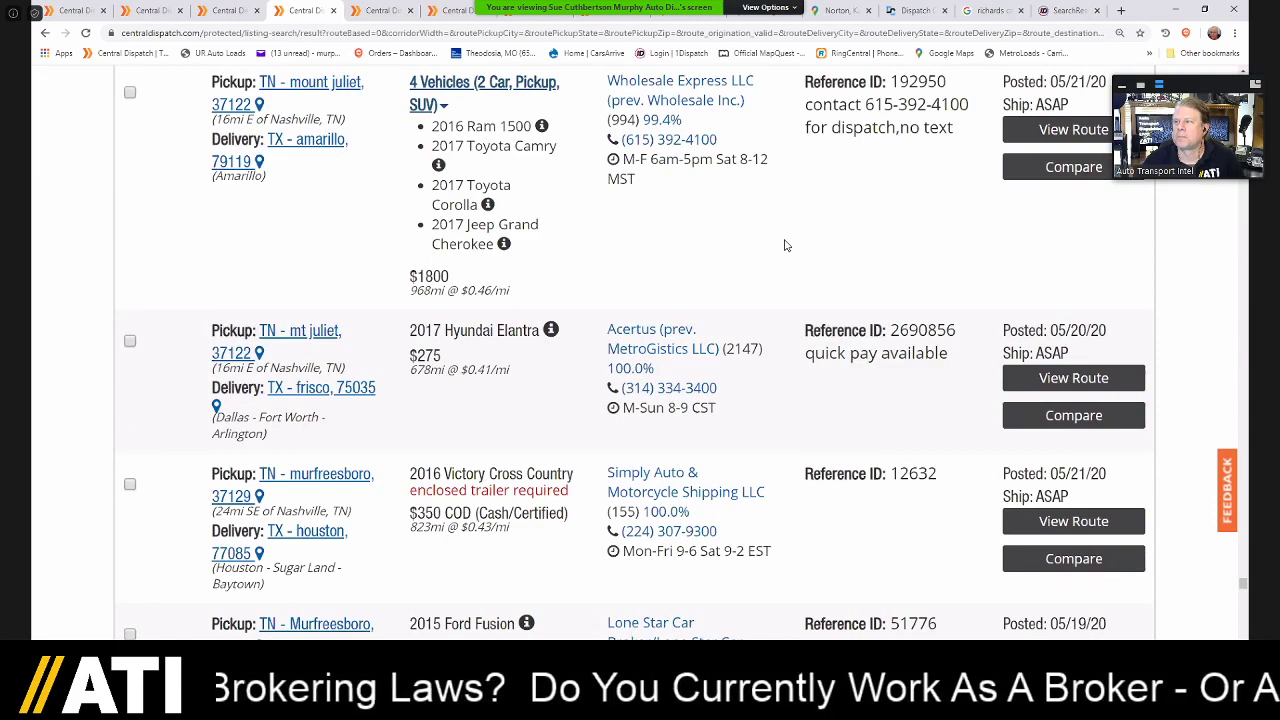
pyautogui.scroll(-1, 790, 236)
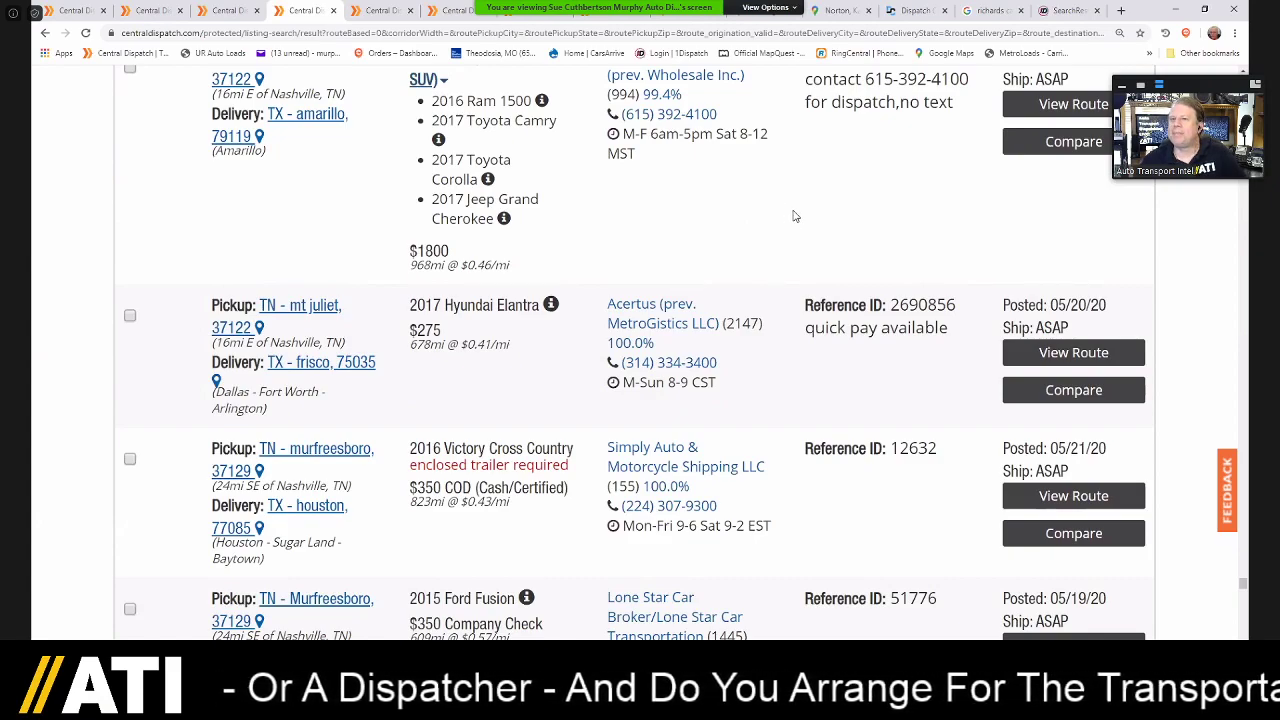
# - Review the Texas loads for the Hyundai Elantra to Frisco, the Victory motorcycle to Houston and the Ford Fusion to Longview
pyautogui.scroll(-3, 770, 220)
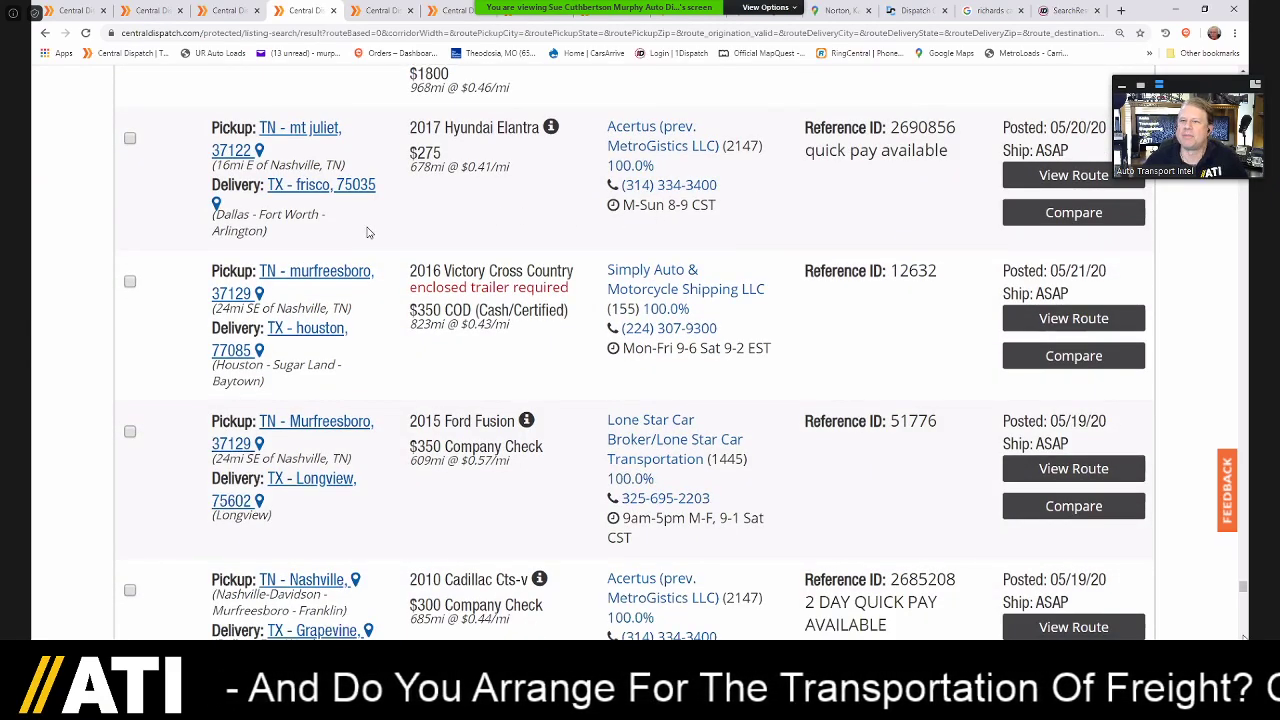
pyautogui.scroll(-1, 640, 229)
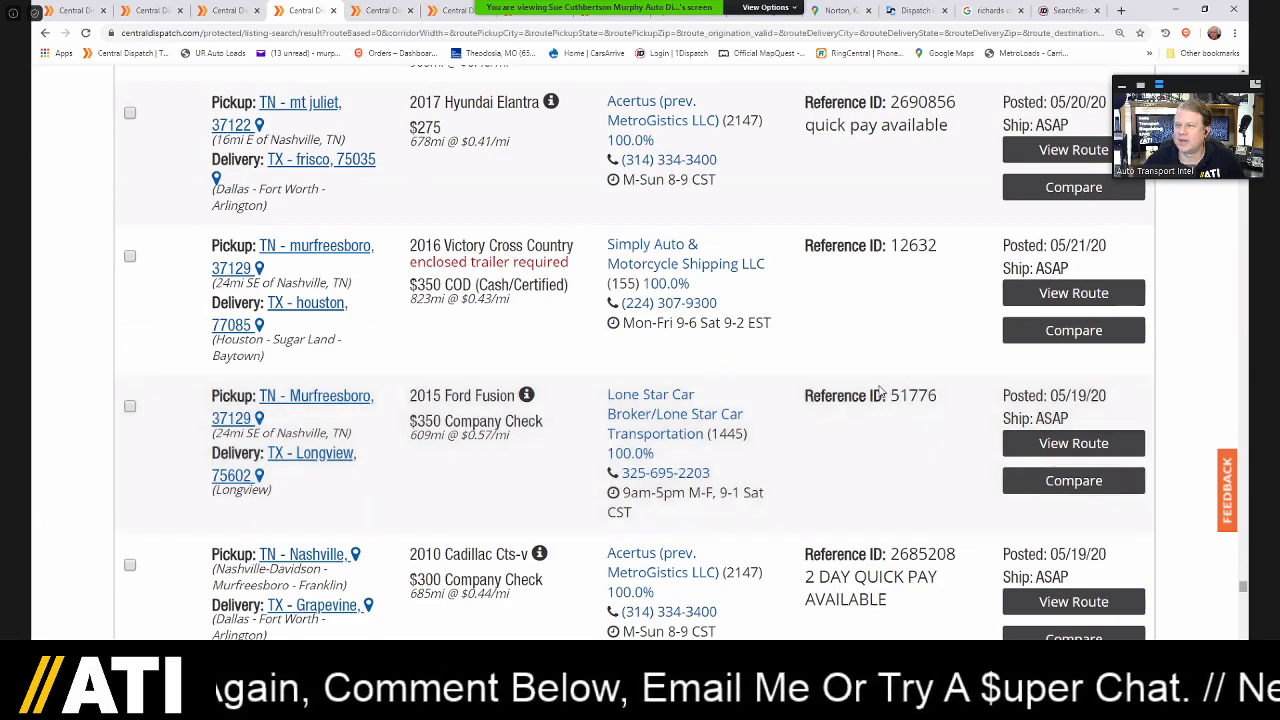
pyautogui.scroll(-2, 634, 402)
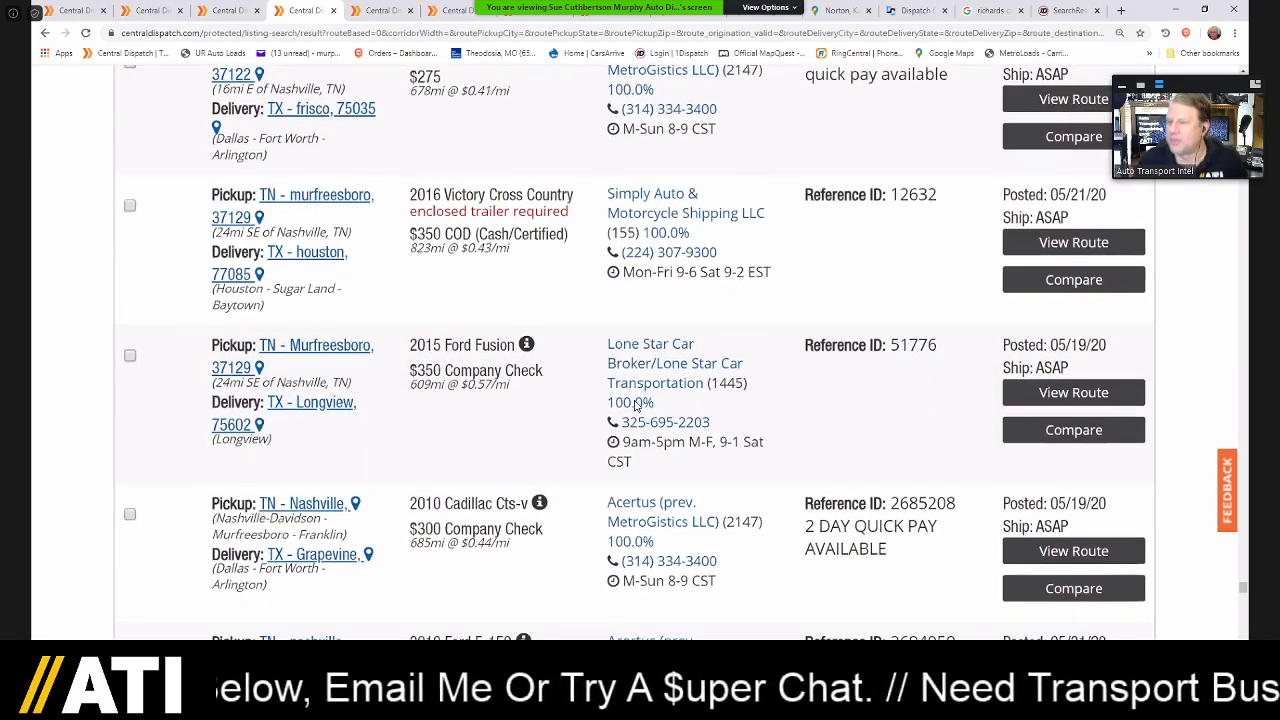
pyautogui.scroll(-2, 634, 402)
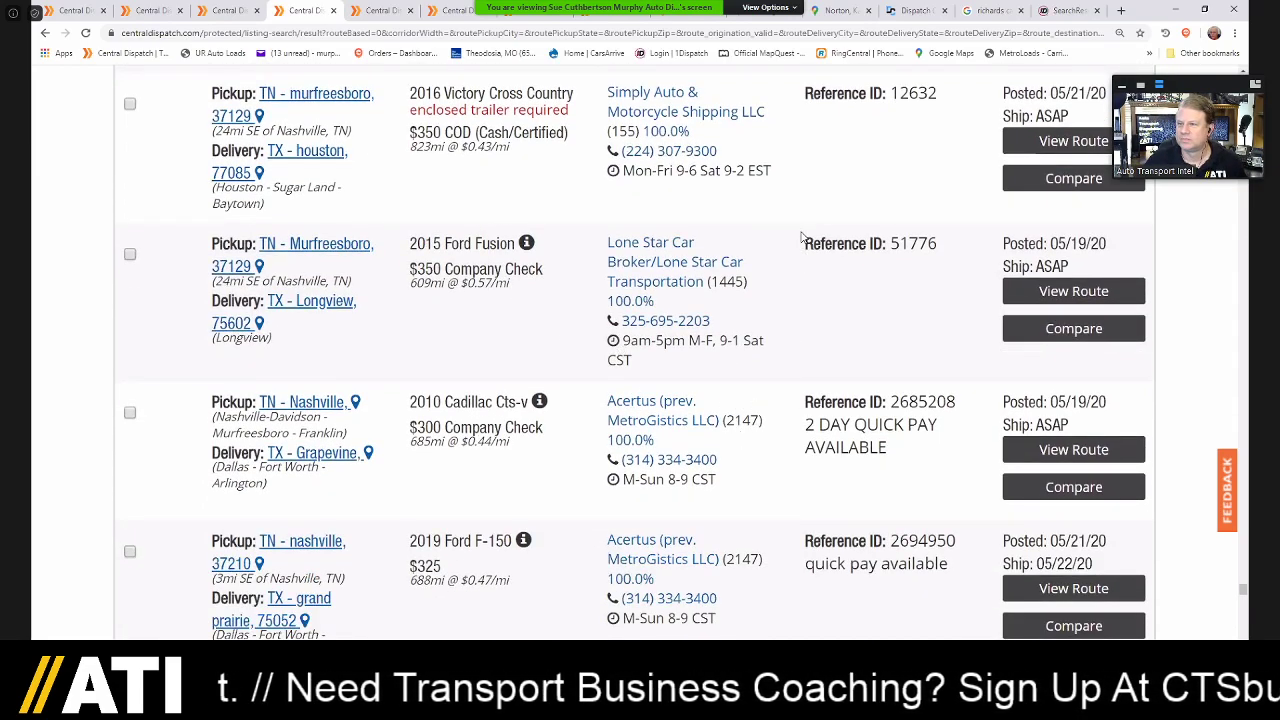
pyautogui.scroll(-1, 842, 389)
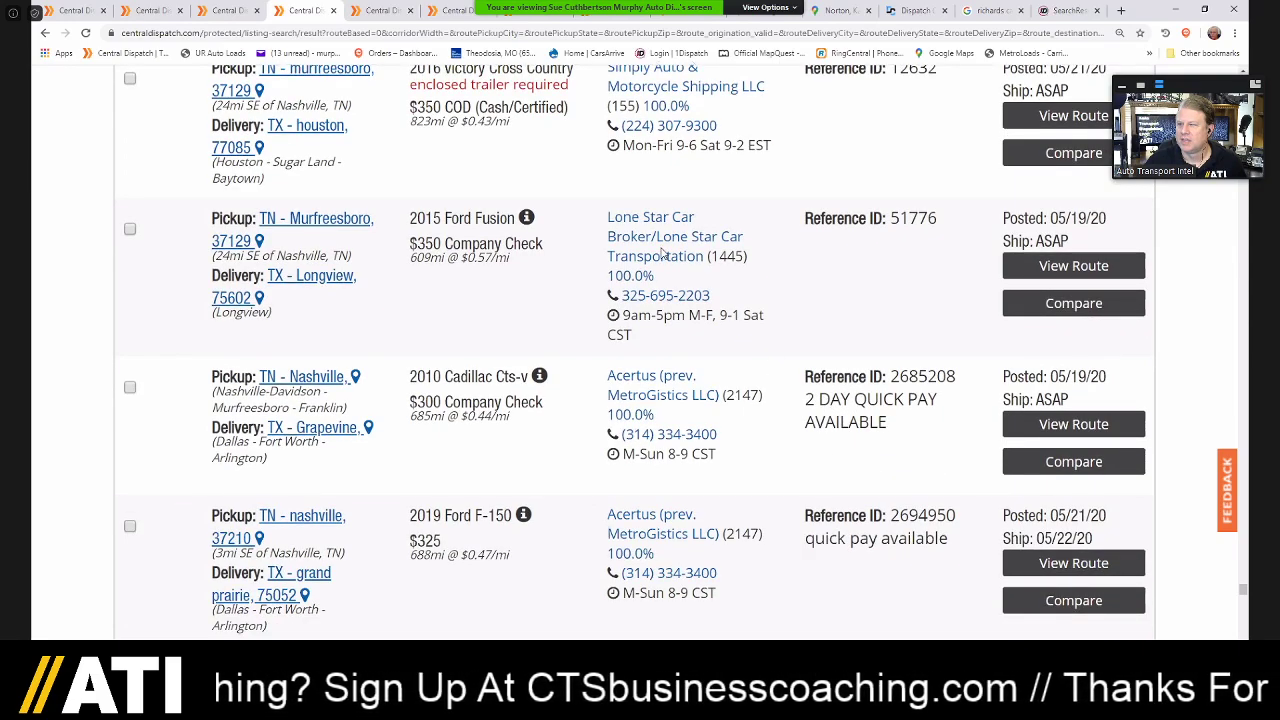
pyautogui.scroll(-1, 519, 483)
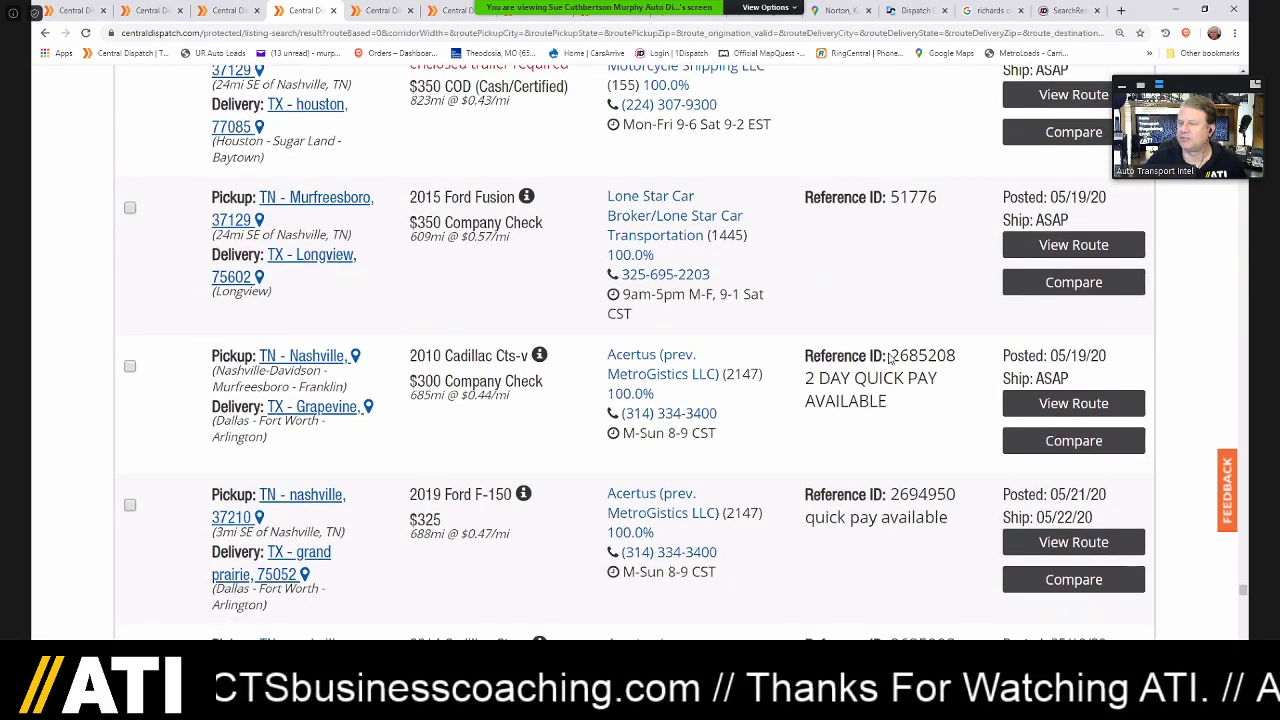
pyautogui.scroll(-3, 790, 460)
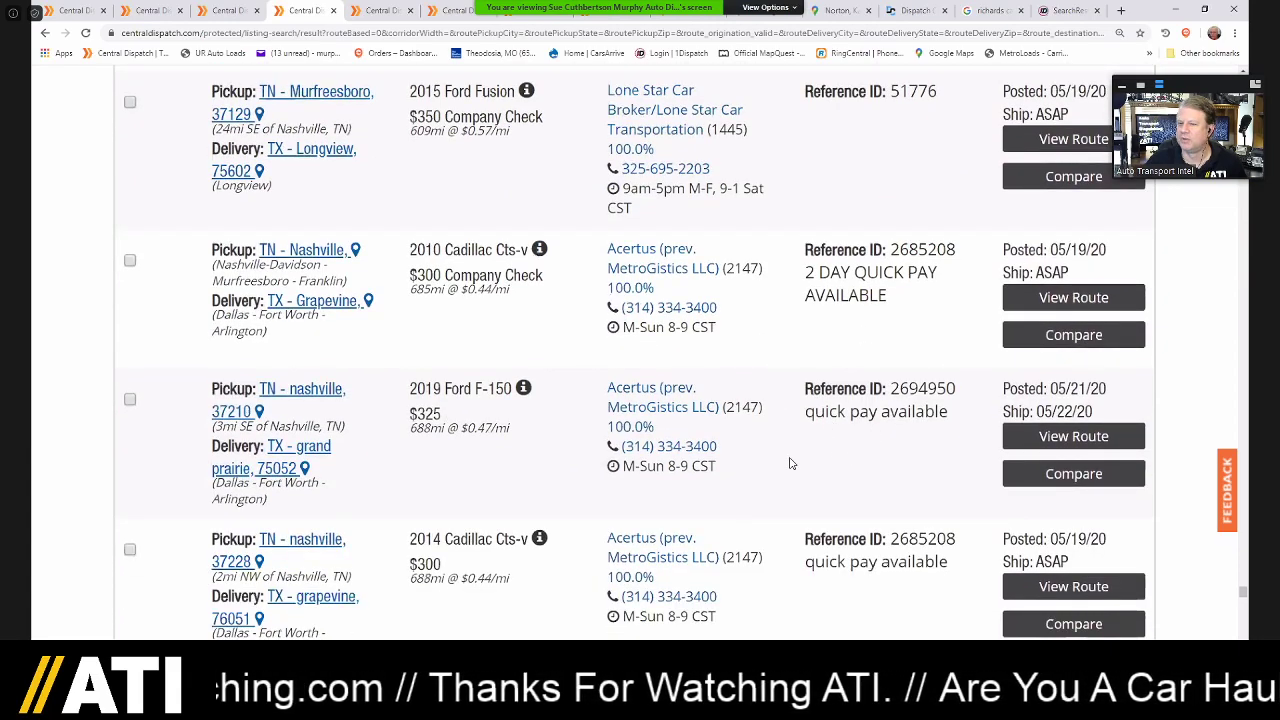
# - Examine the rates of the Nashville loads delivering to Grapevine, Grand Prairie, Houston, Mission and San Antonio, Texas
pyautogui.scroll(-1, 726, 395)
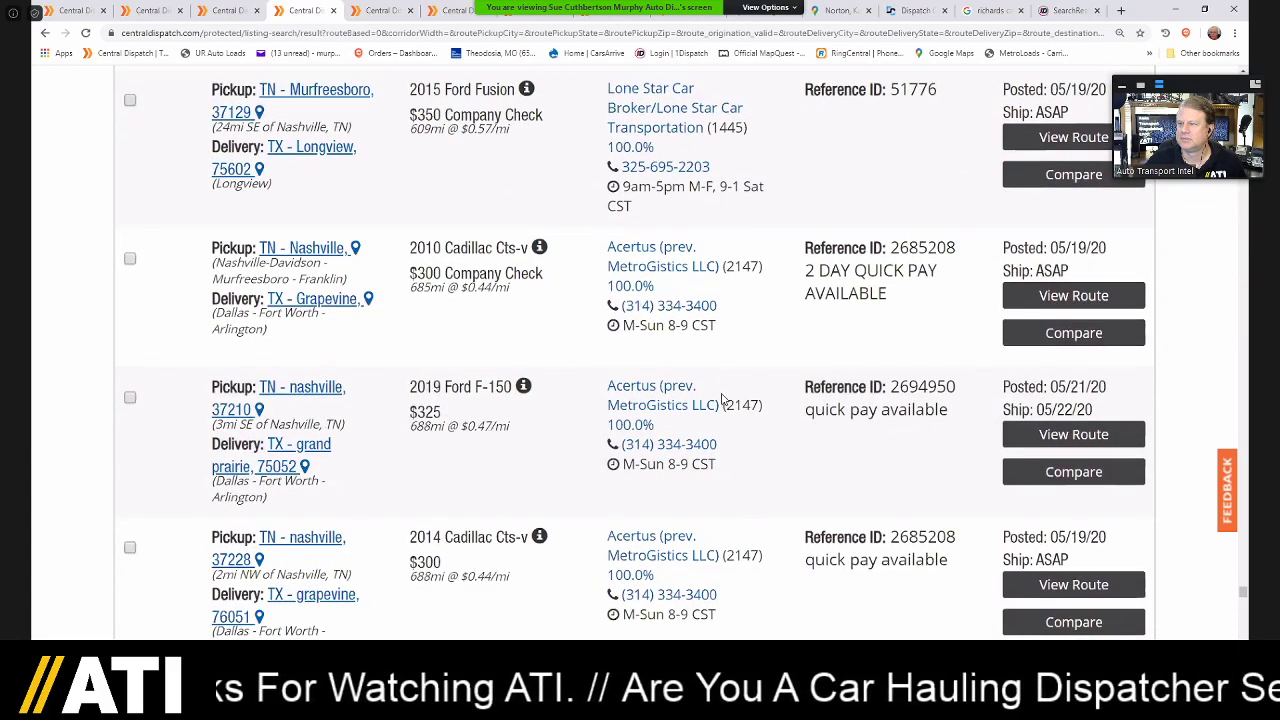
pyautogui.scroll(-1, 726, 395)
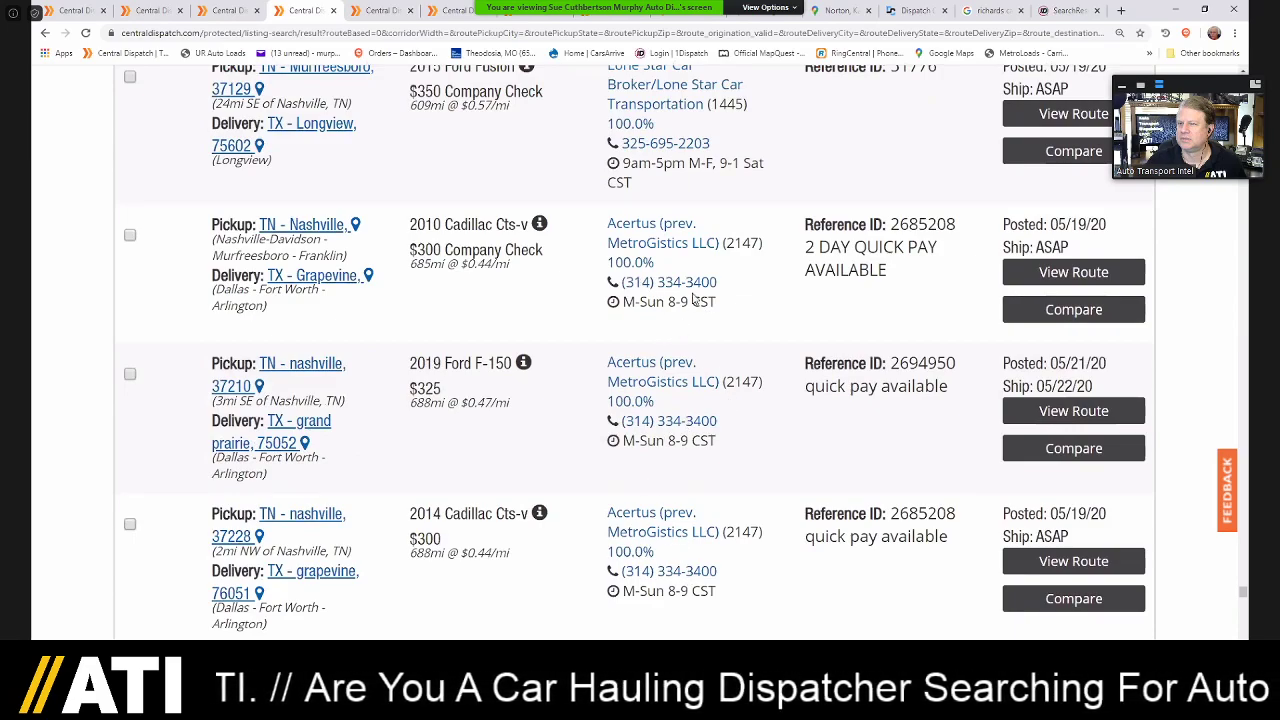
pyautogui.scroll(-1, 688, 385)
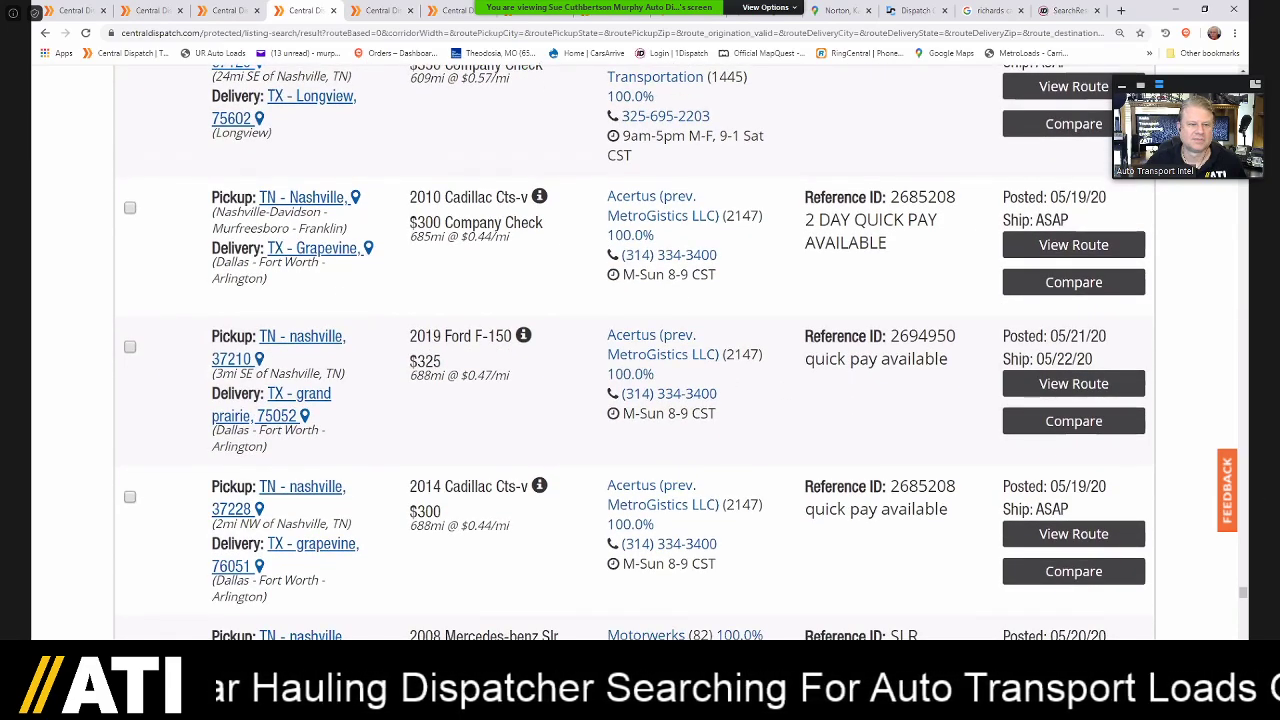
pyautogui.scroll(-3, 386, 366)
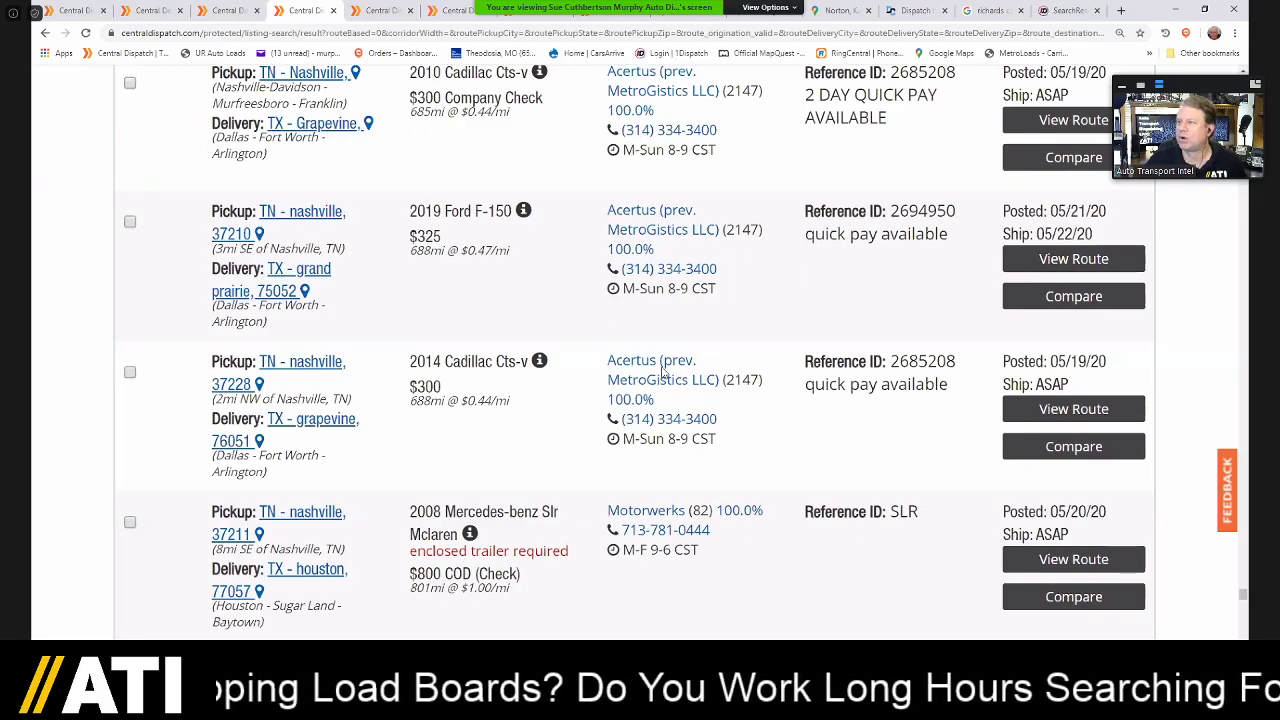
pyautogui.scroll(-4, 710, 373)
pyautogui.scroll(-2, 665, 475)
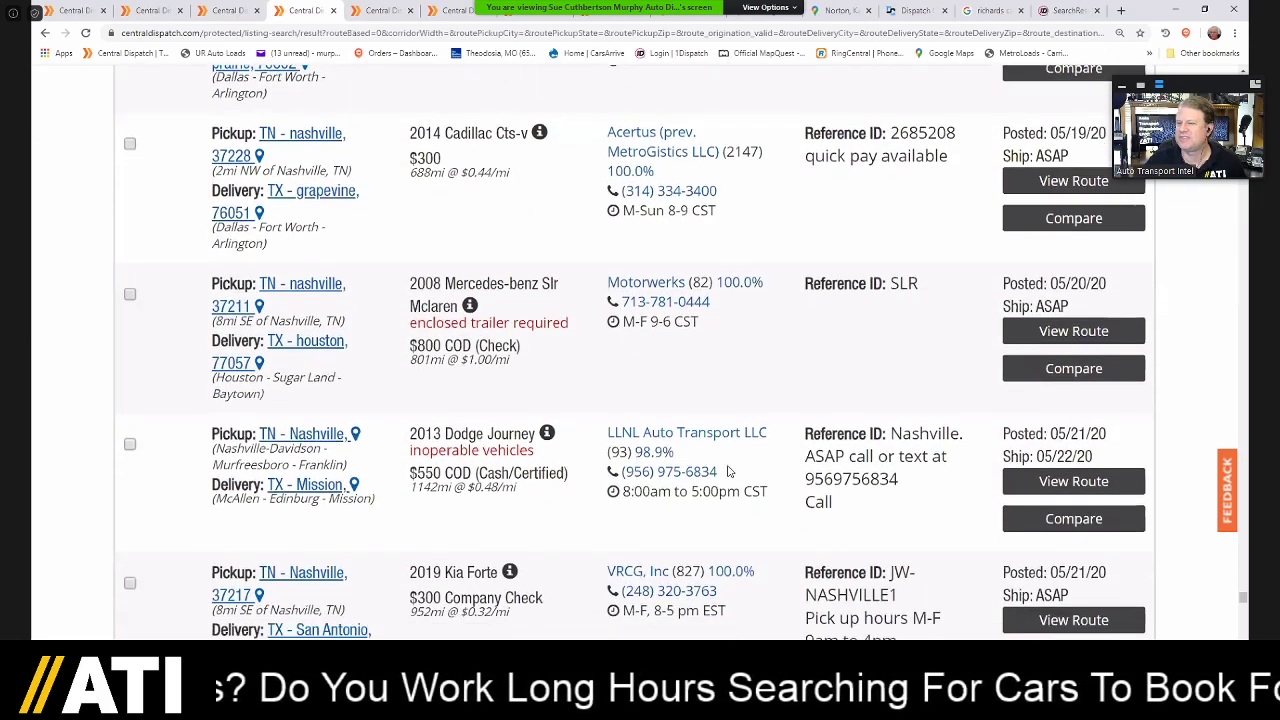
pyautogui.scroll(-1, 755, 470)
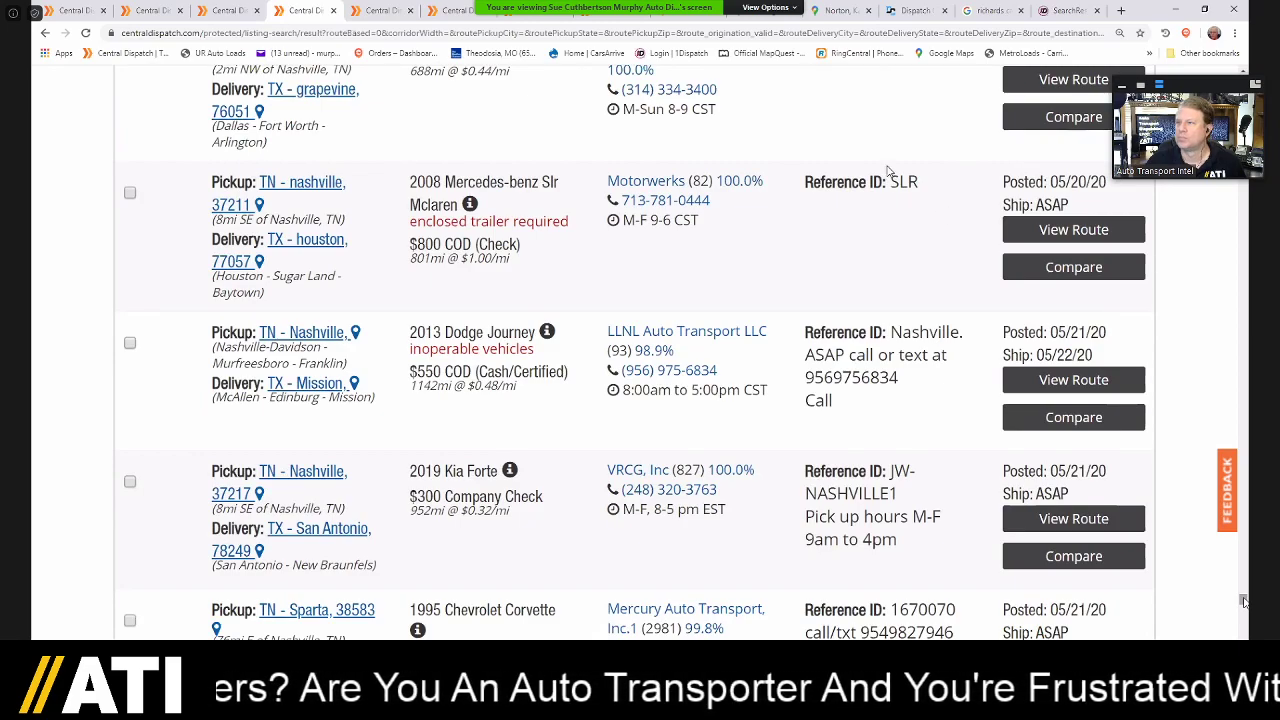
# - Switch to superdispatch.com and open the Super Loadboard's available loads
pyautogui.scroll(3, 686, 217)
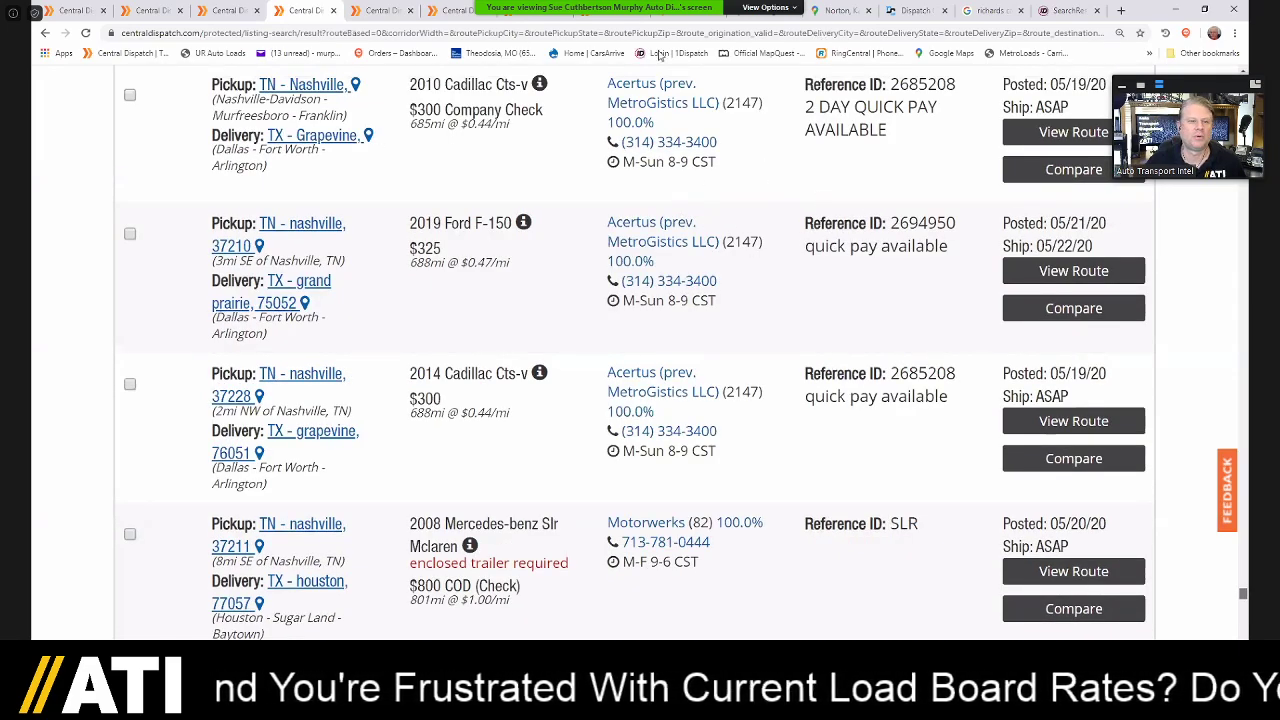
pyautogui.scroll(10, 388, 72)
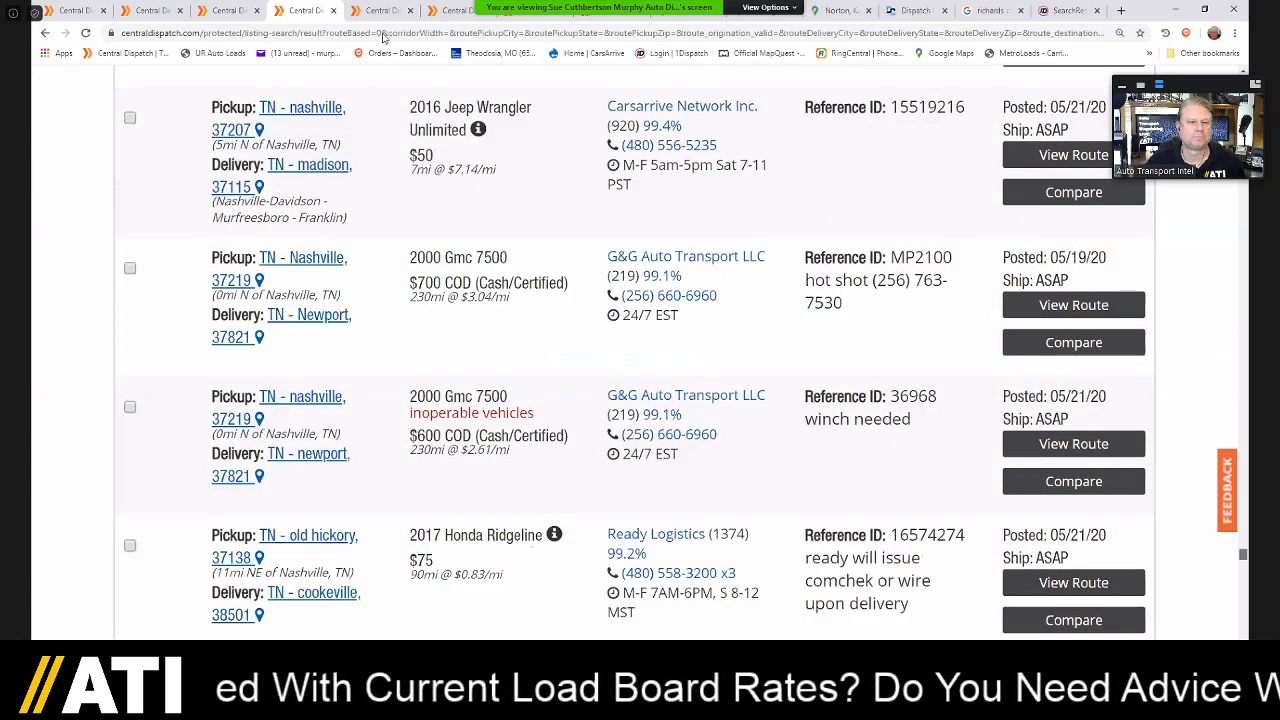
pyautogui.scroll(15, 640, 350)
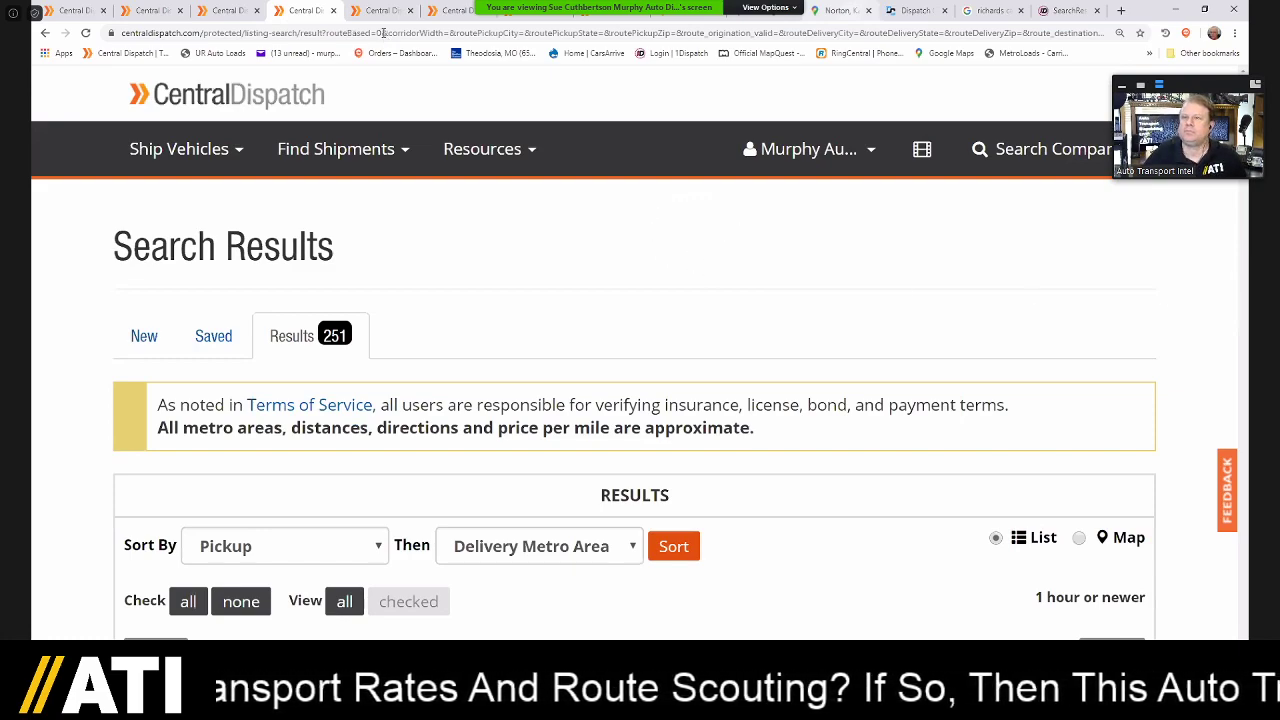
pyautogui.click(383, 33)
pyautogui.write('superdispatch.com')
pyautogui.press('Return')
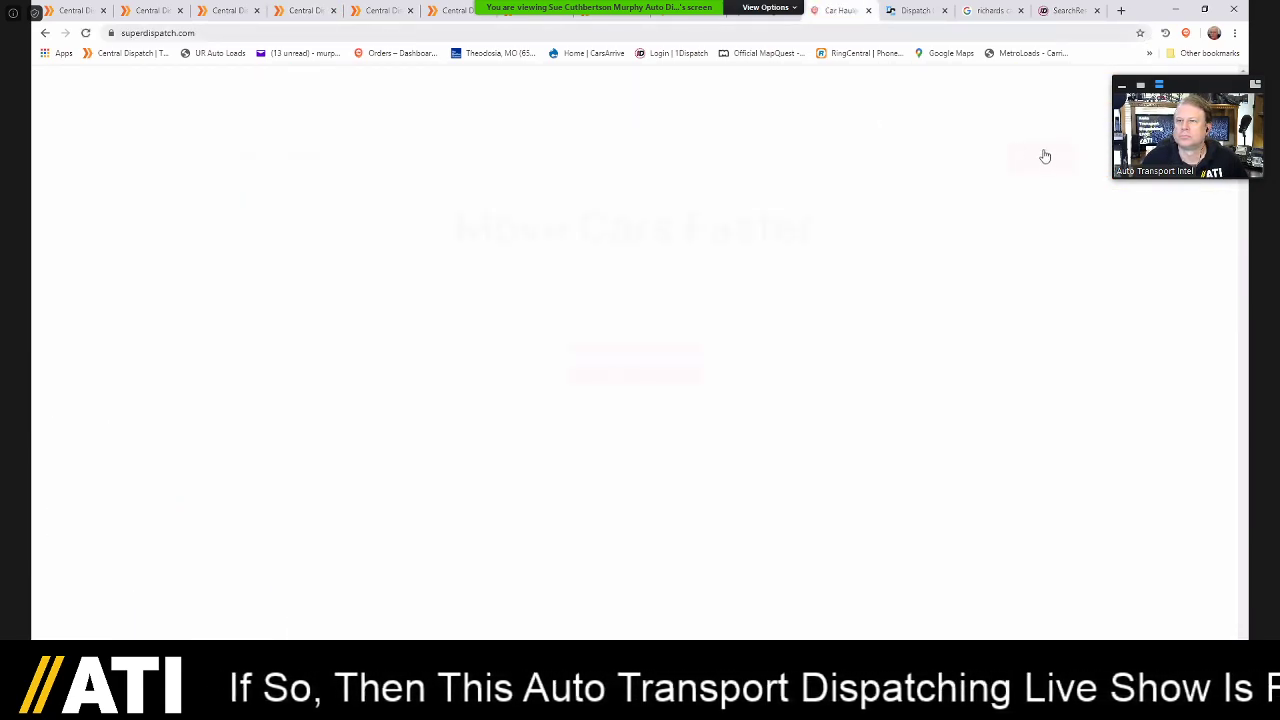
pyautogui.moveTo(985, 200)
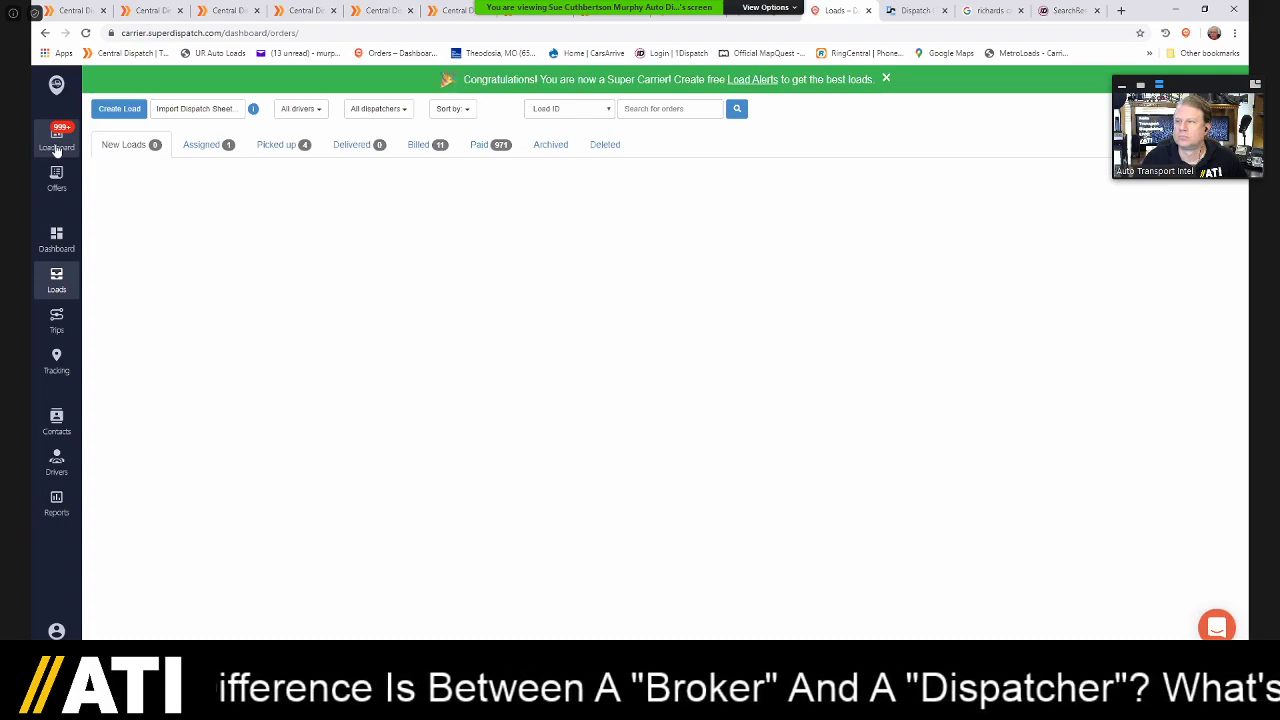
pyautogui.click(57, 145)
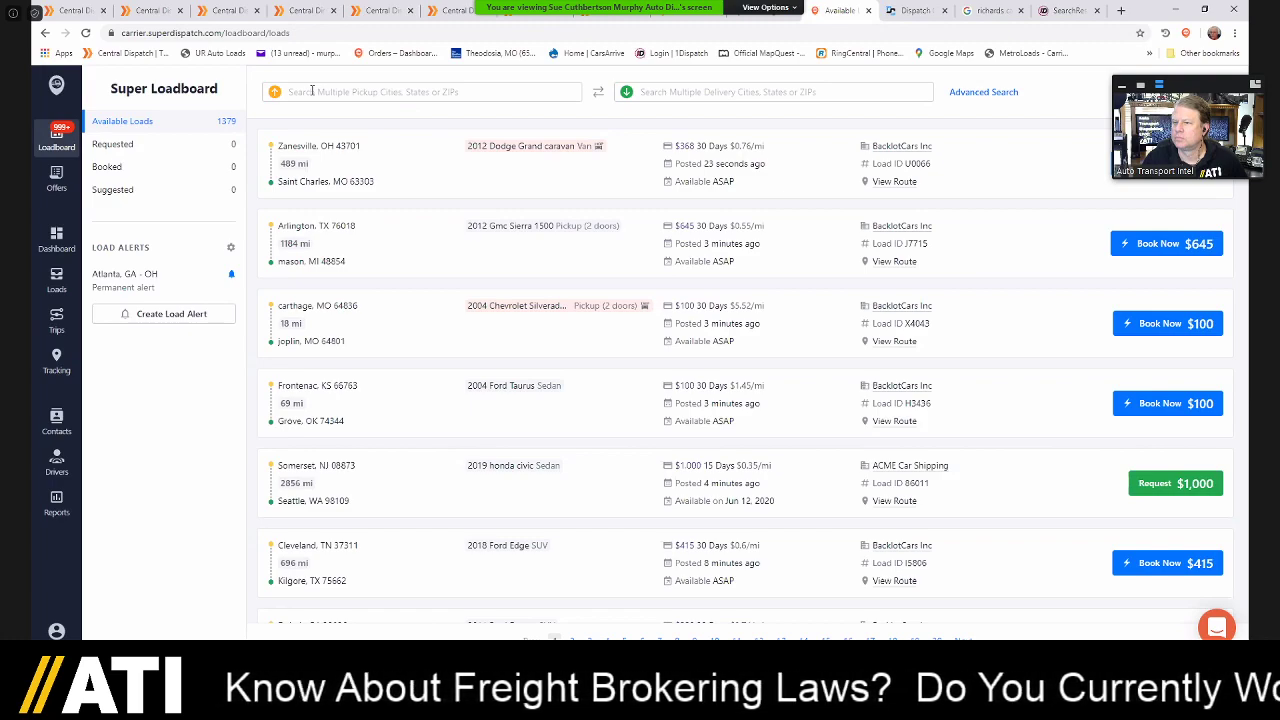
# - Search the Super Loadboard for loads with pickup in Nashville, TN
pyautogui.click(289, 93)
pyautogui.write('n')
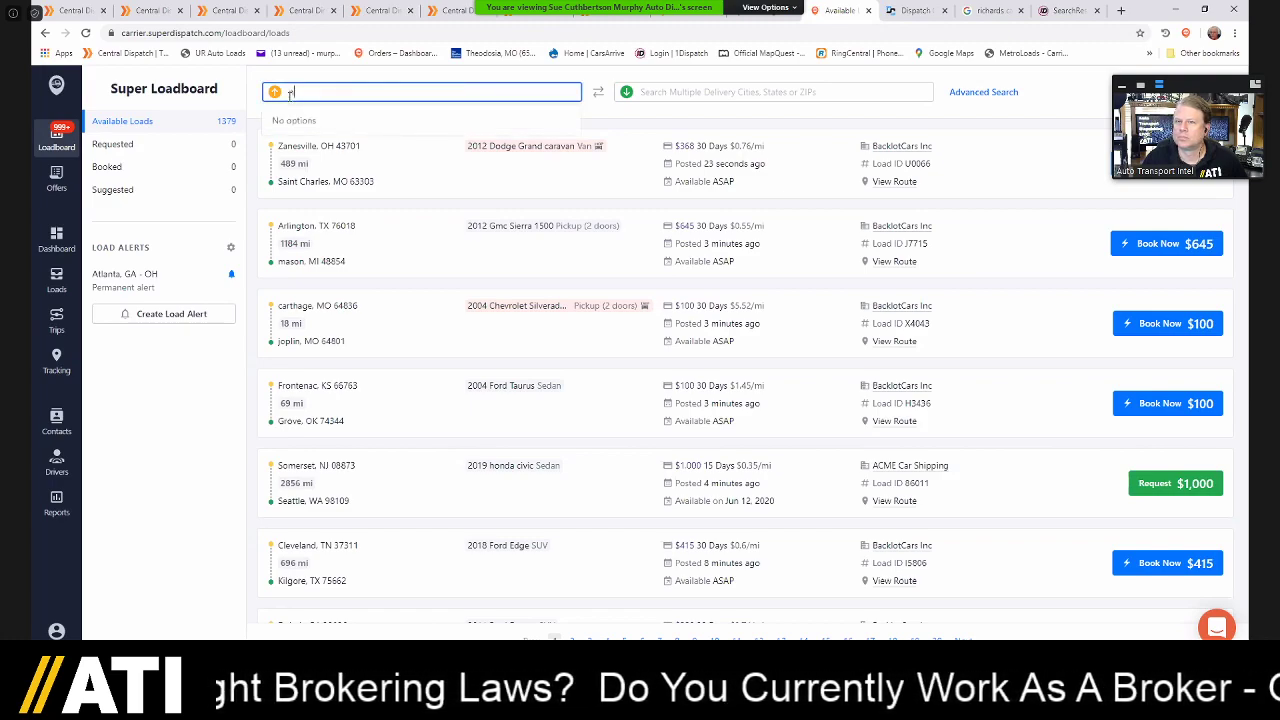
pyautogui.write('ashville')
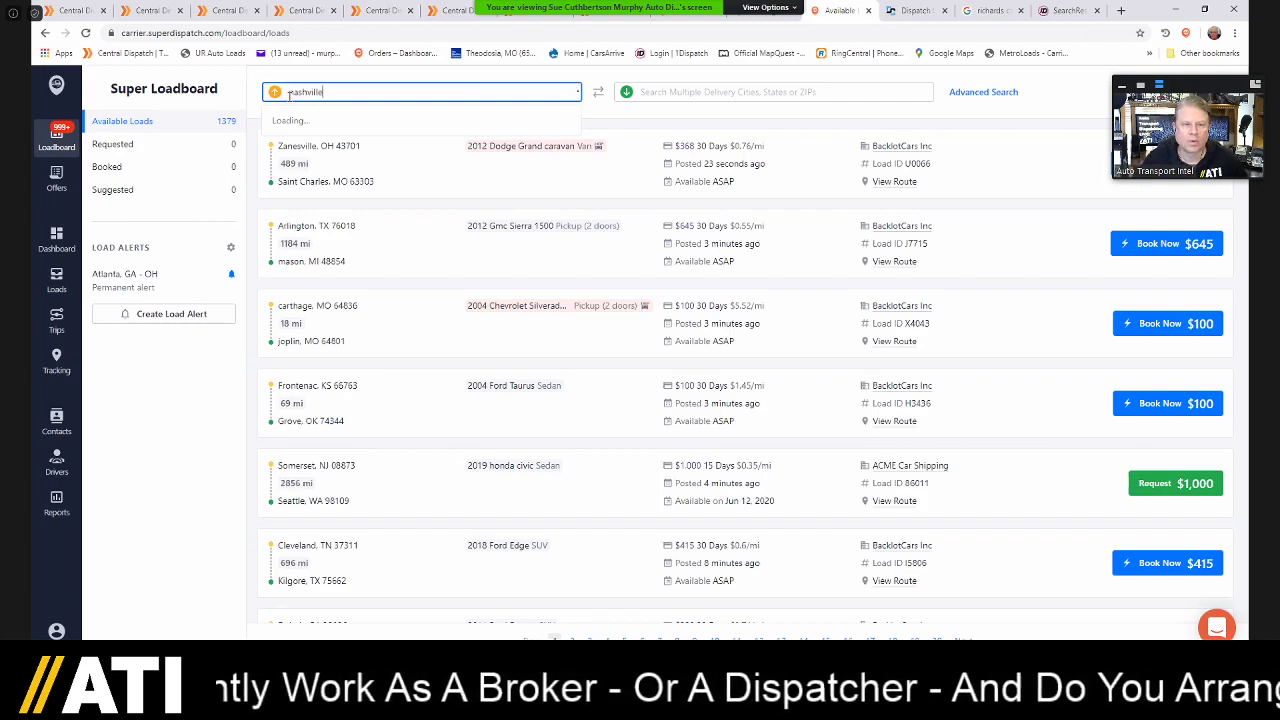
pyautogui.press('Return')
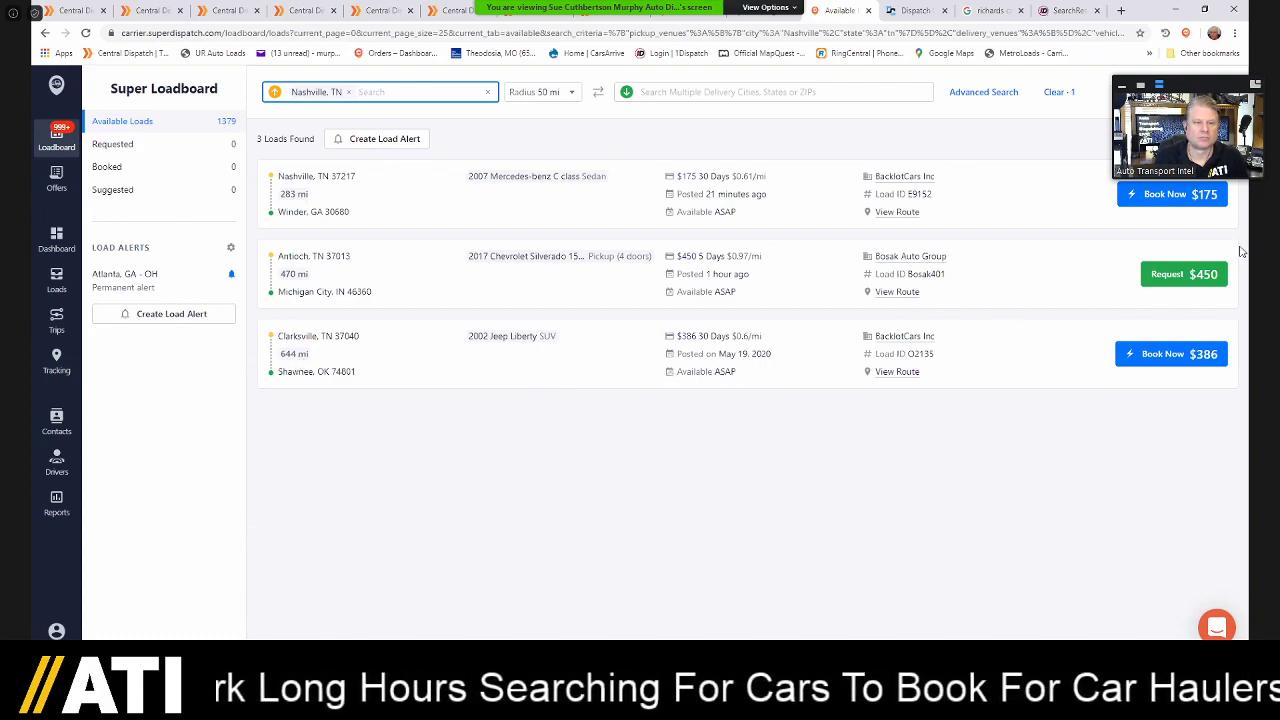
# - Inspect the booking details of the 2007 Mercedes-Benz load from Nashville to Winder, GA, without booking it
pyautogui.click(1164, 196)
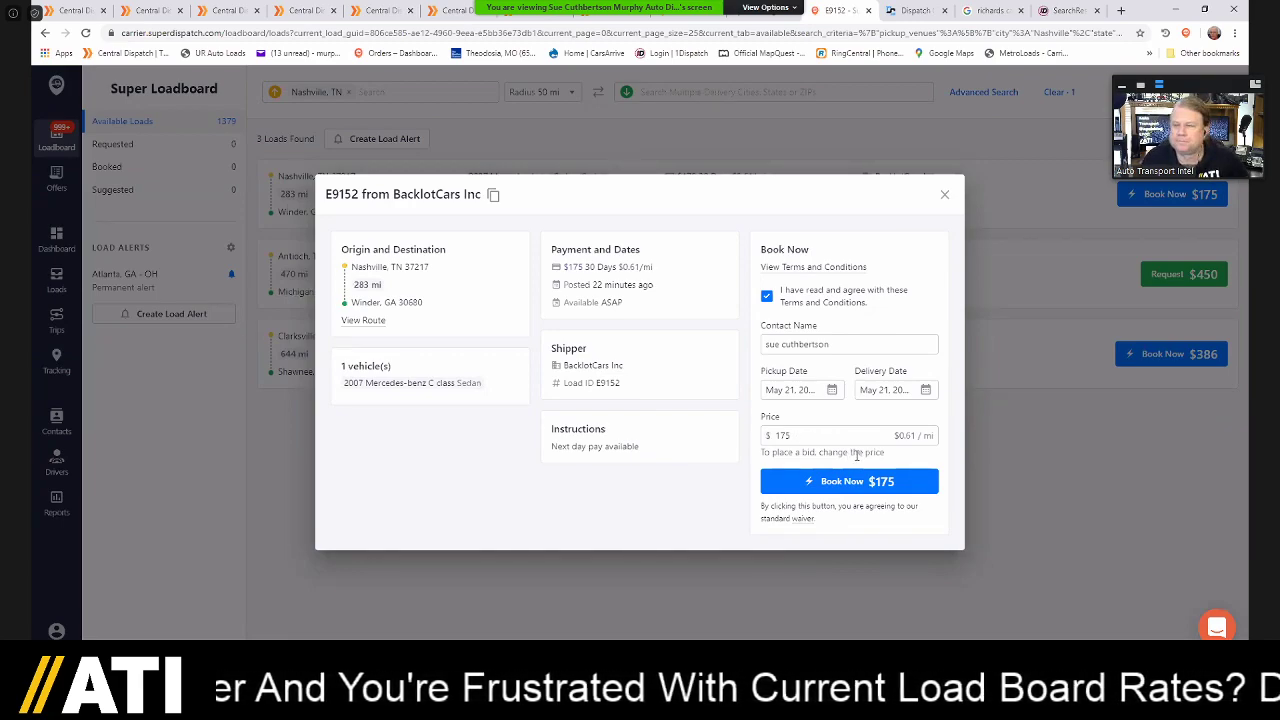
pyautogui.click(945, 198)
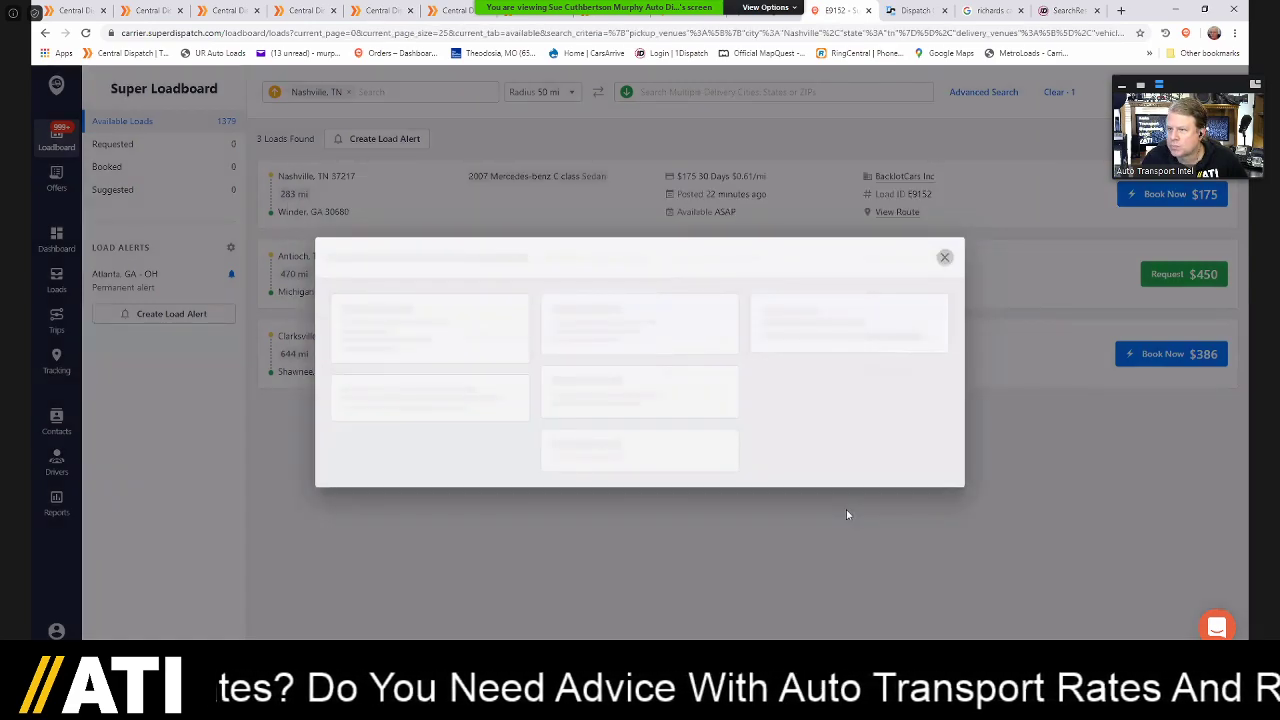
pyautogui.click(846, 514)
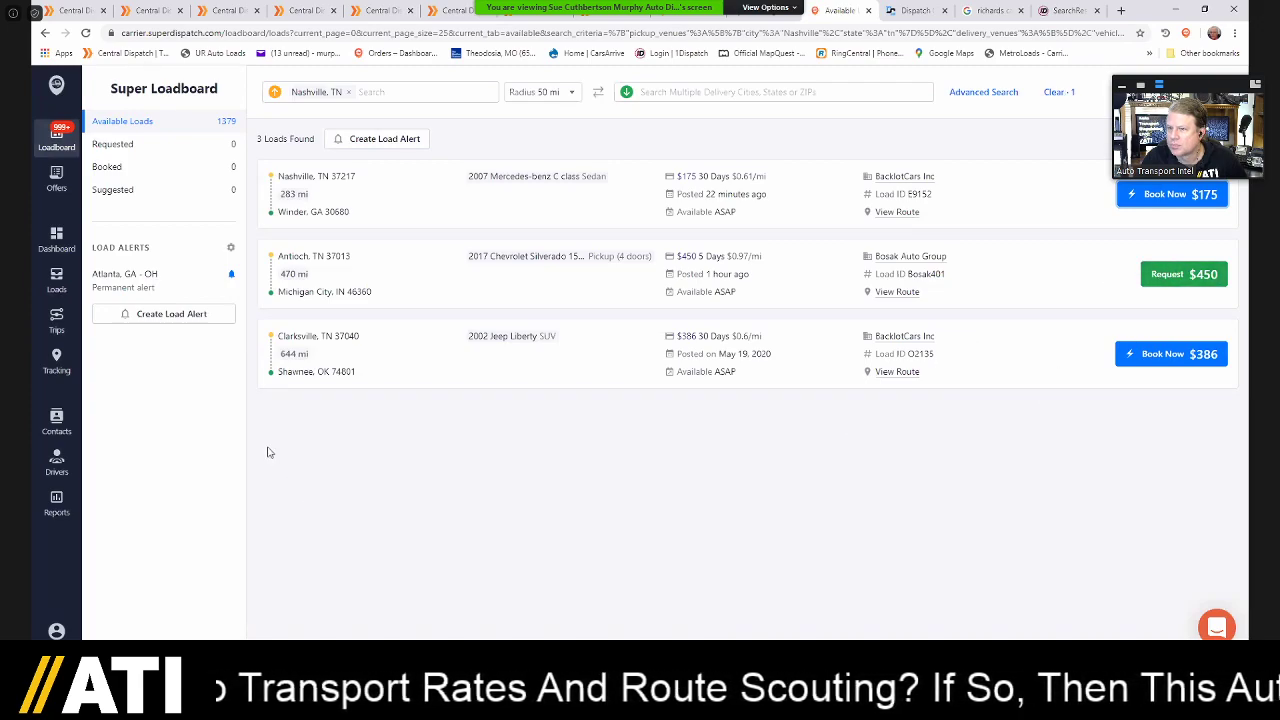
# - Replace the Nashville pickup filter with Denver, CO and set the pickup radius to 100 mi
pyautogui.click(370, 94)
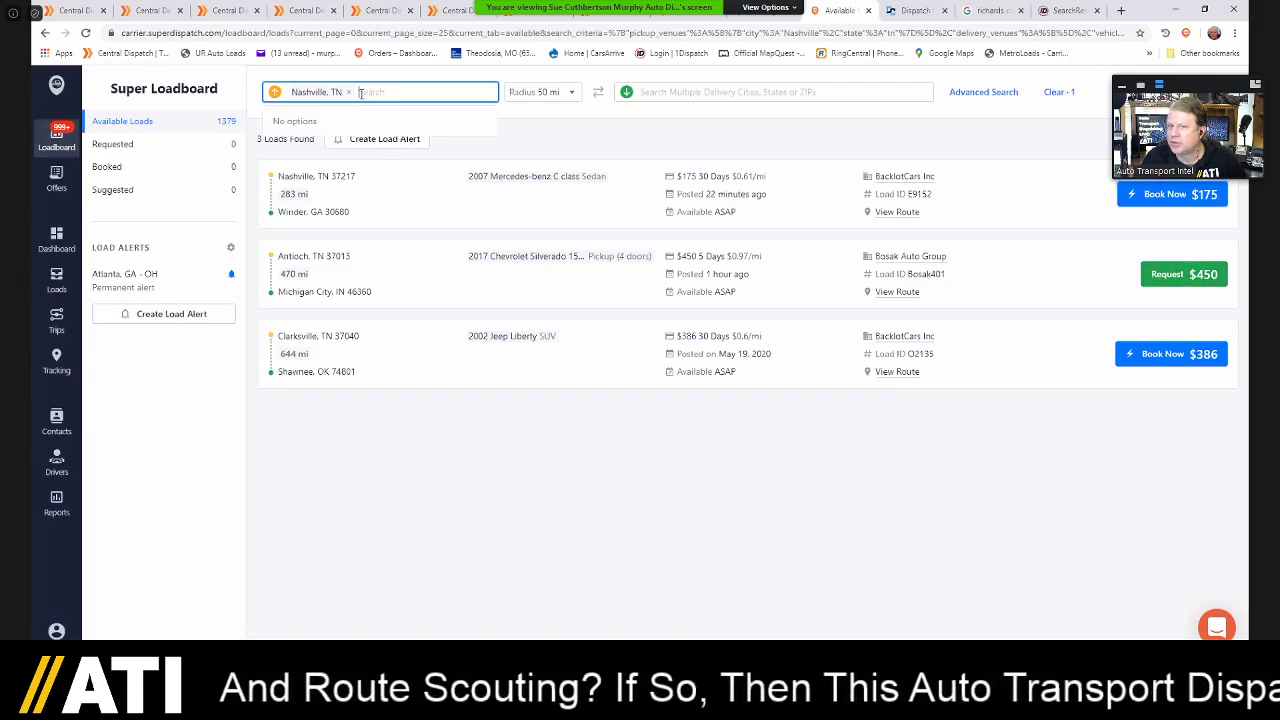
pyautogui.click(348, 92)
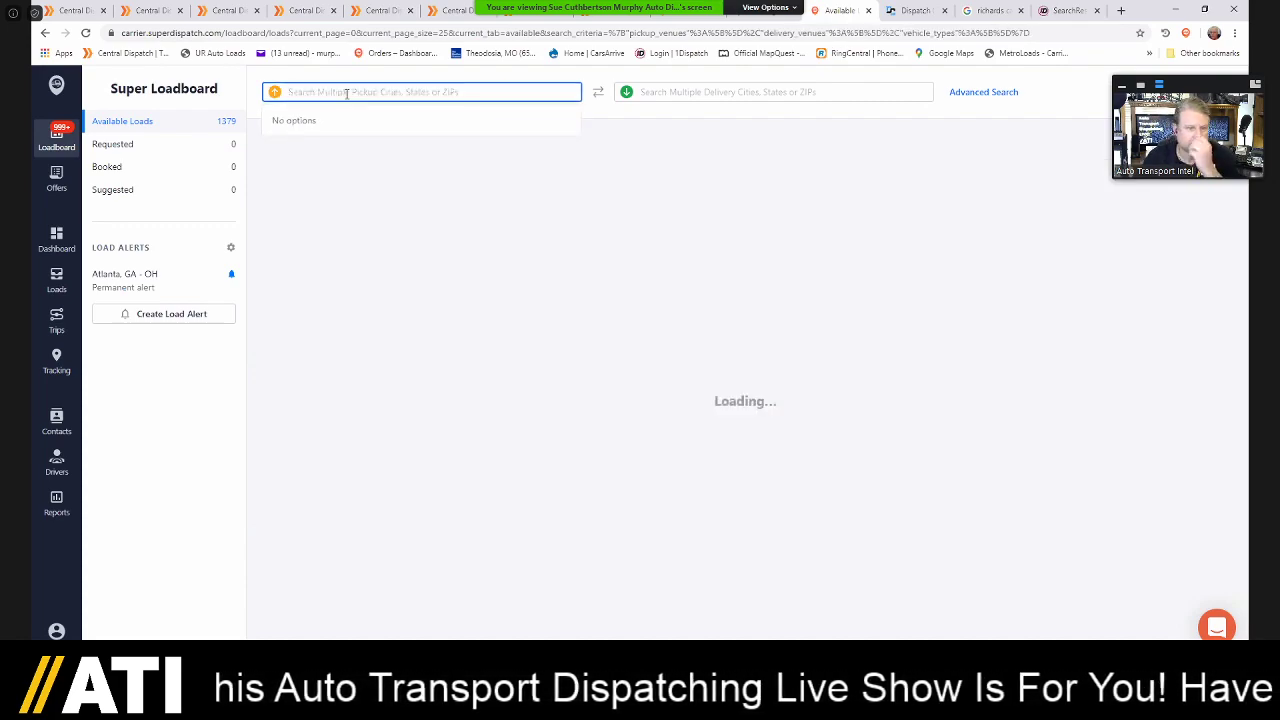
pyautogui.write('denver, co')
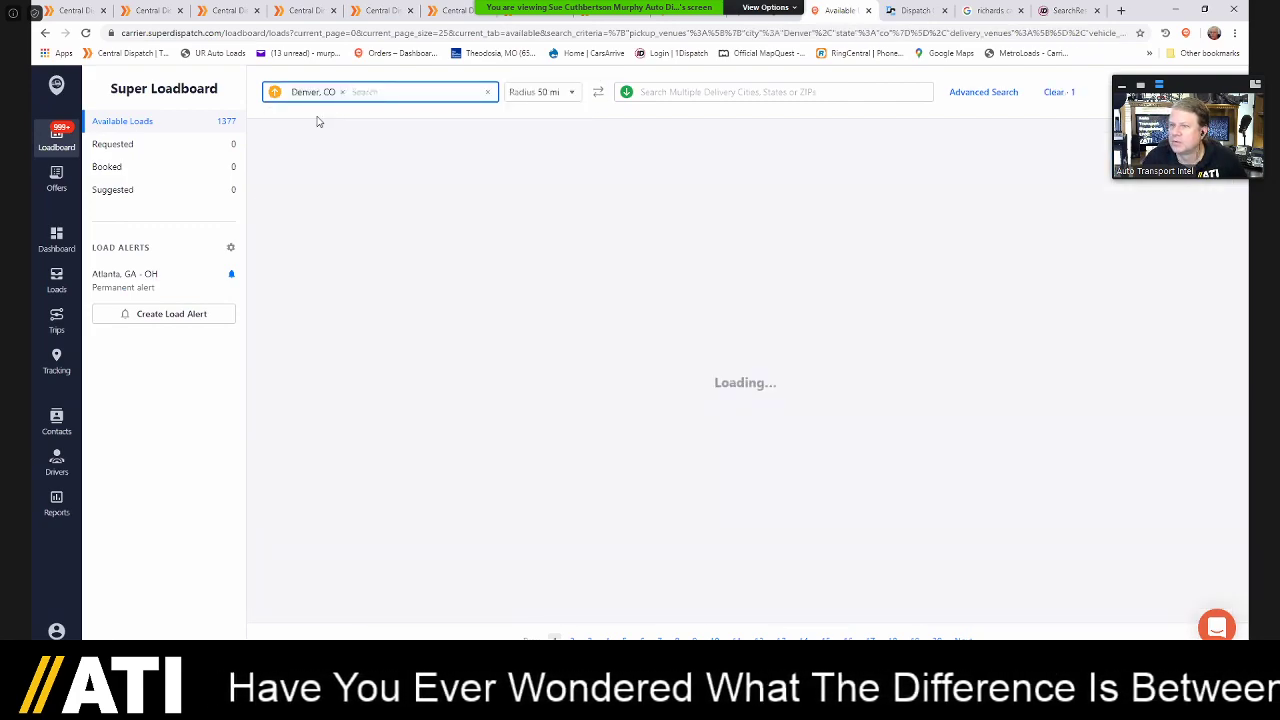
pyautogui.click(574, 94)
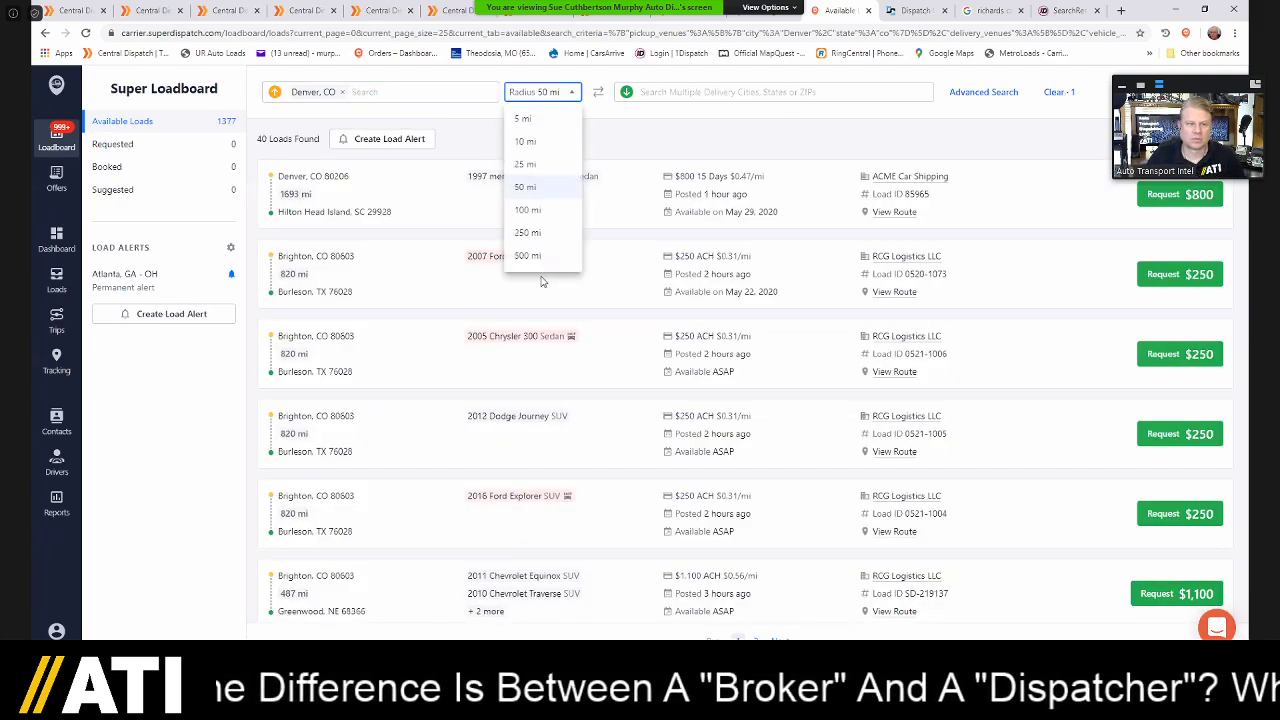
pyautogui.click(528, 210)
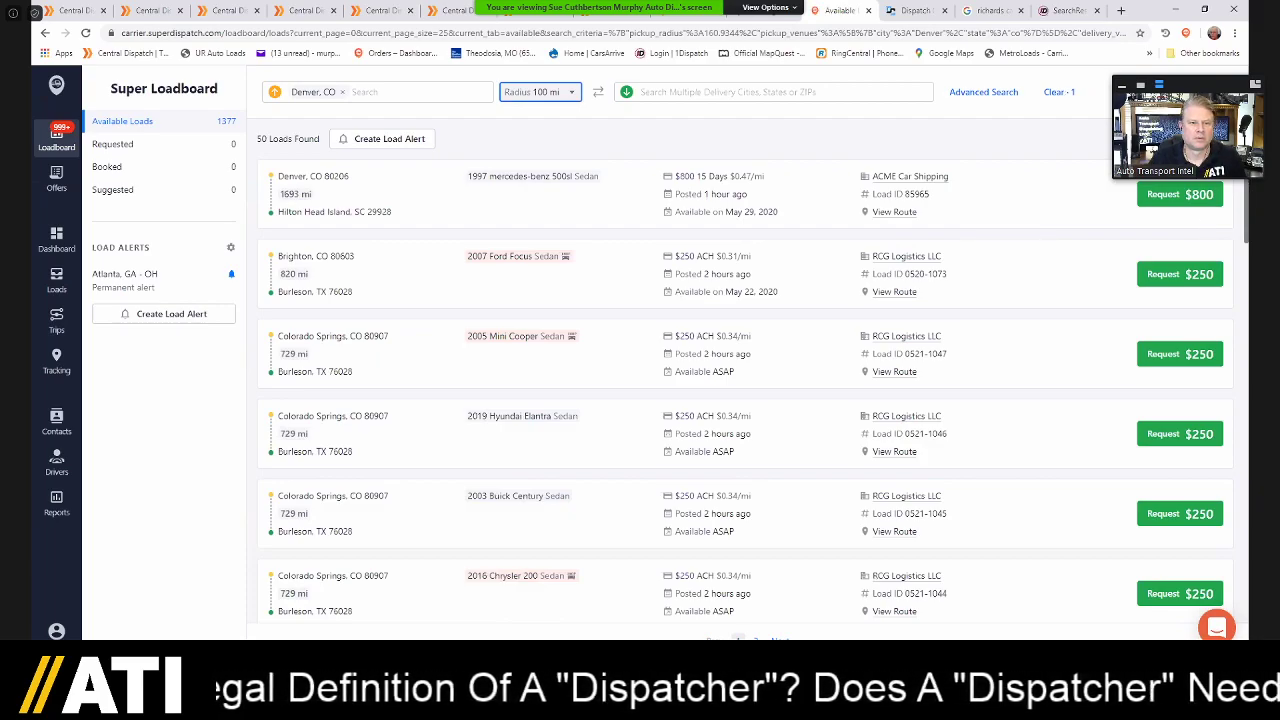
# - Review the rates and vehicles of the Denver-area loads, including those from Colorado Springs, Brighton, Boulder, Longmont and Fort Morgan
pyautogui.scroll(-1, 745, 370)
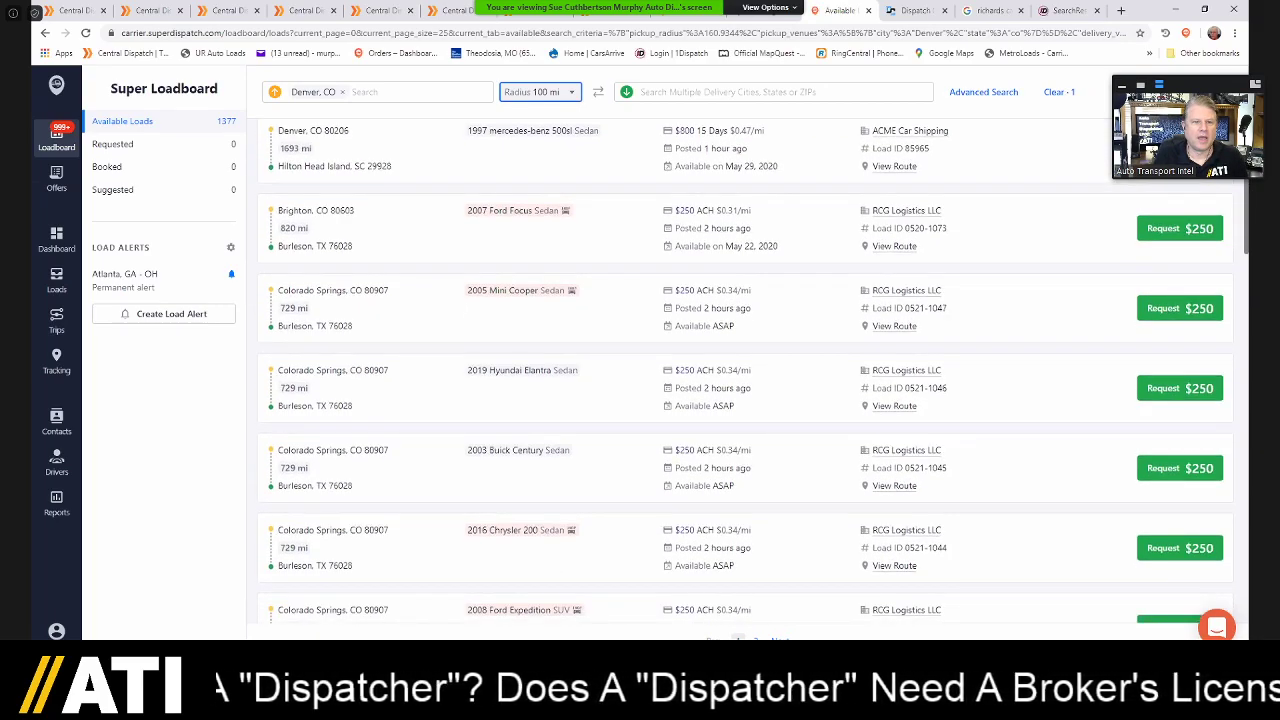
pyautogui.scroll(-1, 745, 370)
pyautogui.scroll(-1, 745, 370)
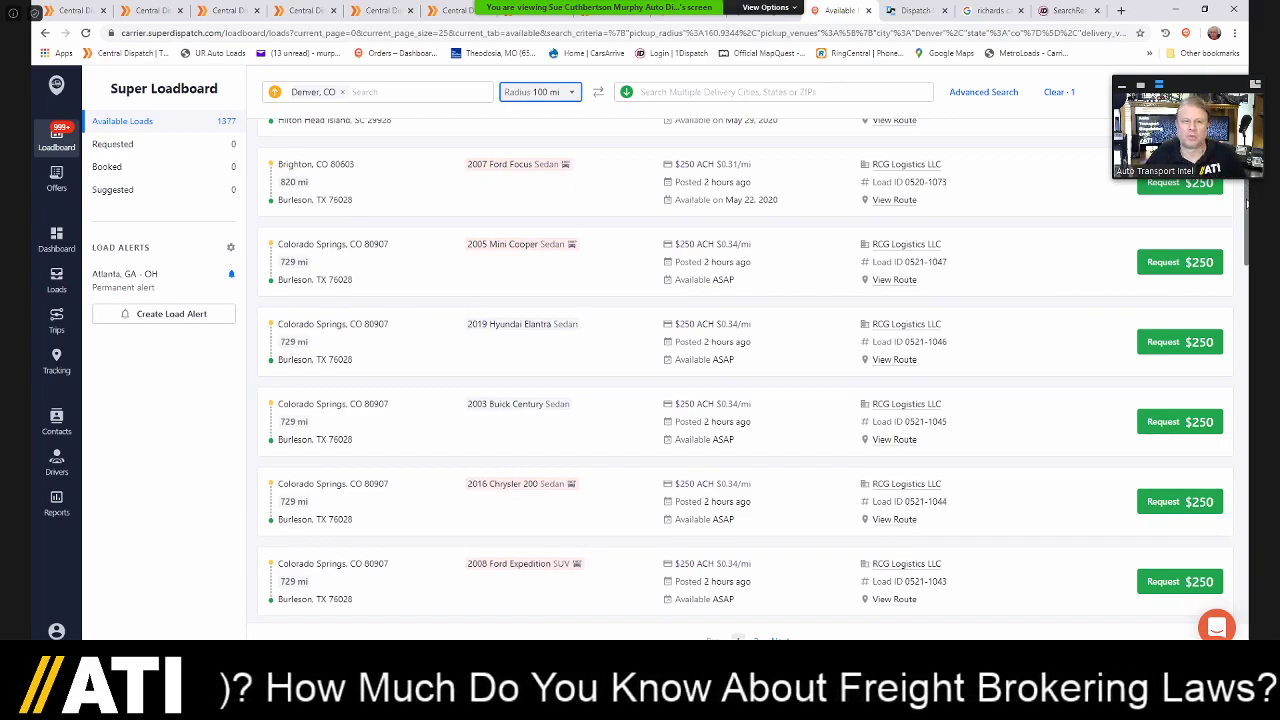
pyautogui.scroll(-3, 1246, 276)
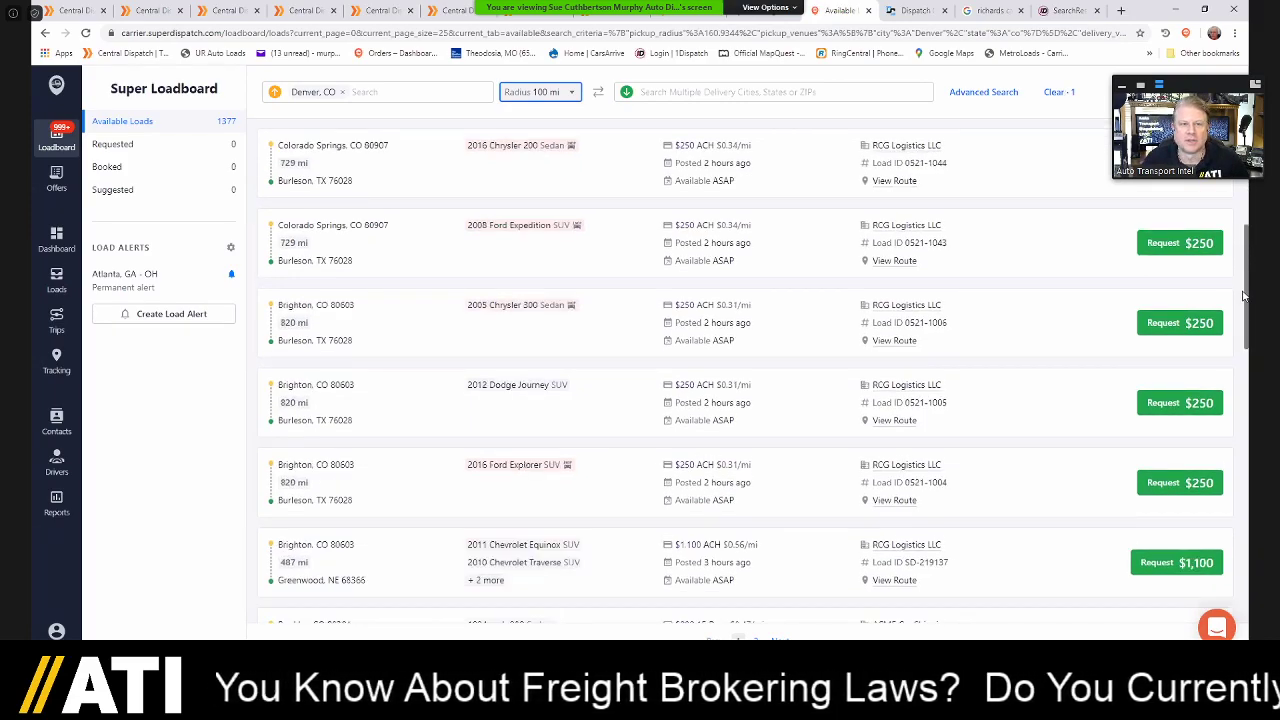
pyautogui.scroll(-2, 1246, 303)
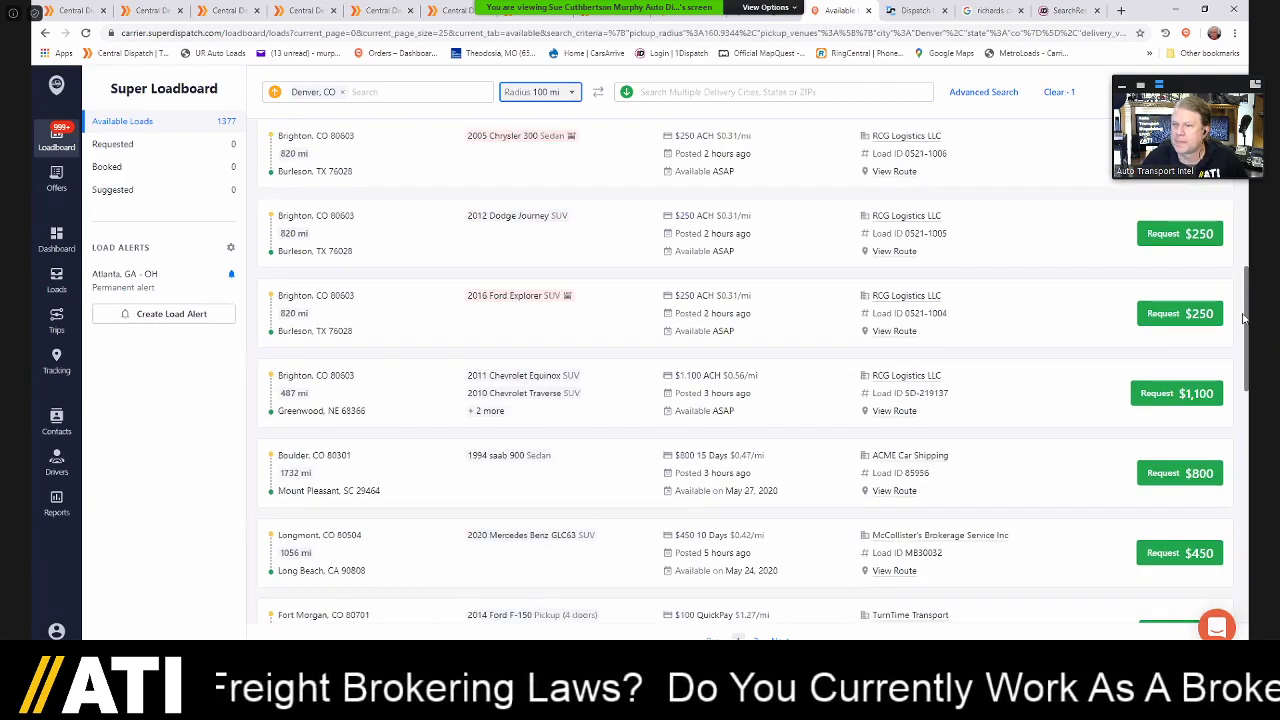
pyautogui.scroll(-1, 1244, 323)
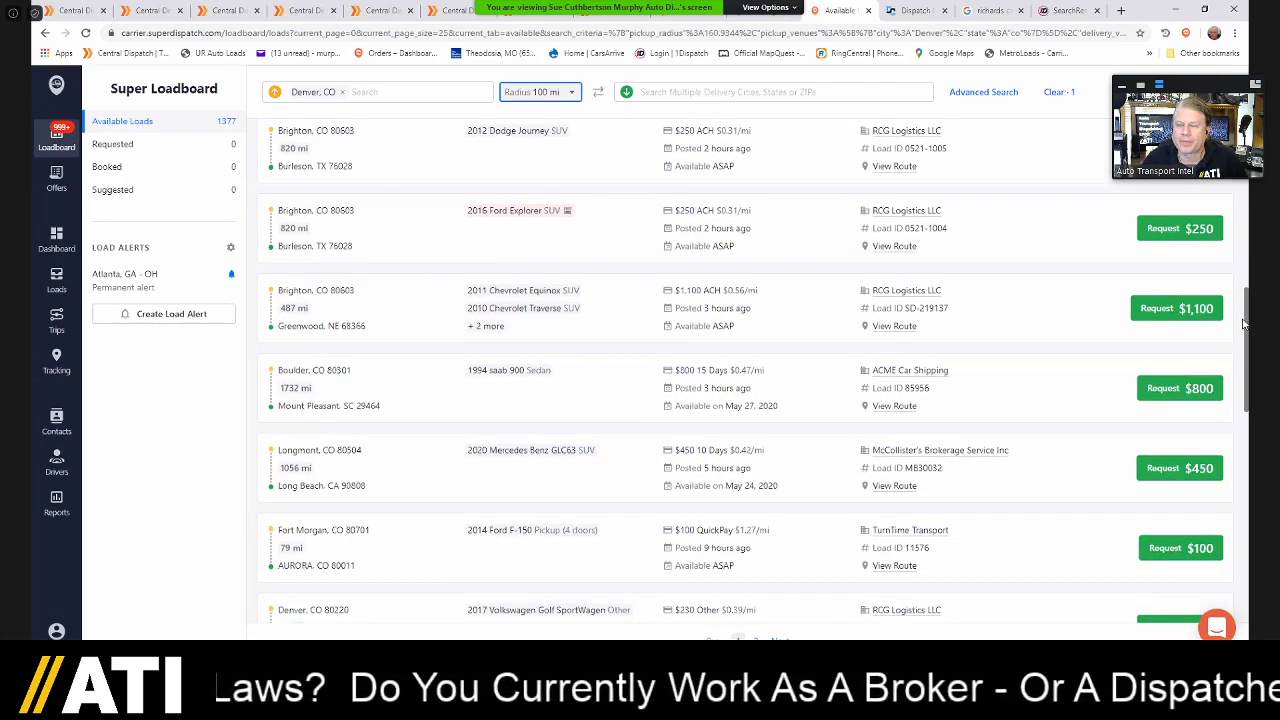
# - Compare the rates and vehicles of the remaining Denver-area loads, including those from Commerce City to Lincoln and Brighton to Burleson
pyautogui.scroll(-2, 1245, 340)
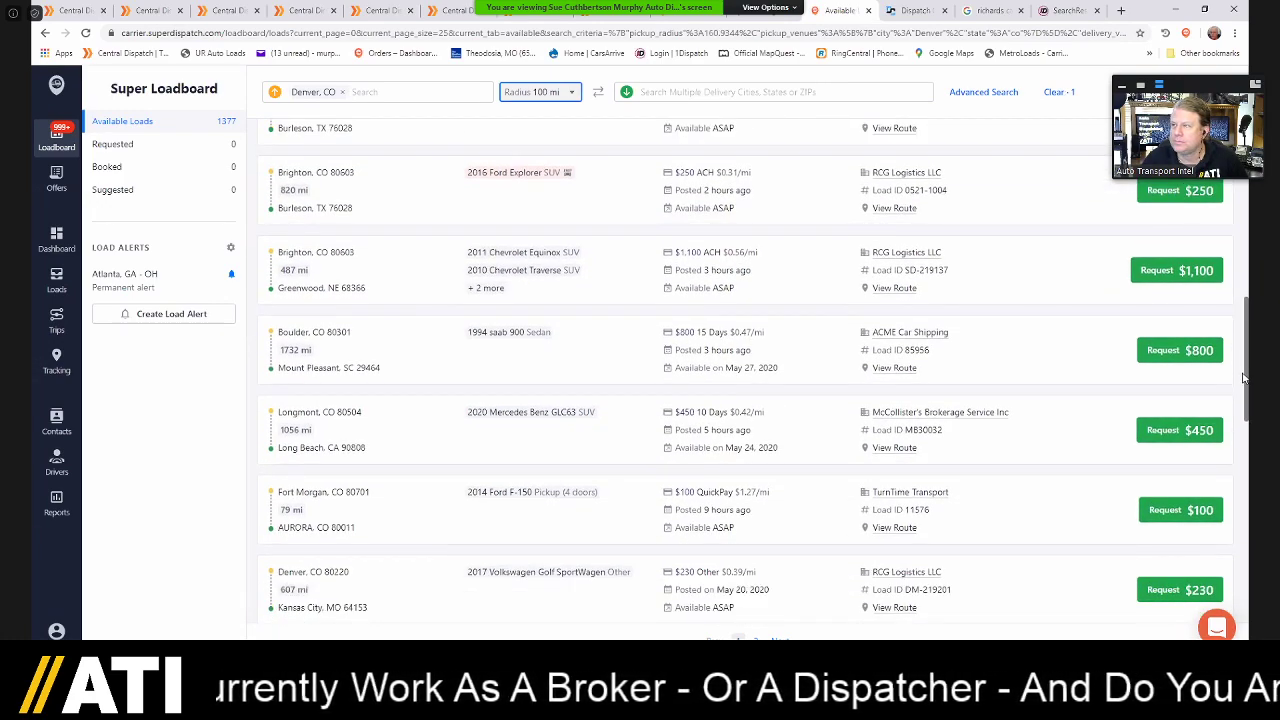
pyautogui.scroll(-1, 1245, 400)
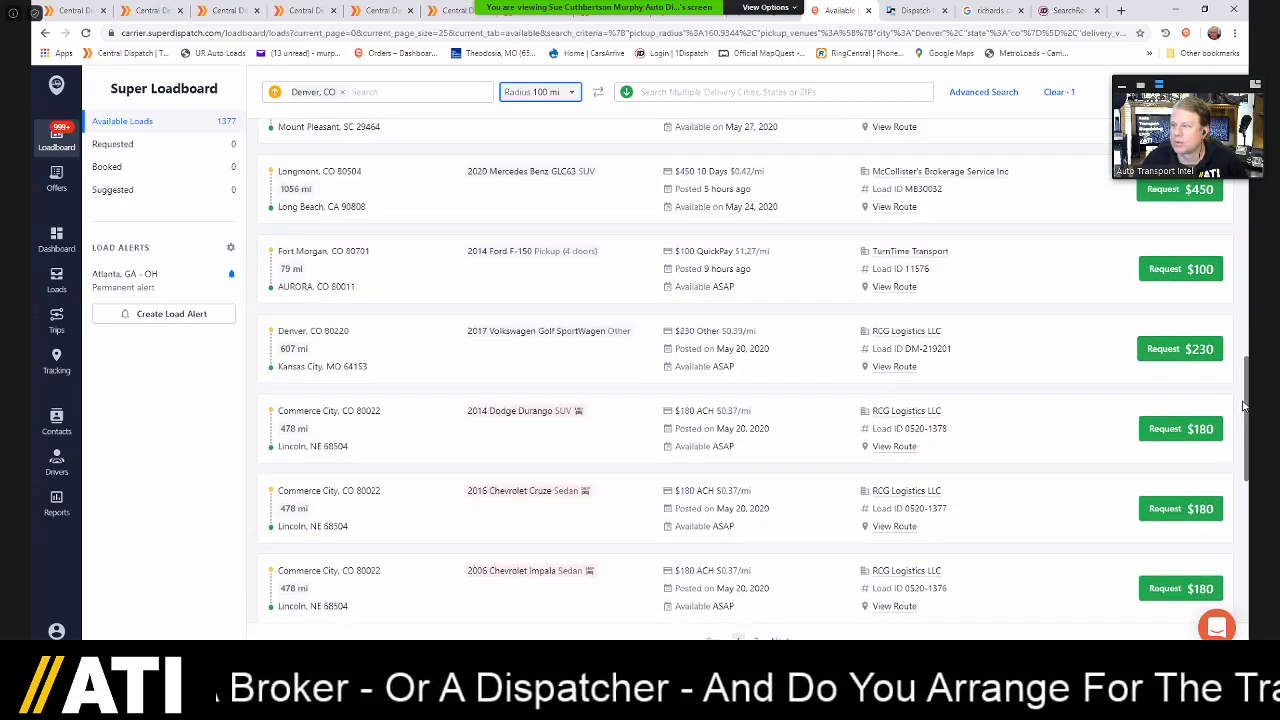
pyautogui.scroll(-1, 1245, 418)
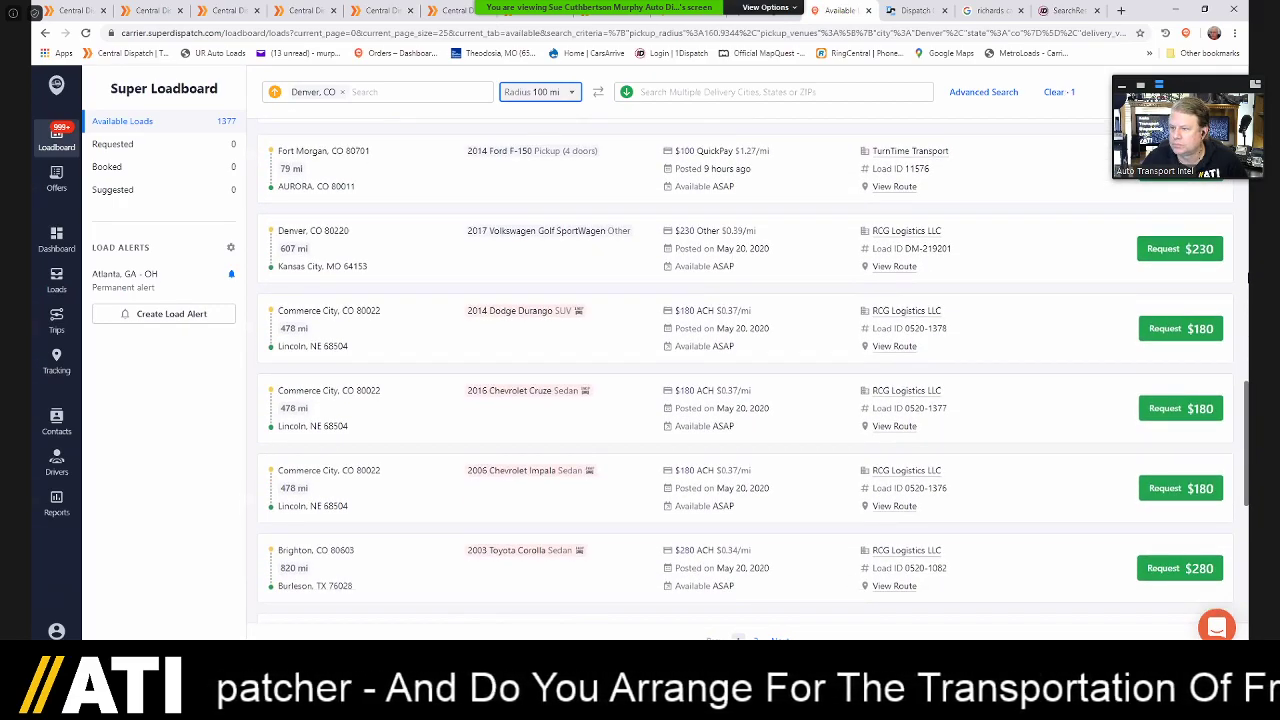
pyautogui.scroll(1, 1249, 280)
pyautogui.scroll(3, 1247, 300)
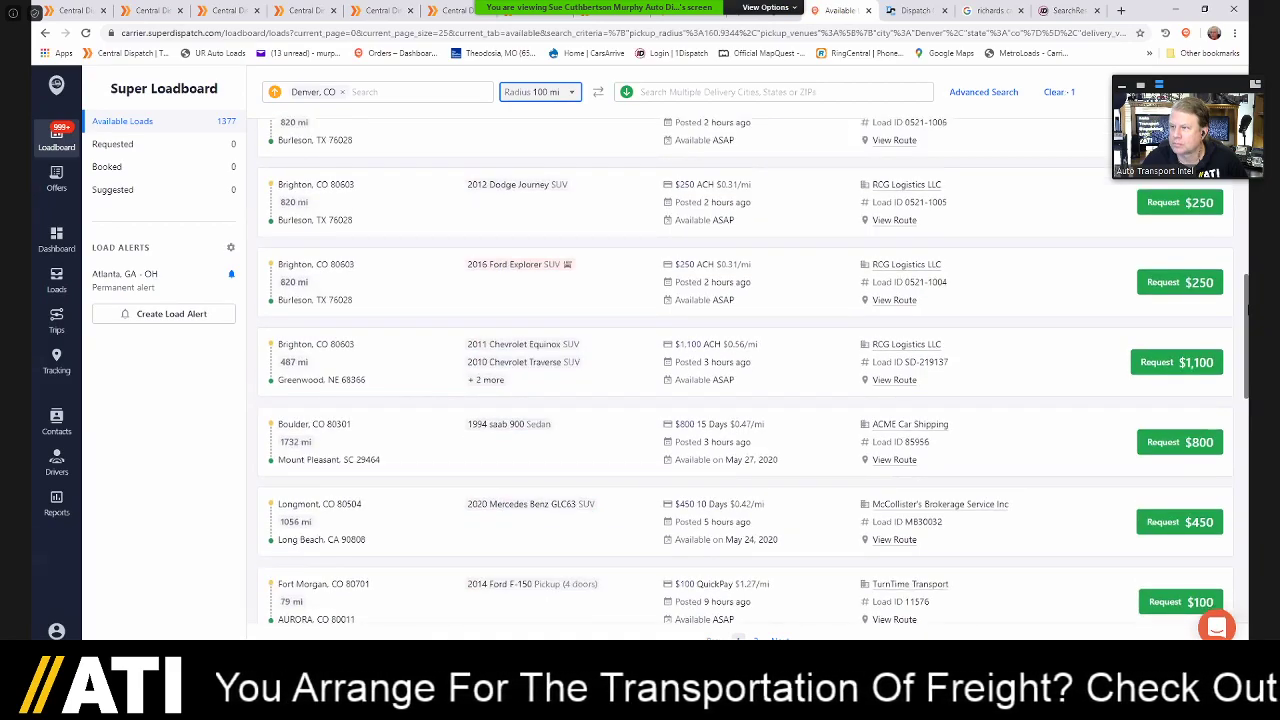
pyautogui.scroll(3, 1246, 345)
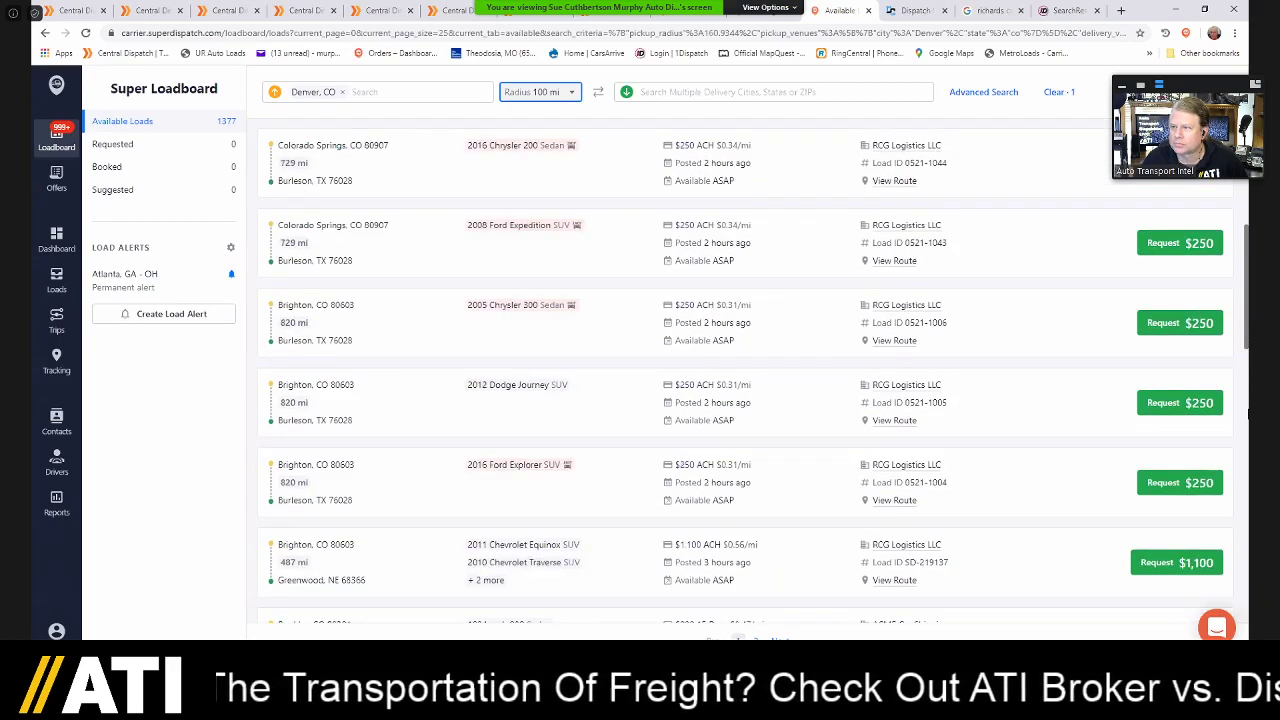
pyautogui.scroll(-5, 1247, 375)
pyautogui.scroll(-10, 1248, 503)
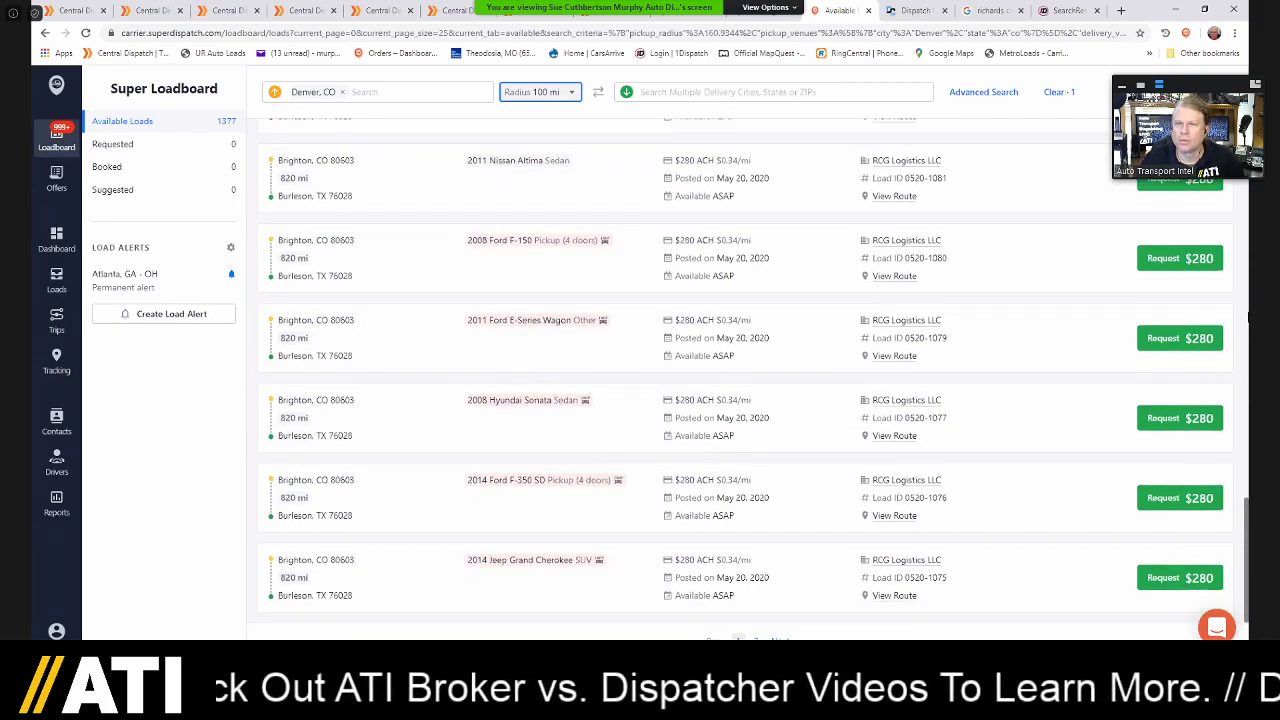
pyautogui.scroll(5, 1249, 310)
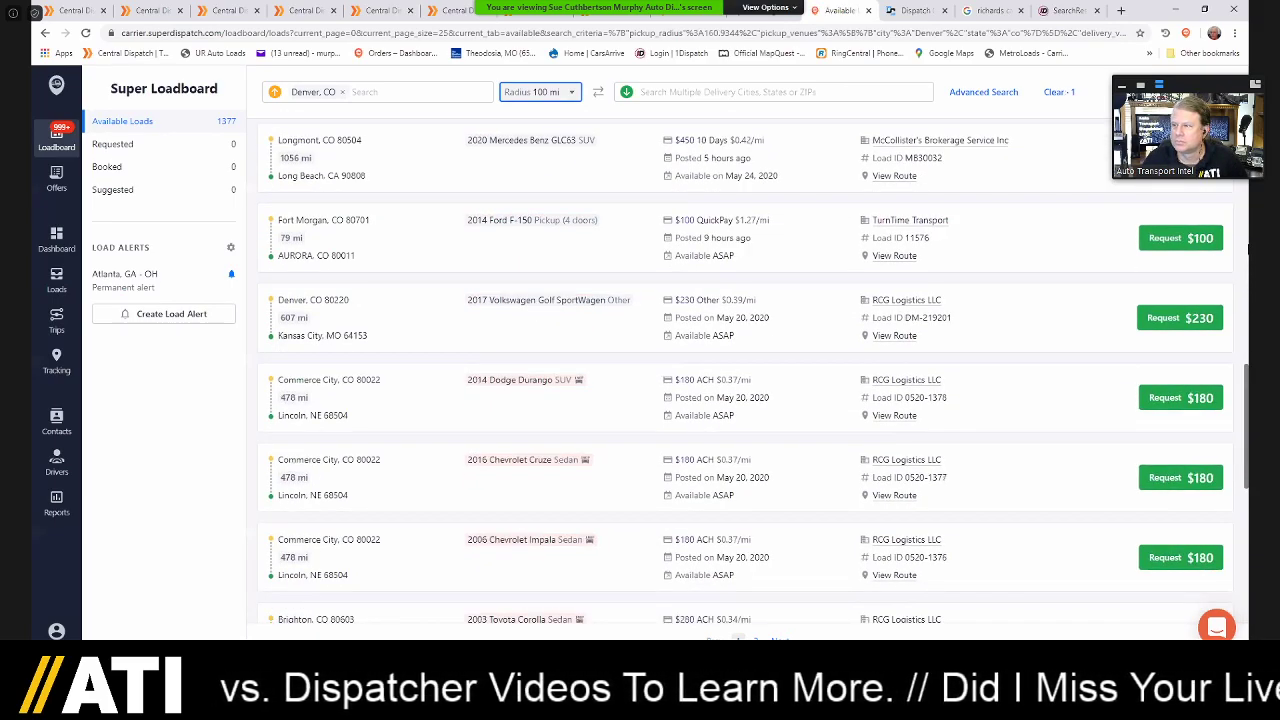
pyautogui.scroll(3, 1248, 251)
pyautogui.scroll(2, 1248, 237)
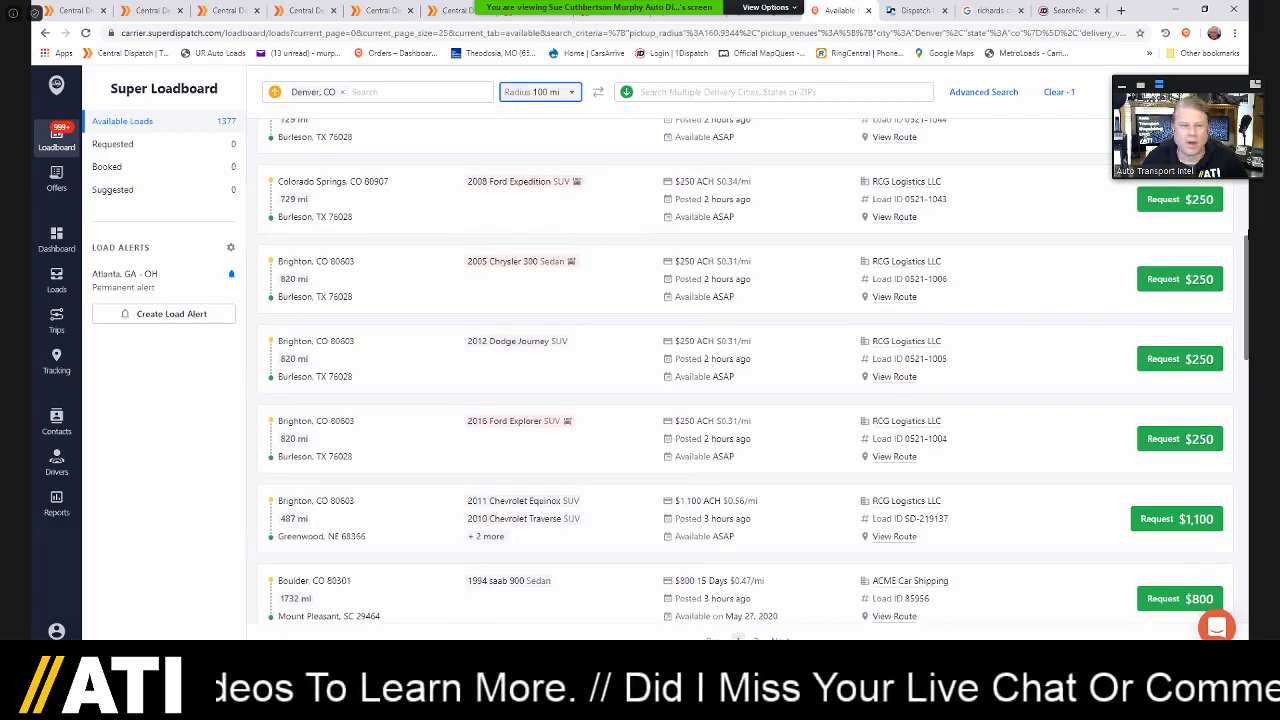
pyautogui.scroll(3, 1248, 234)
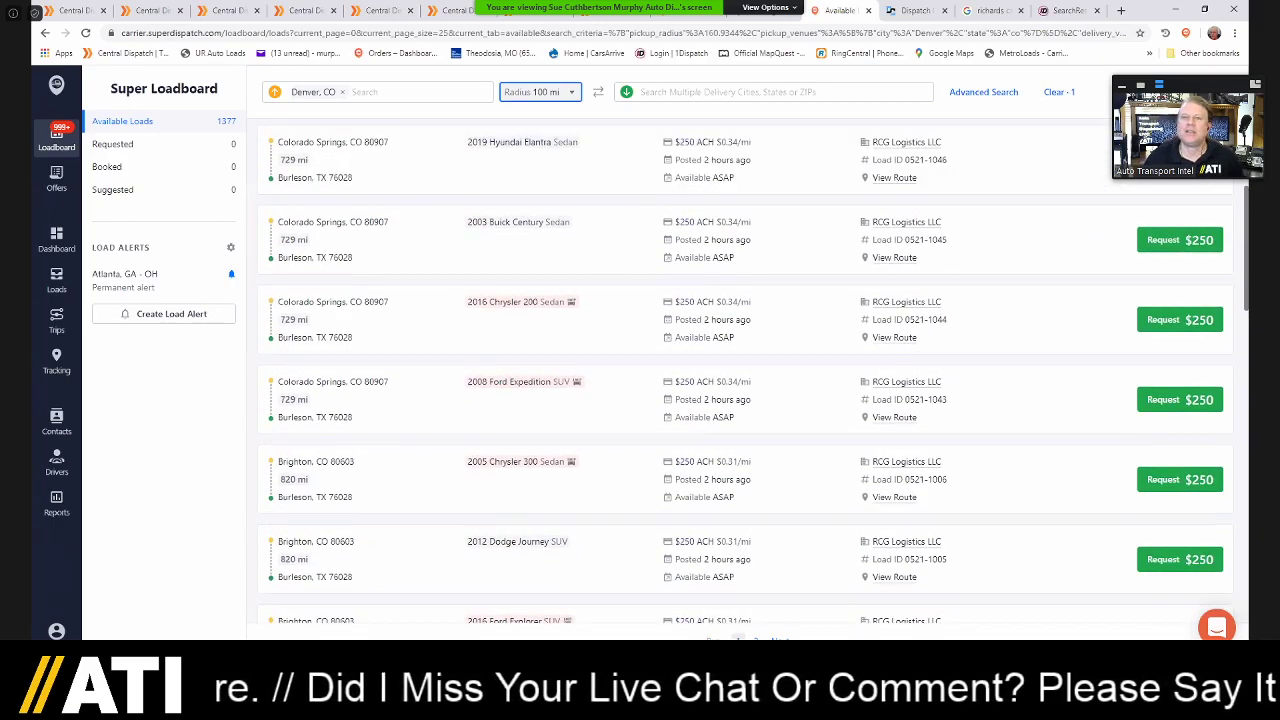
pyautogui.scroll(3, 1248, 240)
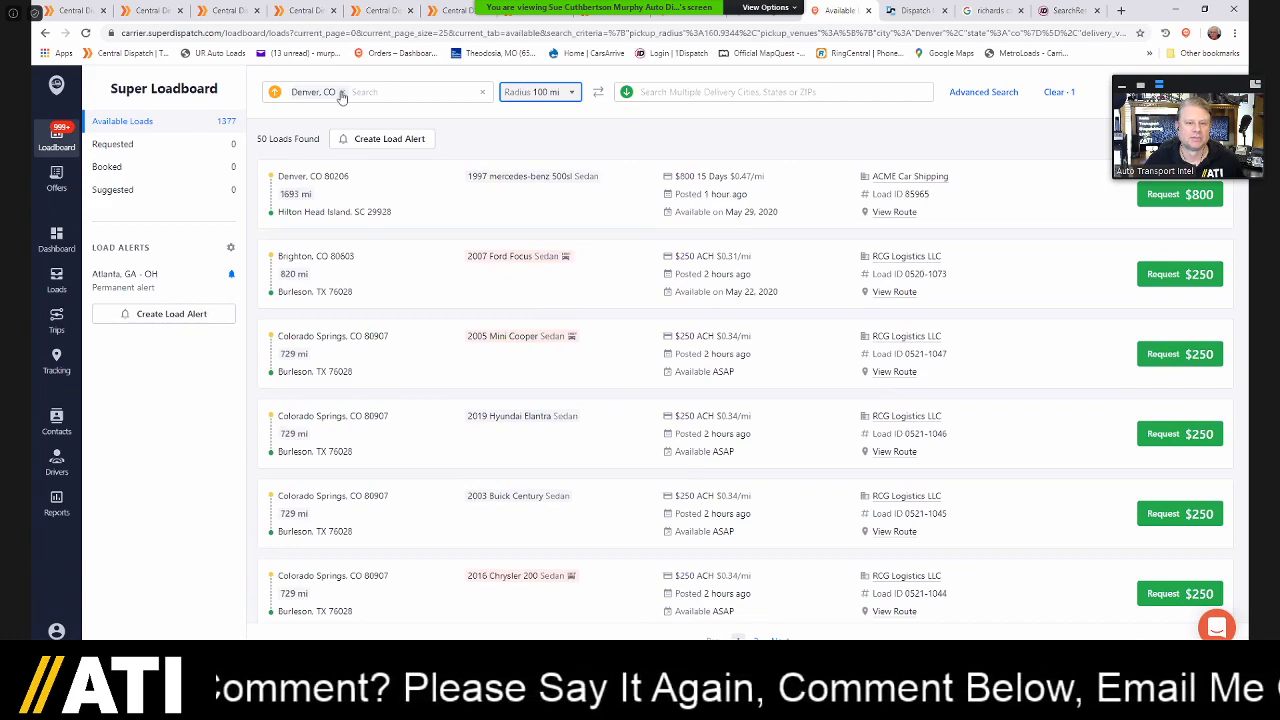
# - Clear the Denver pickup filter and look over the Nashville-area search results on Central Dispatch
pyautogui.click(341, 92)
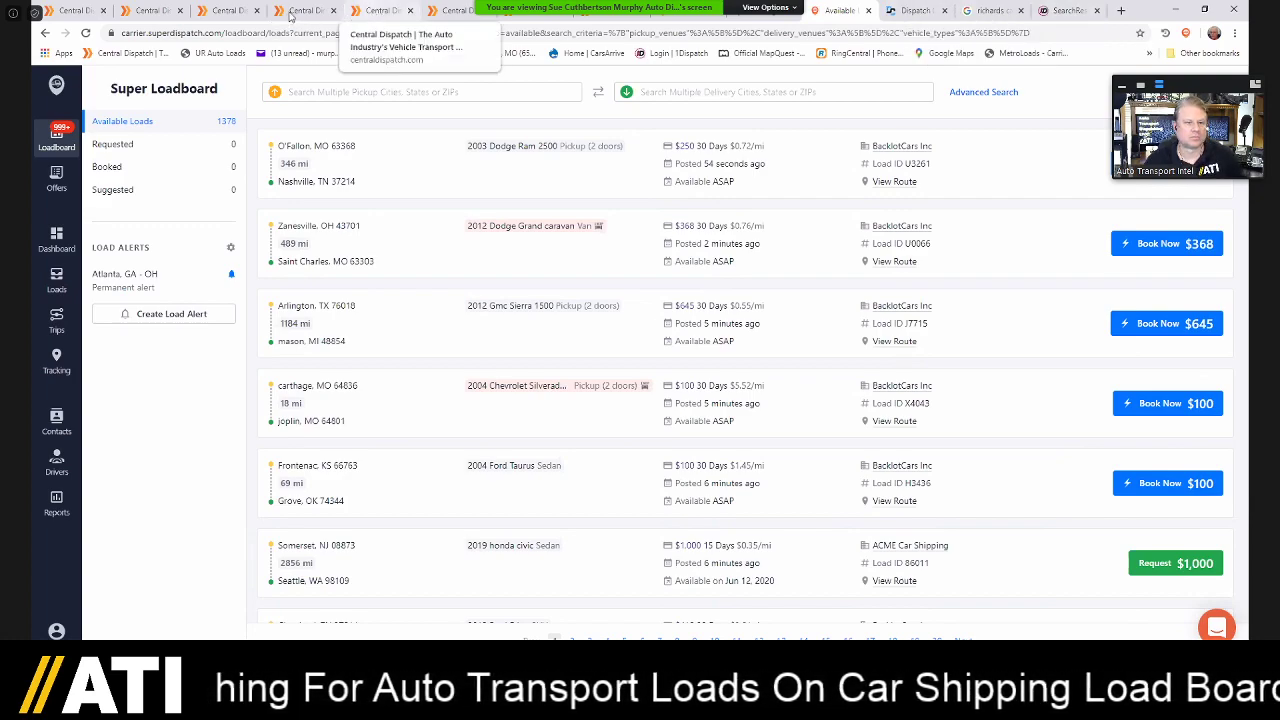
pyautogui.click(376, 12)
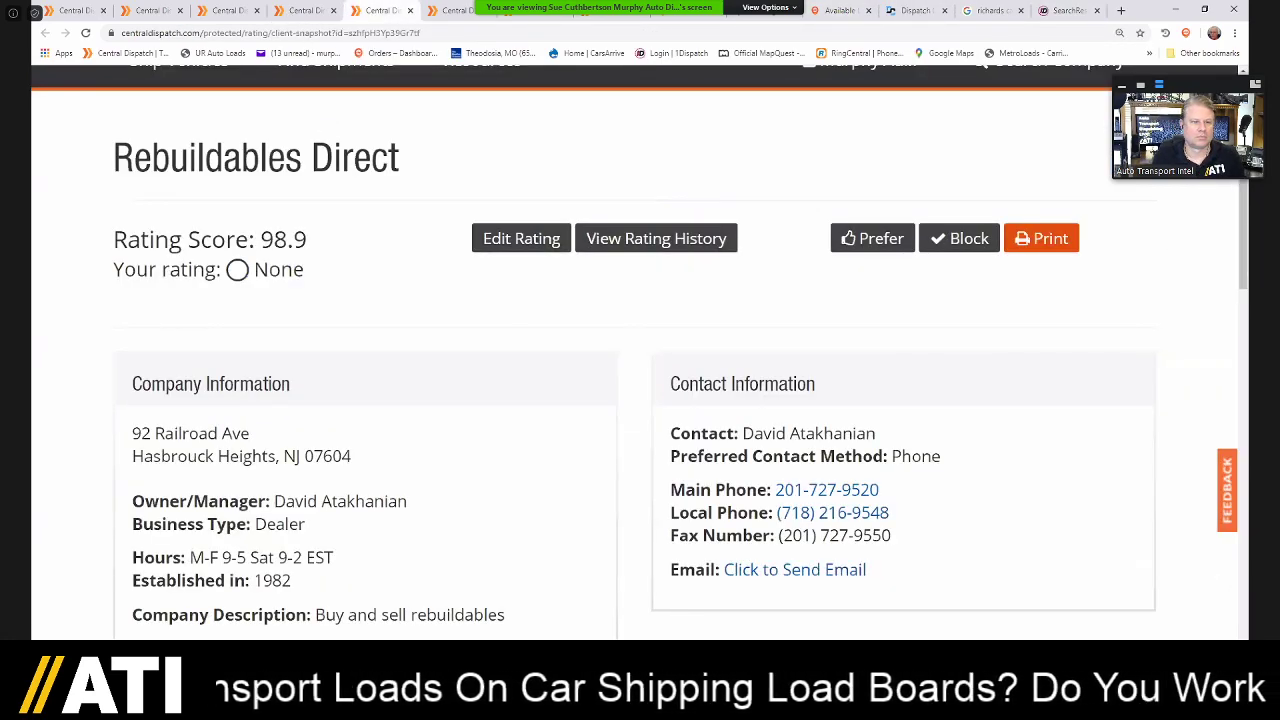
pyautogui.click(302, 11)
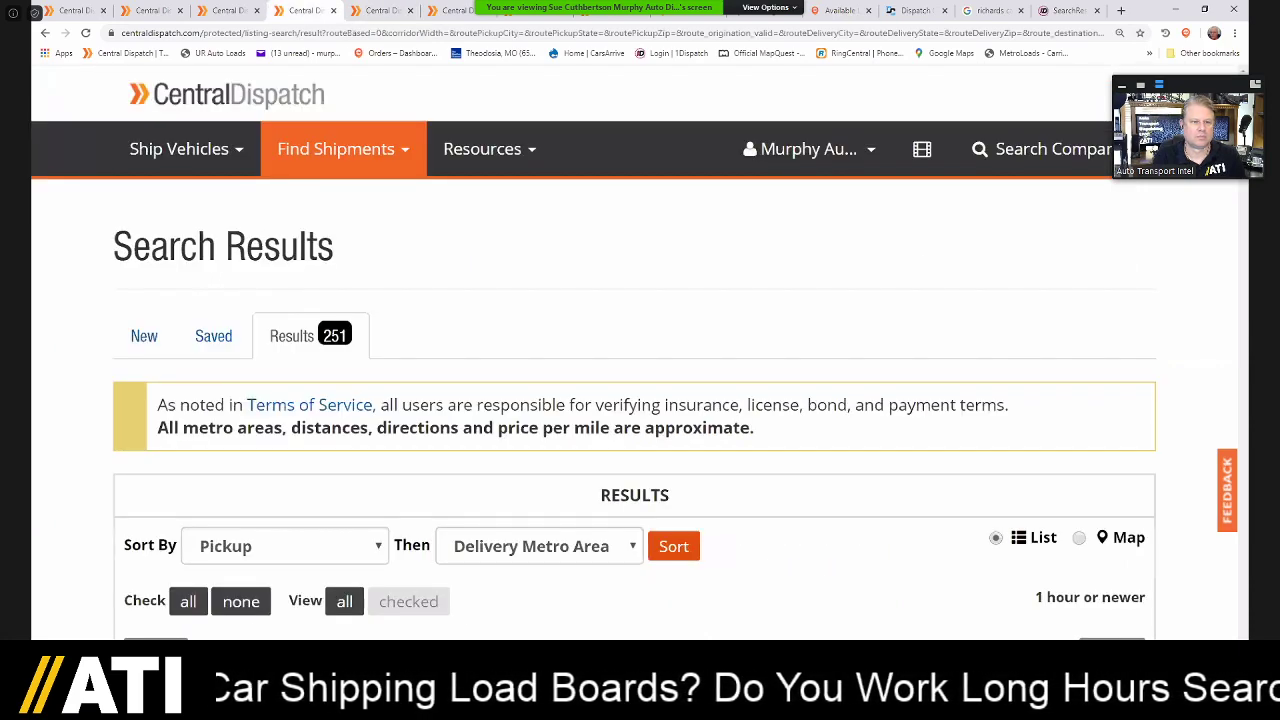
pyautogui.scroll(-1, 640, 400)
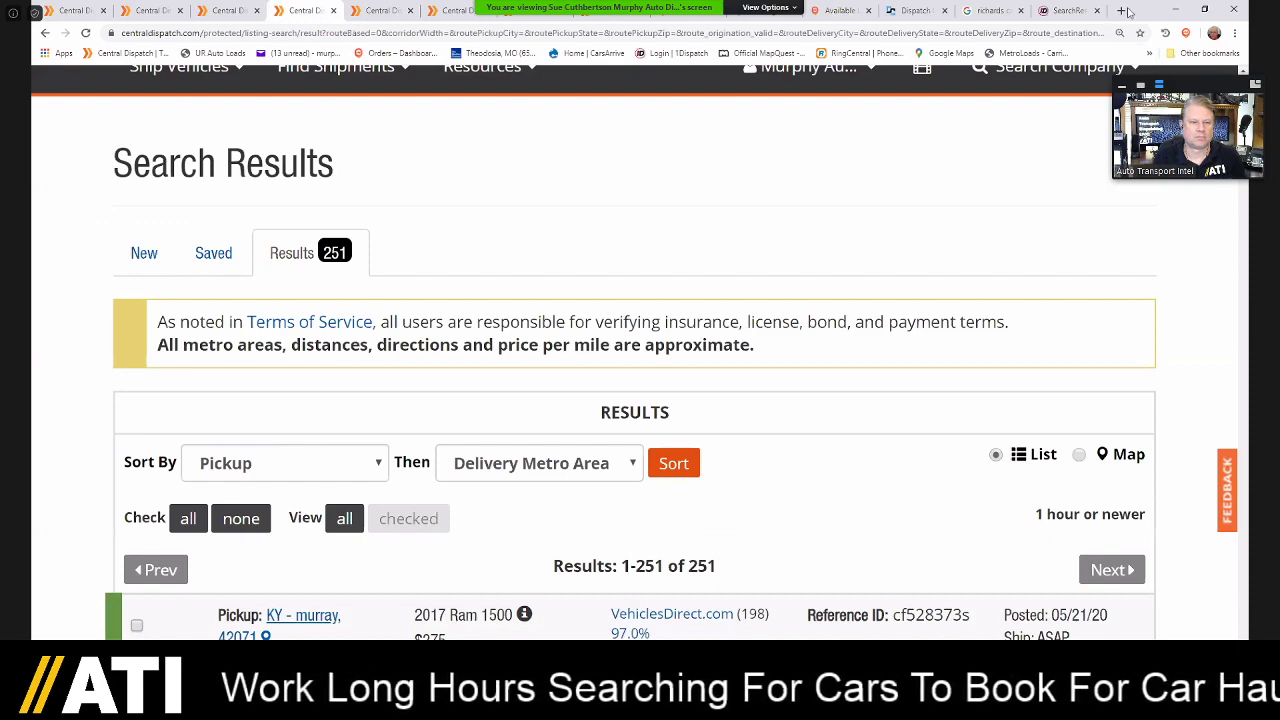
pyautogui.scroll(-3, 640, 400)
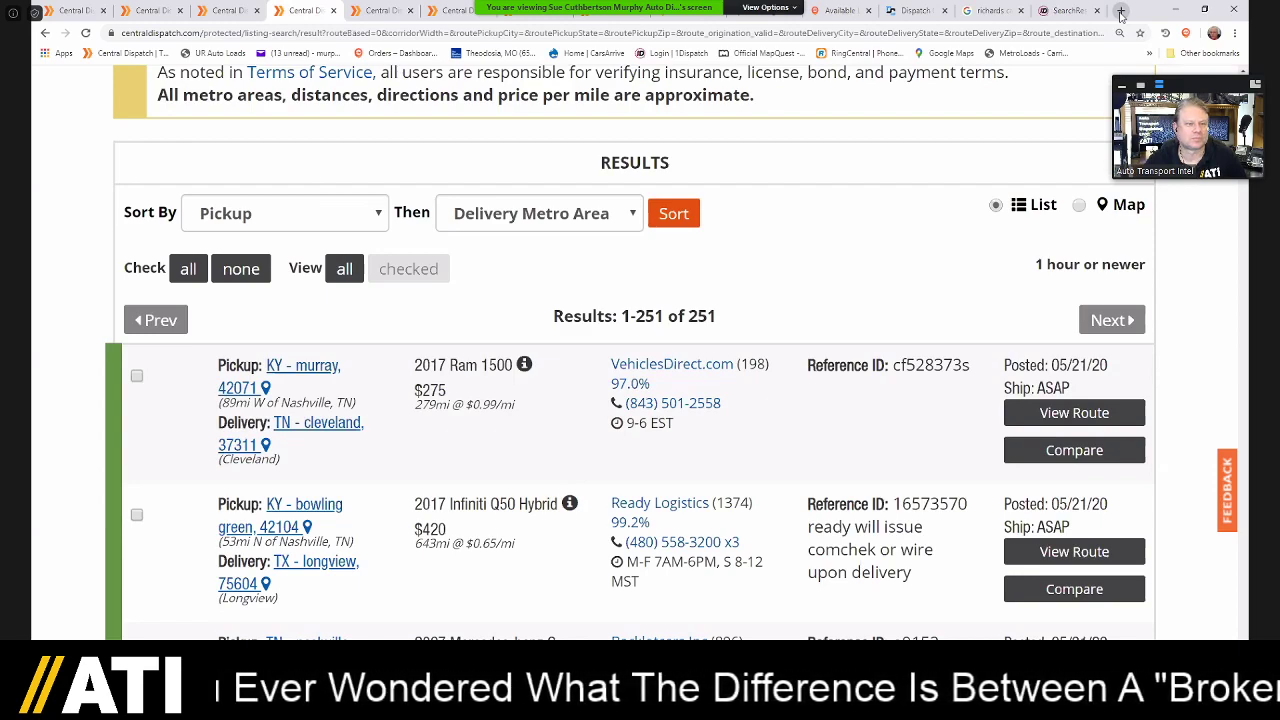
# - Open haully.com in a new tab and search for loads from Denver, CO to anywhere
pyautogui.click(1121, 10)
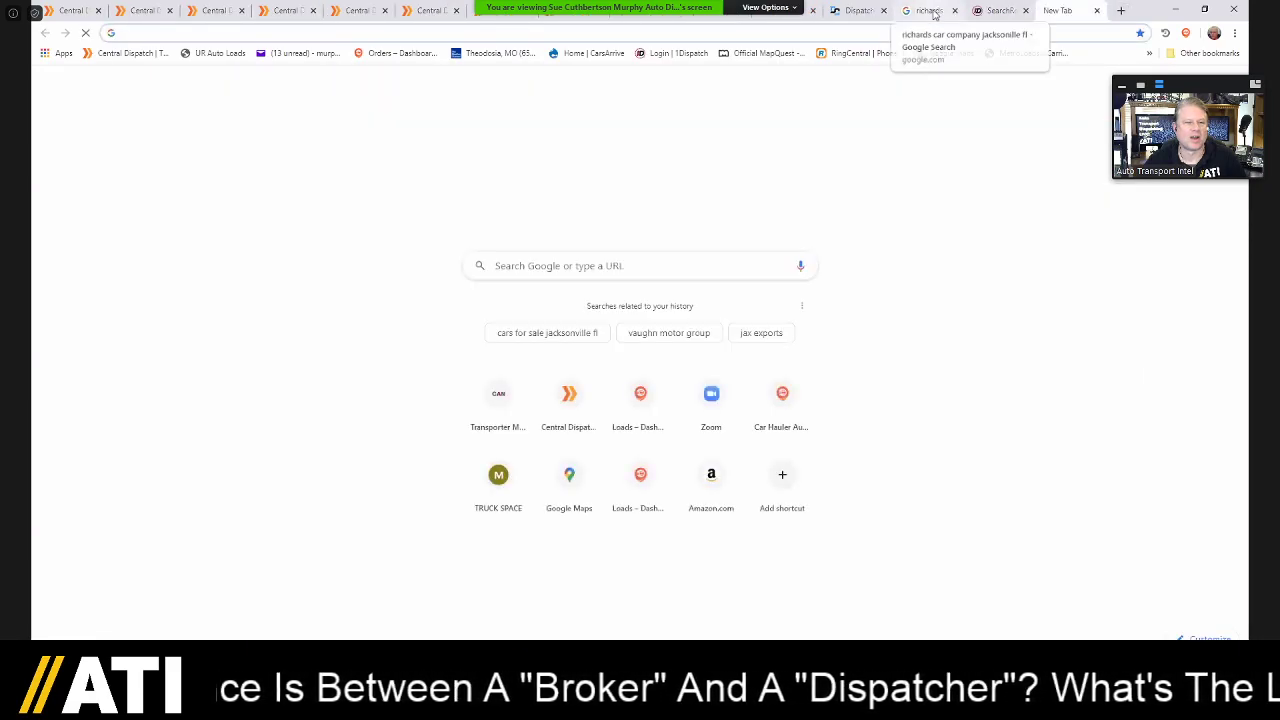
pyautogui.write('hau')
pyautogui.press('Return')
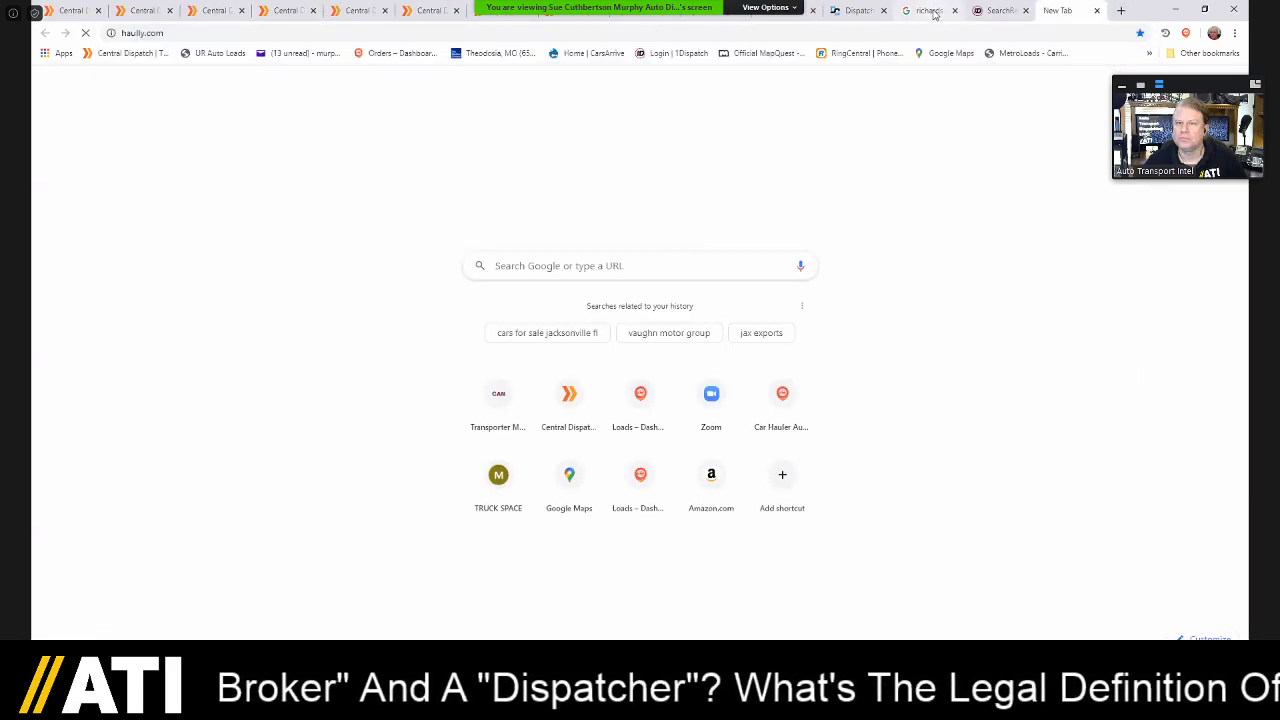
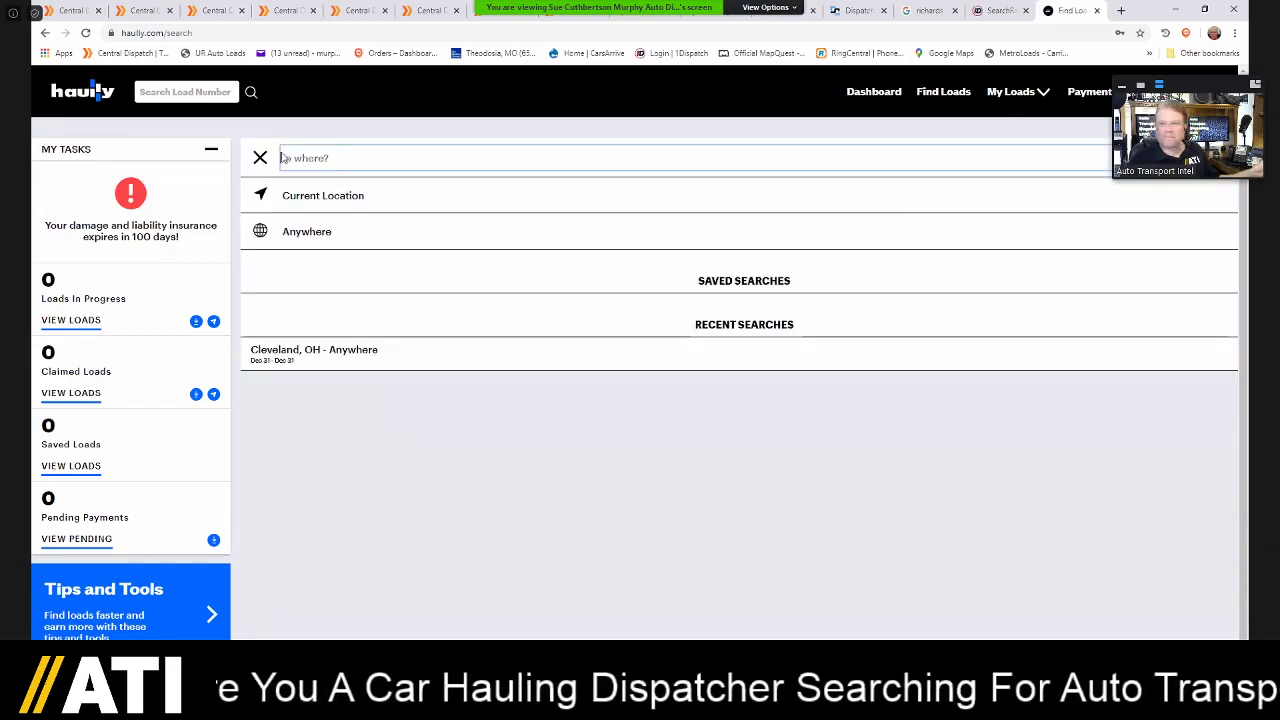
pyautogui.click(325, 238)
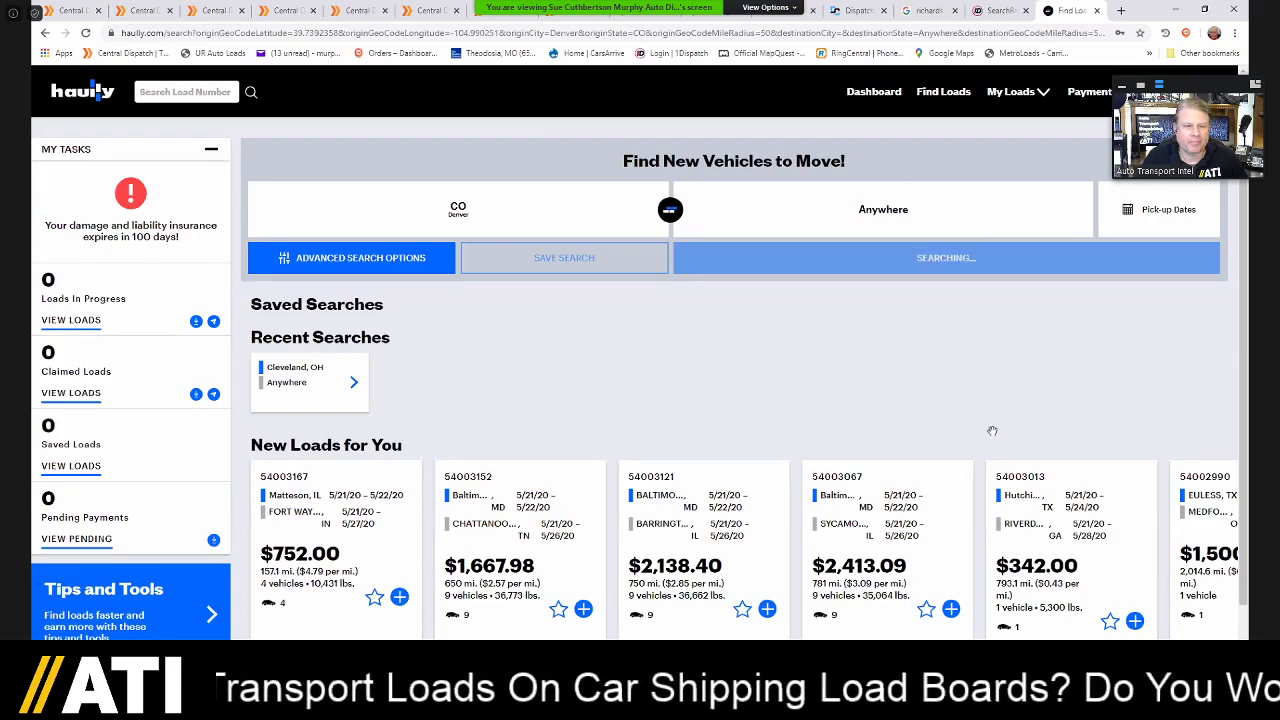
# - Review the rates, mileage and vehicle counts of the Haully loads from Parker, Henderson, Federal Heights, Littleton, Brighton and Aurora
pyautogui.scroll(-1, 734, 400)
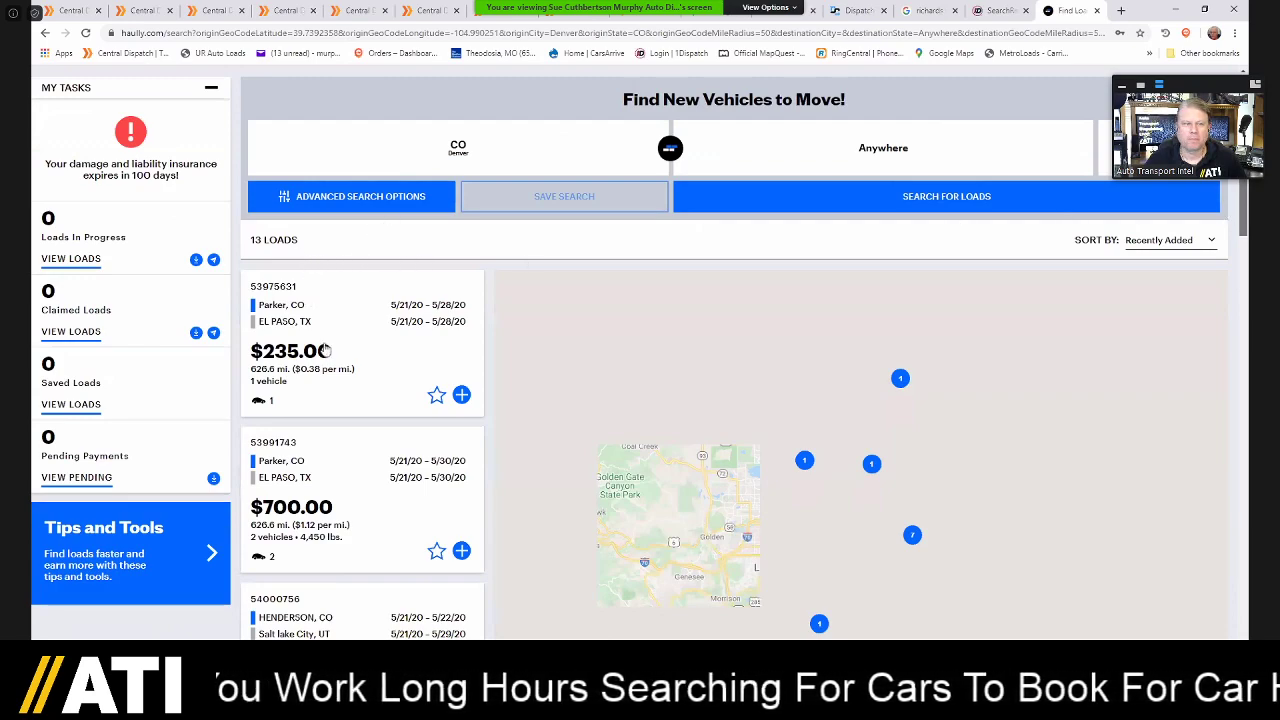
pyautogui.scroll(-1, 326, 350)
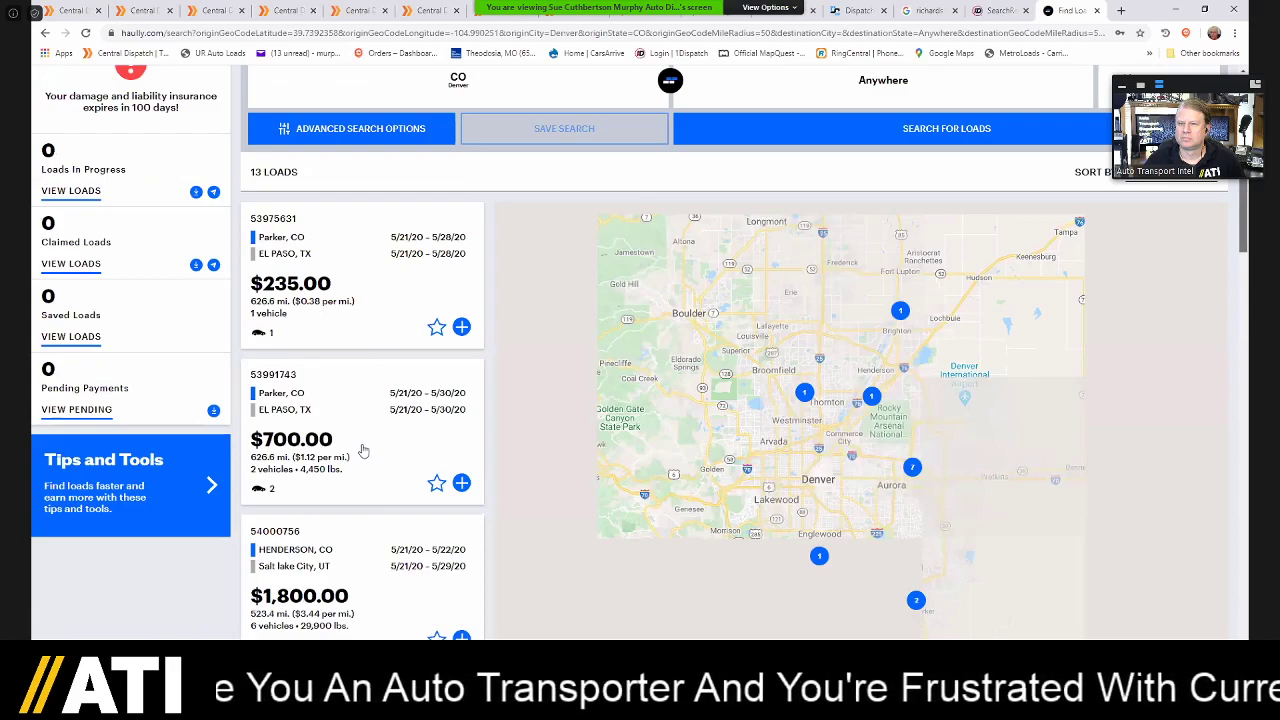
pyautogui.scroll(-1, 363, 451)
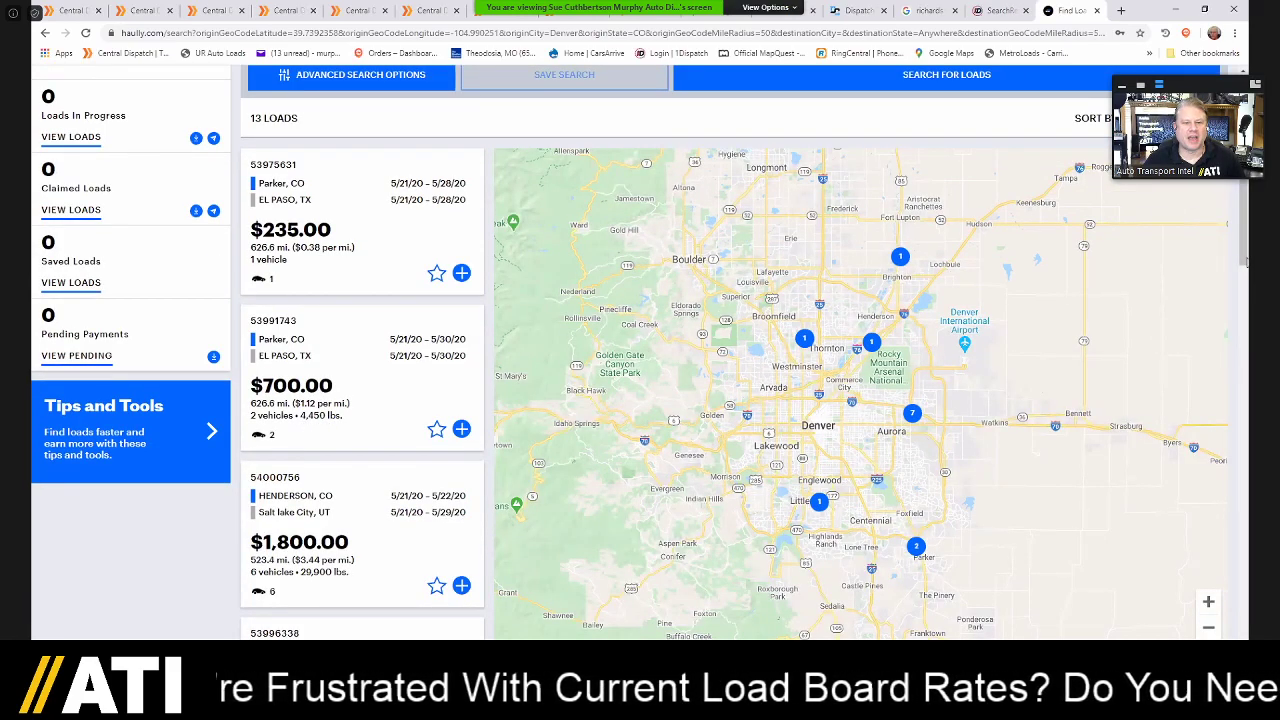
pyautogui.moveTo(1244, 218); pyautogui.dragTo(1244, 230)
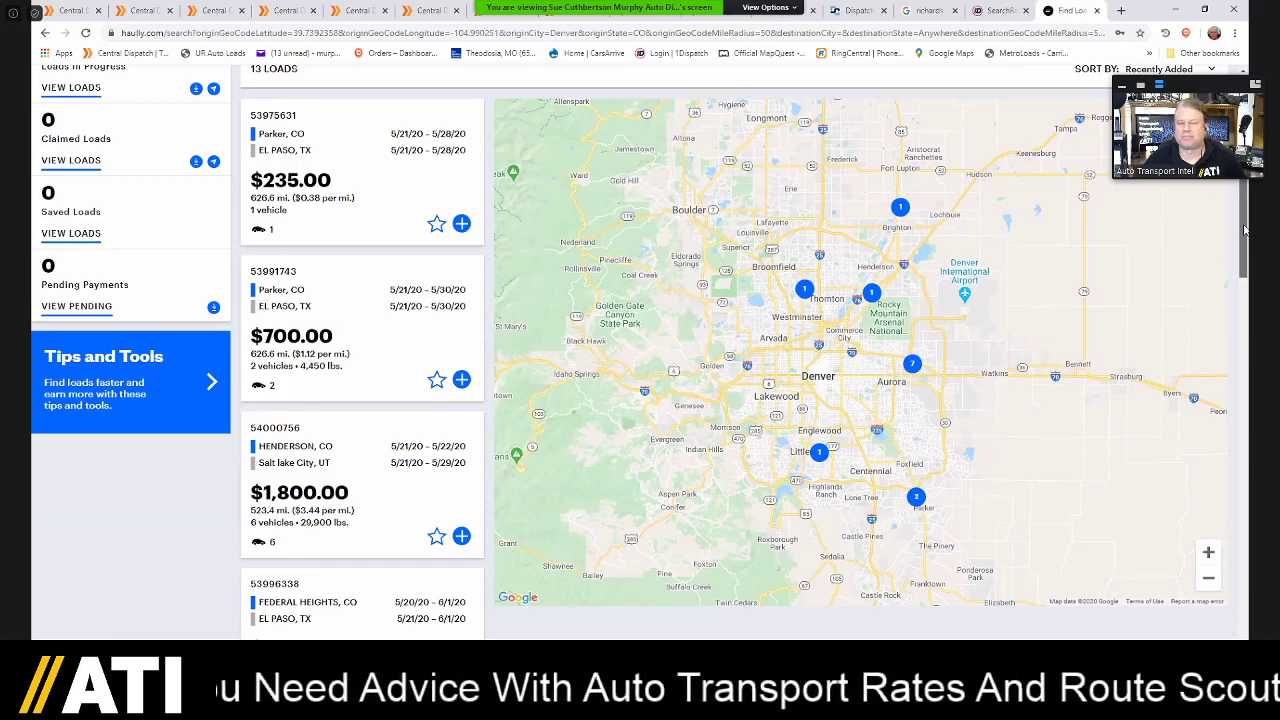
pyautogui.moveTo(1244, 232); pyautogui.dragTo(1244, 233)
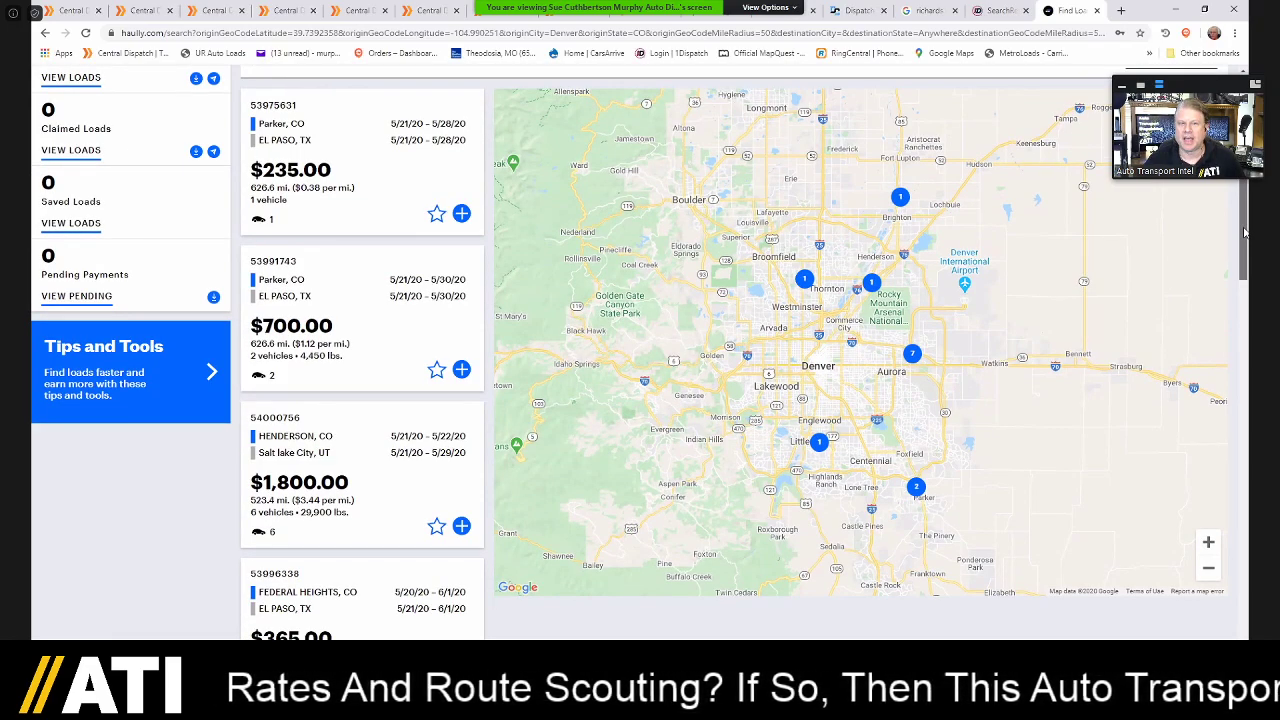
pyautogui.moveTo(1244, 237); pyautogui.dragTo(1240, 291)
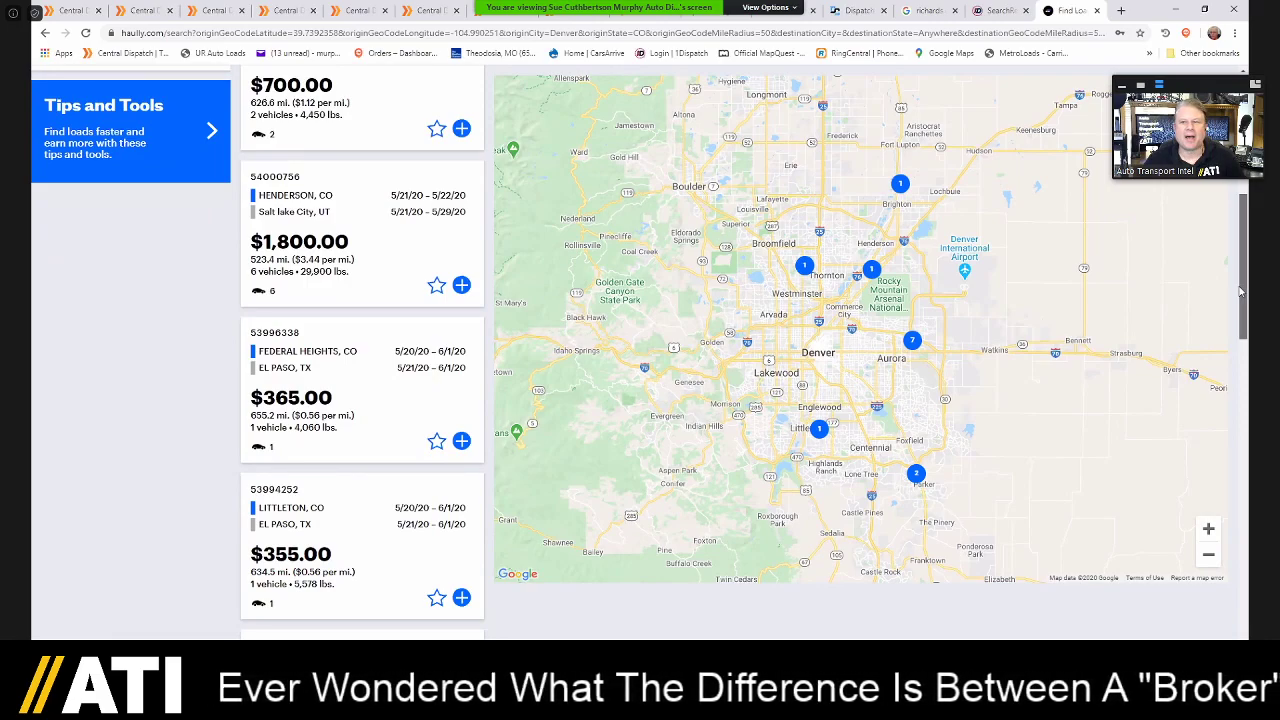
pyautogui.moveTo(1240, 291); pyautogui.dragTo(1242, 341)
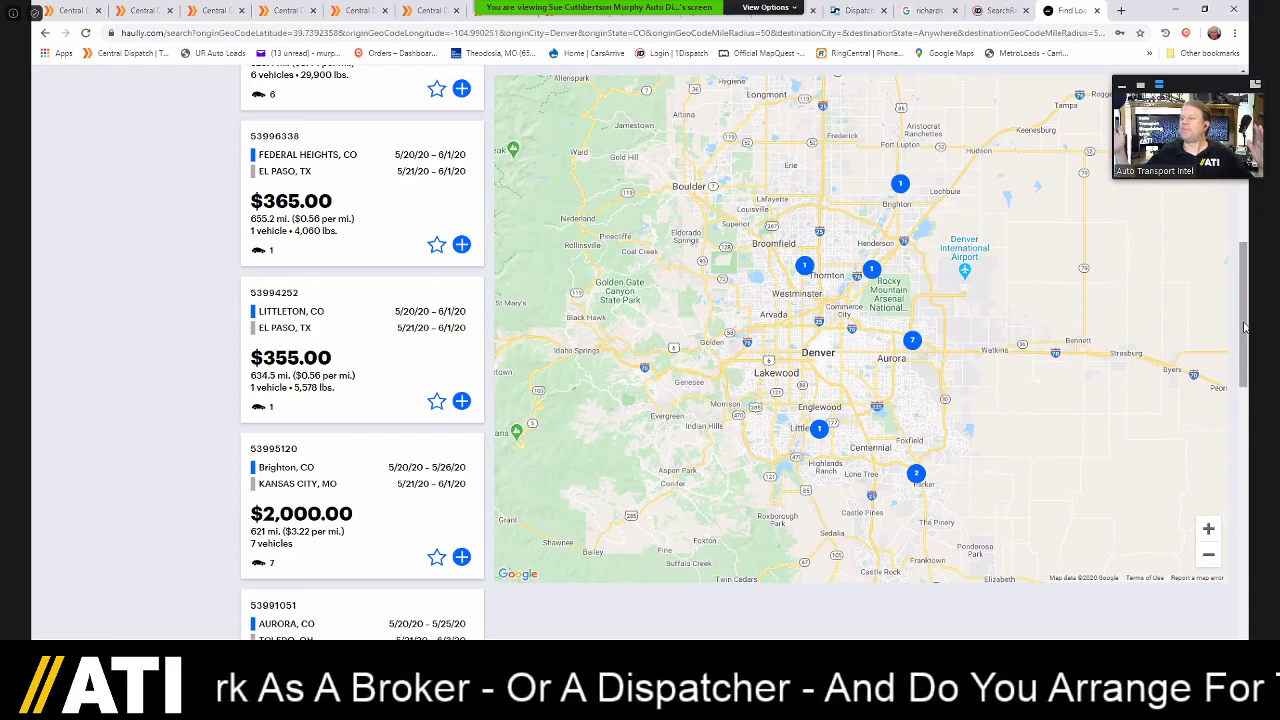
pyautogui.moveTo(1245, 328); pyautogui.dragTo(1237, 392)
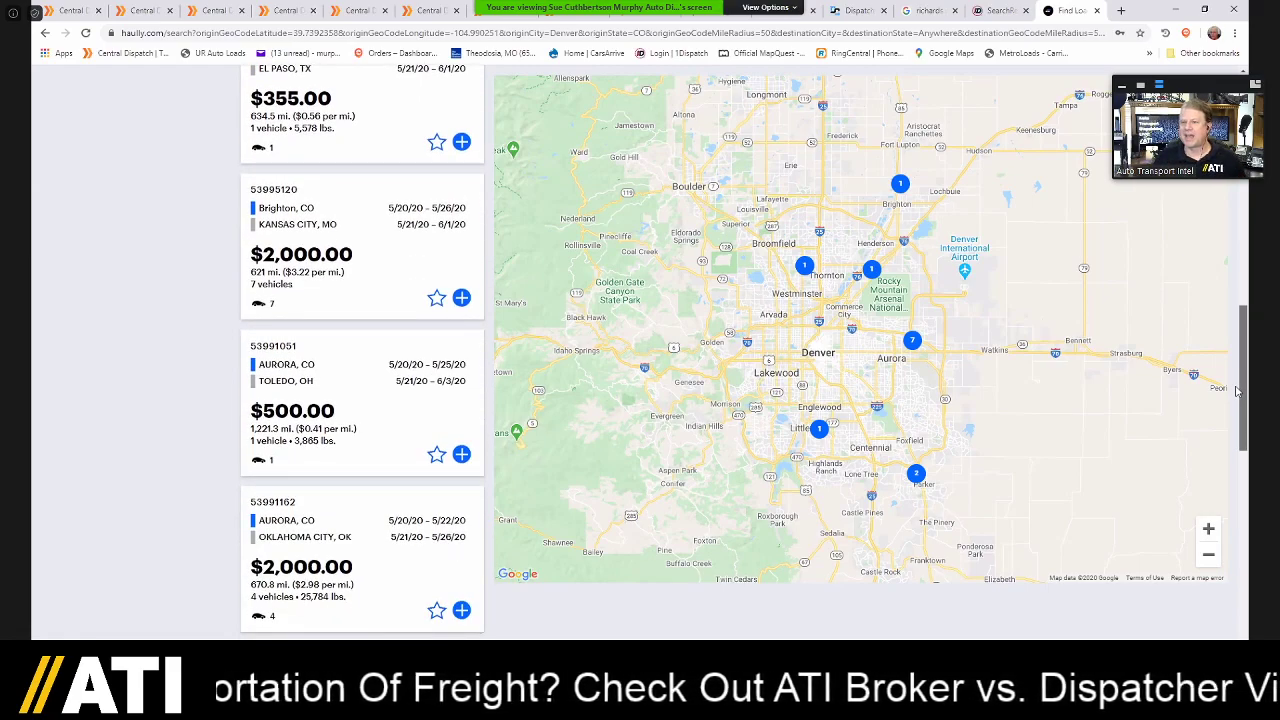
pyautogui.moveTo(1237, 392); pyautogui.dragTo(1237, 394)
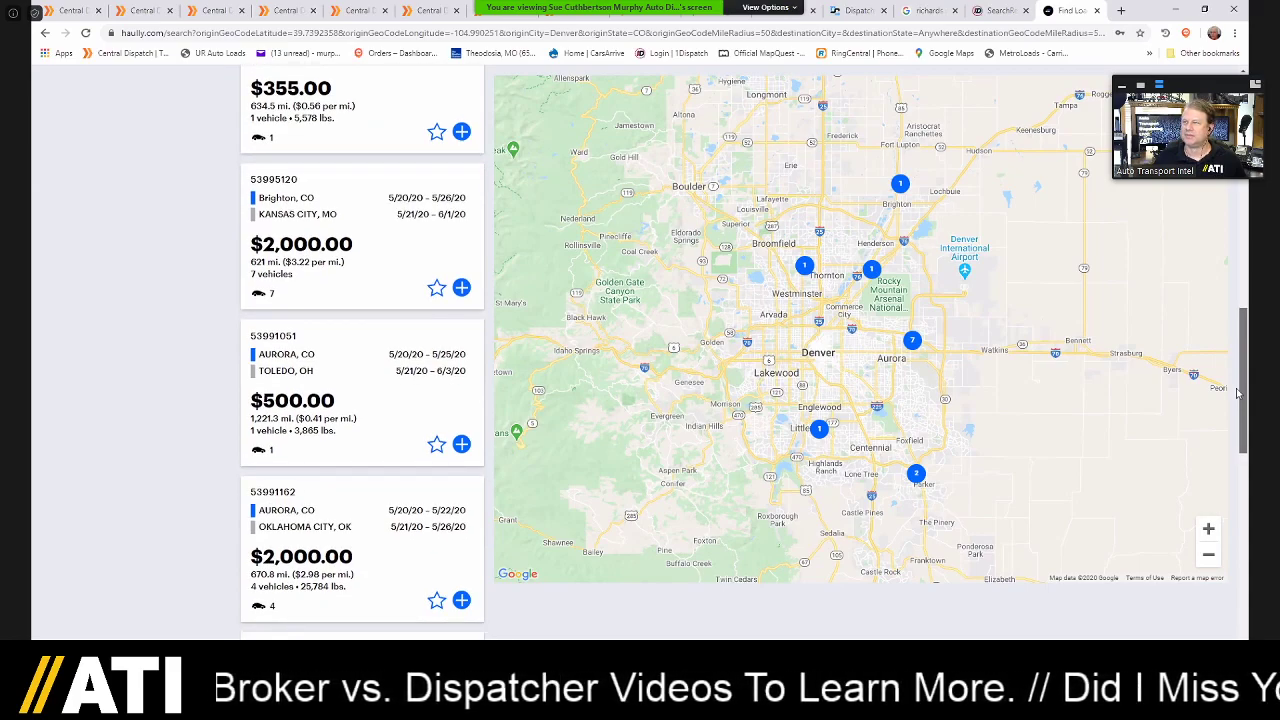
pyautogui.moveTo(1237, 393); pyautogui.dragTo(1244, 432)
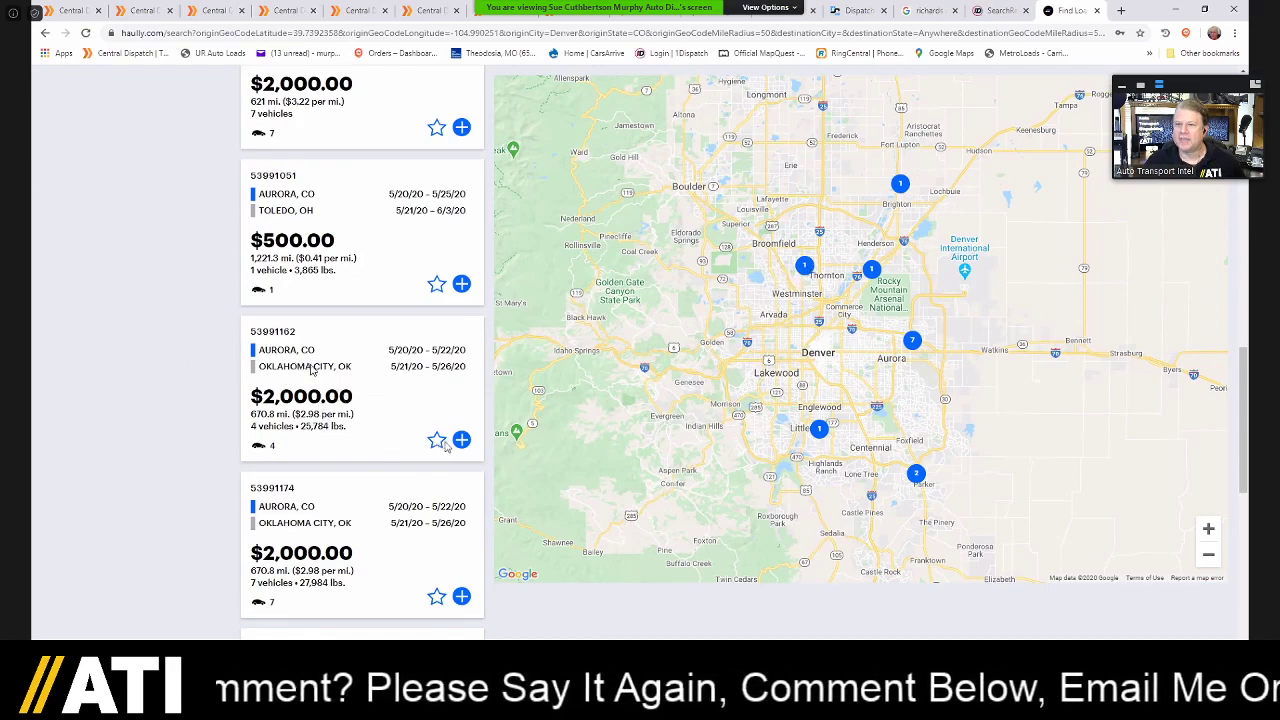
# - Inspect the pickup, drop-off, vehicles and route of the four-vehicle load from Aurora, CO to Oklahoma City, OK
pyautogui.click(318, 422)
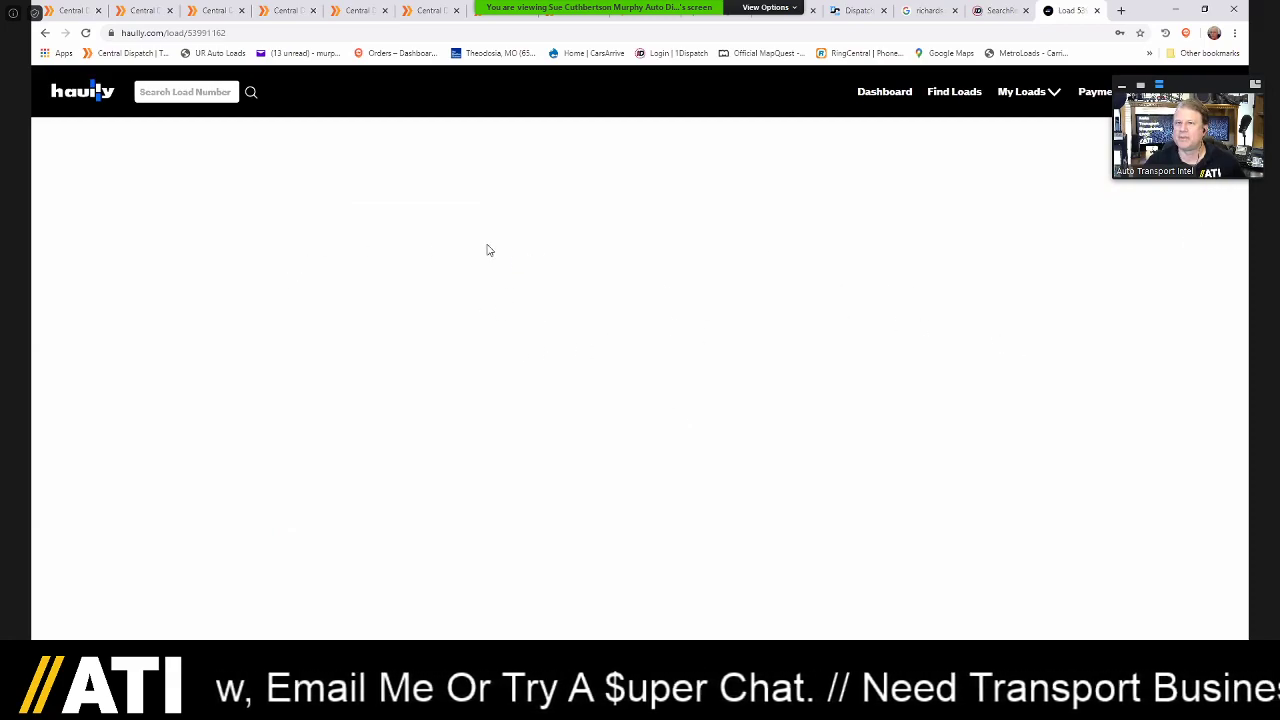
pyautogui.scroll(-1, 573, 208)
pyautogui.scroll(-1, 903, 380)
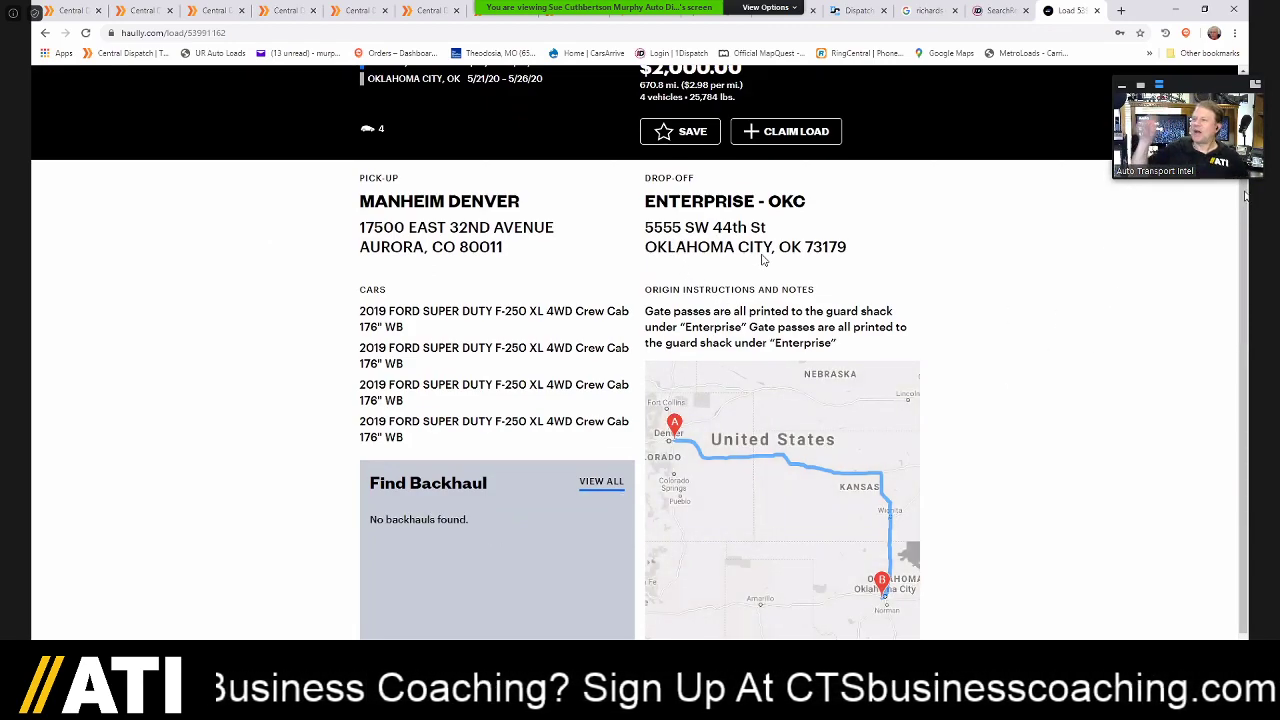
pyautogui.scroll(-1, 762, 260)
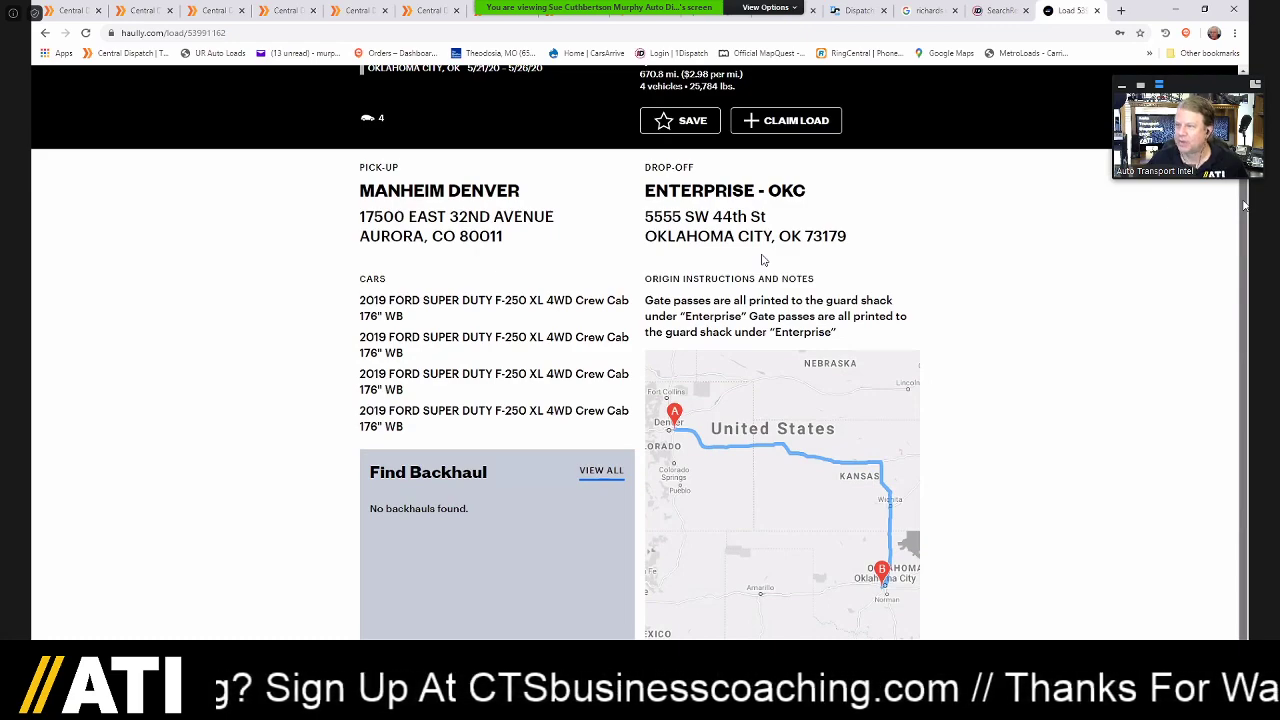
pyautogui.scroll(-1, 762, 260)
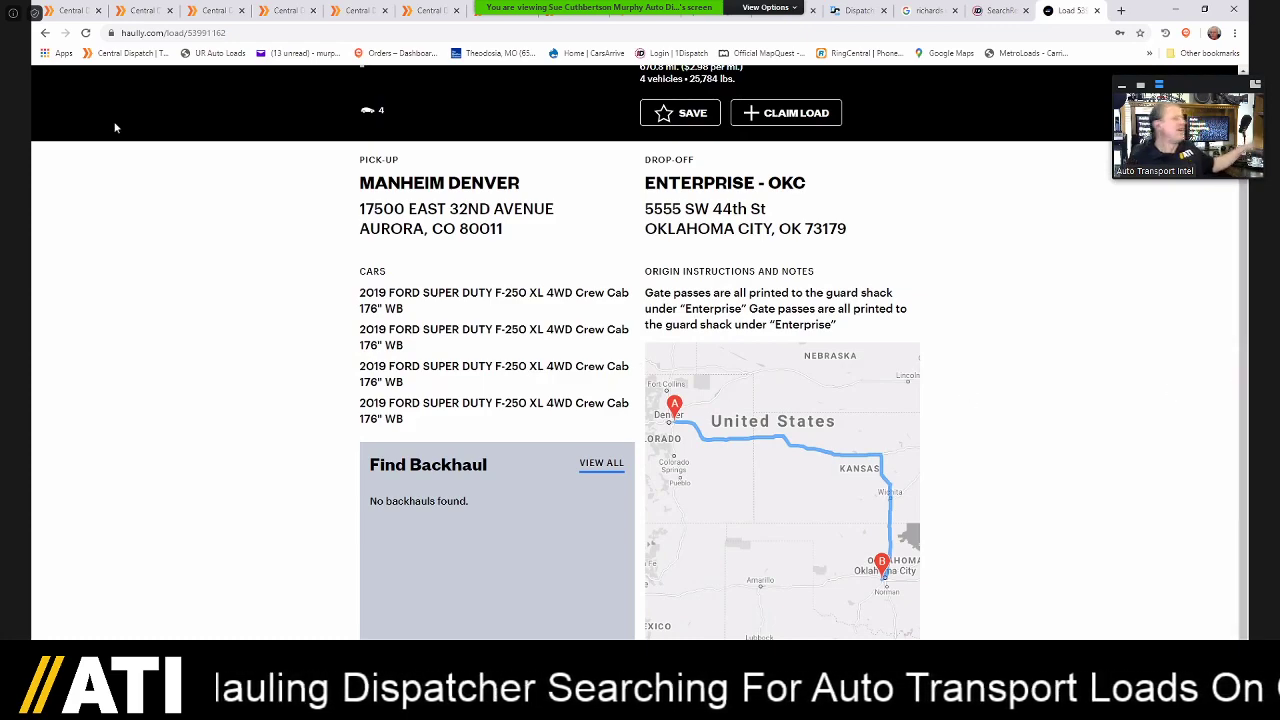
# - Return to the Denver results and inspect the details of the four-vehicle, 28,068 lbs load from Aurora, CO to Oklahoma City, OK
pyautogui.click(45, 33)
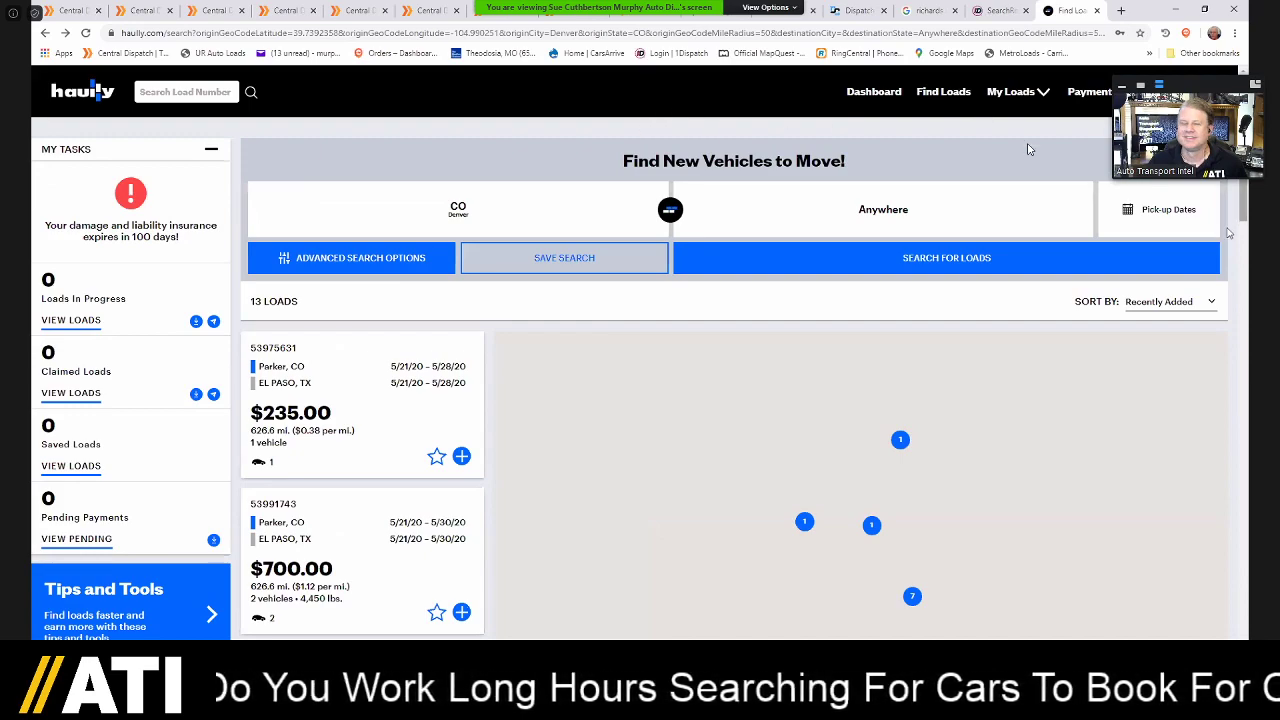
pyautogui.scroll(-5, 1230, 285)
pyautogui.scroll(-2, 1230, 288)
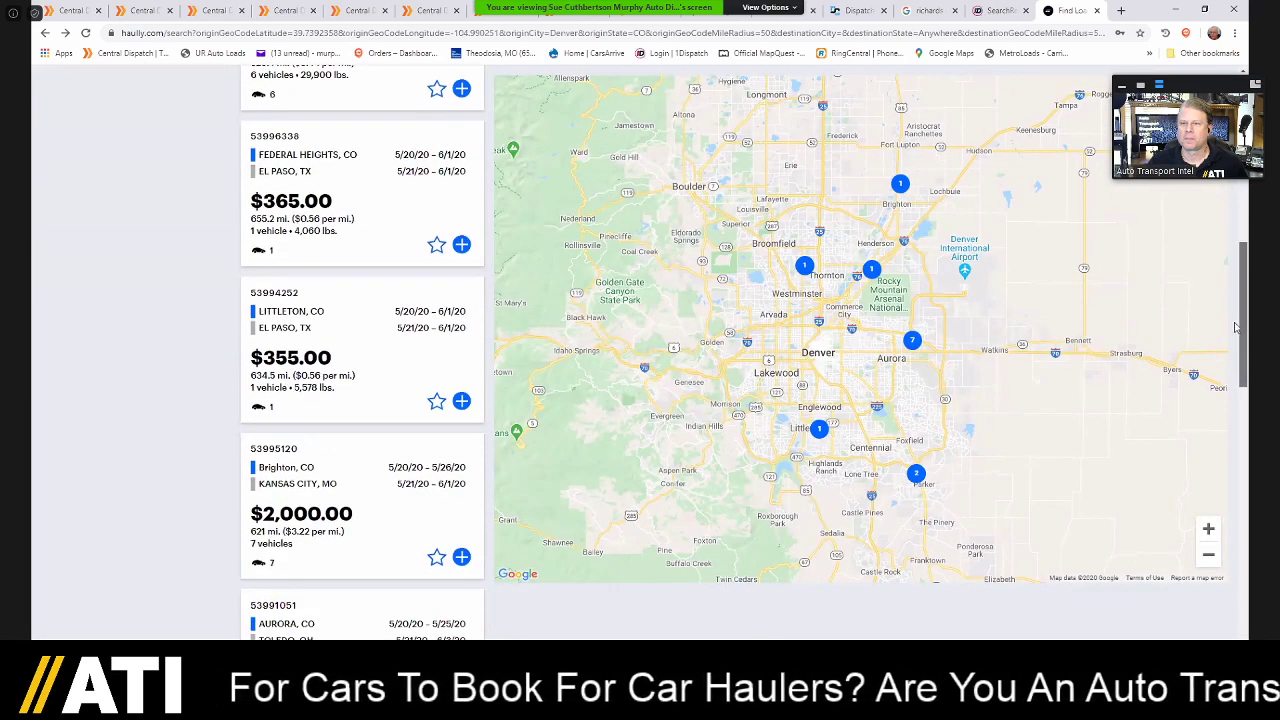
pyautogui.scroll(-2, 1243, 390)
pyautogui.moveTo(1245, 405); pyautogui.dragTo(1245, 444)
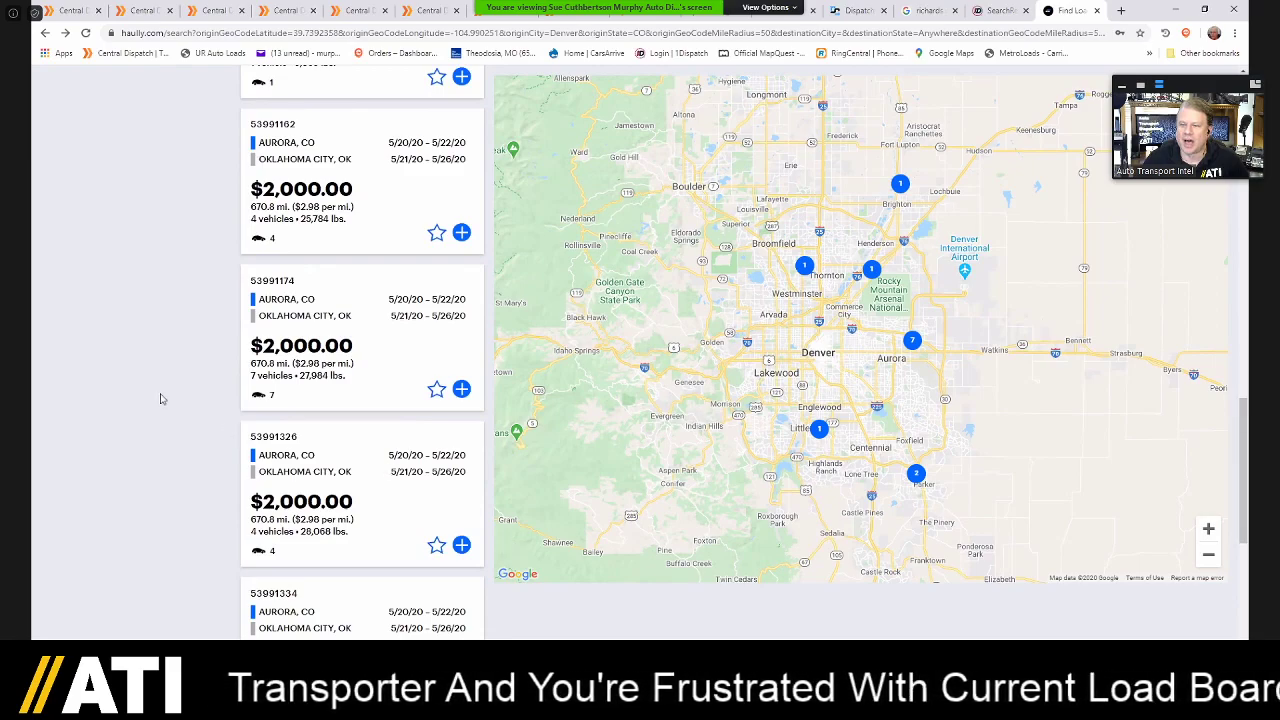
pyautogui.click(270, 556)
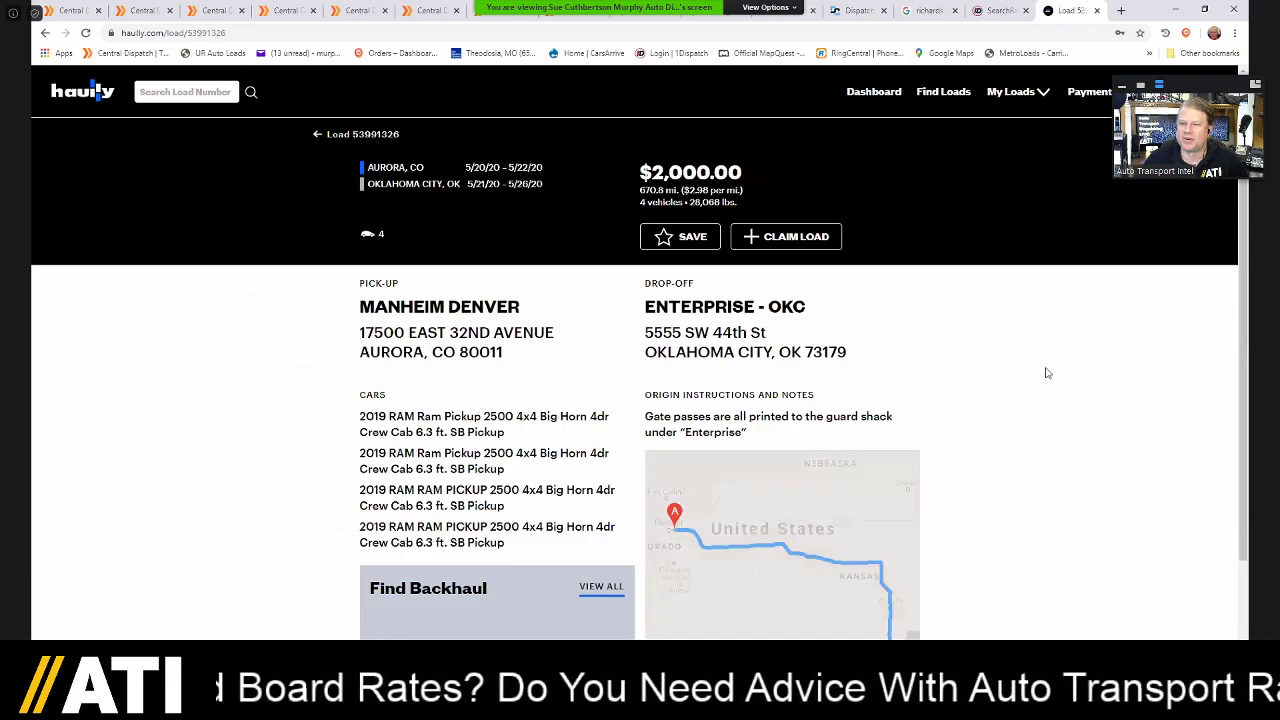
# - Go back to the Denver results and review the remaining Aurora loads to Toledo, Oklahoma City and Houston
pyautogui.click(45, 33)
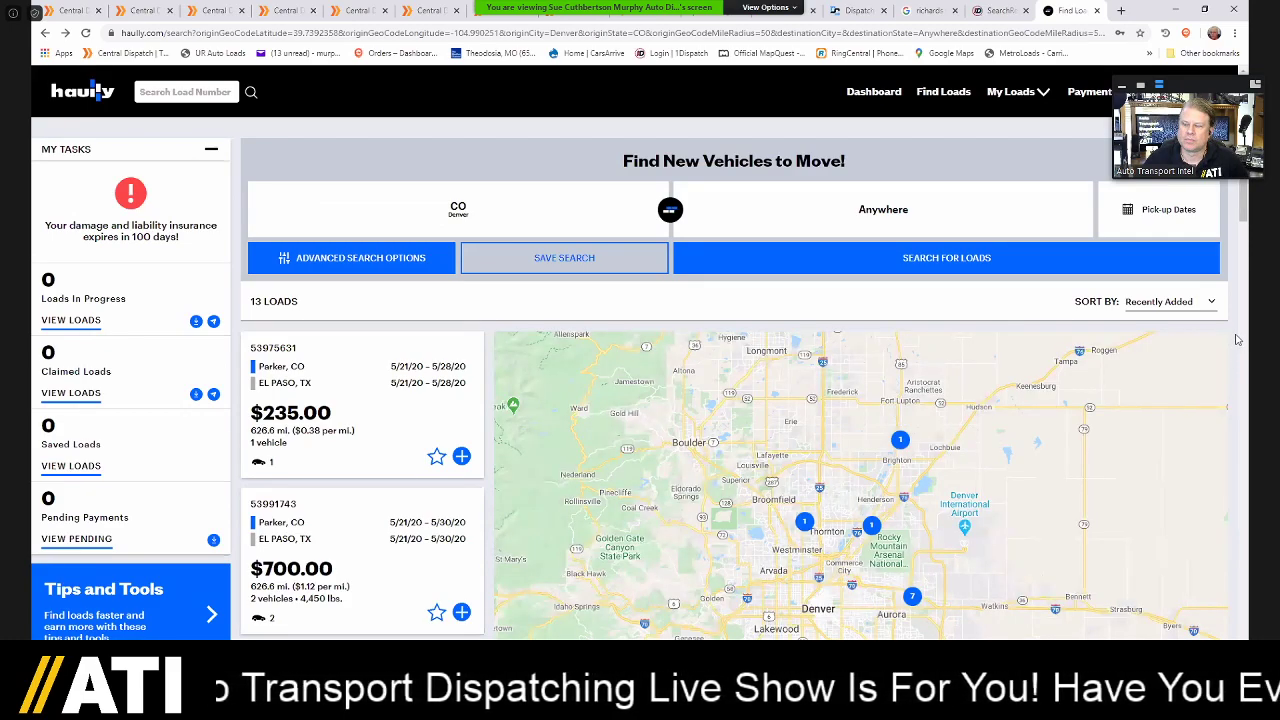
pyautogui.scroll(-5, 1236, 355)
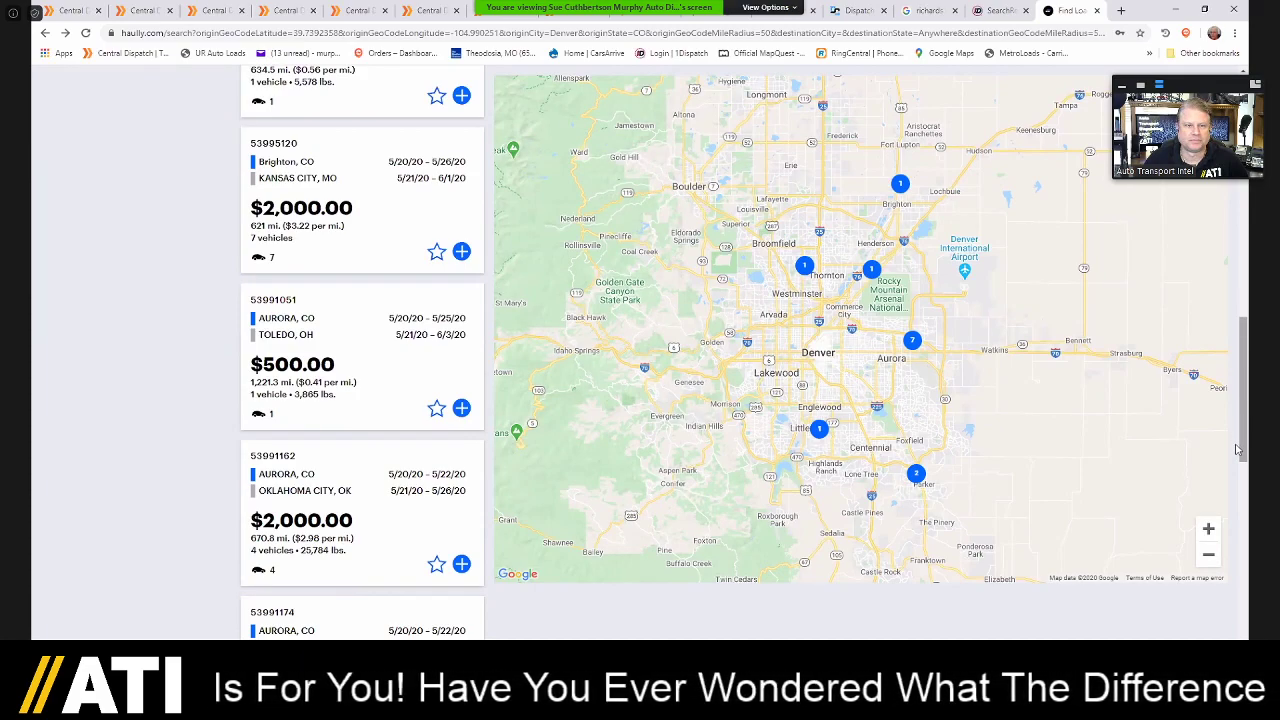
pyautogui.scroll(-2, 1235, 472)
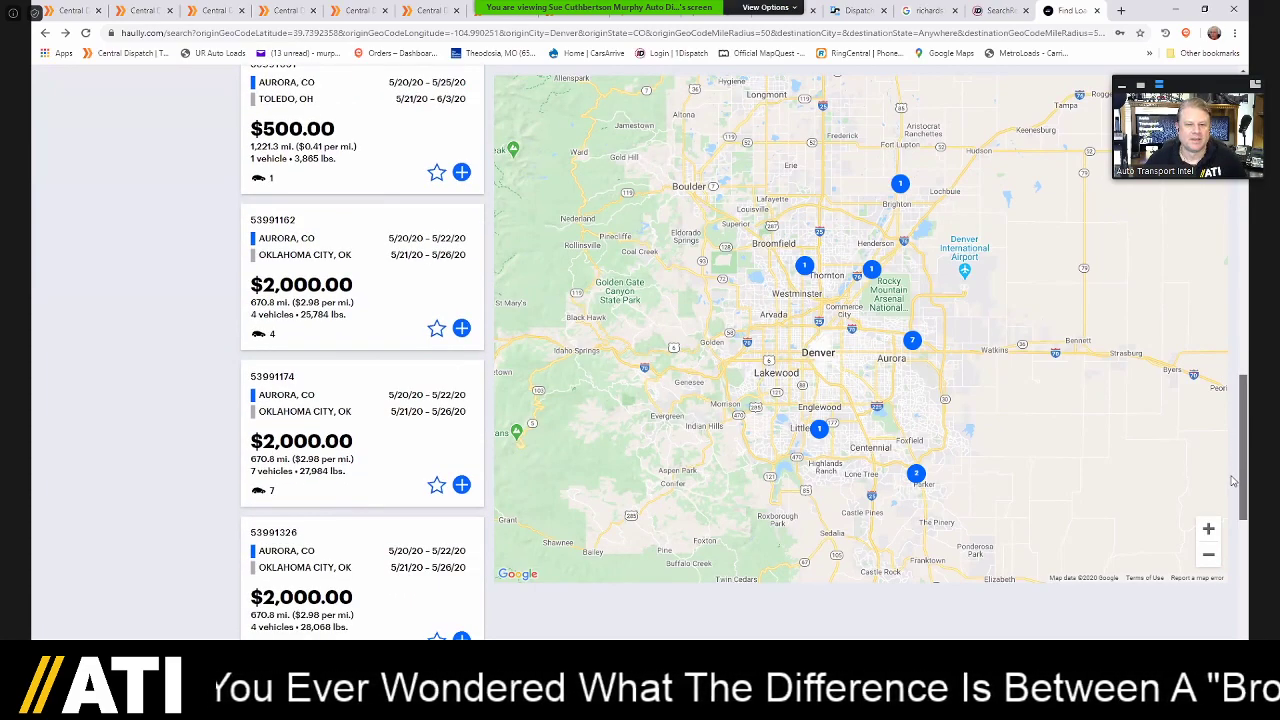
pyautogui.scroll(-2, 1233, 480)
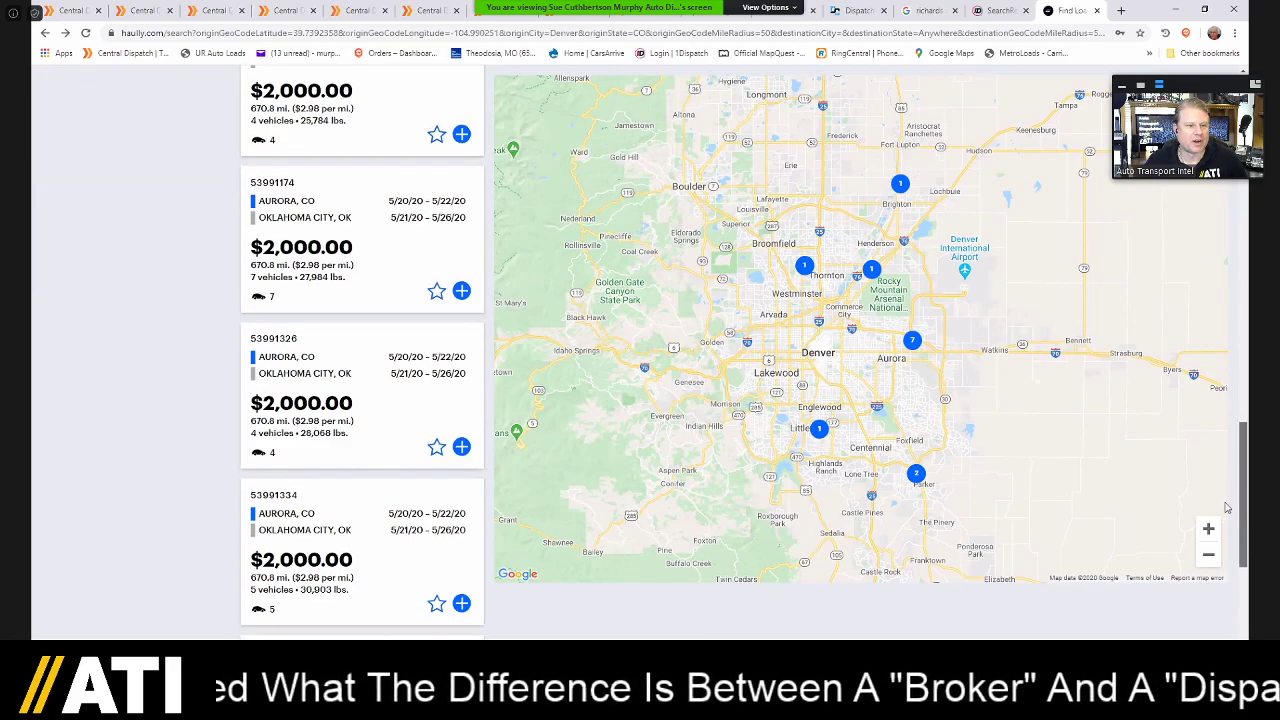
pyautogui.scroll(-2, 1227, 505)
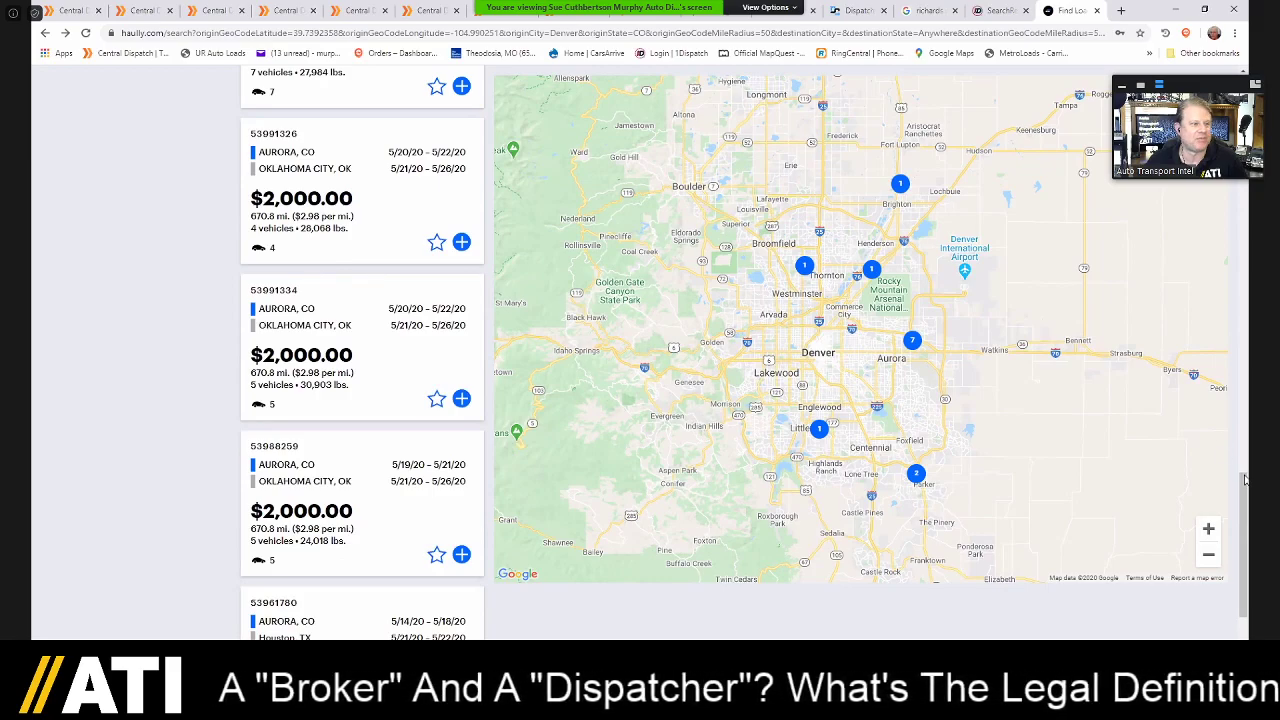
pyautogui.moveTo(1244, 515); pyautogui.dragTo(1245, 541)
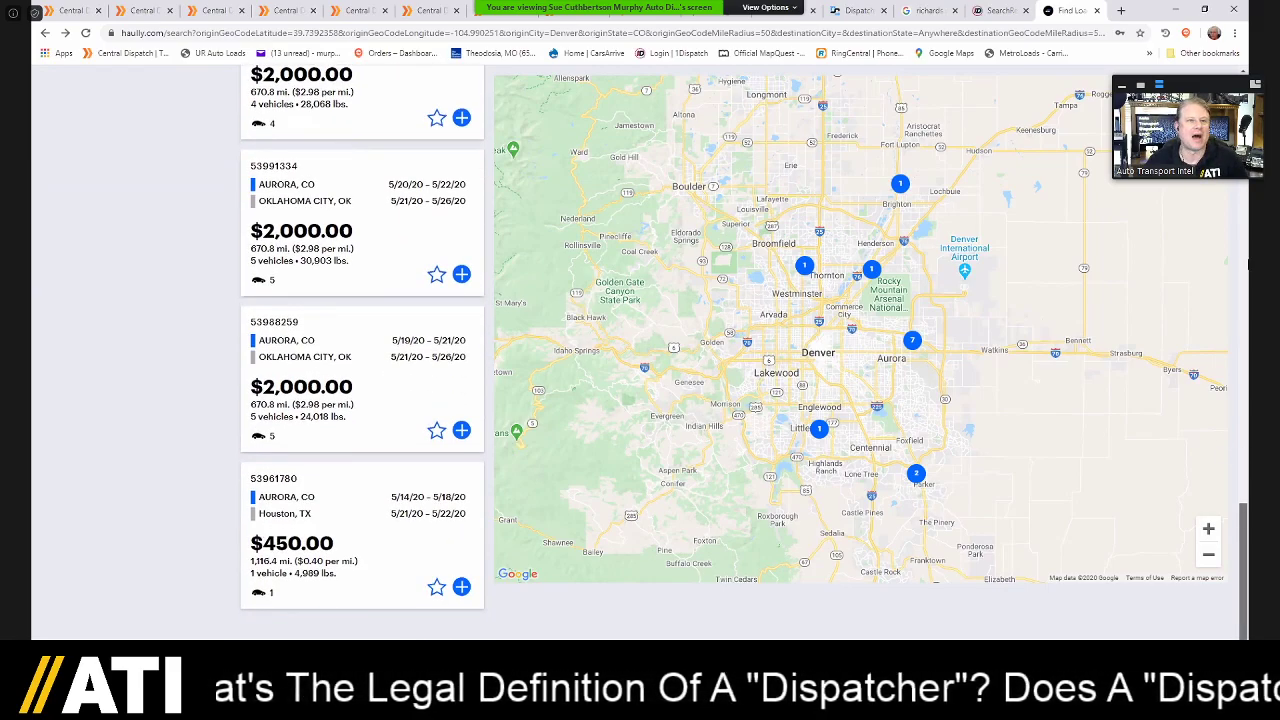
pyautogui.scroll(8, 1248, 265)
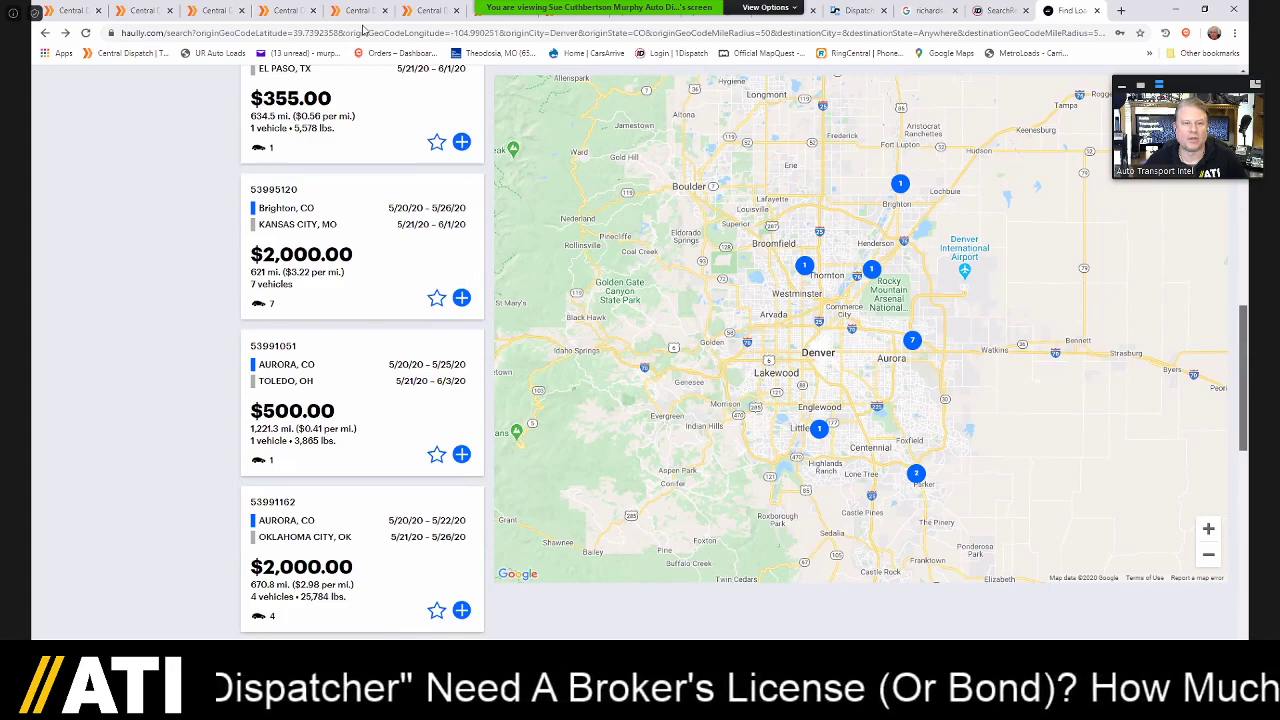
pyautogui.scroll(3, 805, 170)
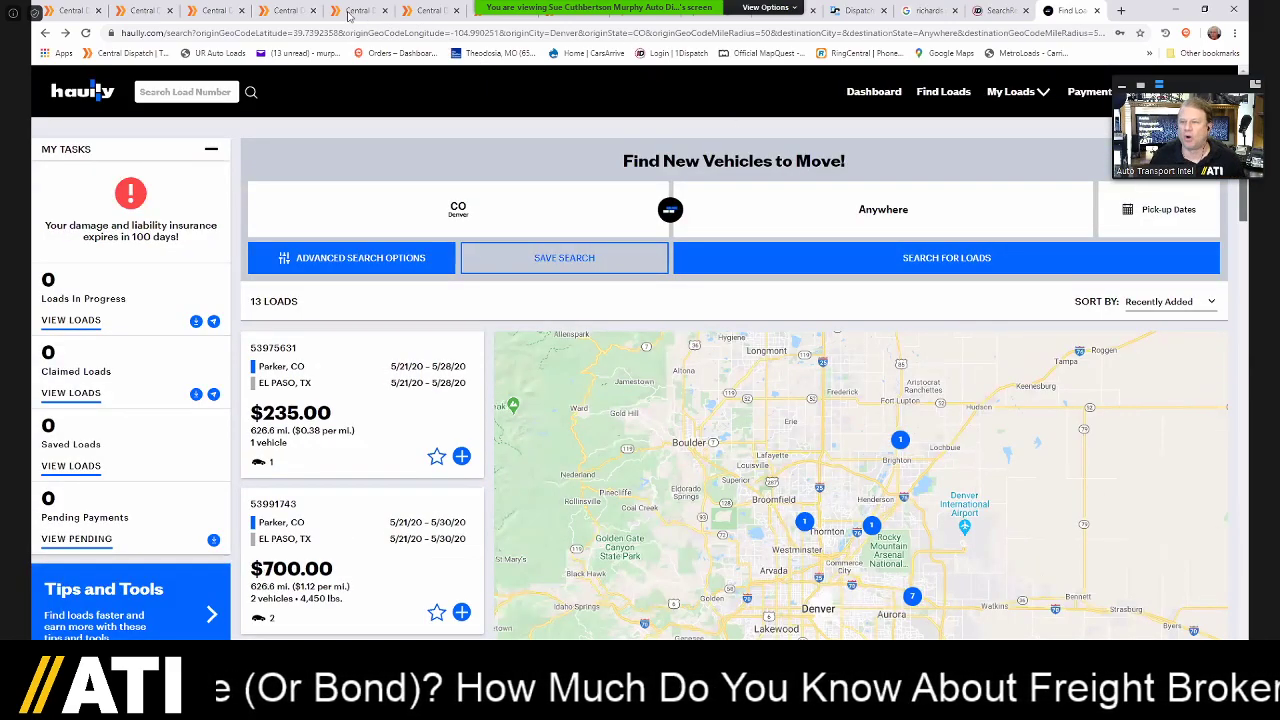
# - Switch to Central Dispatch and close the Rebuildables Direct and Riverside, CA dealer company profiles
pyautogui.click(292, 11)
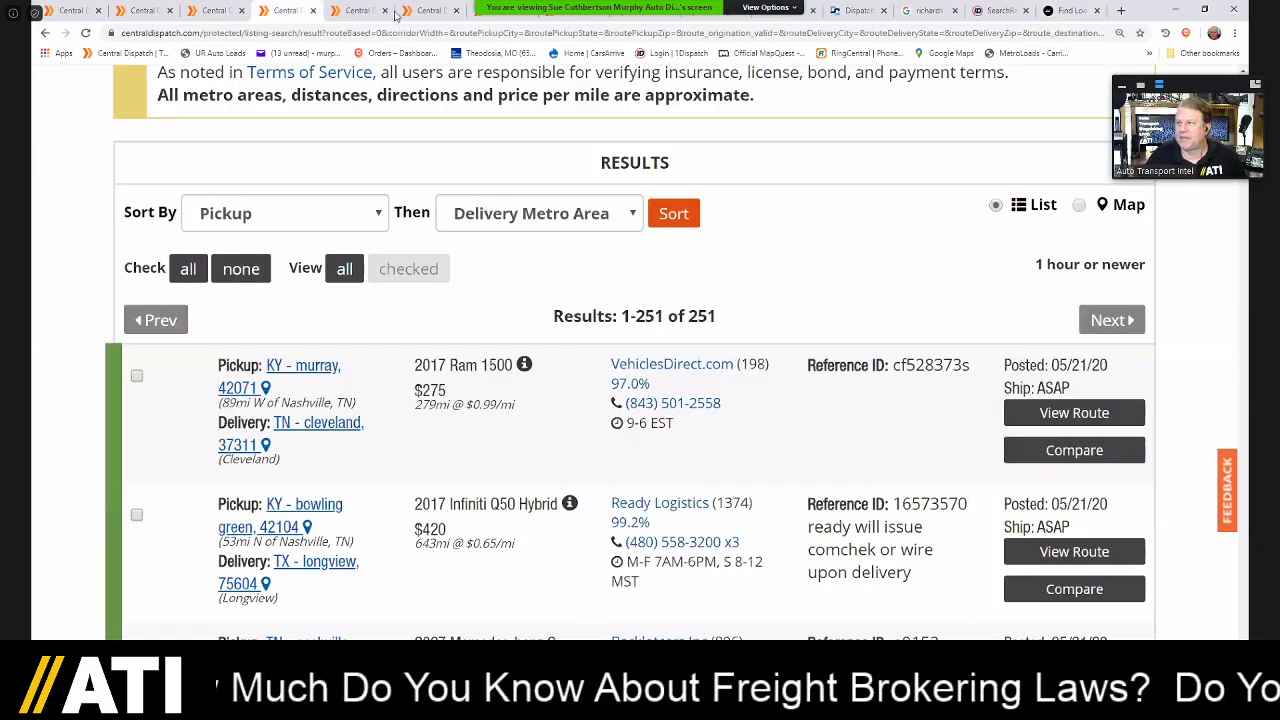
pyautogui.click(387, 12)
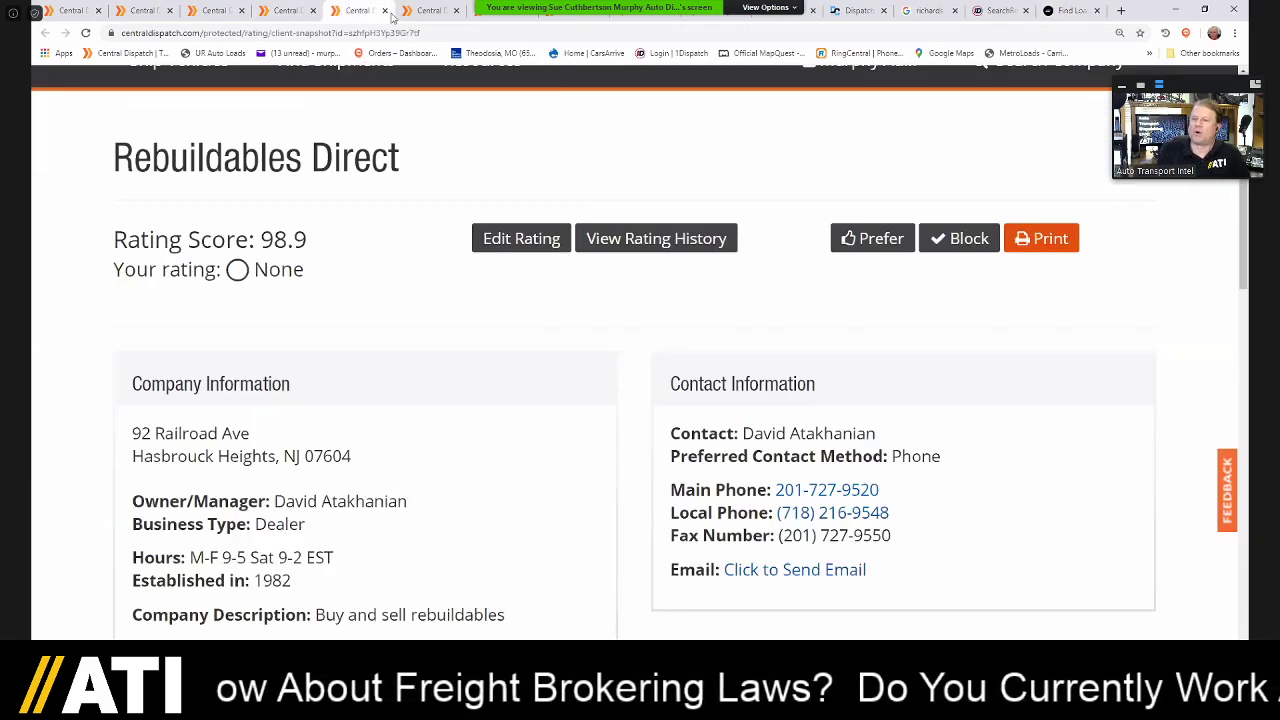
pyautogui.click(385, 10)
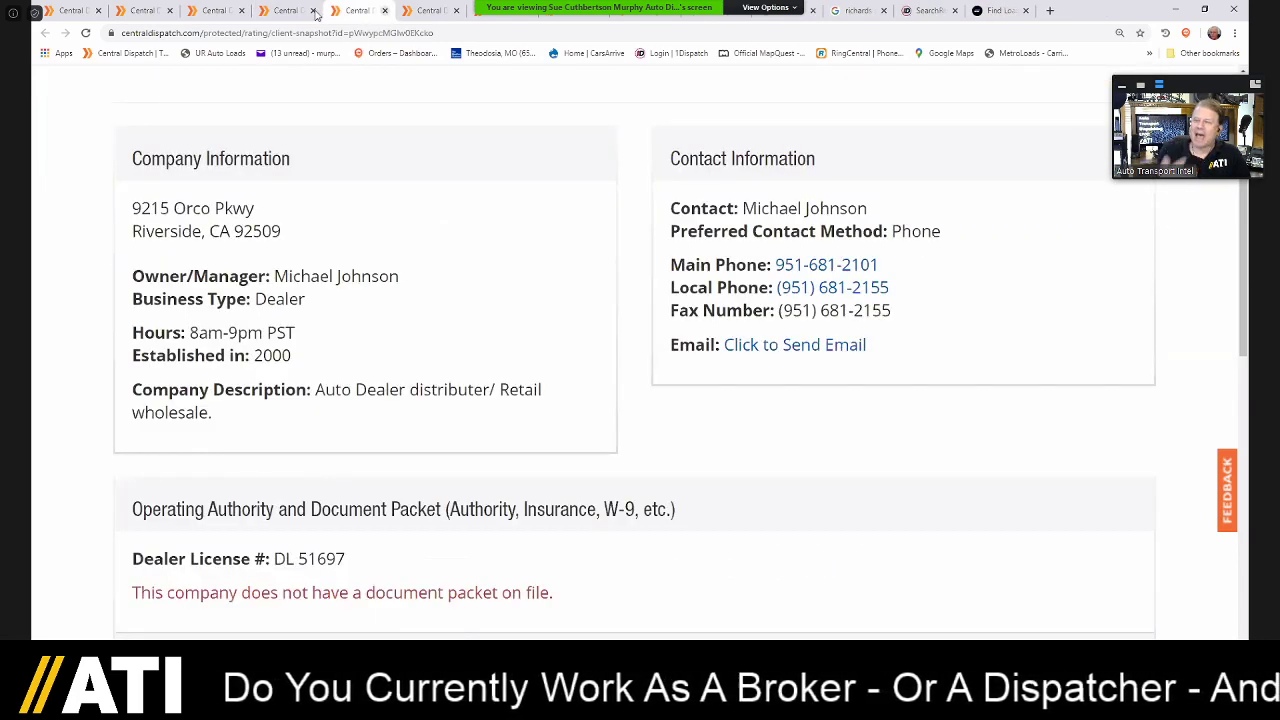
pyautogui.hotkey('ctrl', 'w')
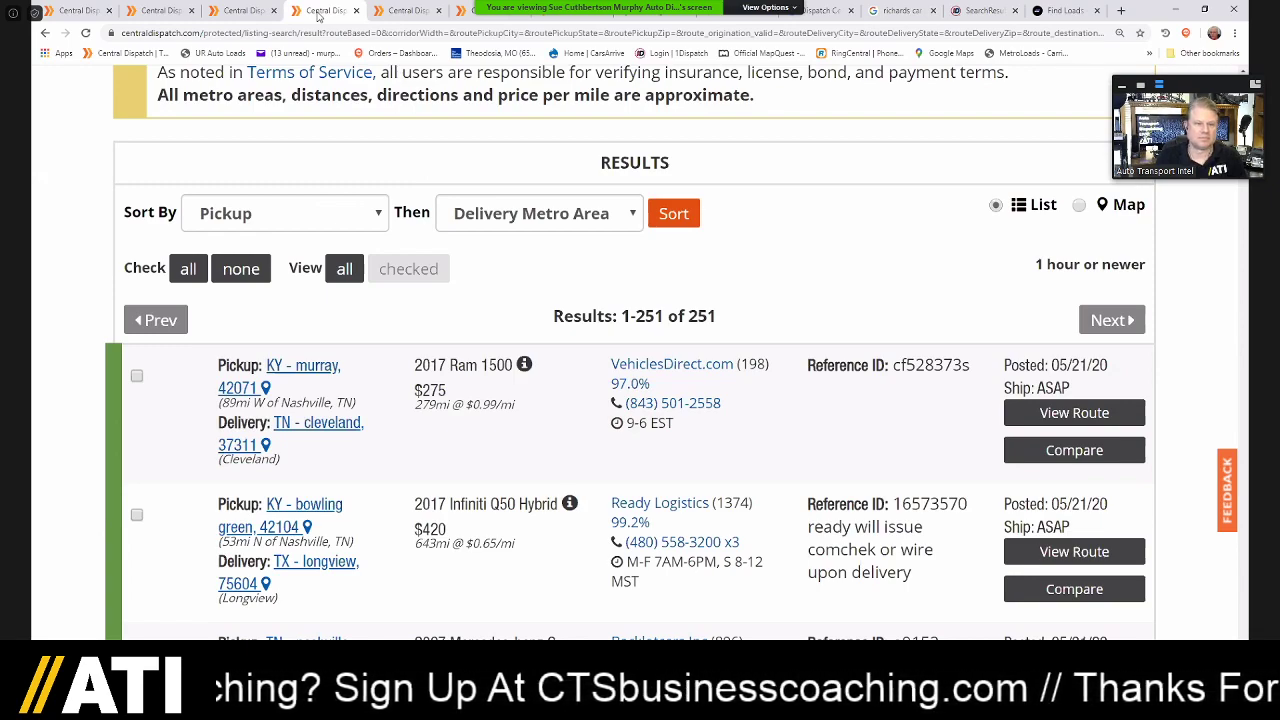
# - Return to the Pittsburgh pickup search results and look over the first listed loads
pyautogui.click(238, 11)
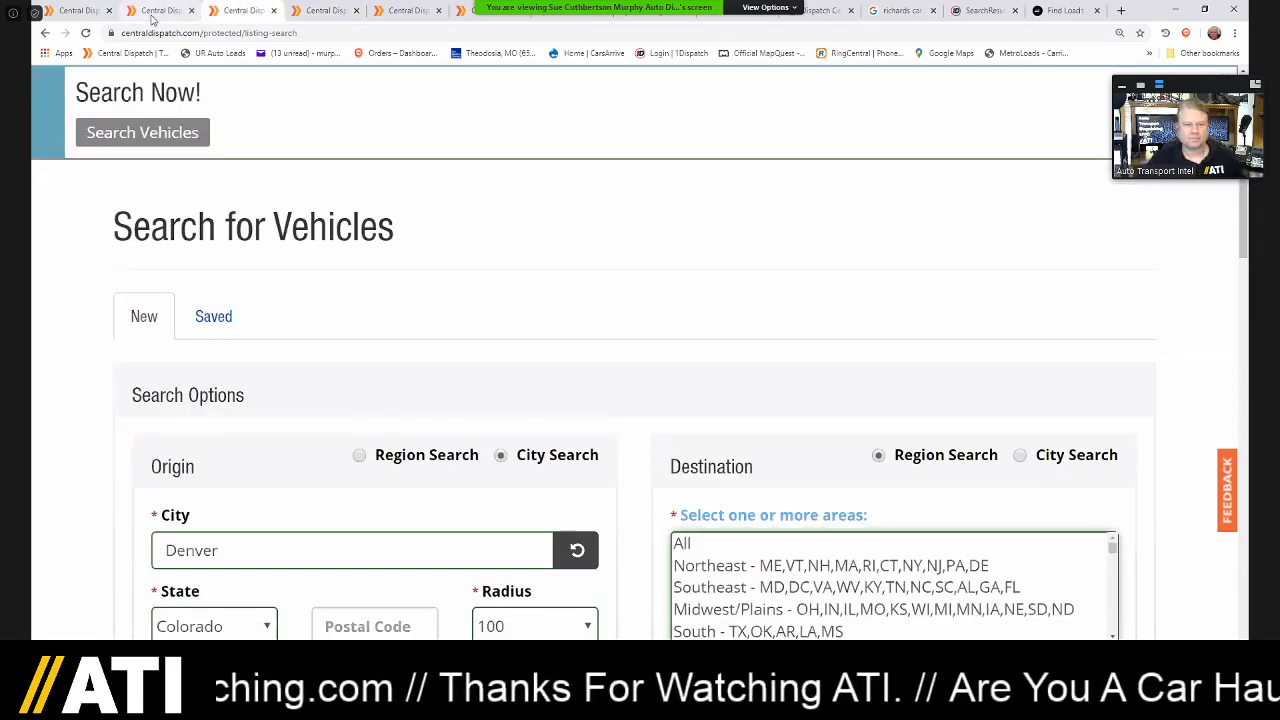
pyautogui.hotkey('ctrl', 'shift', 'Tab')
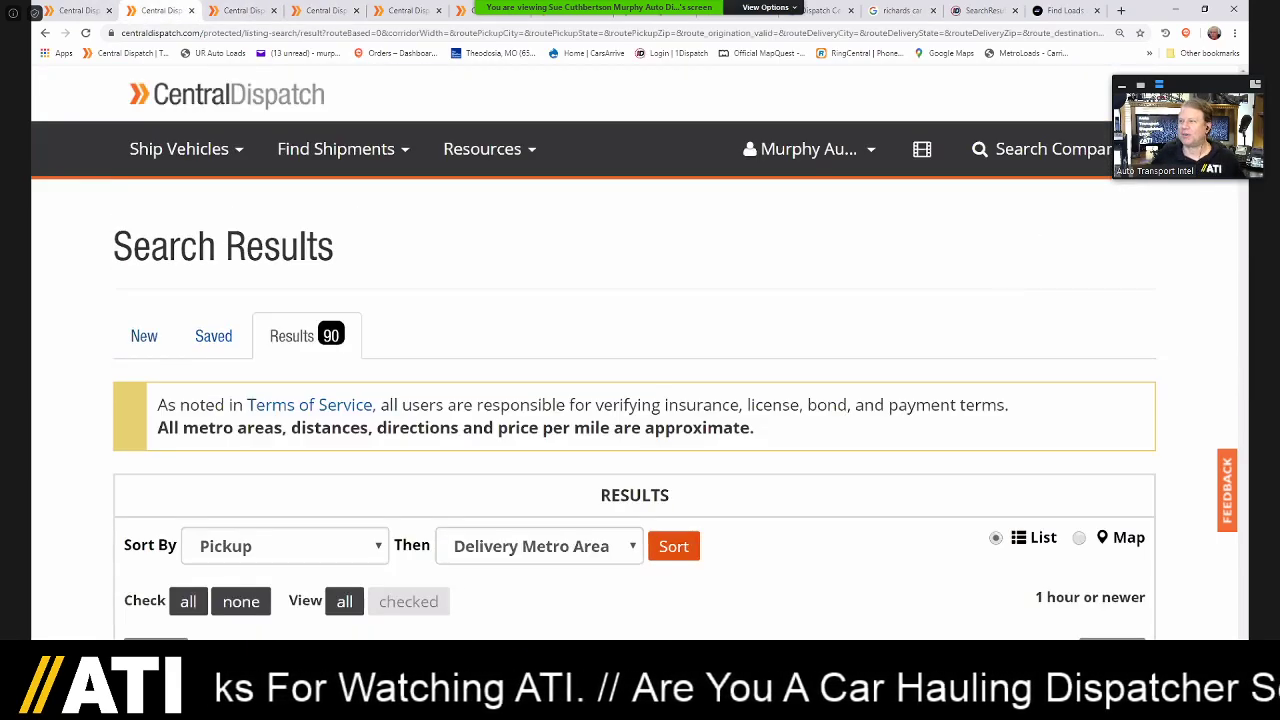
pyautogui.scroll(-1, 593, 351)
pyautogui.scroll(-1, 593, 351)
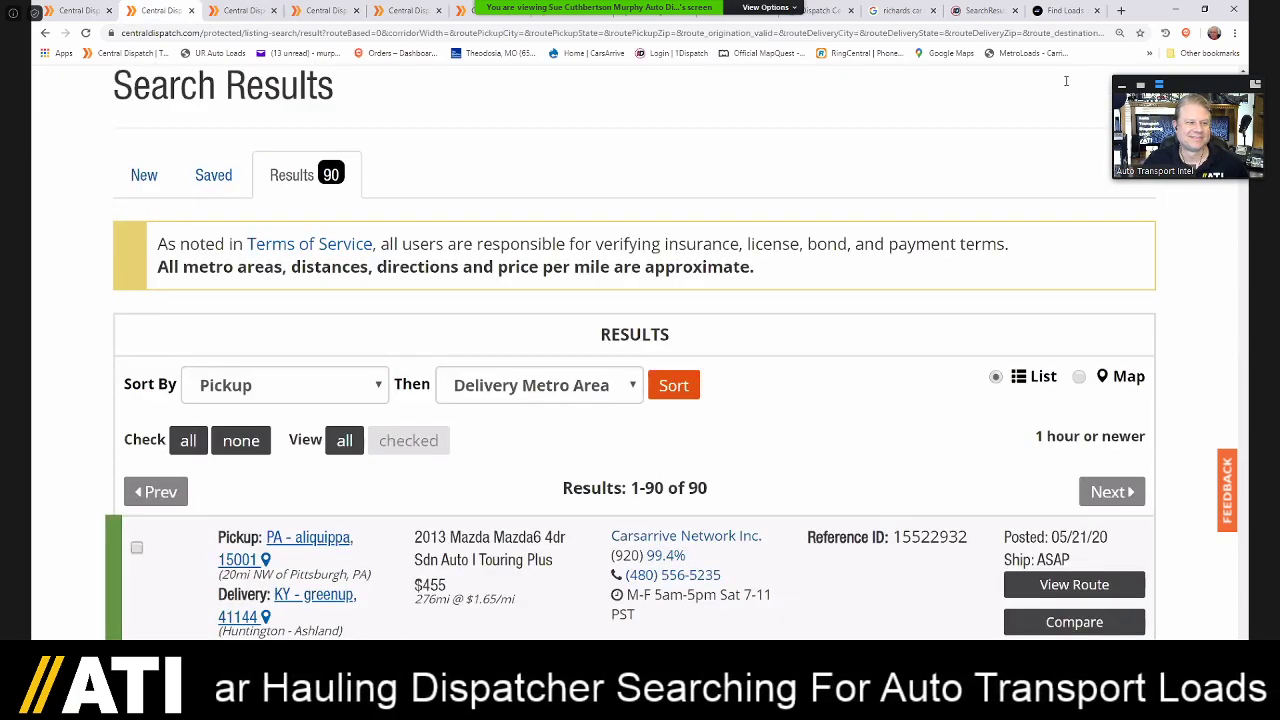
pyautogui.scroll(-1, 1066, 81)
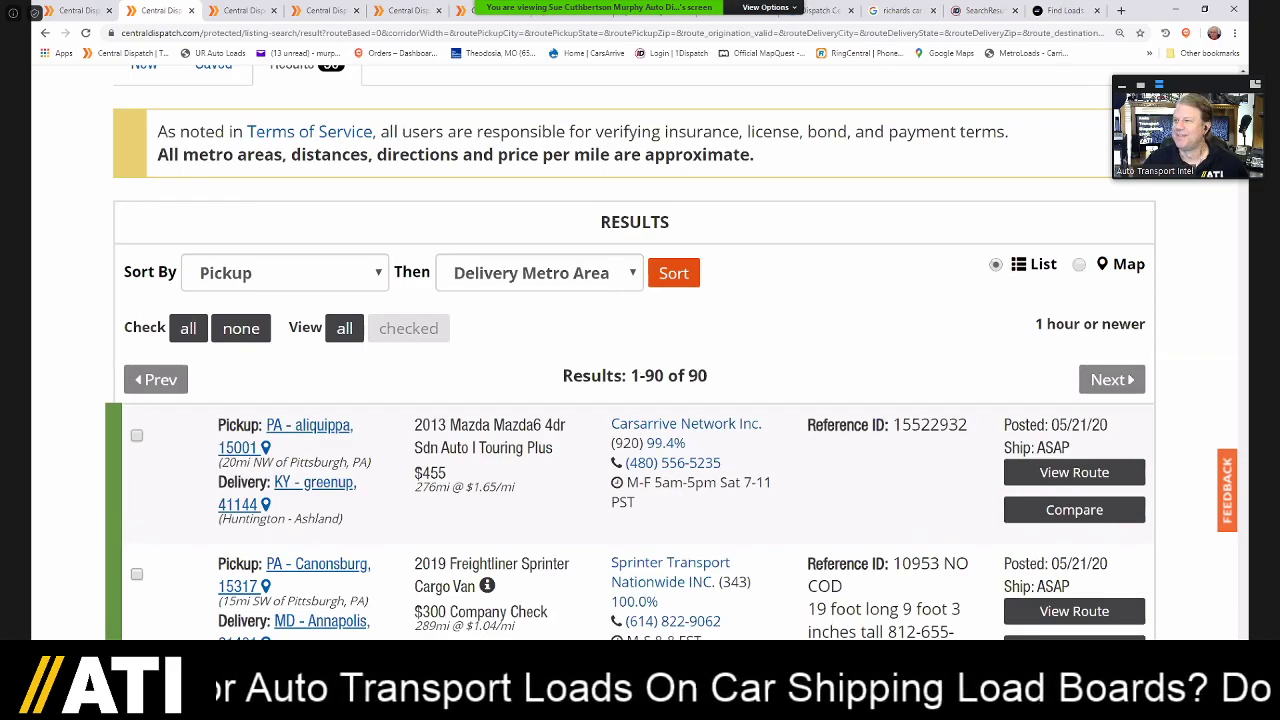
# - Check the open Indianapolis-area and Nashville-area search results, and return to the Pittsburgh results
pyautogui.click(405, 11)
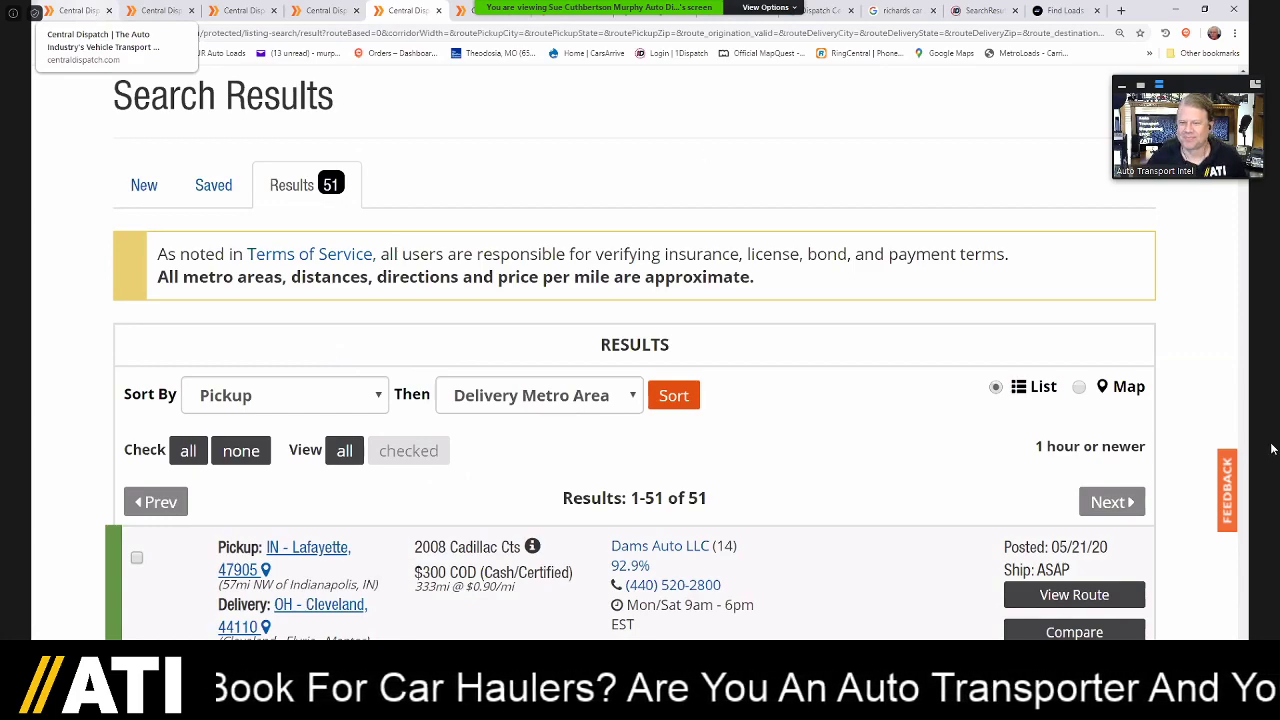
pyautogui.click(78, 12)
pyautogui.click(403, 17)
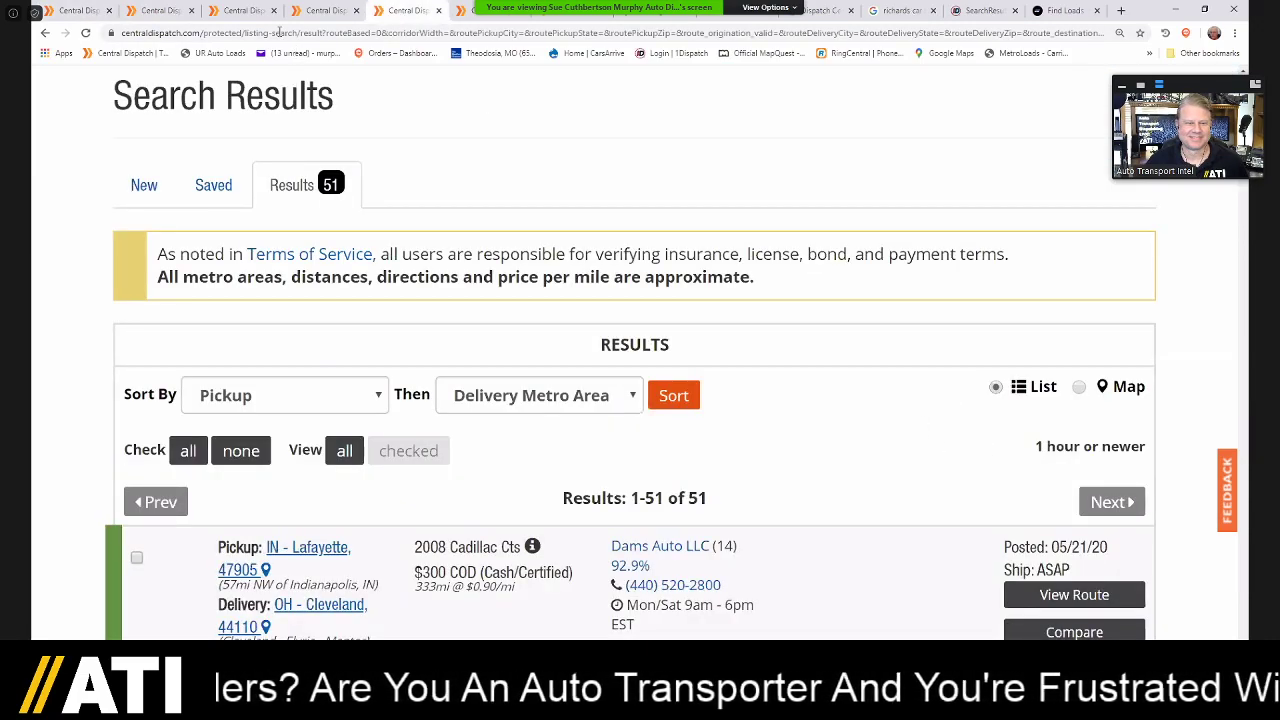
pyautogui.click(316, 18)
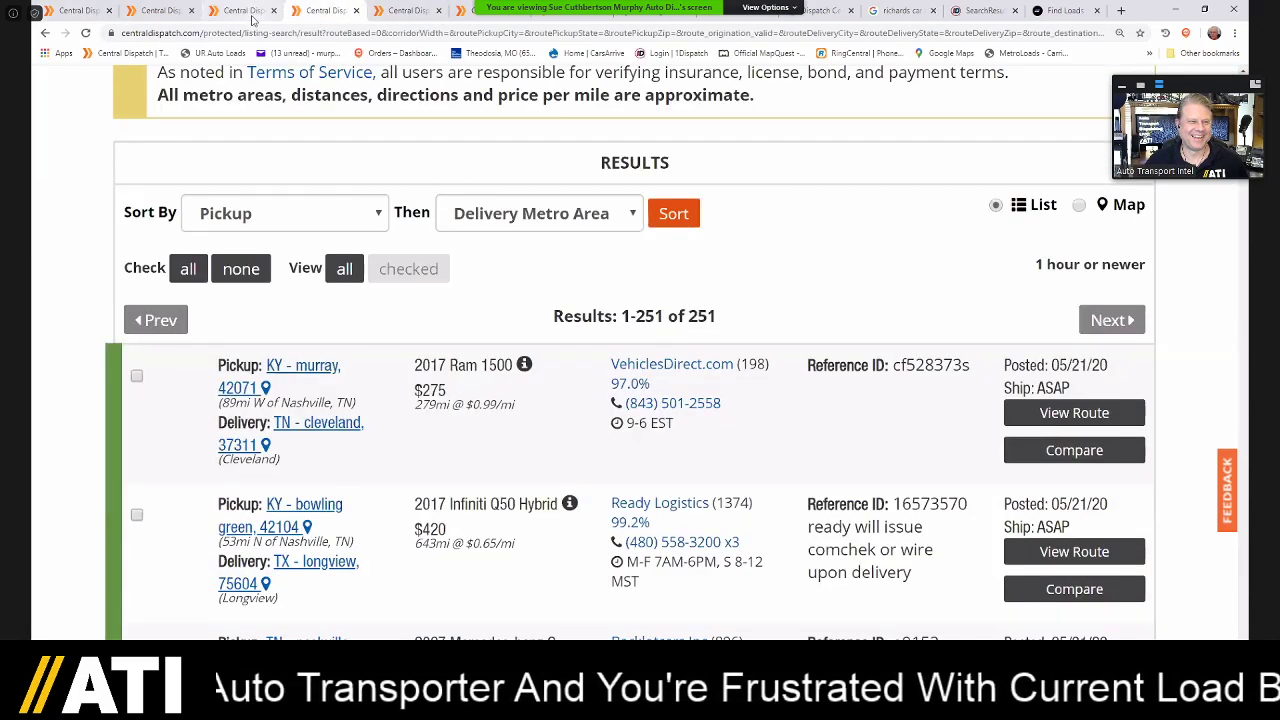
pyautogui.click(252, 17)
pyautogui.click(152, 6)
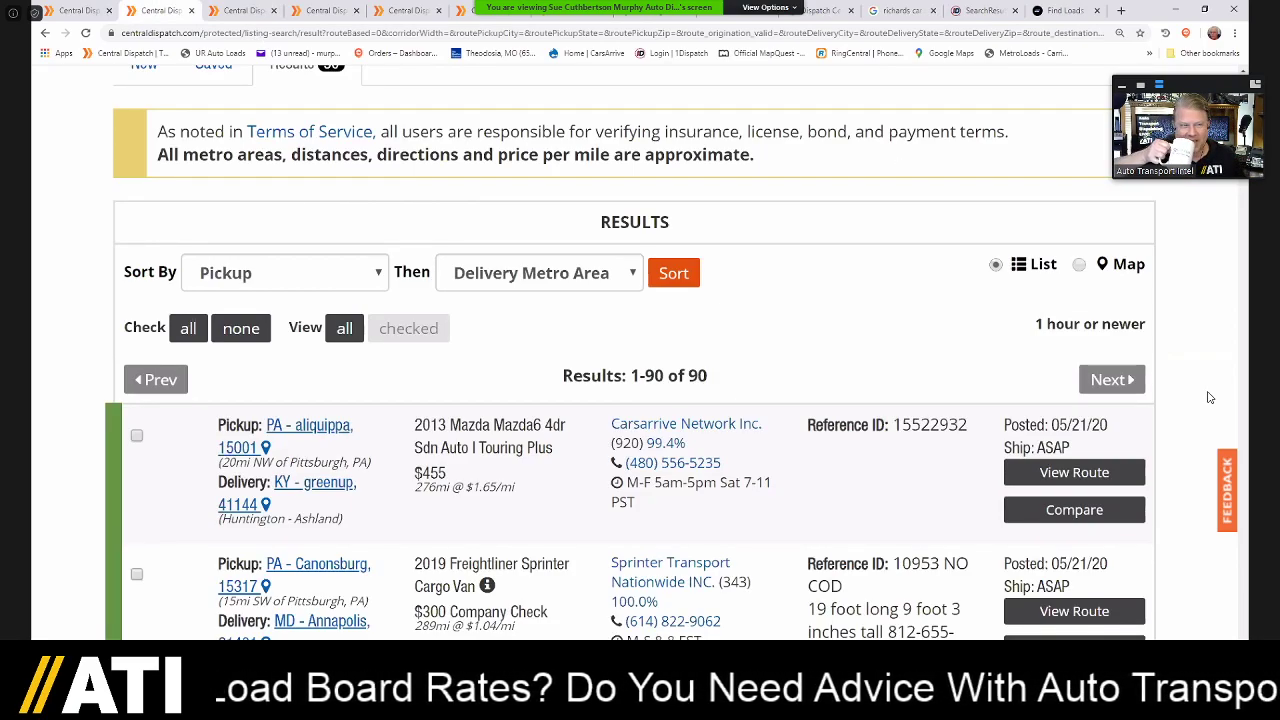
# - Read through the first Pittsburgh loads, reload the search results and scan the refreshed list
pyautogui.scroll(-1, 1208, 398)
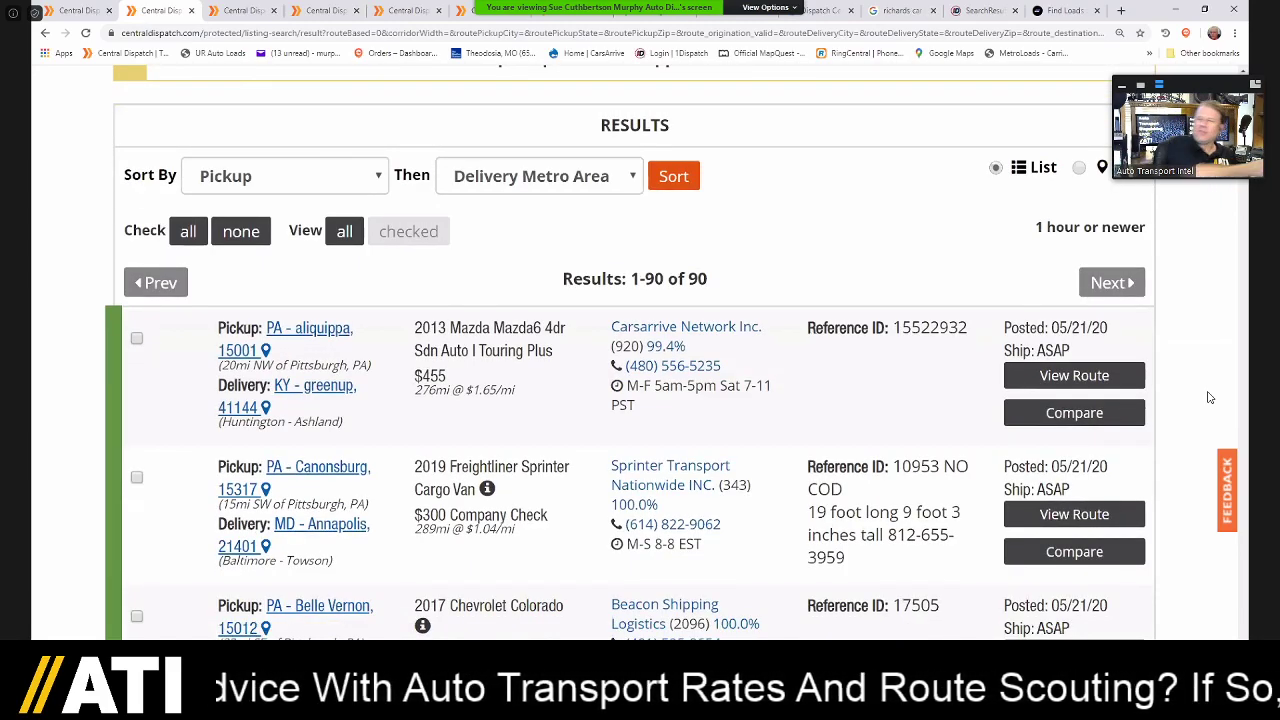
pyautogui.scroll(-1, 1208, 398)
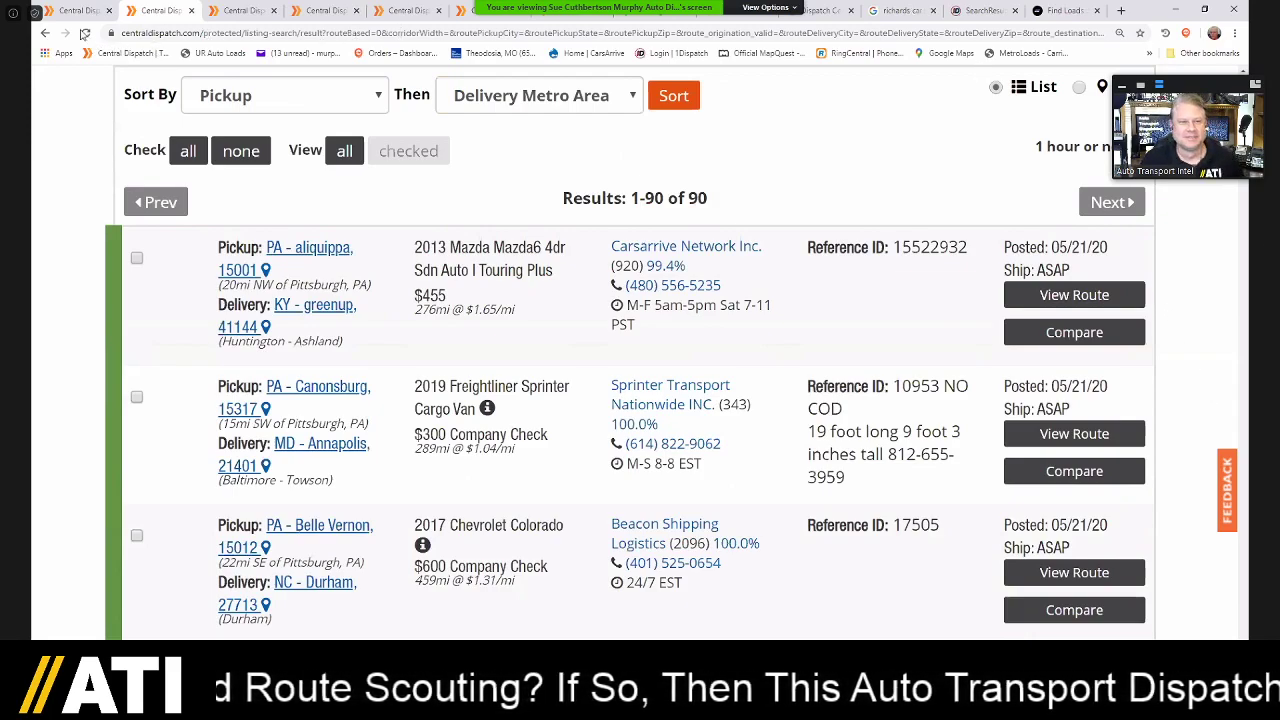
pyautogui.scroll(-3, 1208, 398)
pyautogui.press('F5')
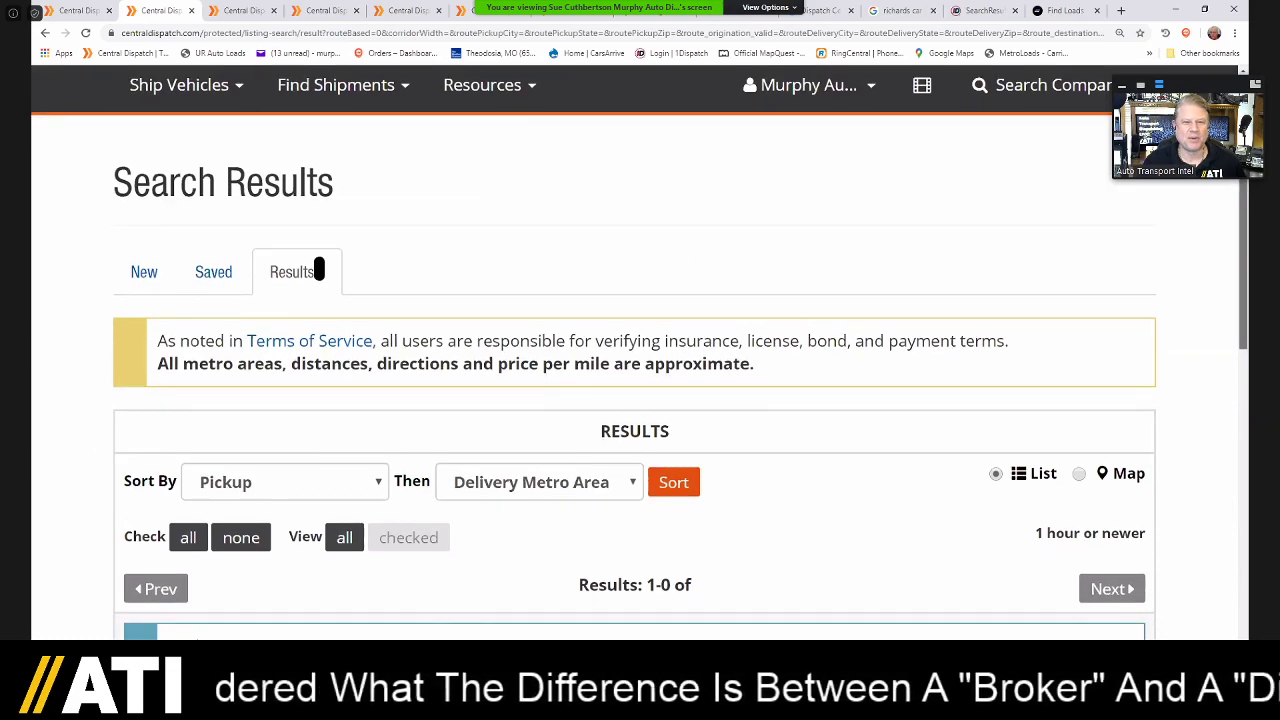
pyautogui.scroll(-7, 318, 271)
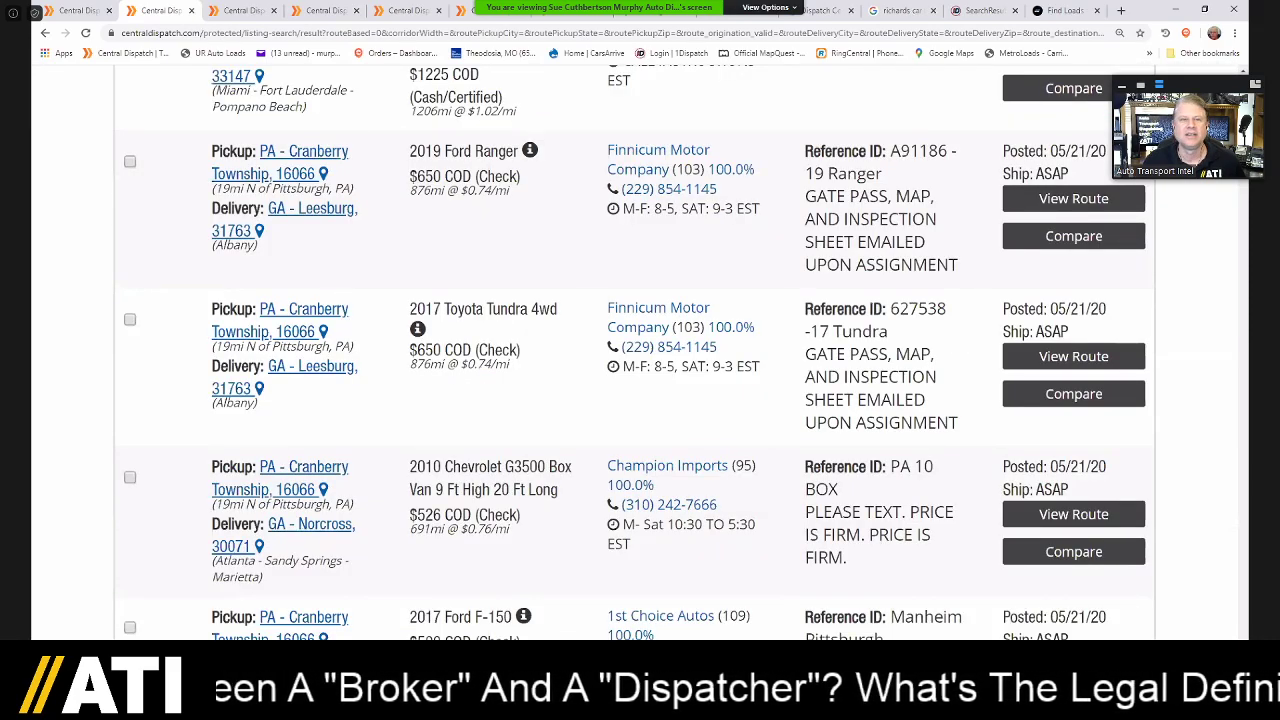
pyautogui.scroll(10, 634, 352)
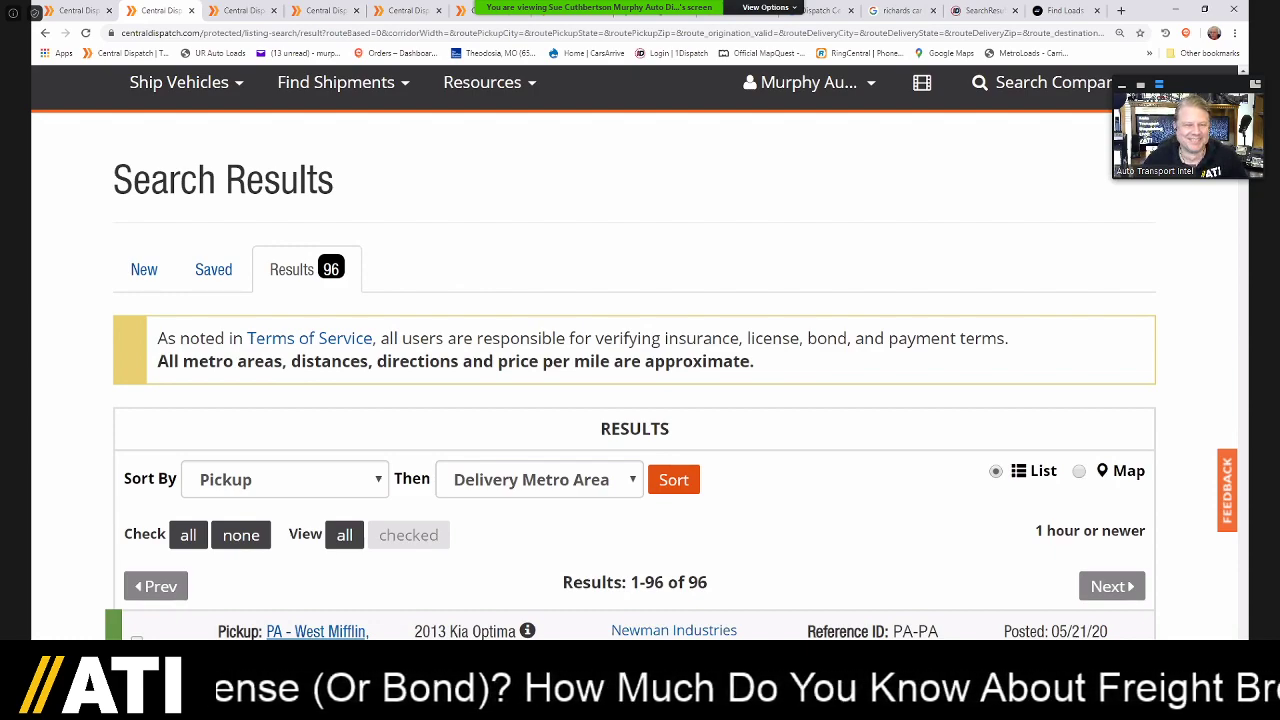
# - Refresh the Pittsburgh results again and review the loads from West Mifflin, the Pittsburgh airport and Butler
pyautogui.scroll(-1, 640, 400)
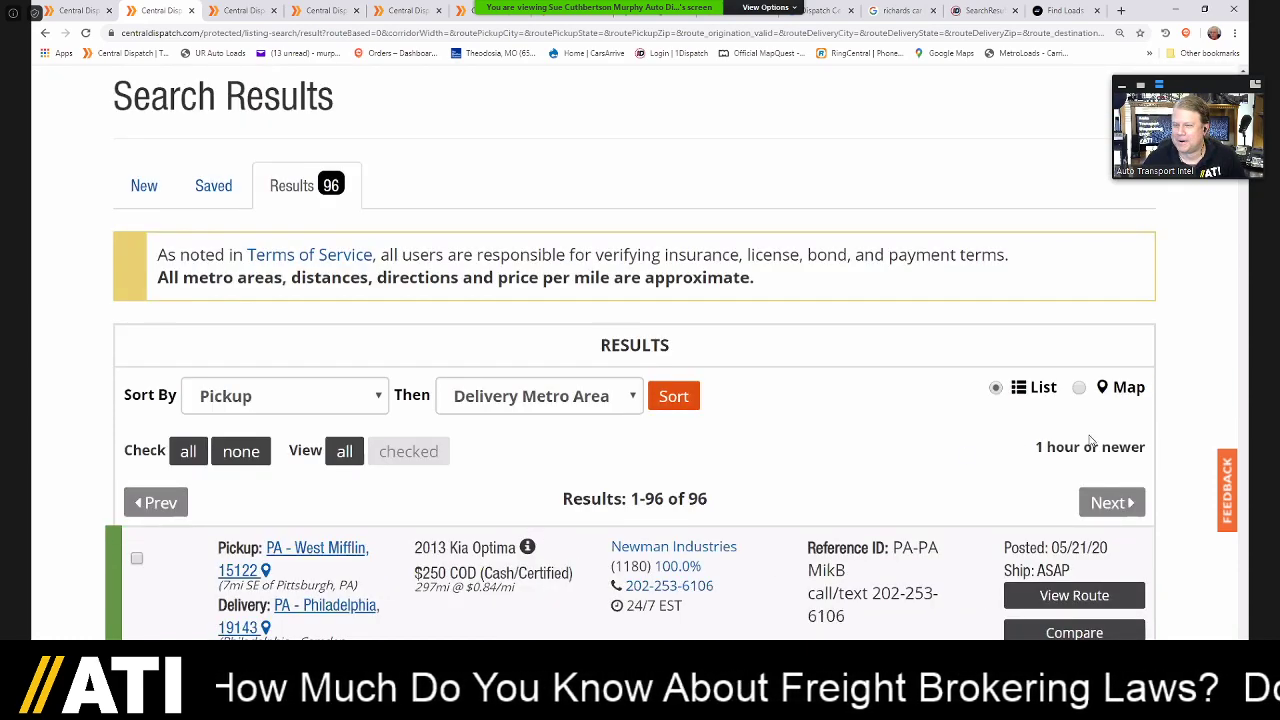
pyautogui.scroll(-1, 1203, 383)
pyautogui.scroll(-1, 1203, 383)
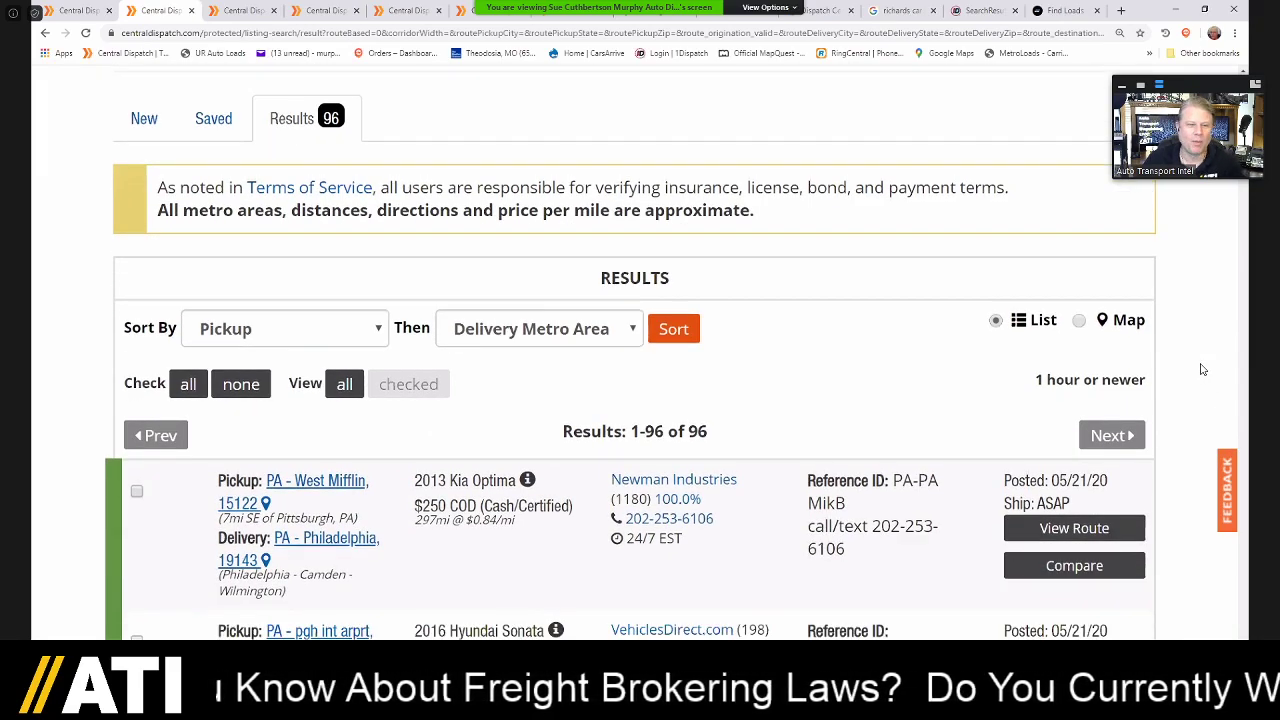
pyautogui.click(85, 36)
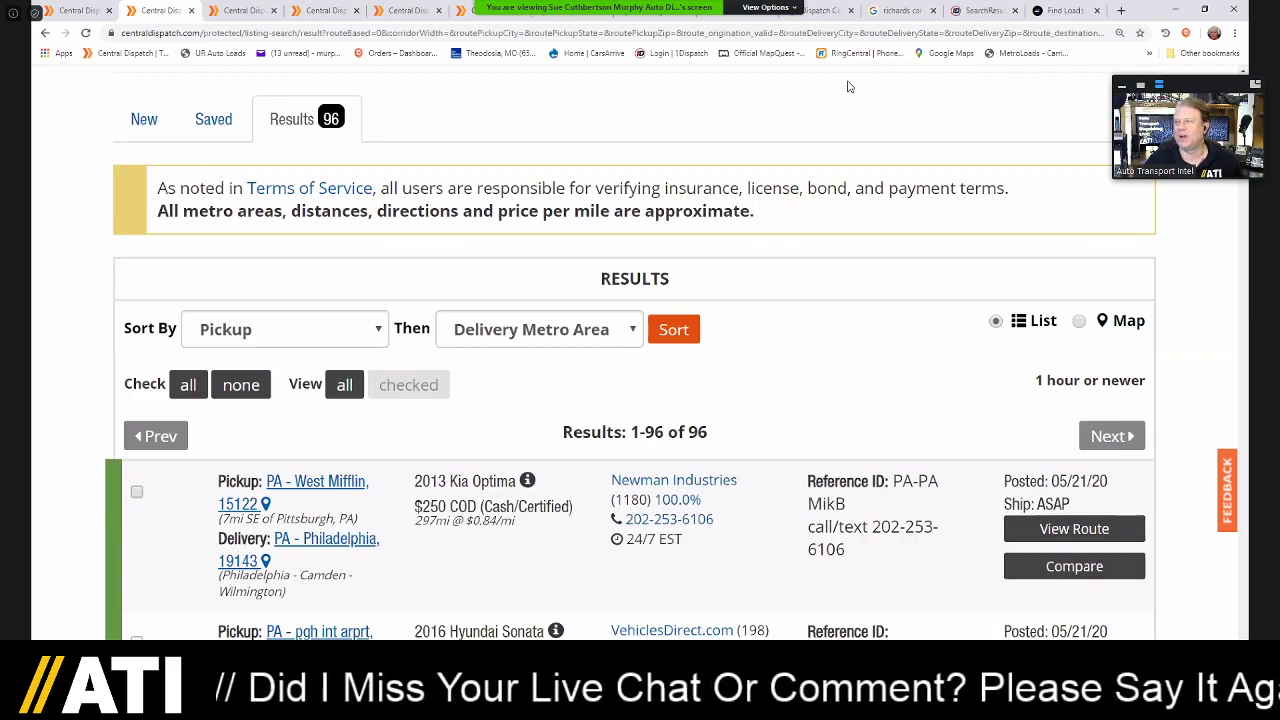
pyautogui.scroll(-1, 848, 84)
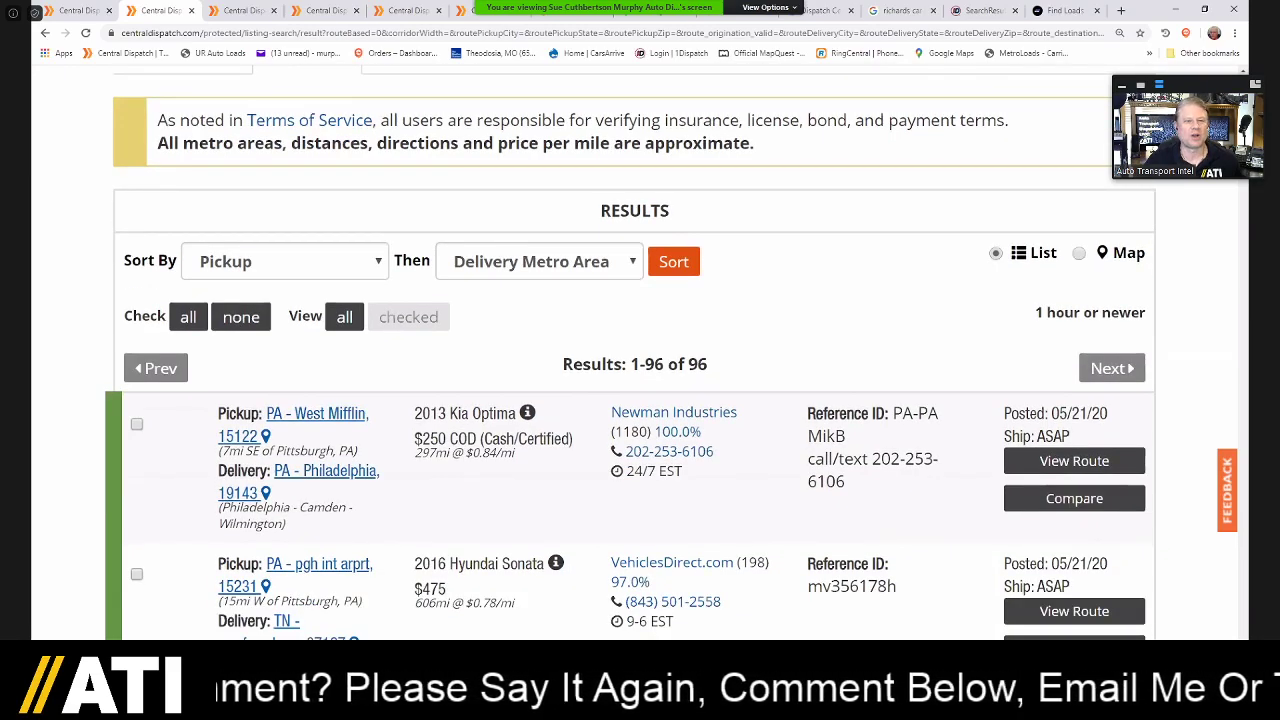
pyautogui.scroll(-2, 640, 400)
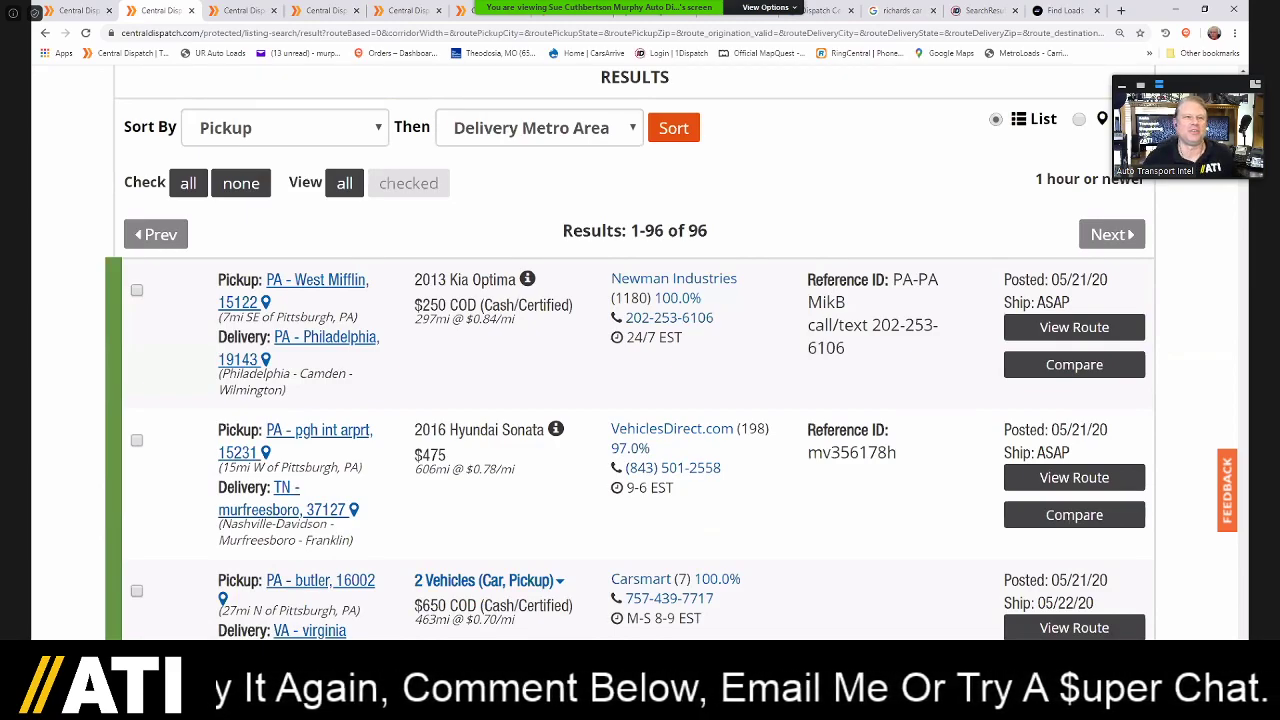
pyautogui.scroll(-1, 640, 400)
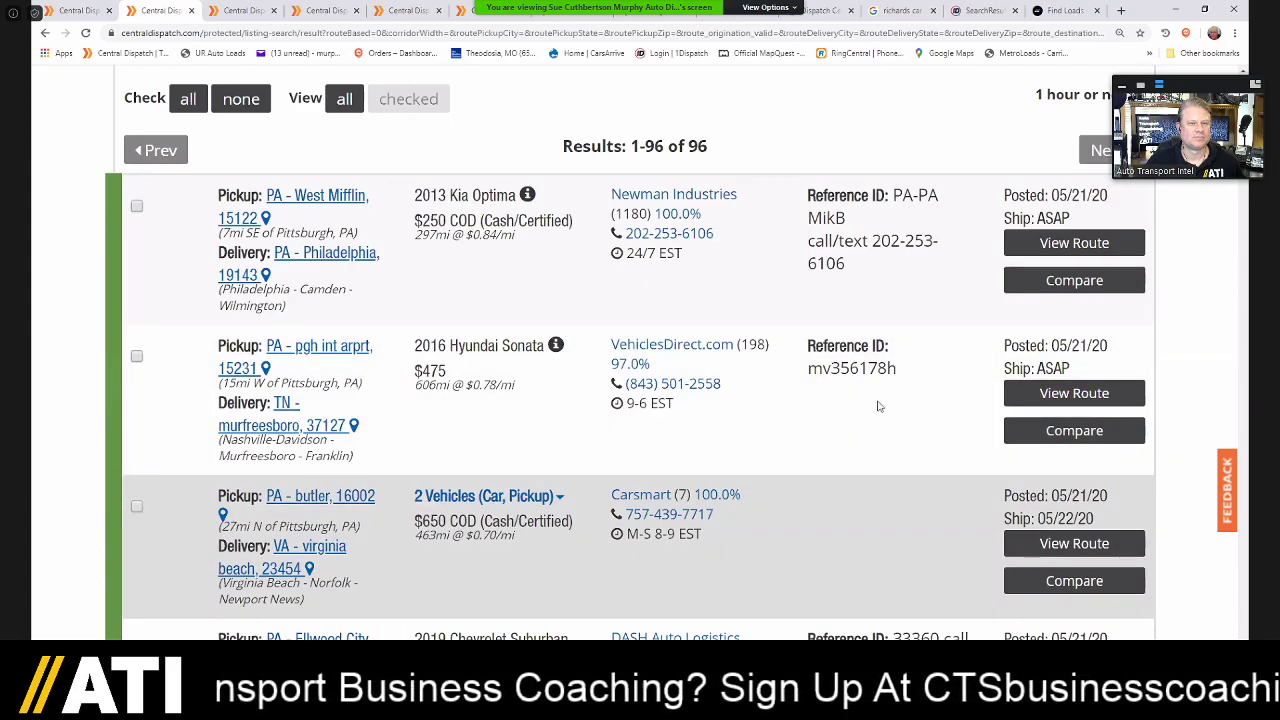
# - Show the cartoon about a dispatcher's cold coffee in Photos, and return to the Pittsburgh load results
pyautogui.hotkey('alt', 'Tab')
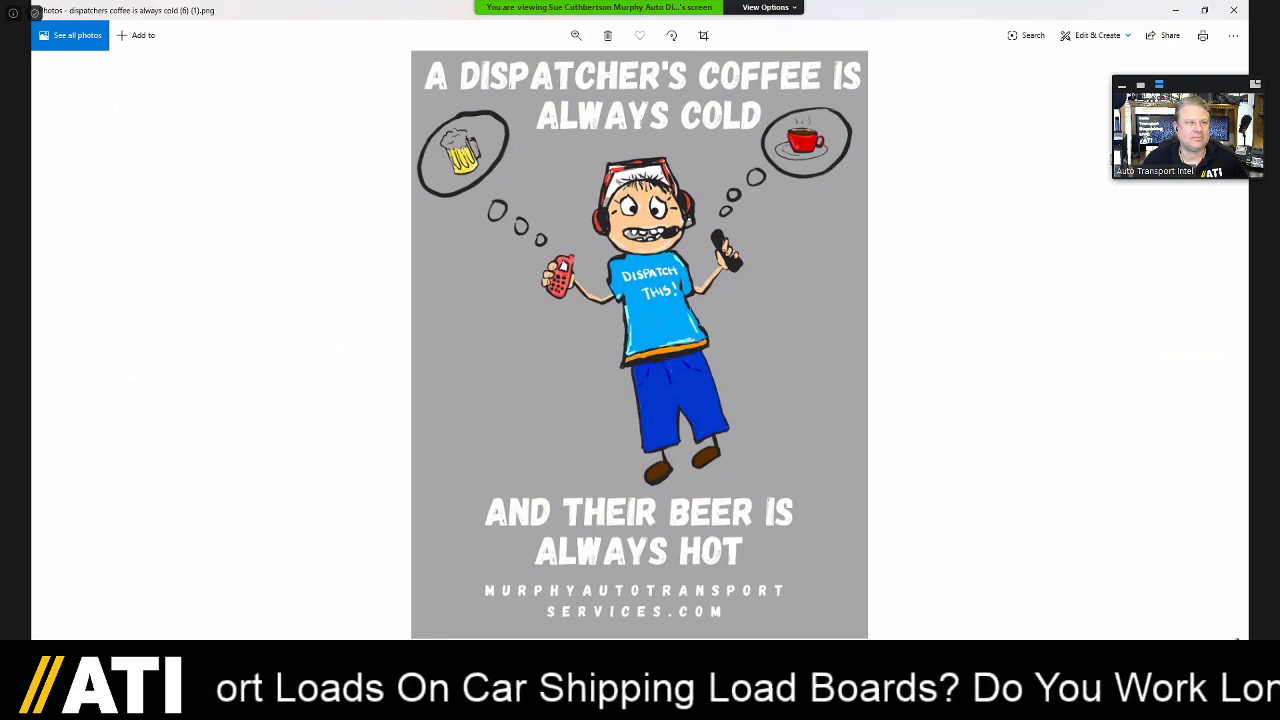
pyautogui.click(1176, 12)
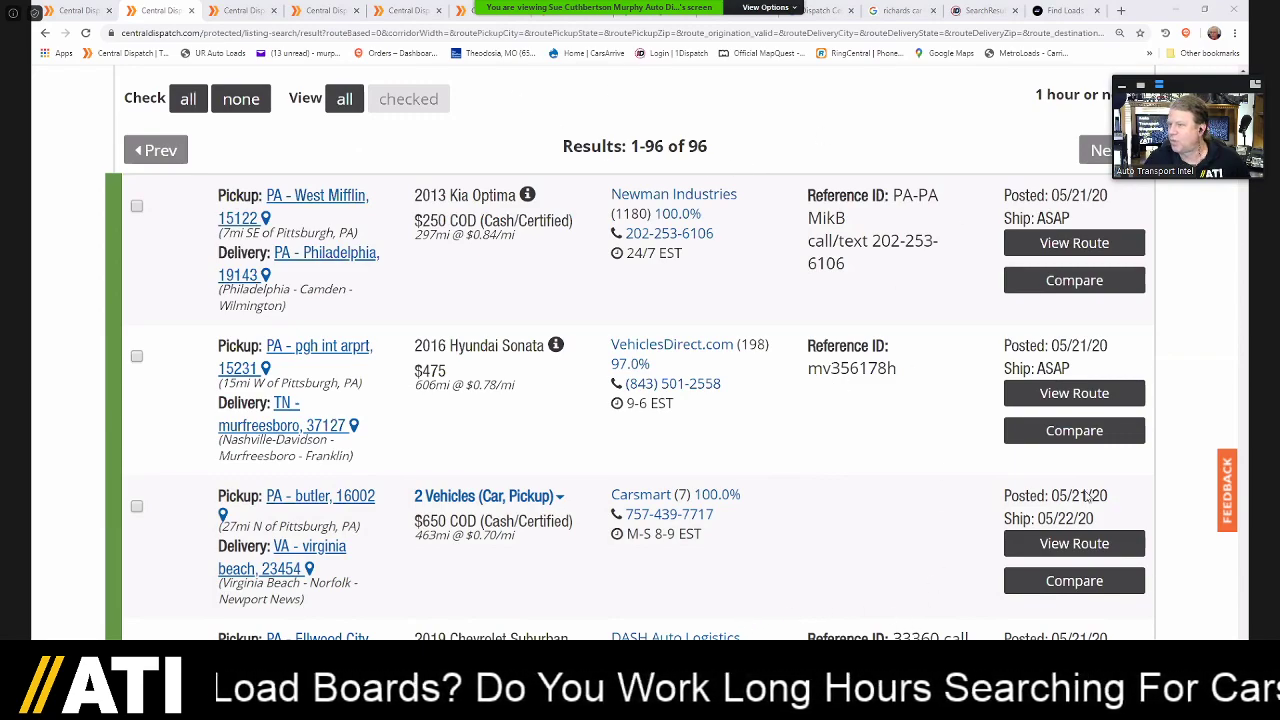
# - Try to stop the participant's screen sharing in the Zoom meeting
pyautogui.click(763, 8)
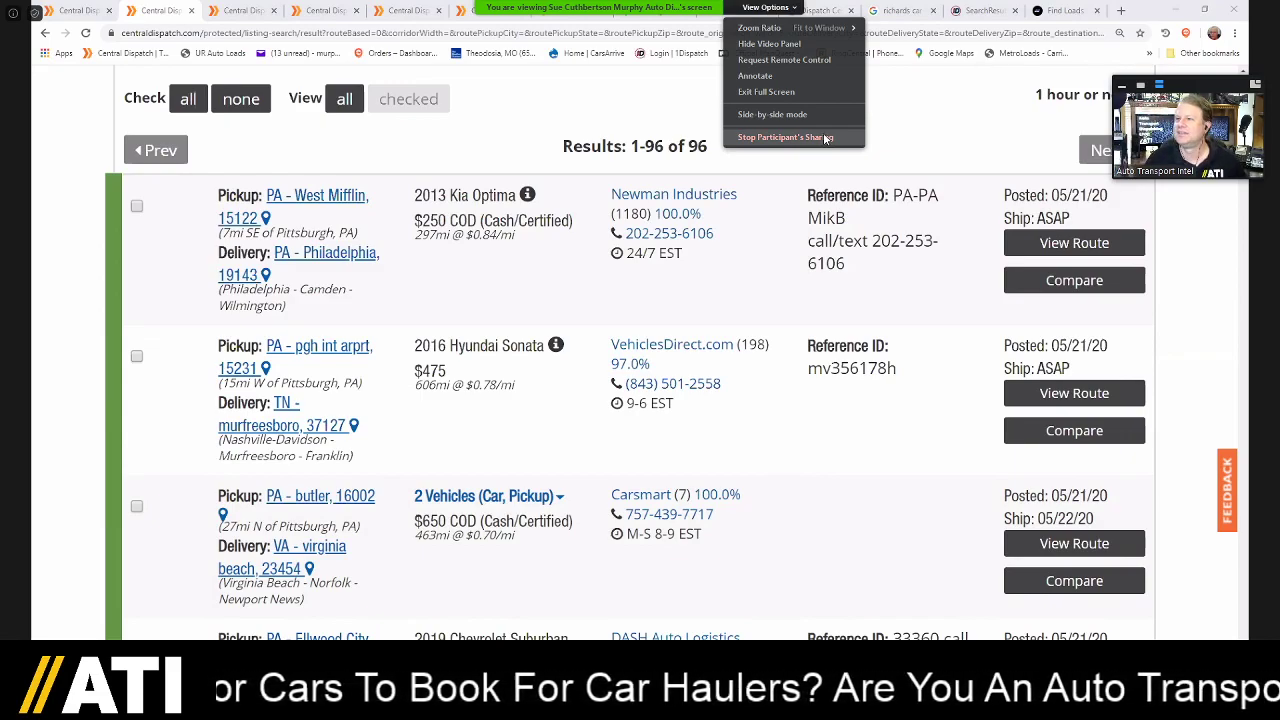
pyautogui.click(816, 91)
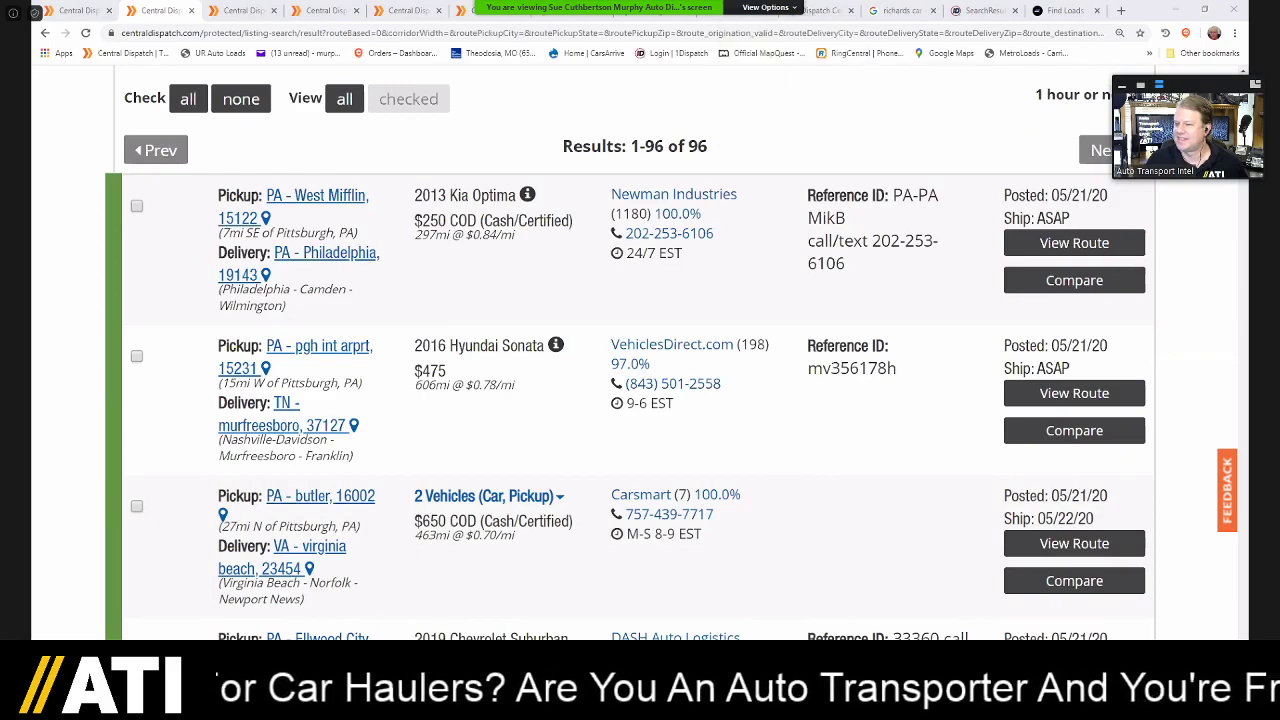
pyautogui.click(766, 7)
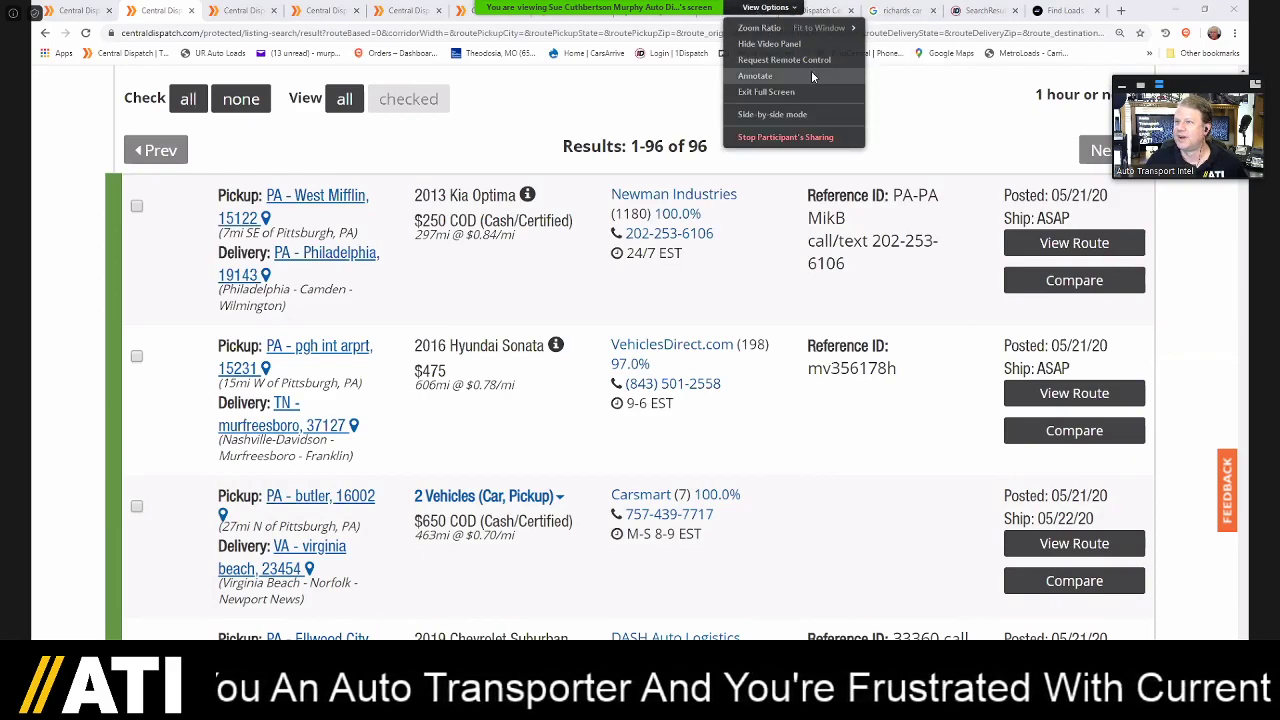
pyautogui.click(810, 138)
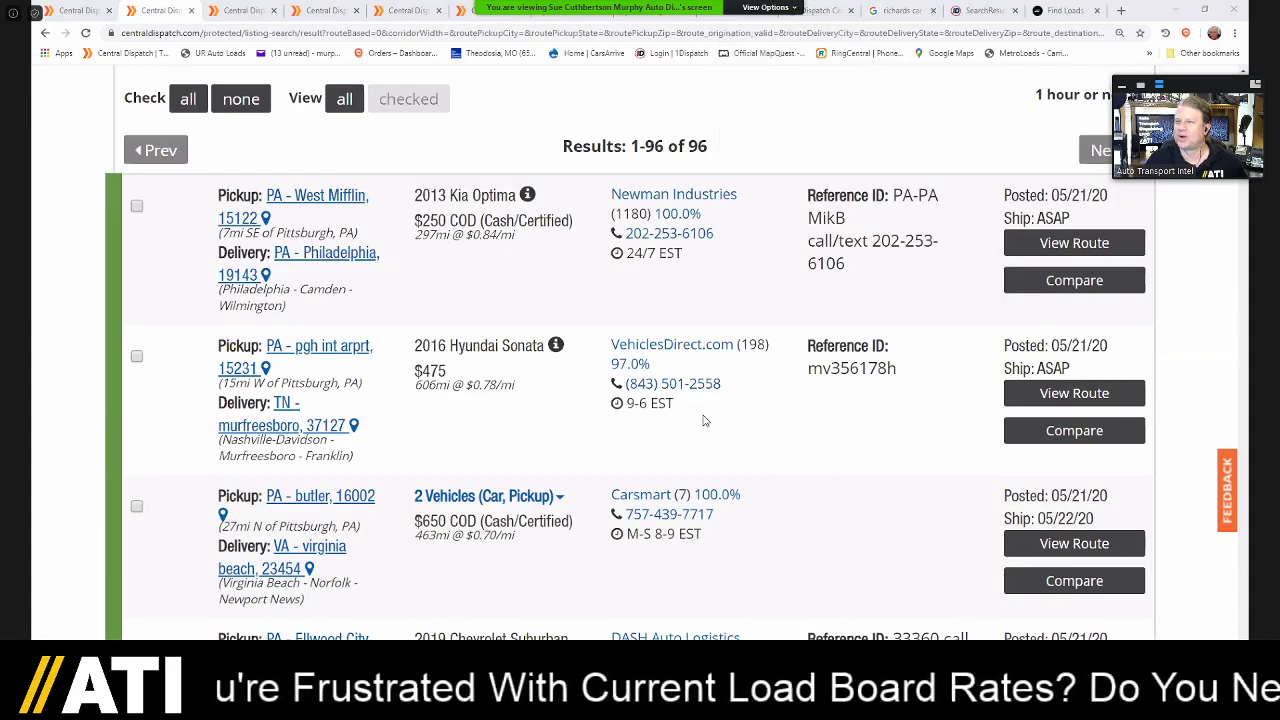